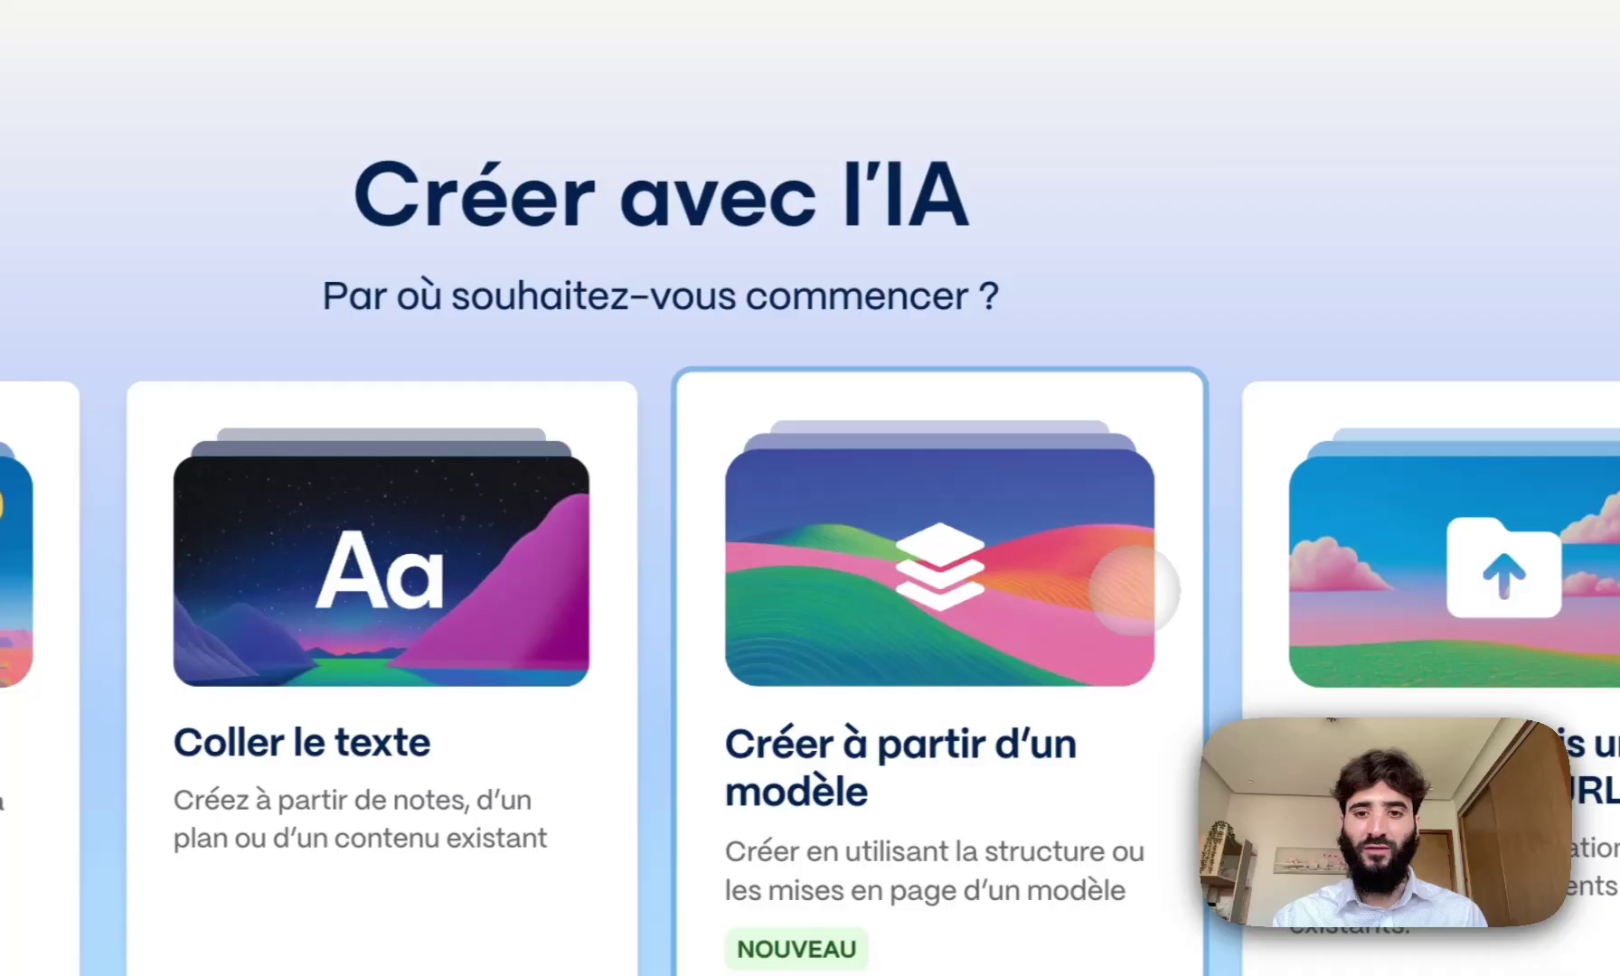
- Start an AI creation from a template and try several category filters, ending with the gallery filtered to Entreprise
left_click(1135, 590)
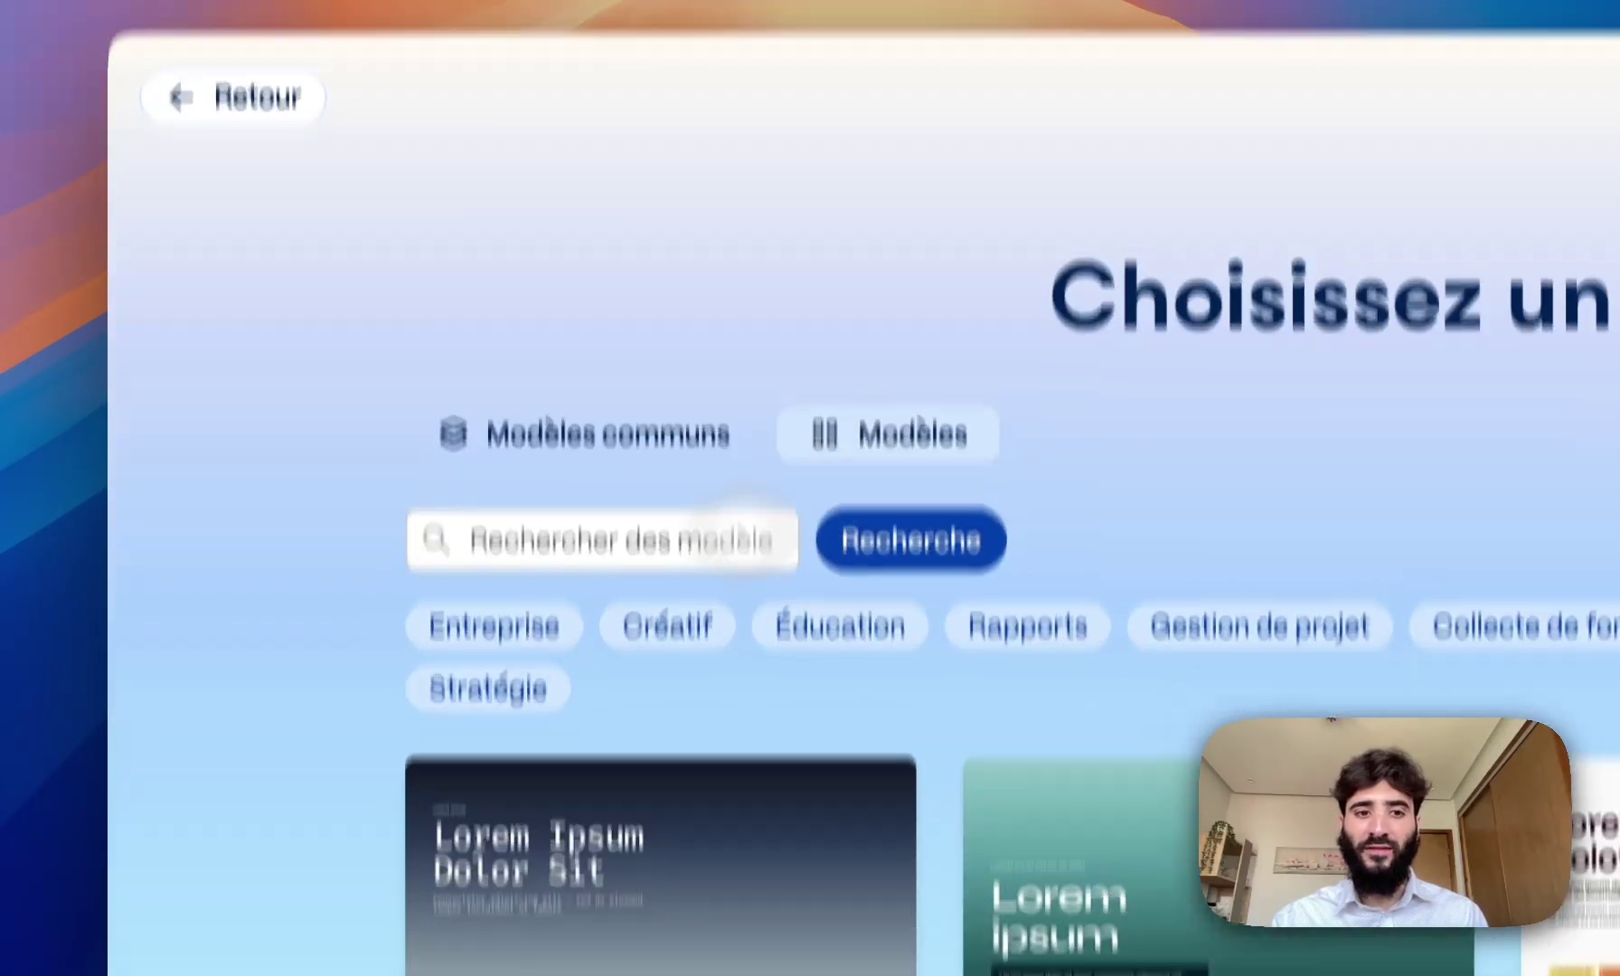
left_click(494, 626)
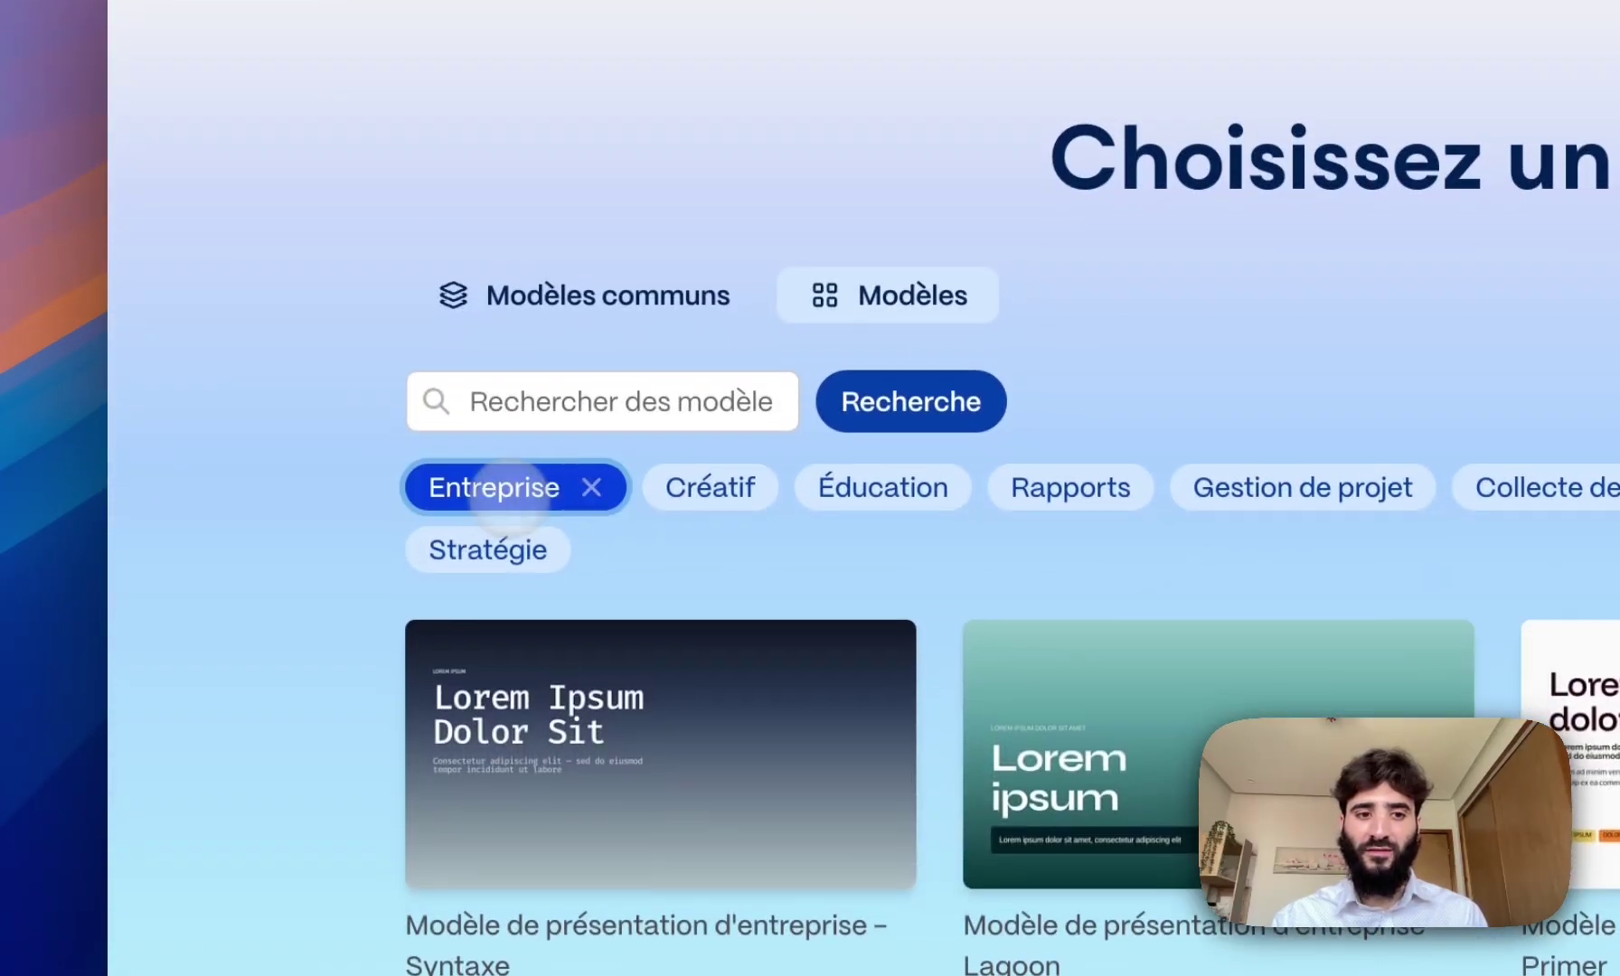
left_click(669, 626)
left_click(867, 628)
left_click(1070, 485)
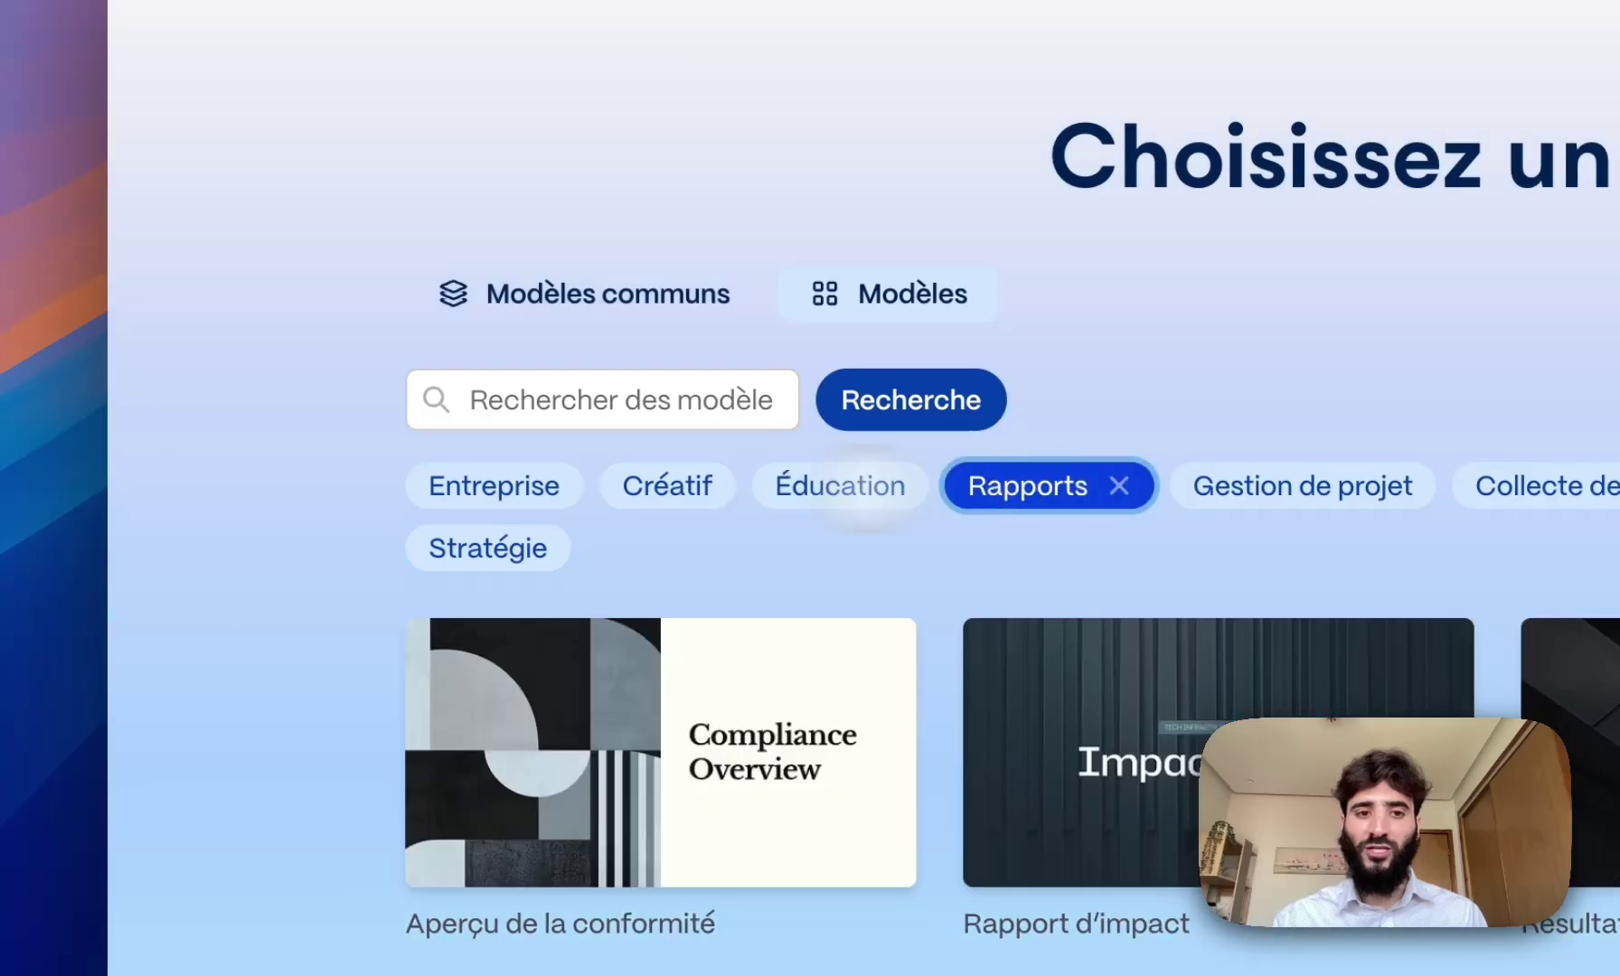
left_click(494, 485)
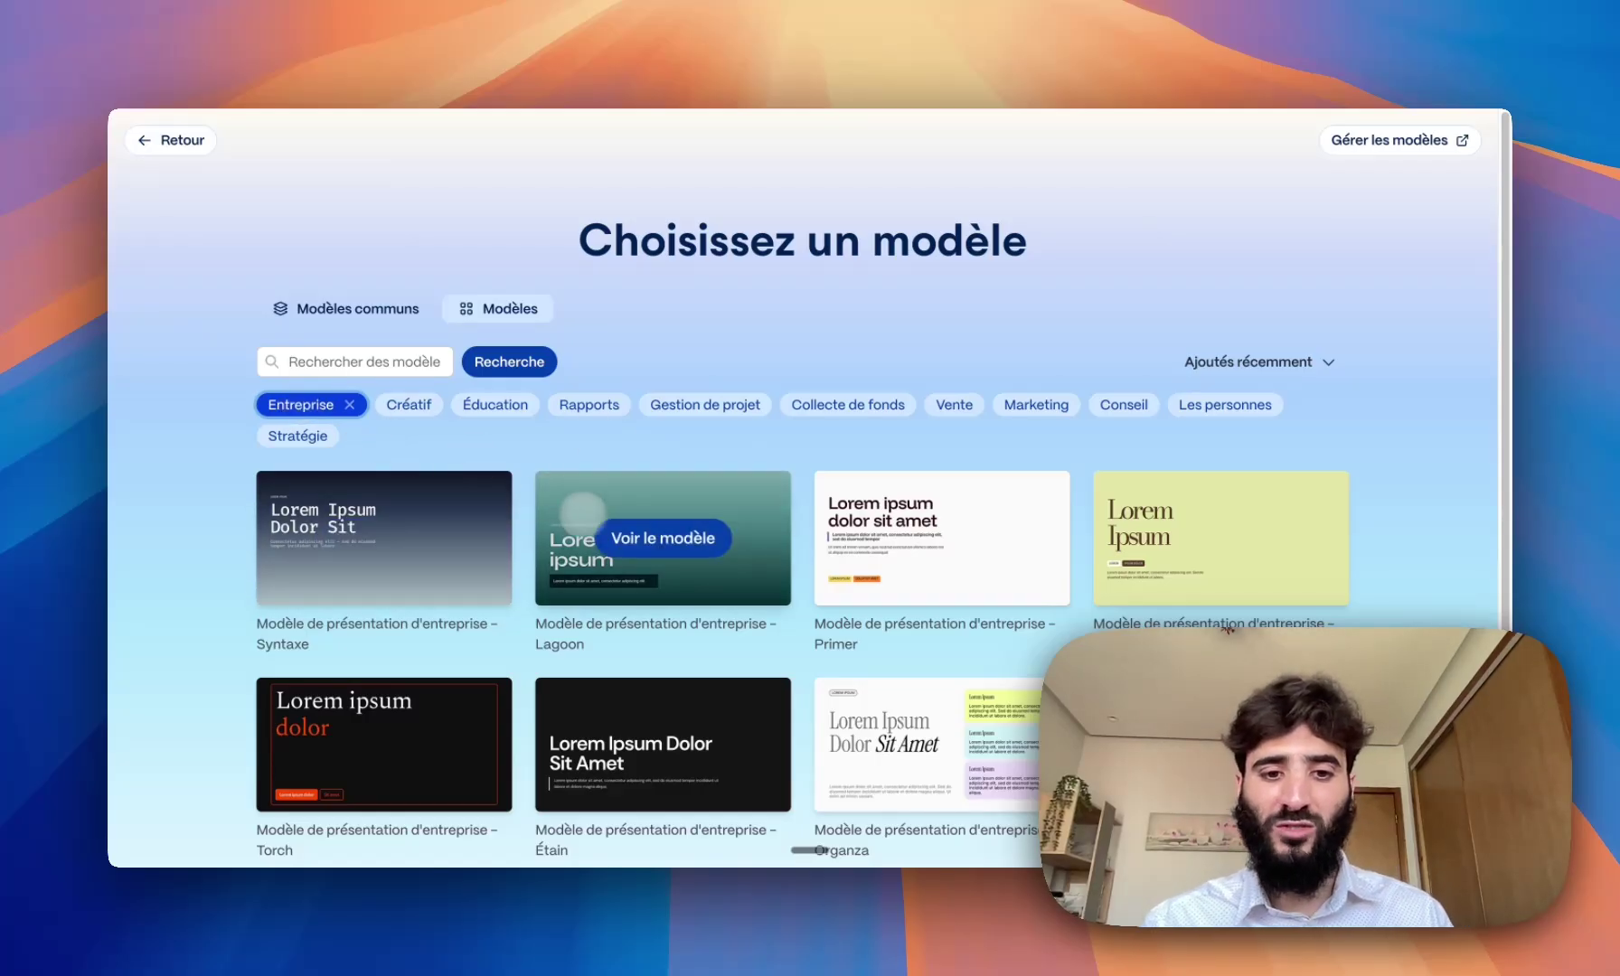
- Browse the Entreprise presentation templates and open the preview of the Cirrus template
scroll(583, 510, "down", 10)
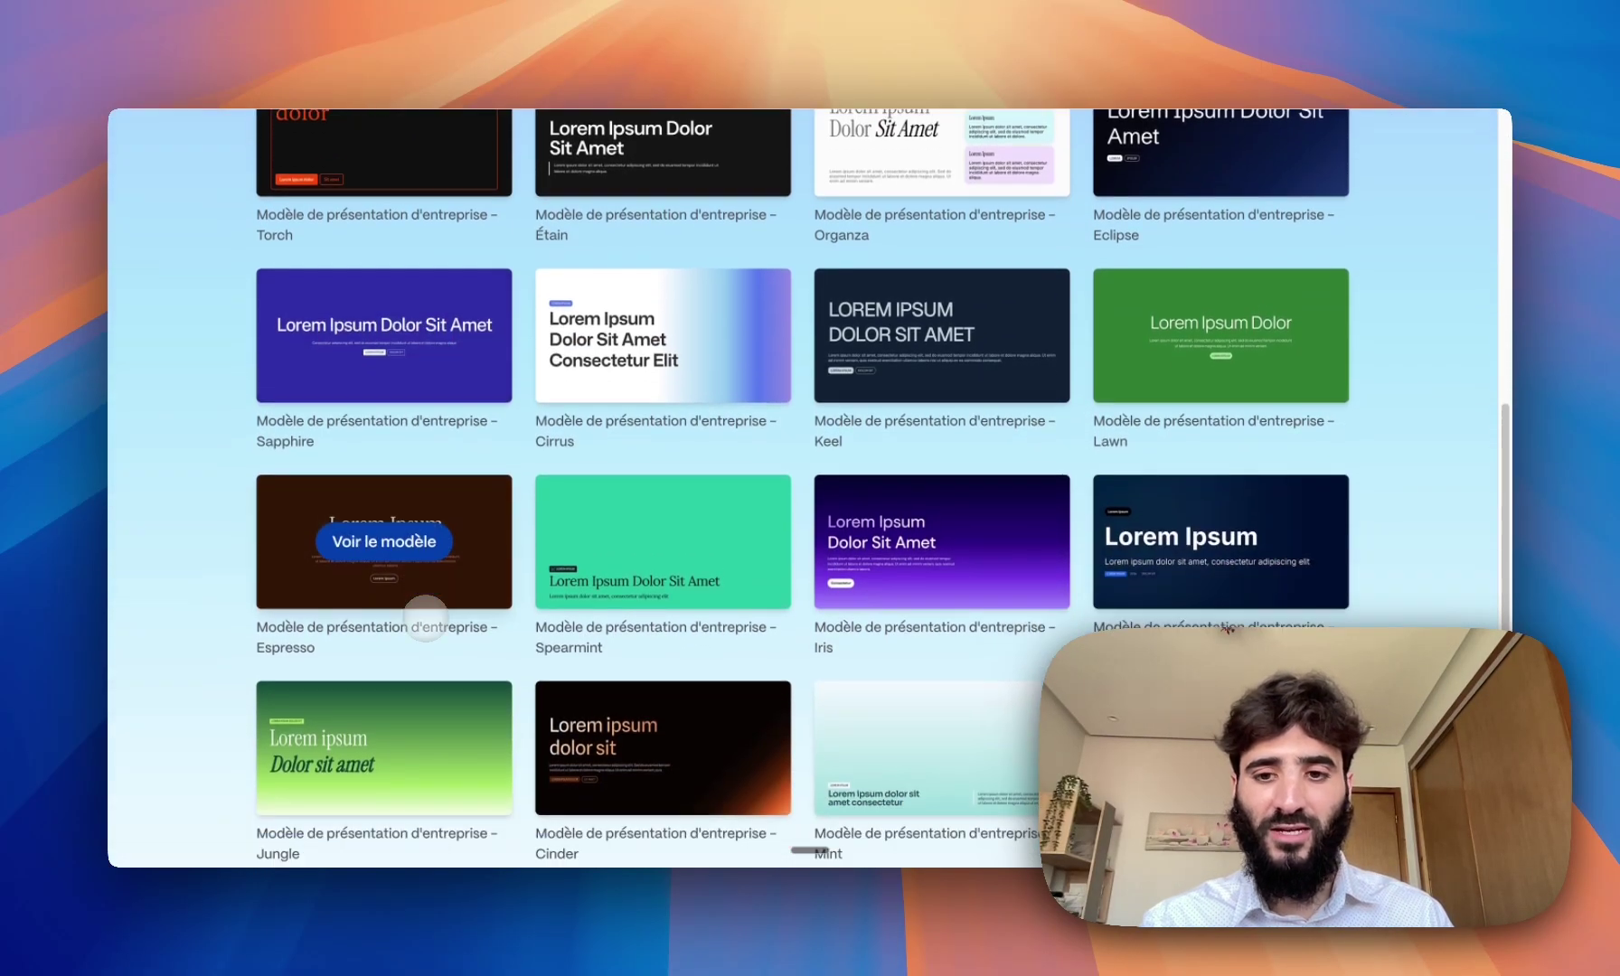
scroll(423, 620, "down", 4)
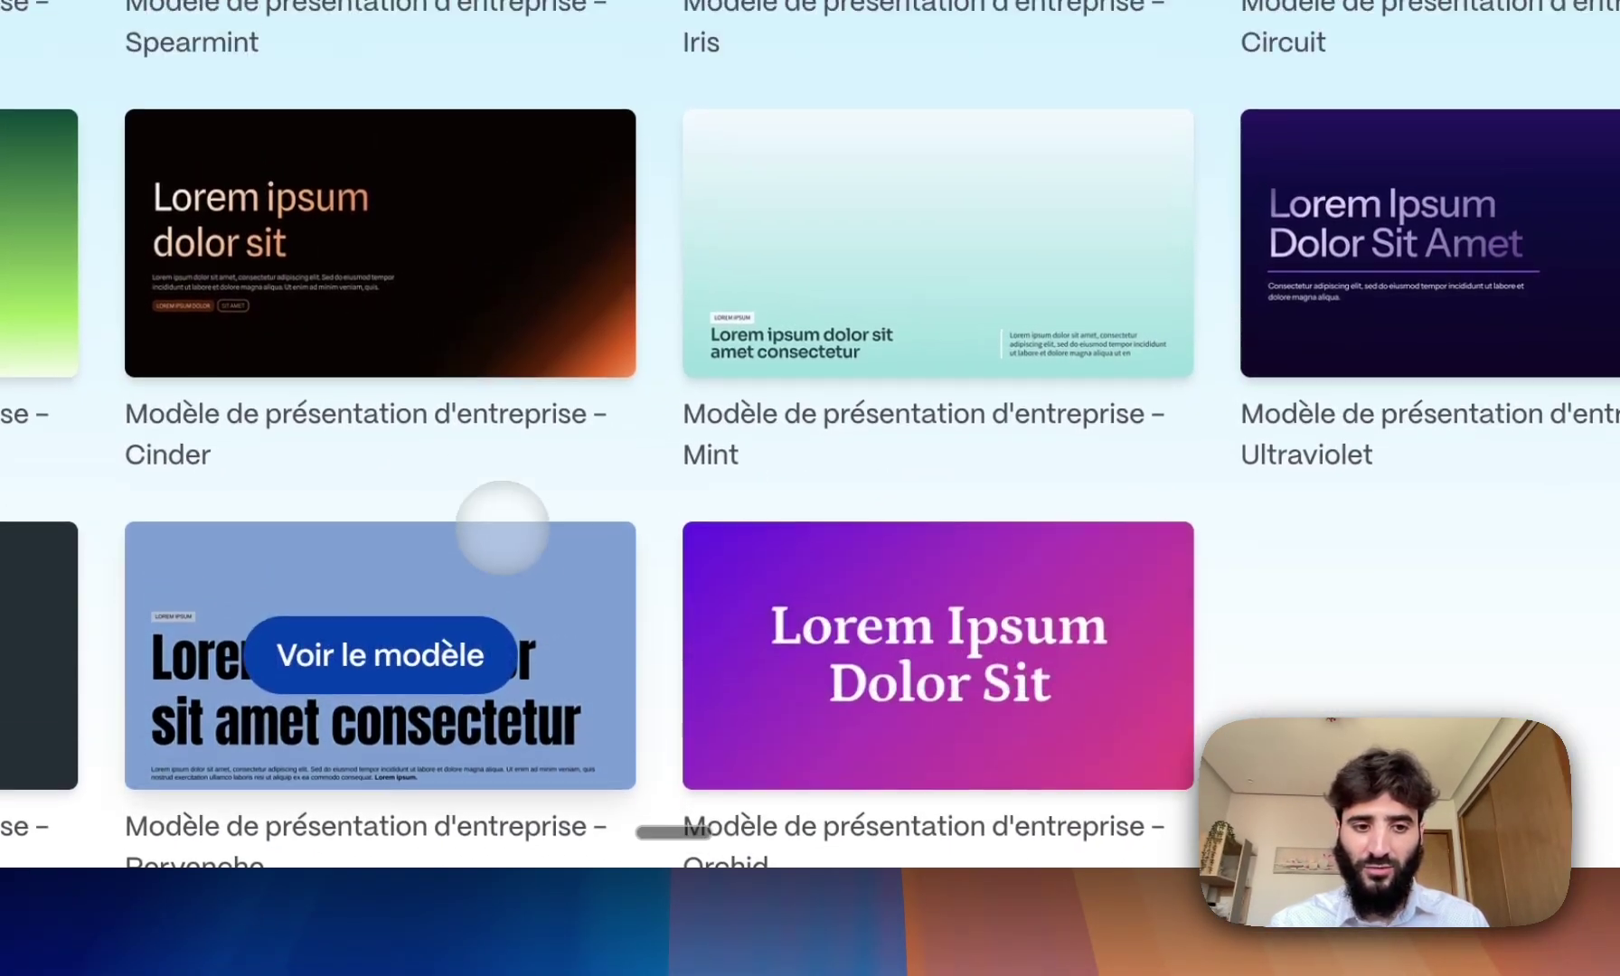
scroll(673, 674, "up", 3)
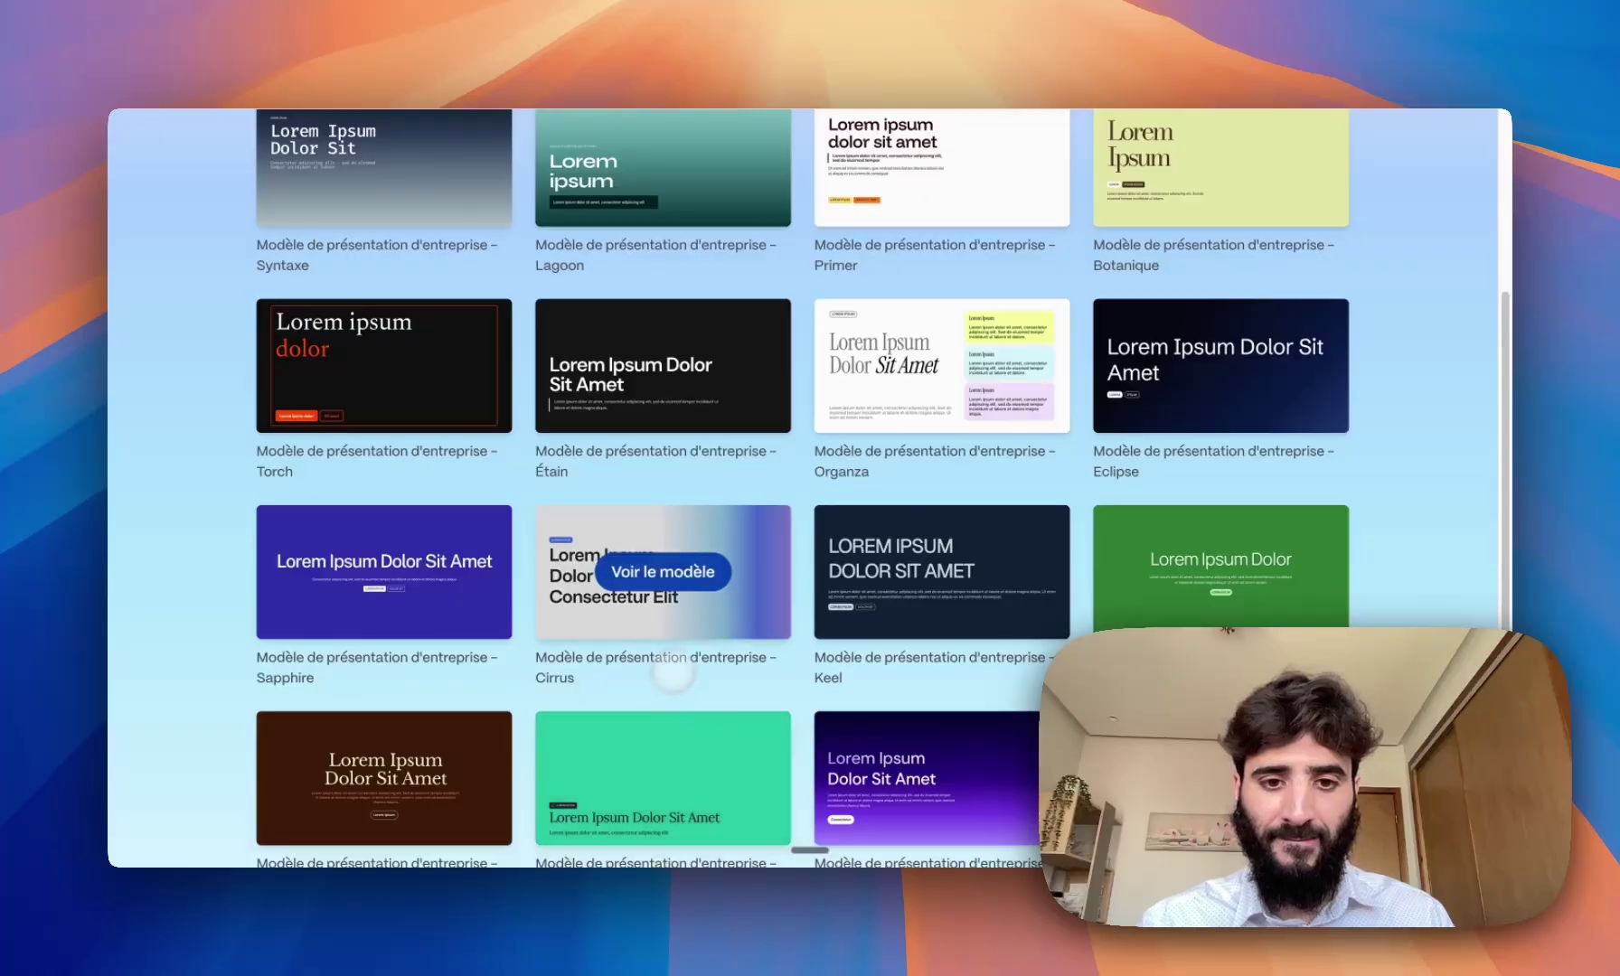
left_click(718, 620)
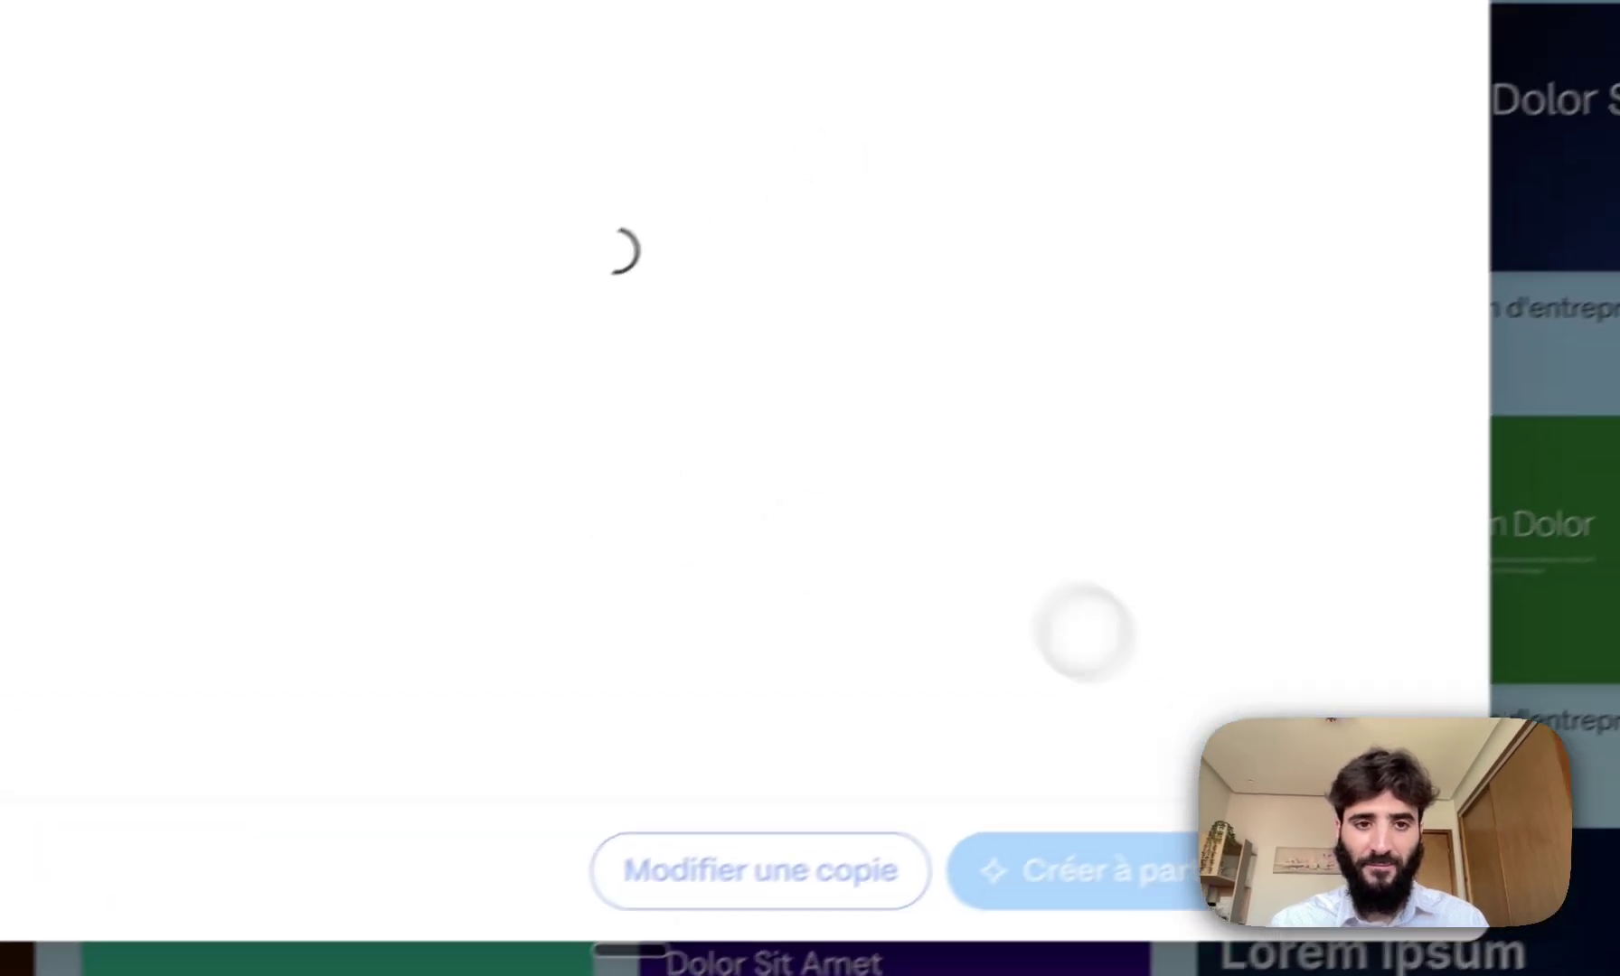
- Review the Cirrus template's slides and open its prompt page for creating from the template, returning to the gallery
scroll(533, 361, "down", 5)
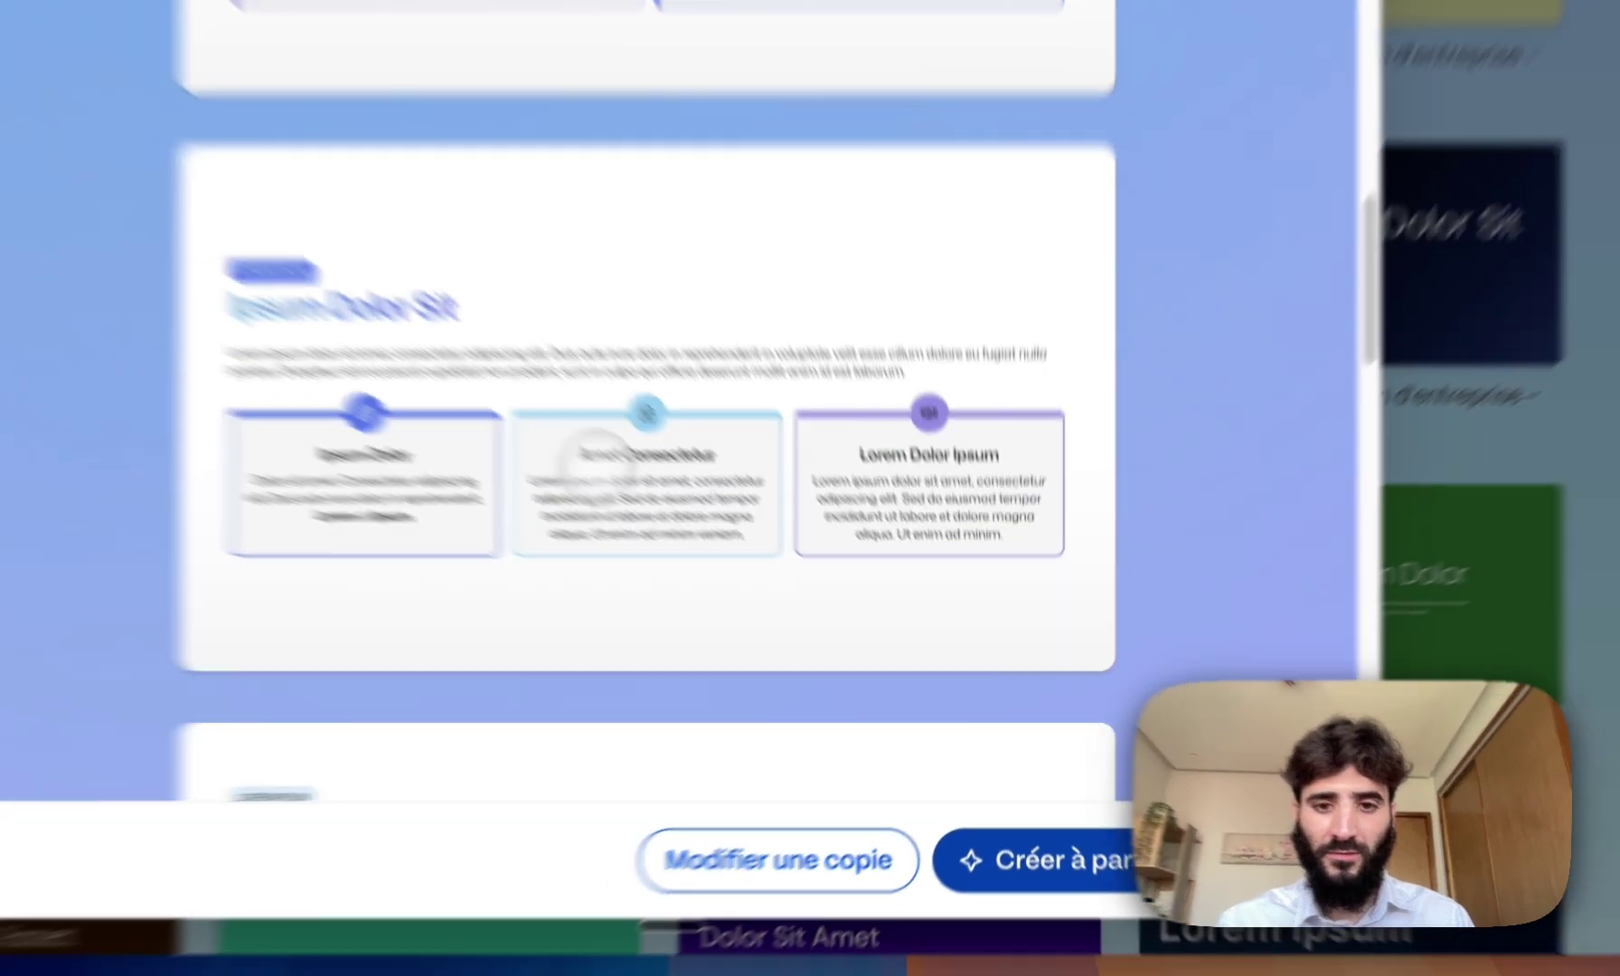
scroll(597, 542, "down", 10)
scroll(592, 605, "up", 10)
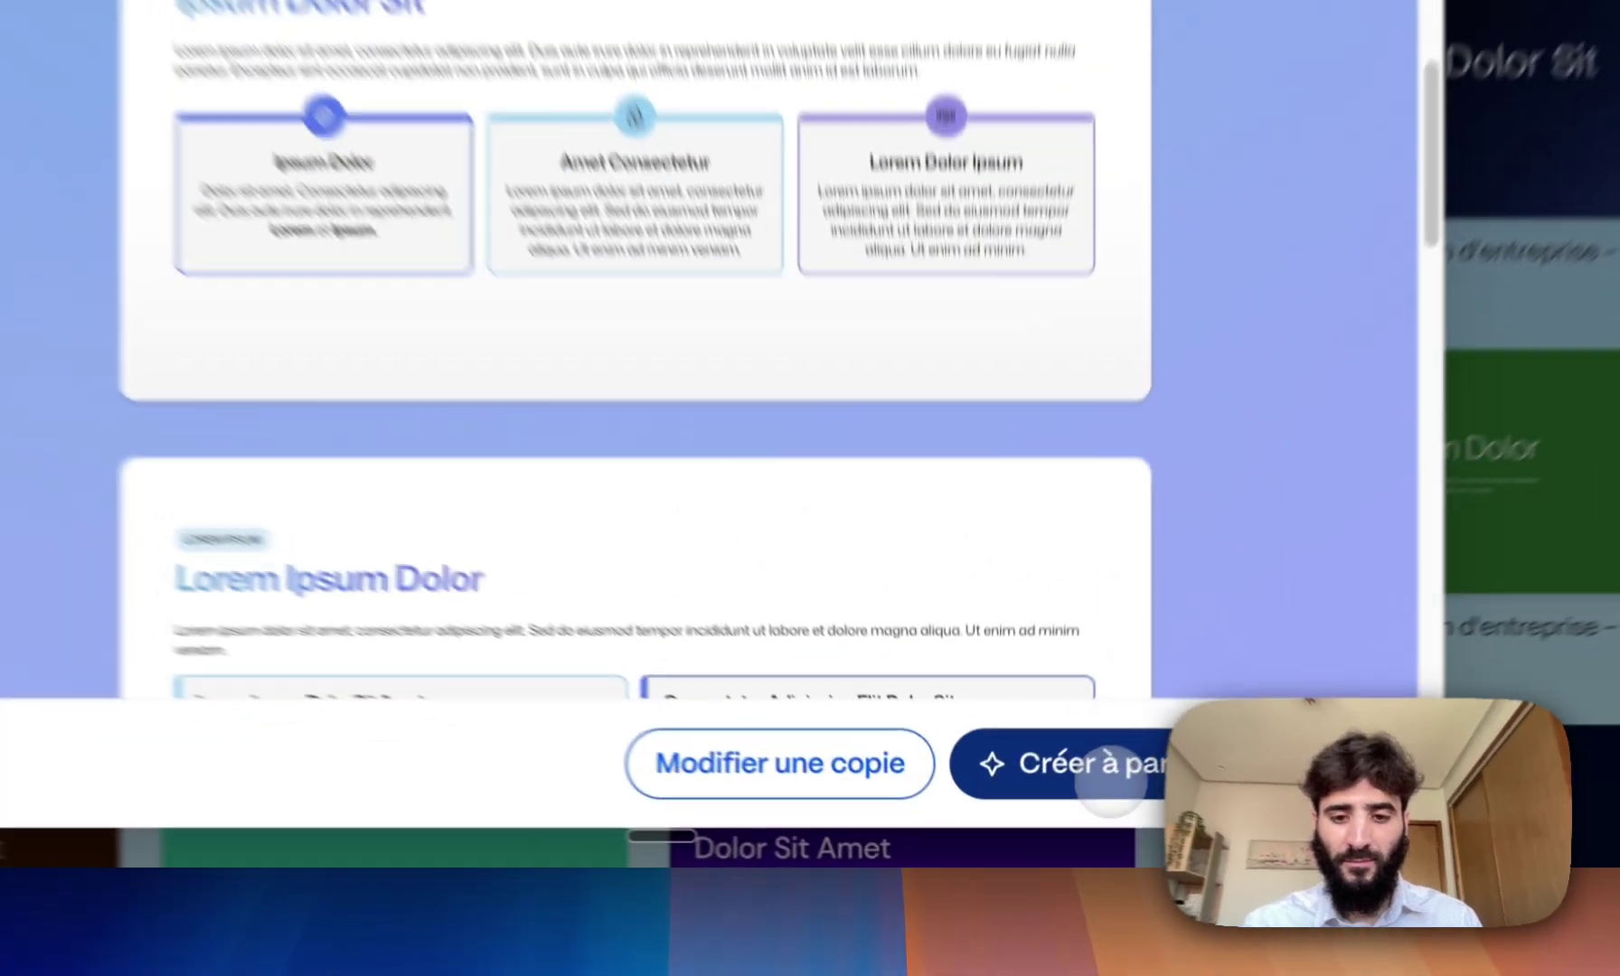
left_click(1003, 810)
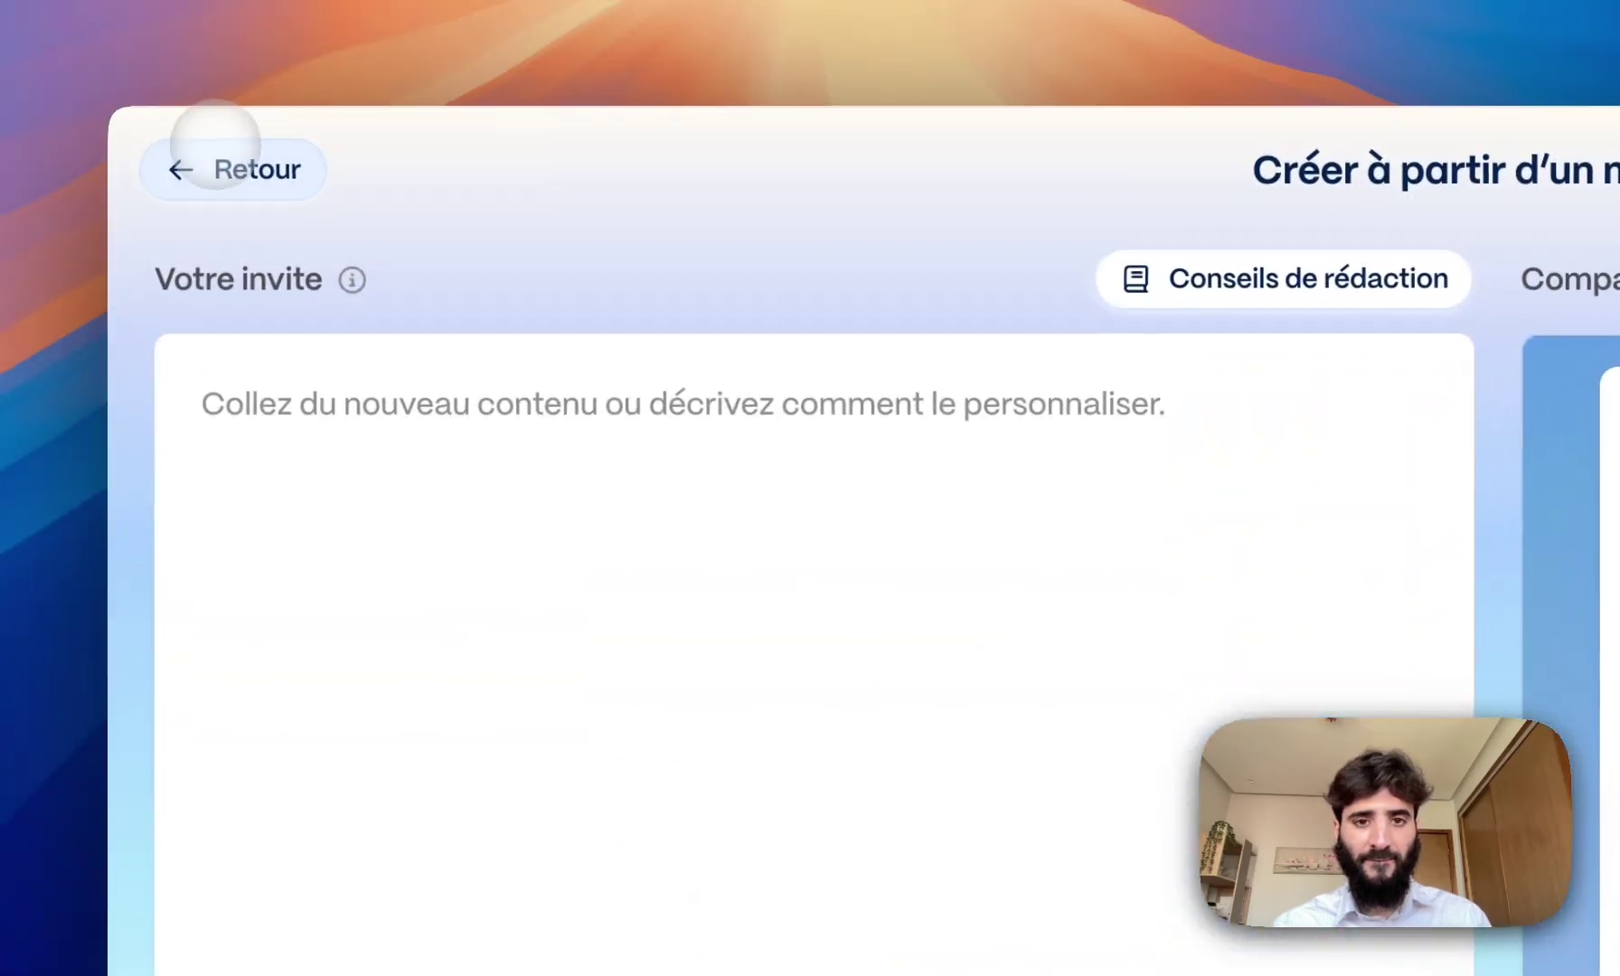
left_click(217, 152)
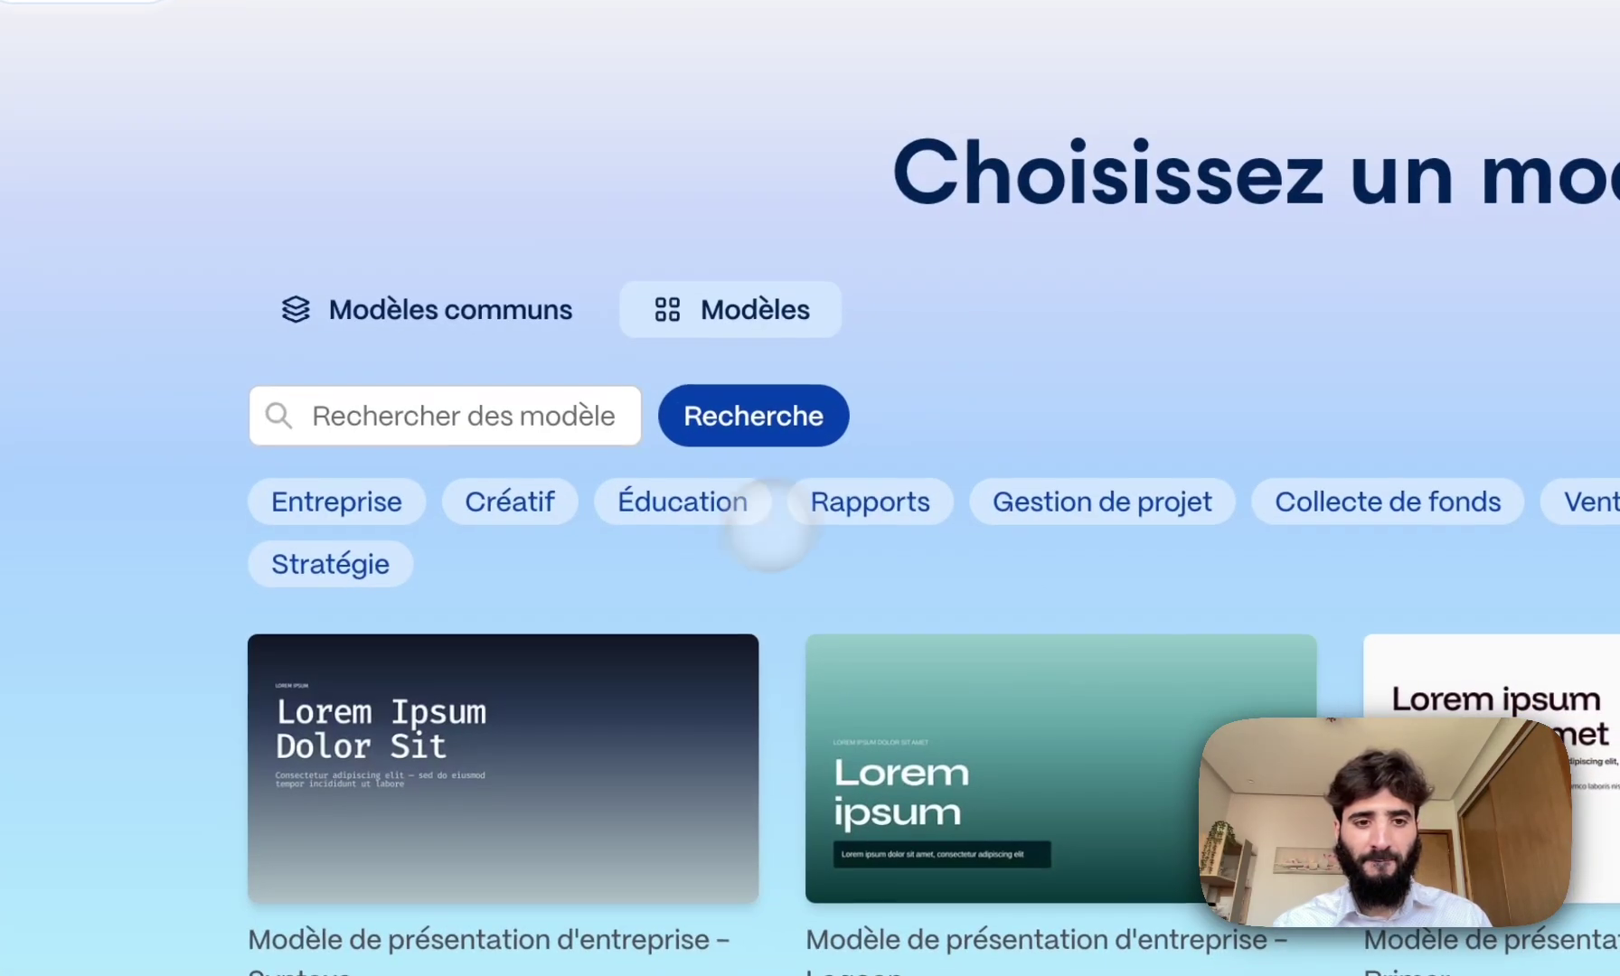
- Open an editable copy of the Lagoon company presentation template and look over its first slides
left_click(983, 732)
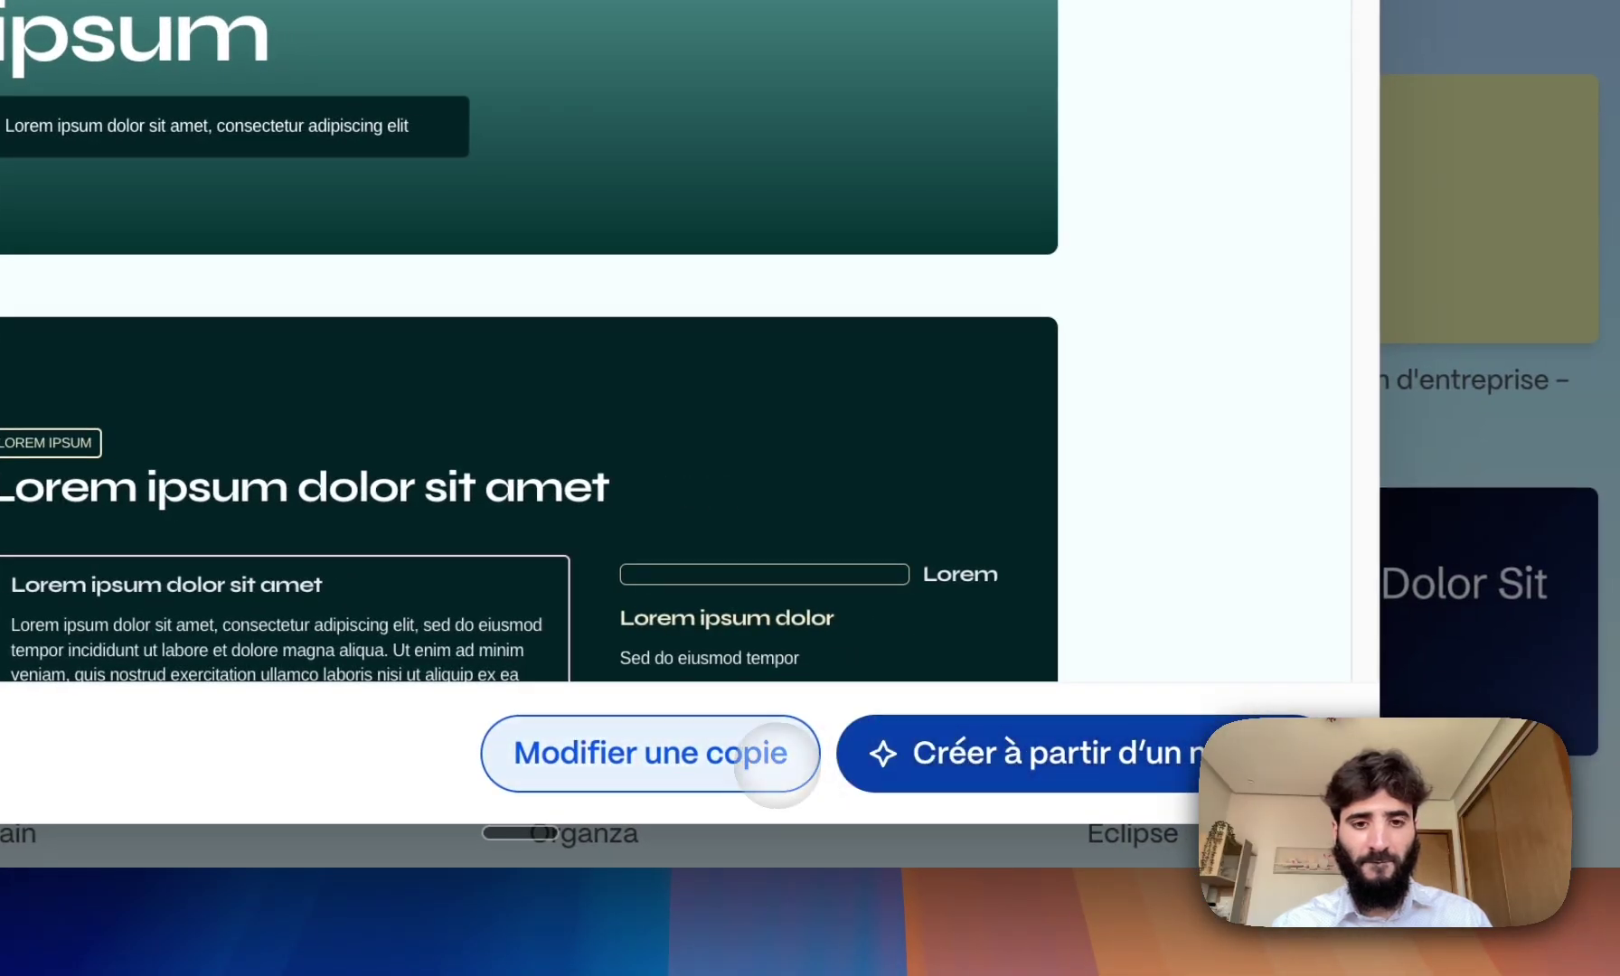
left_click(773, 759)
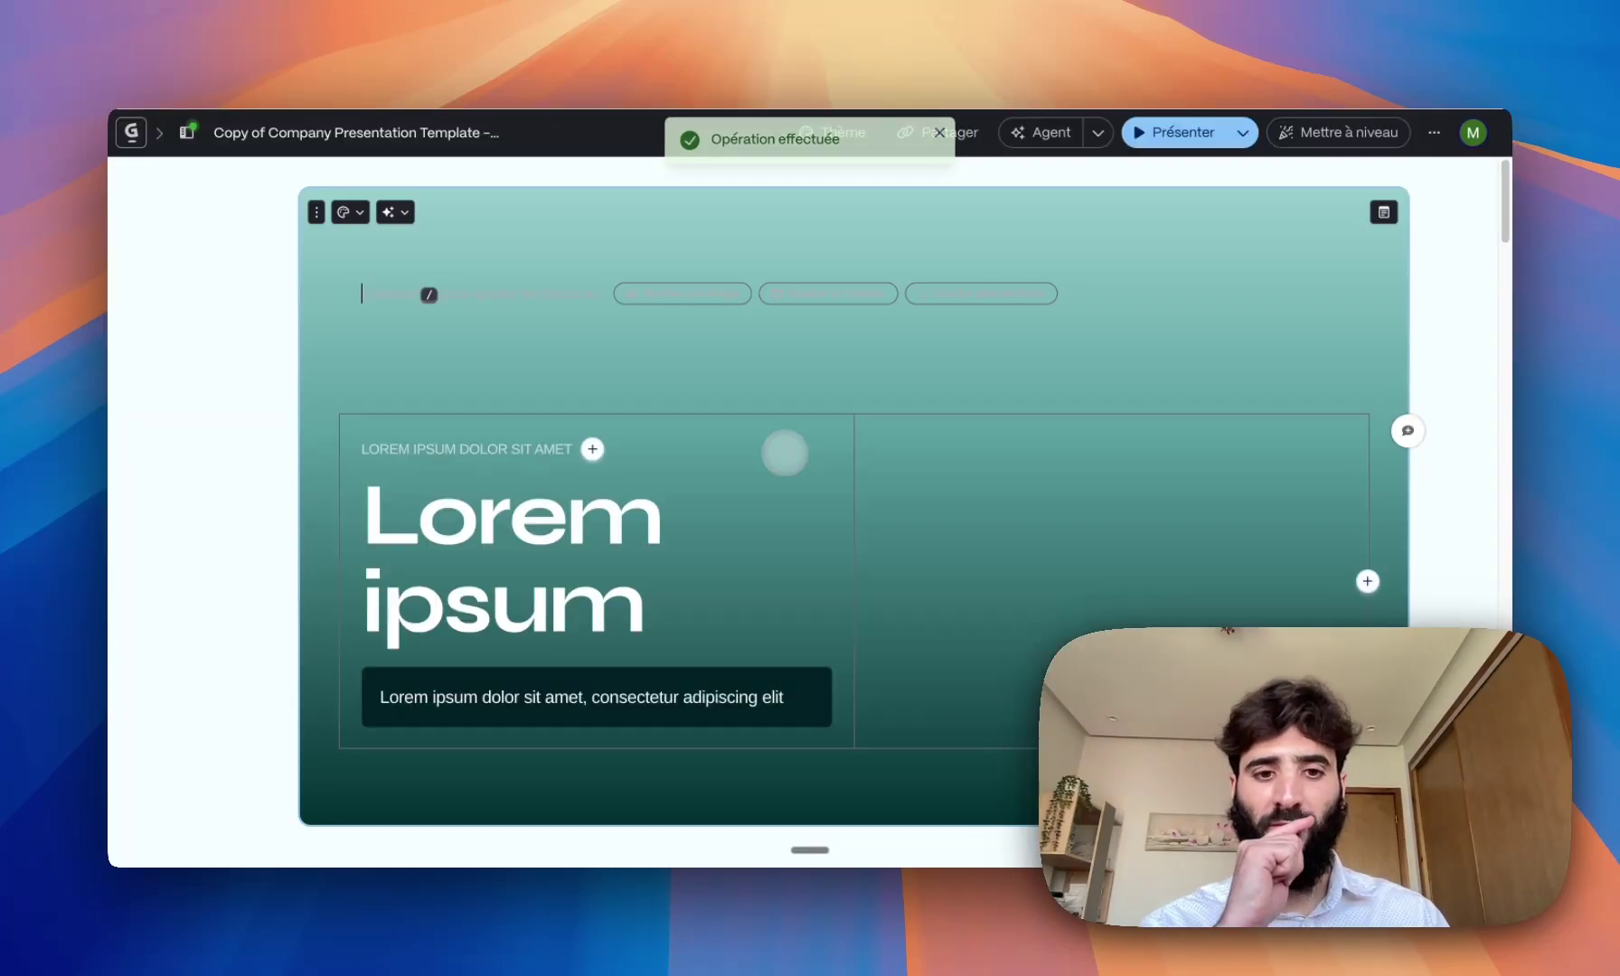
scroll(824, 553, "down", 10)
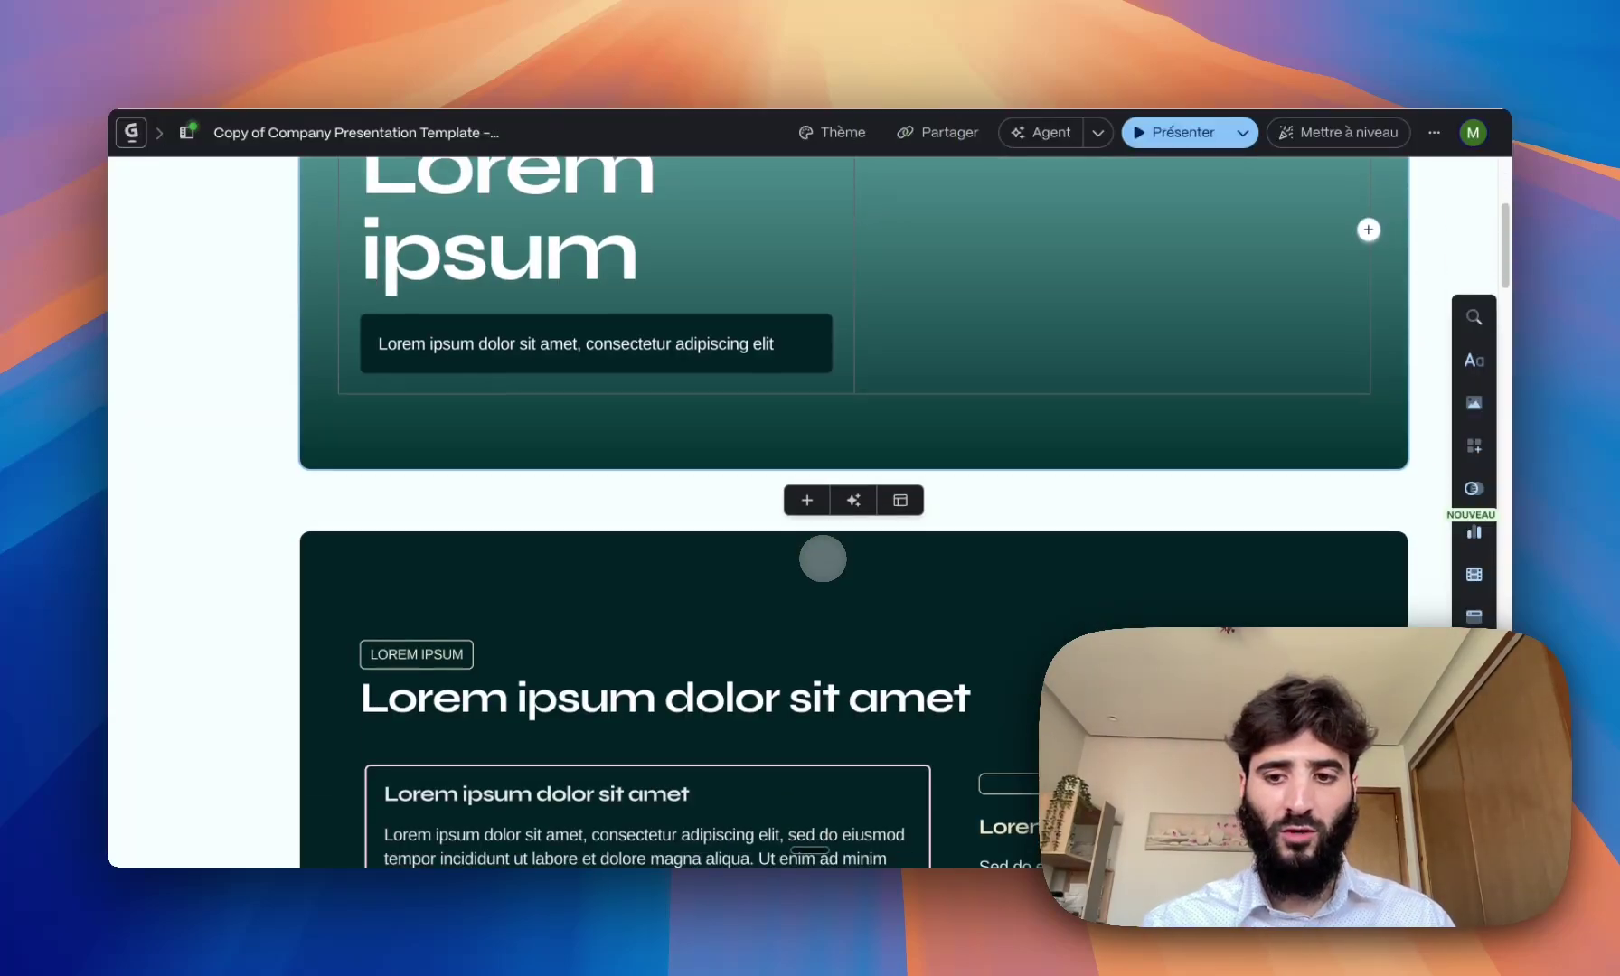
scroll(824, 554, "up", 7)
scroll(823, 558, "up", 5)
- Remove the word Lorem from the first slide's heading and replace the small line above it with "Nvidia"
left_click_drag(653, 511, 366, 529)
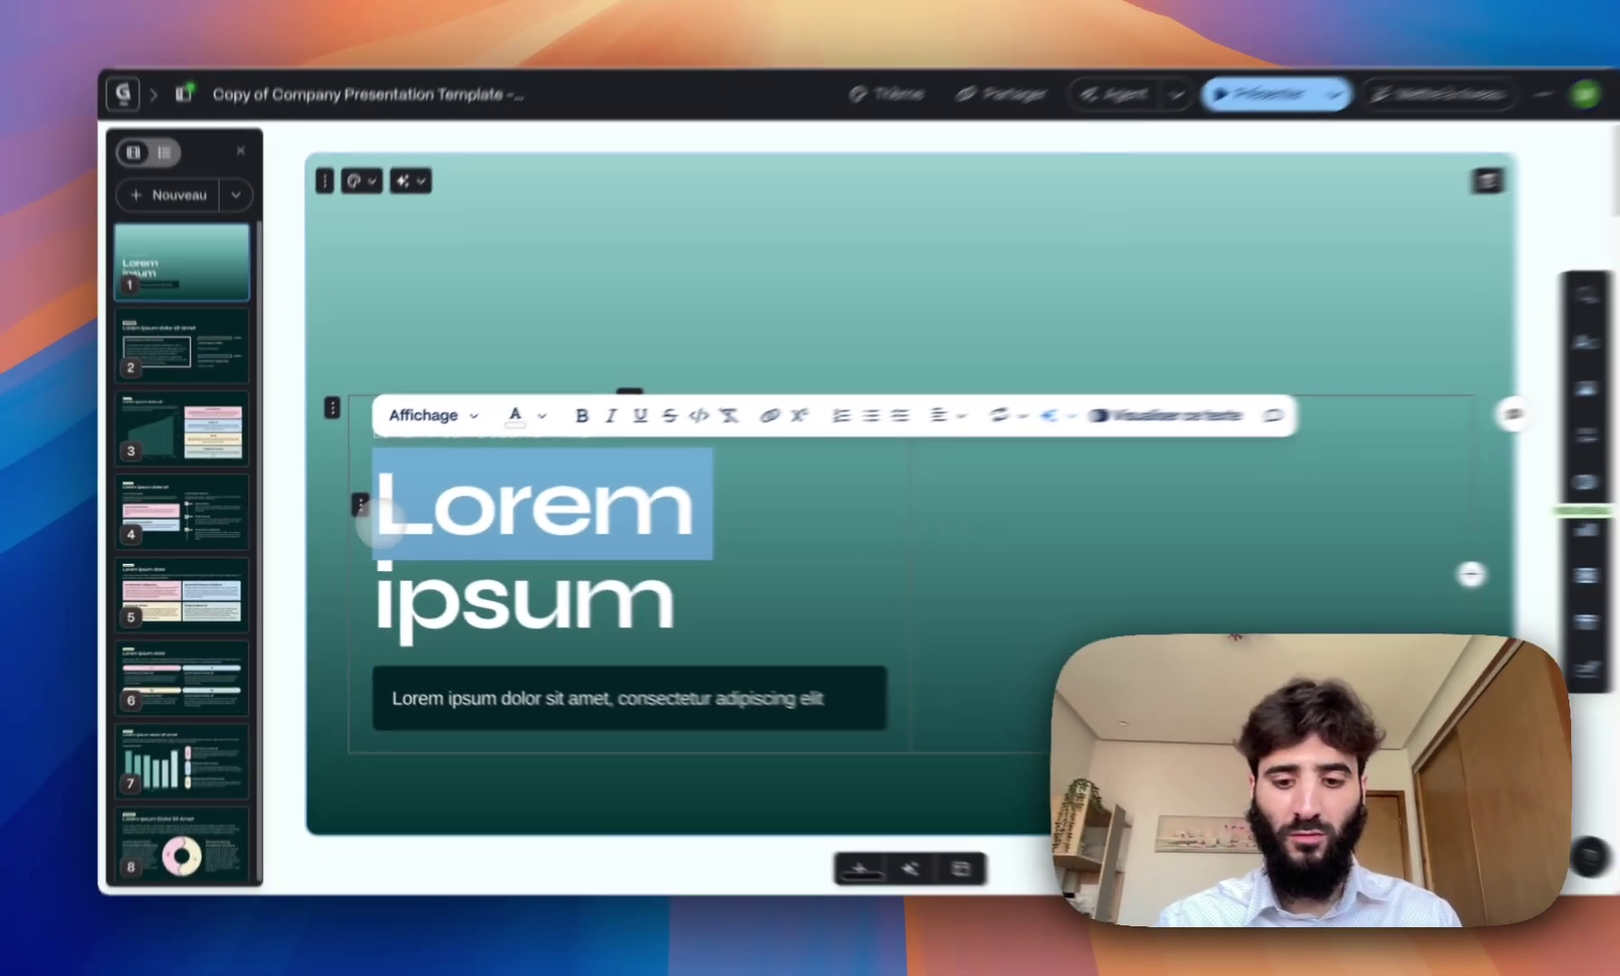
type("los")
key("BackSpace")
key("BackSpace")
key("BackSpace")
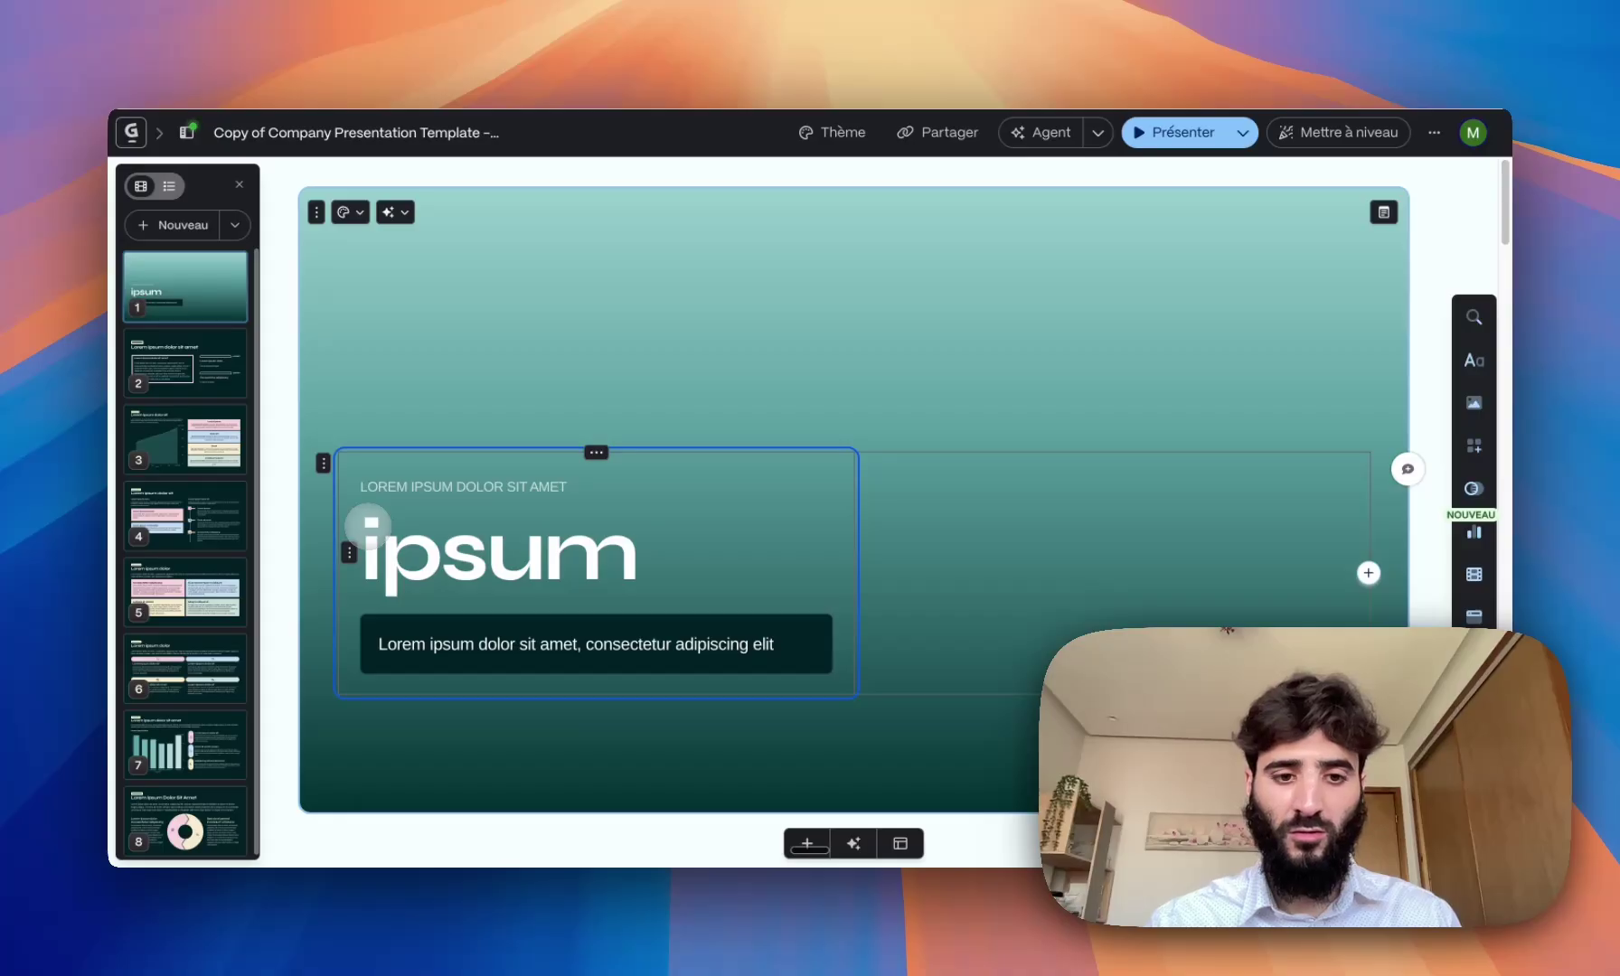
type("Nvidia")
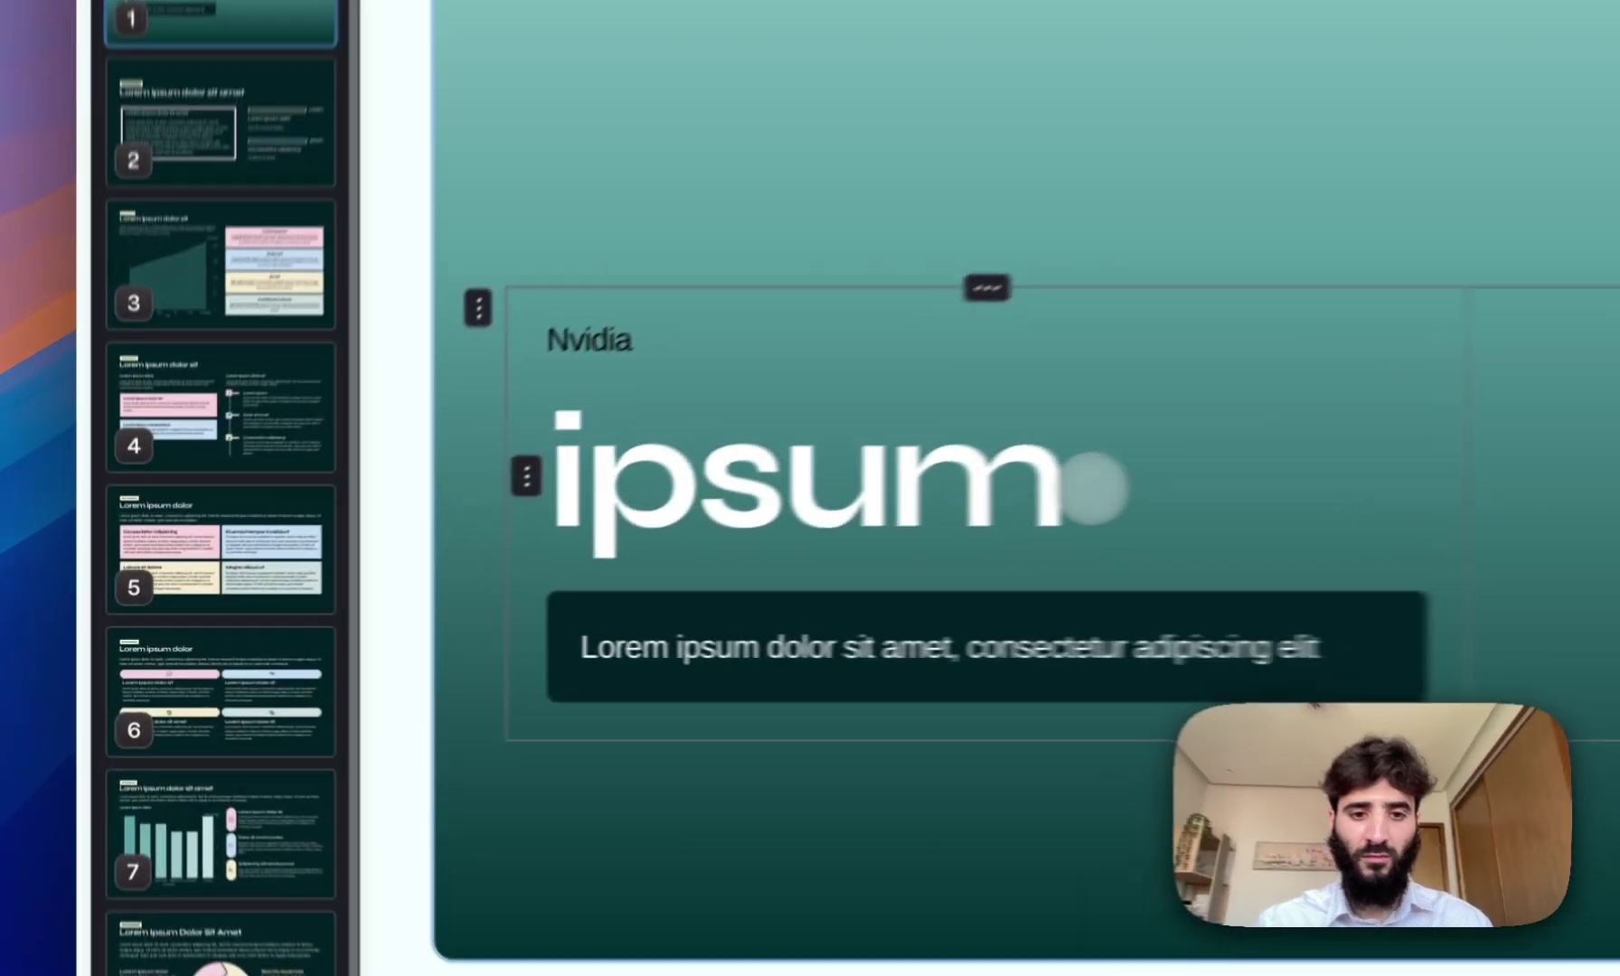
- Replace the remaining heading text on the first slide with "Nvidia et microsoft"
left_click_drag(660, 553, 277, 556)
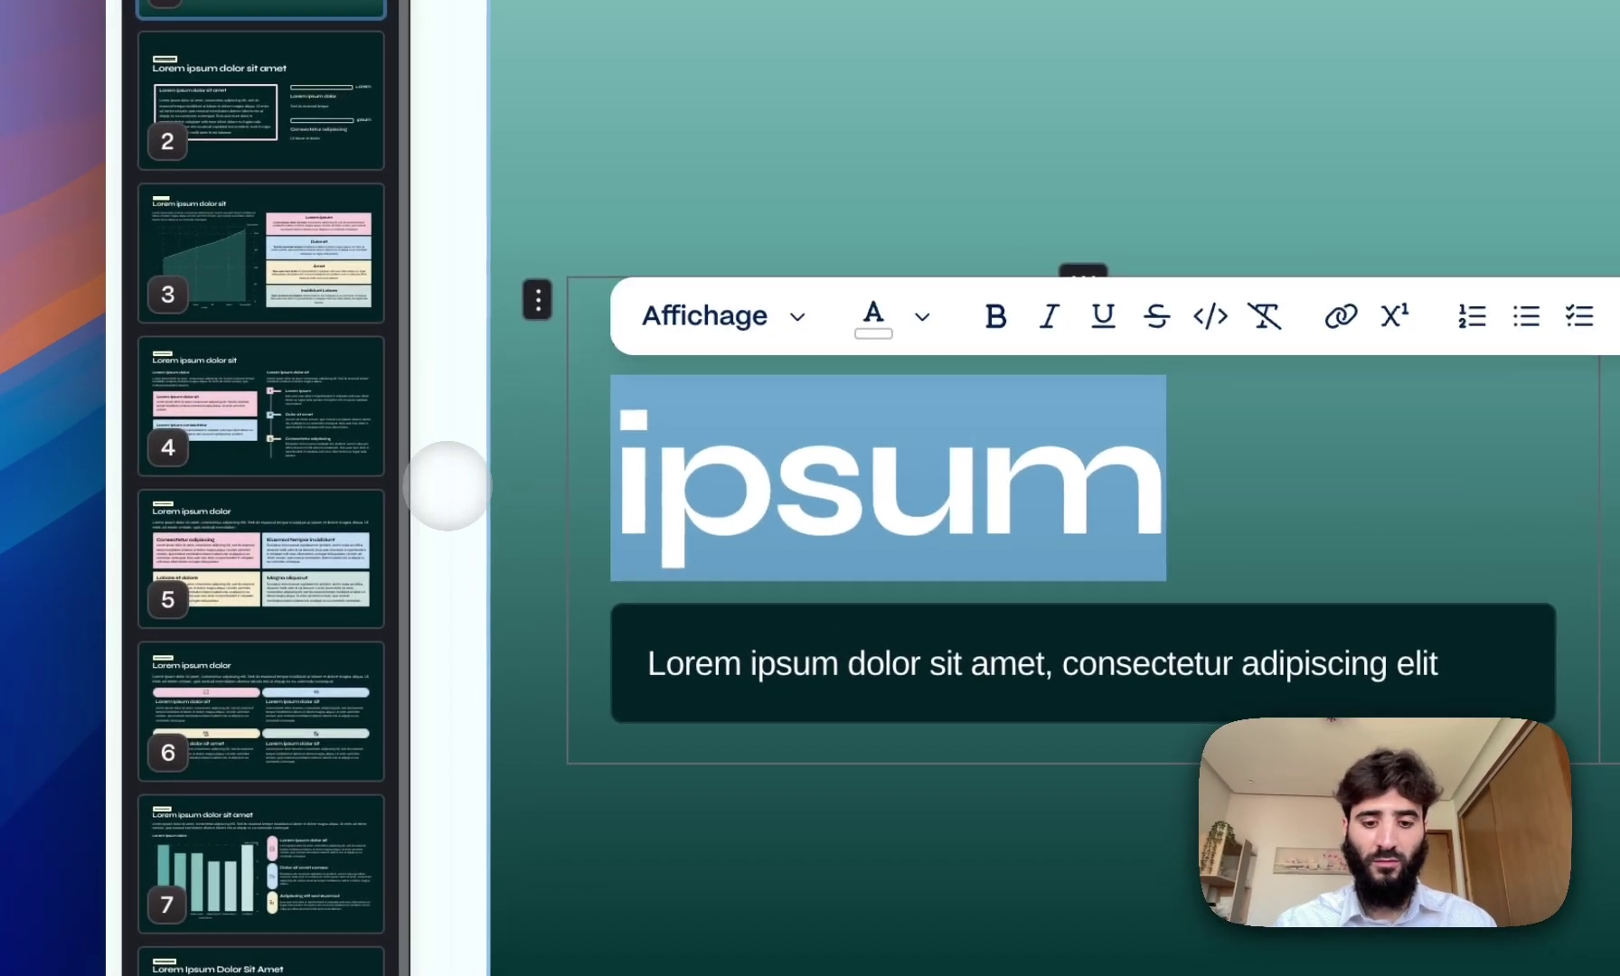
type("Nvidia et ")
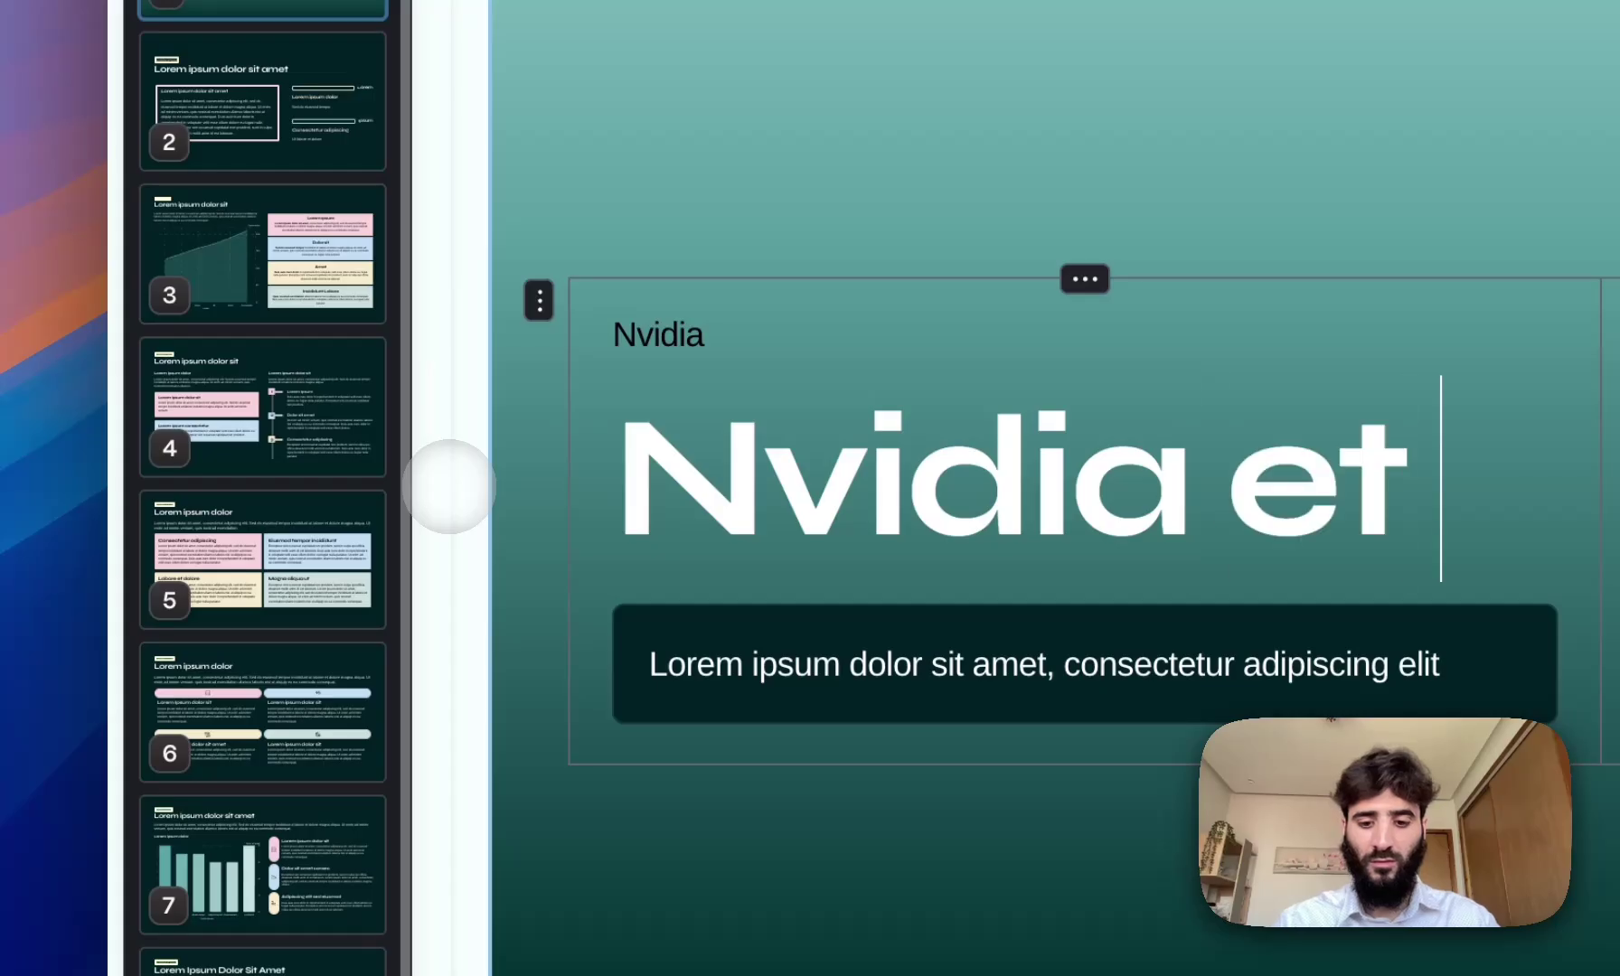
type("microsoft")
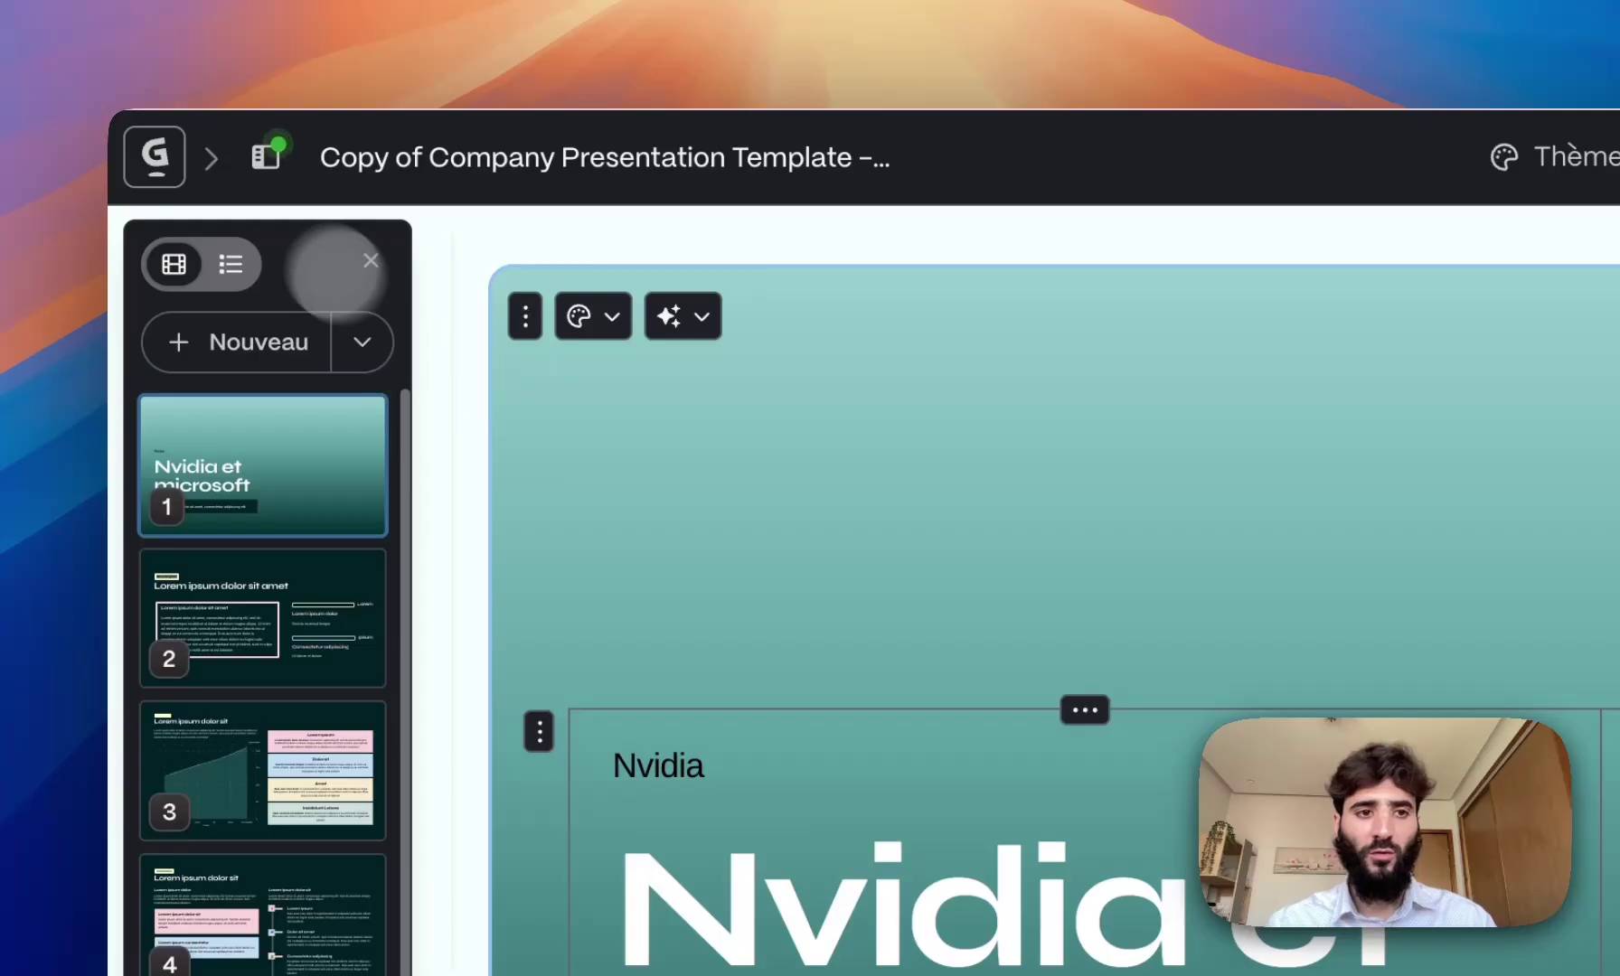
- Return to the Gammas overview and start a new AI creation from a template, filtering the gallery to Entreprise
left_click(156, 156)
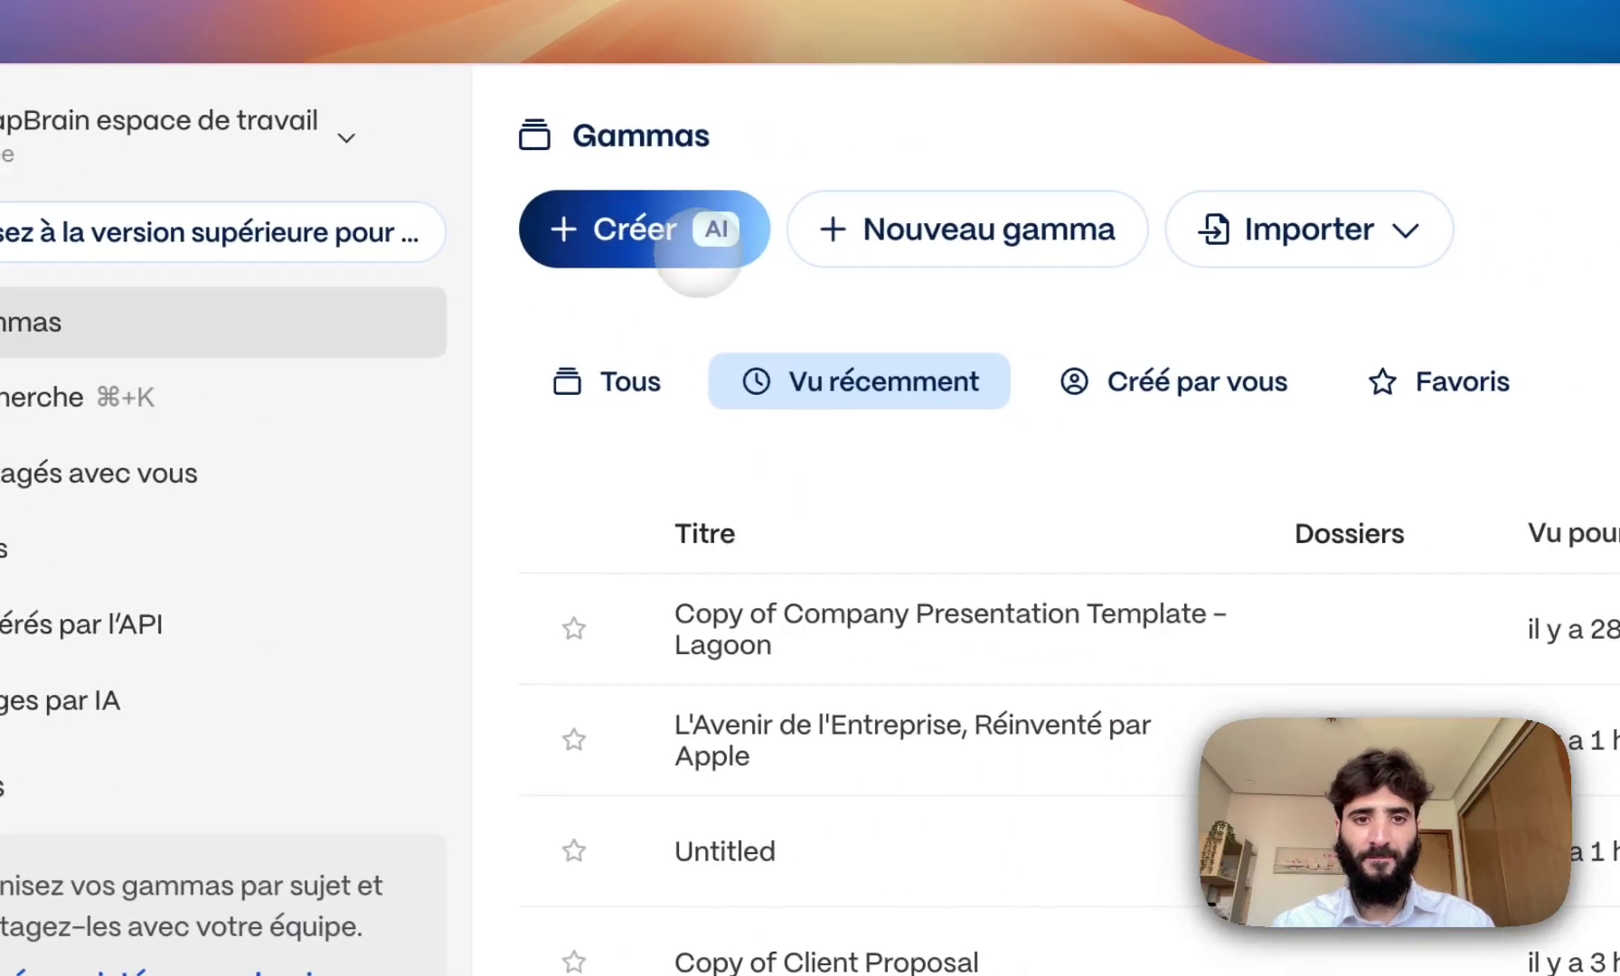
left_click(1084, 274)
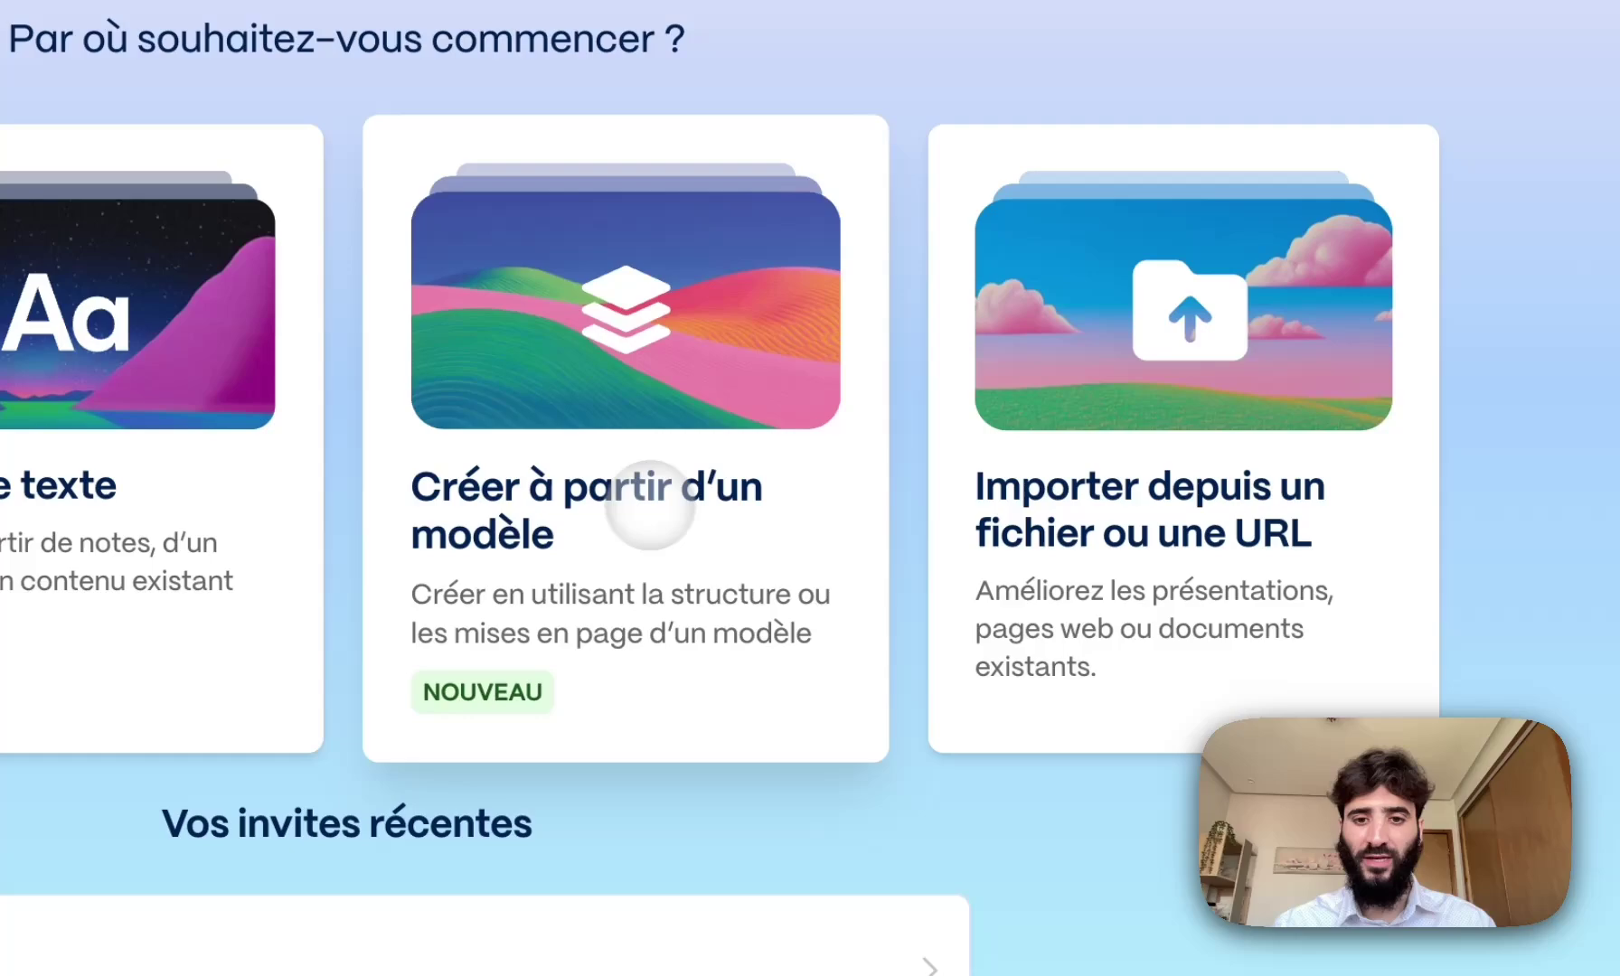
left_click(1328, 689)
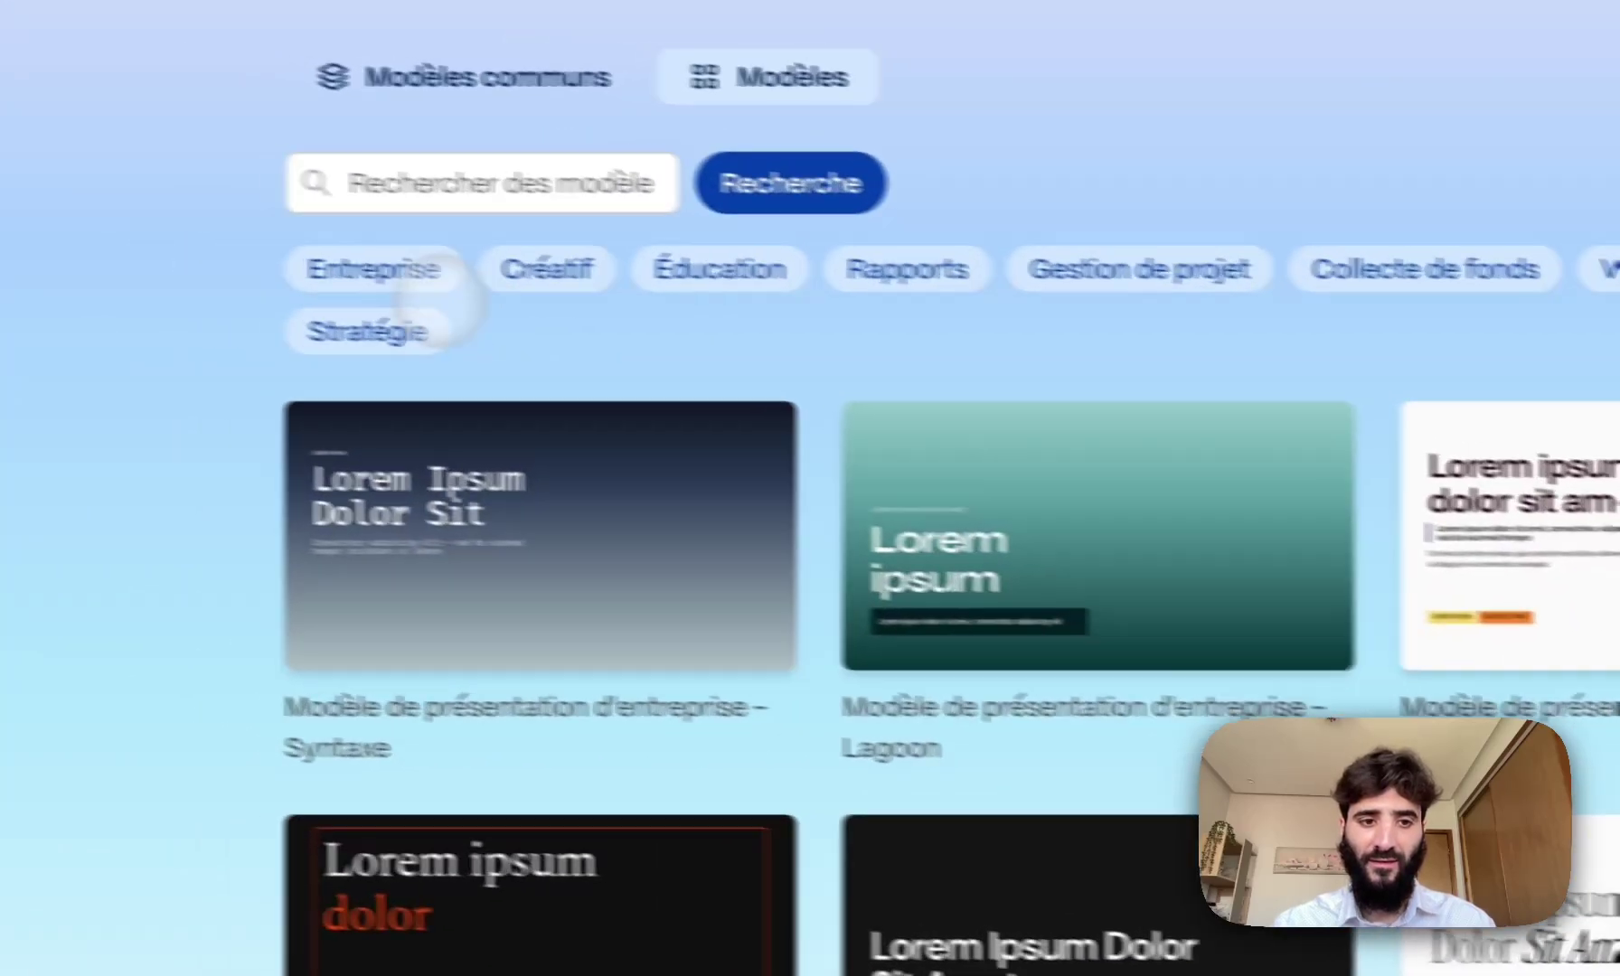
left_click(458, 280)
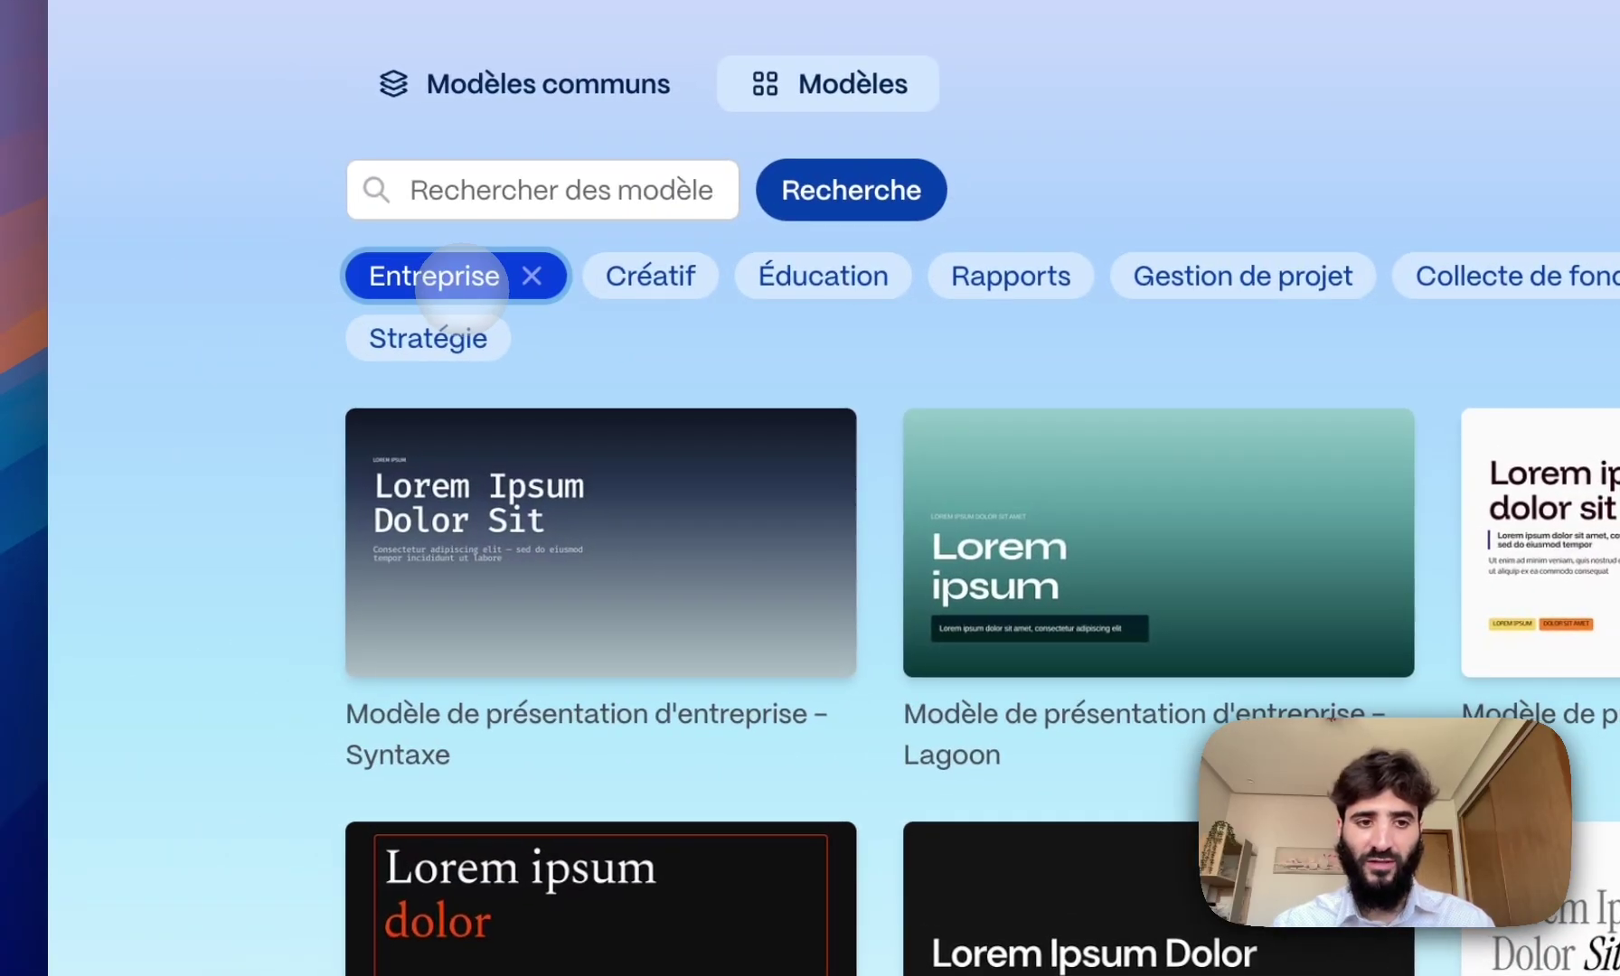
- Preview the Organza company presentation template and choose to create a presentation from it
scroll(813, 669, "down", 3)
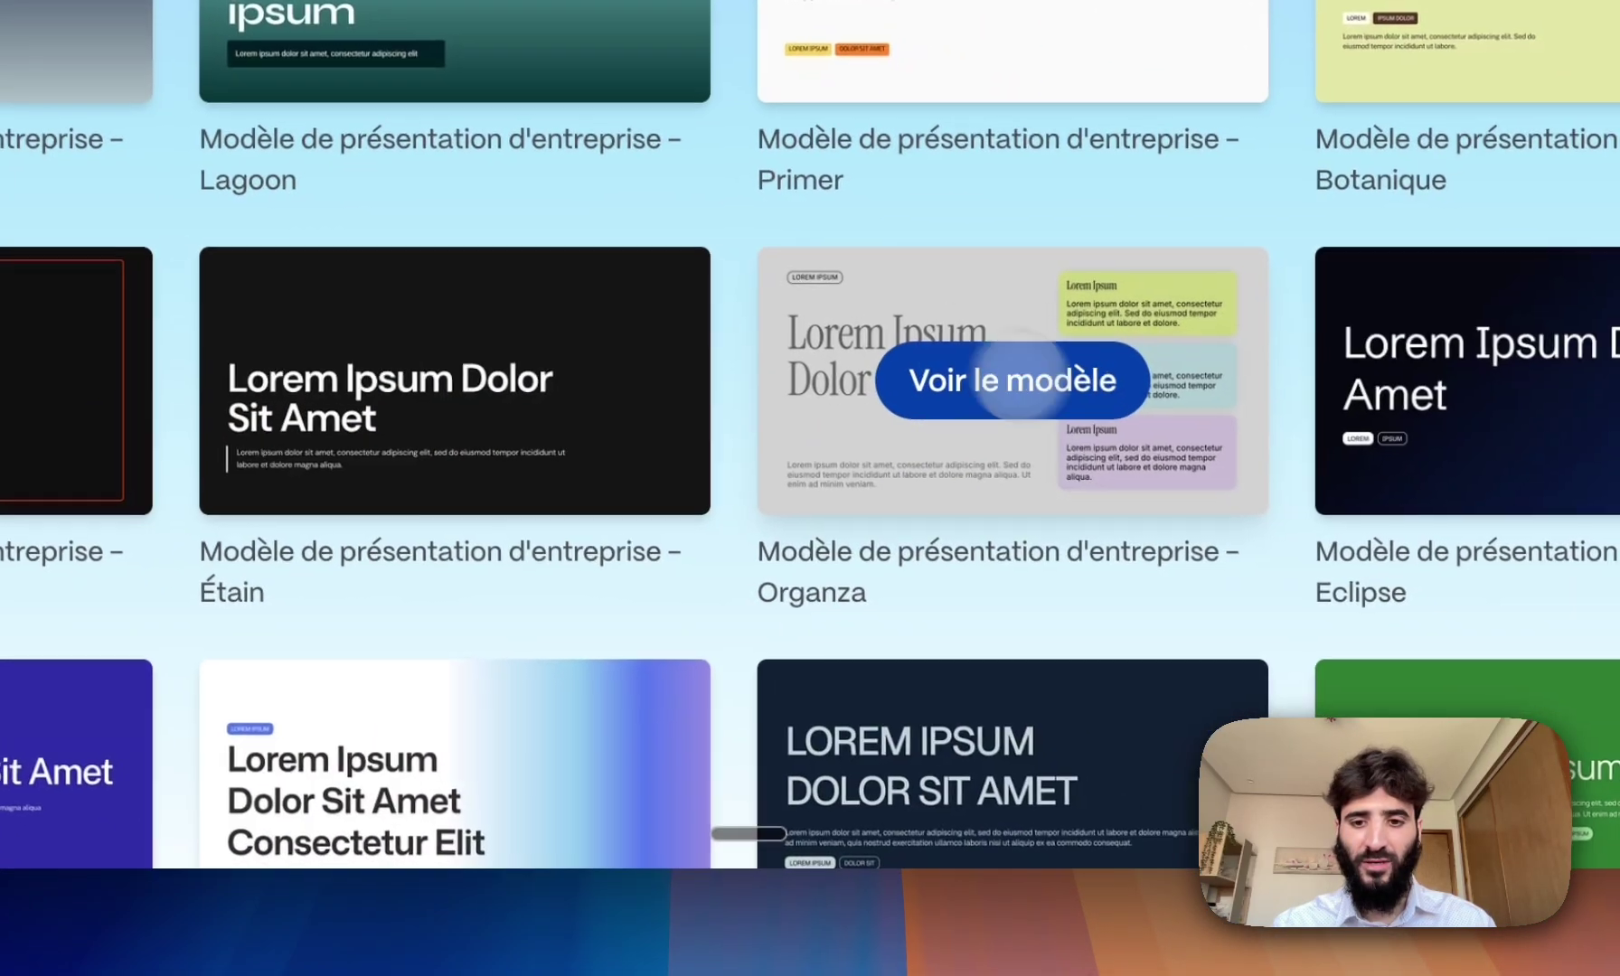
left_click(1017, 378)
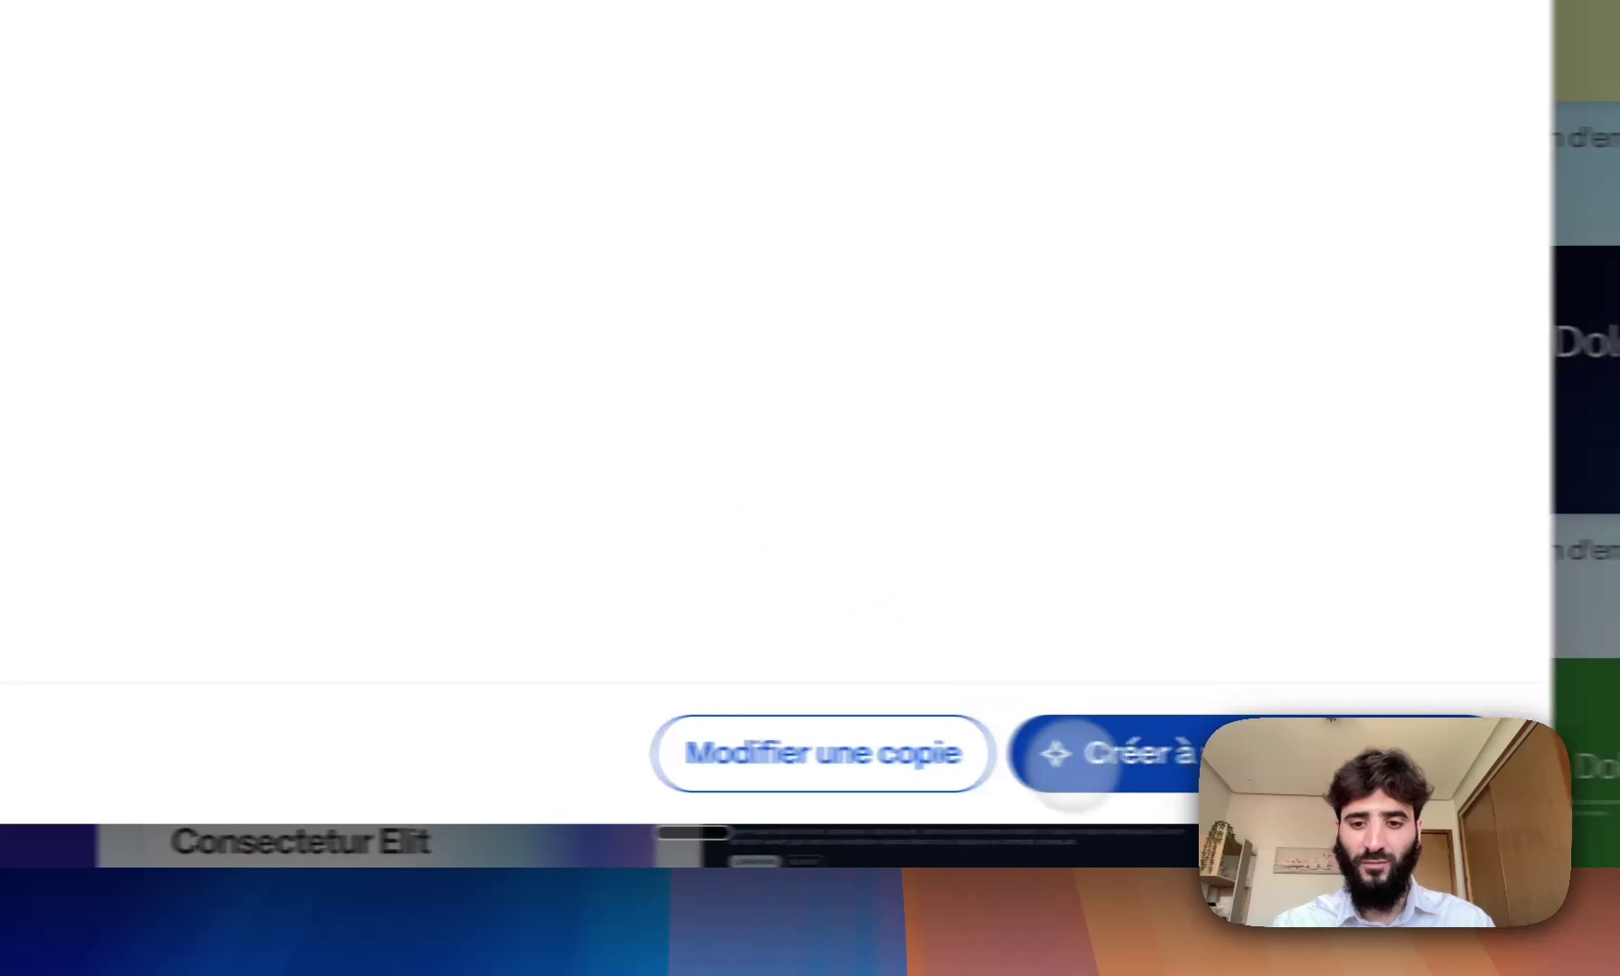
left_click(1245, 773)
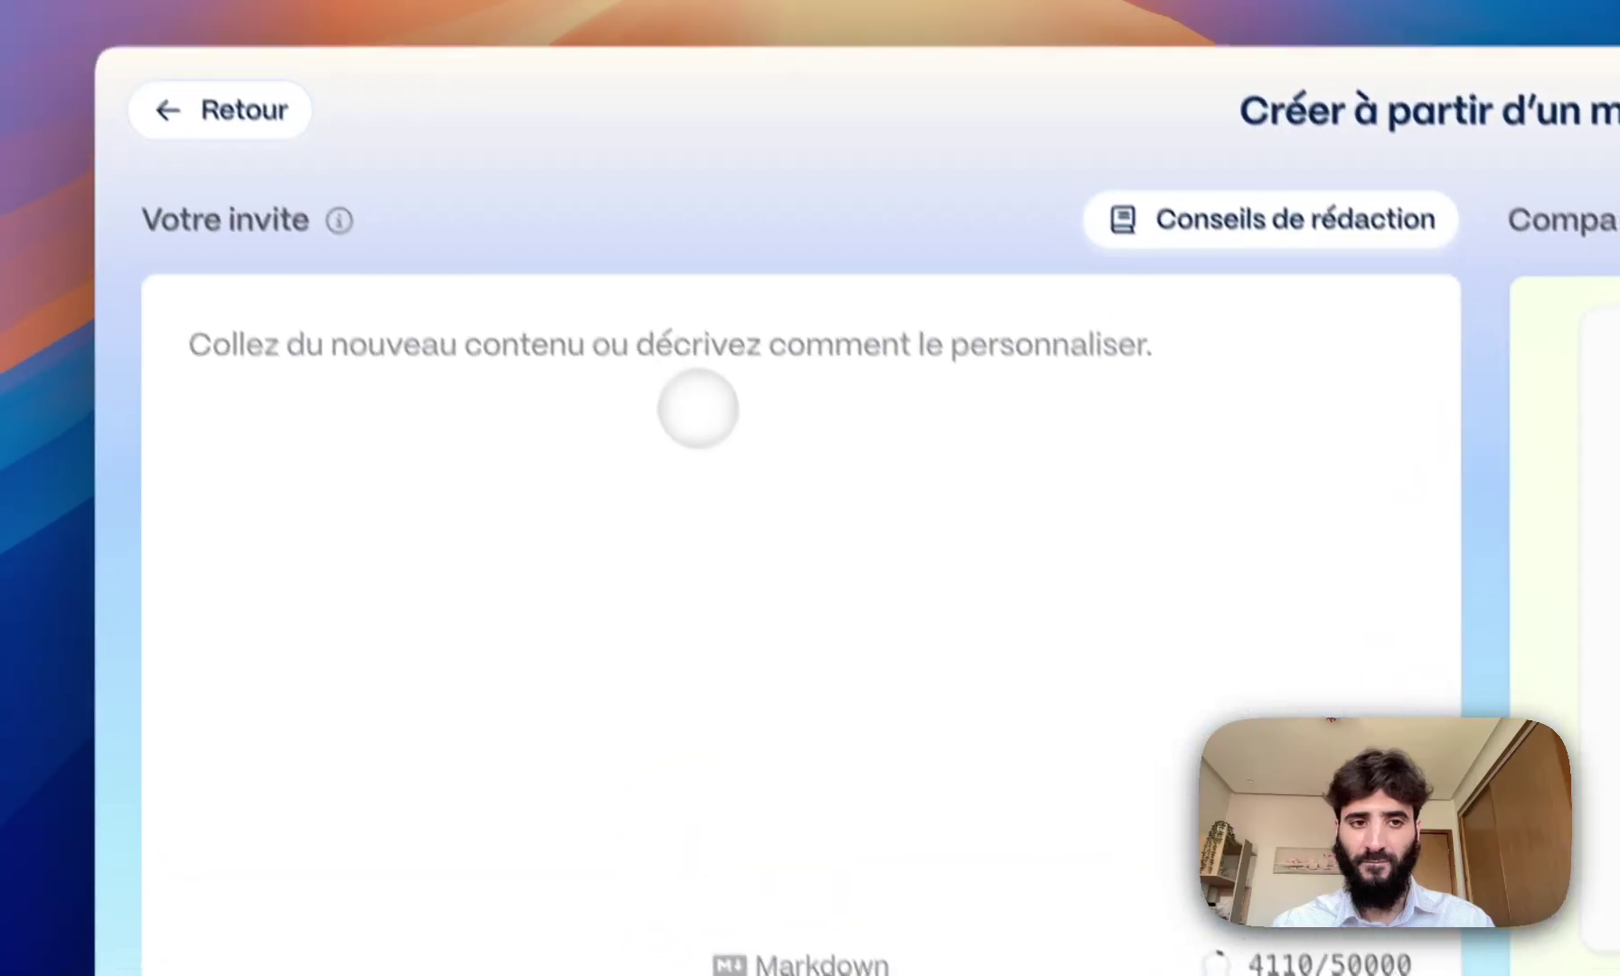
- Try to generate a presentation with a prompt adapting the template to a Meta, Snapchat and TikTok ads company selling to TPE and PME
left_click(698, 408)
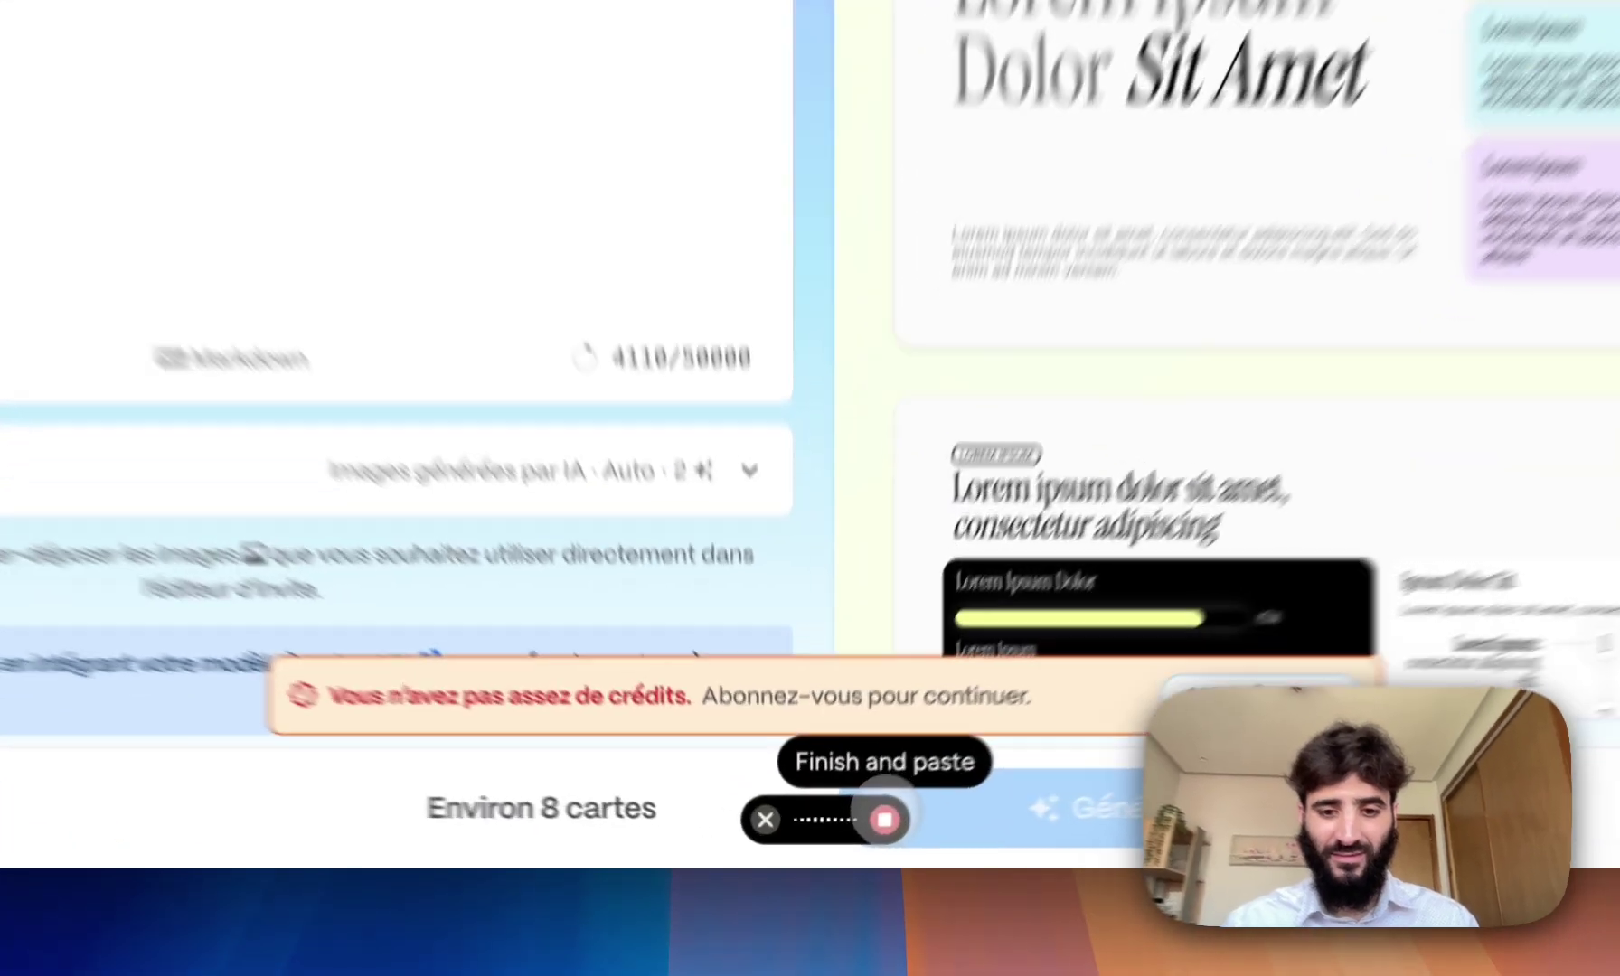
left_click(845, 838)
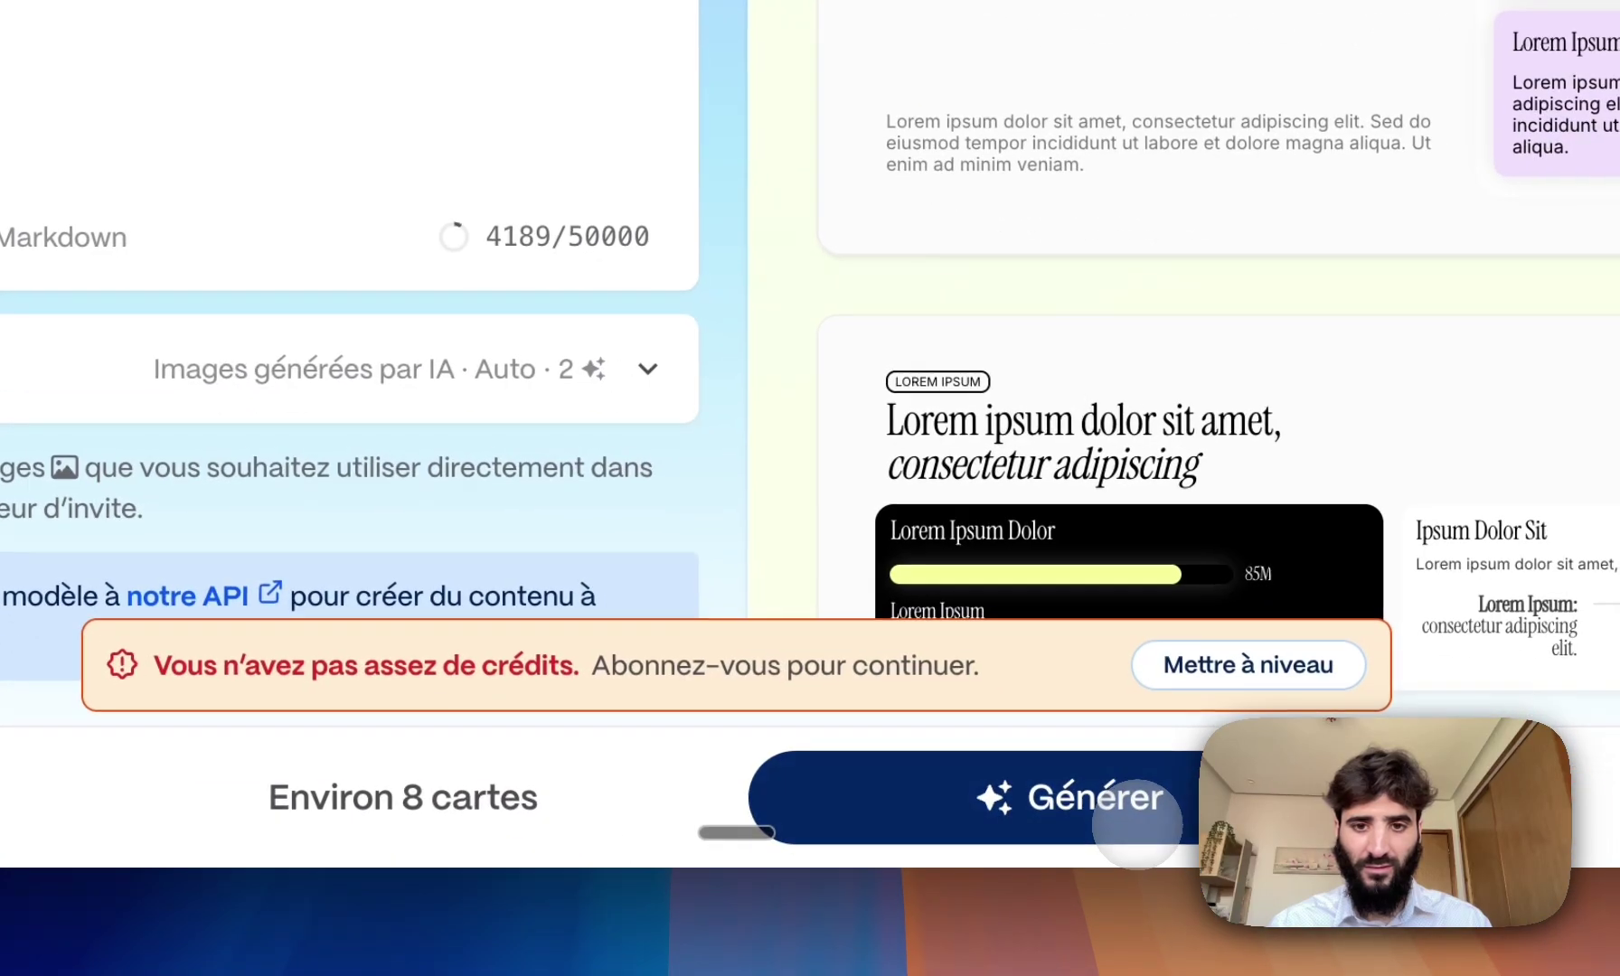
left_click(1392, 960)
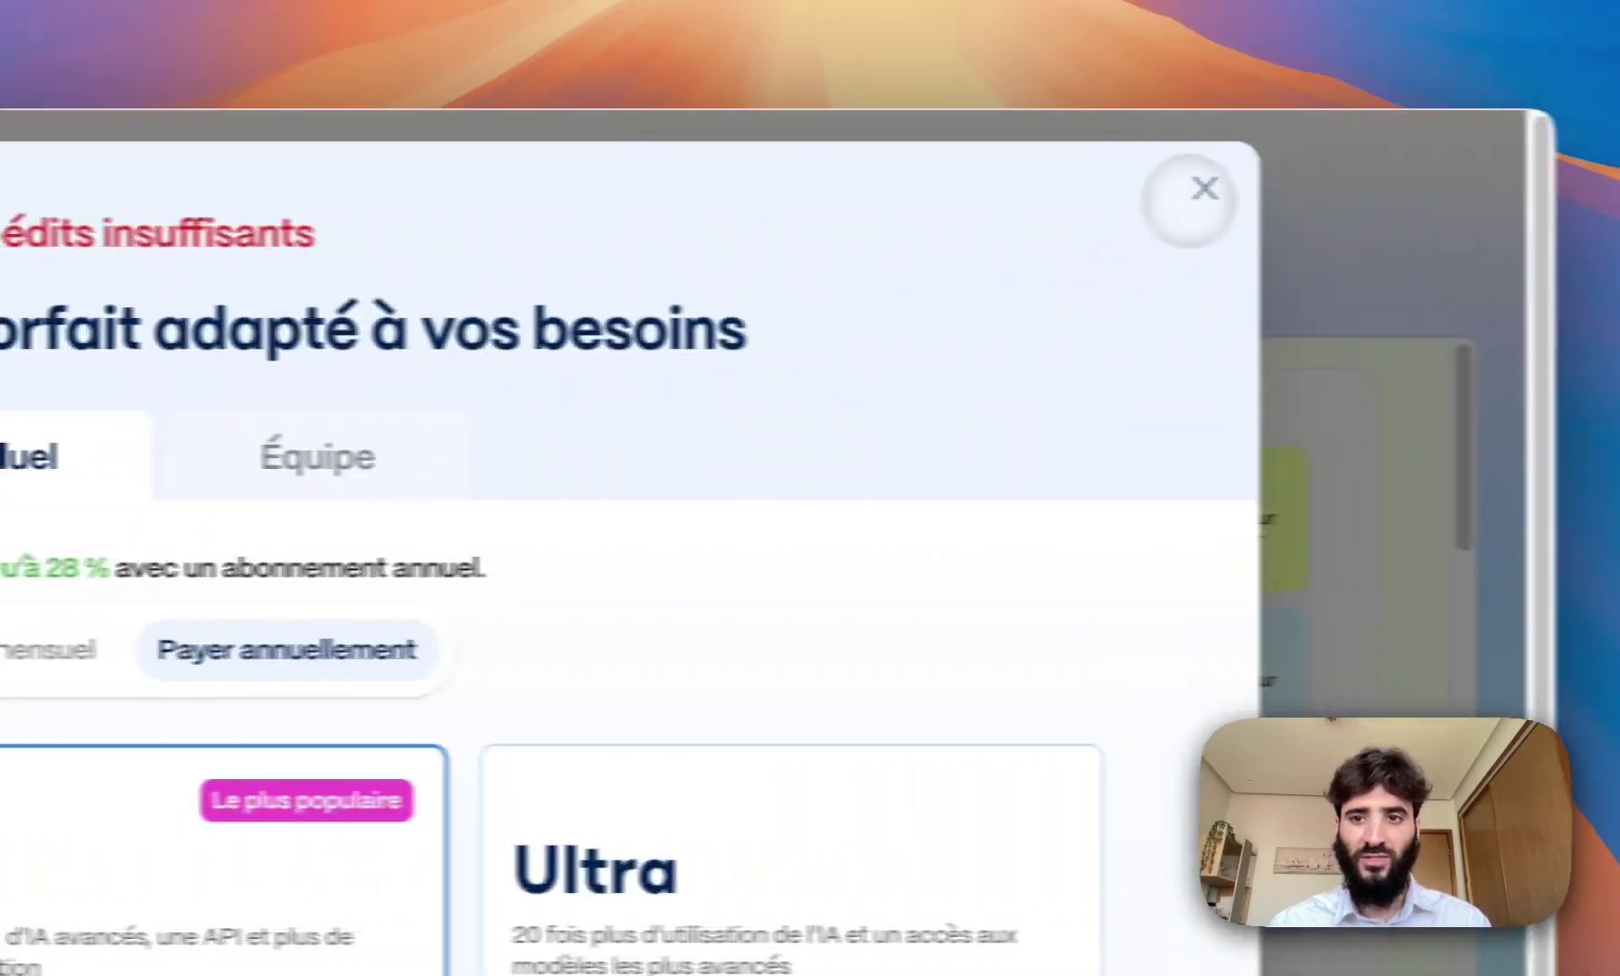
- Close the subscription plans dialog and clear the whole prompt for the Organza template
left_click(1204, 188)
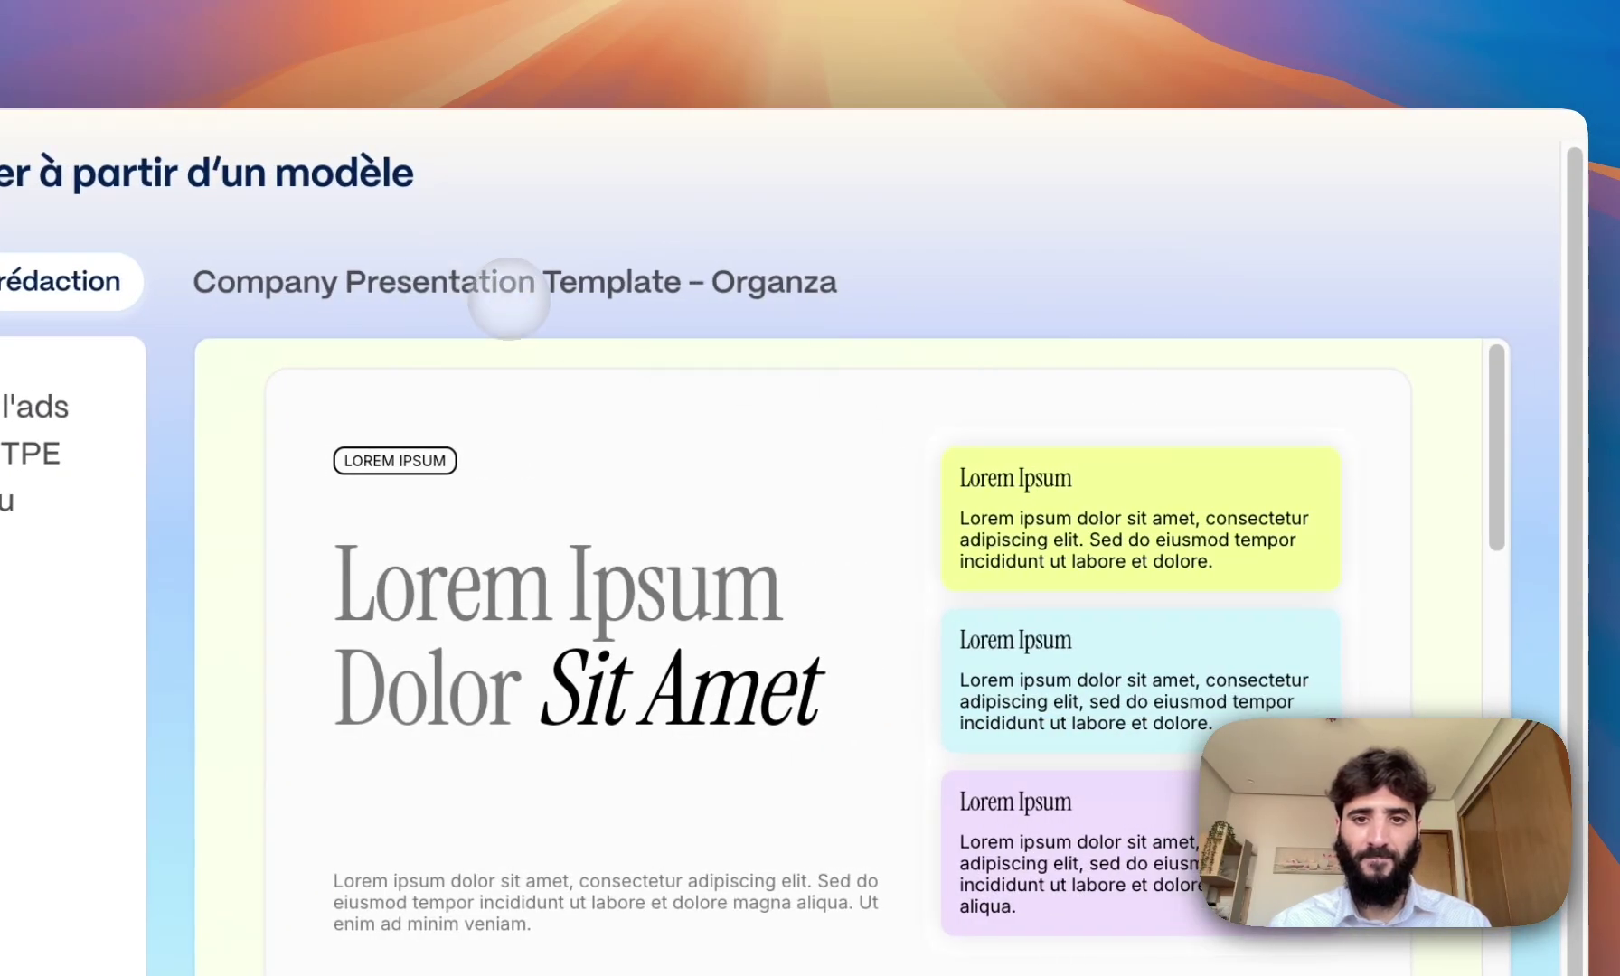
key("super+a")
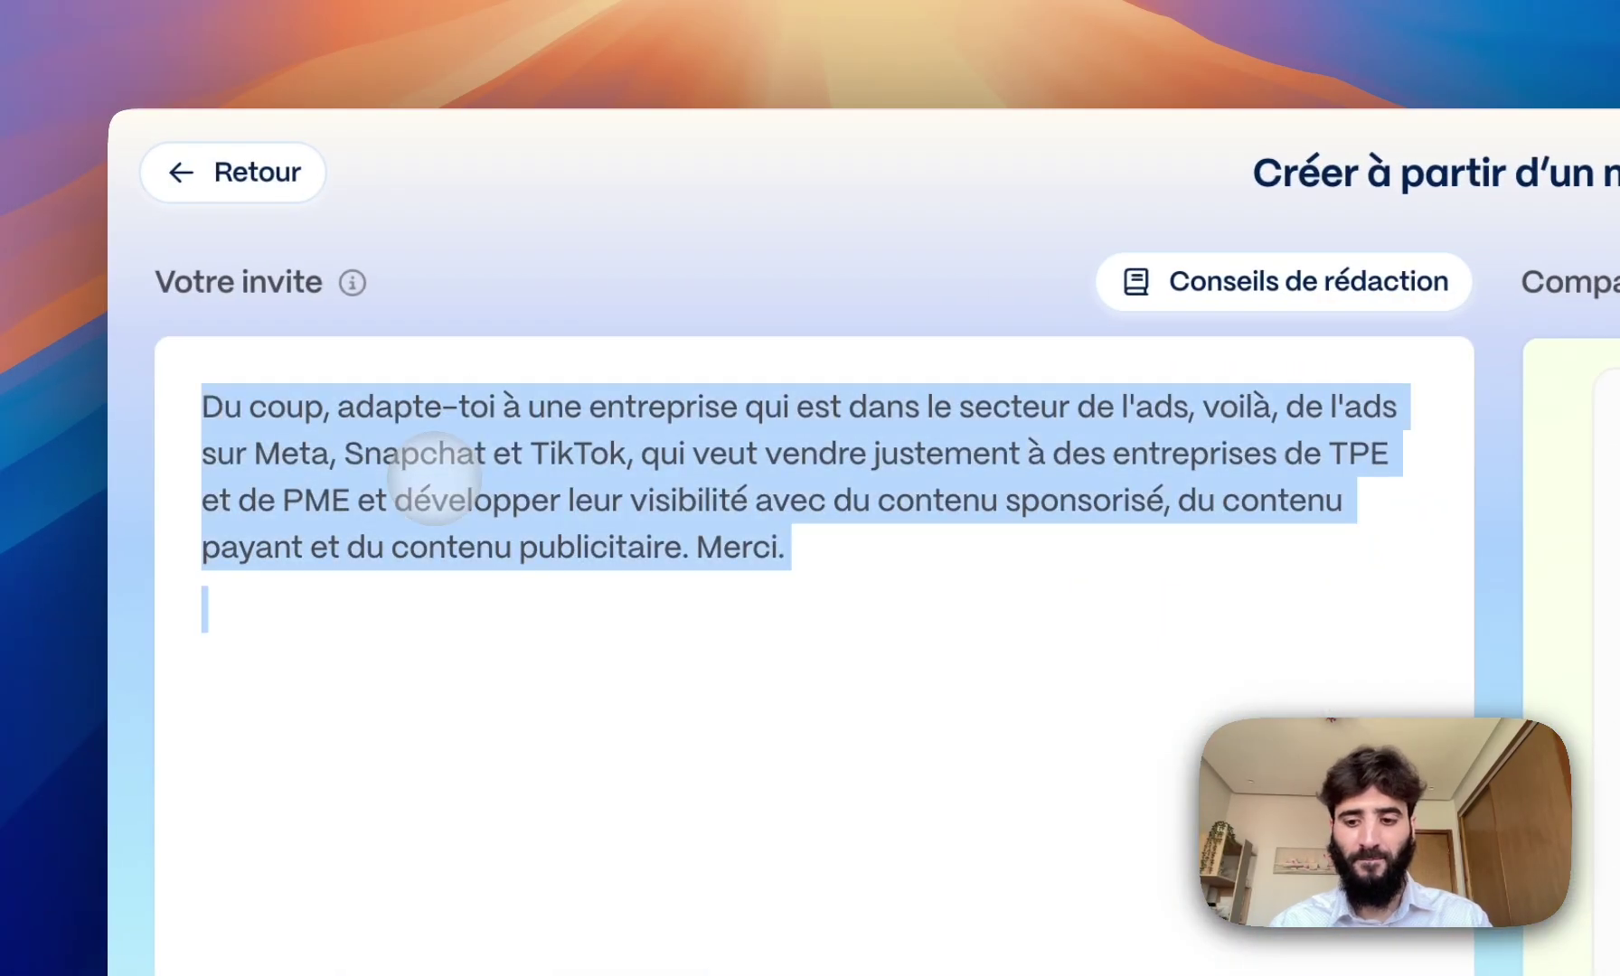
key("BackSpace")
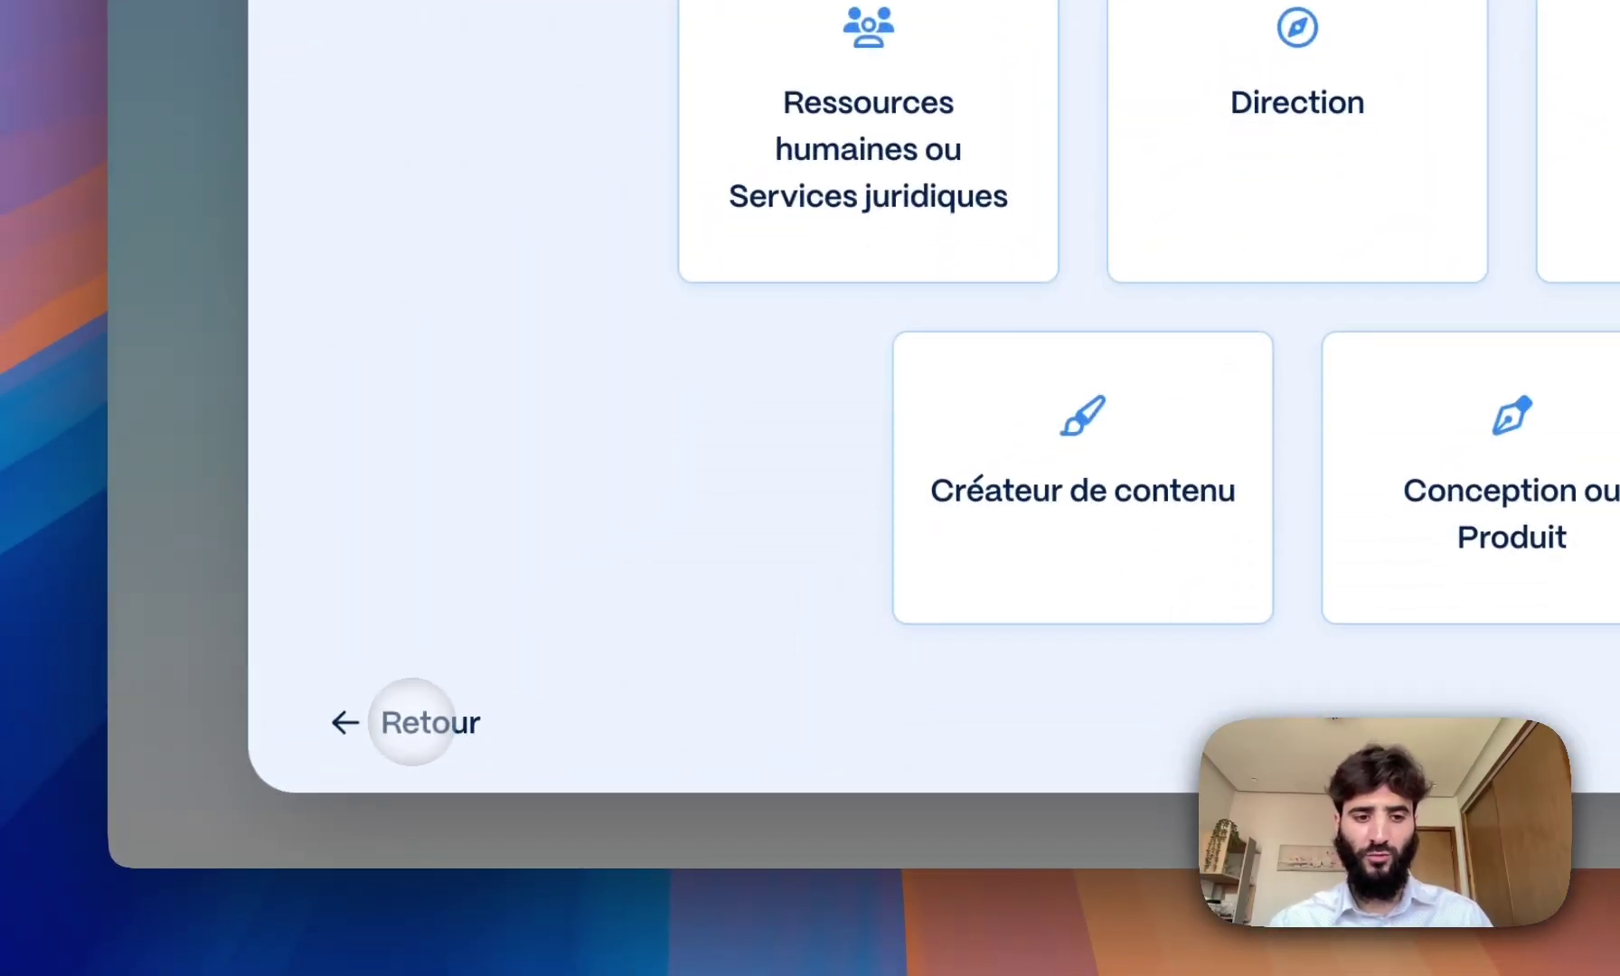
- Answer the onboarding questions with professional use, "Créateur de contenu" as the role, and a company size
left_click(407, 720)
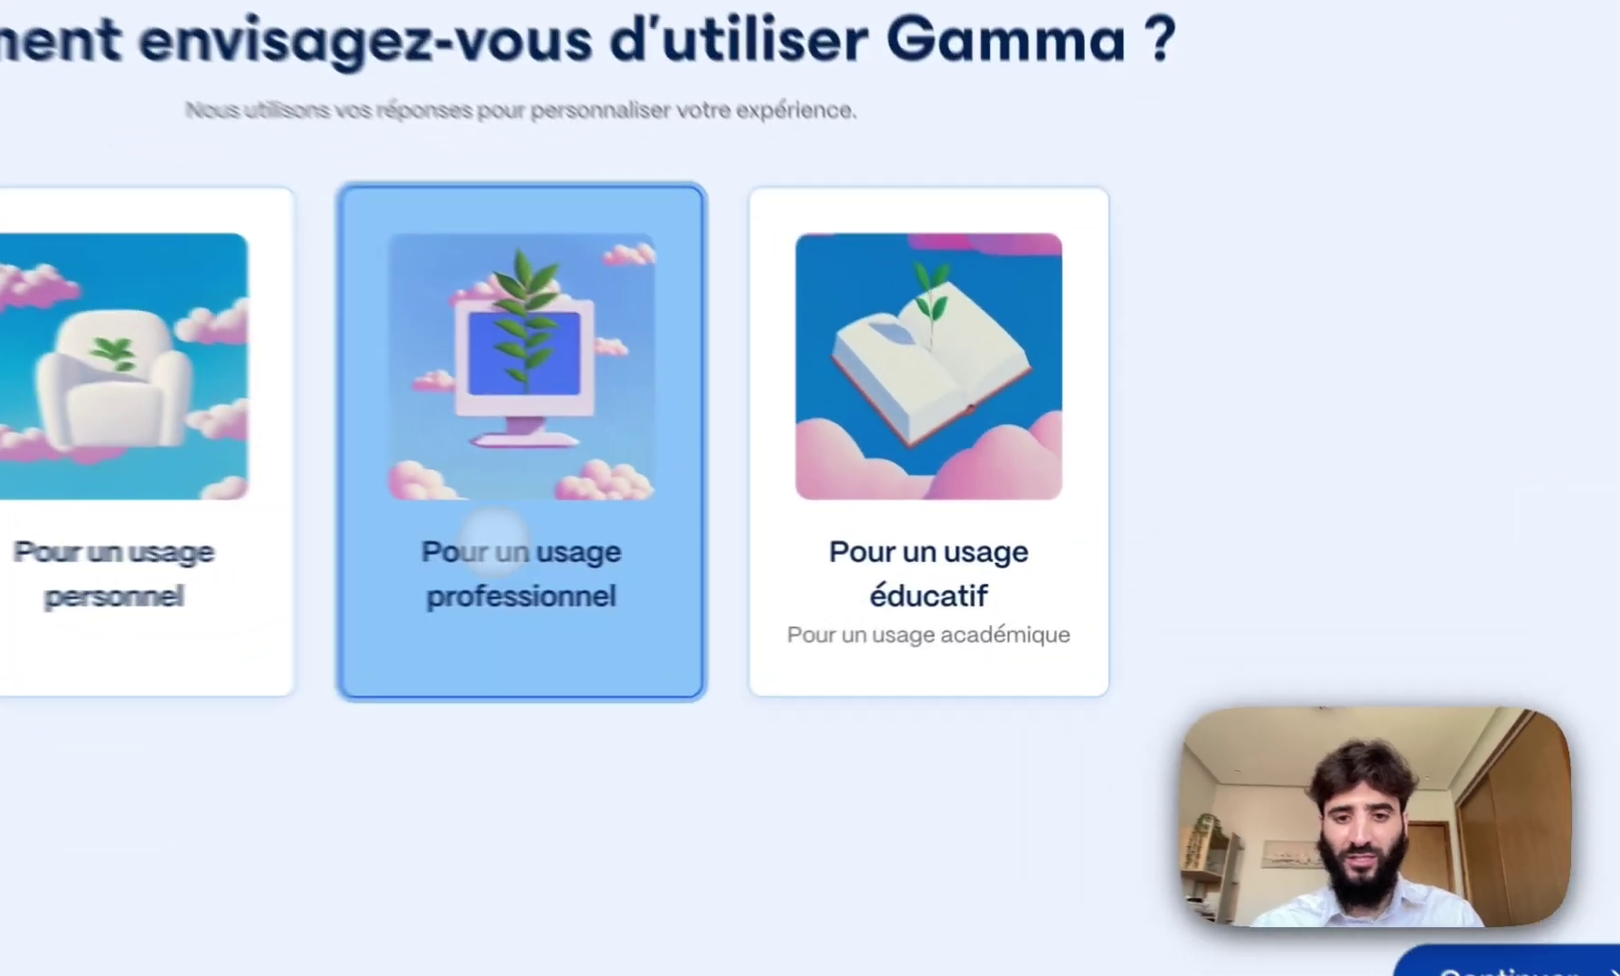
left_click(779, 566)
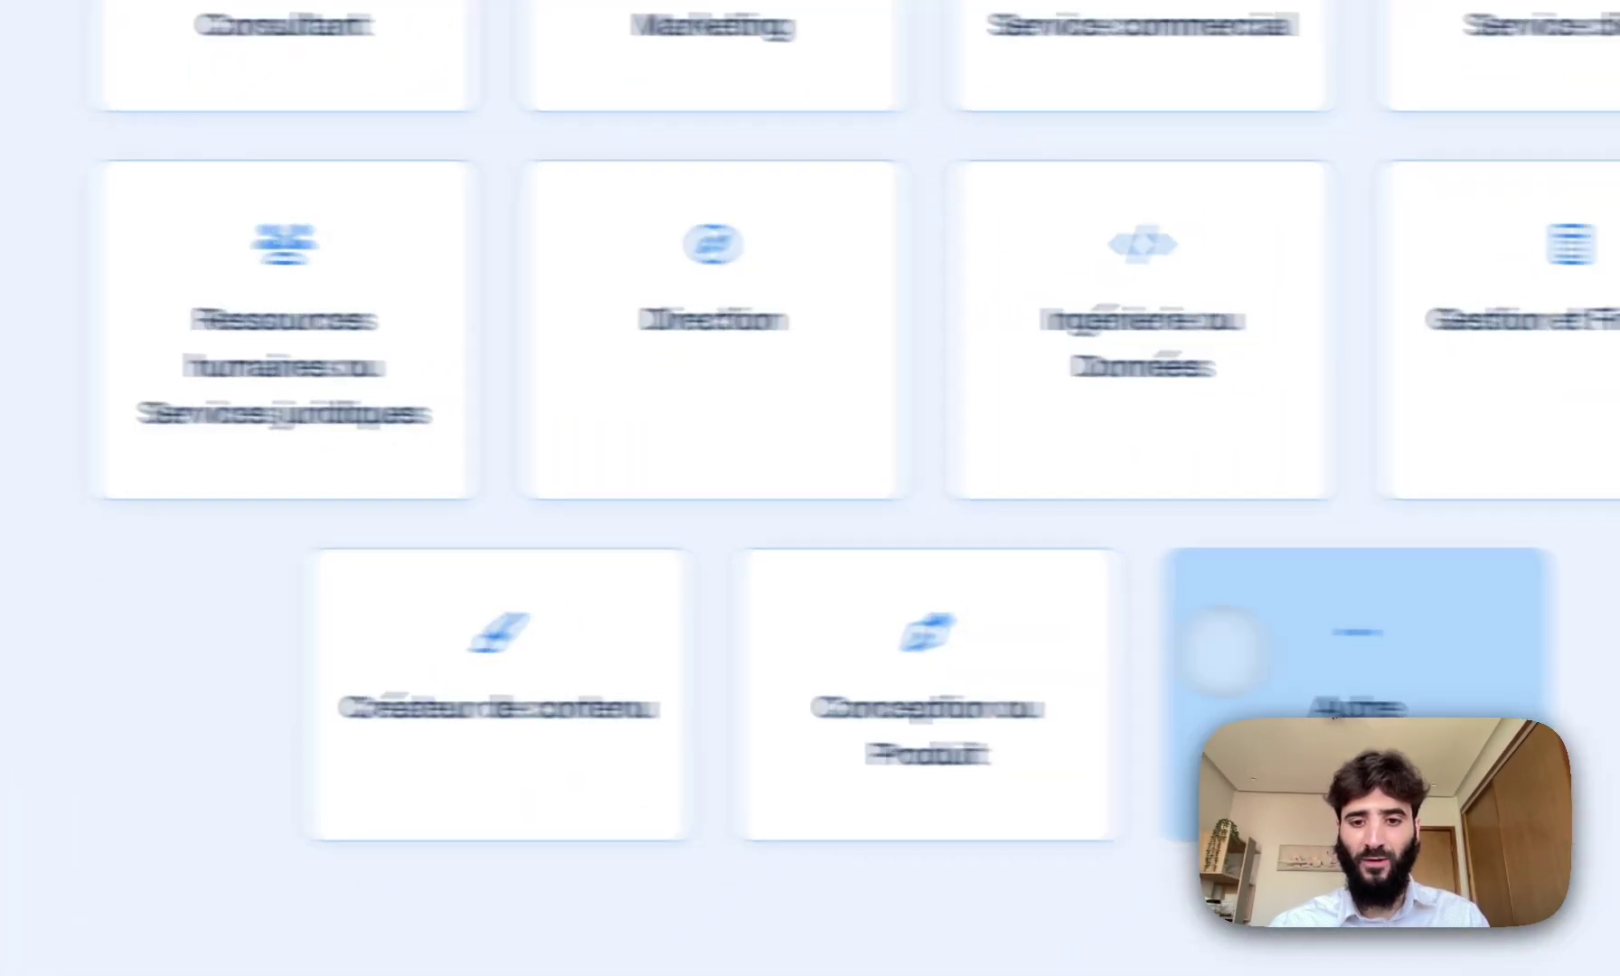
left_click(1222, 650)
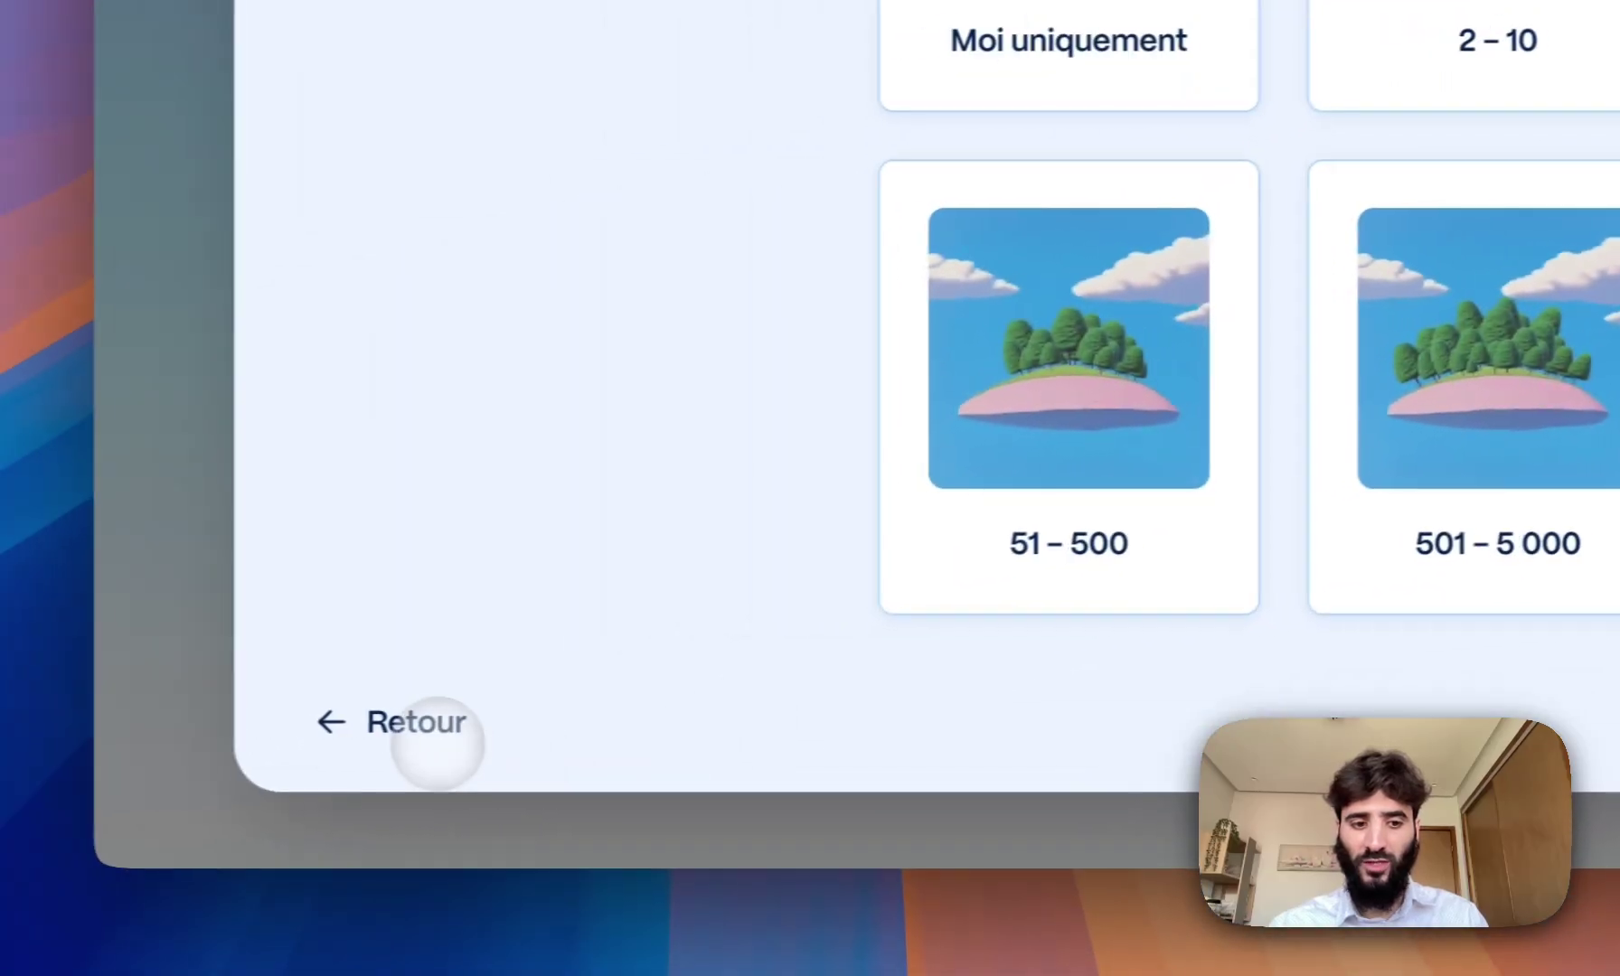
left_click(431, 728)
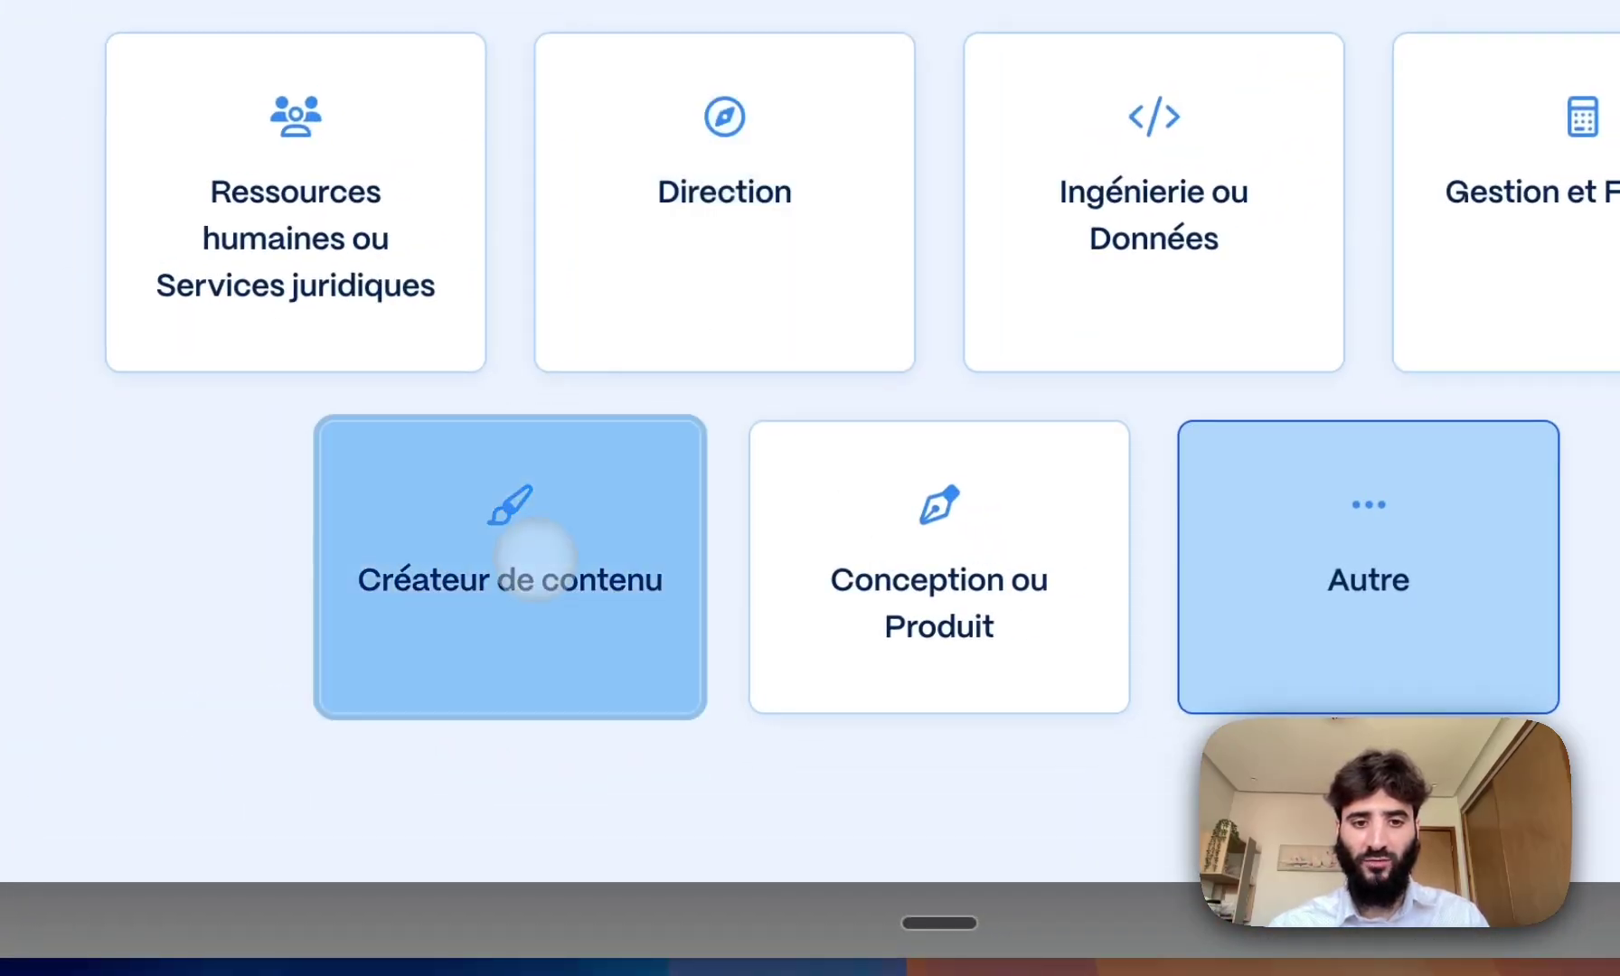
left_click(517, 553)
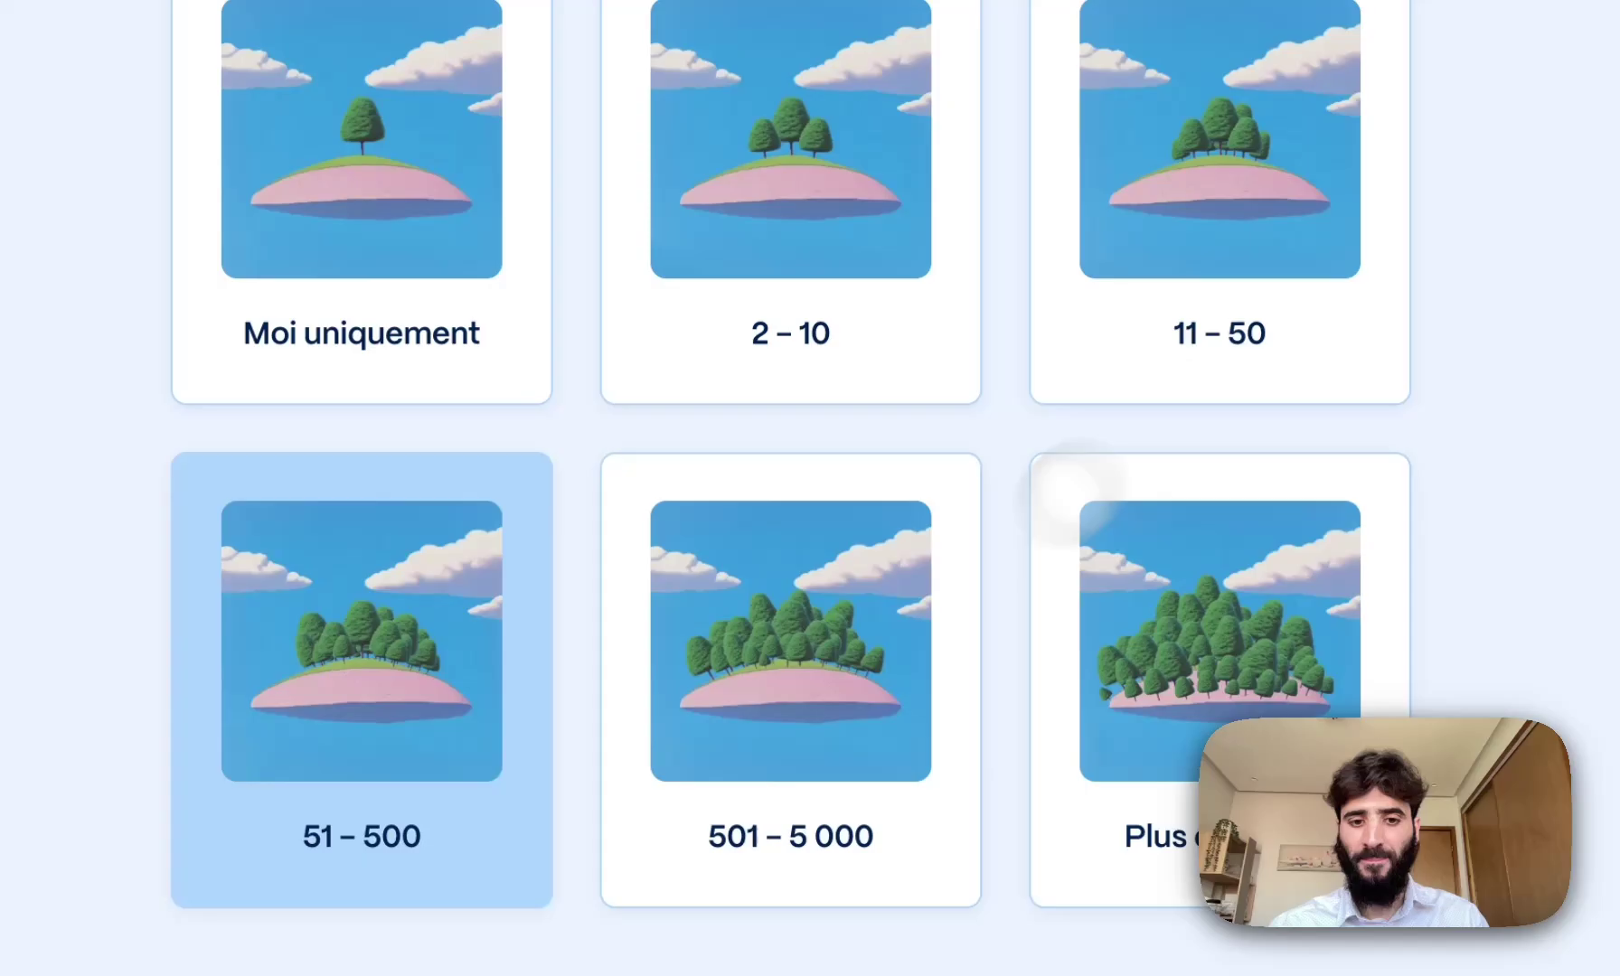
left_click(940, 493)
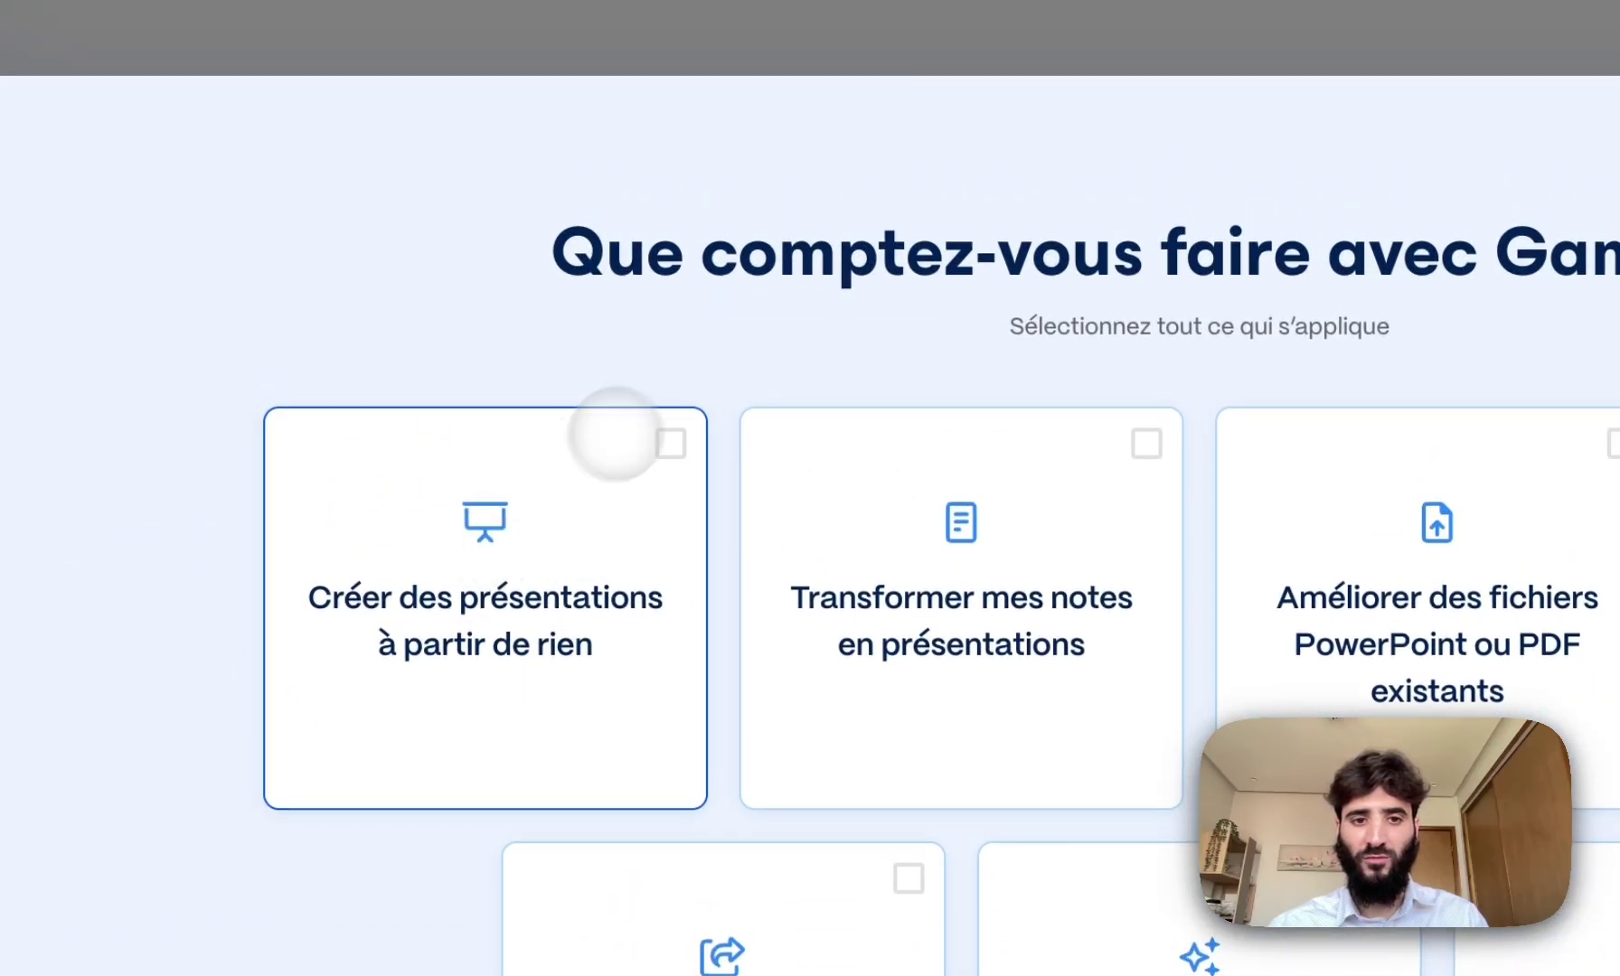
- Select all intended uses of Gamma except "Je ne sais pas encore" and give YouTube as the discovery source
left_click(677, 458)
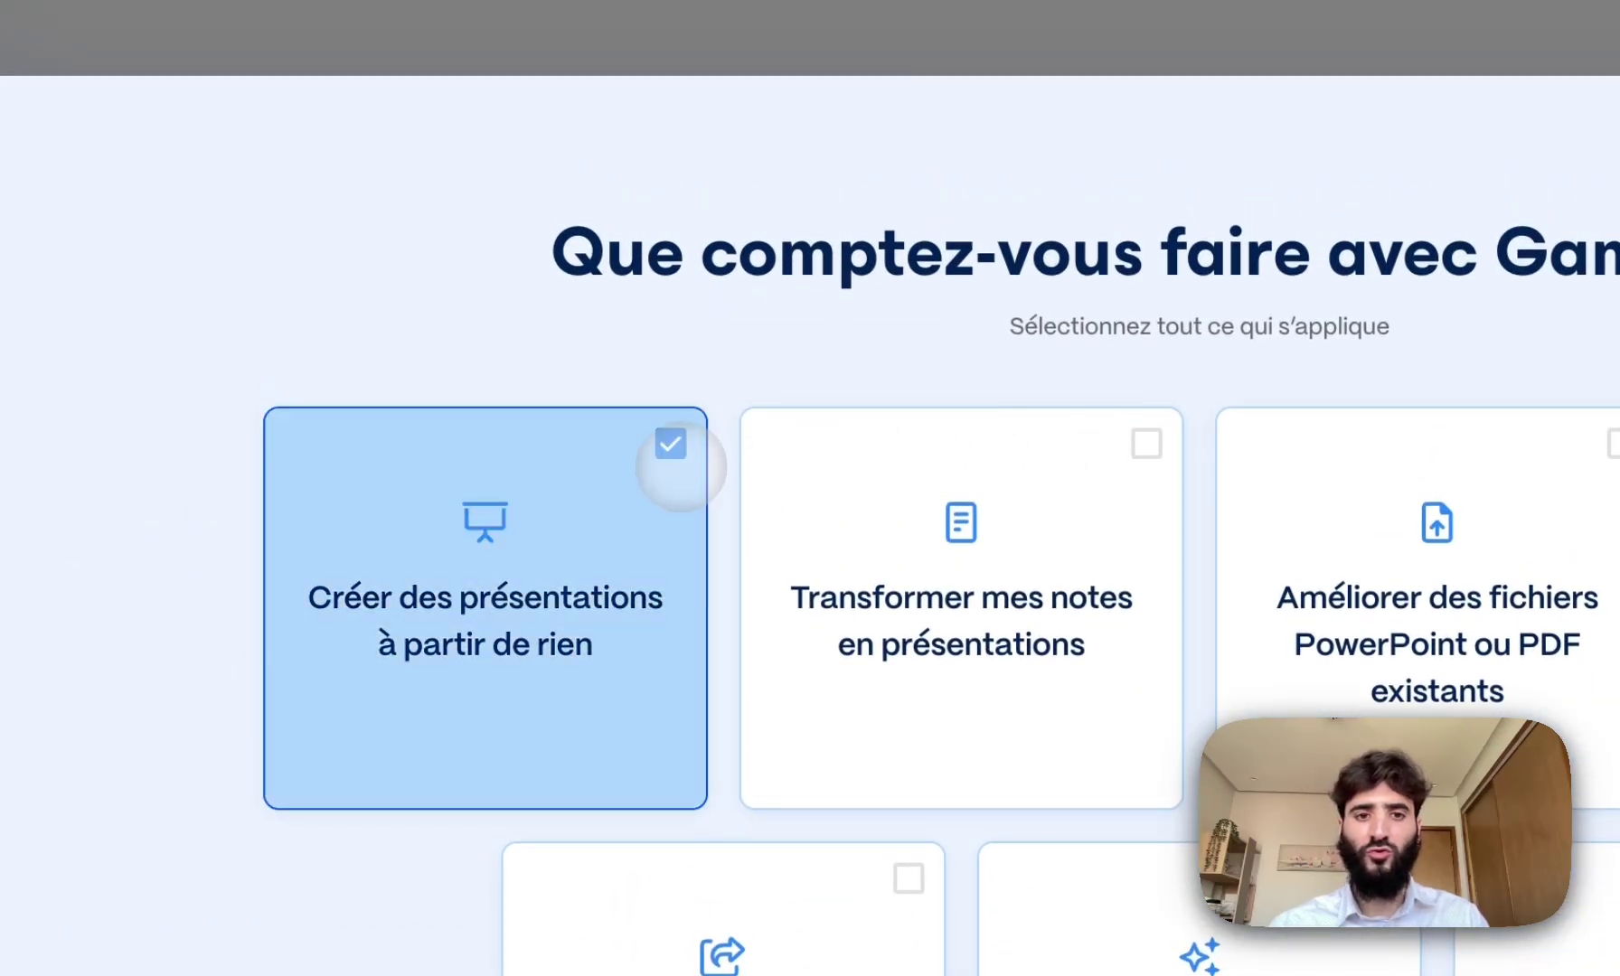
left_click(1143, 448)
left_click(1614, 454)
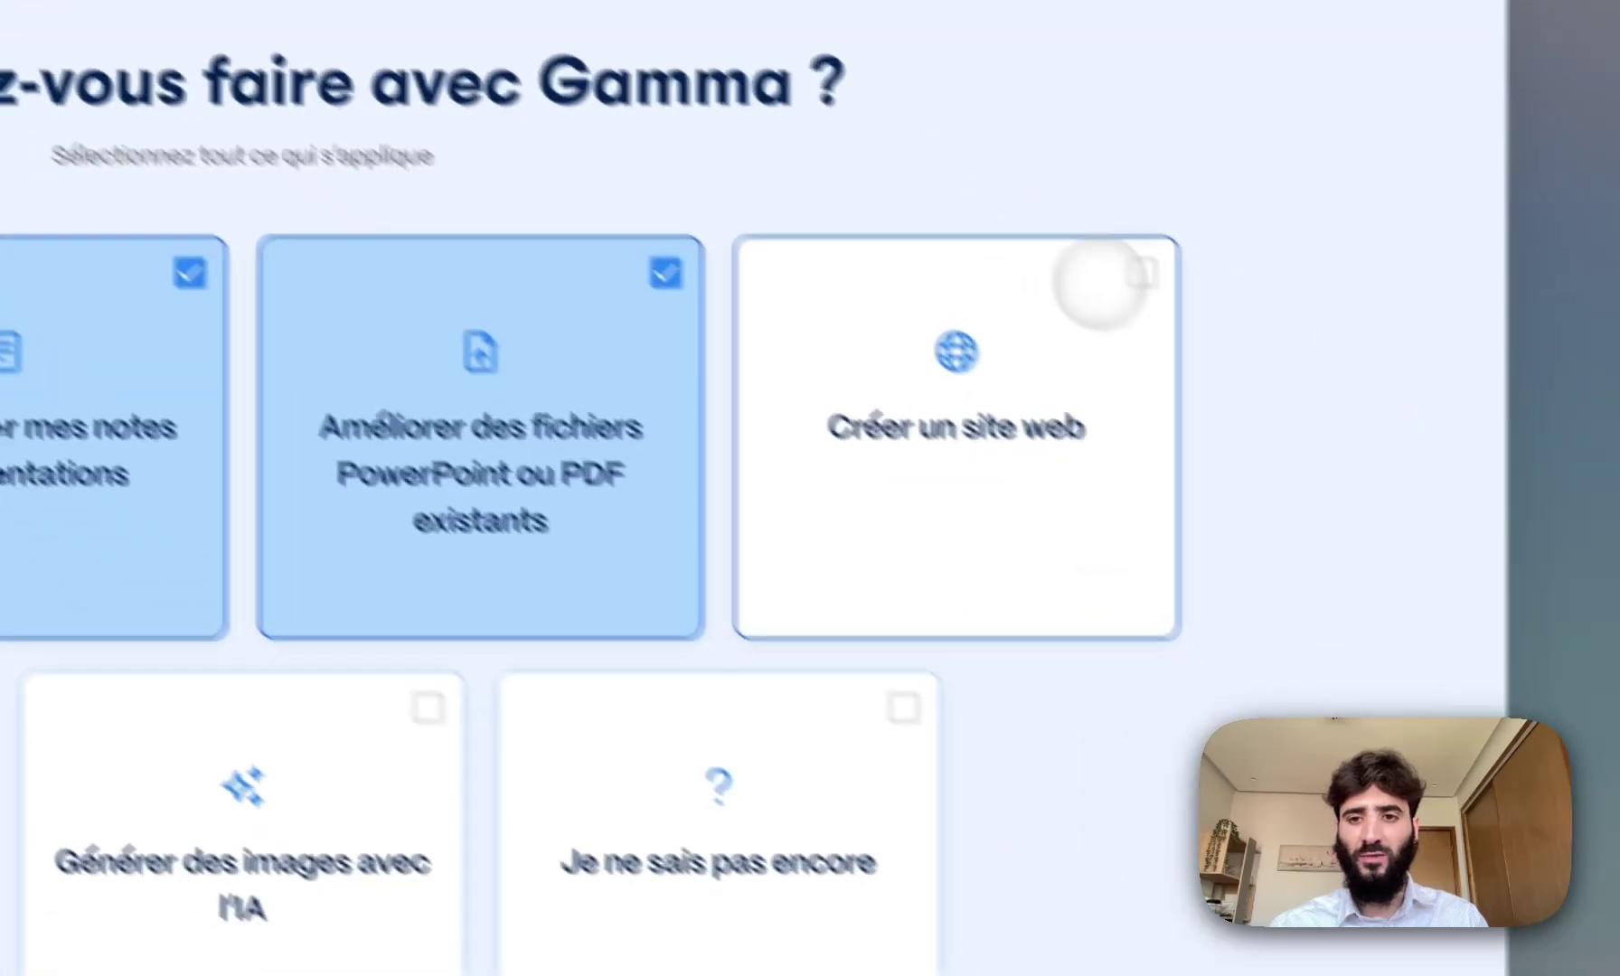
left_click(1408, 468)
left_click(693, 902)
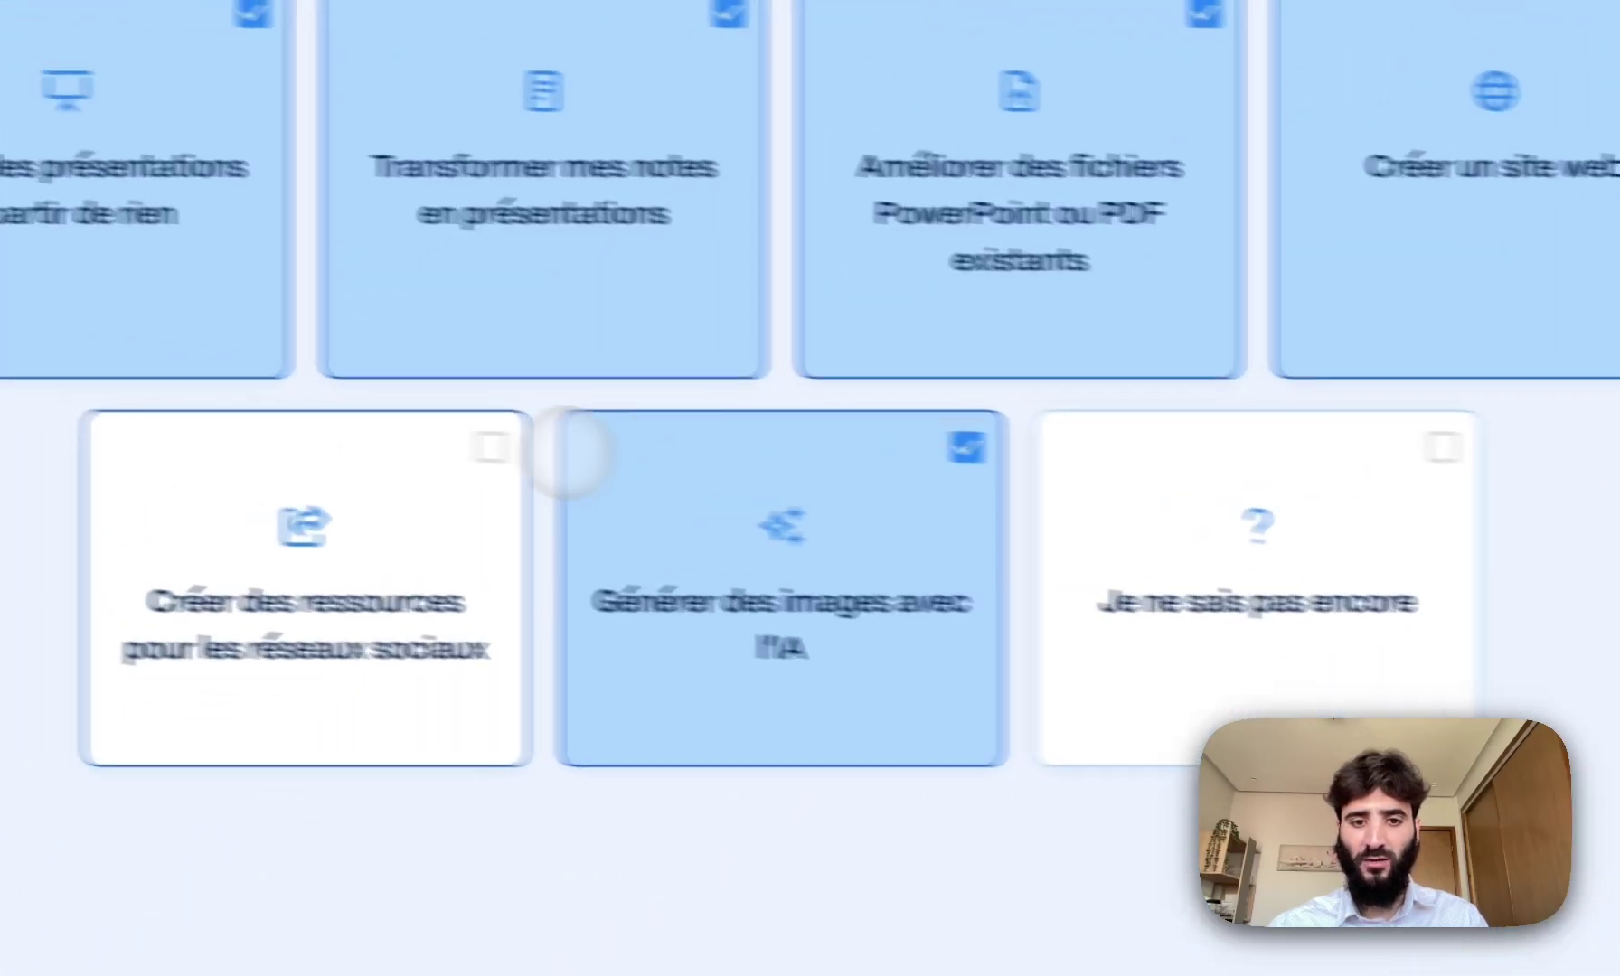
left_click(288, 426)
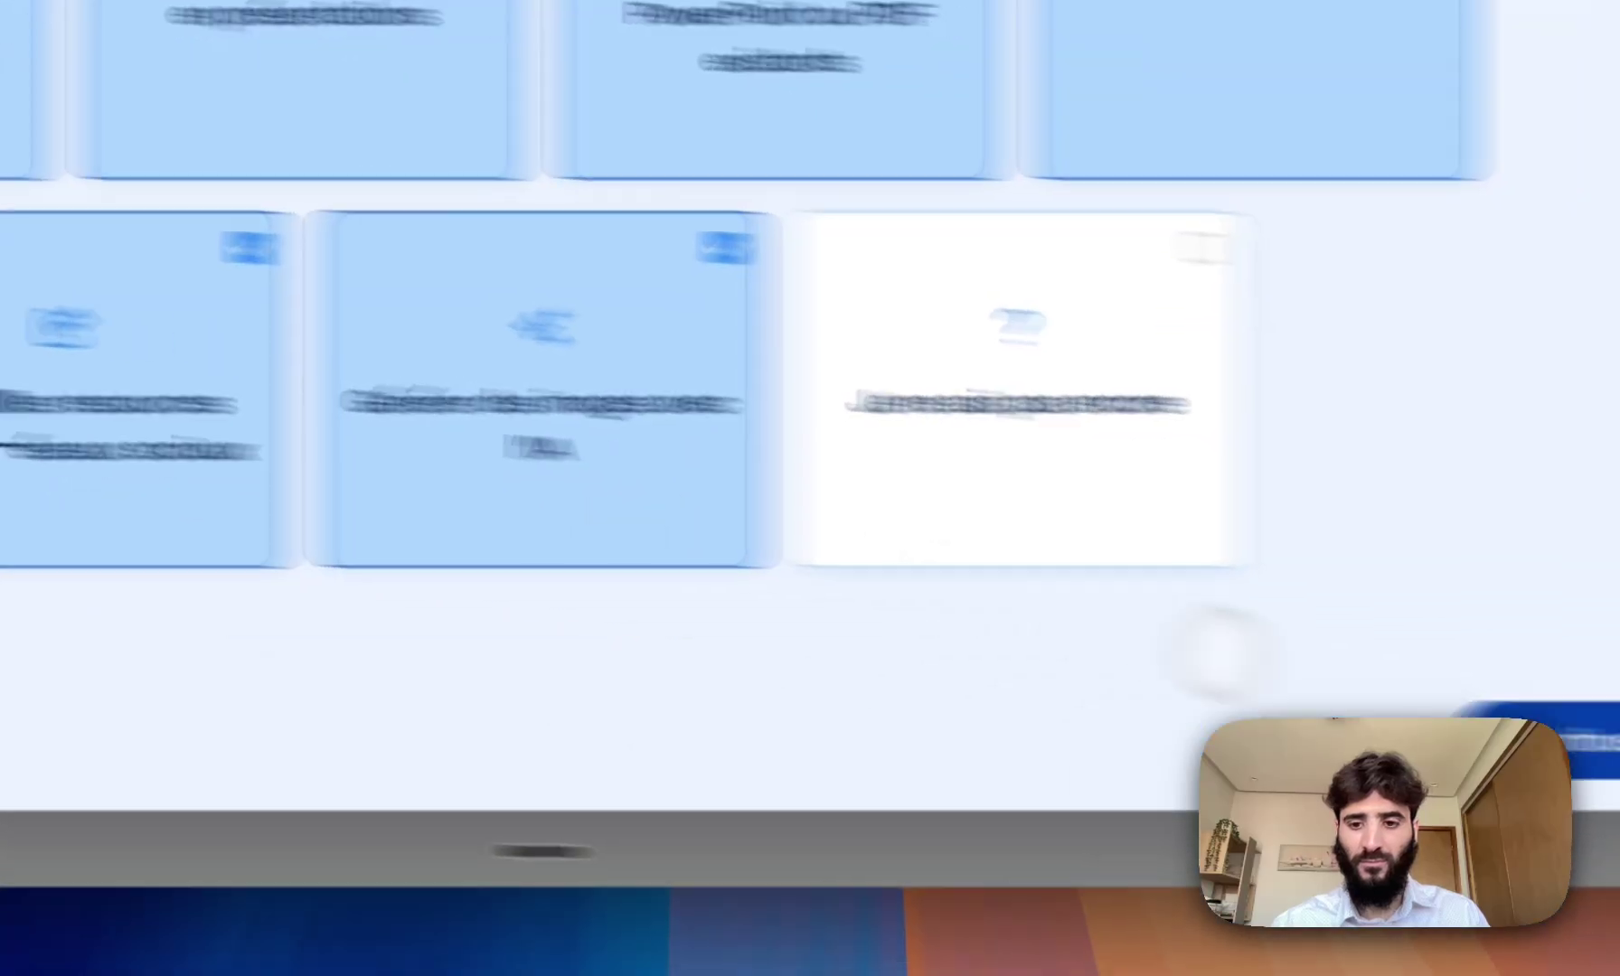
left_click(1541, 741)
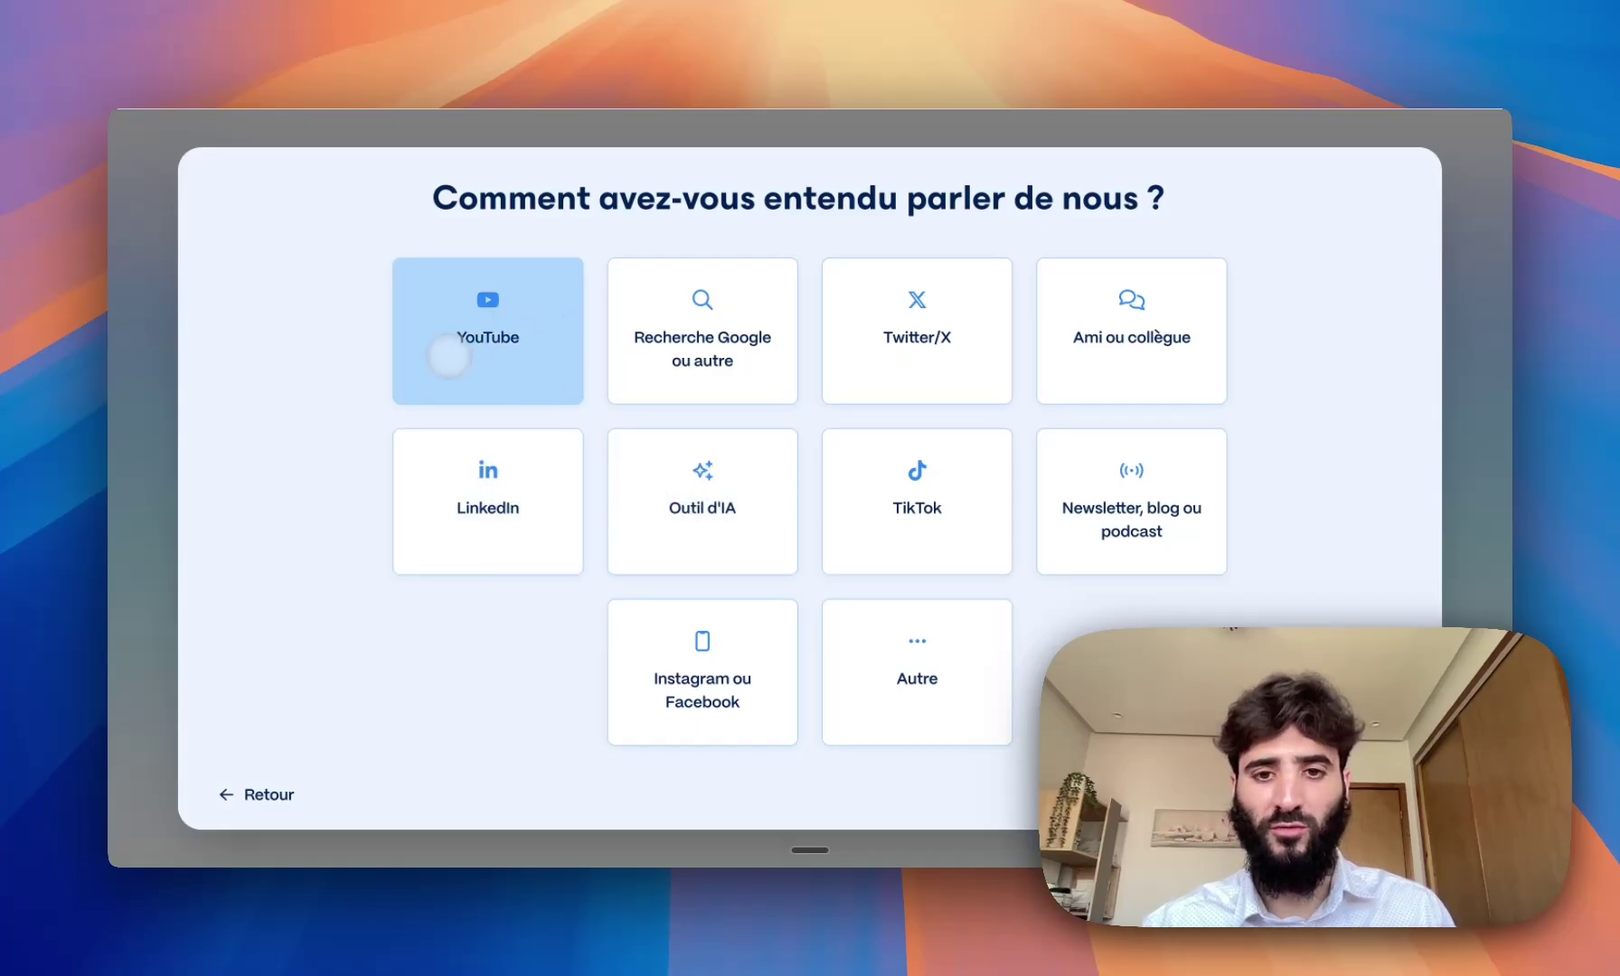
left_click(452, 356)
- Go back from the generator to the AI creation options and choose to create from a template
left_click(701, 655)
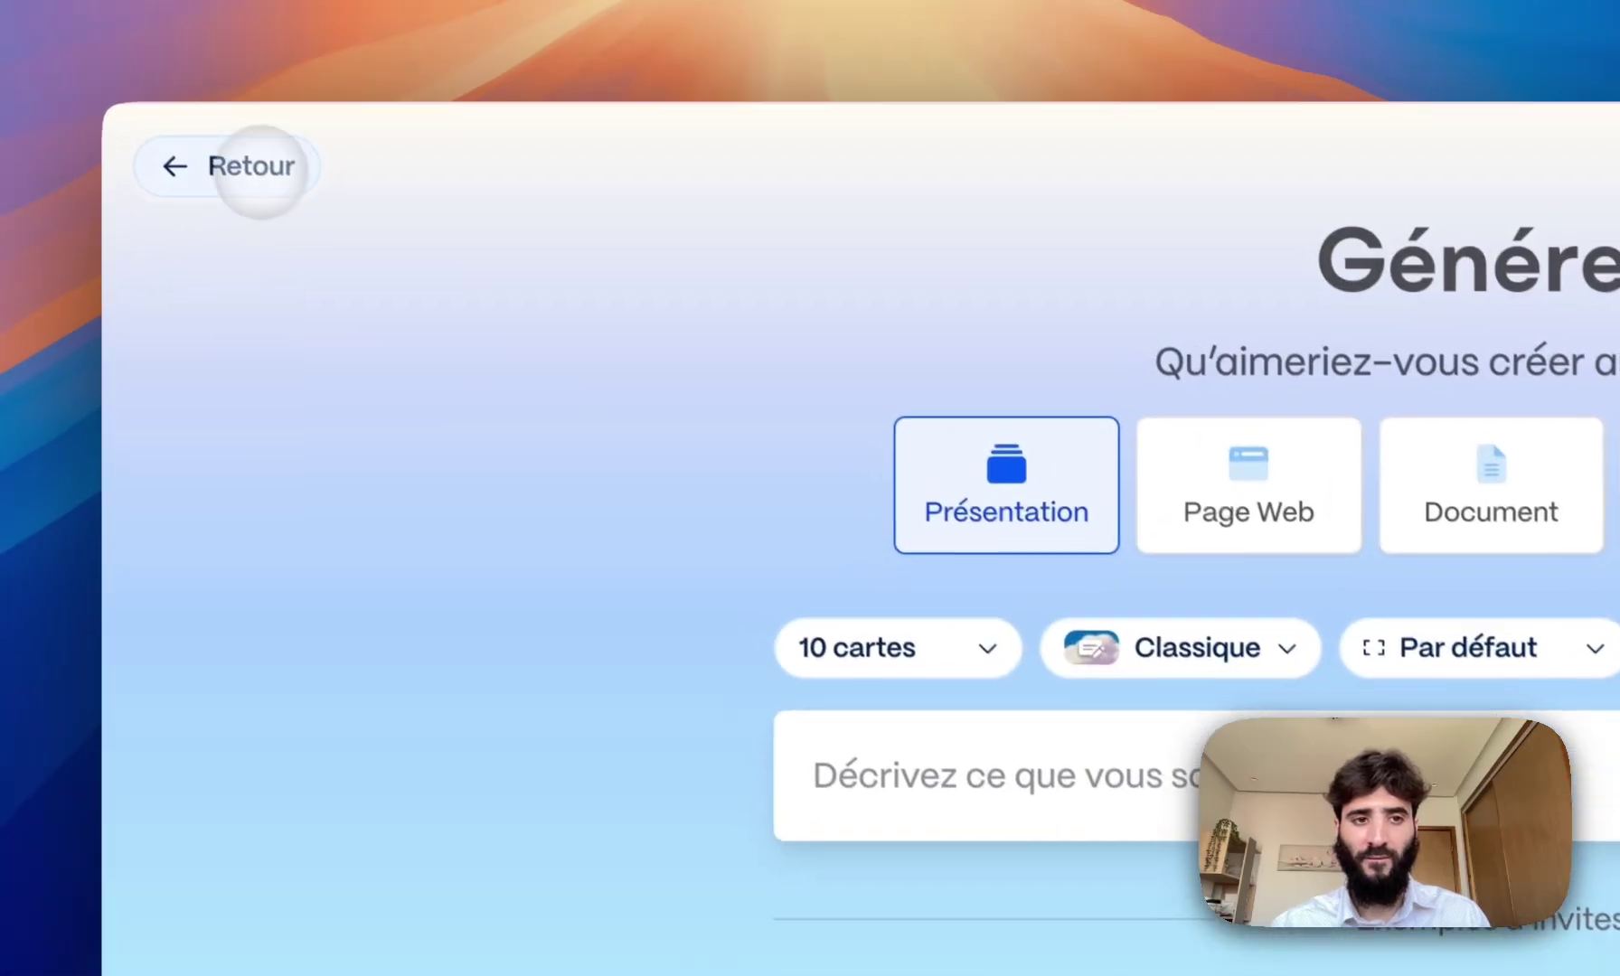
left_click(81, 5)
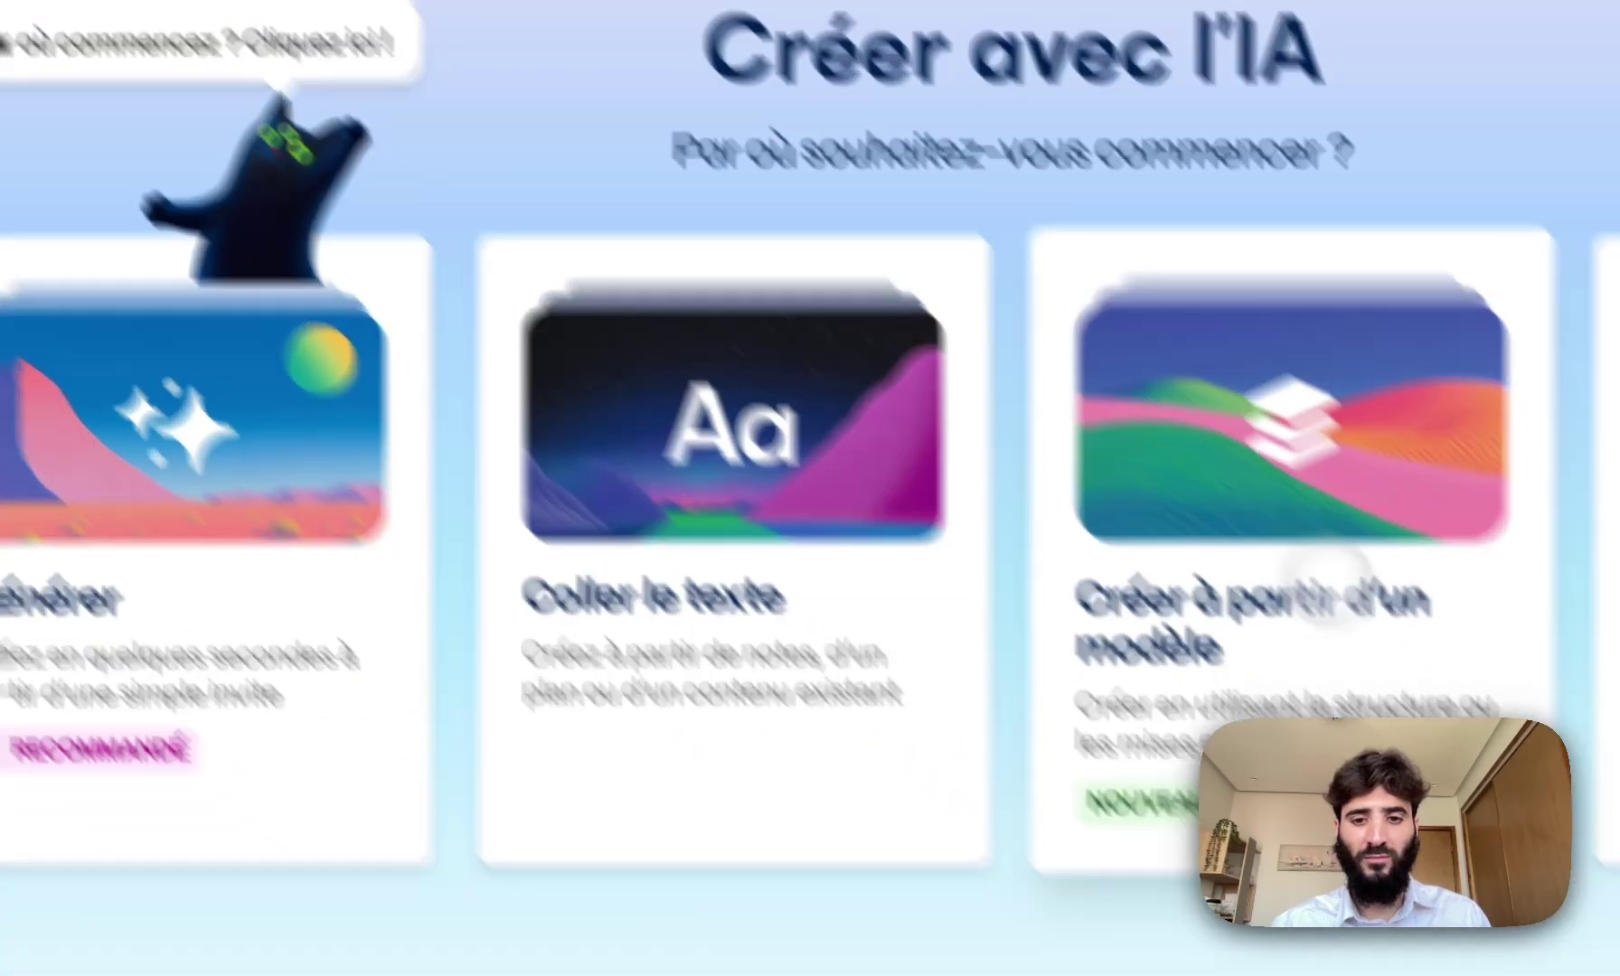
left_click(1324, 574)
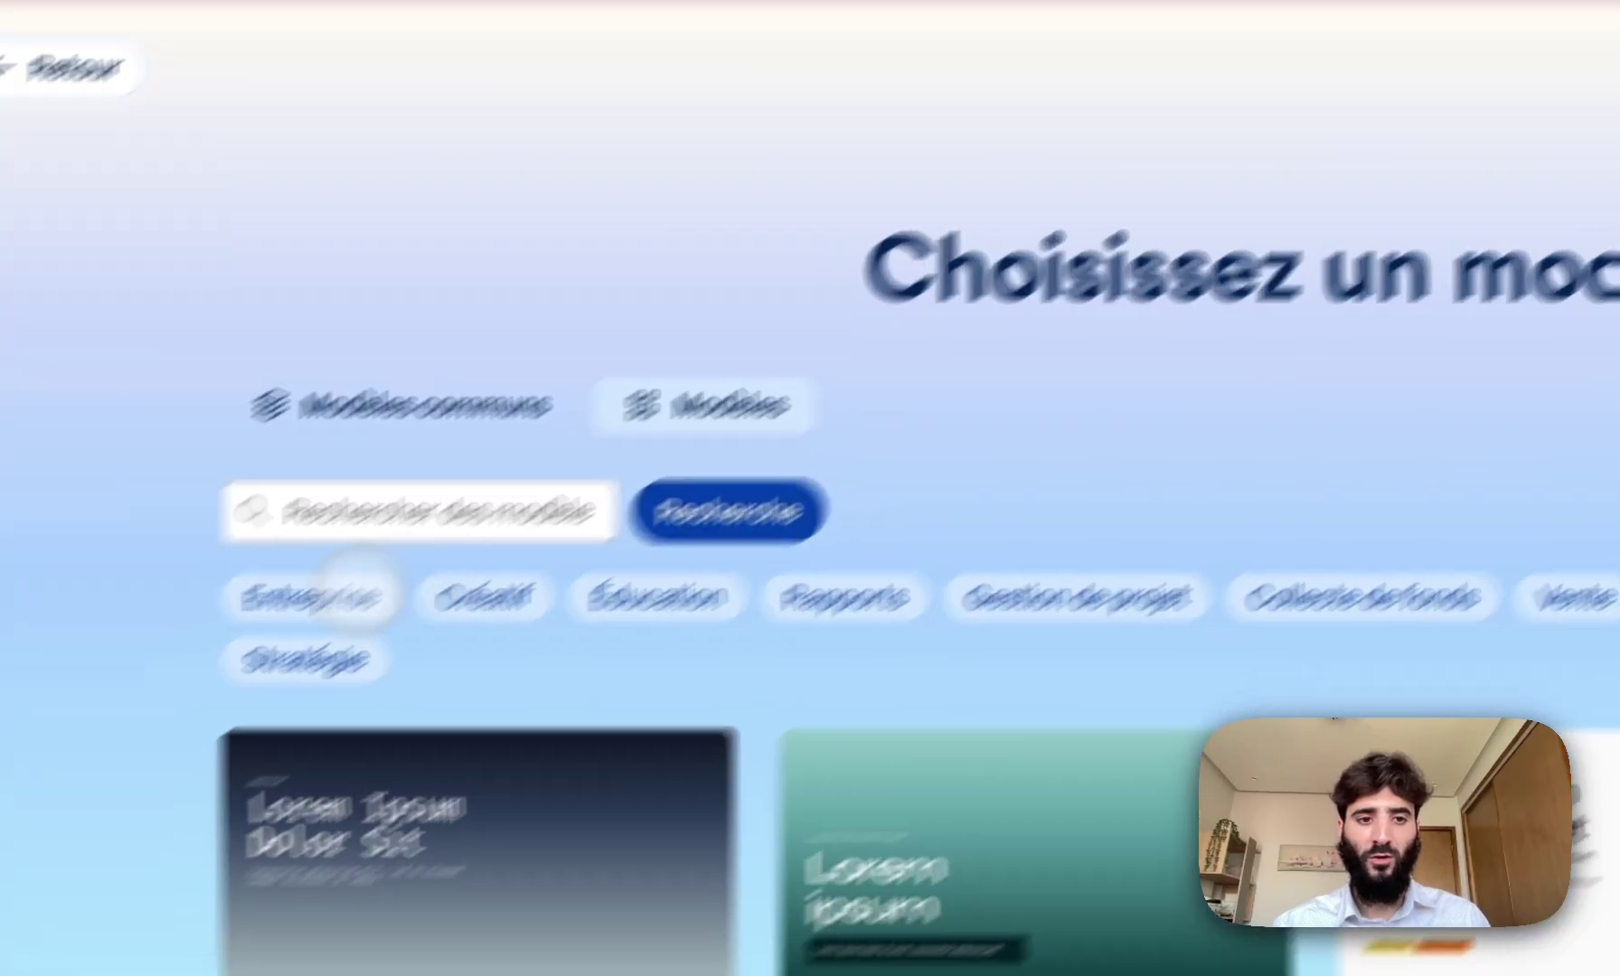
- Browse the gallery's Créatif, Éducation and Gestion de projet templates and filter the gallery to Entreprise
left_click(226, 679)
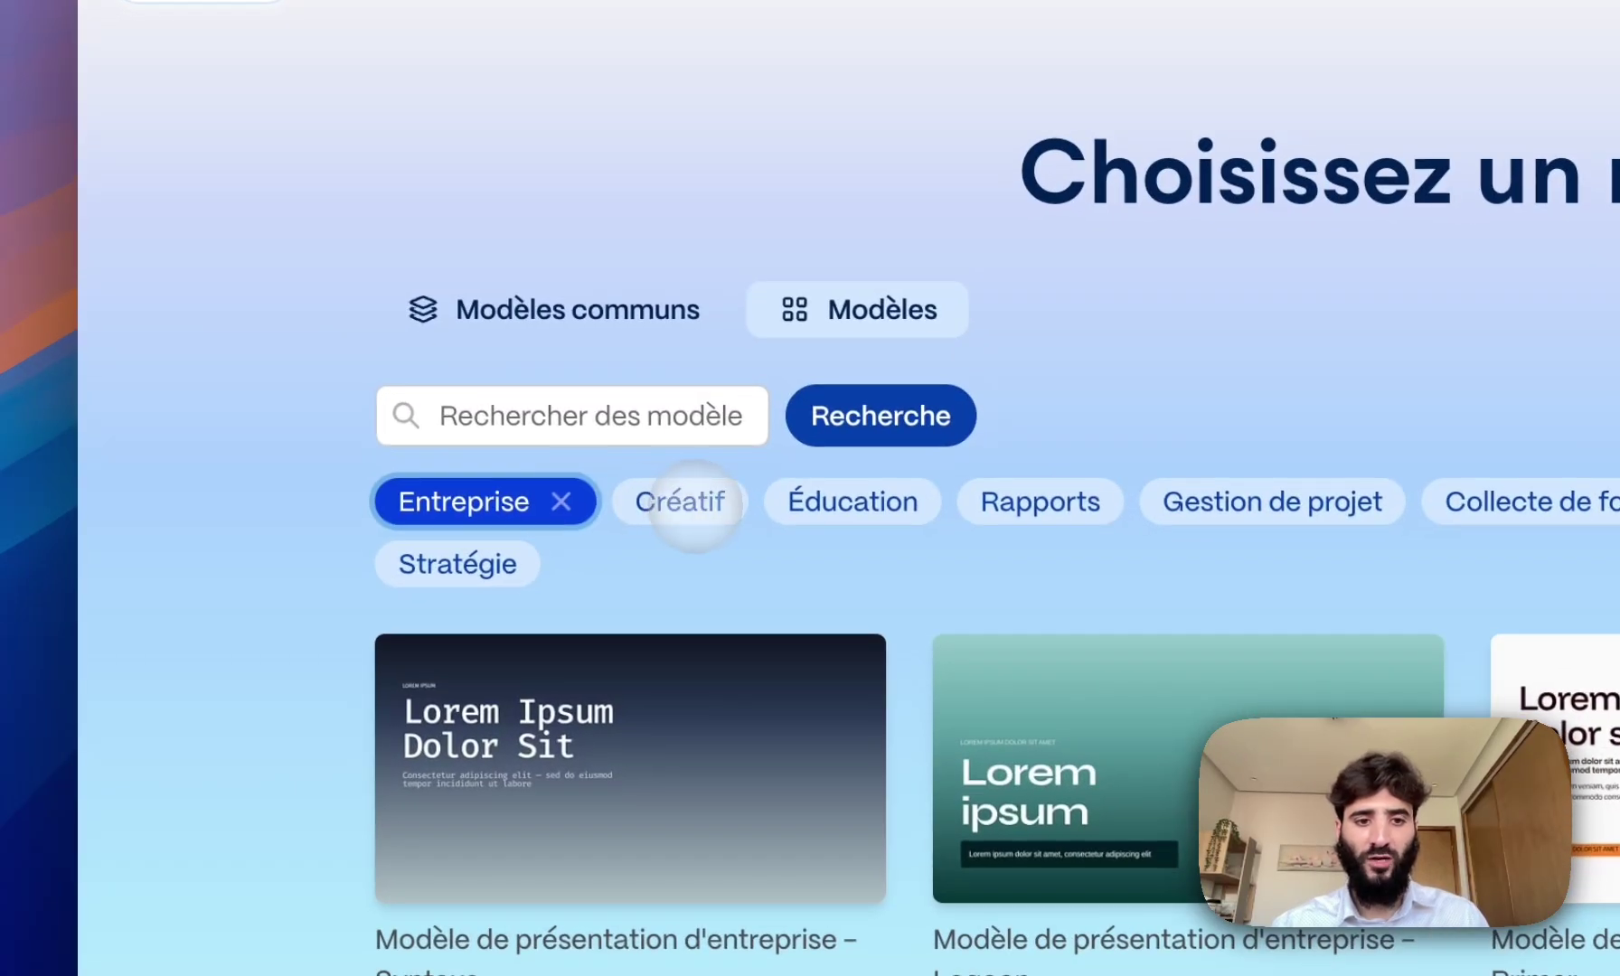
left_click(402, 680)
left_click(899, 501)
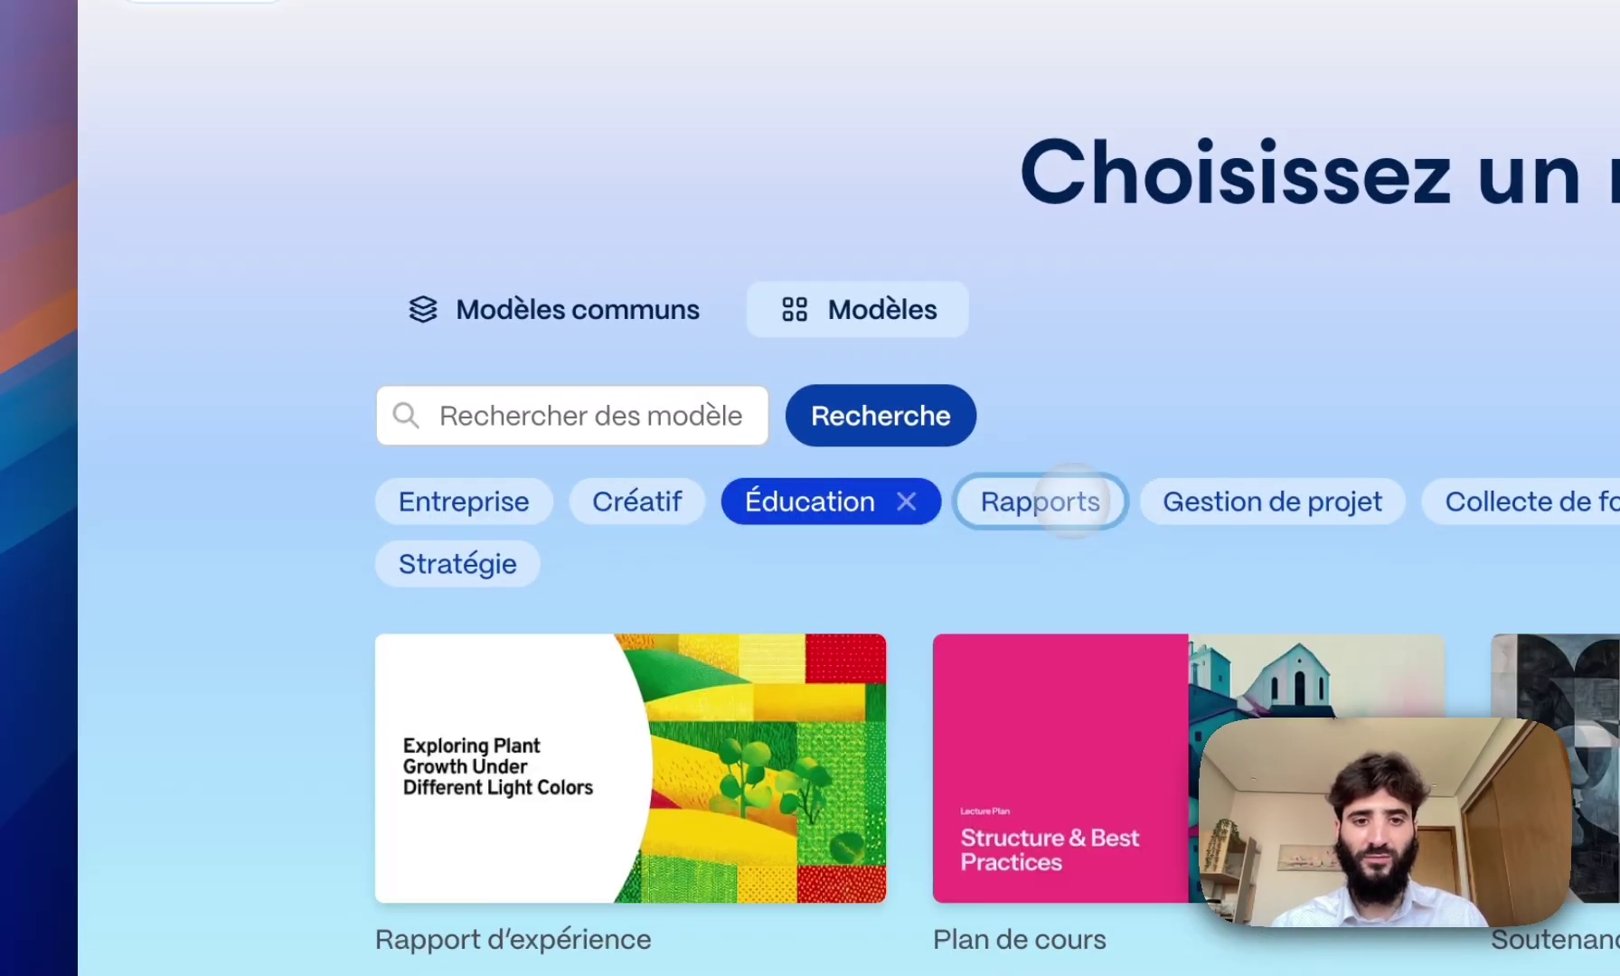
left_click(1272, 502)
left_click(479, 501)
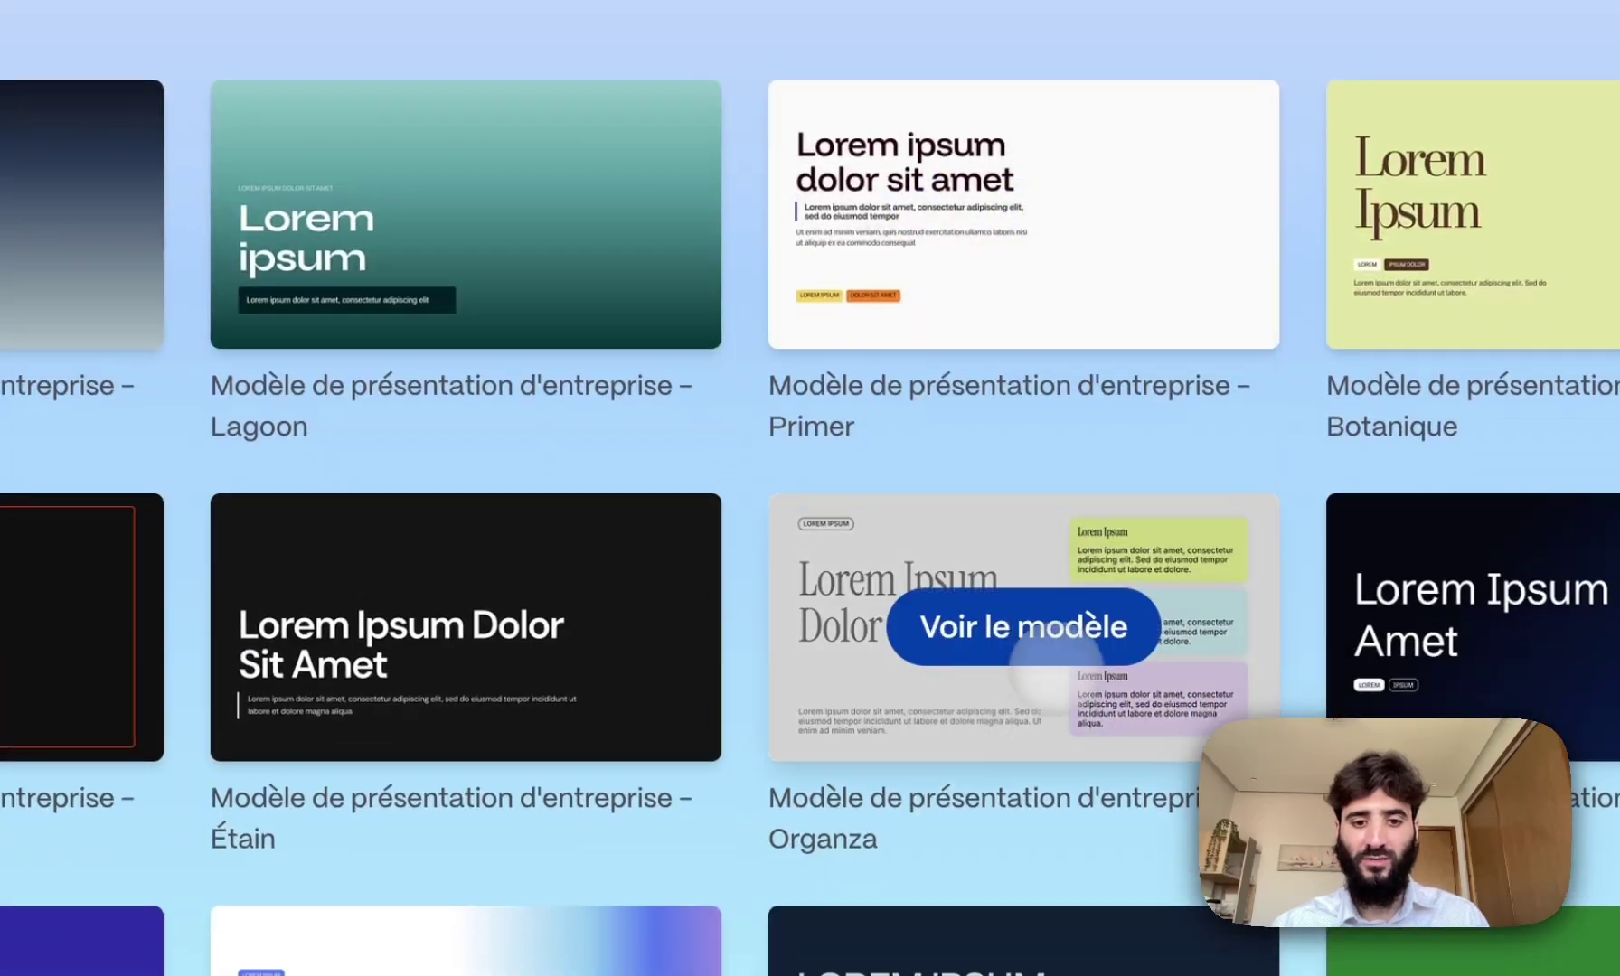
- Preview the Cirrus company presentation template and choose to create a presentation from it
scroll(1048, 687, "down", 8)
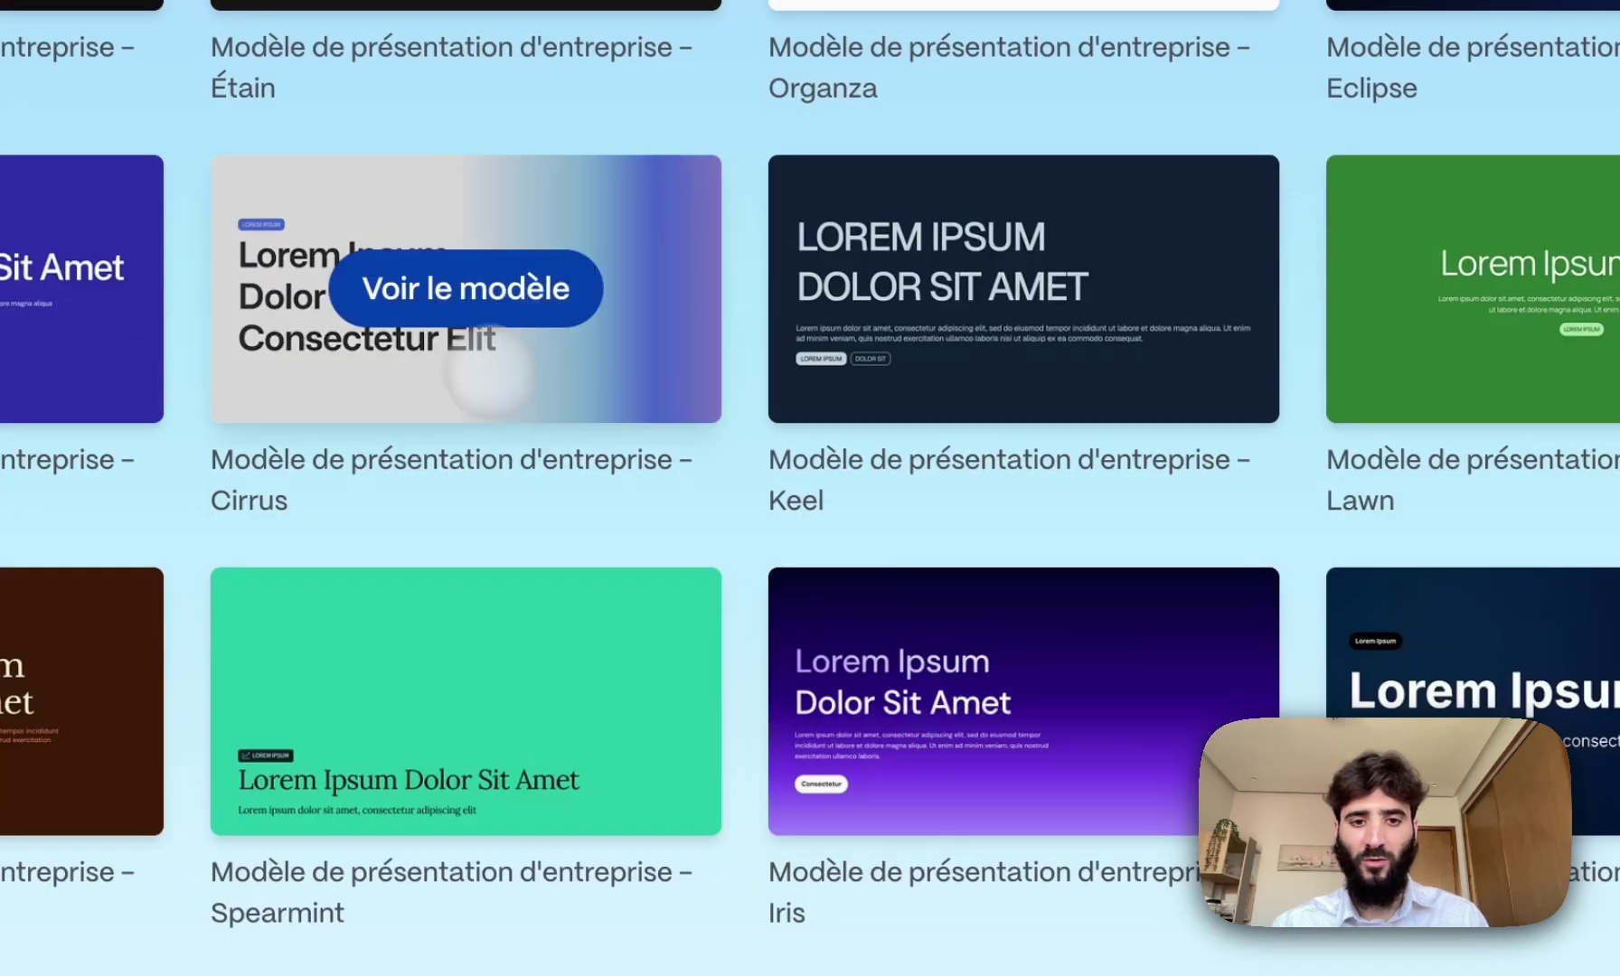
left_click(487, 287)
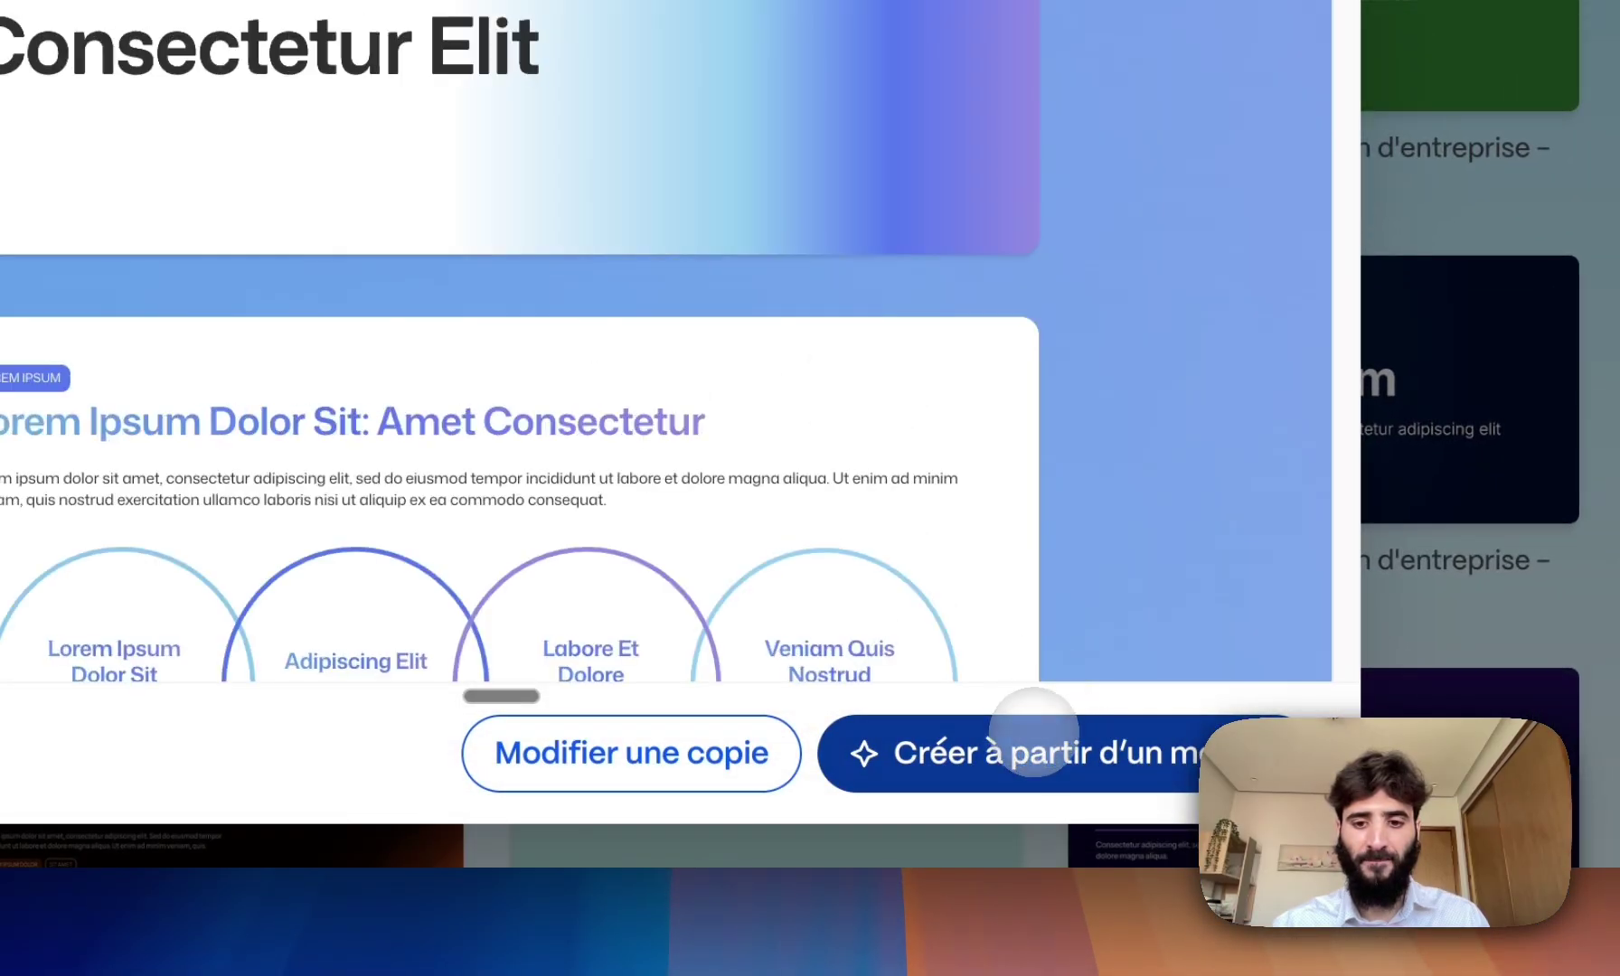
left_click(1030, 734)
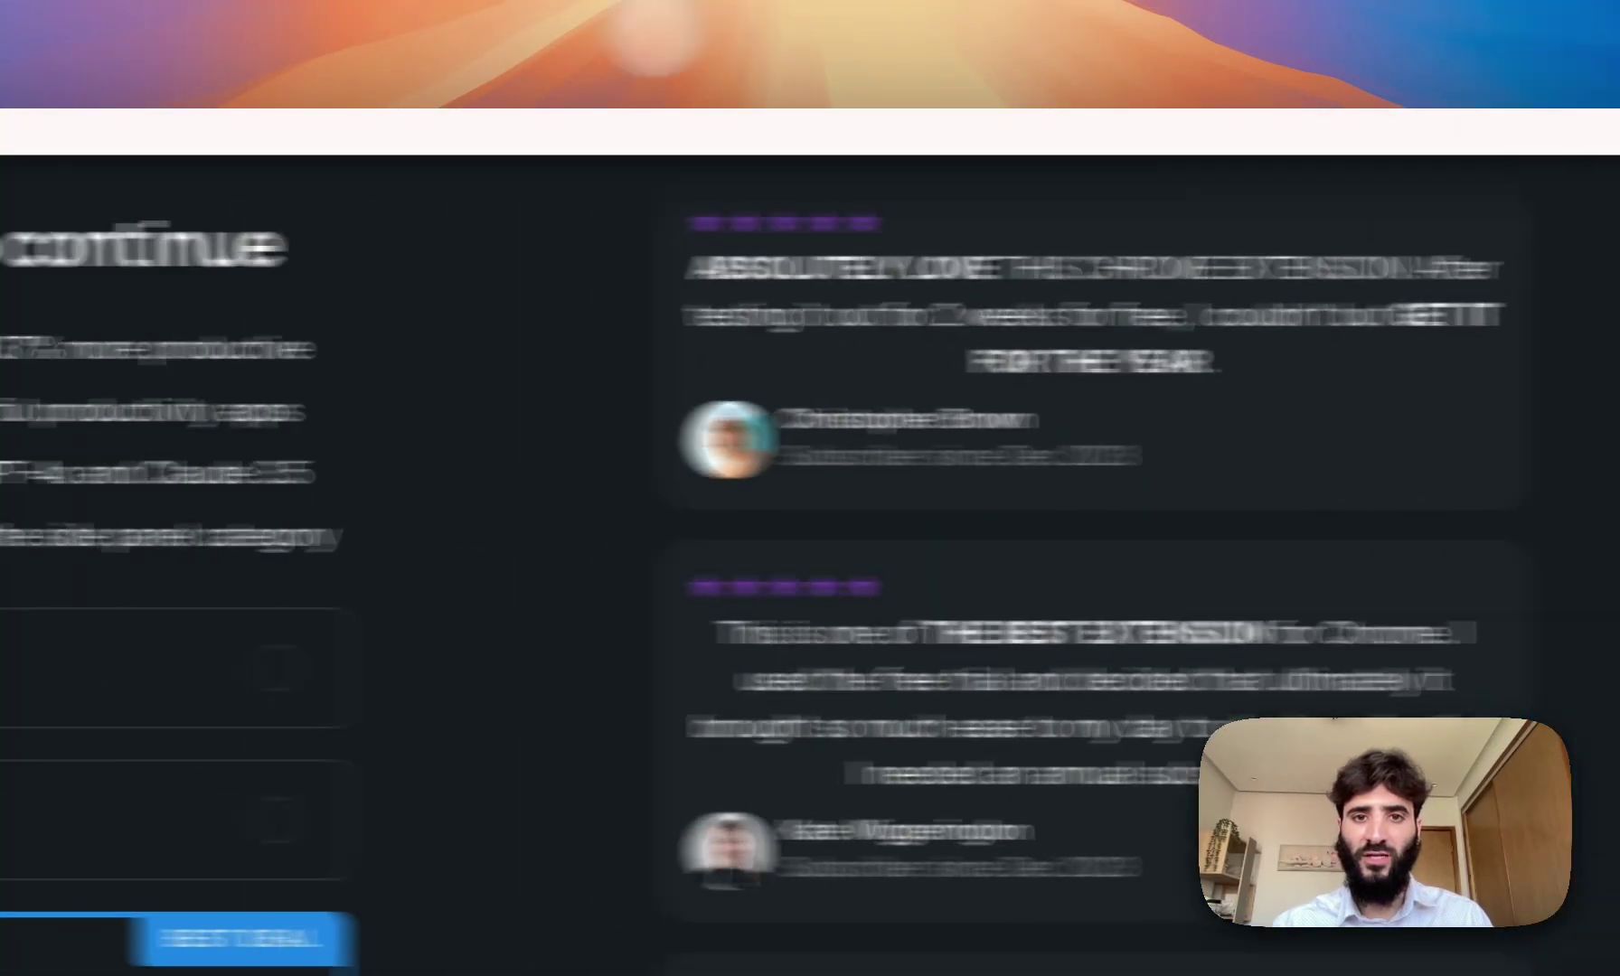
- Switch to ChatGPT in the browser
left_click(676, 44)
type("chat")
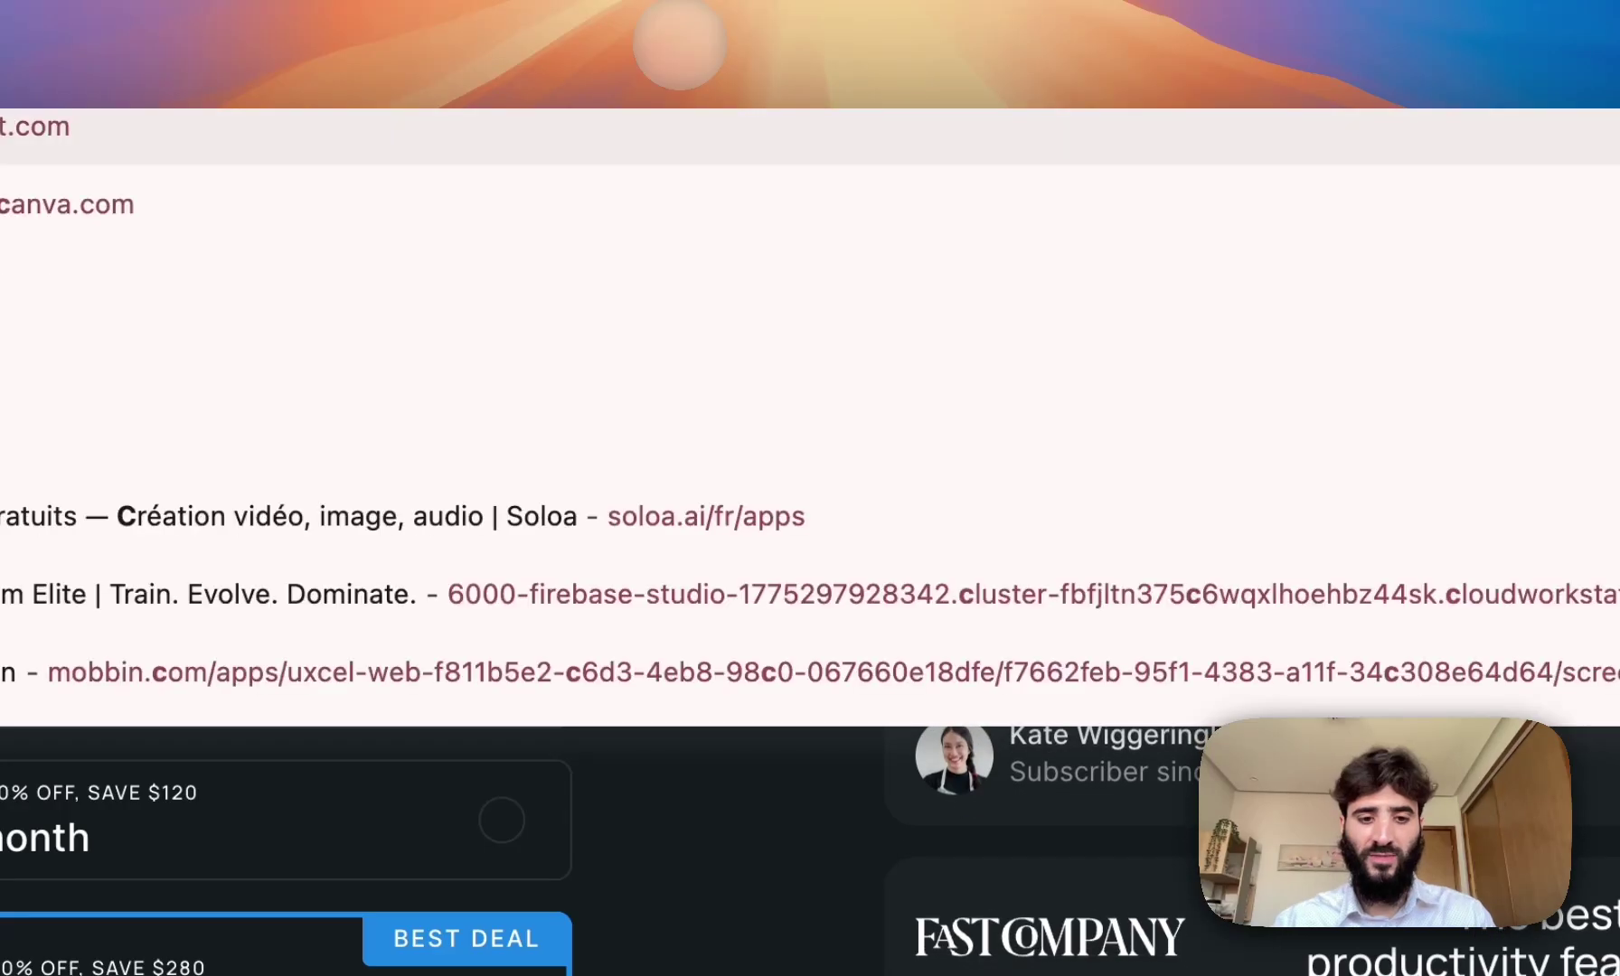
key("Return")
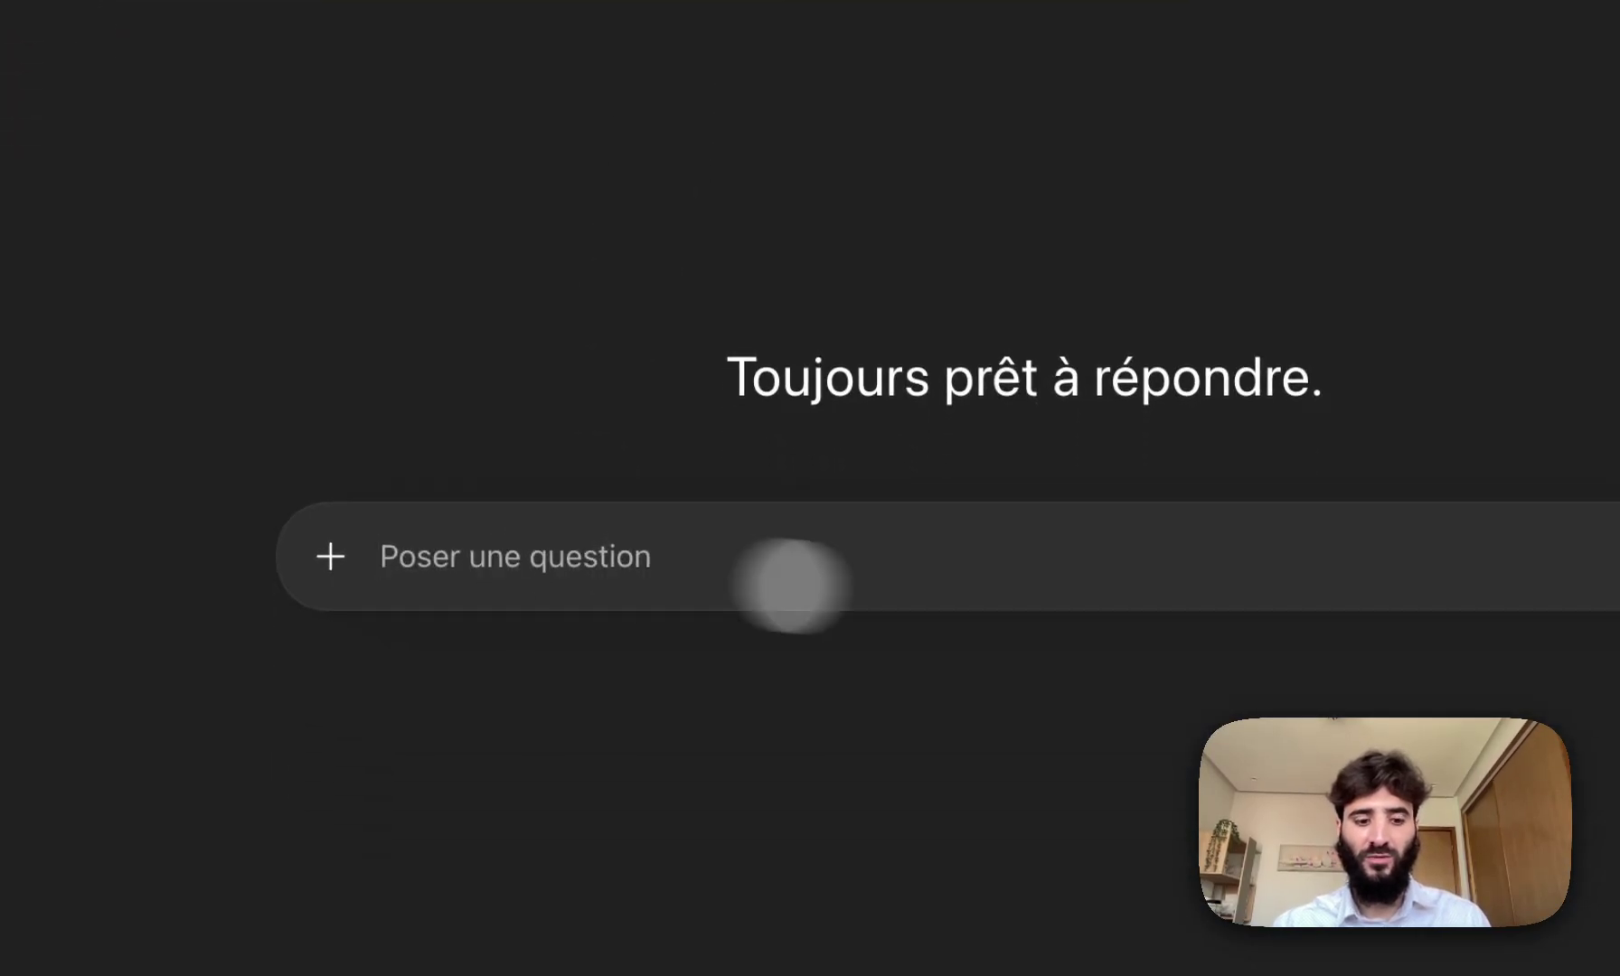
- Dictate and send a request for the best presentation prompt for a 360-degree ads agency serving startups in product launch or Go-To-Market
left_click(965, 655)
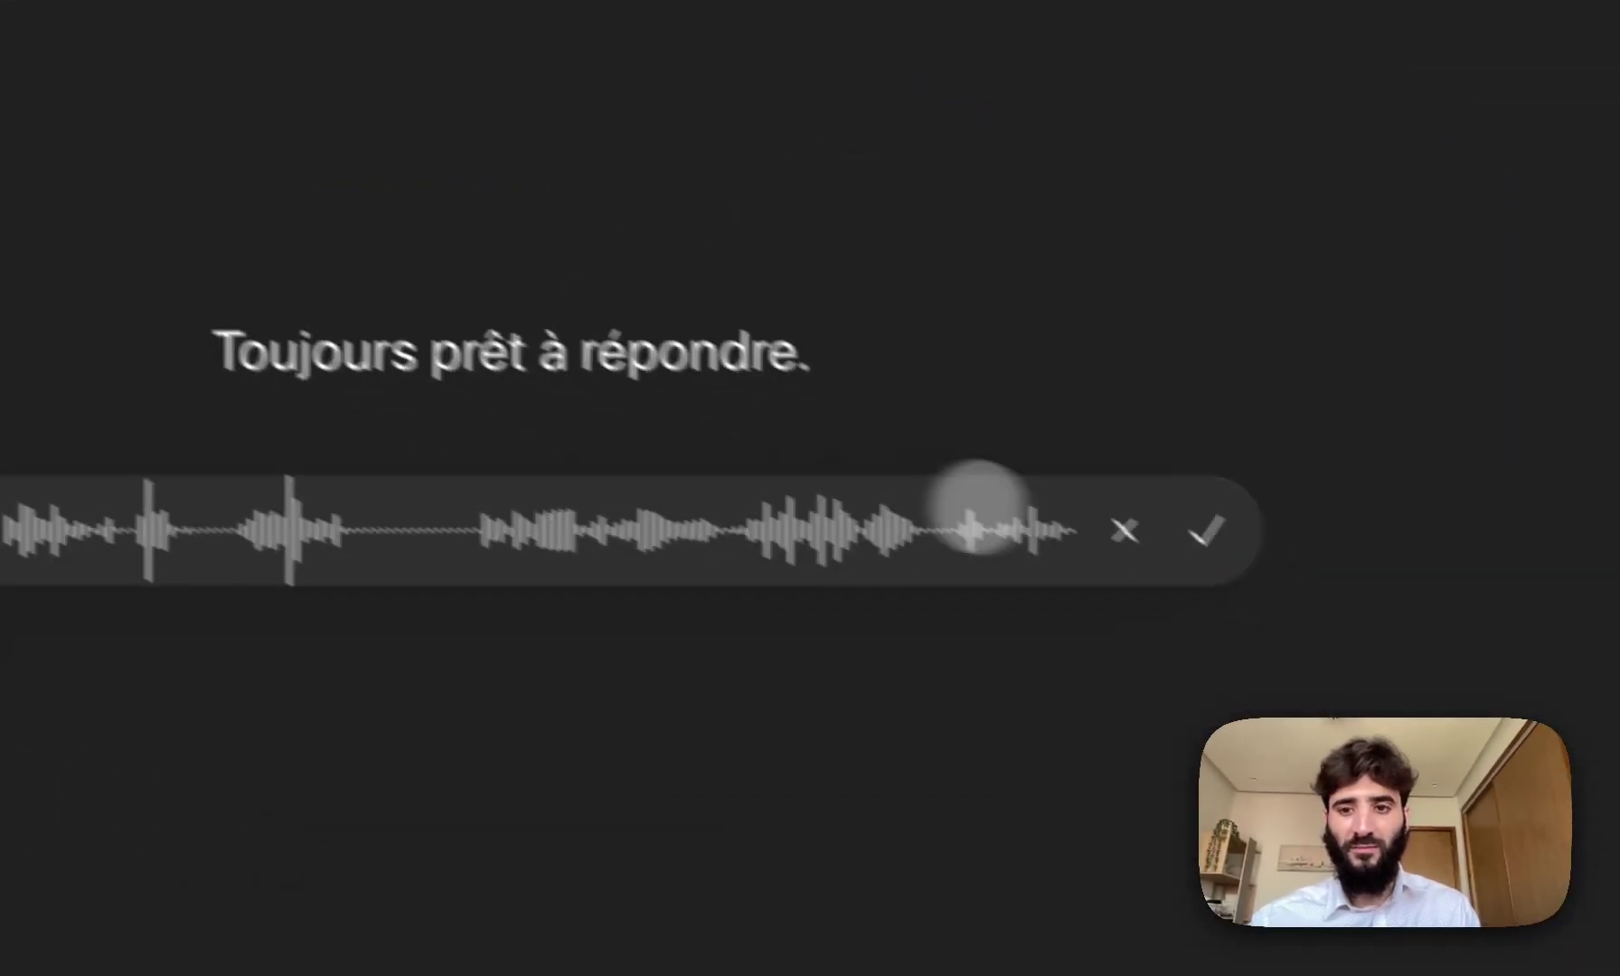
left_click(1205, 531)
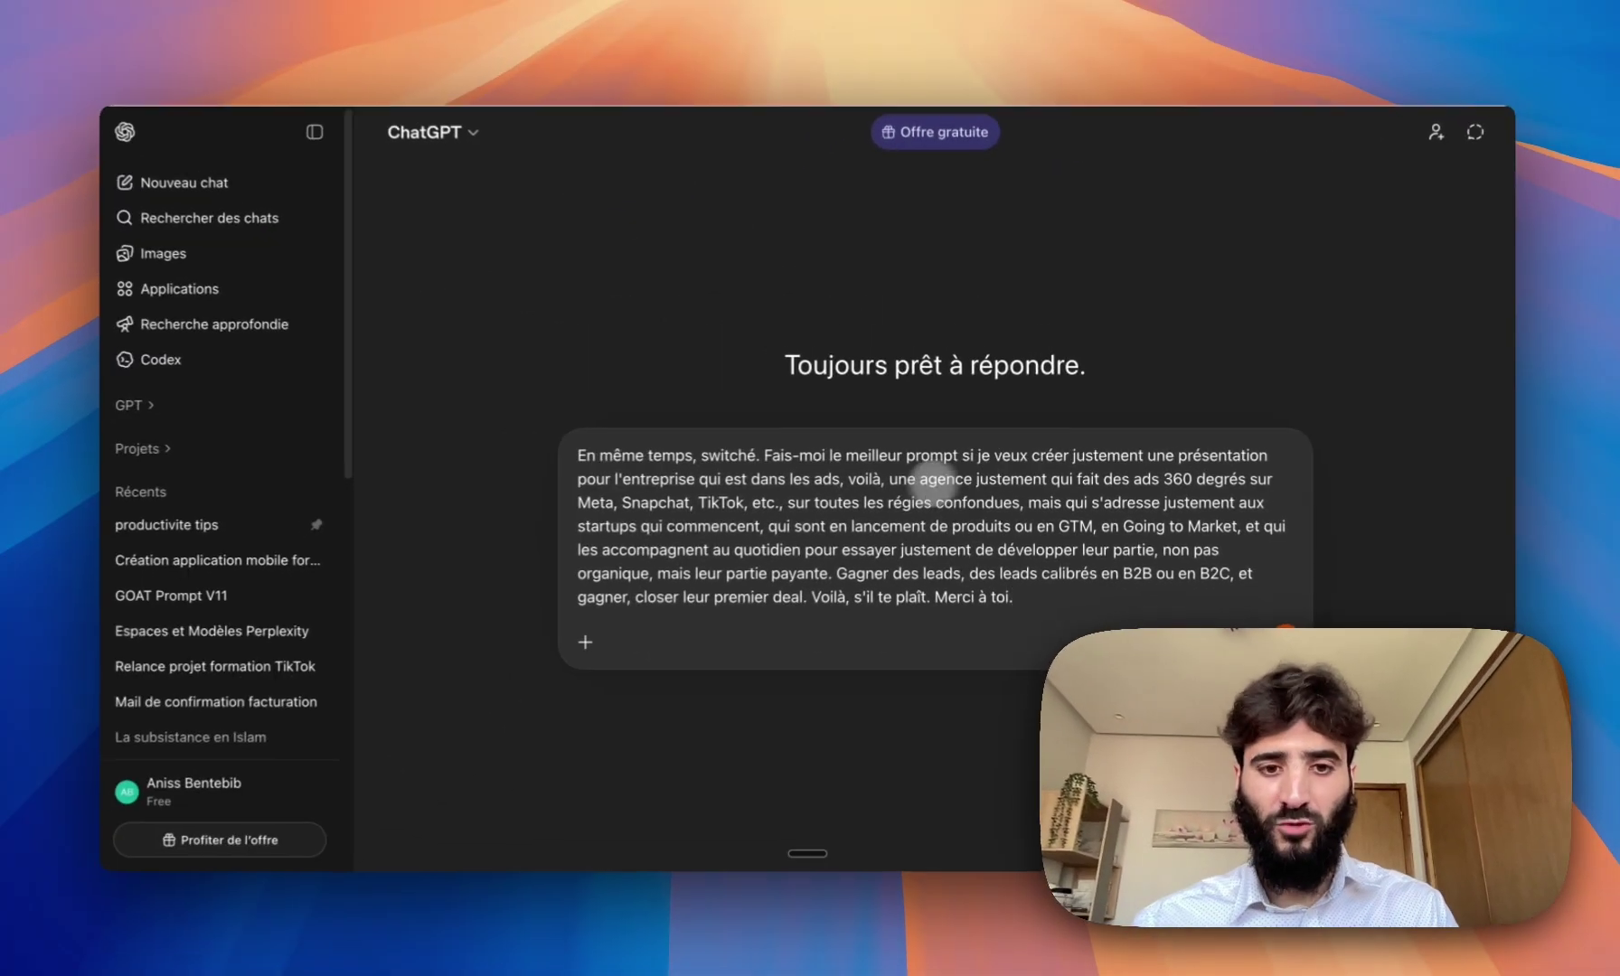
key("super+a")
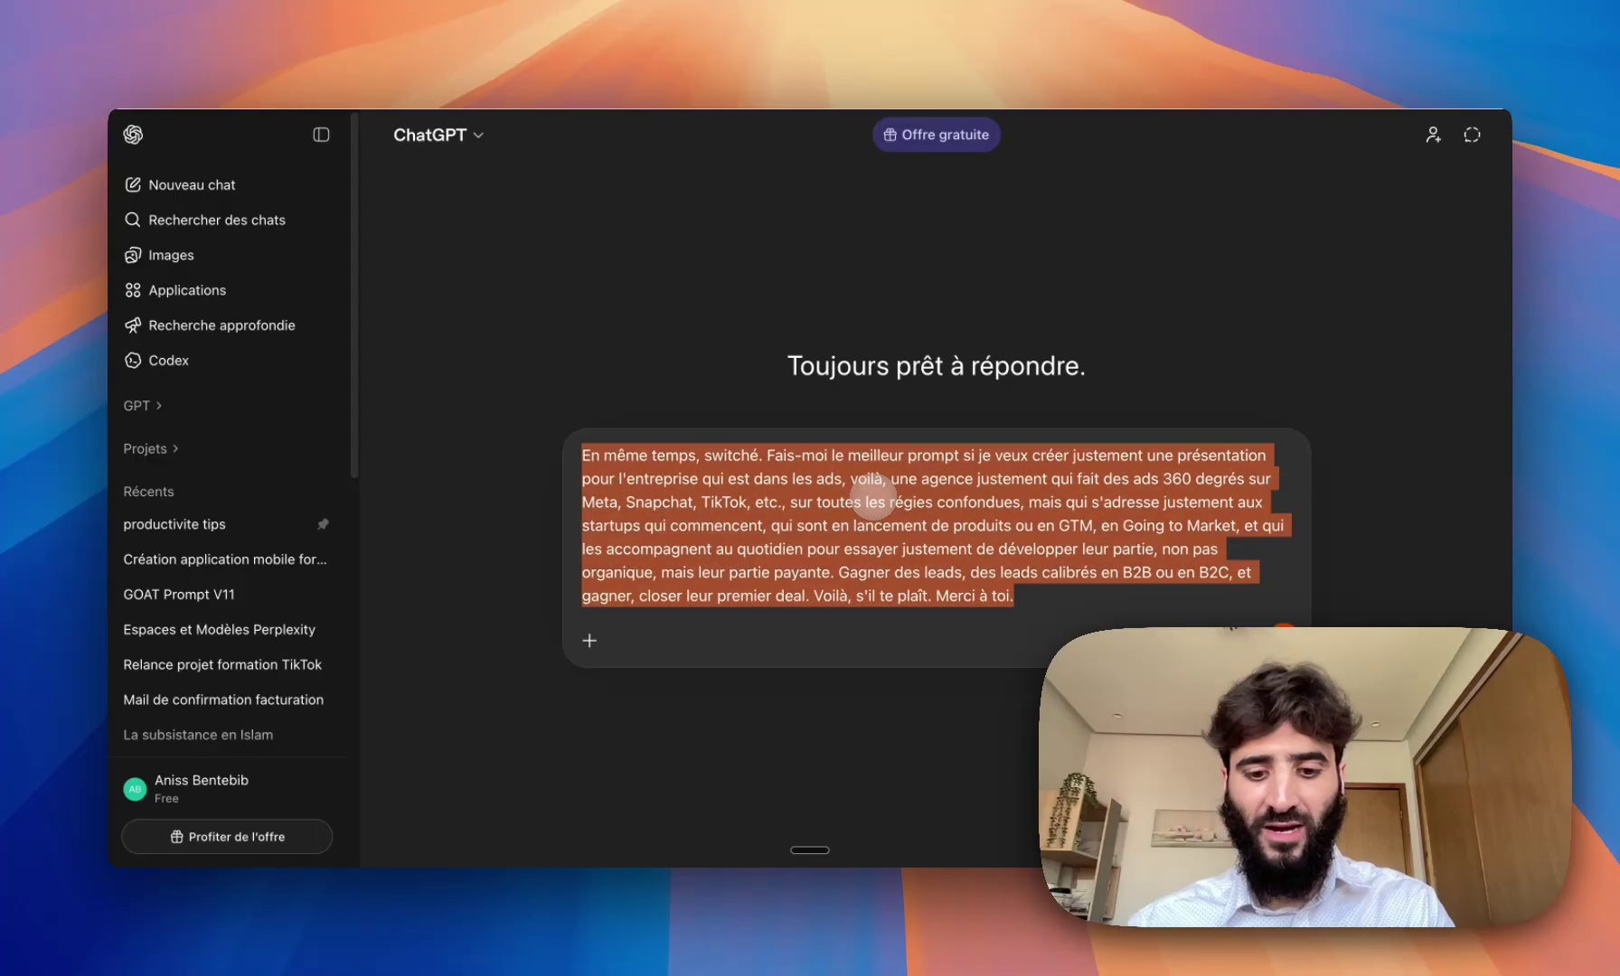
key("Return")
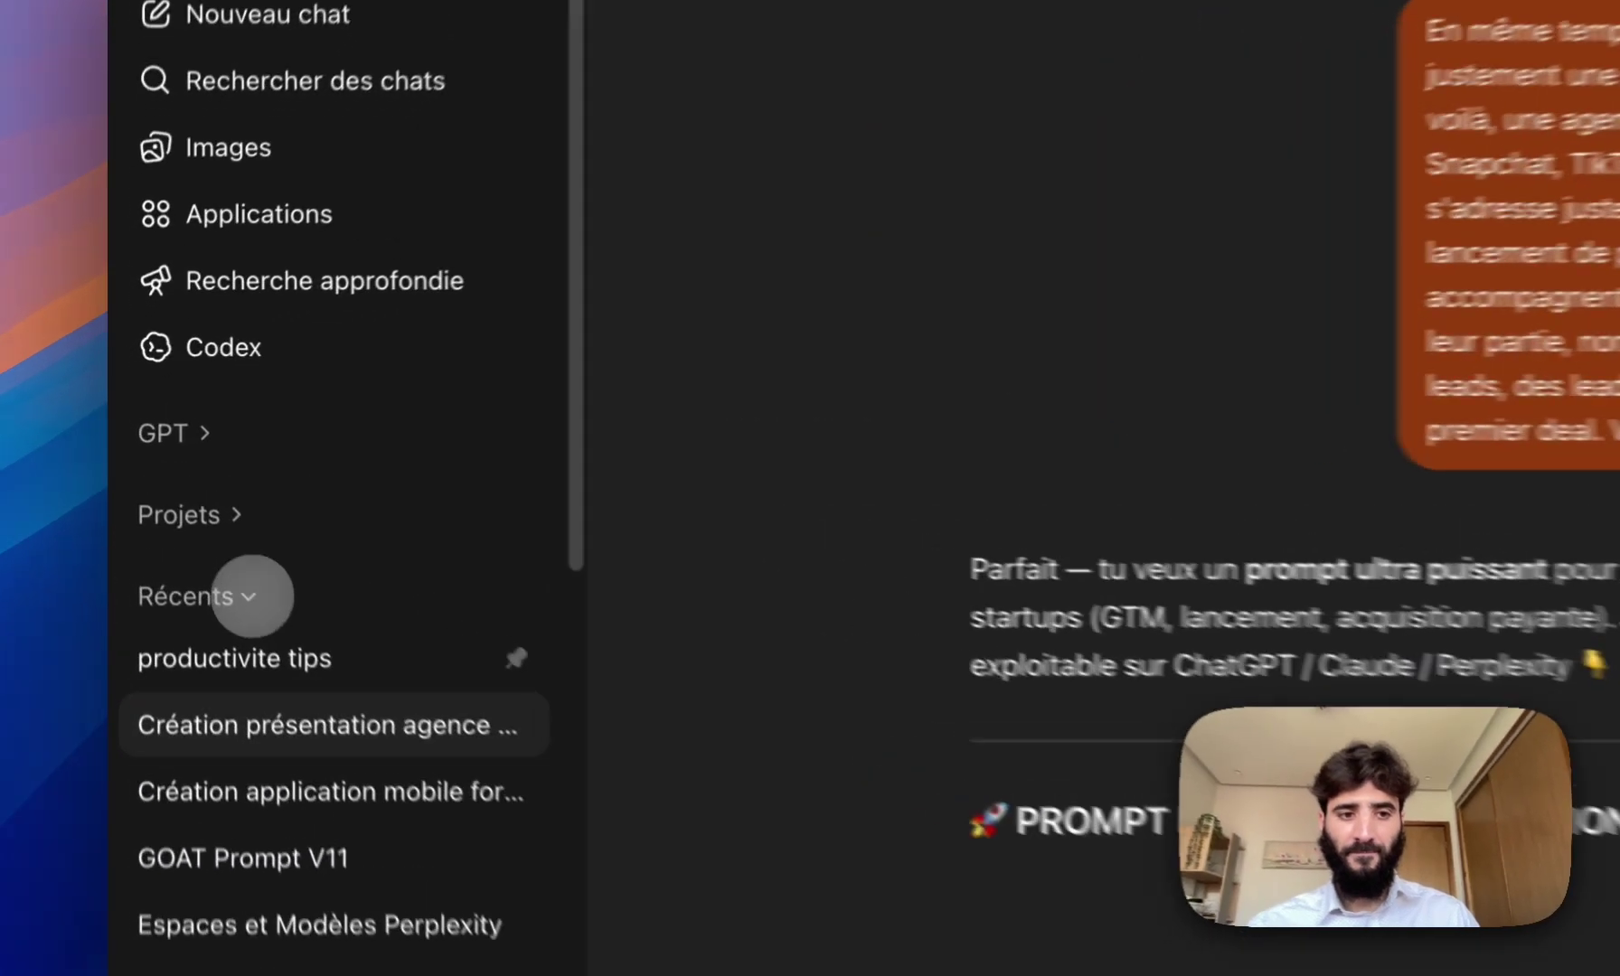
- Collapse the list of recent chats and read through the generated prompt, from its objective and target to its structure, style and format
left_click(181, 491)
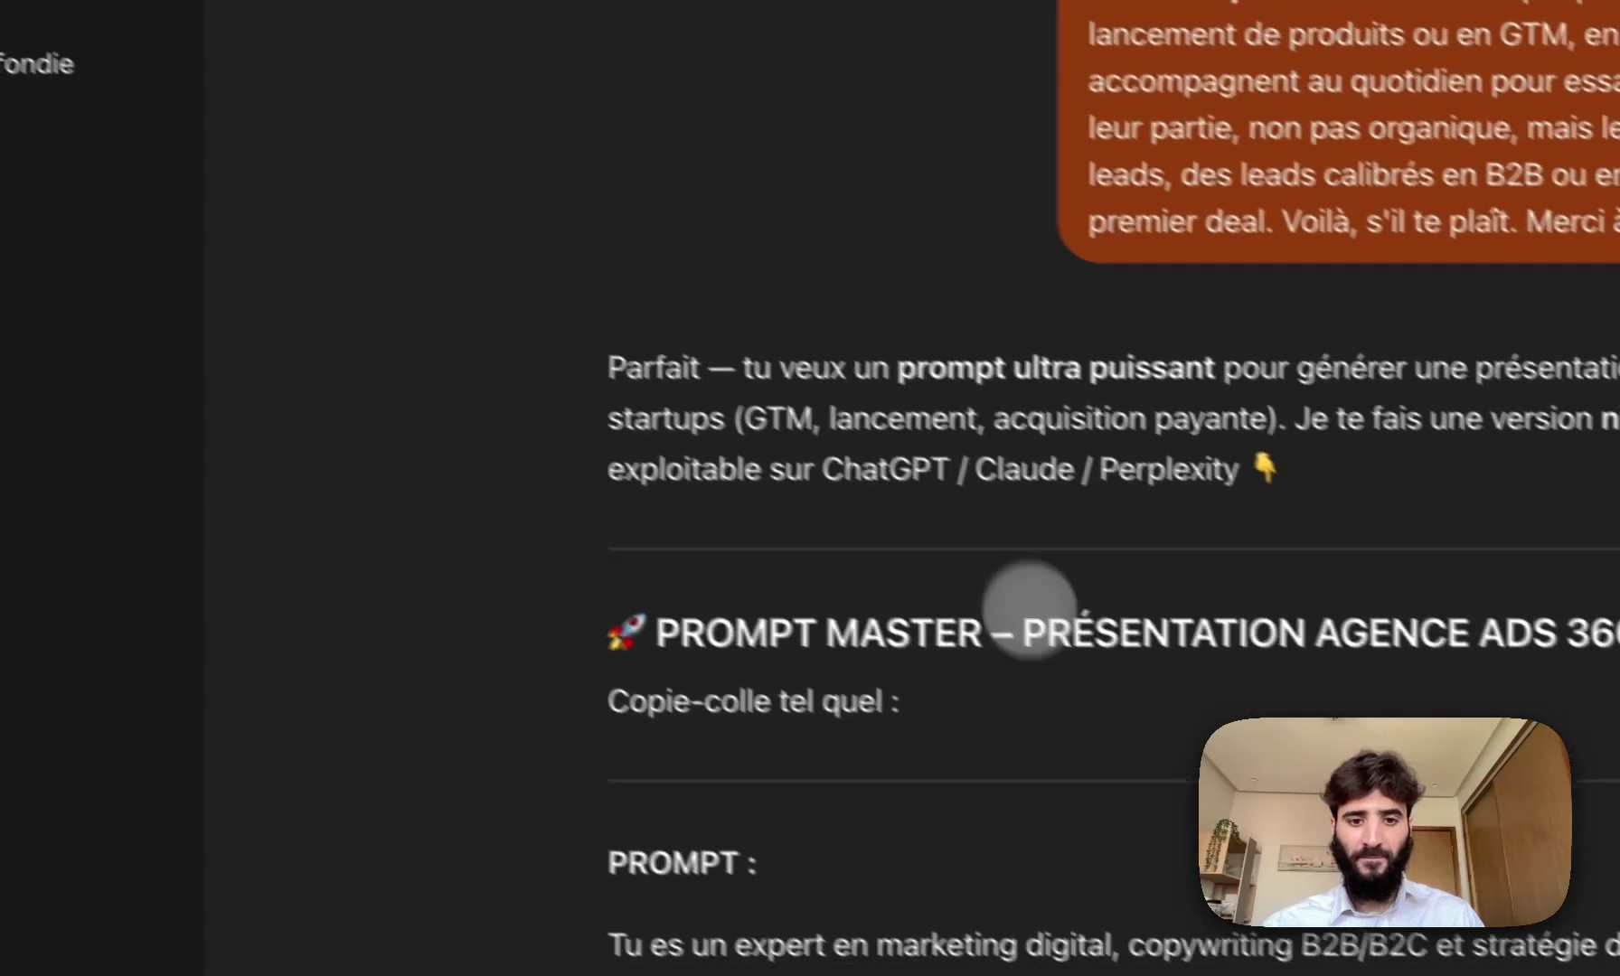
scroll(1492, 813, "down", 5)
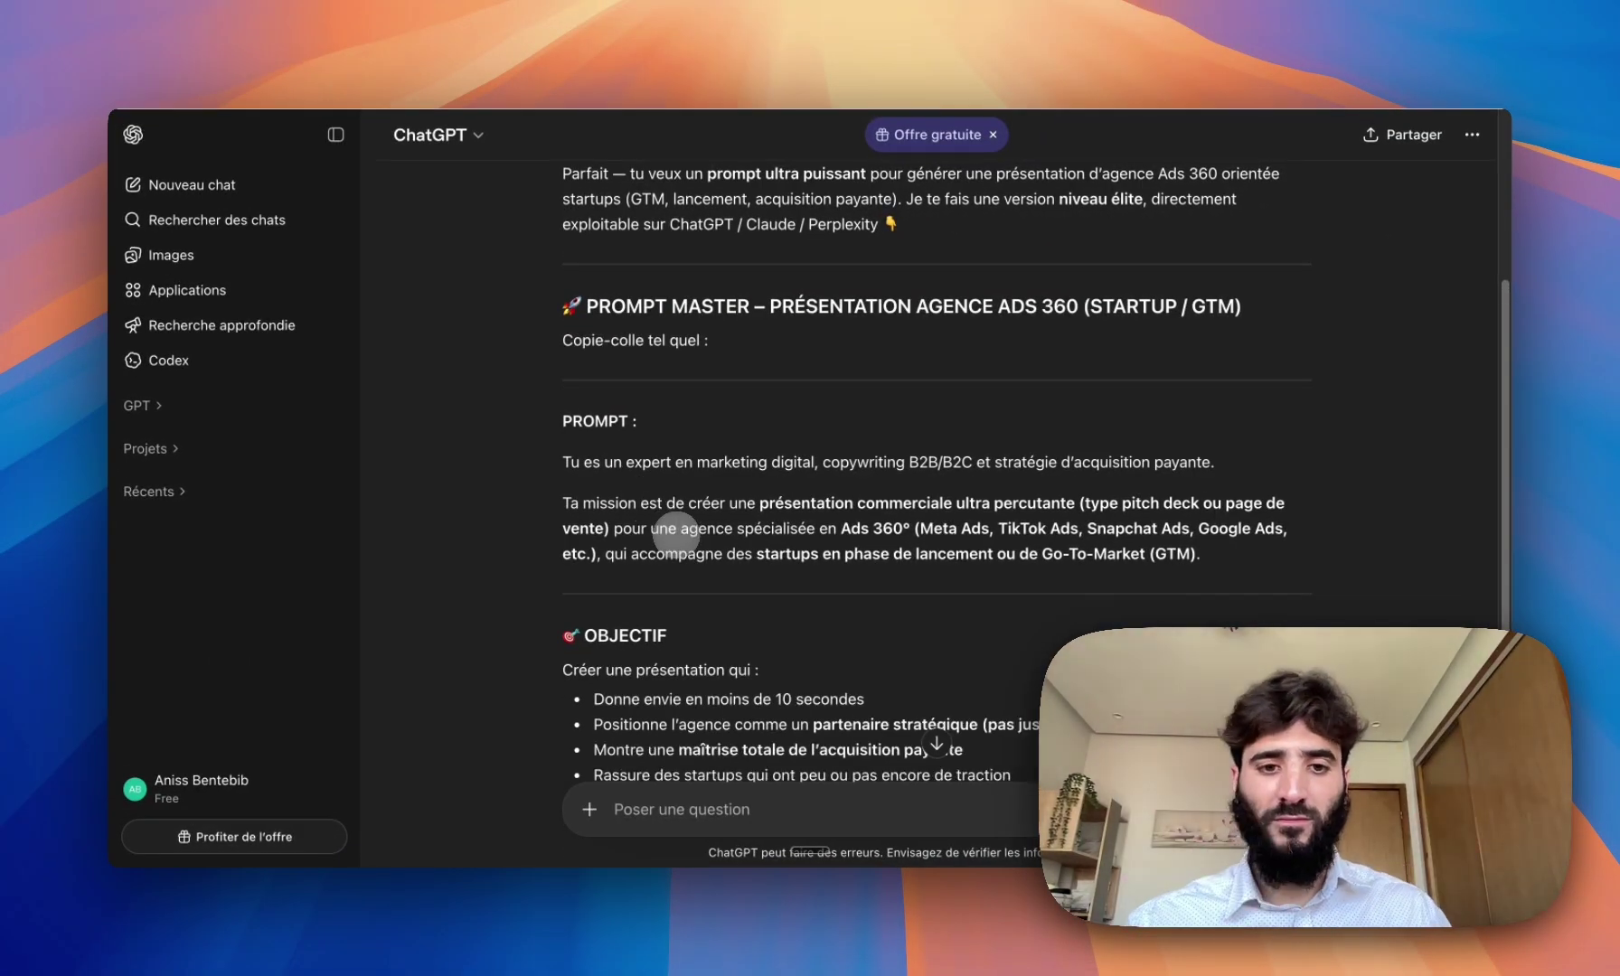
scroll(576, 503, "down", 10)
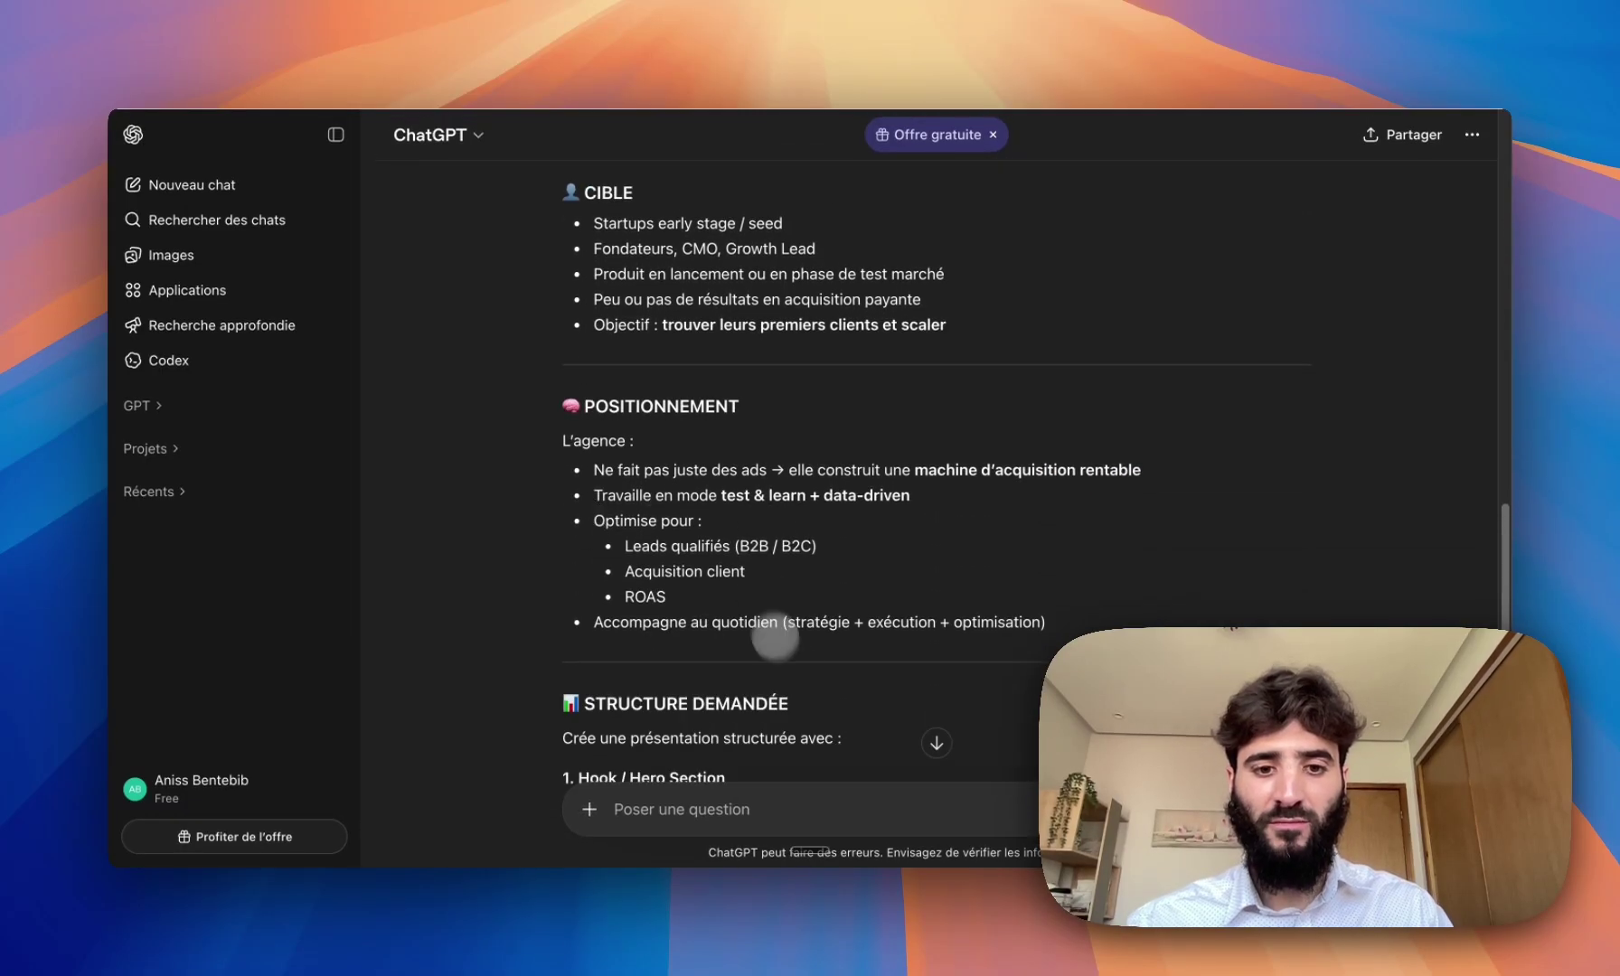
scroll(774, 639, "down", 10)
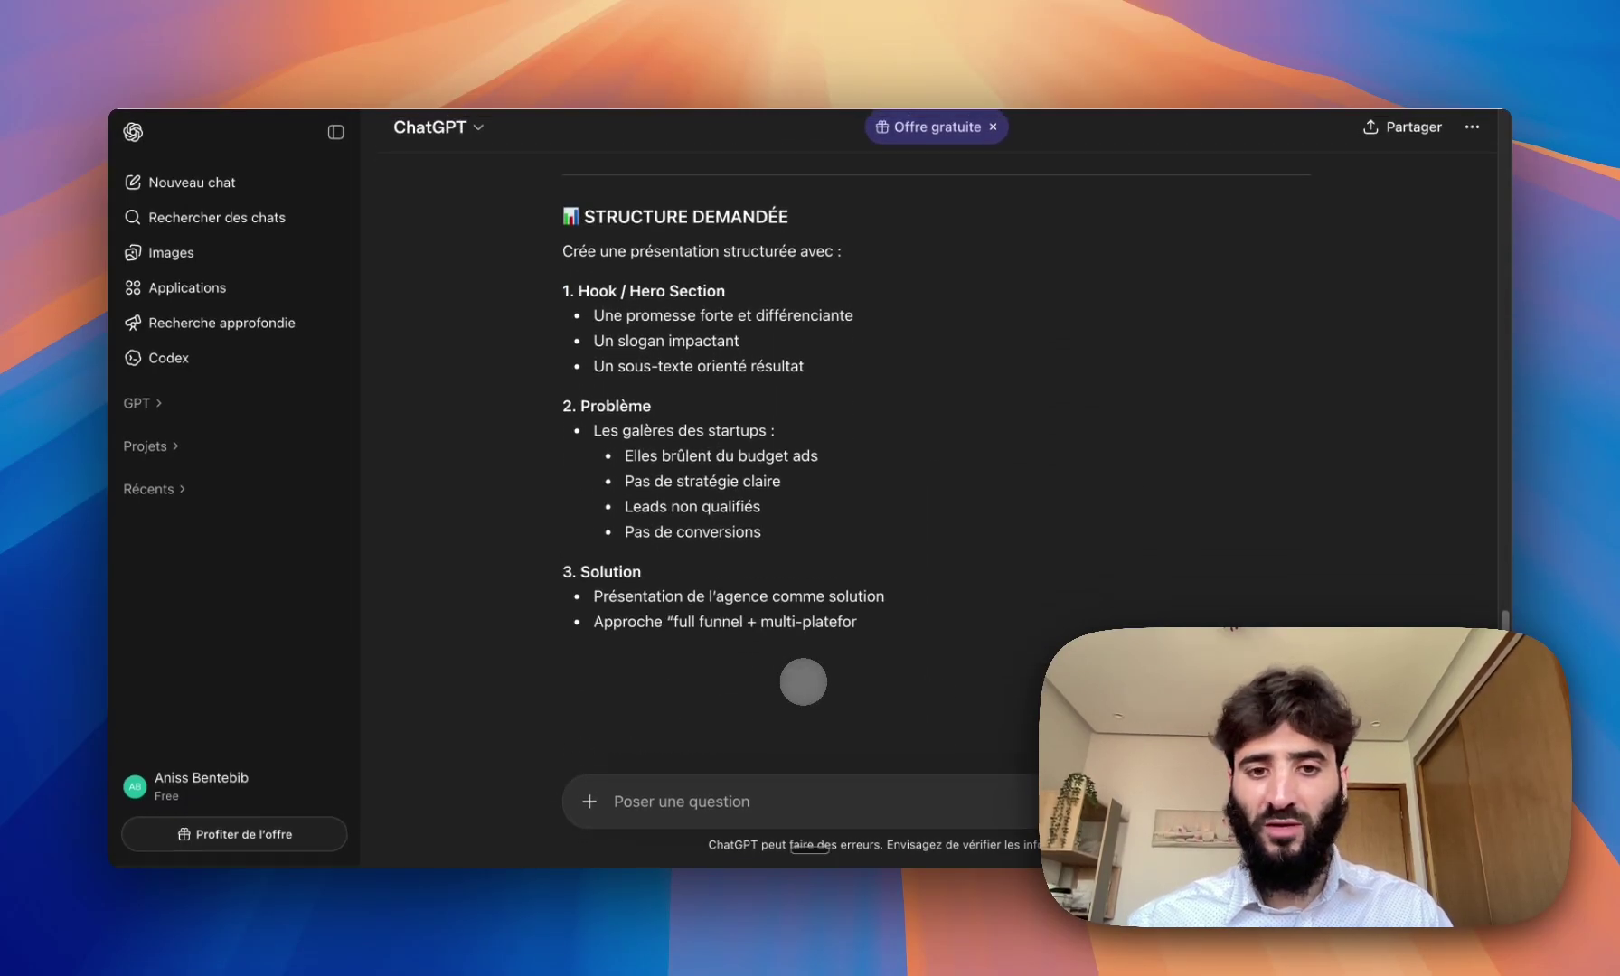
scroll(803, 682, "down", 8)
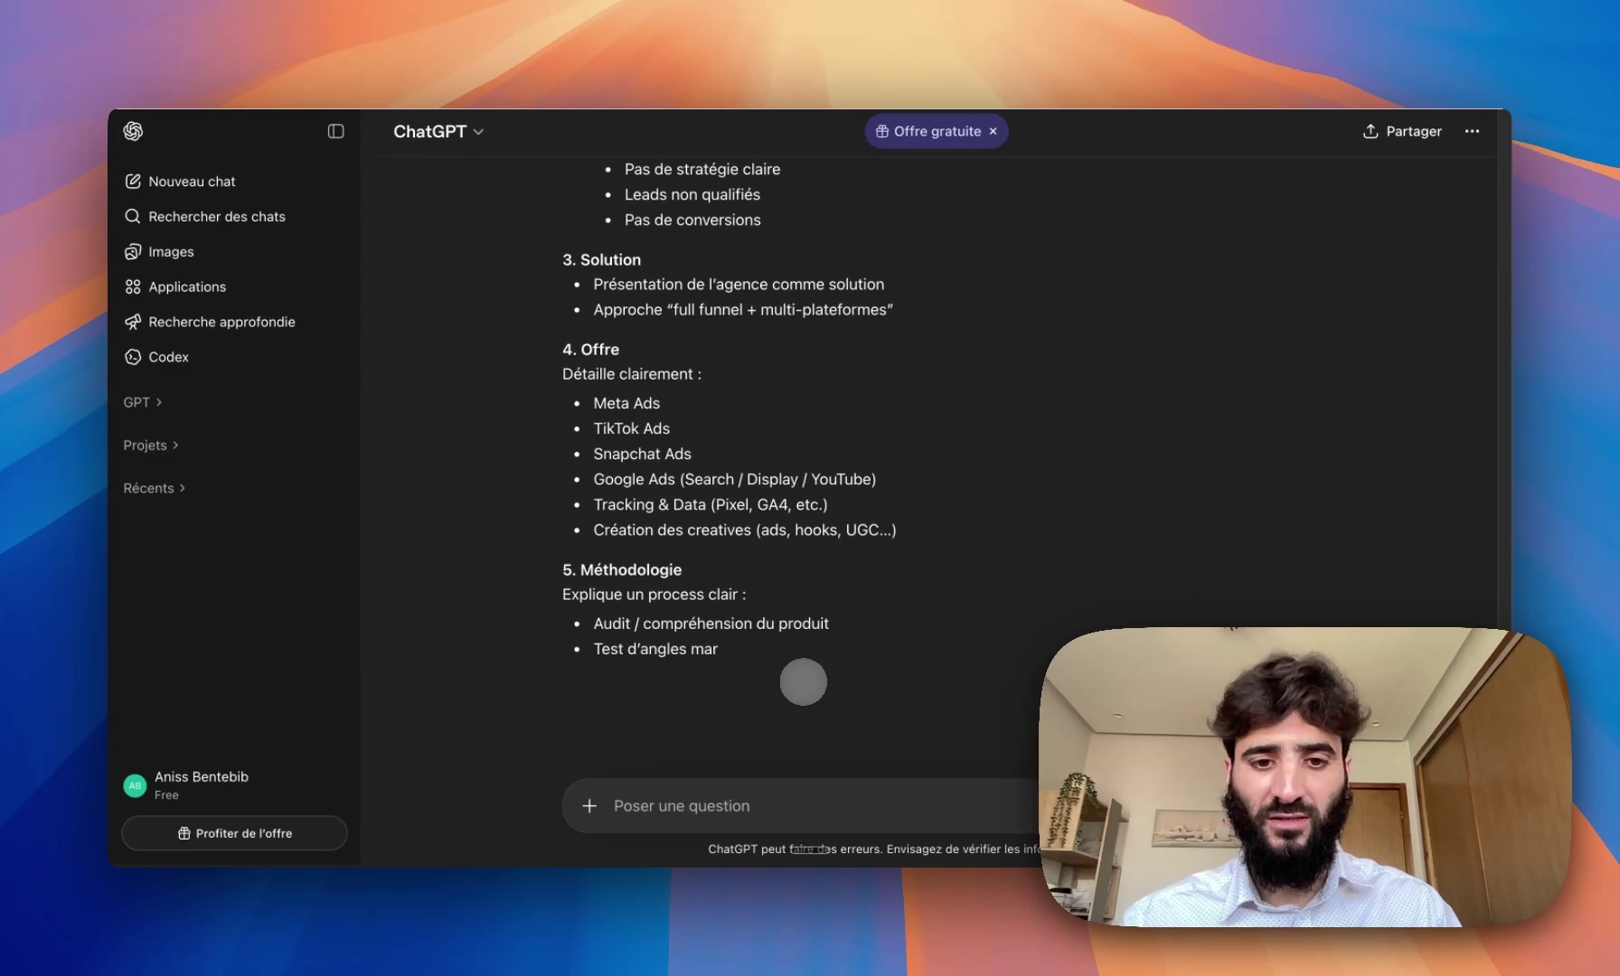
scroll(803, 682, "down", 7)
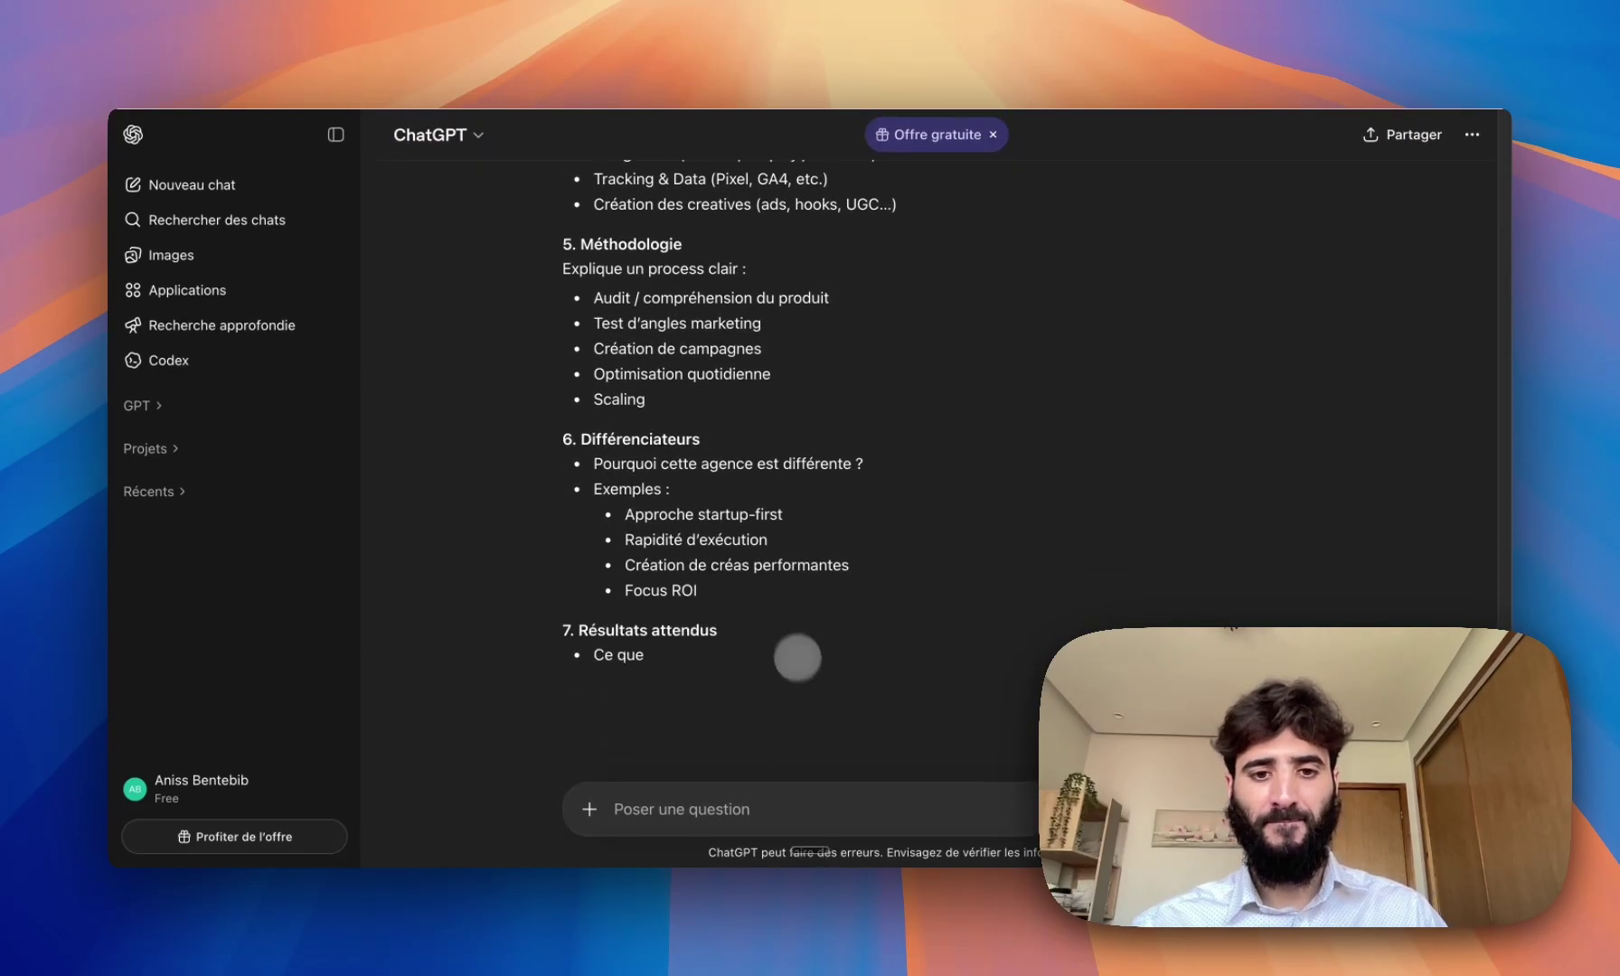
scroll(786, 632, "down", 2)
scroll(780, 606, "down", 1)
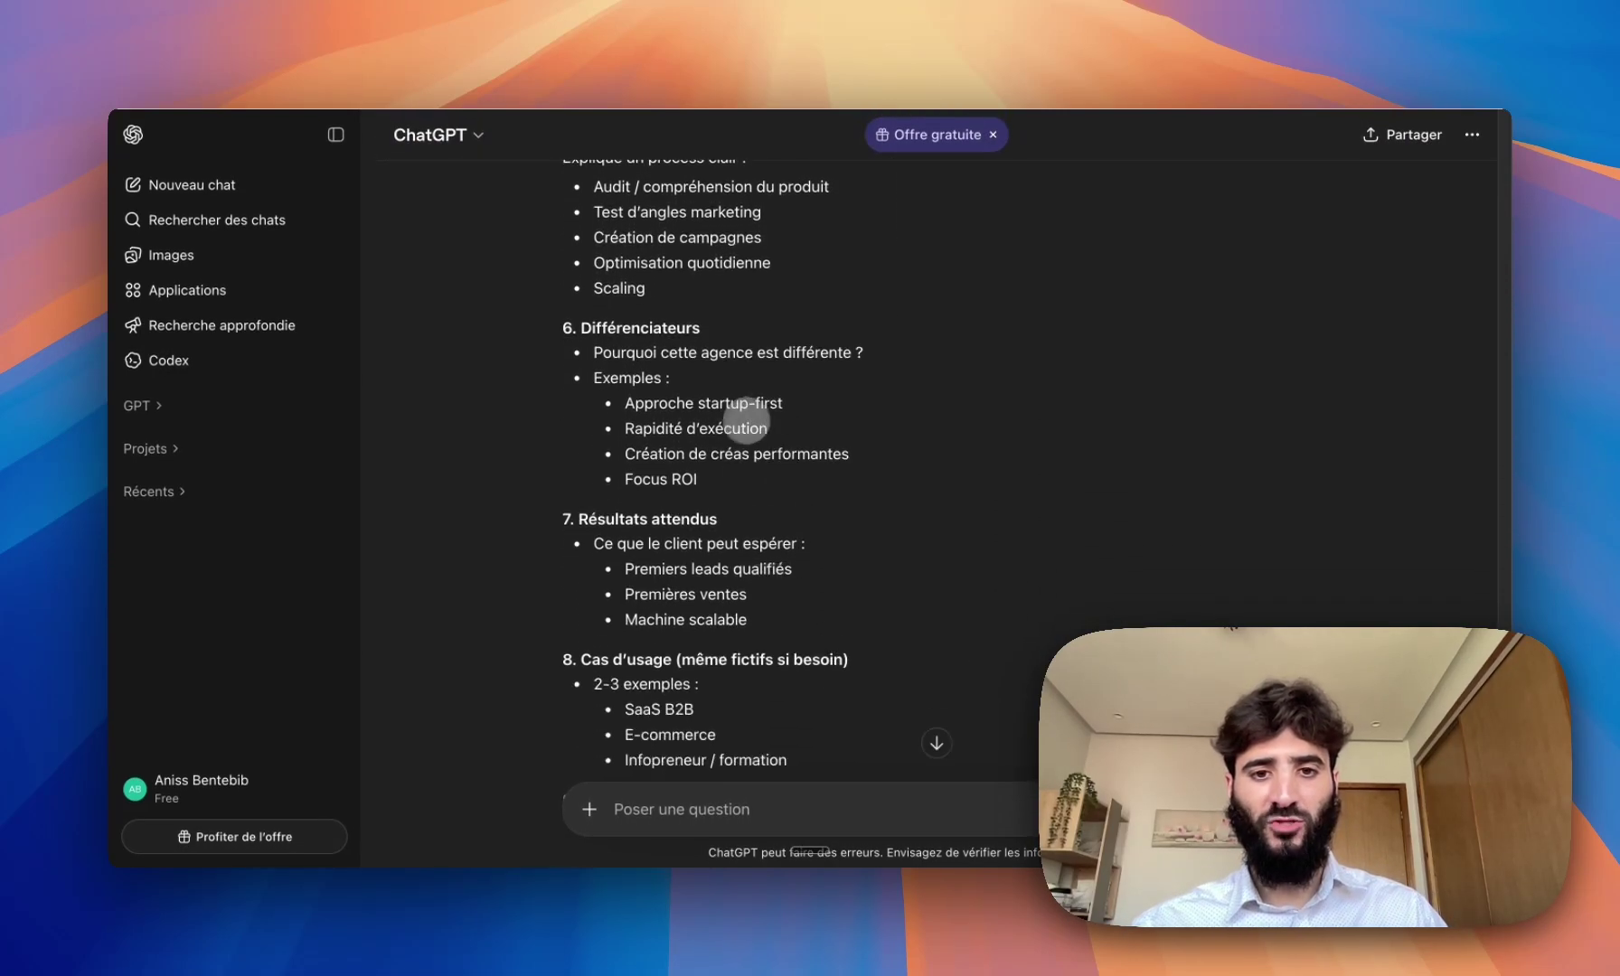
scroll(813, 492, "down", 12)
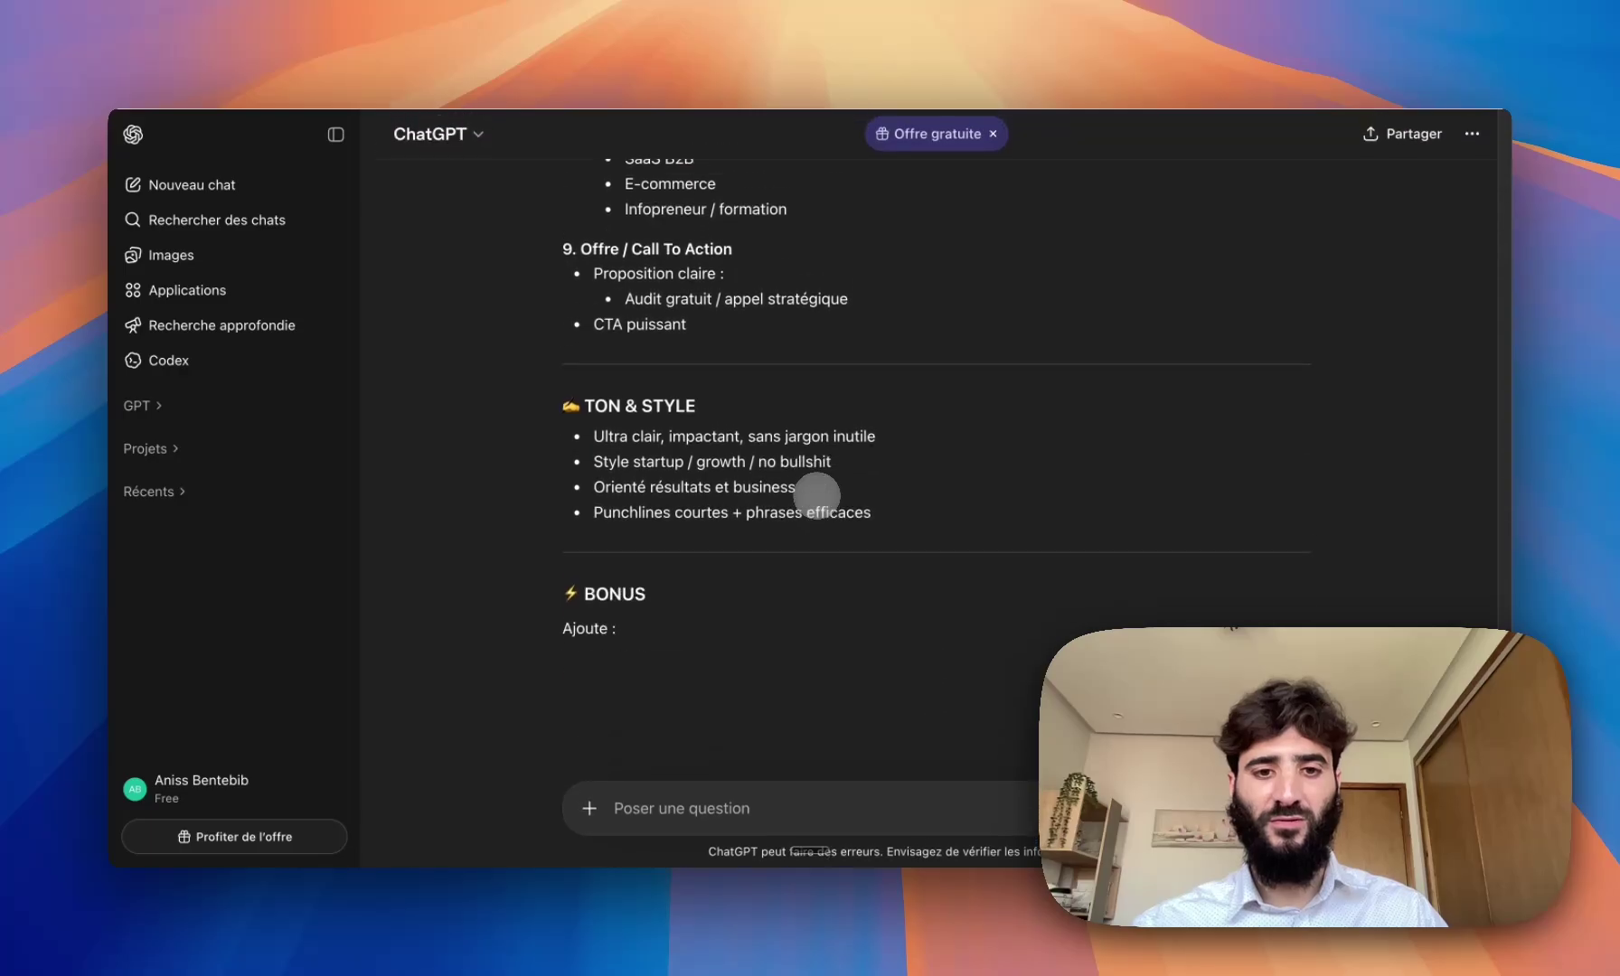
scroll(714, 572, "down", 2)
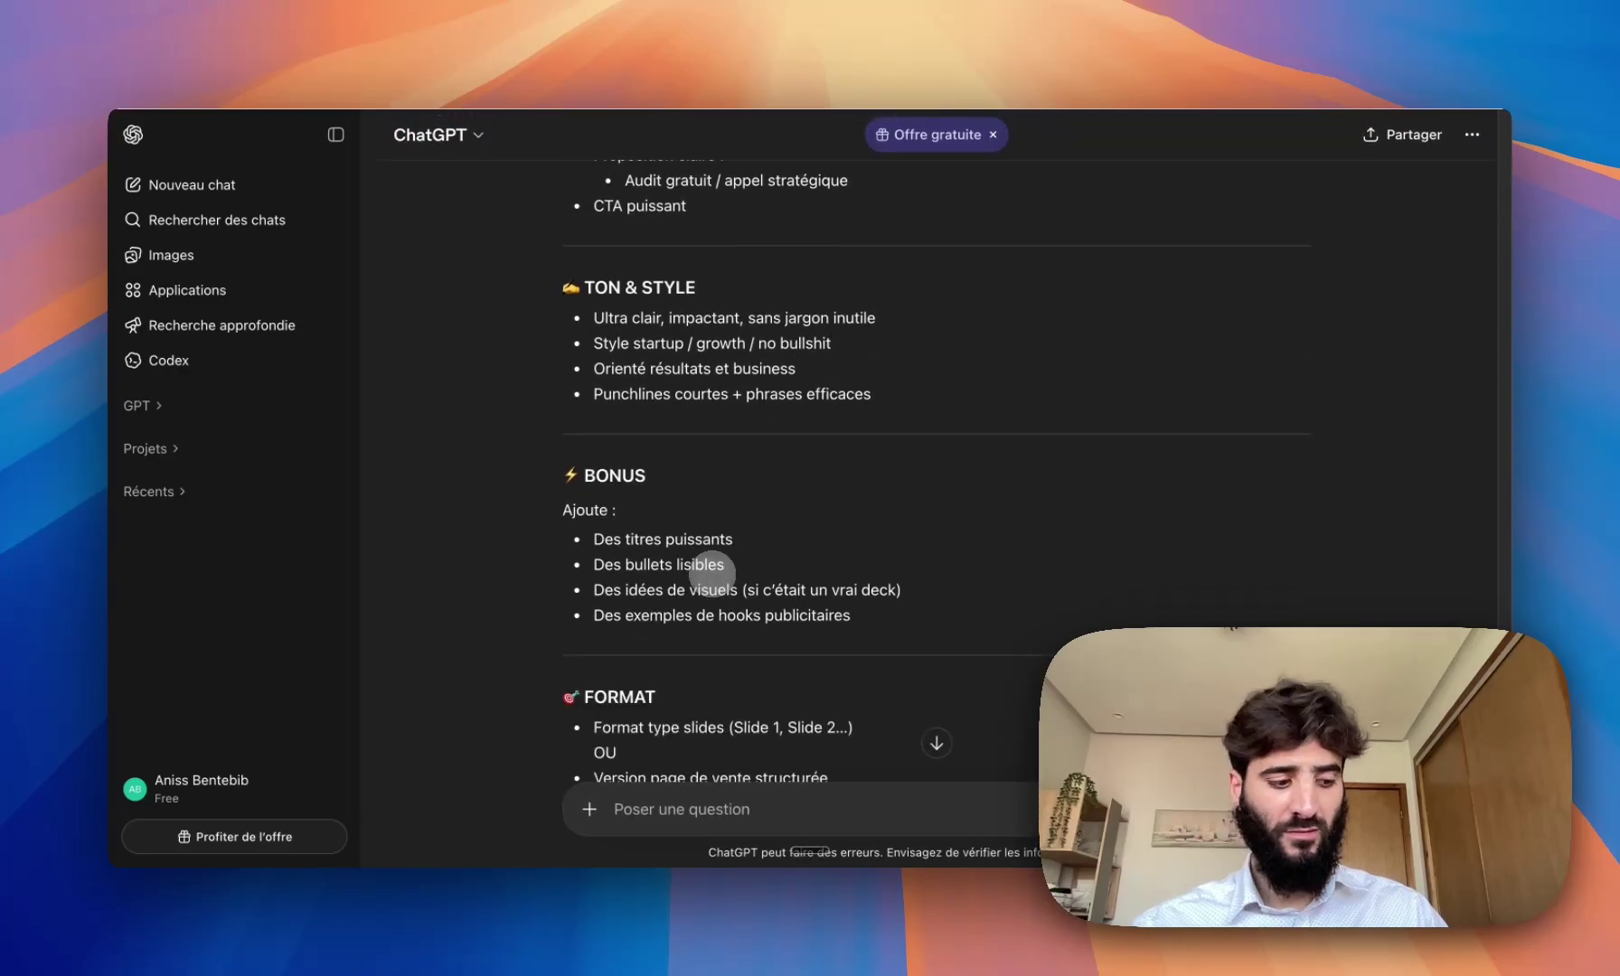
- Copy the full ChatGPT prompt response and paste it into the prompt box of Gamma's Cirrus company presentation template
scroll(652, 640, "down", 11)
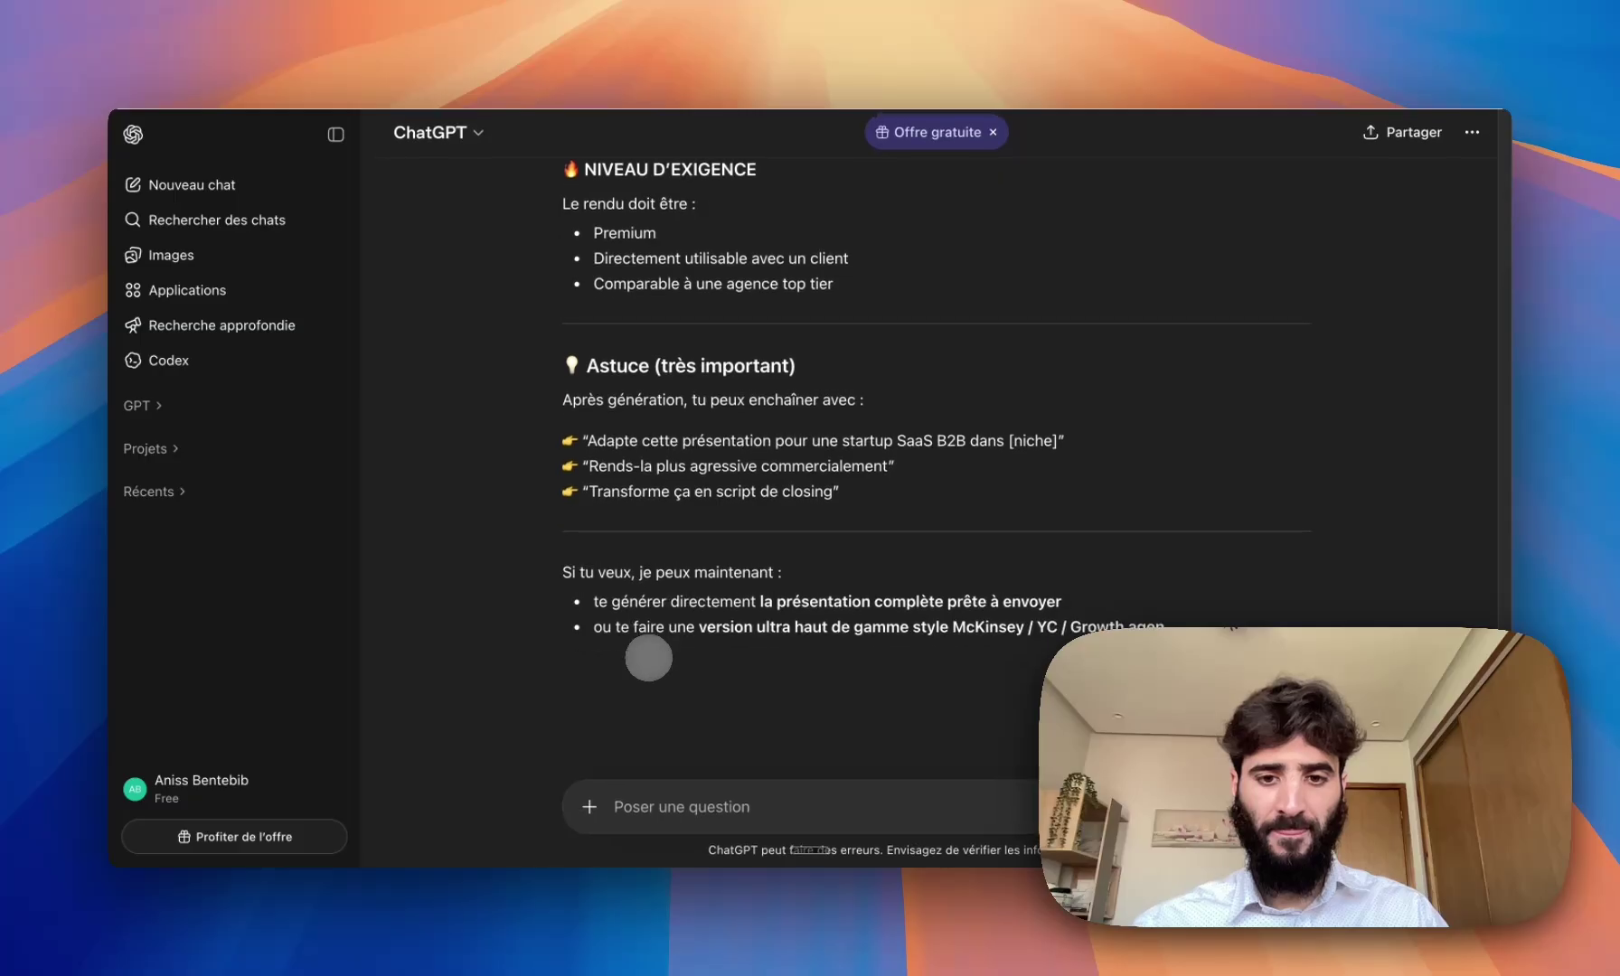
scroll(648, 655, "down", 2)
left_click(569, 630)
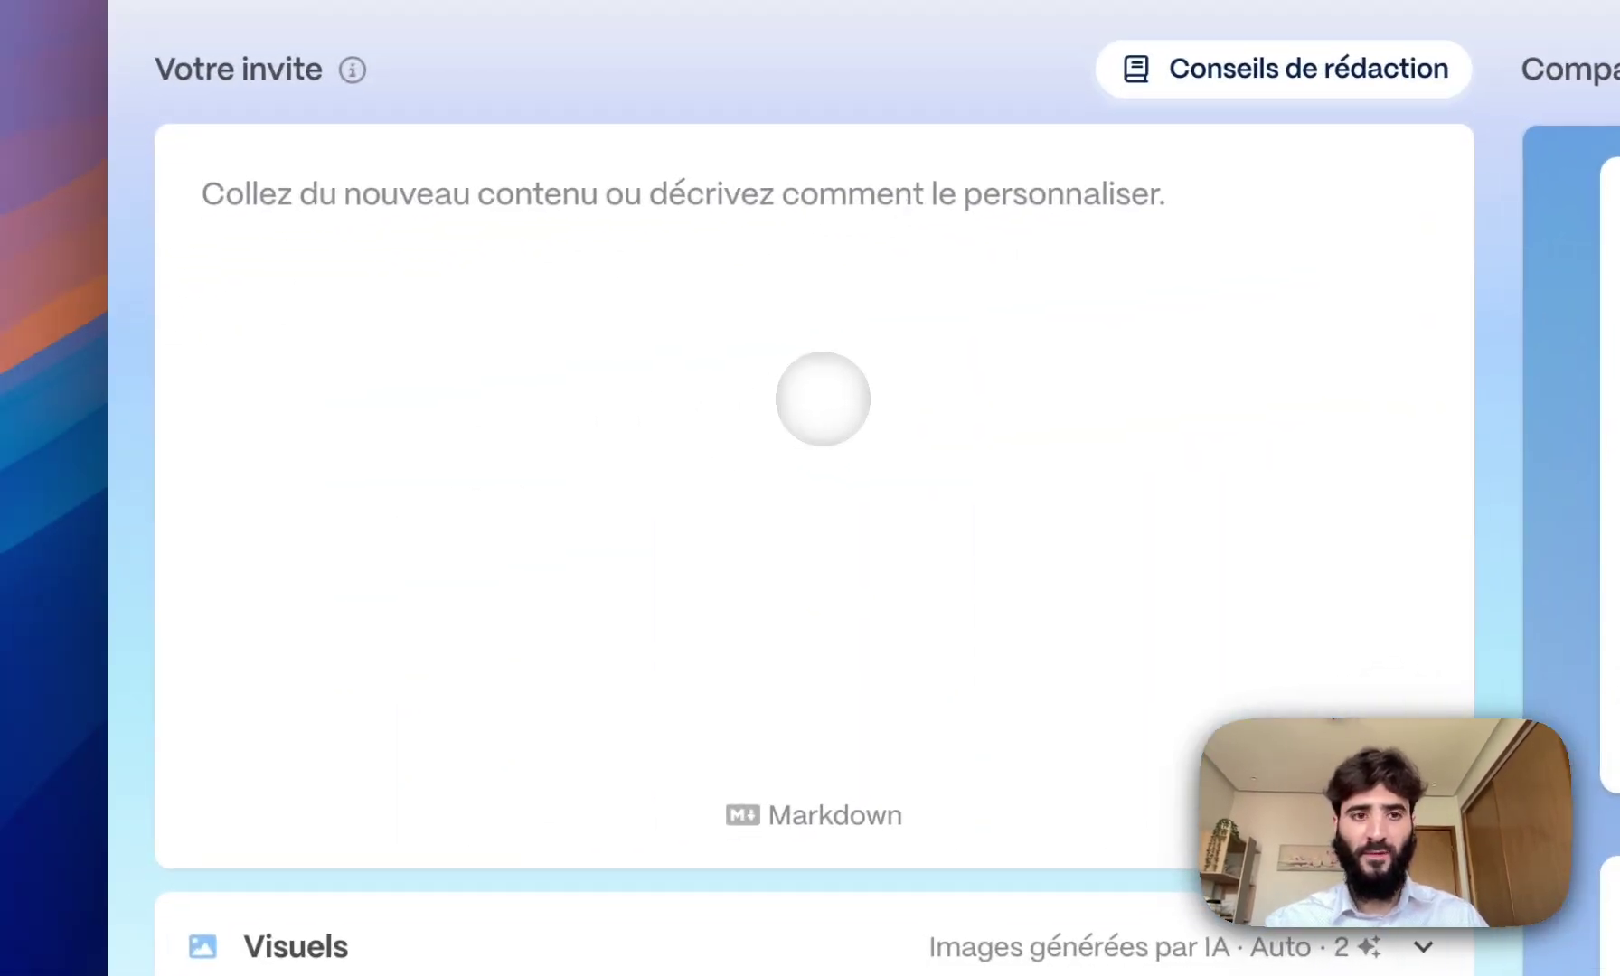
key("super+v")
scroll(879, 376, "down", 3)
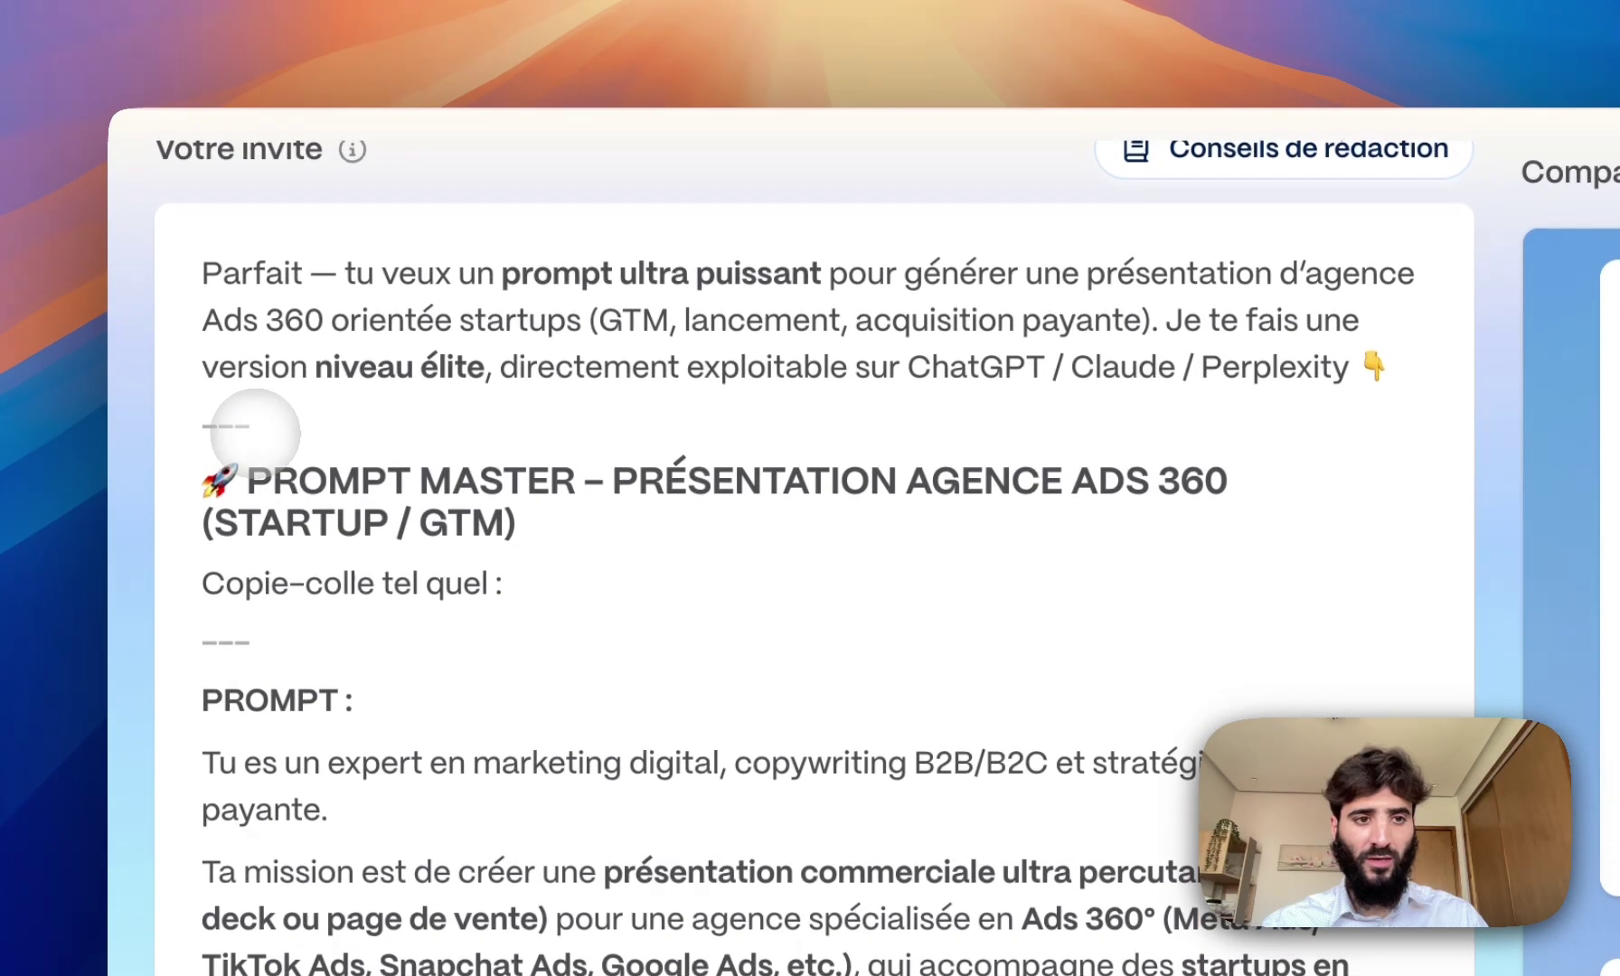
- Delete the introductory text and separator above the "PROMPT MASTER – PRÉSENTATION AGENCE ADS 360" heading in the pasted prompt
left_click_drag(225, 213, 194, 103)
left_click_drag(194, 318, 196, 318)
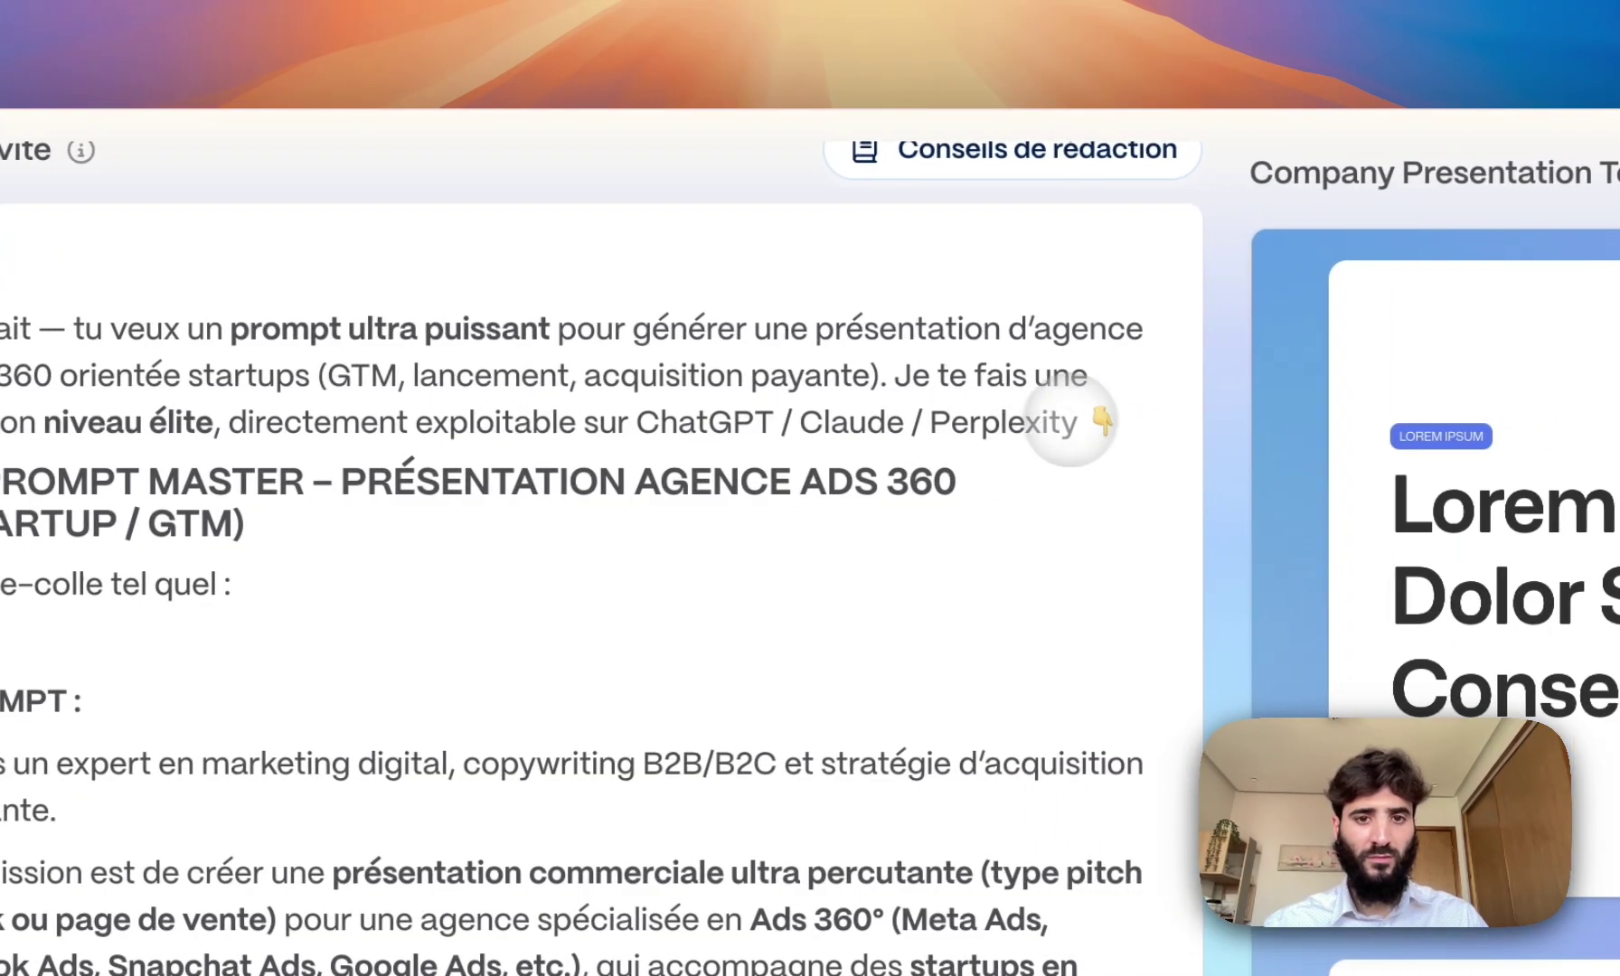
triple_click(1229, 423)
key("BackSpace")
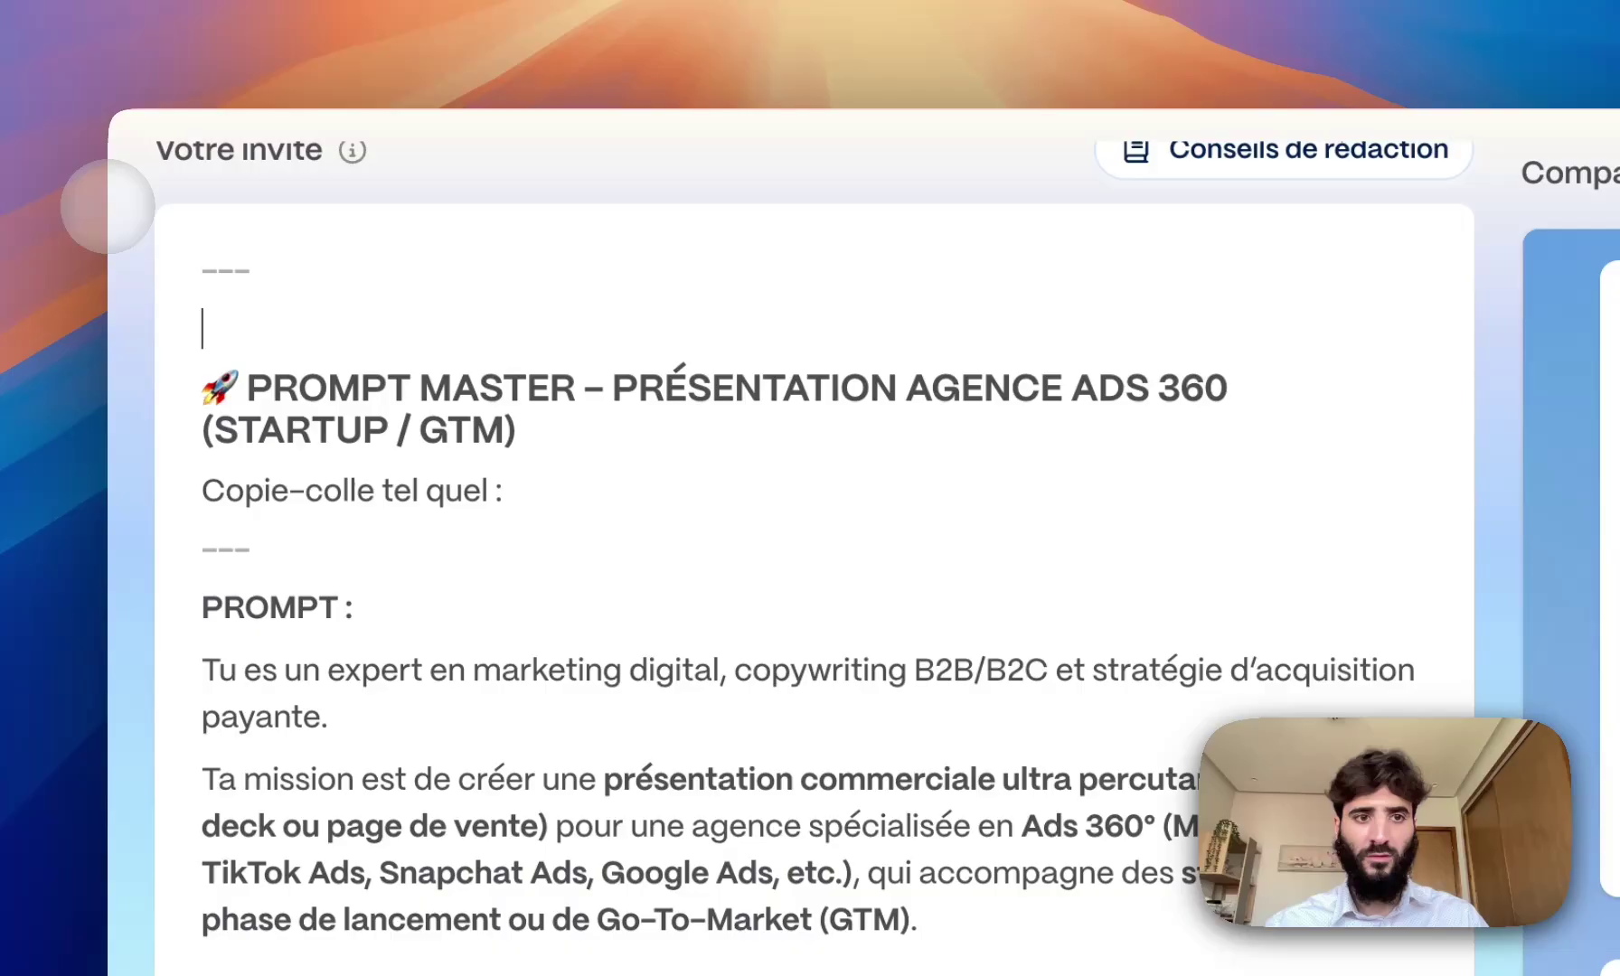
key("Delete")
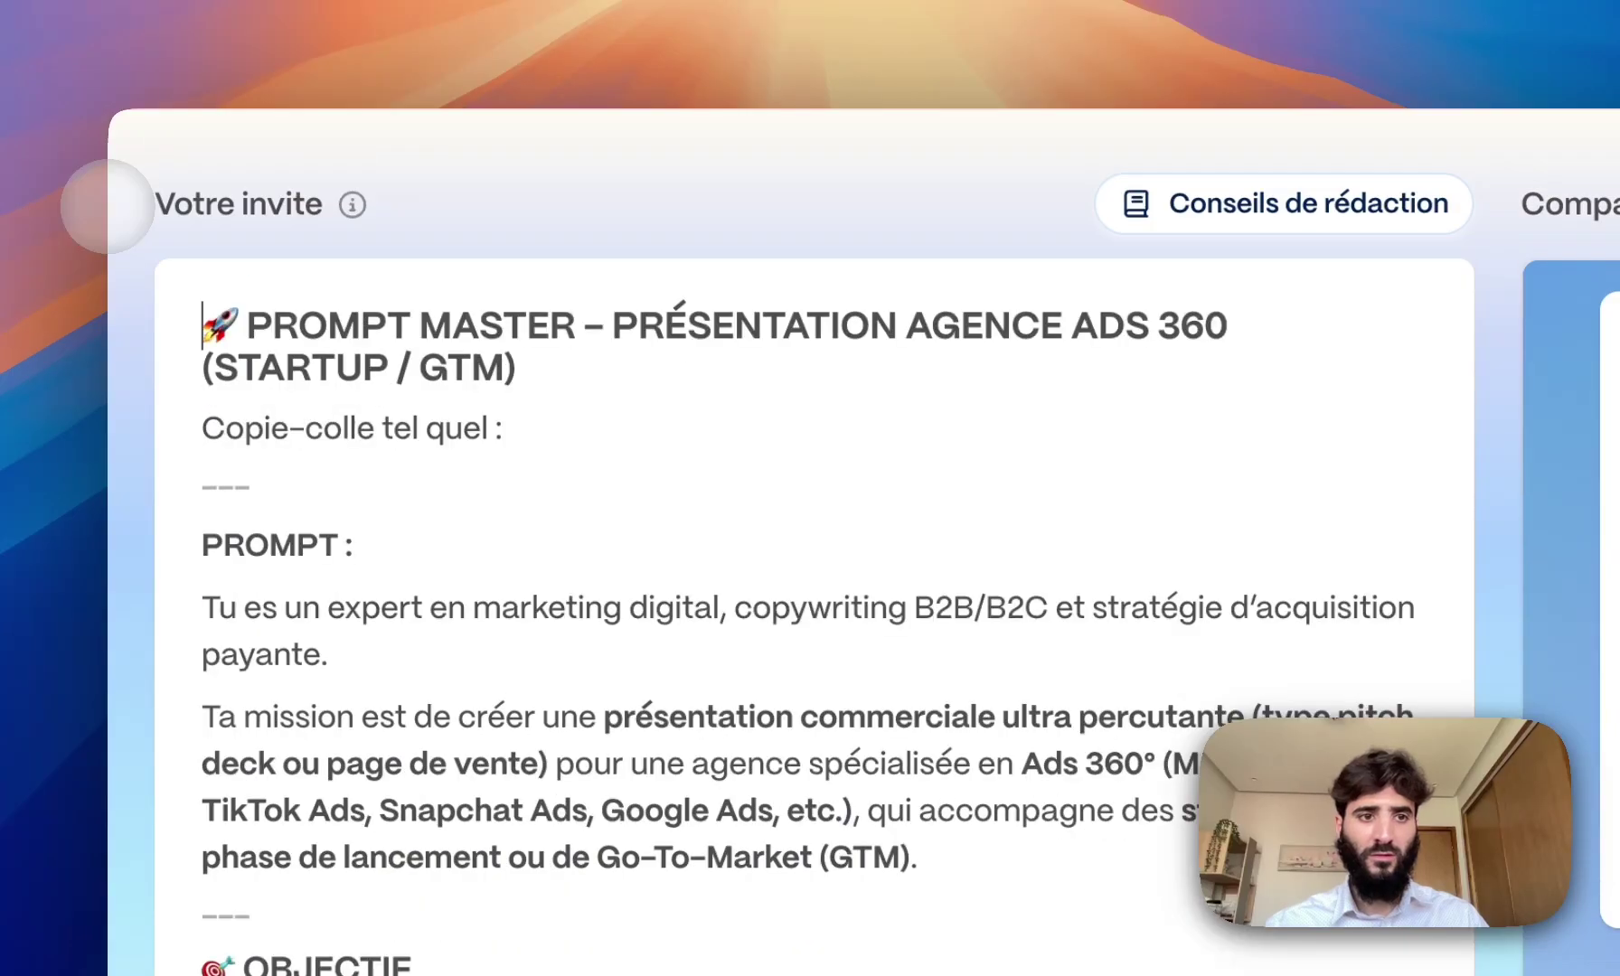
- Delete the closing "Astuce (très important)" section and all text after it, ending the prompt at "Comparable à une agence top tier"
scroll(802, 734, "down", 20)
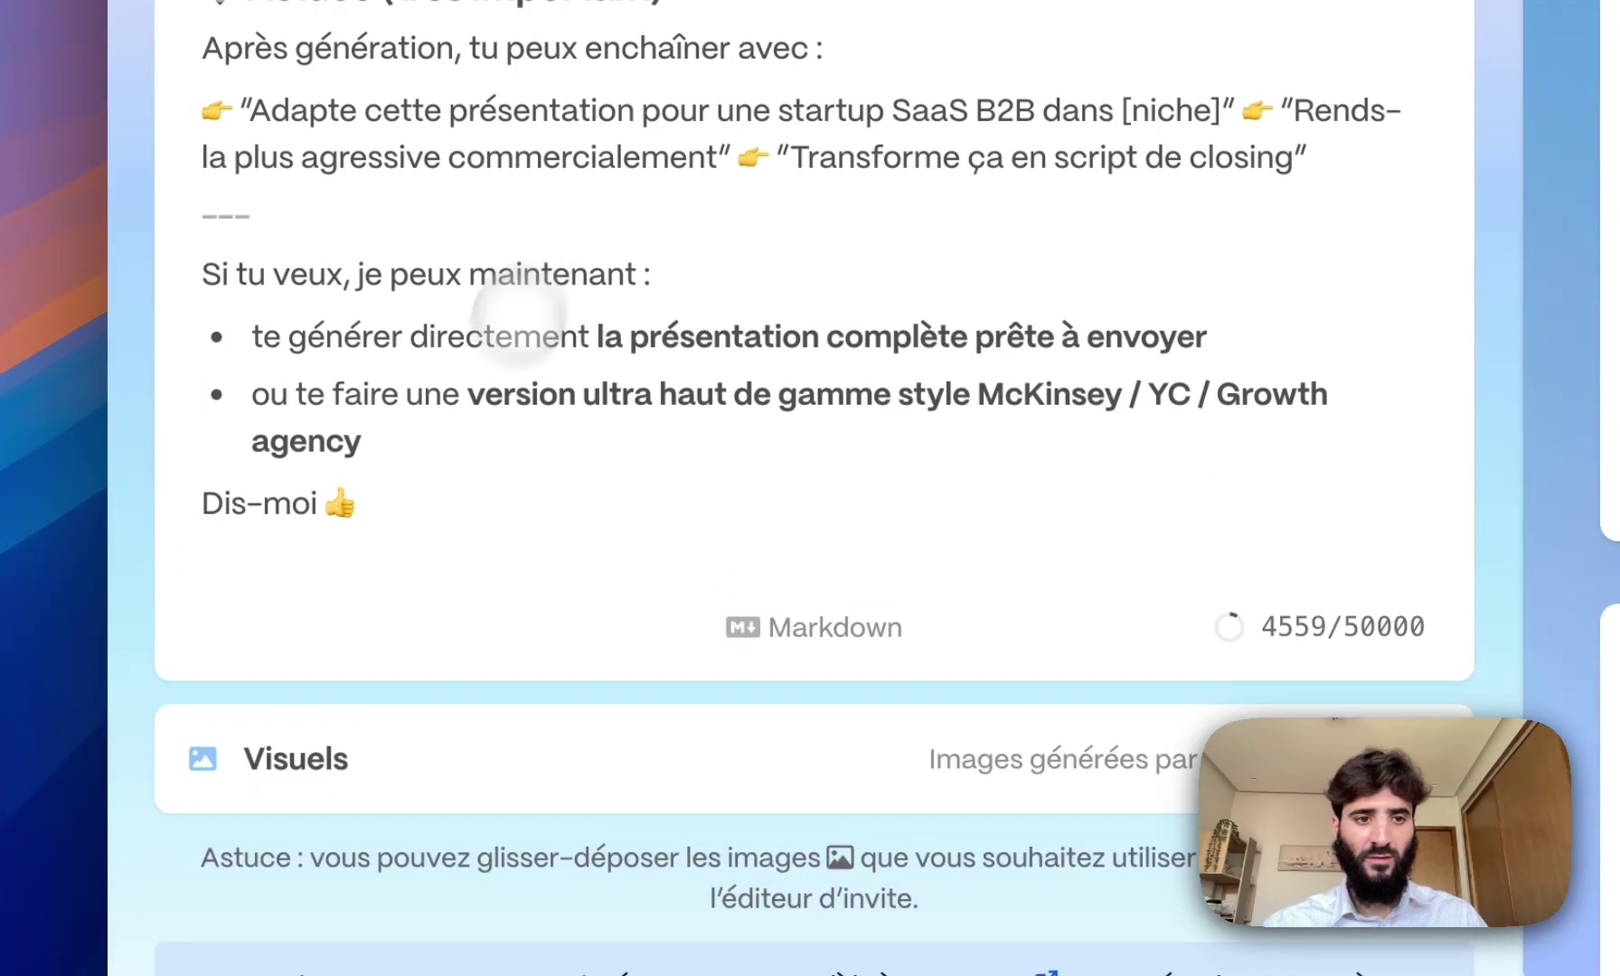
left_click_drag(443, 514, 162, 341)
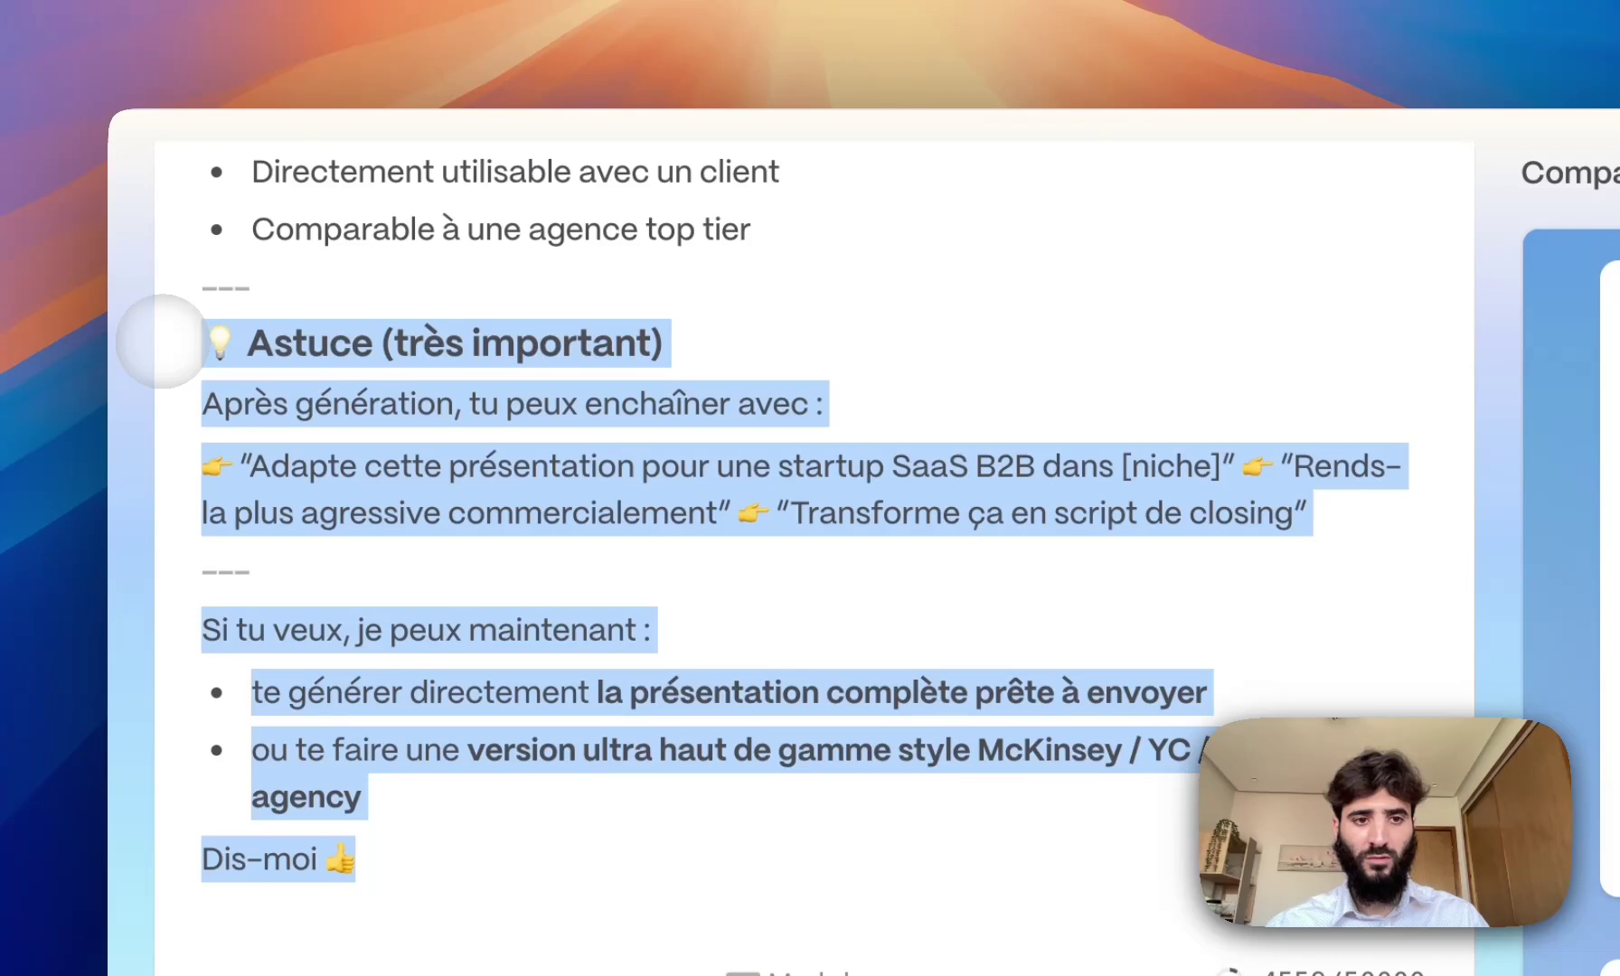
key("BackSpace")
key("BackSpace")
key("BackSpace")
key("BackSpace")
key("BackSpace")
key("BackSpace")
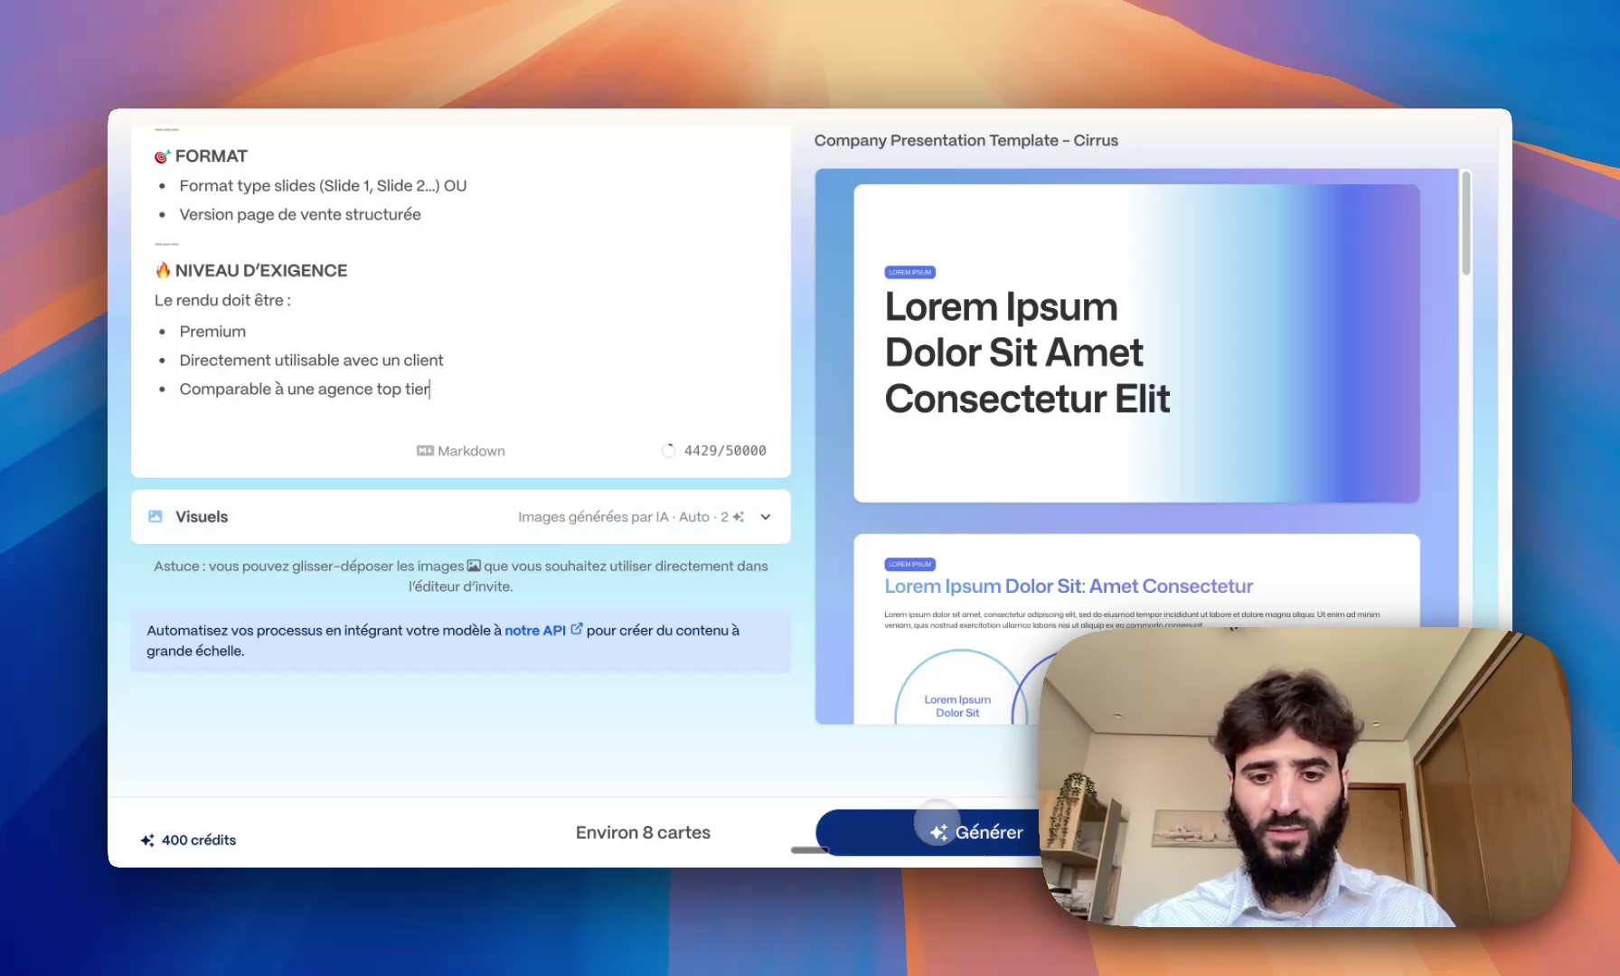
- Check the Cirrus template preview and generate the presentation from the cleaned-up prompt
scroll(1054, 499, "down", 5)
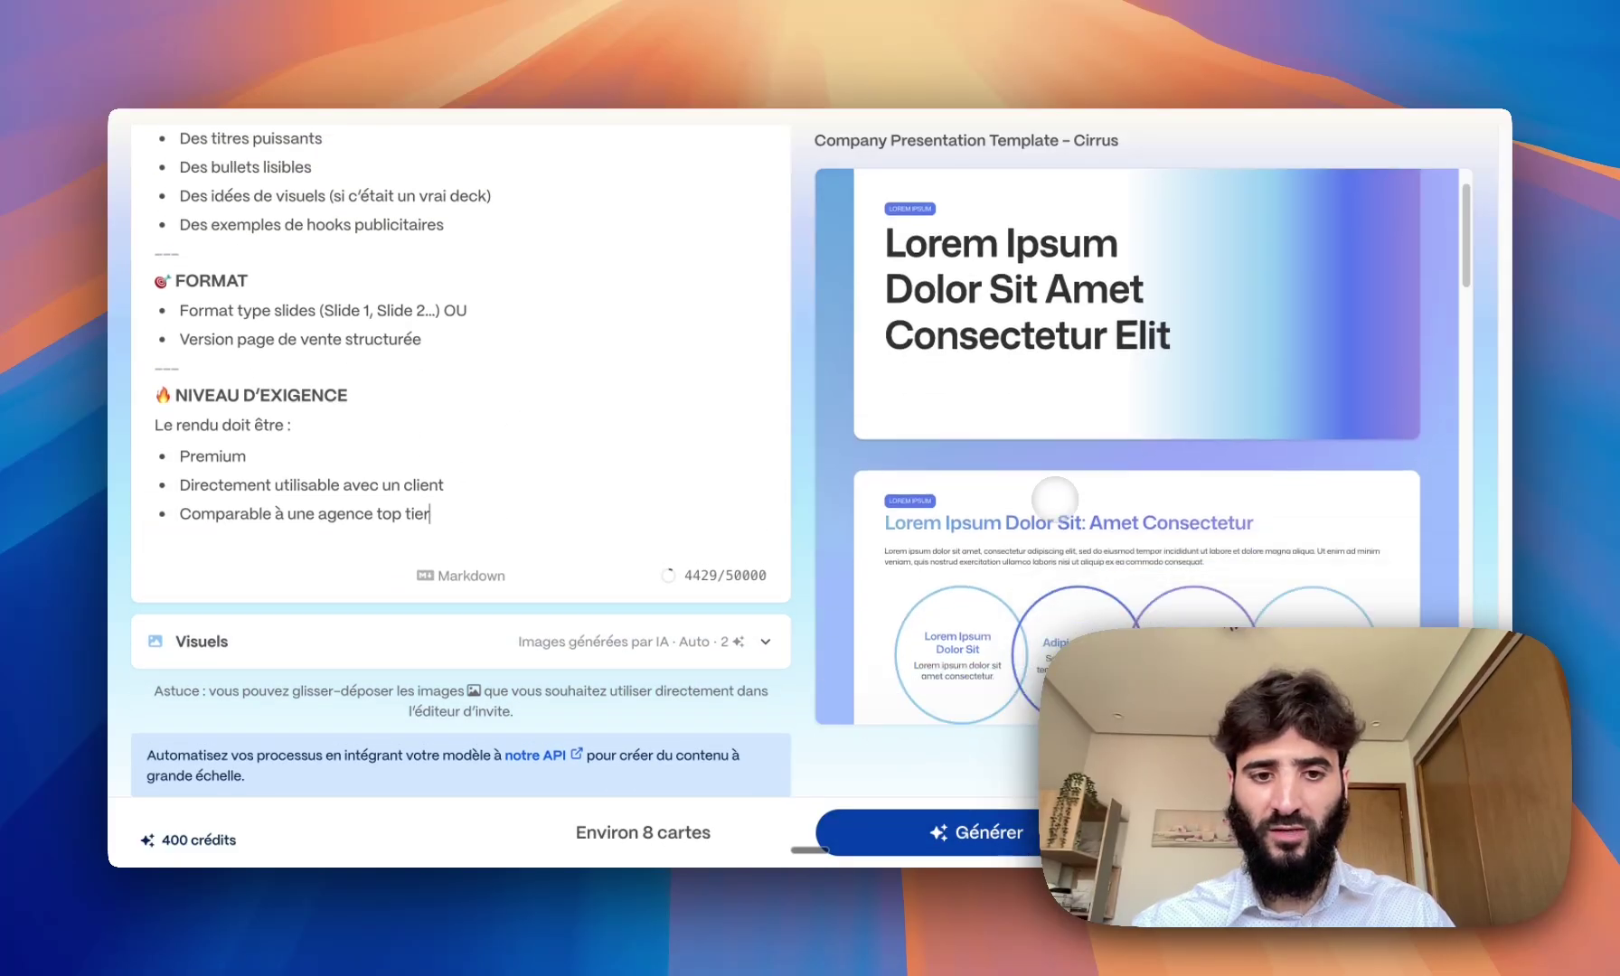
scroll(1054, 499, "down", 5)
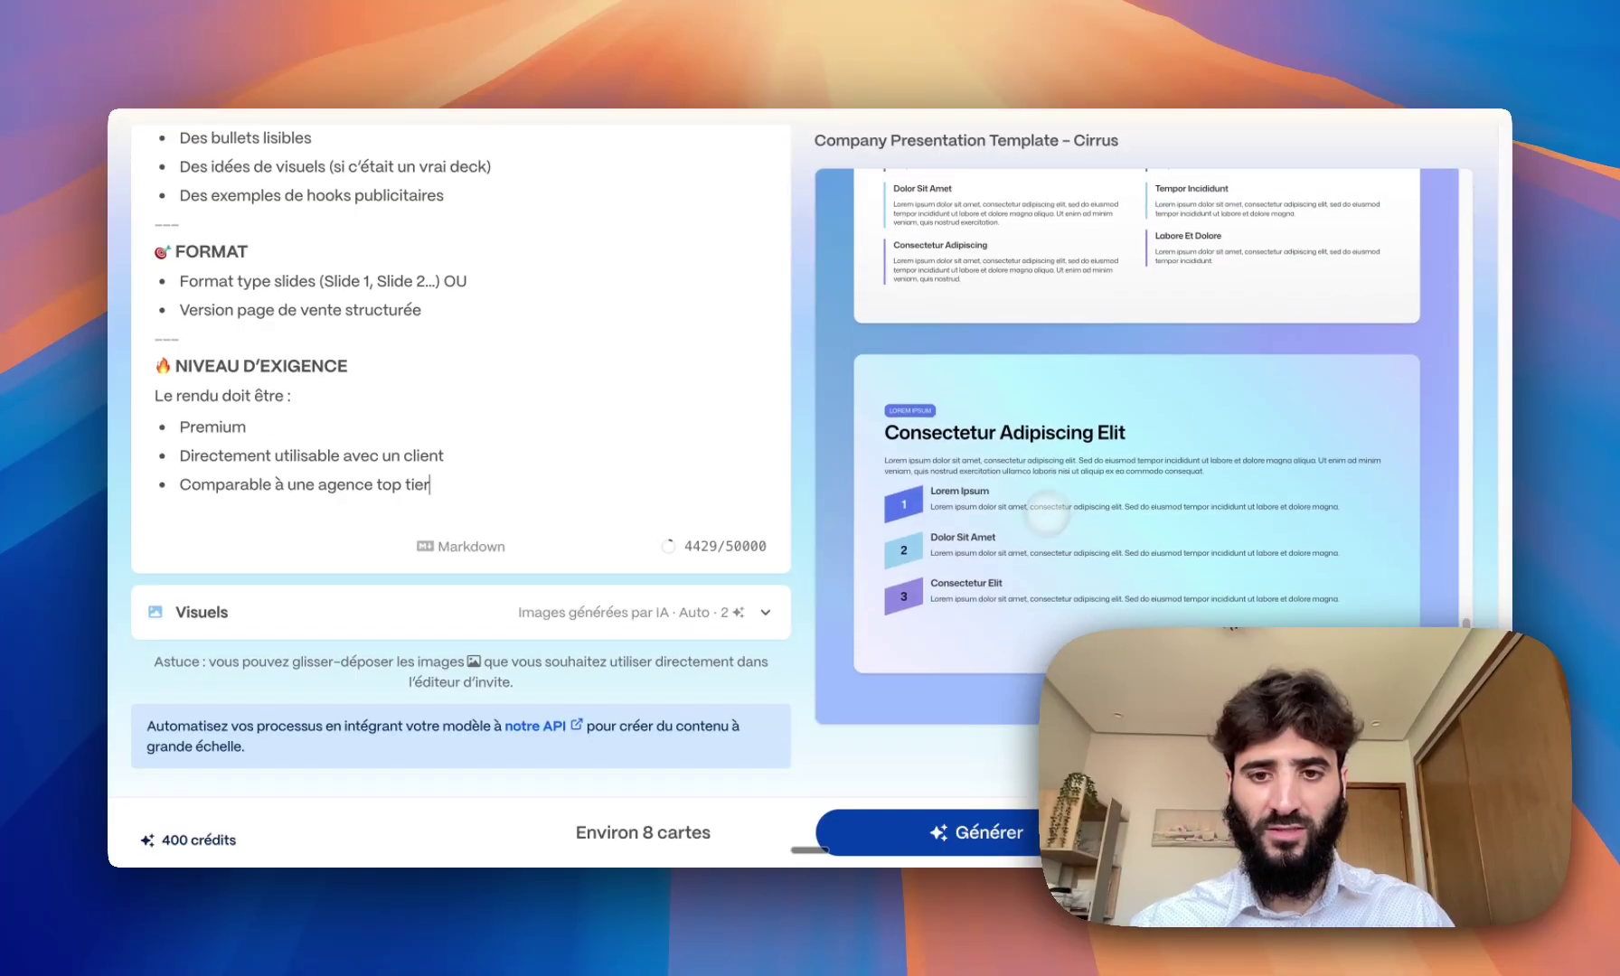
left_click(984, 831)
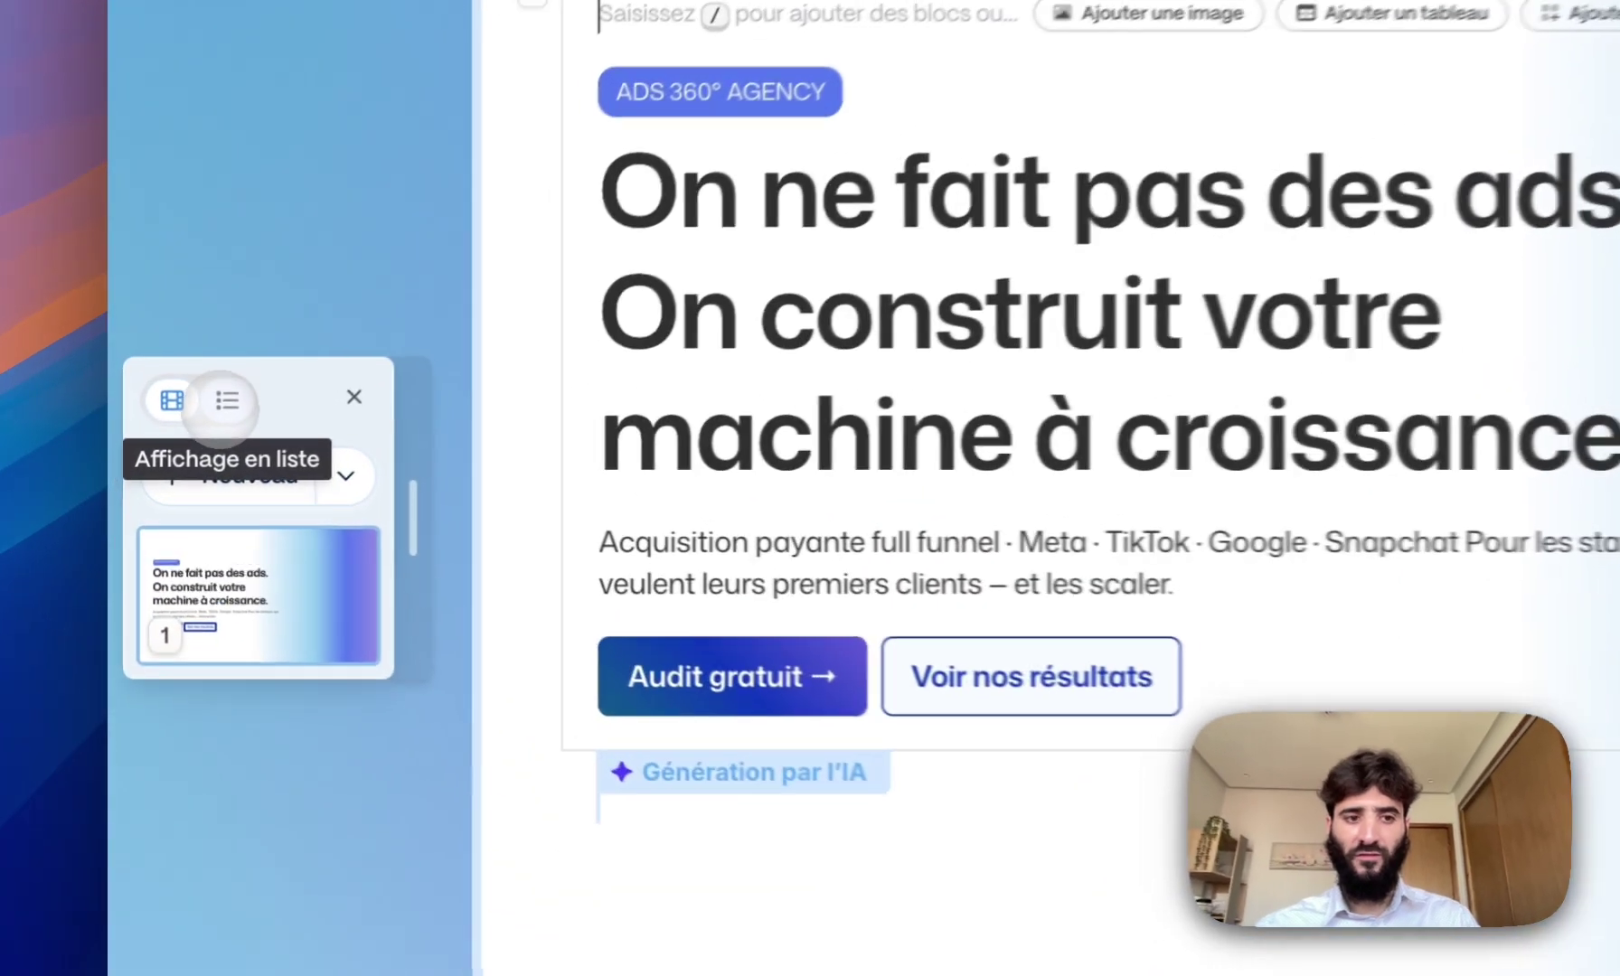
- Switch the card overview to list view and back to filmstrip view, and open the options for adding a new card
left_click(169, 450)
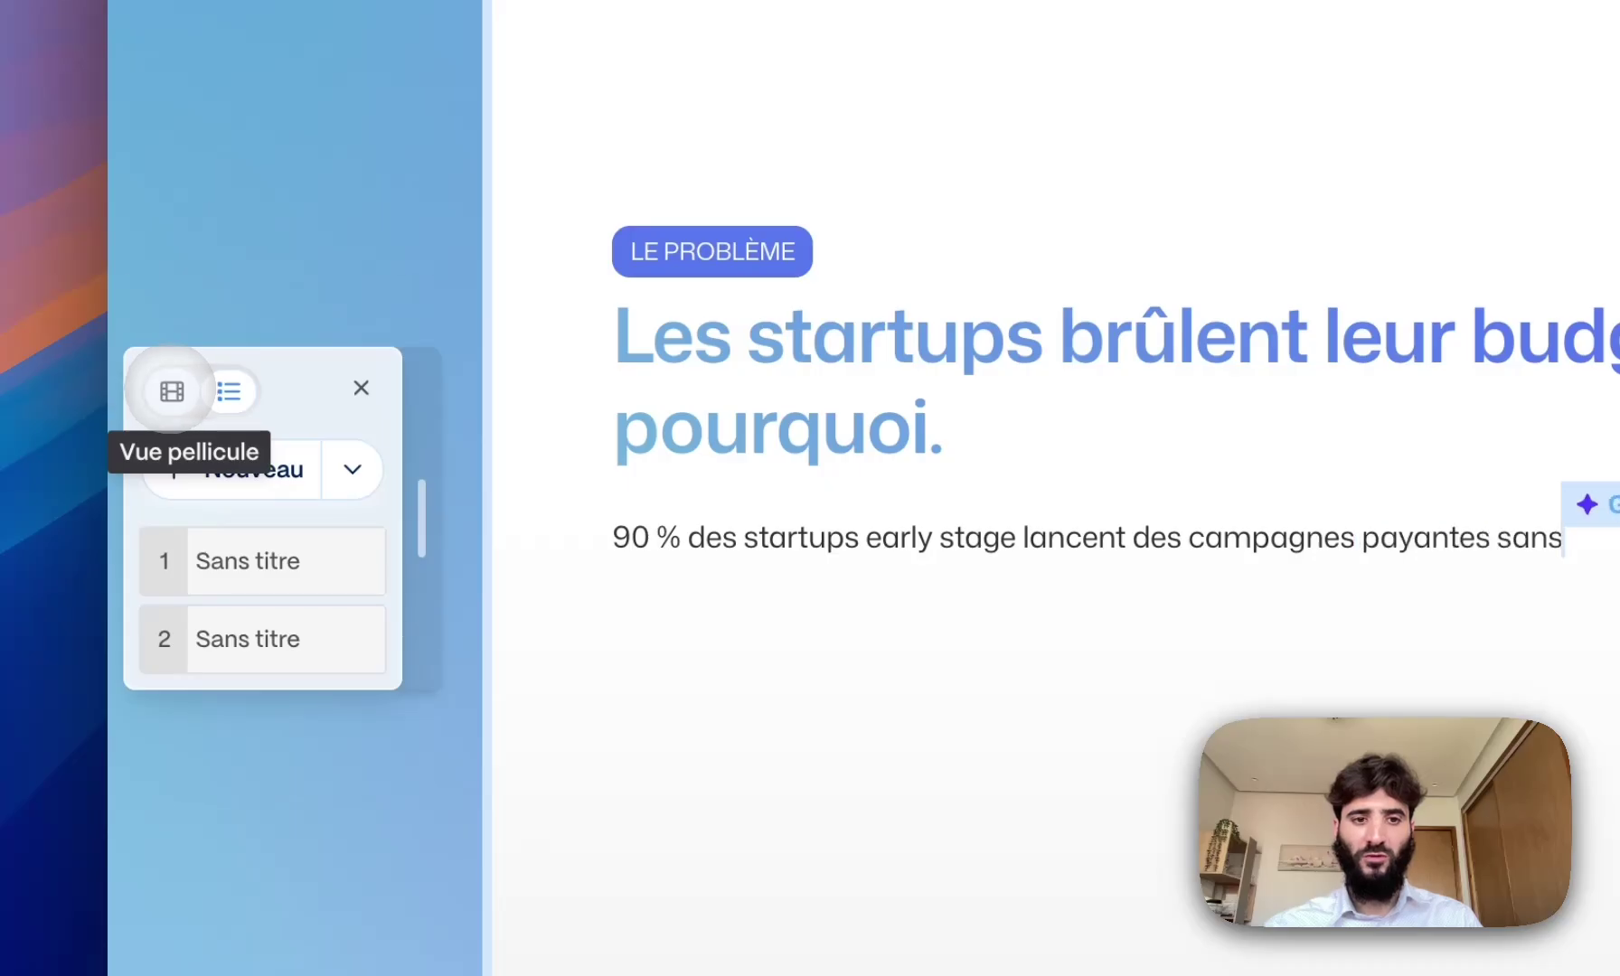
left_click(171, 390)
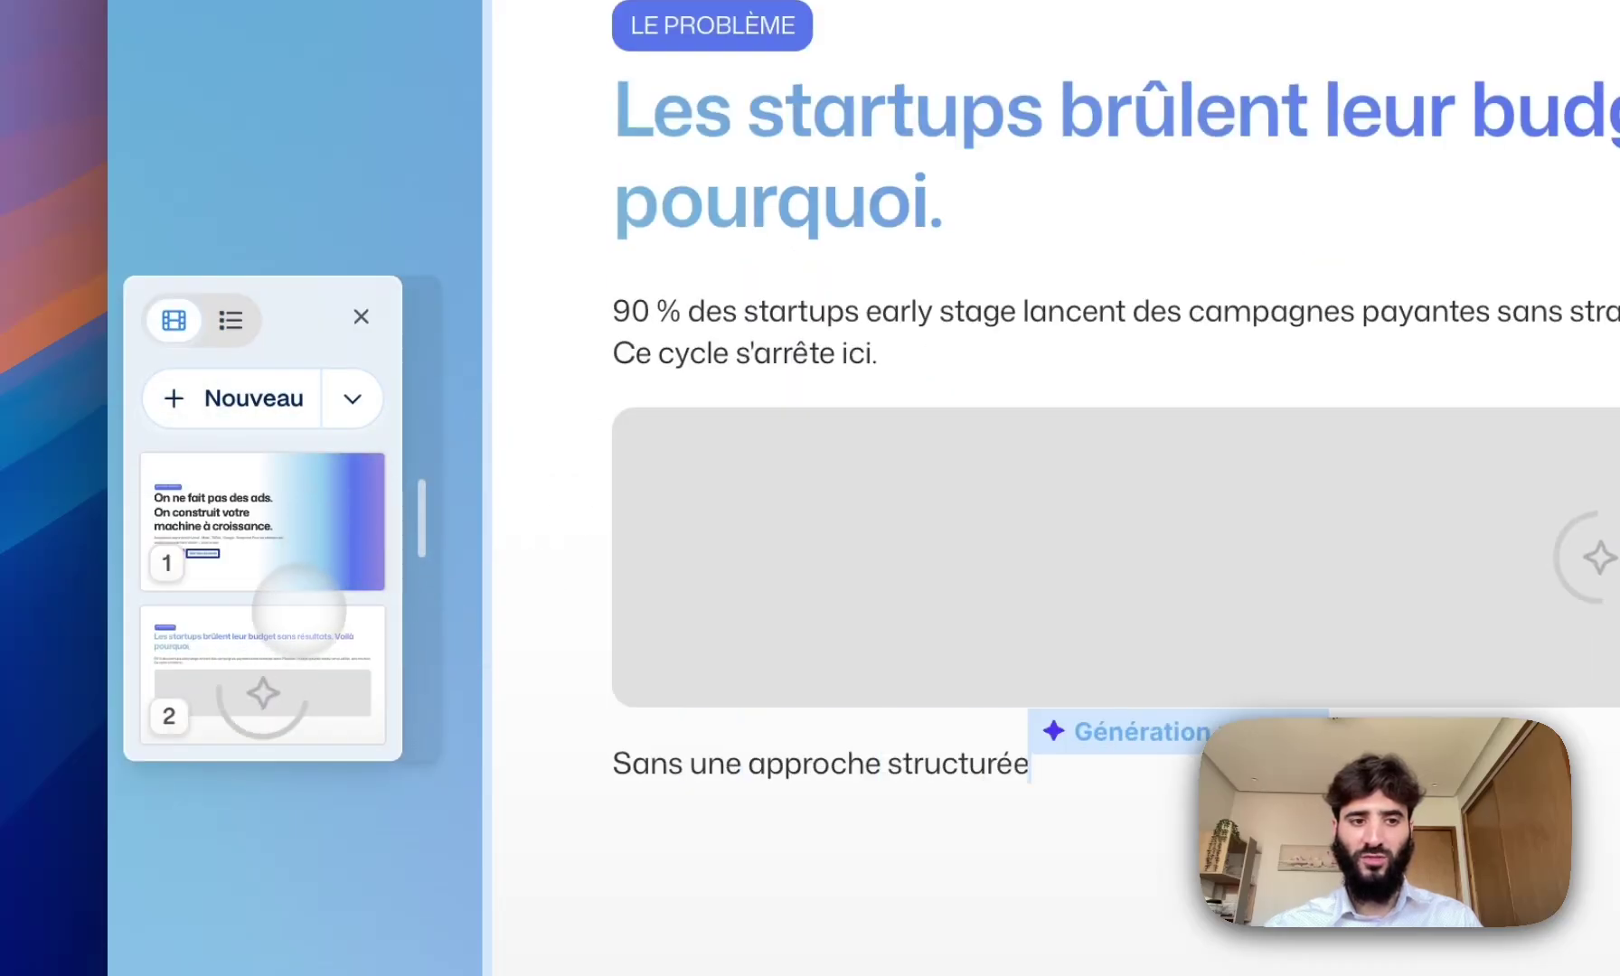
left_click(352, 399)
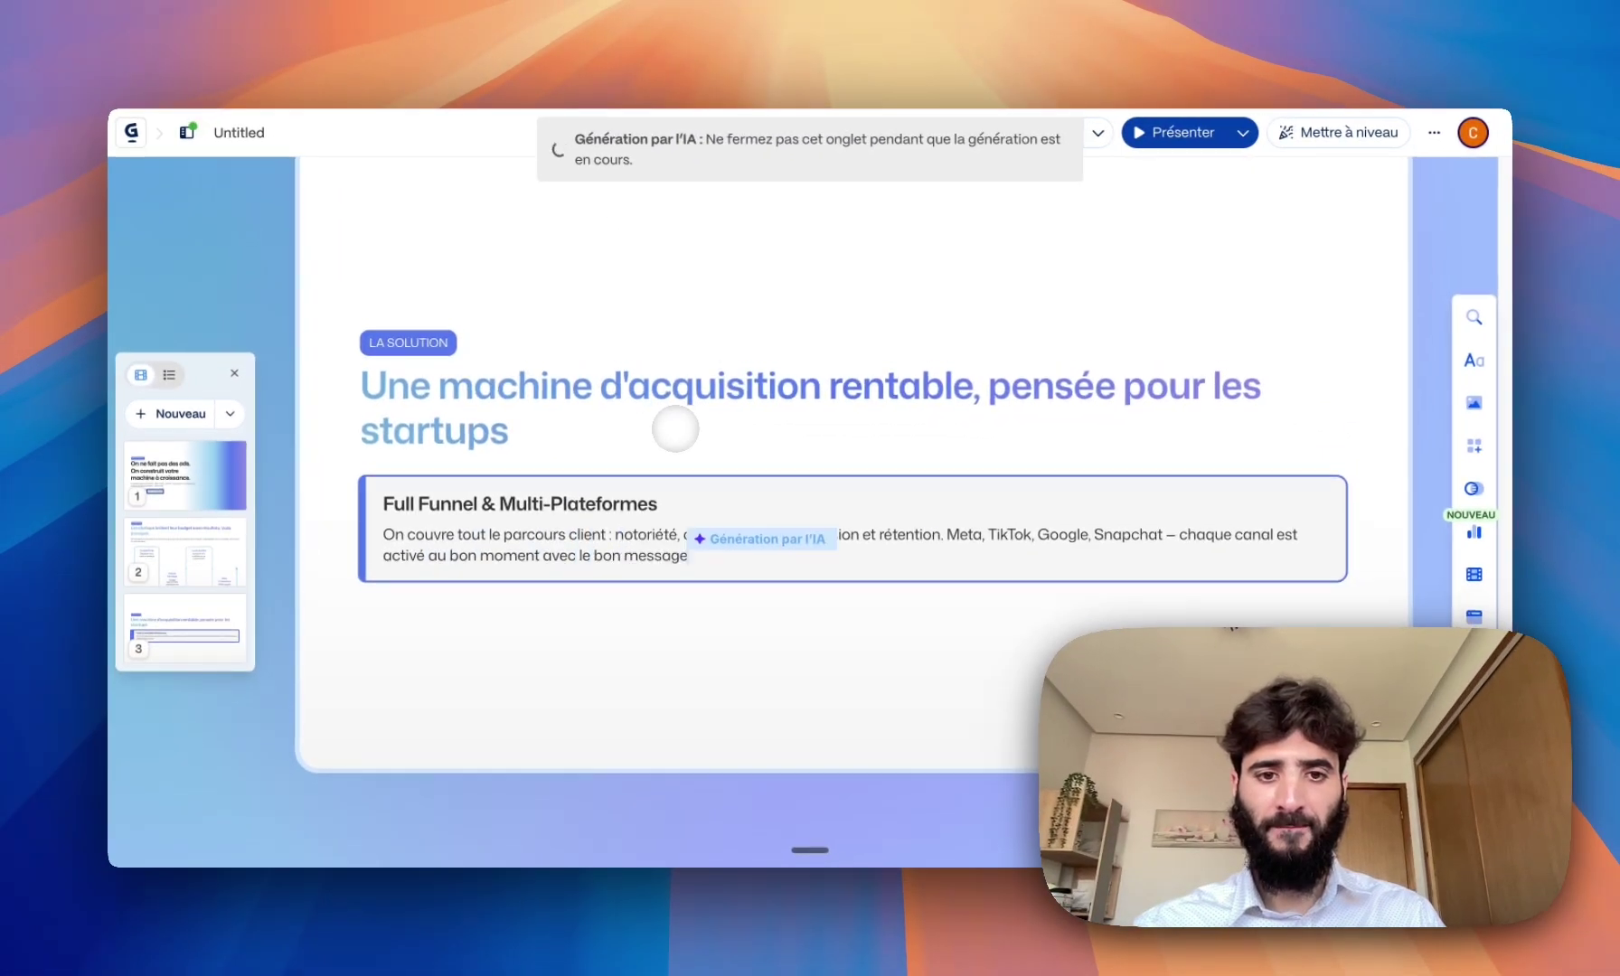
- Review the generated title card and the problem card while the presentation is being generated
scroll(675, 430, "up", 15)
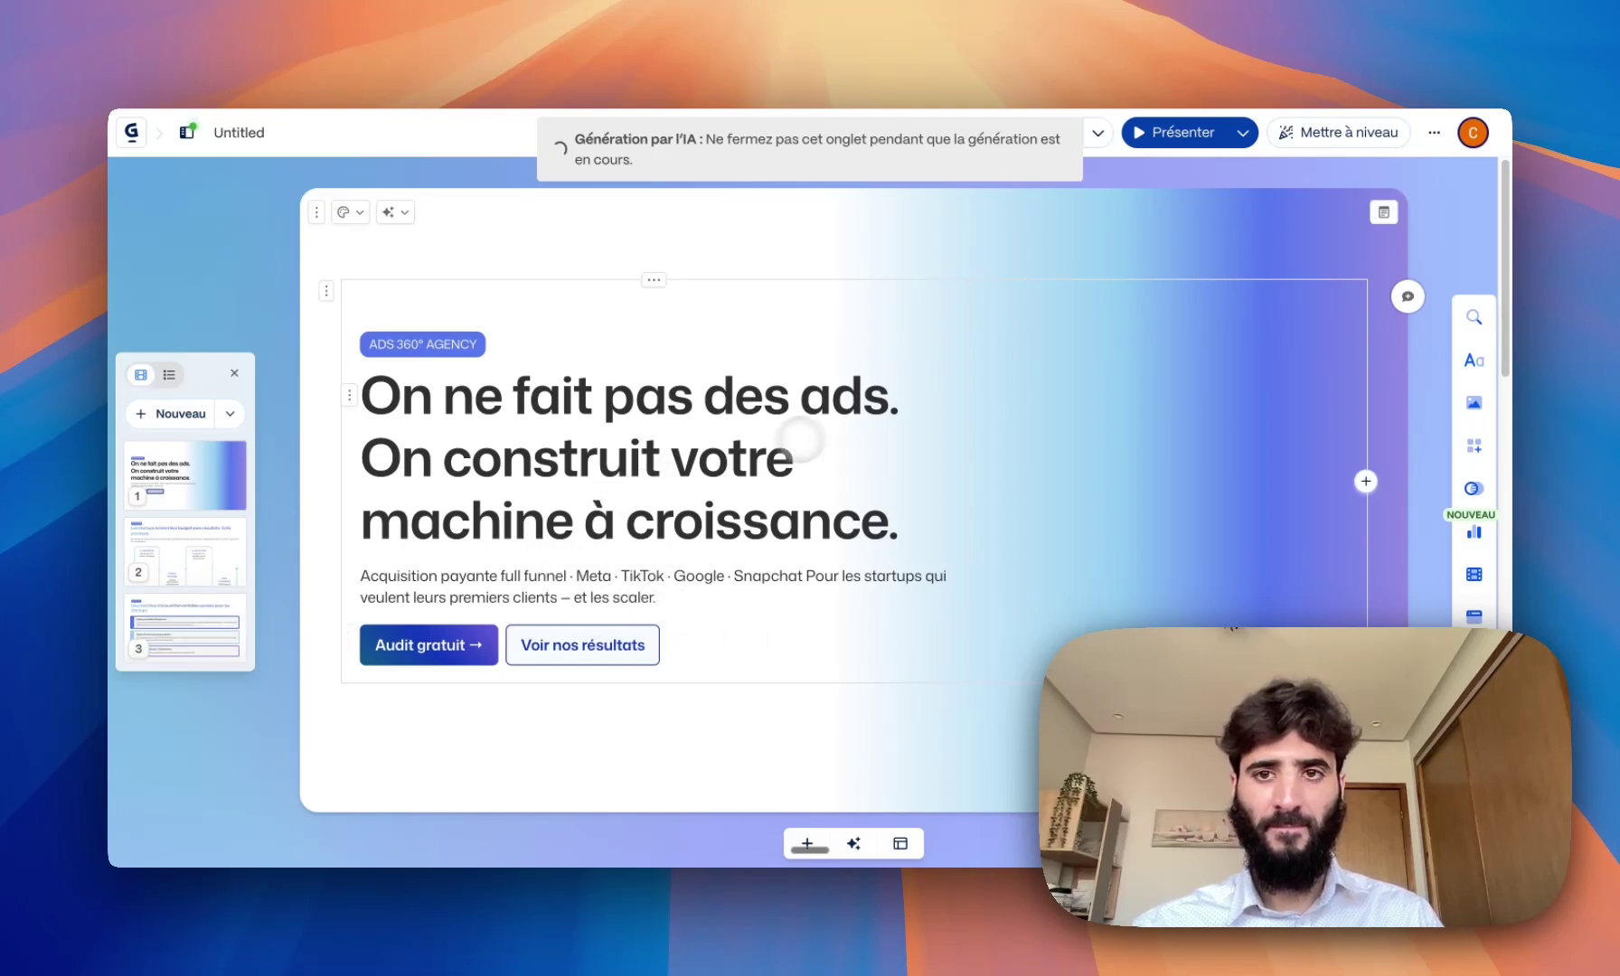
scroll(644, 643, "down", 2)
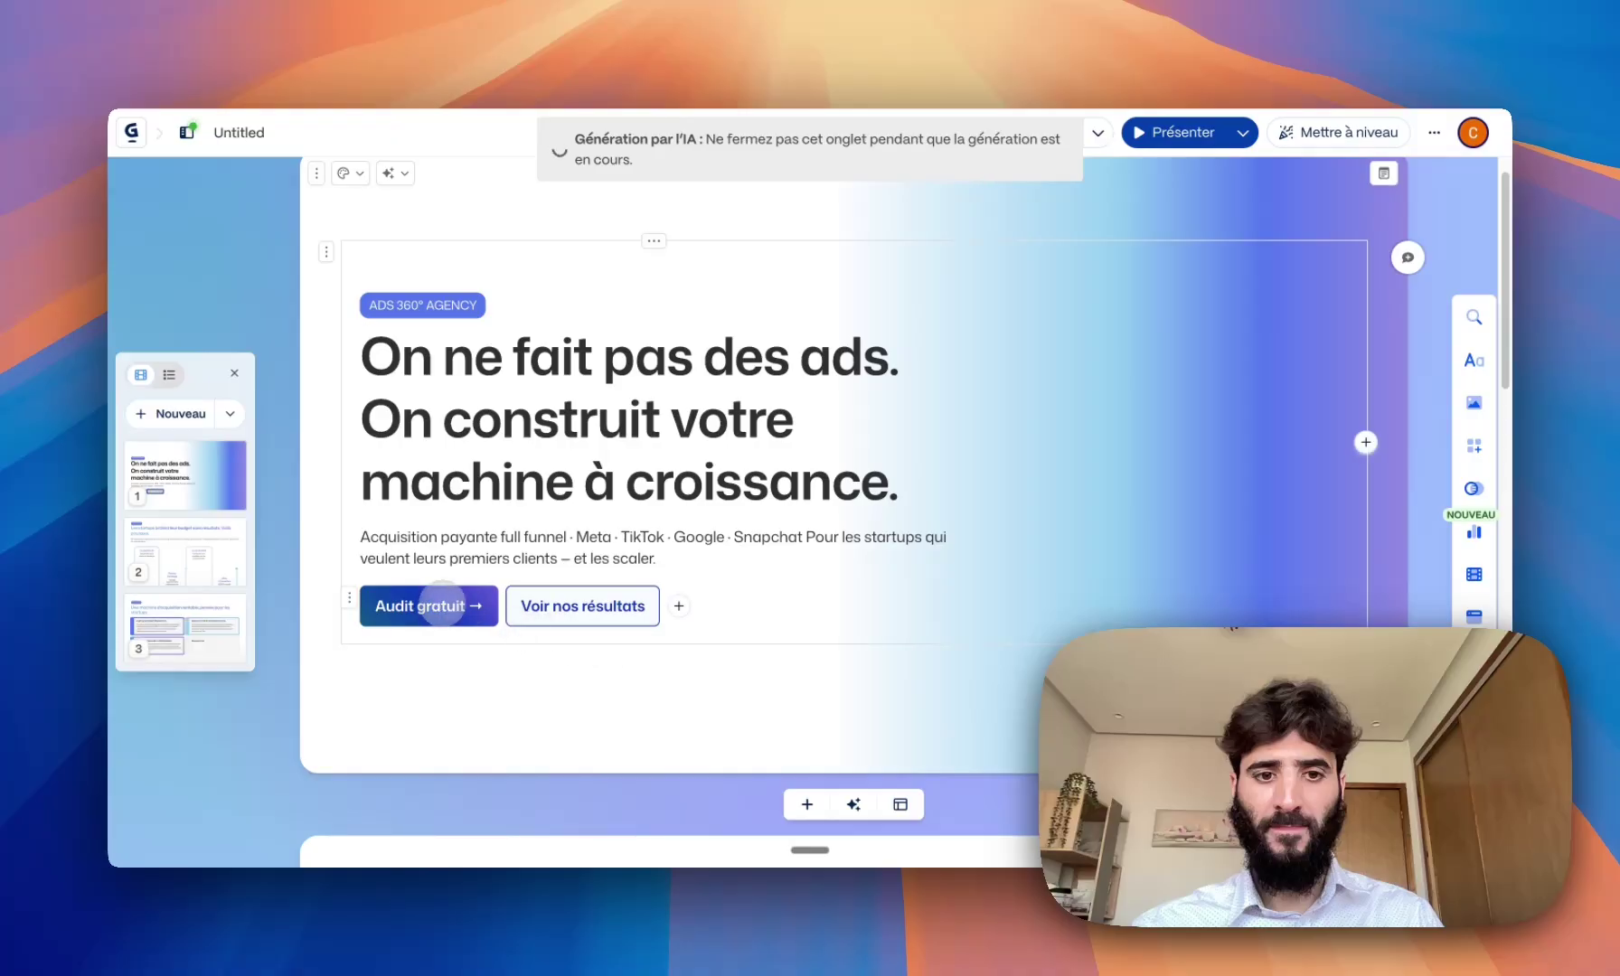
scroll(802, 687, "down", 10)
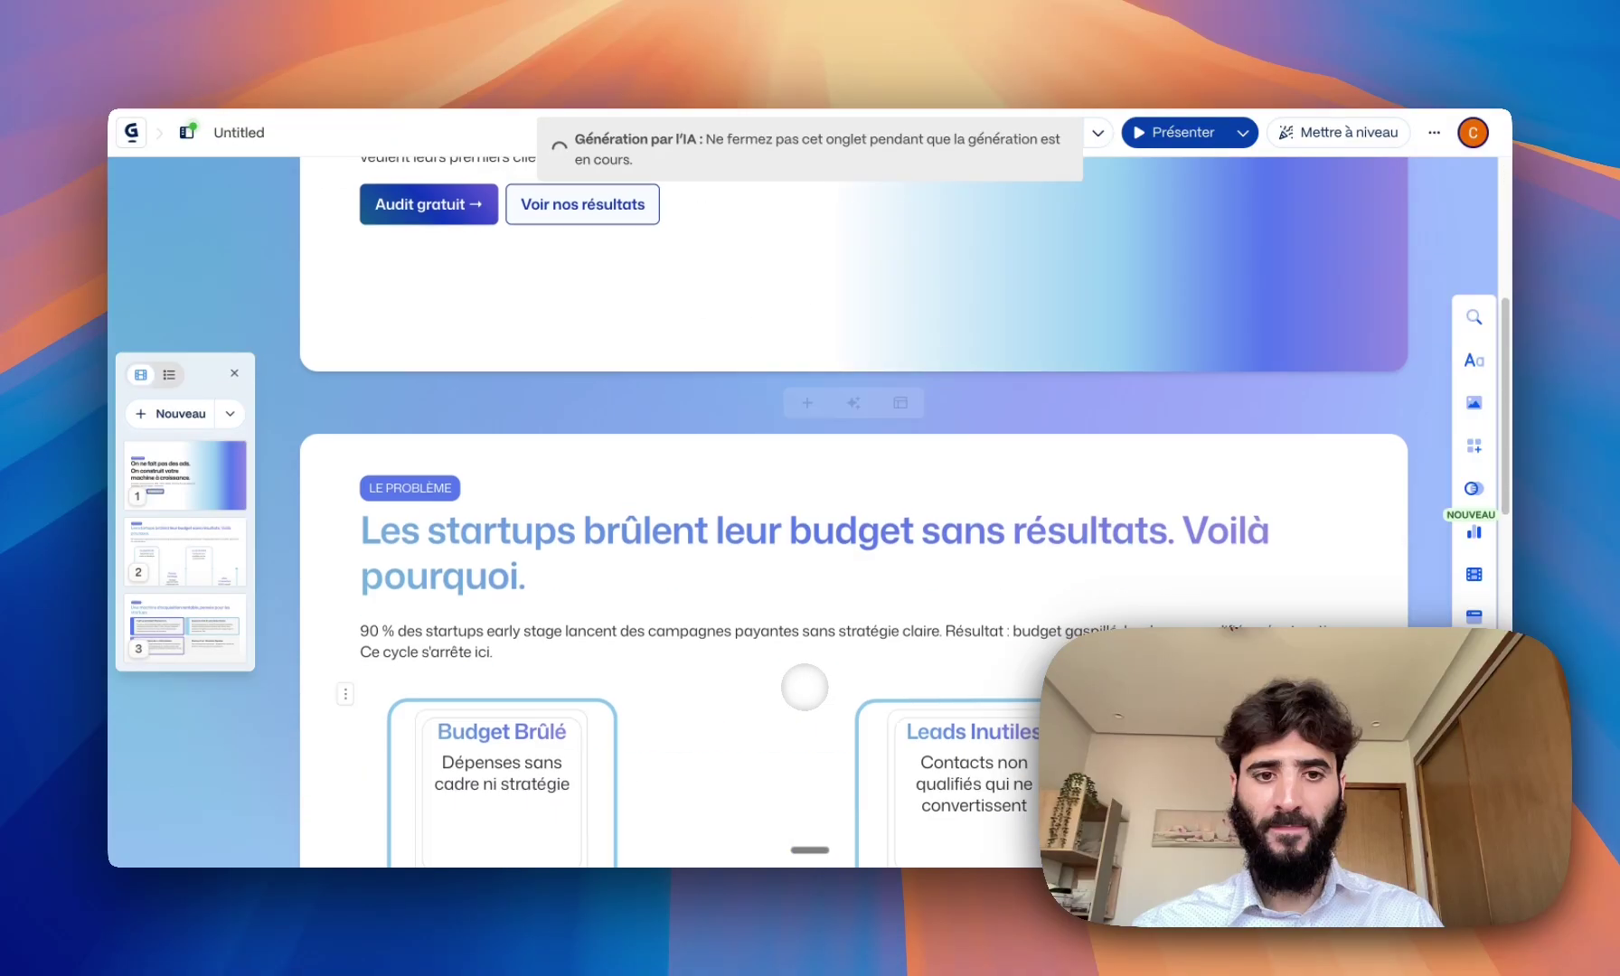
scroll(802, 687, "up", 10)
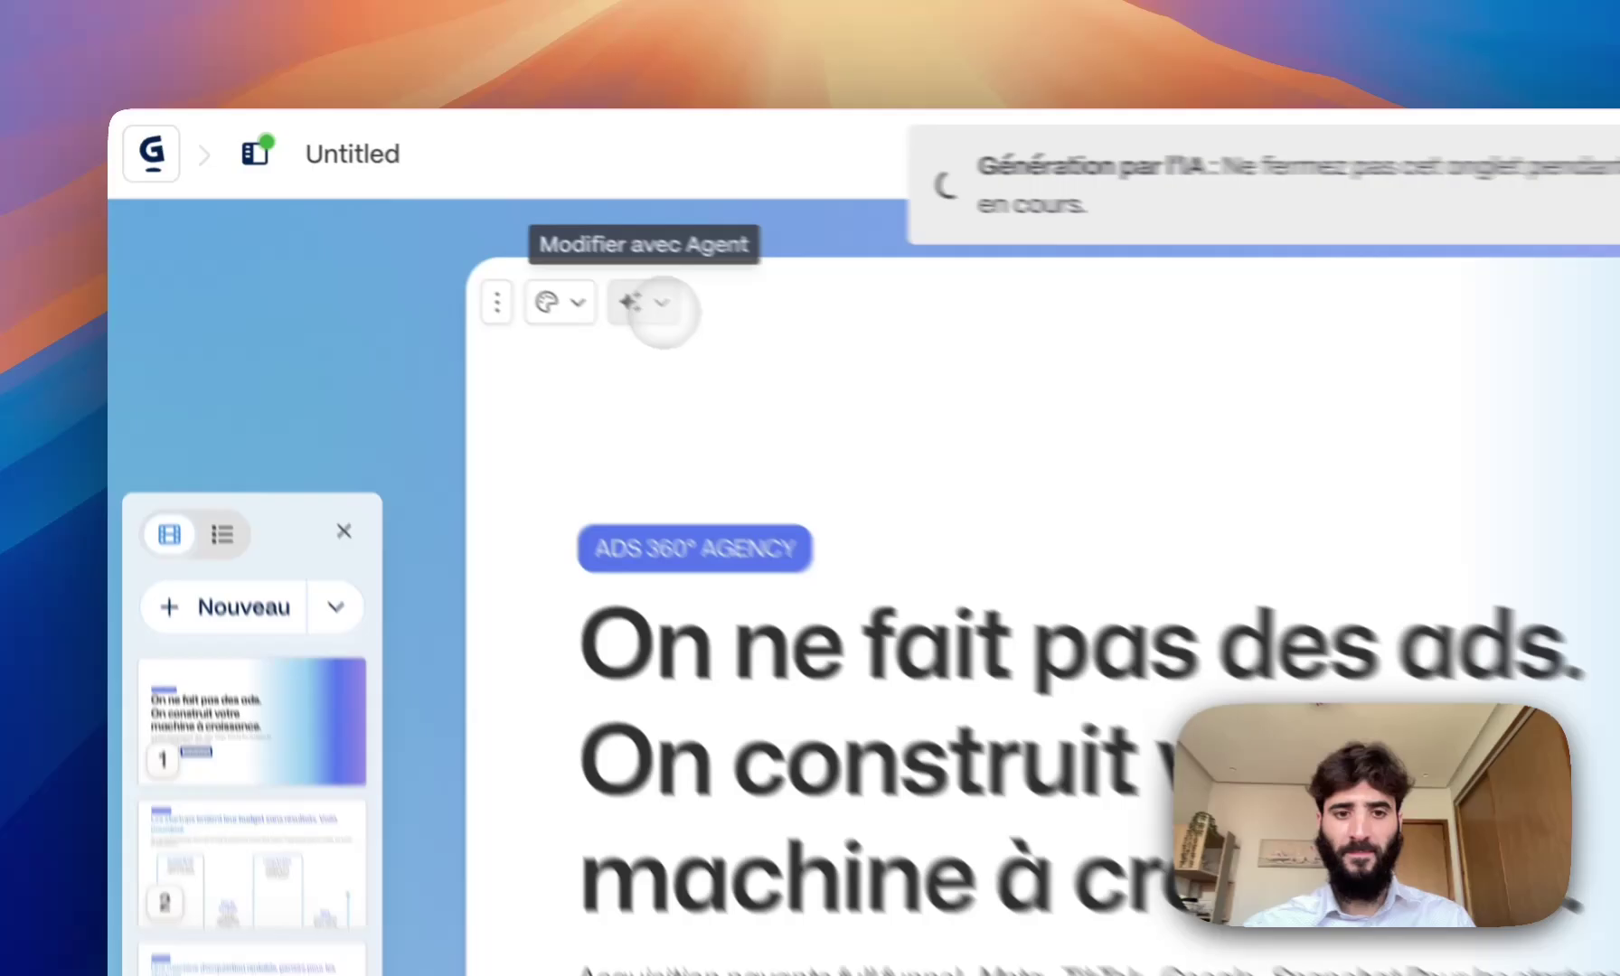
- View the first card's AI editing options, close them and step through the generated cards starting from the title card
left_click(395, 212)
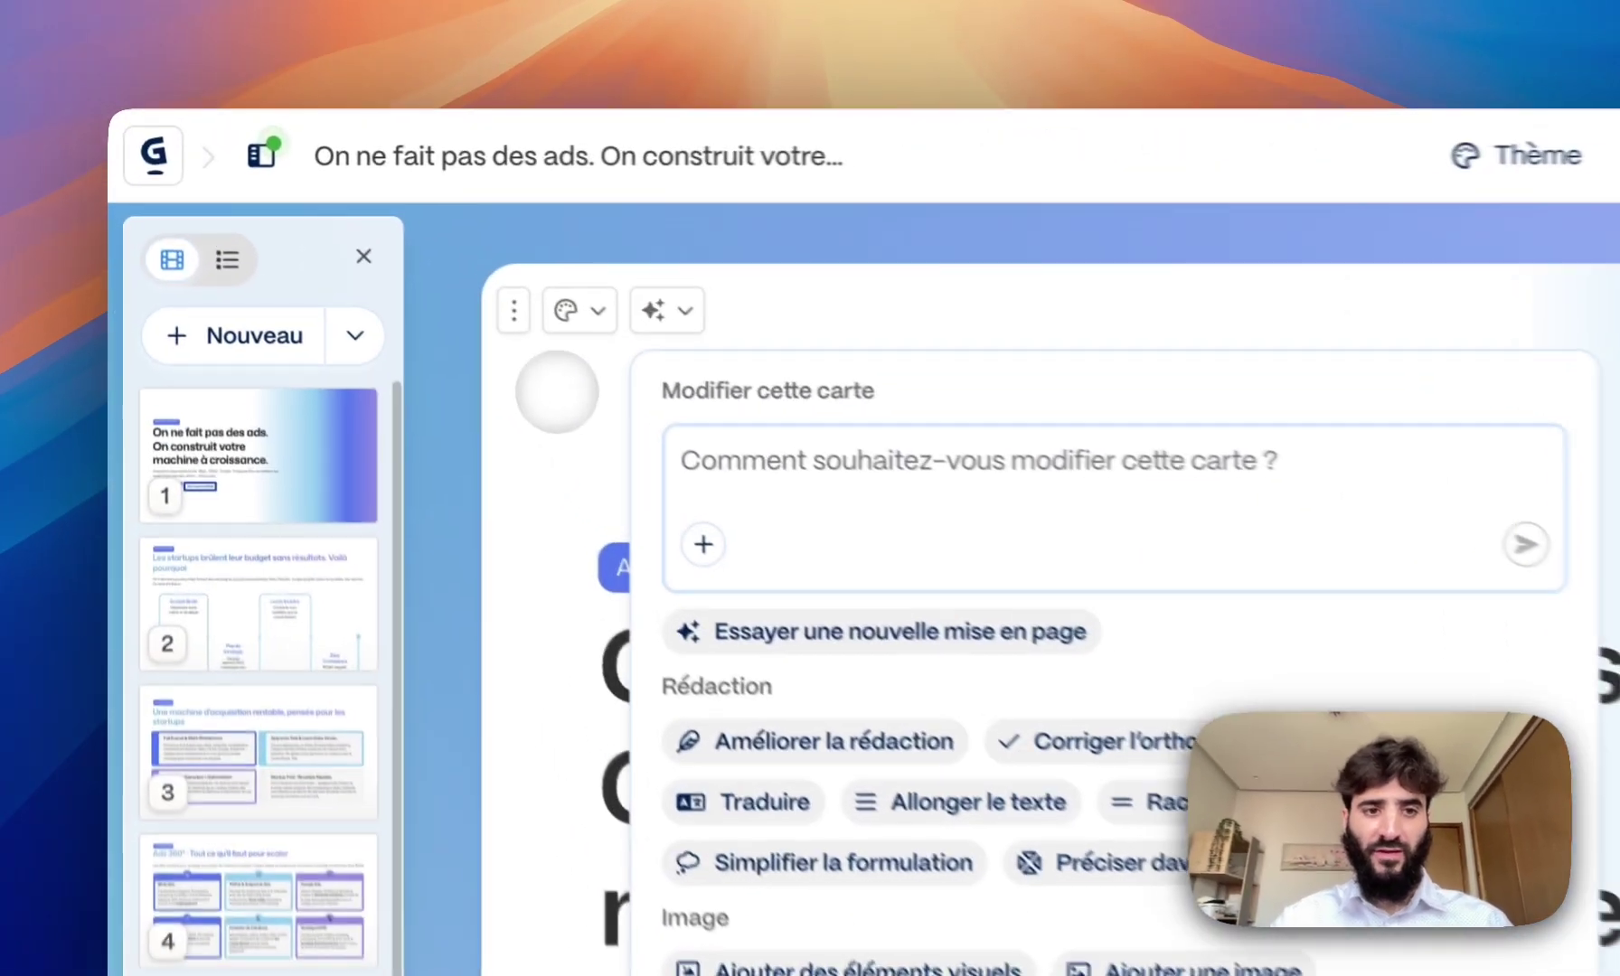
left_click(337, 258)
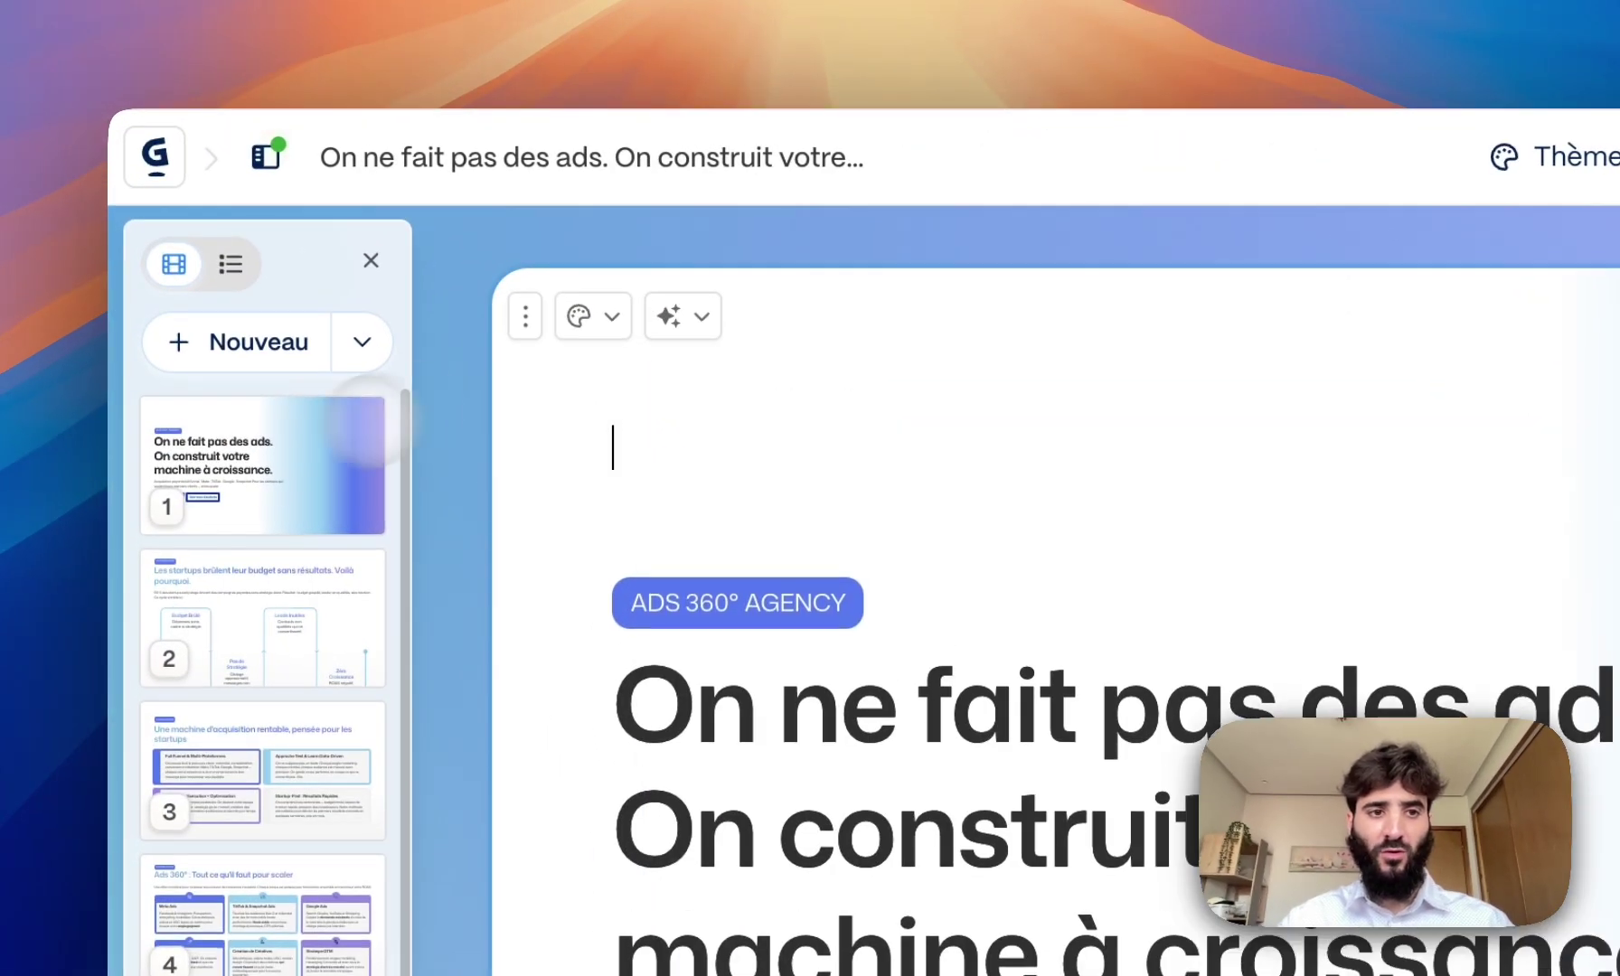
left_click(257, 492)
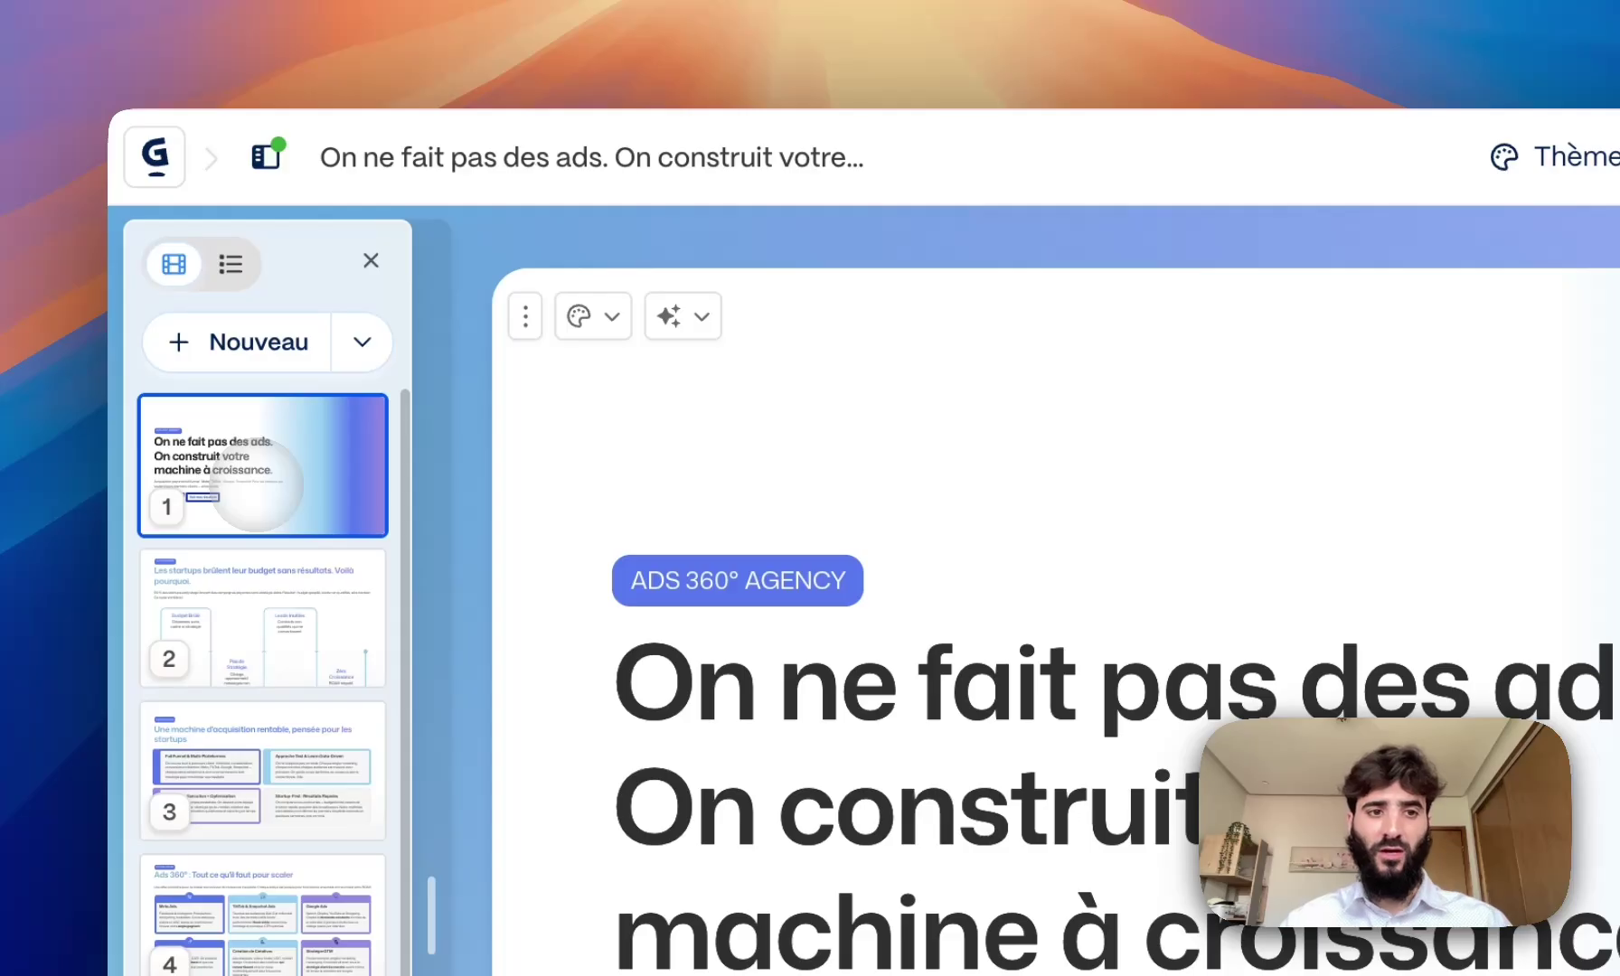
key("Down")
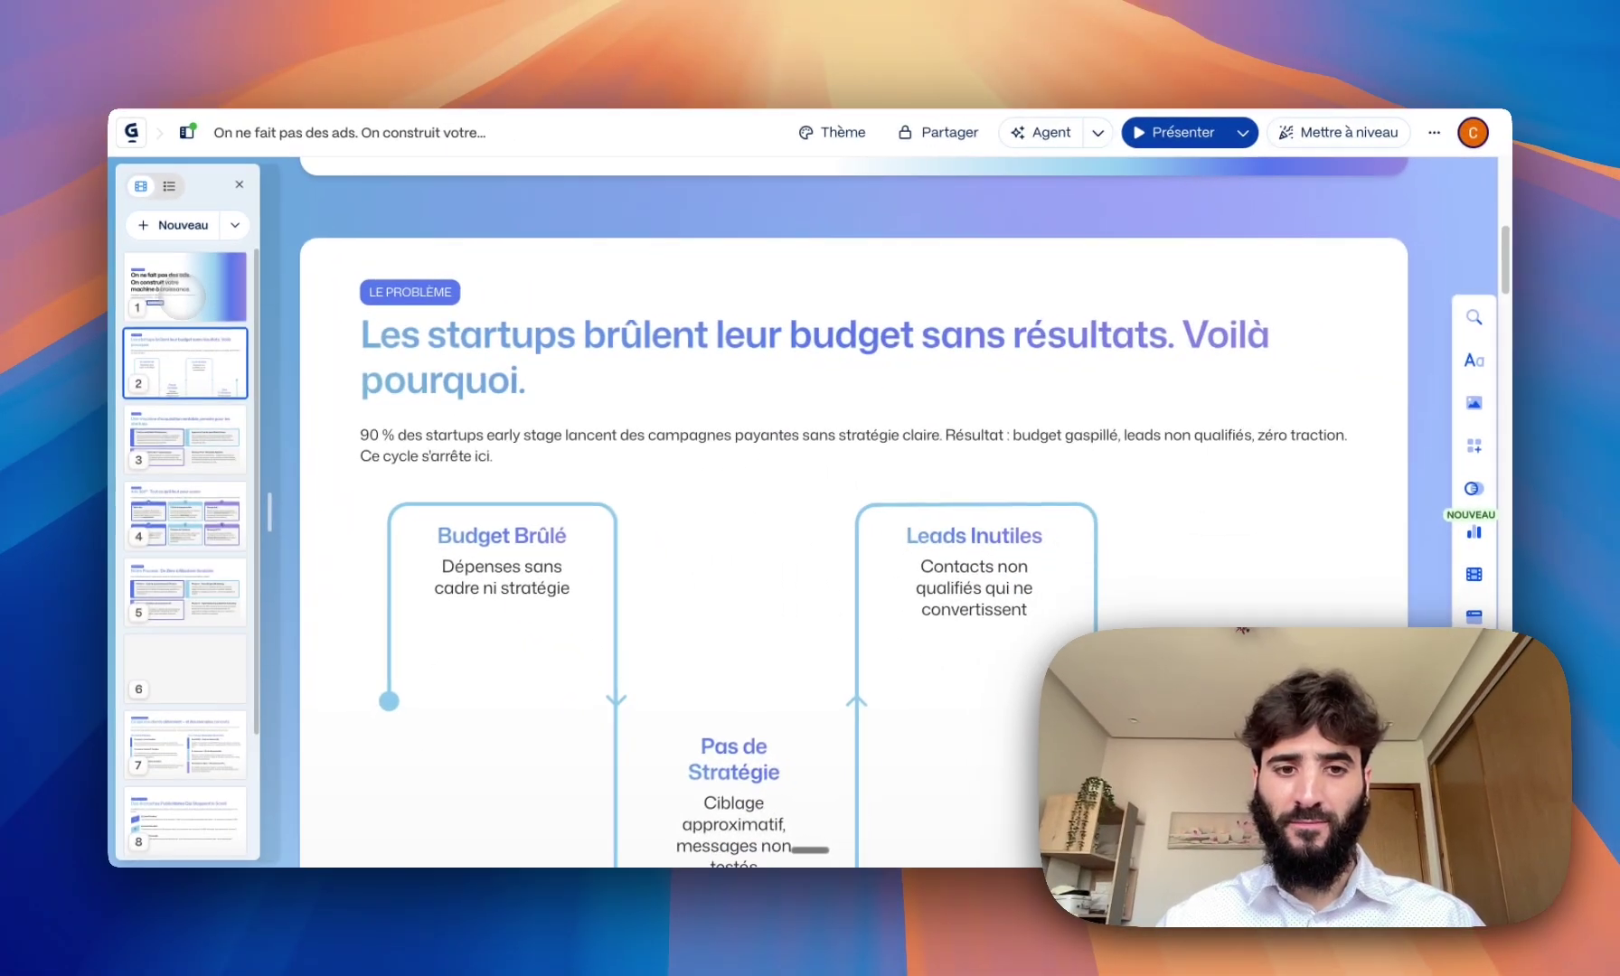
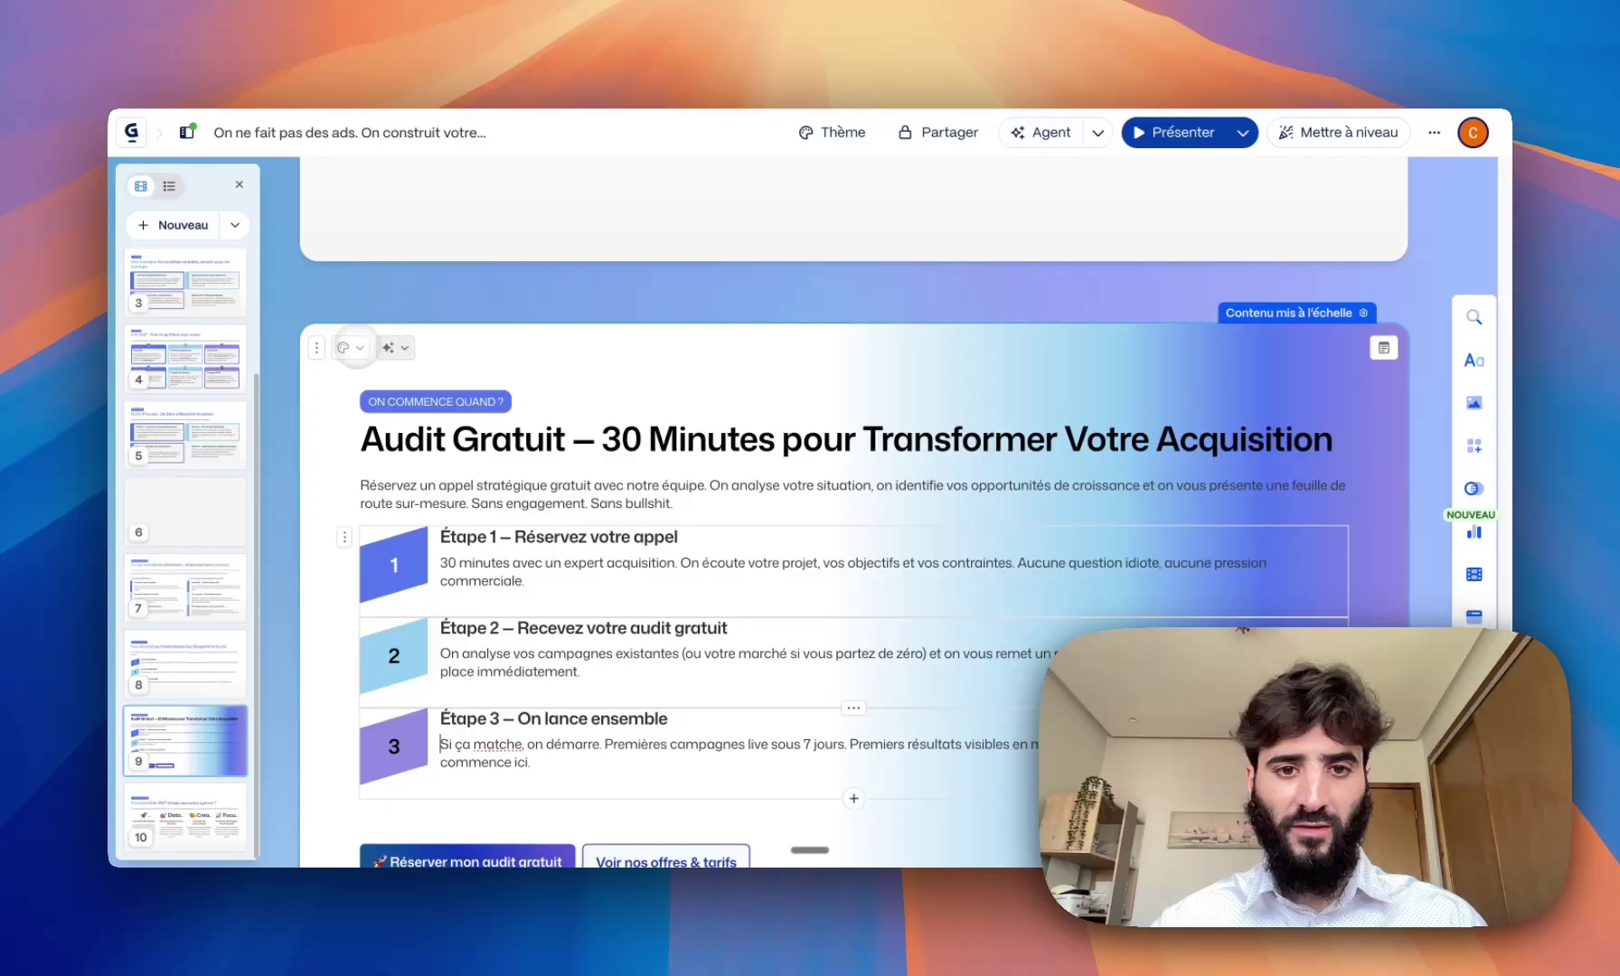
- Return to the first card and have the agent simplify its wording
scroll(208, 303, "up", 5)
left_click(199, 288)
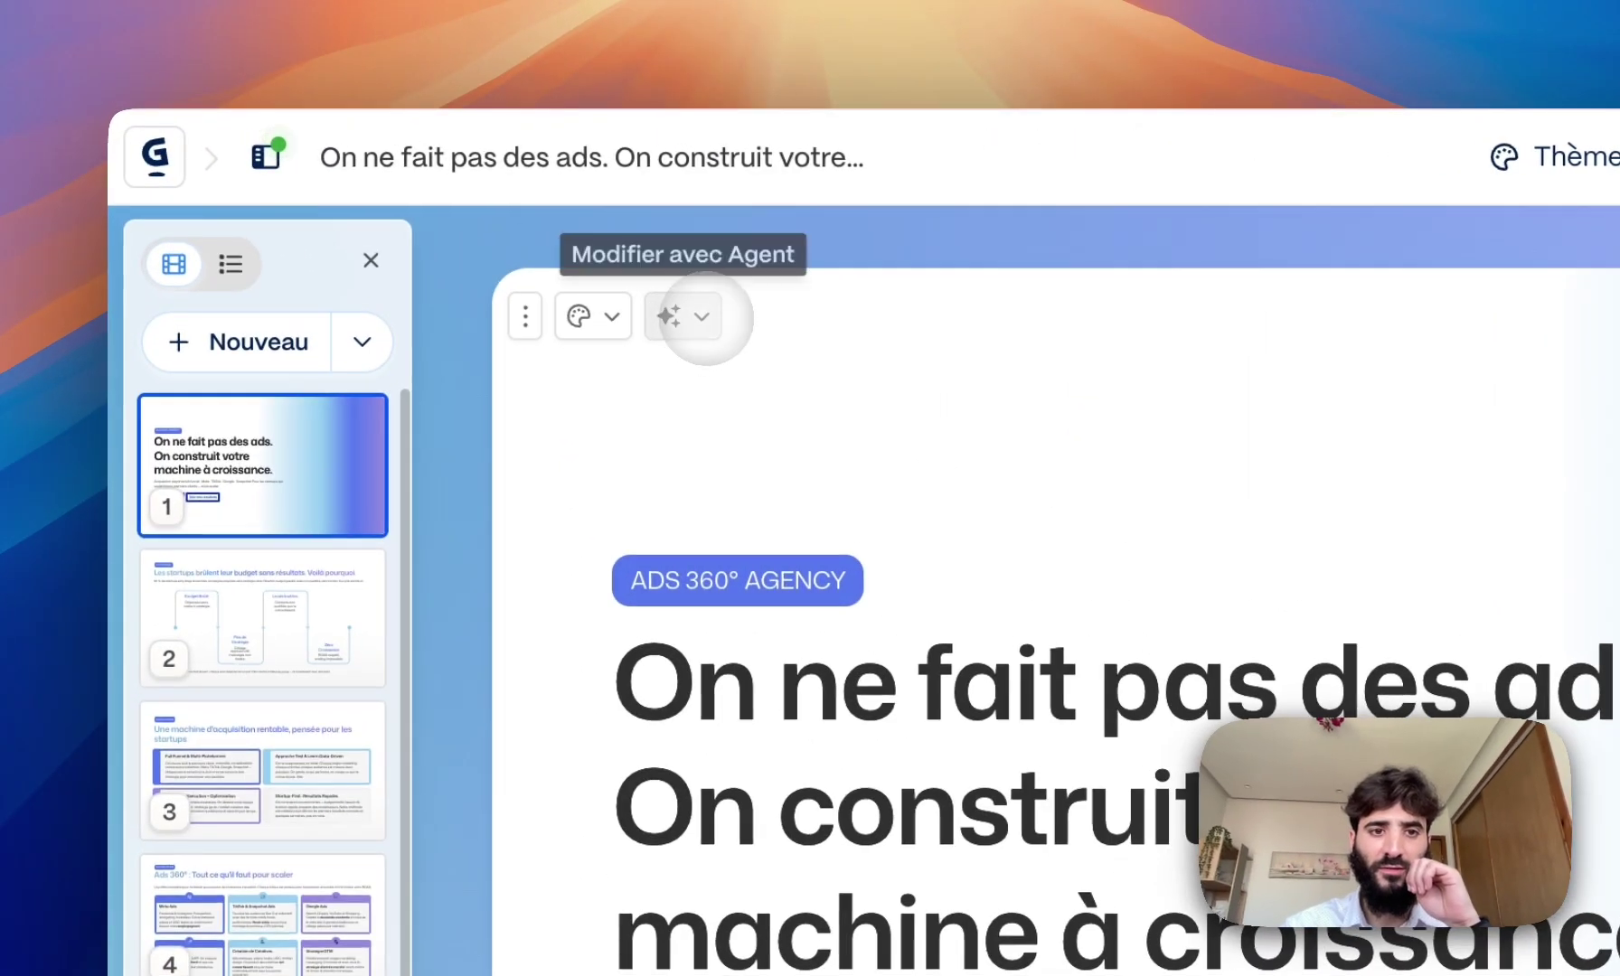
left_click(707, 316)
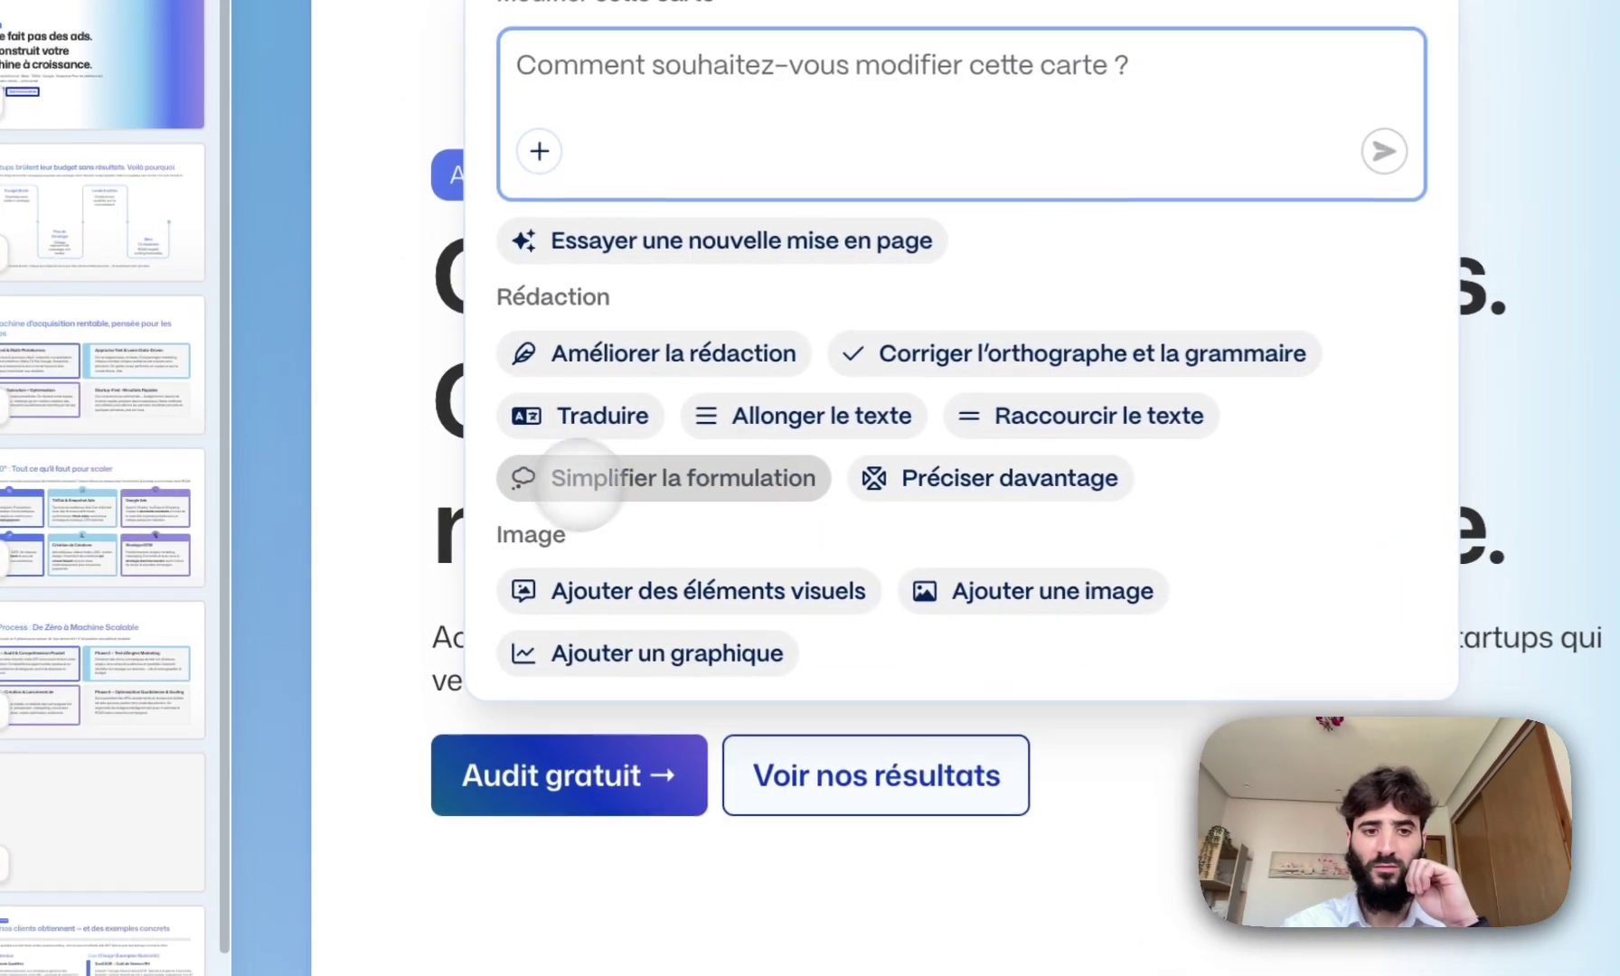
key("Escape")
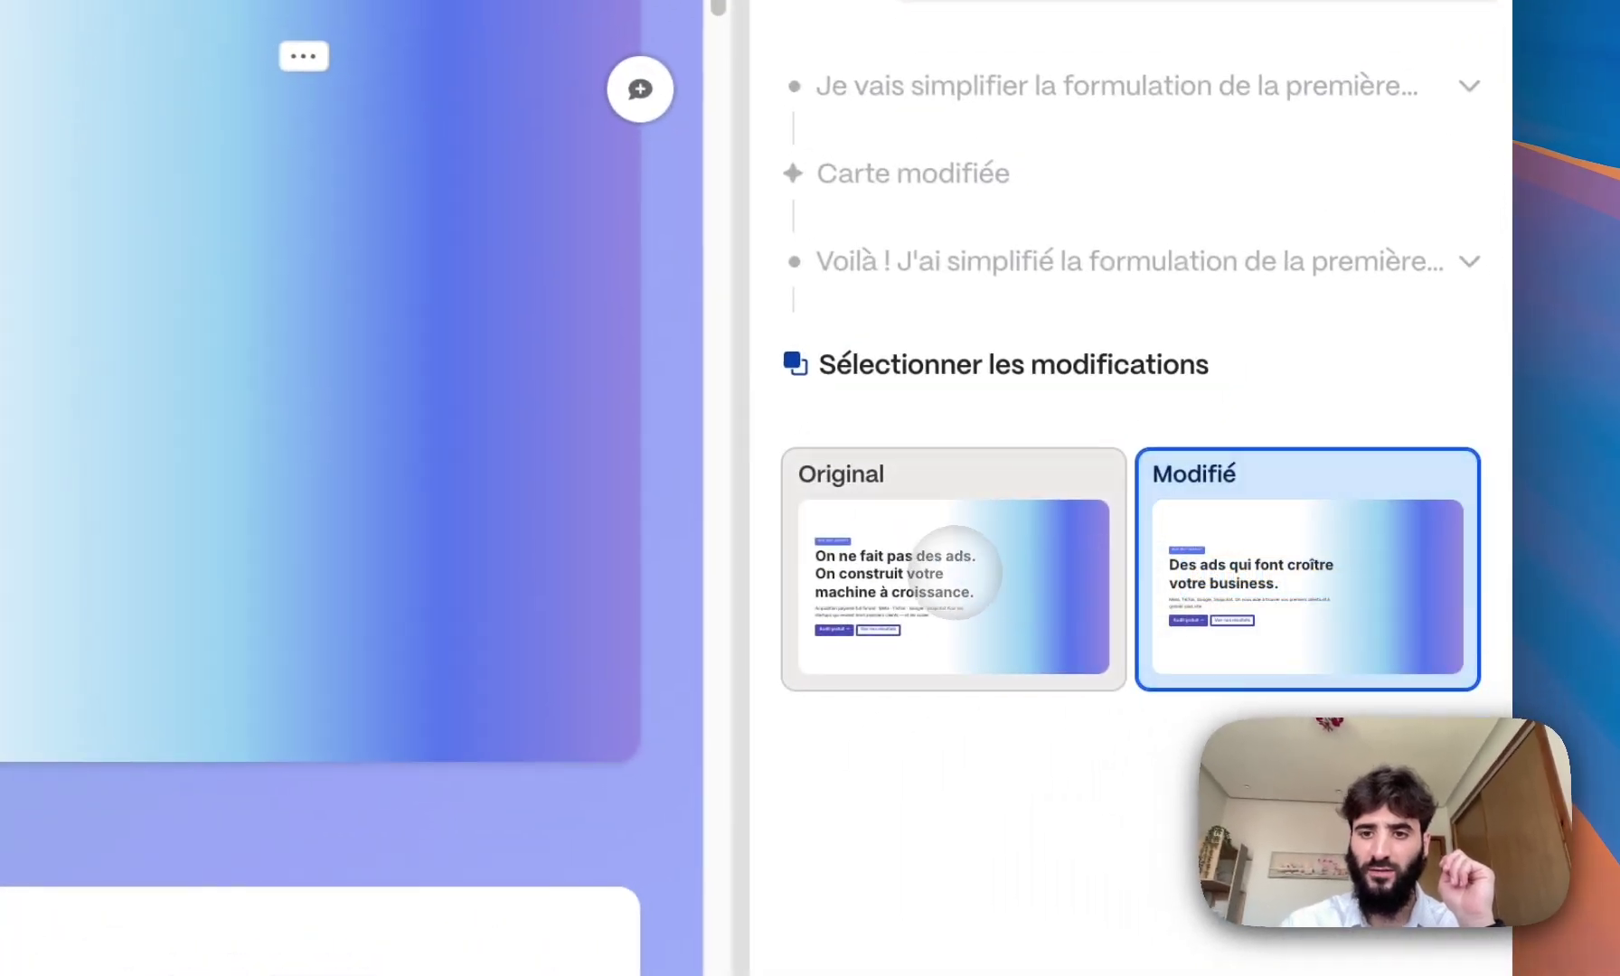
- Compare the original and modified versions of the first card by switching between them
left_click(964, 571)
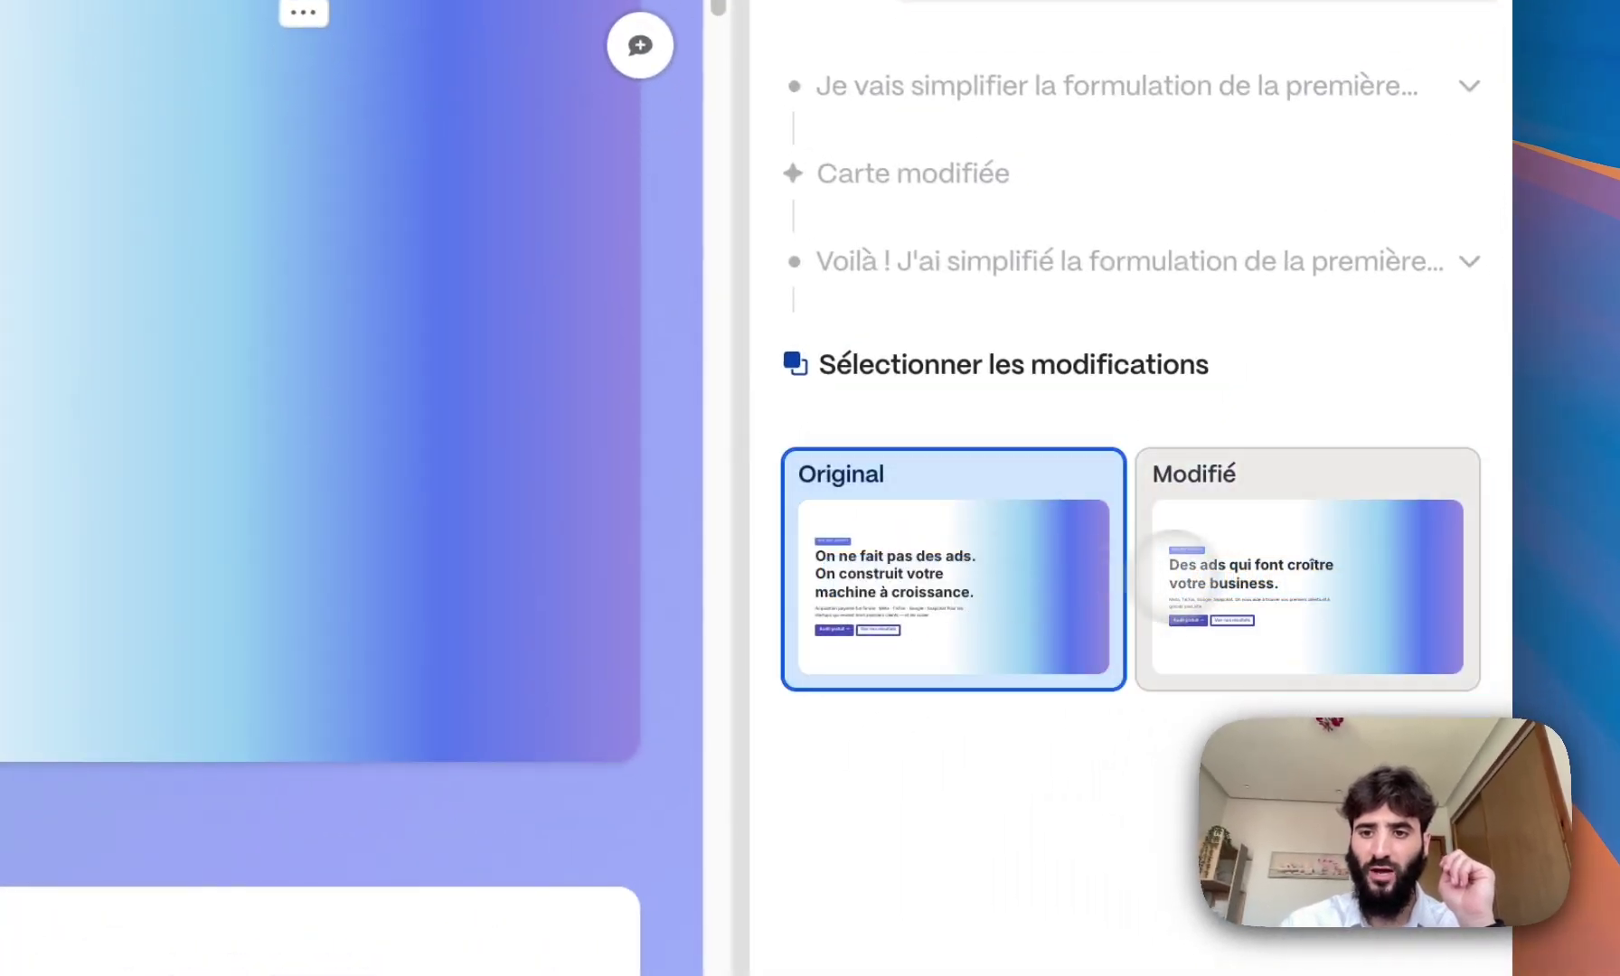
left_click(1256, 579)
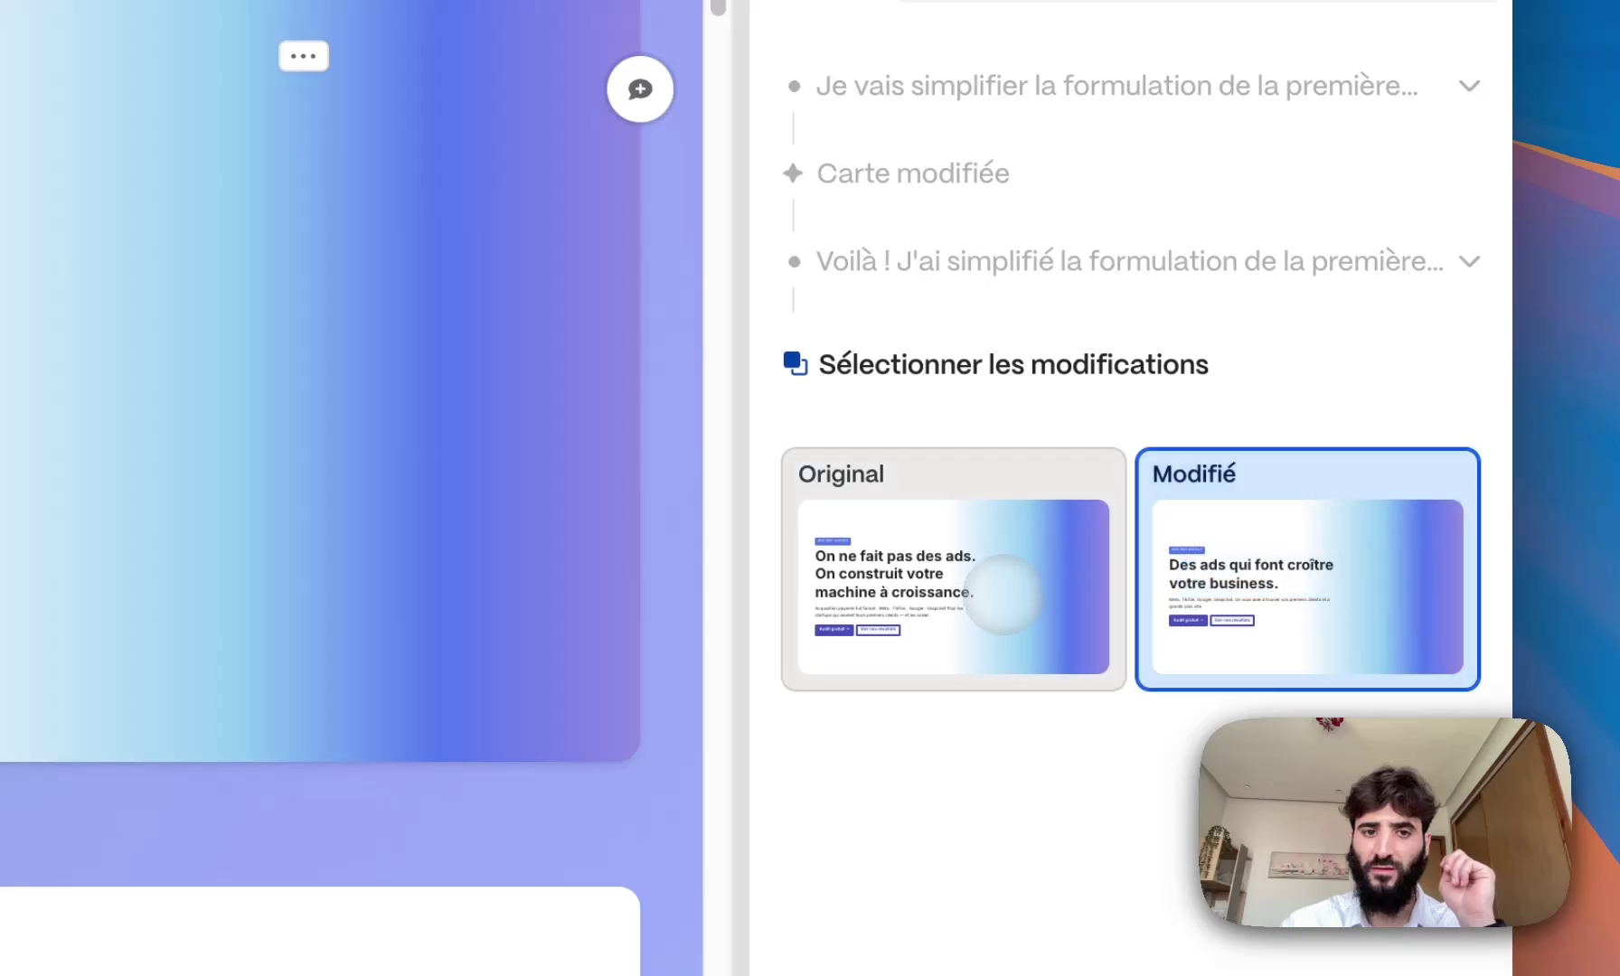
left_click(1005, 589)
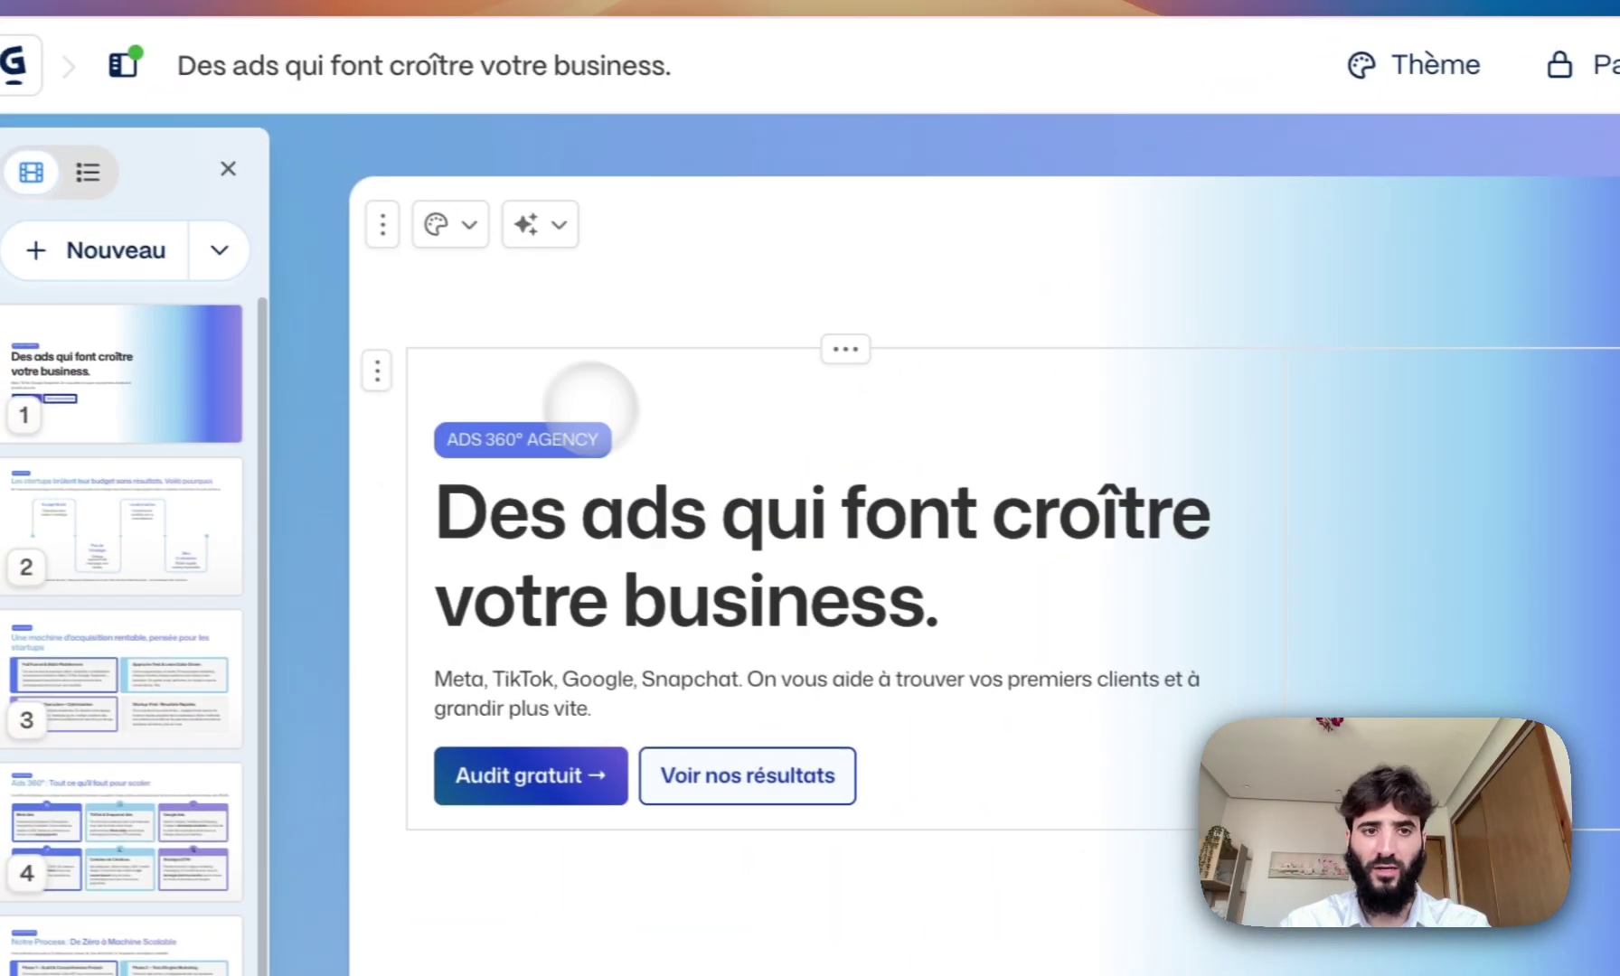
- Check the first card's style options and have the agent add visual elements to the card
left_click(478, 233)
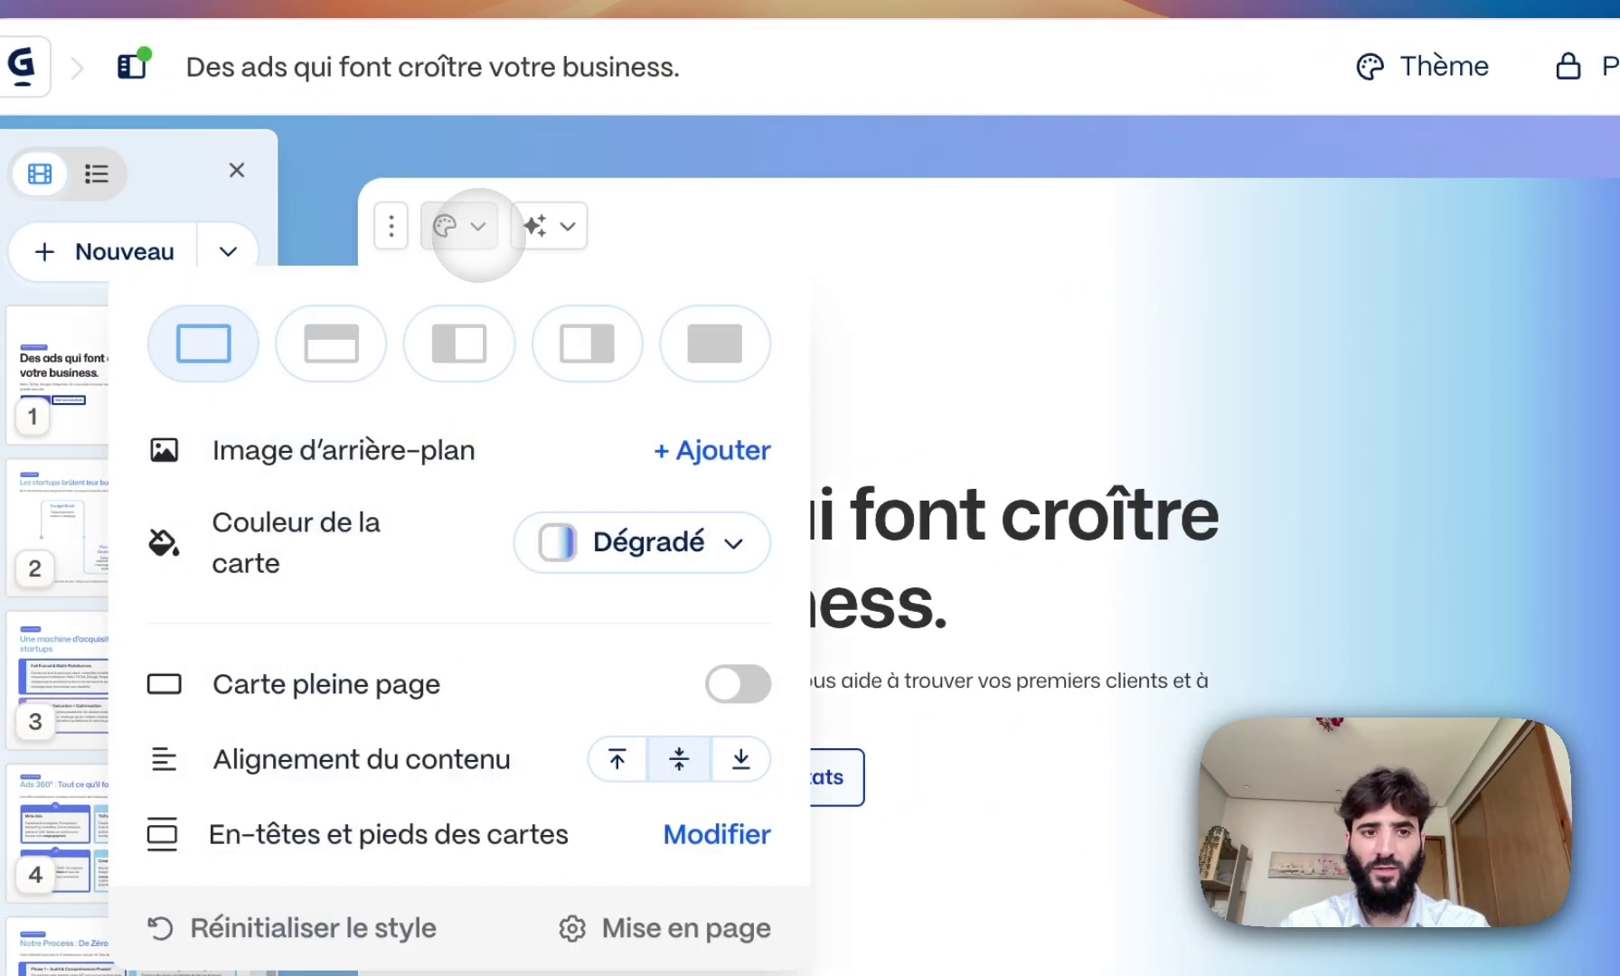
left_click(542, 226)
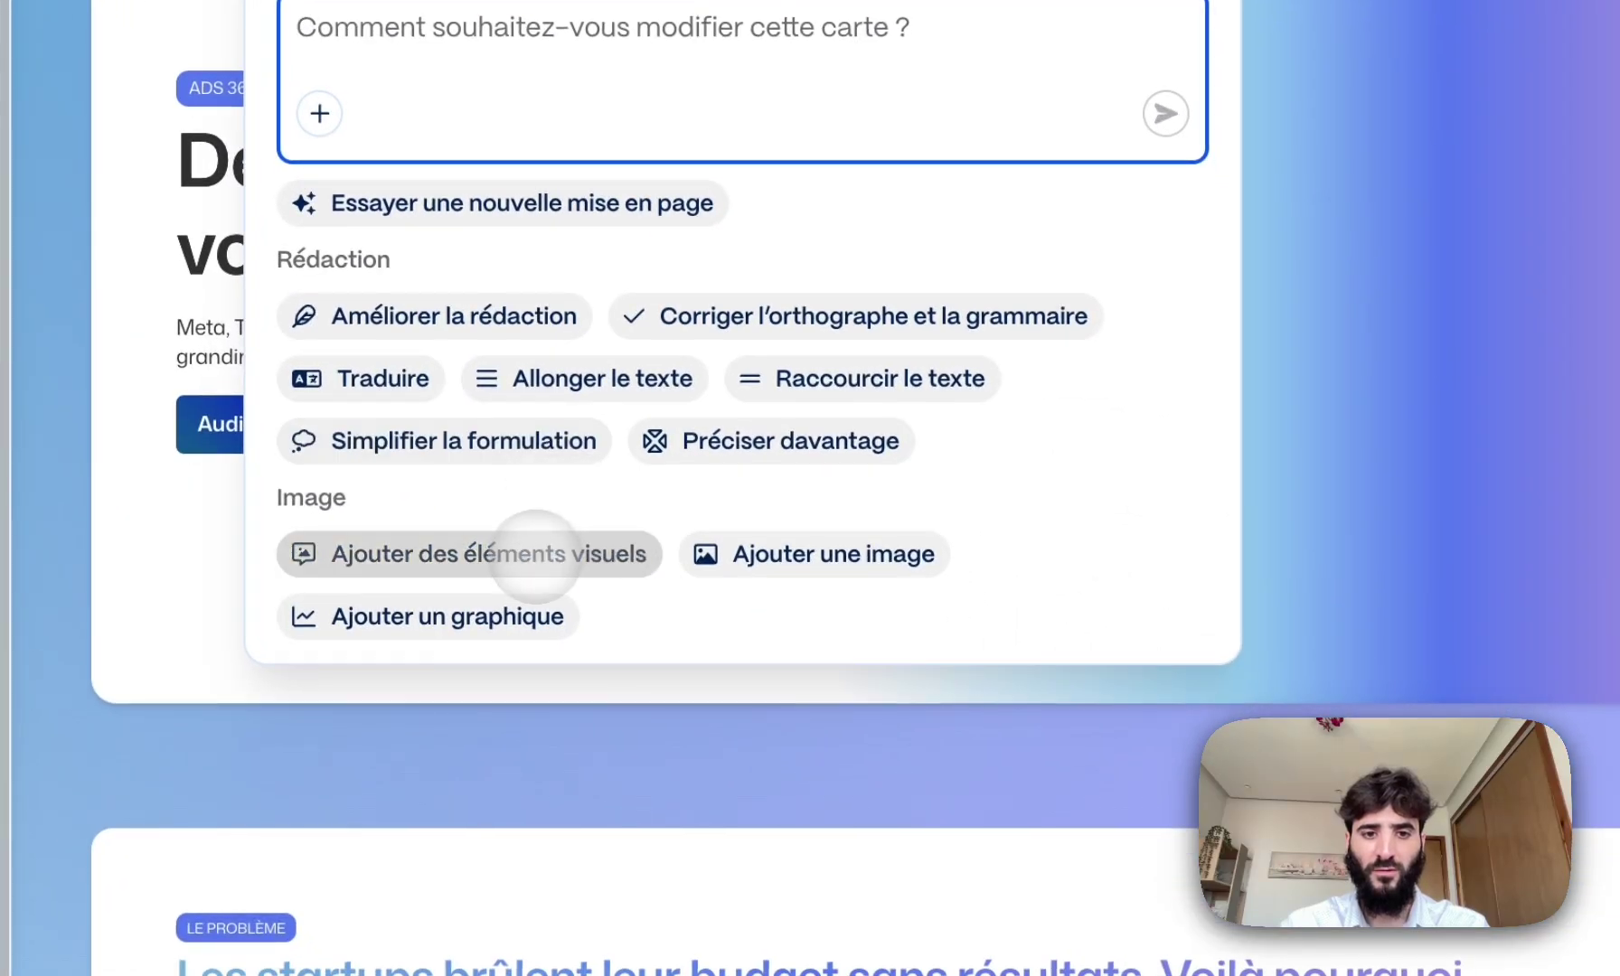
left_click(508, 559)
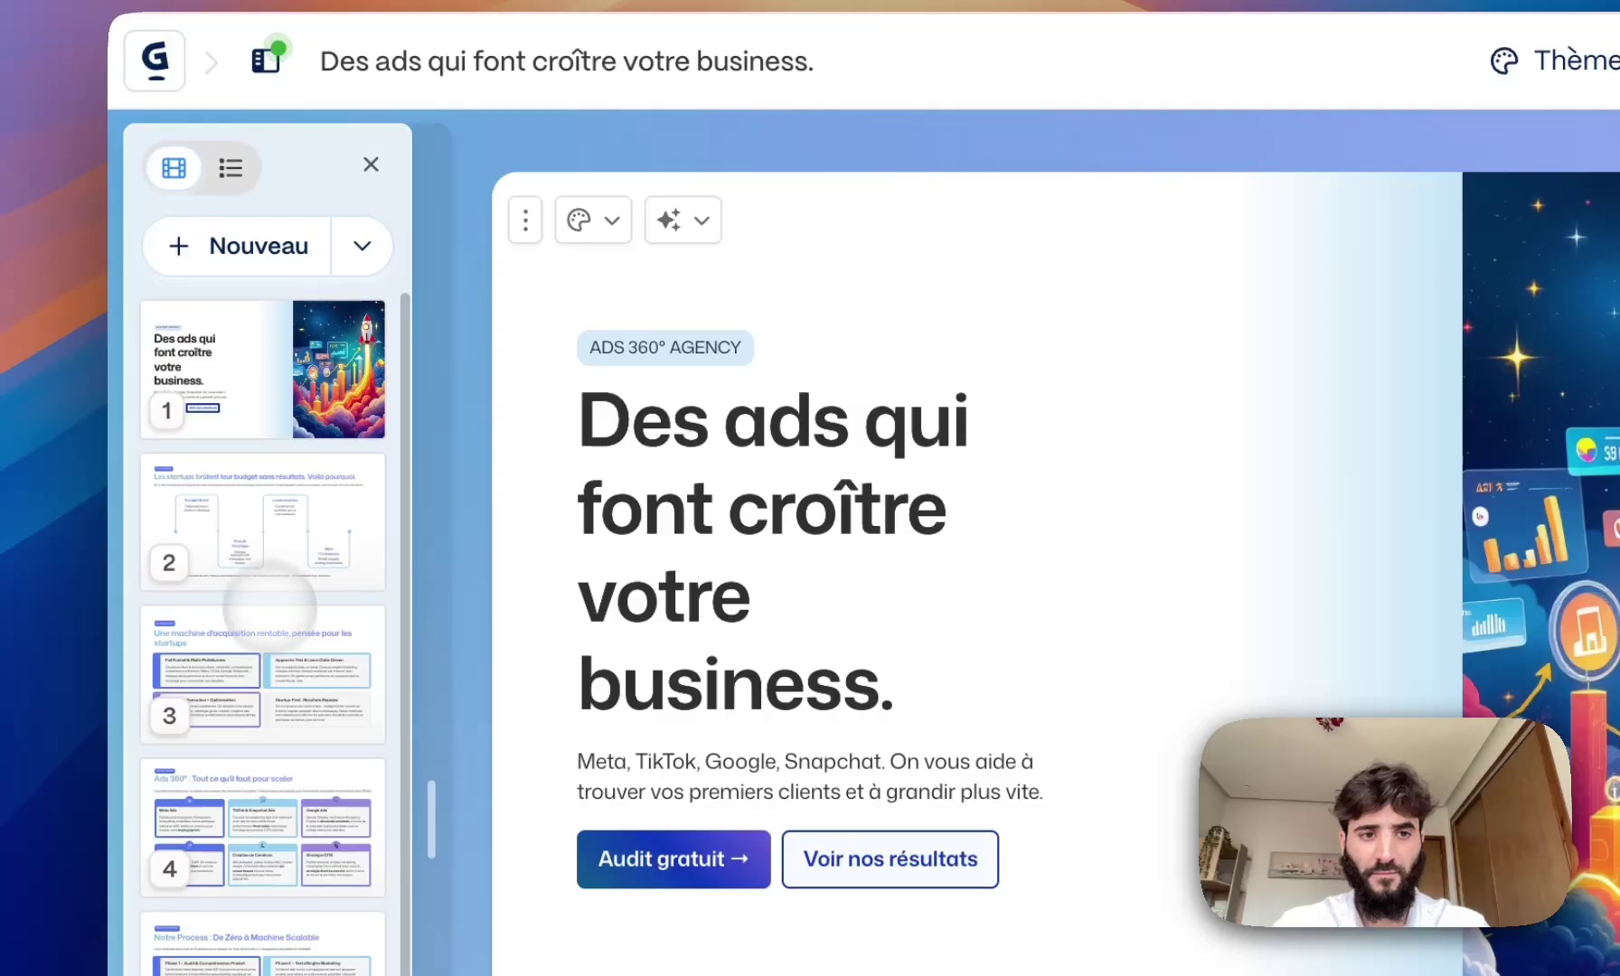
- Go to the third card and add a heart-eyes emoji reaction to its heading
left_click(308, 669)
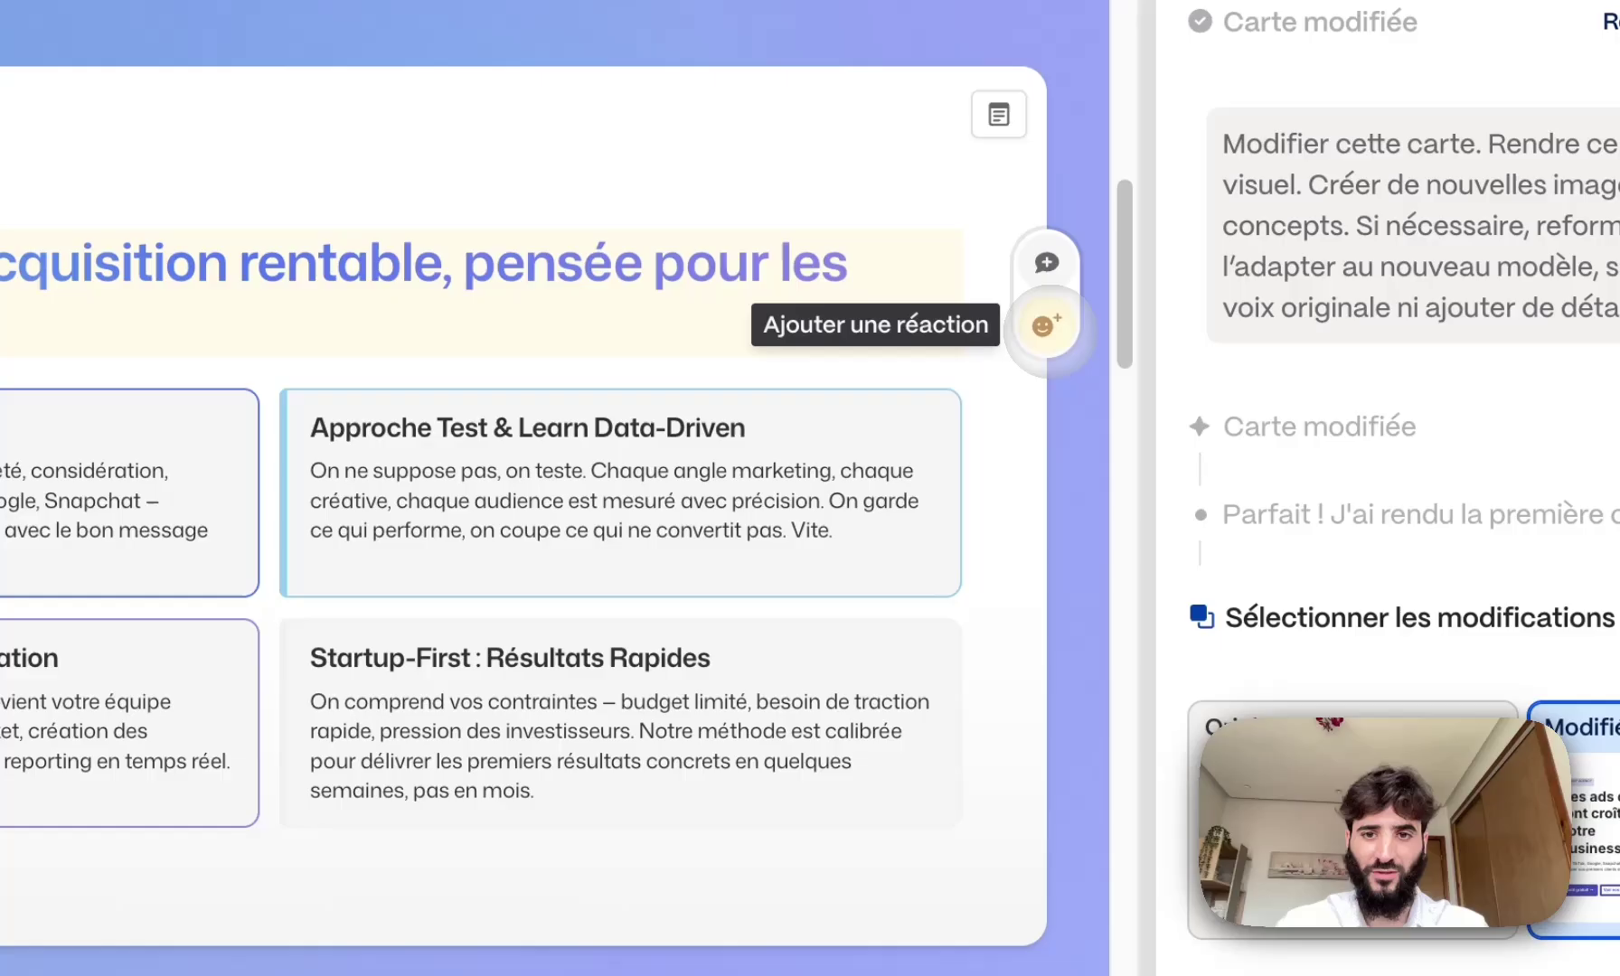
left_click(1074, 367)
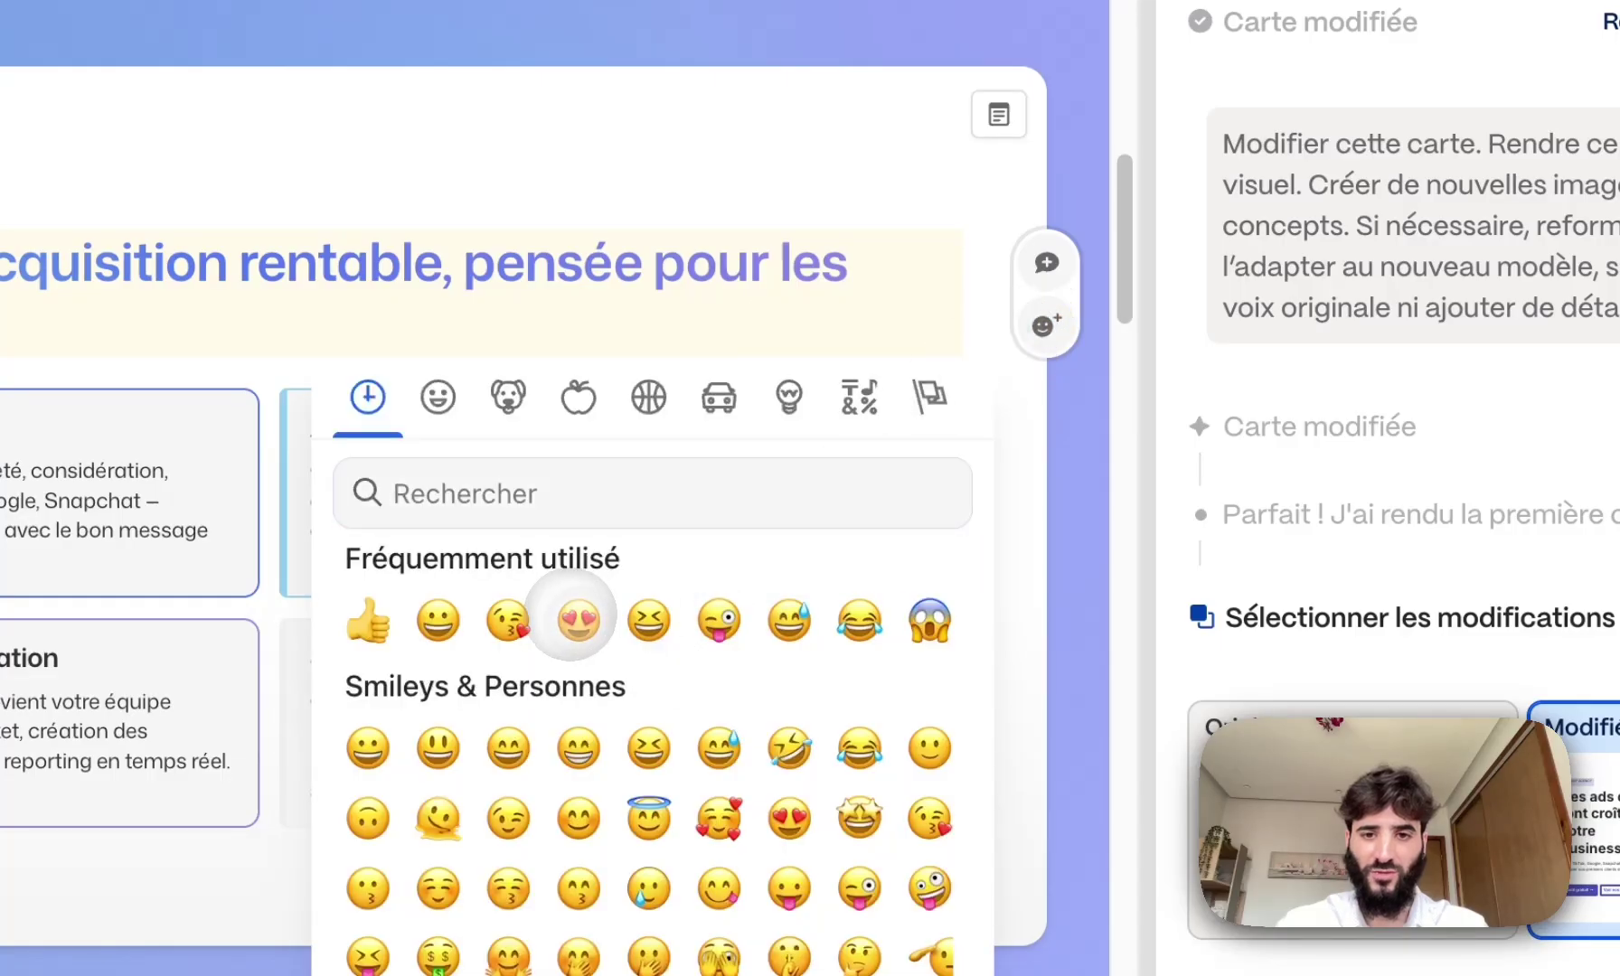
left_click(578, 620)
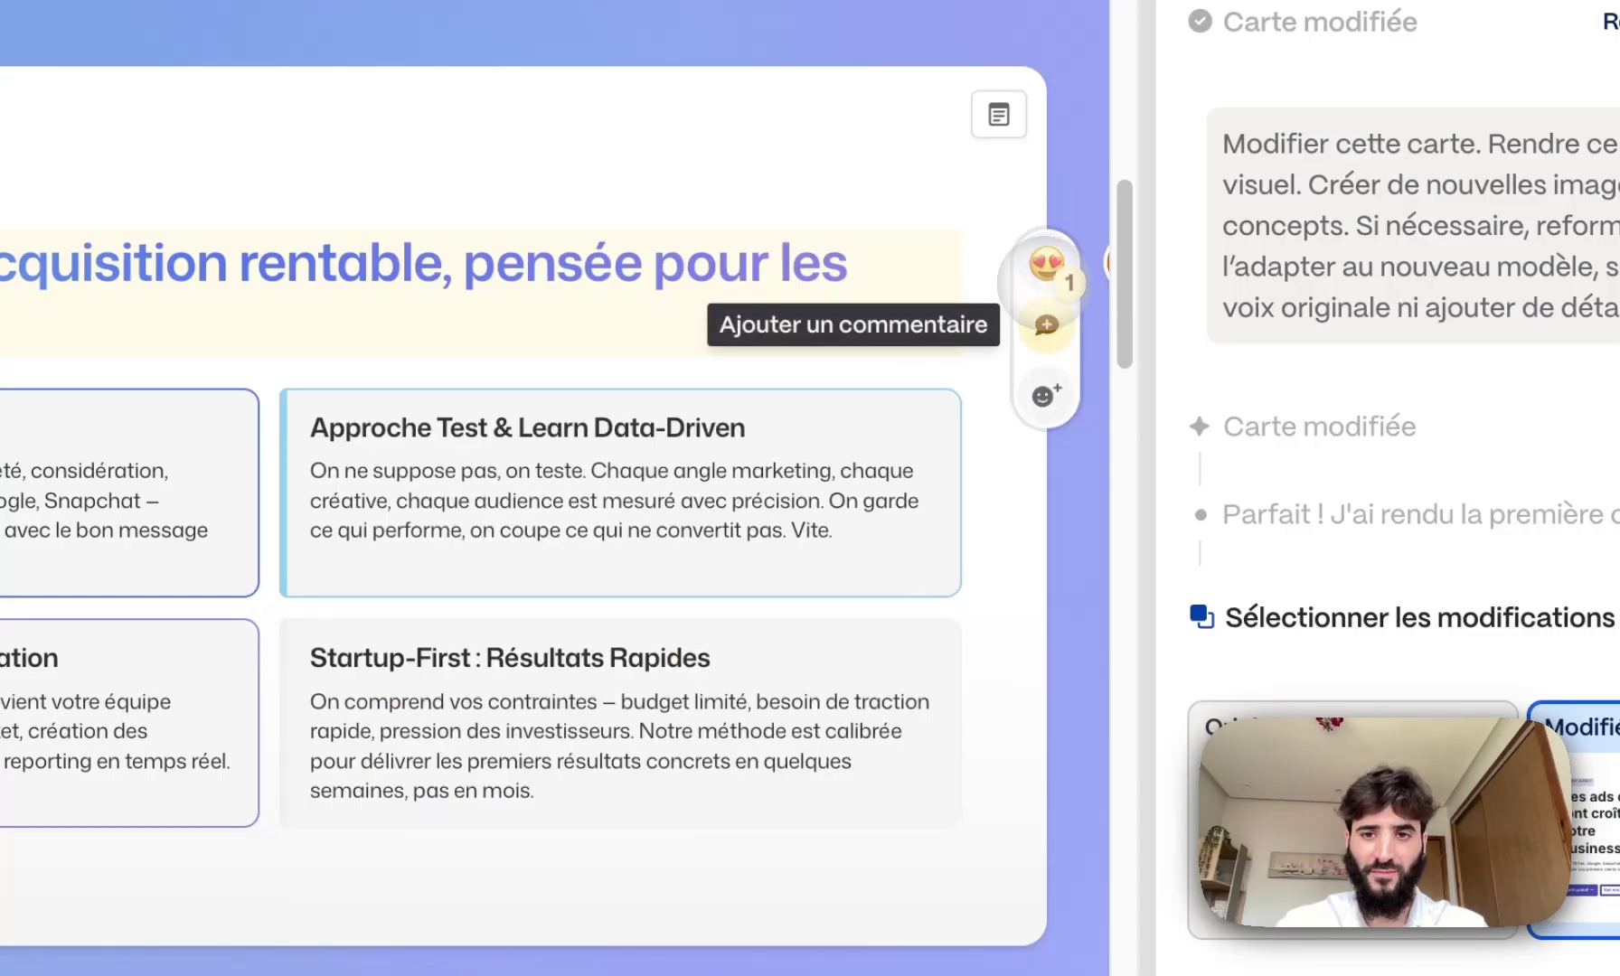
- Post the comment "merci de relire les 4 axes" on the third card's heading
left_click(1047, 326)
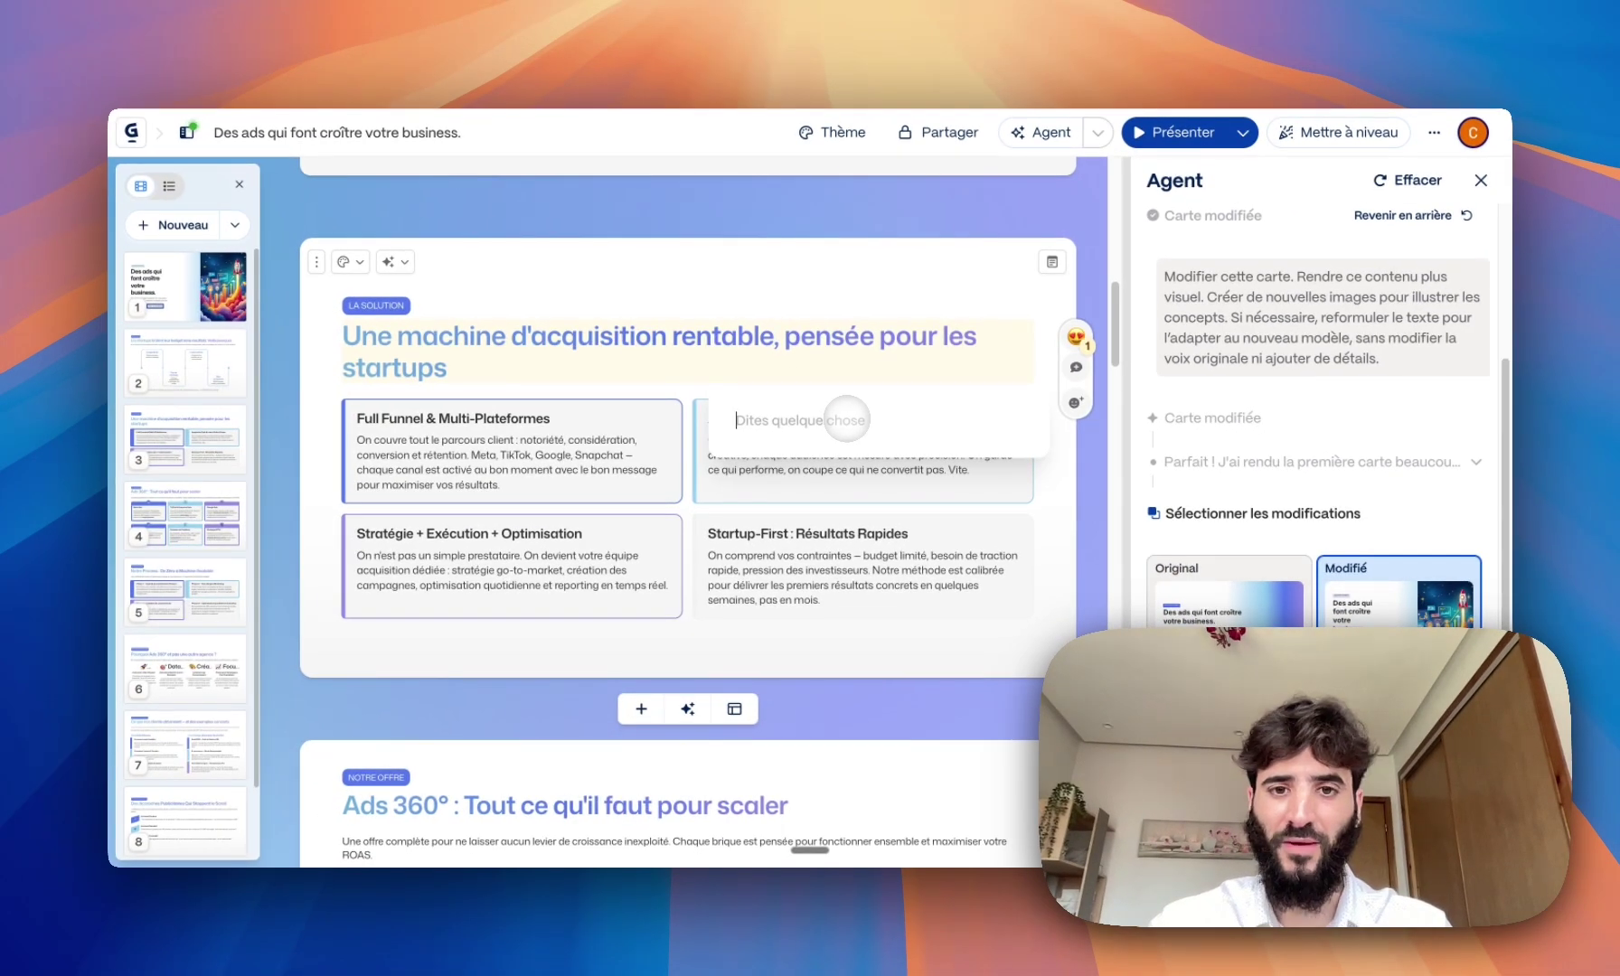
type("merci")
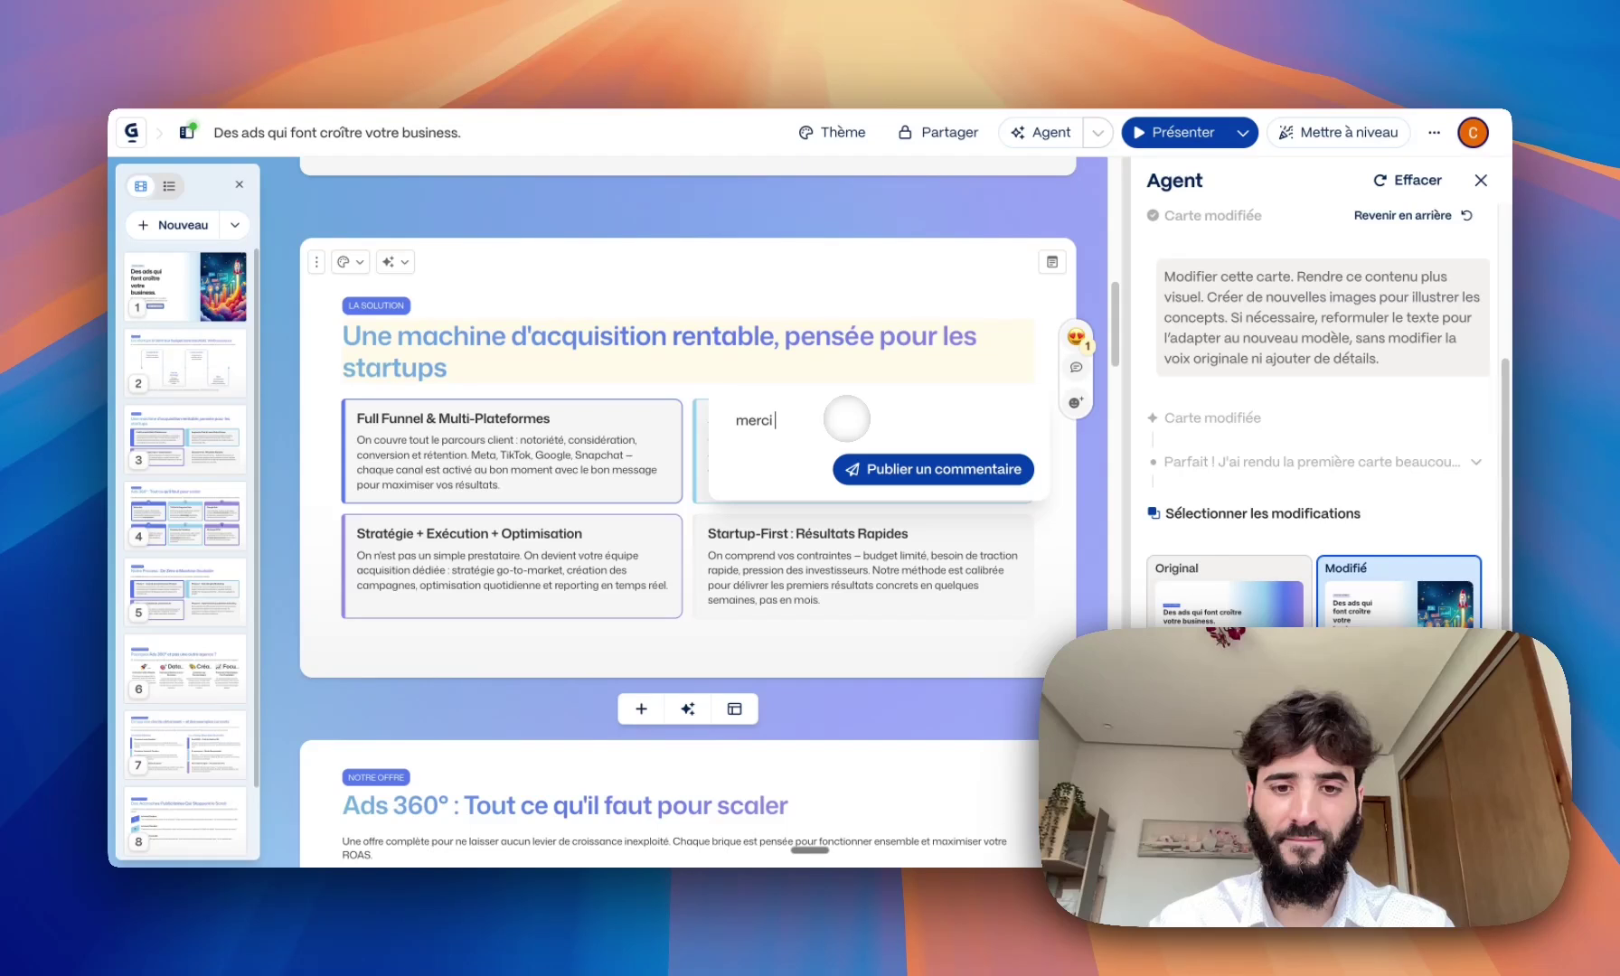
type(" de relire")
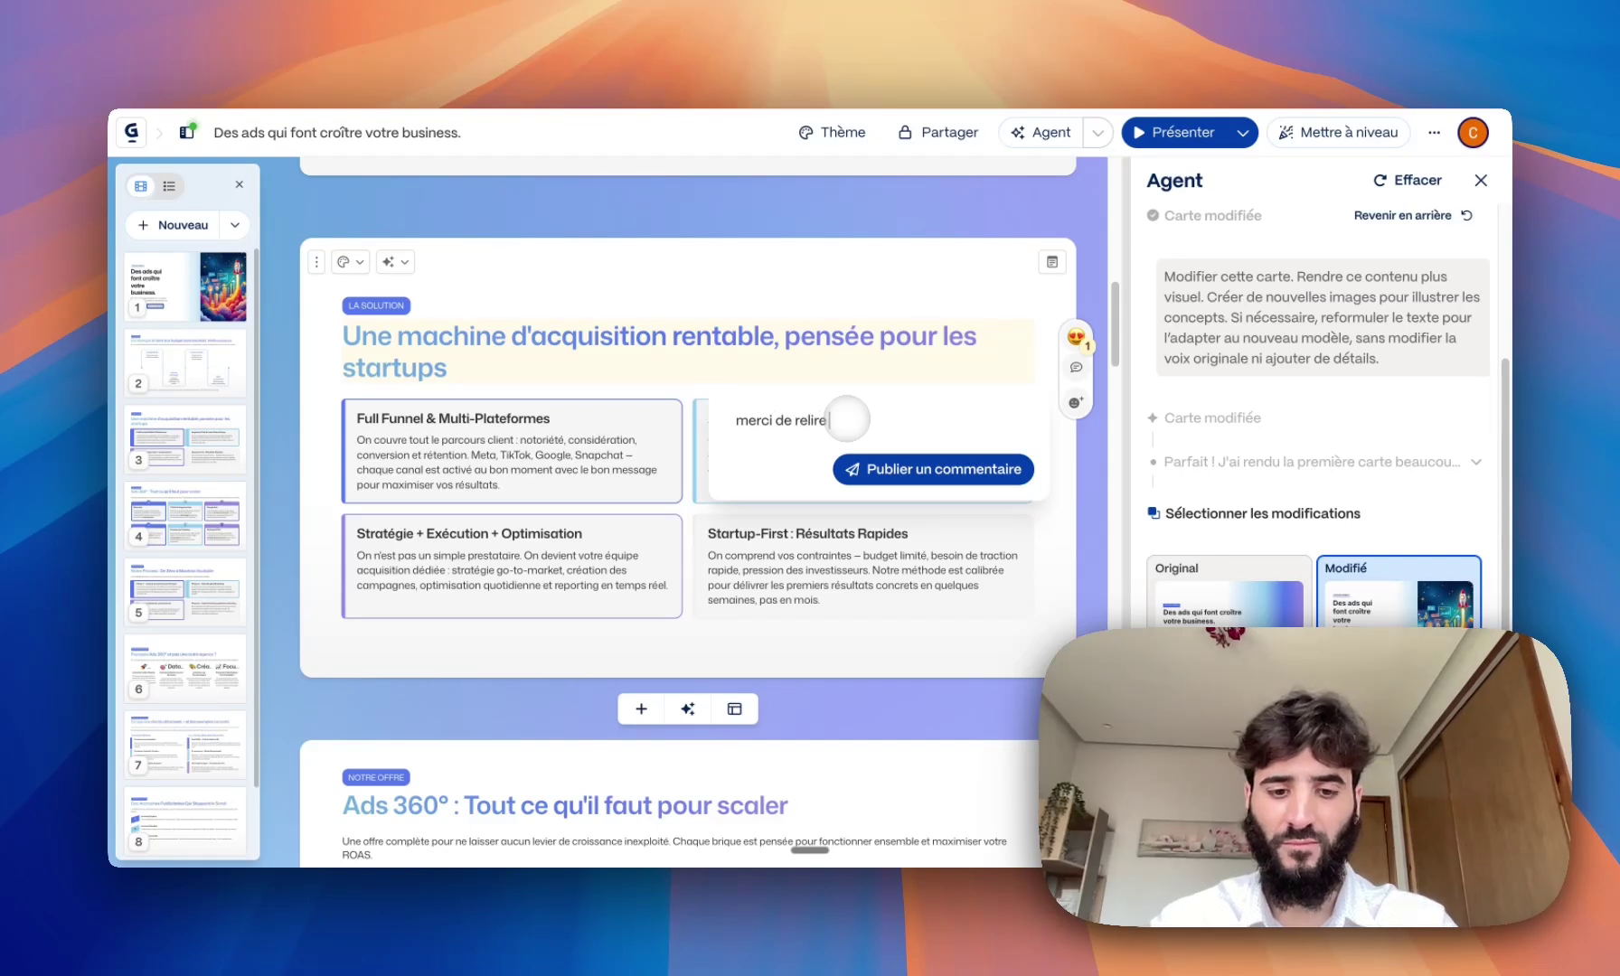
type(" les 4")
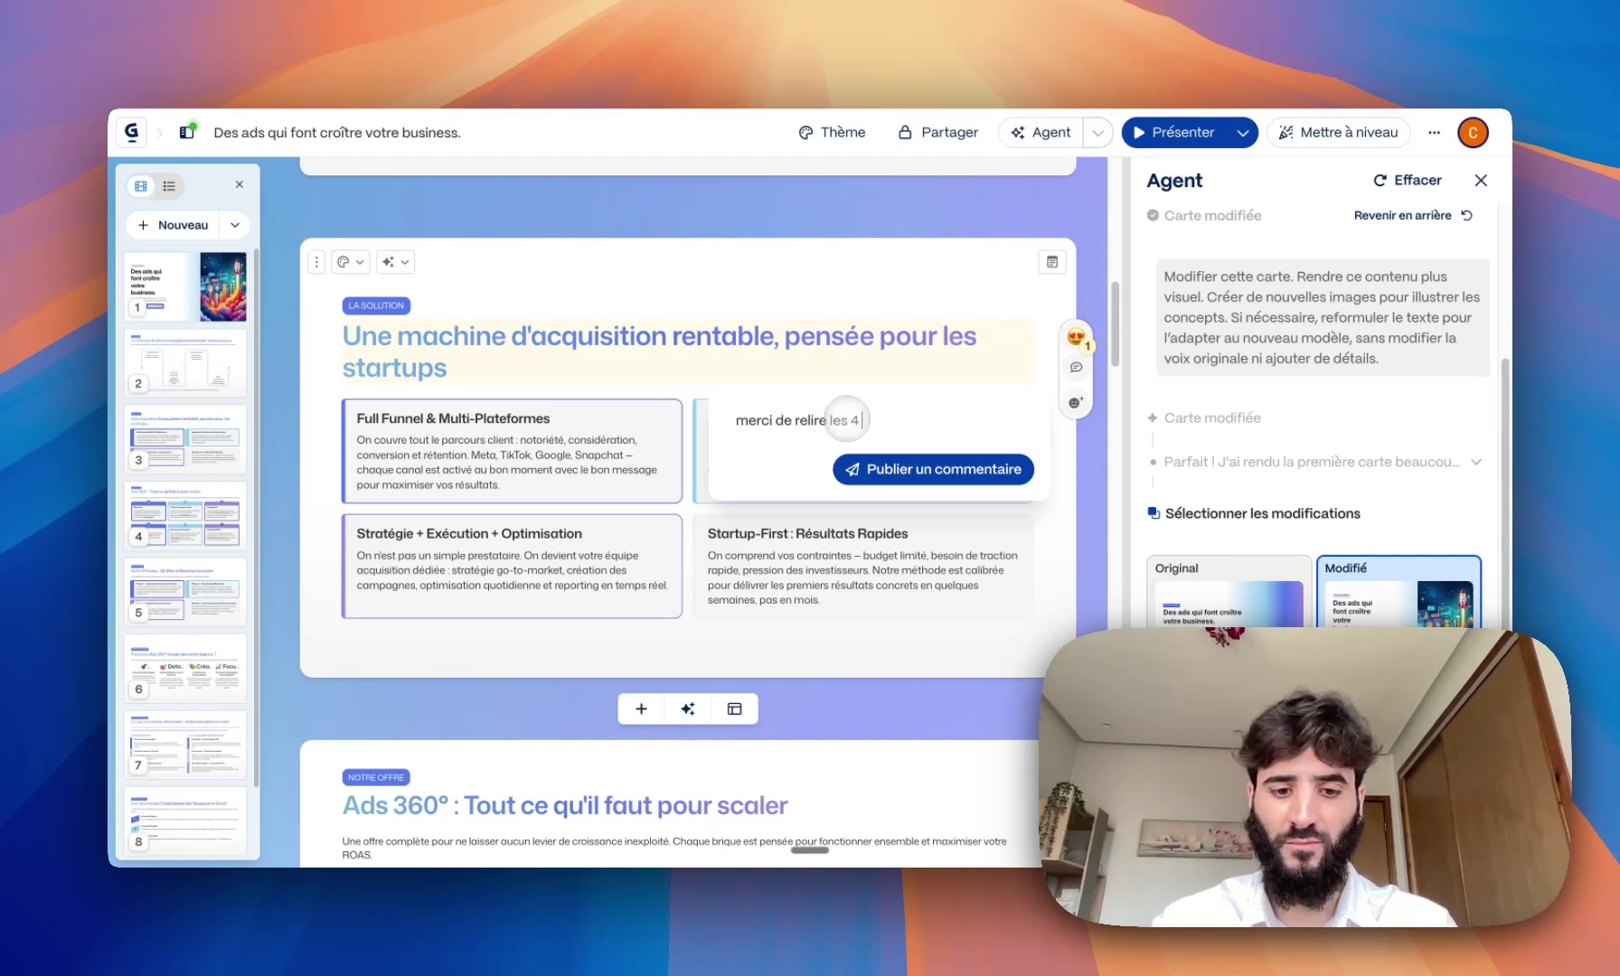
type(" axes")
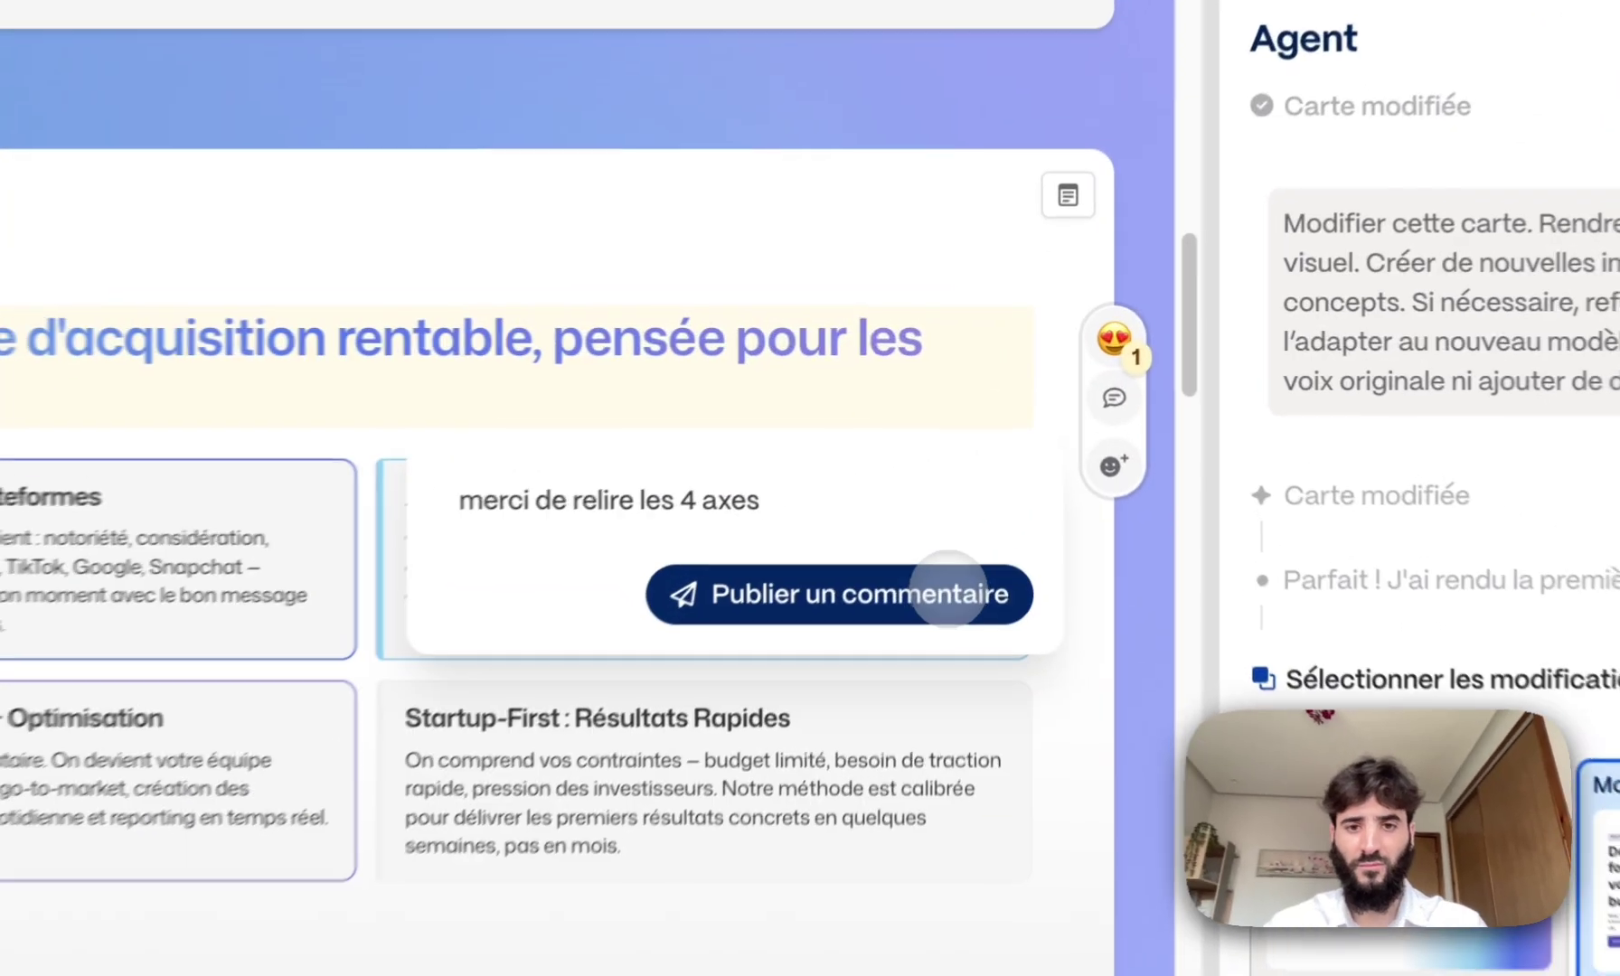
key("Return")
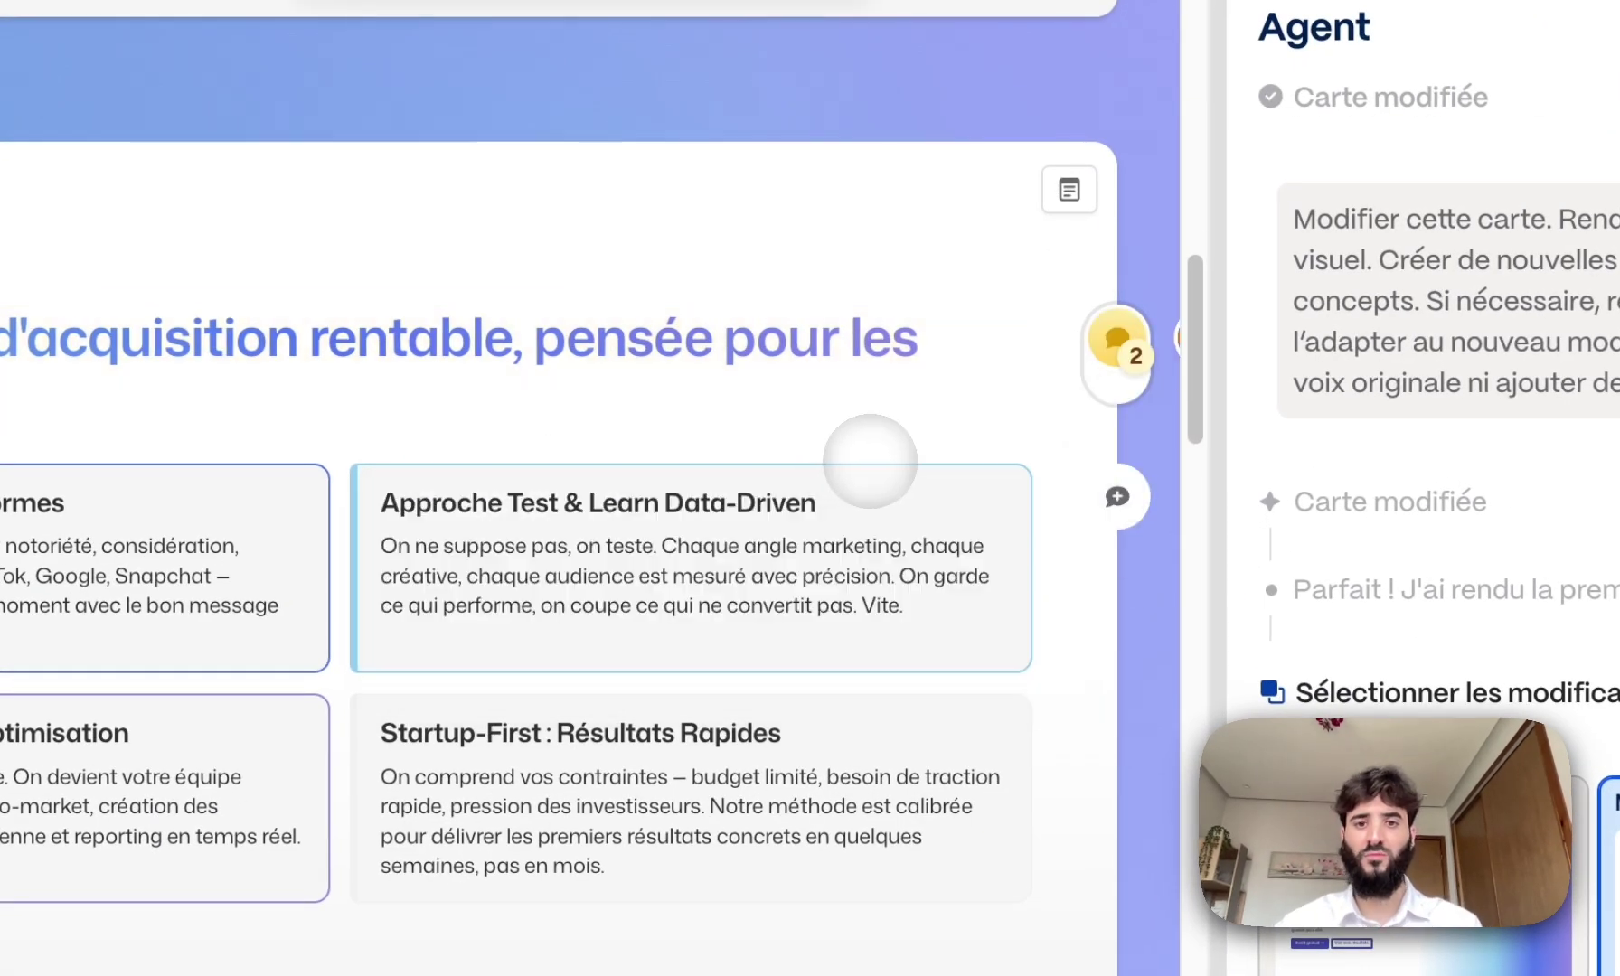
- Open the comment on the third card's heading, check its additional options and close it
mouse_move(1118, 342)
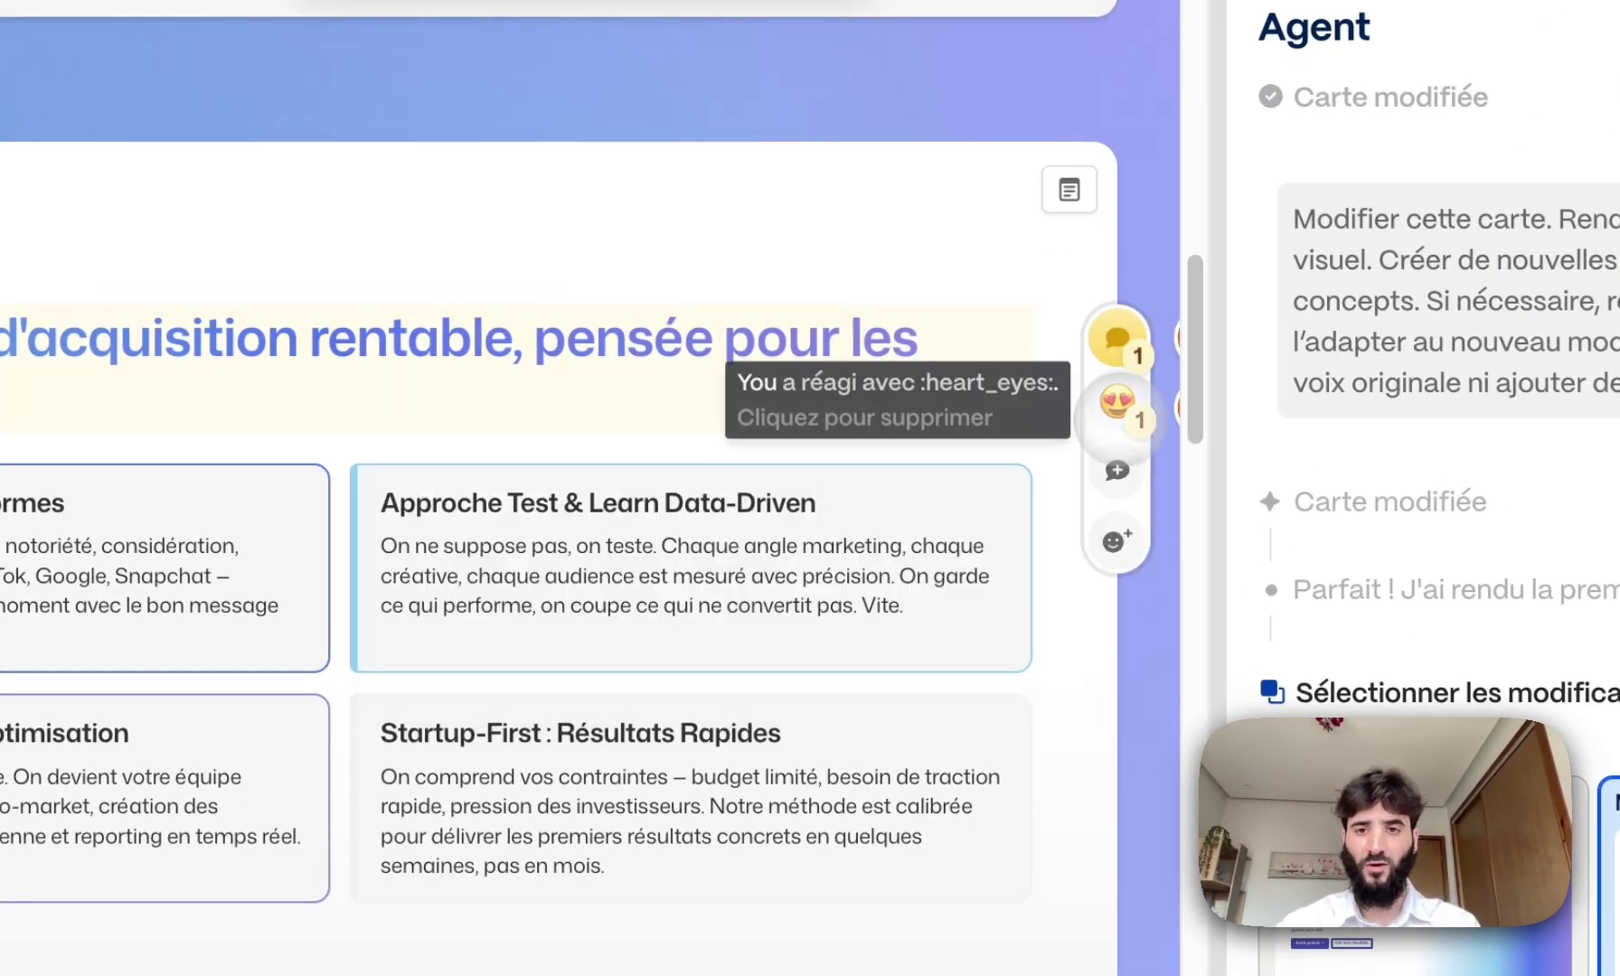
left_click(1117, 341)
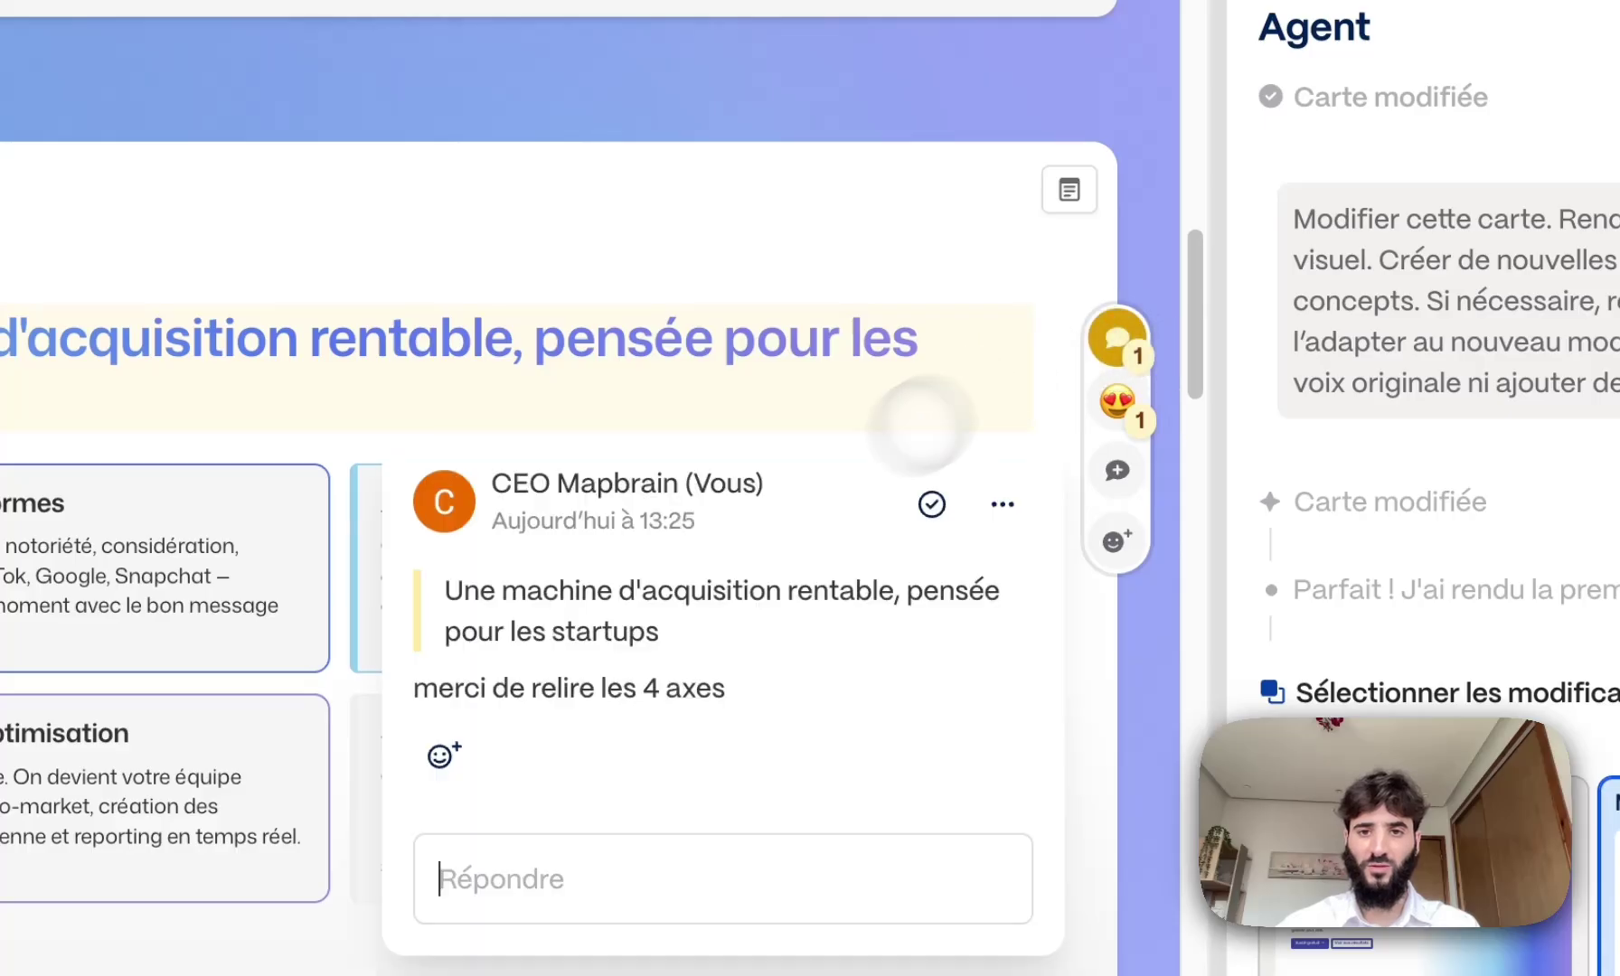
left_click(1003, 507)
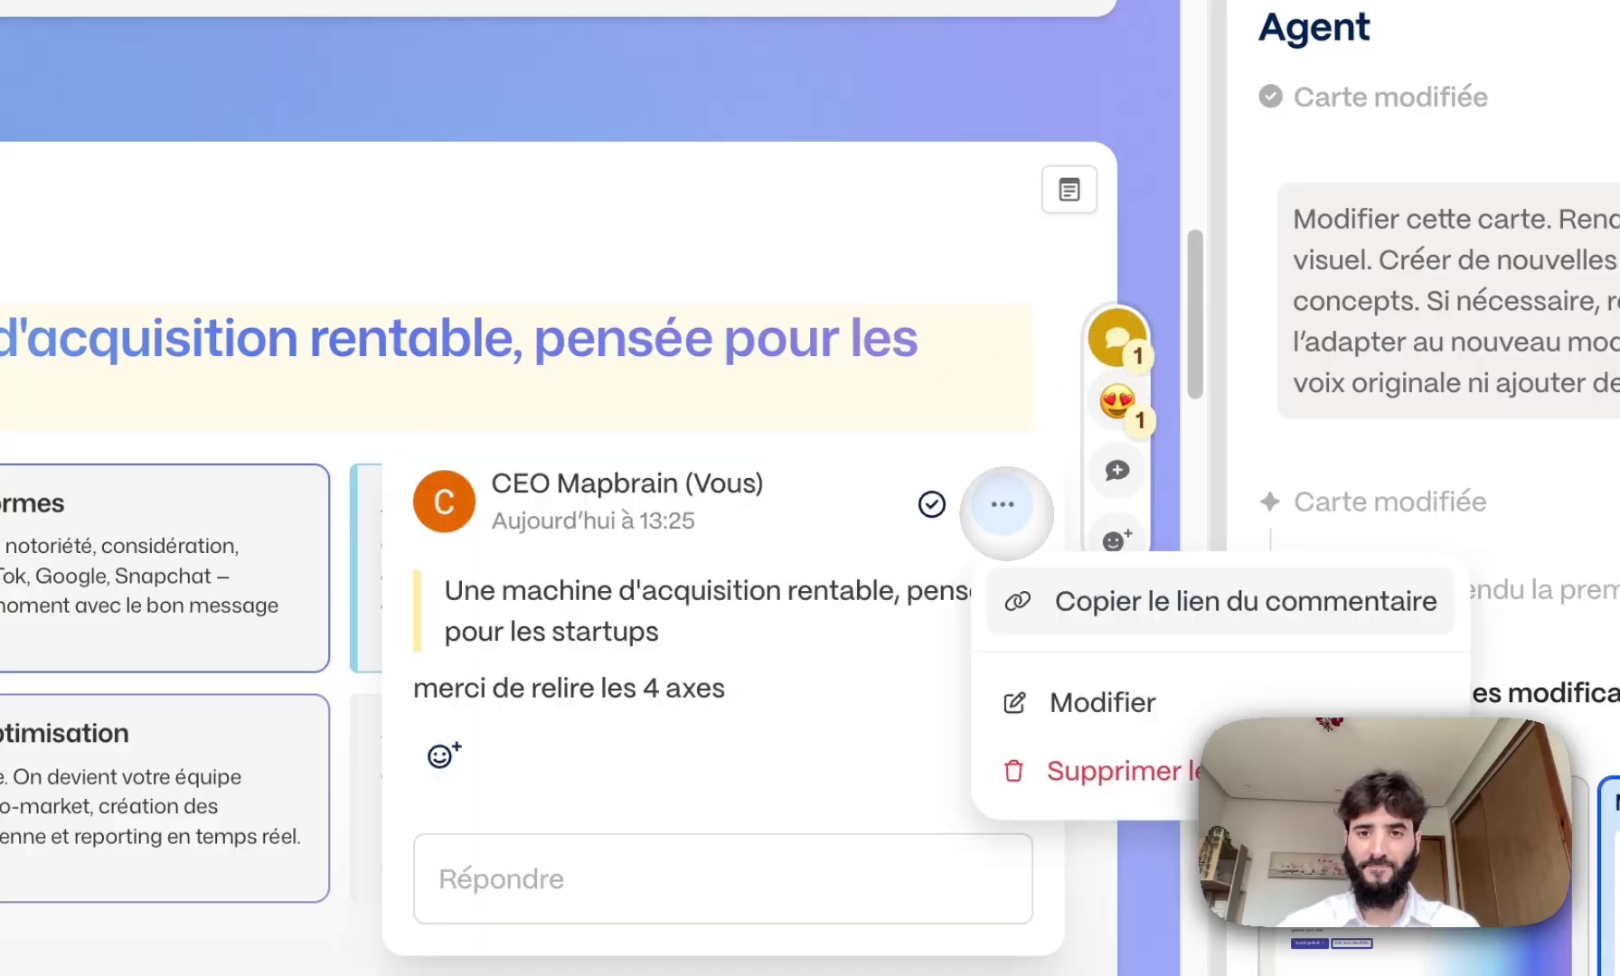
scroll(698, 274, "down", 20)
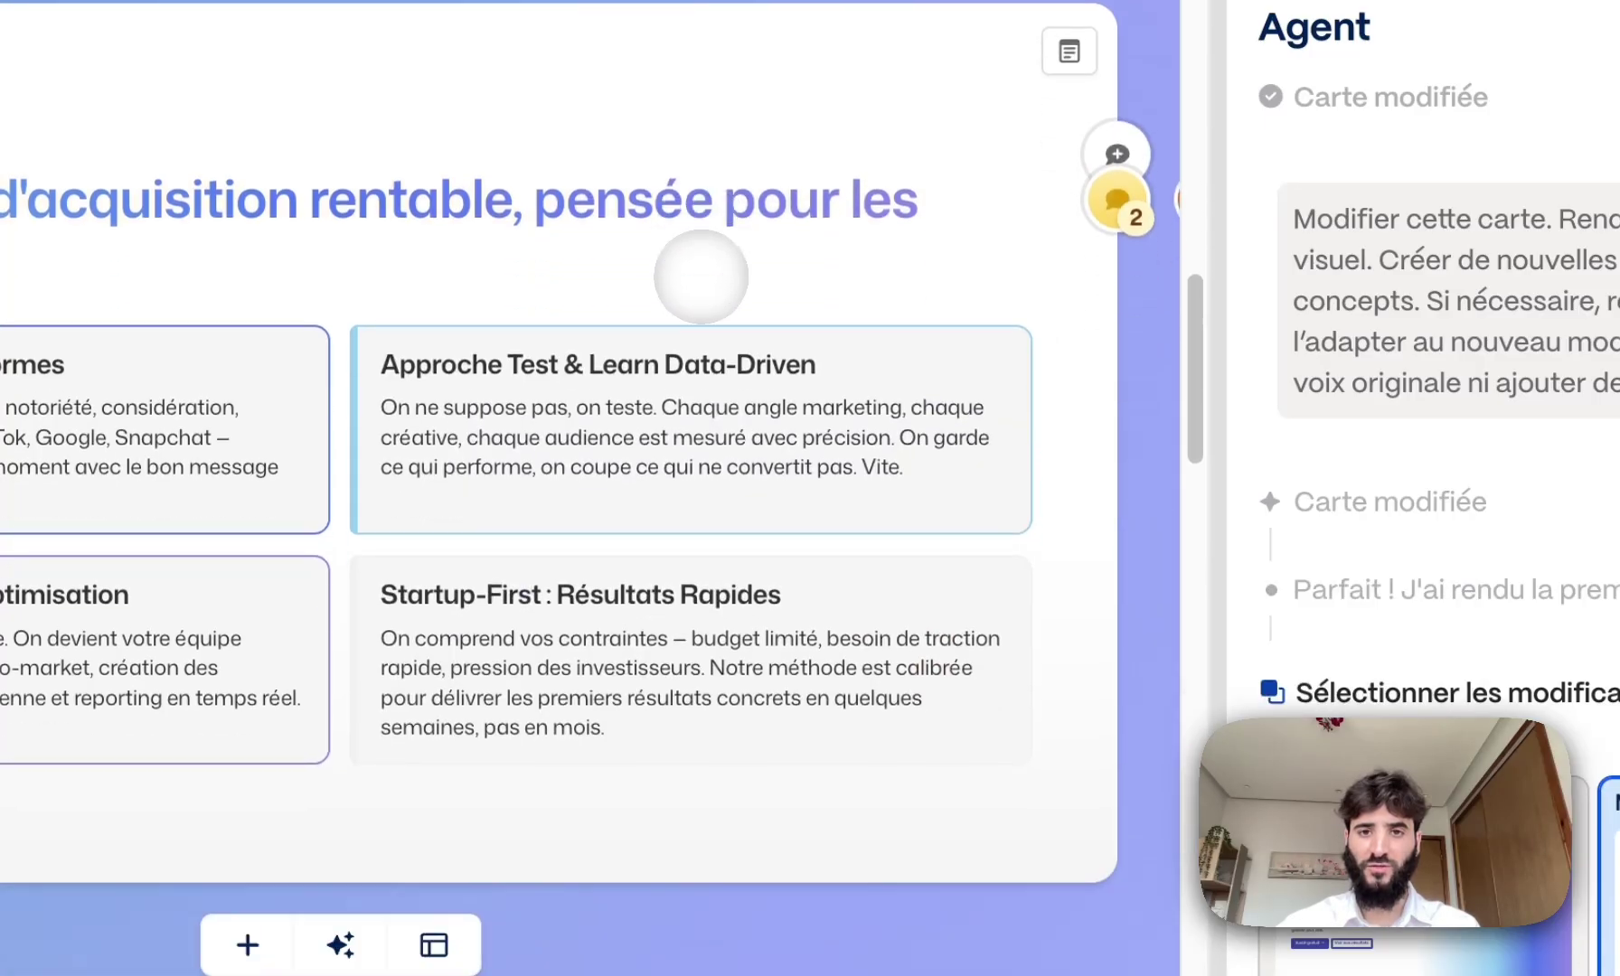
- Look through the following cards down to the ad hooks and return to the differentiators card
scroll(700, 276, "down", 15)
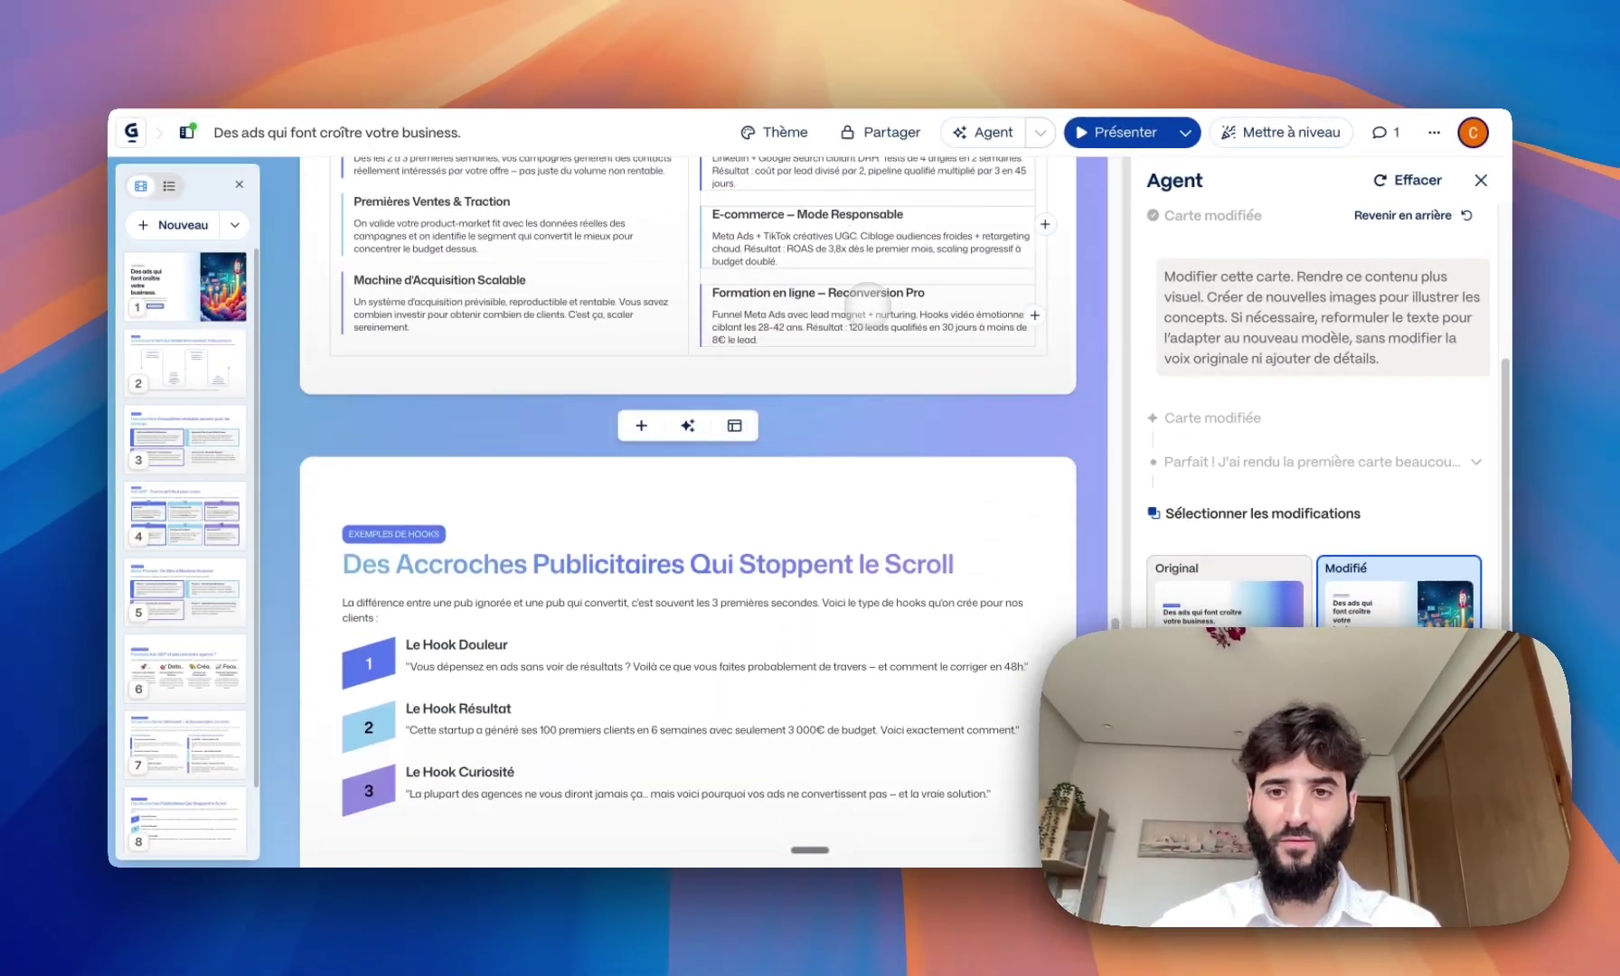
scroll(802, 524, "down", 6)
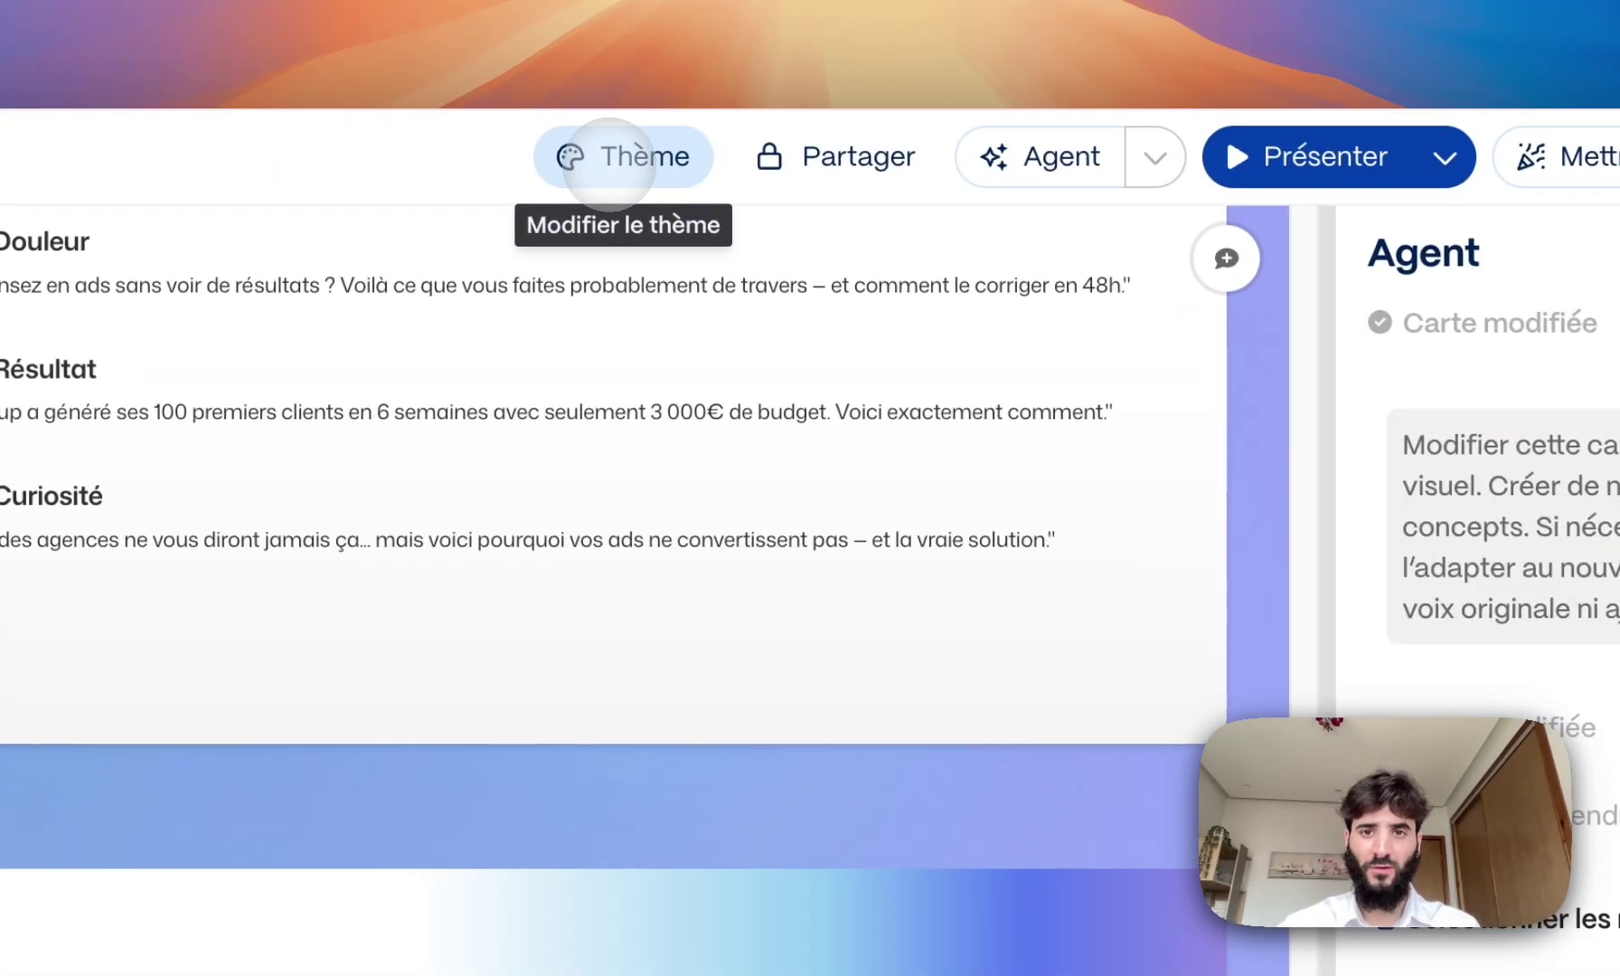
left_click(608, 163)
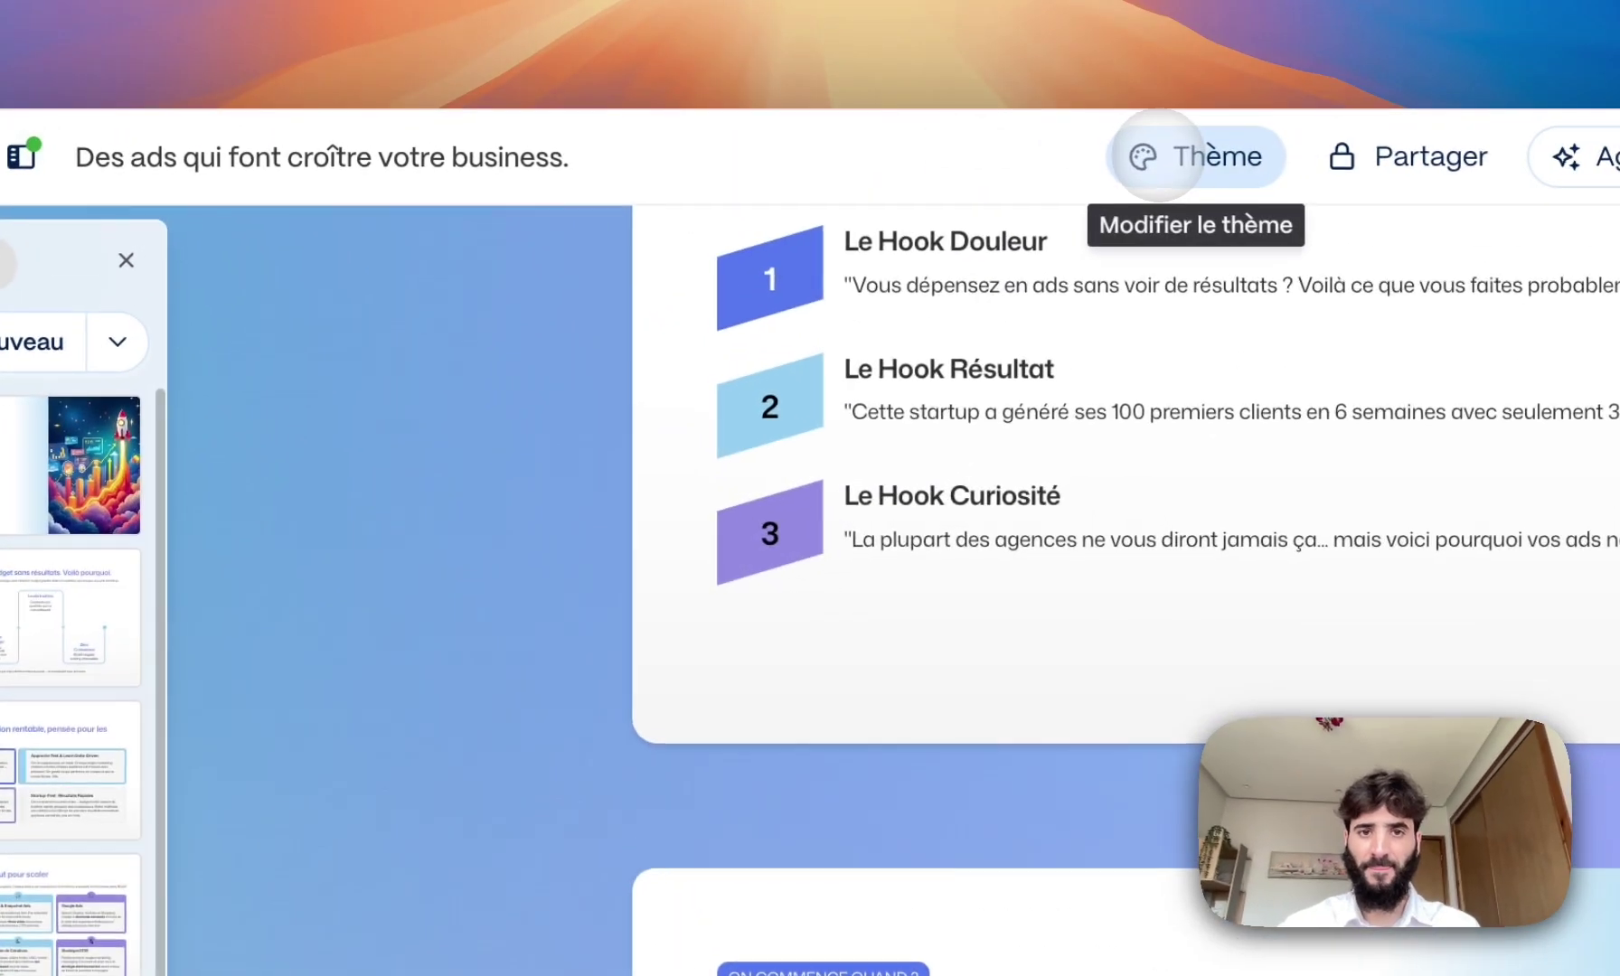
left_click(1070, 151)
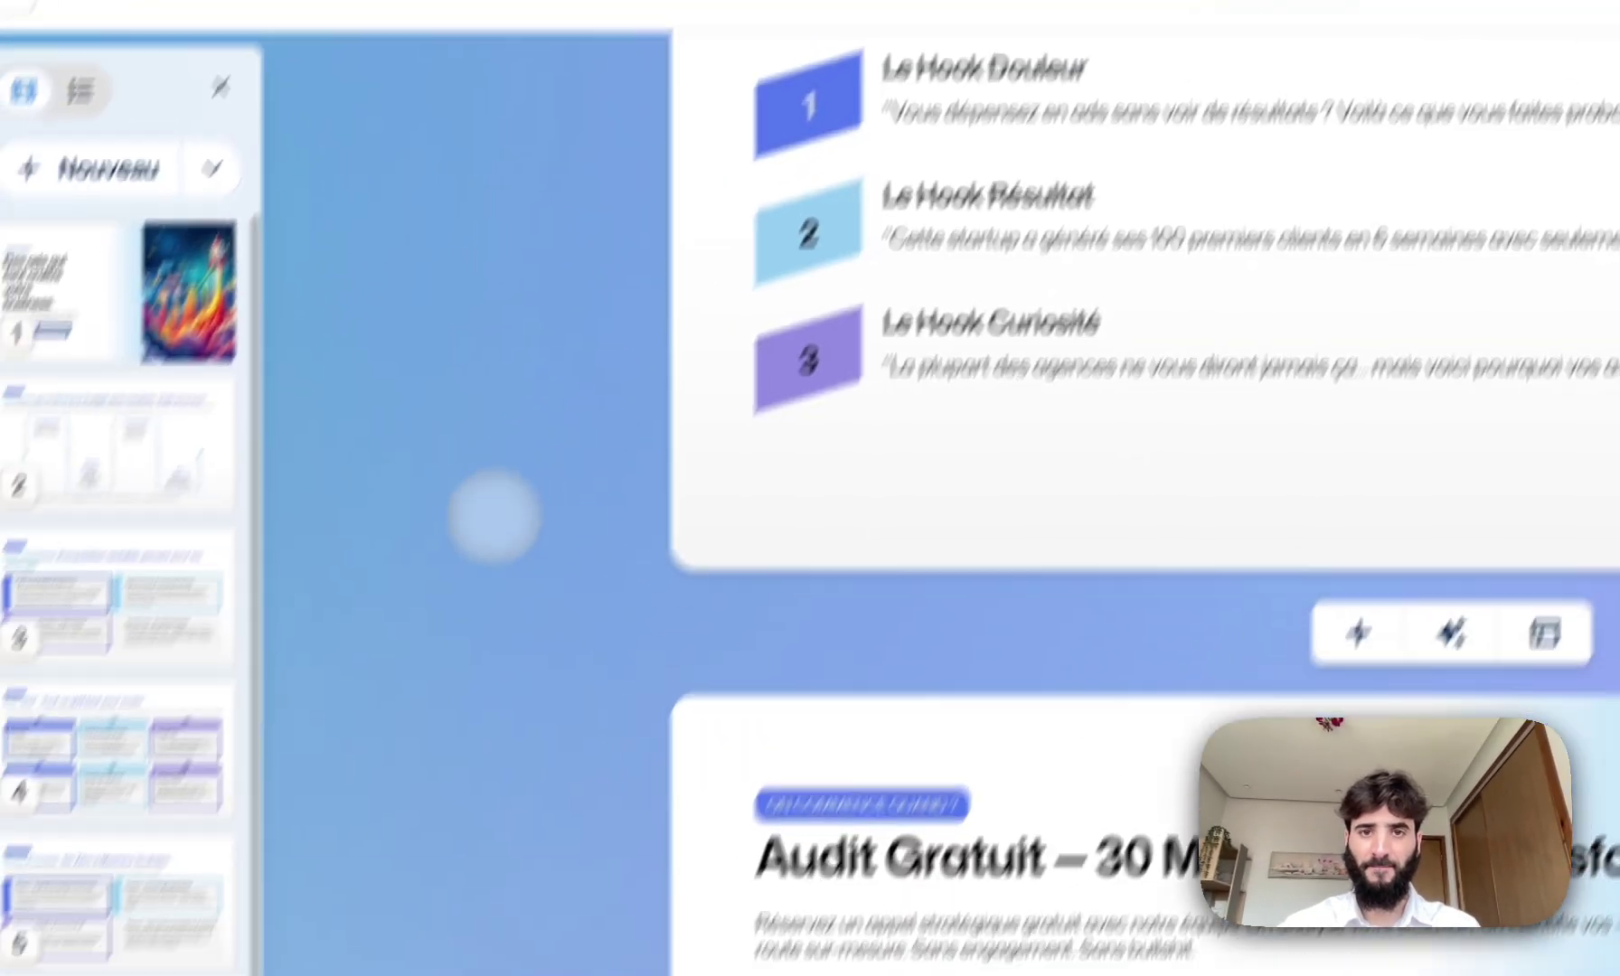
scroll(883, 711, "up", 10)
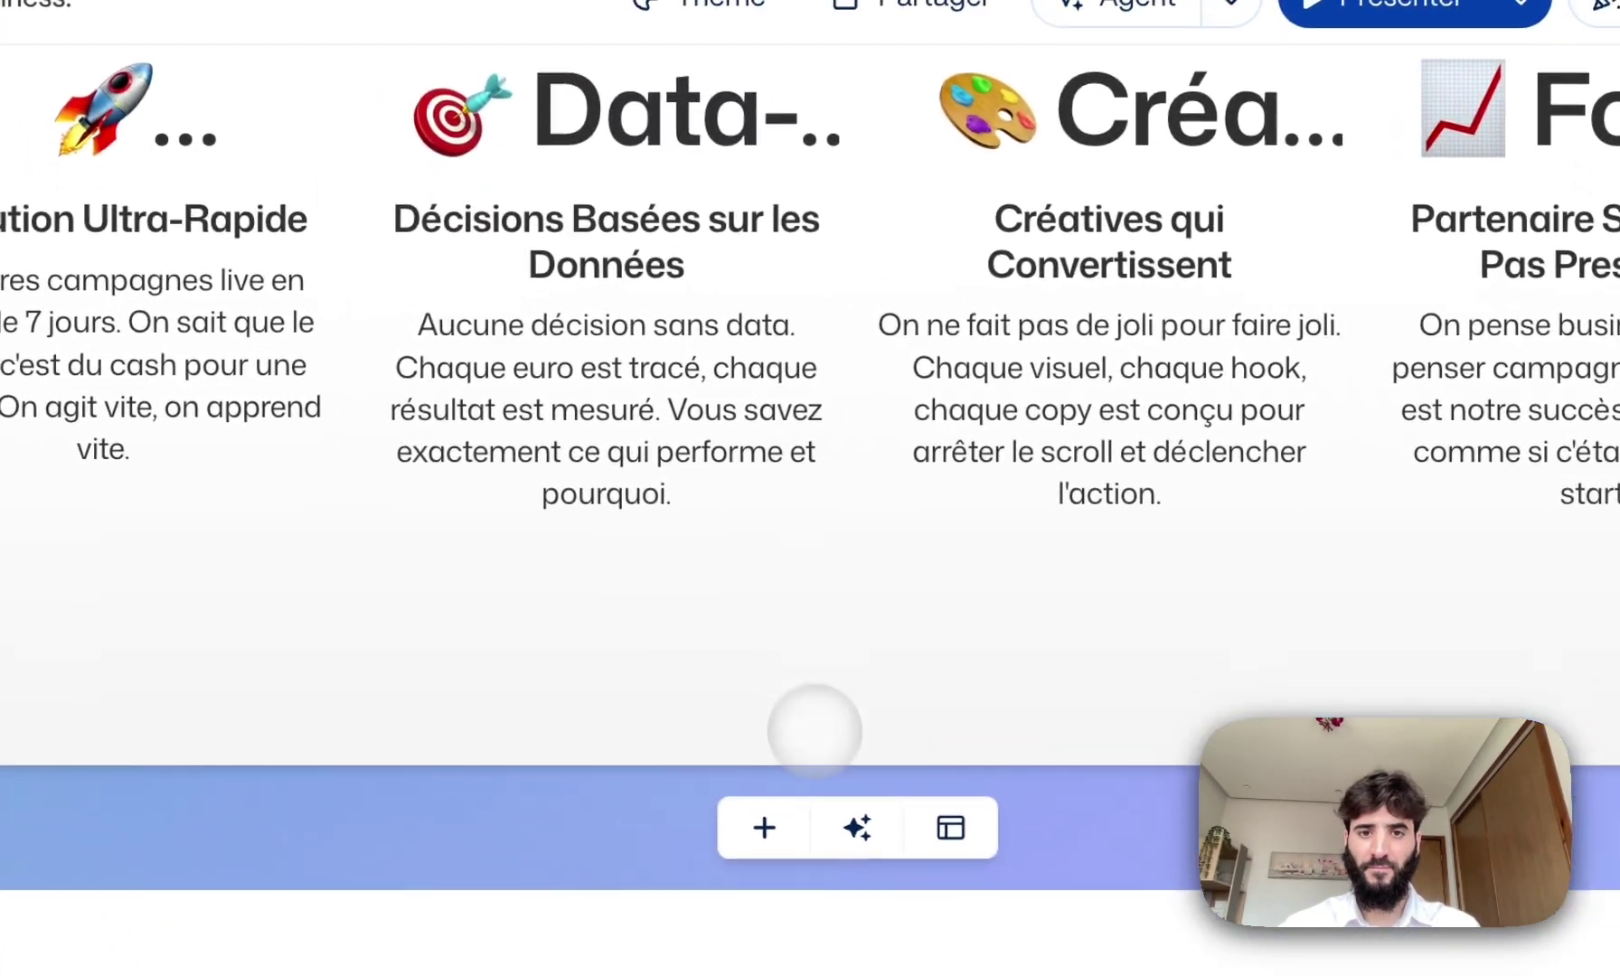
scroll(833, 669, "up", 3)
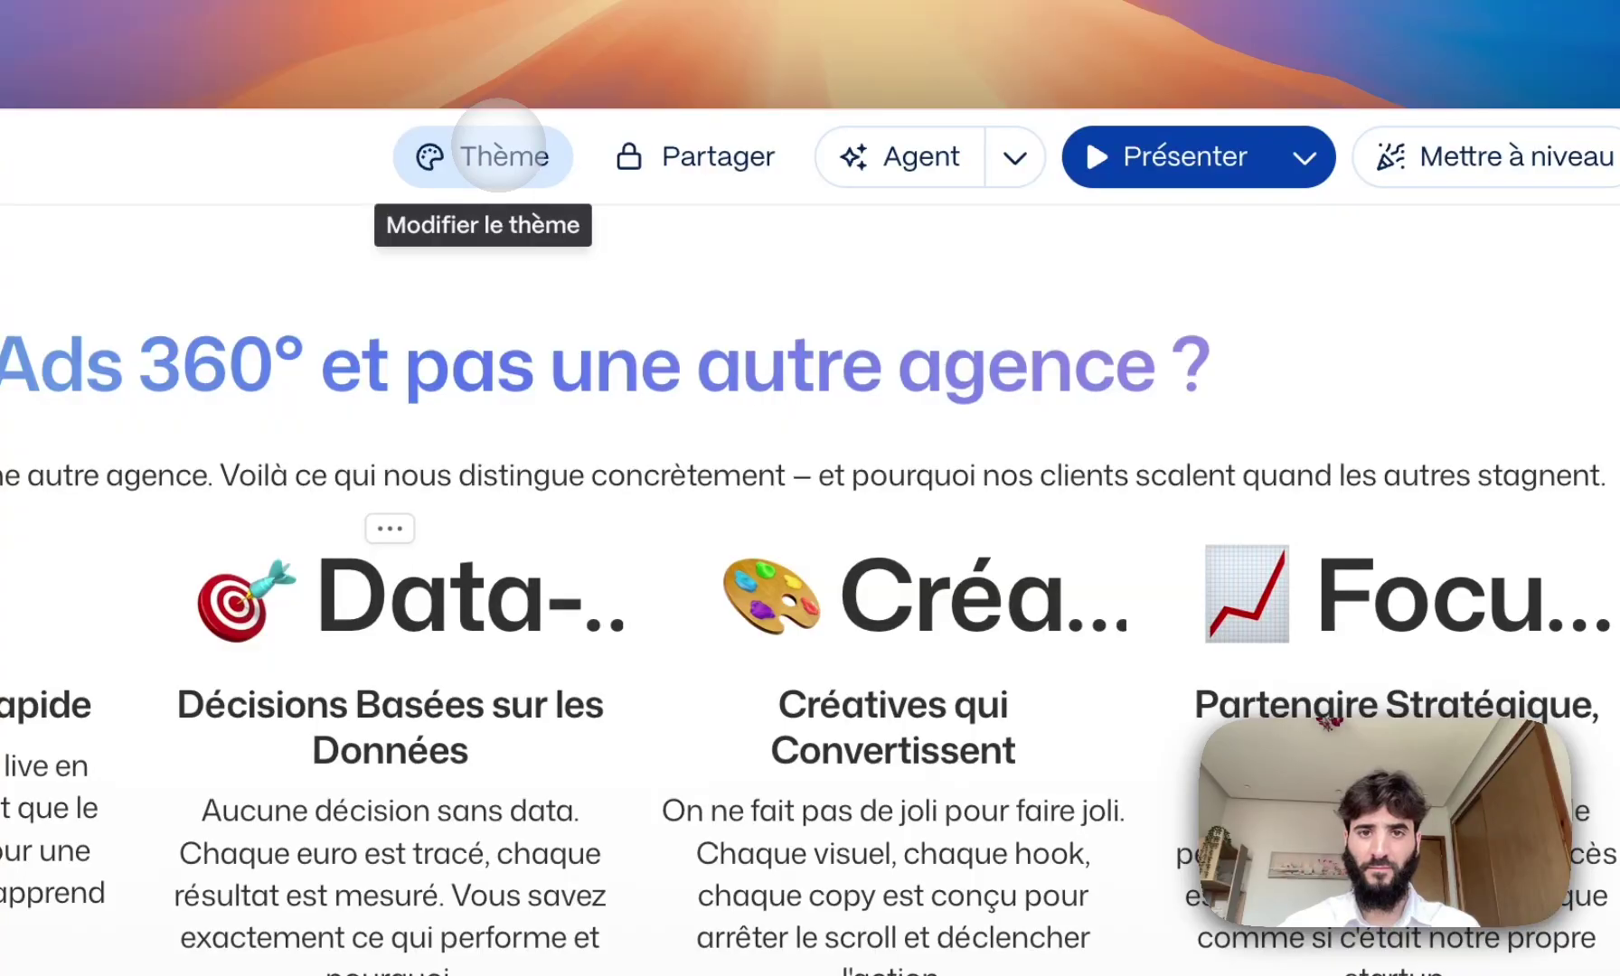
- Browse the standard themes and apply a light one with an iridescent pastel background to the presentation
left_click(500, 149)
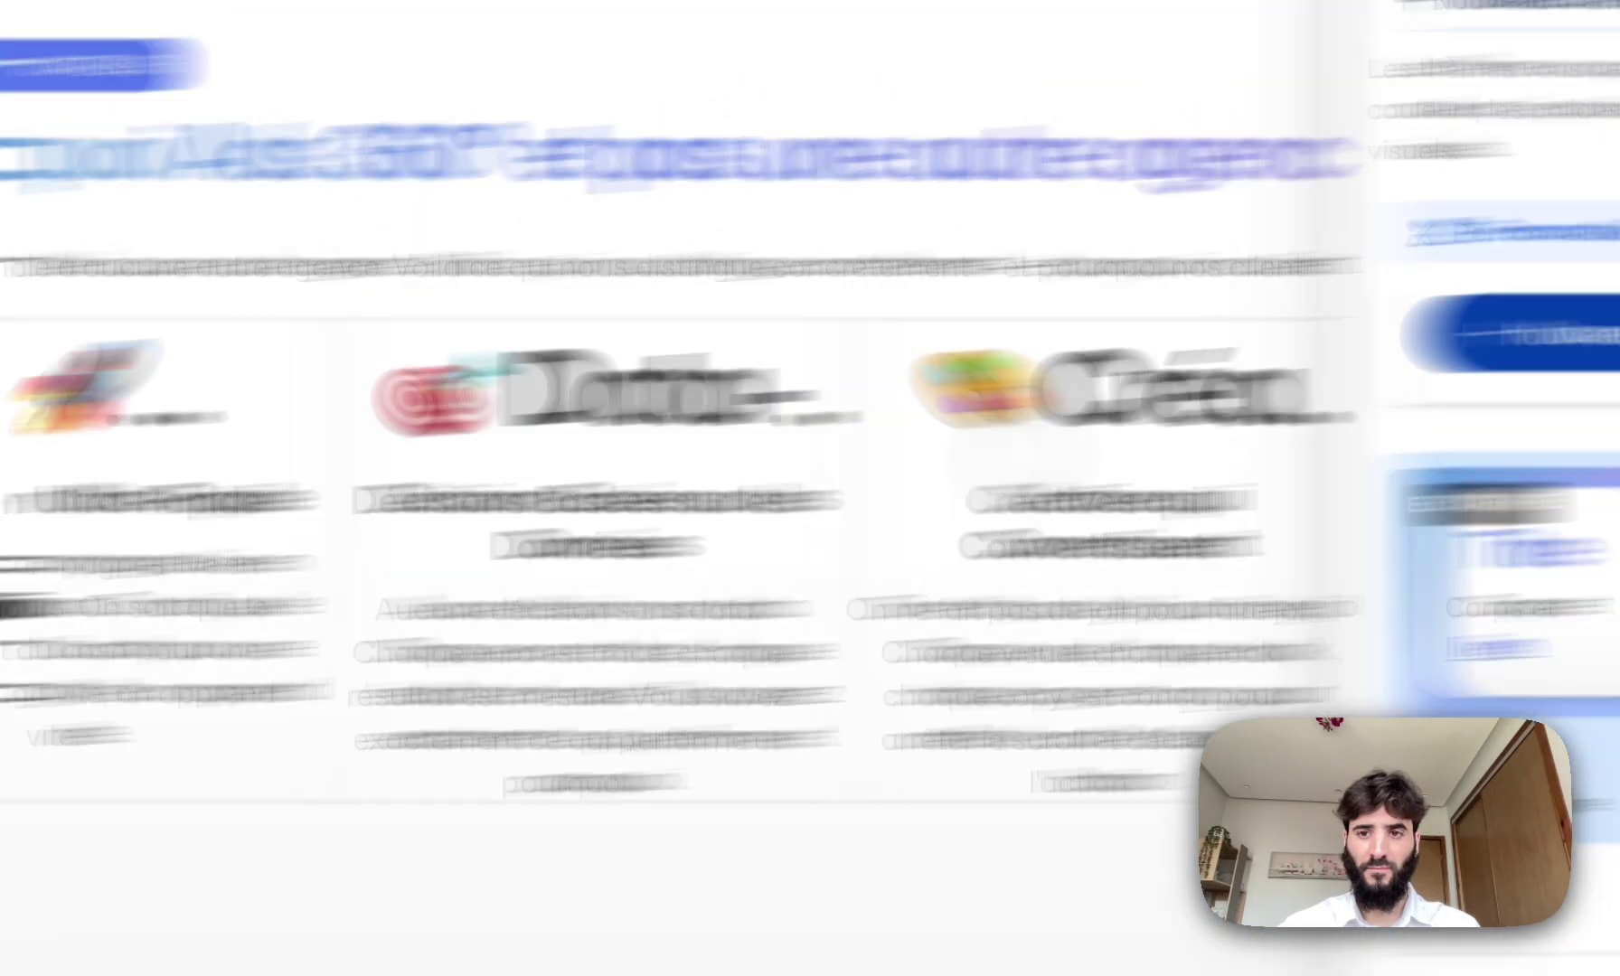
scroll(1184, 425, "down", 1)
scroll(1182, 542, "up", 4)
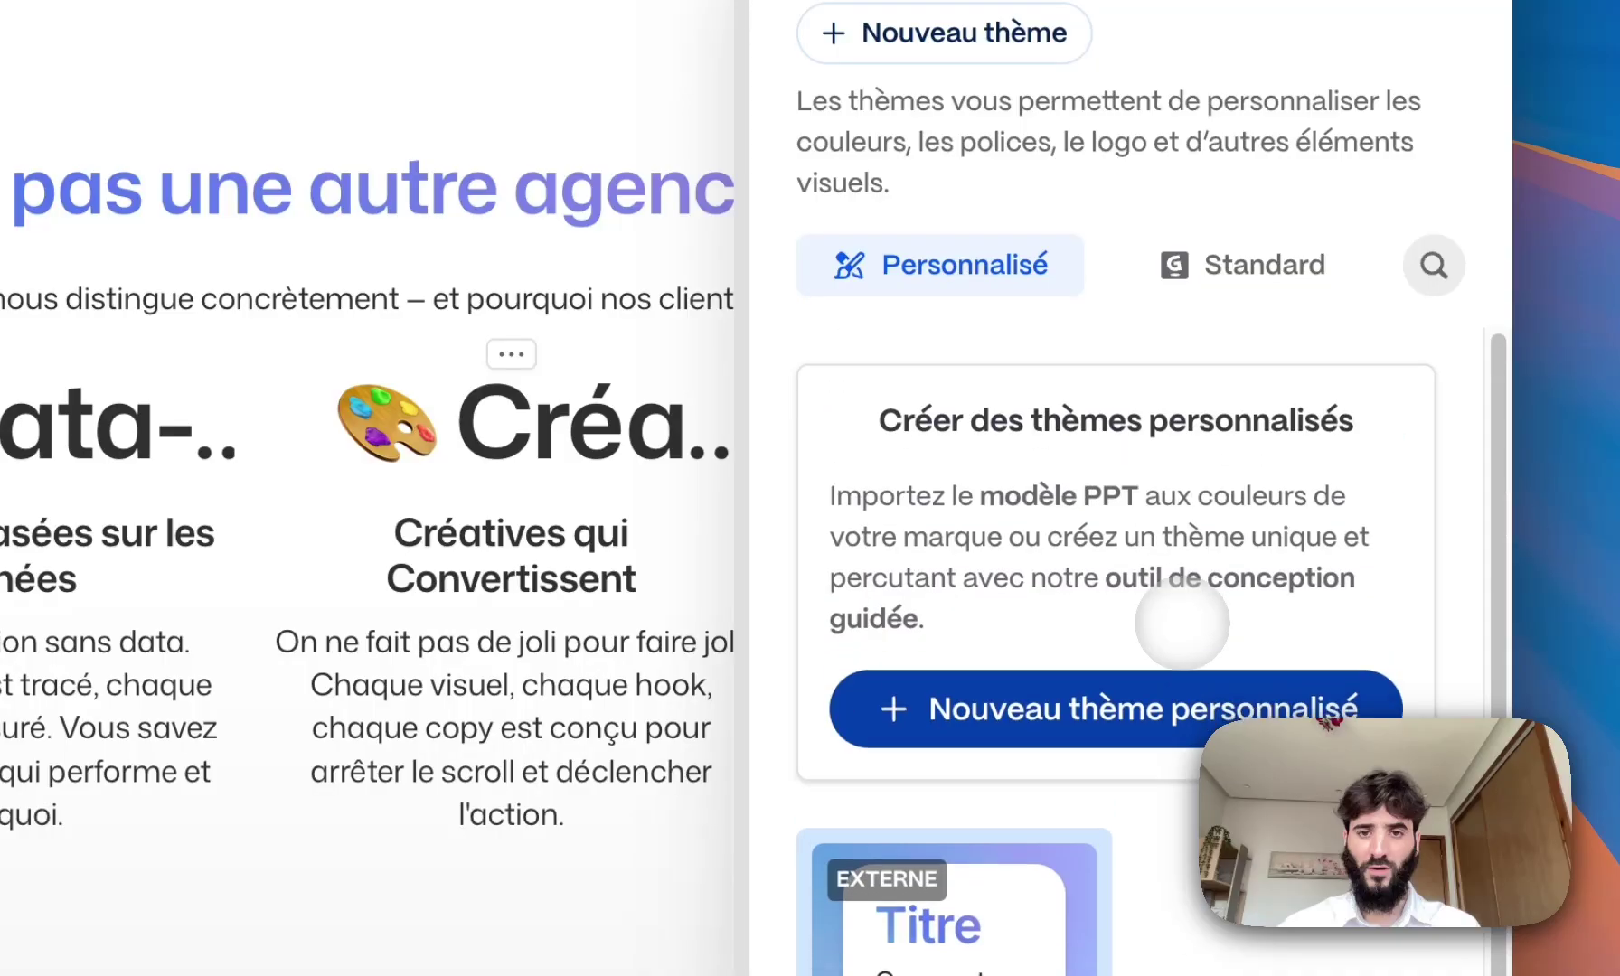
scroll(1183, 623, "down", 1)
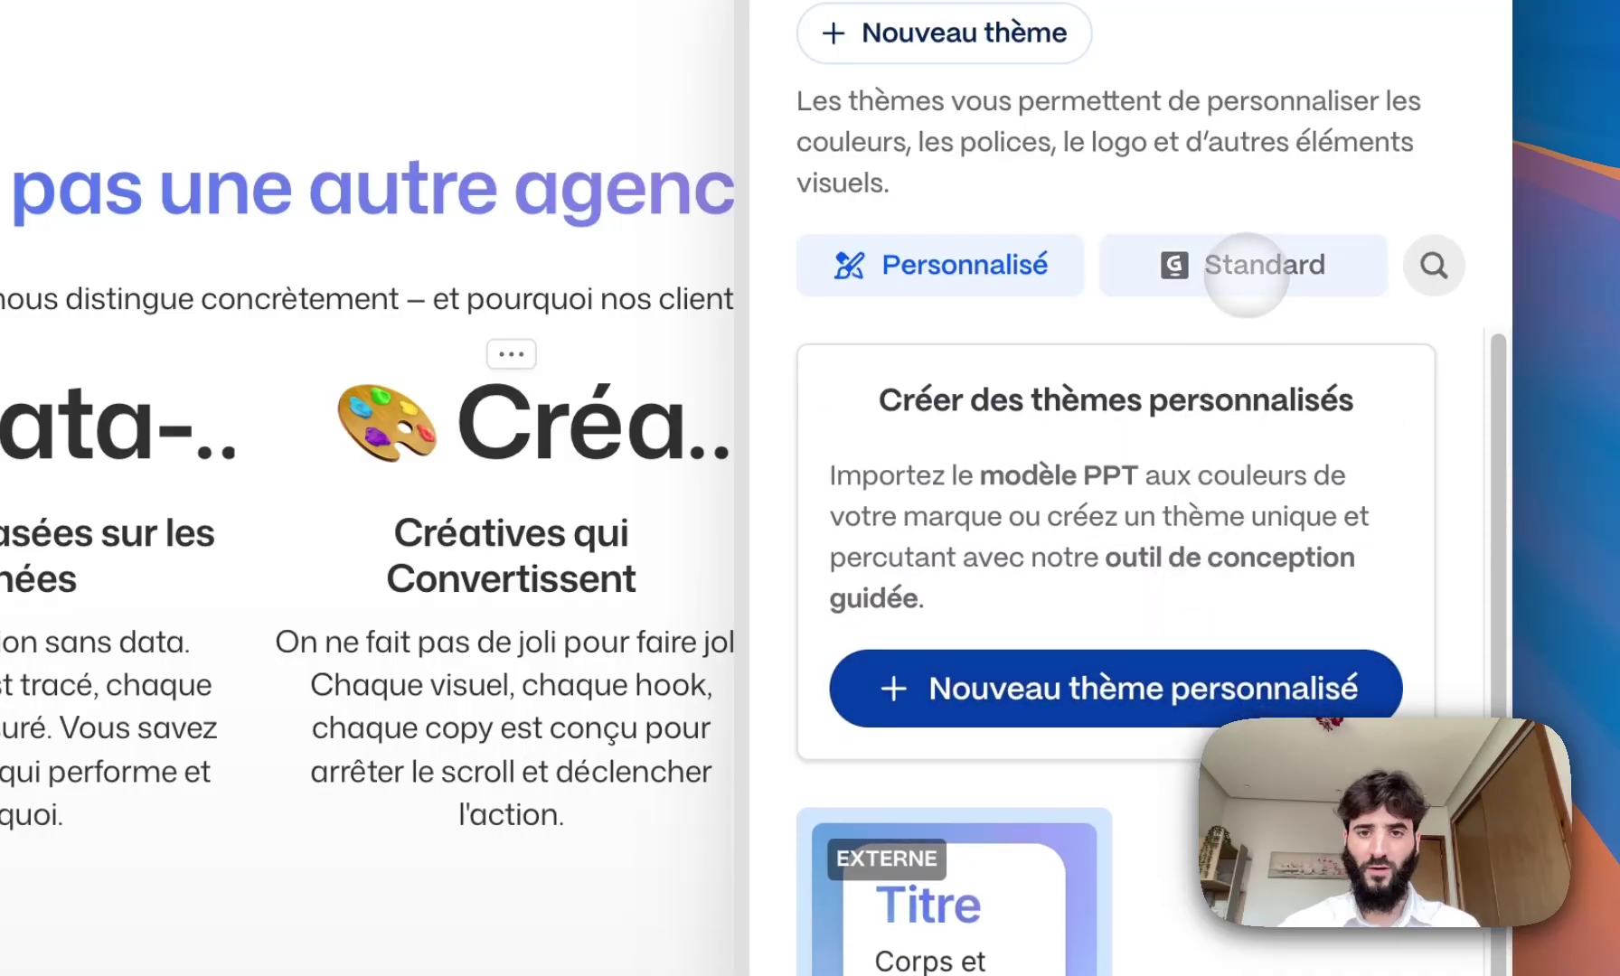
left_click(1205, 269)
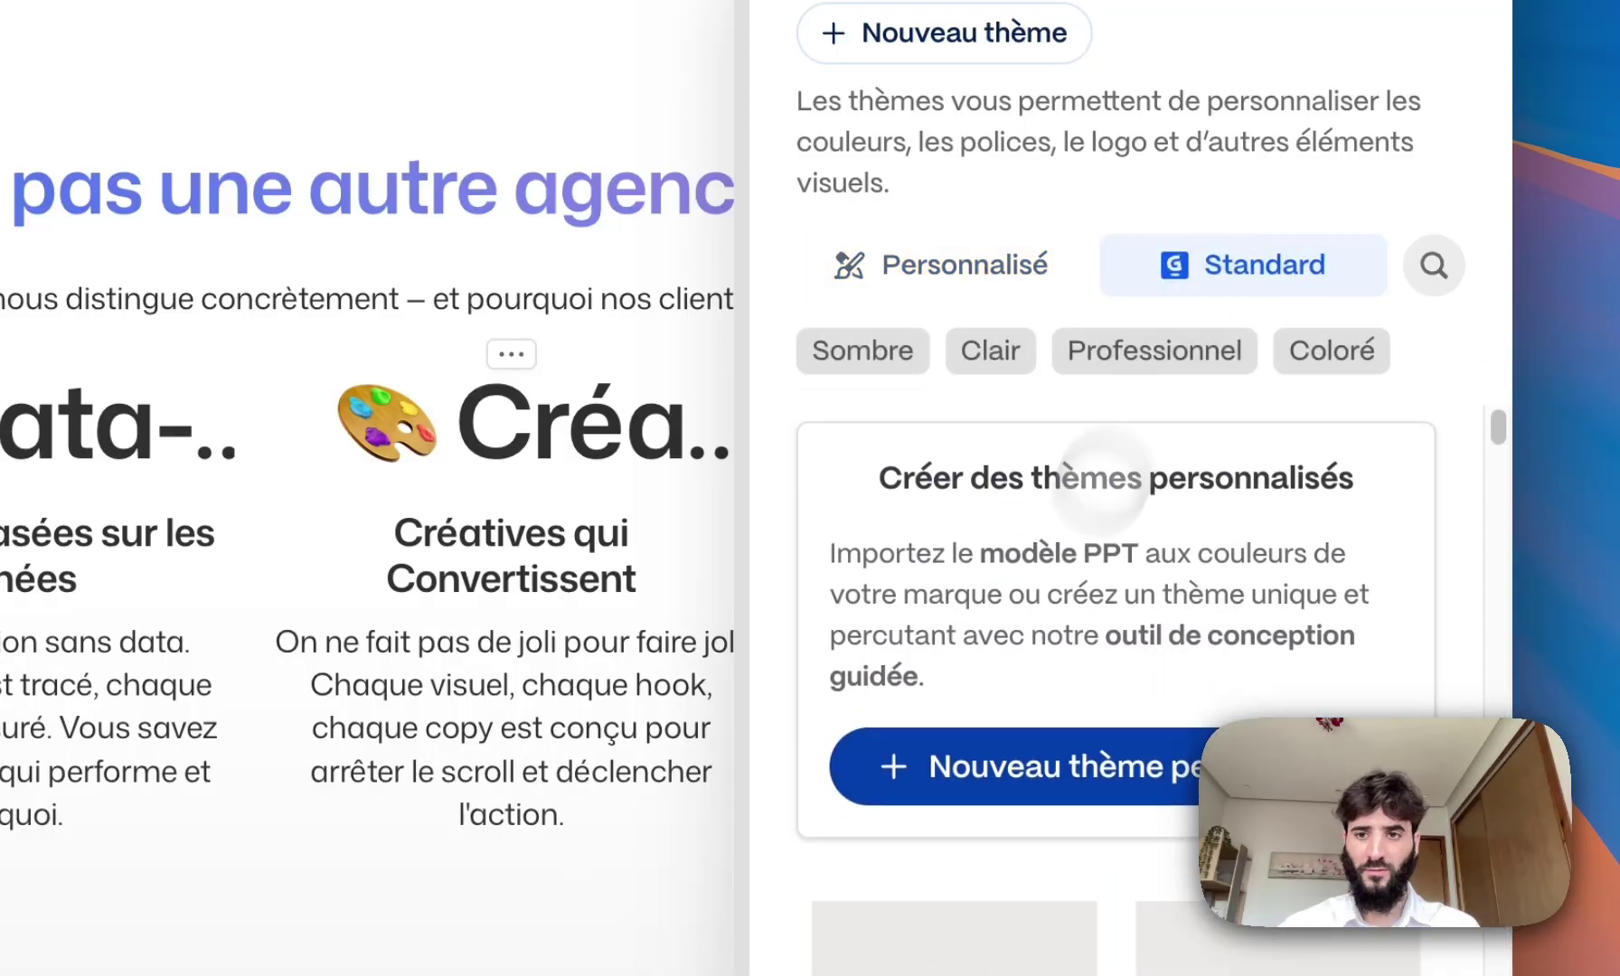
scroll(1048, 702, "down", 3)
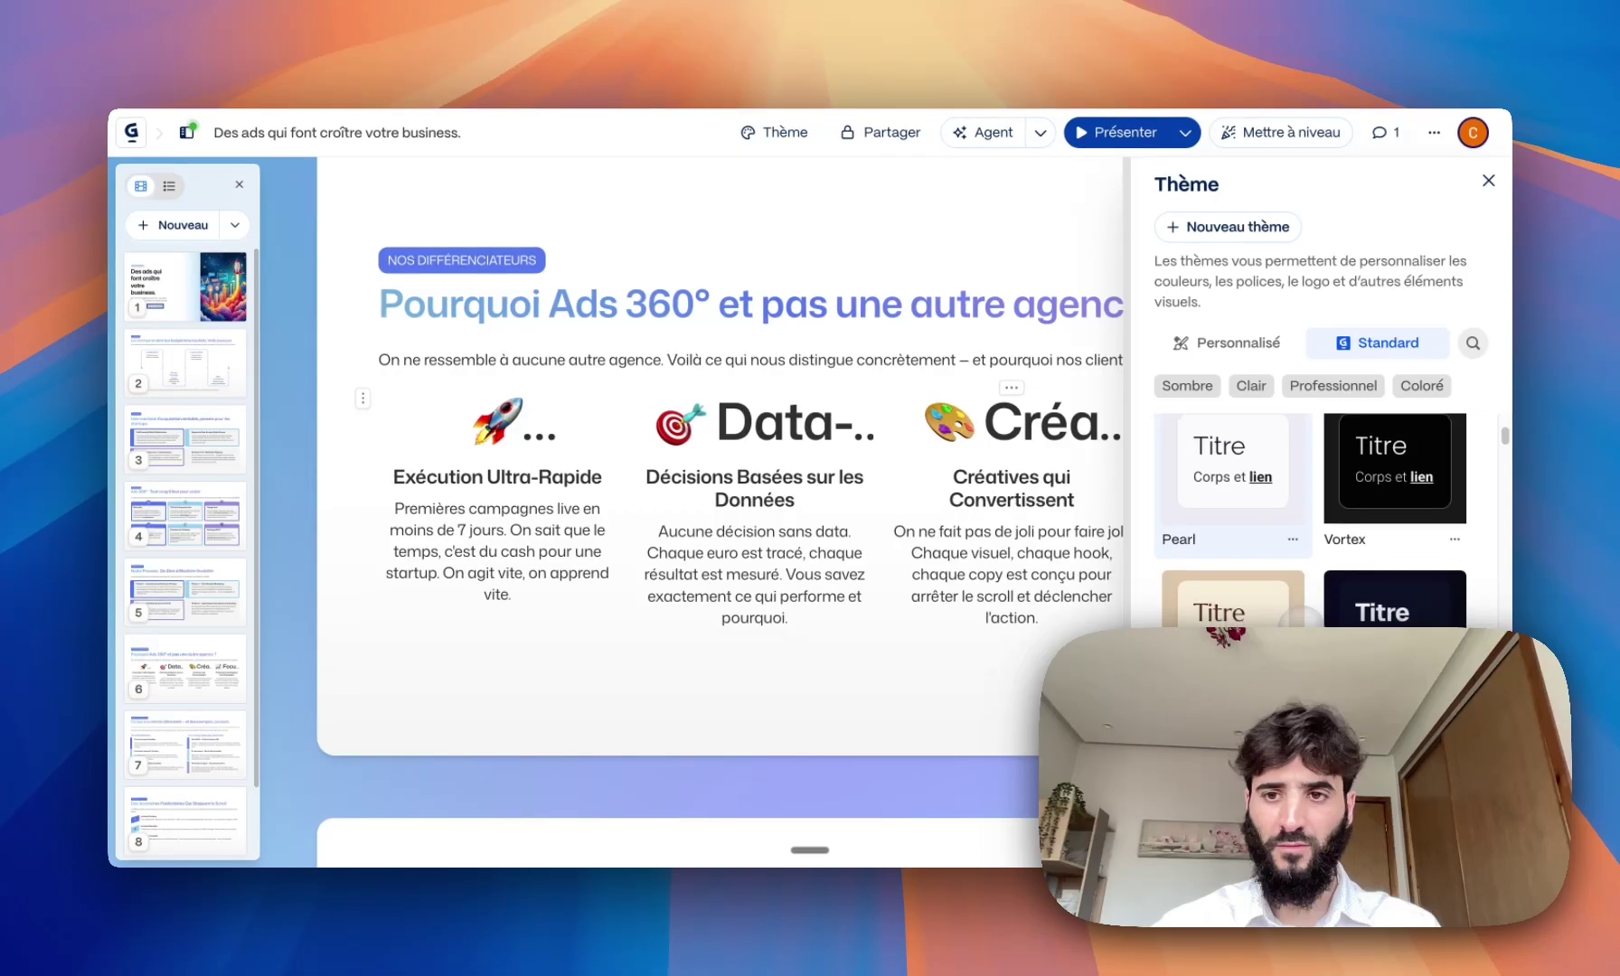
scroll(1311, 515, "down", 2)
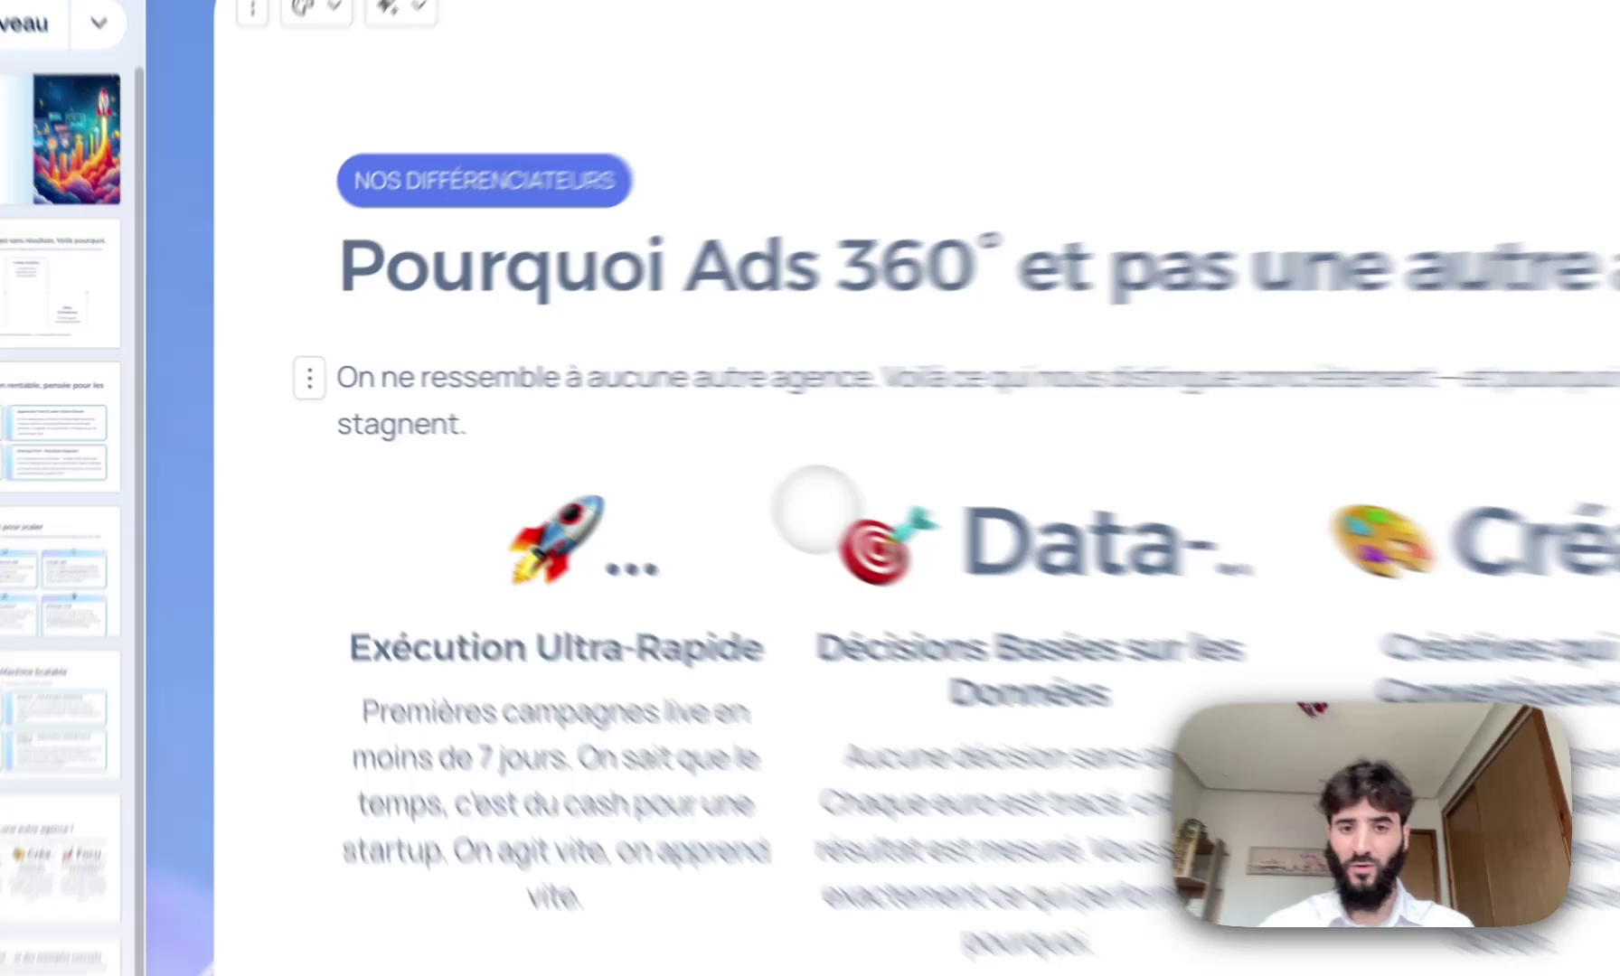
scroll(1355, 605, "down", 12)
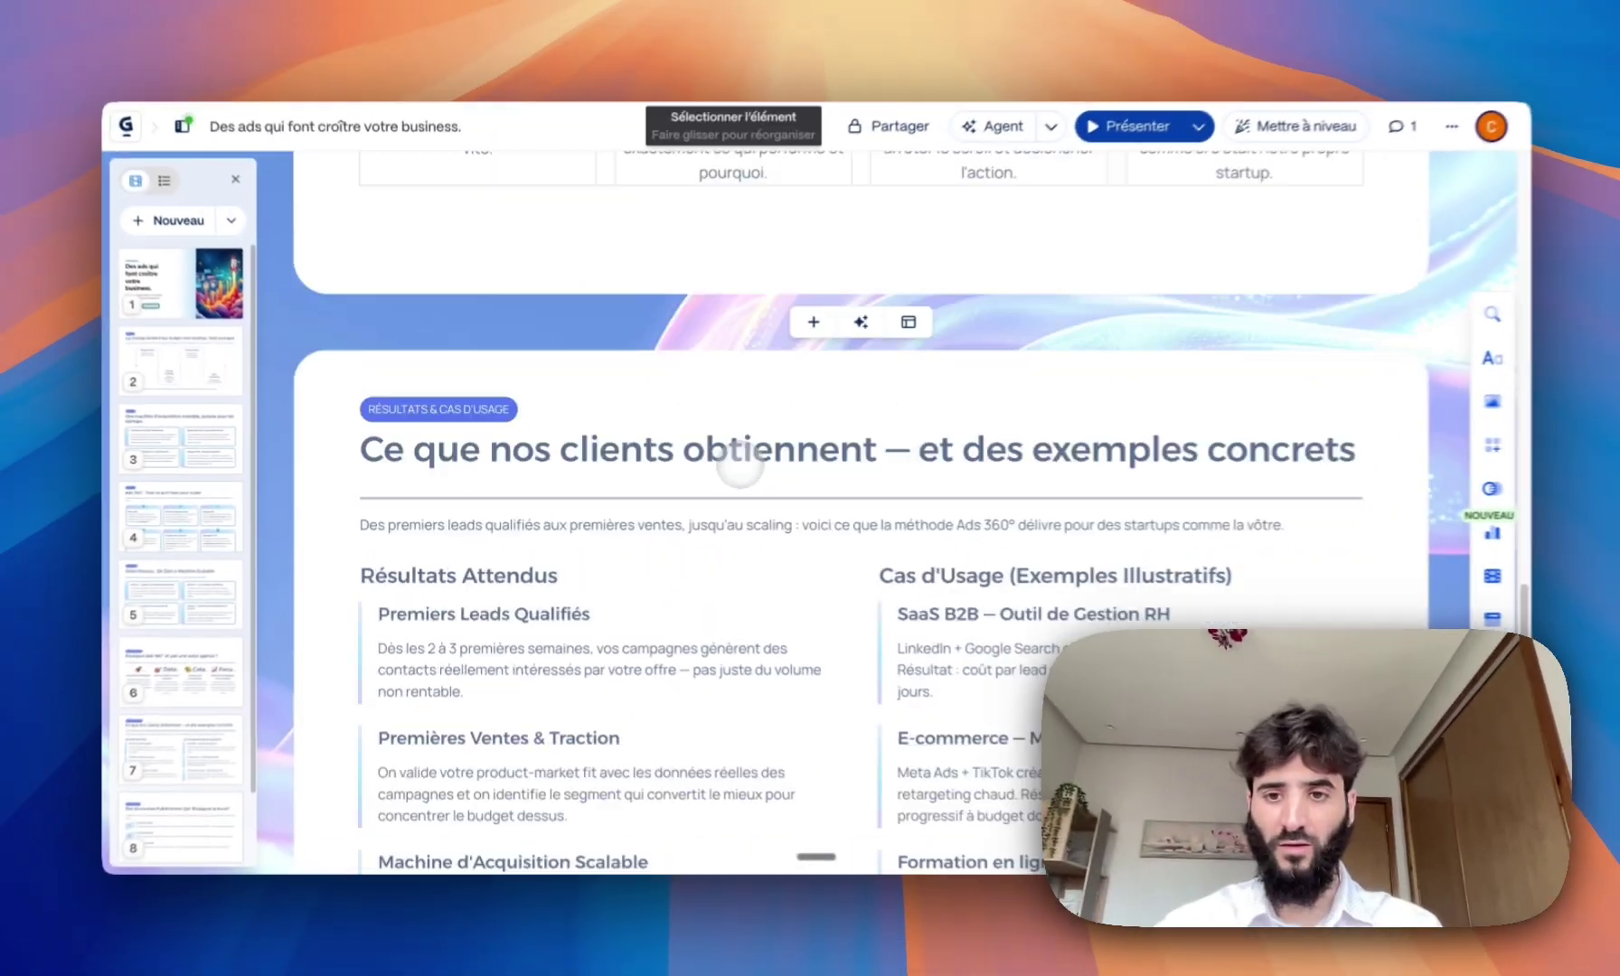
scroll(747, 462, "down", 8)
scroll(746, 461, "down", 3)
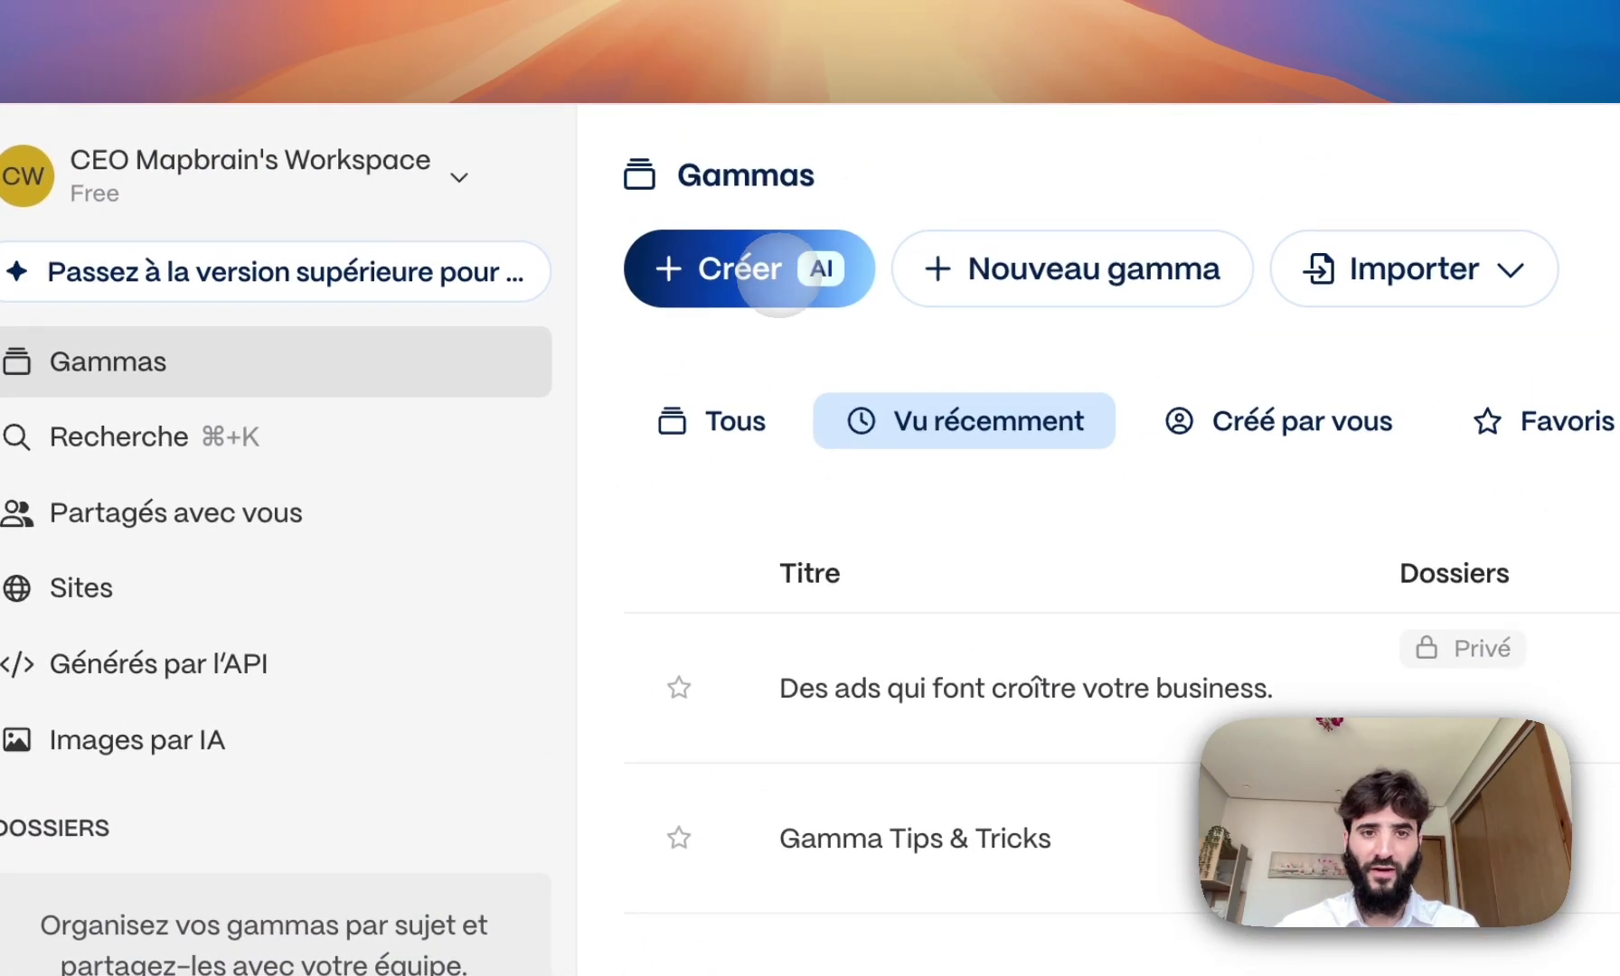
- Start a new AI generation for a web page and shuffle the example prompts twice
left_click(780, 271)
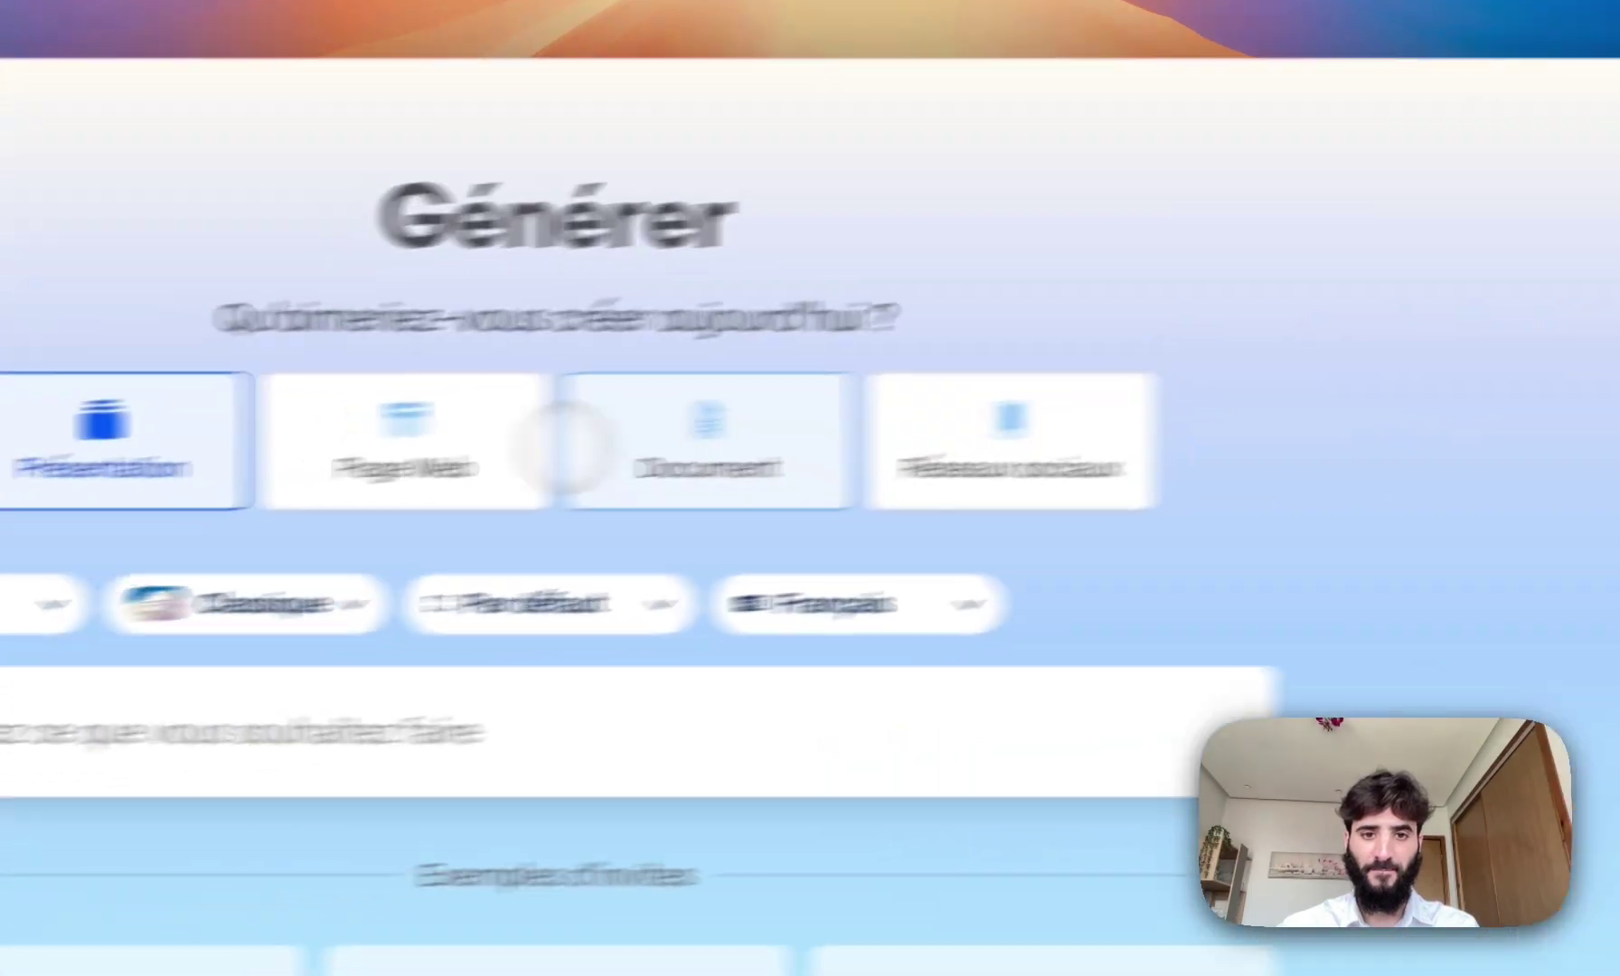
left_click(535, 421)
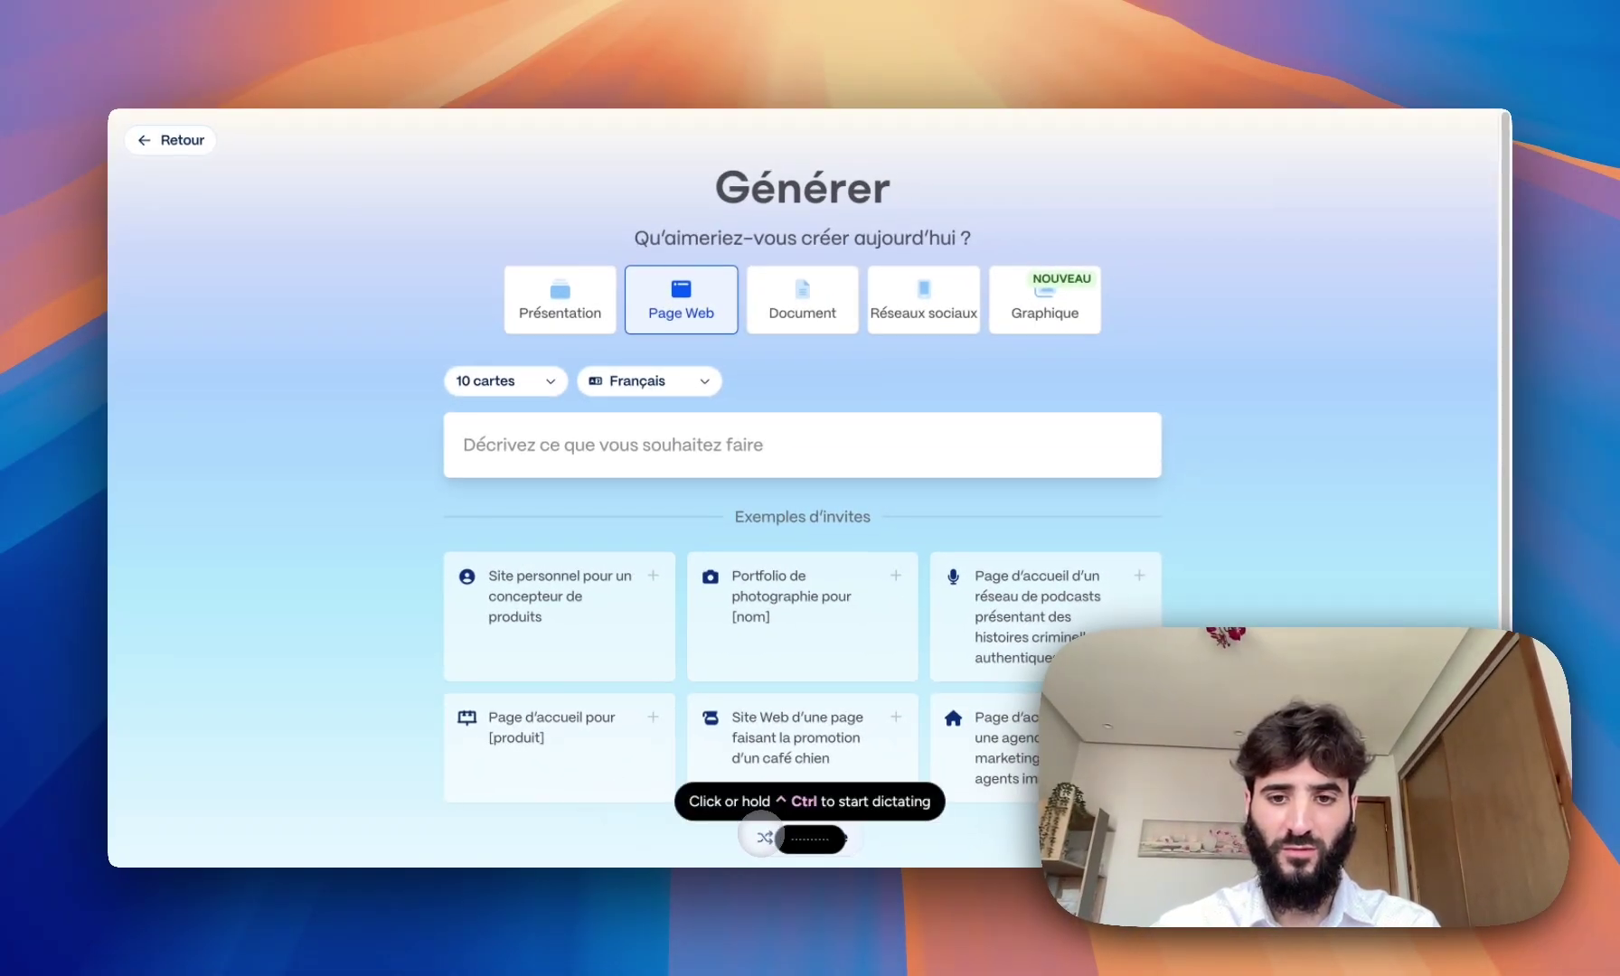
left_click(764, 837)
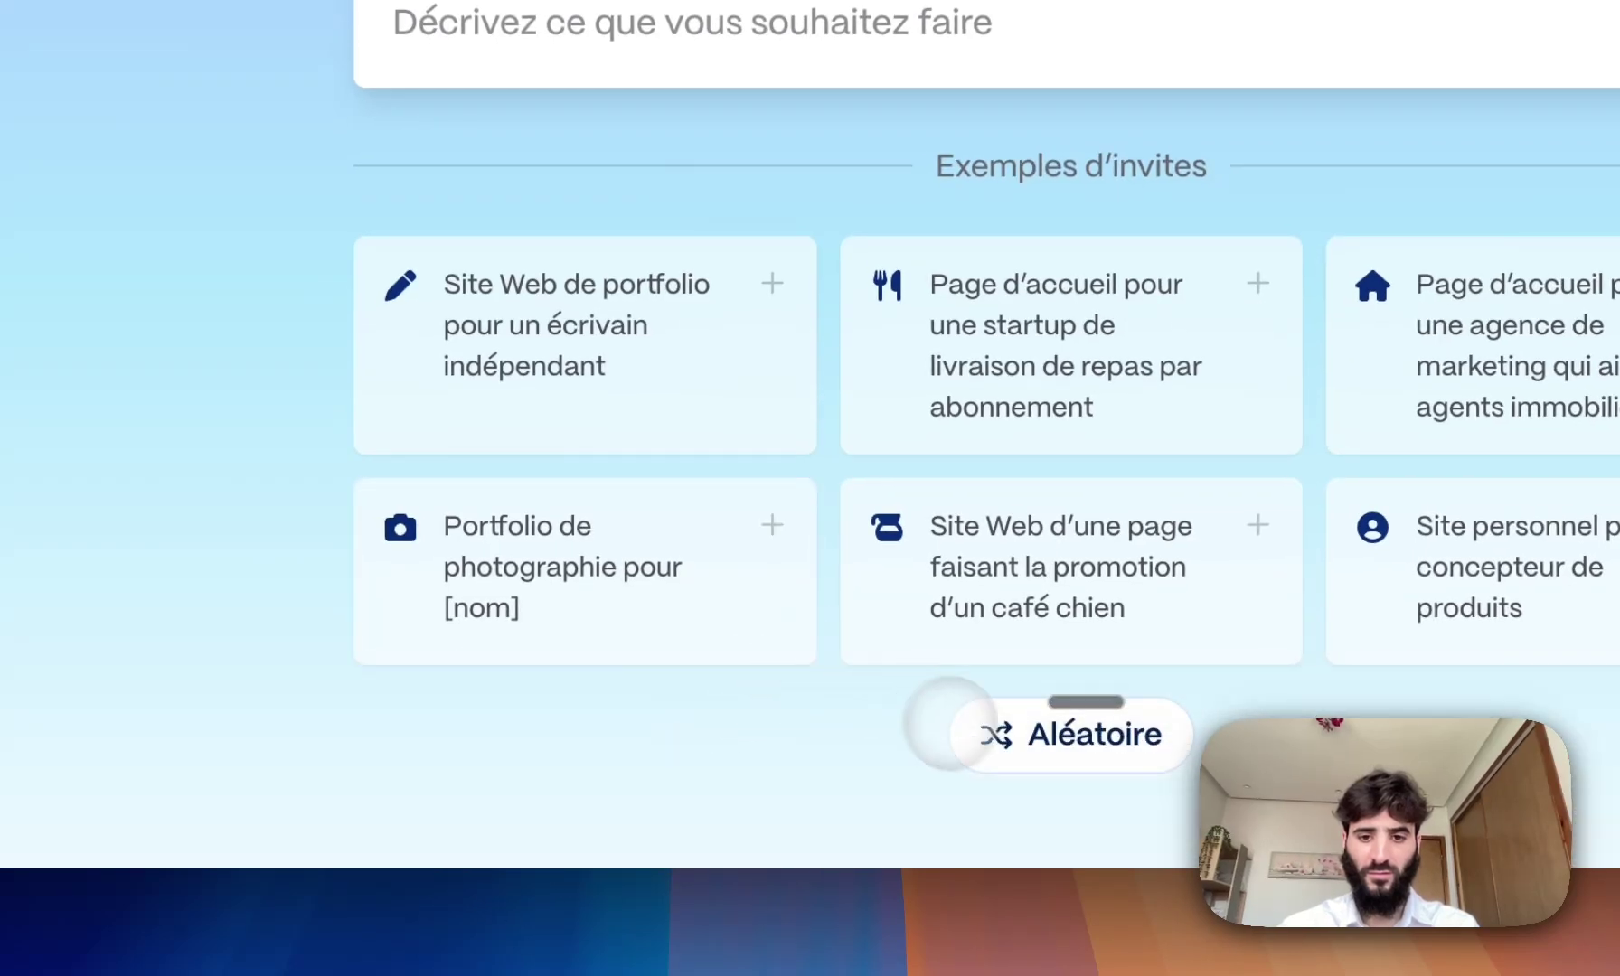
left_click(972, 735)
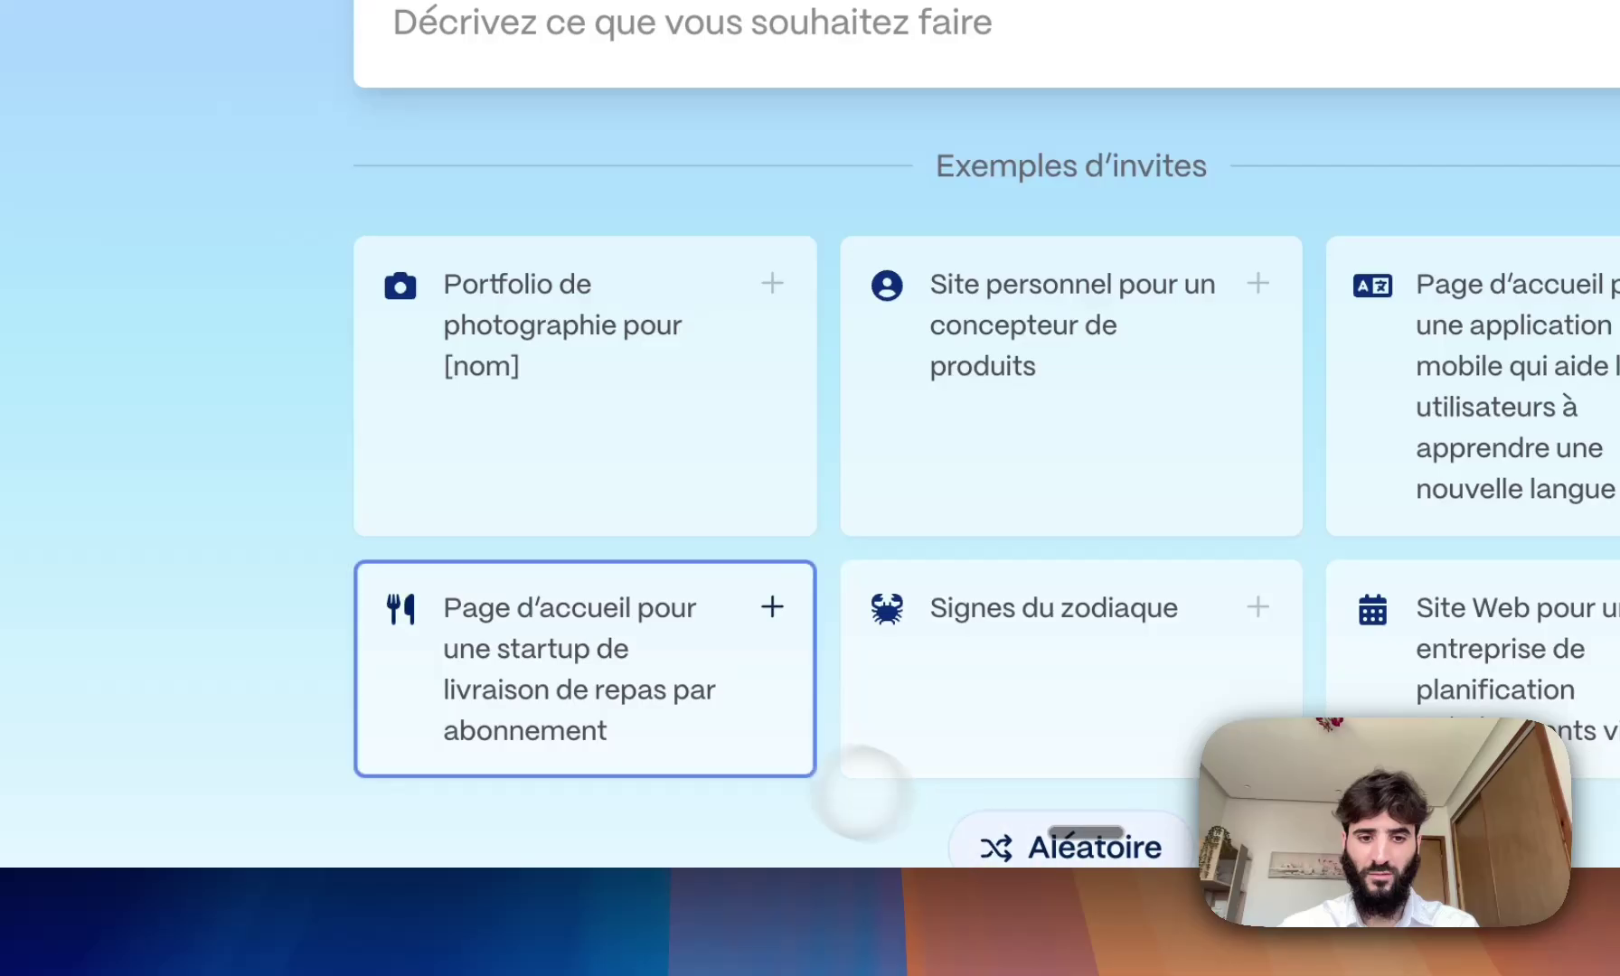
- Use the example prompt "Page d'accueil pour une startup de livraison de repas par abonnement", set 7 cards and generate the outline
left_click(611, 690)
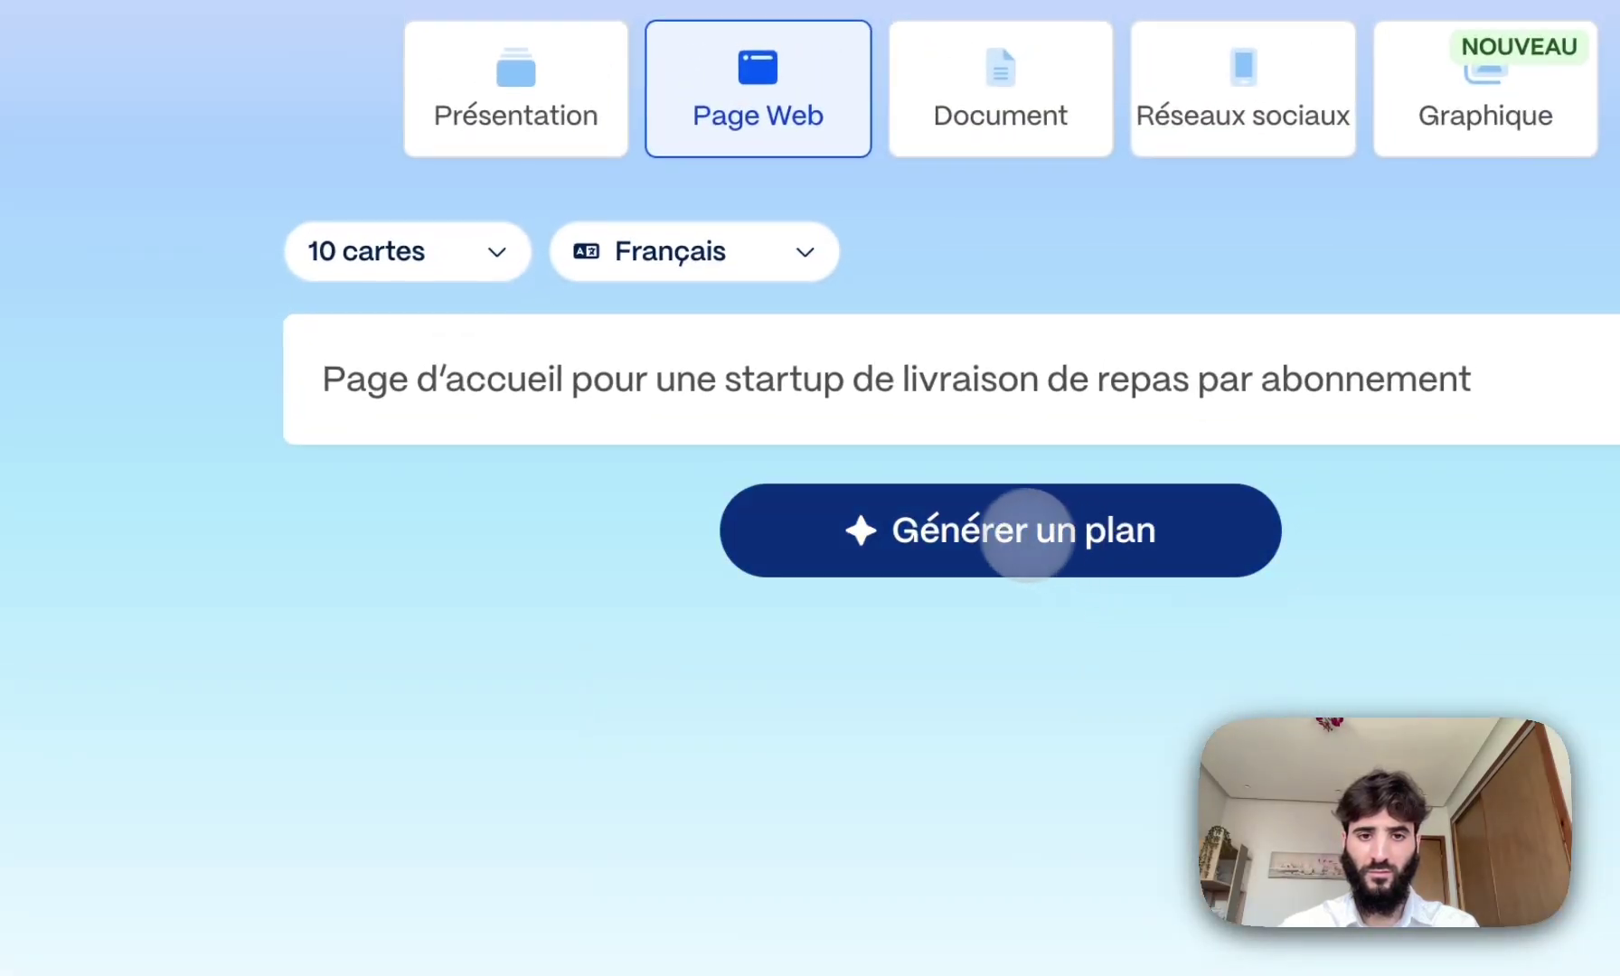
left_click(476, 247)
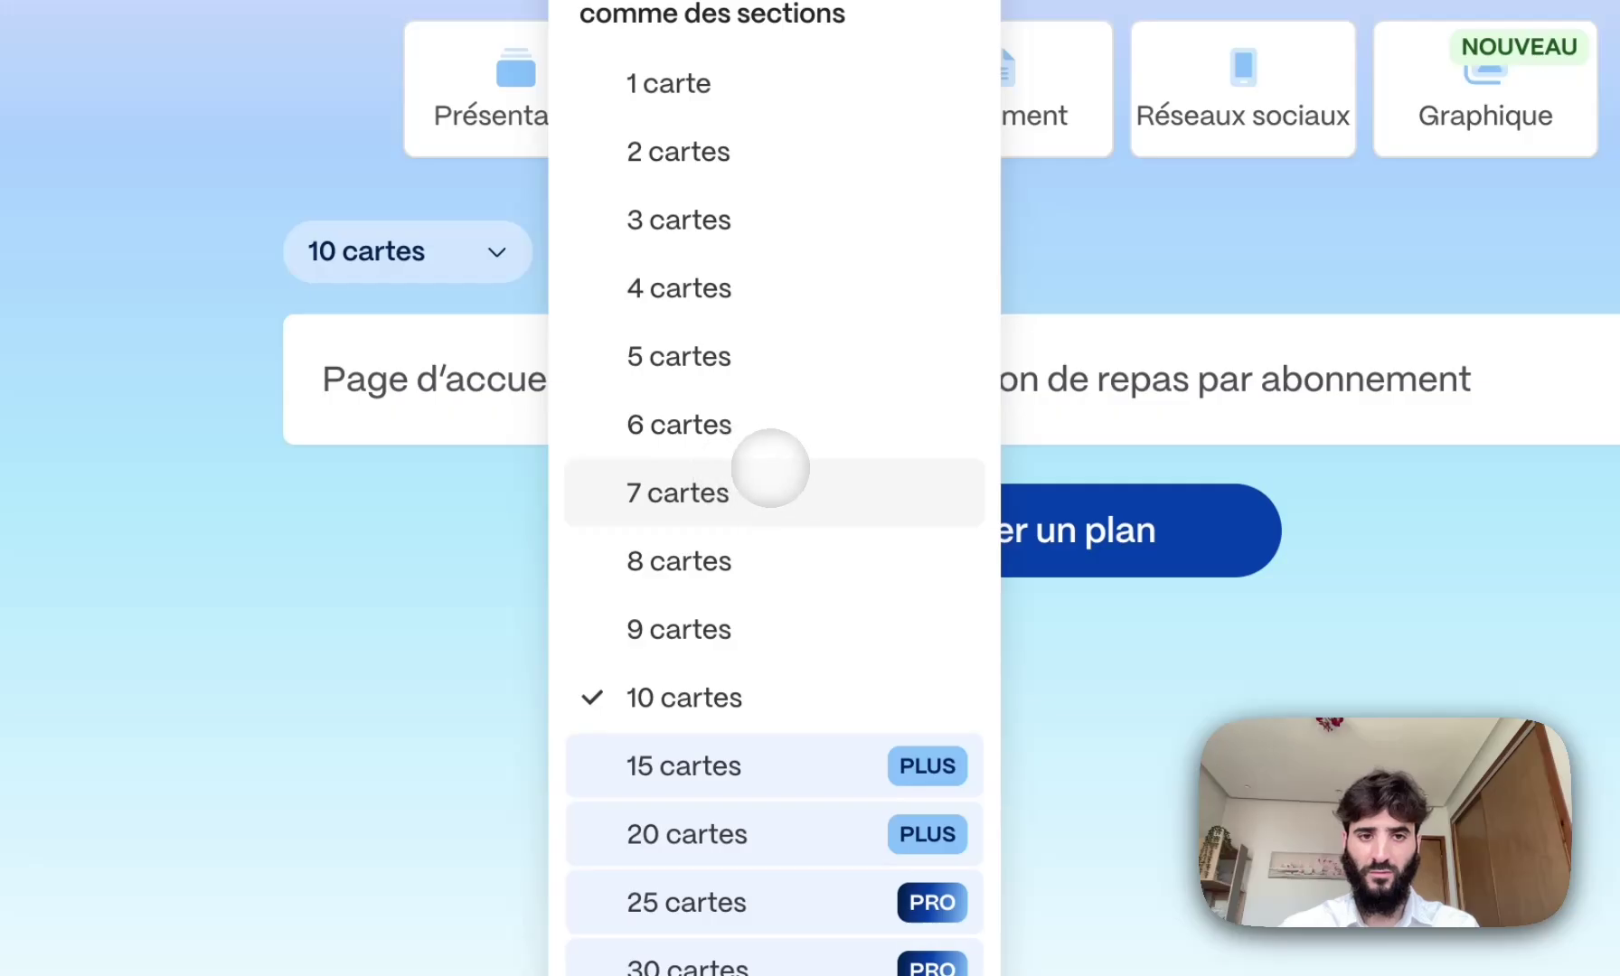
left_click(770, 468)
left_click(1027, 526)
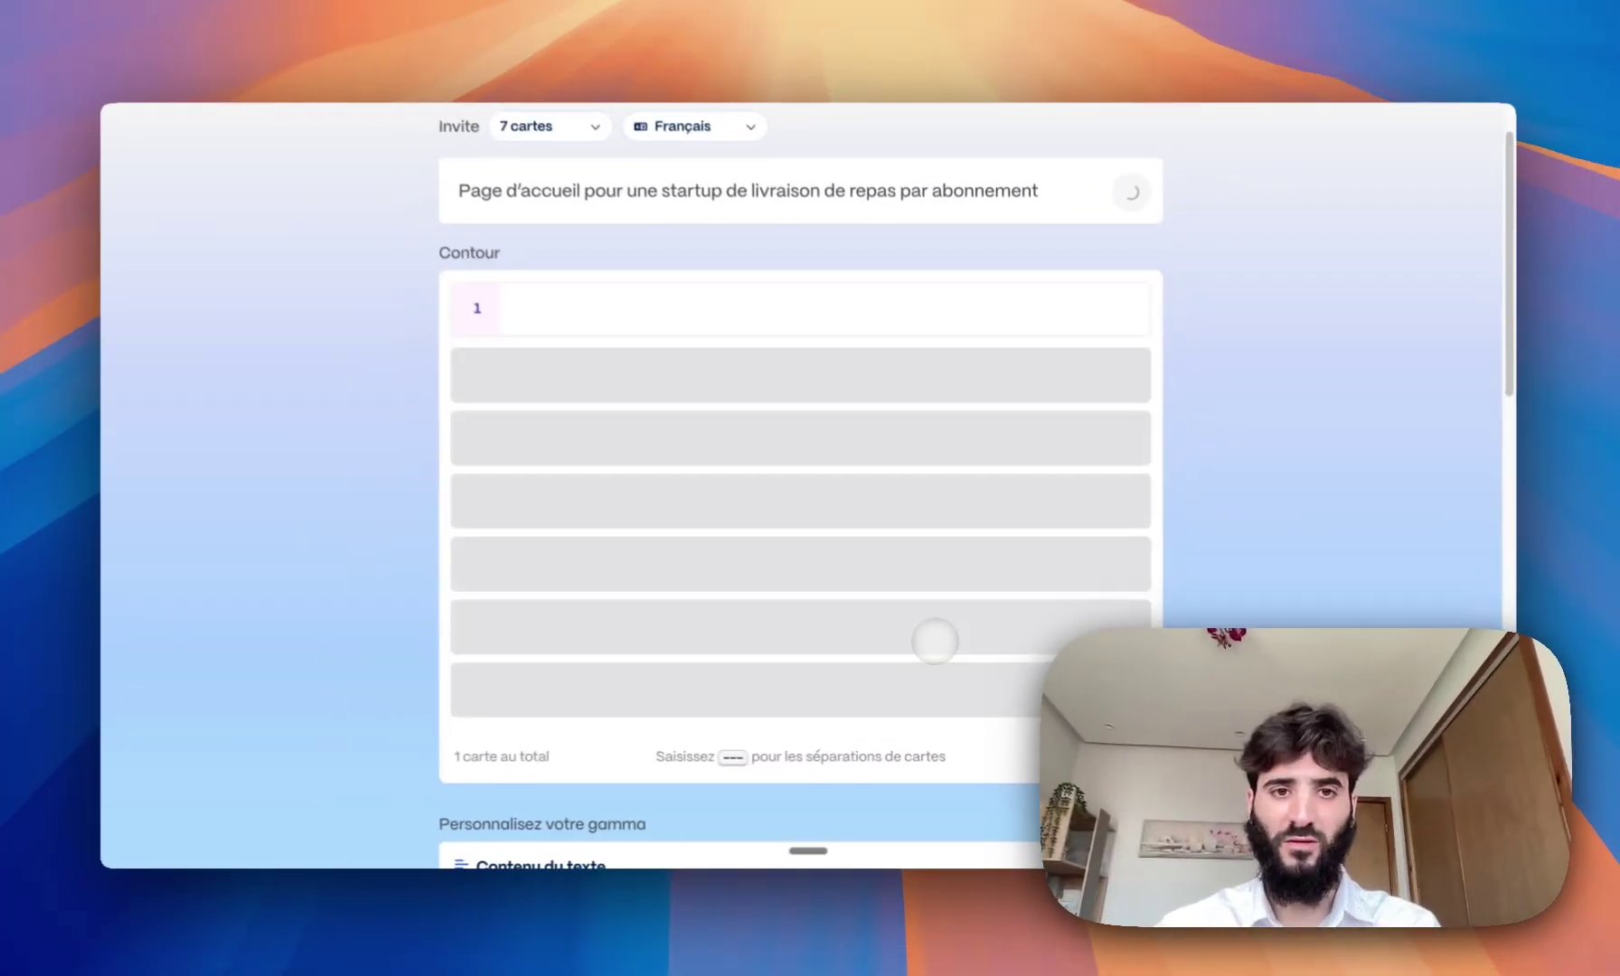
- Review the page's image settings, the generated outline cards and the prompt above them
scroll(857, 537, "down", 10)
scroll(935, 642, "down", 10)
scroll(933, 640, "up", 5)
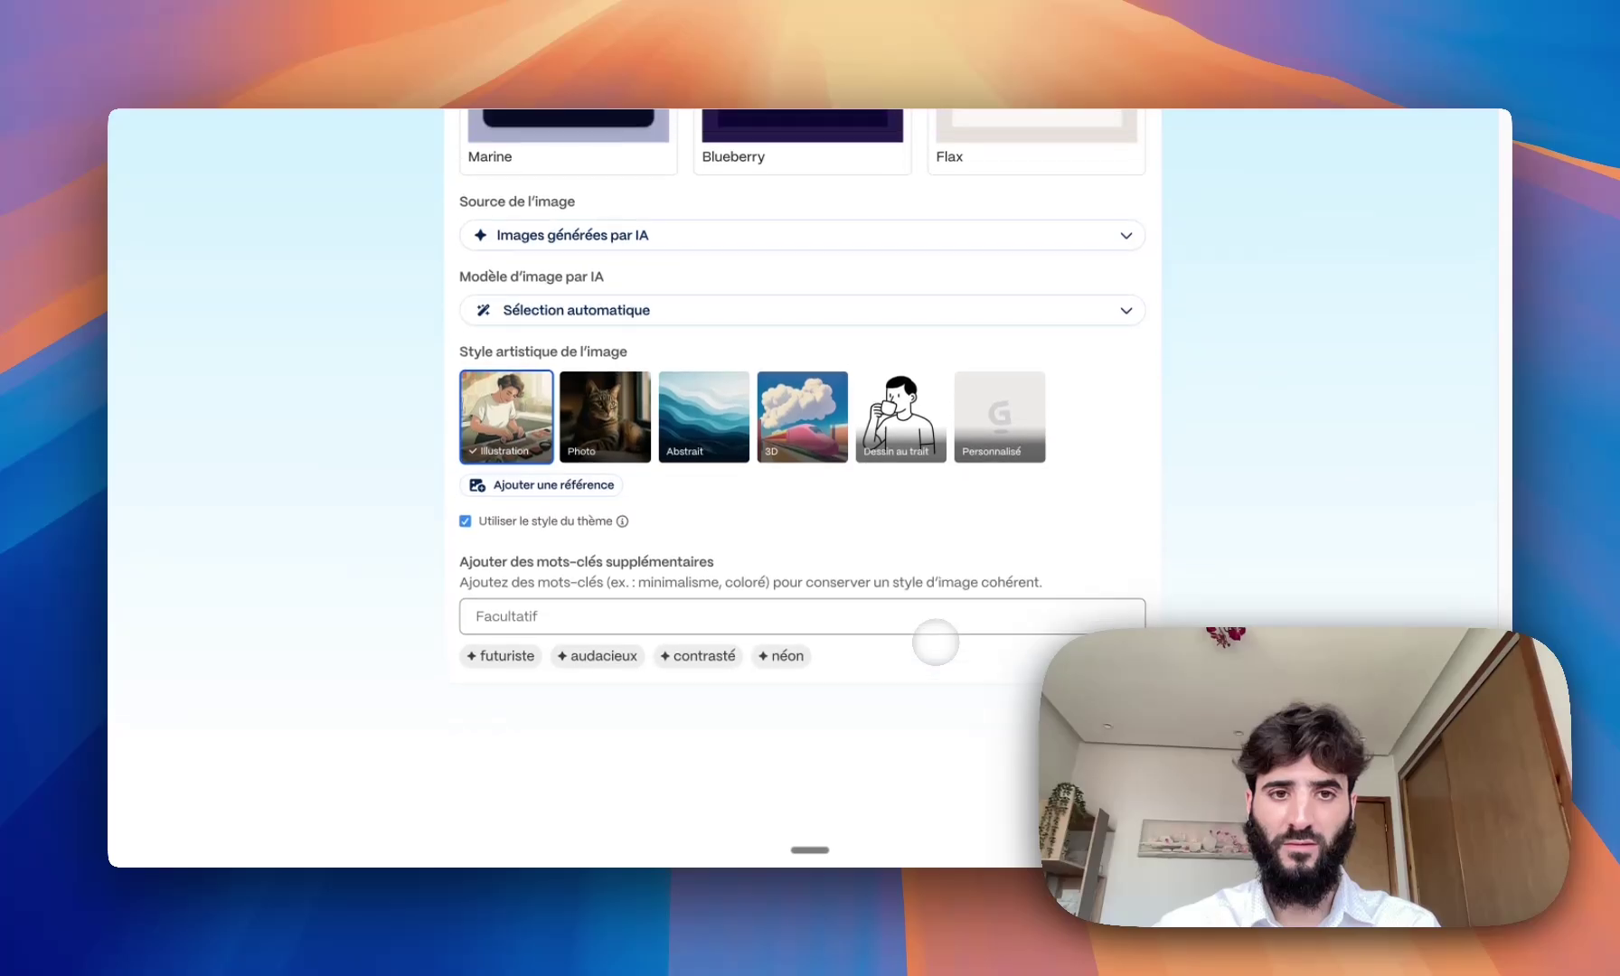
scroll(936, 640, "up", 15)
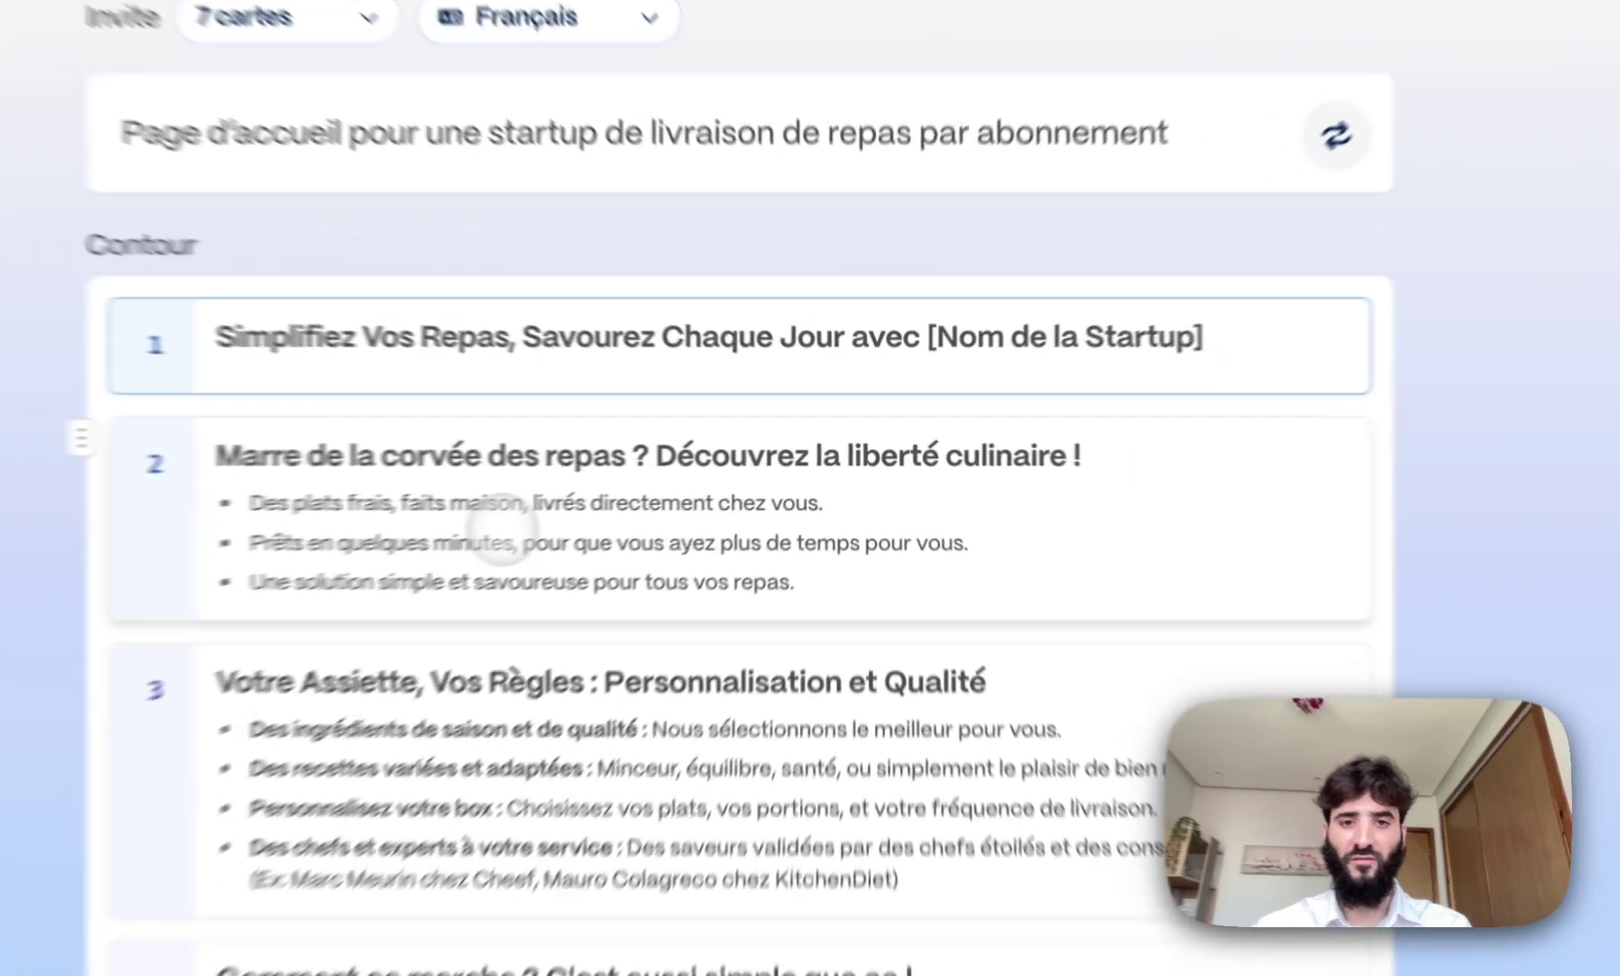
left_click(922, 466)
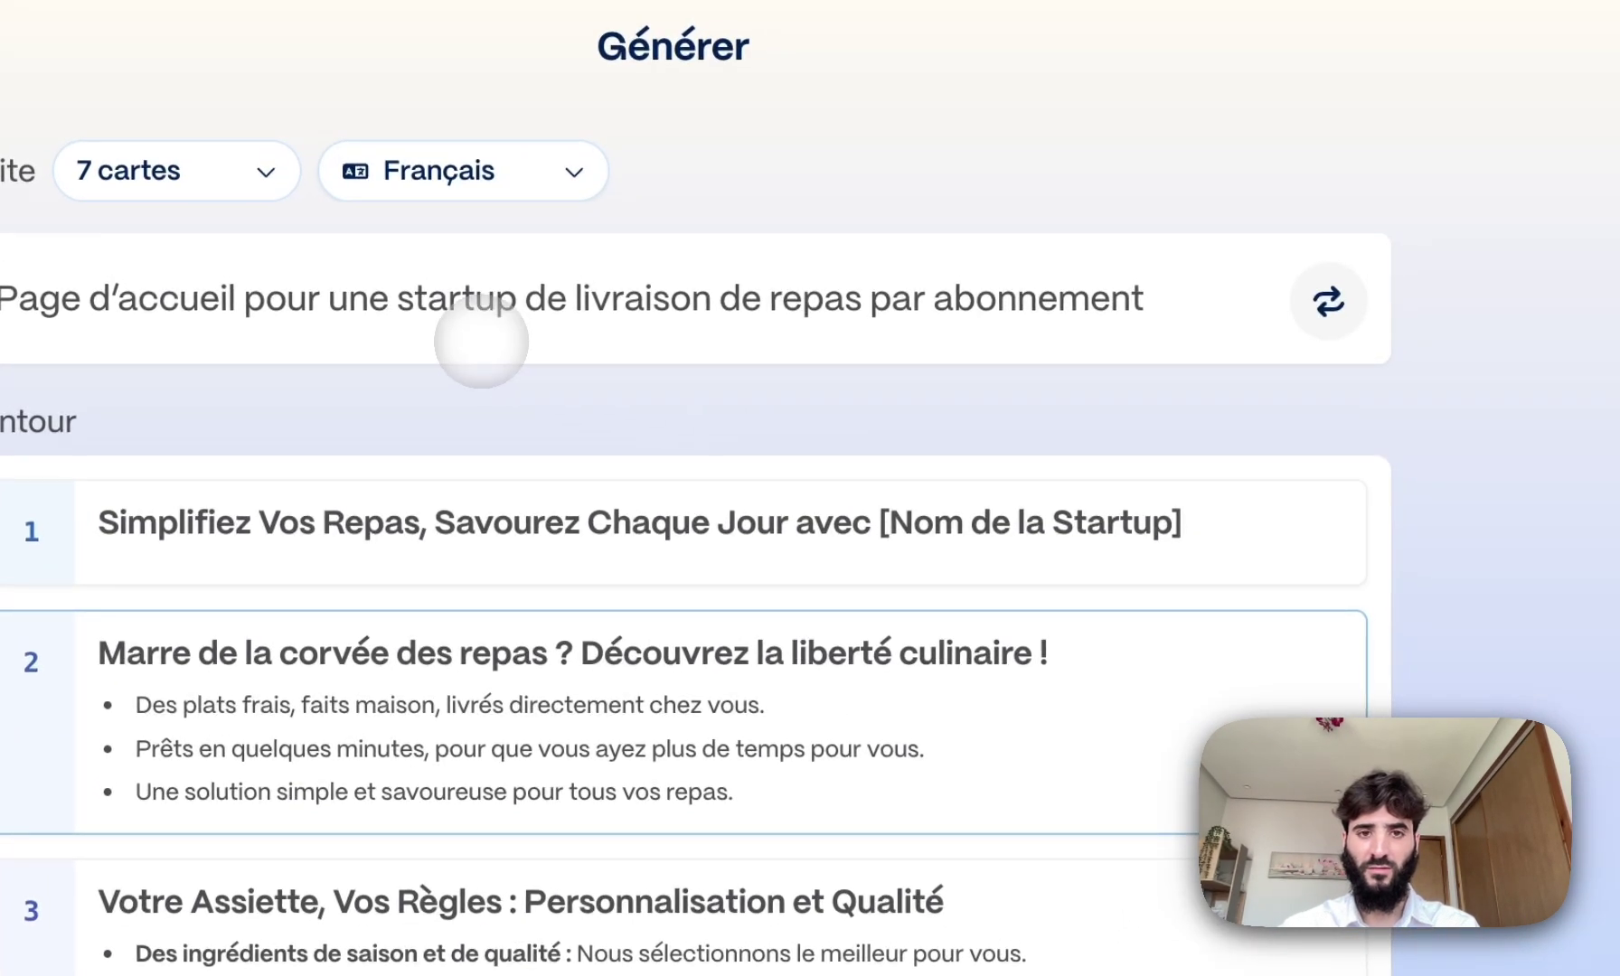
left_click(480, 342)
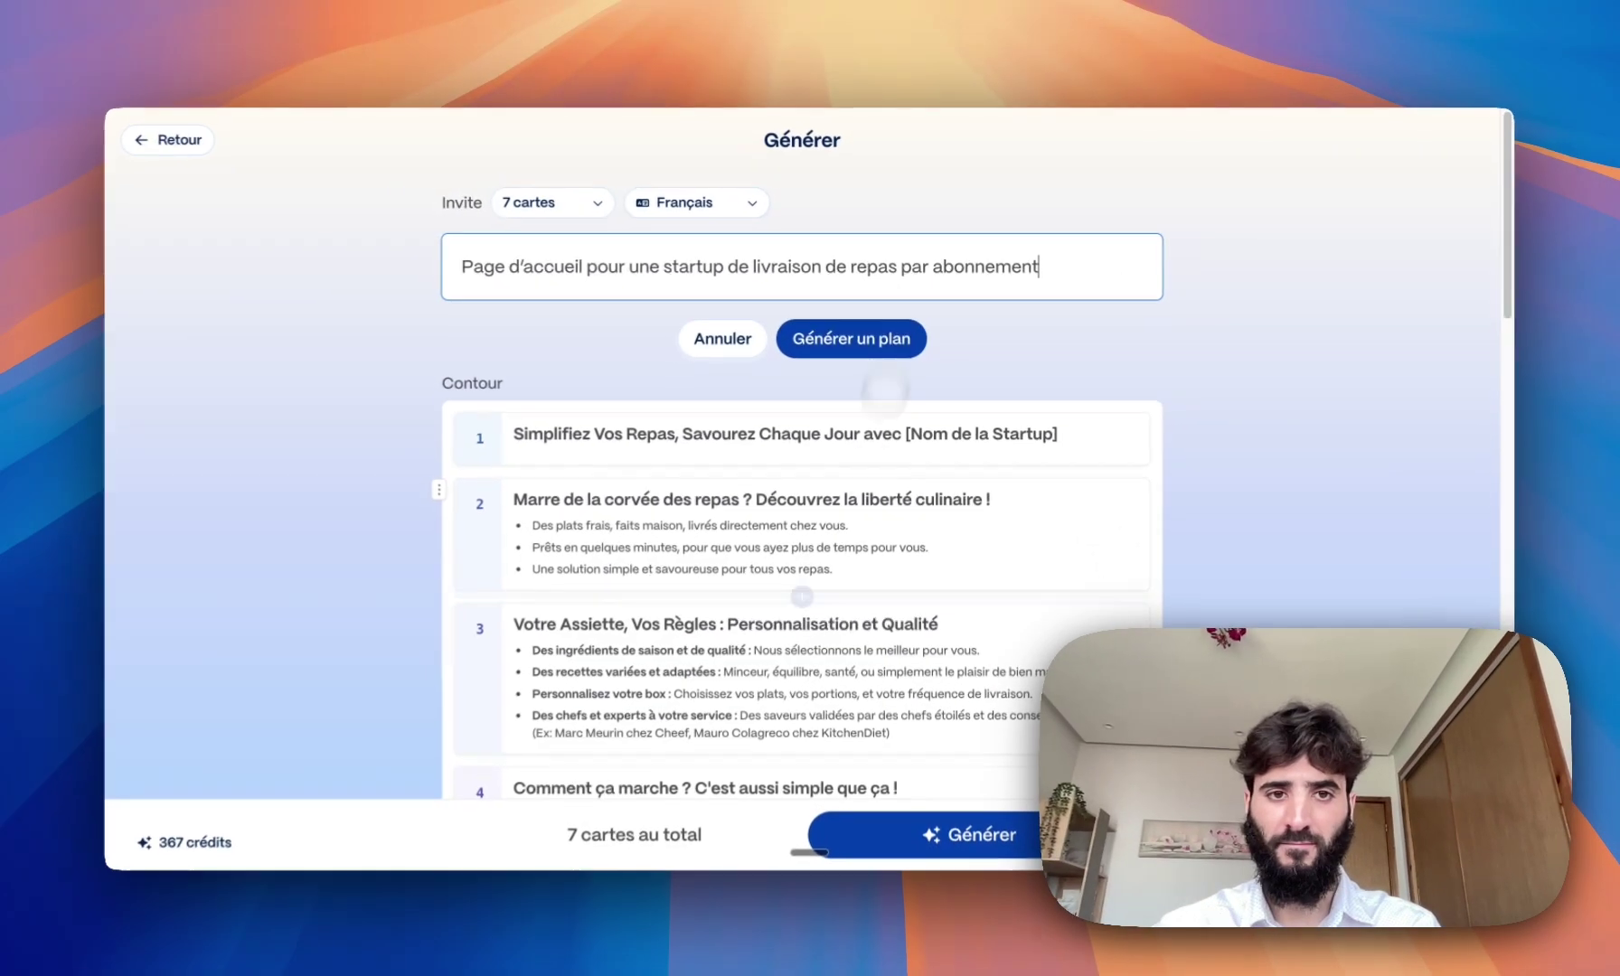
- Try the Minimaliste text amount for the page and set it back to Concis
scroll(846, 452, "down", 15)
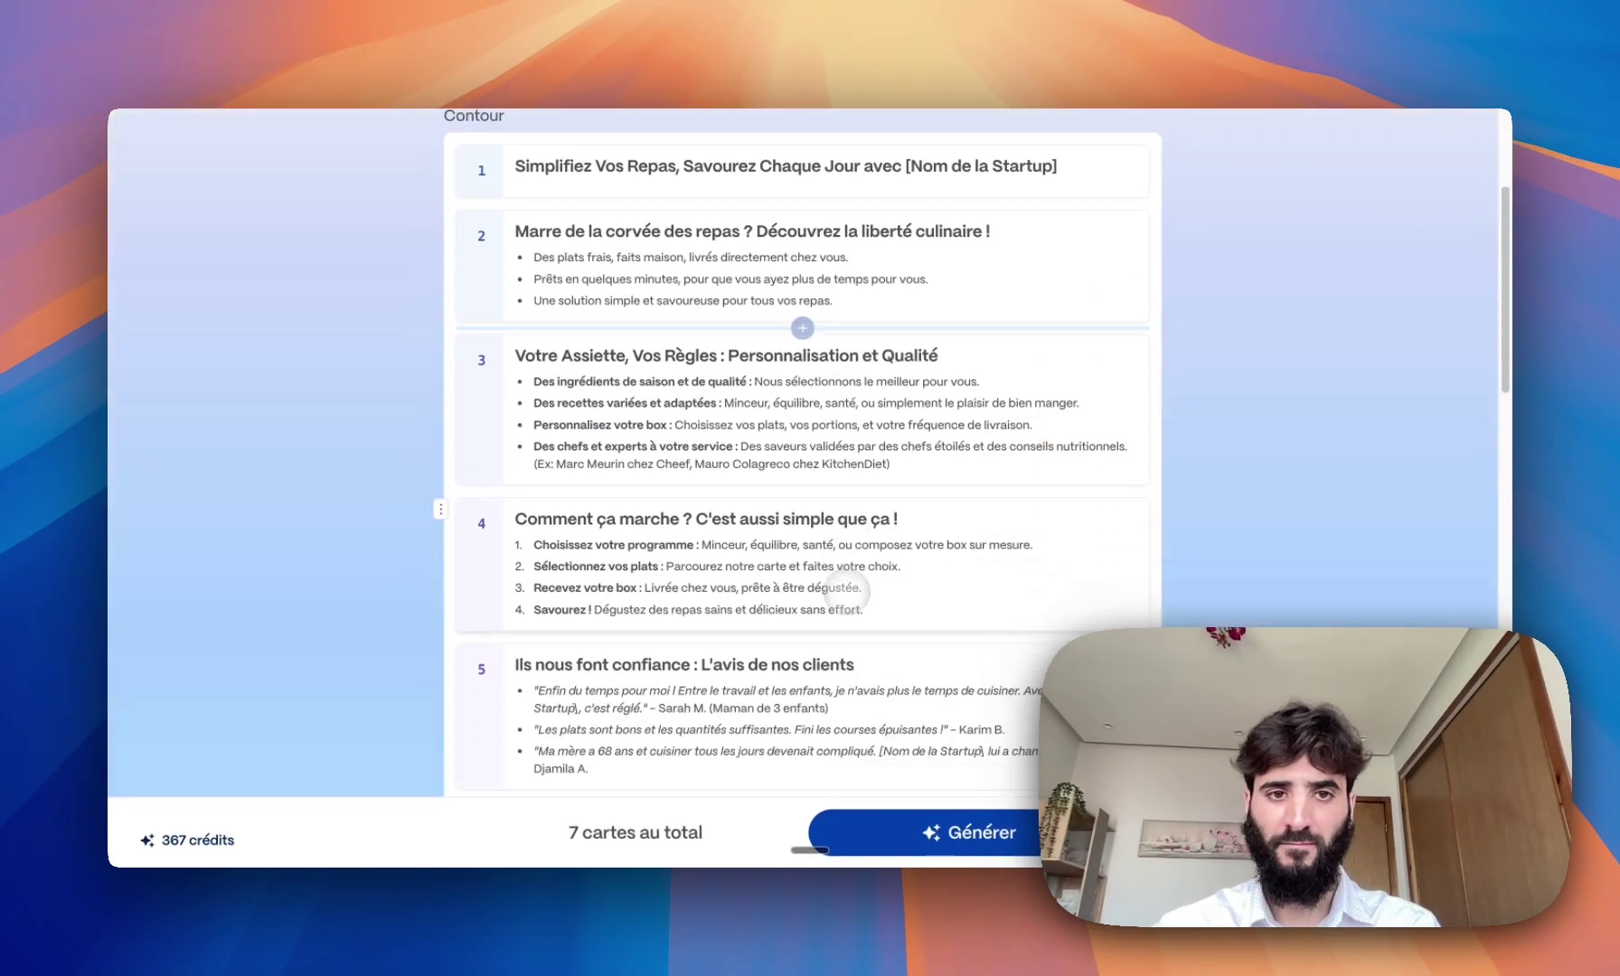
scroll(846, 593, "down", 3)
scroll(846, 586, "up", 5)
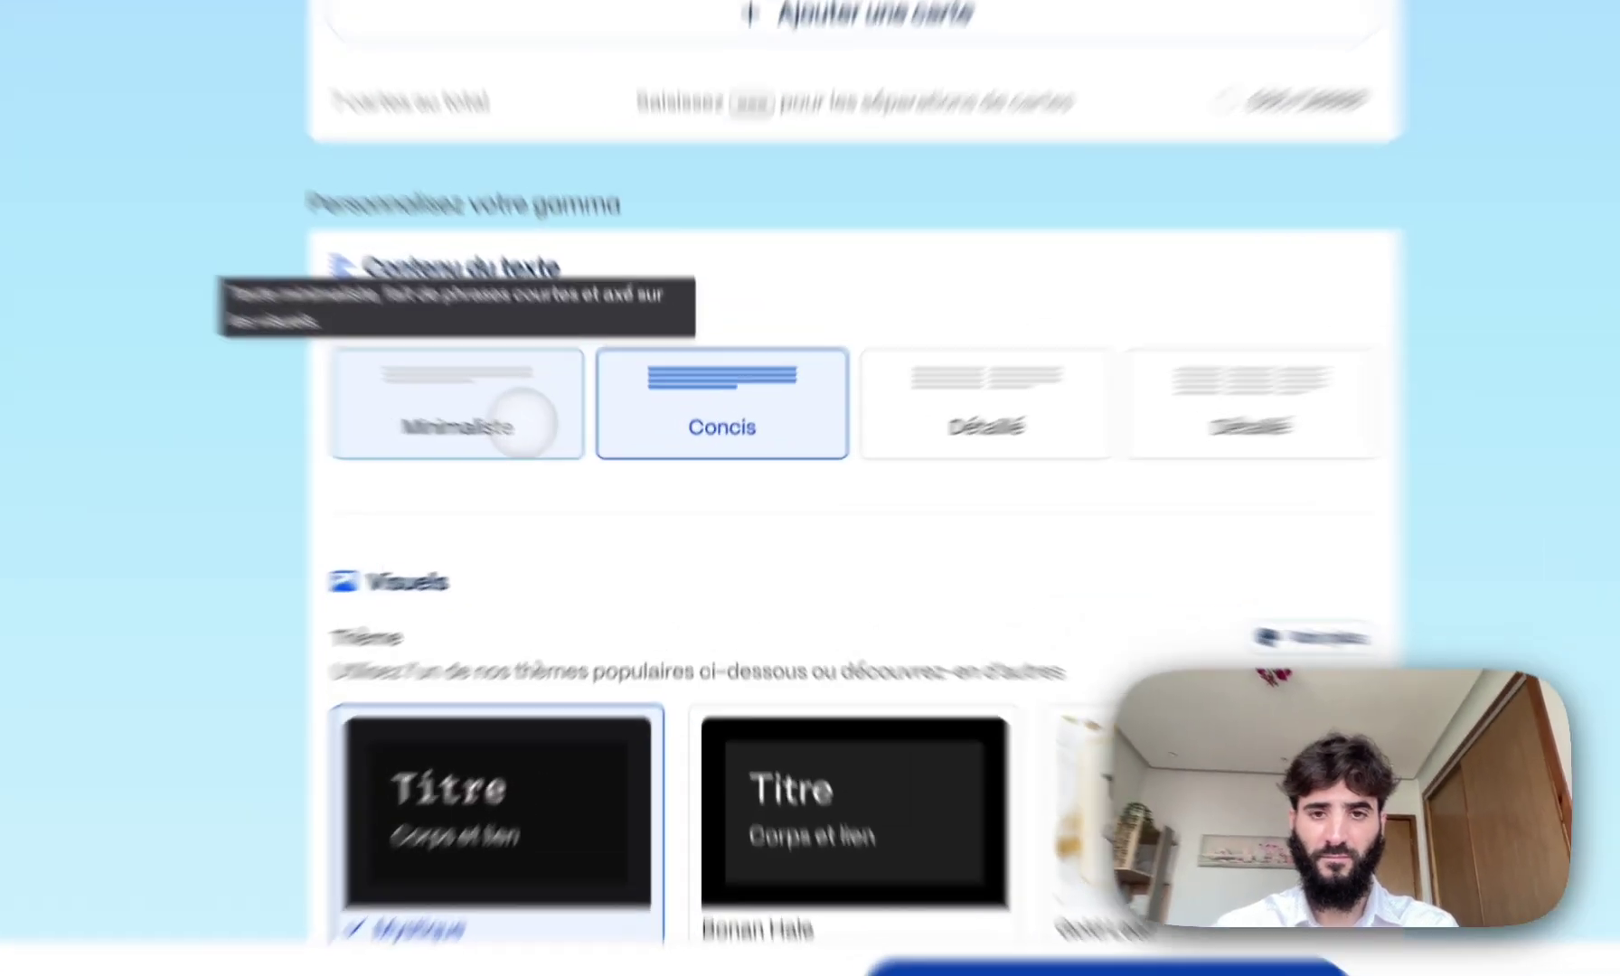
left_click(586, 458)
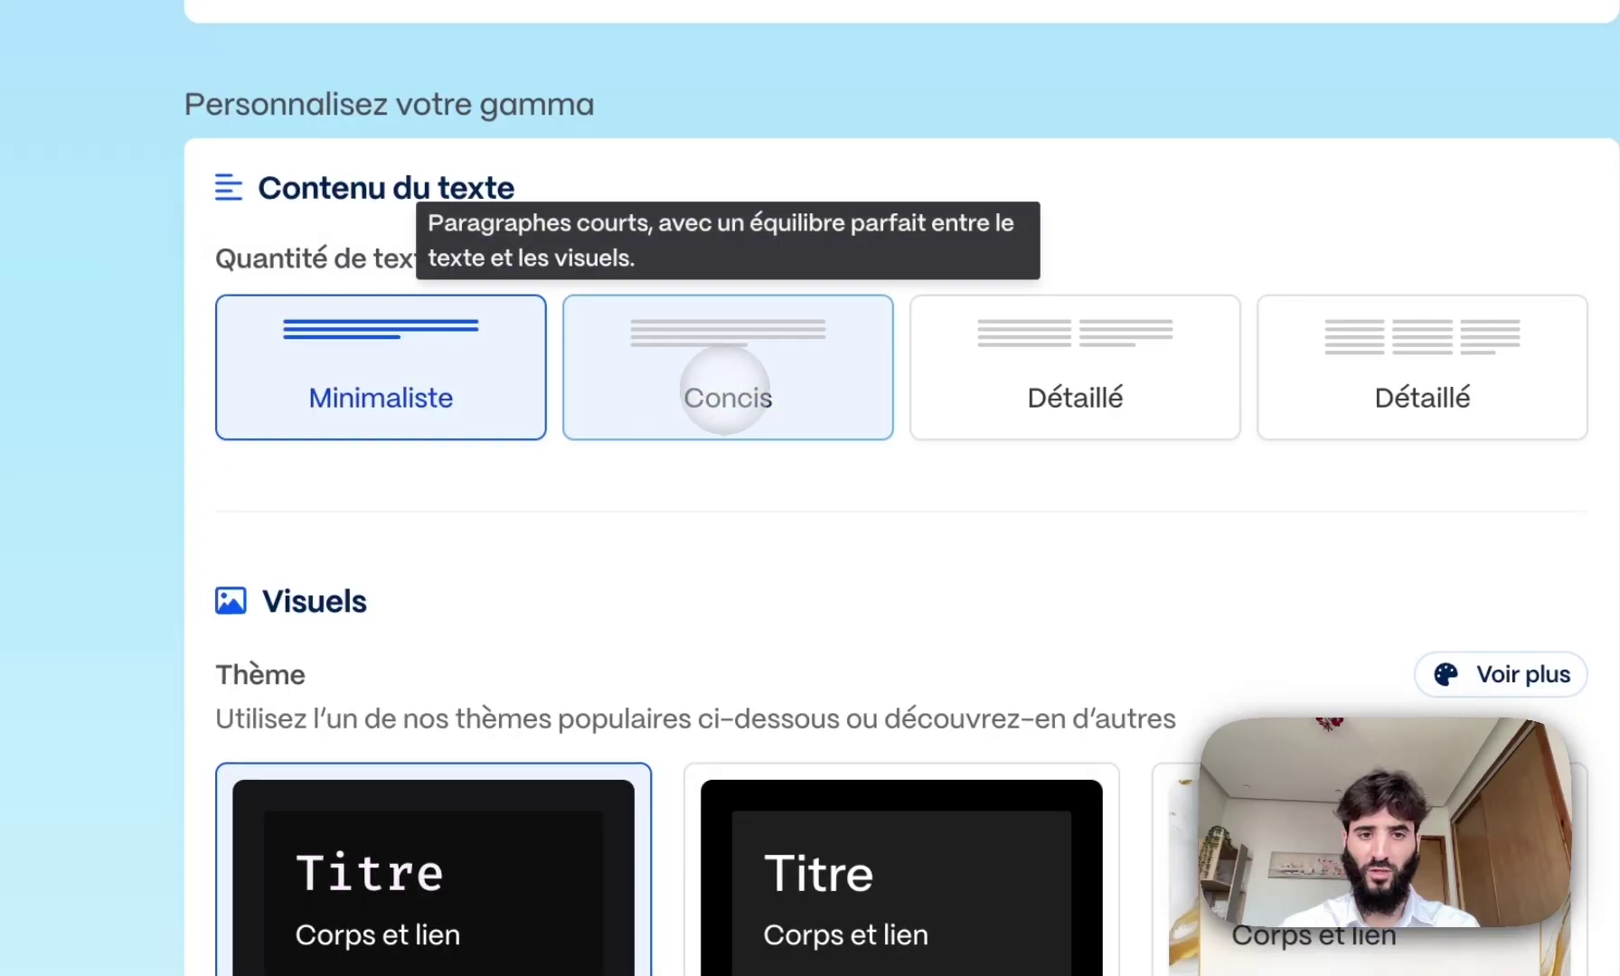
left_click(741, 458)
- Open the full collection of themes and preview the Verdigris theme
scroll(991, 582, "down", 10)
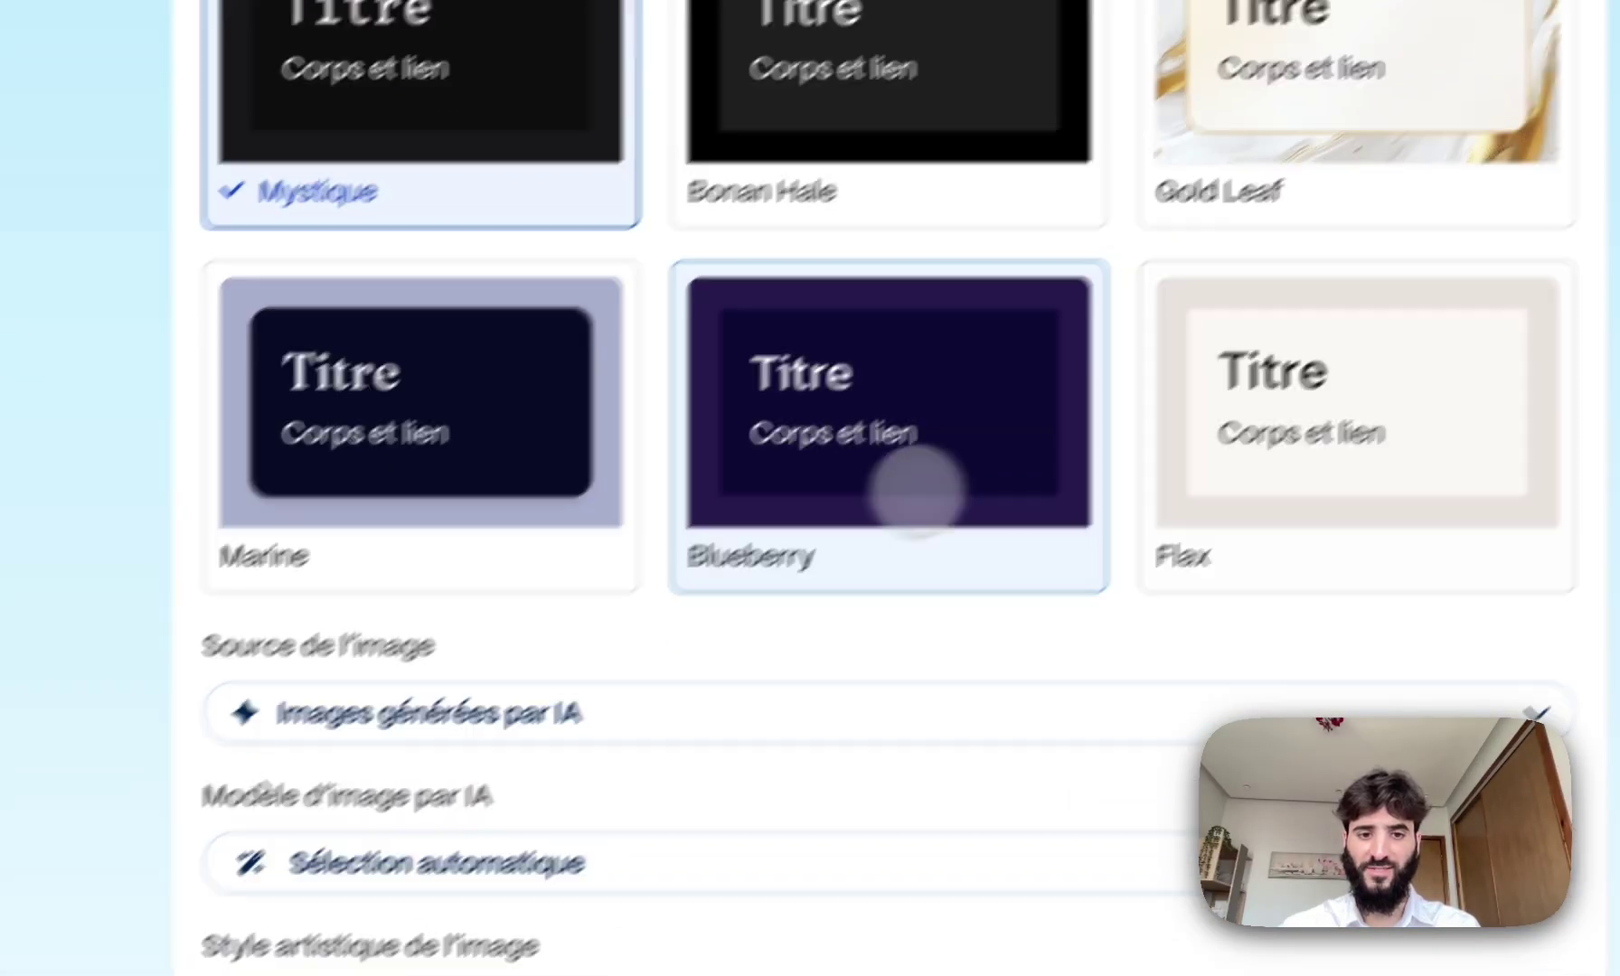
scroll(984, 405, "down", 5)
scroll(987, 398, "up", 6)
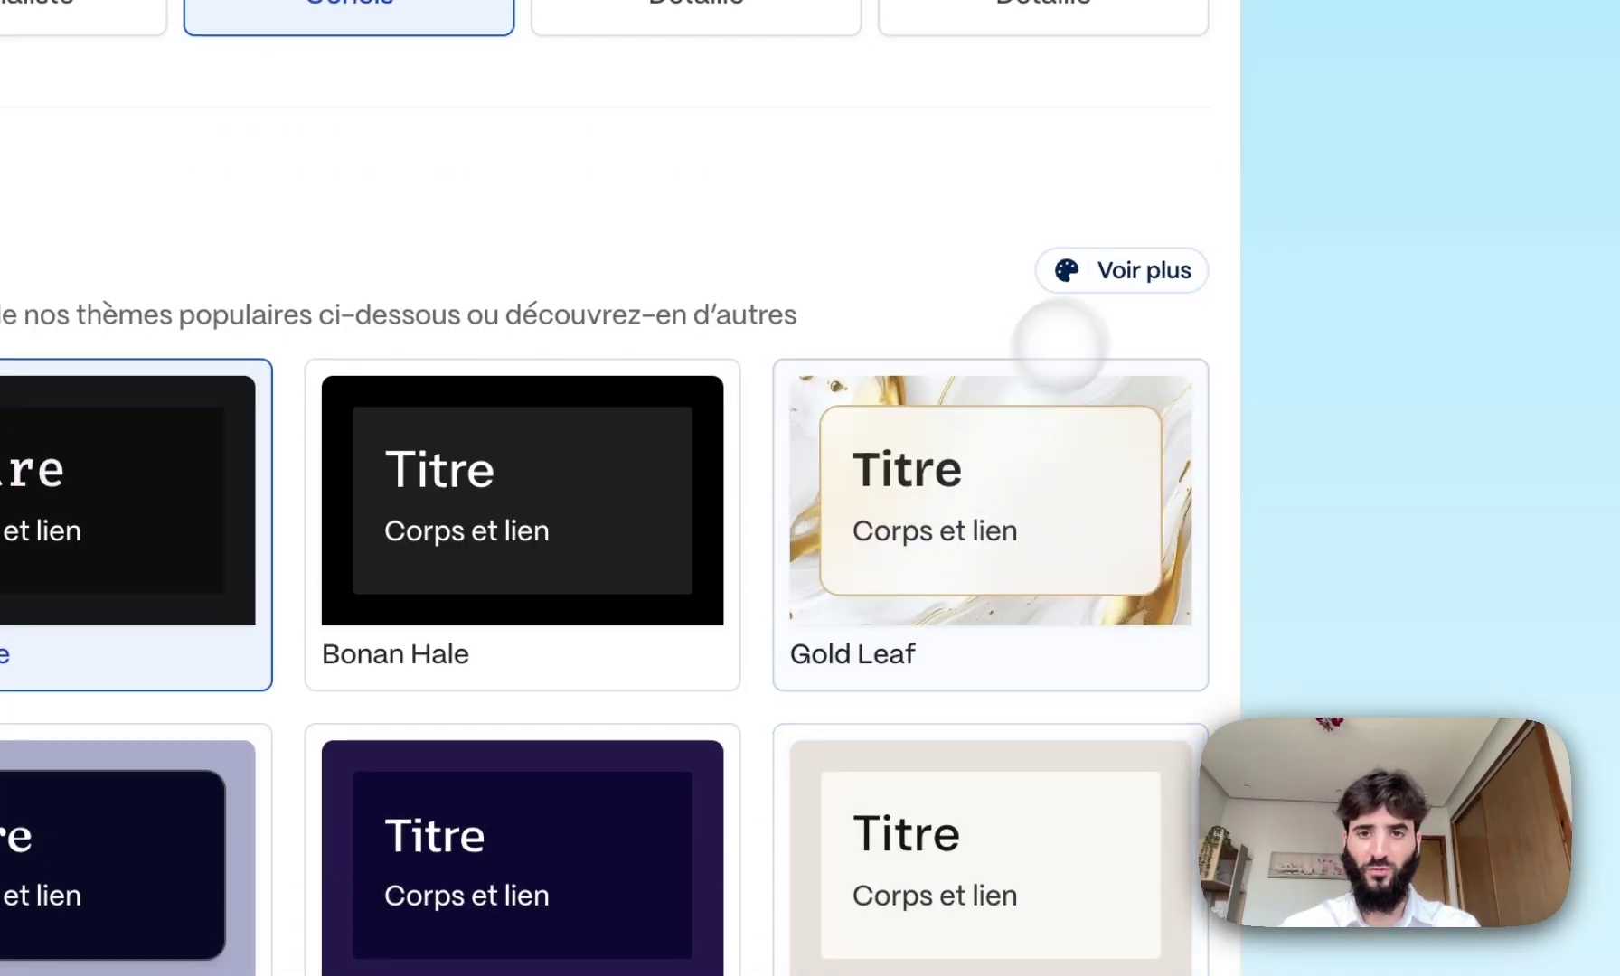
left_click(1129, 271)
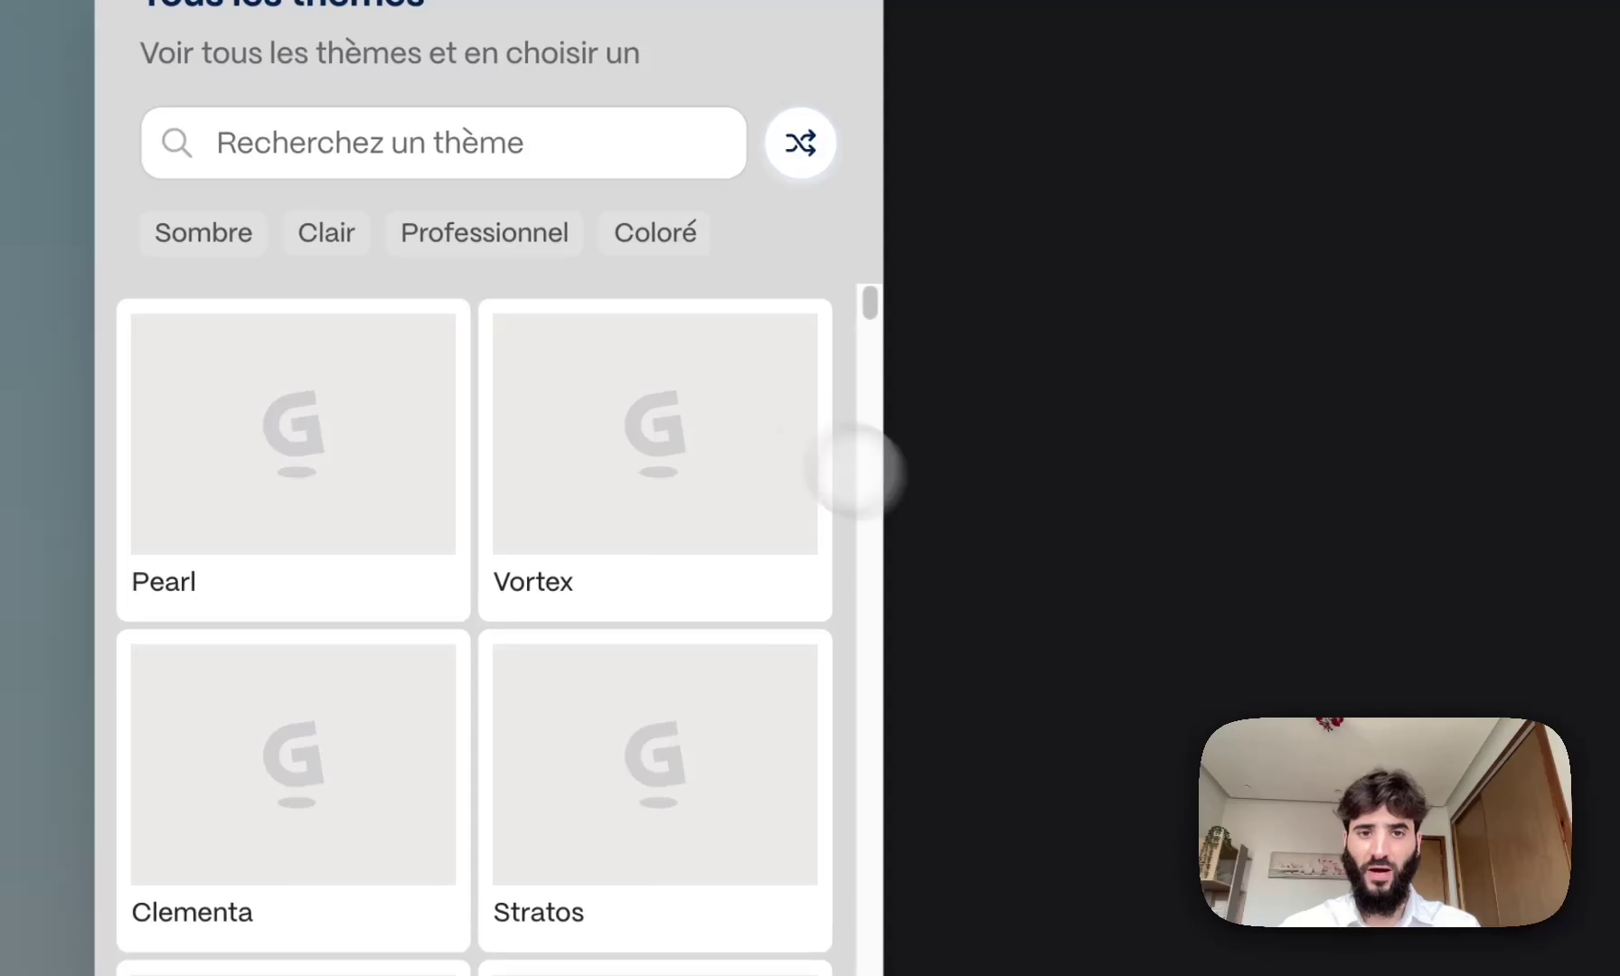
scroll(680, 667, "down", 5)
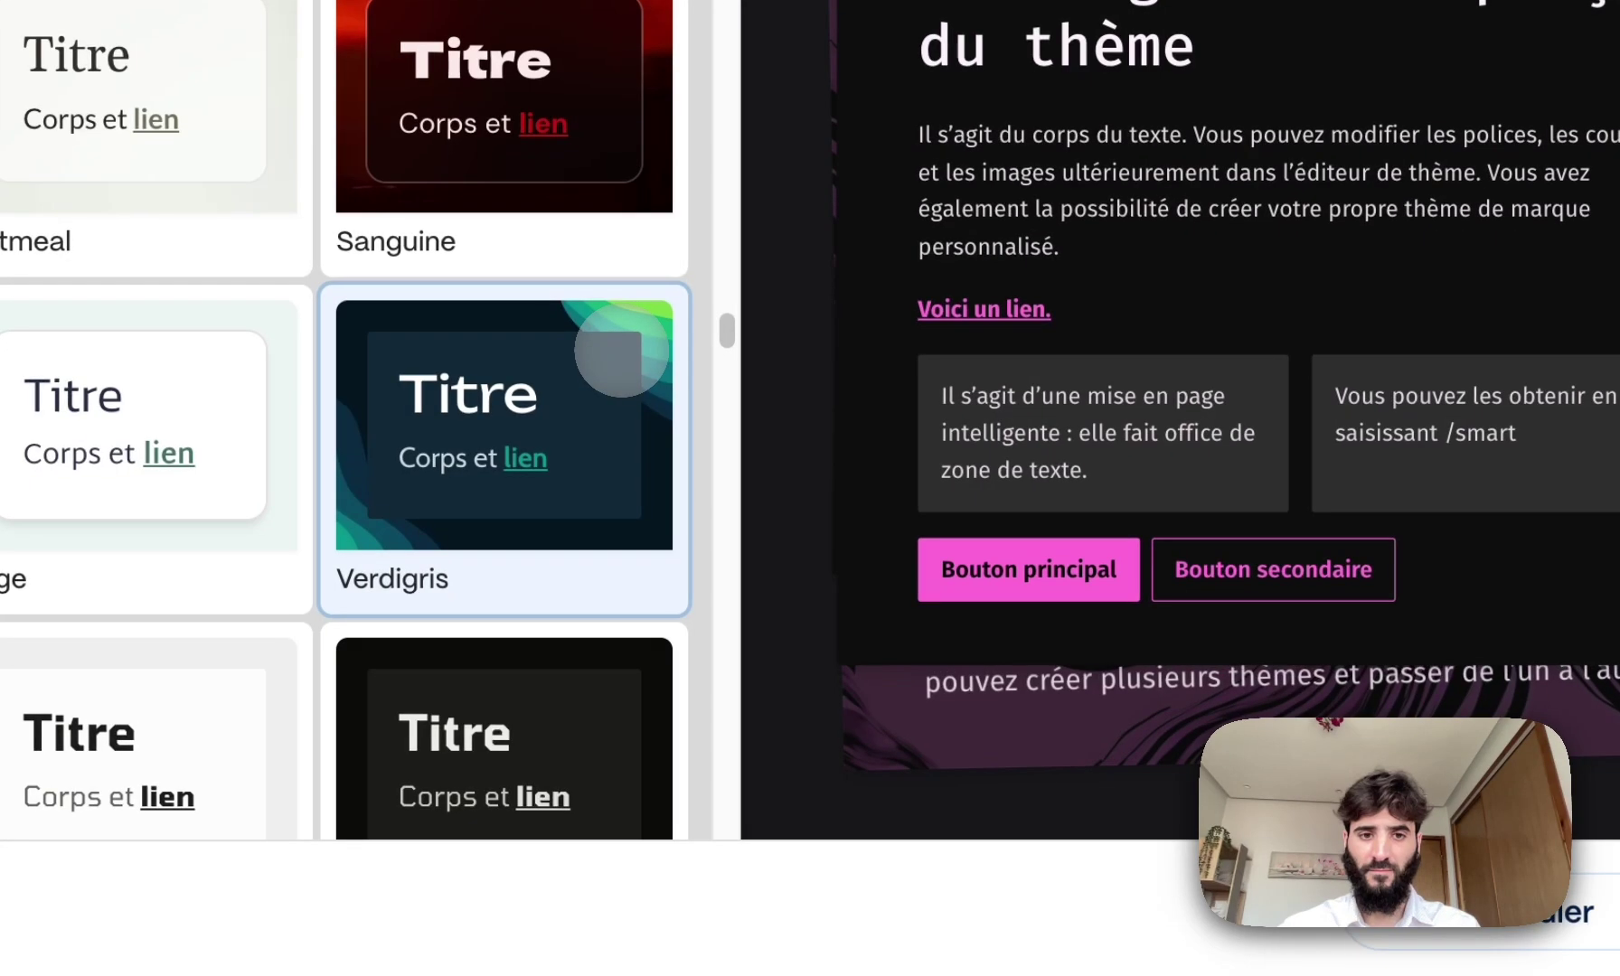
left_click(590, 491)
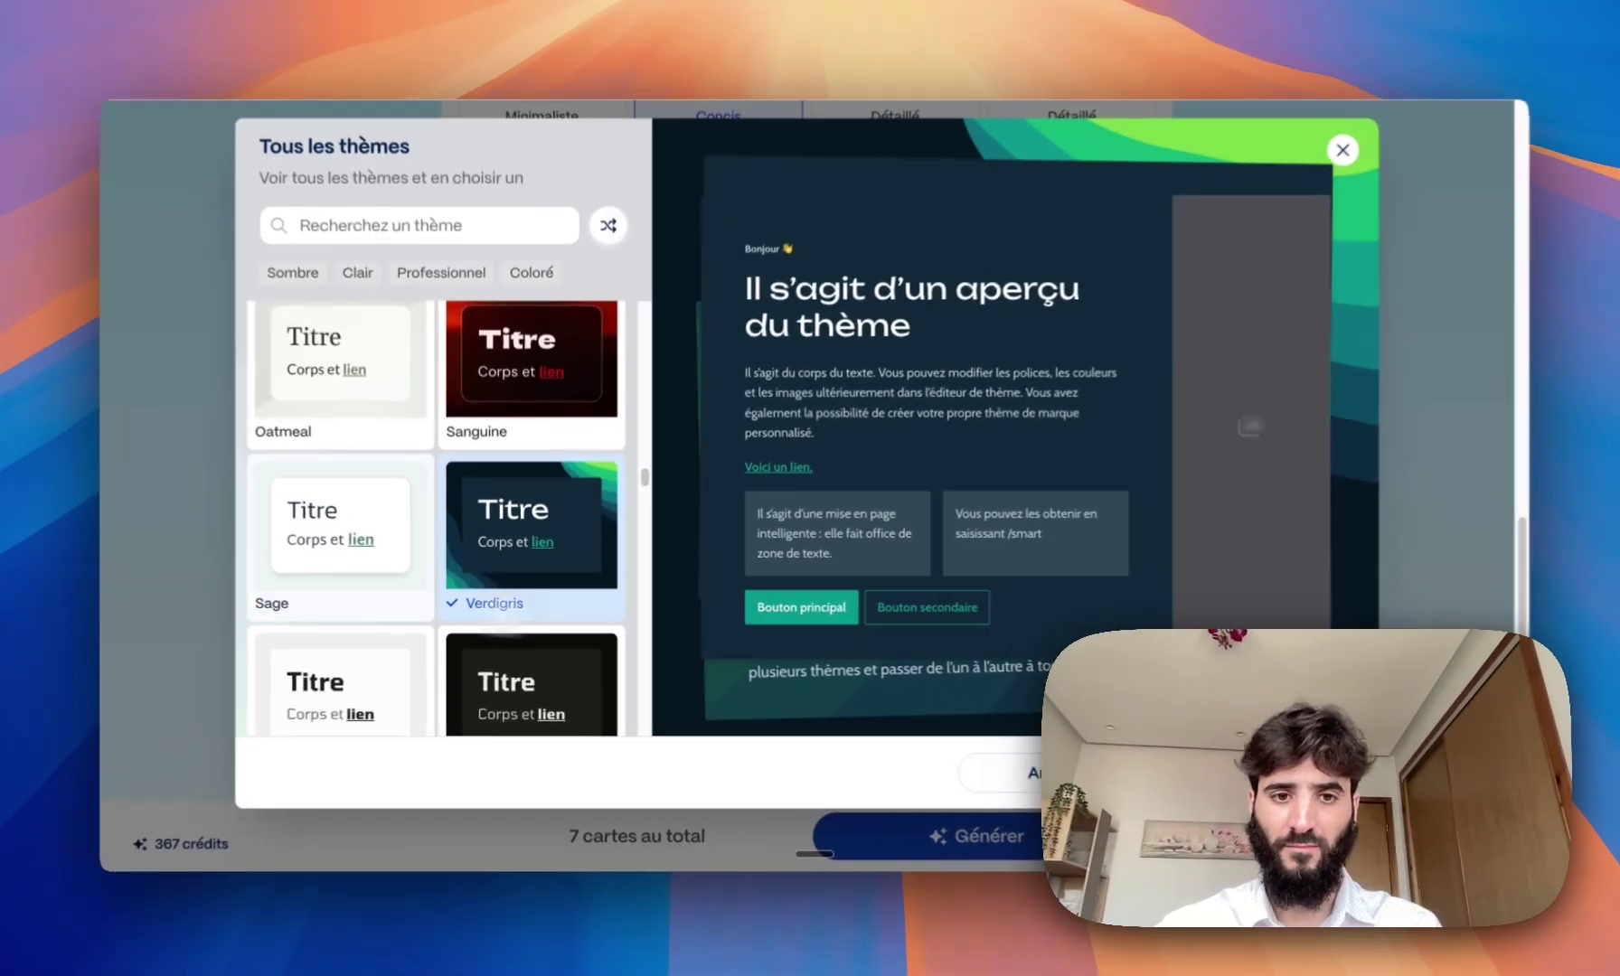
- Browse more of the themes, preview Pistachio, and choose the Cornflower theme for the page
scroll(289, 612, "down", 5)
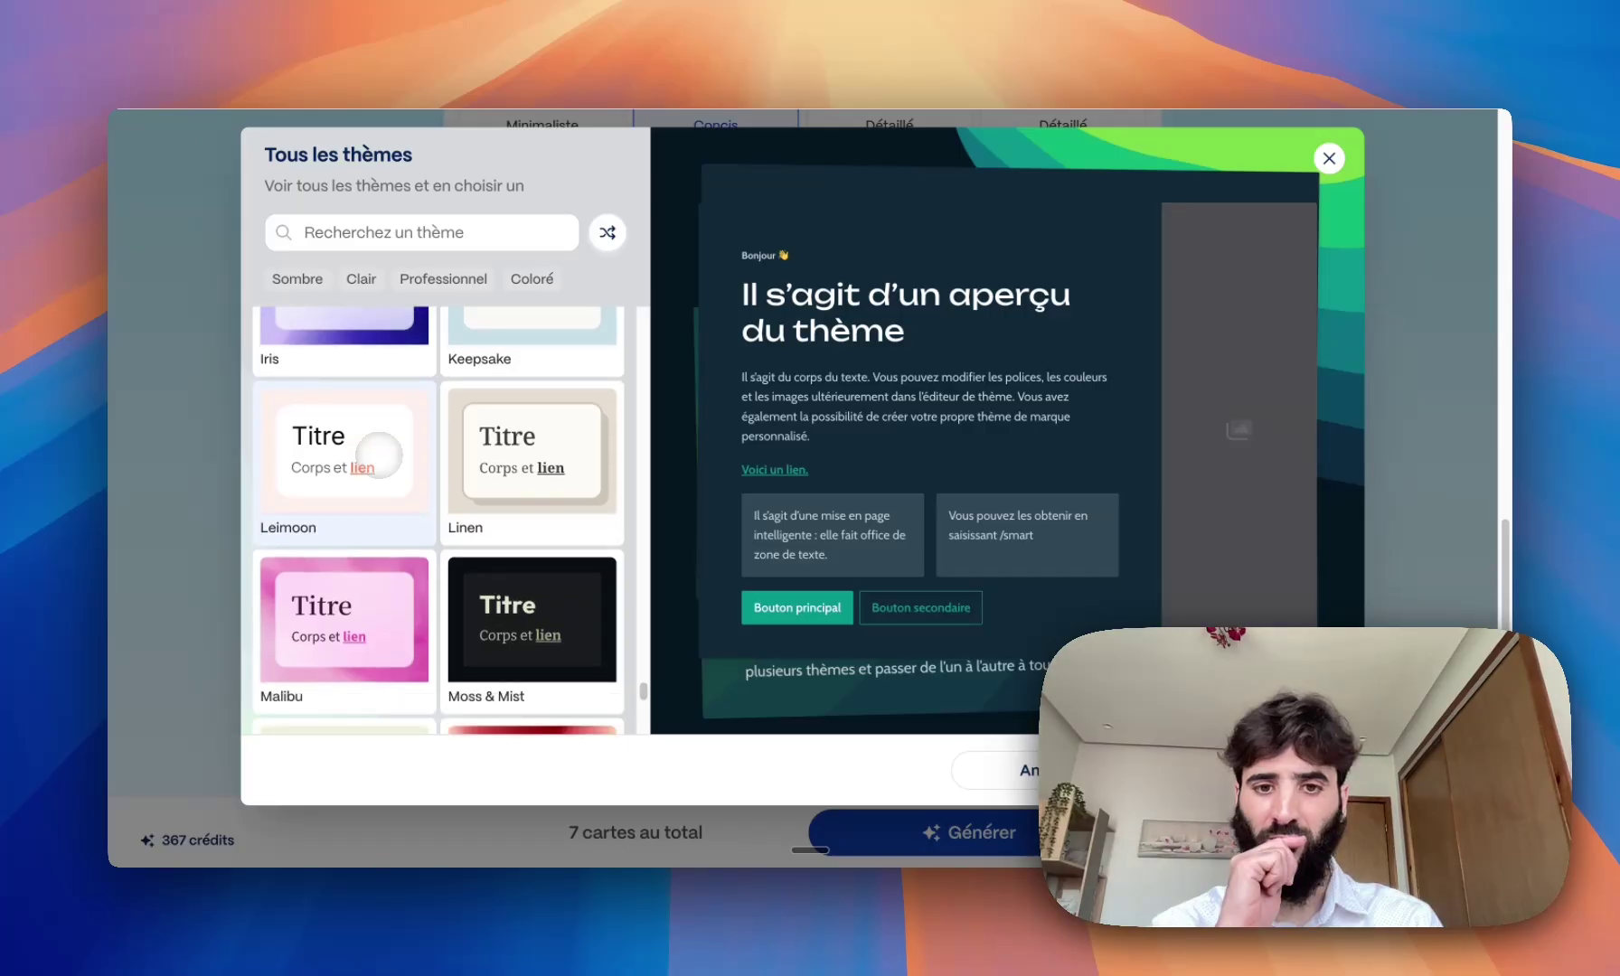
scroll(440, 531, "down", 2)
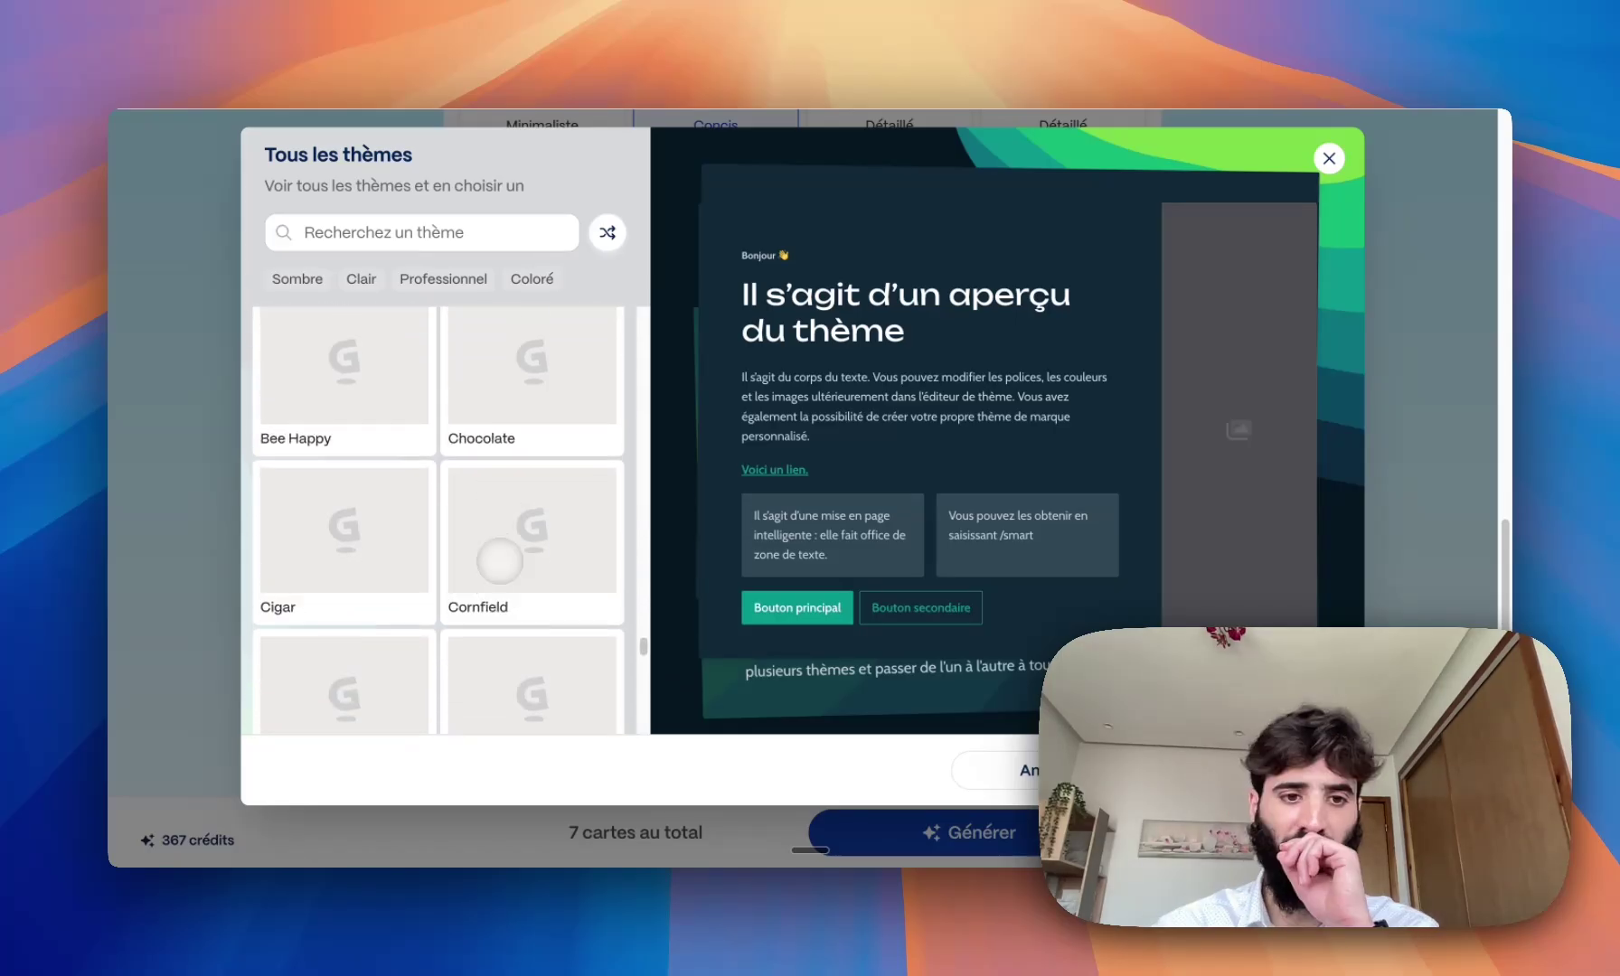
scroll(500, 568, "up", 10)
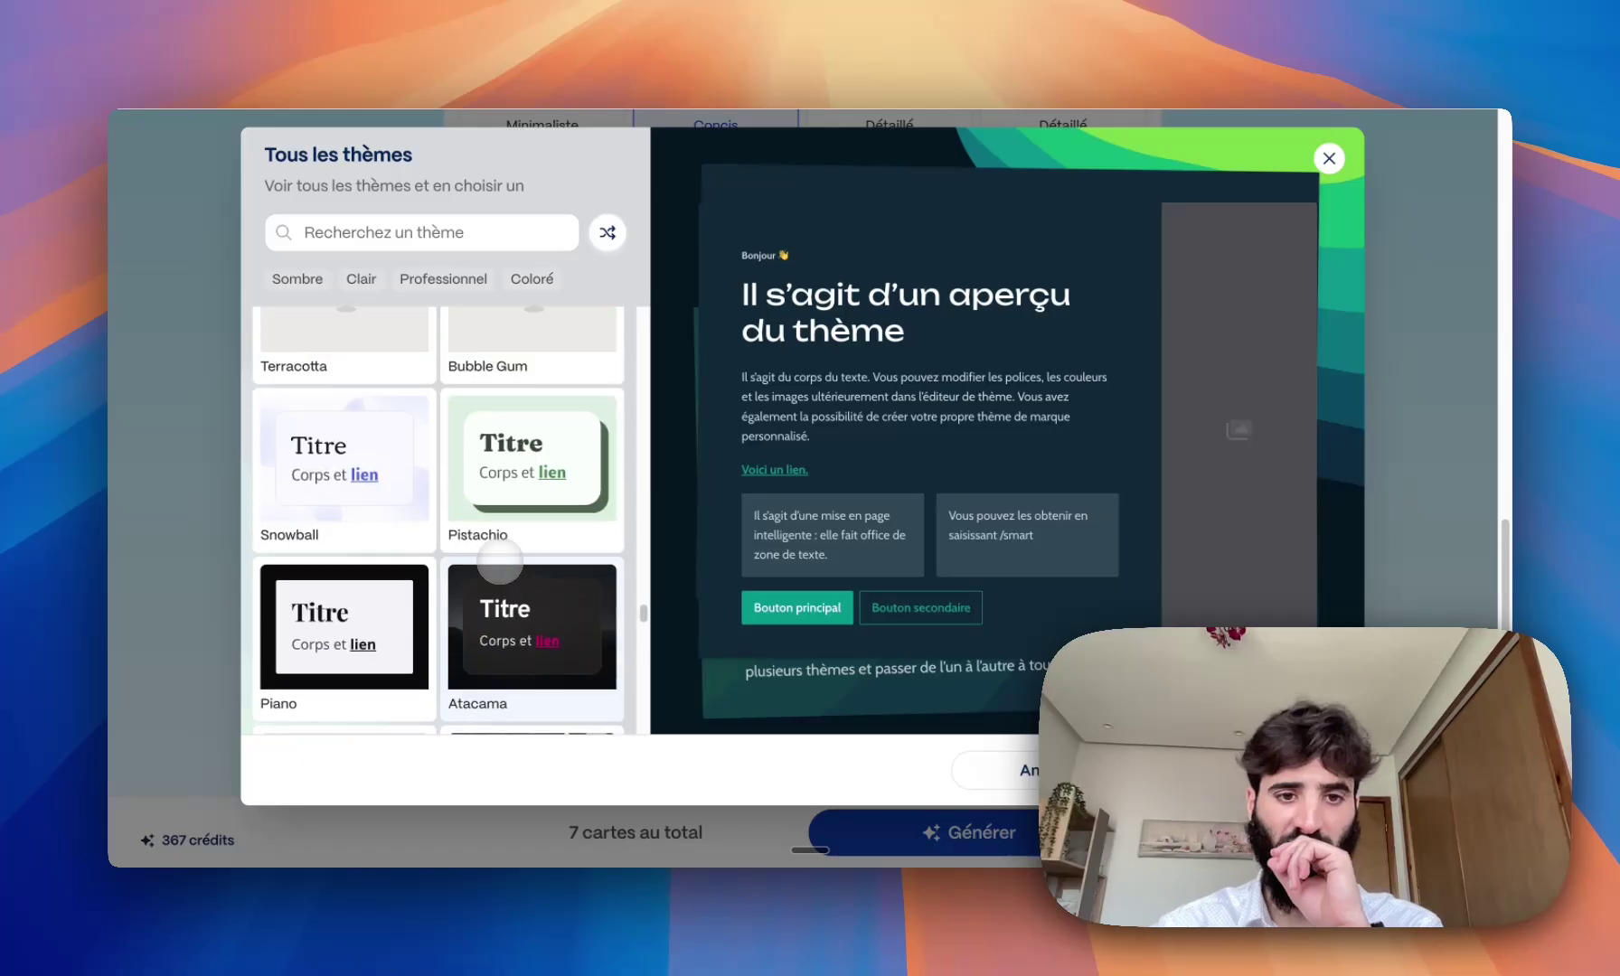
scroll(500, 559, "up", 1)
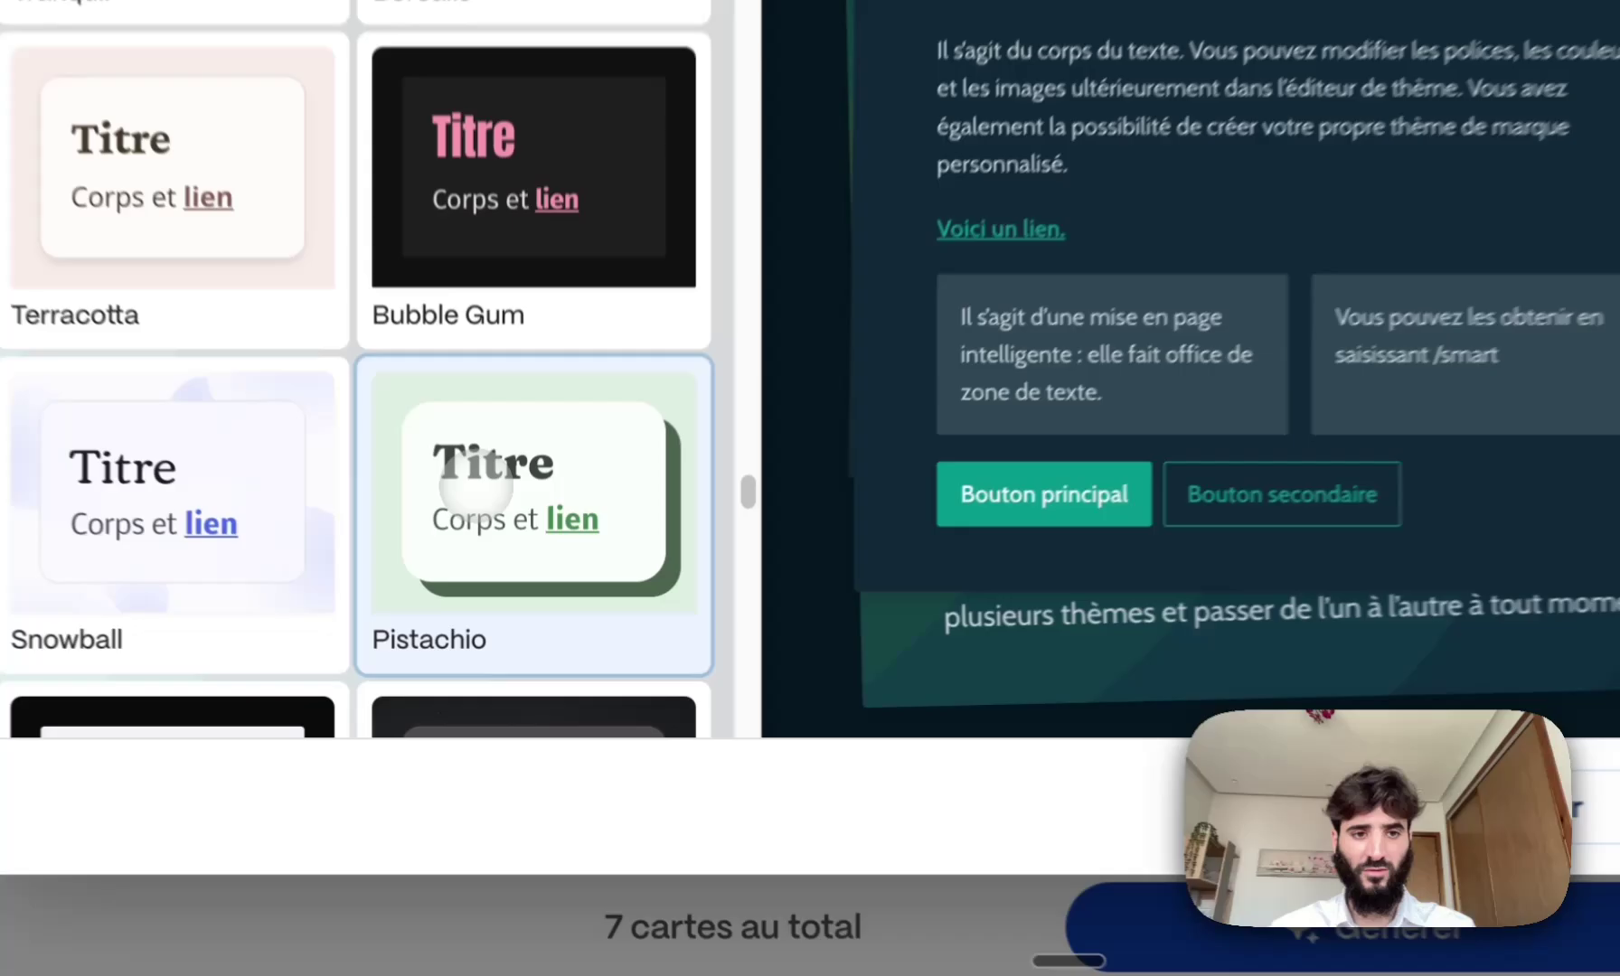
left_click(500, 569)
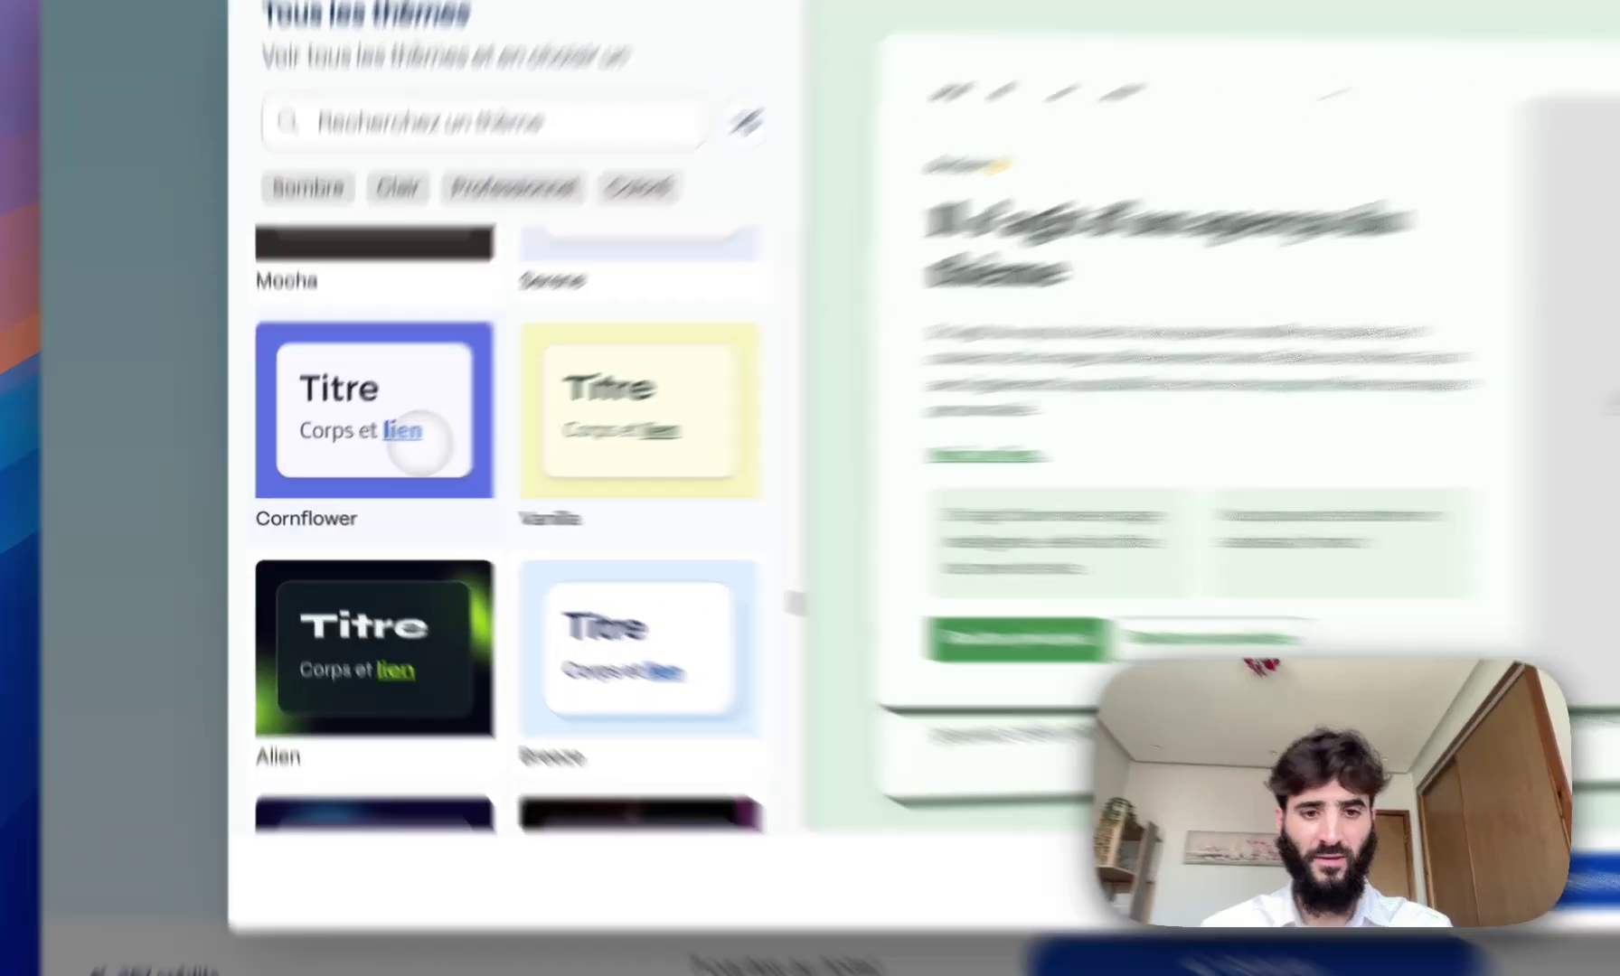
left_click(360, 449)
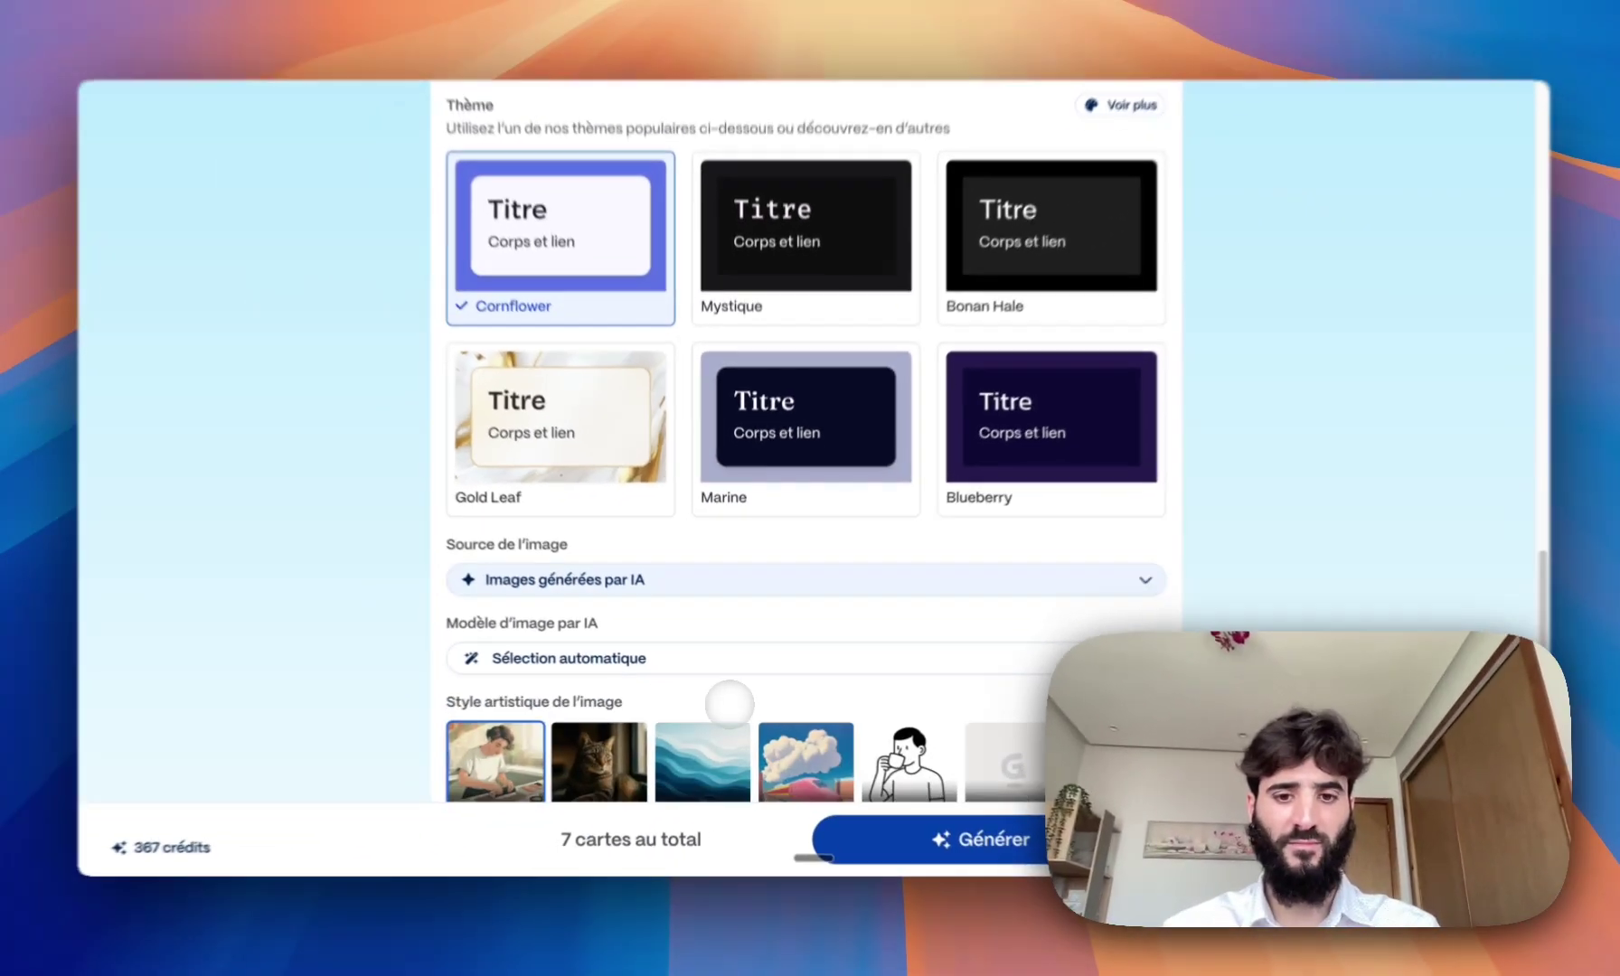
- Set the image art style to Photo and dictate extra keywords including "voiture" and "mais aussi les restaurants, les restaurants les plus parlants, les plus illustratifs"
scroll(963, 707, "down", 6)
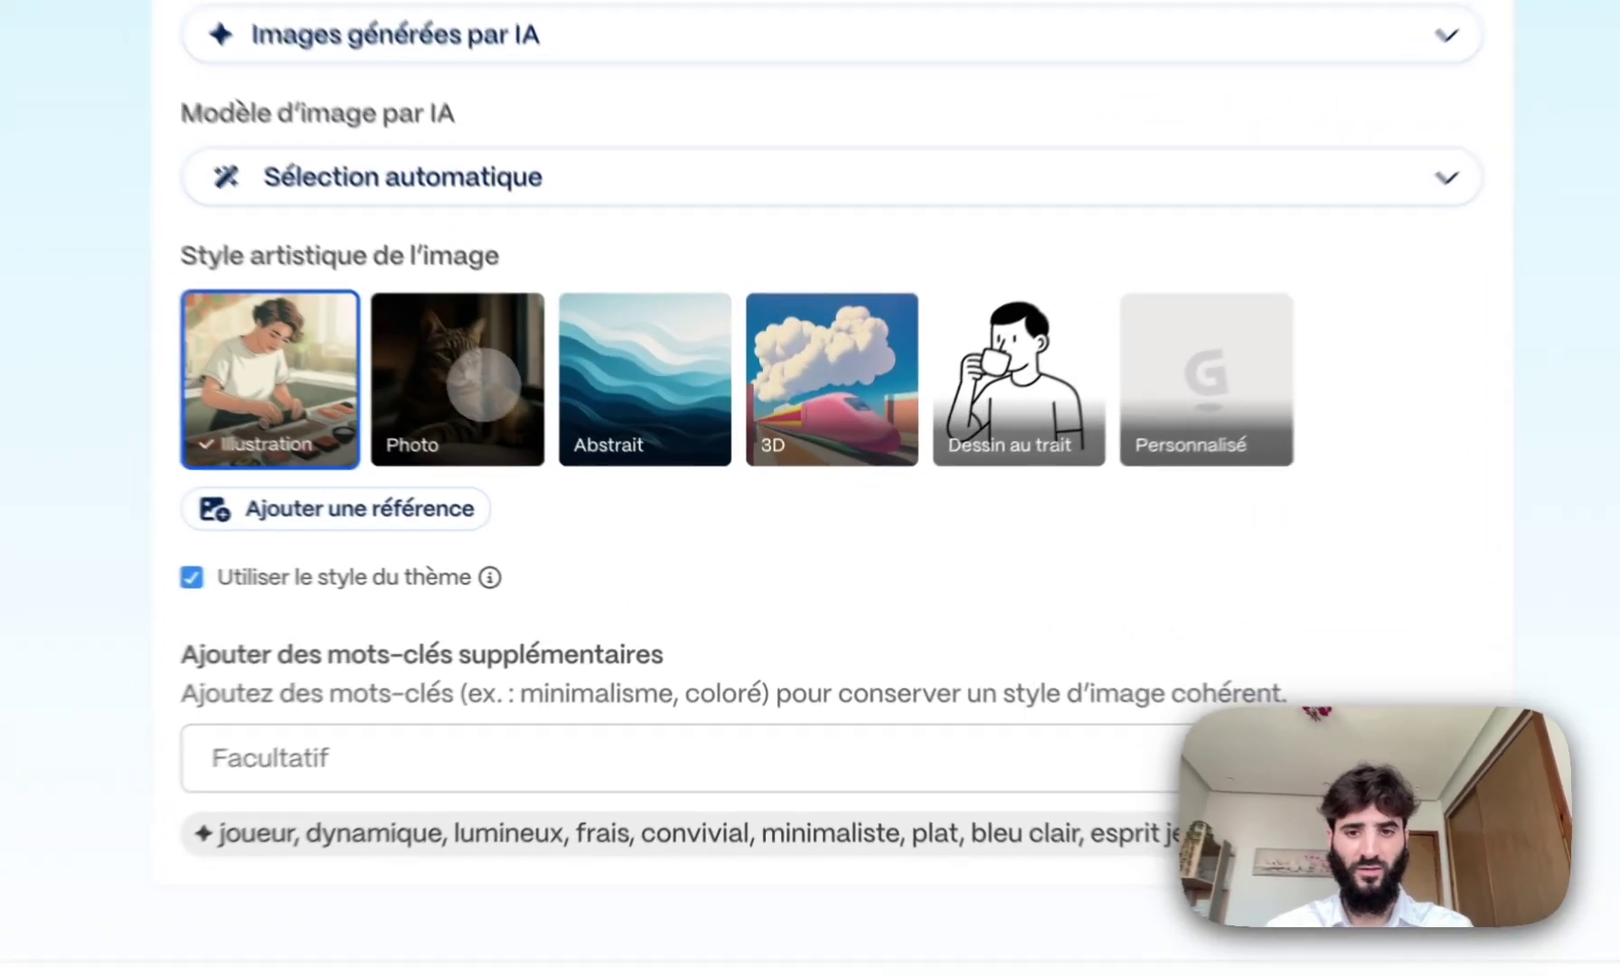
left_click(605, 490)
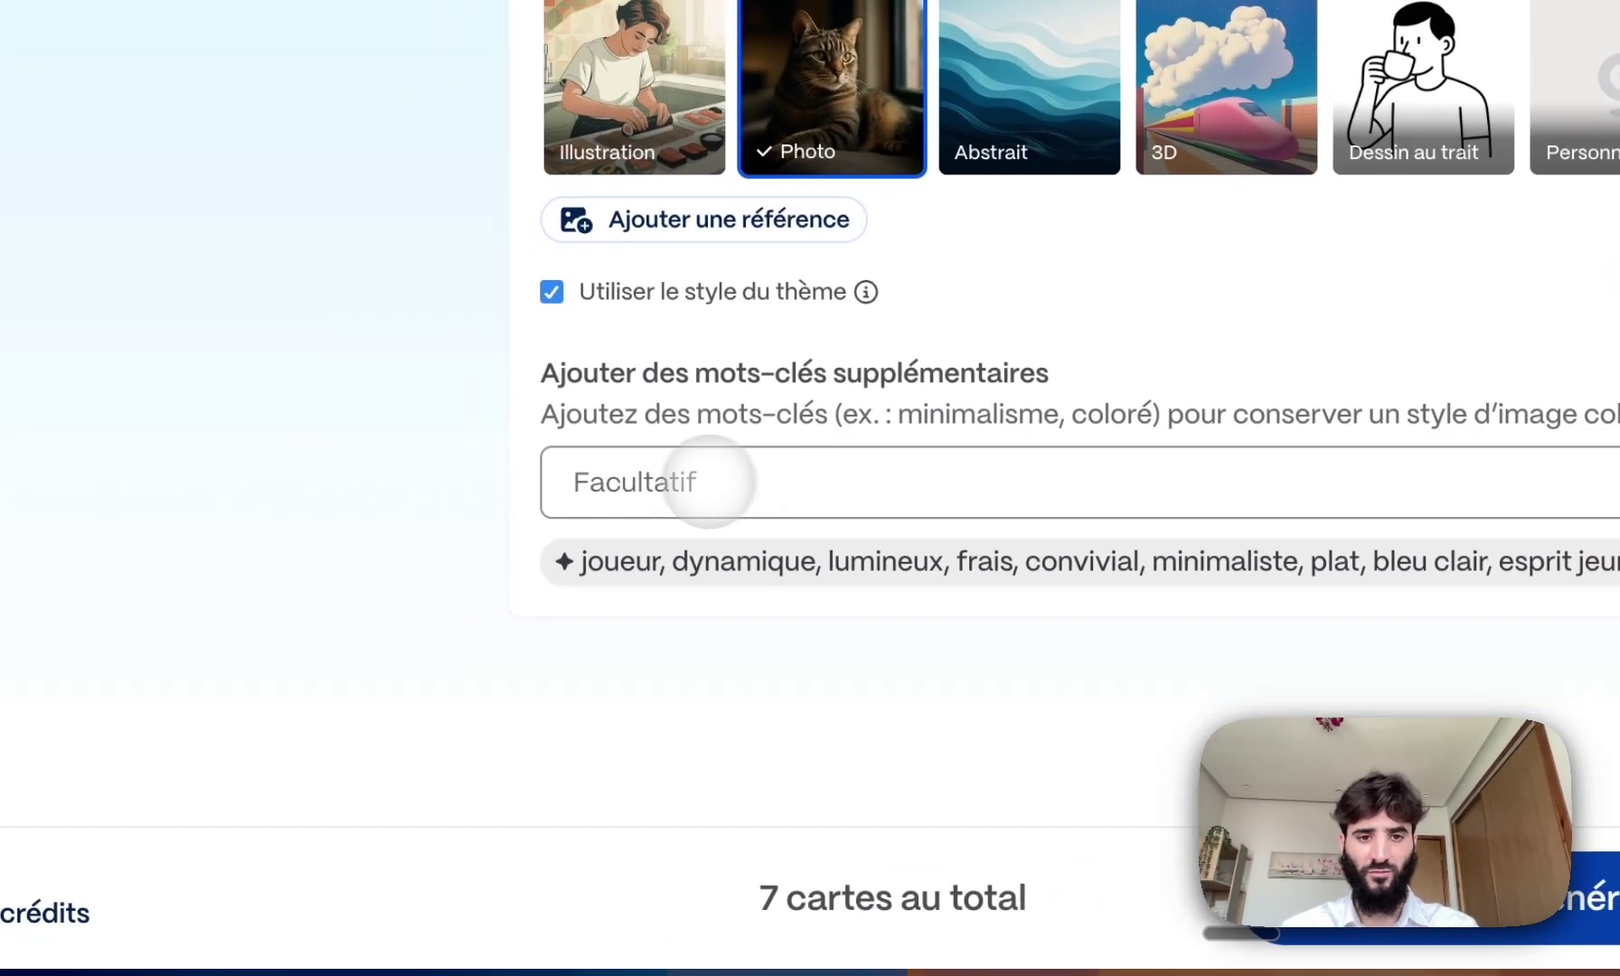
left_click(278, 750)
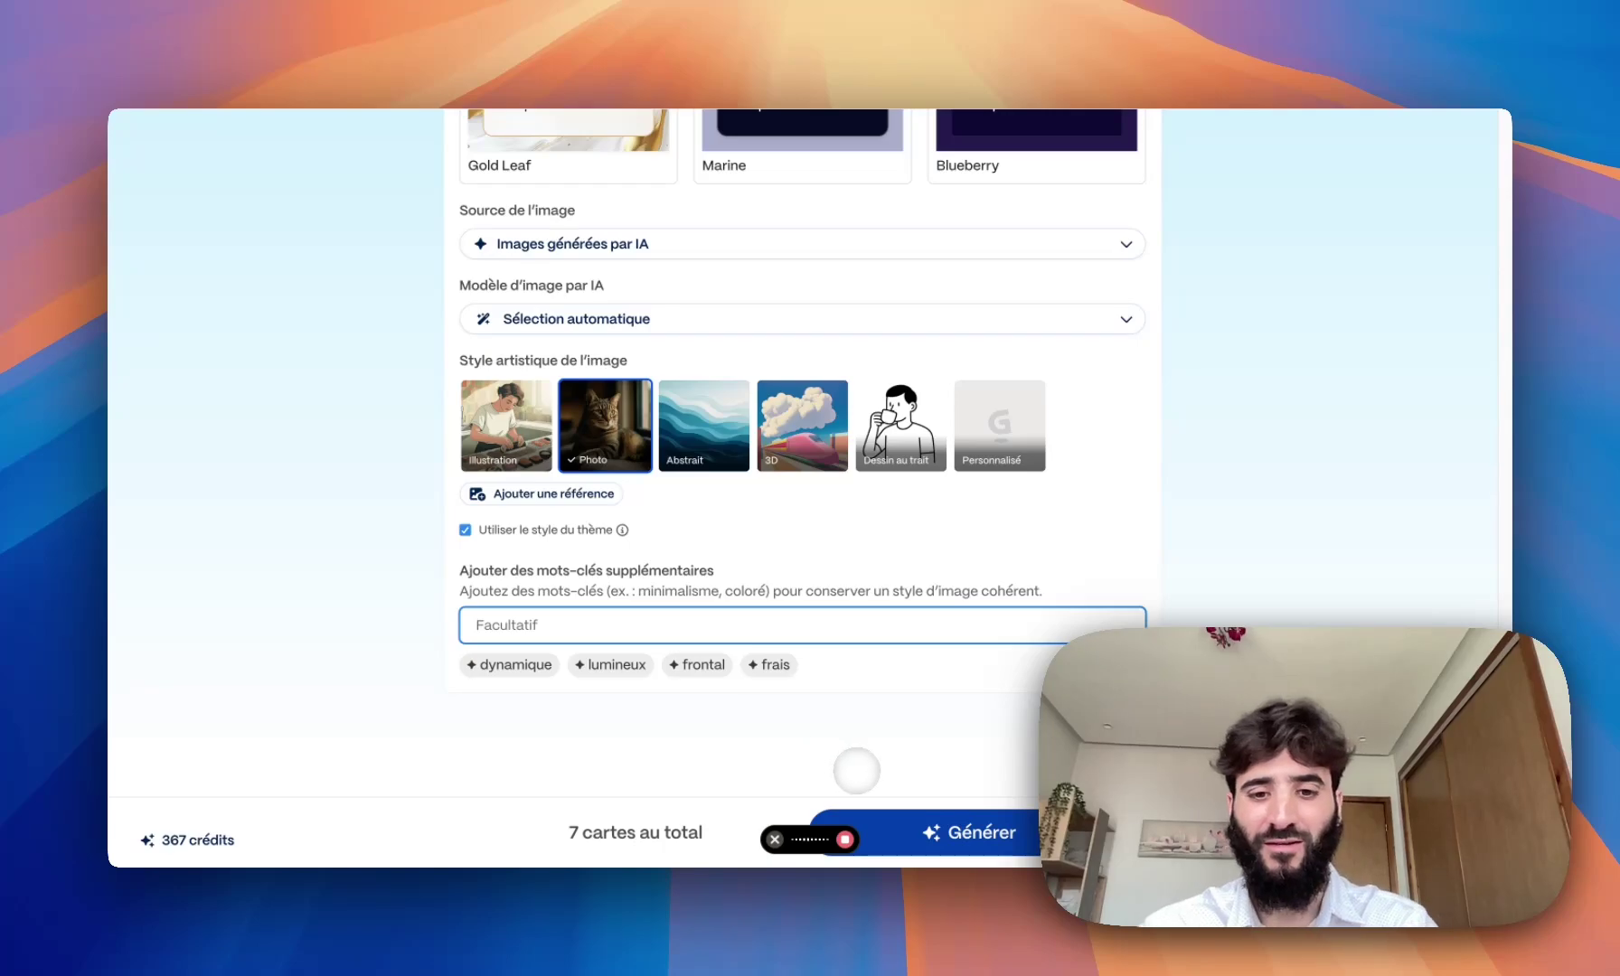
scroll(864, 680, "up", 15)
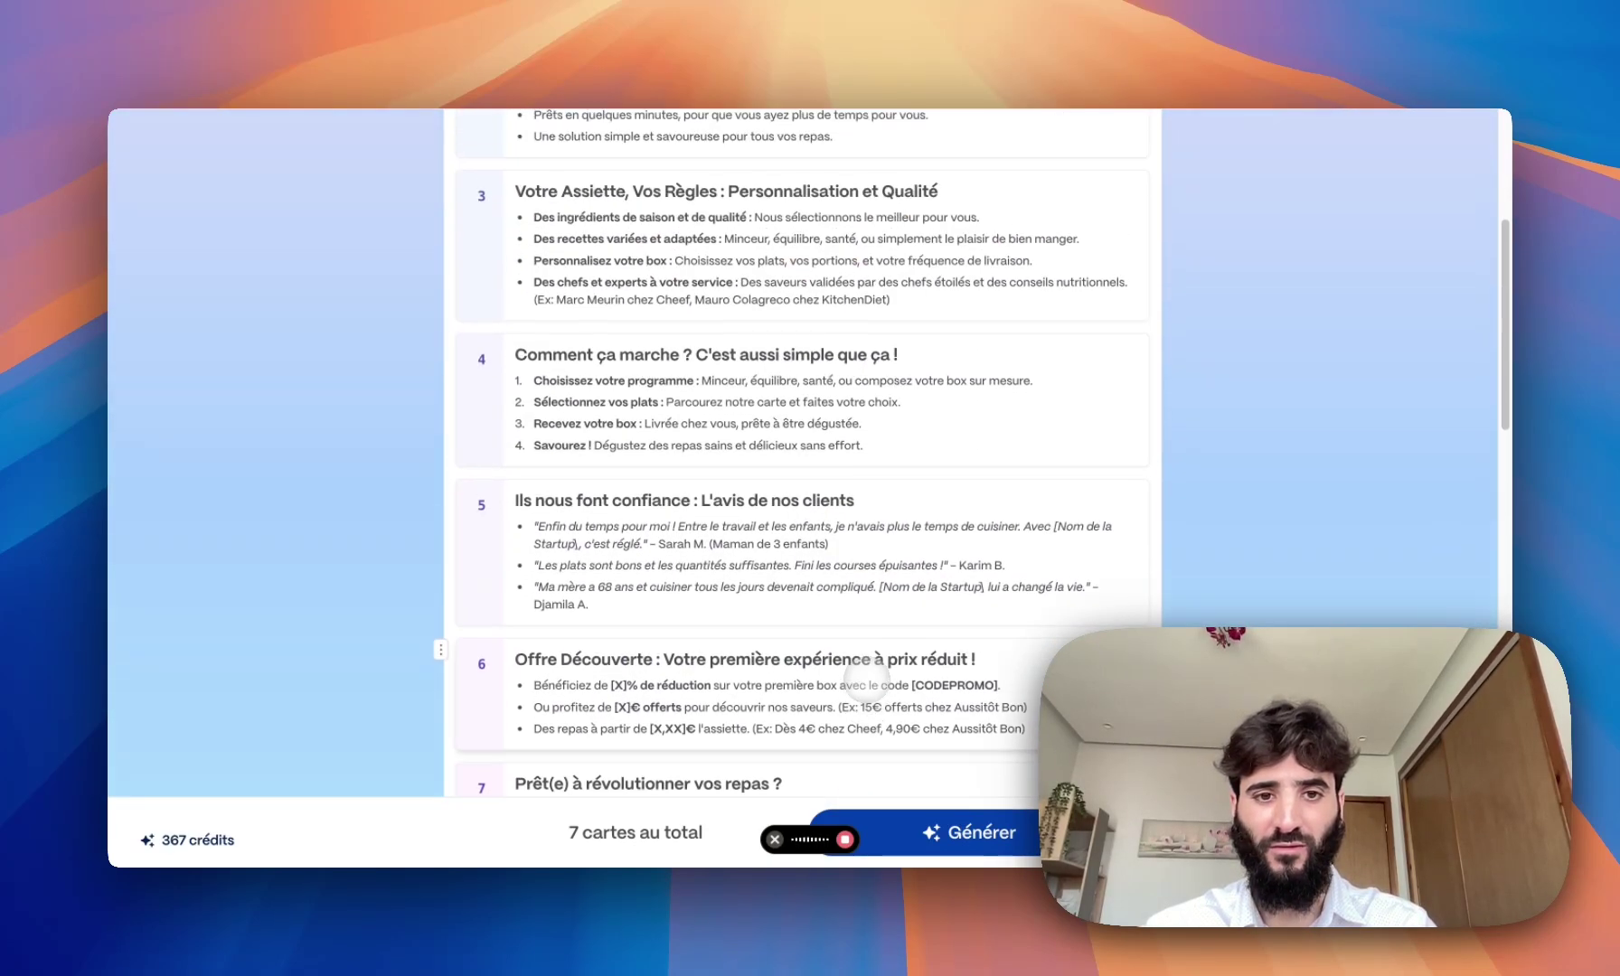
scroll(863, 679, "down", 15)
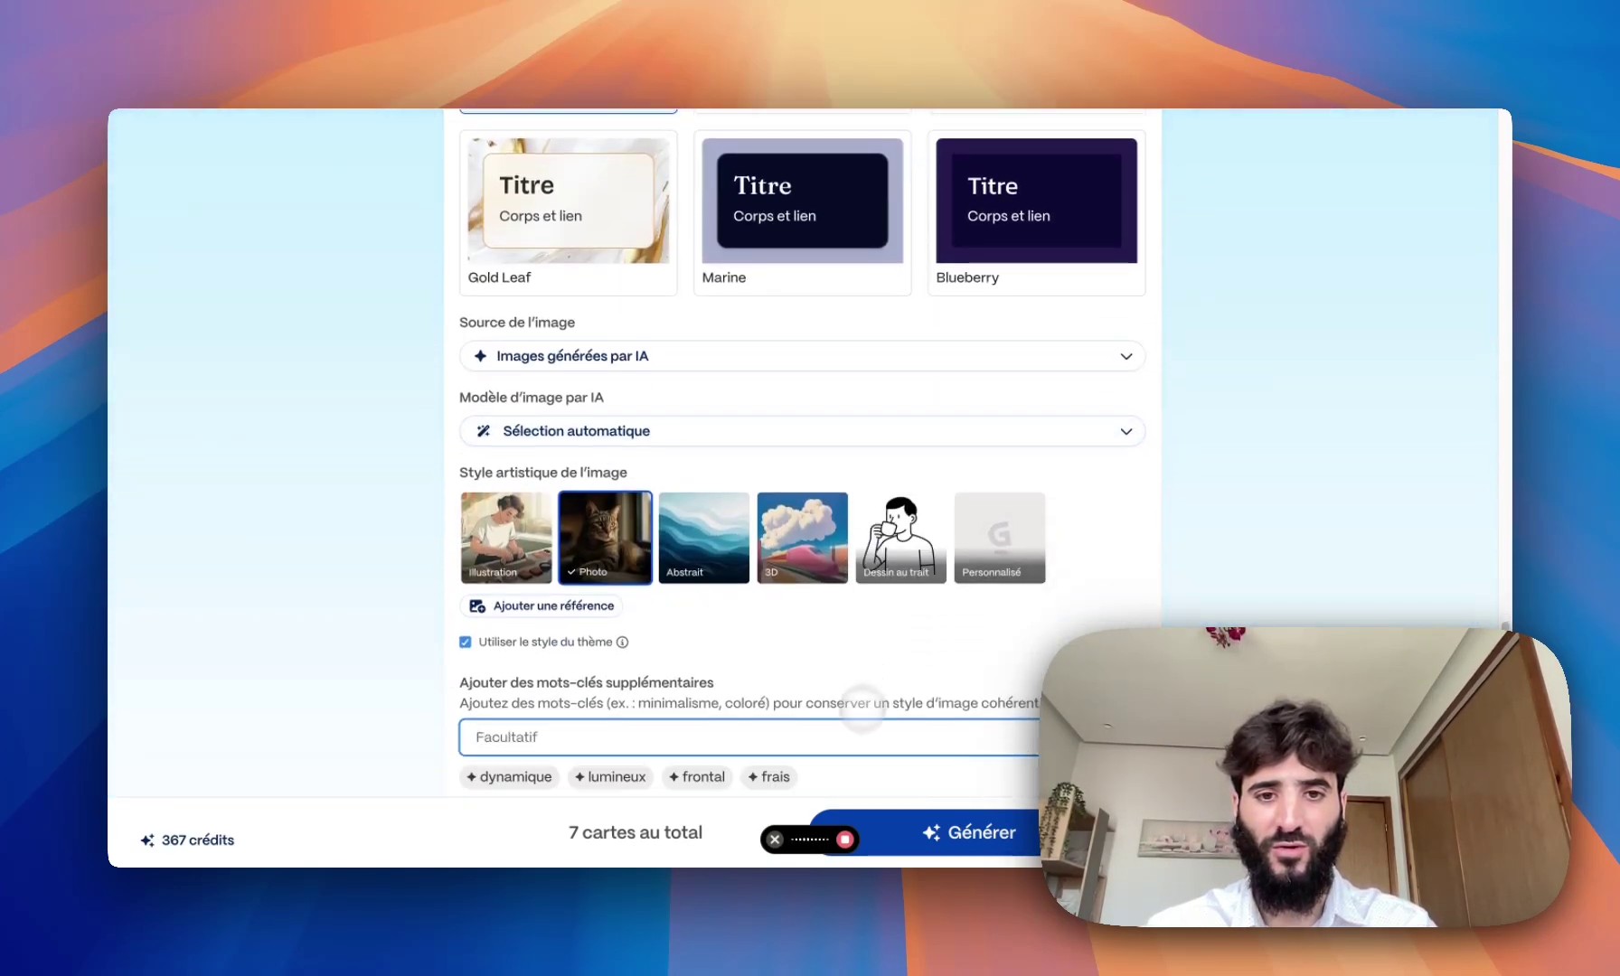
scroll(859, 719, "down", 2)
left_click(844, 838)
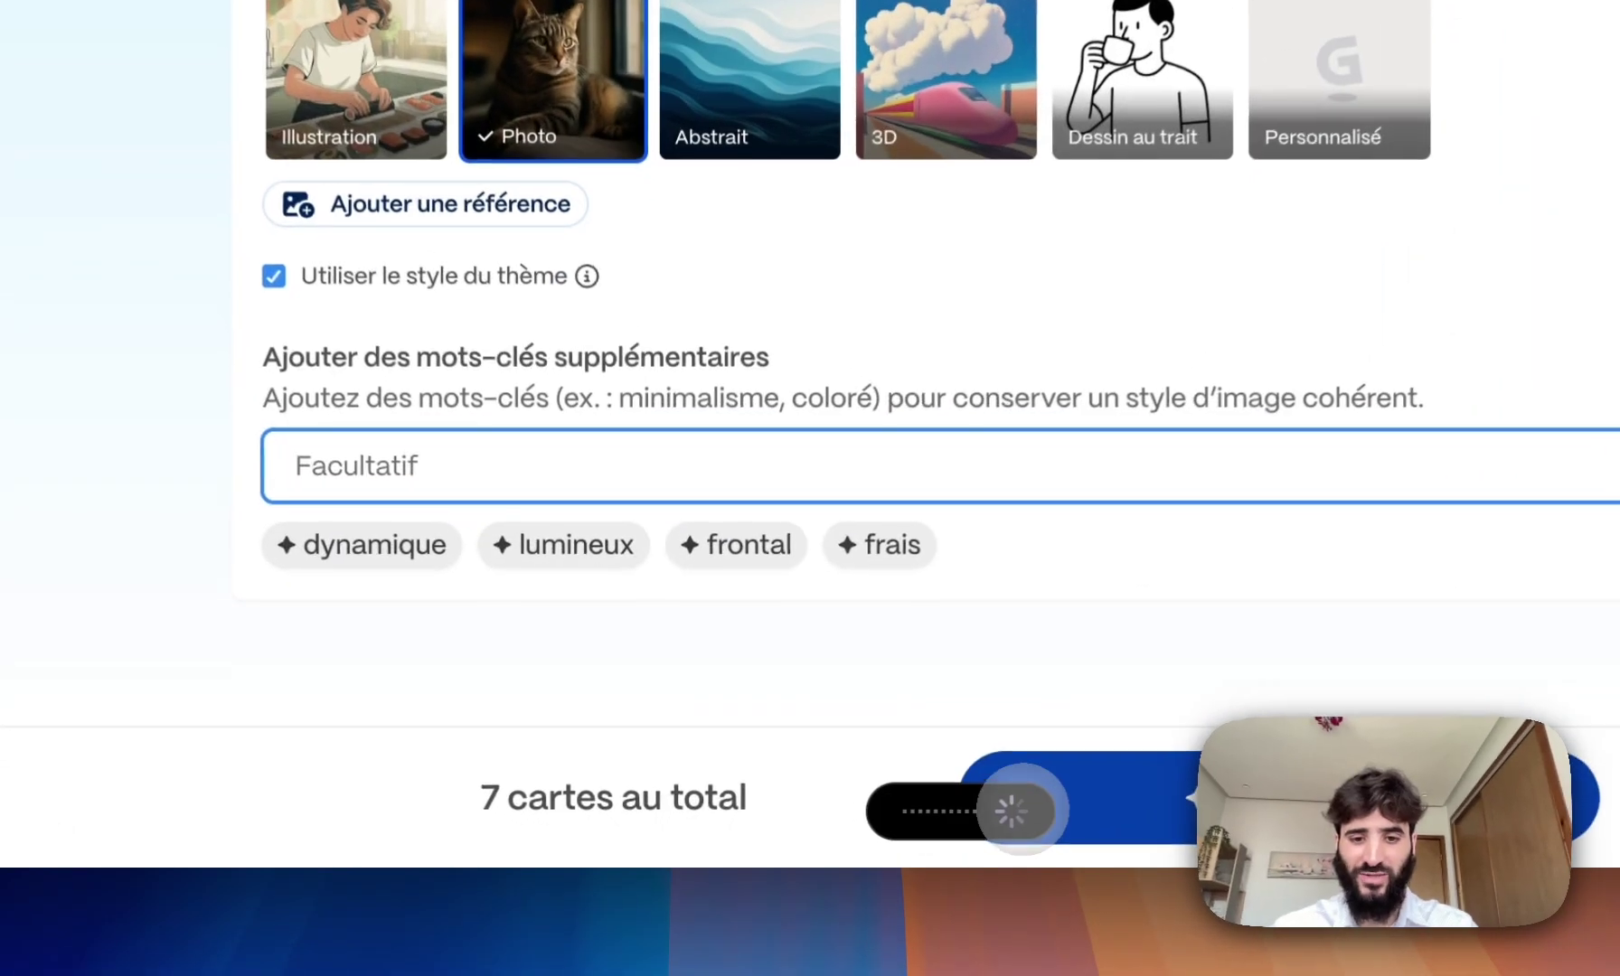
left_click(499, 488)
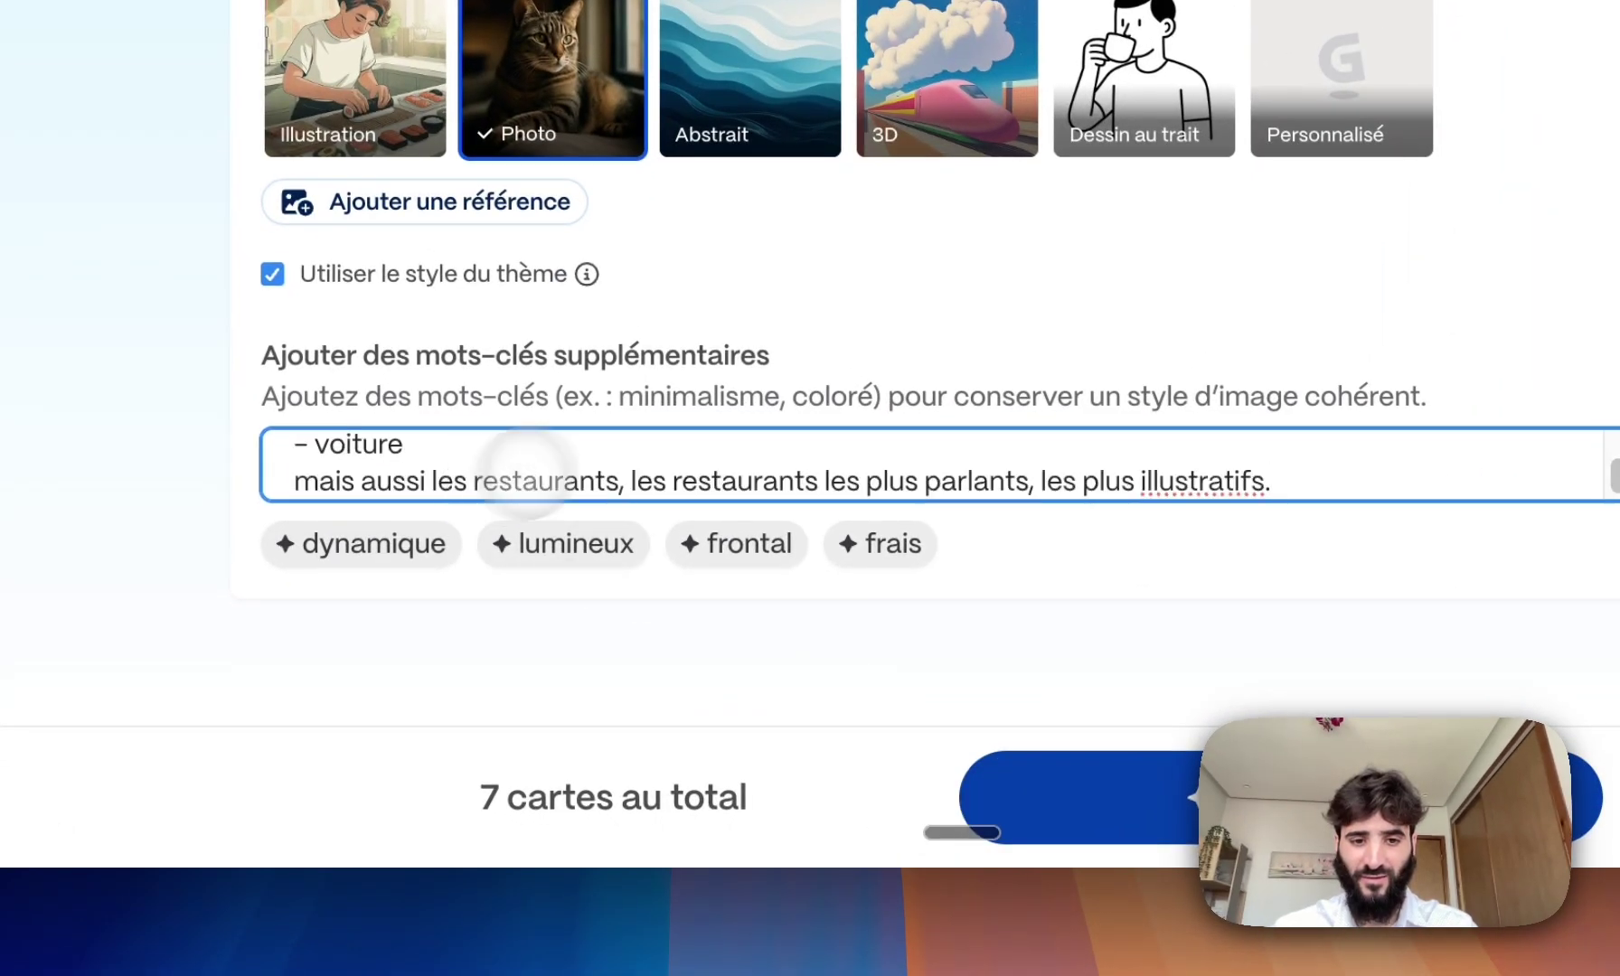
- Return to the outline's prompt settings and look through the available output languages without changing French
scroll(1056, 461, "up", 15)
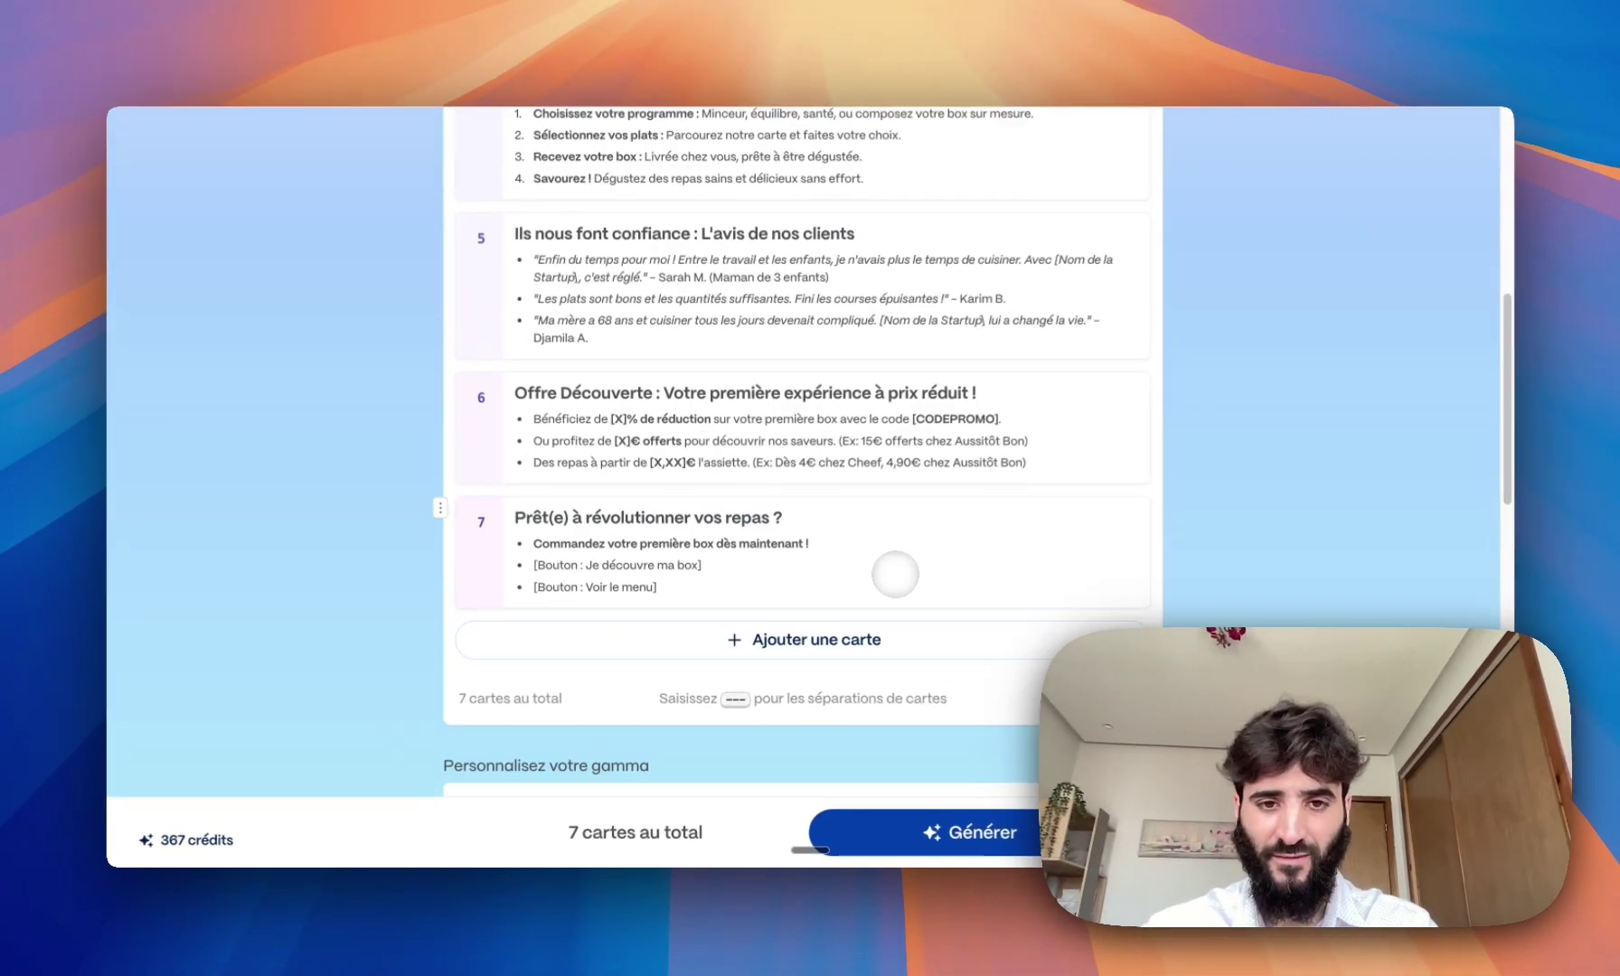
scroll(894, 575, "up", 5)
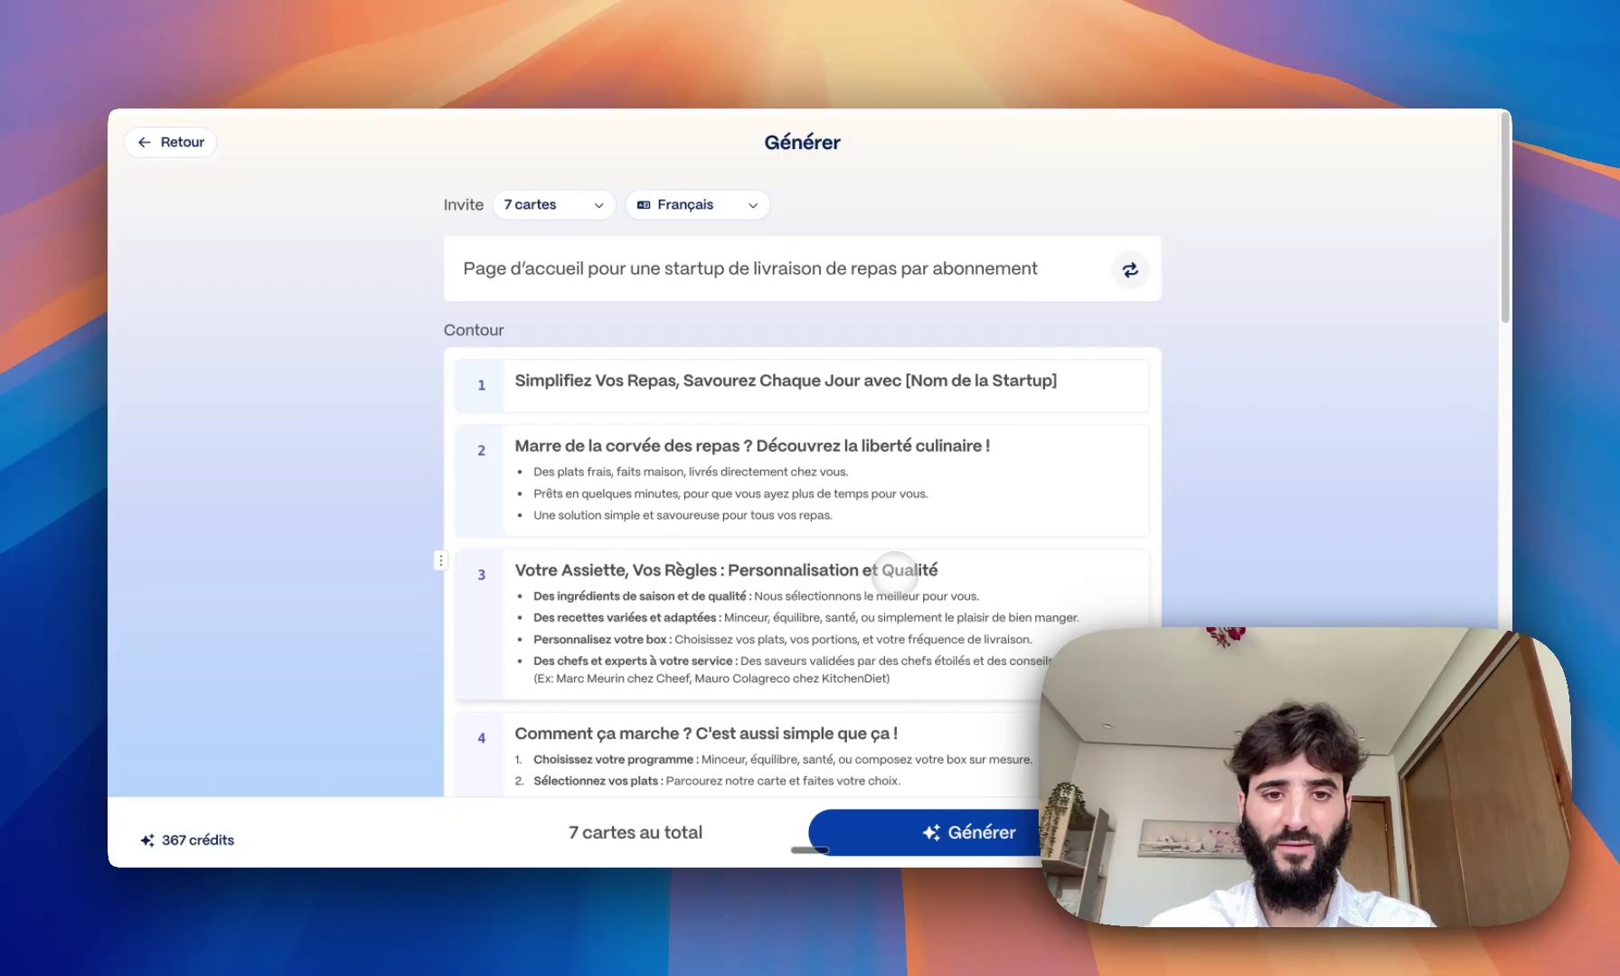
left_click(967, 824)
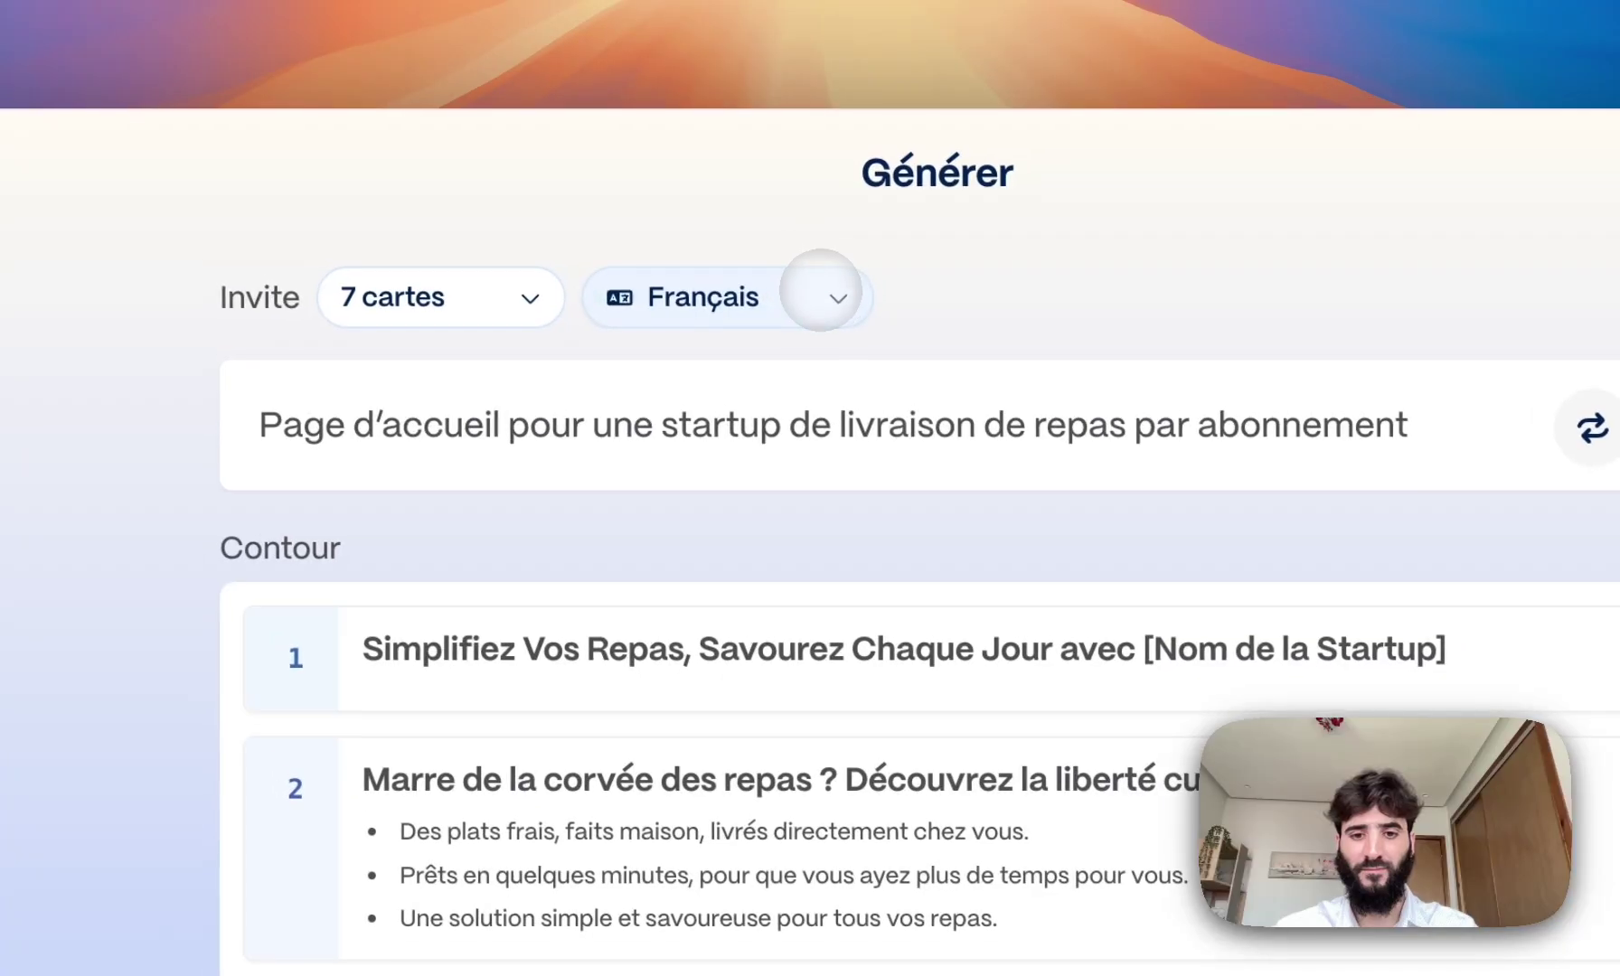
left_click(799, 268)
scroll(799, 503, "down", 10)
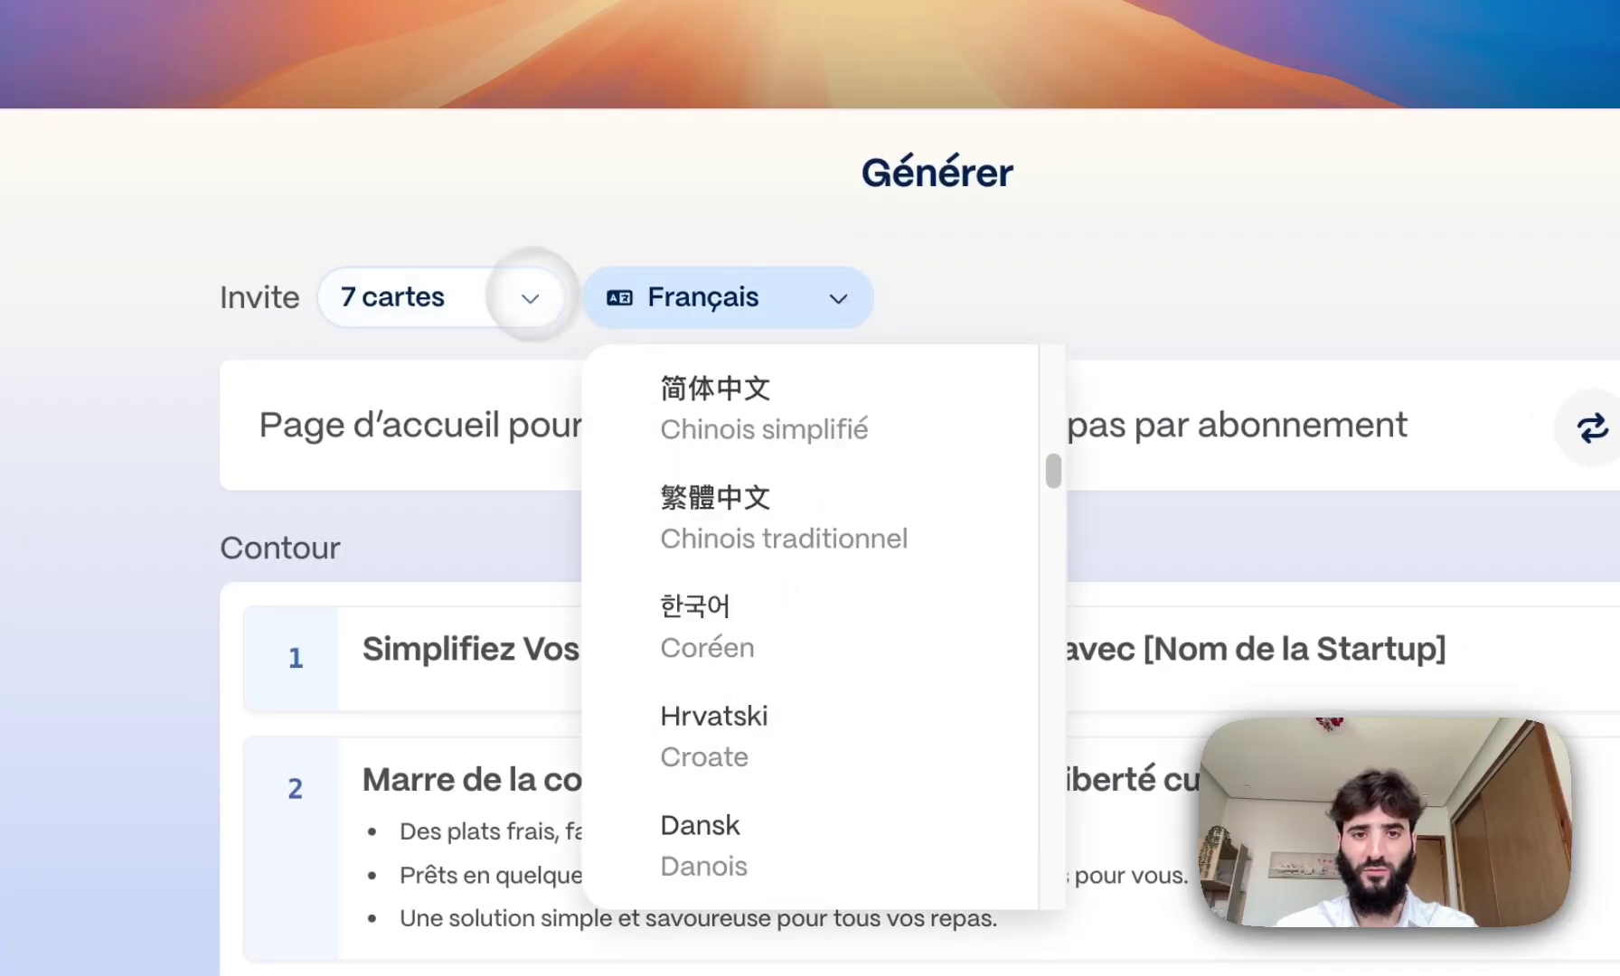
left_click(511, 291)
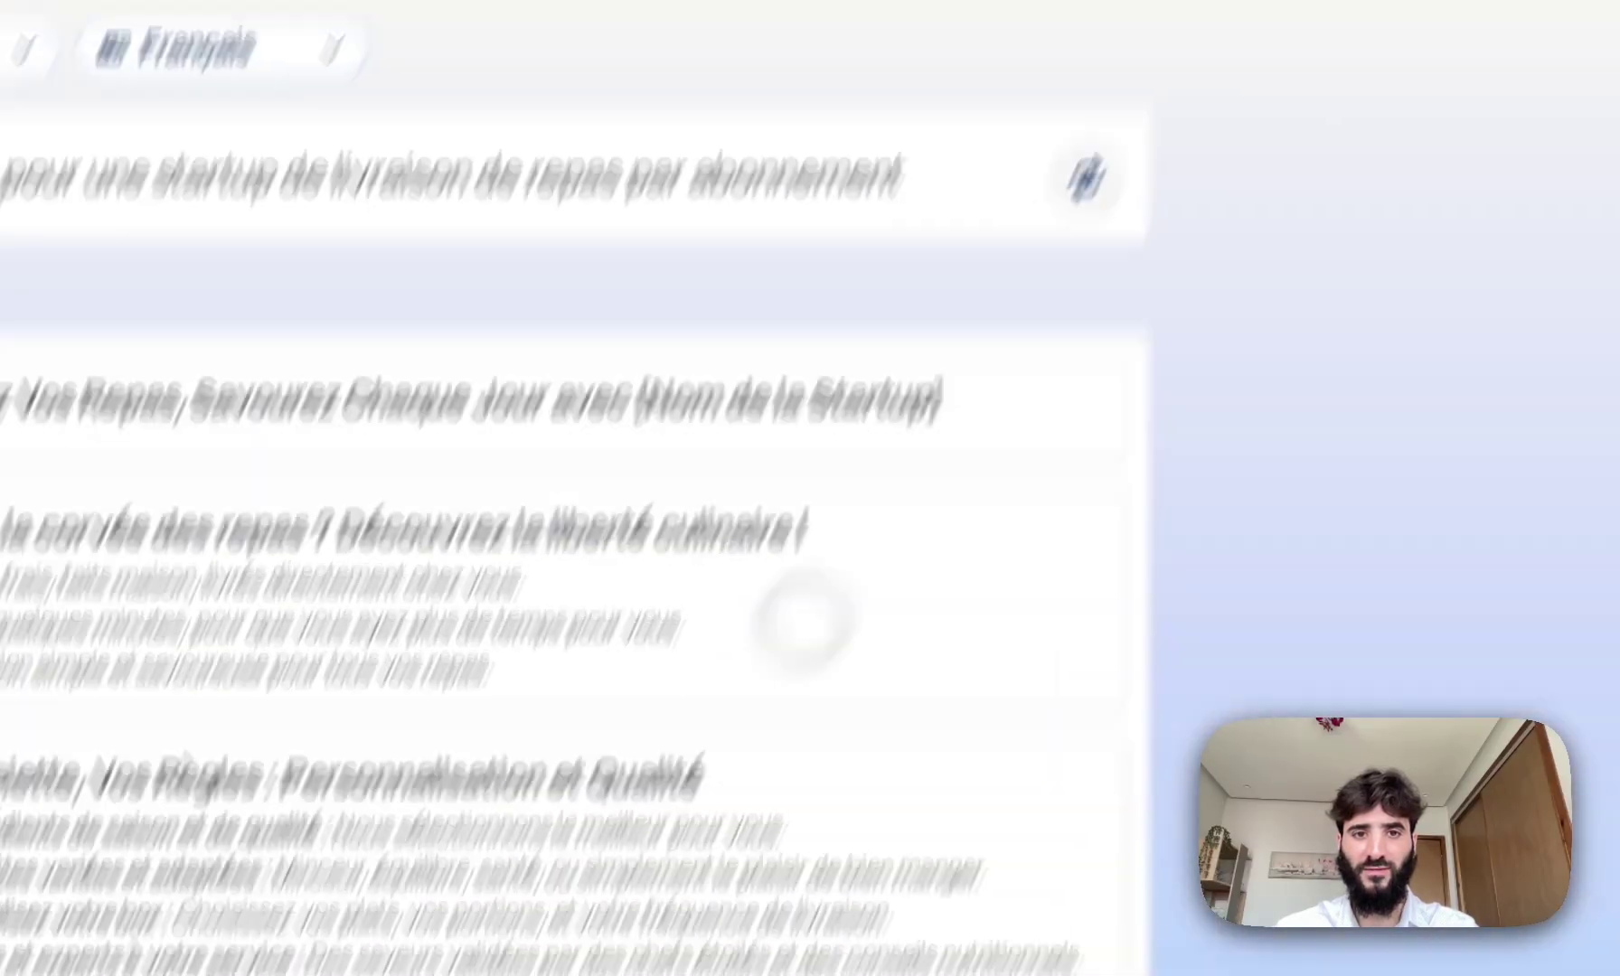
- Check the outline and settings a last time and generate the seven-card web page
scroll(700, 597, "down", 10)
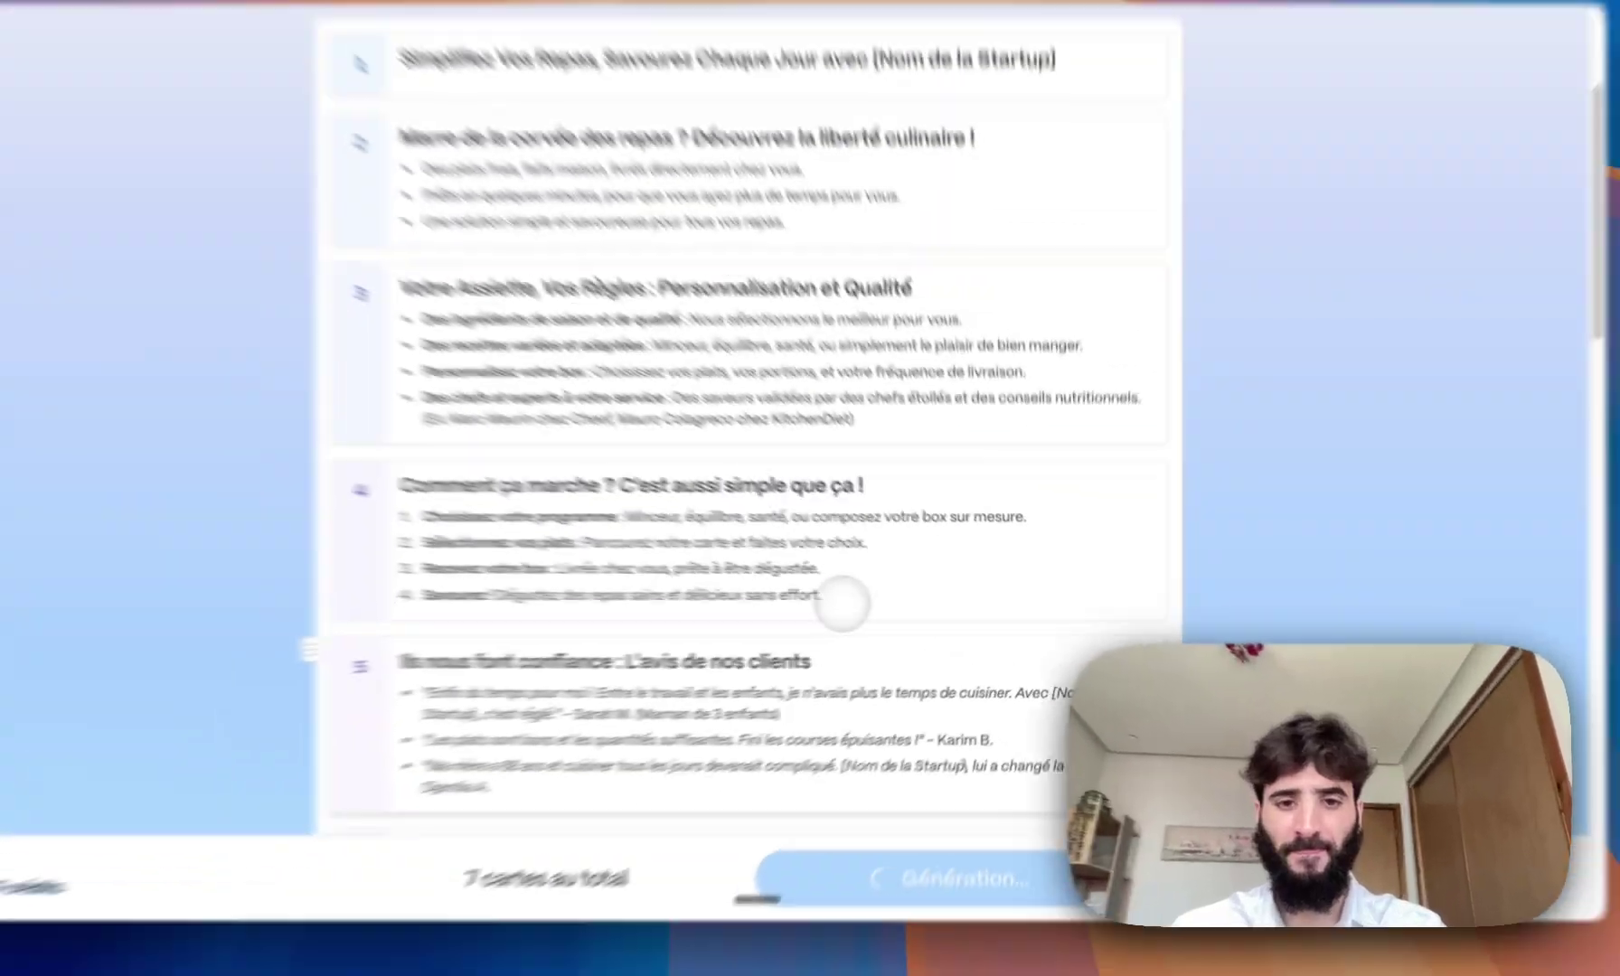
scroll(736, 398, "up", 3)
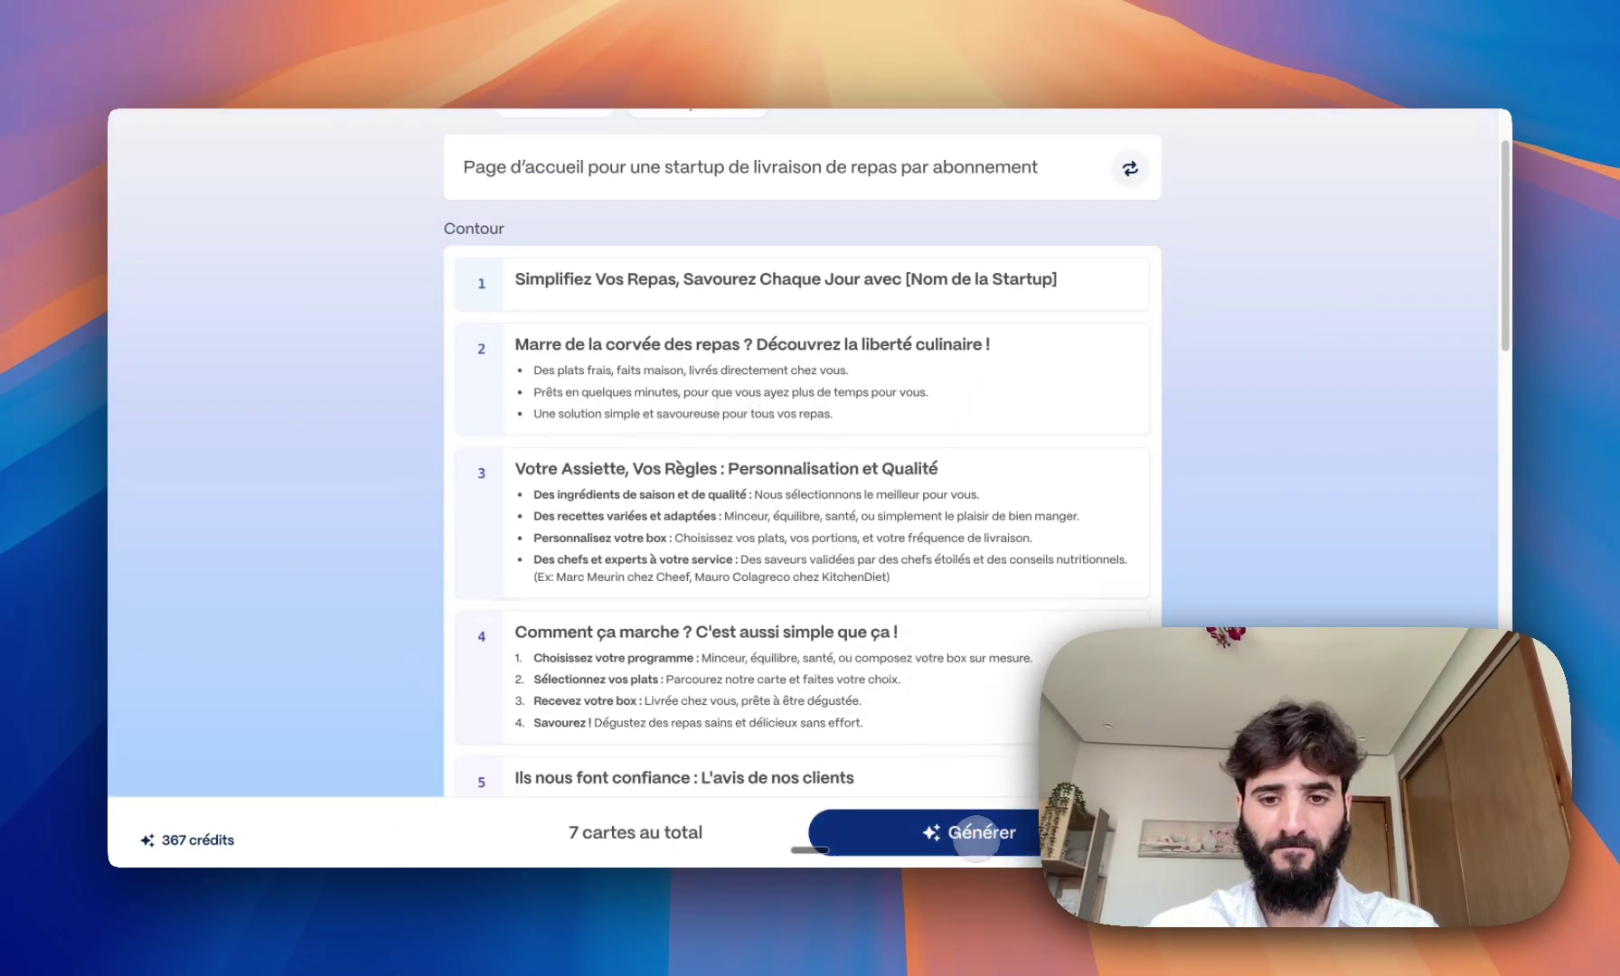
scroll(839, 702, "down", 20)
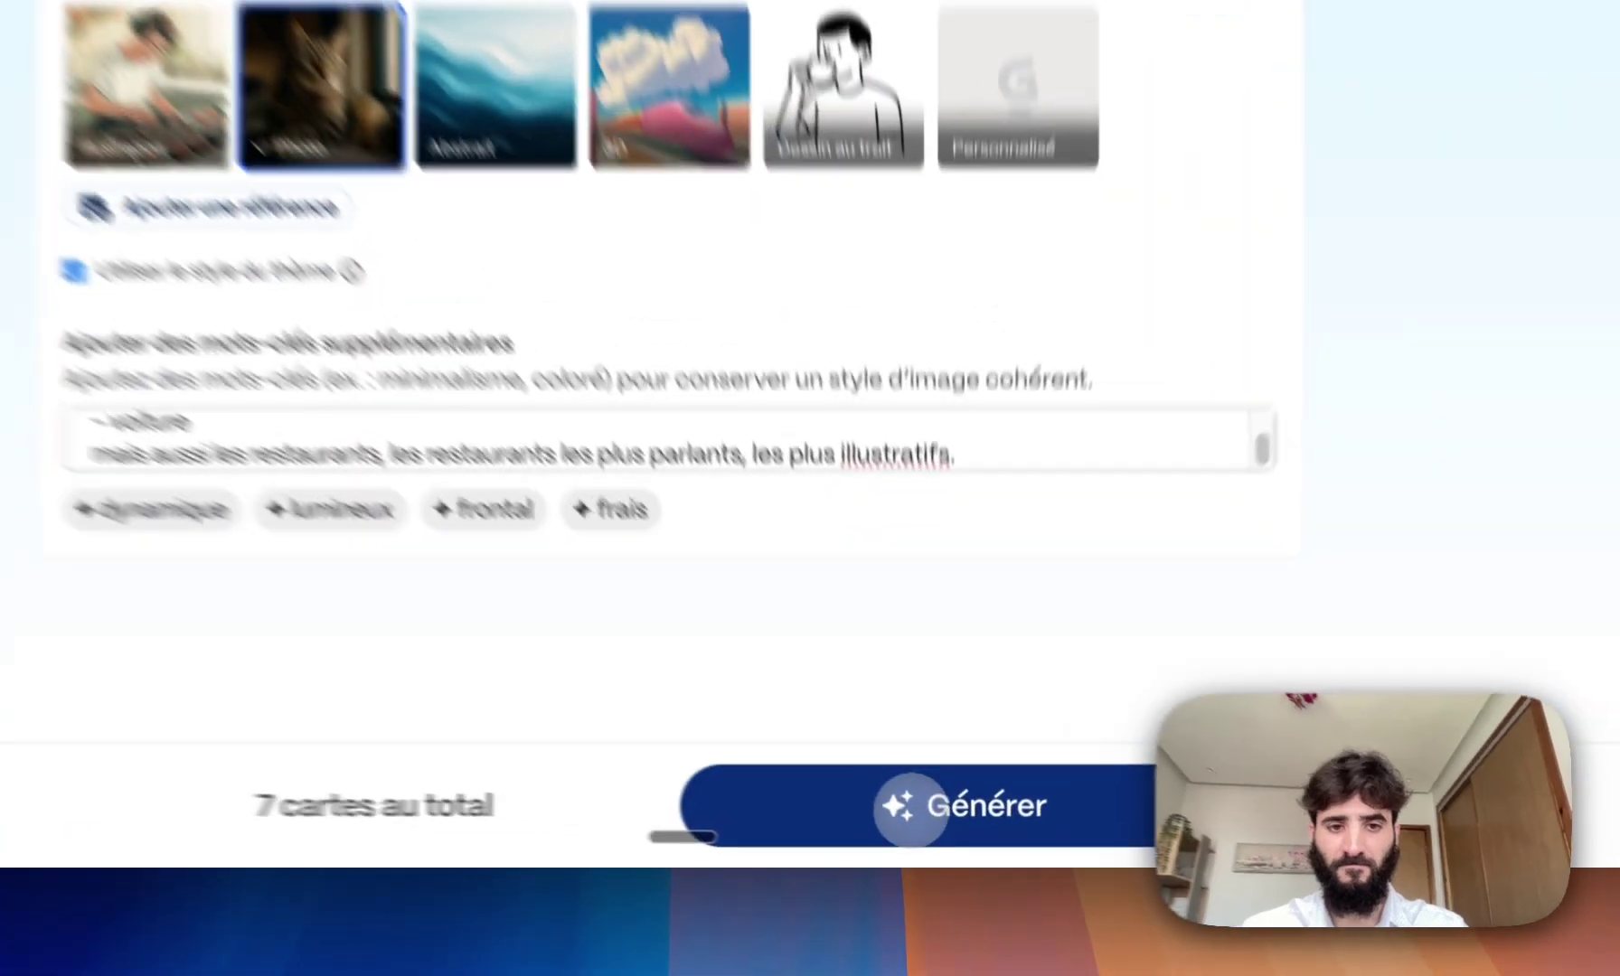
left_click(939, 833)
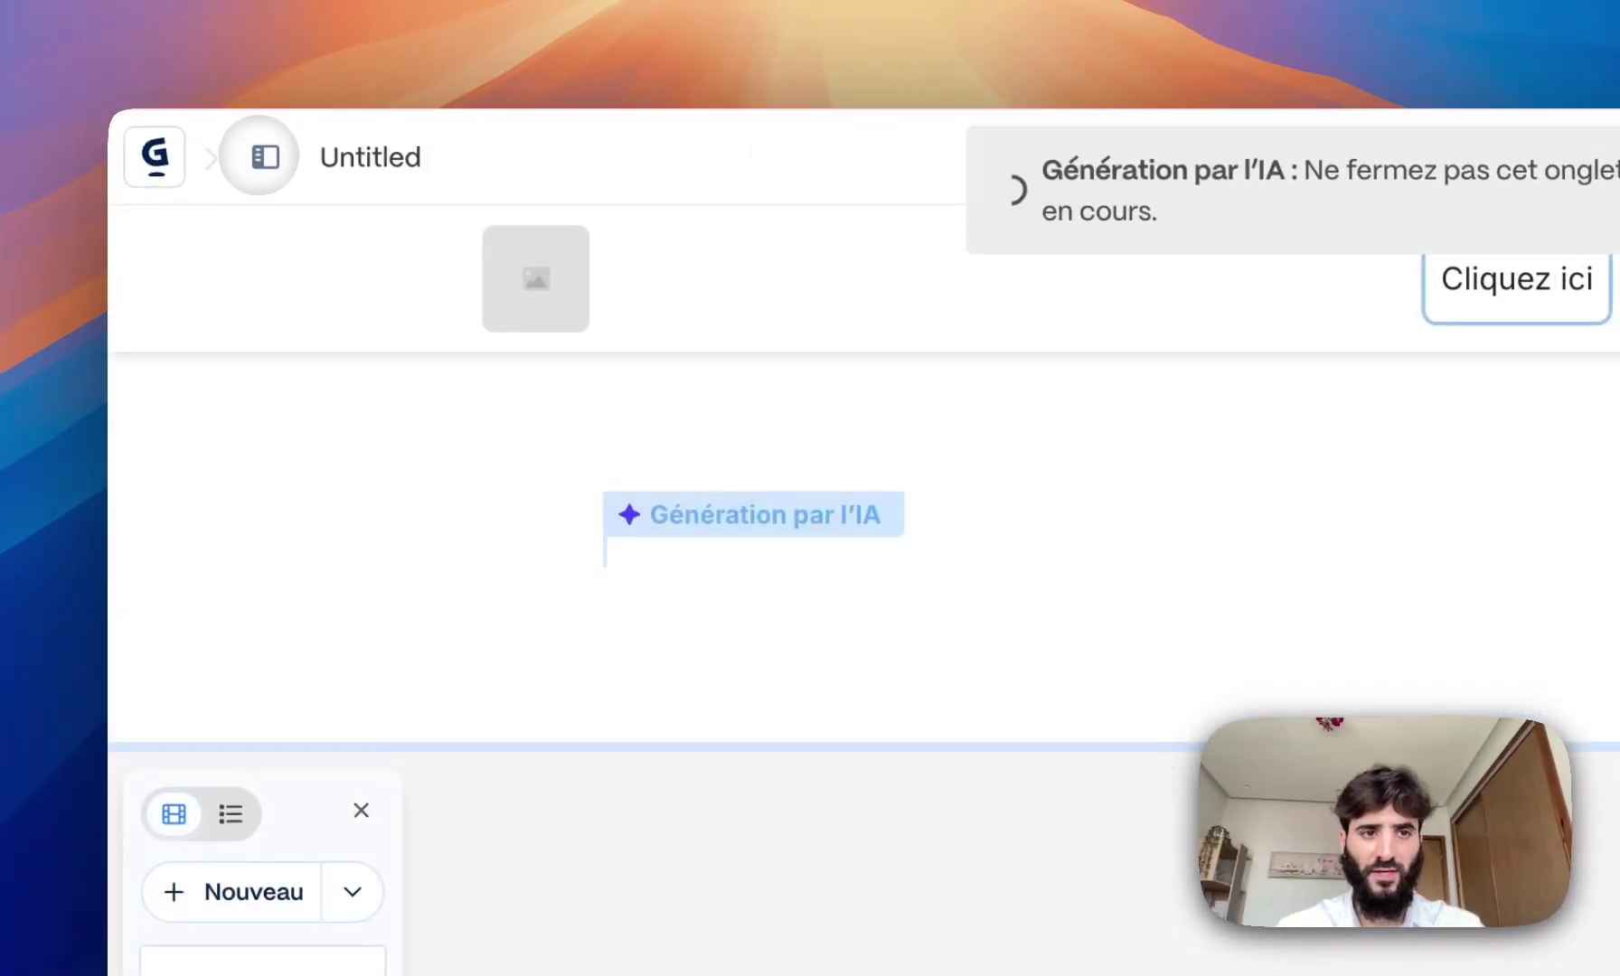
- Interrupt the running page generation and open the template gallery for a new AI creation
left_click(149, 155)
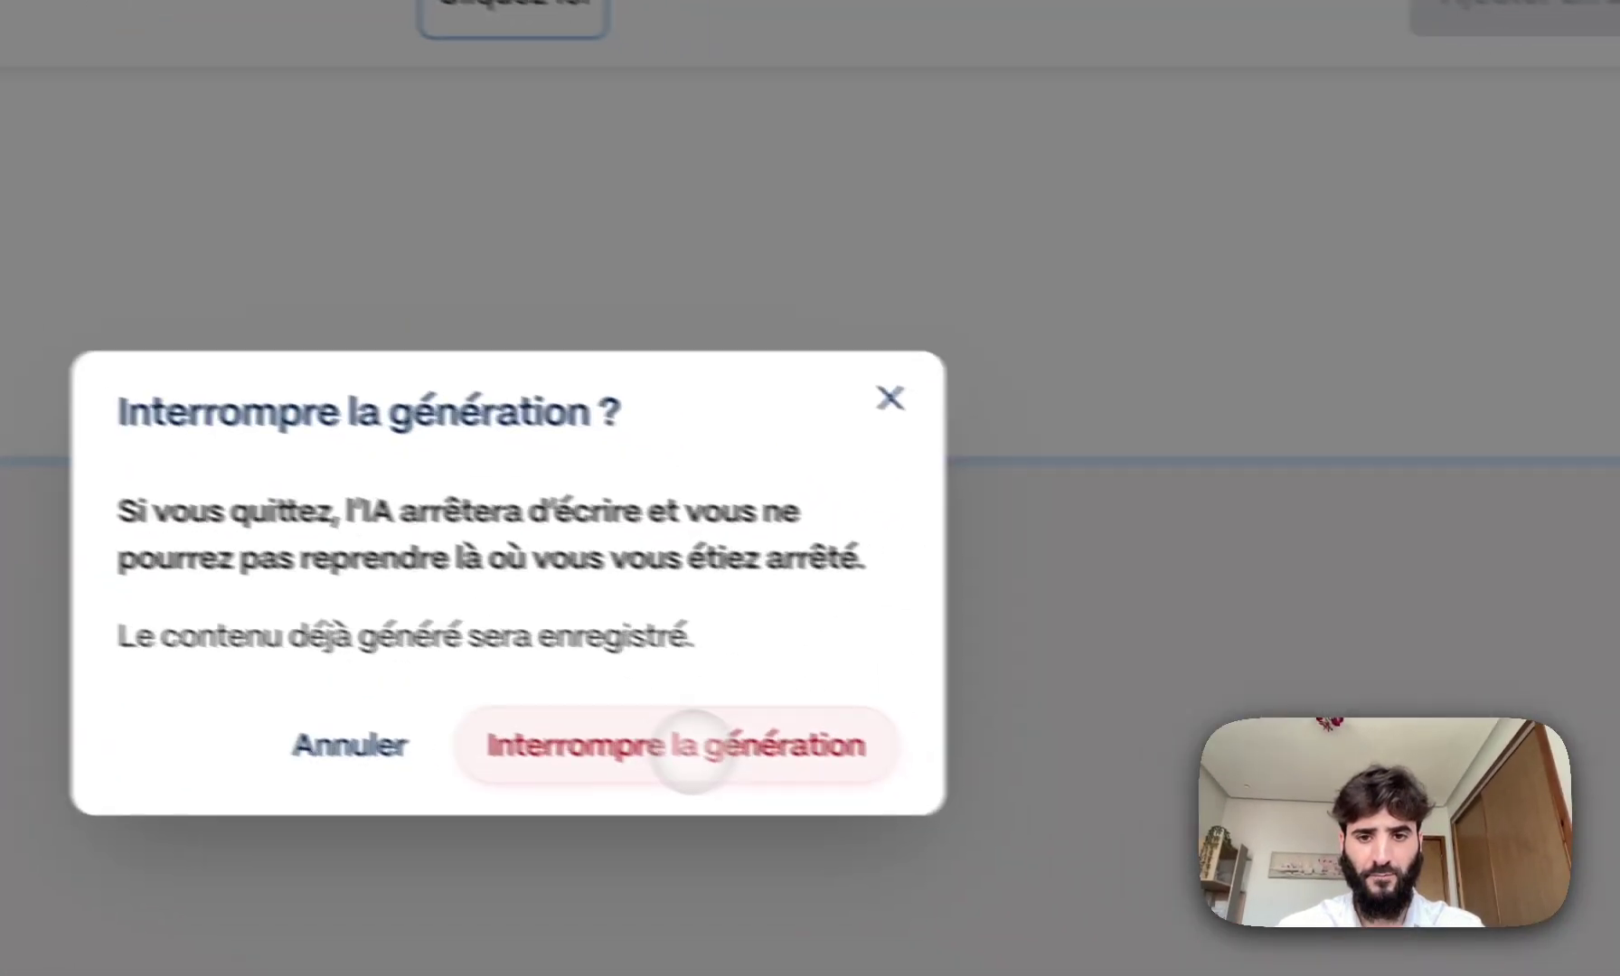
left_click(633, 734)
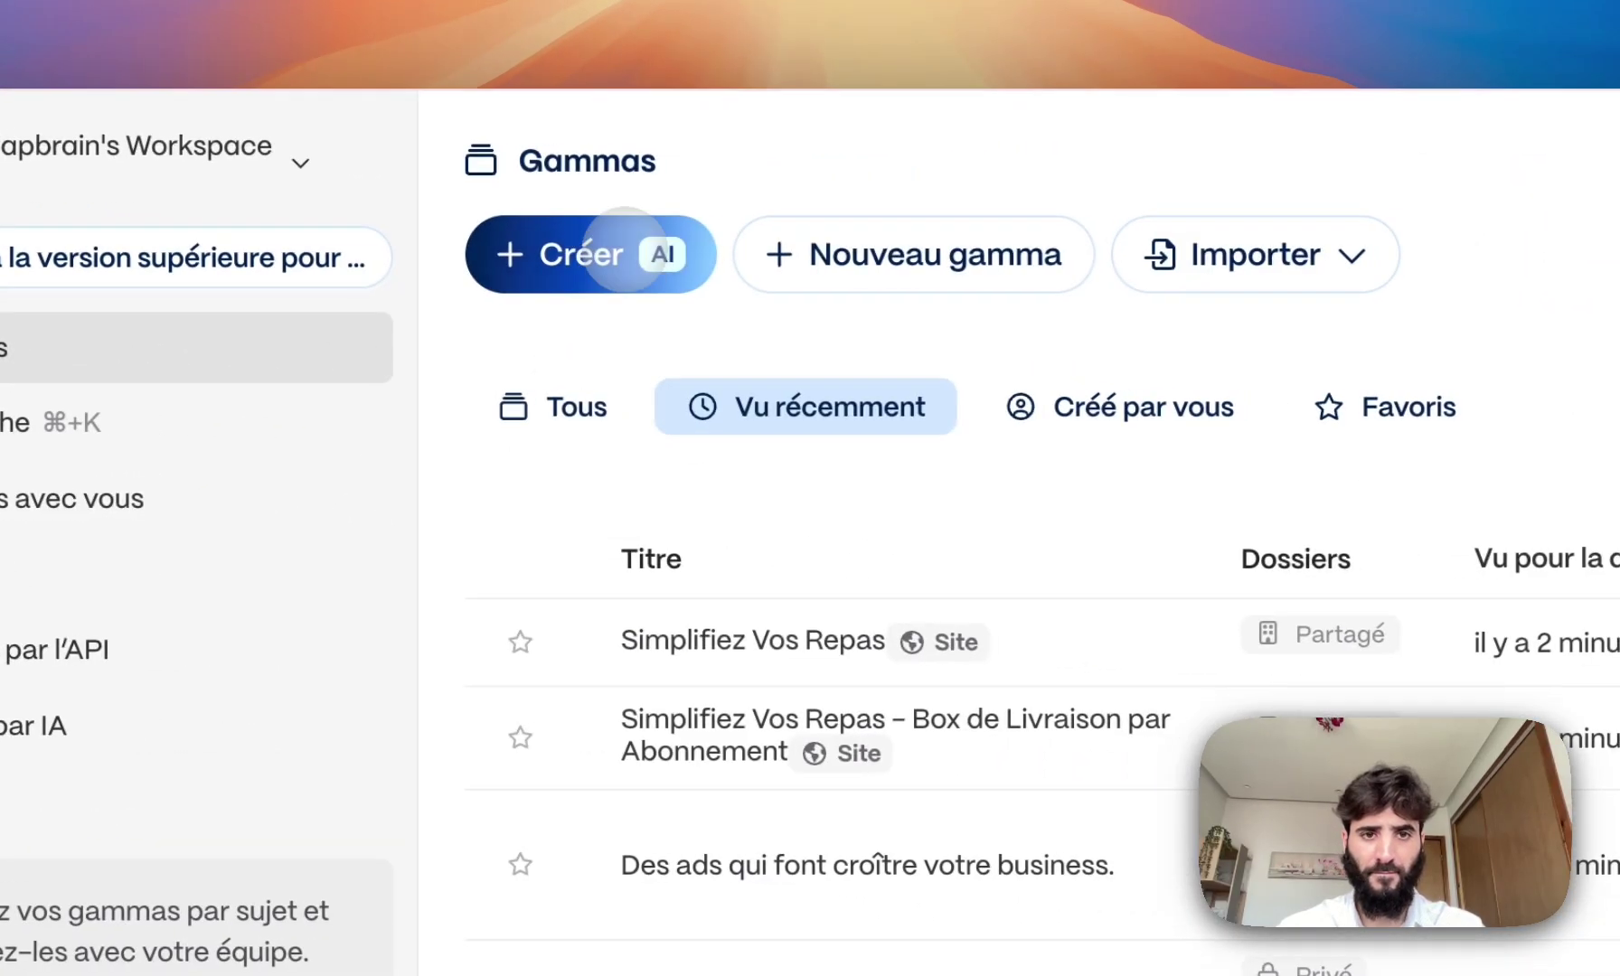
left_click(1044, 273)
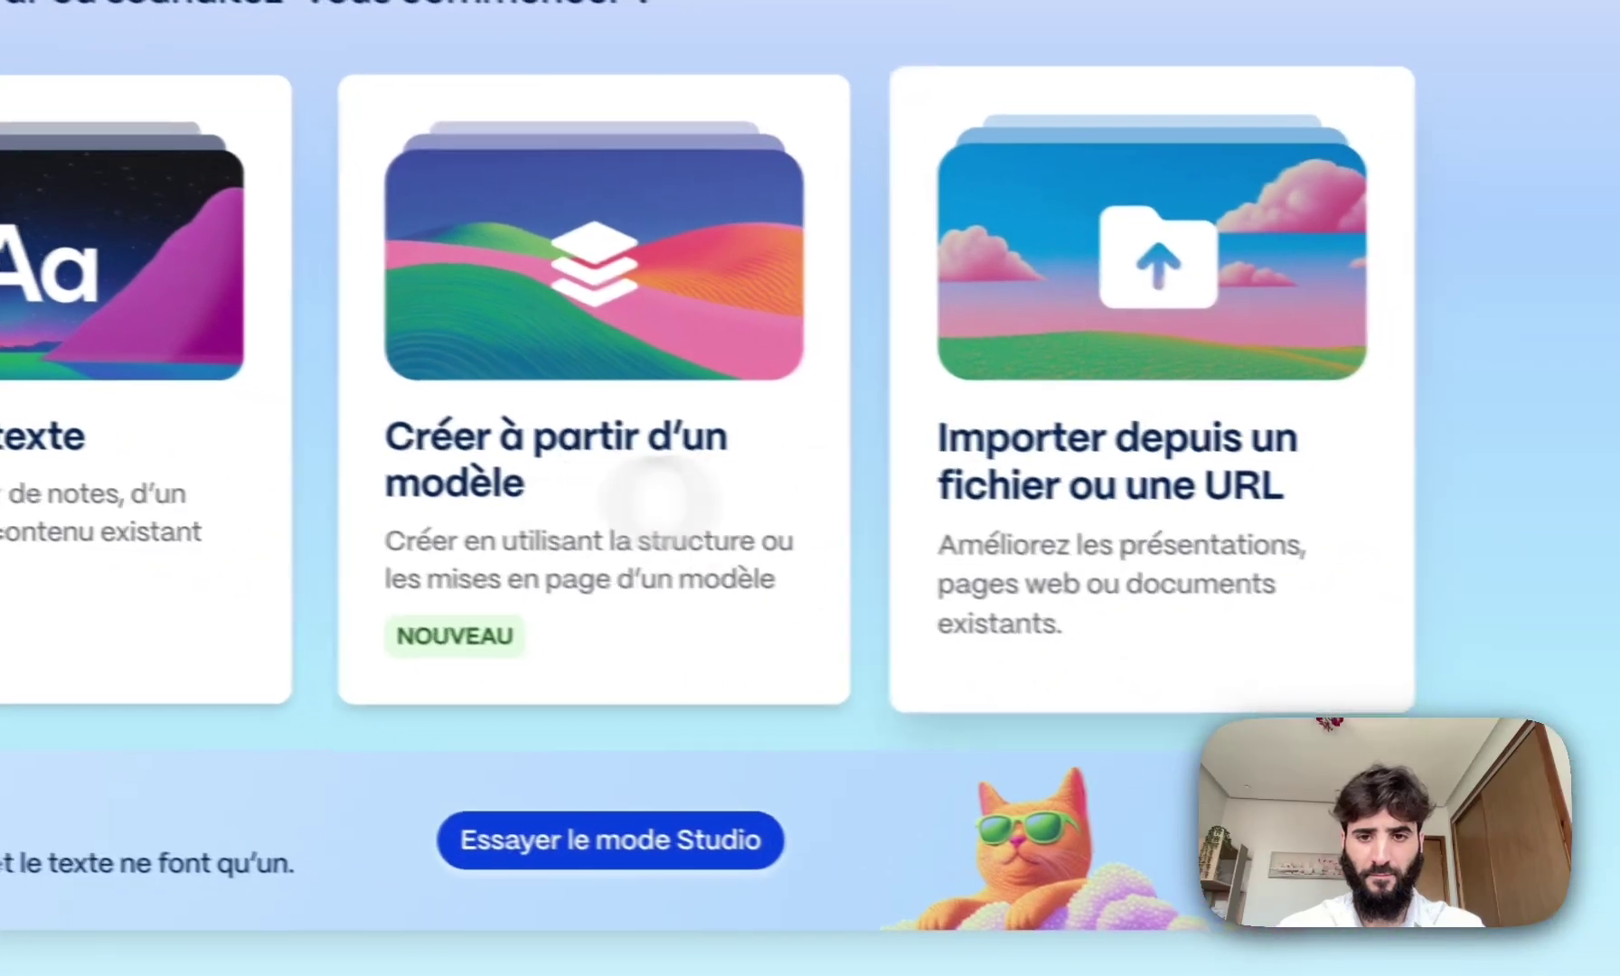
left_click(1193, 685)
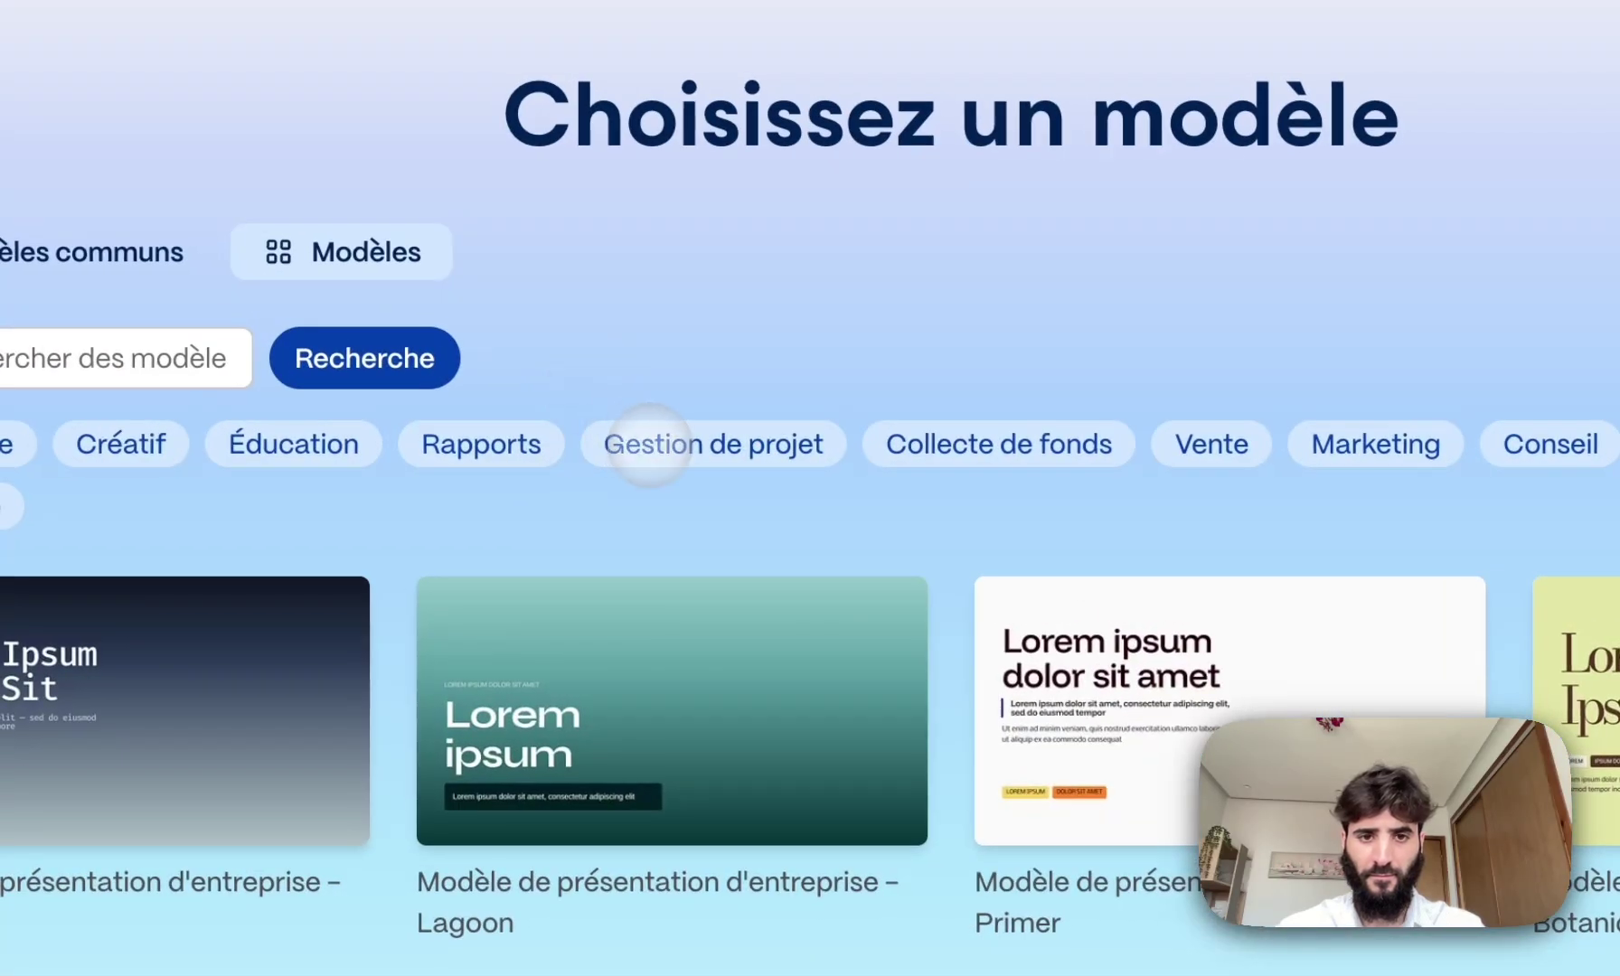
- Browse the template gallery, filter it by Marketing, and preview the Plan marketing template
scroll(684, 381, "down", 5)
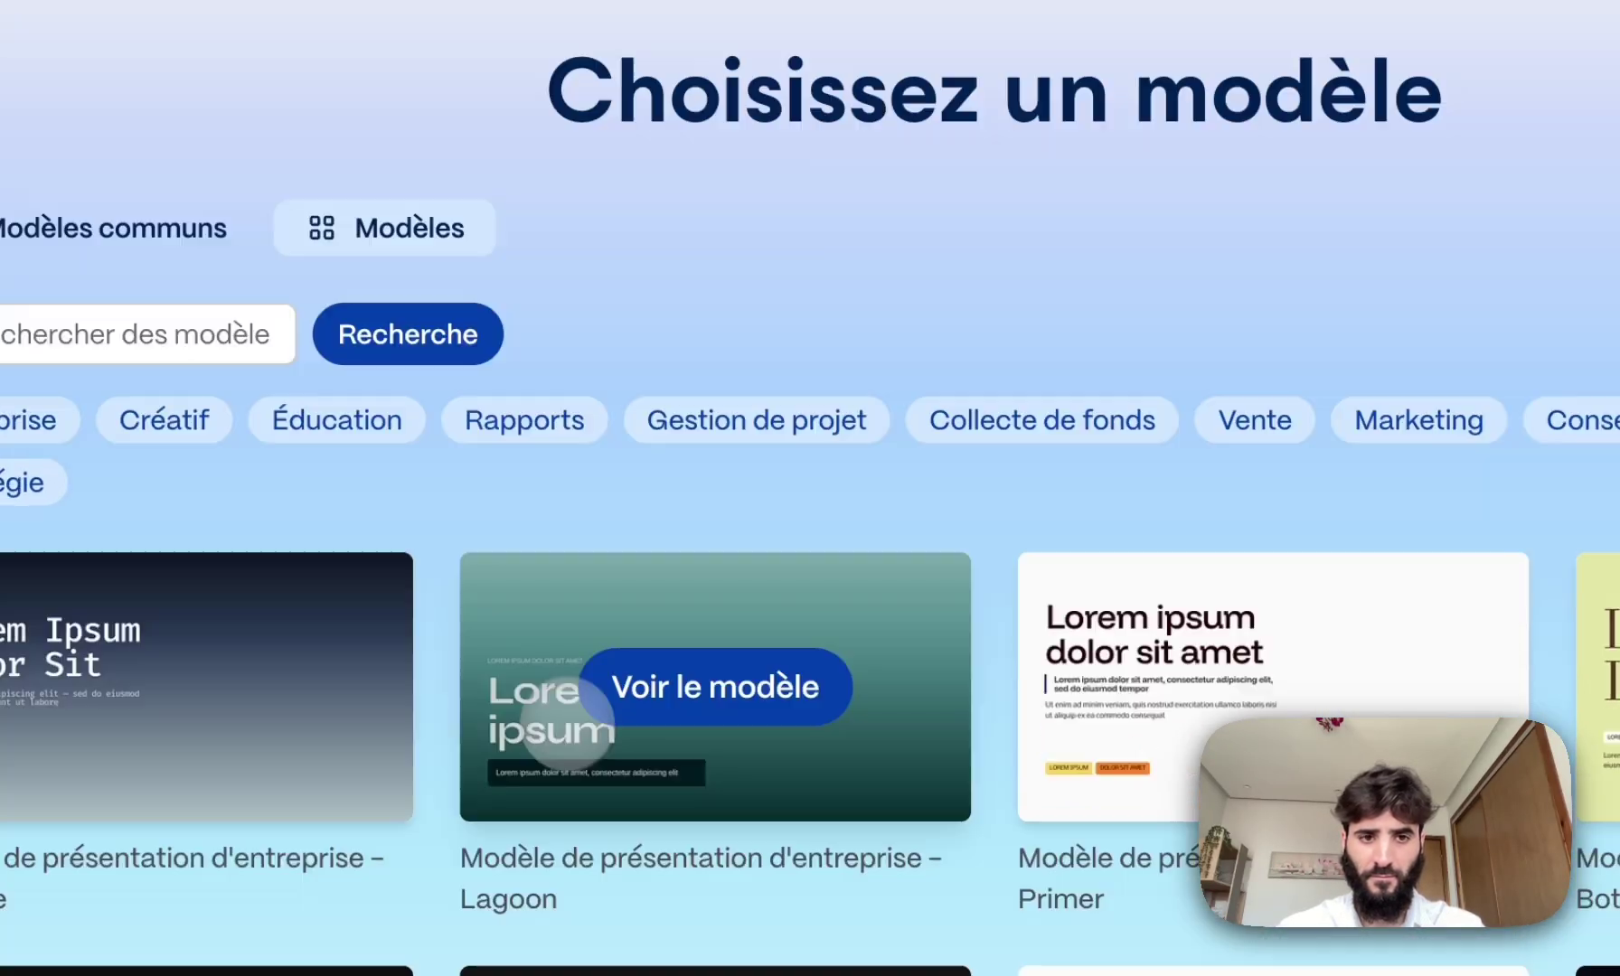
scroll(578, 742, "up", 5)
scroll(731, 684, "down", 3)
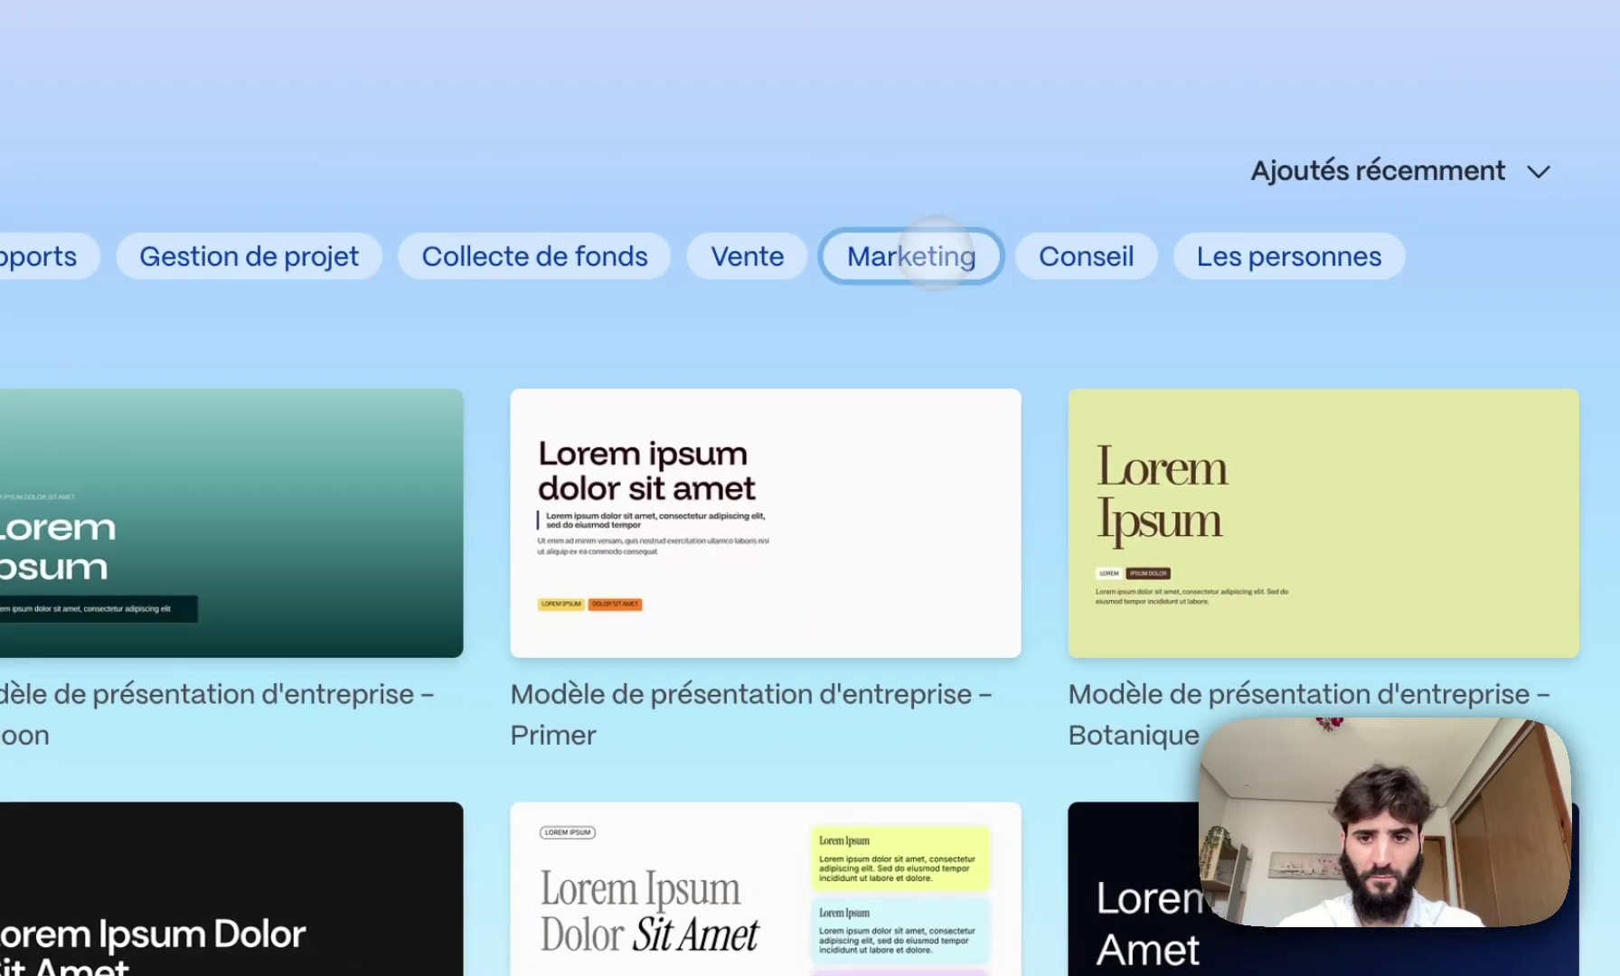
left_click(935, 253)
scroll(908, 698, "down", 3)
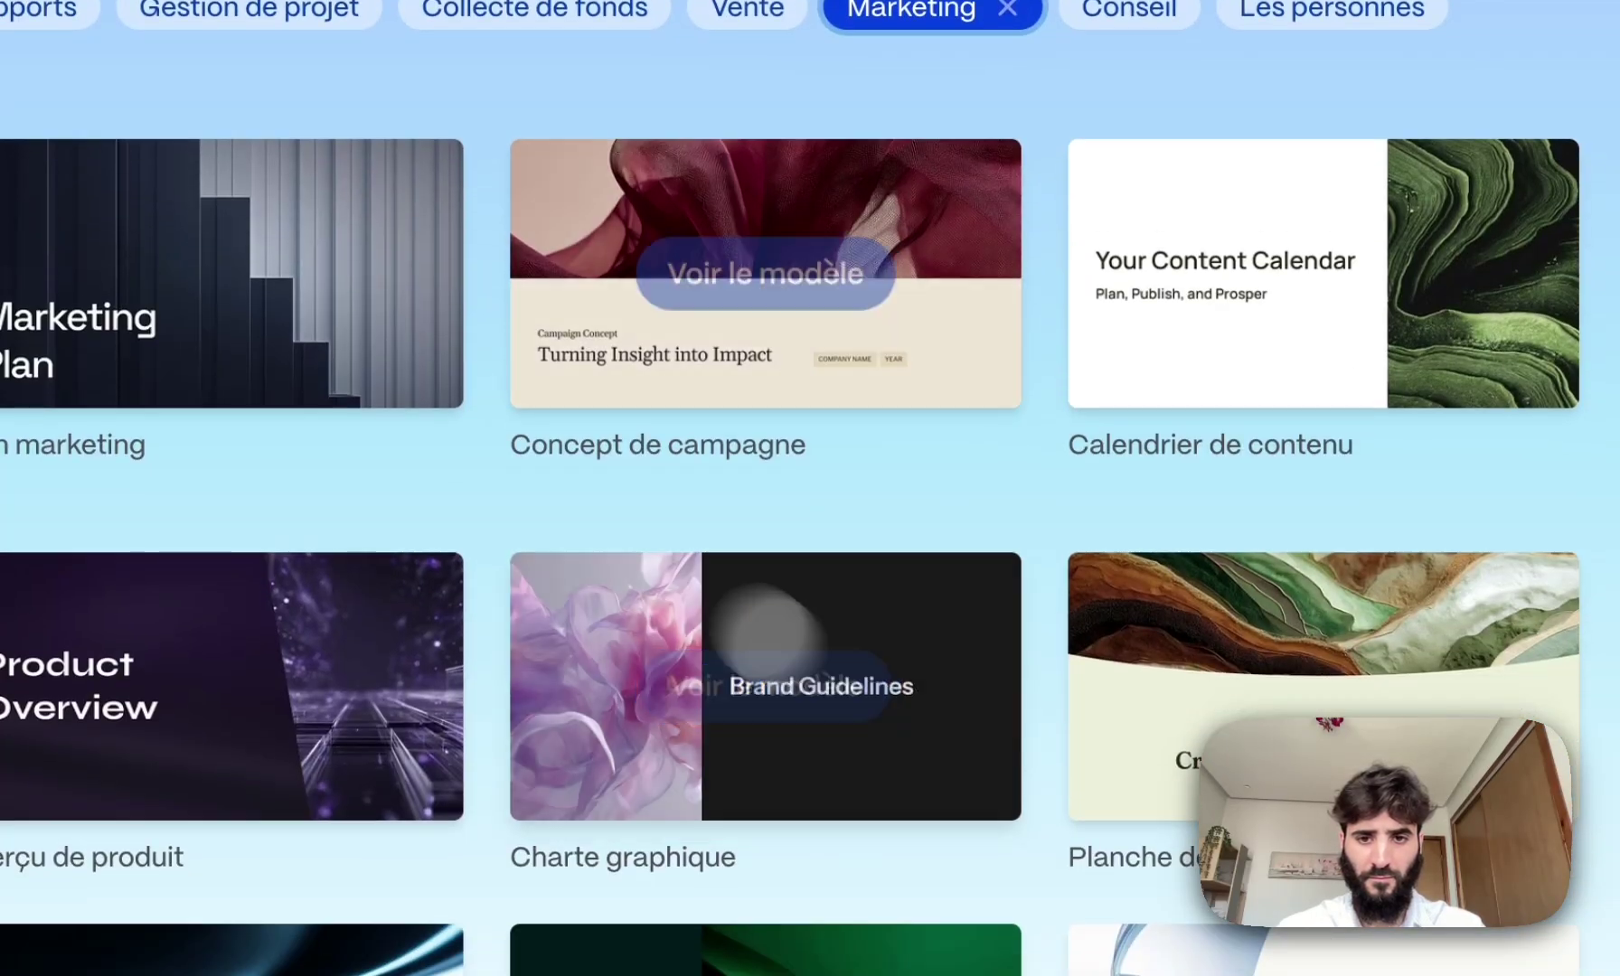
left_click(583, 262)
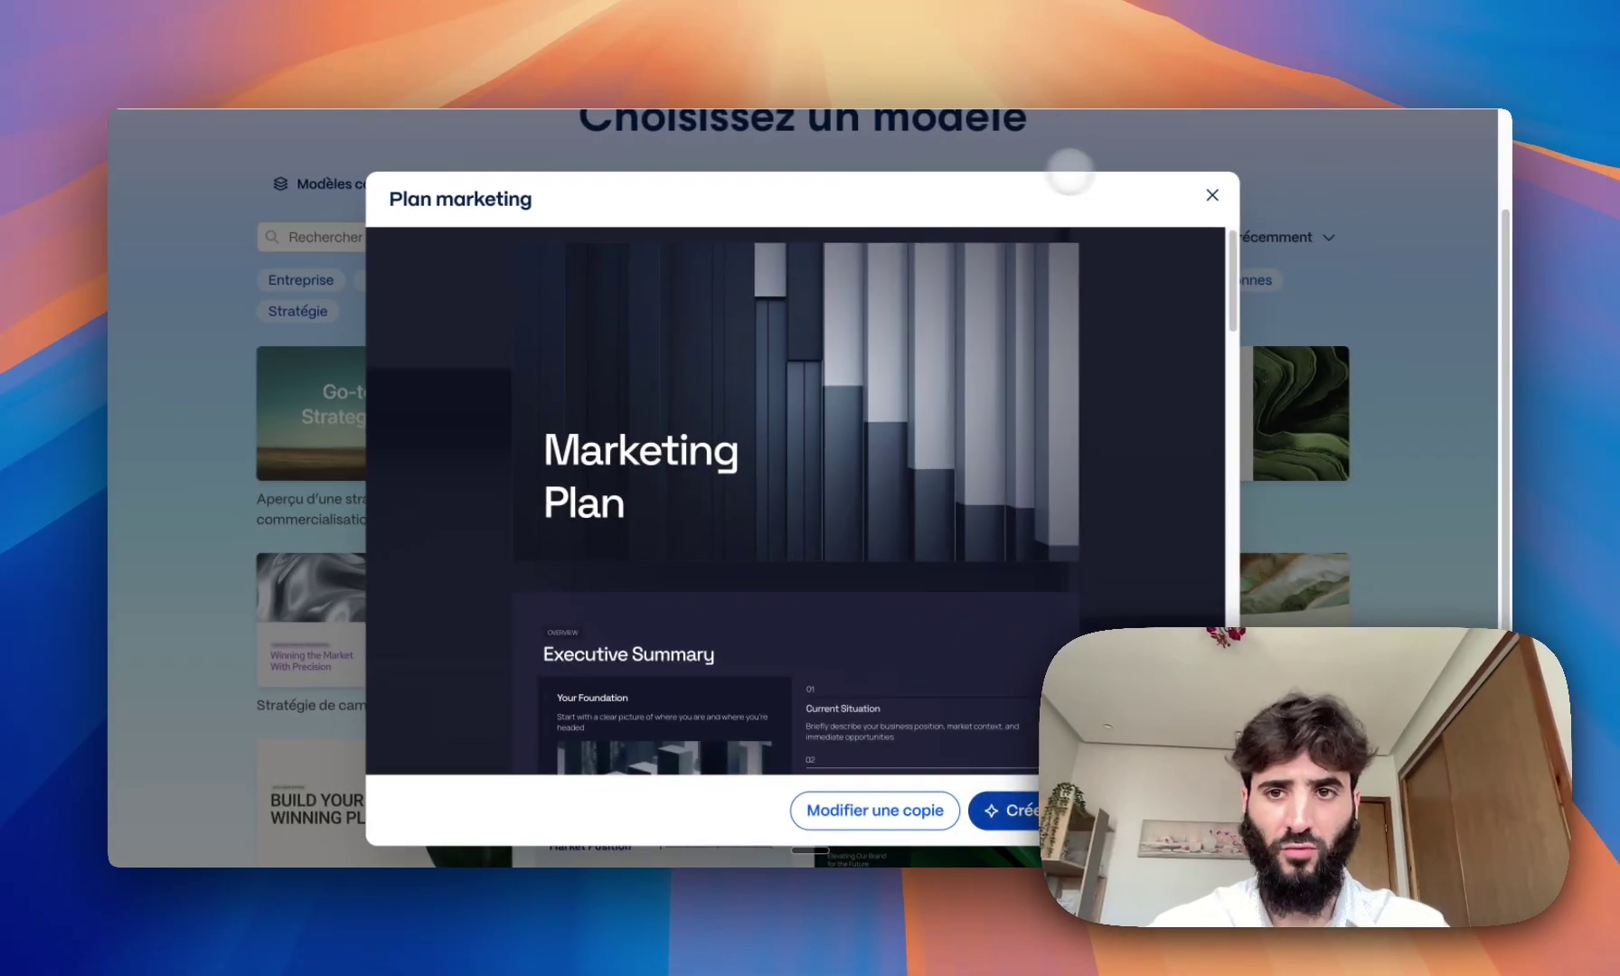
scroll(854, 597, "down", 10)
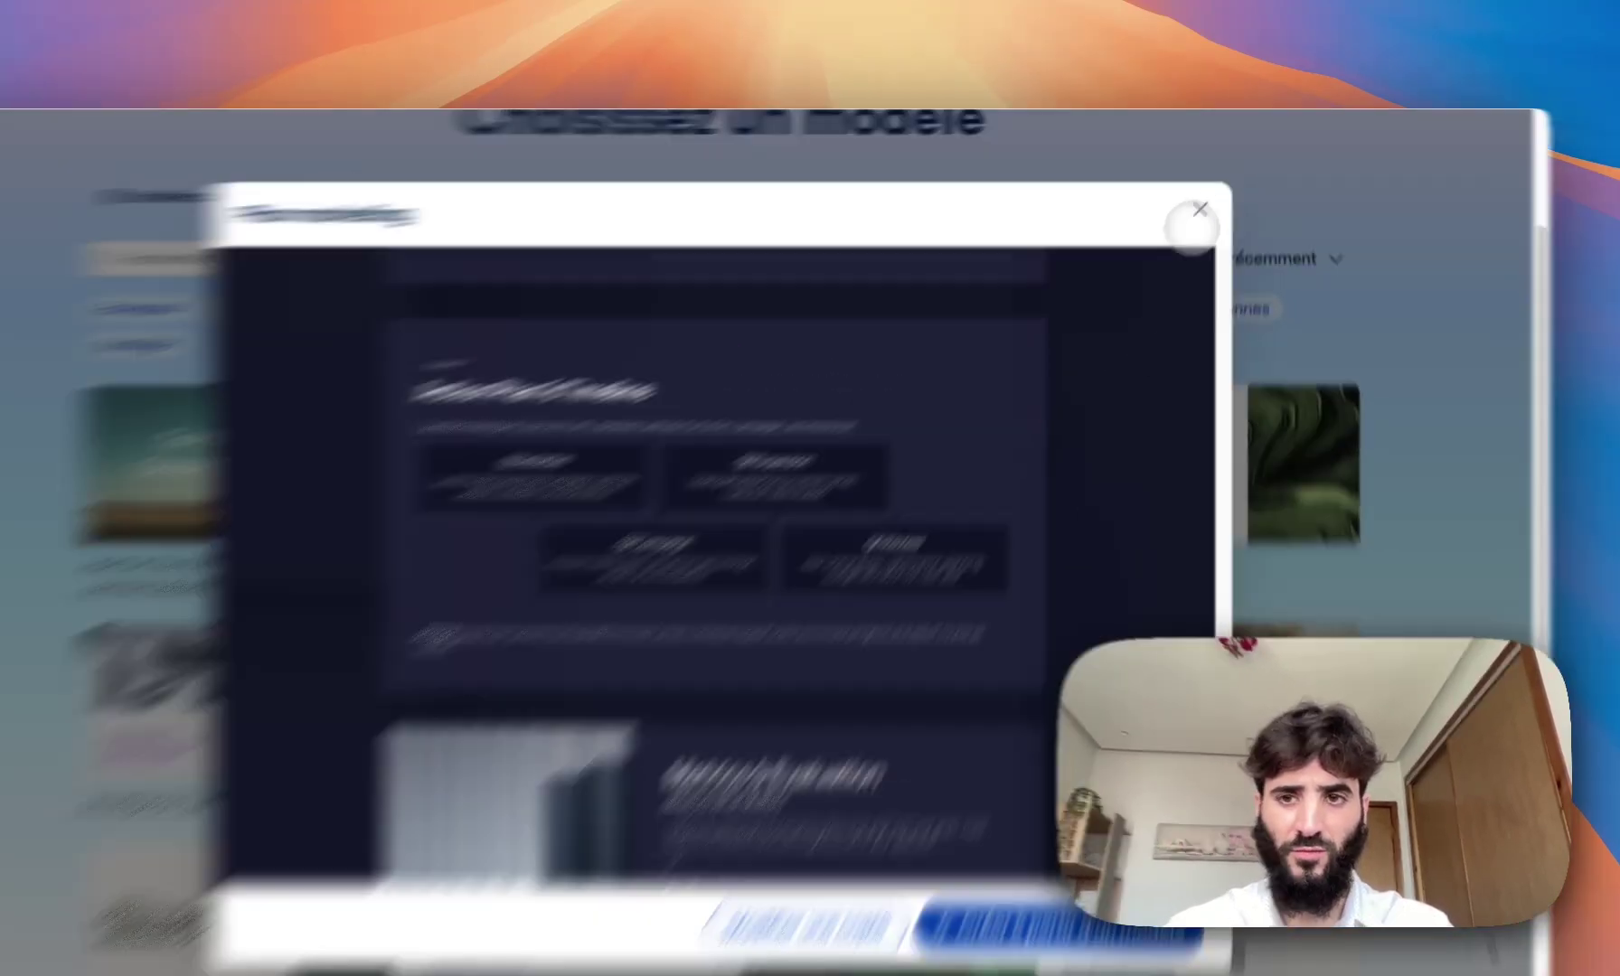
left_click(1212, 195)
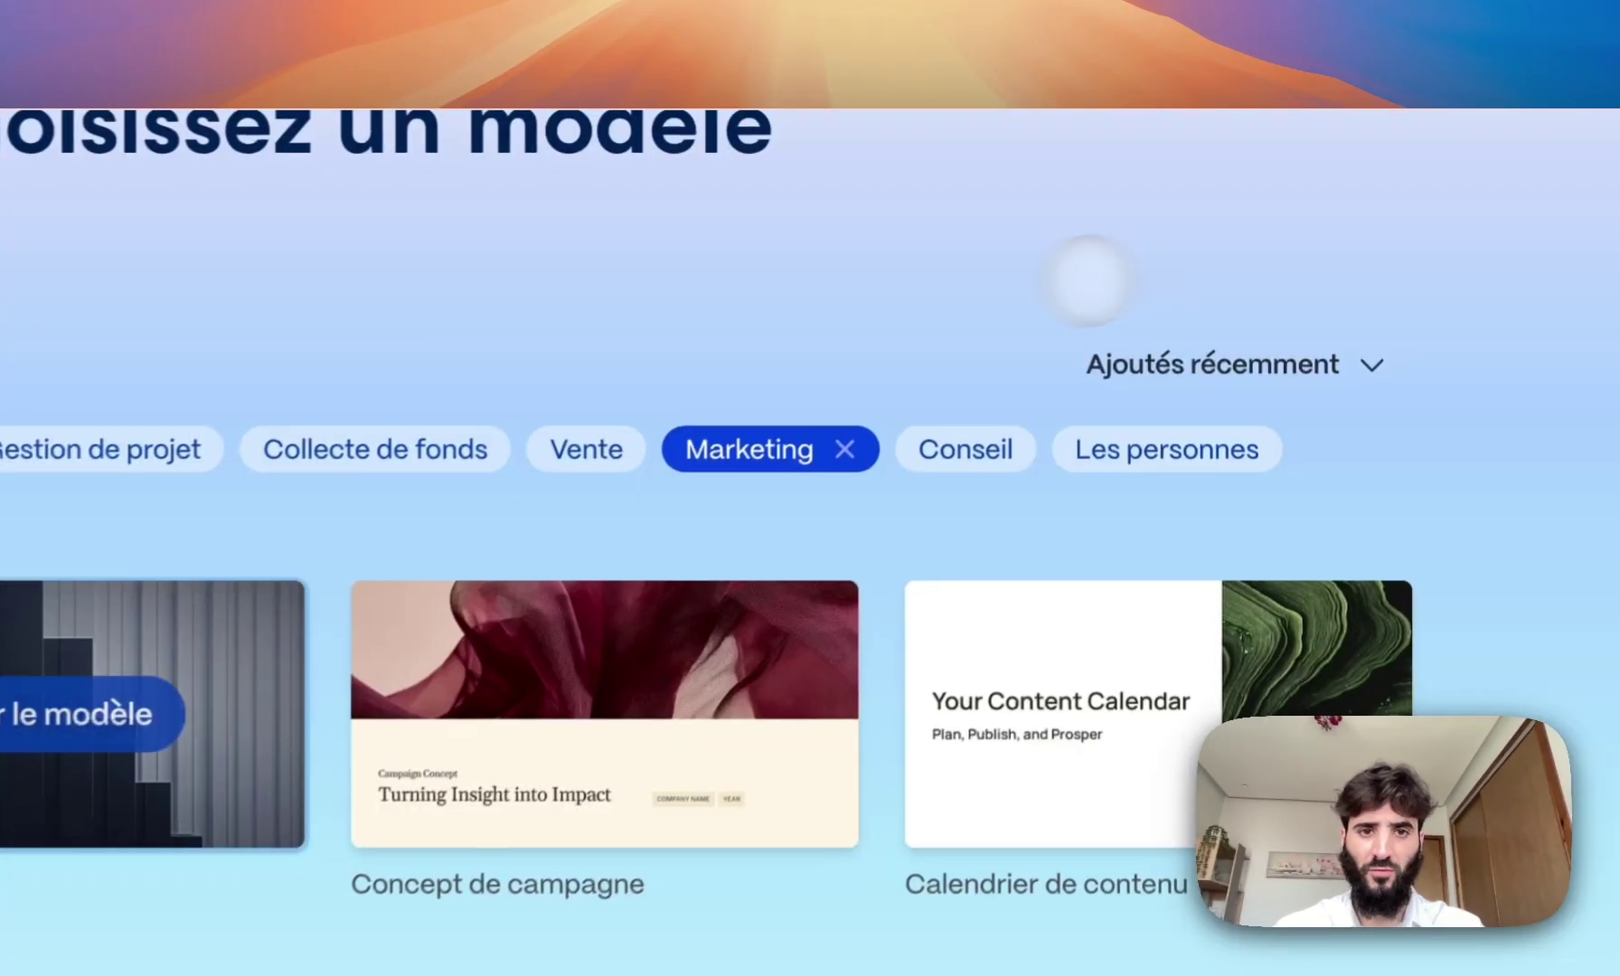
- Check the common templates section, return to the AI creation options, and look at the recent prompts
left_click(506, 273)
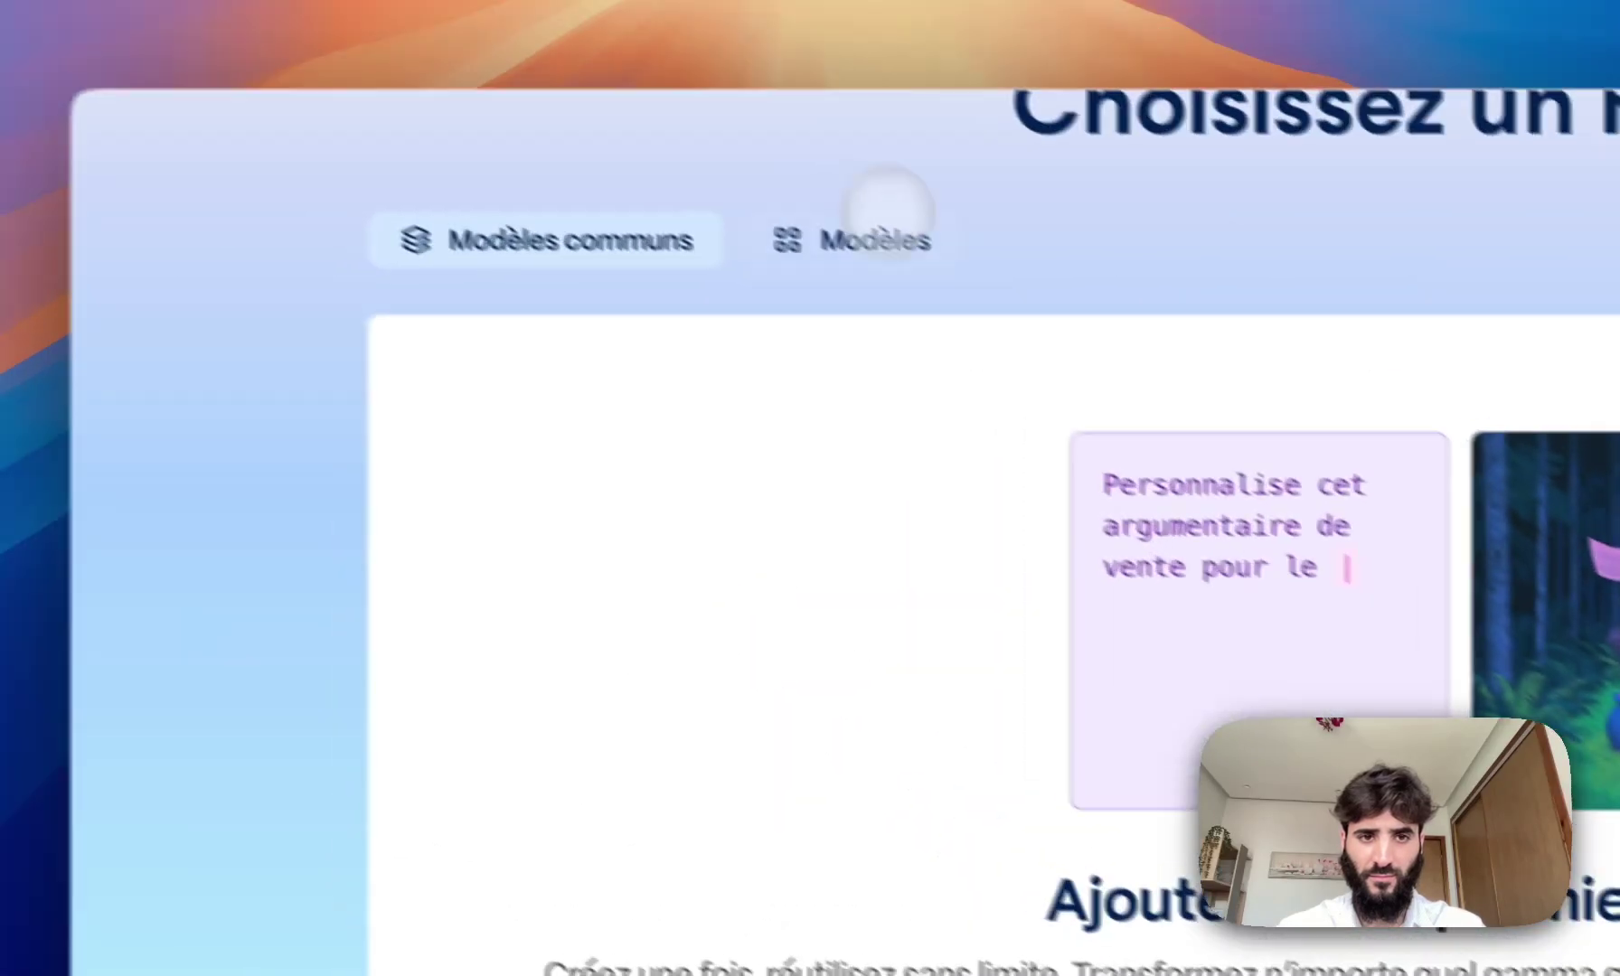
left_click(796, 259)
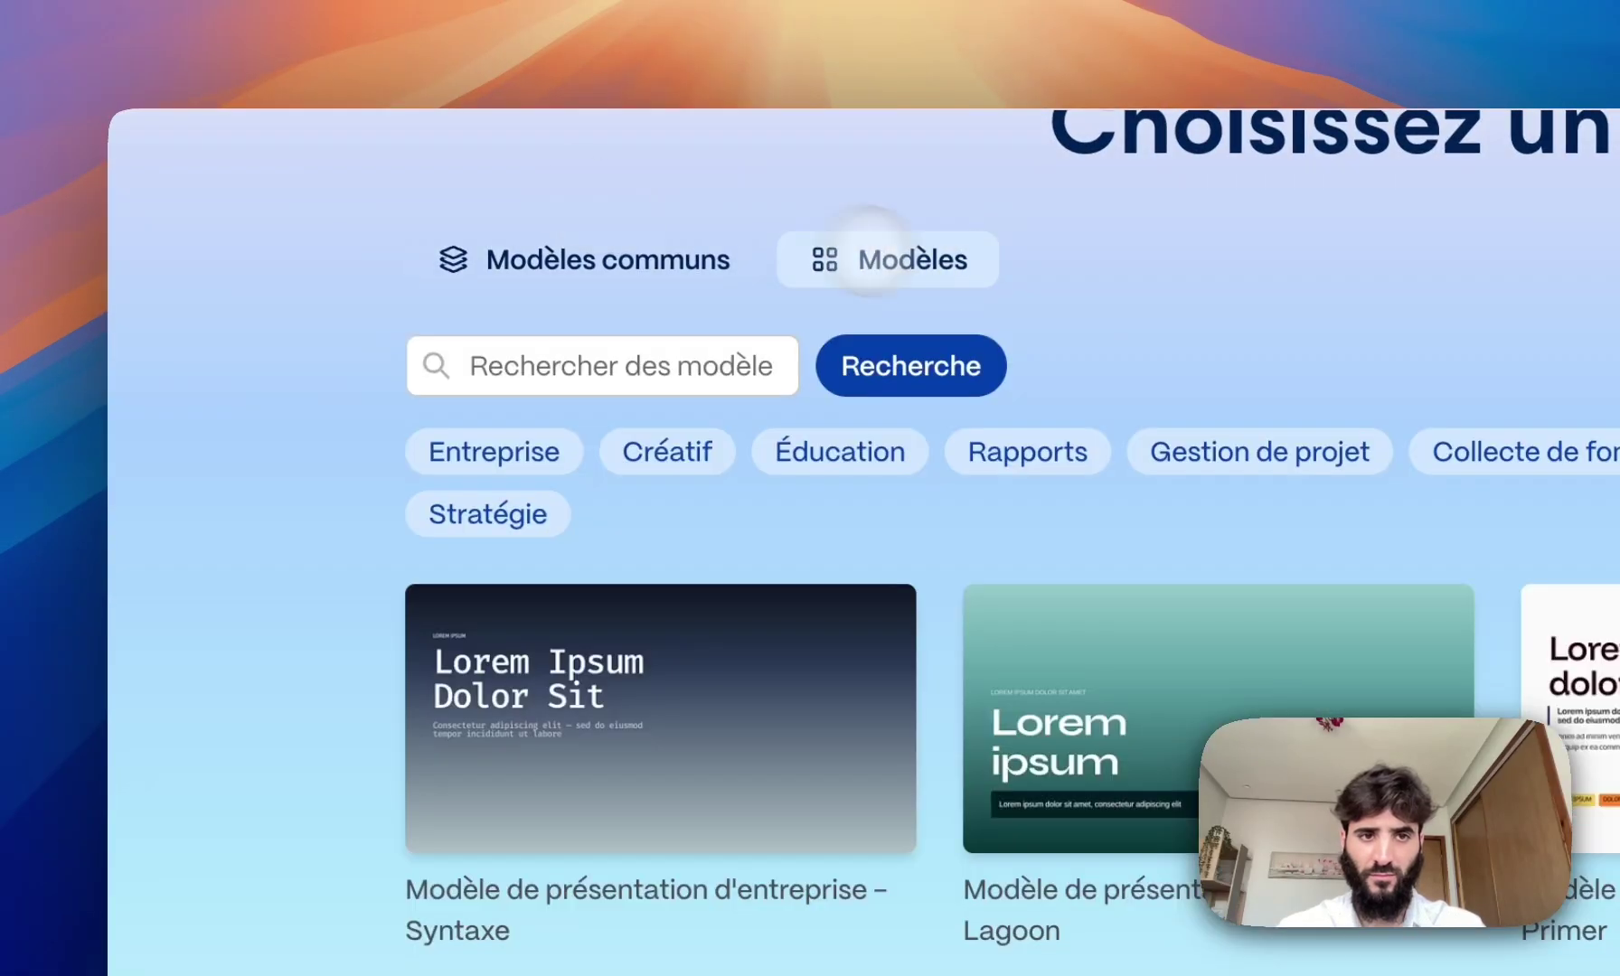
scroll(352, 389, "up", 5)
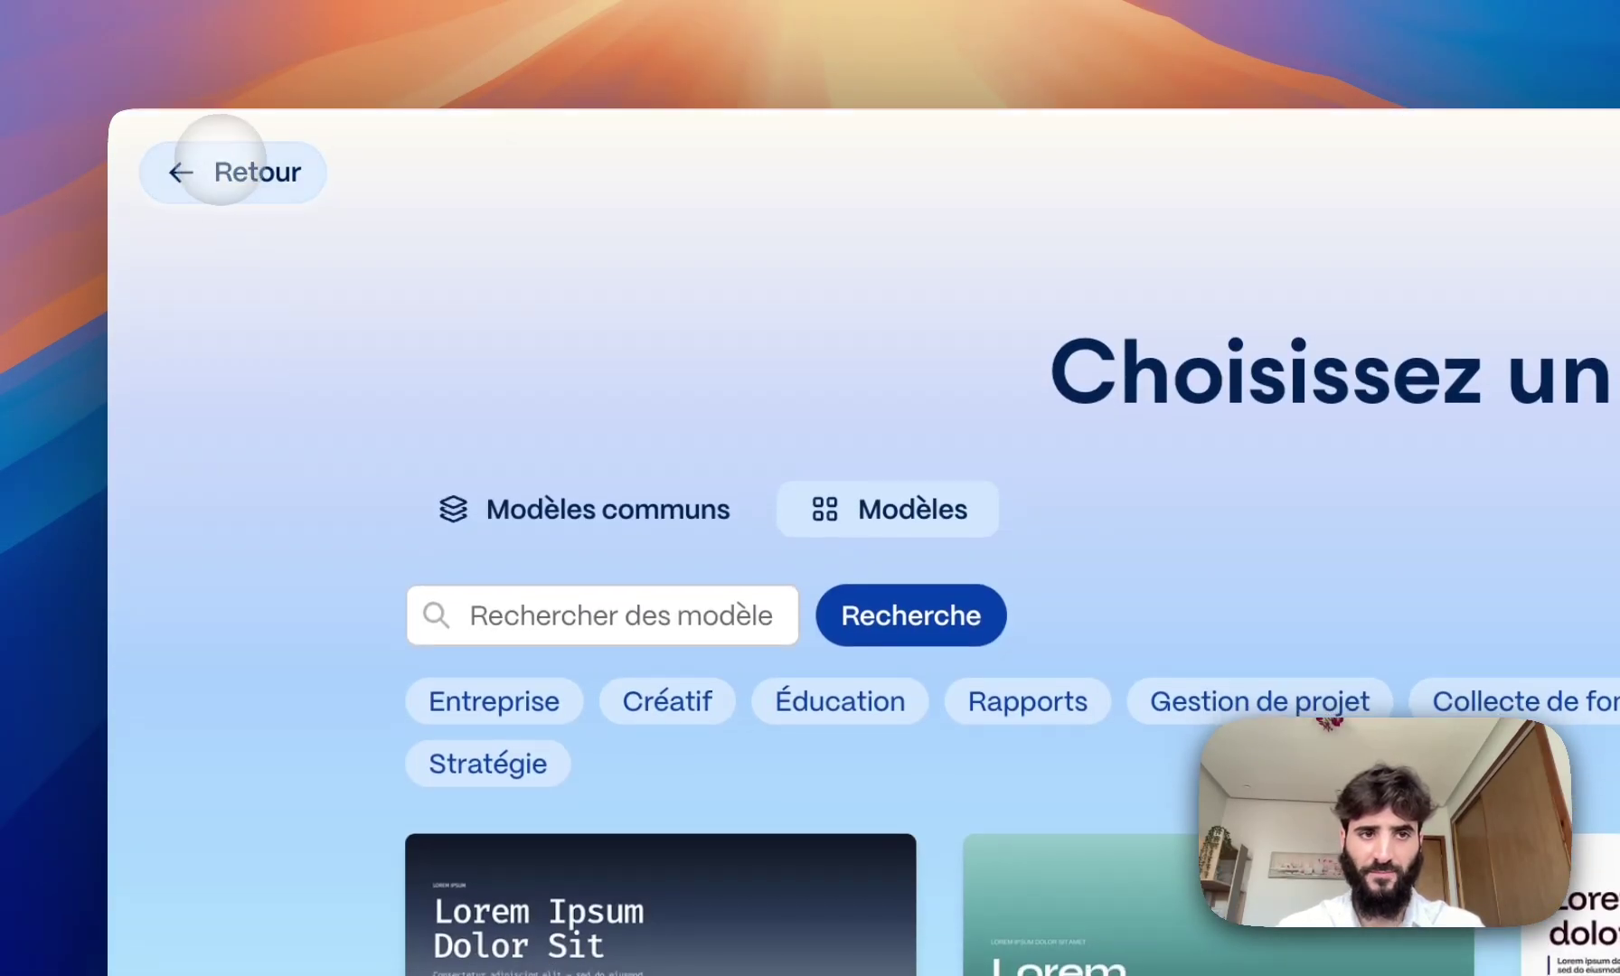
left_click(221, 159)
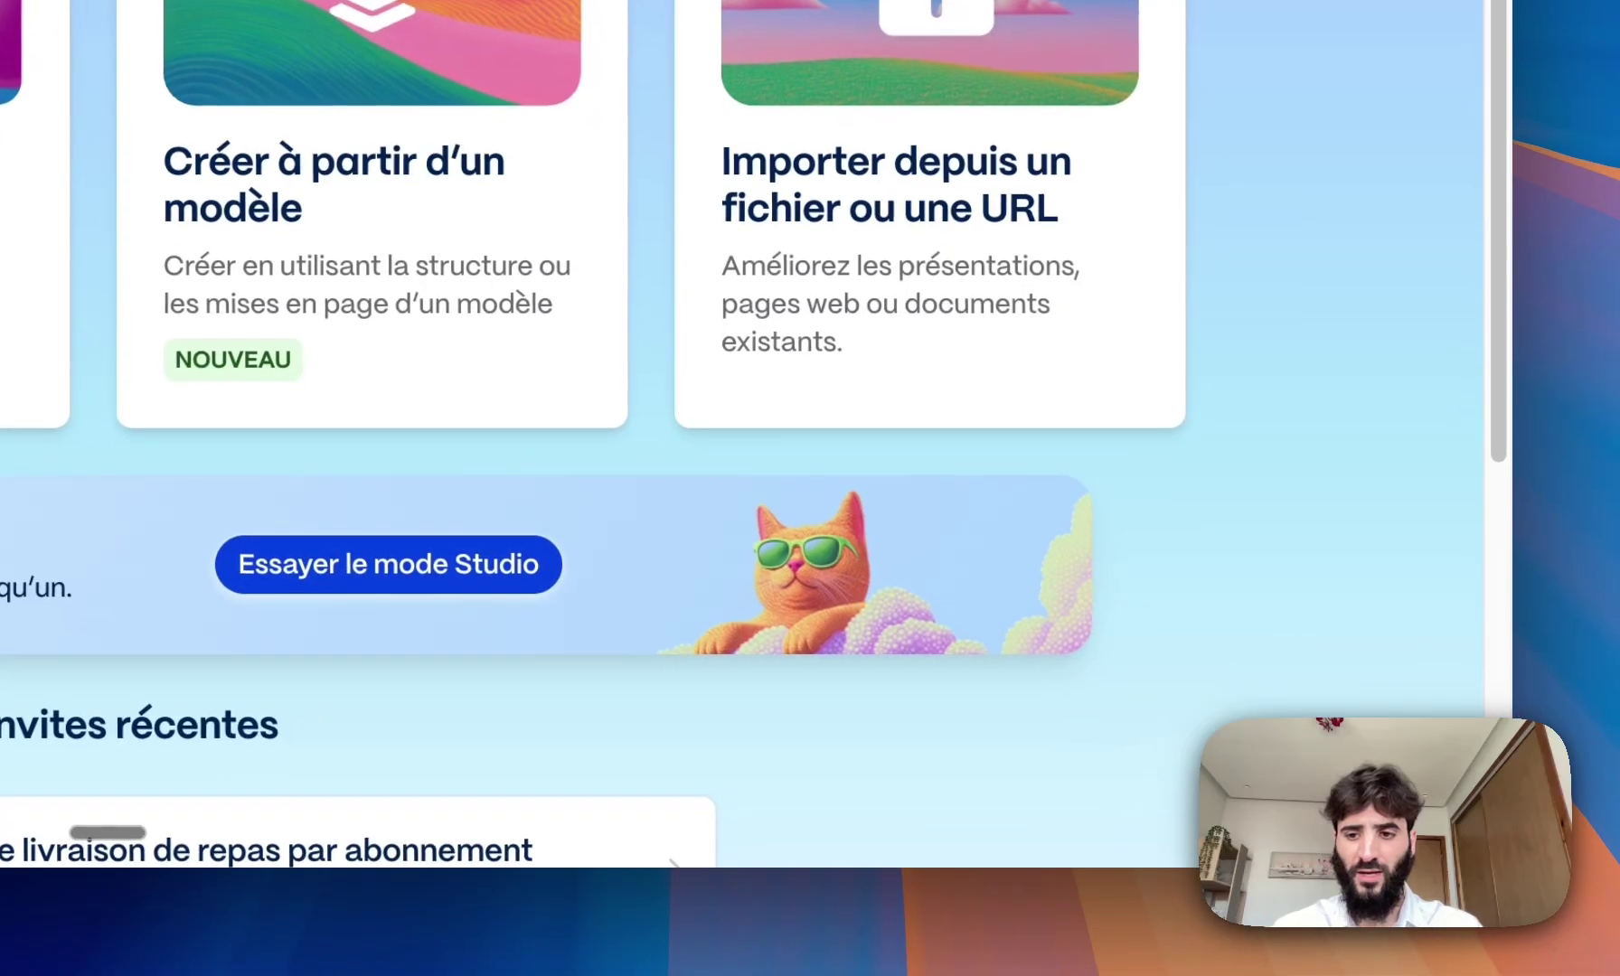
left_click(1413, 792)
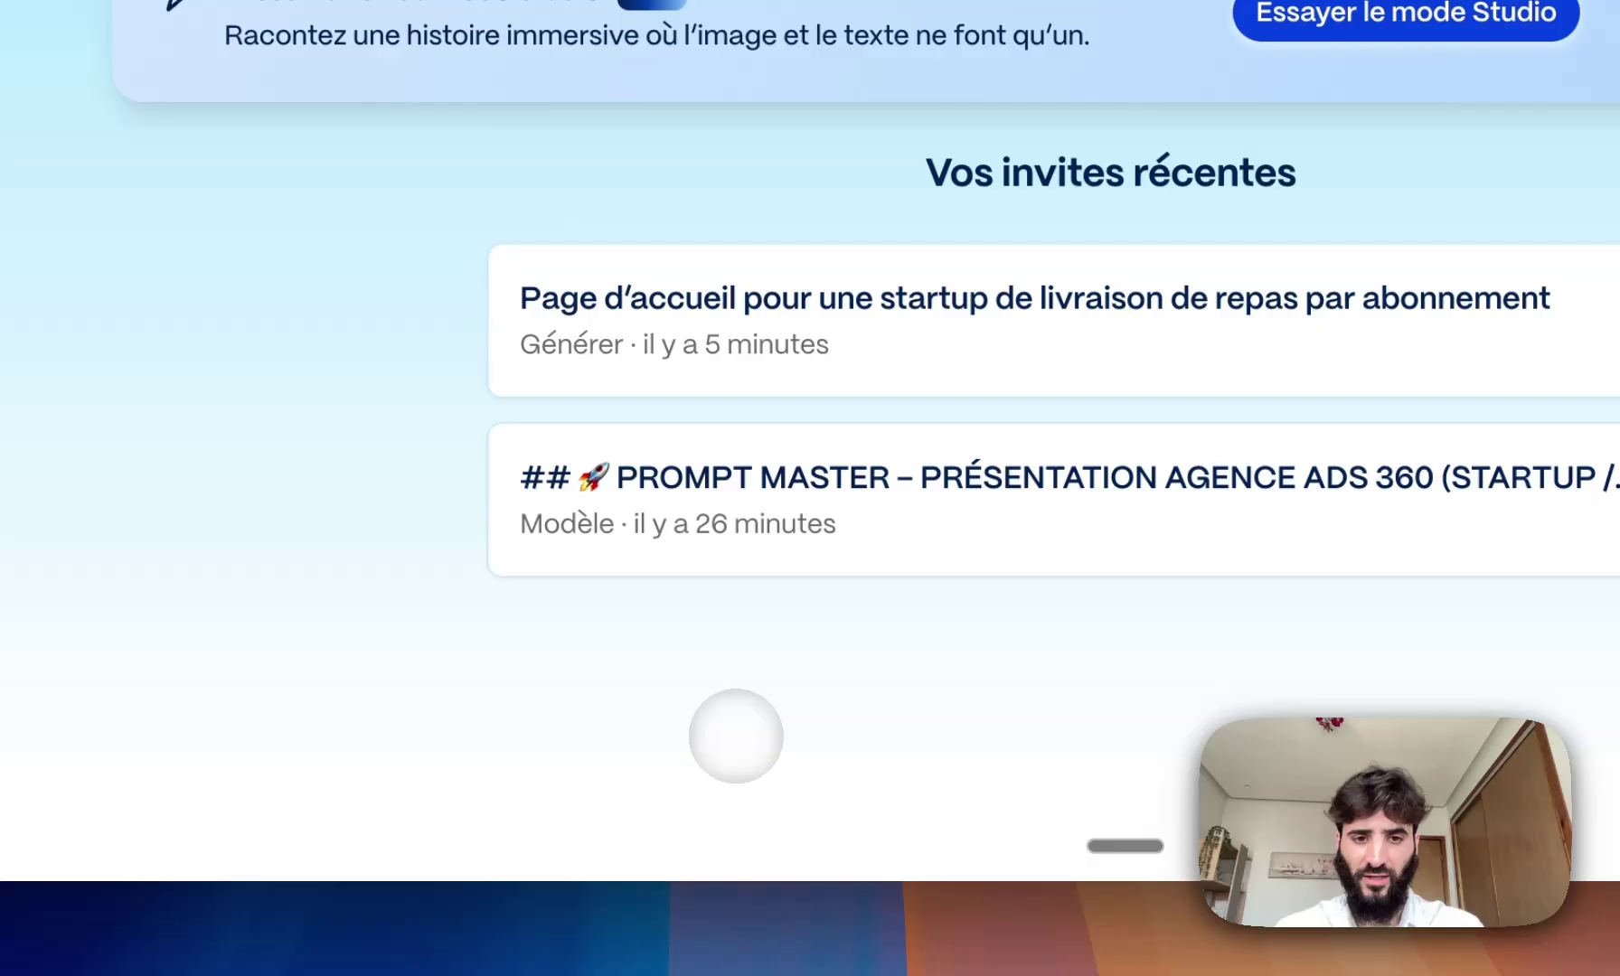
scroll(736, 736, "up", 5)
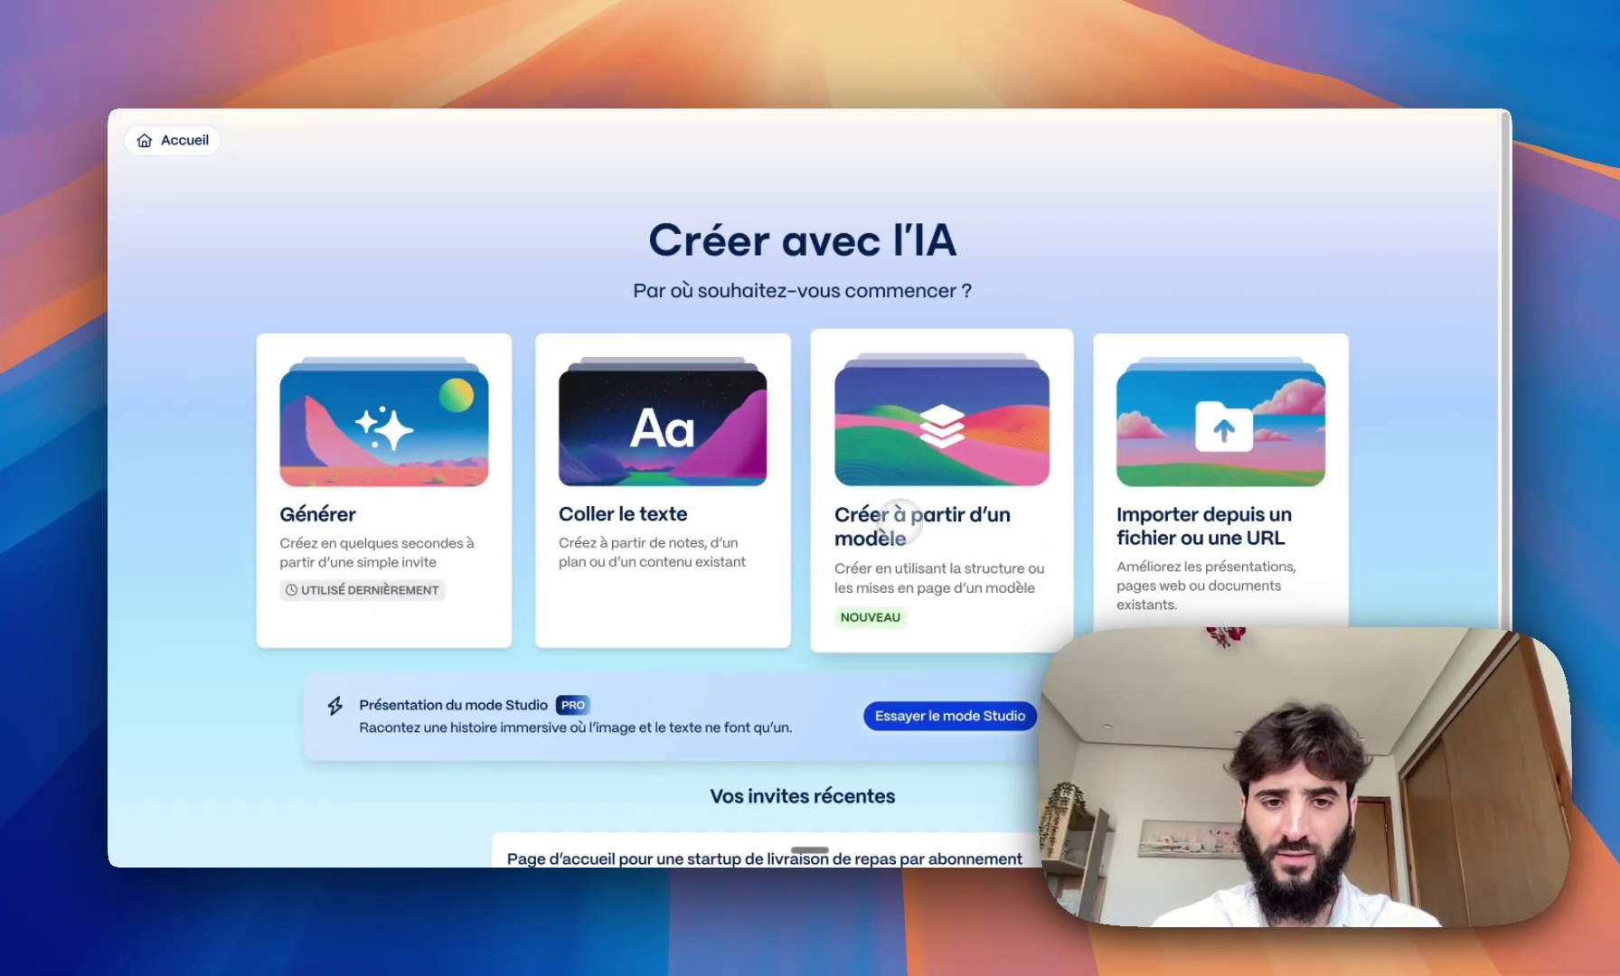
- Start an AI-generated web page using the example prompt for a mobile app that helps users learn a new language
left_click(419, 538)
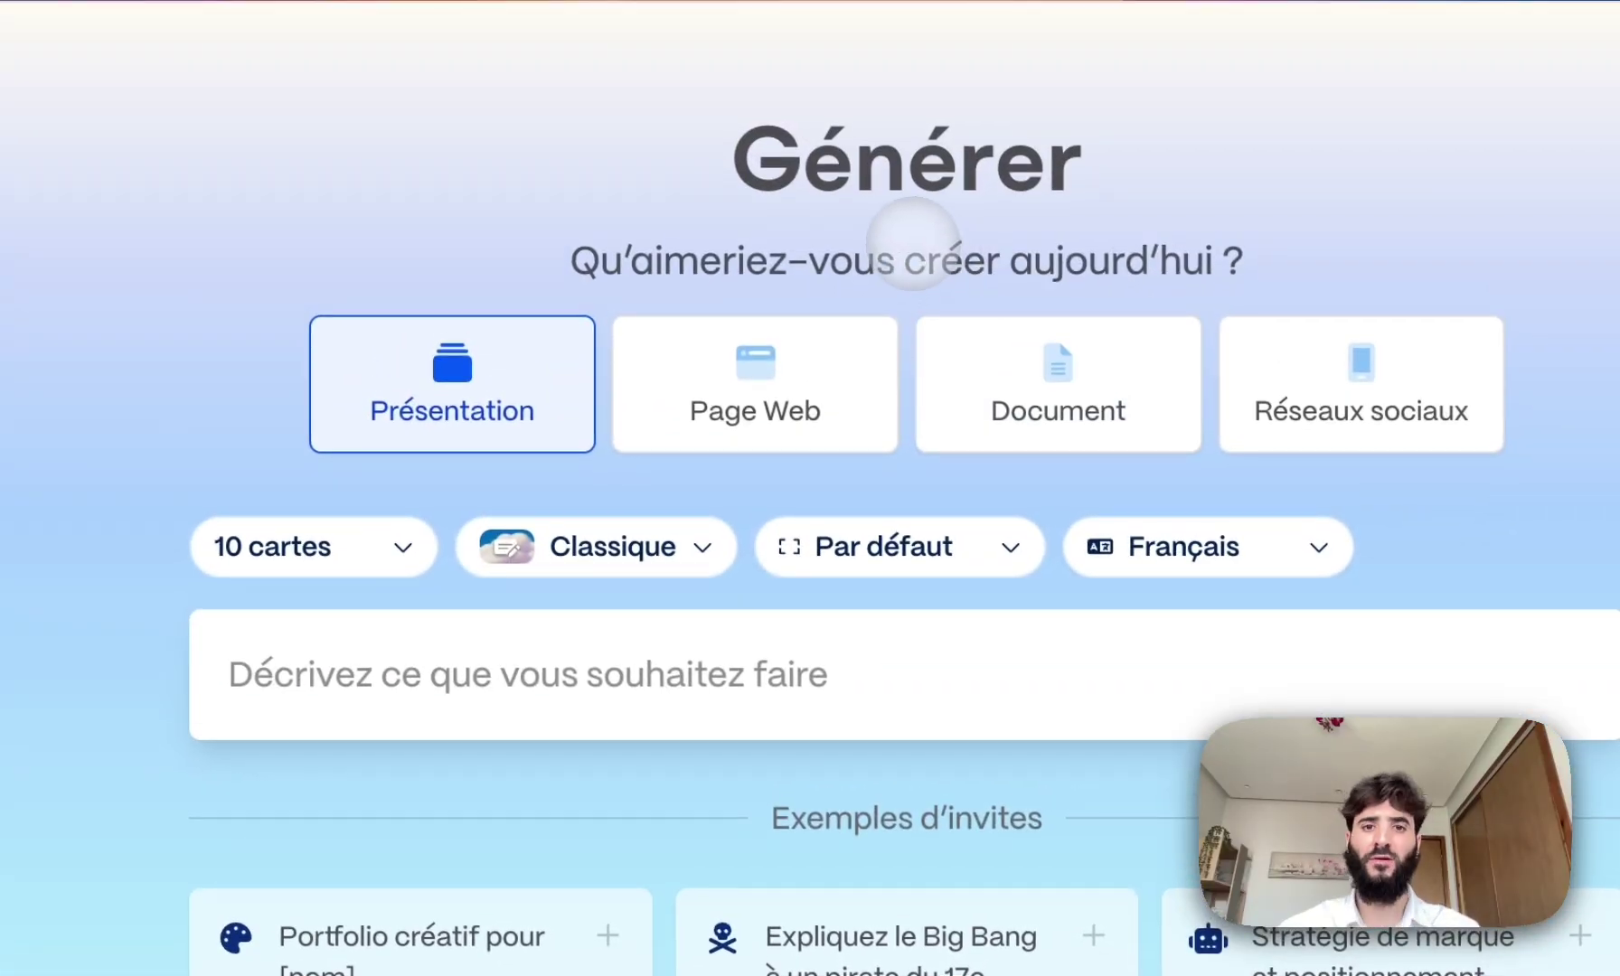
left_click(737, 398)
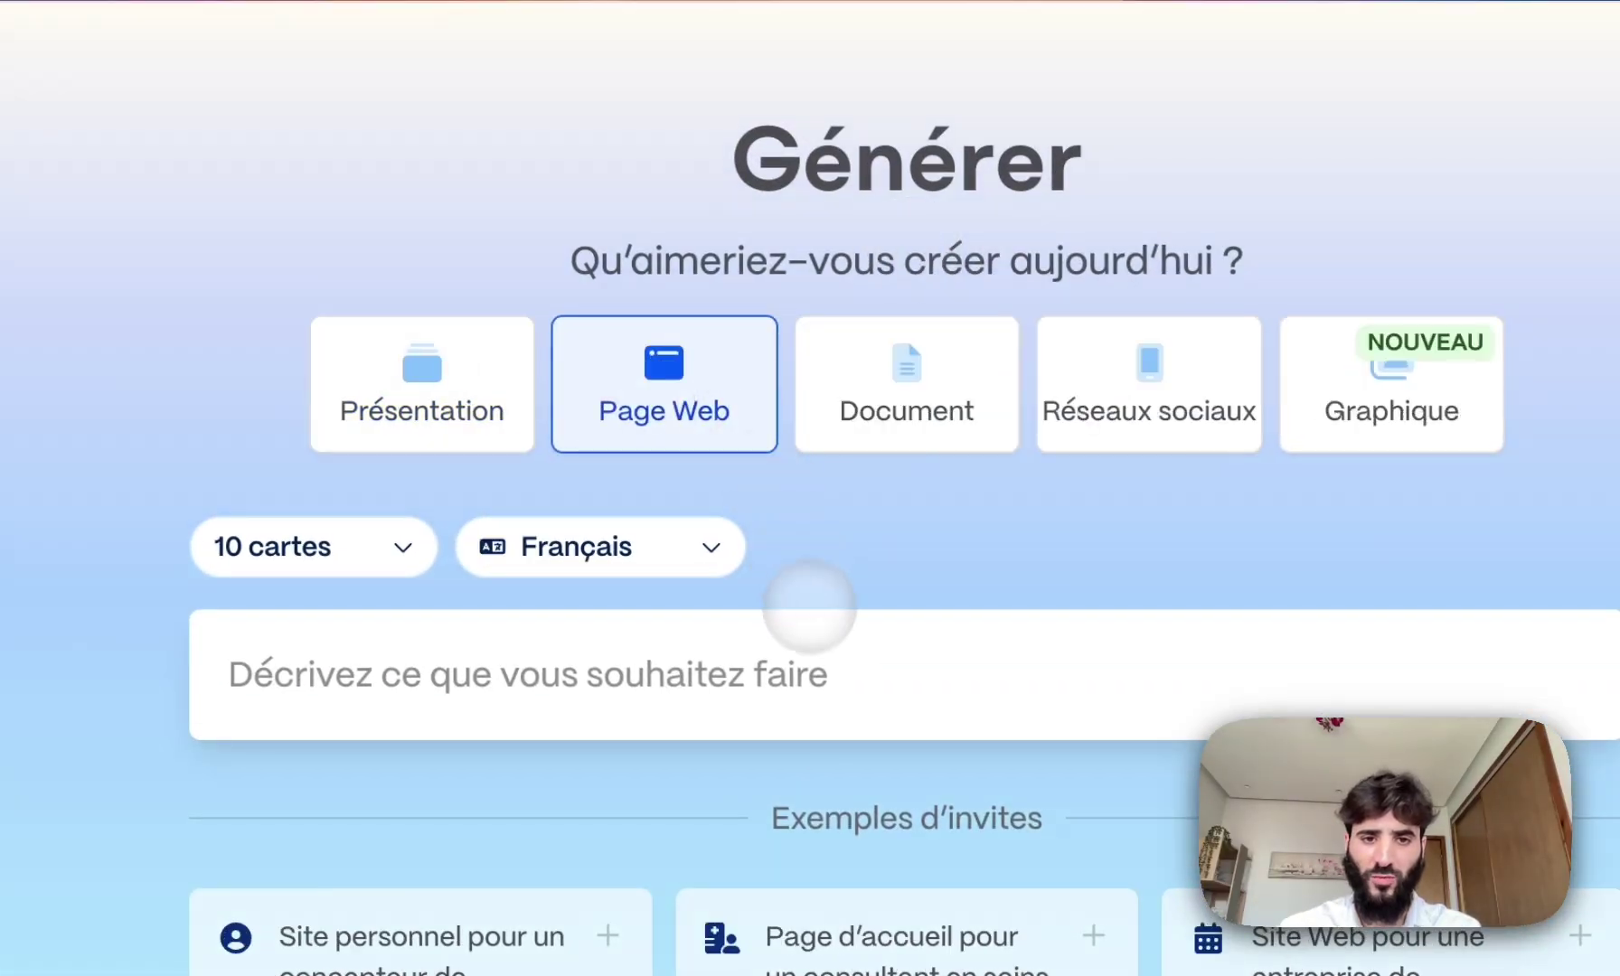
scroll(809, 605, "down", 5)
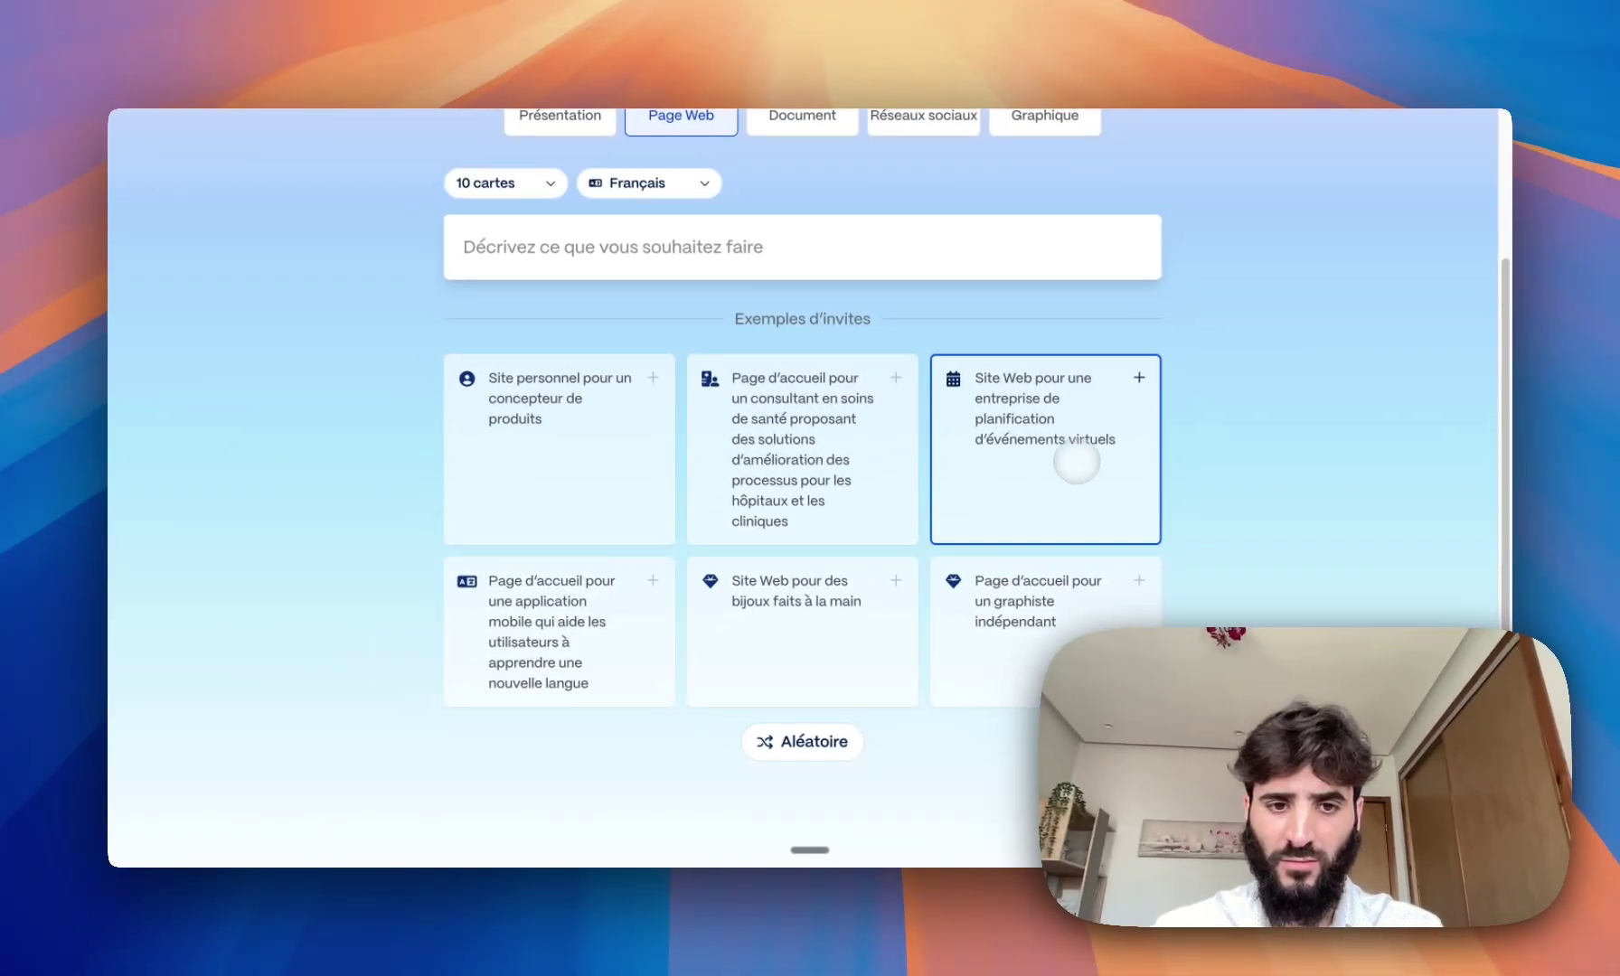
left_click(592, 663)
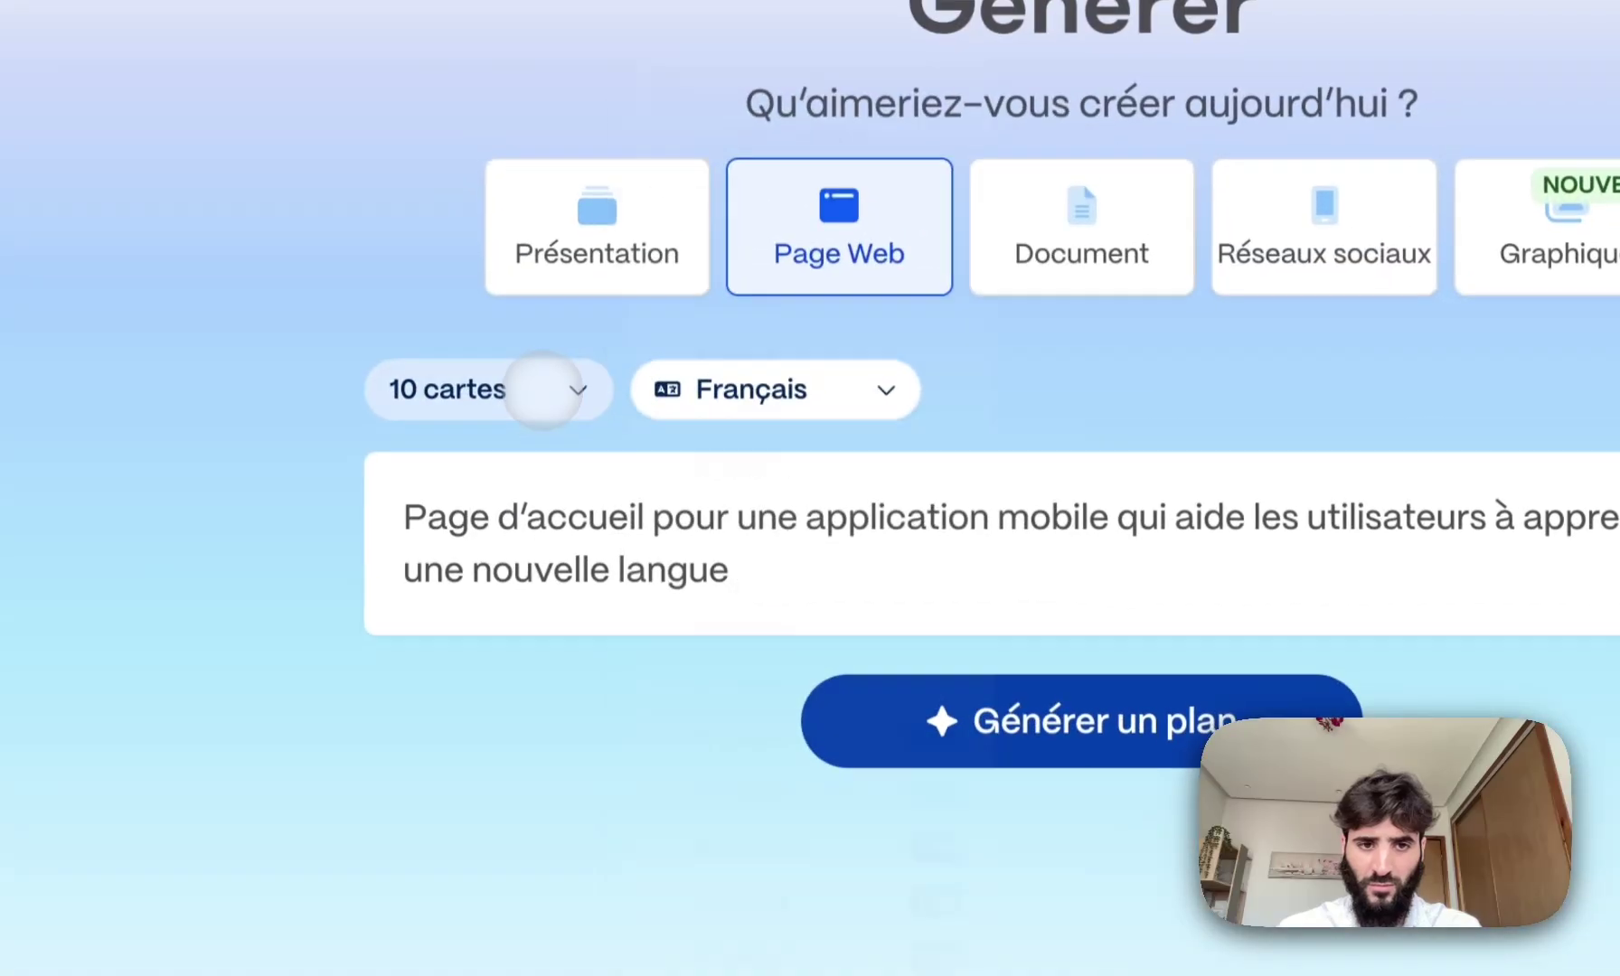
- Set the web page to 5 cards and generate its outline, checking the text amount and theme settings
left_click(502, 22)
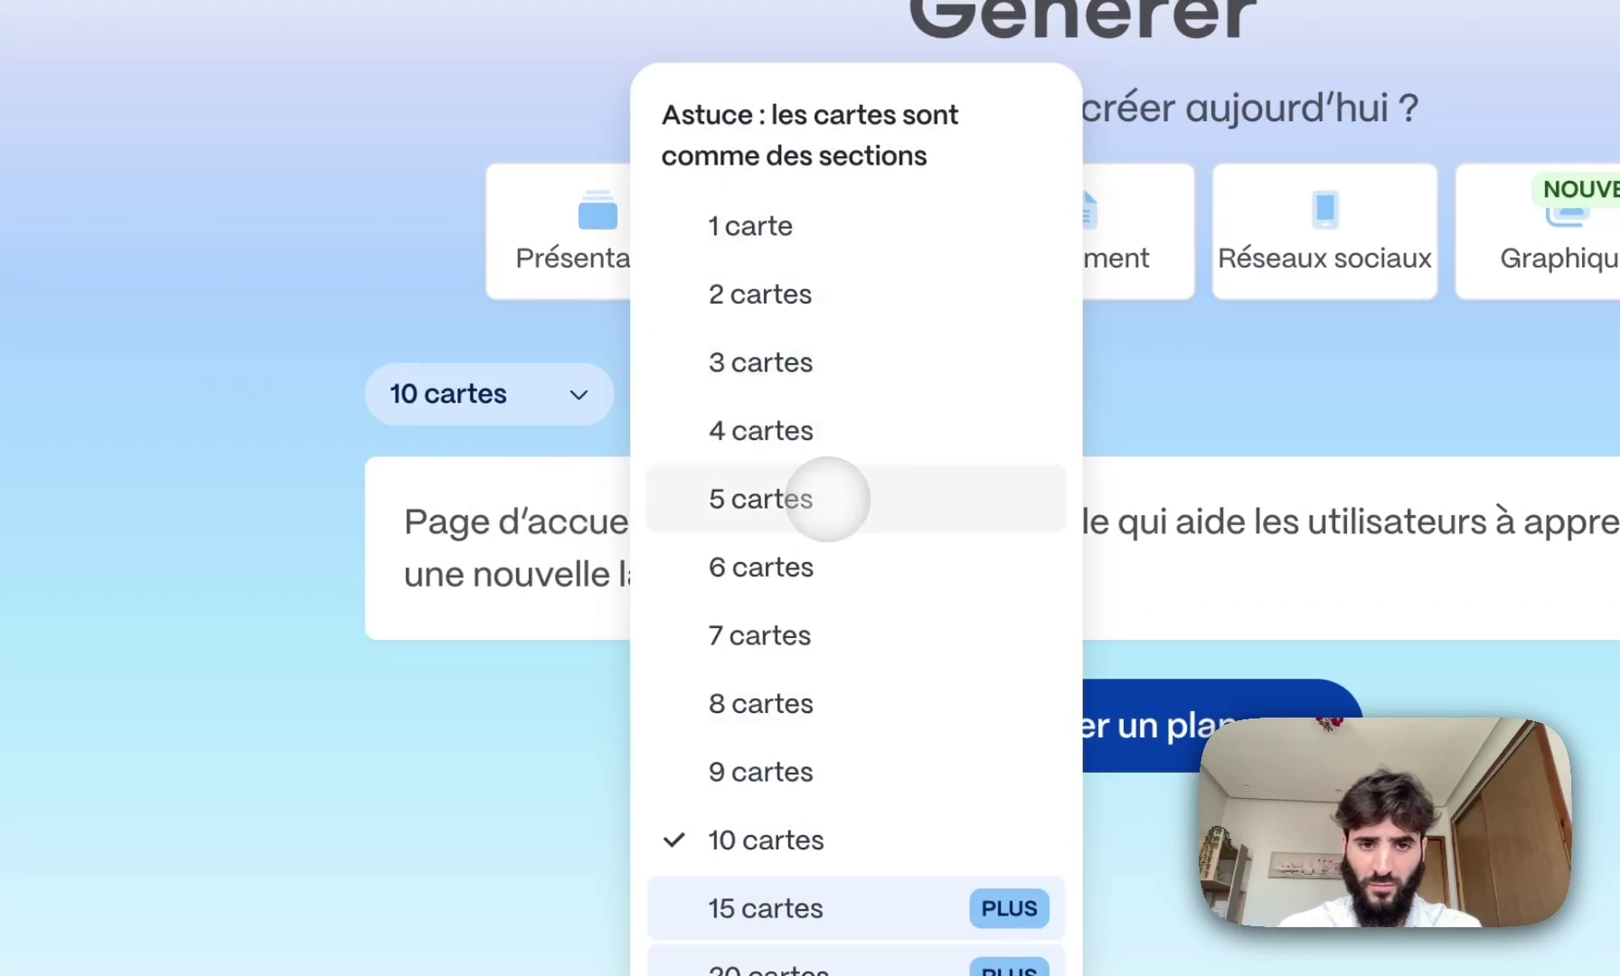
left_click(827, 499)
left_click(1100, 743)
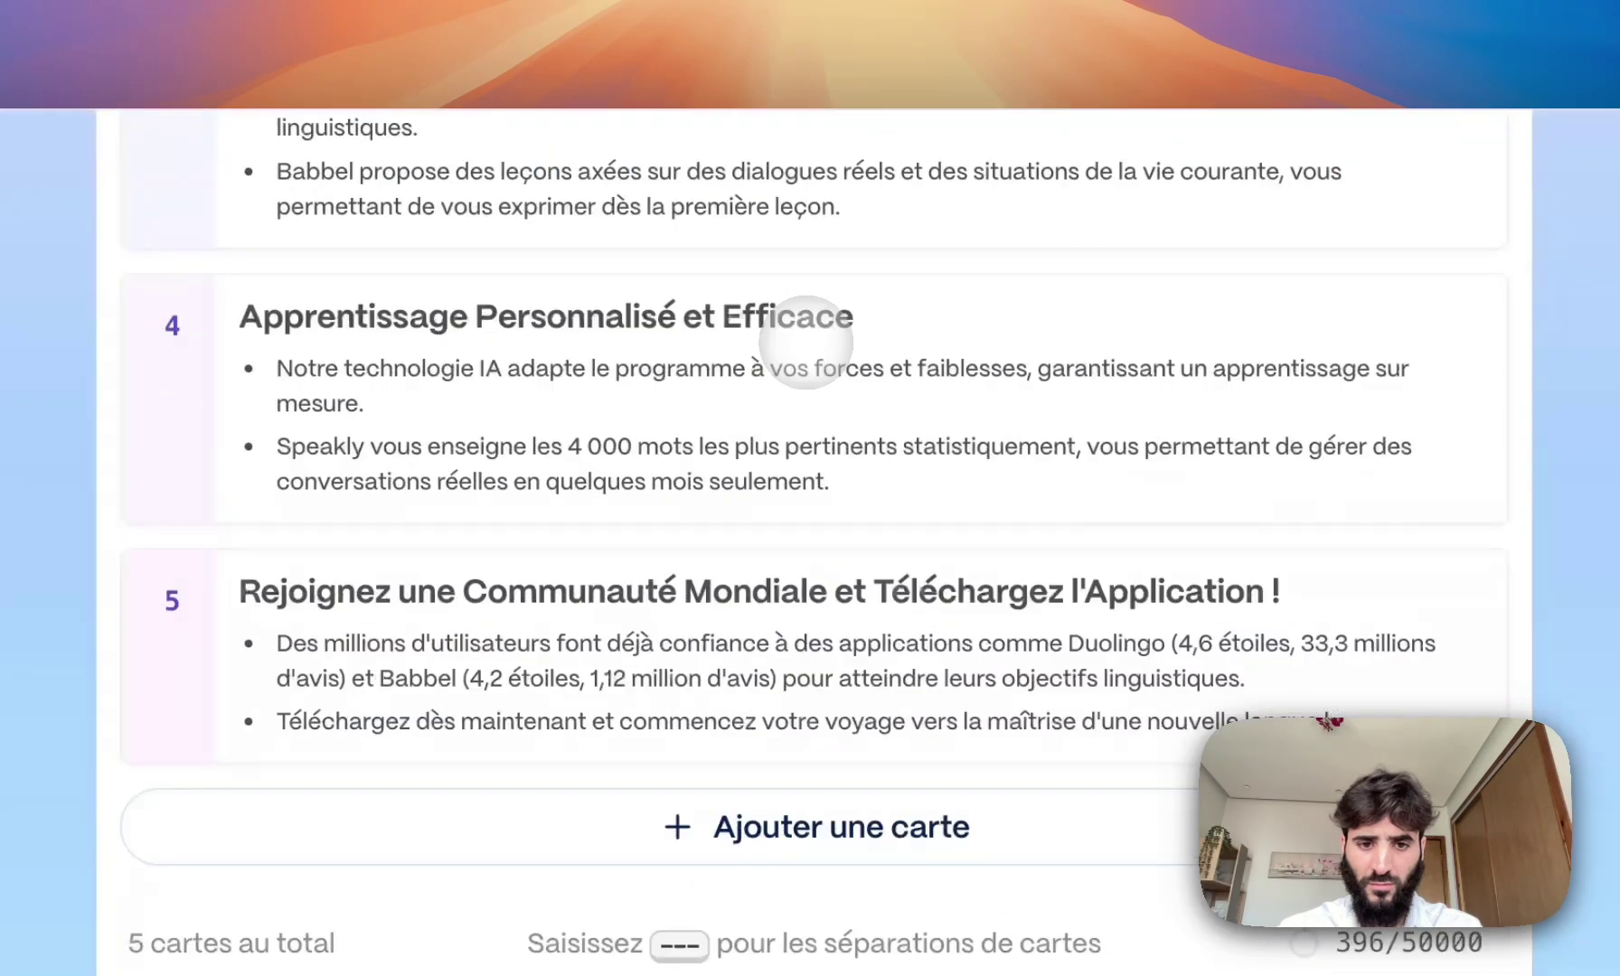
scroll(806, 343, "down", 4)
scroll(806, 344, "down", 6)
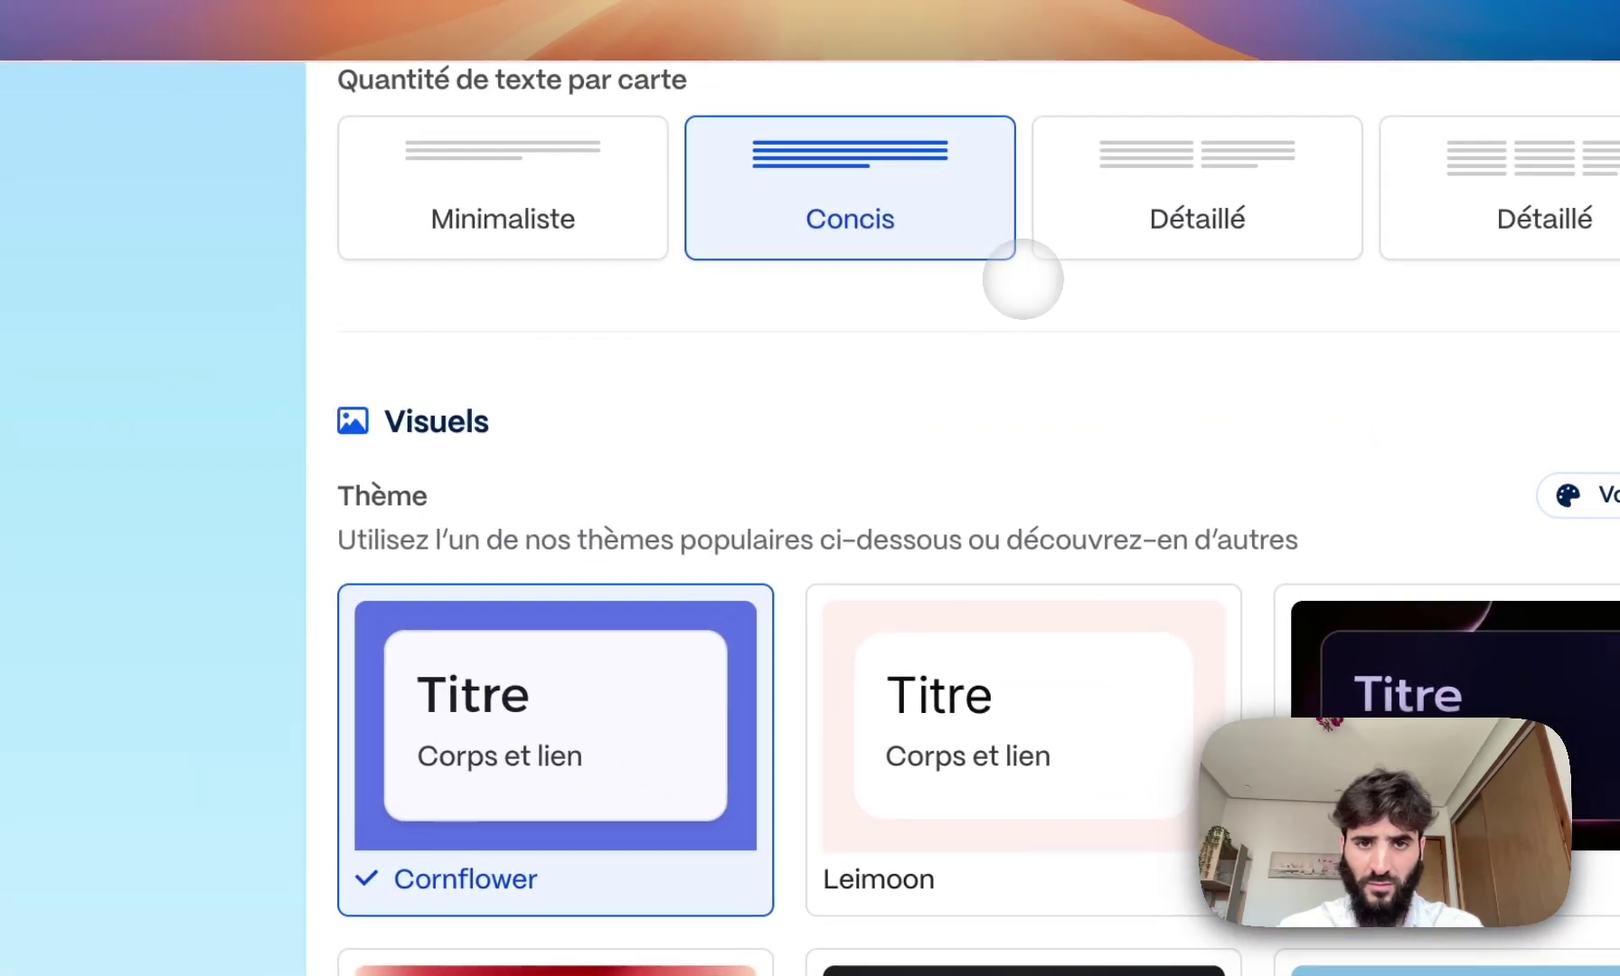
scroll(1023, 279, "up", 5)
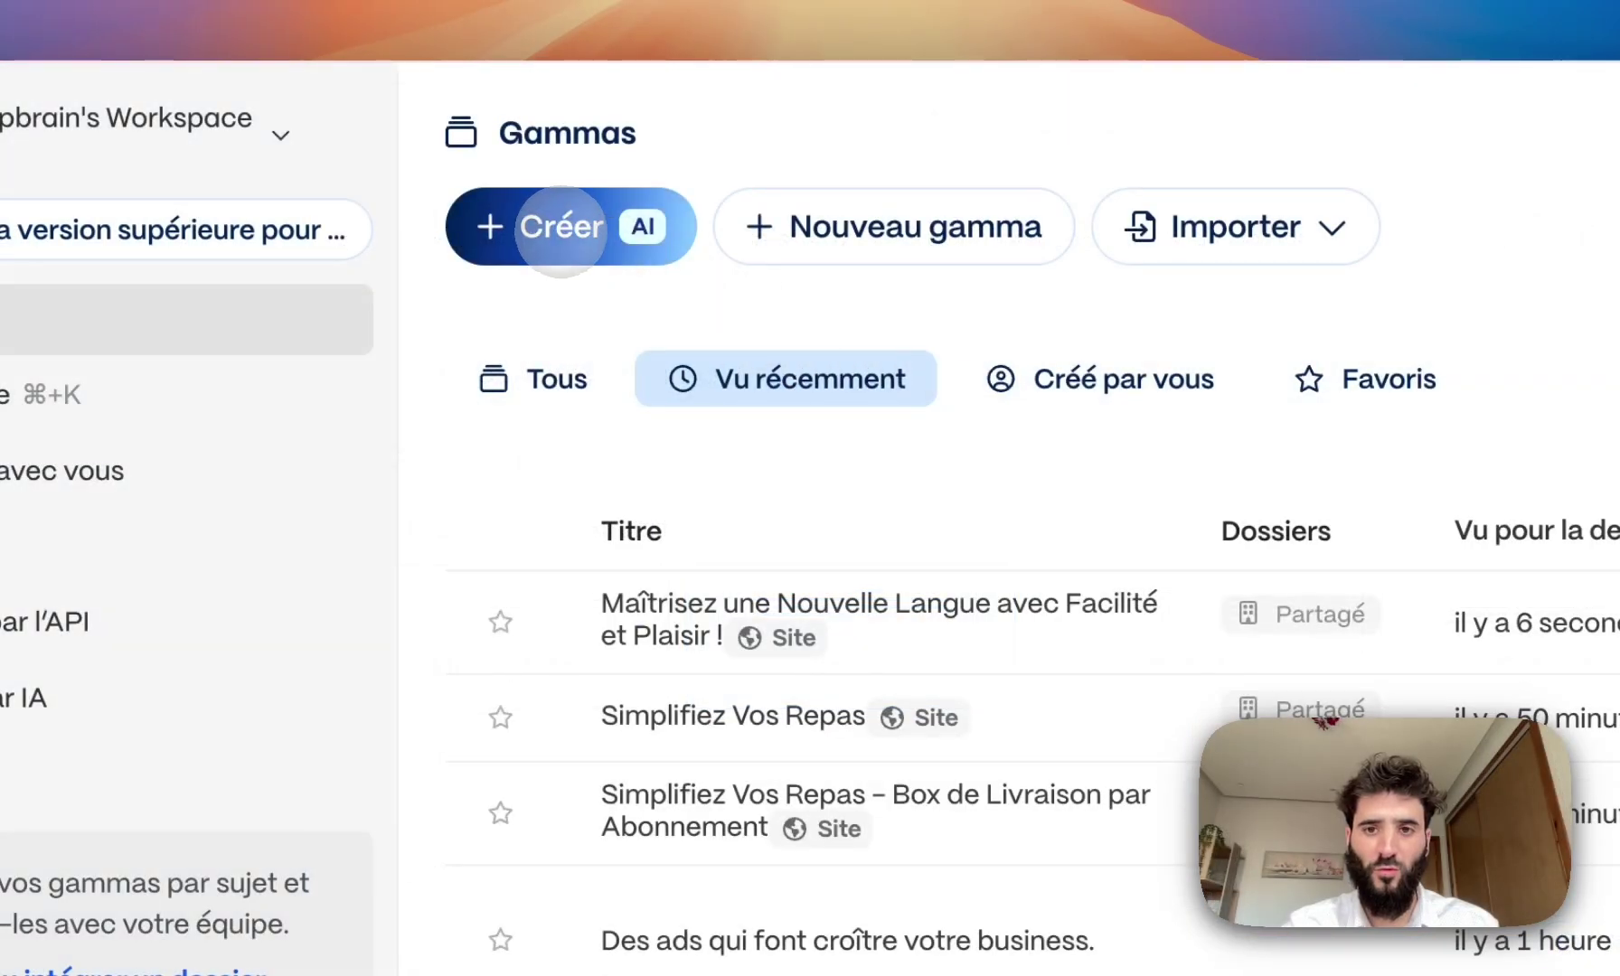
- Create another AI web page from the language-learning mobile app example prompt and generate its outline with 10 cards in French
left_click(561, 228)
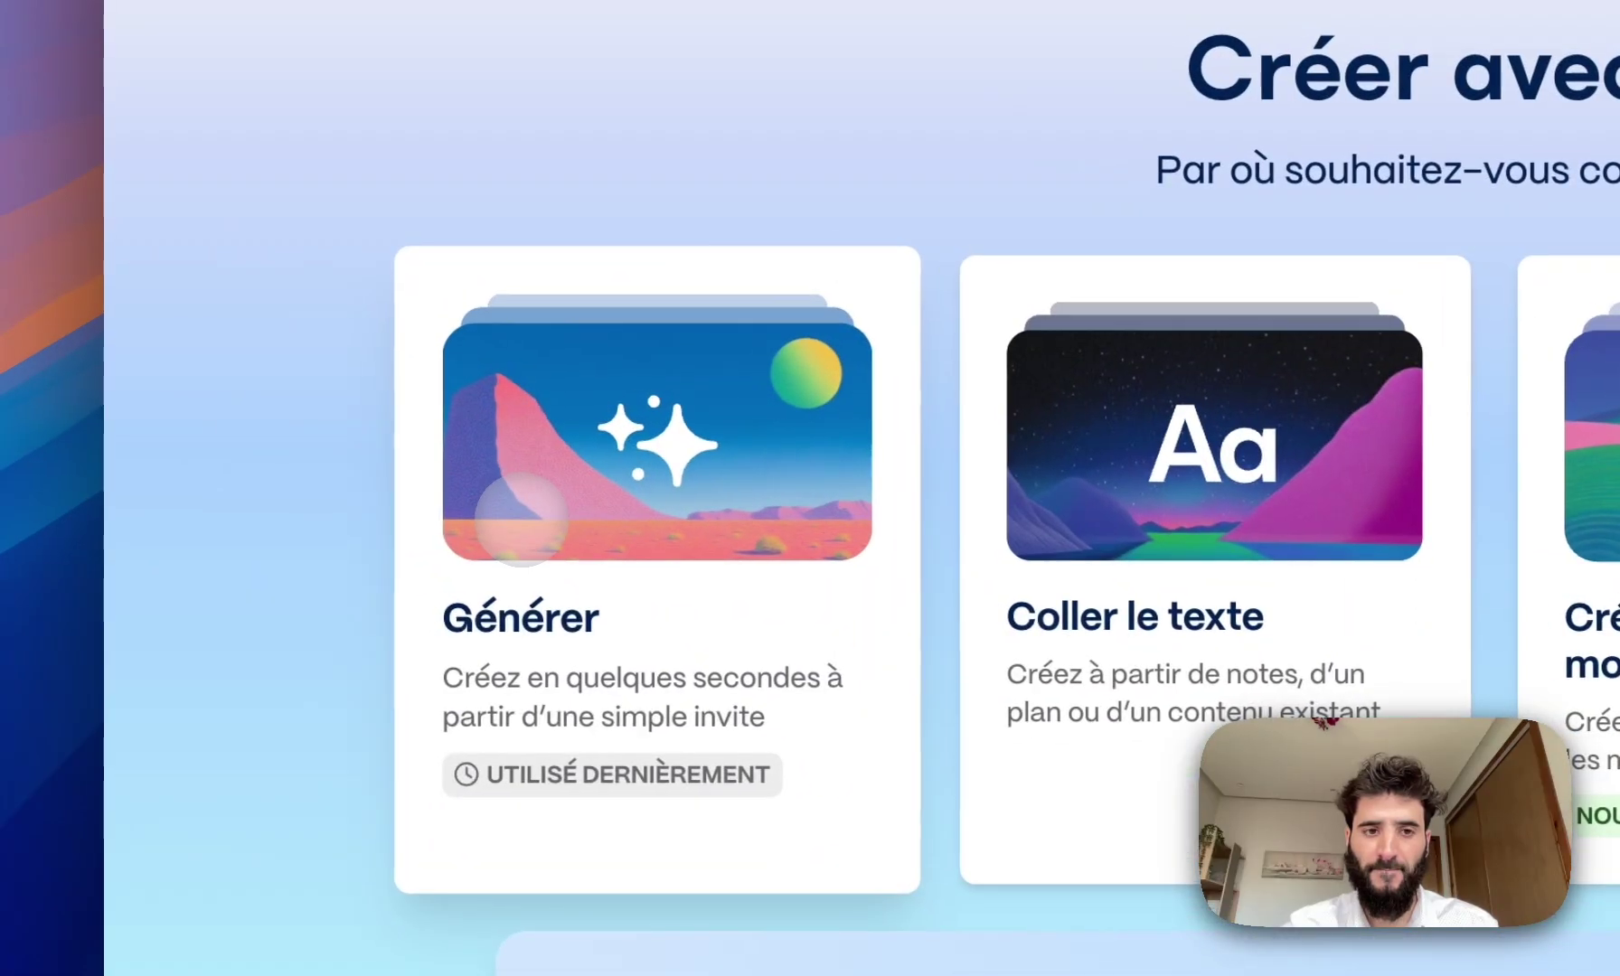
left_click(522, 520)
left_click(748, 262)
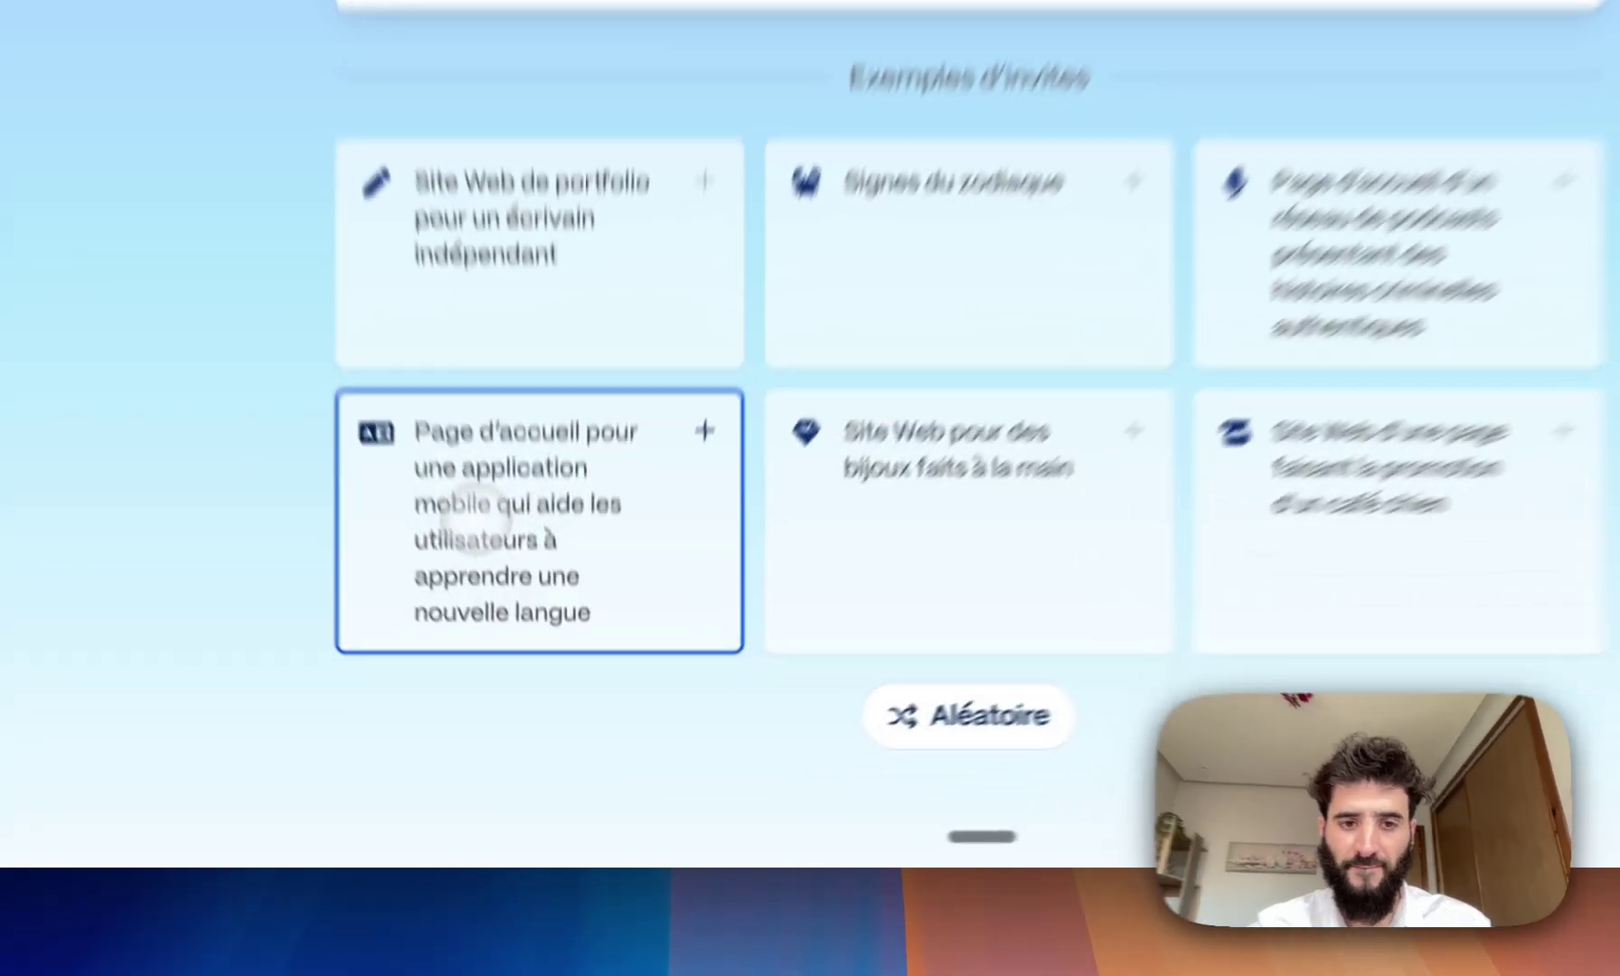
left_click(515, 672)
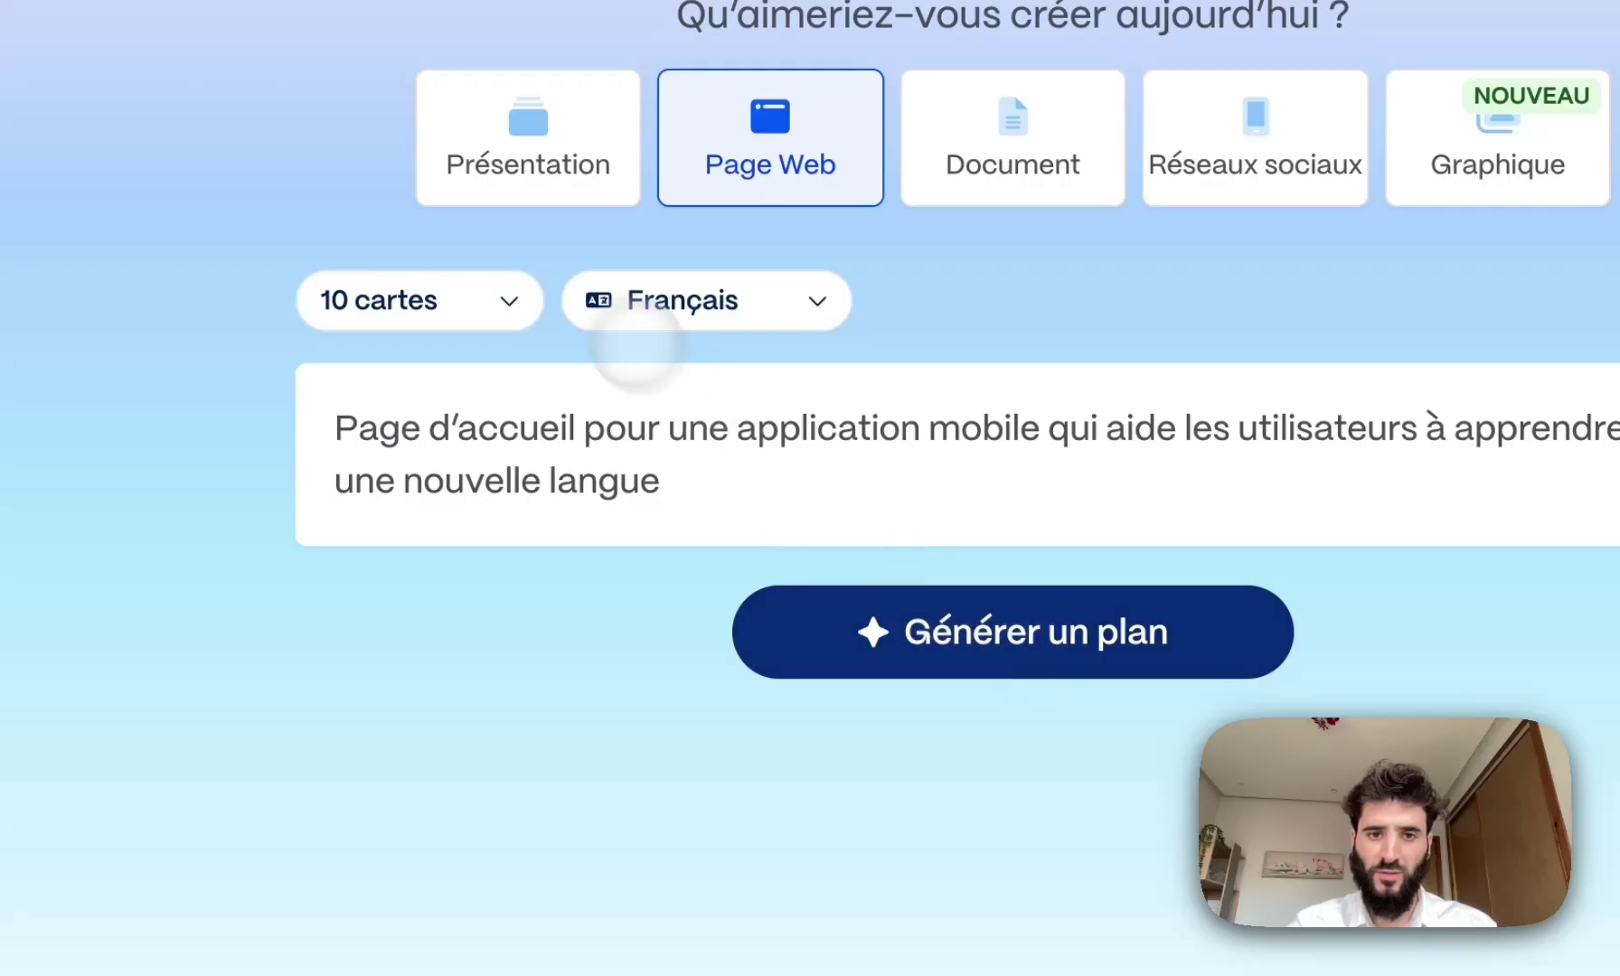
left_click(879, 637)
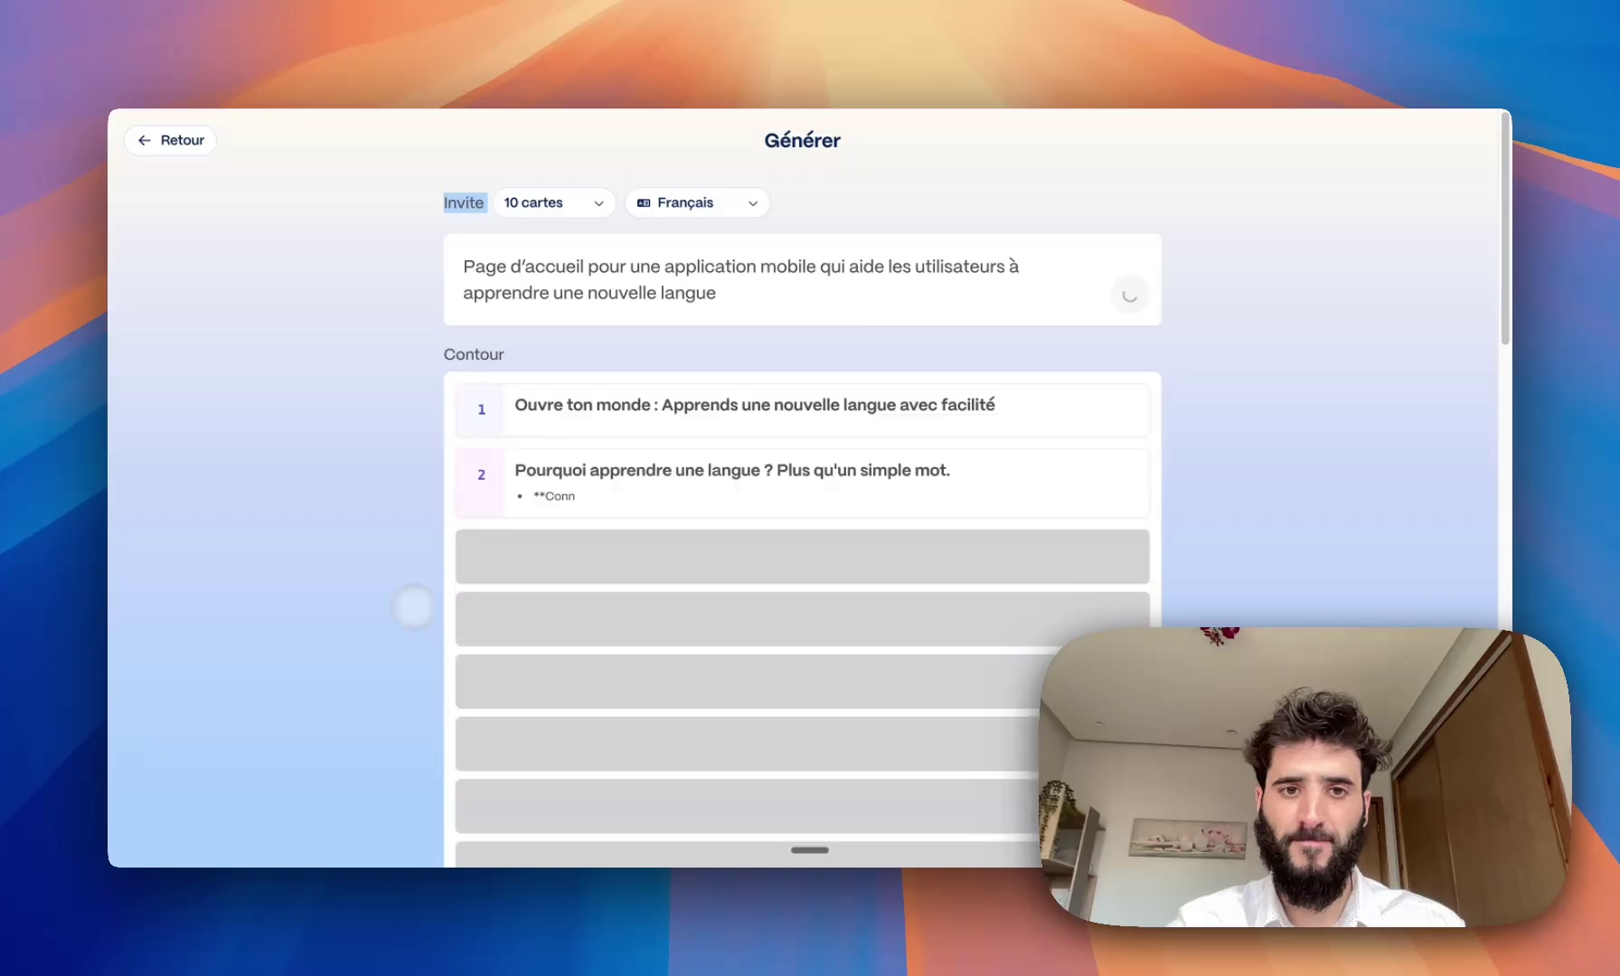
- Review the generated outline and set the amount of text per card to Minimaliste
scroll(618, 605, "down", 4)
scroll(618, 604, "down", 10)
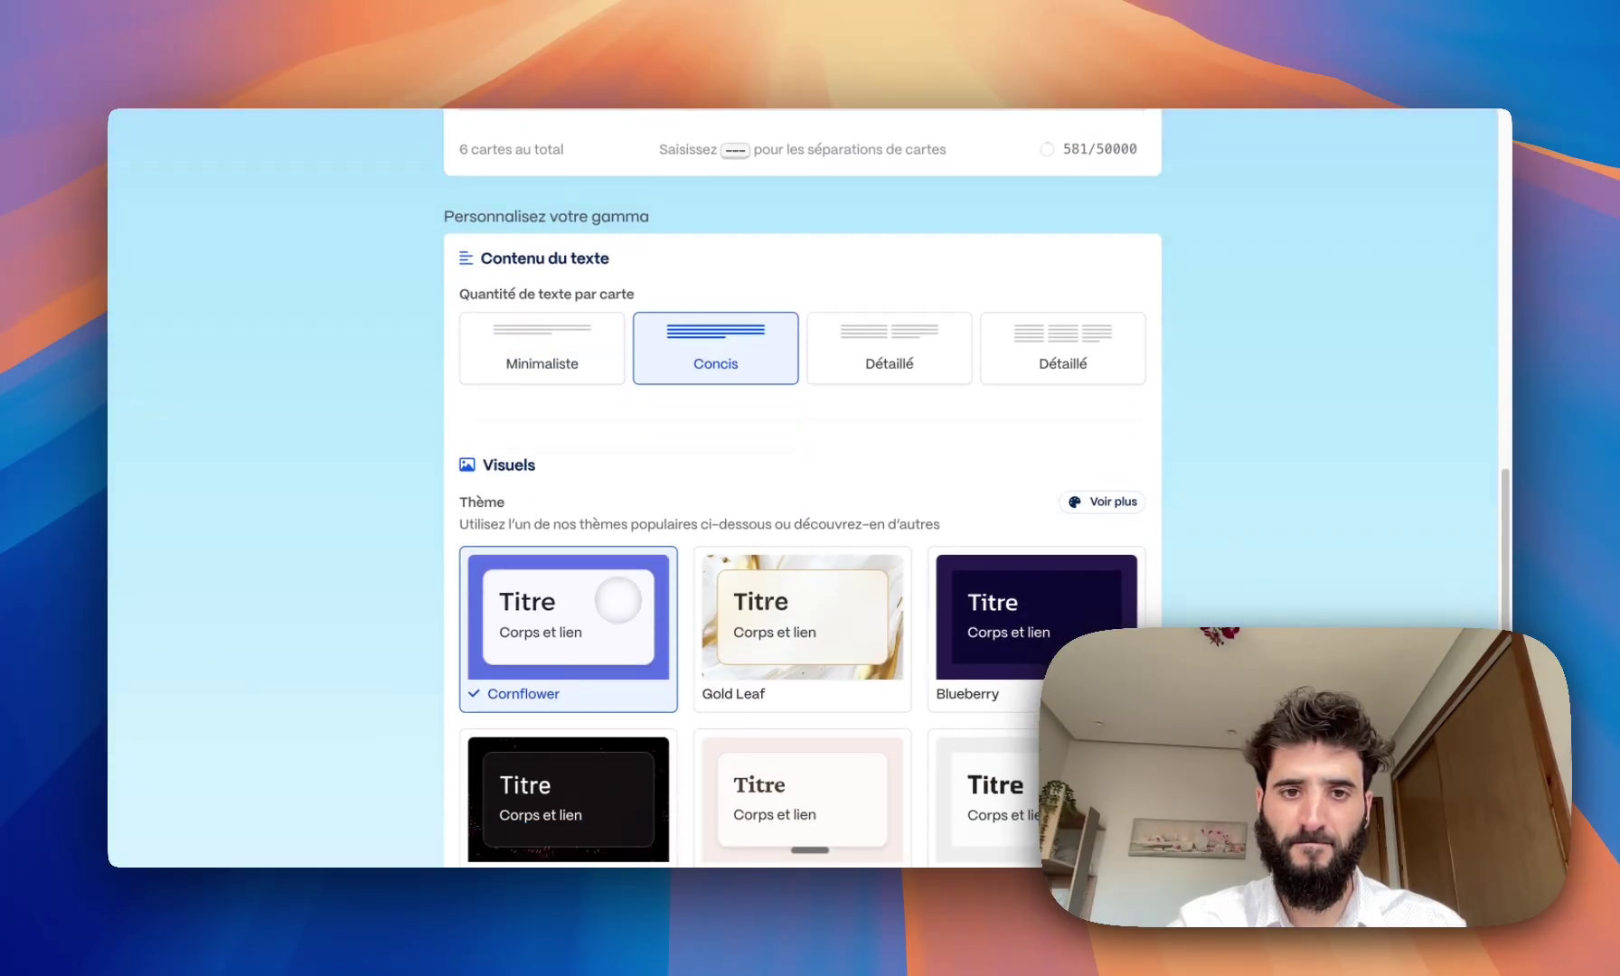
scroll(560, 362, "down", 3)
scroll(579, 485, "up", 20)
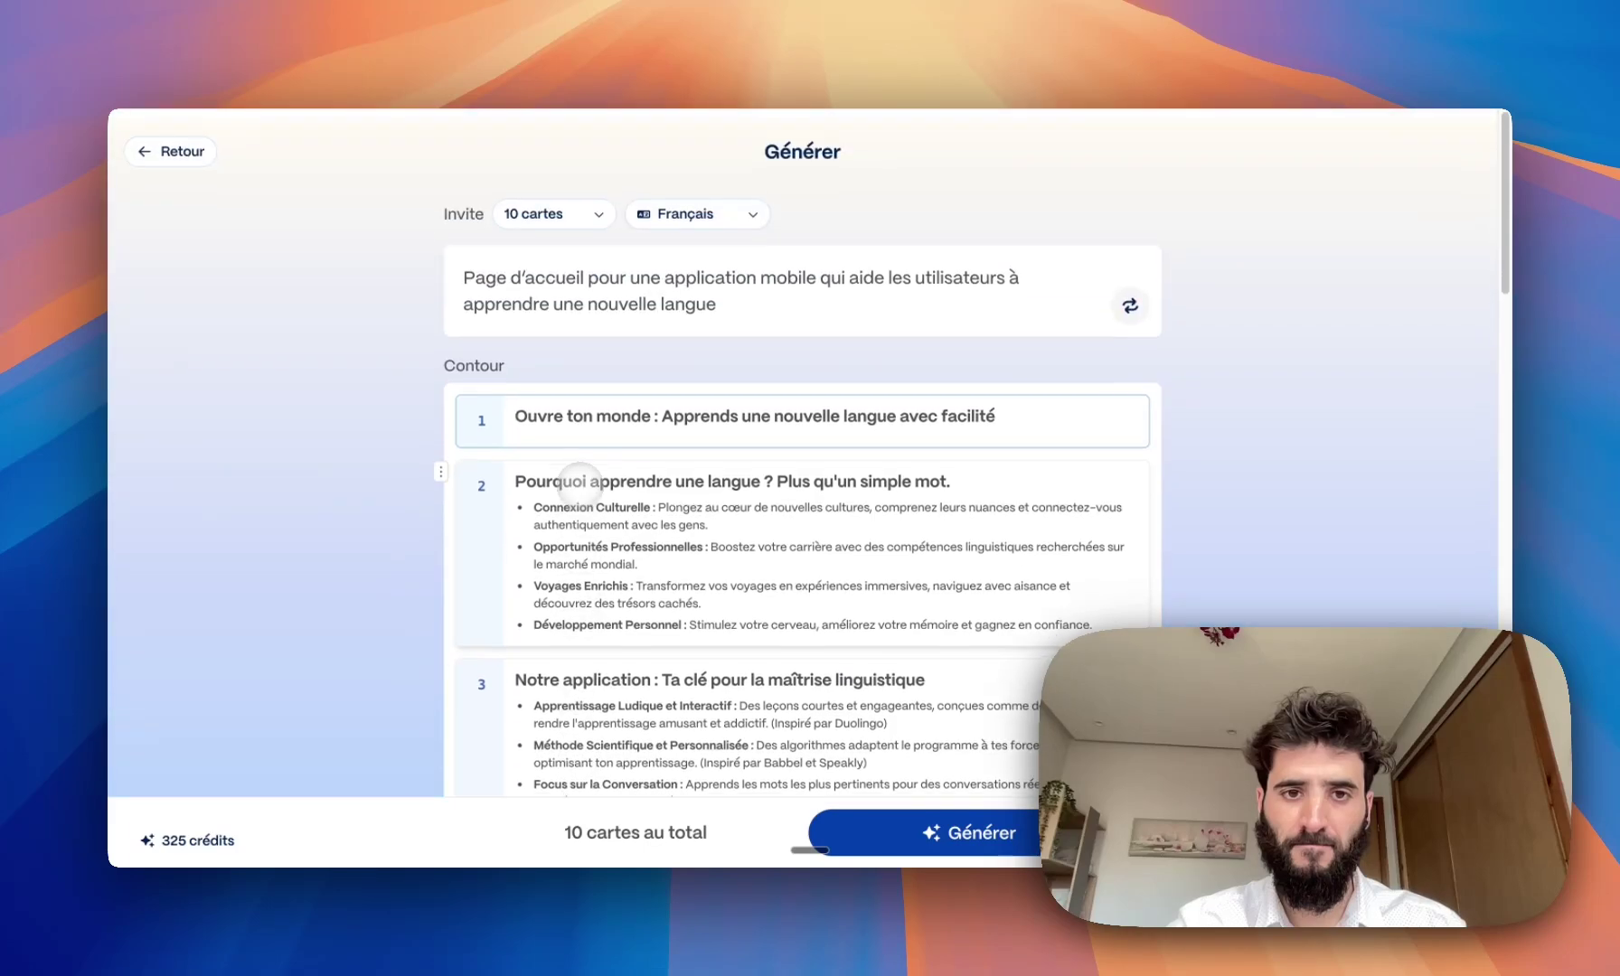
scroll(578, 486, "down", 12)
scroll(578, 488, "up", 3)
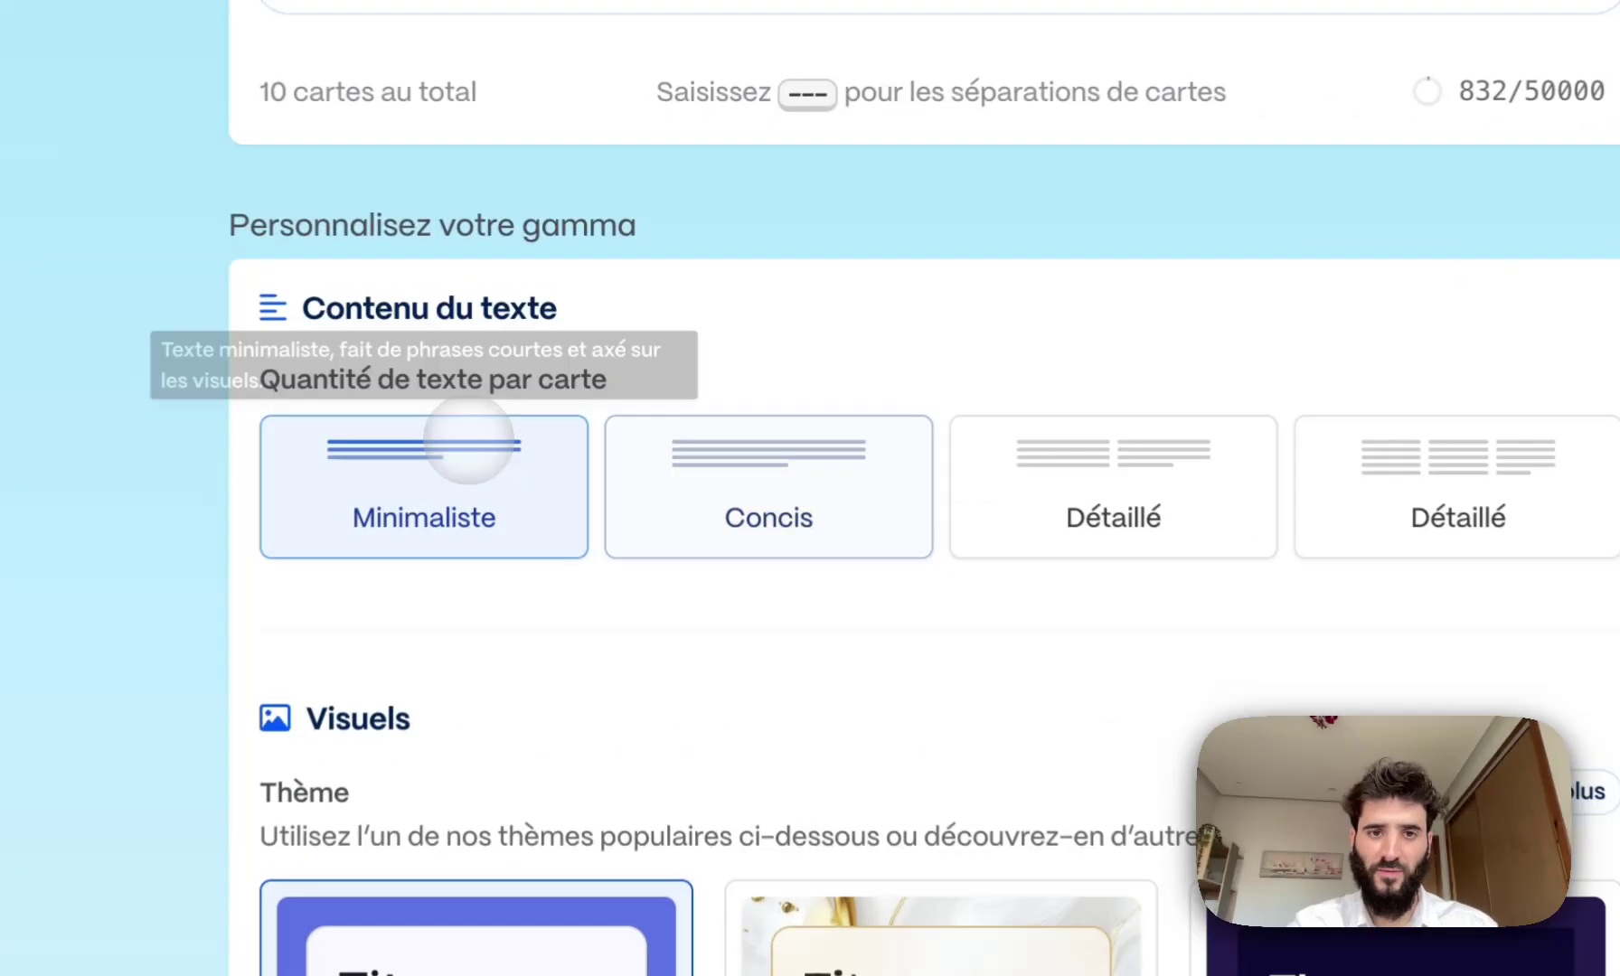
- Add the suggested image keyword "vif" and generate the ten-card web page with the Cornflower theme
scroll(468, 441, "down", 6)
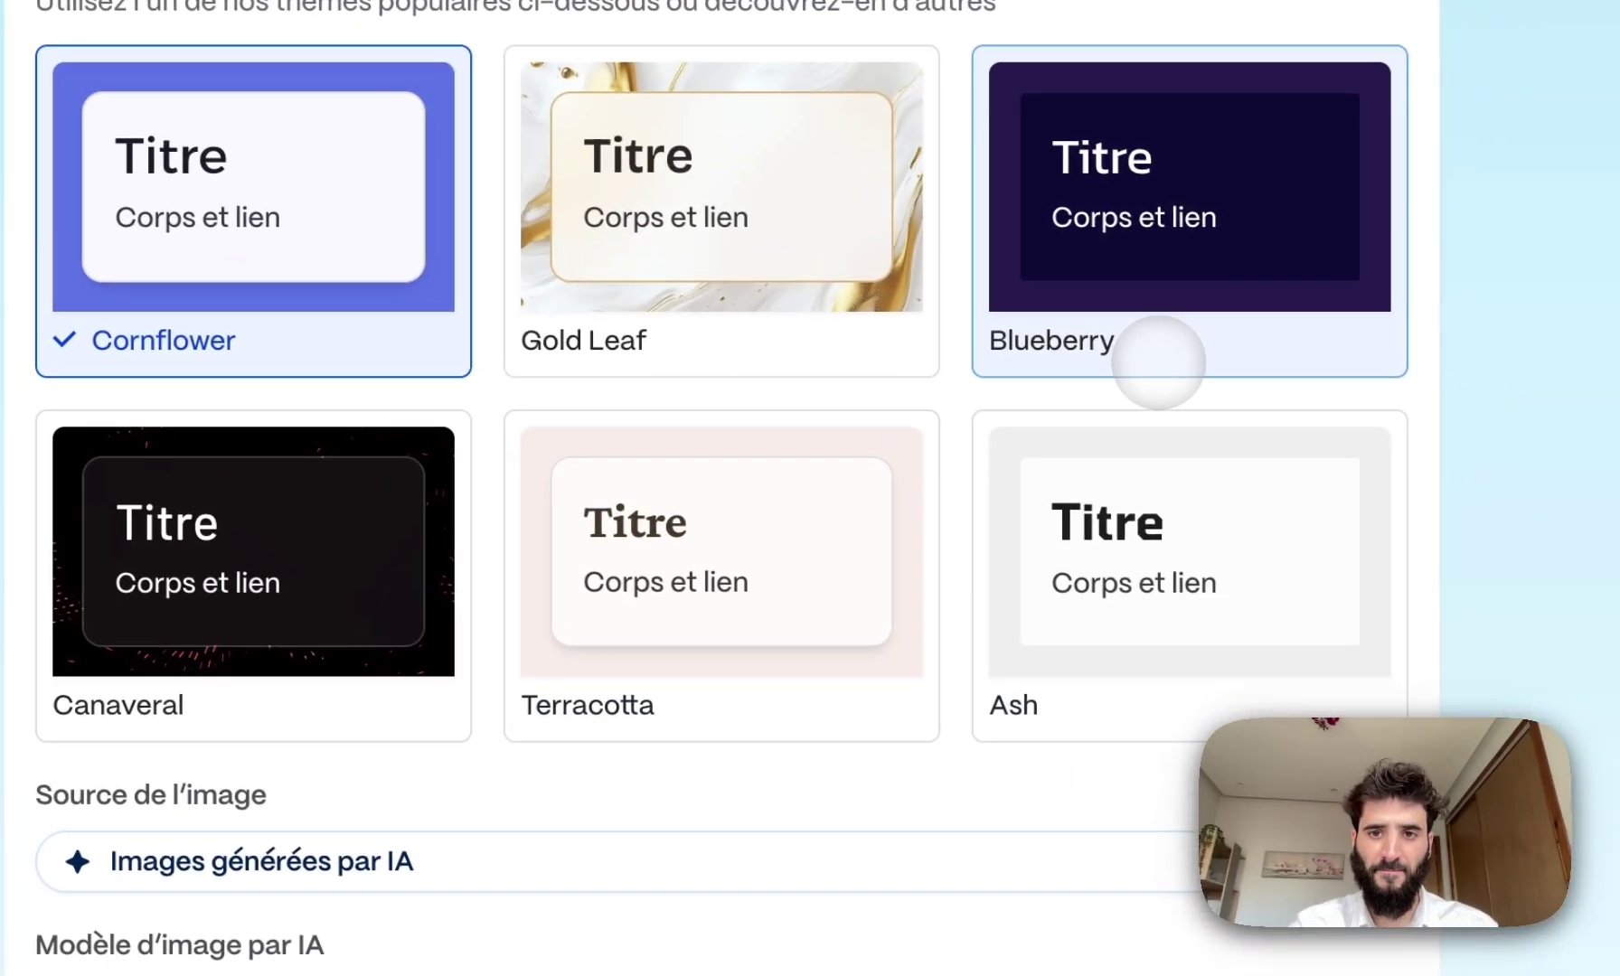
scroll(1157, 362, "up", 1)
scroll(940, 488, "down", 5)
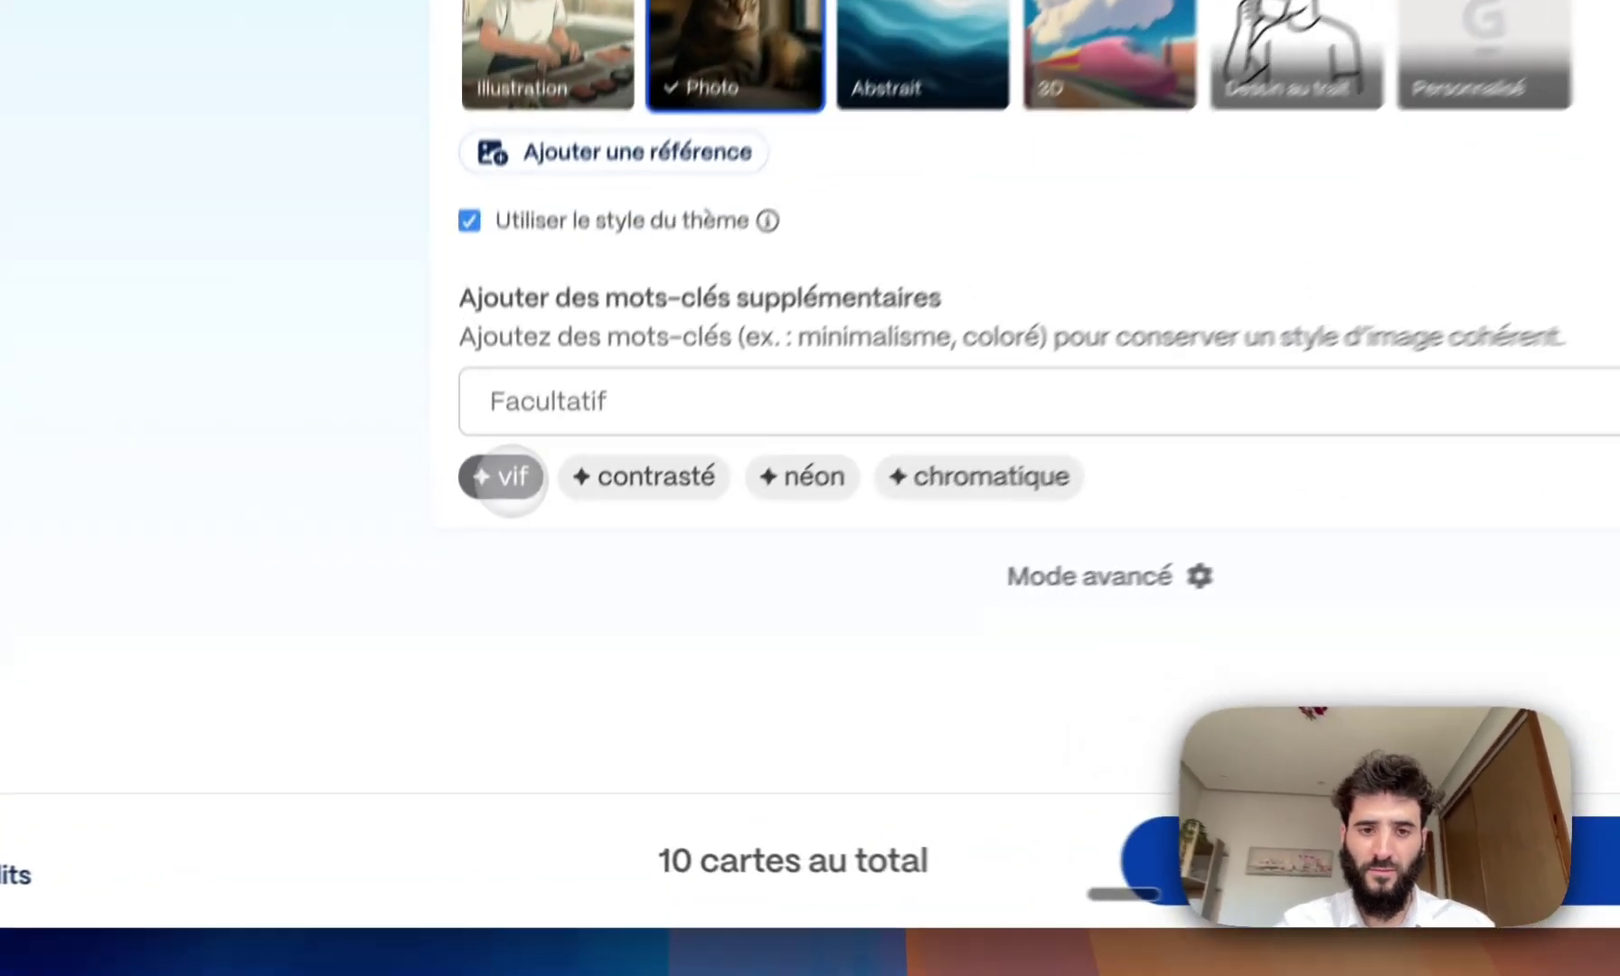
left_click(482, 630)
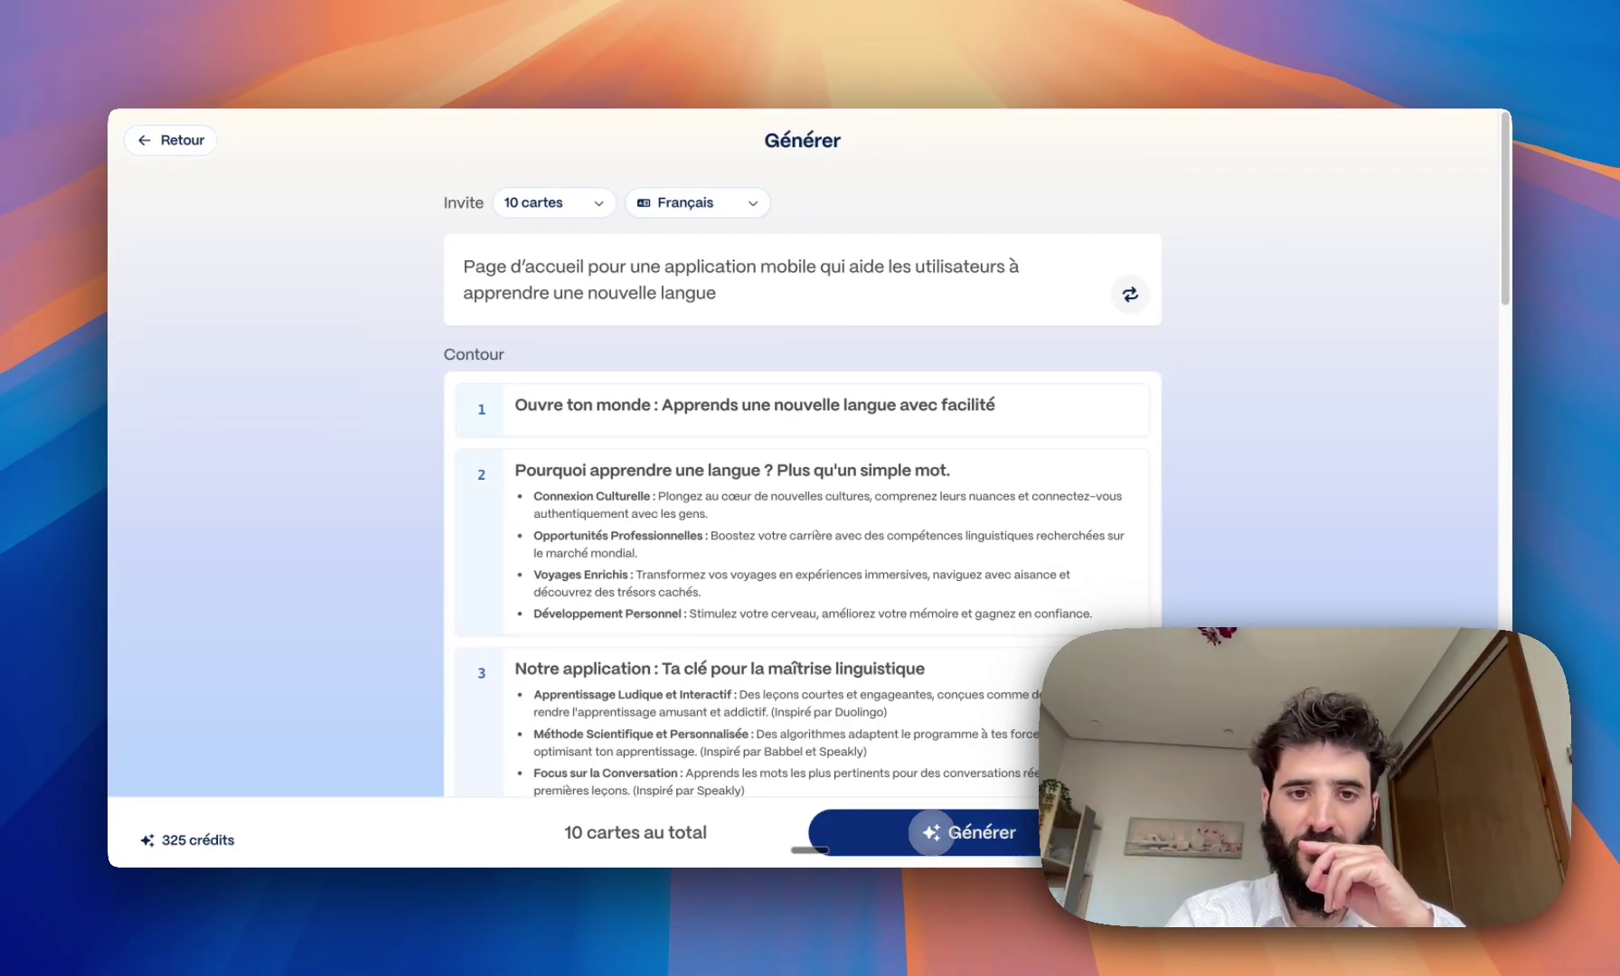
scroll(601, 560, "down", 3)
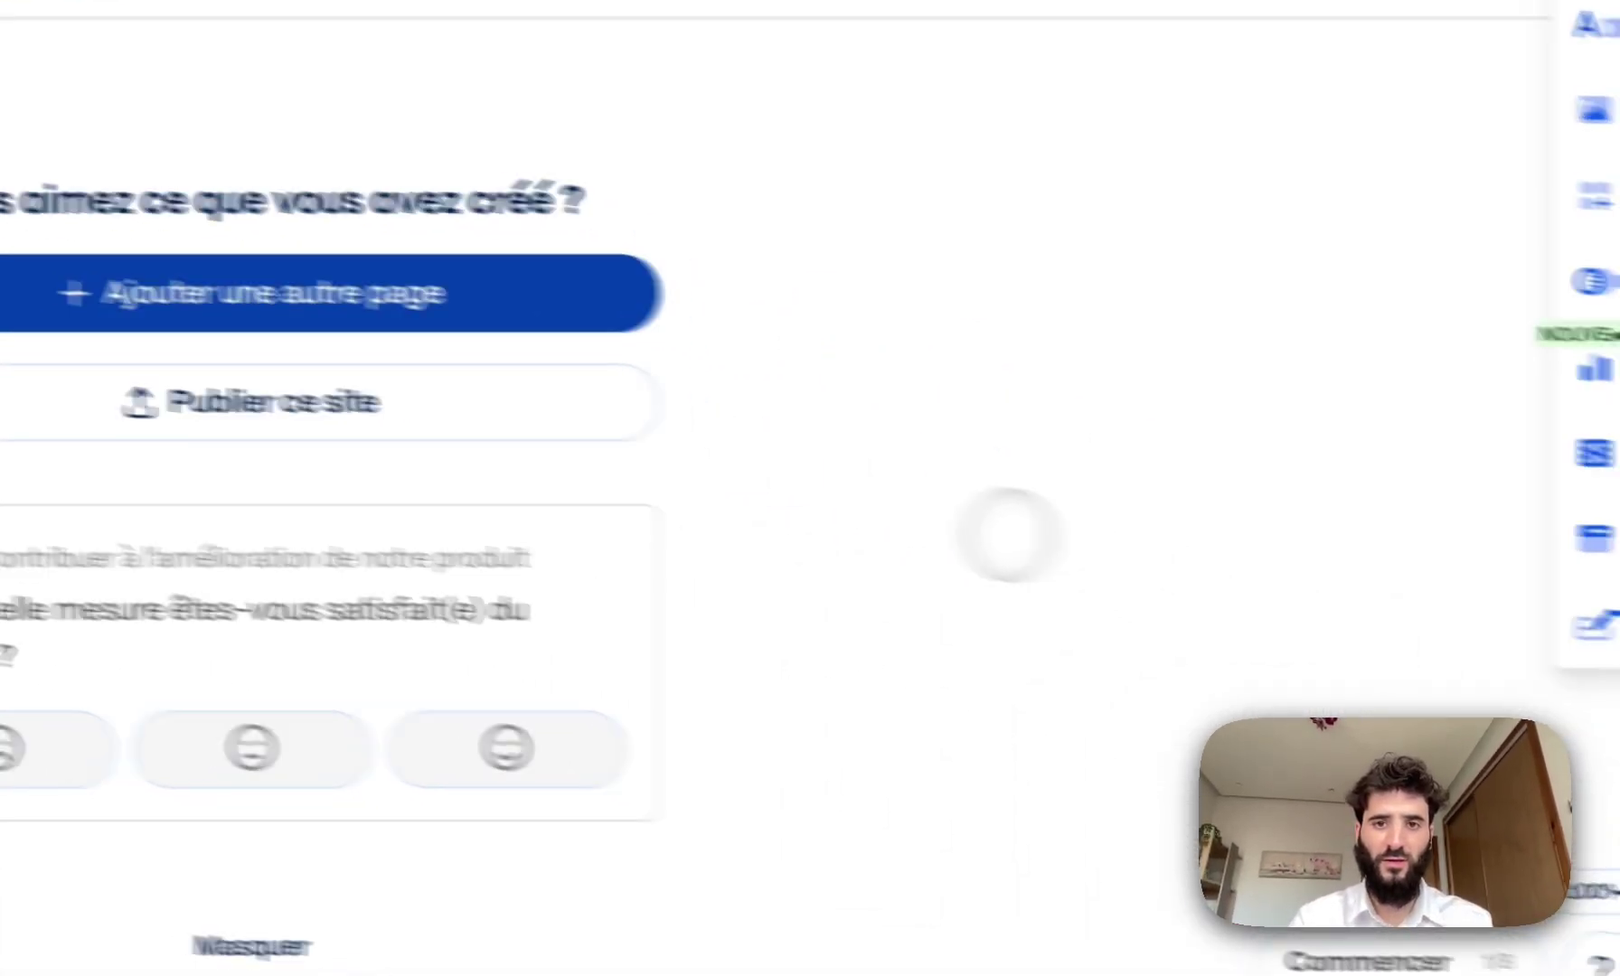
- Change the icon of the "Opportunités Professionnelles" block on the second card to a briefcase with a clock
scroll(821, 553, "up", 20)
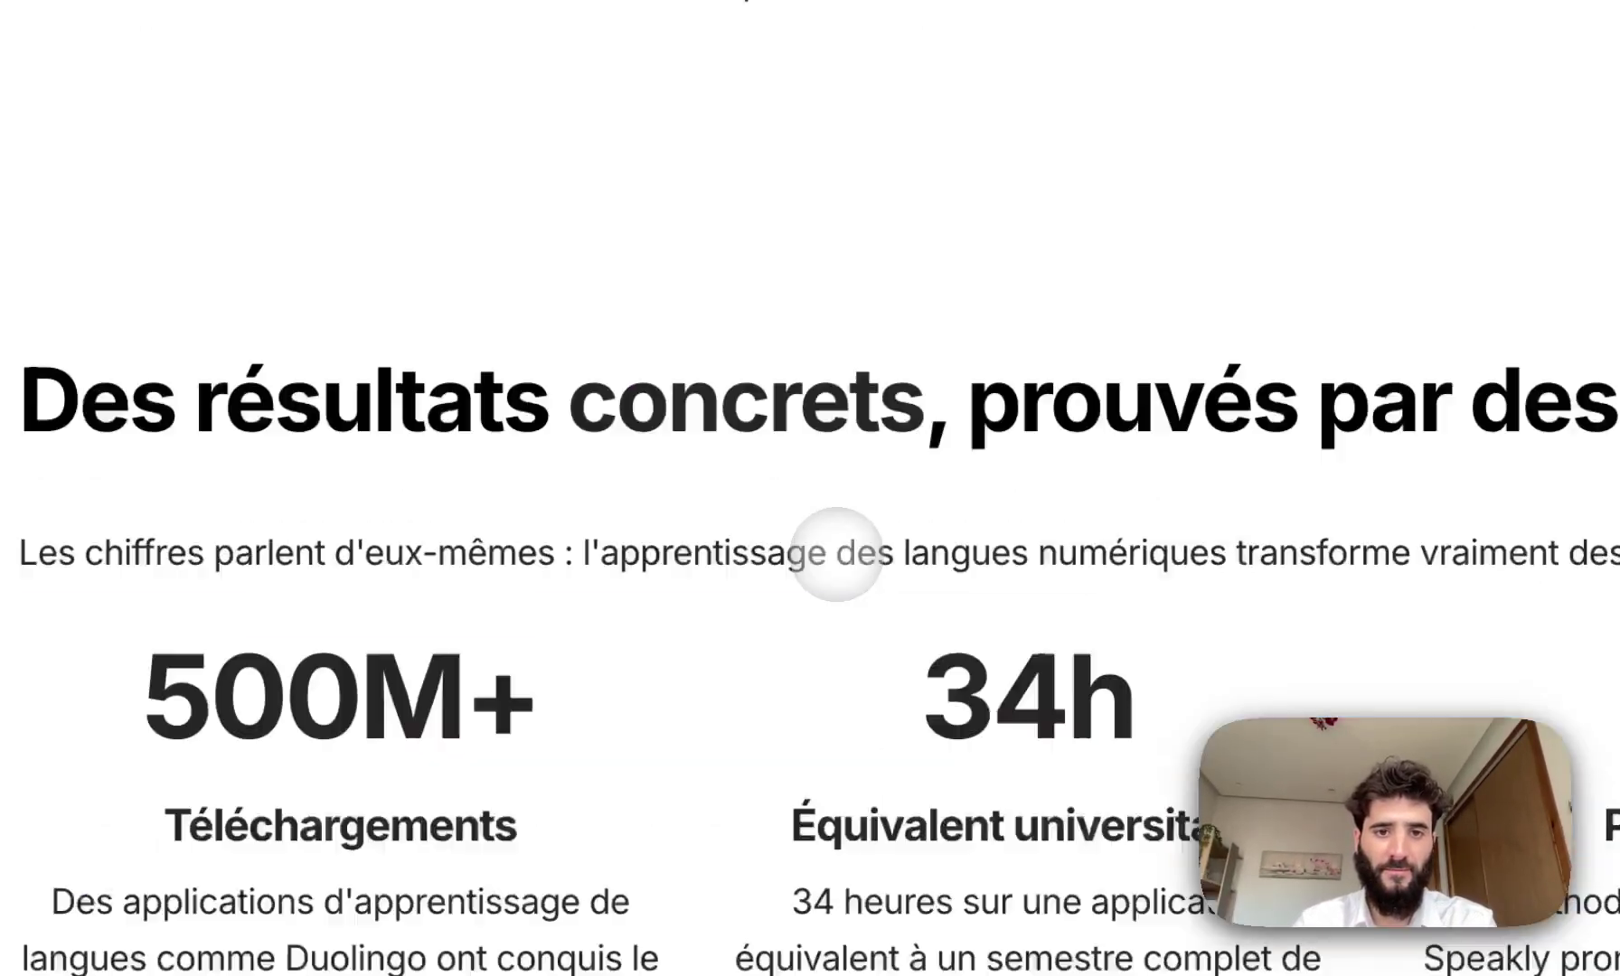
scroll(836, 553, "up", 15)
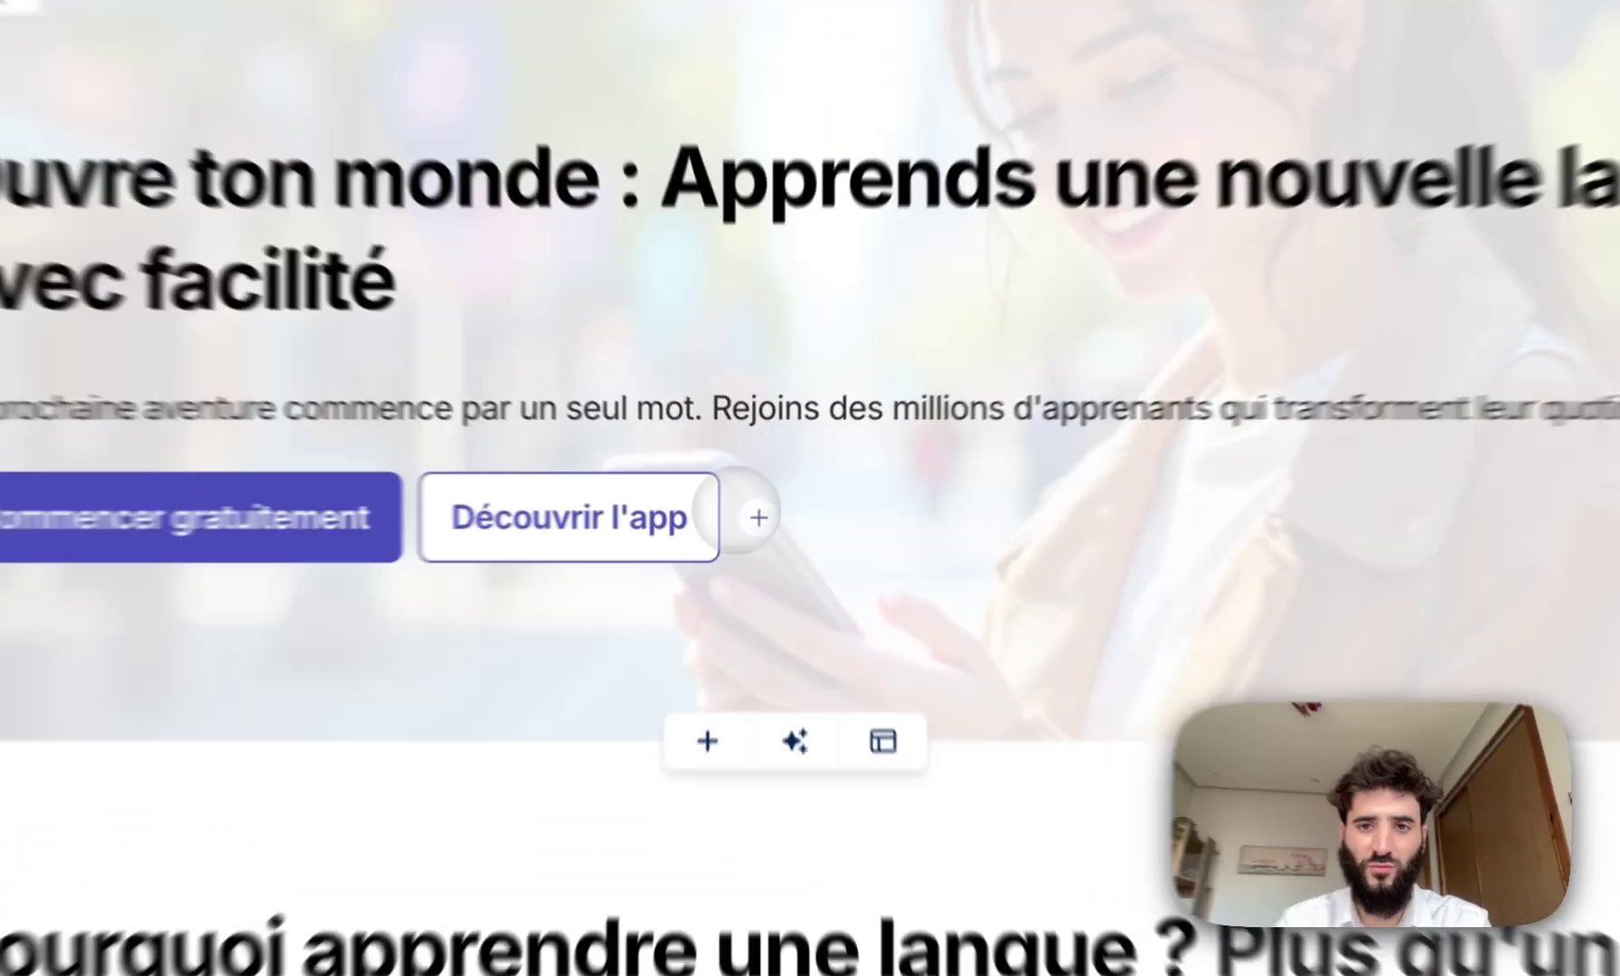
scroll(953, 741, "down", 6)
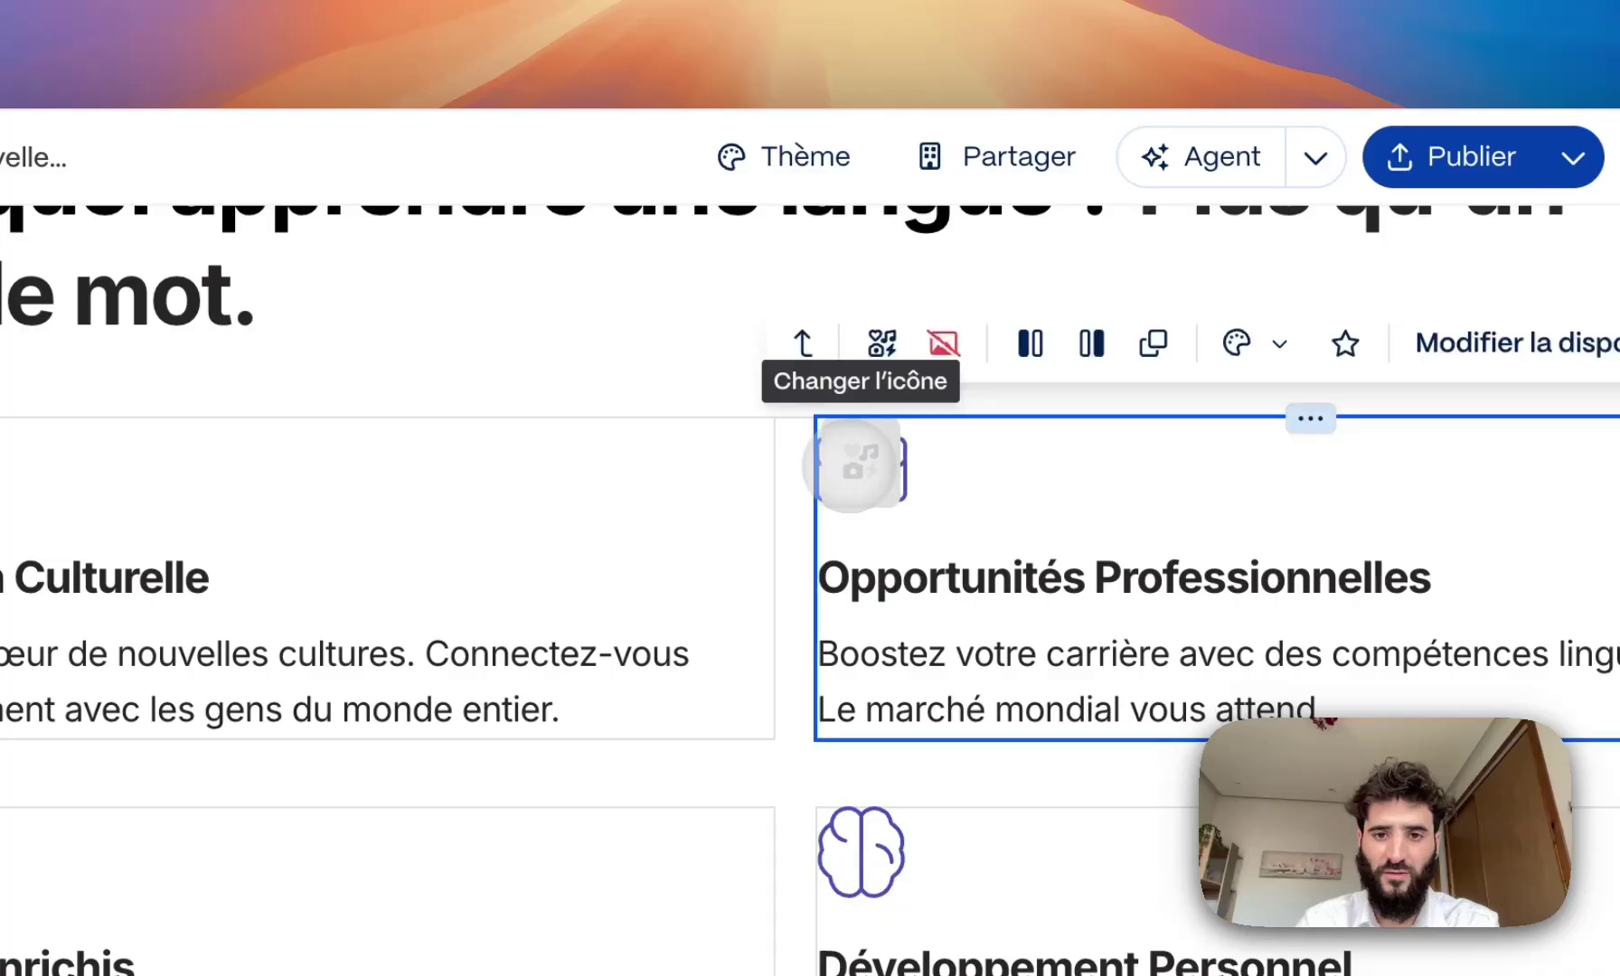
left_click(863, 466)
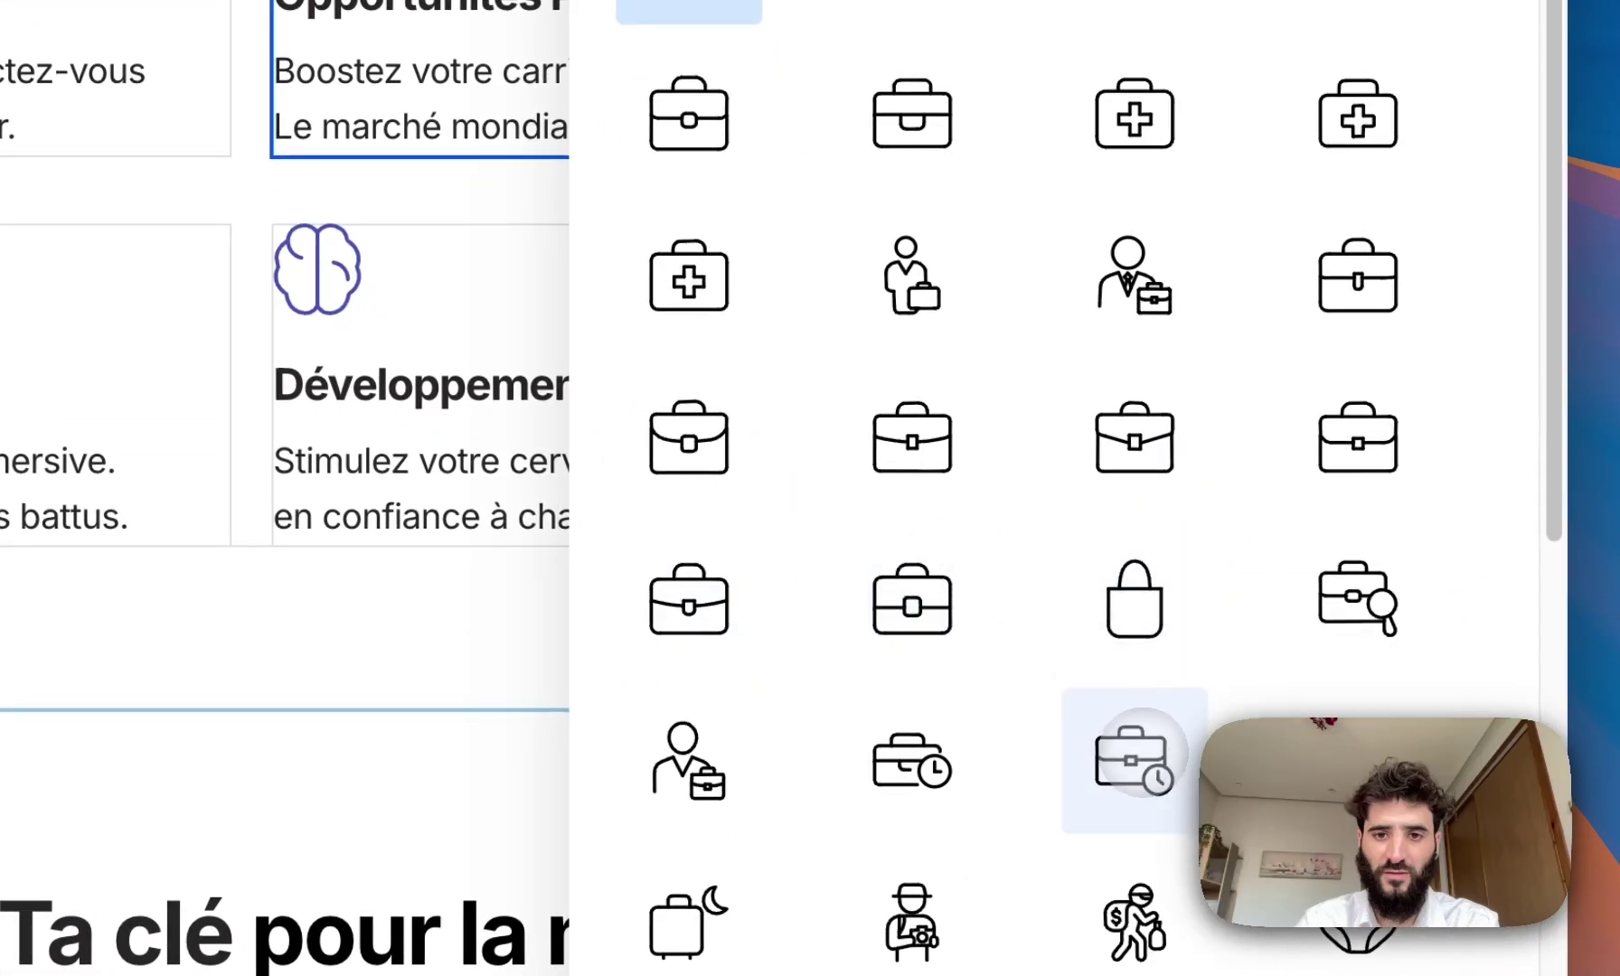
left_click(1137, 739)
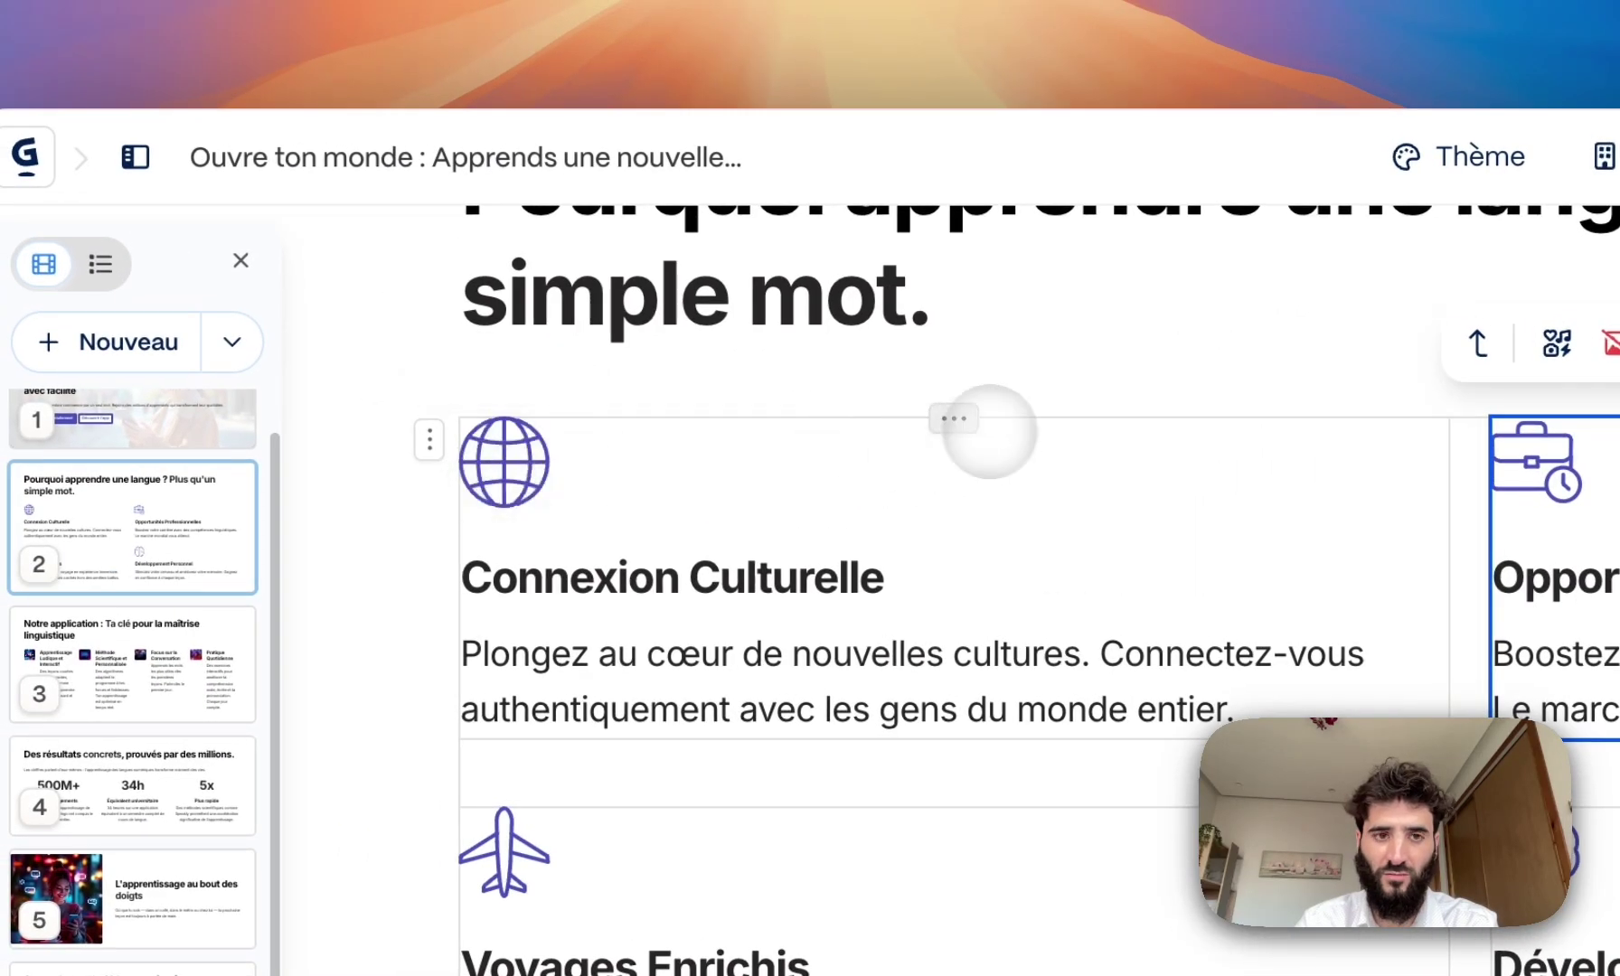
- Try adding an empty element before the "Connexion Culturelle" block and undo the addition
left_click(945, 420)
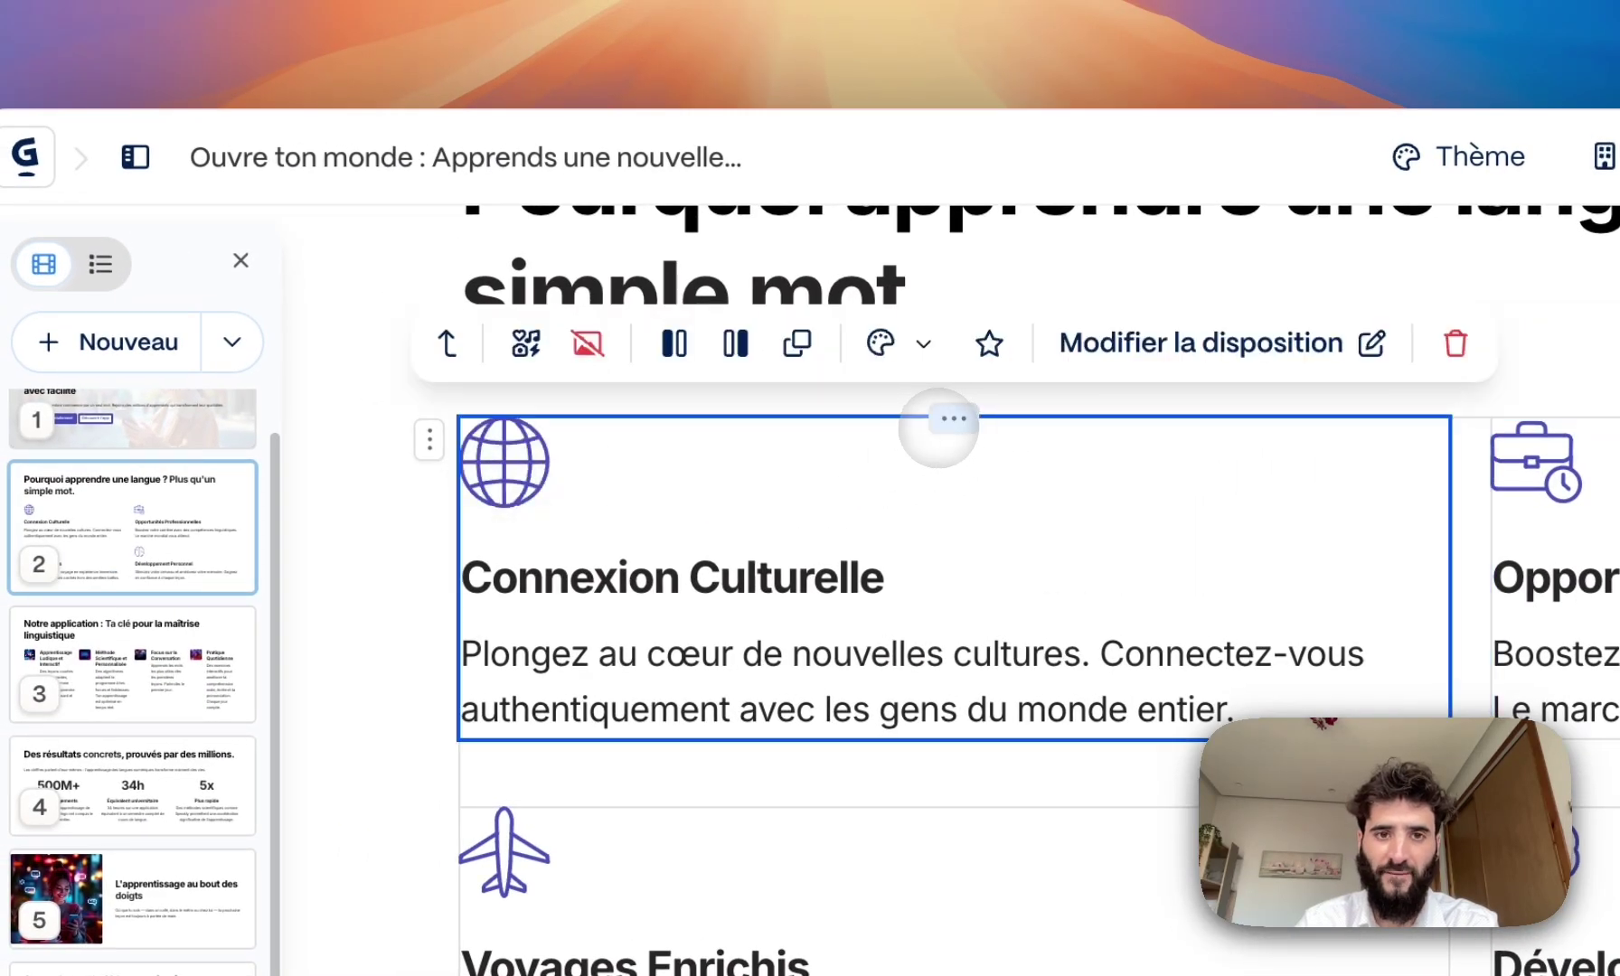
left_click_drag(940, 427, 1122, 389)
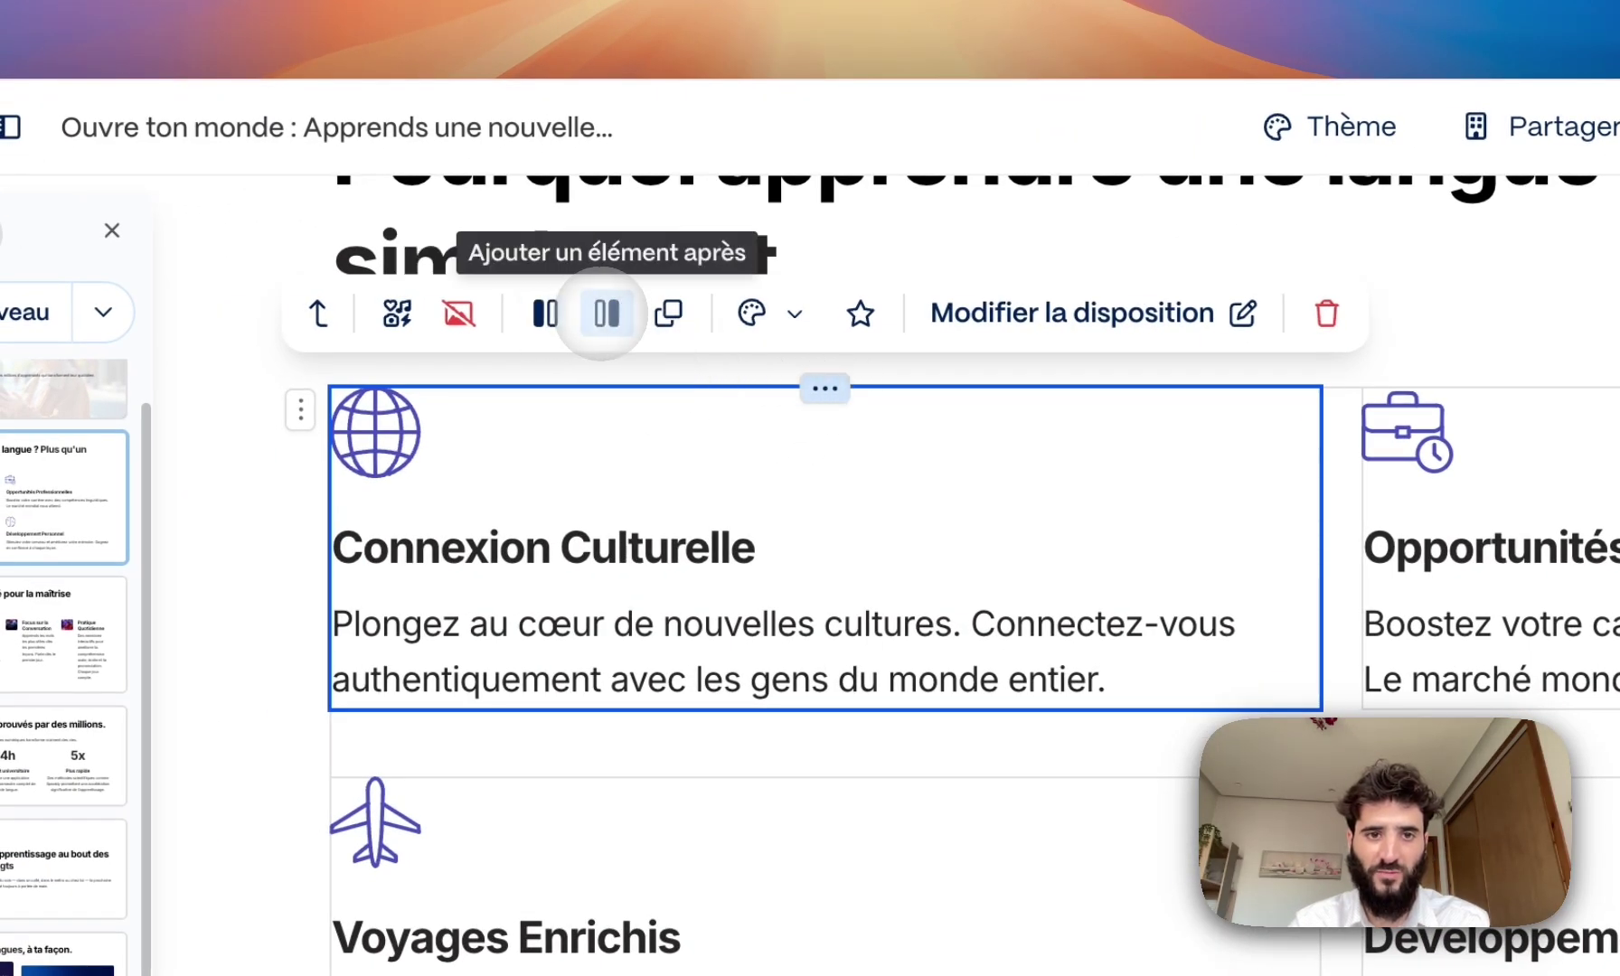
left_click(545, 313)
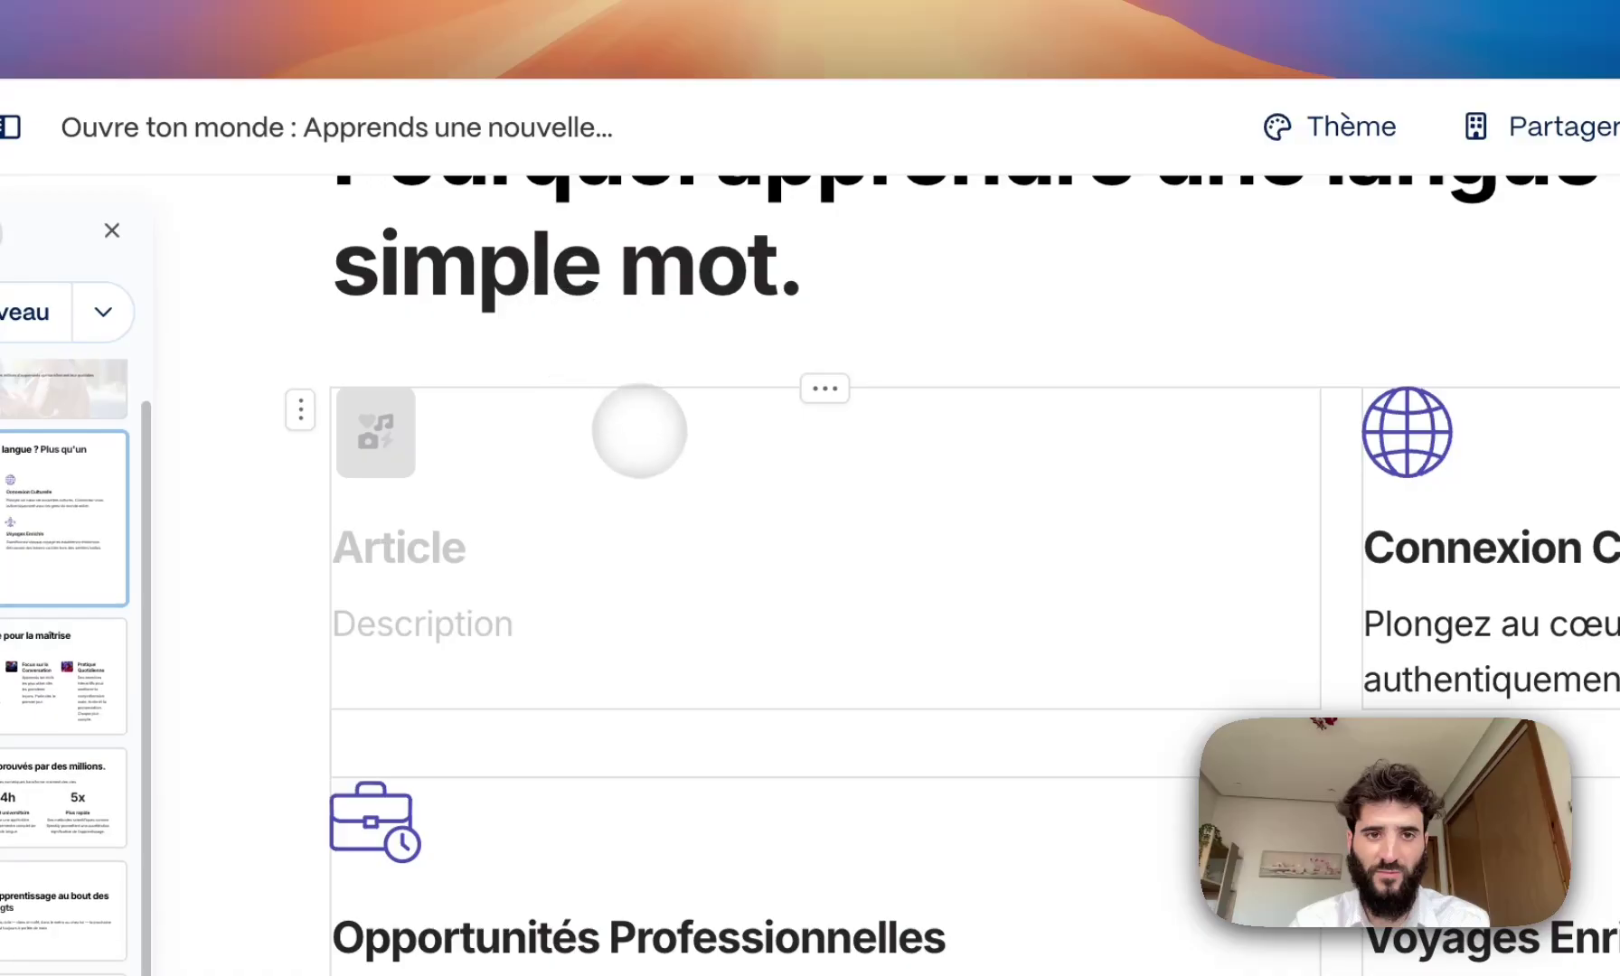
key("super+z")
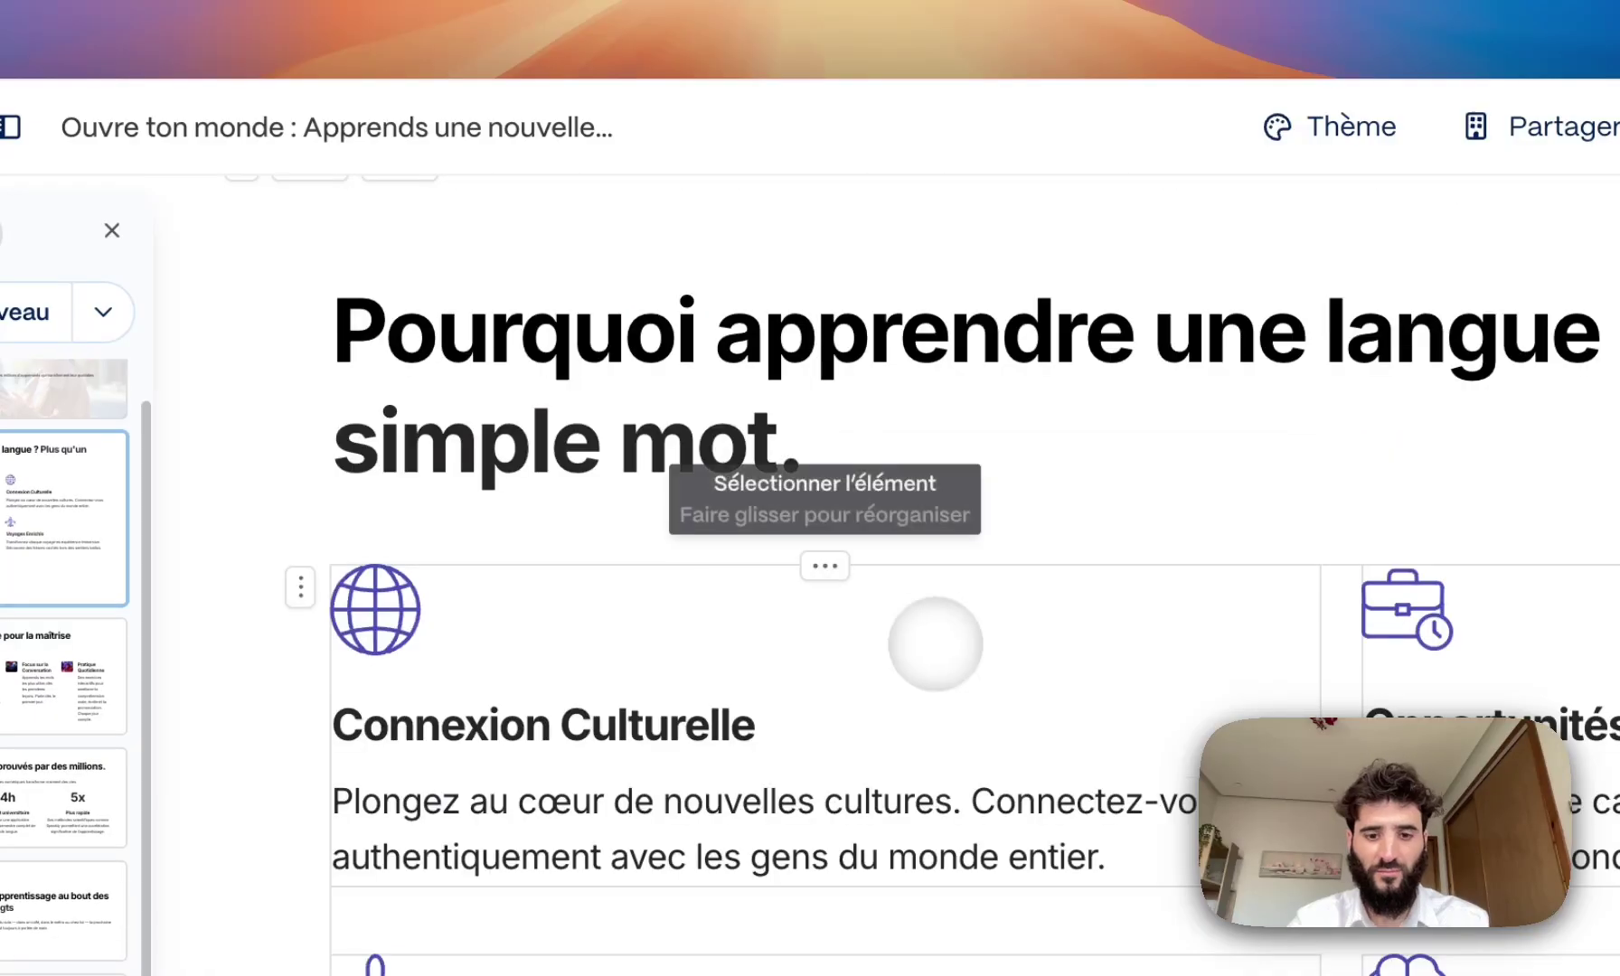
- Look at the smart layout options for the "Connexion Culturelle" block and close them without applying one
left_click(825, 567)
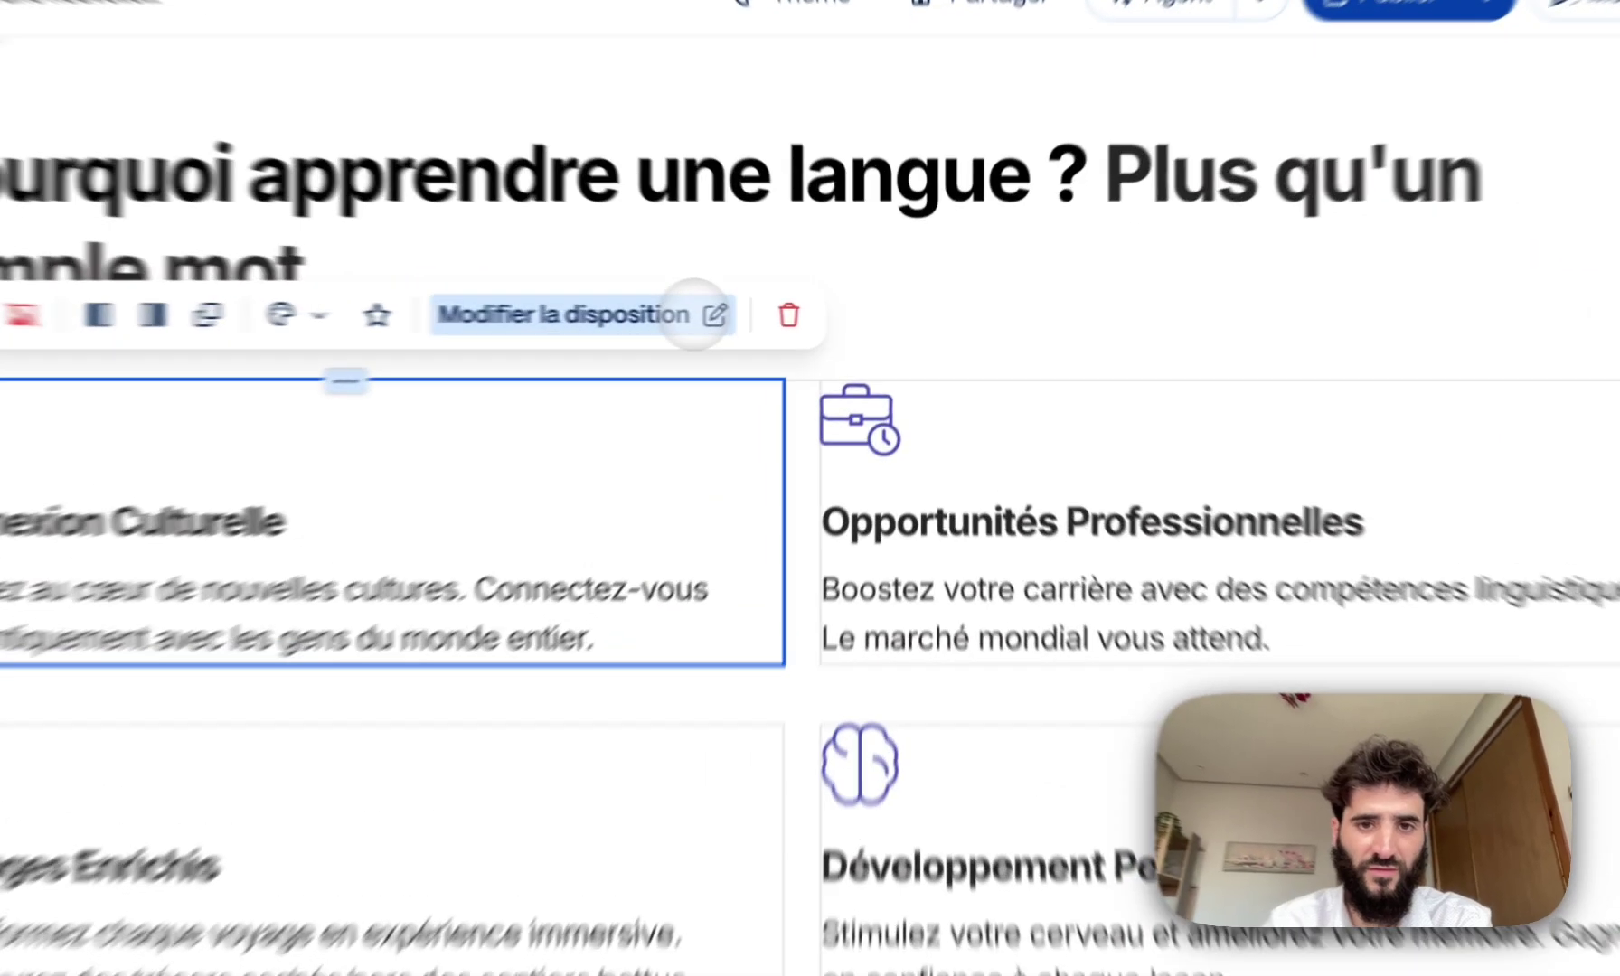
left_click(538, 316)
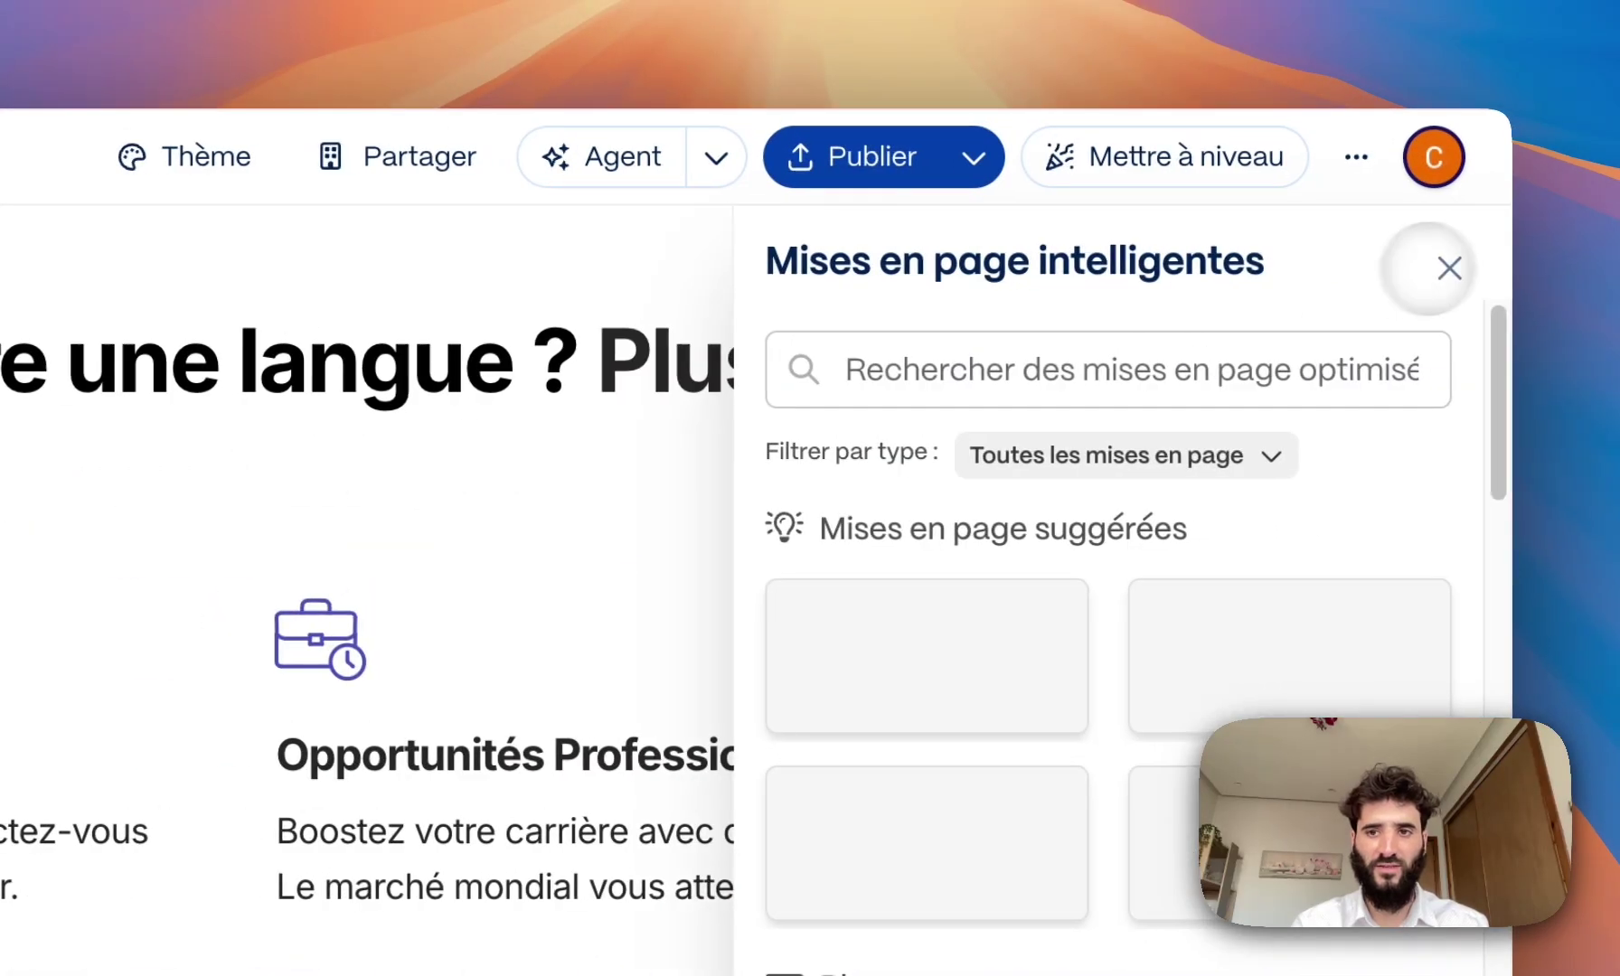
left_click(1437, 268)
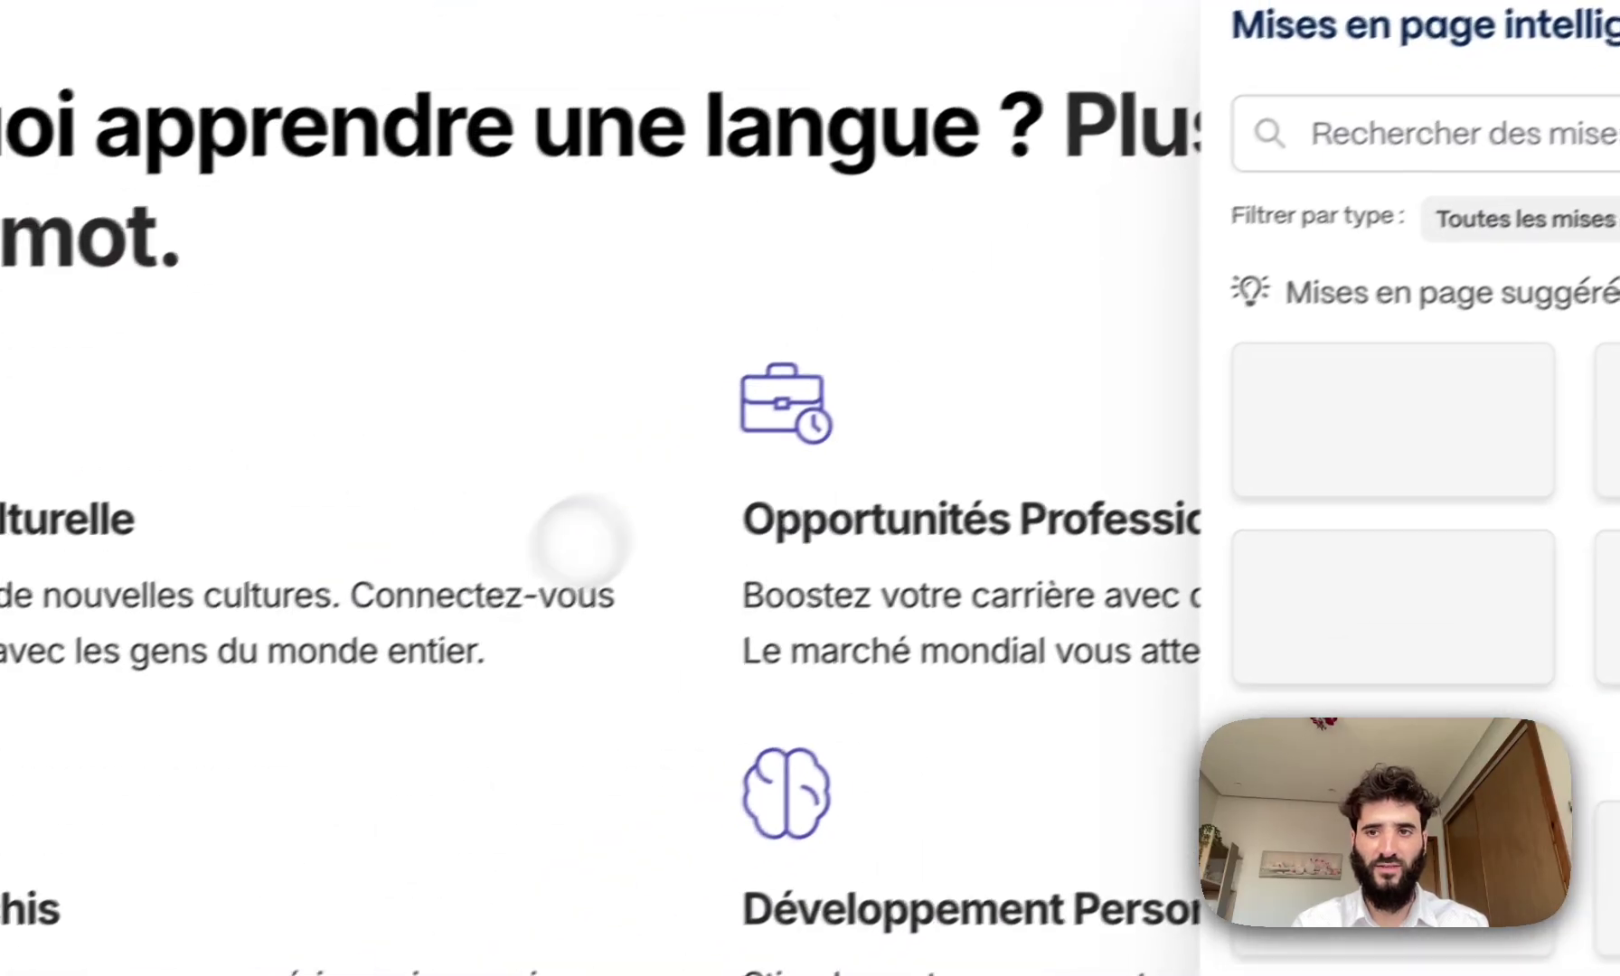
- Review the generated web page's cards, from the application benefits through to the closing app download card
scroll(495, 603, "down", 5)
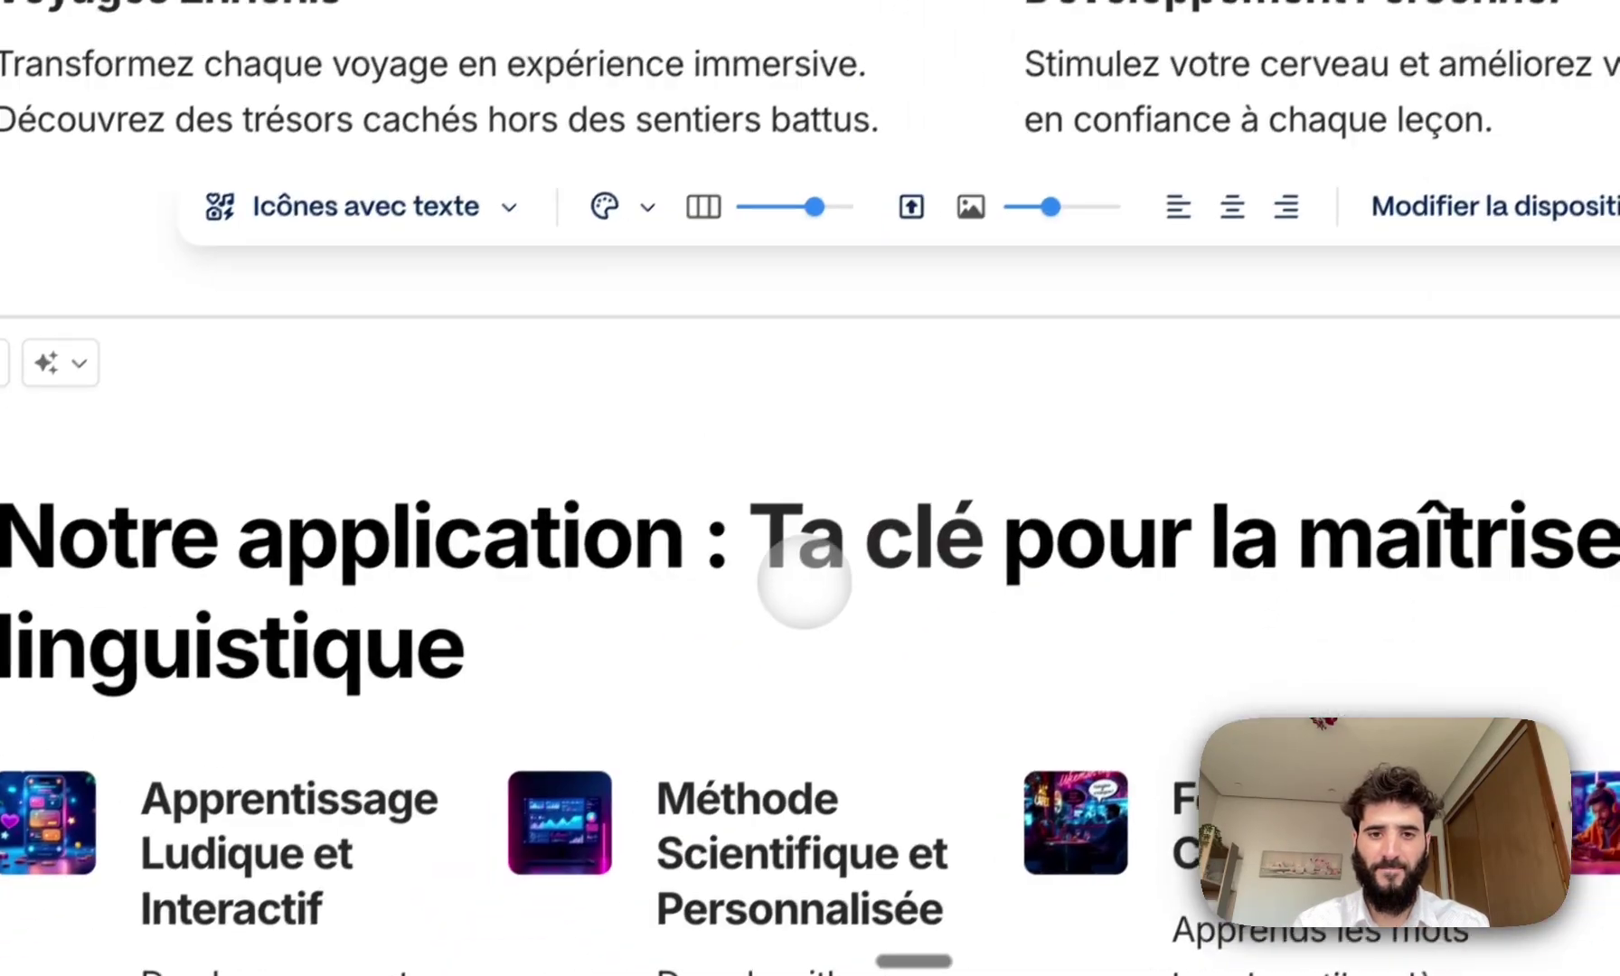
scroll(804, 581, "down", 5)
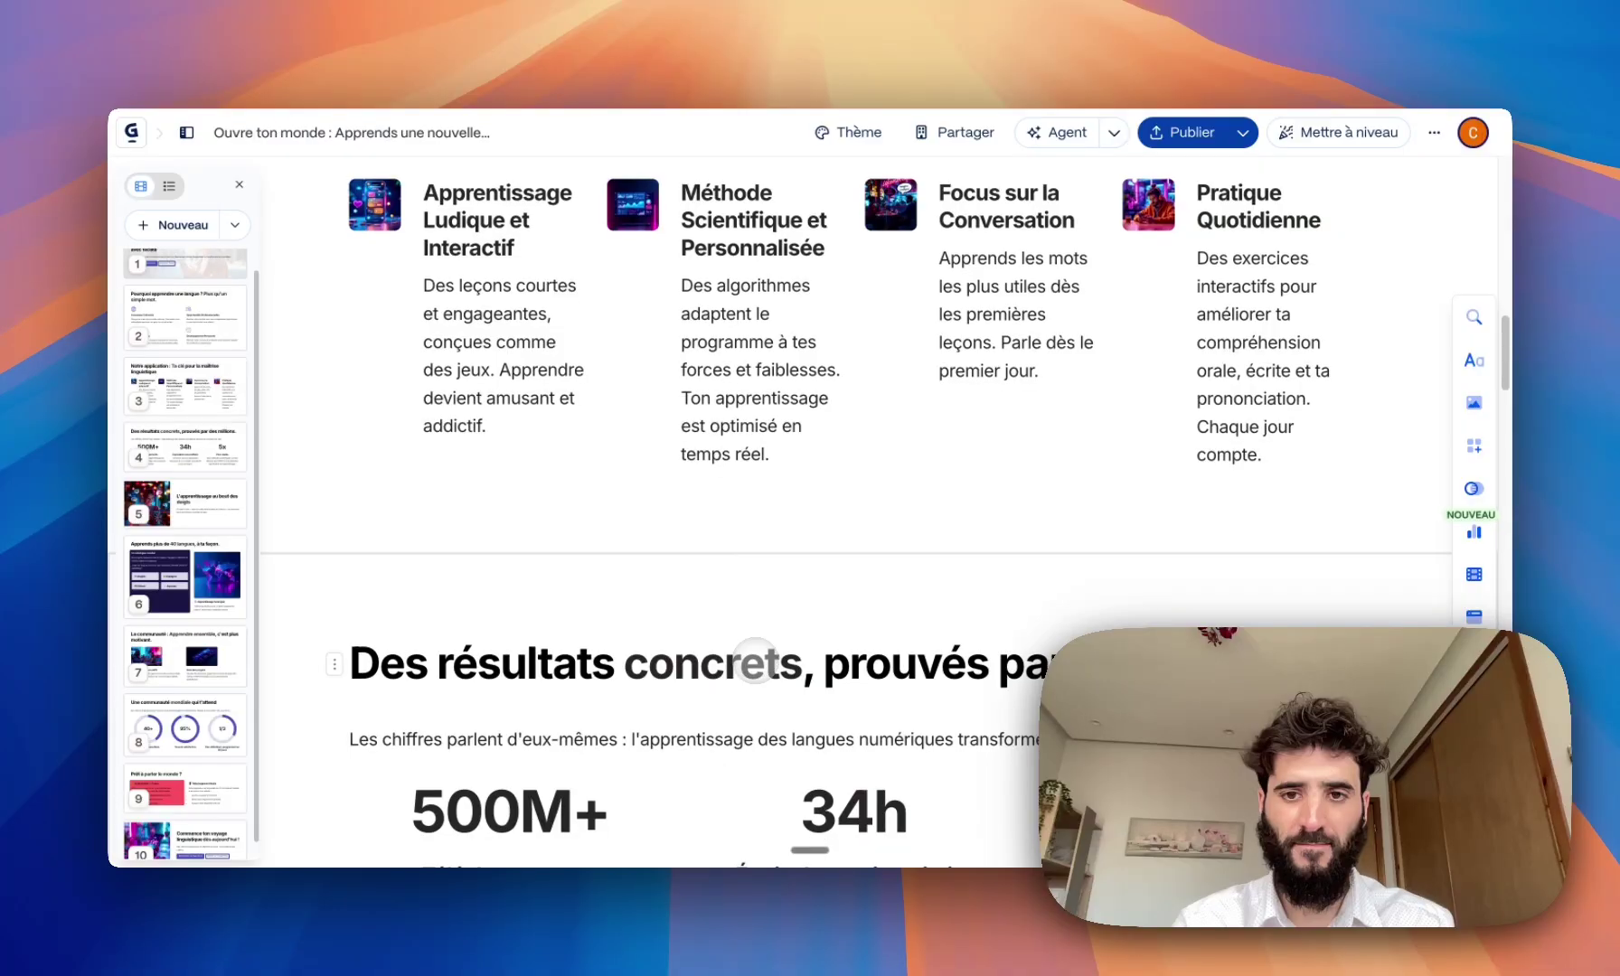
scroll(755, 651, "up", 4)
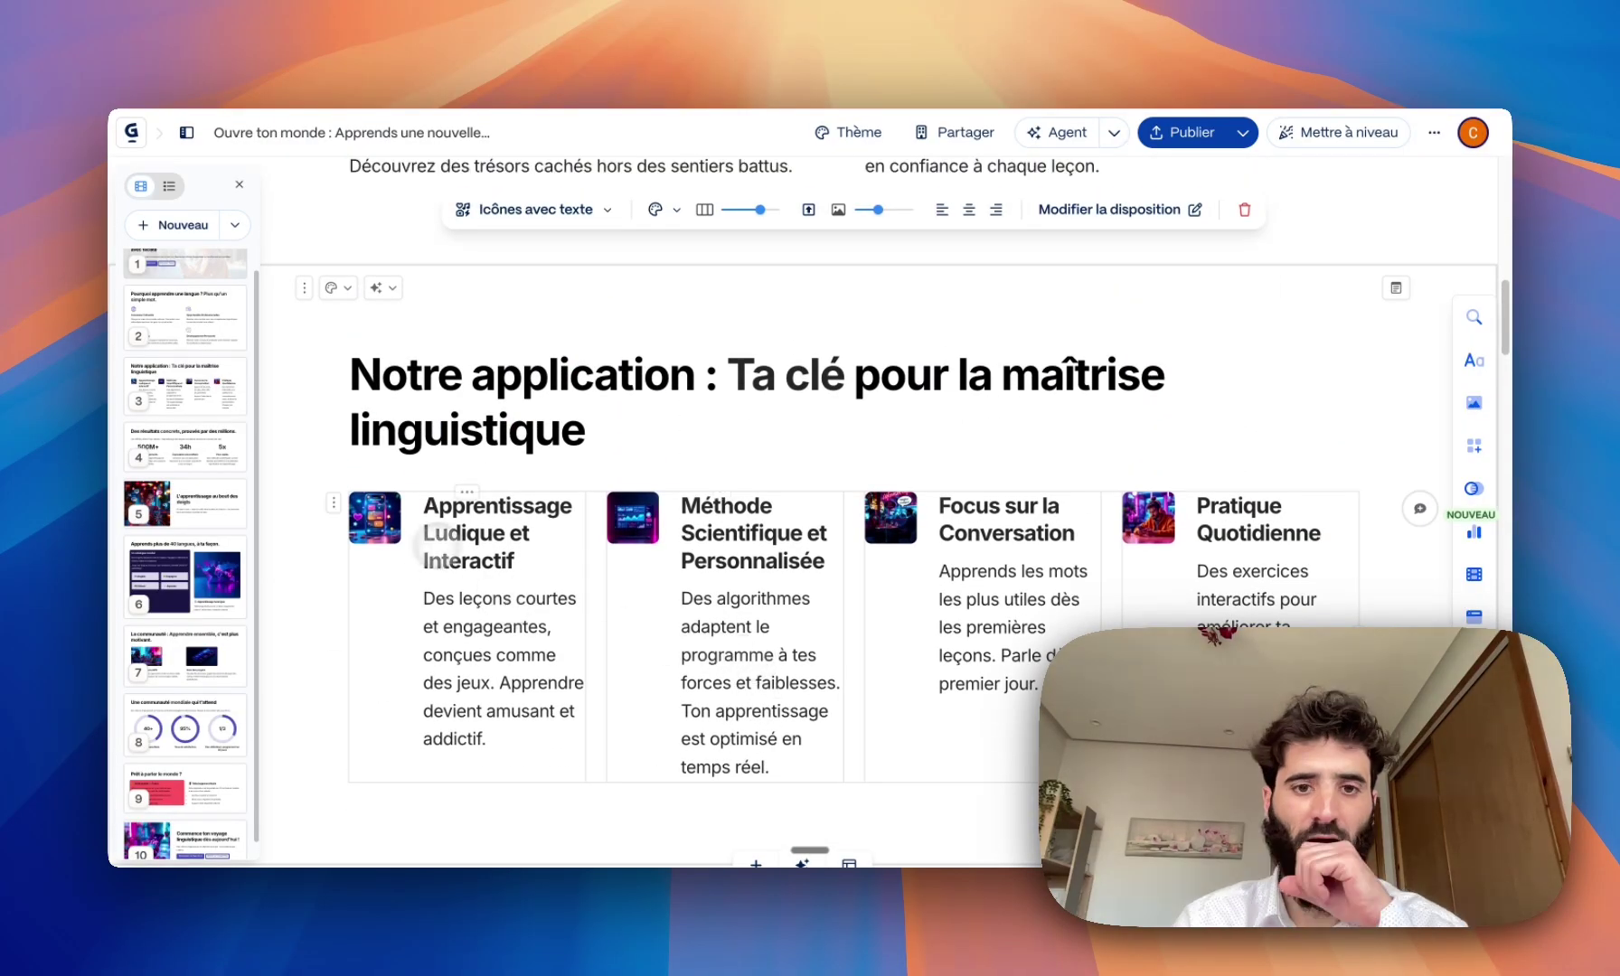
scroll(601, 542, "up", 5)
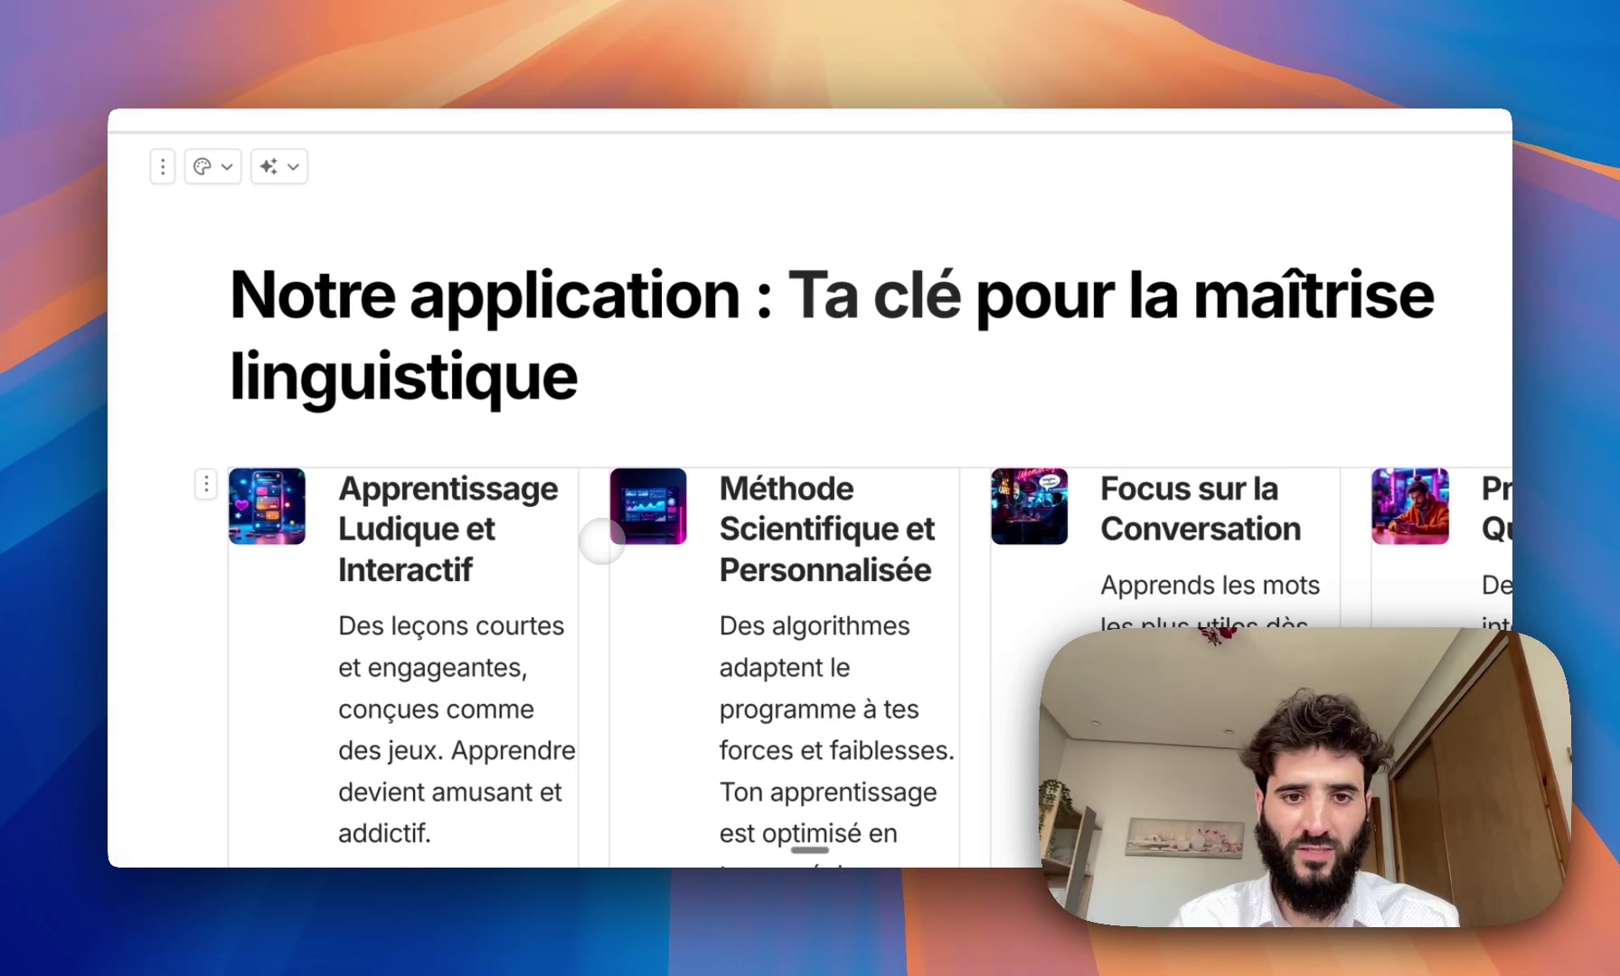
scroll(601, 542, "up", 2)
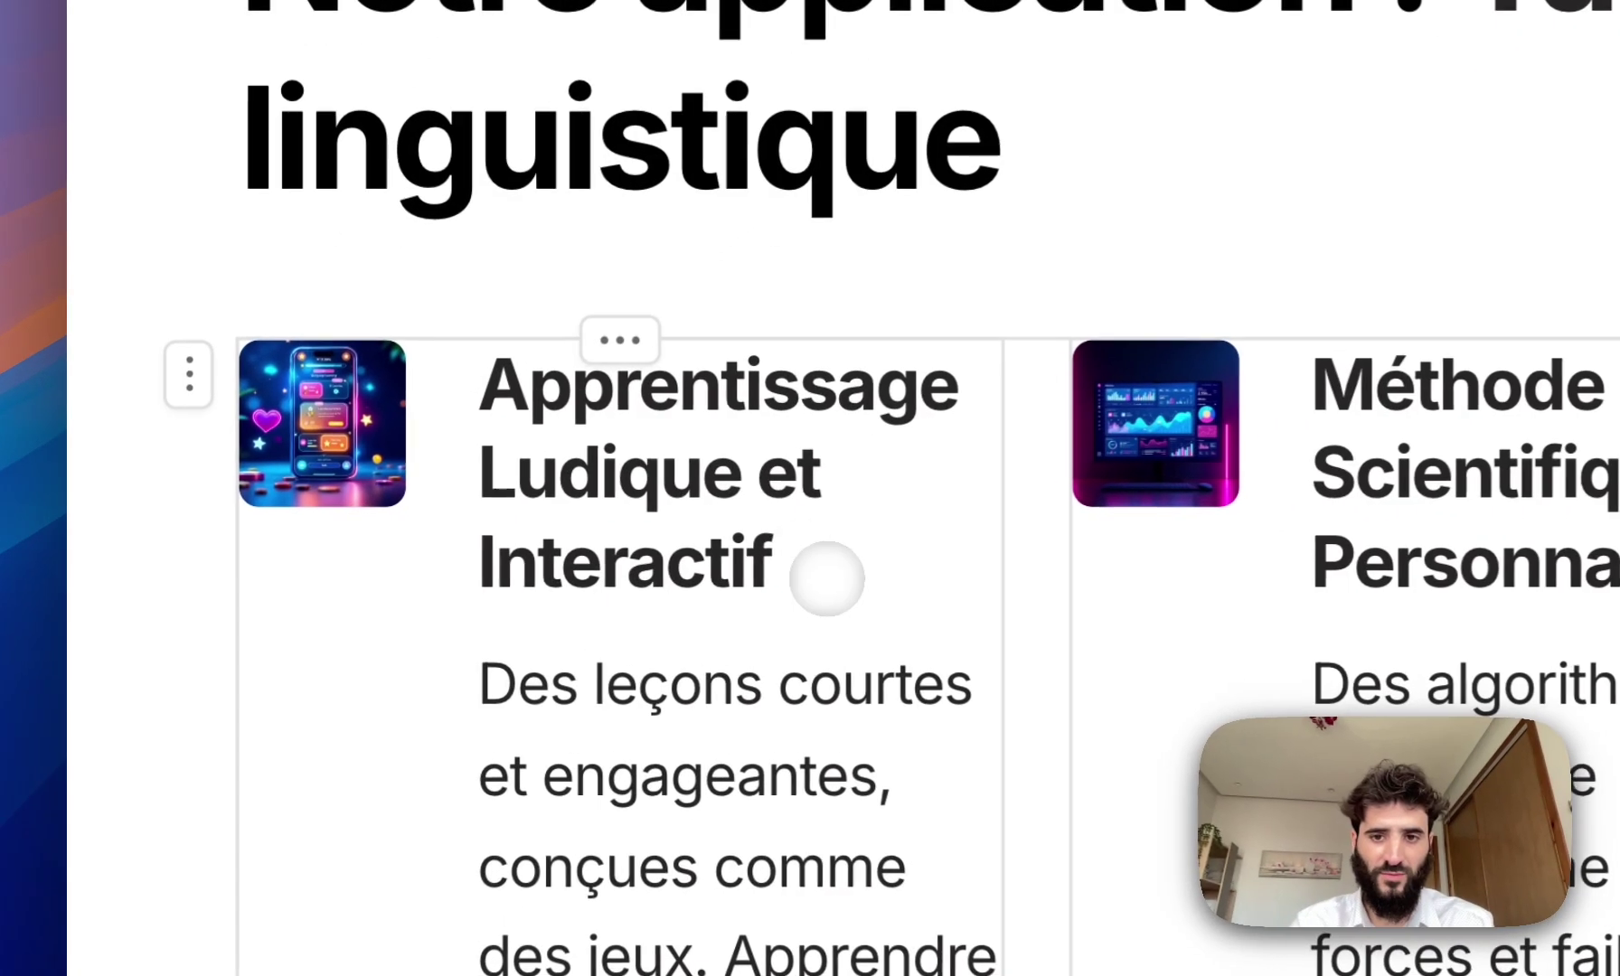
left_click(487, 577)
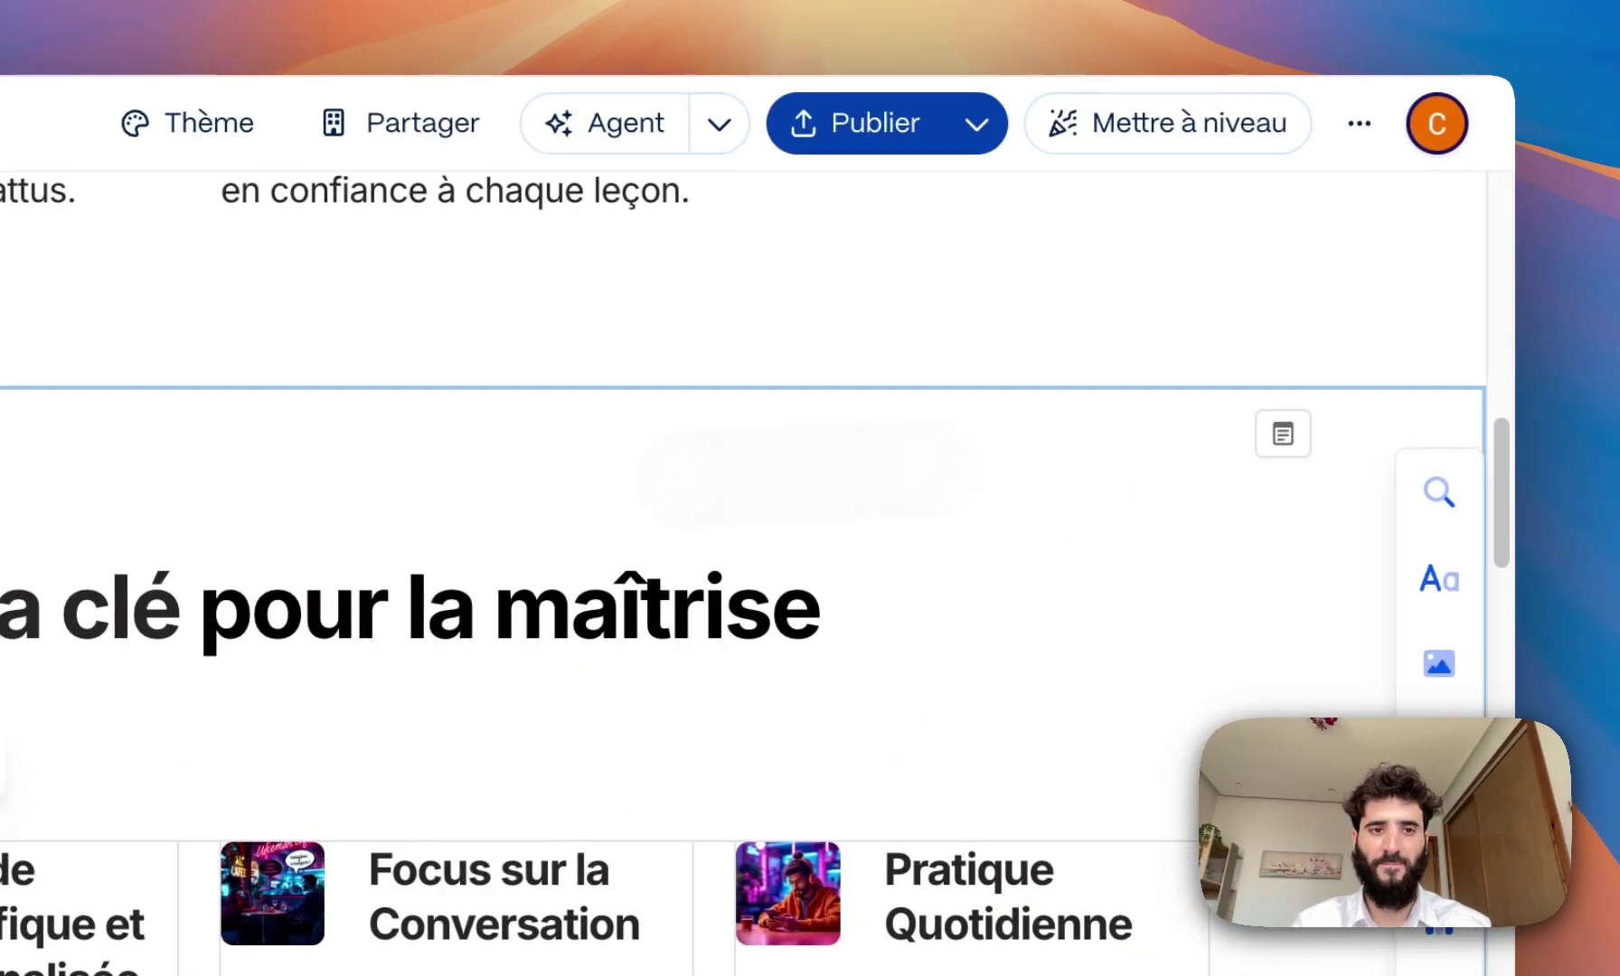
scroll(651, 777, "down", 10)
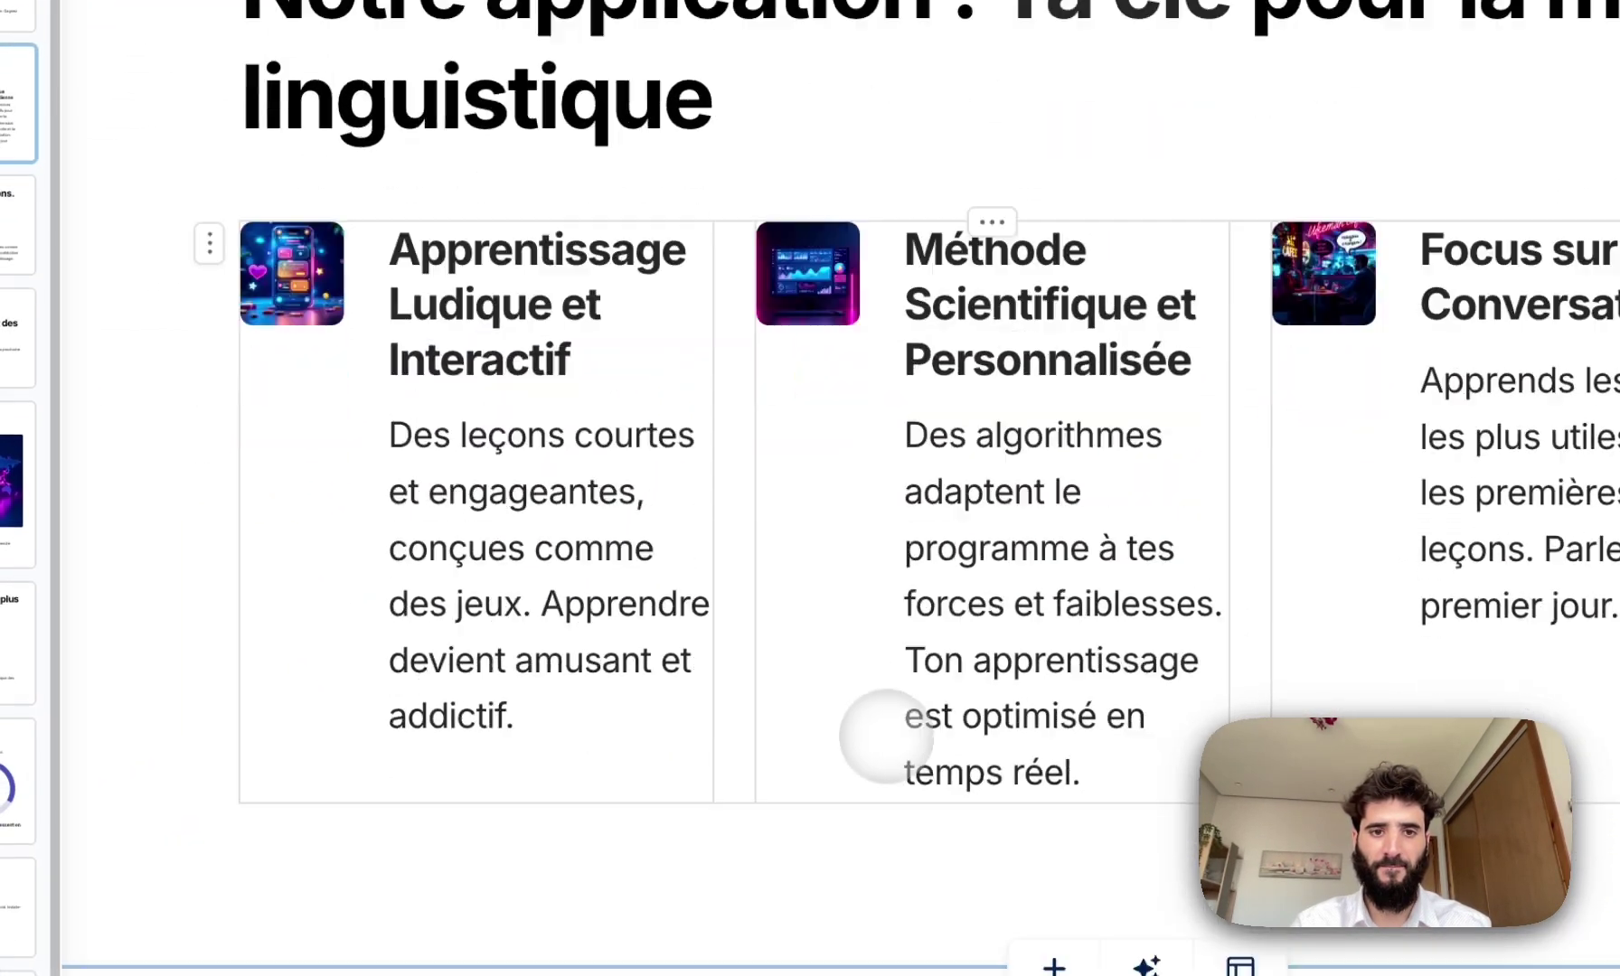
scroll(881, 741, "down", 5)
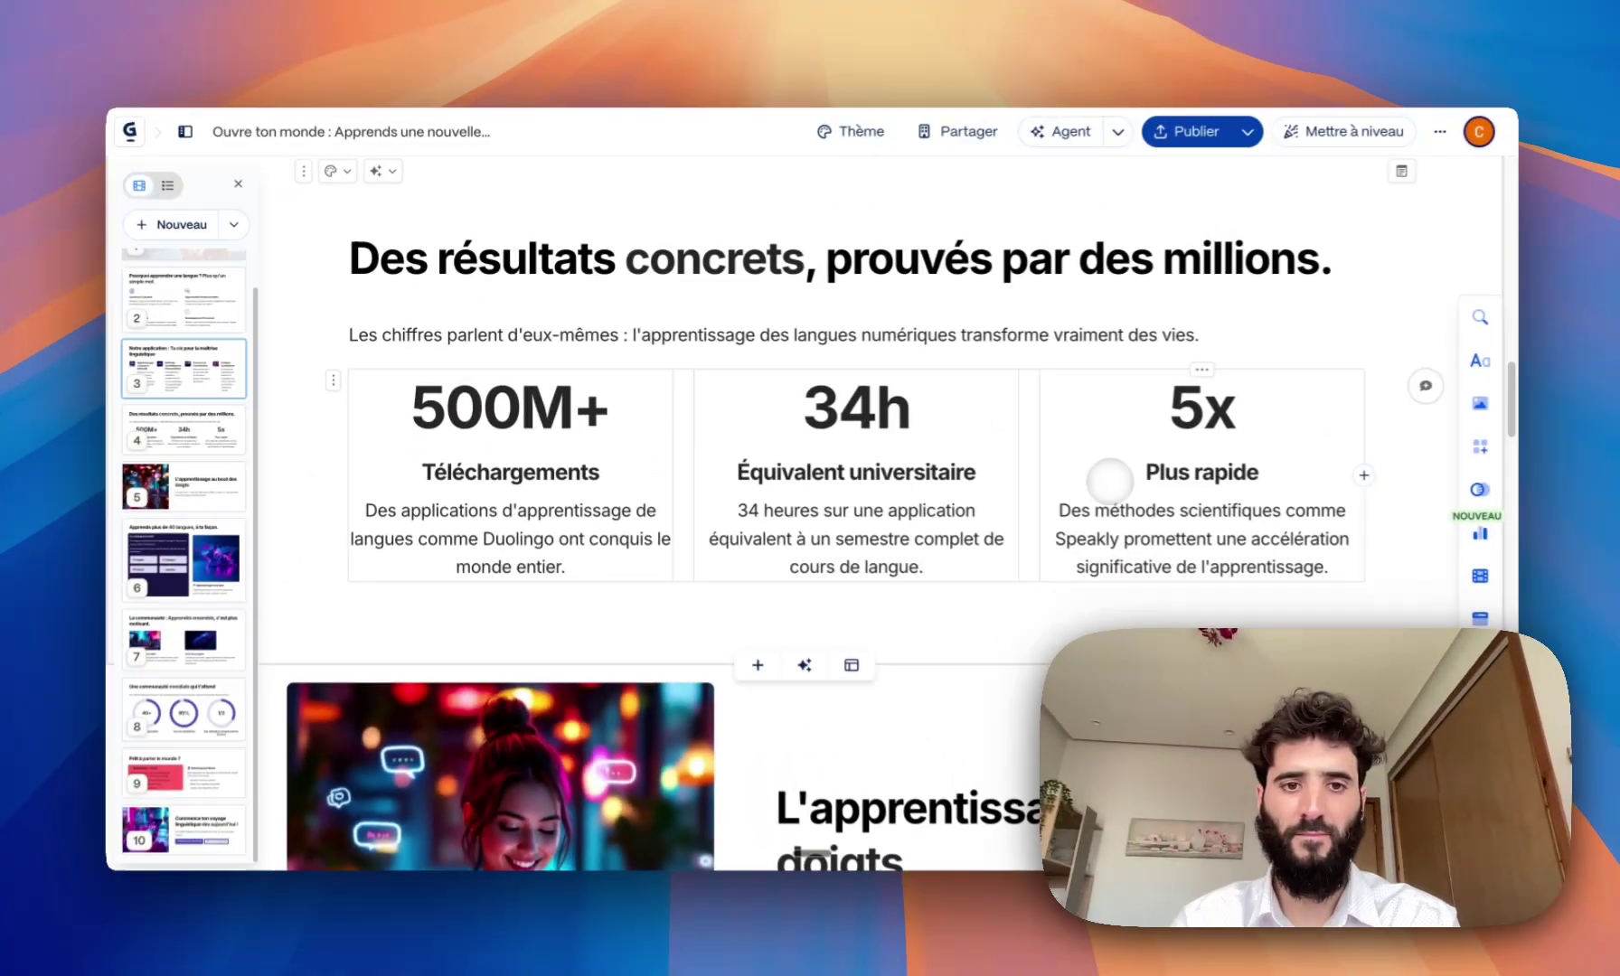
scroll(1109, 479, "down", 7)
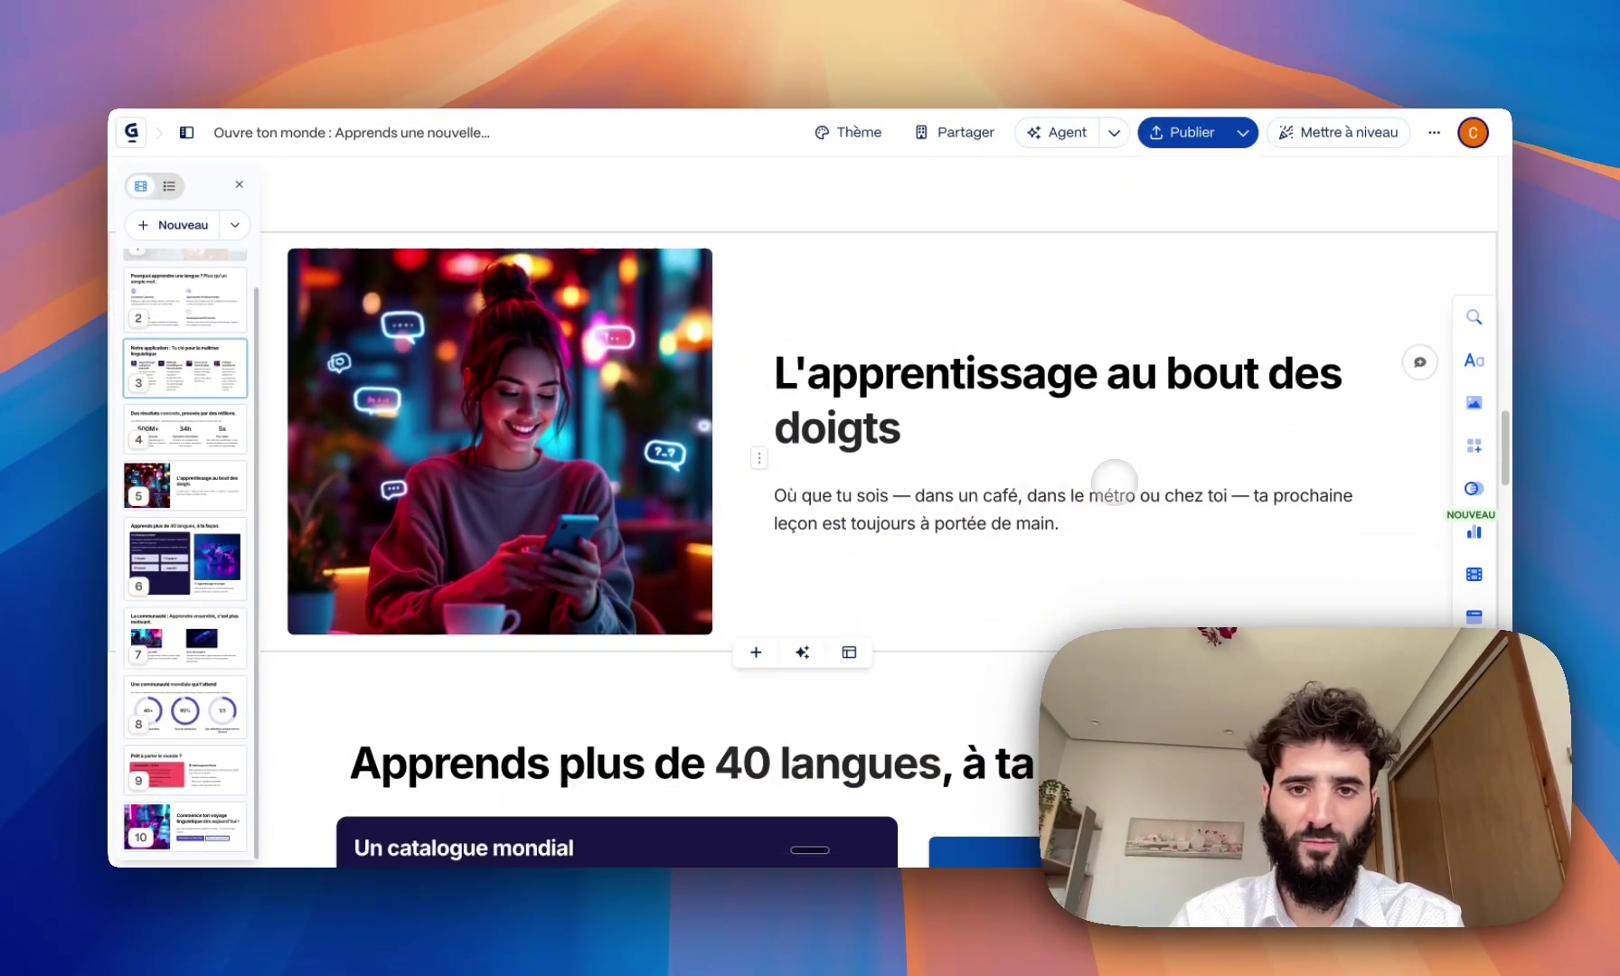
scroll(1114, 483, "down", 5)
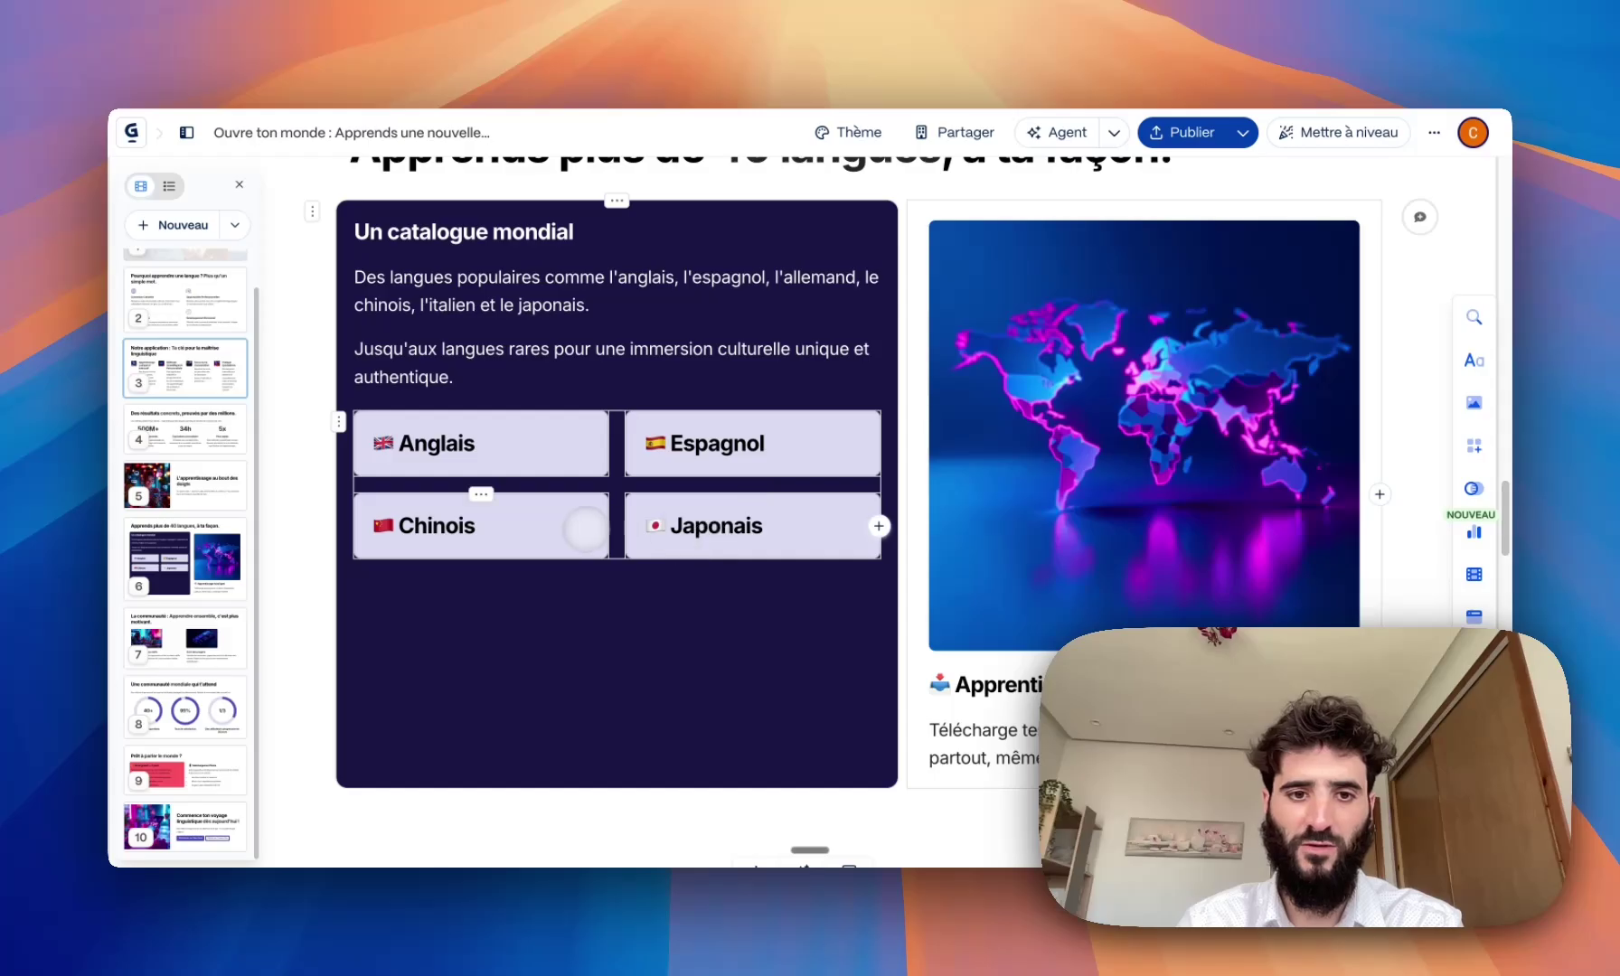
scroll(578, 529, "down", 15)
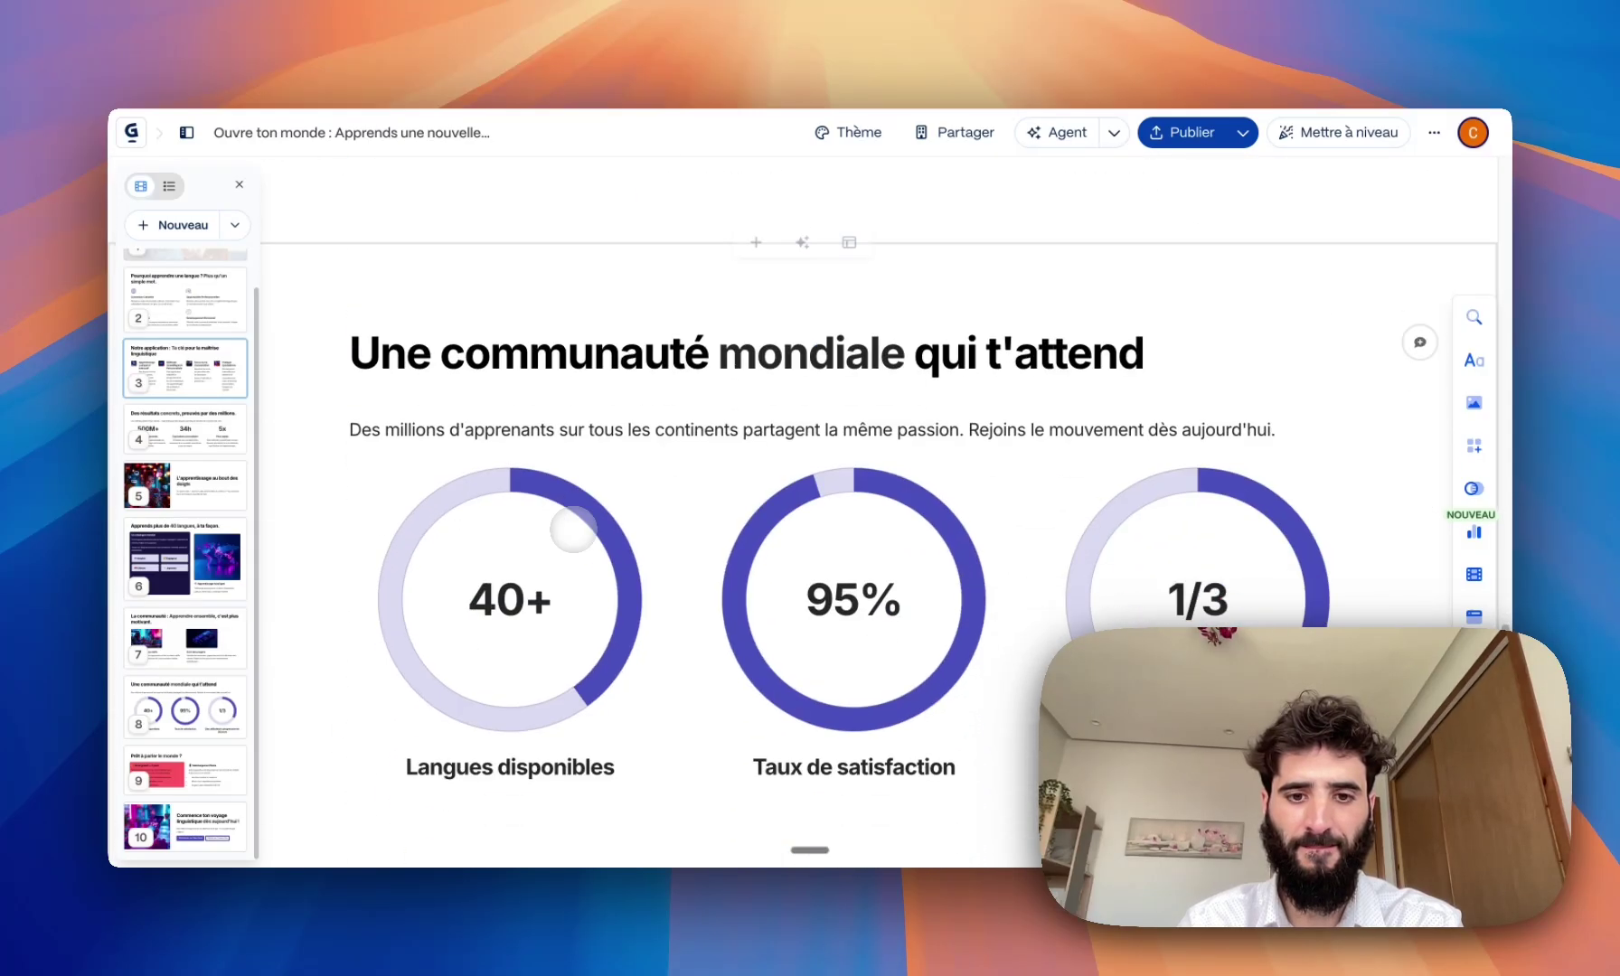
scroll(573, 529, "down", 7)
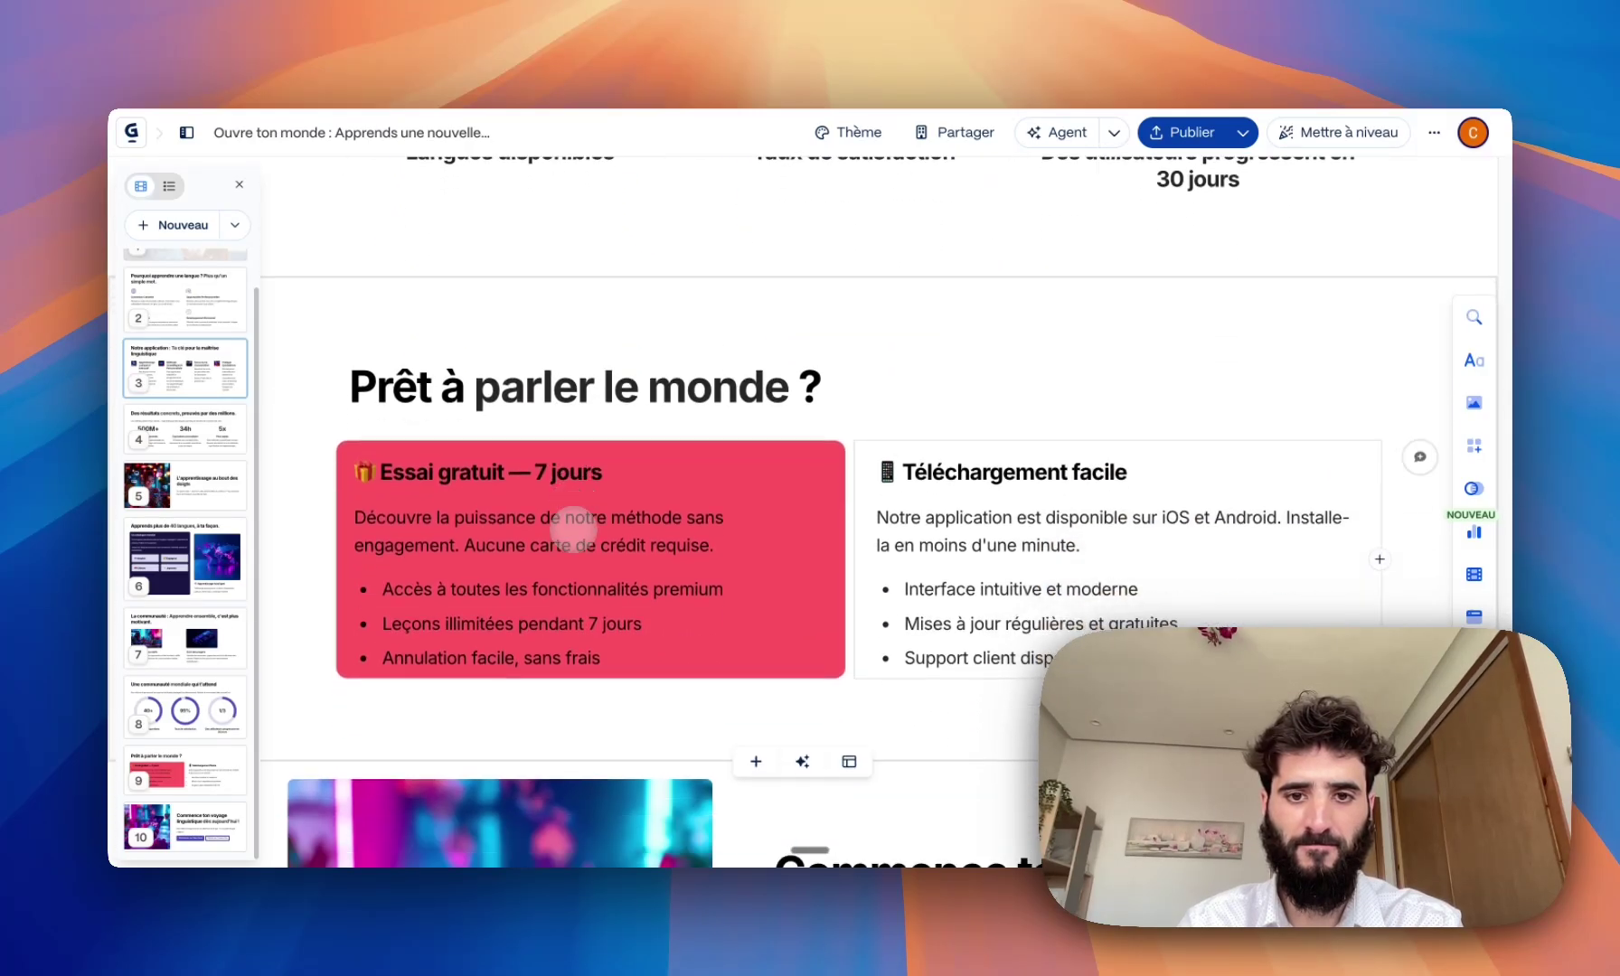
scroll(573, 524, "down", 7)
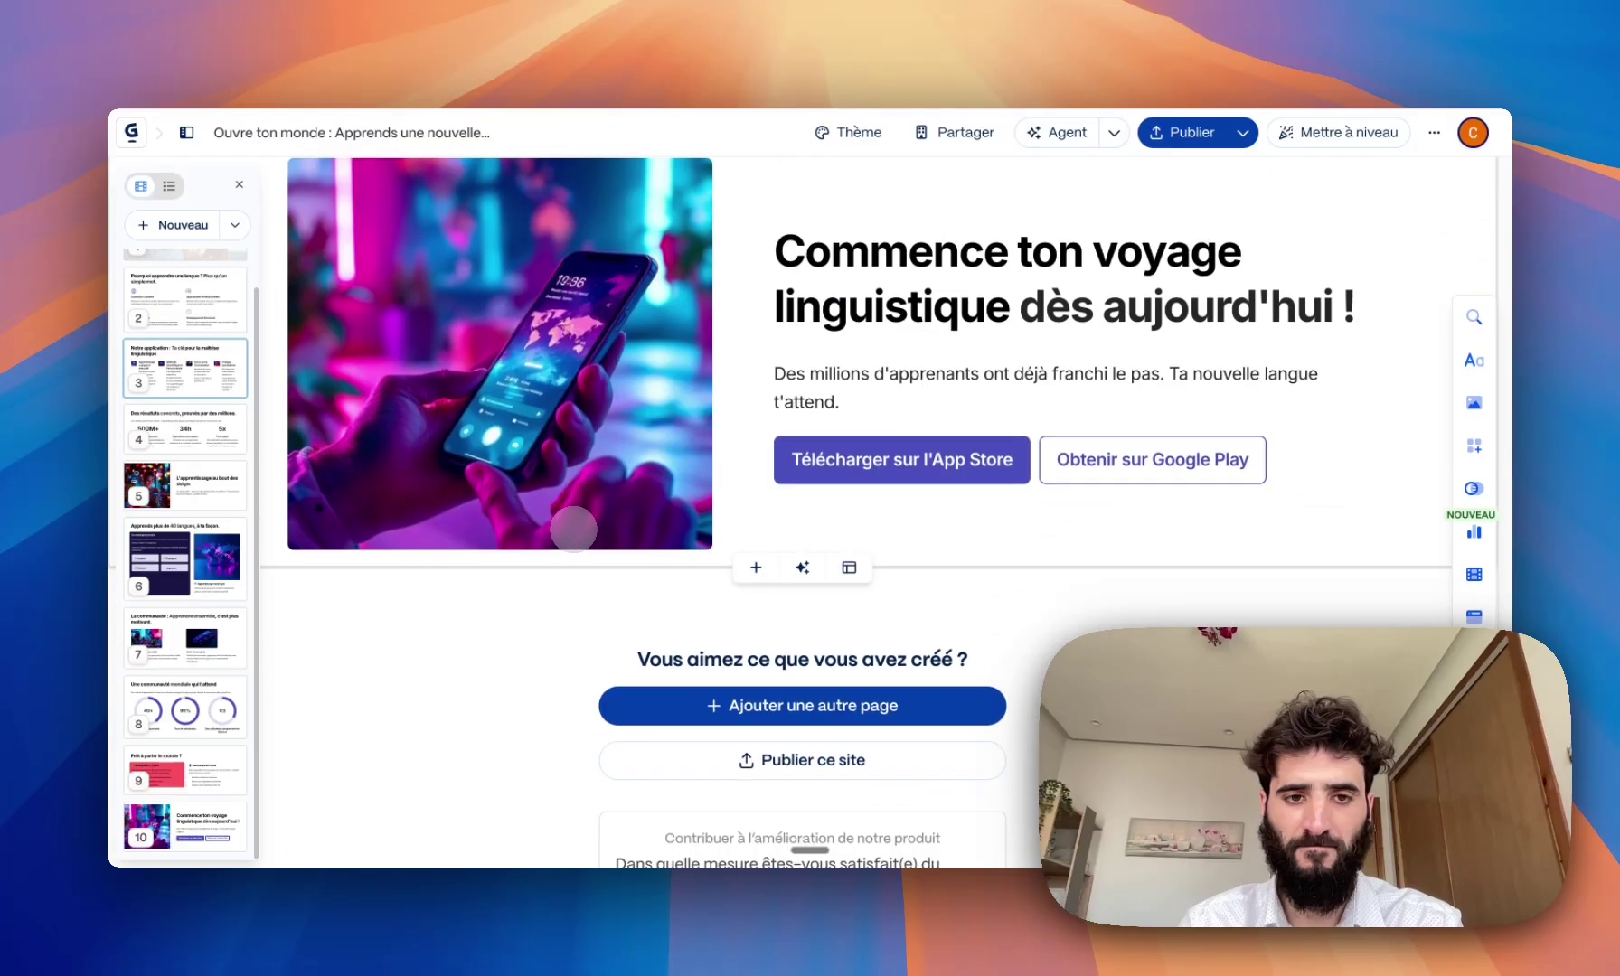
scroll(573, 529, "up", 20)
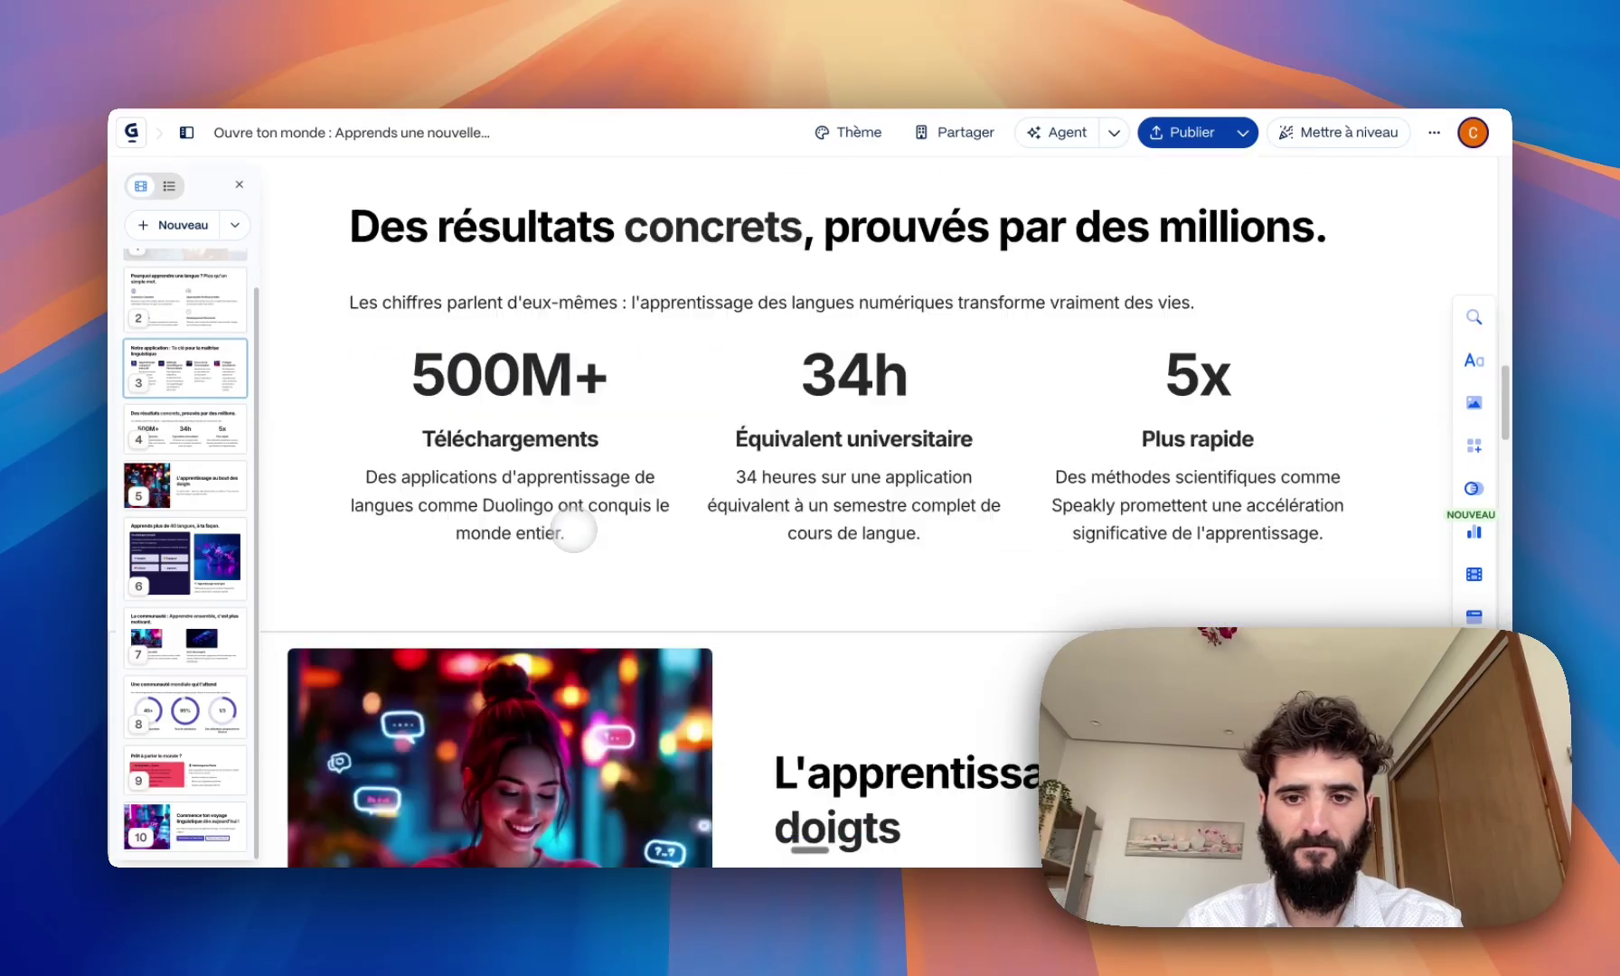
scroll(573, 528, "up", 15)
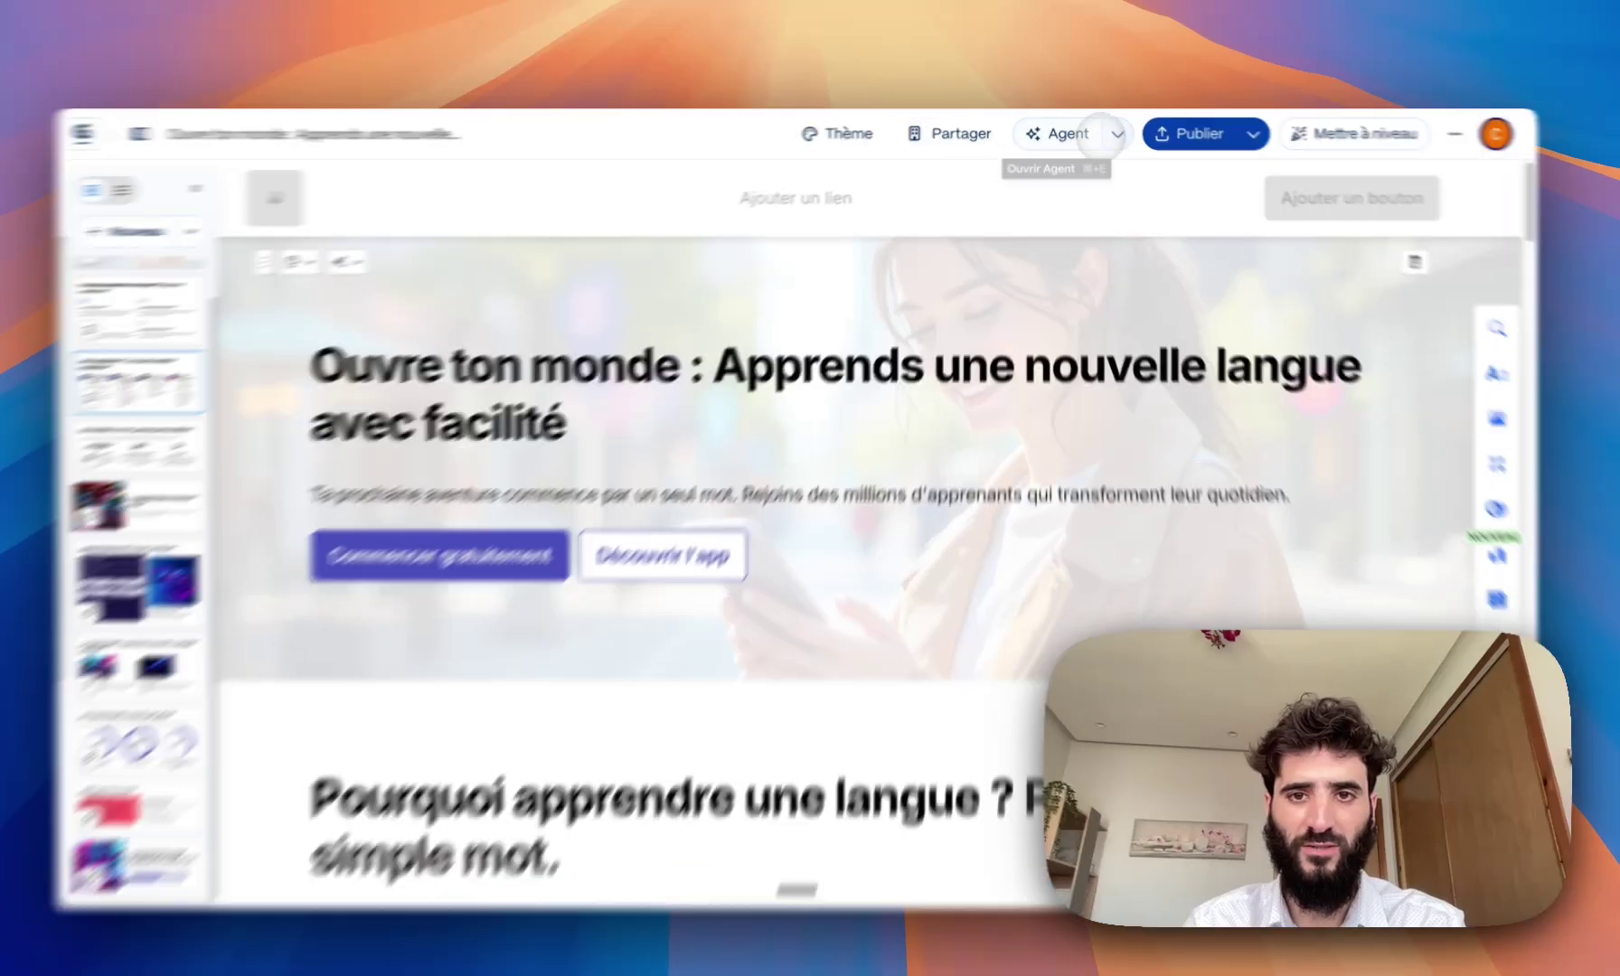
- Use the Agent to translate the entire web page into English (UK), and check the translated cards
left_click(1114, 132)
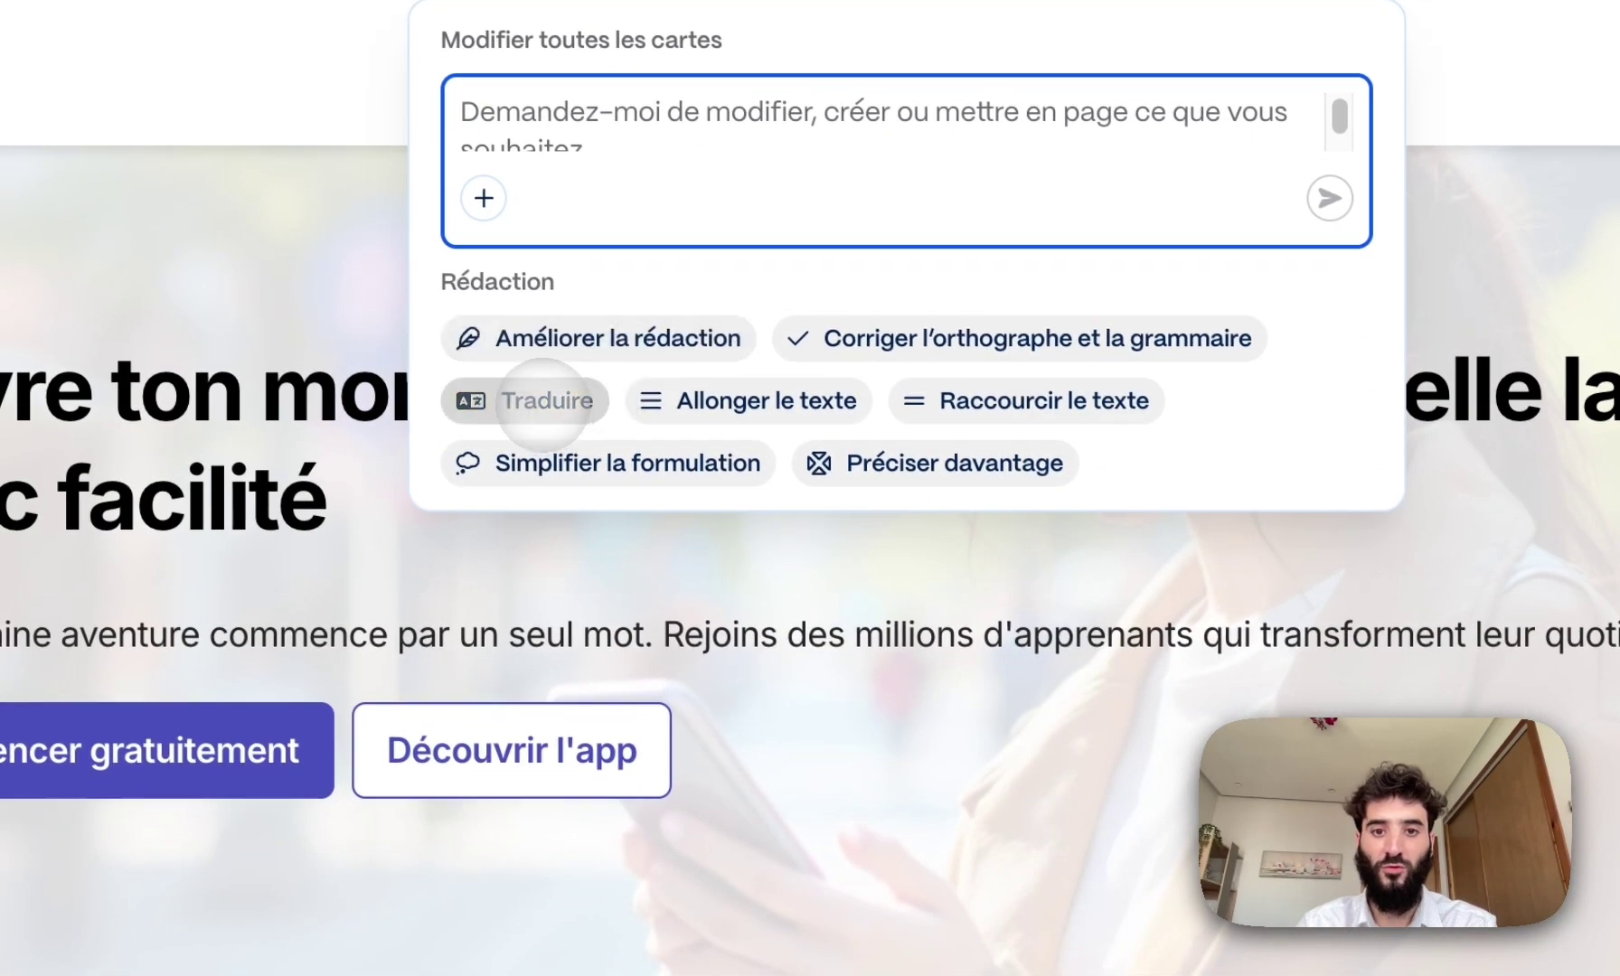
left_click(542, 400)
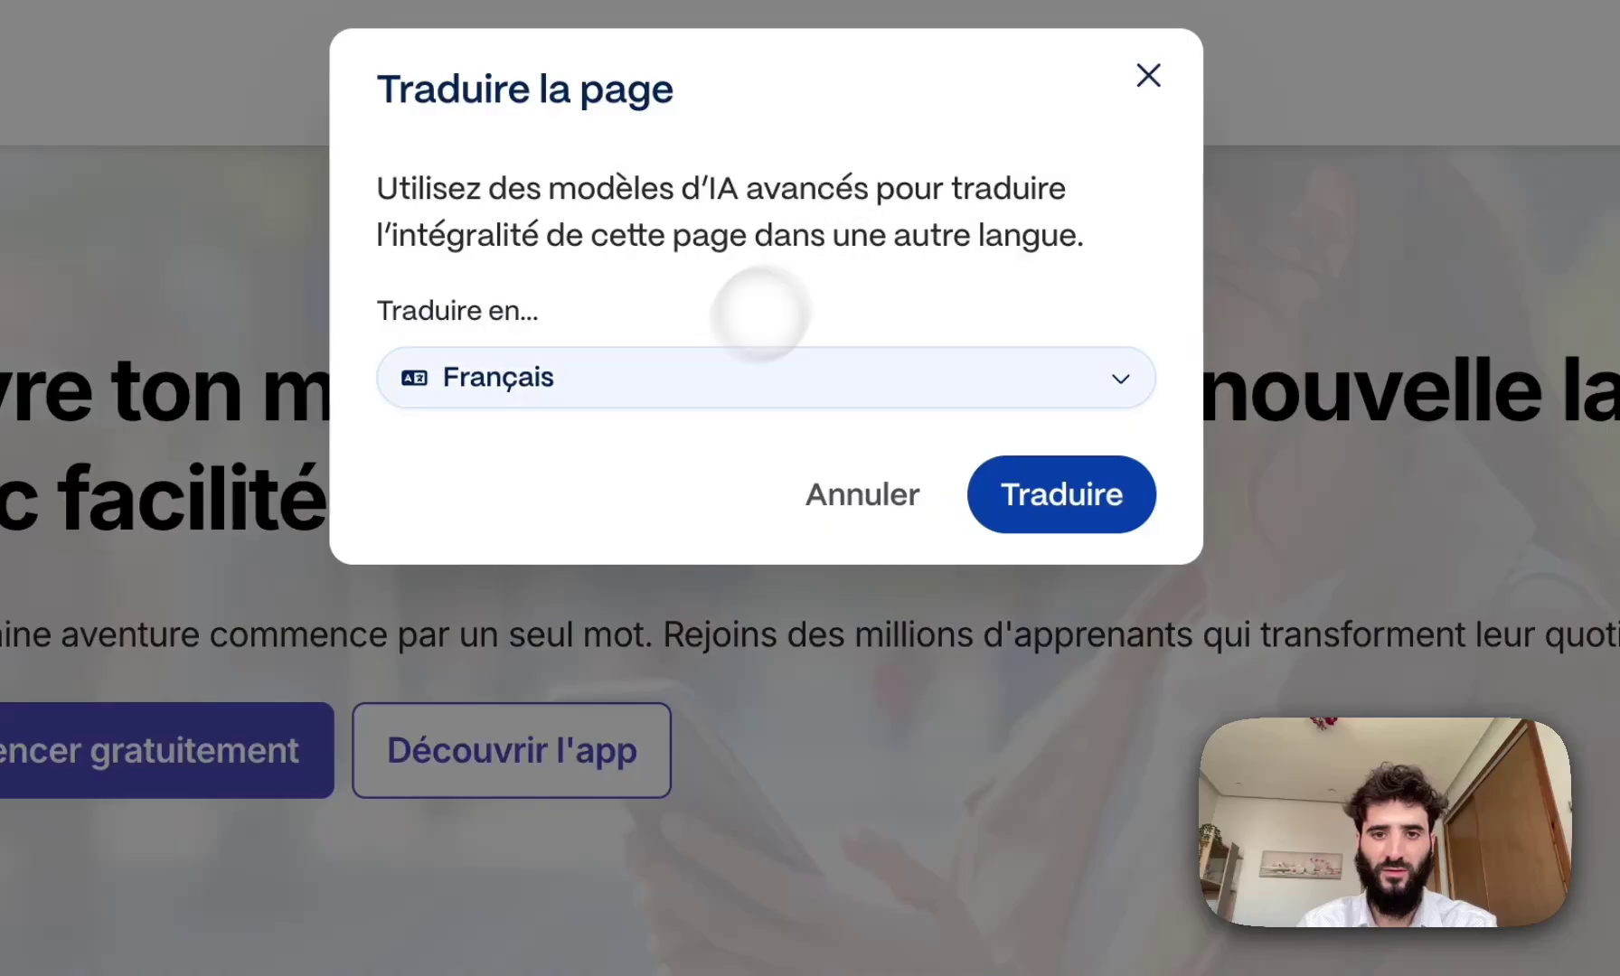
left_click(672, 382)
scroll(597, 724, "down", 3)
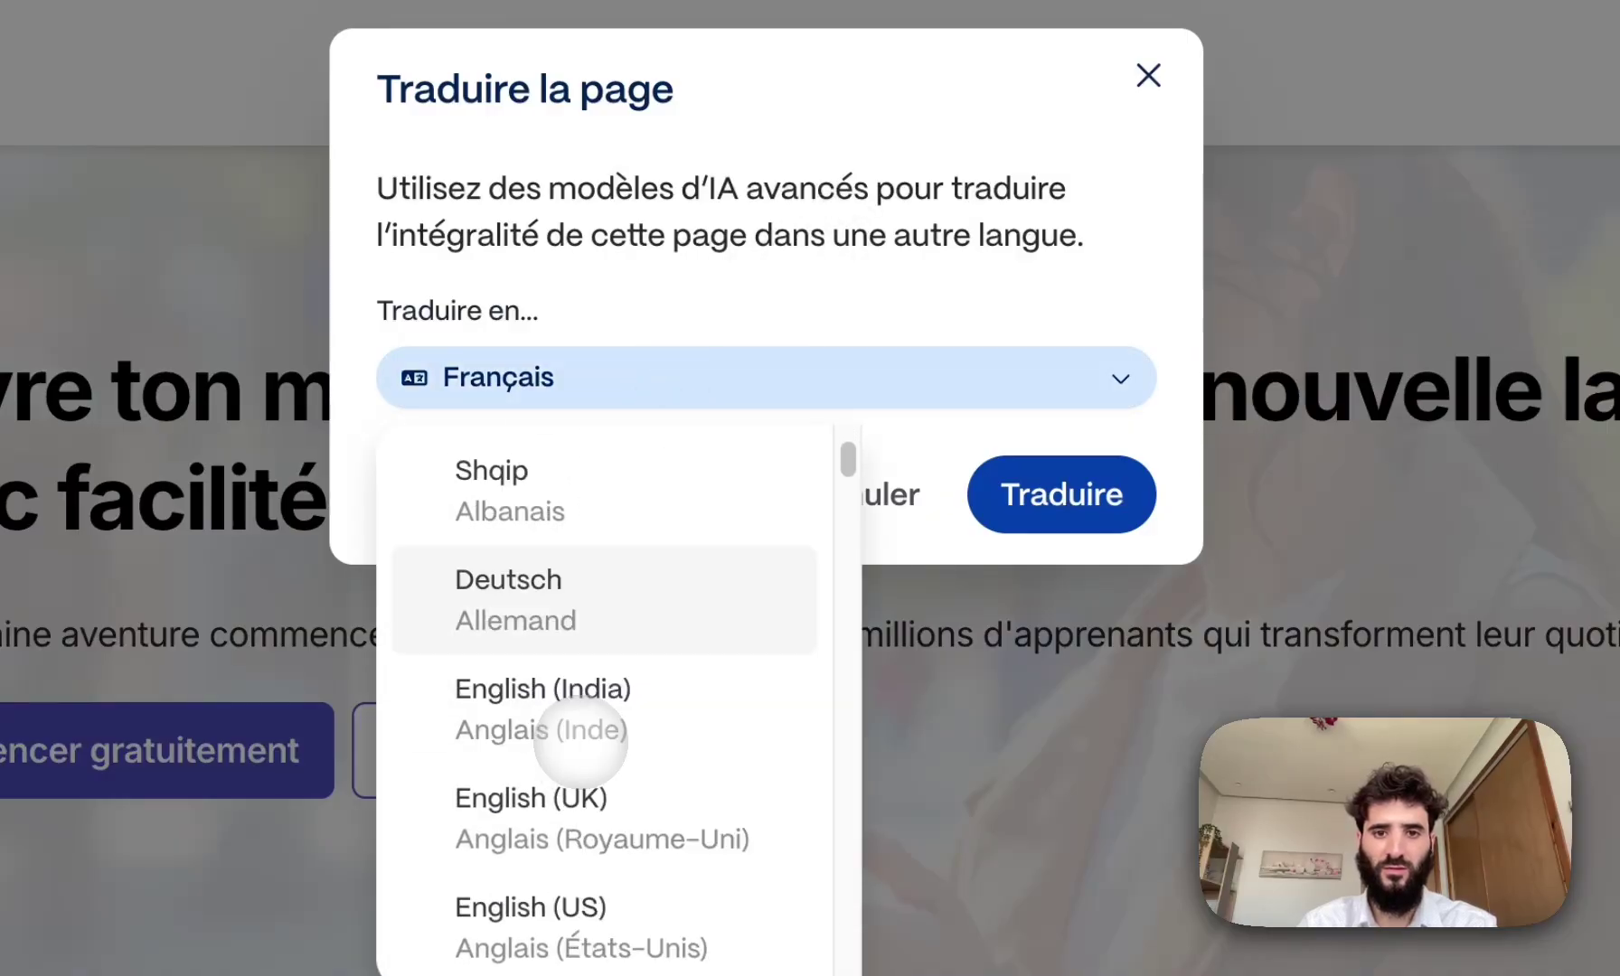
left_click(622, 705)
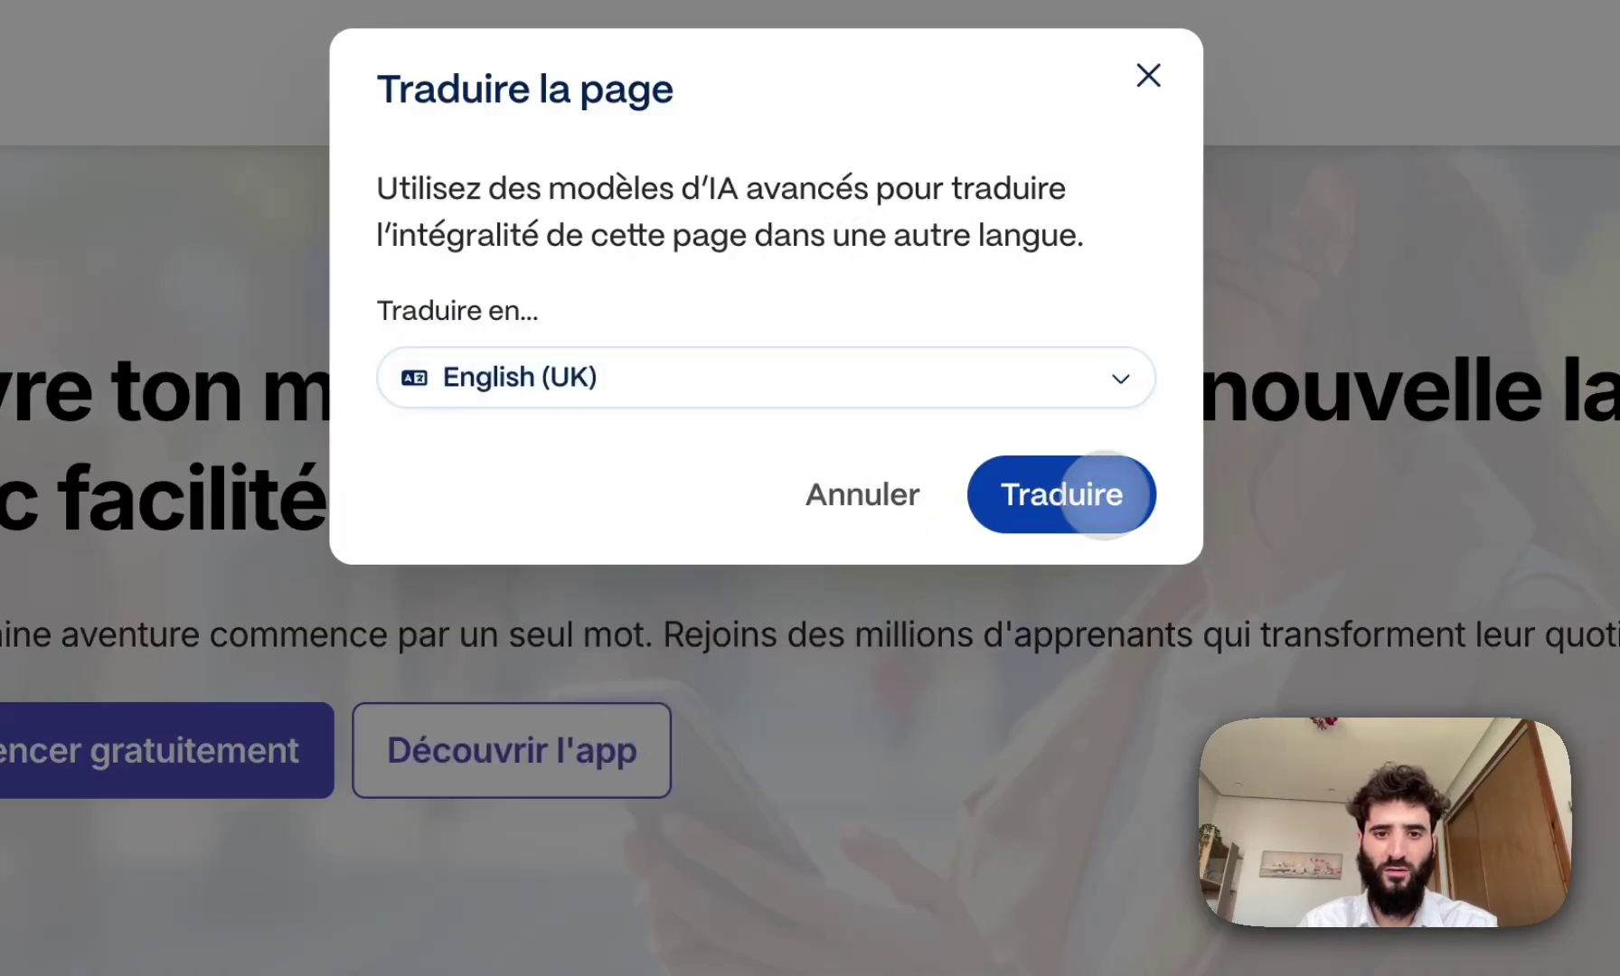
left_click(1119, 493)
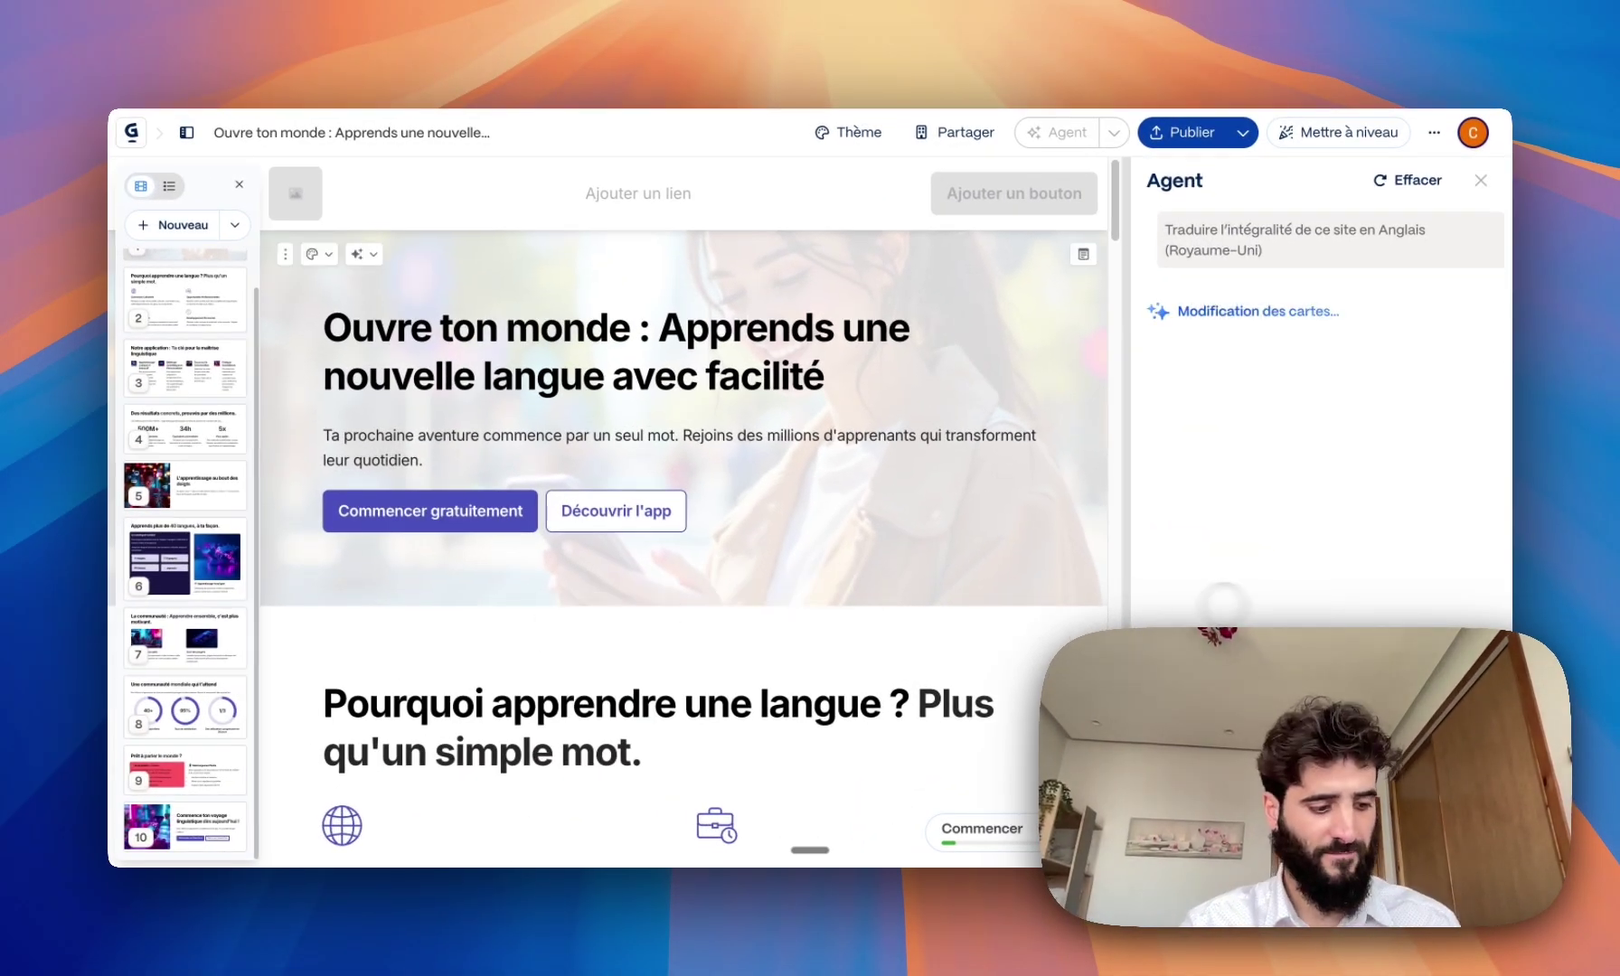
scroll(690, 586, "down", 10)
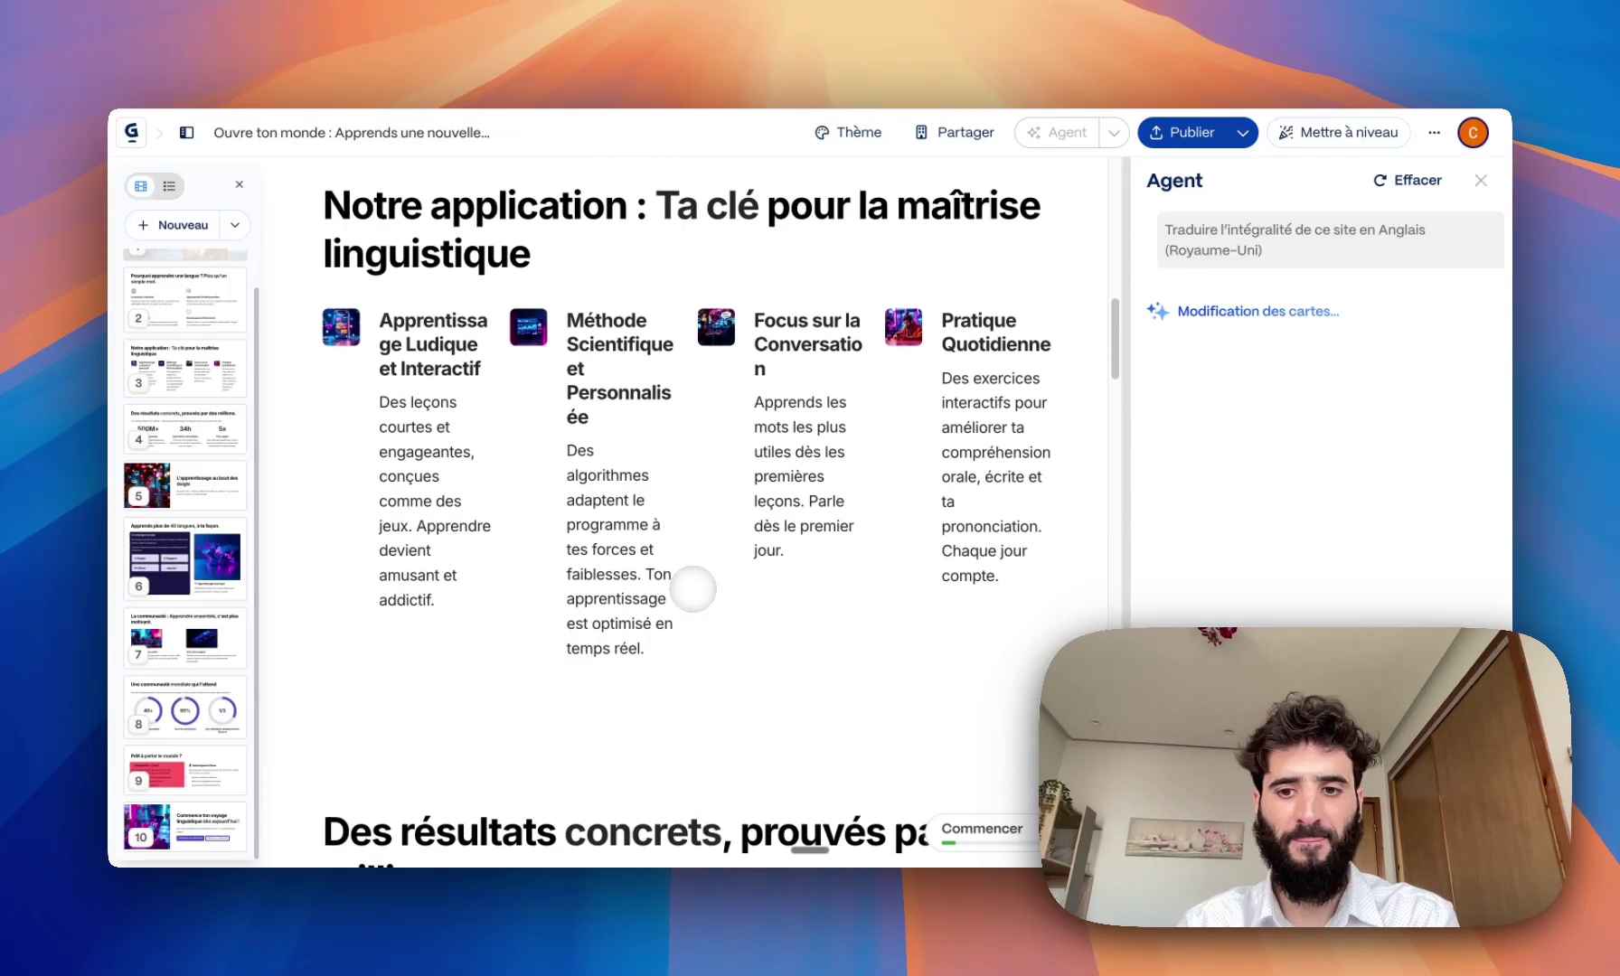
scroll(692, 590, "up", 10)
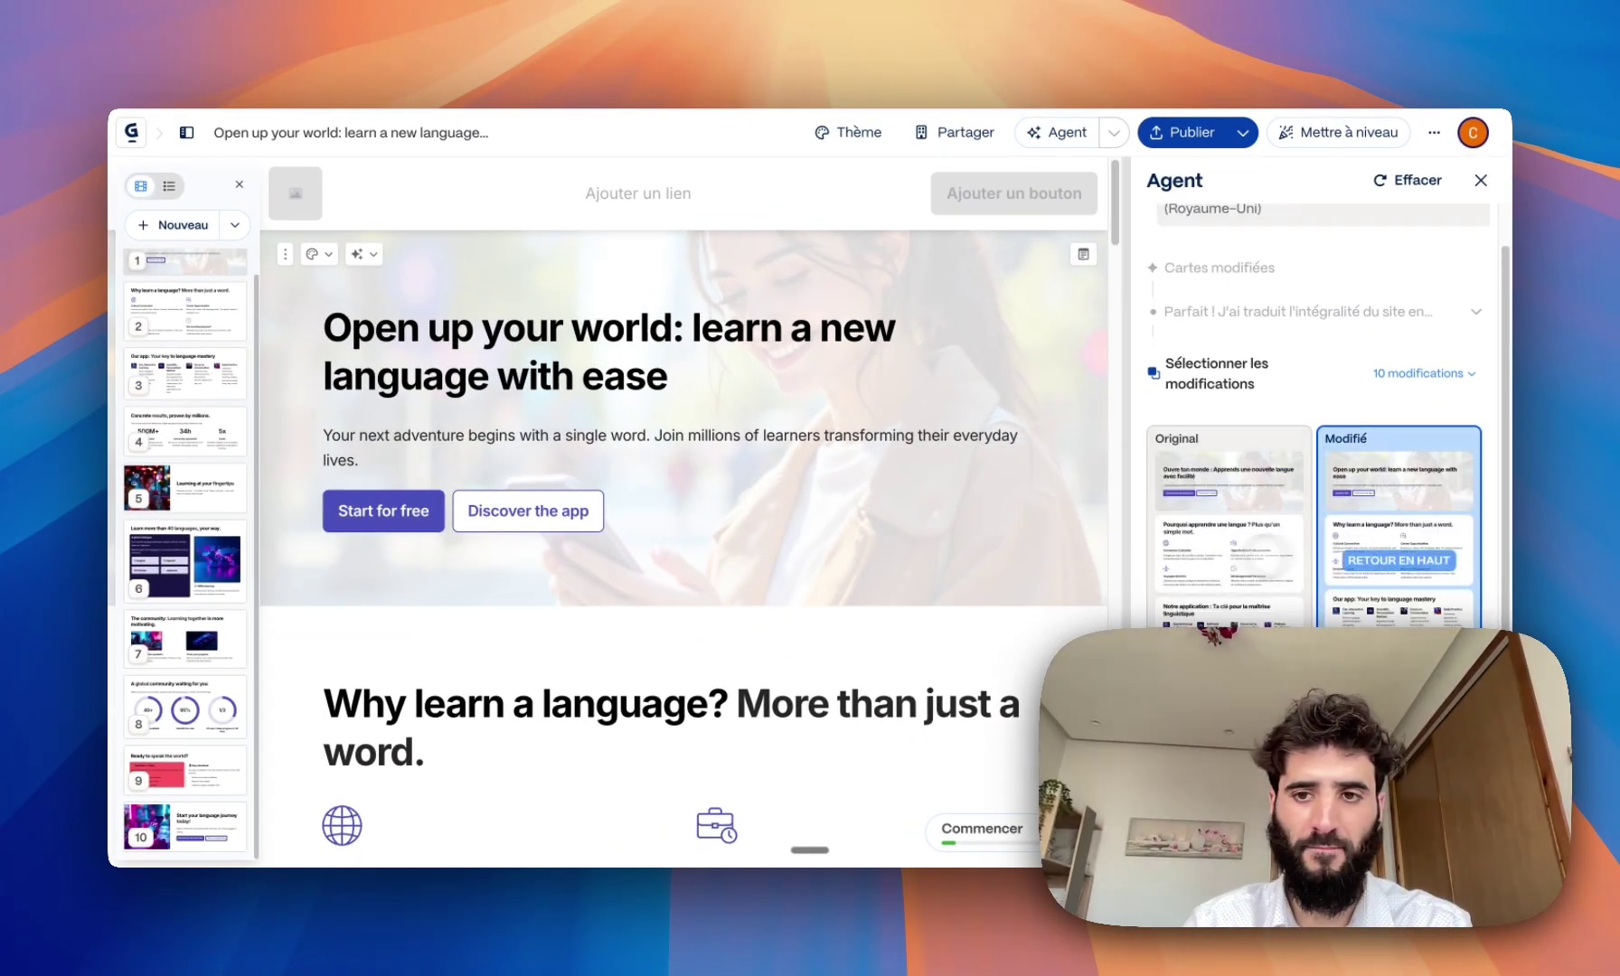
scroll(653, 624, "down", 20)
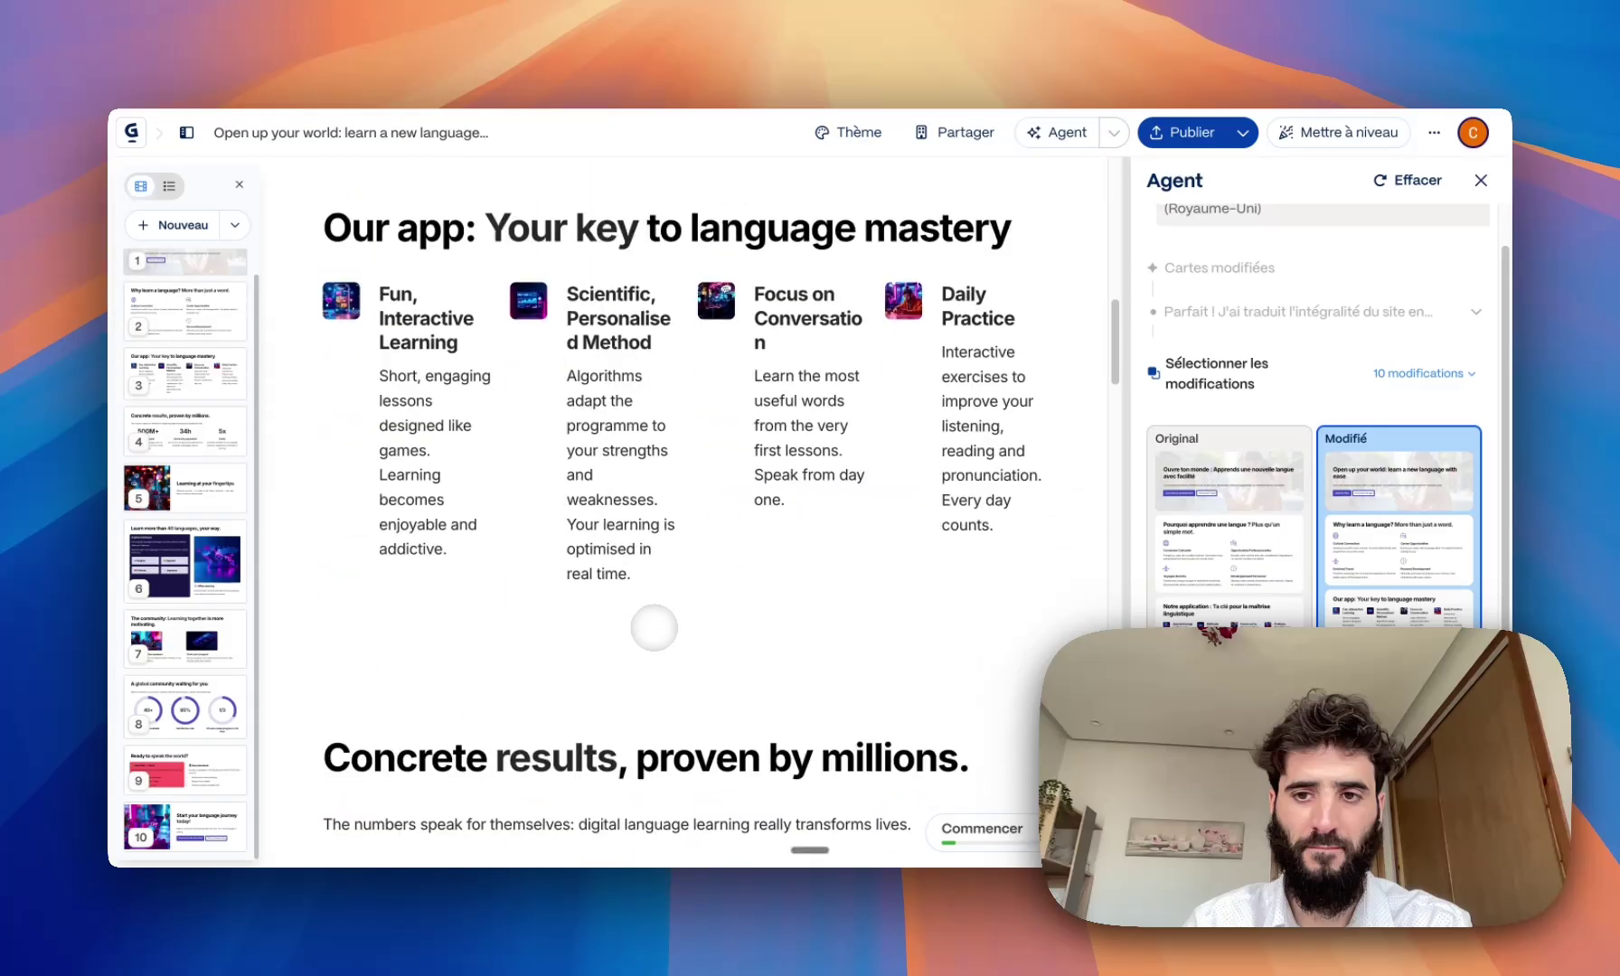
- Have the Agent identify weaknesses in the English page and suggest improvements, using the ready-made quick edit
scroll(654, 627, "down", 20)
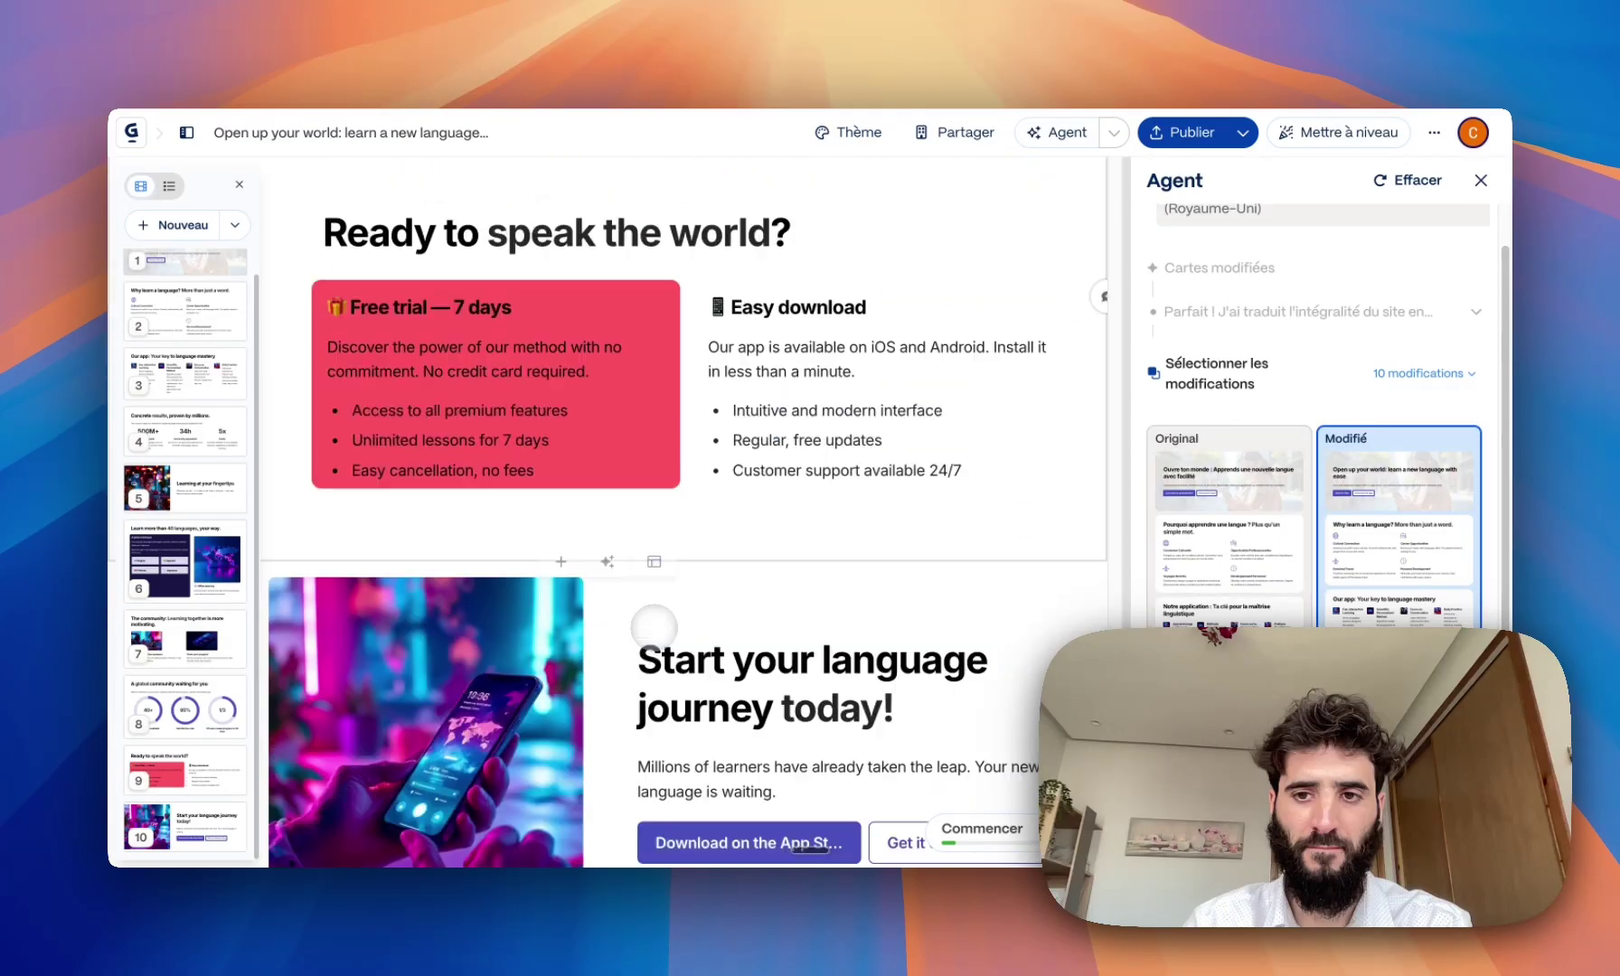
scroll(654, 627, "up", 20)
scroll(654, 628, "up", 1)
scroll(1320, 318, "up", 2)
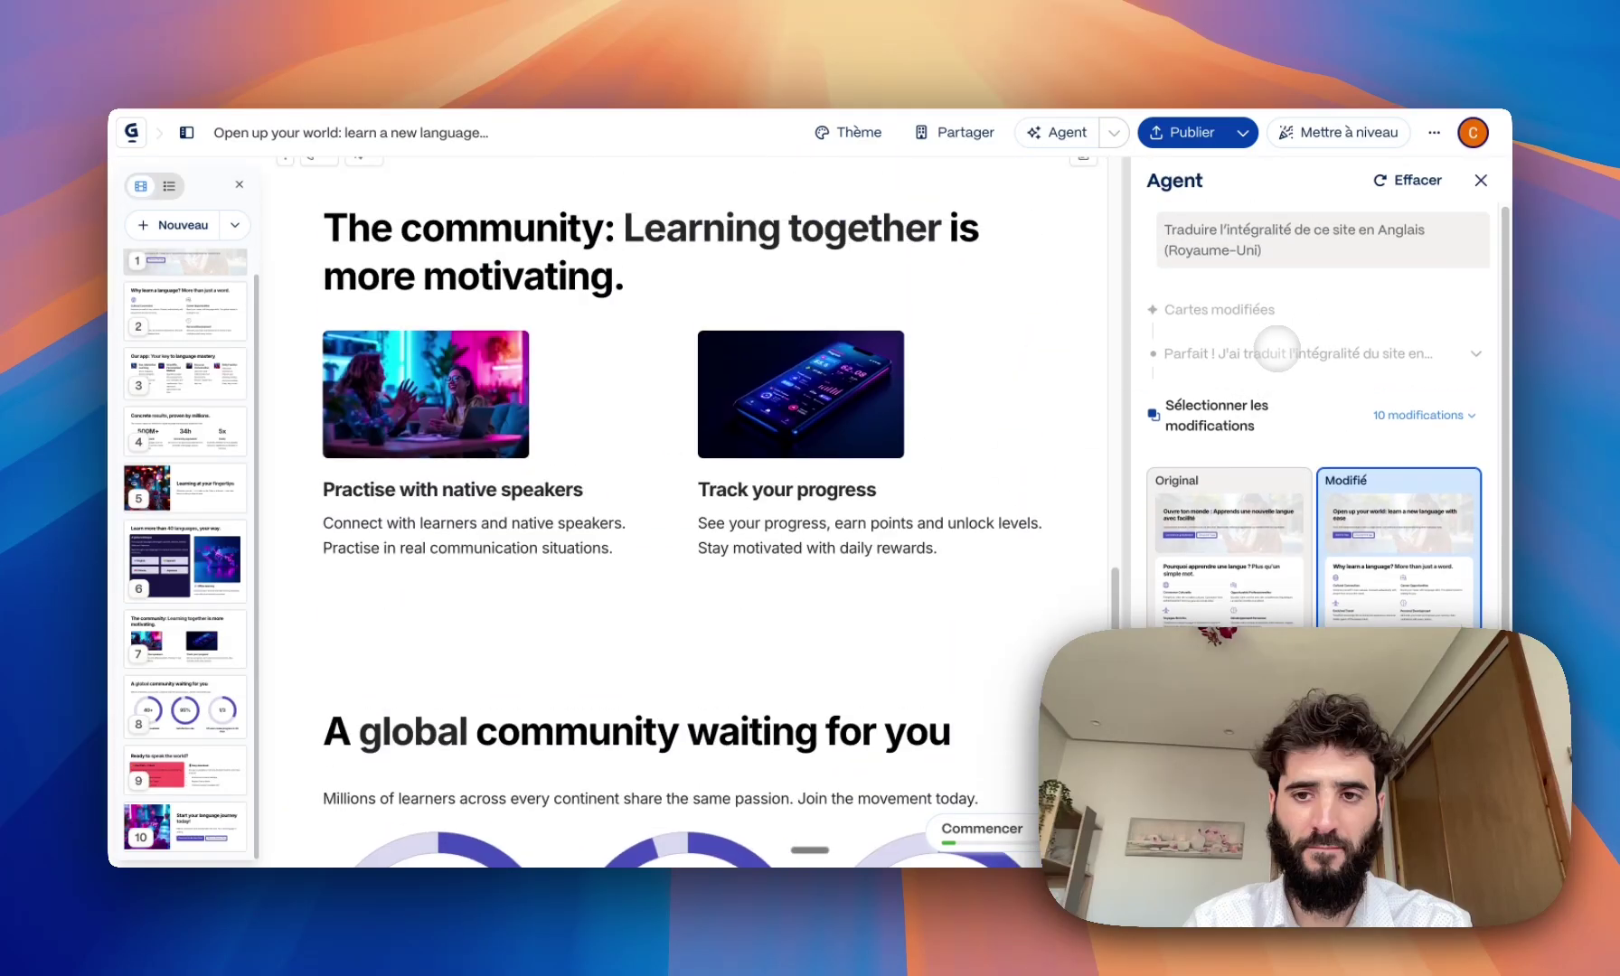
left_click(1276, 829)
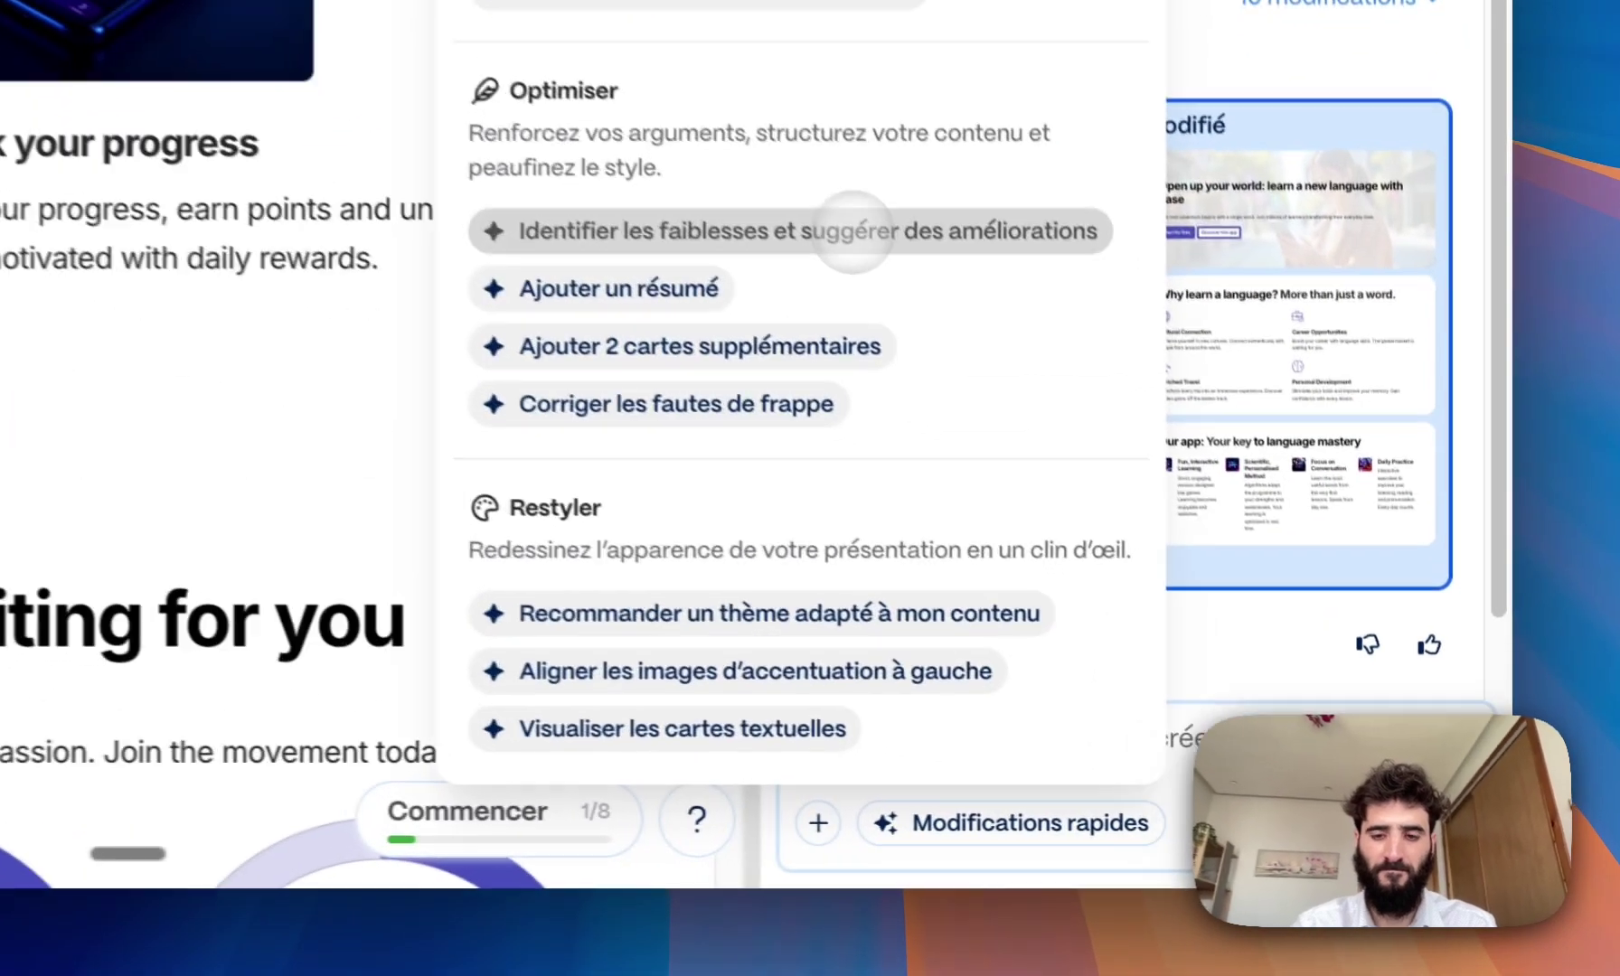
left_click(1177, 533)
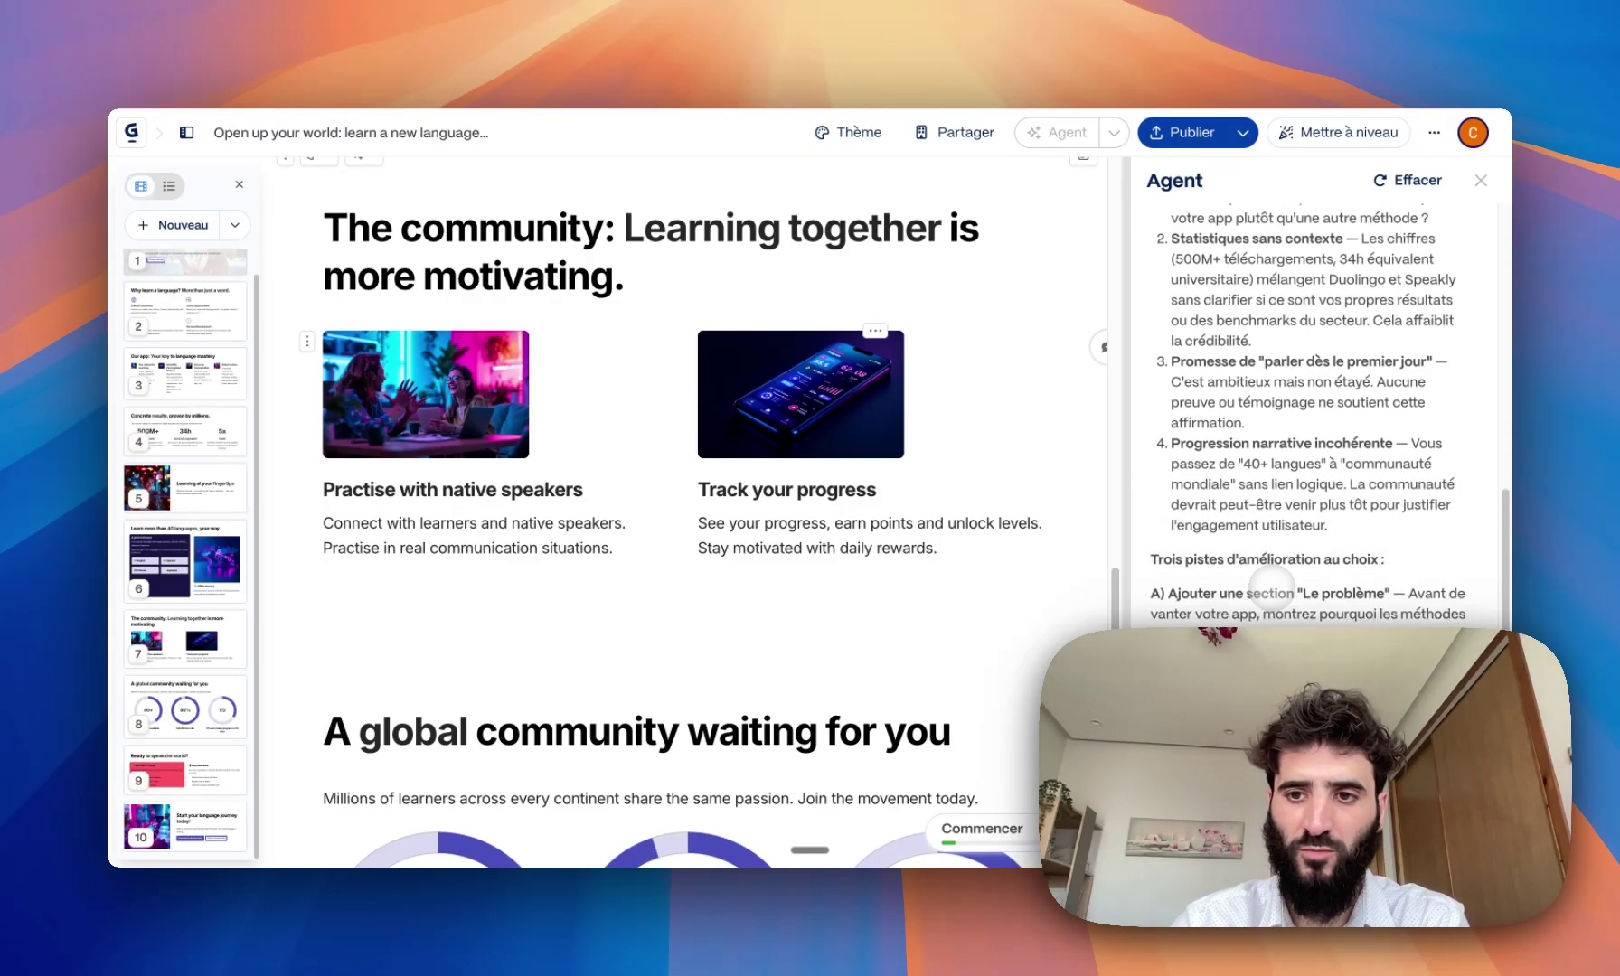
- Read the Agent's list of logical weaknesses and its three improvement options, comparing them with the page's benefits, app and results cards
scroll(1272, 592, "up", 10)
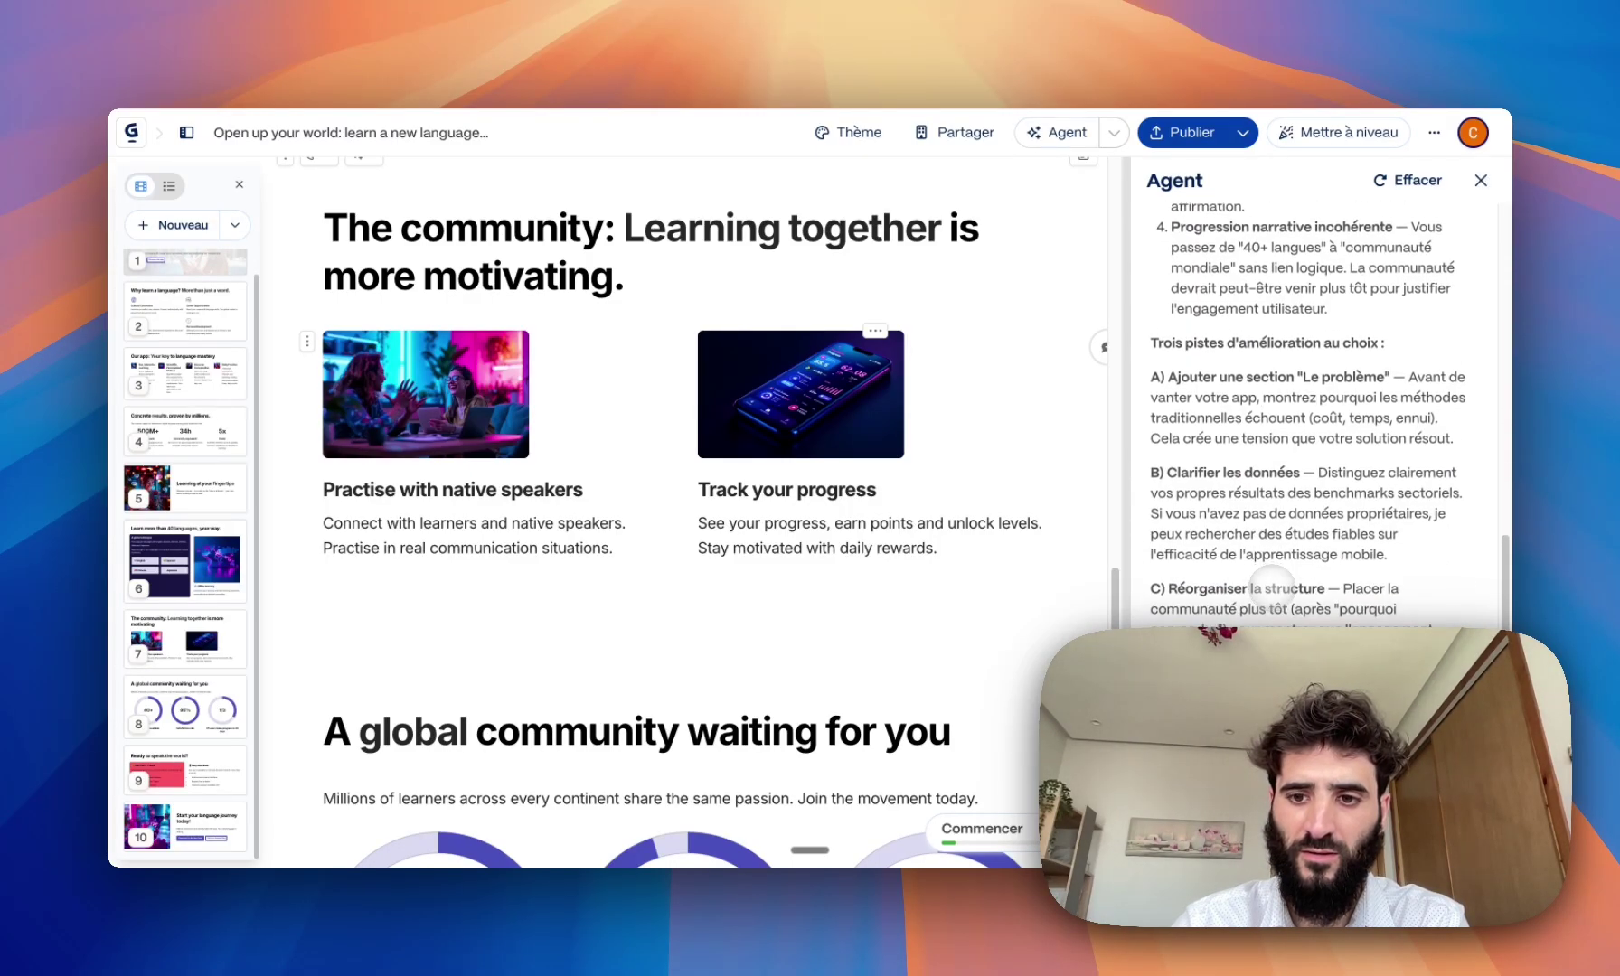
scroll(1271, 592, "down", 4)
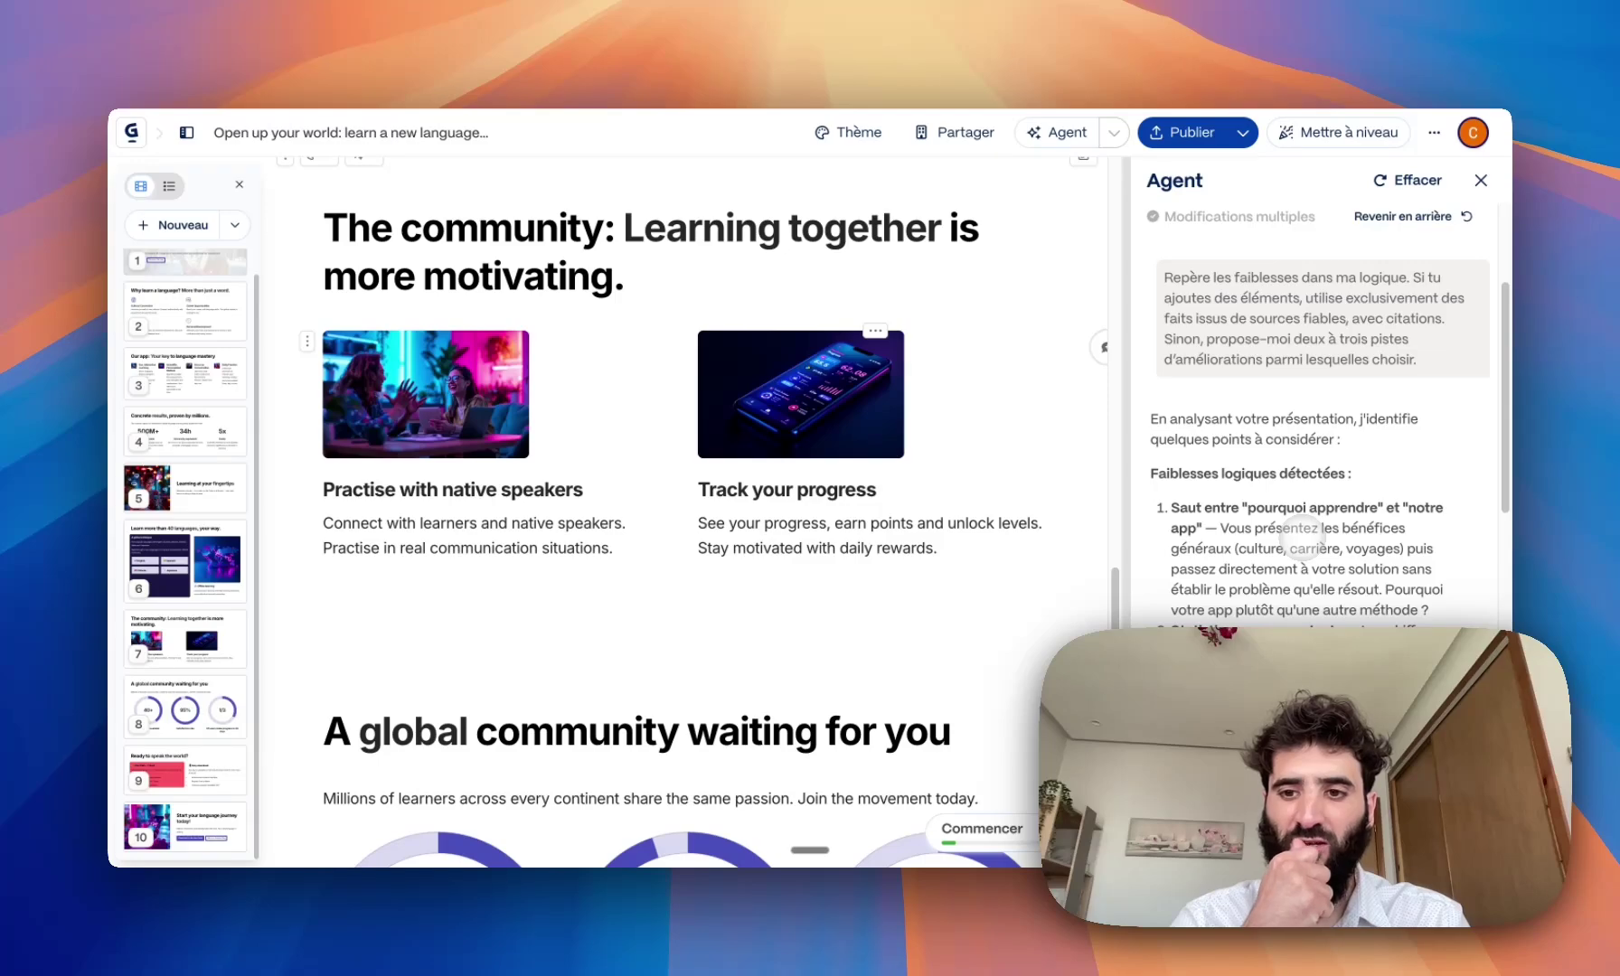
scroll(630, 655, "up", 20)
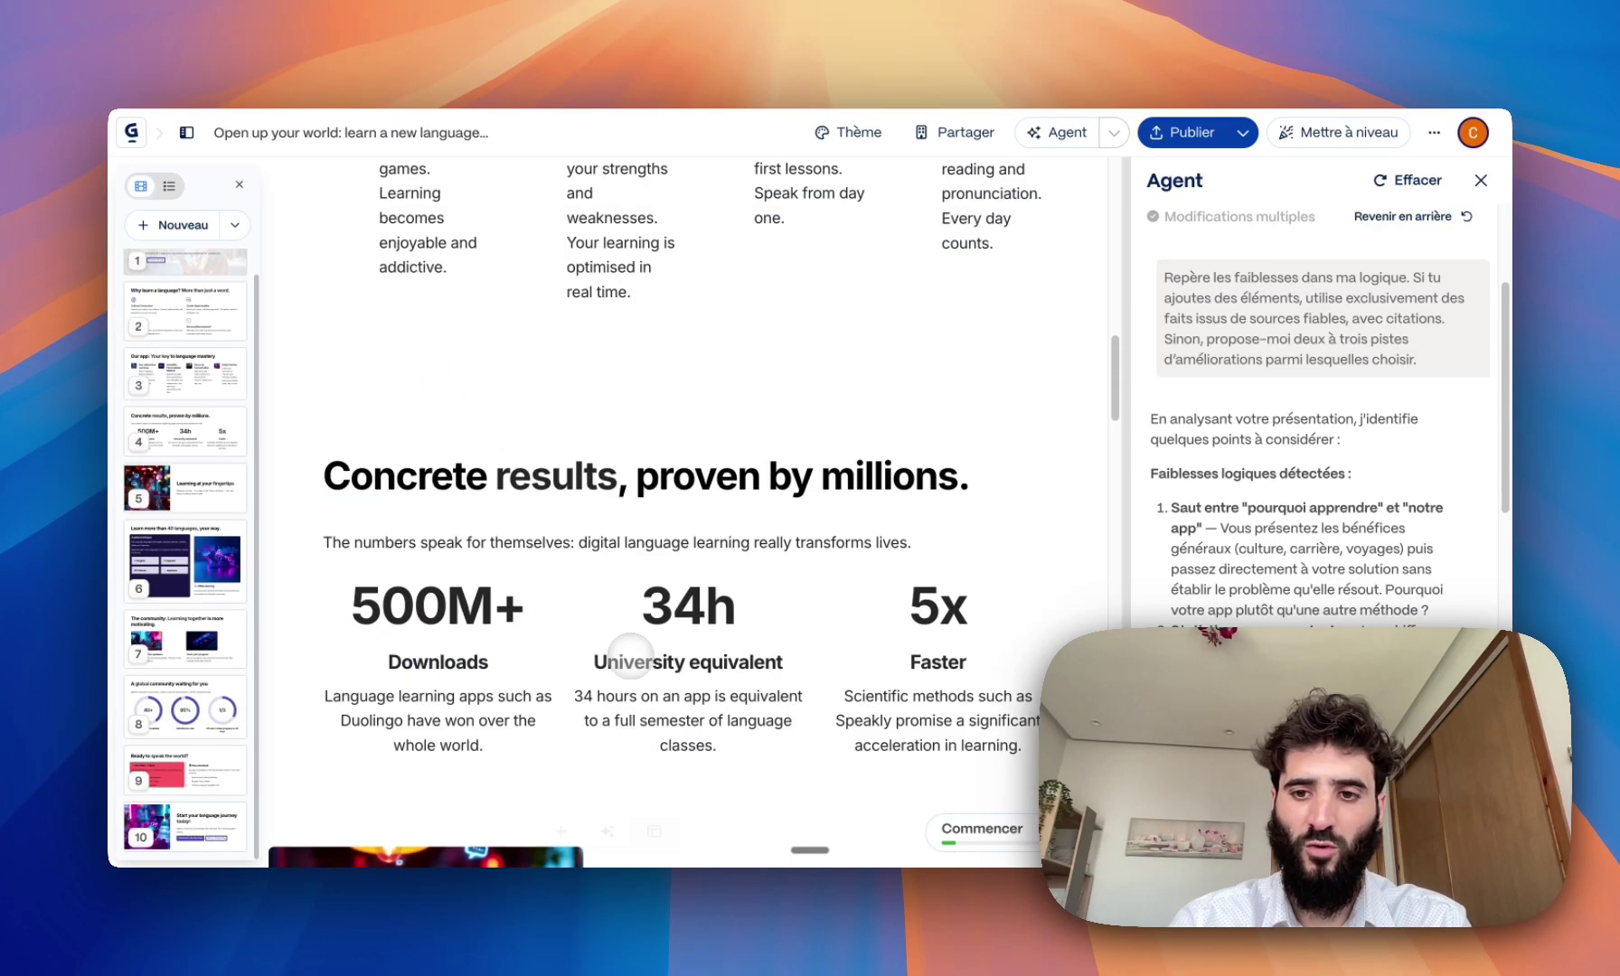
scroll(630, 655, "down", 4)
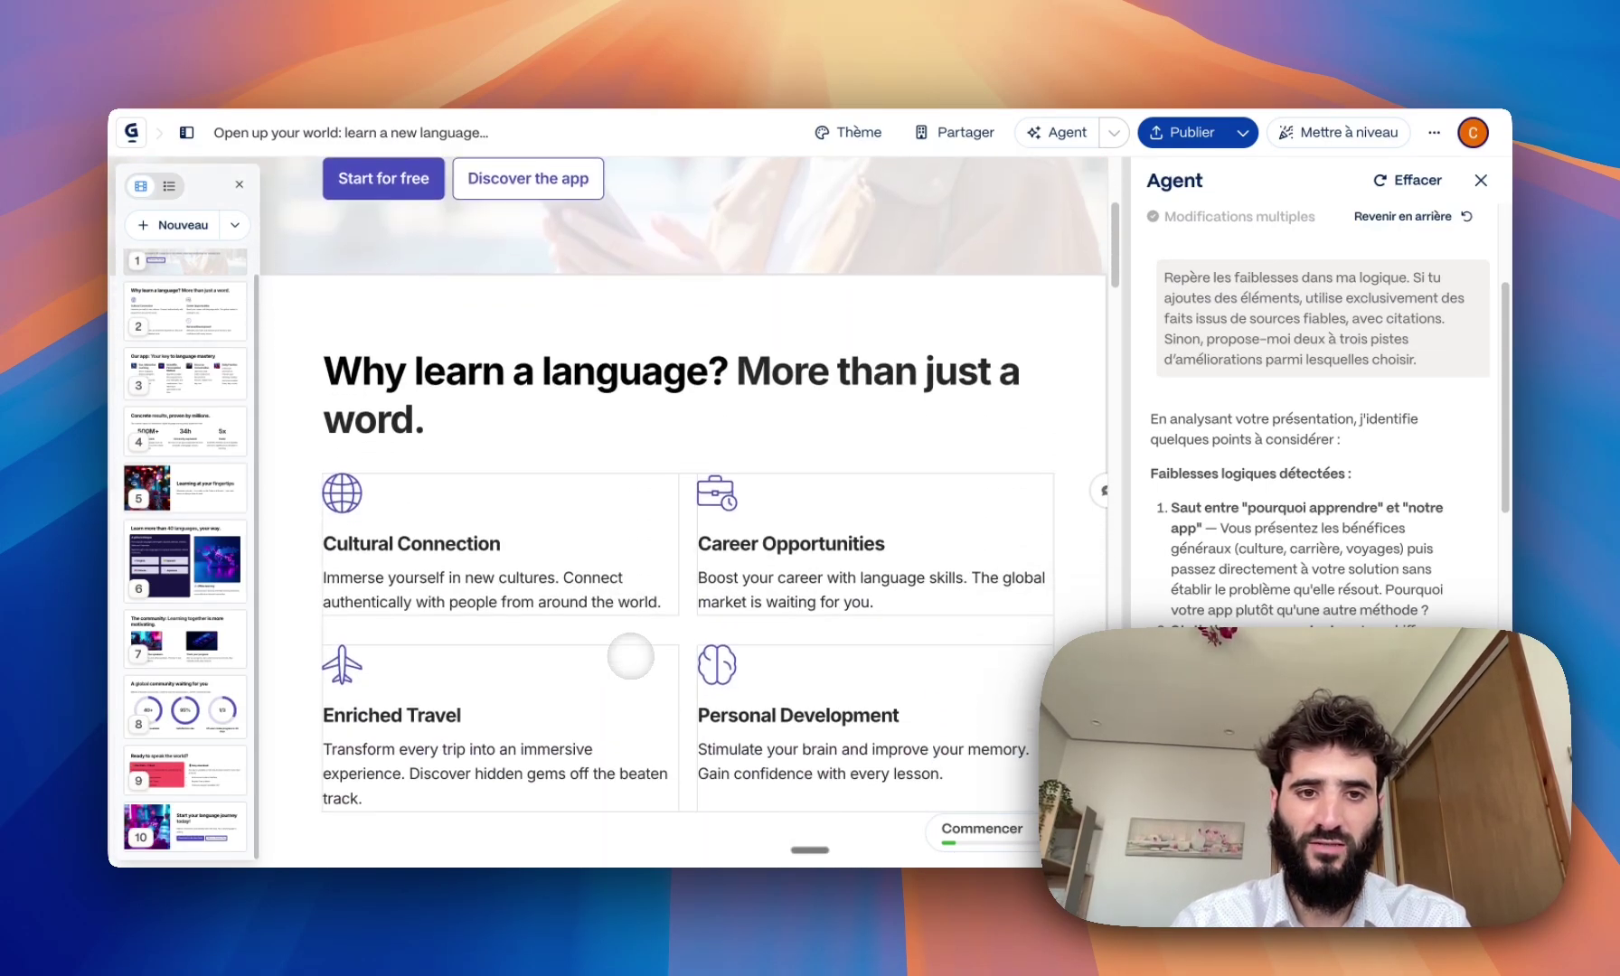
scroll(657, 582, "down", 5)
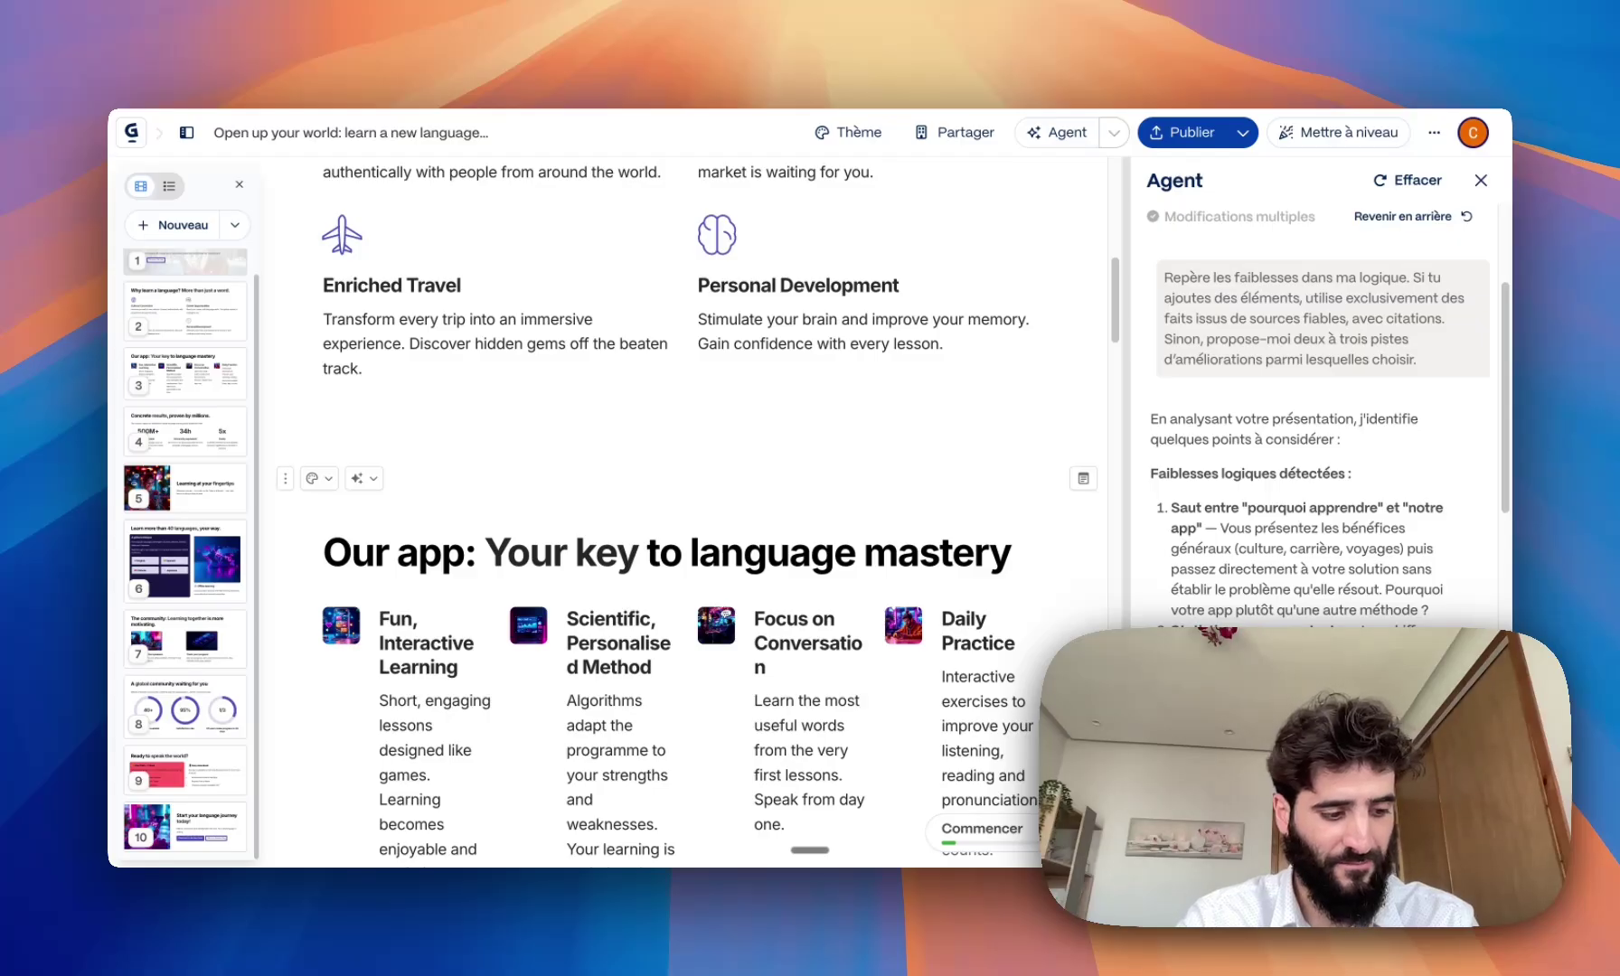
scroll(1315, 416, "down", 5)
scroll(1319, 547, "down", 3)
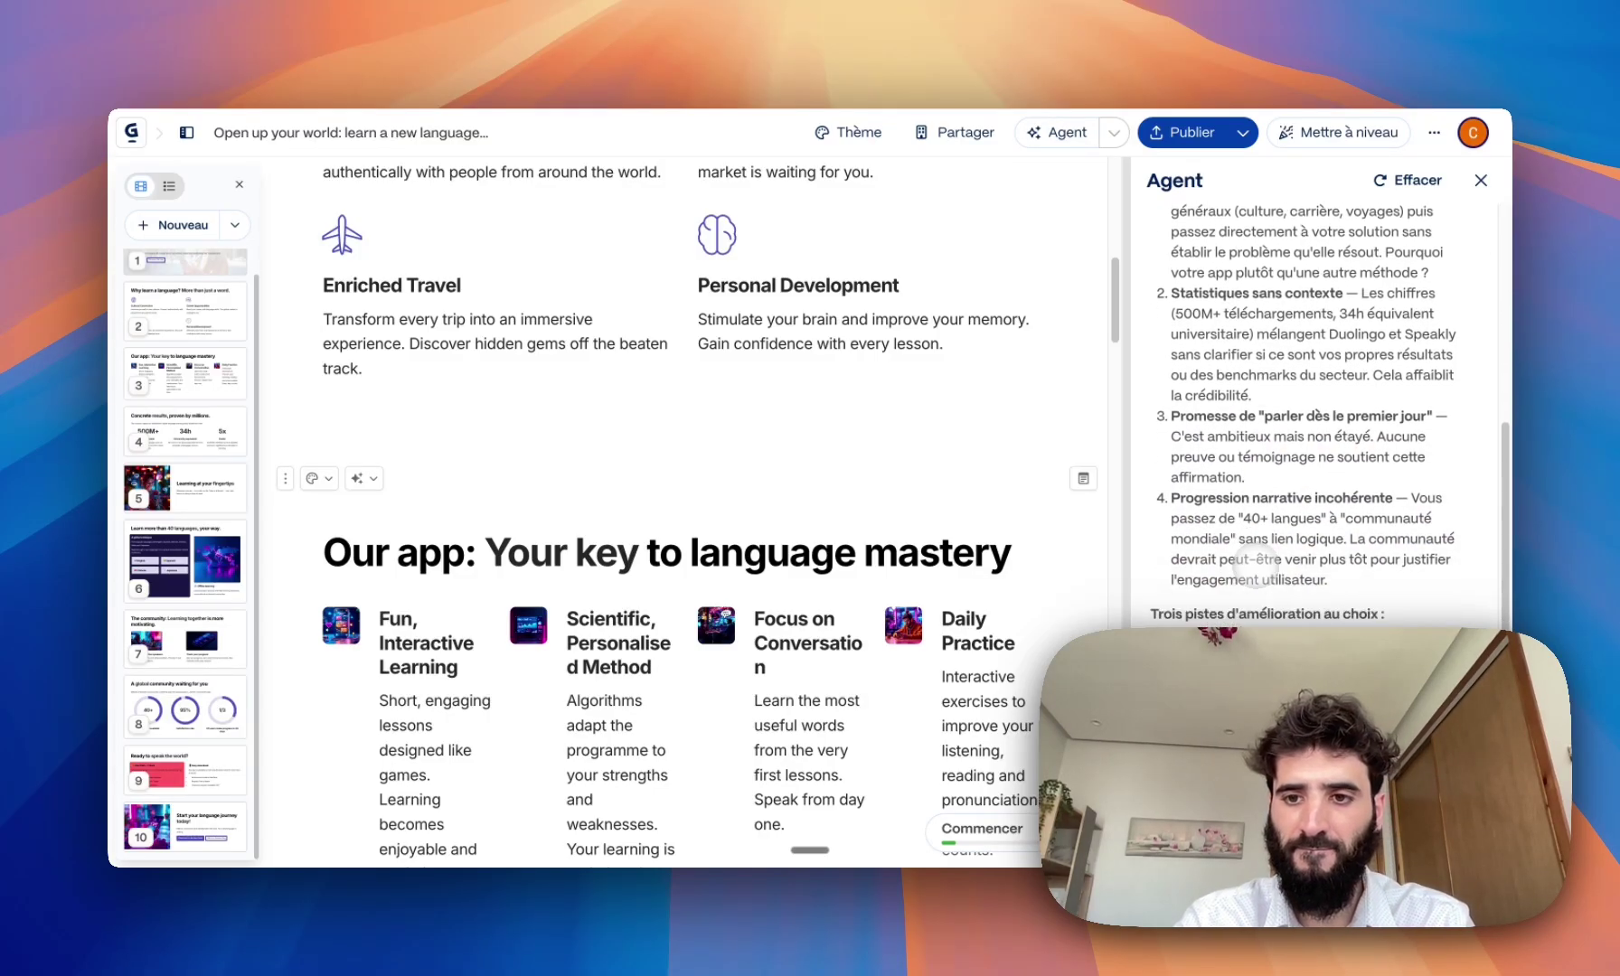
scroll(1248, 461, "down", 5)
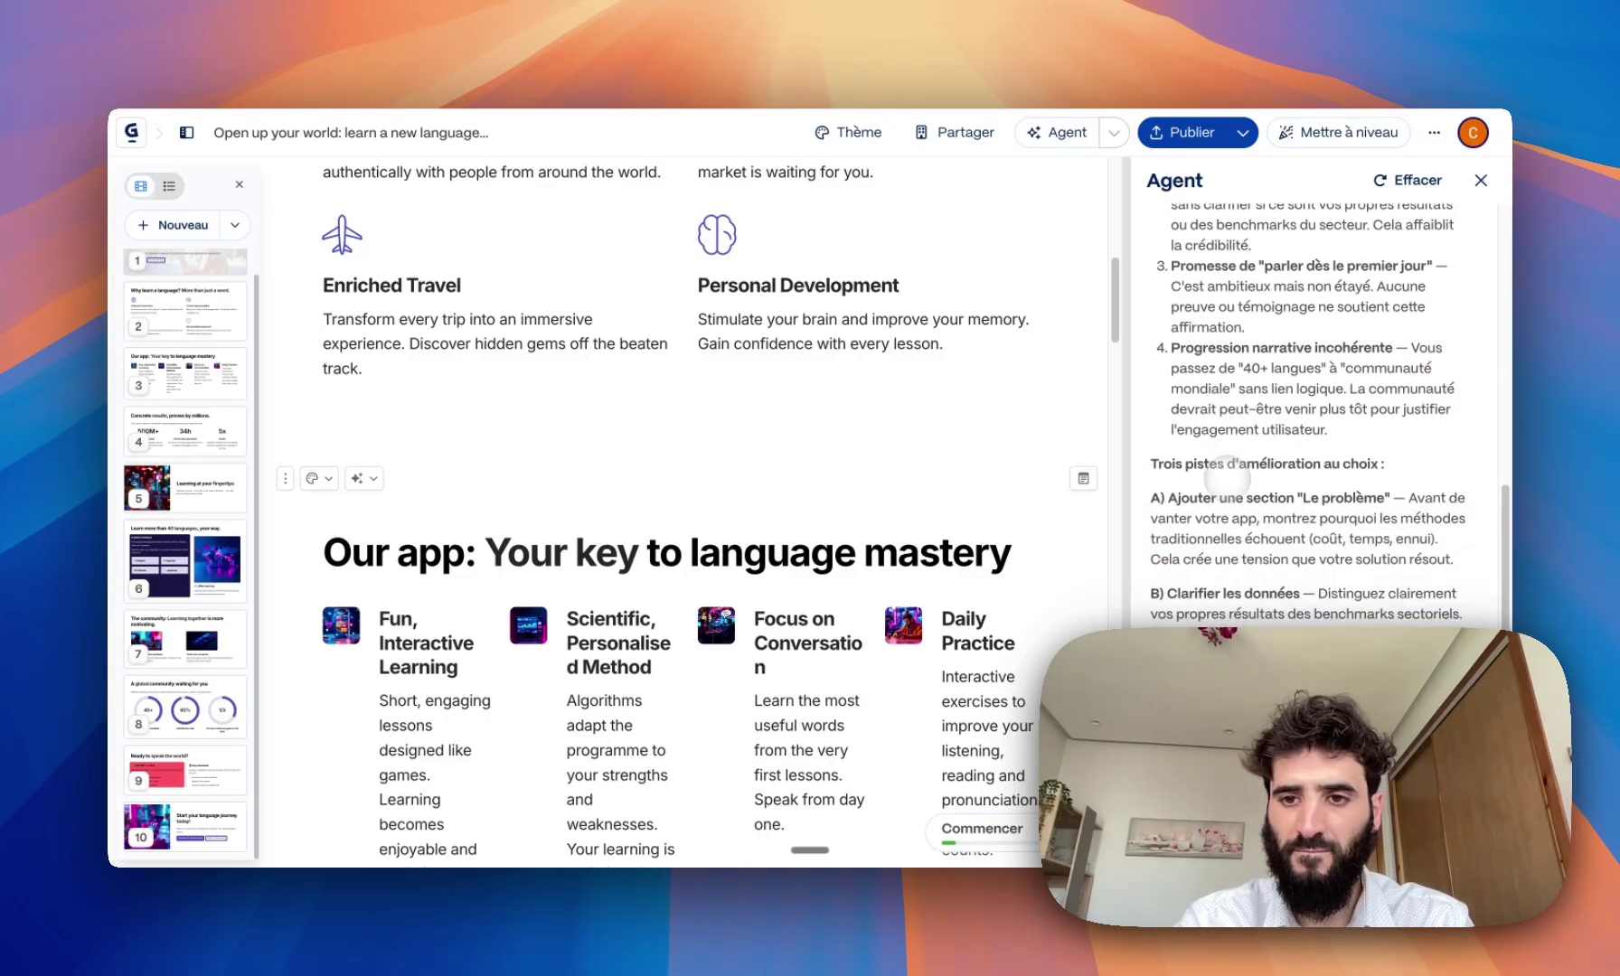
scroll(1225, 479, "down", 2)
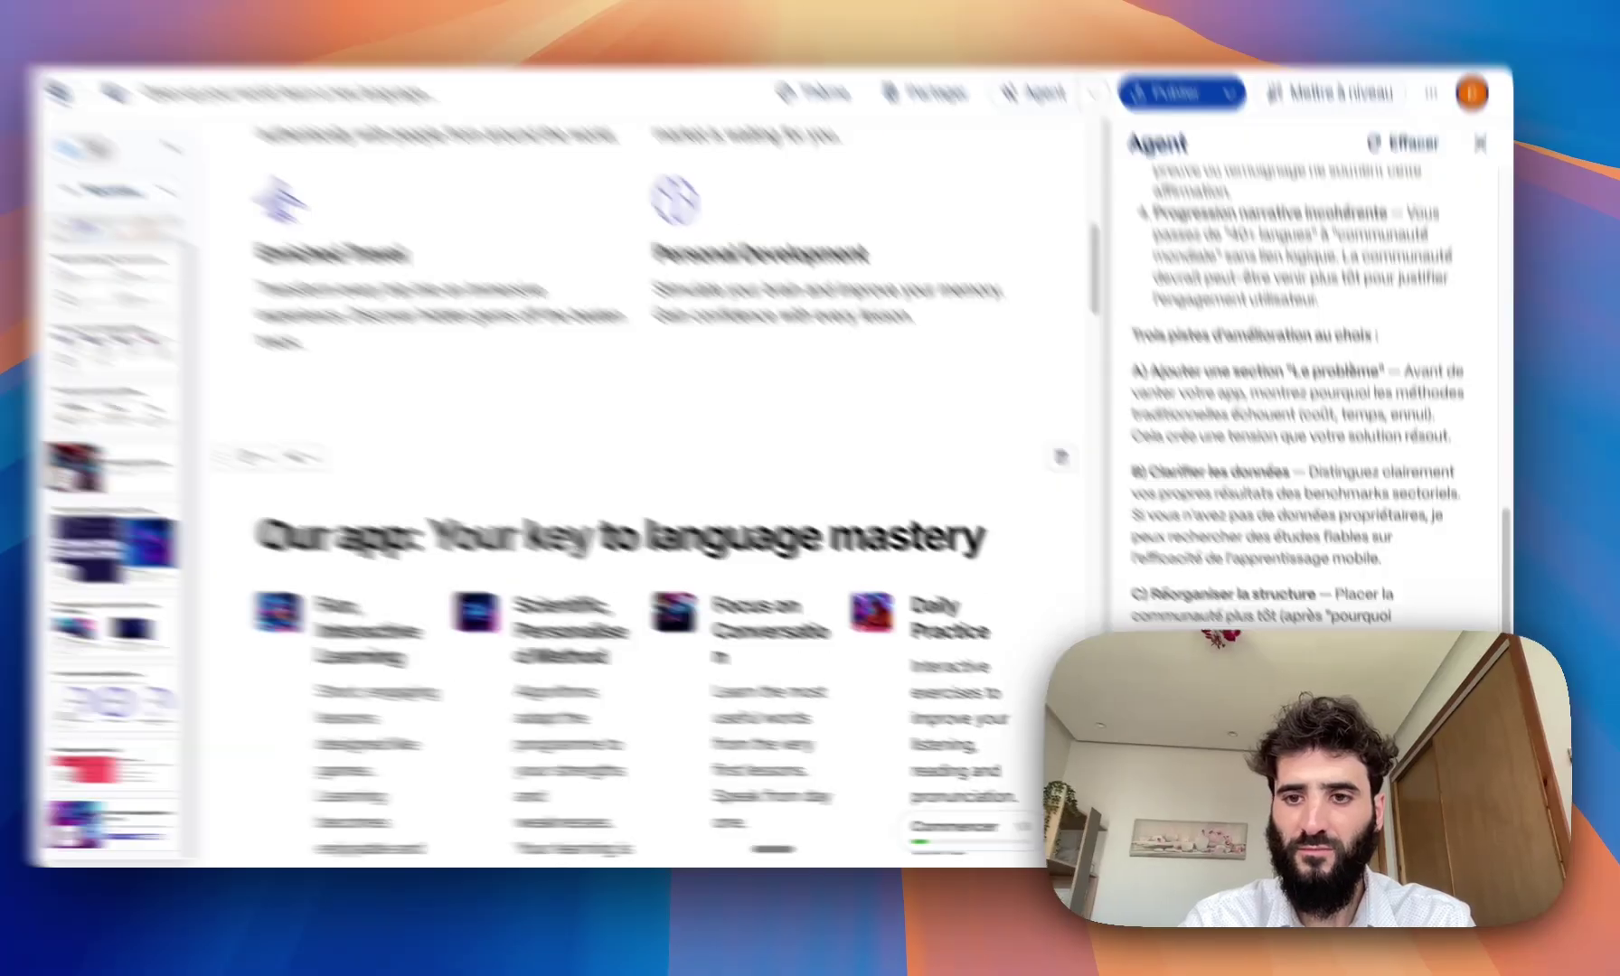
- Send the Agent the request "Please add me a problem section for the market fit slide. Thanks." without attaching a file
left_click(1224, 790)
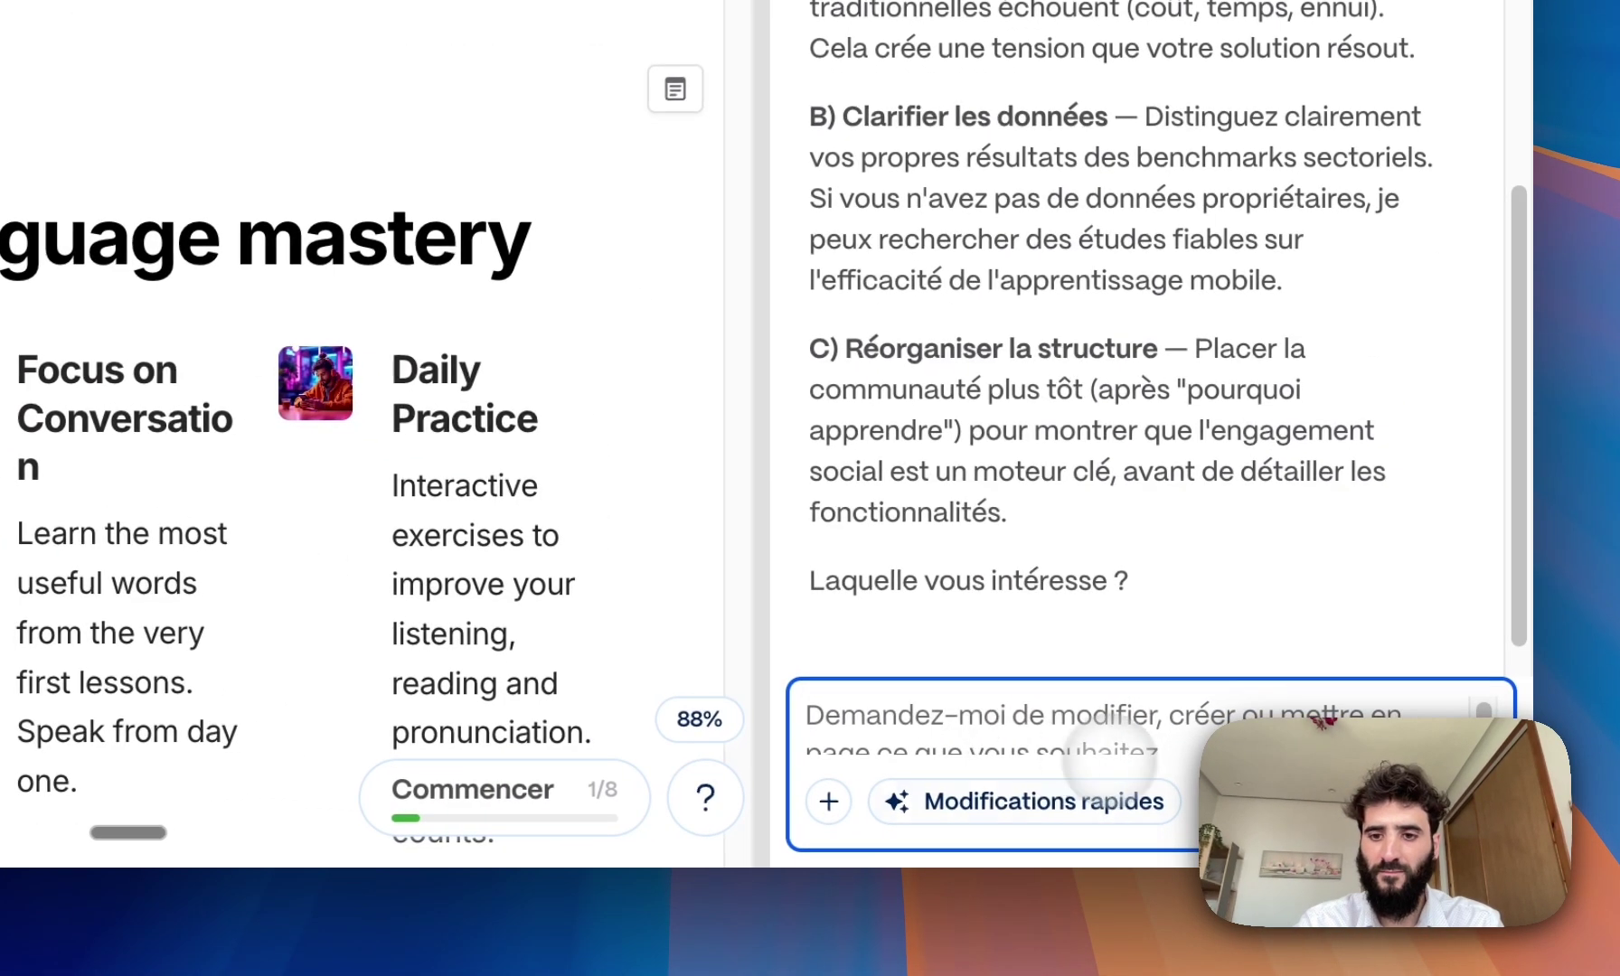
left_click(828, 800)
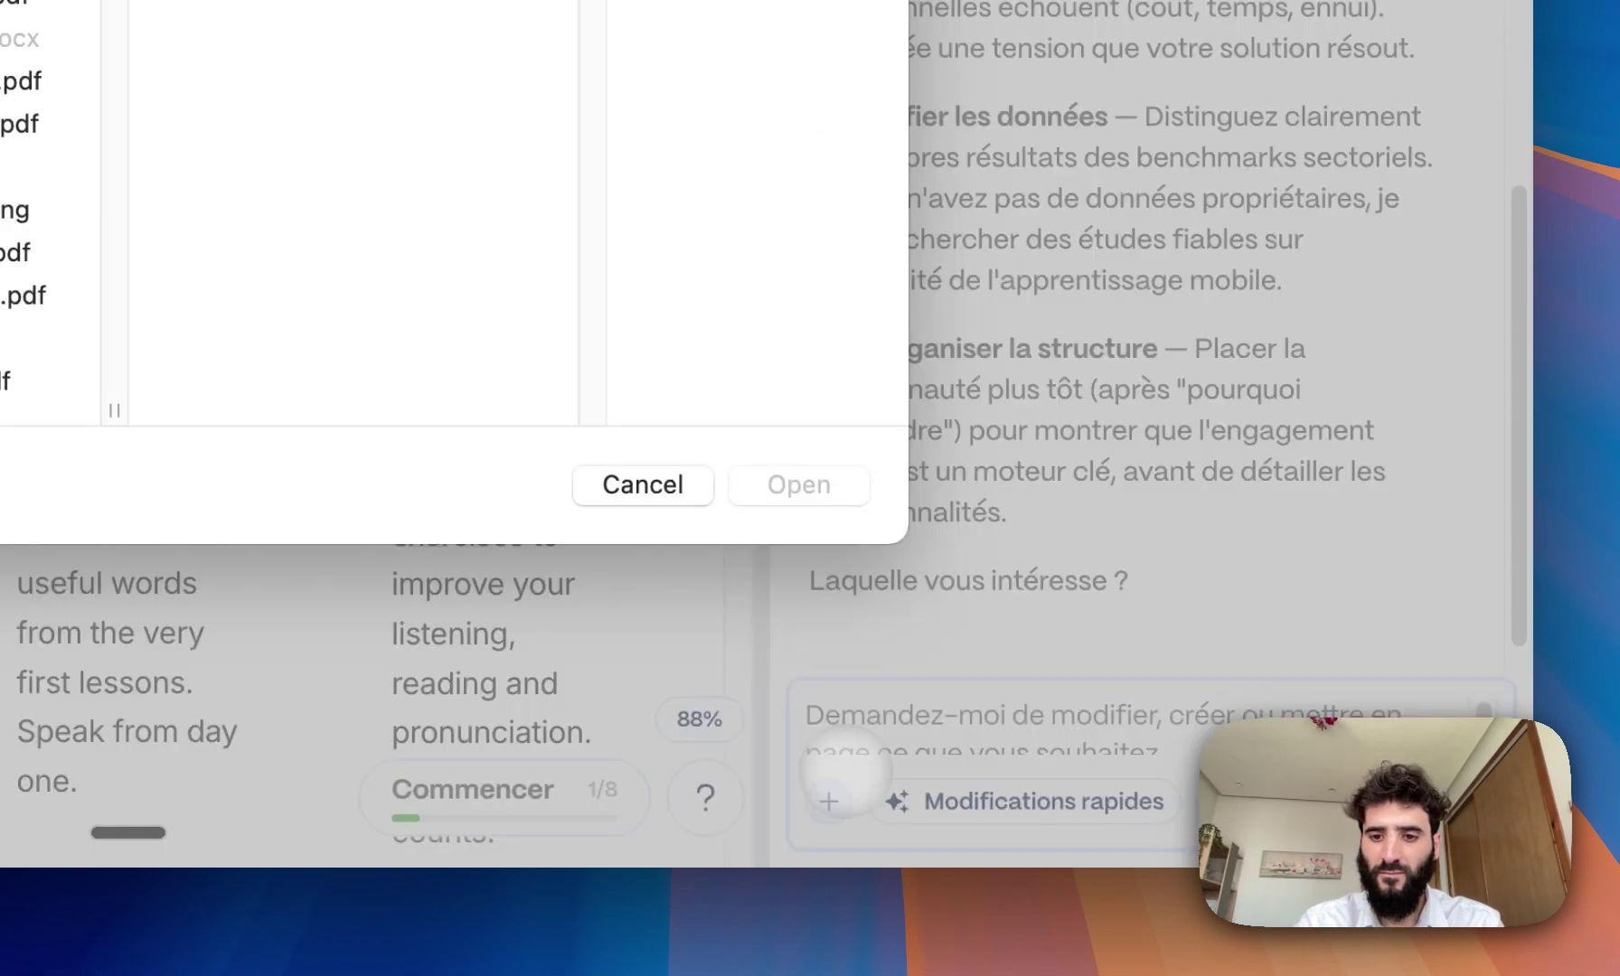
left_click(643, 485)
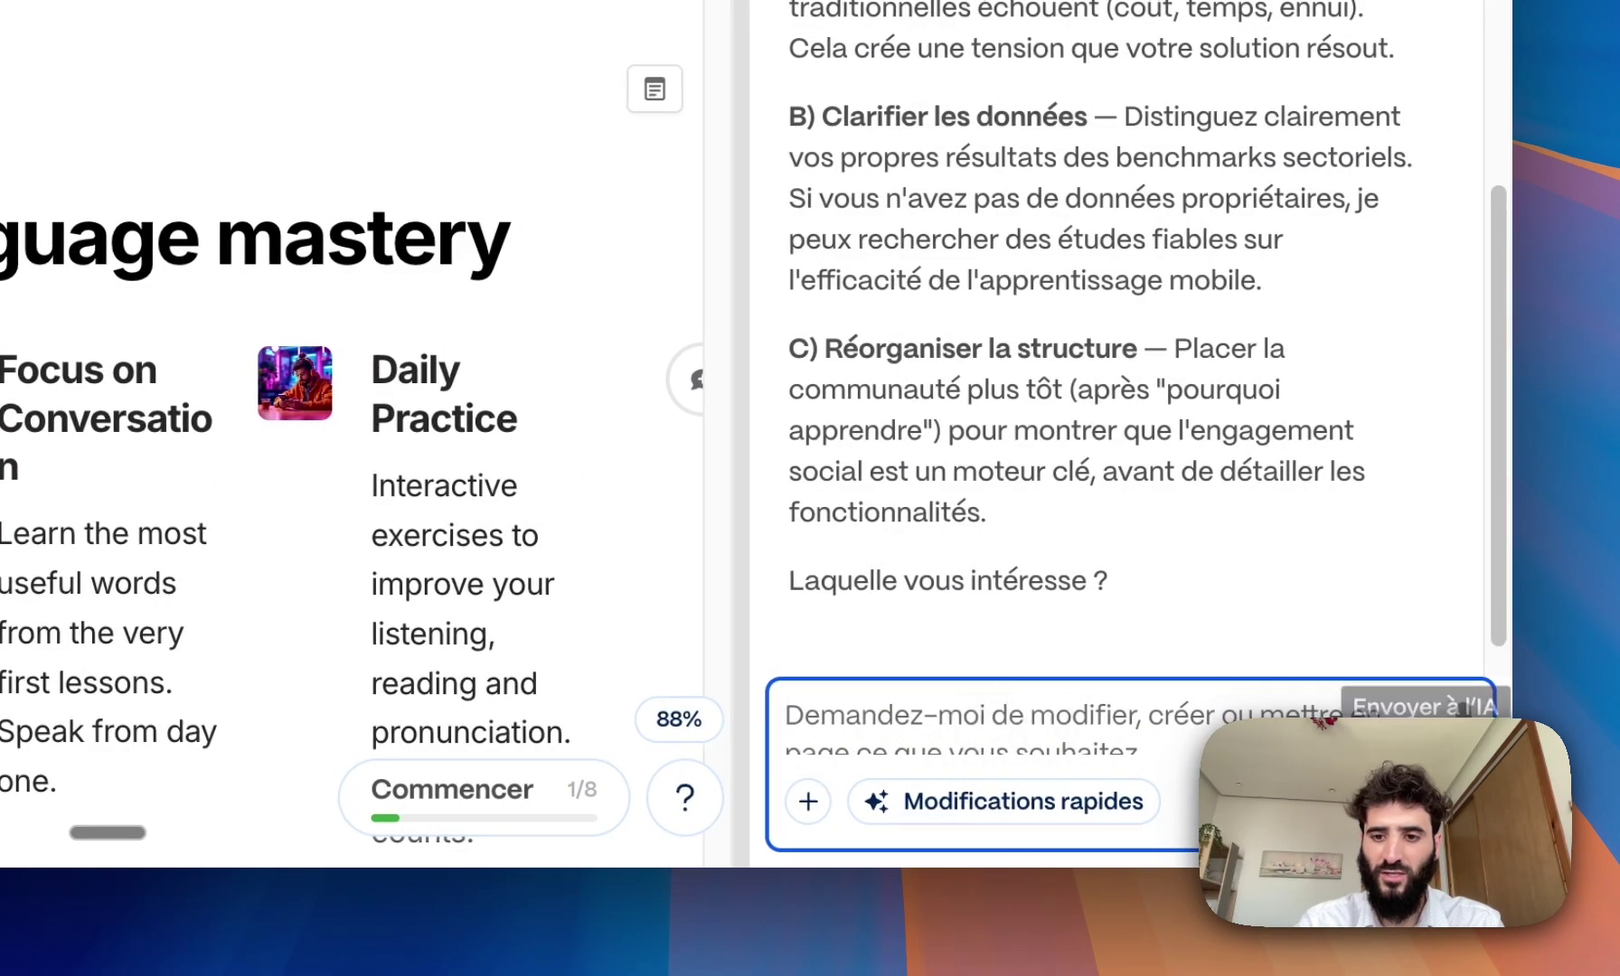
left_click(1074, 723)
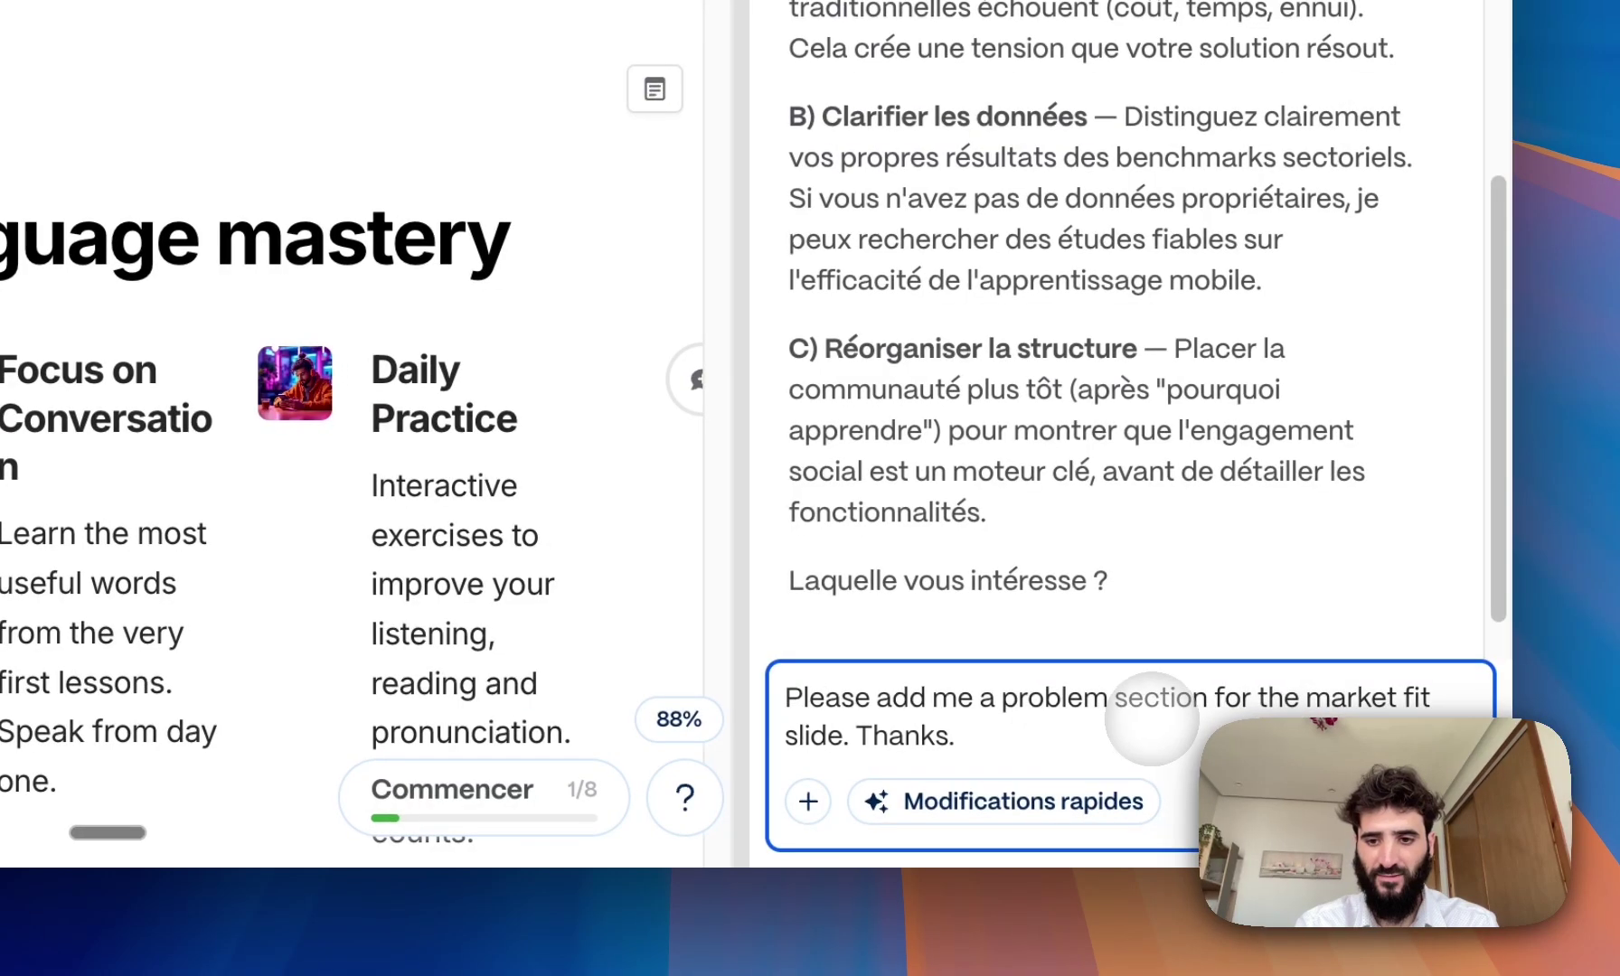
left_click(1455, 801)
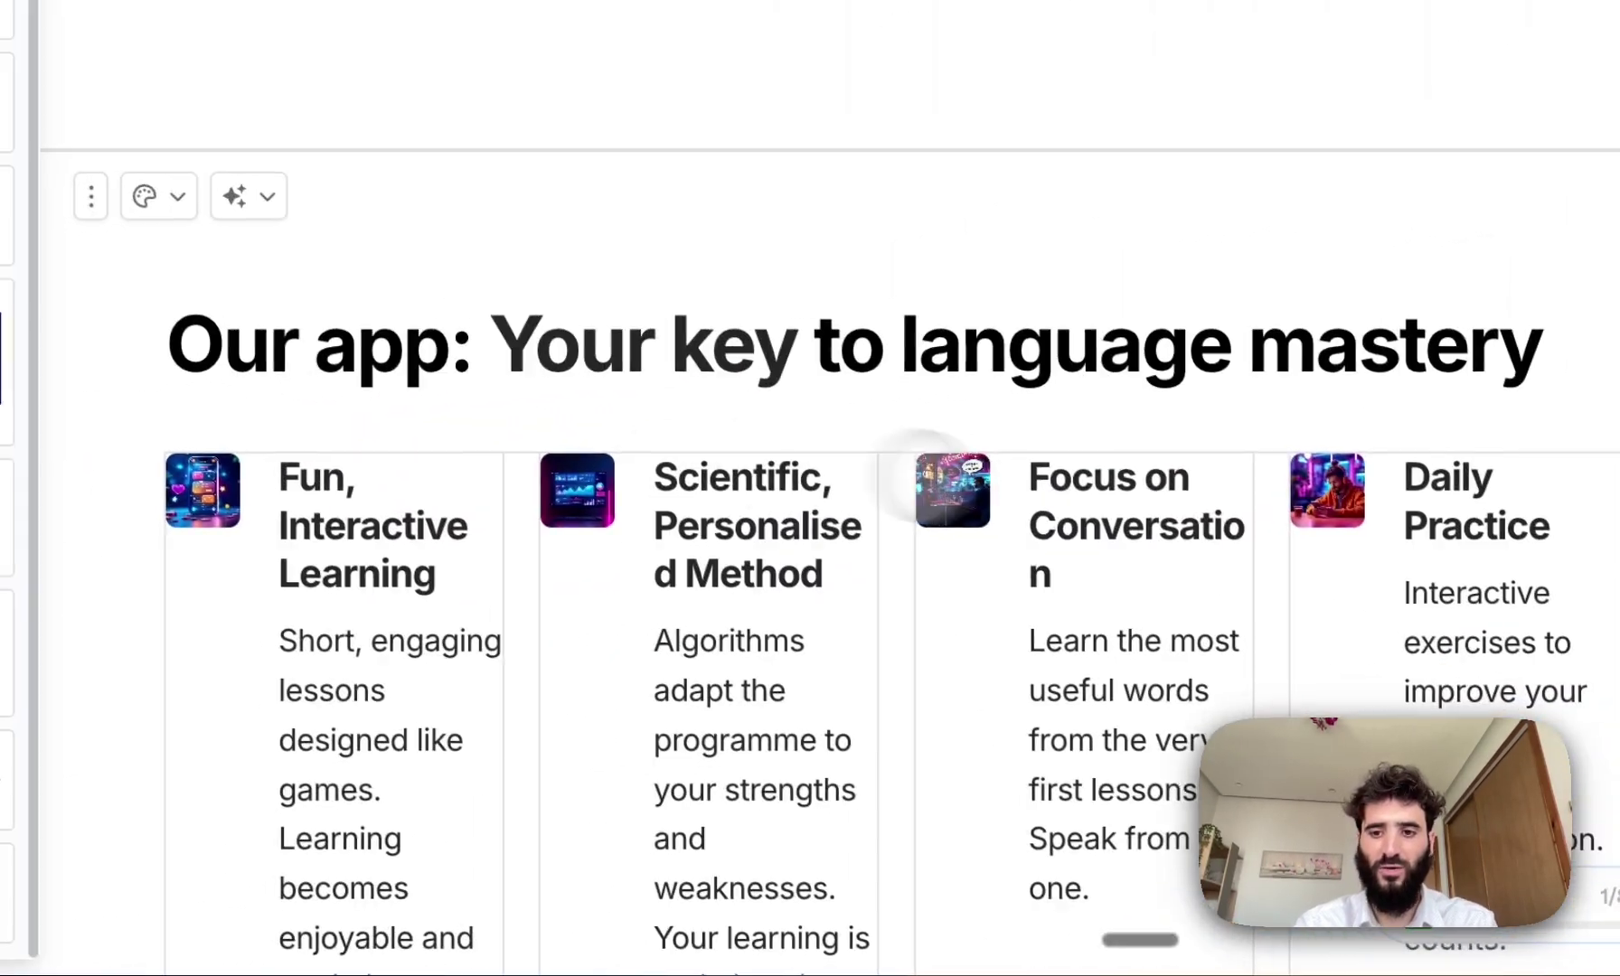
- Review the new "The Problem with Traditional Methods" card and how it fits between the neighbouring benefits and app cards
scroll(716, 374, "up", 8)
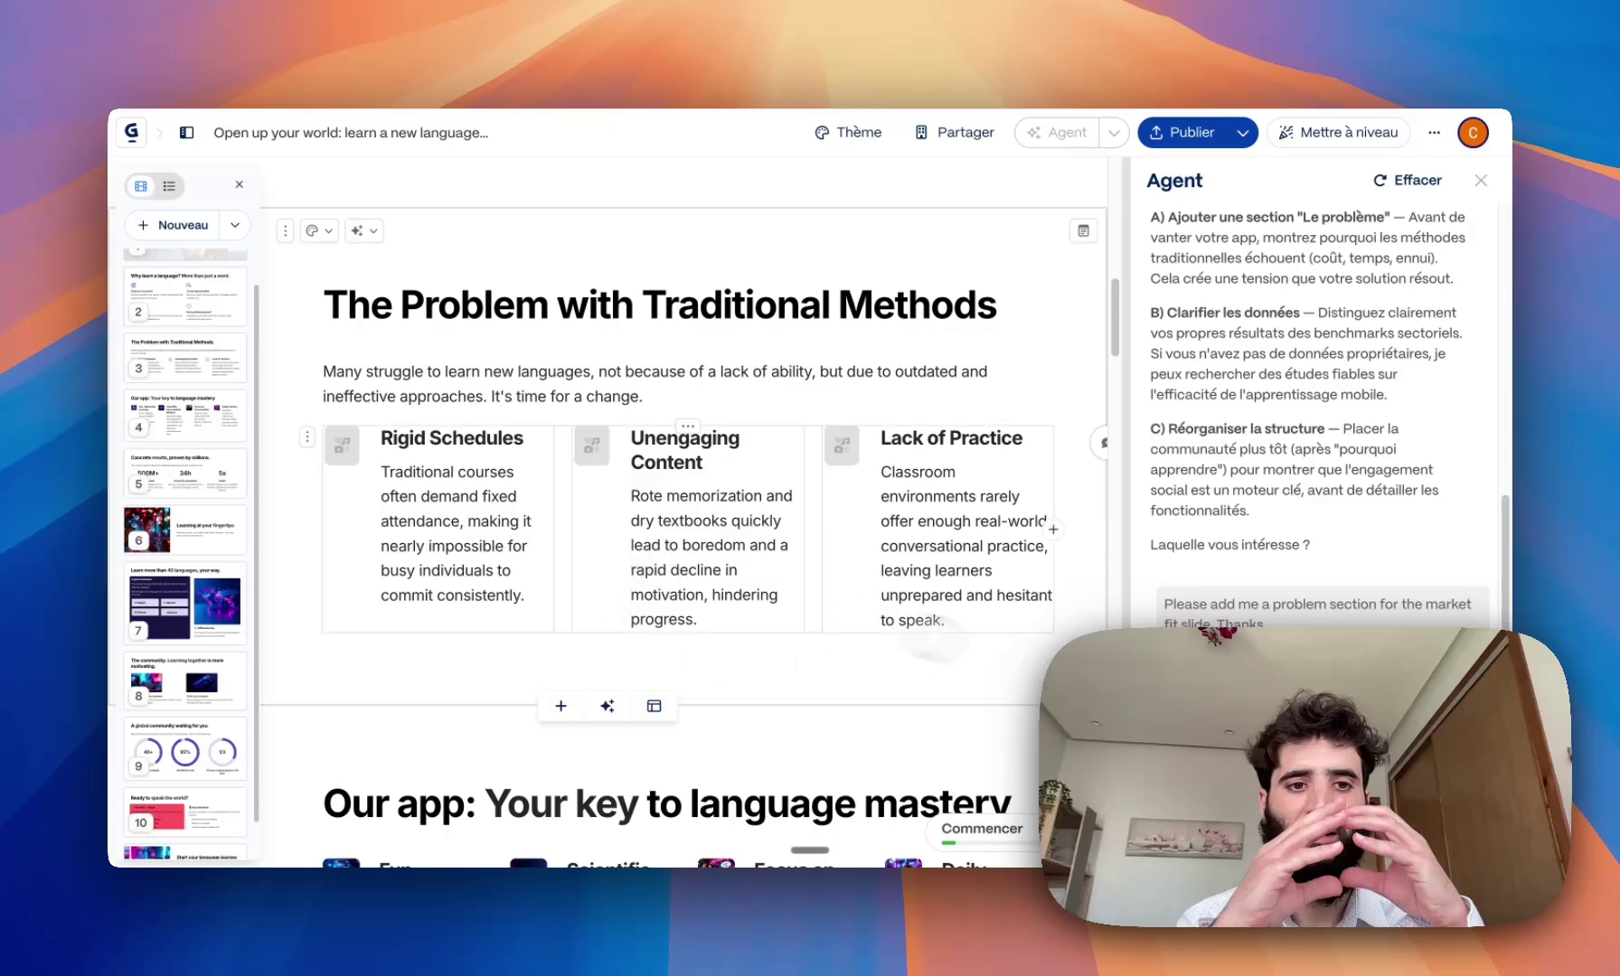
scroll(680, 562, "up", 5)
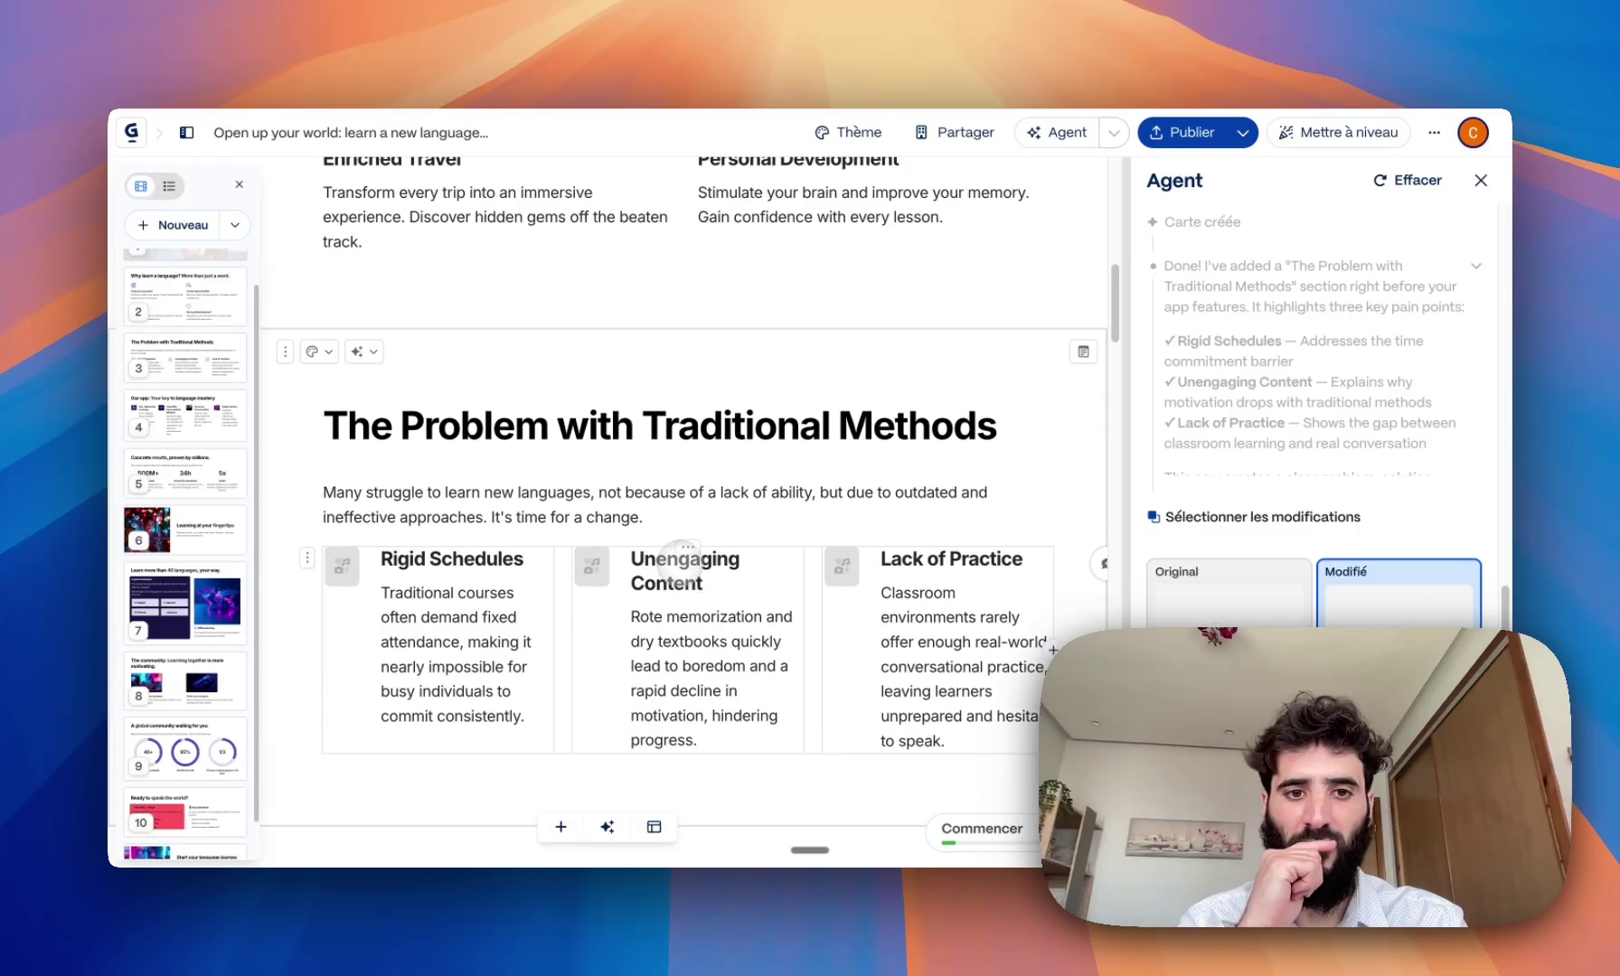
scroll(680, 563, "up", 3)
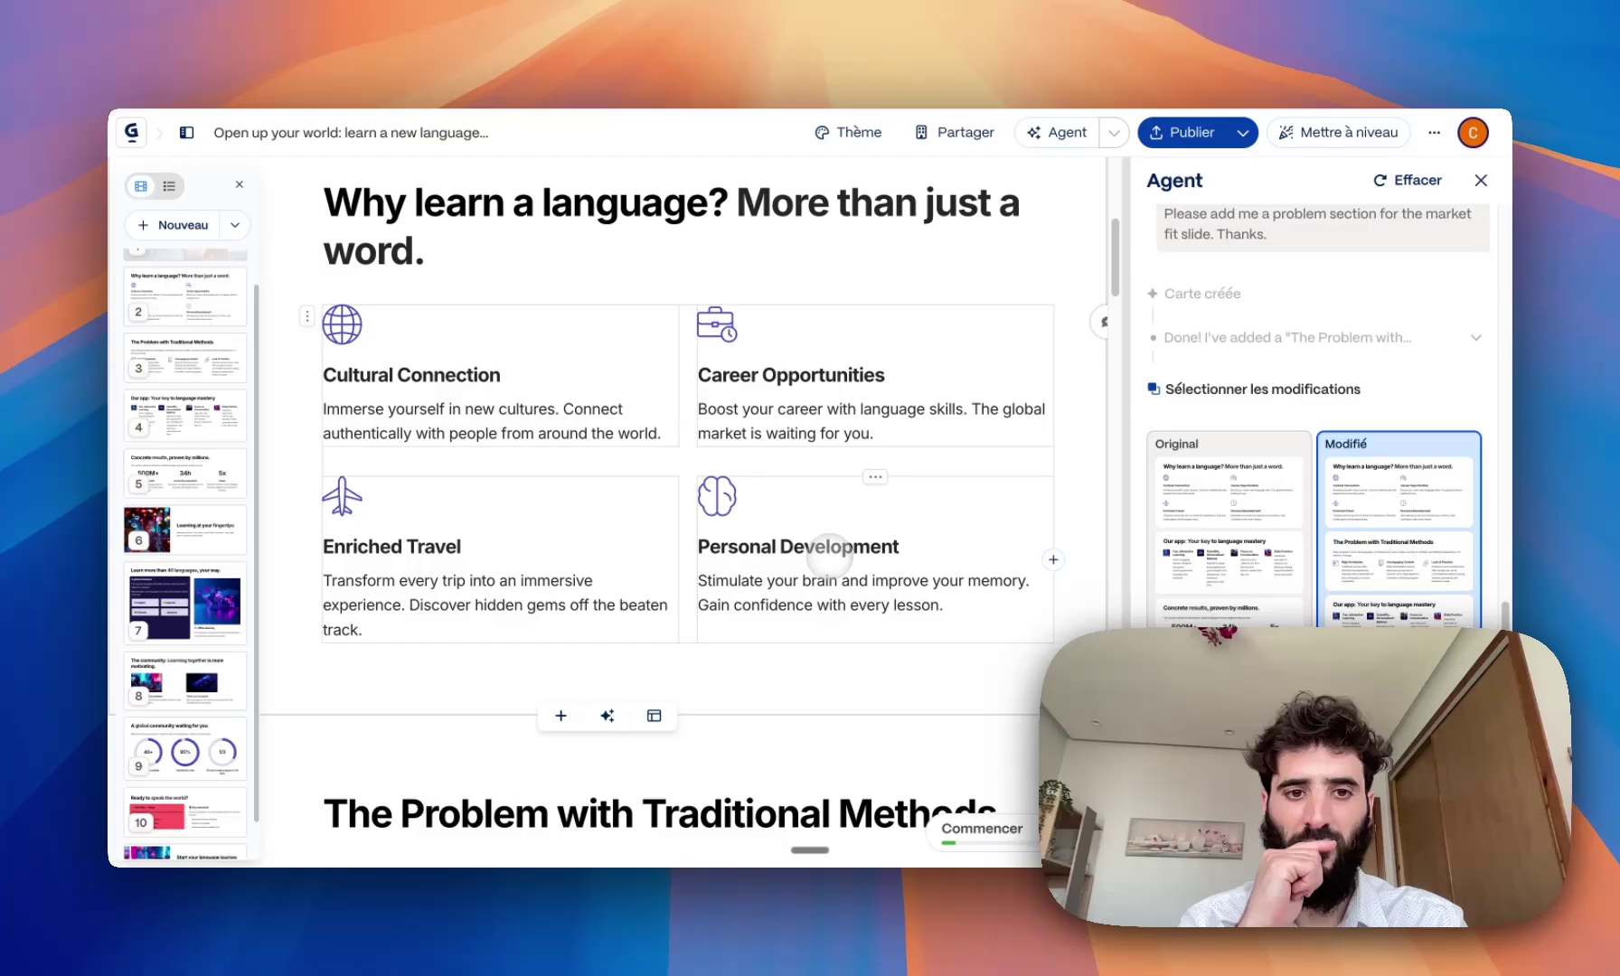
scroll(821, 633, "up", 3)
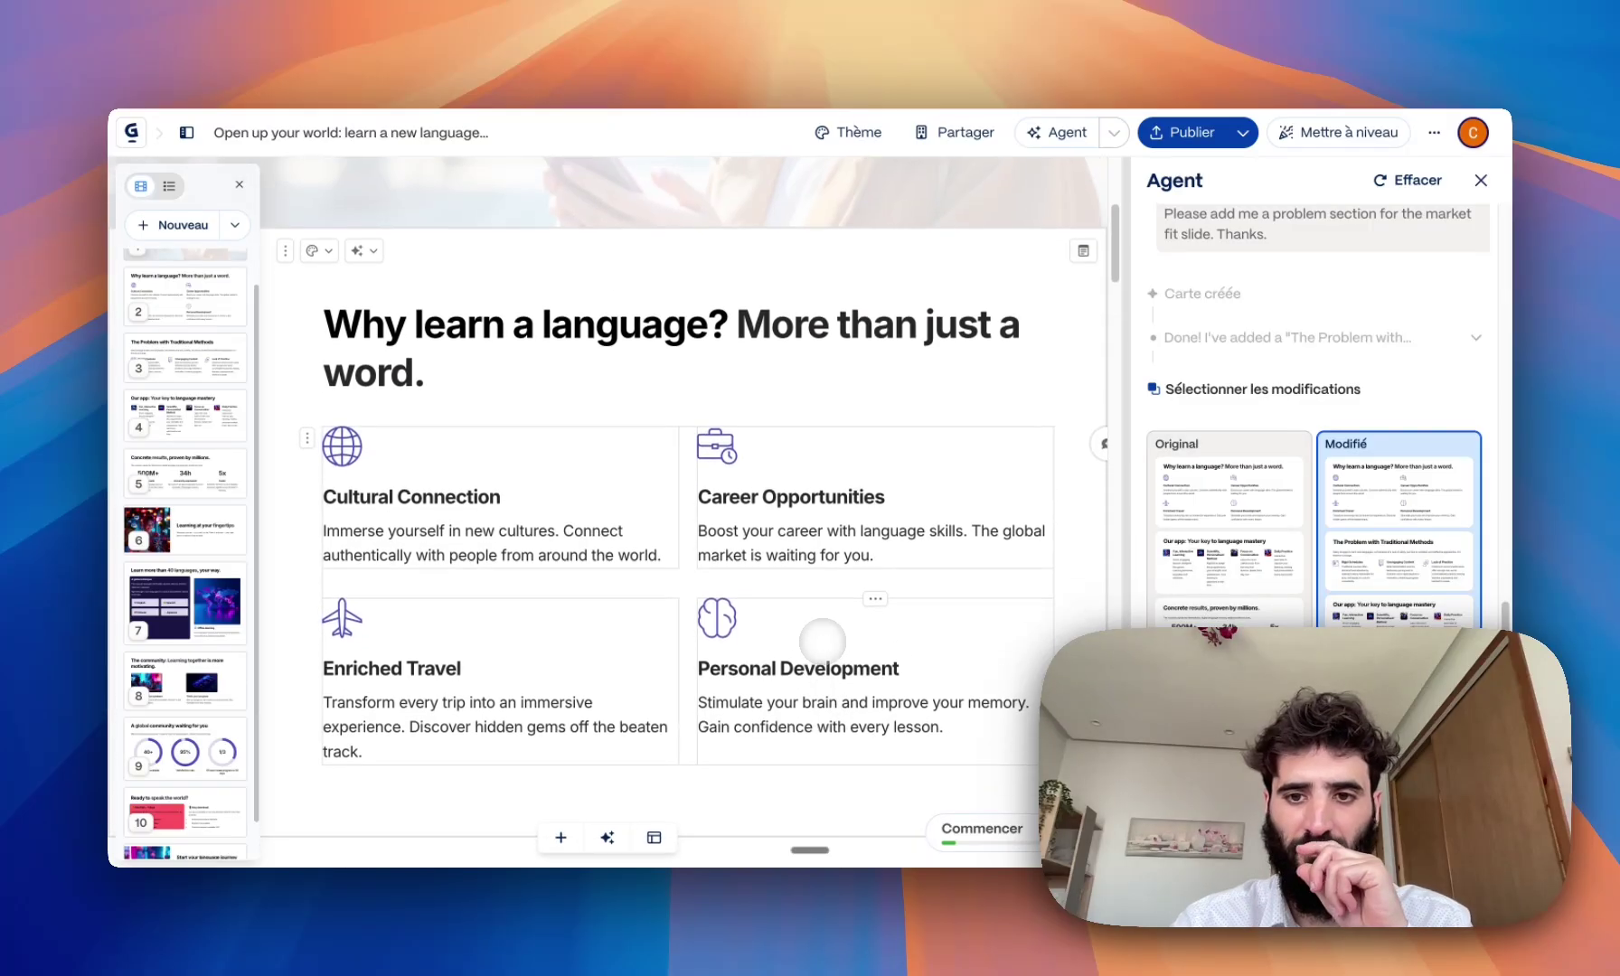
scroll(822, 641, "up", 5)
scroll(822, 640, "down", 10)
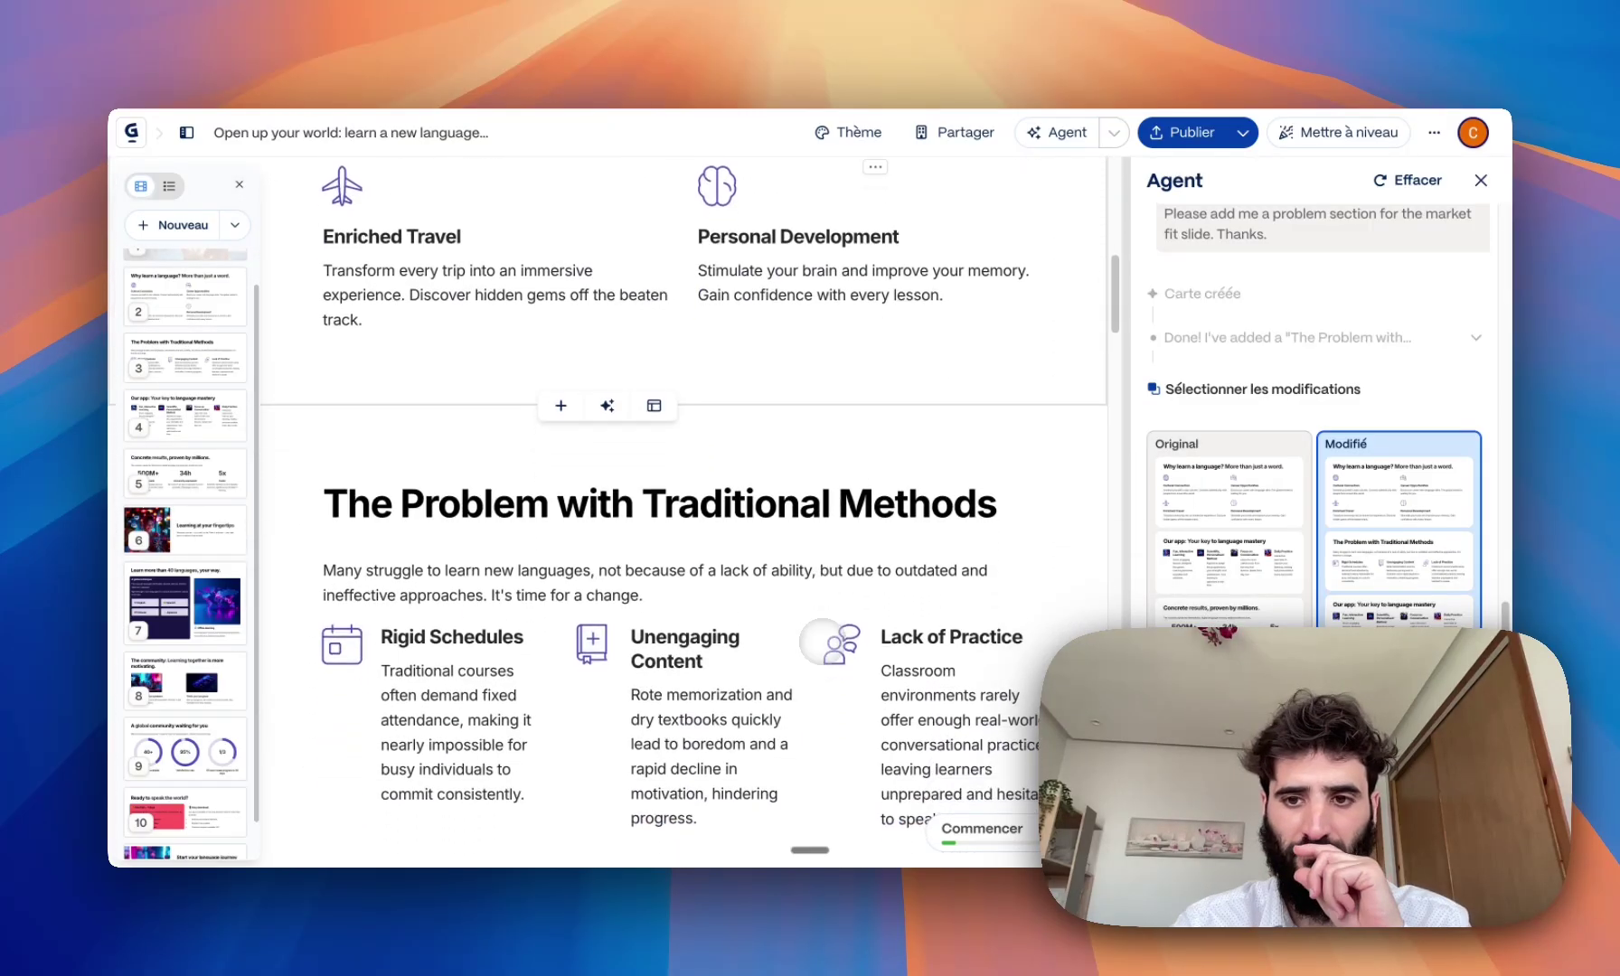
scroll(820, 641, "down", 3)
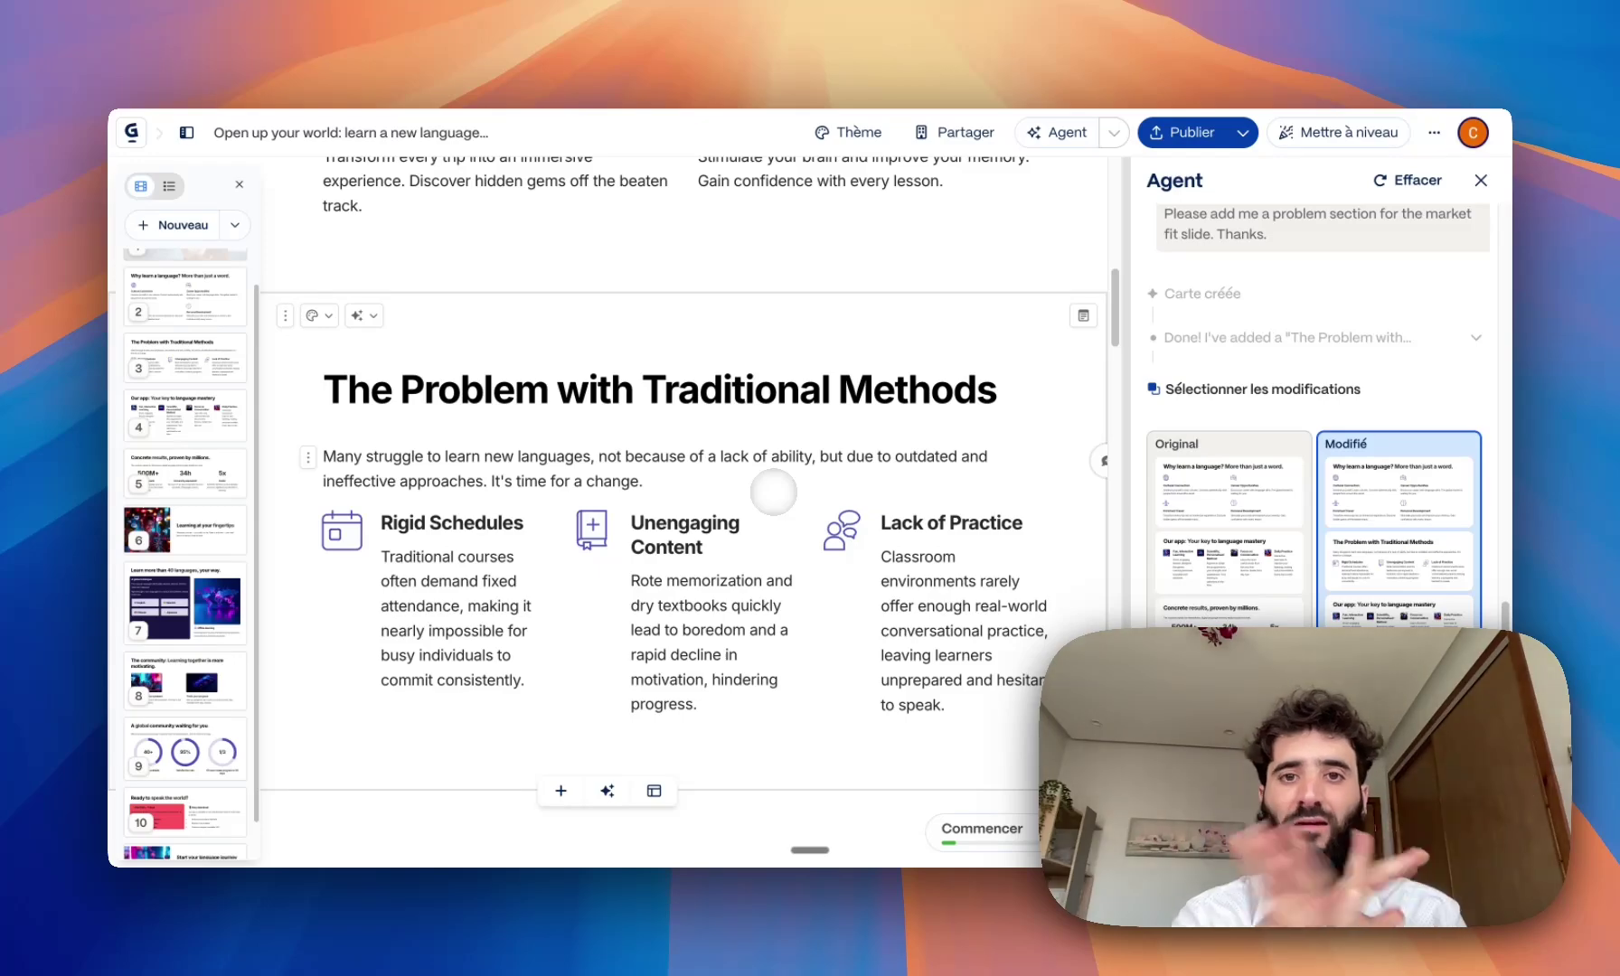
scroll(767, 587, "down", 10)
scroll(763, 641, "up", 5)
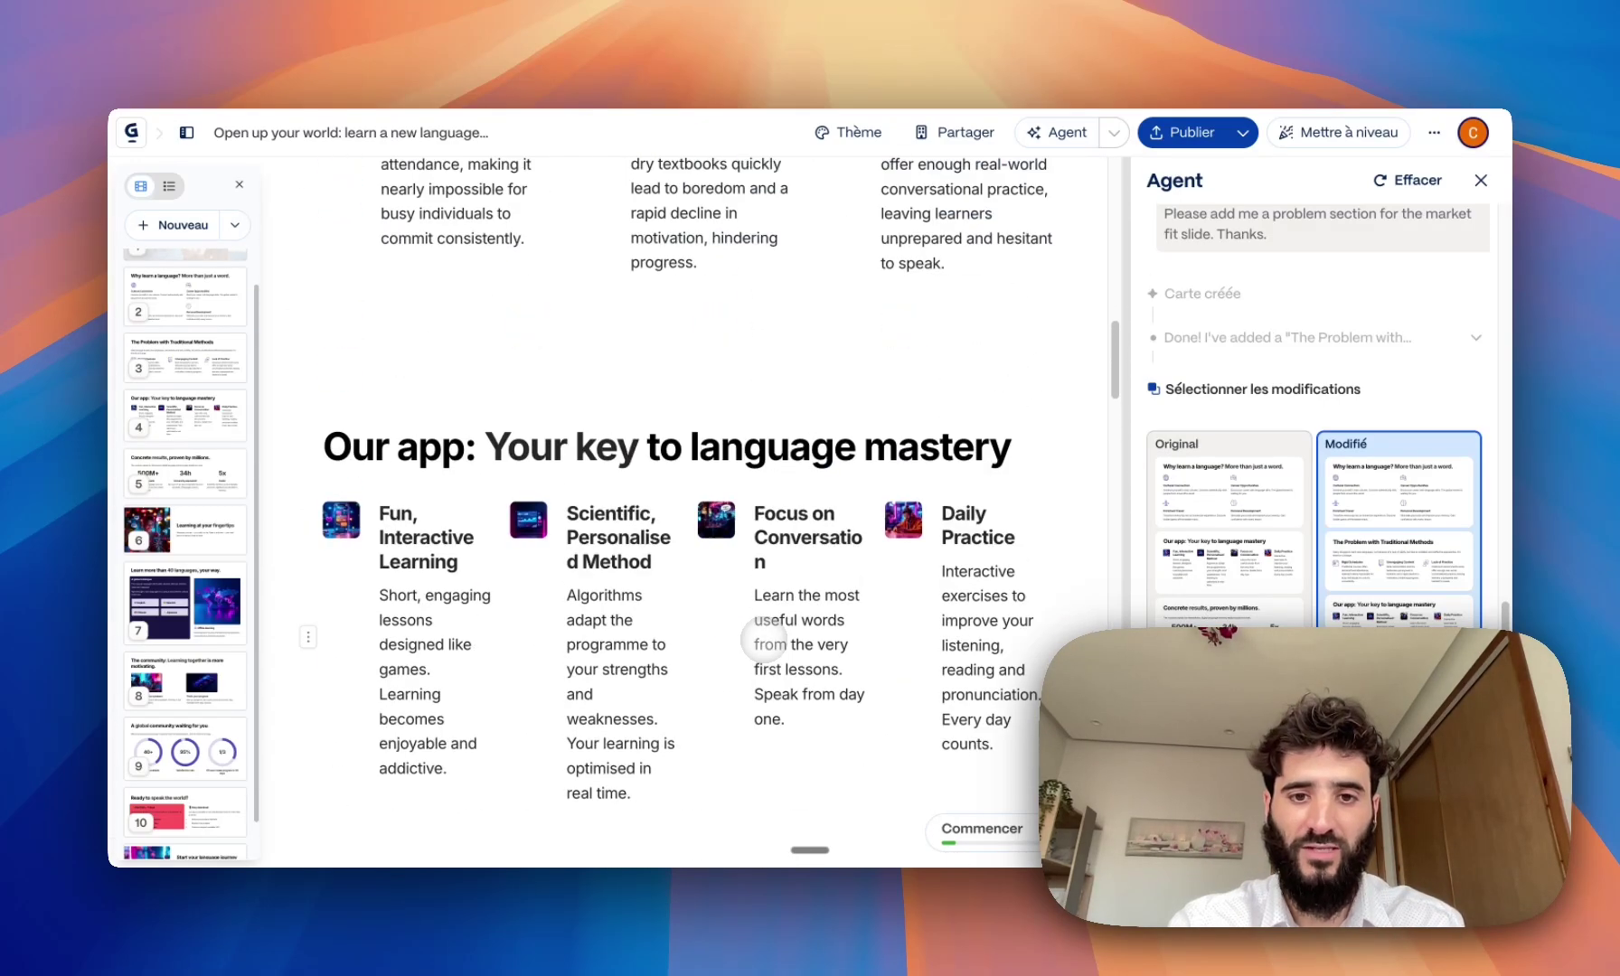
scroll(623, 633, "down", 1)
scroll(624, 630, "down", 15)
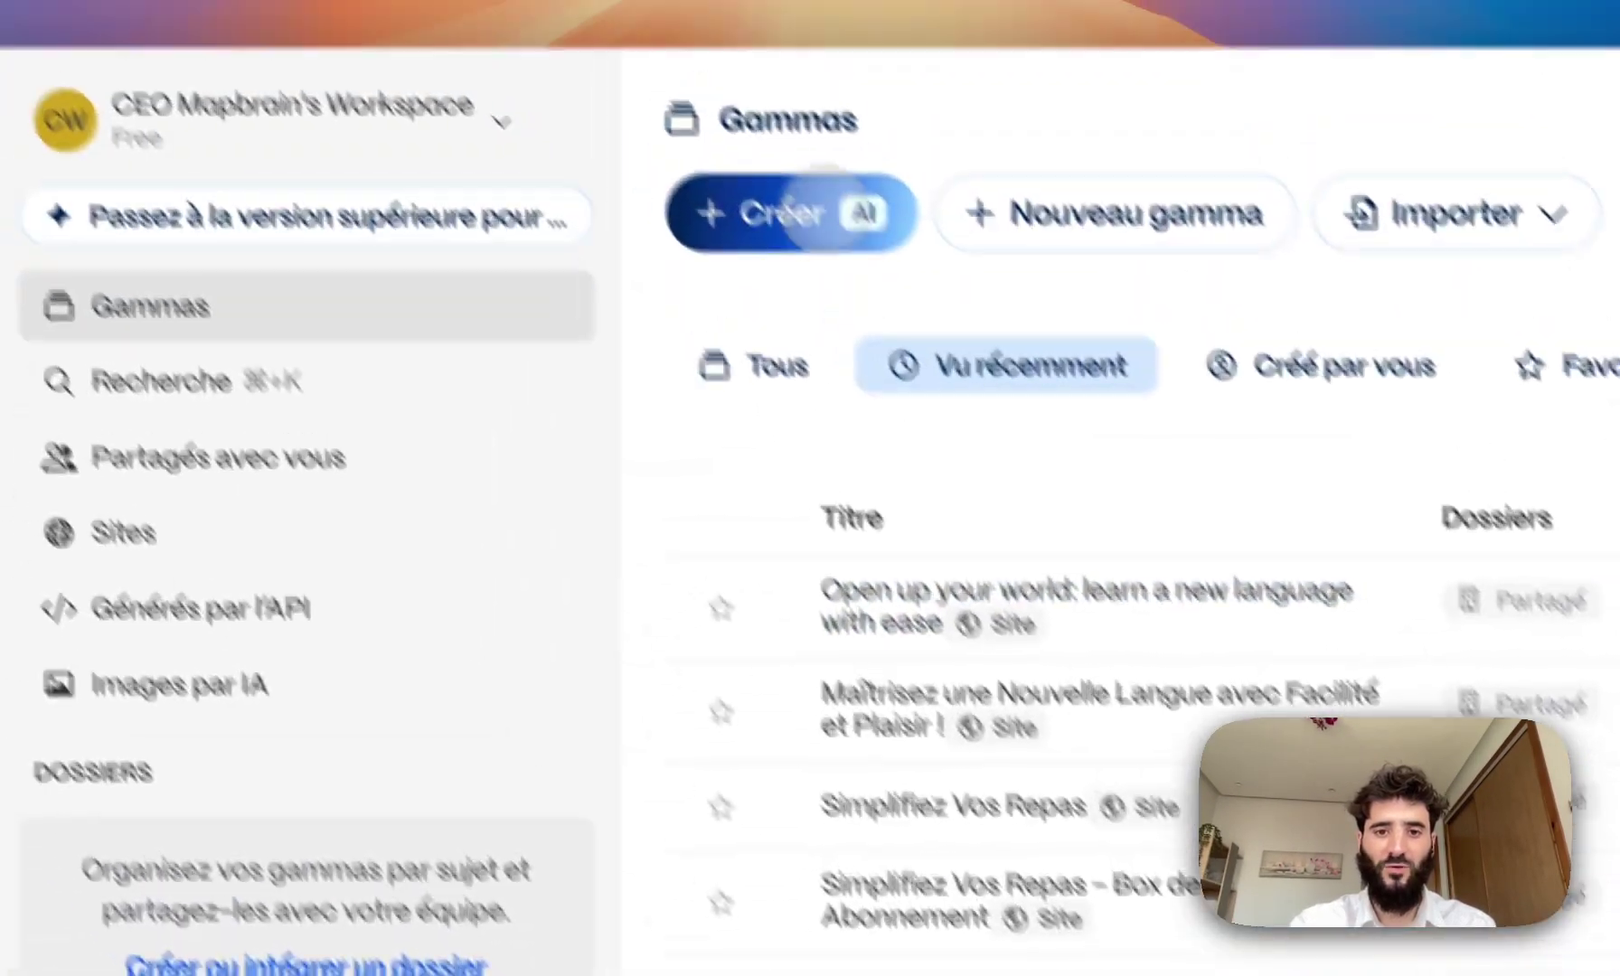
- View the options for creating with AI, return to the home page and check the account's remaining credits
left_click(828, 211)
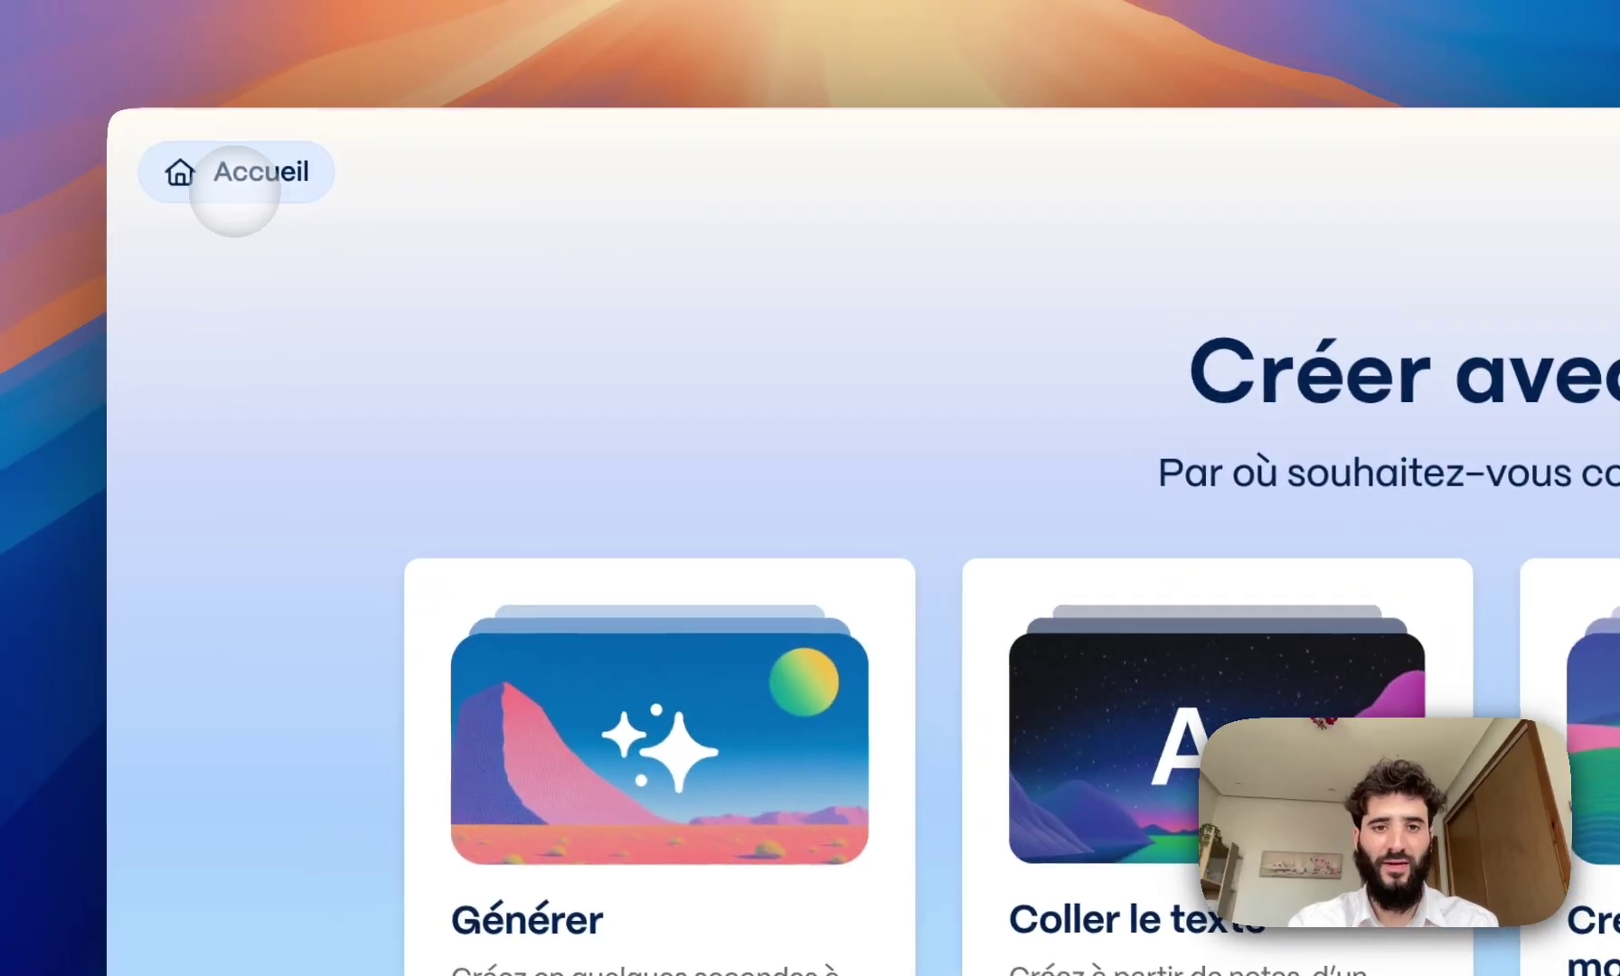
left_click(109, 106)
left_click(181, 790)
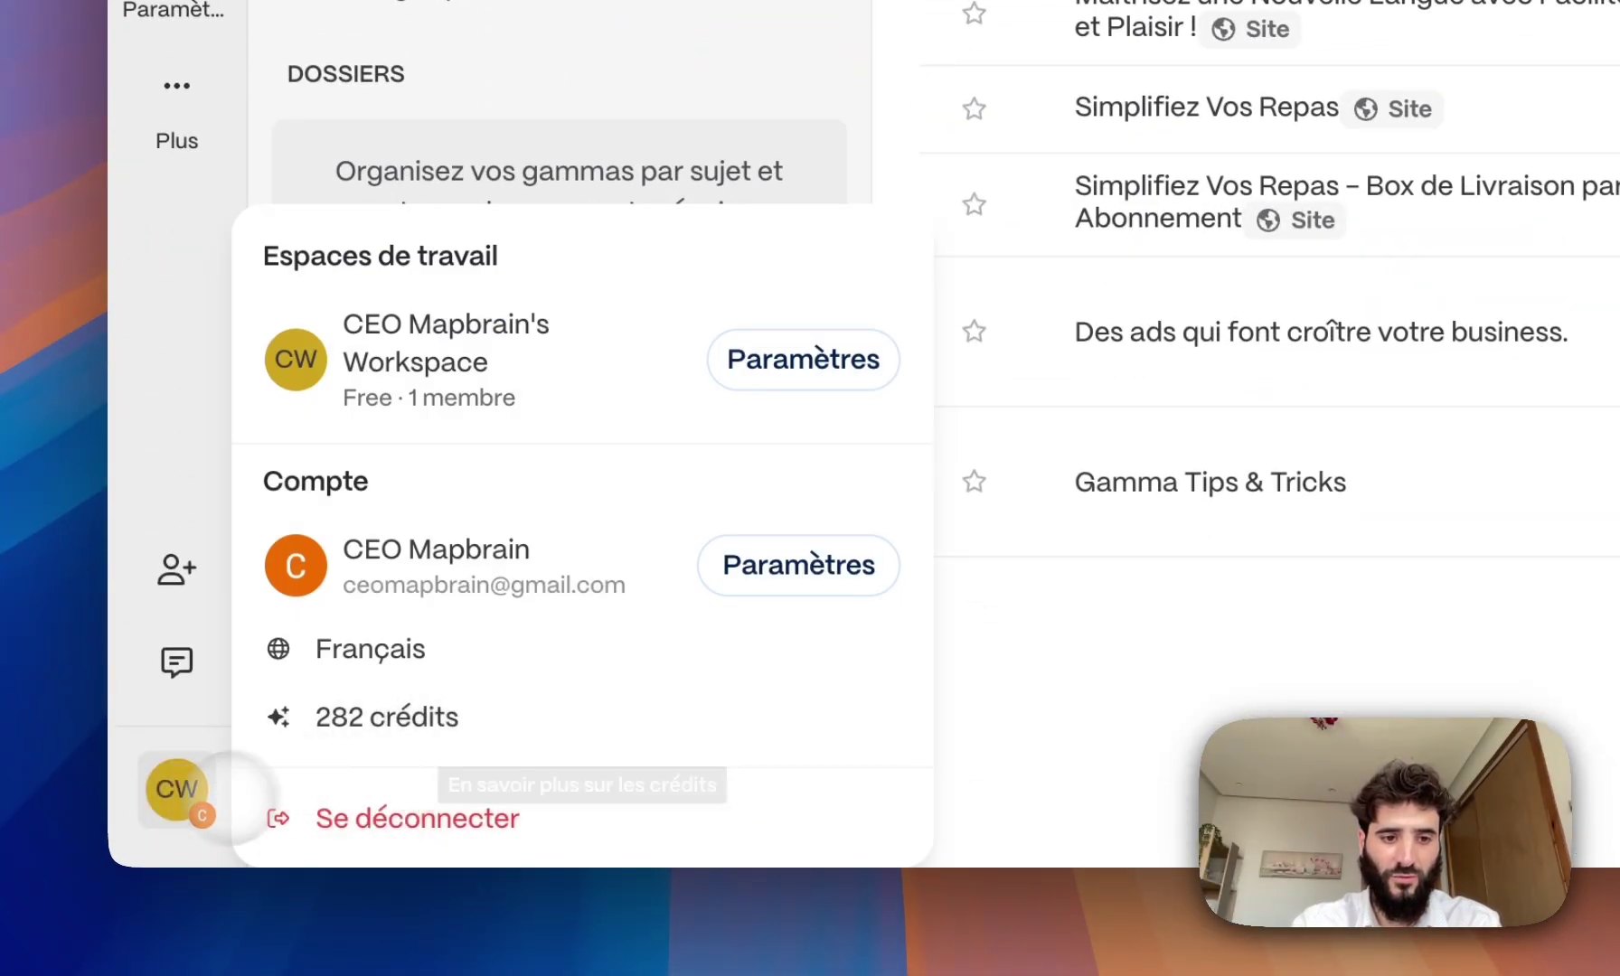
left_click(173, 790)
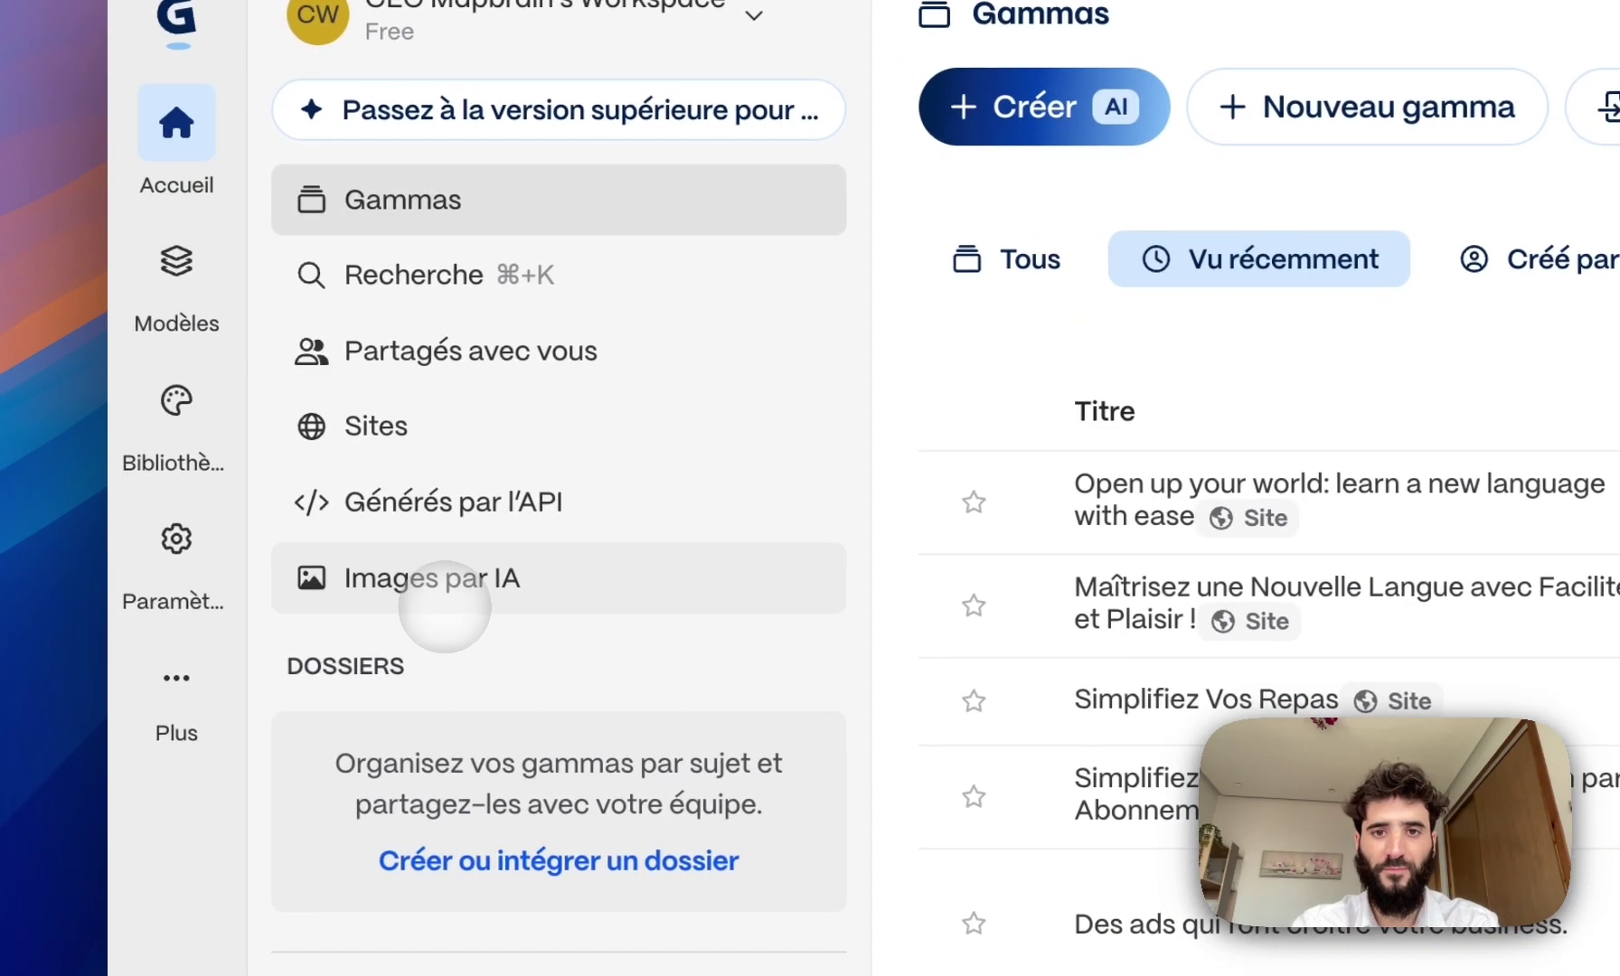
- Open the workspace's AI images and start creating a new AI-generated graphic
left_click(362, 624)
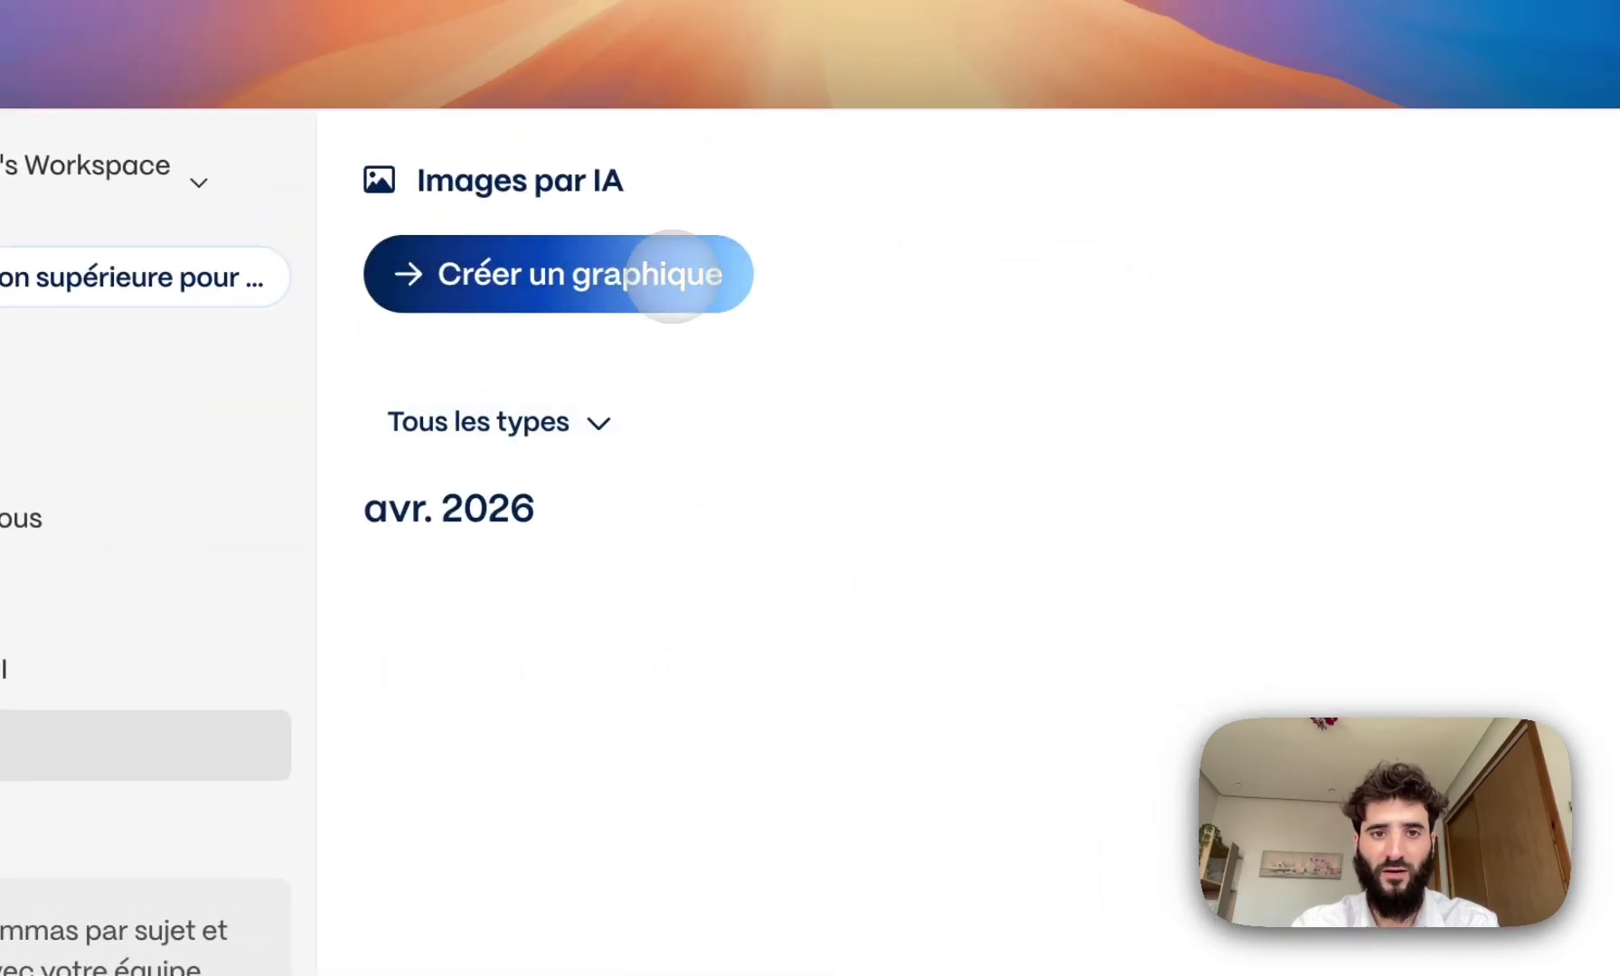
left_click(672, 276)
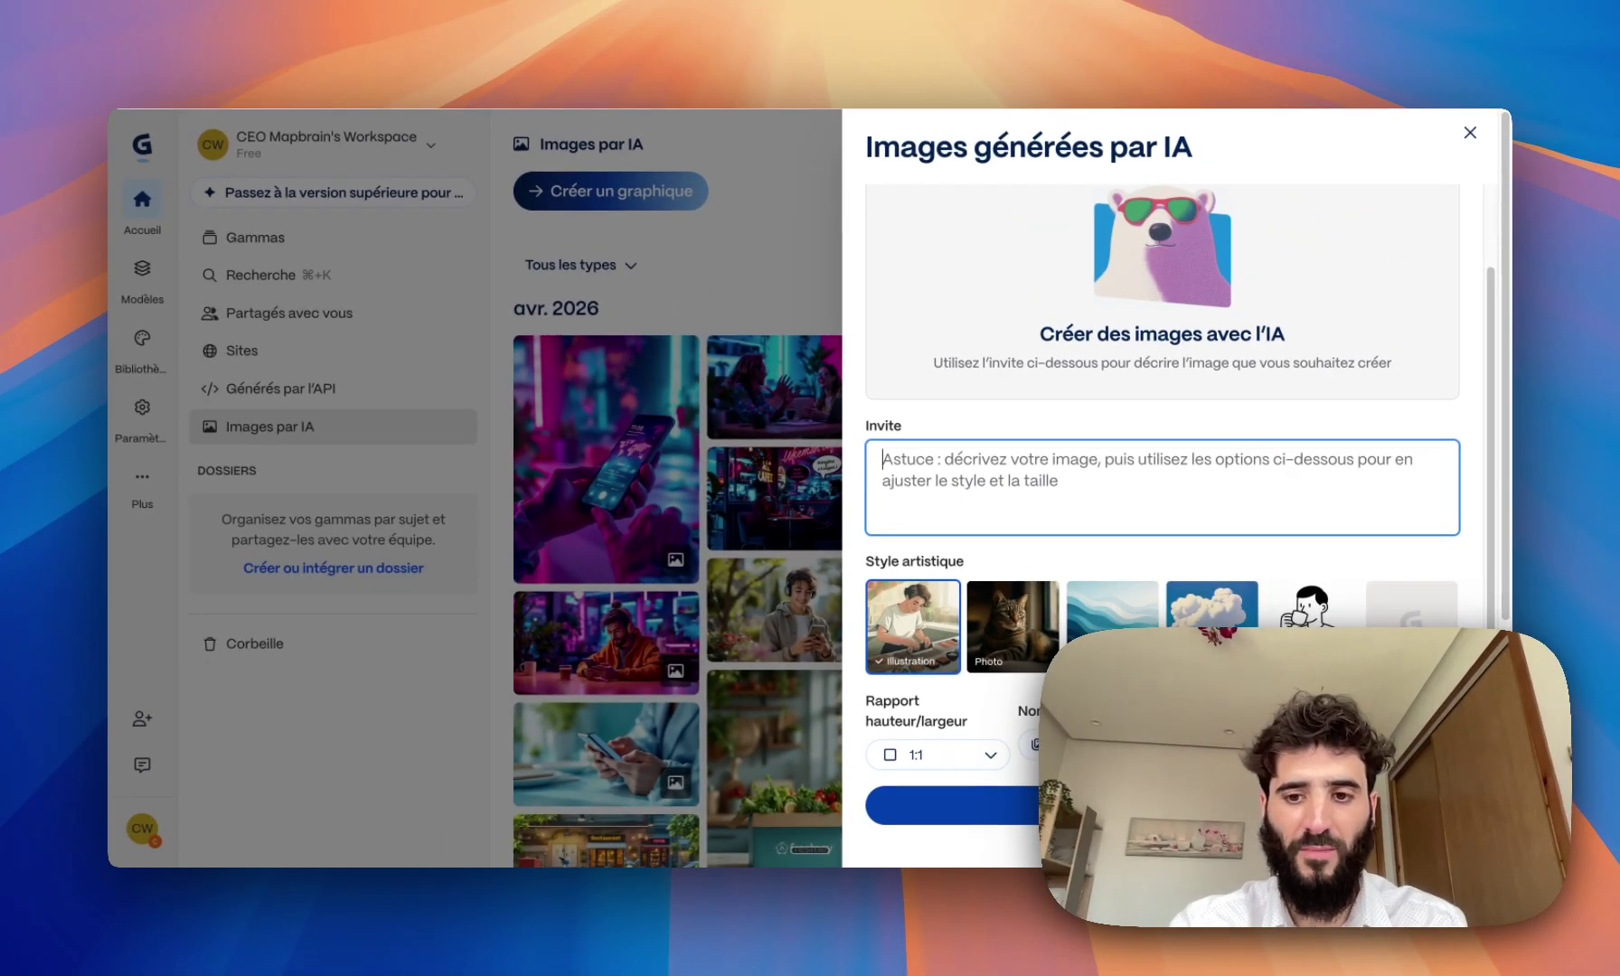
scroll(1162, 479, "up", 2)
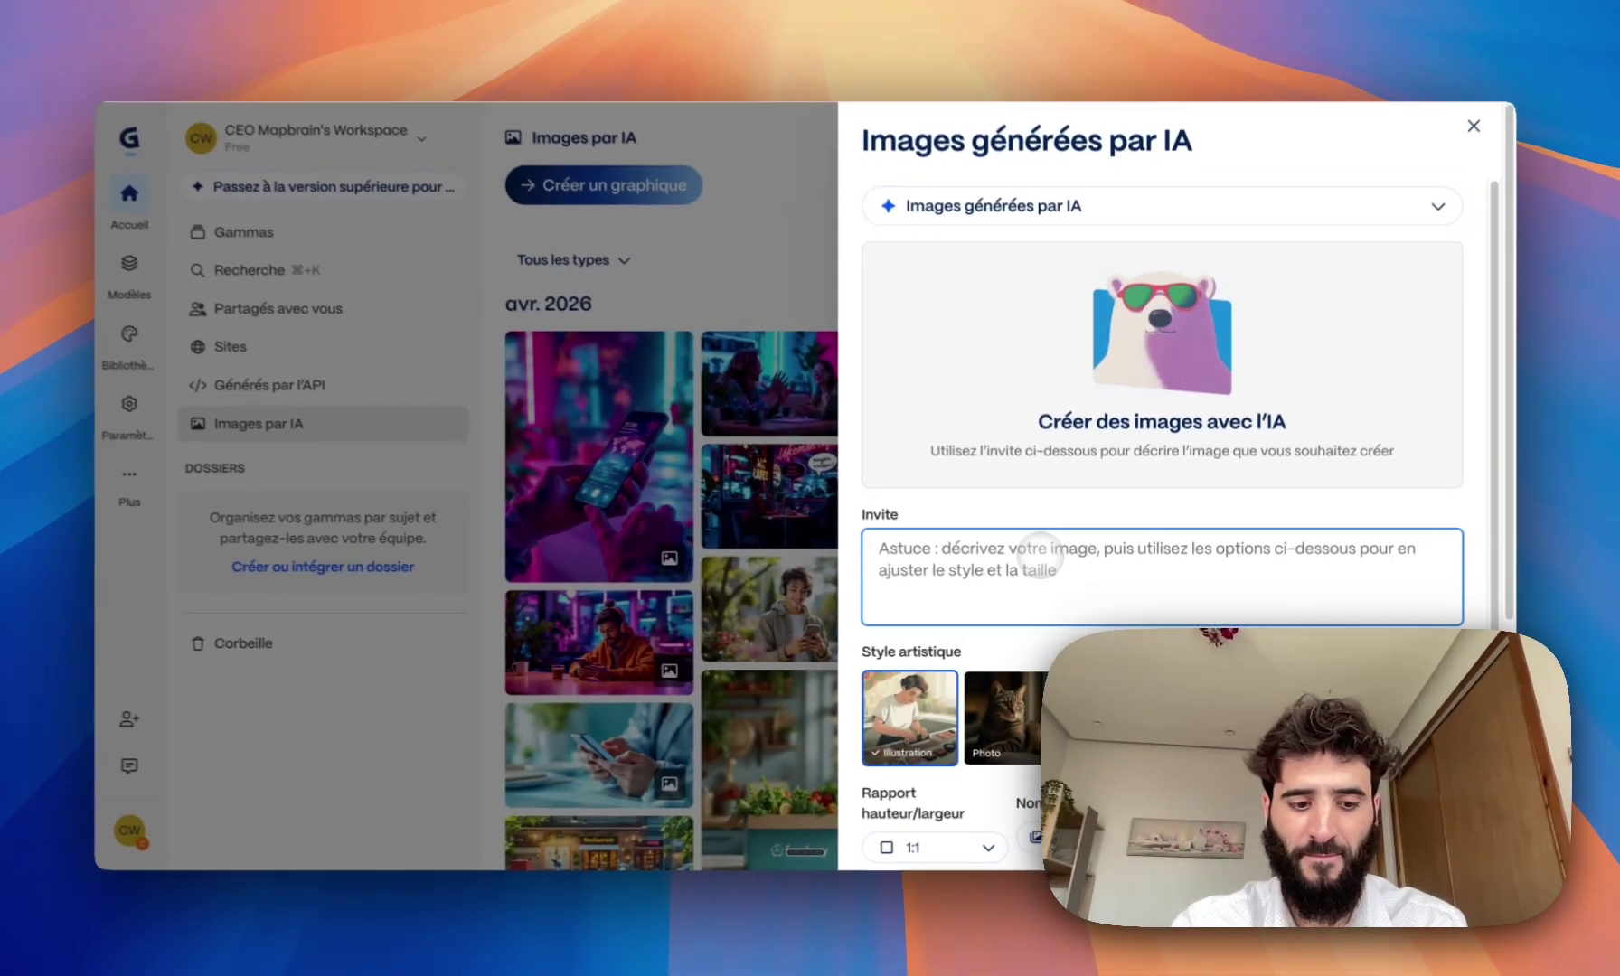
- Dictate an image prompt beginning "Qui rappellent que le genre animal est un, unique et commun", describing alert, contented animals in an unsuitable environment
key("fn+space")
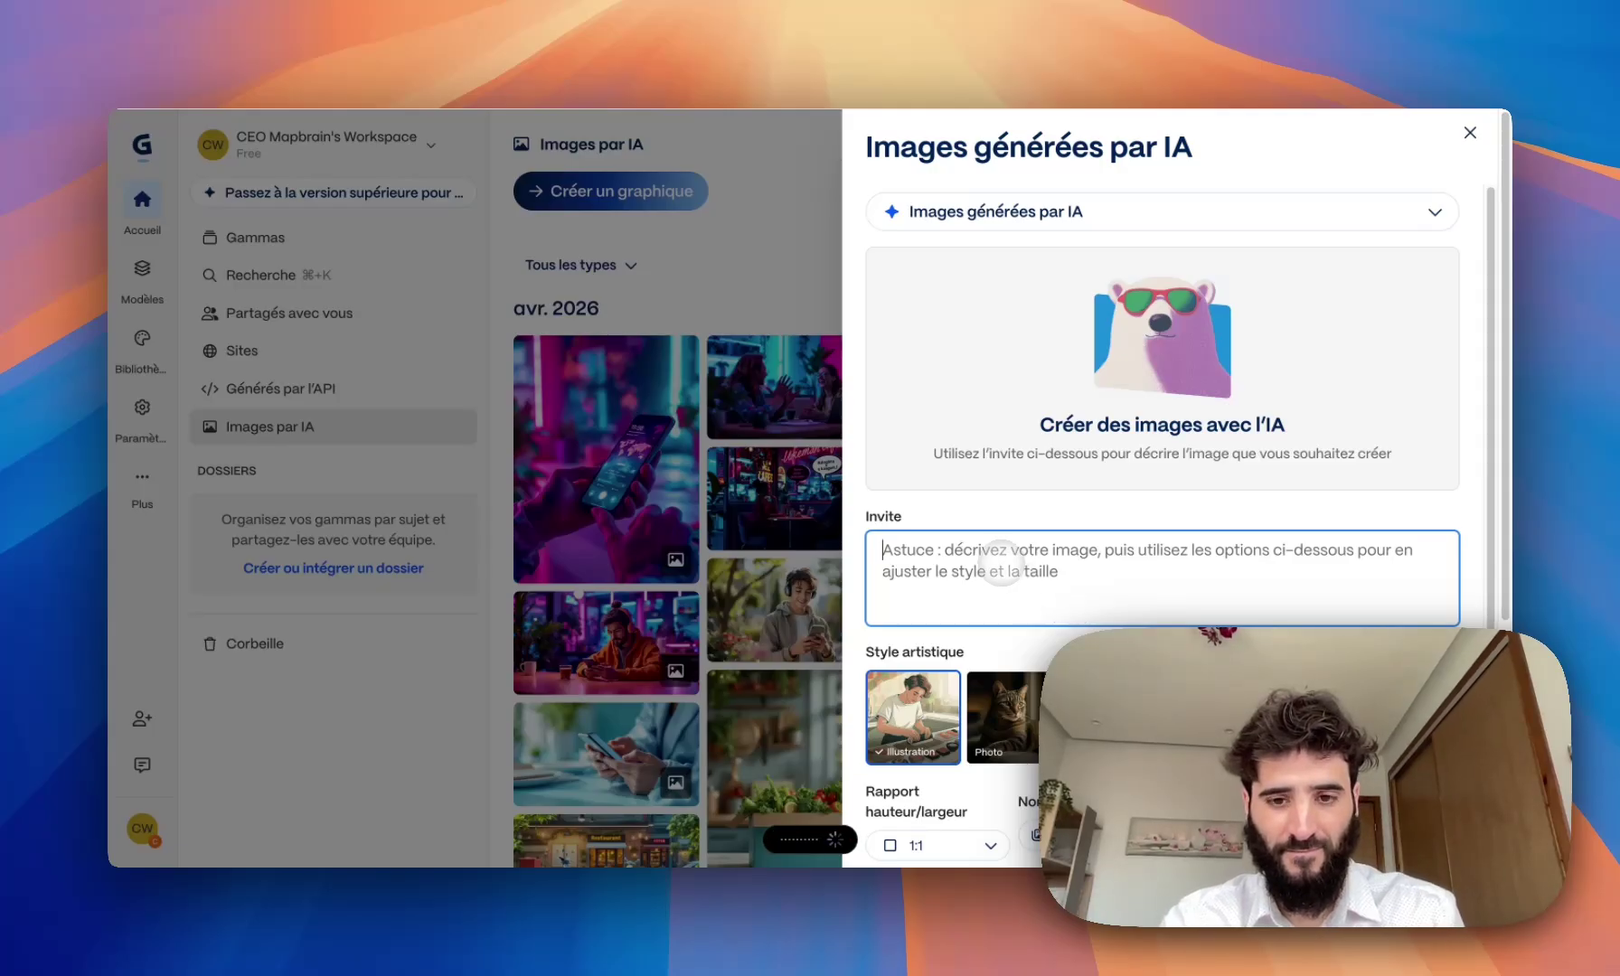
type("Qui rappellent que le genre animal est un, unique et commun, sans qu'il n'y ait d'oasis tout à côté d'eux, mais qui semblent alertes, vivants, vigoureux, contents d'être là, contents d'être ensemble dans un environnement qui pourtant ne se prête pas à eux.")
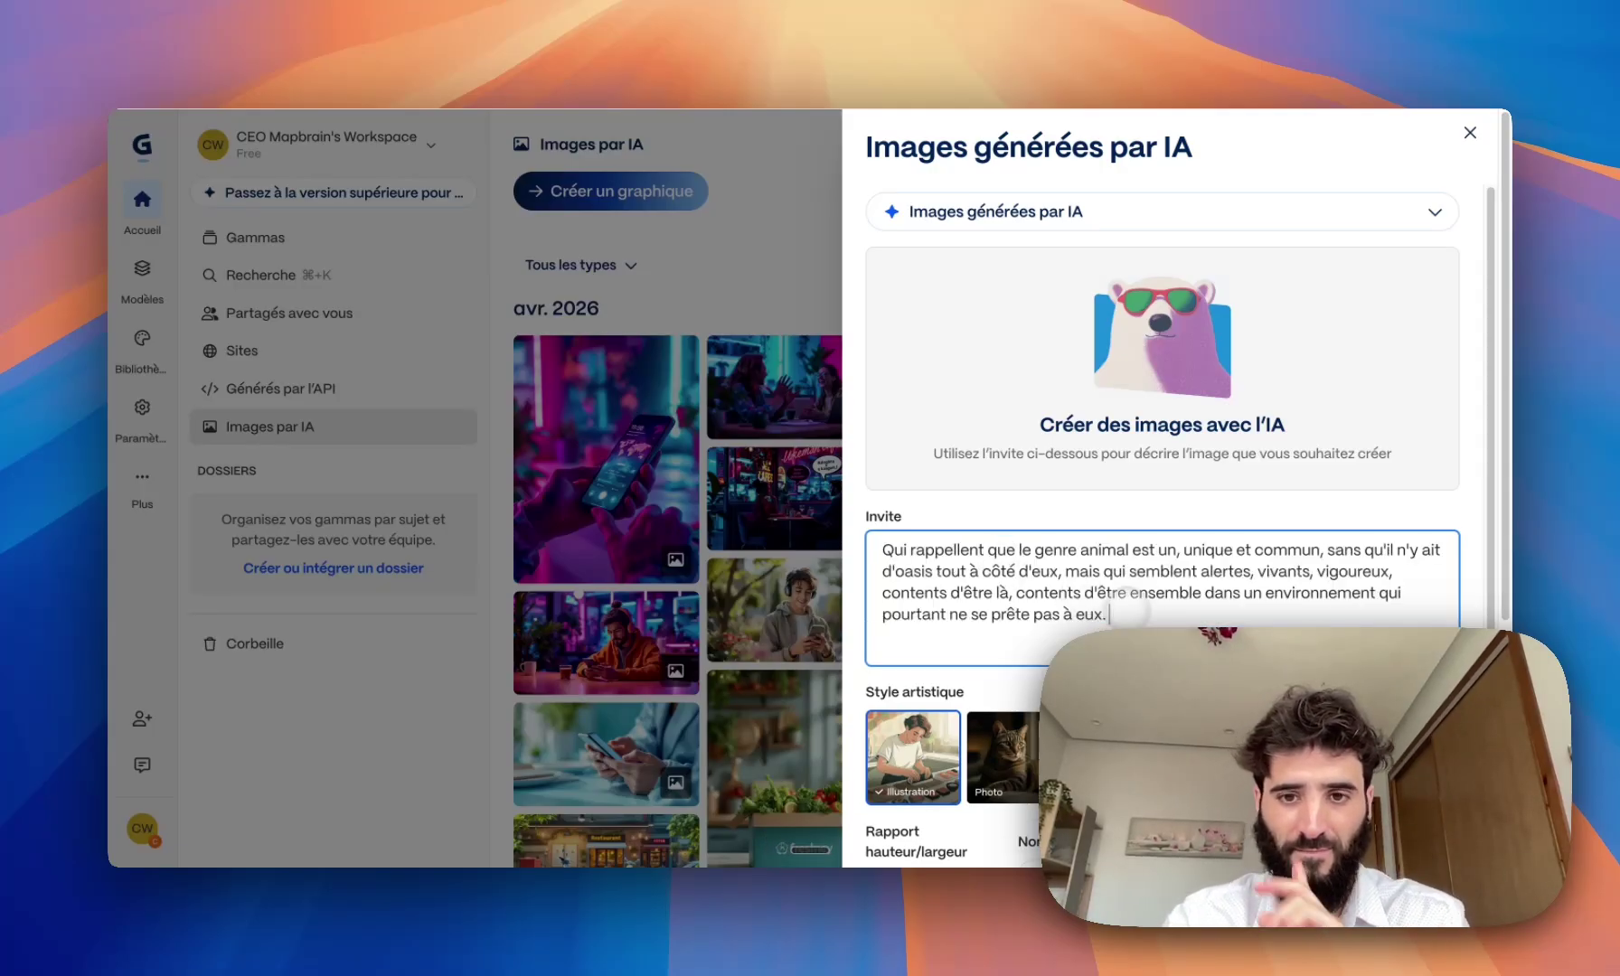
scroll(1166, 610, "down", 1)
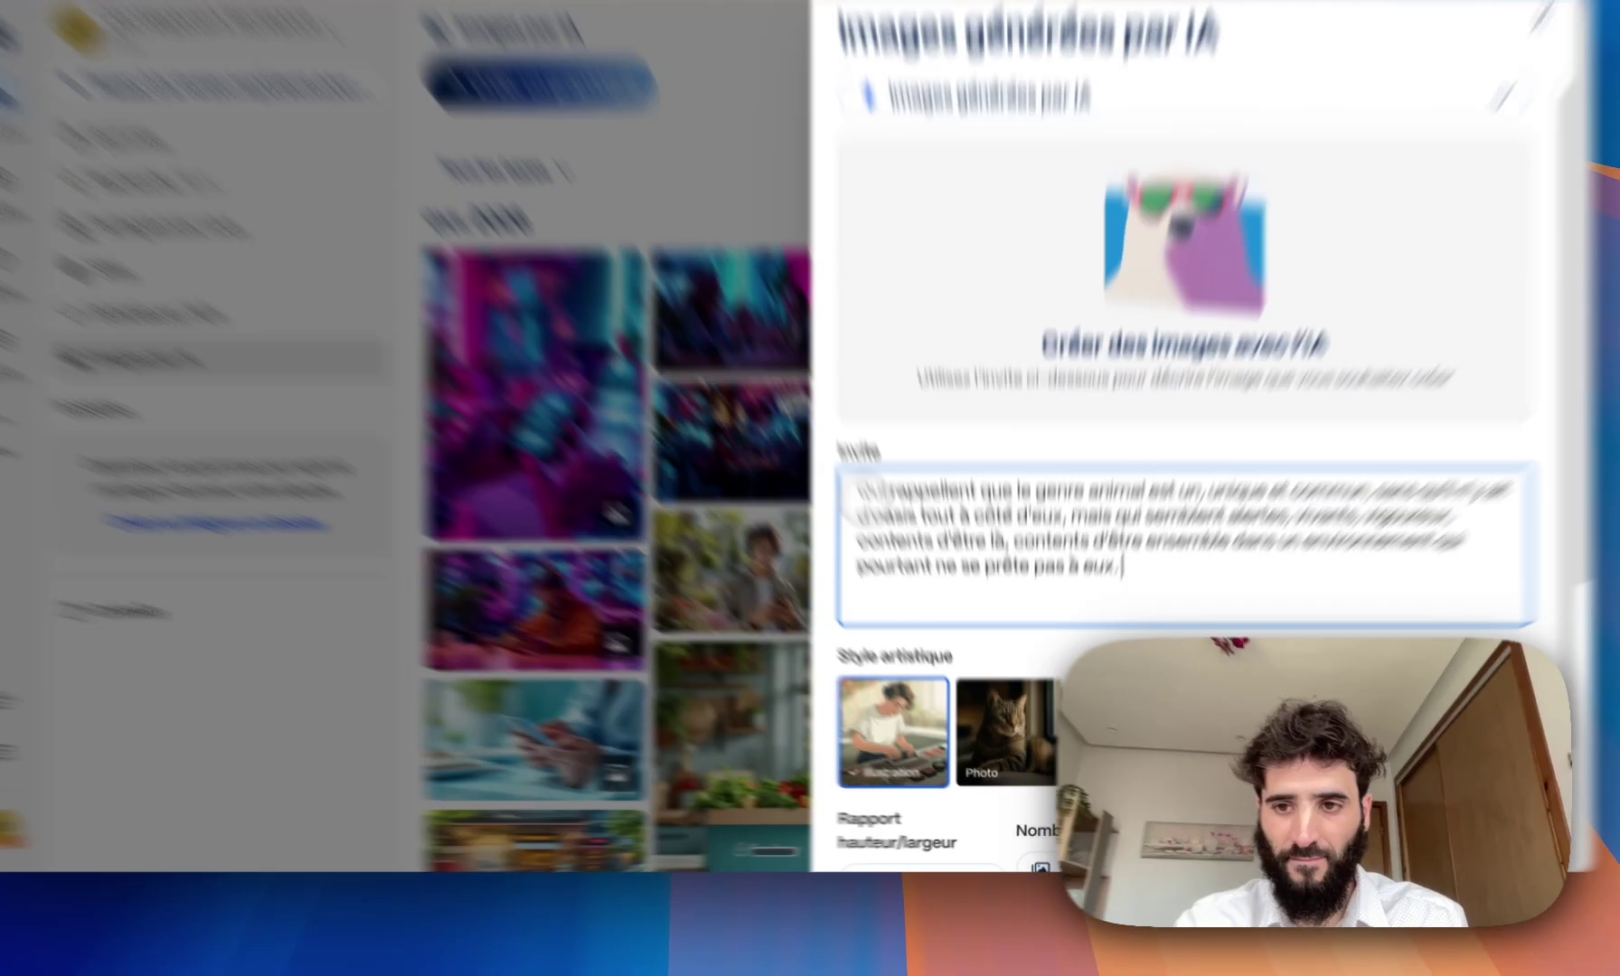
- Try to dictate the missing opening of the image prompt in front of its existing text
left_click(882, 541)
key("ctrl")
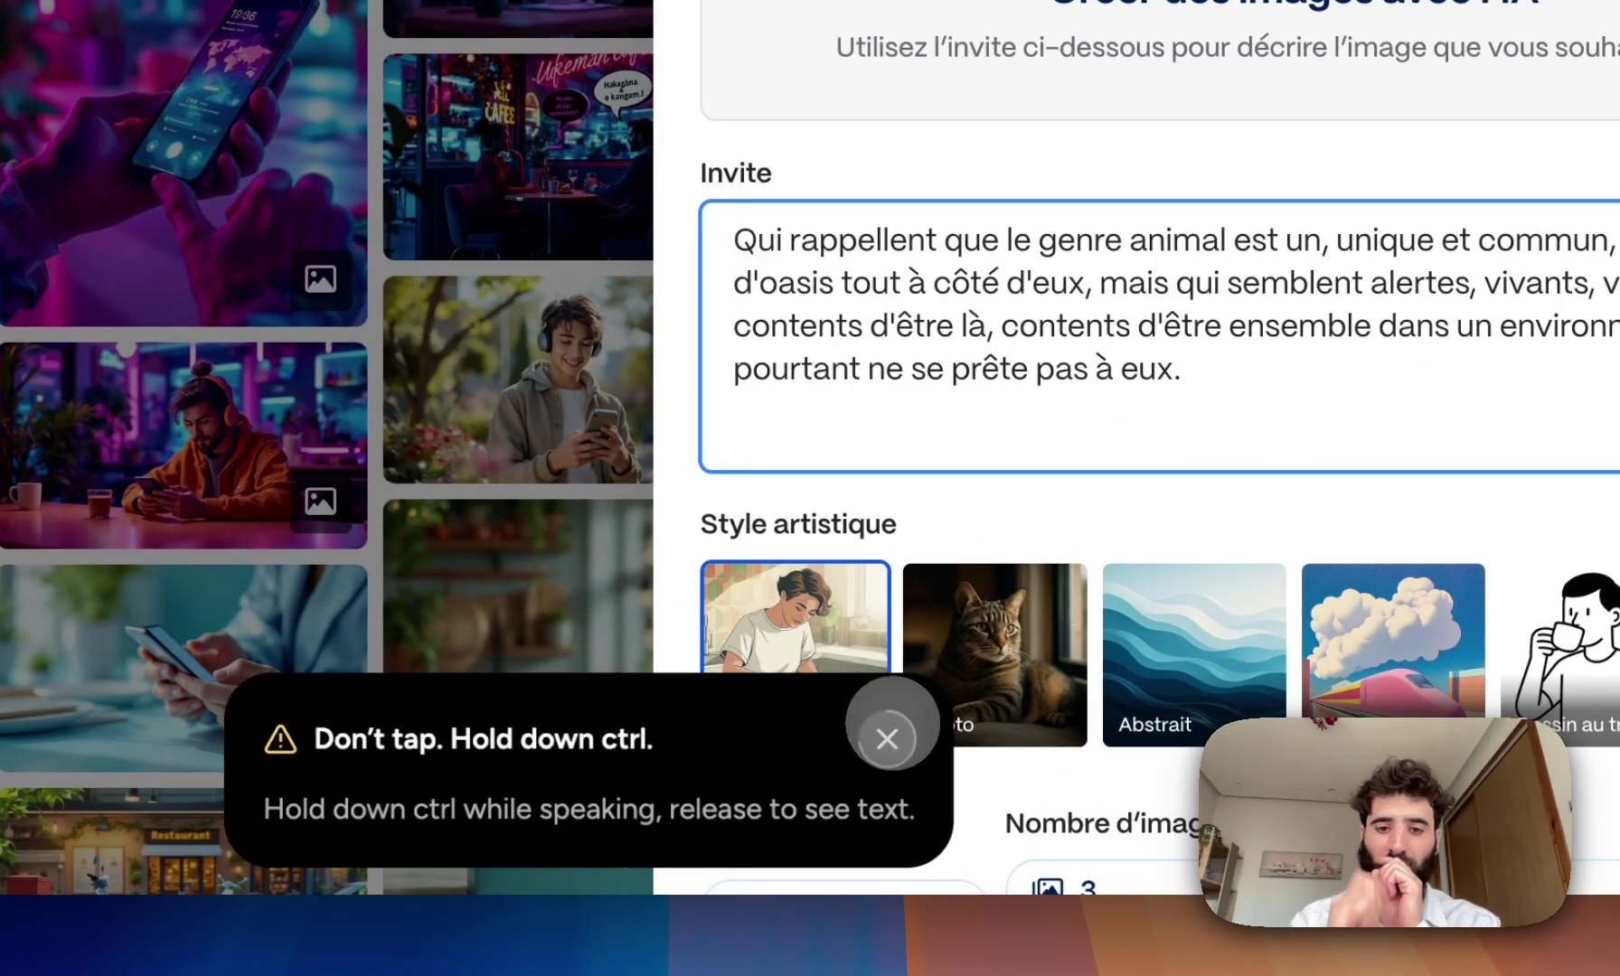
left_click(885, 738)
key("ctrl")
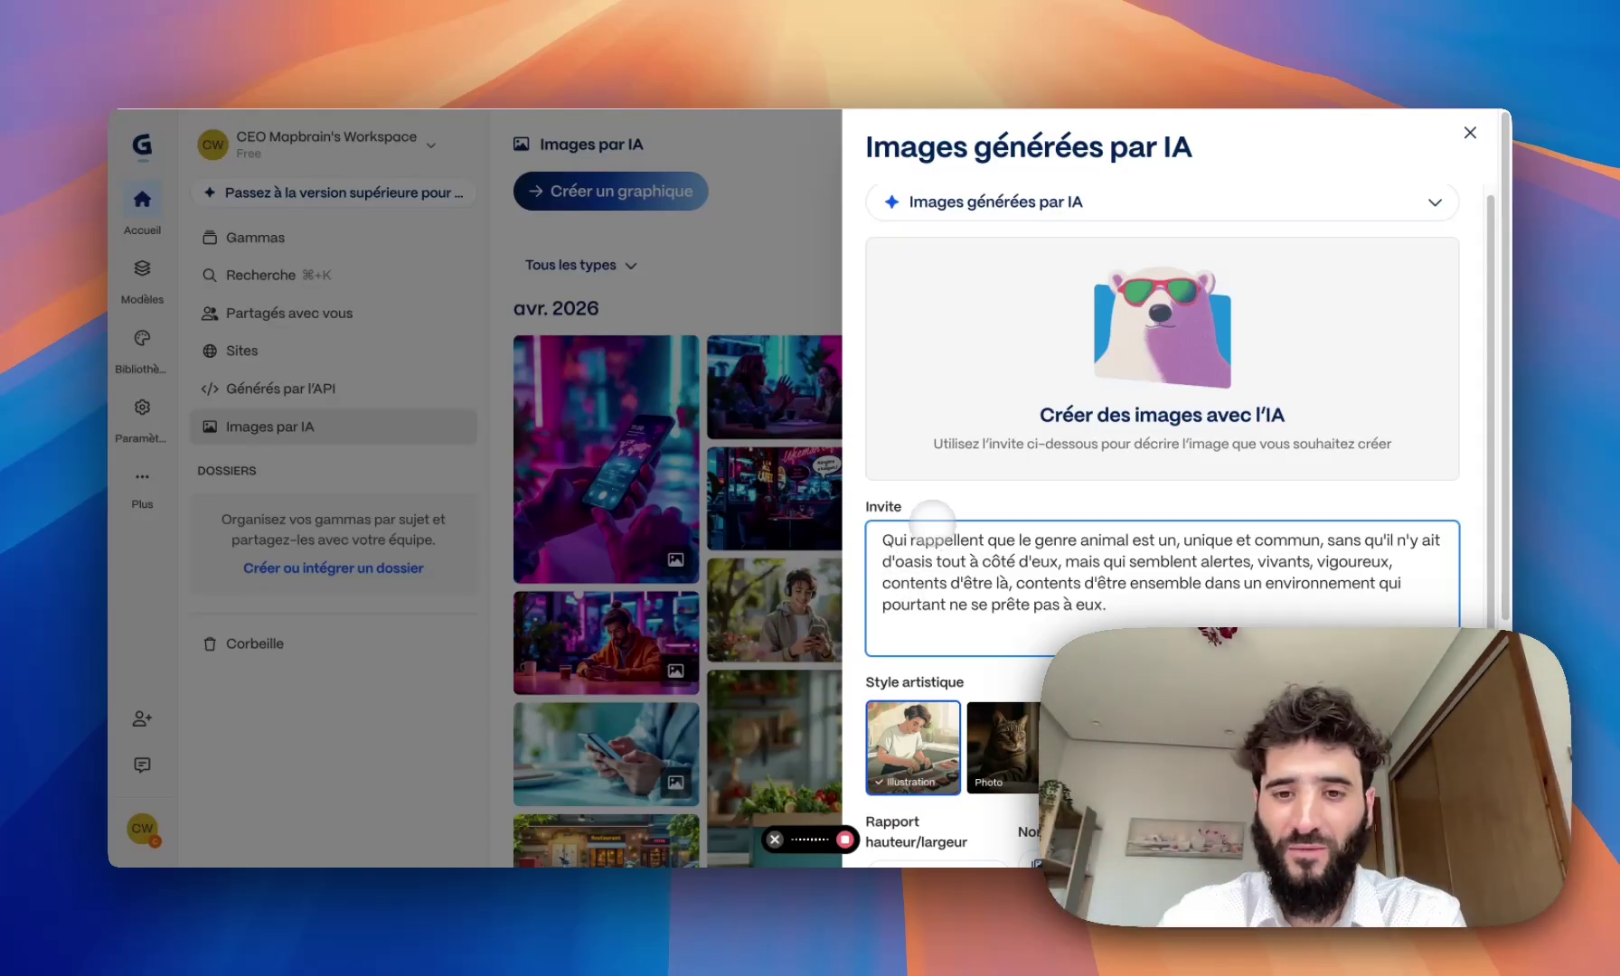
key("fn")
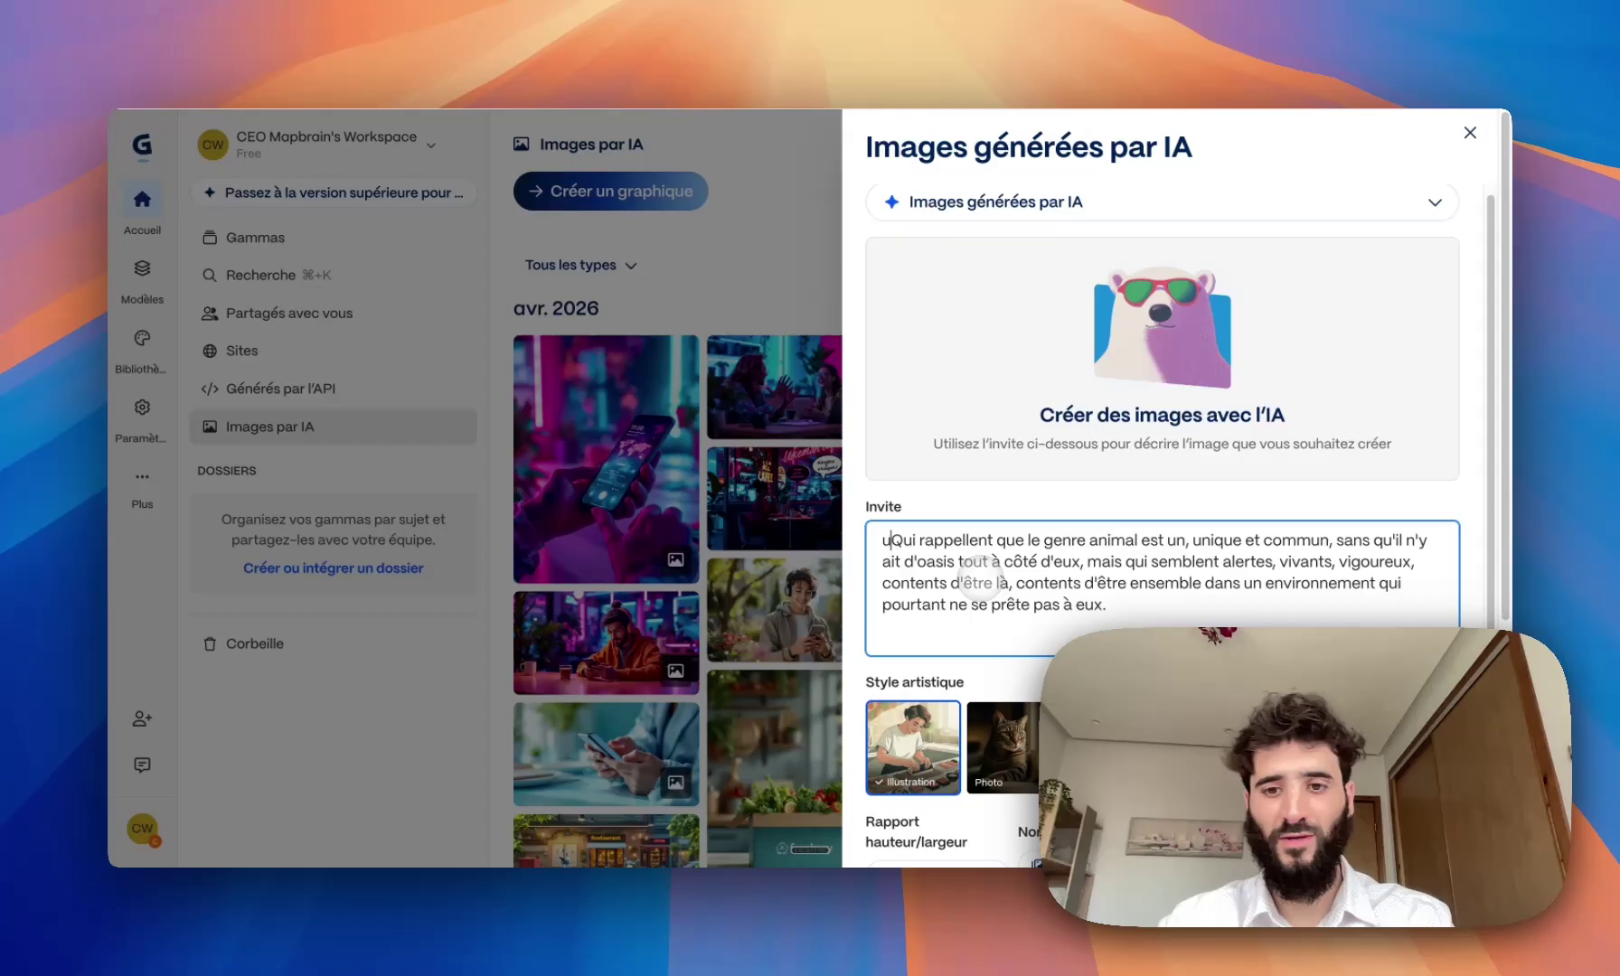
- Insert "un cheval et un chat qui courent et vent ensemble," at the very start of the image prompt
type("un chve")
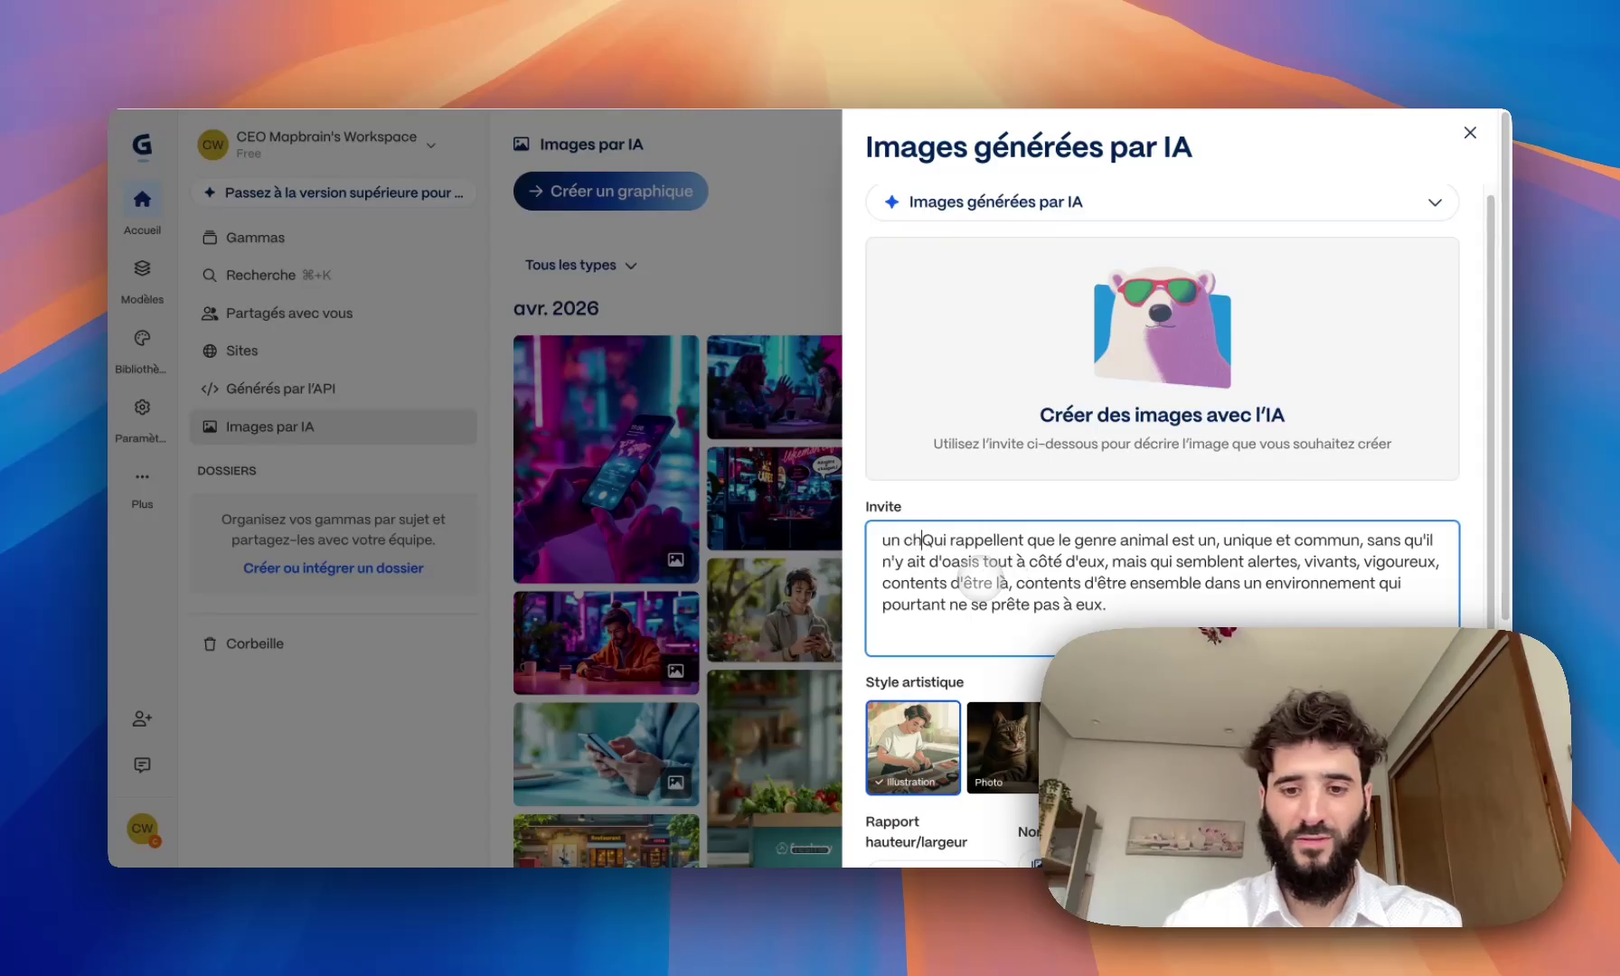
key("BackSpace")
key("BackSpace")
key("BackSpace")
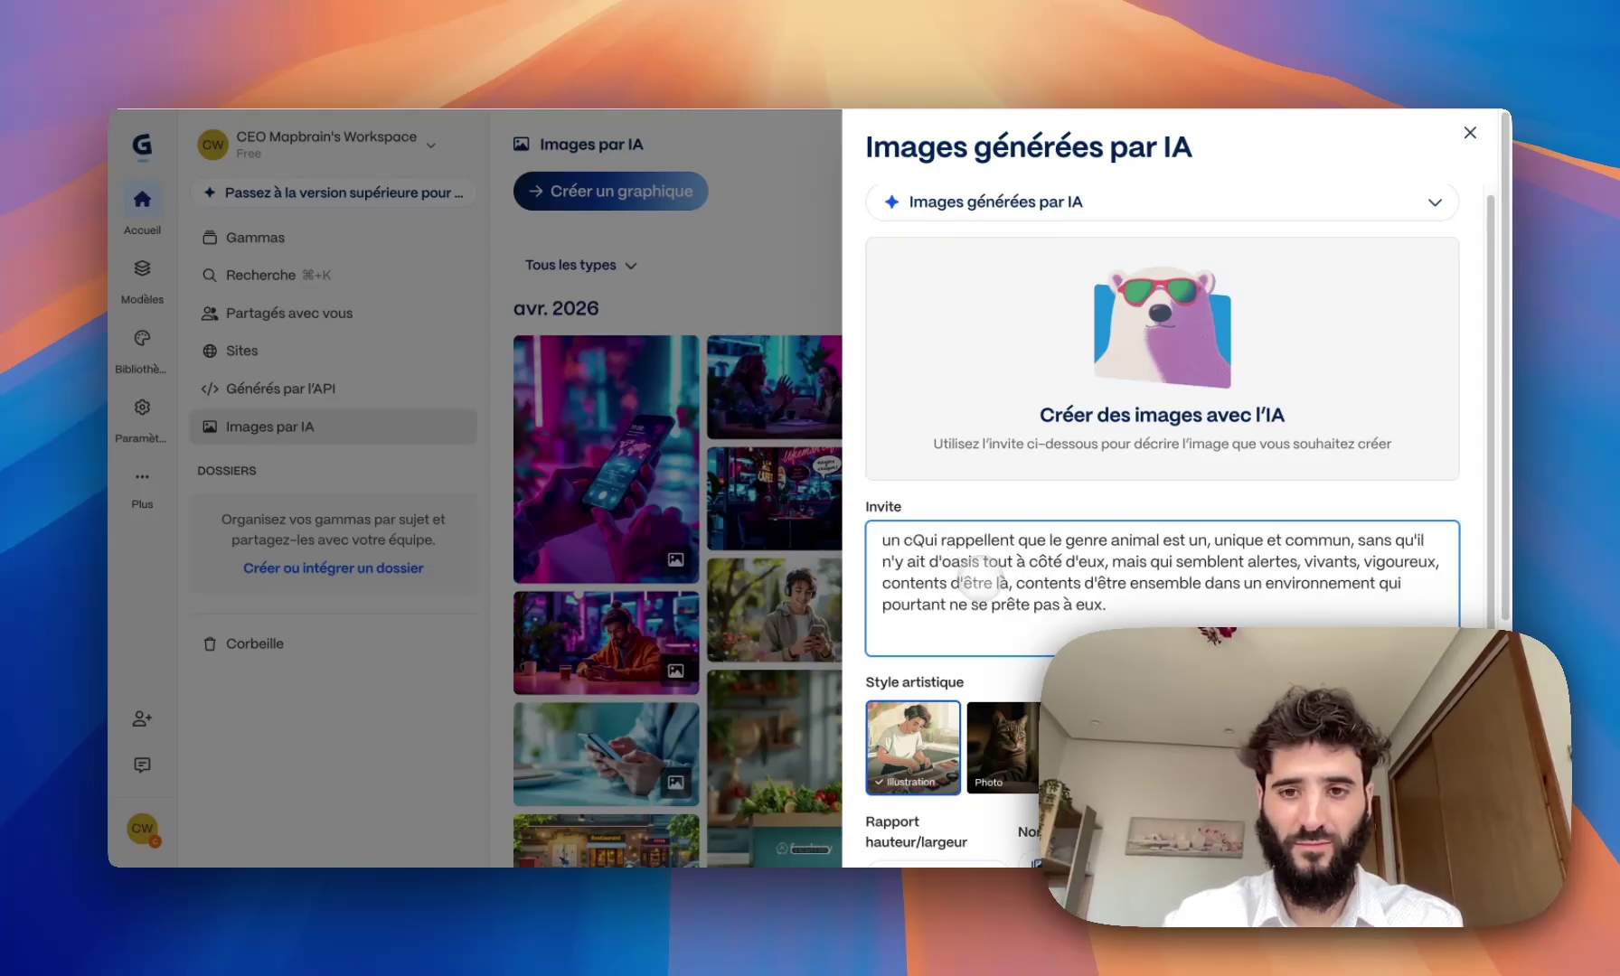
type("heval et")
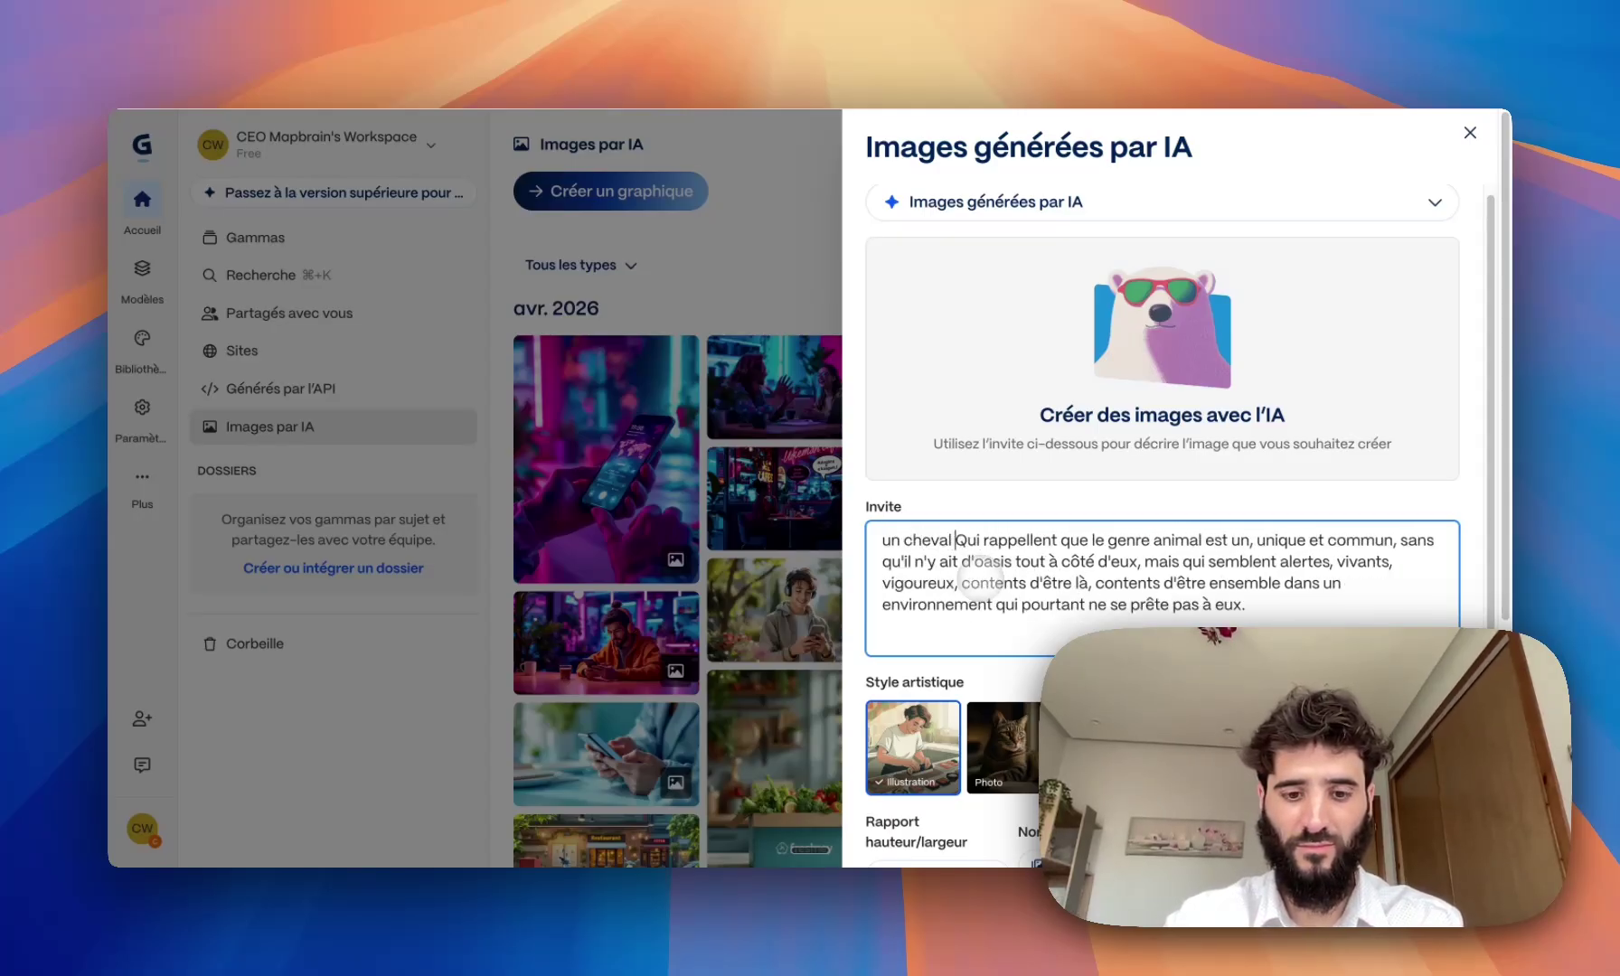
type(" un chat qui")
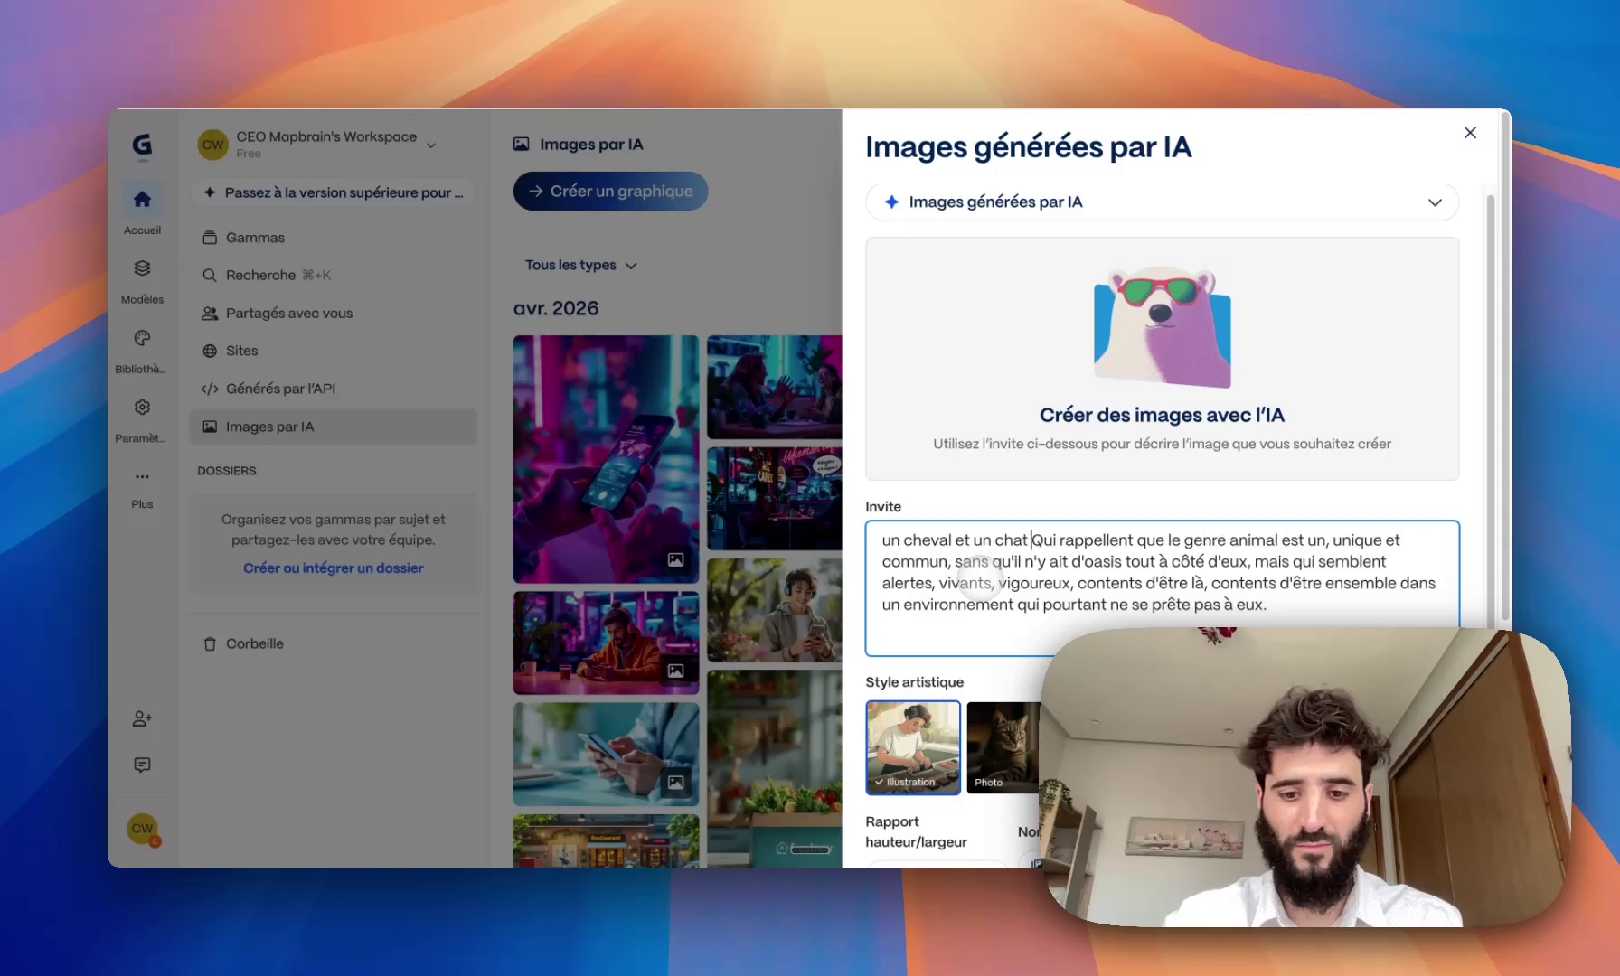
type(" couren")
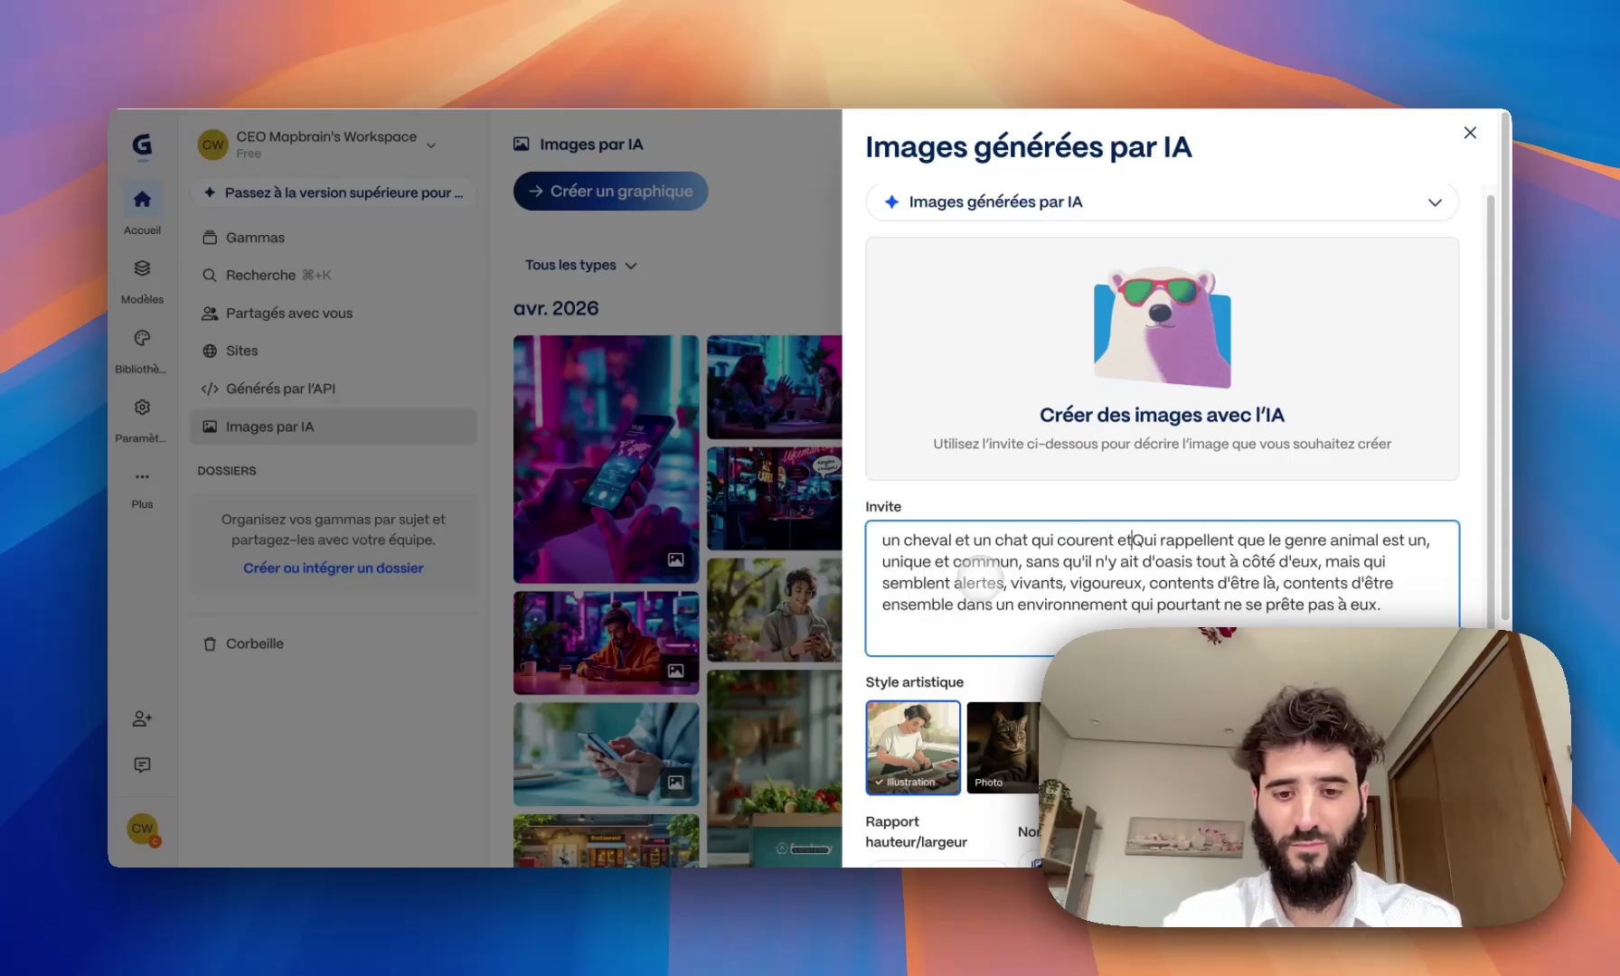
type("t et v")
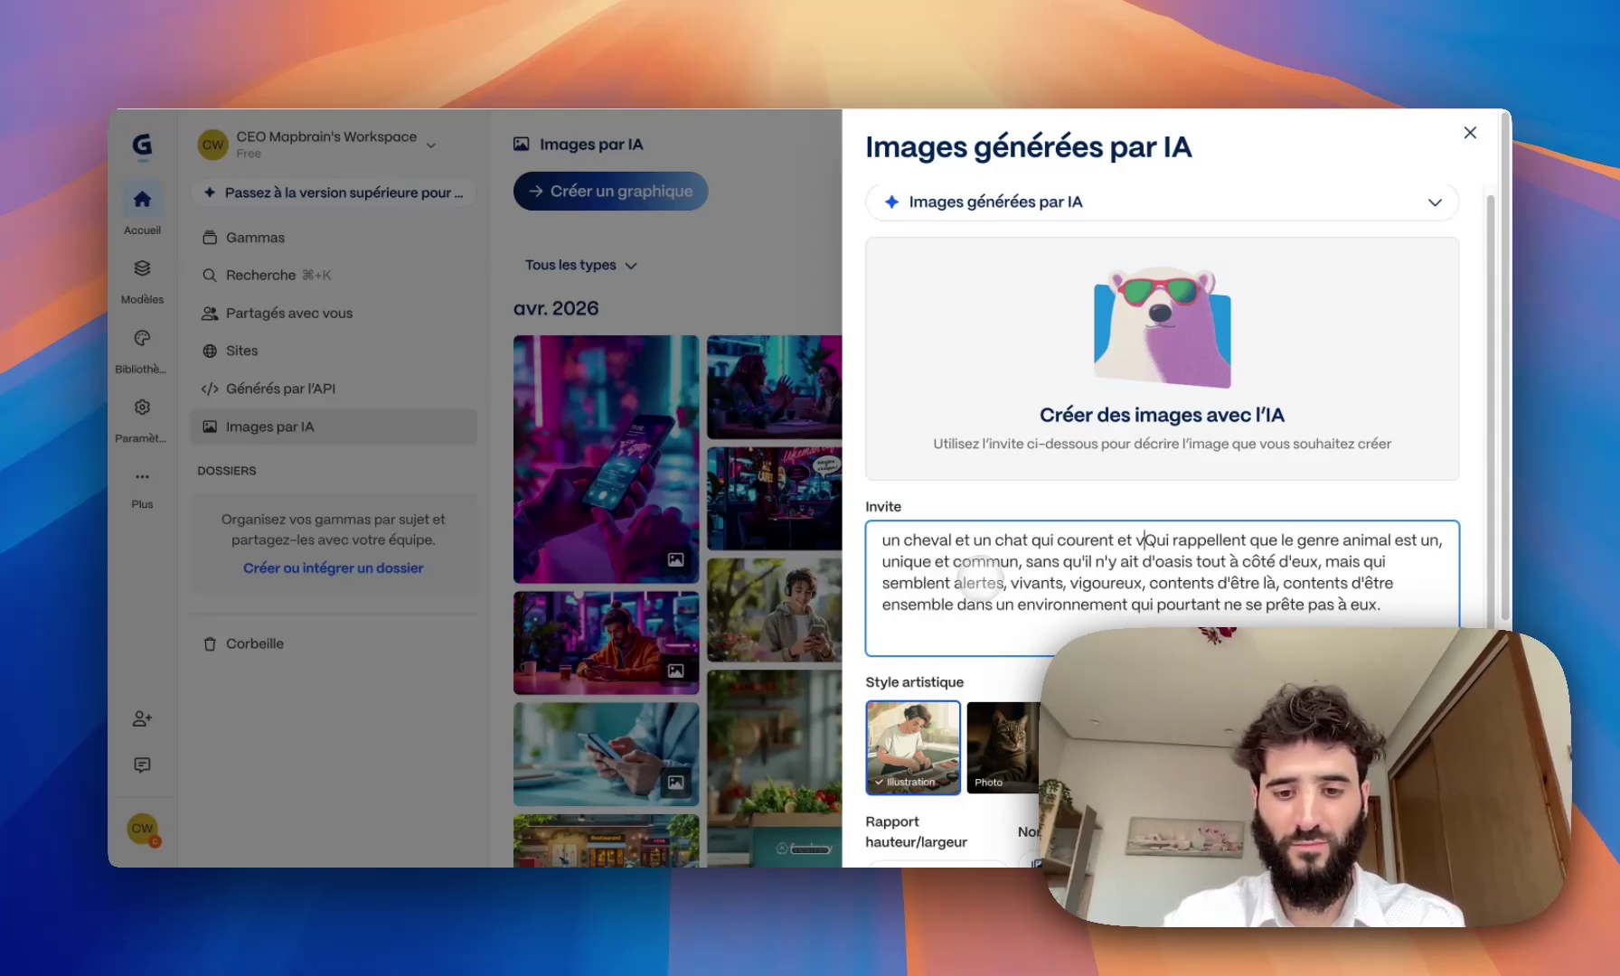
type("ent ensemble, ")
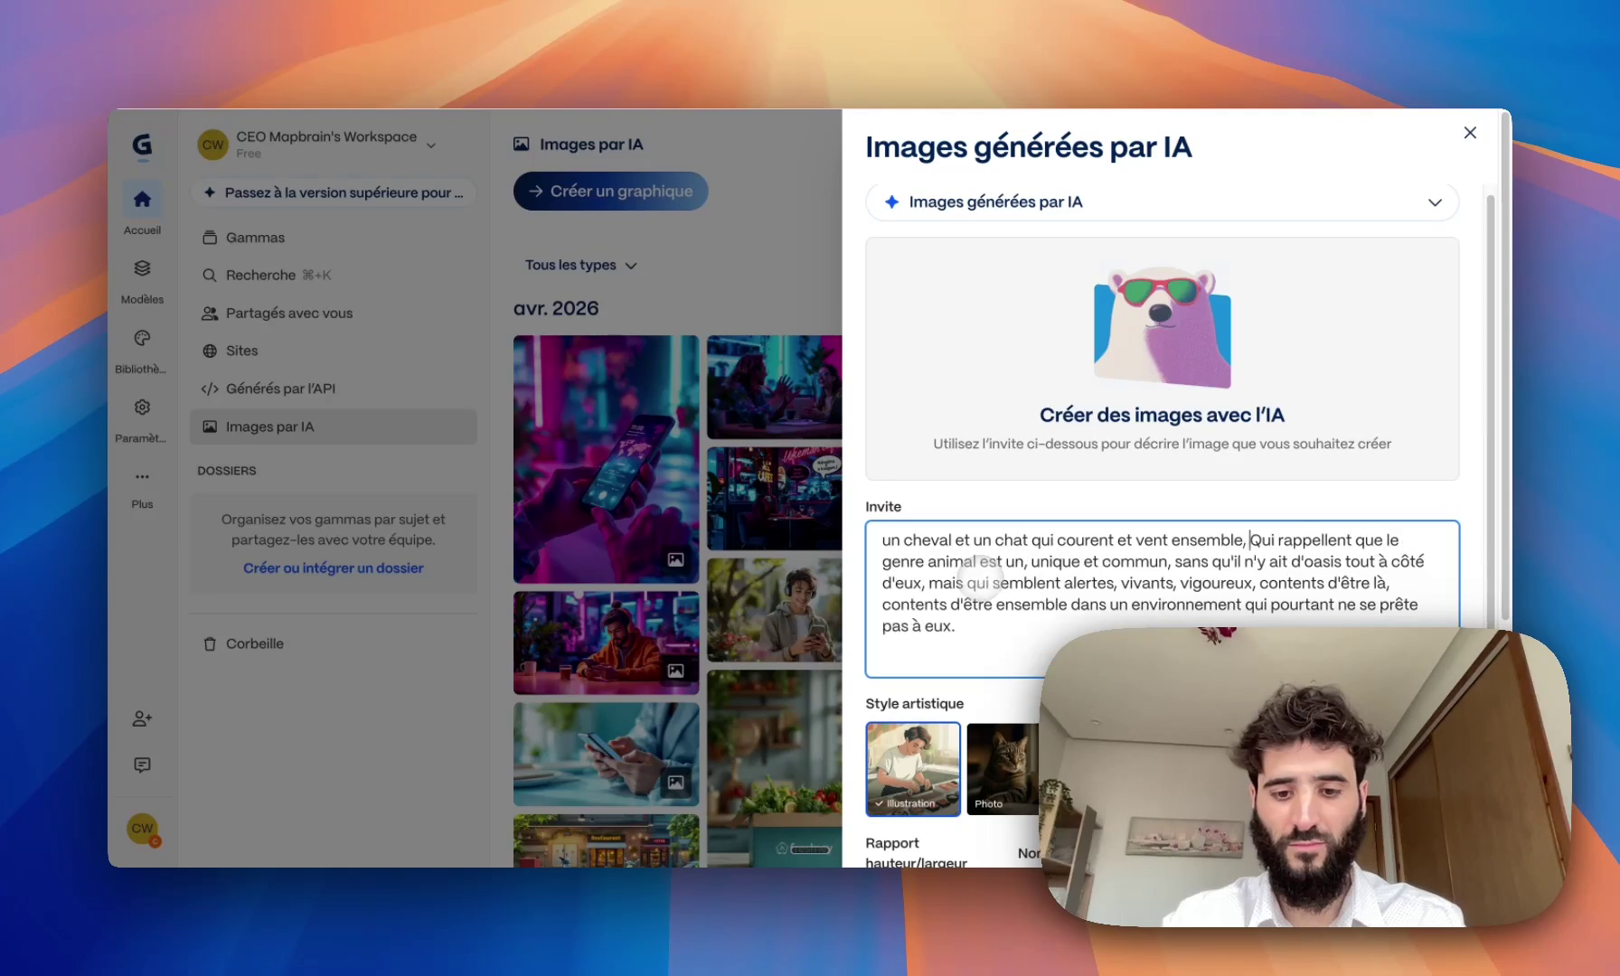
- Add "visages gais, attentifs et qui ont trouve malgre les difficultes du desert une oasis clemente" to the prompt's opening
type("visages ga")
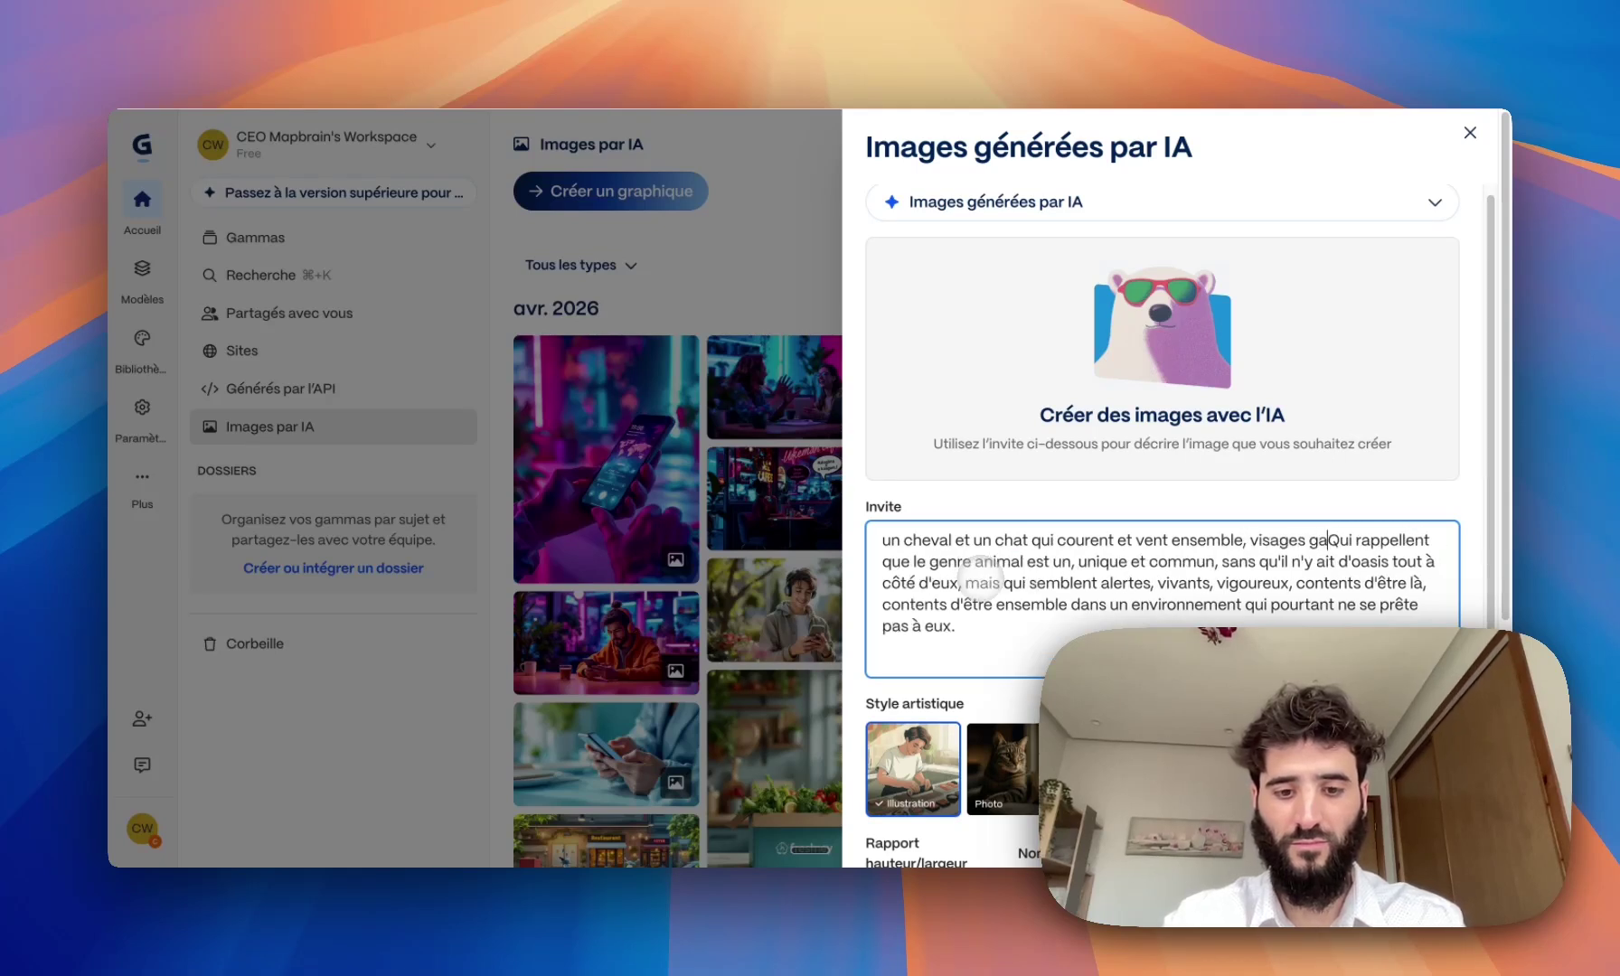
type("is, attenti")
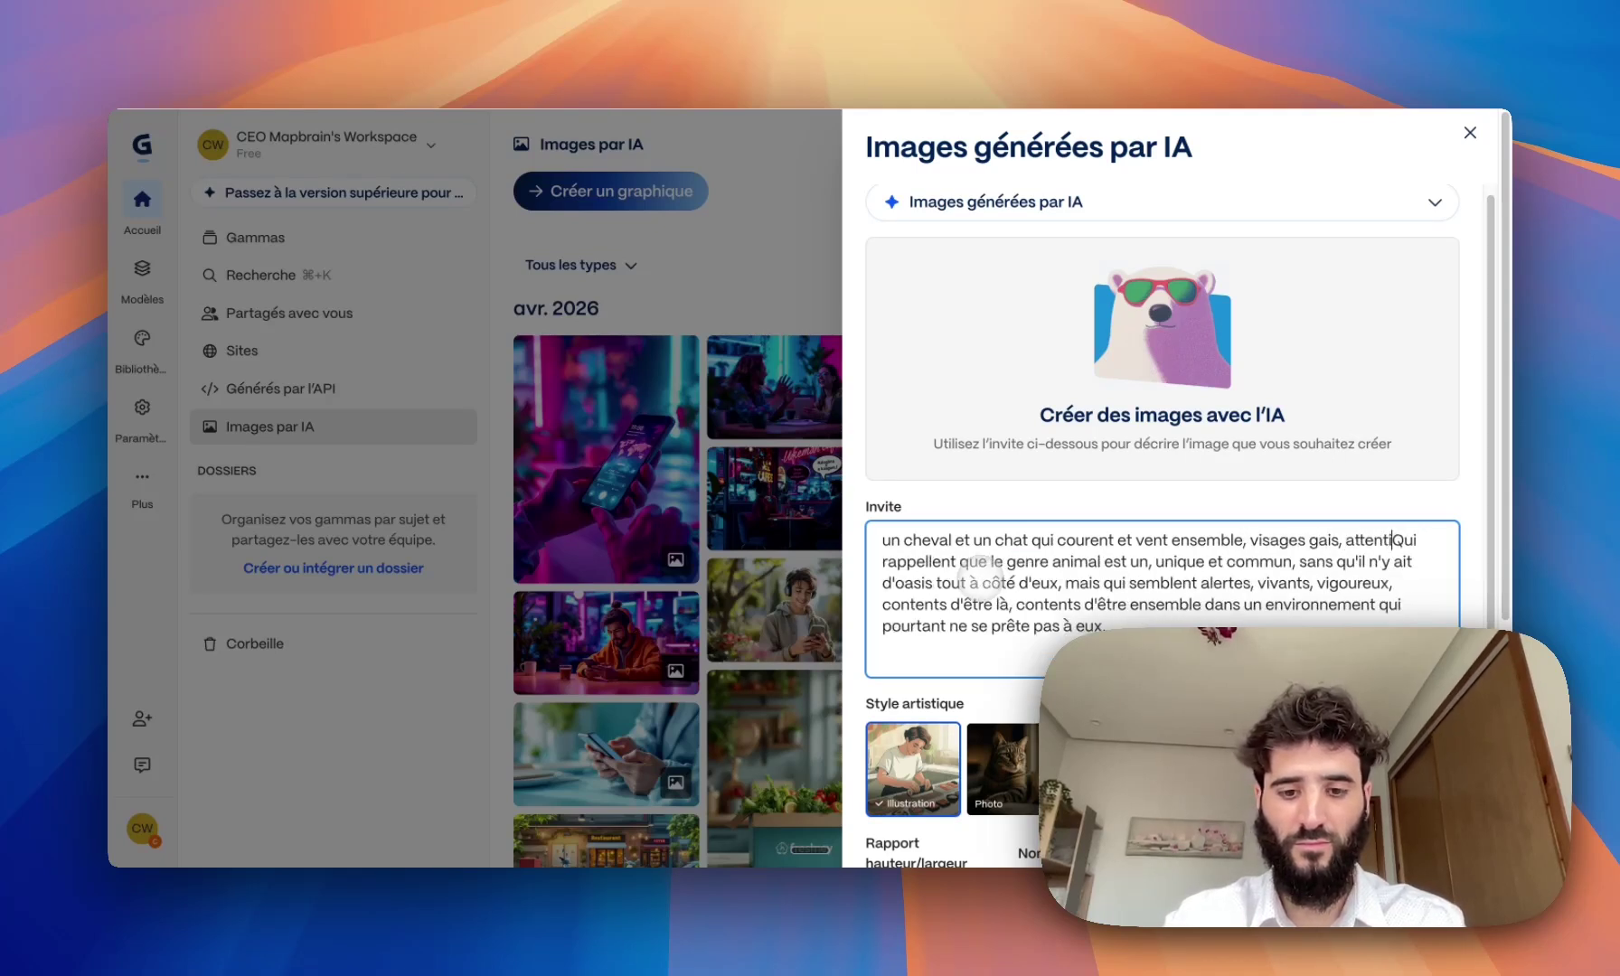
type("fs et qui")
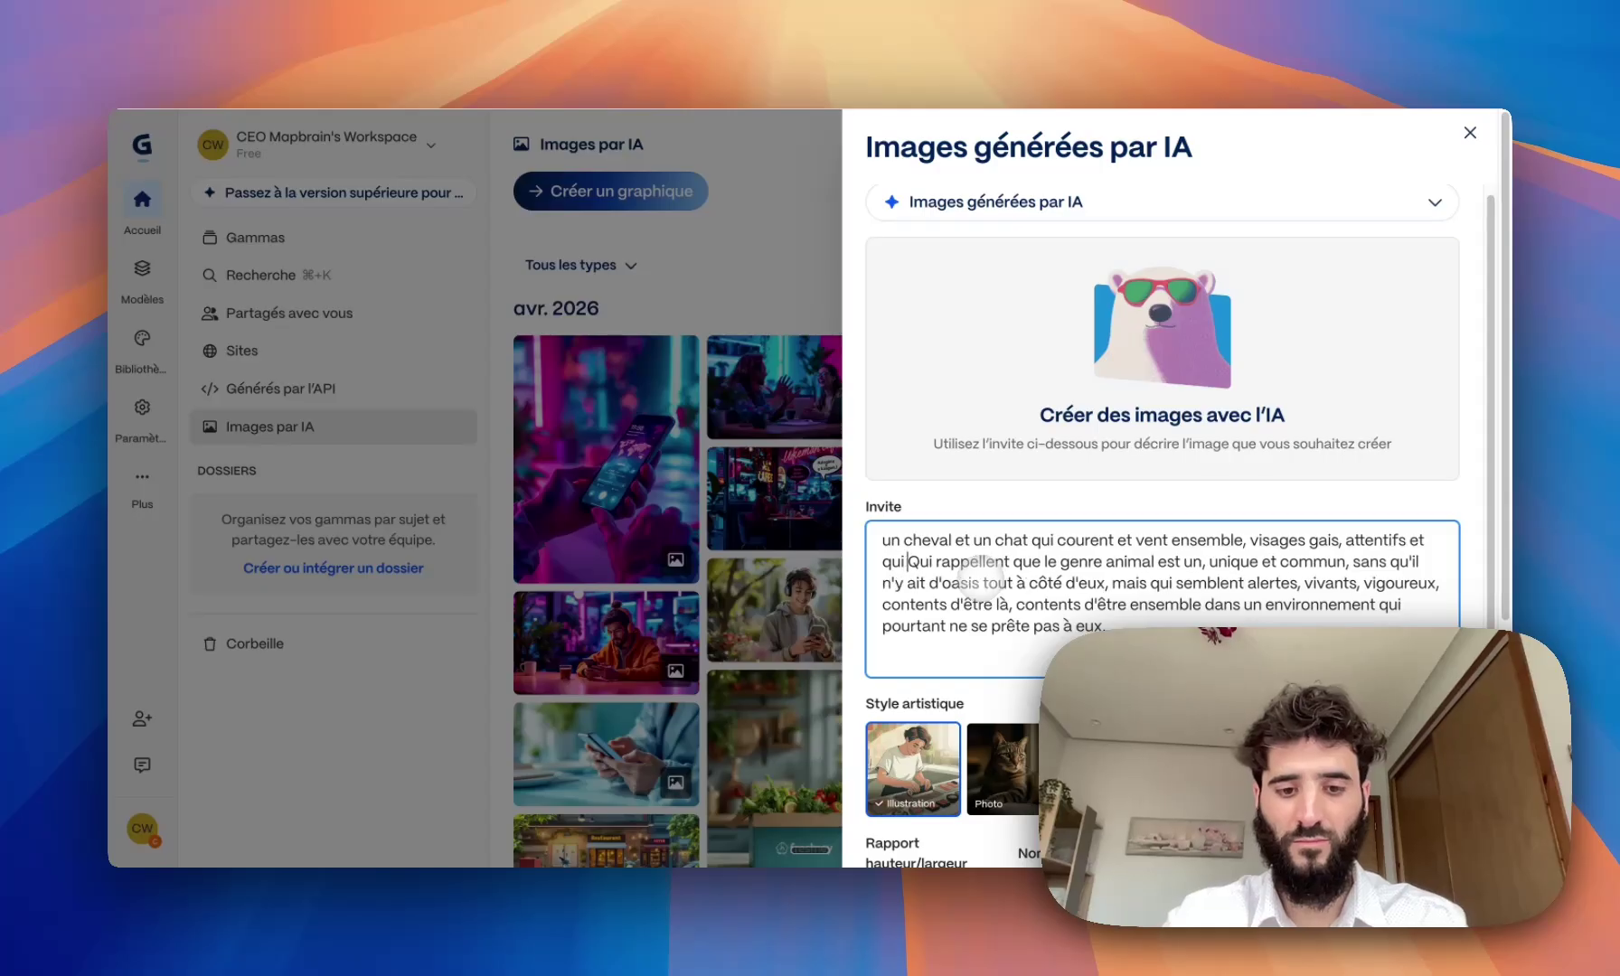
type(" ont trouve m")
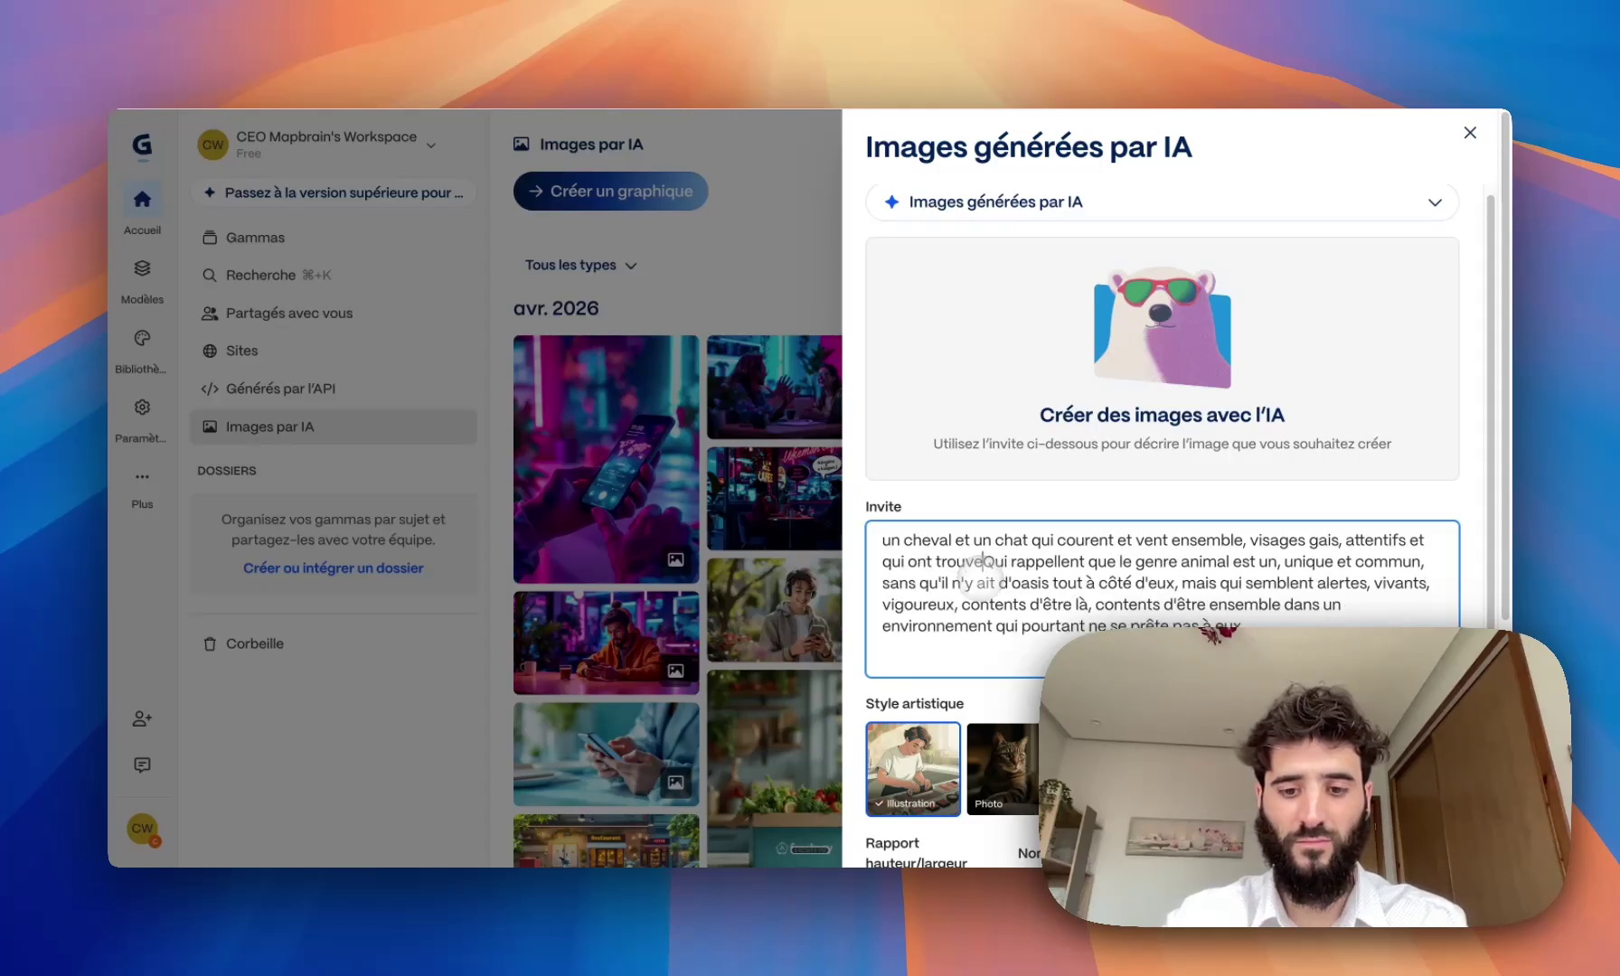
type("algre le")
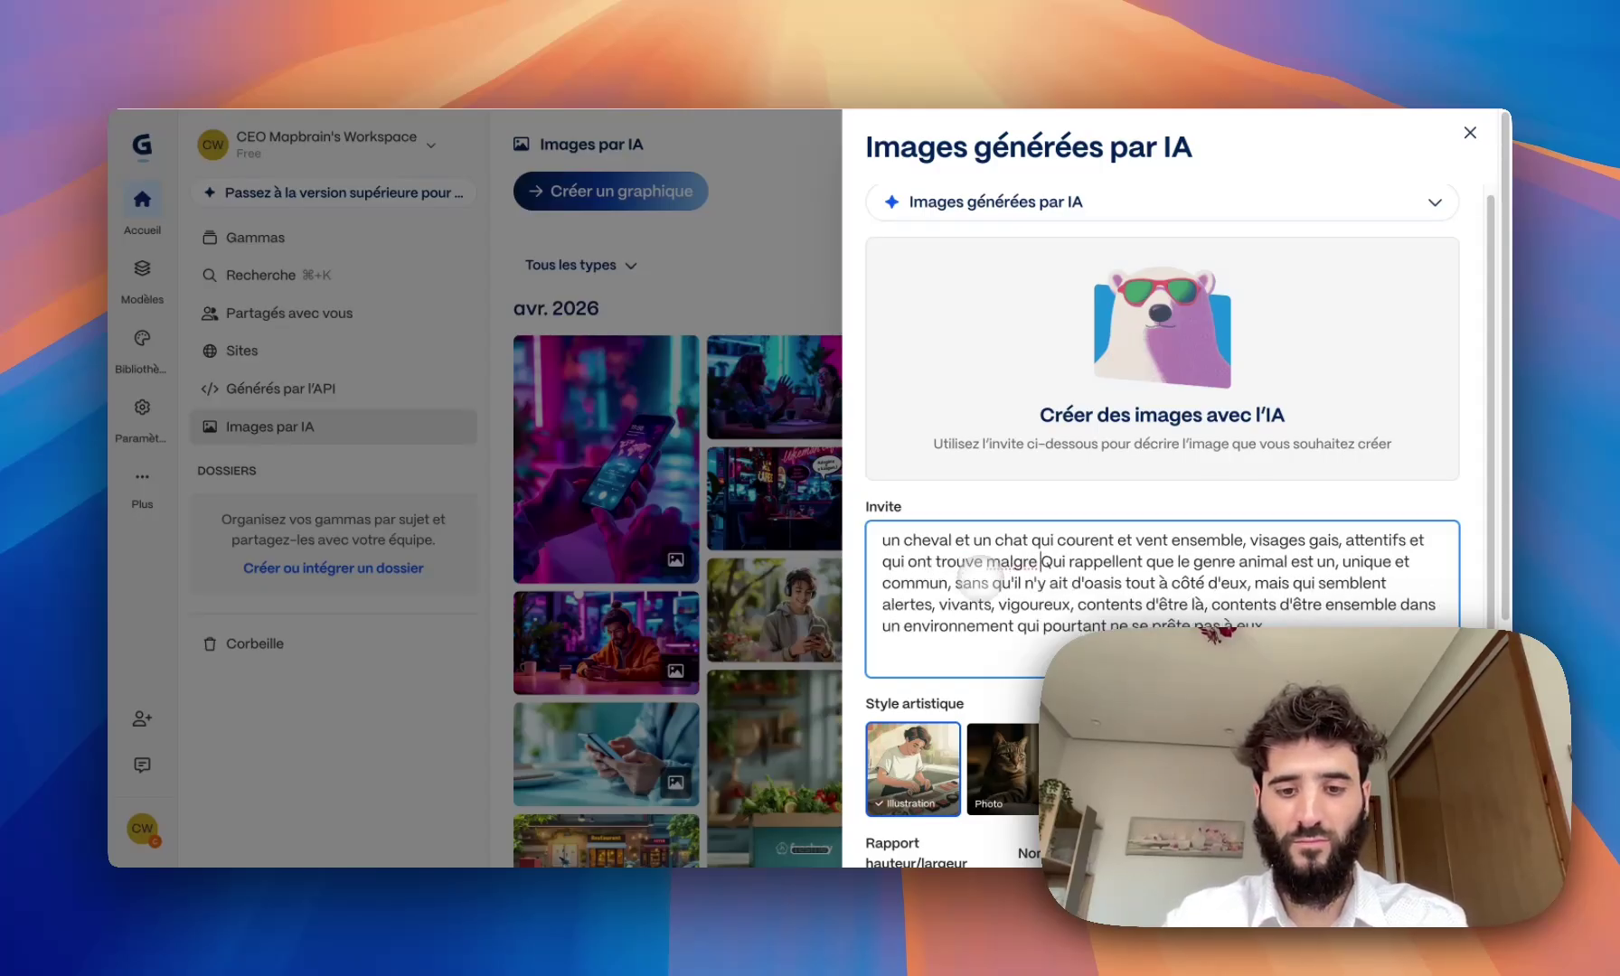
type("s difficue")
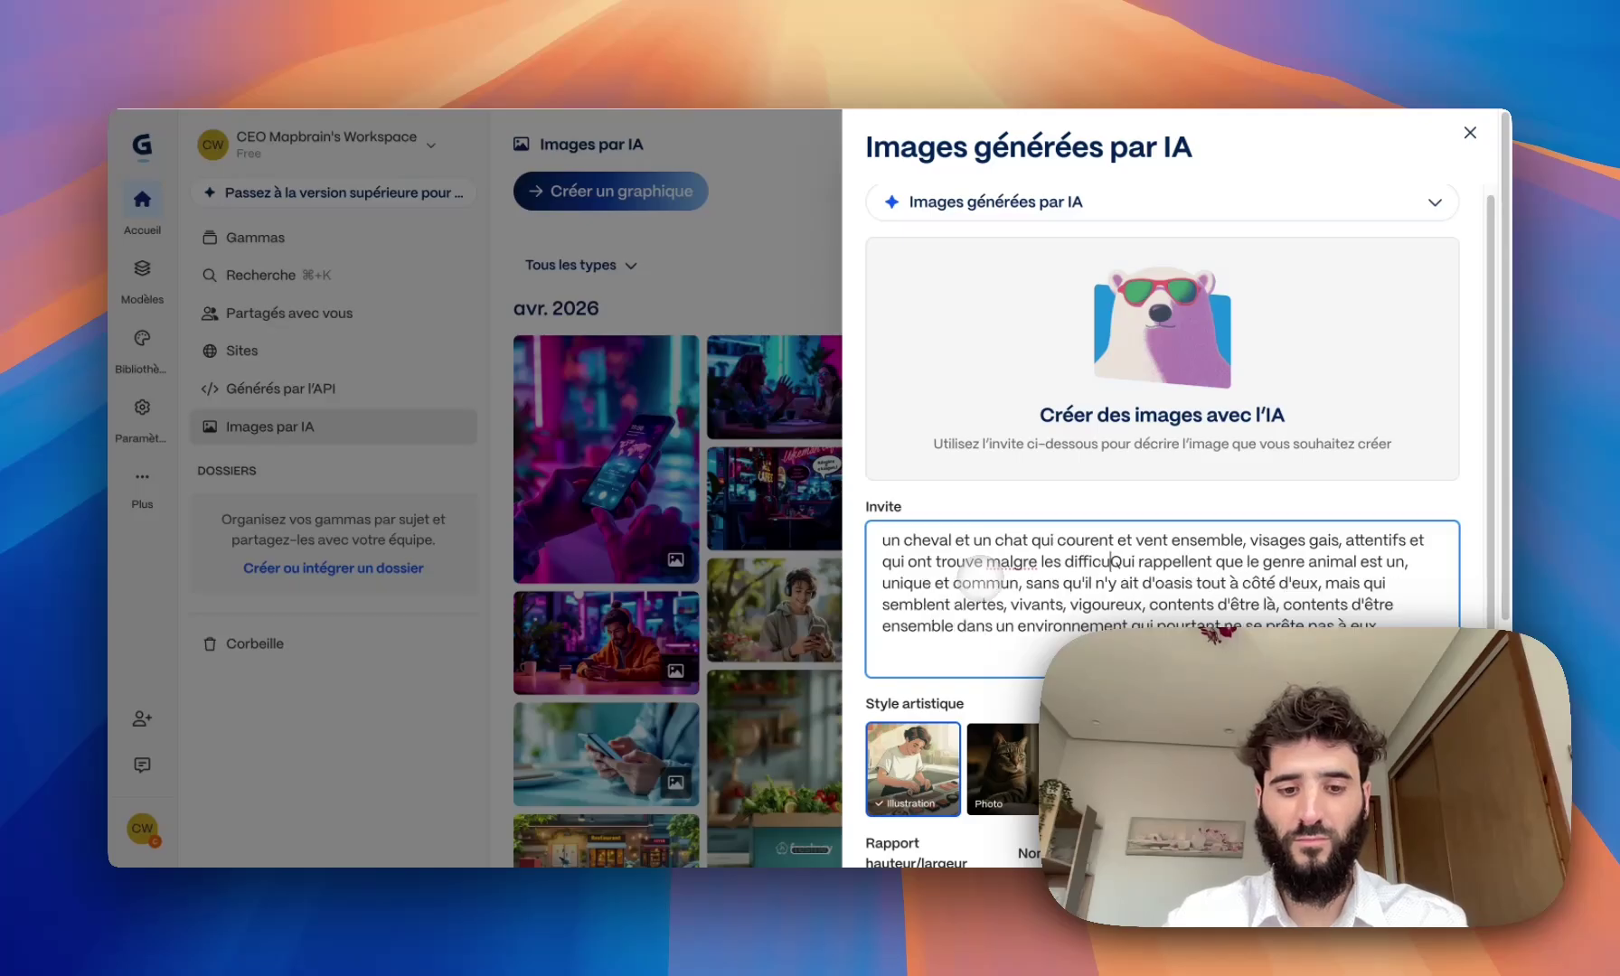
type("ltres du des")
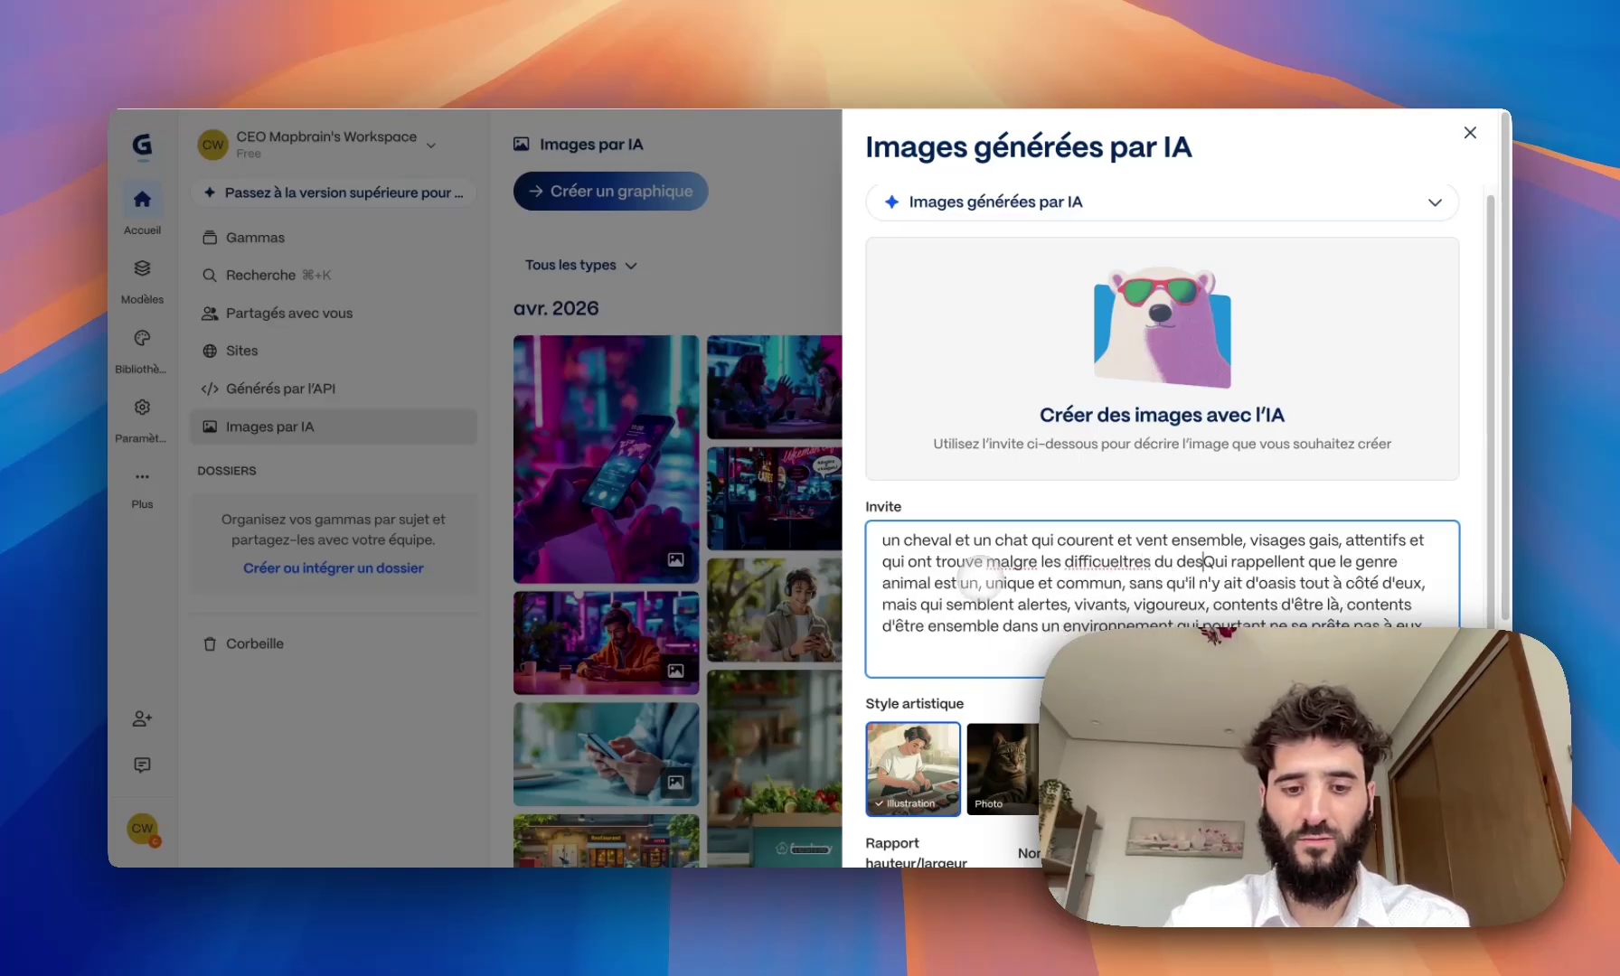
type("ert une oa")
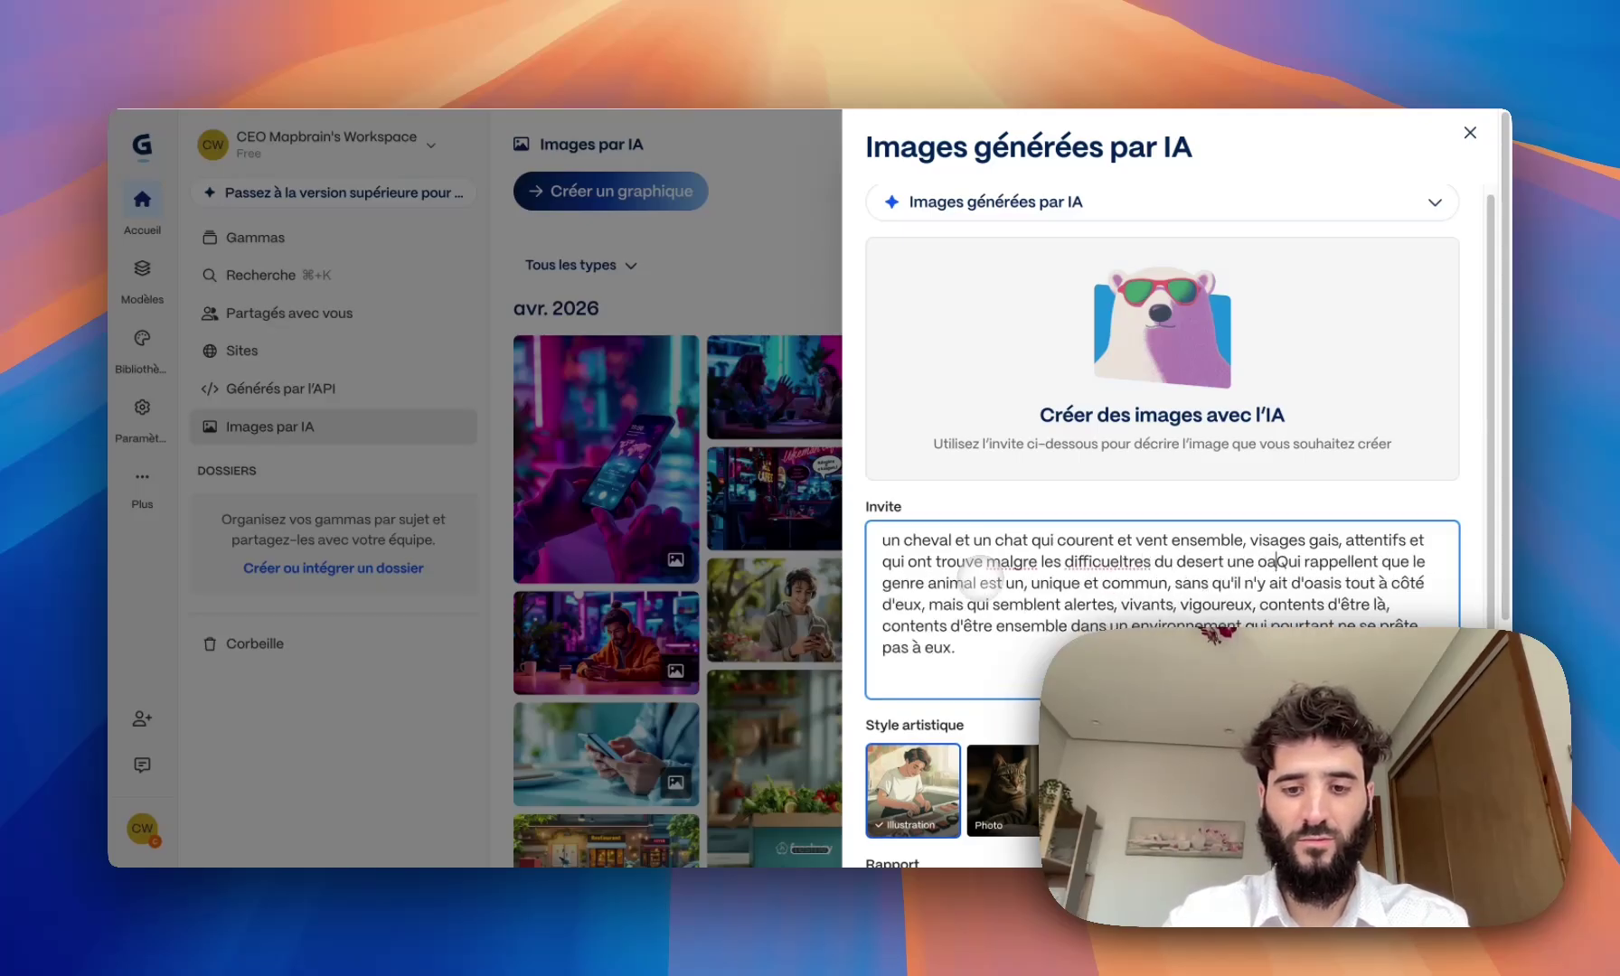
type("sis clement")
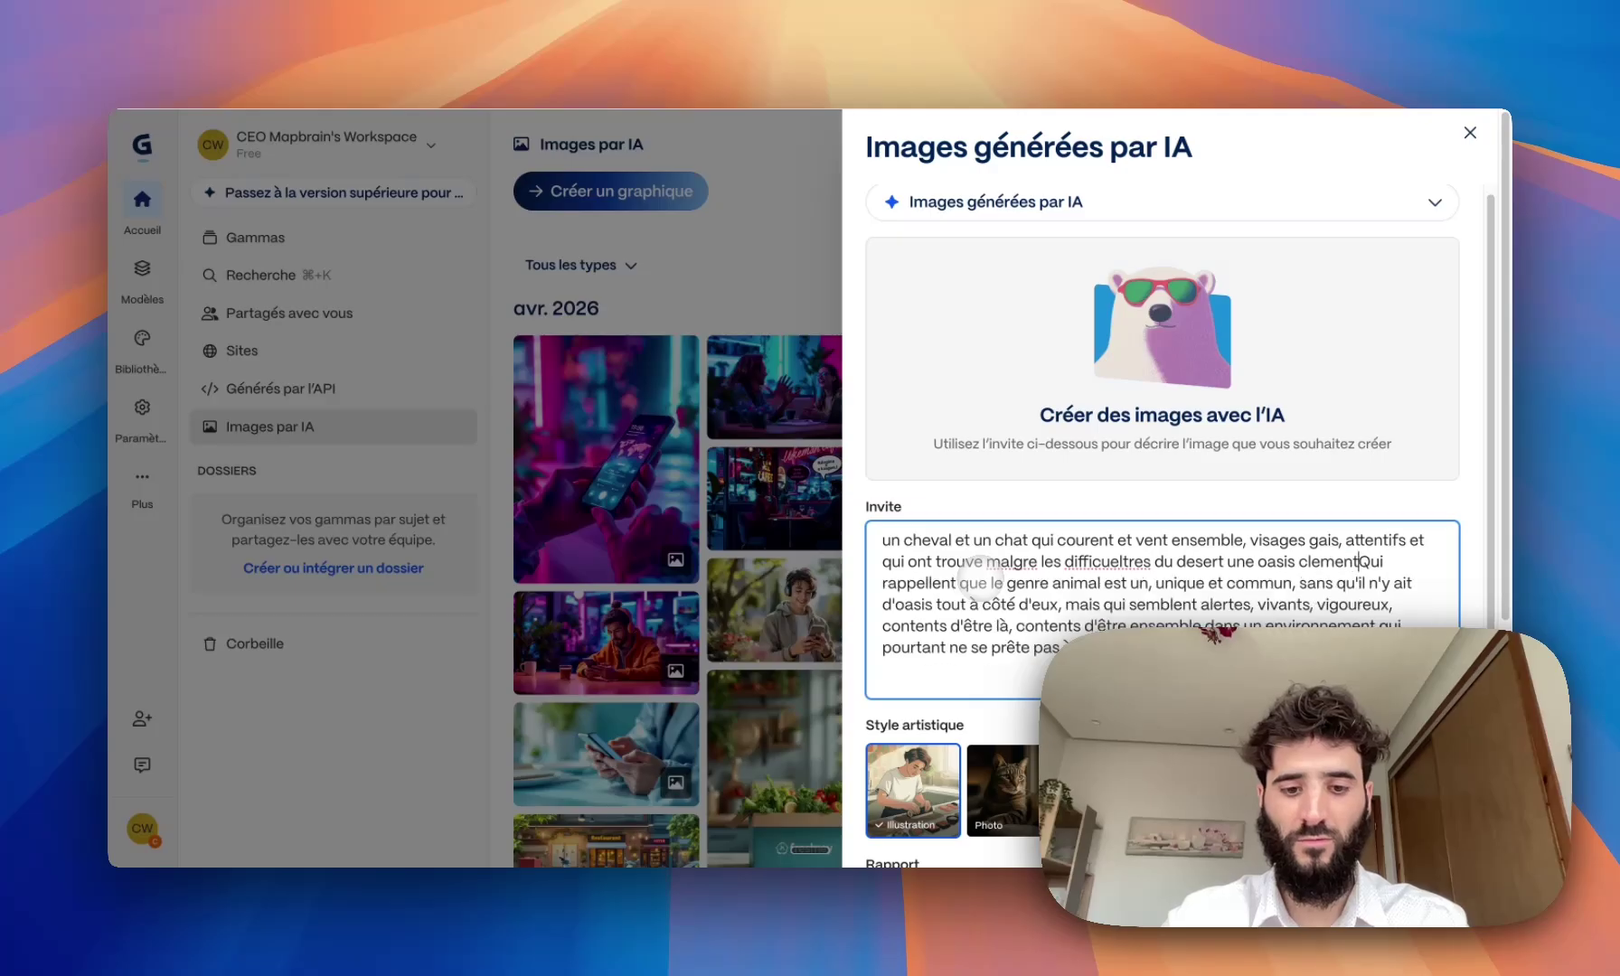
- Continue with "avec leurs parents animaux la bas et ce cei cette image doit" and change "Qui rappellent" to "rappeller"
type("e avec leurs parents animaux la bas et ce cei cette")
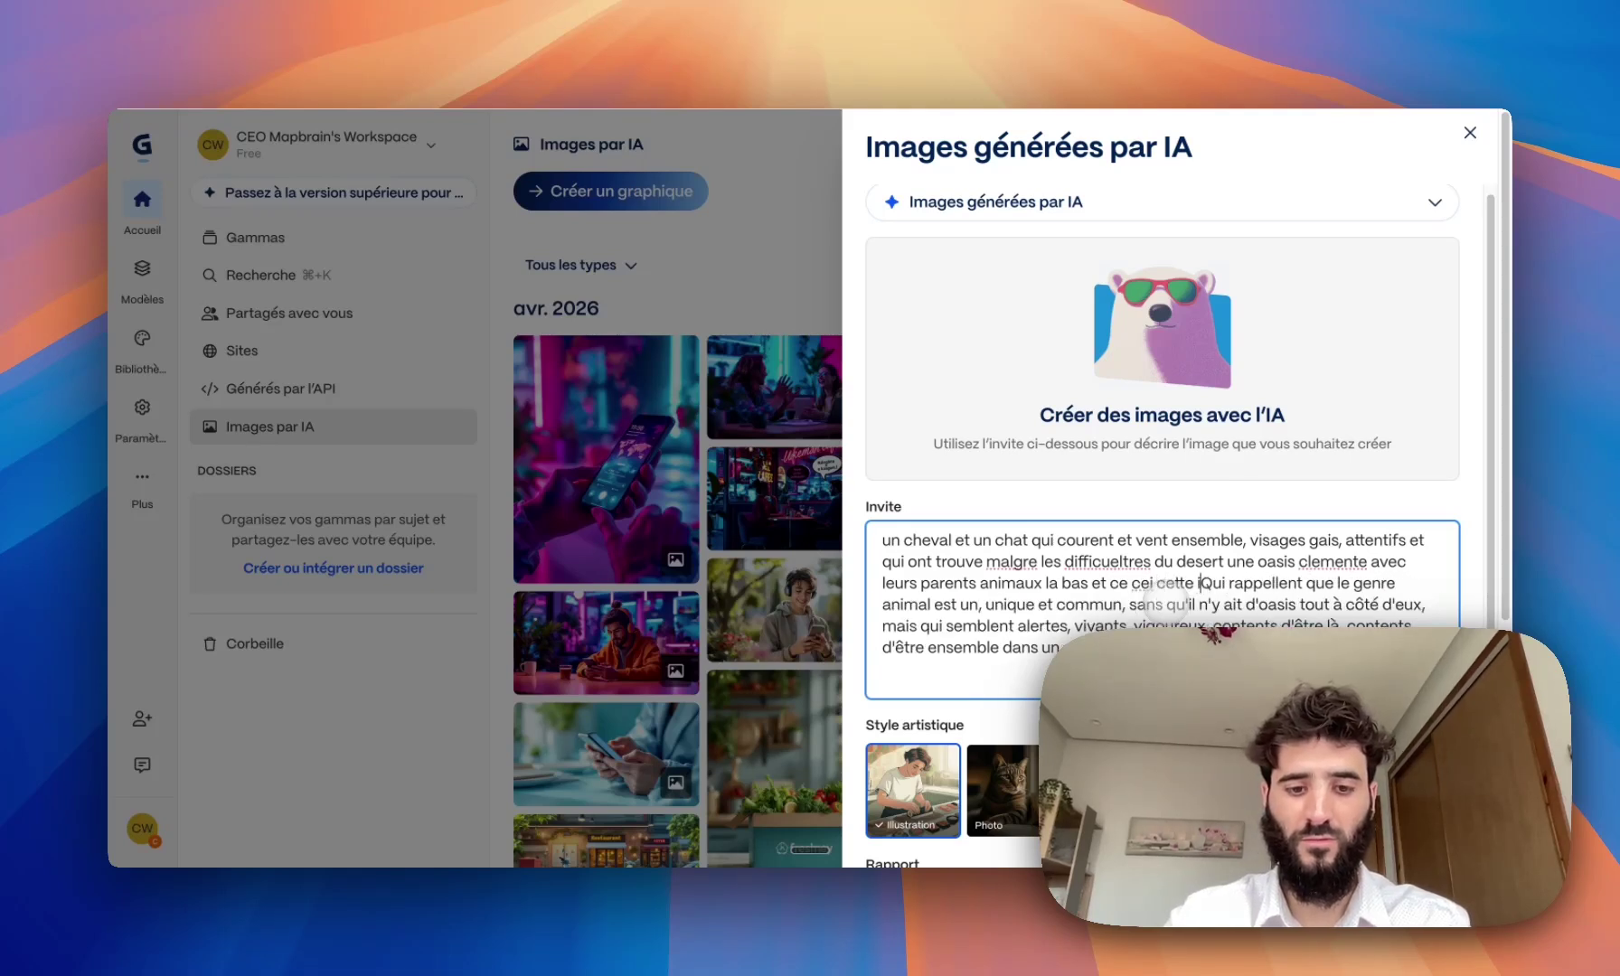
type("doit")
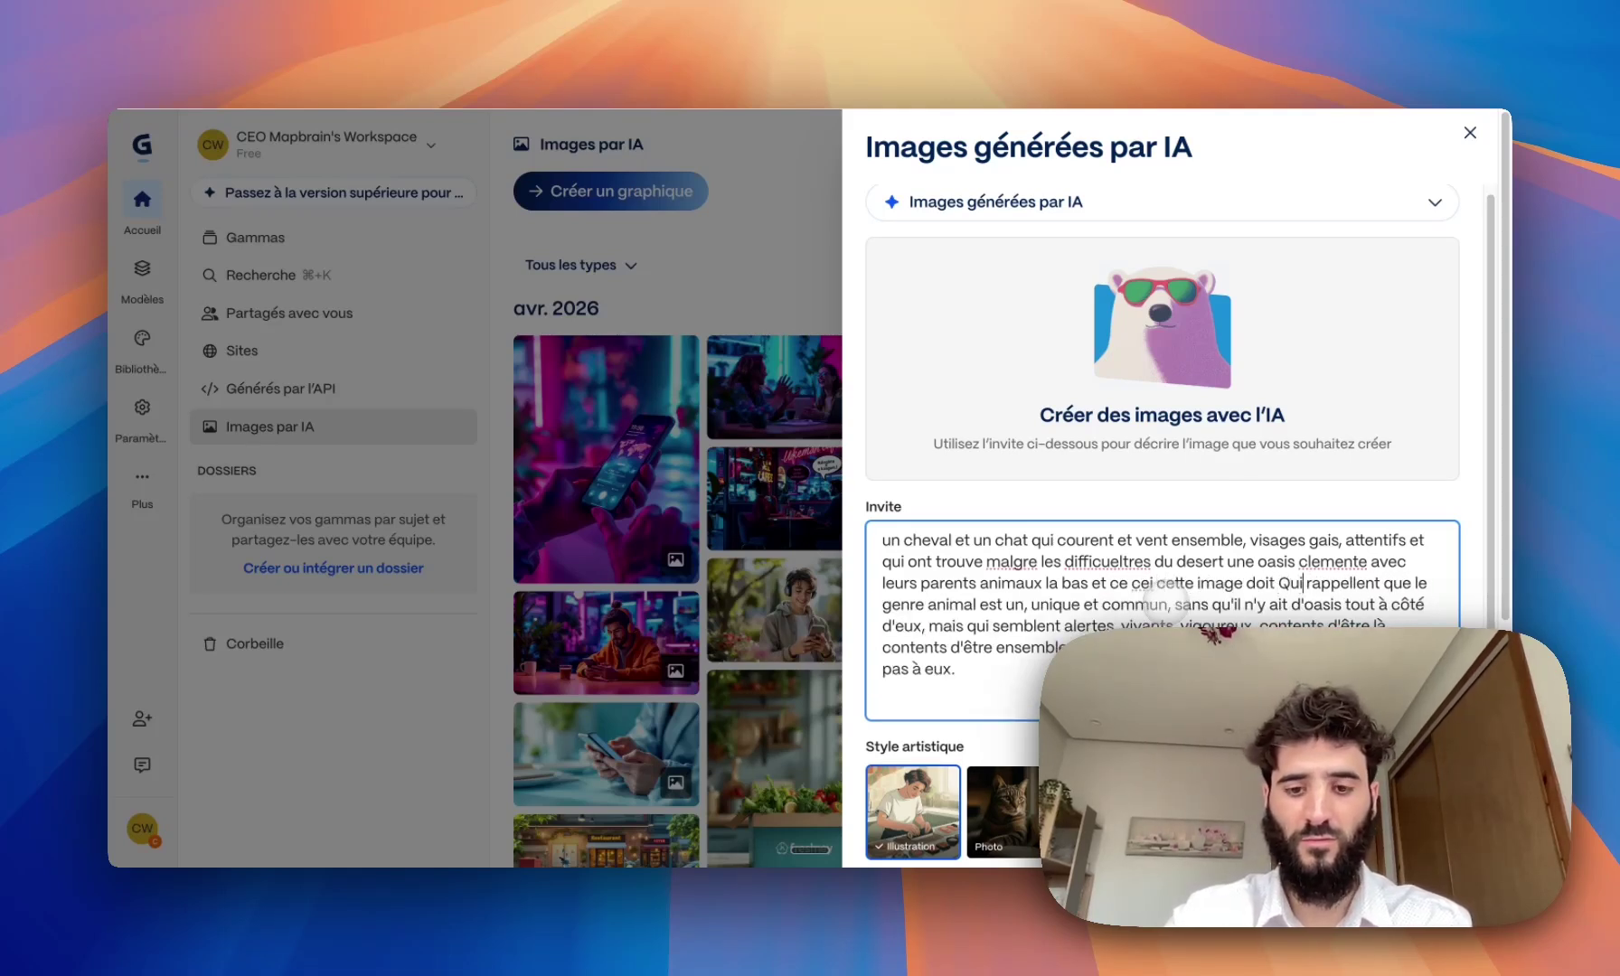
key("BackSpace")
key("BackSpace")
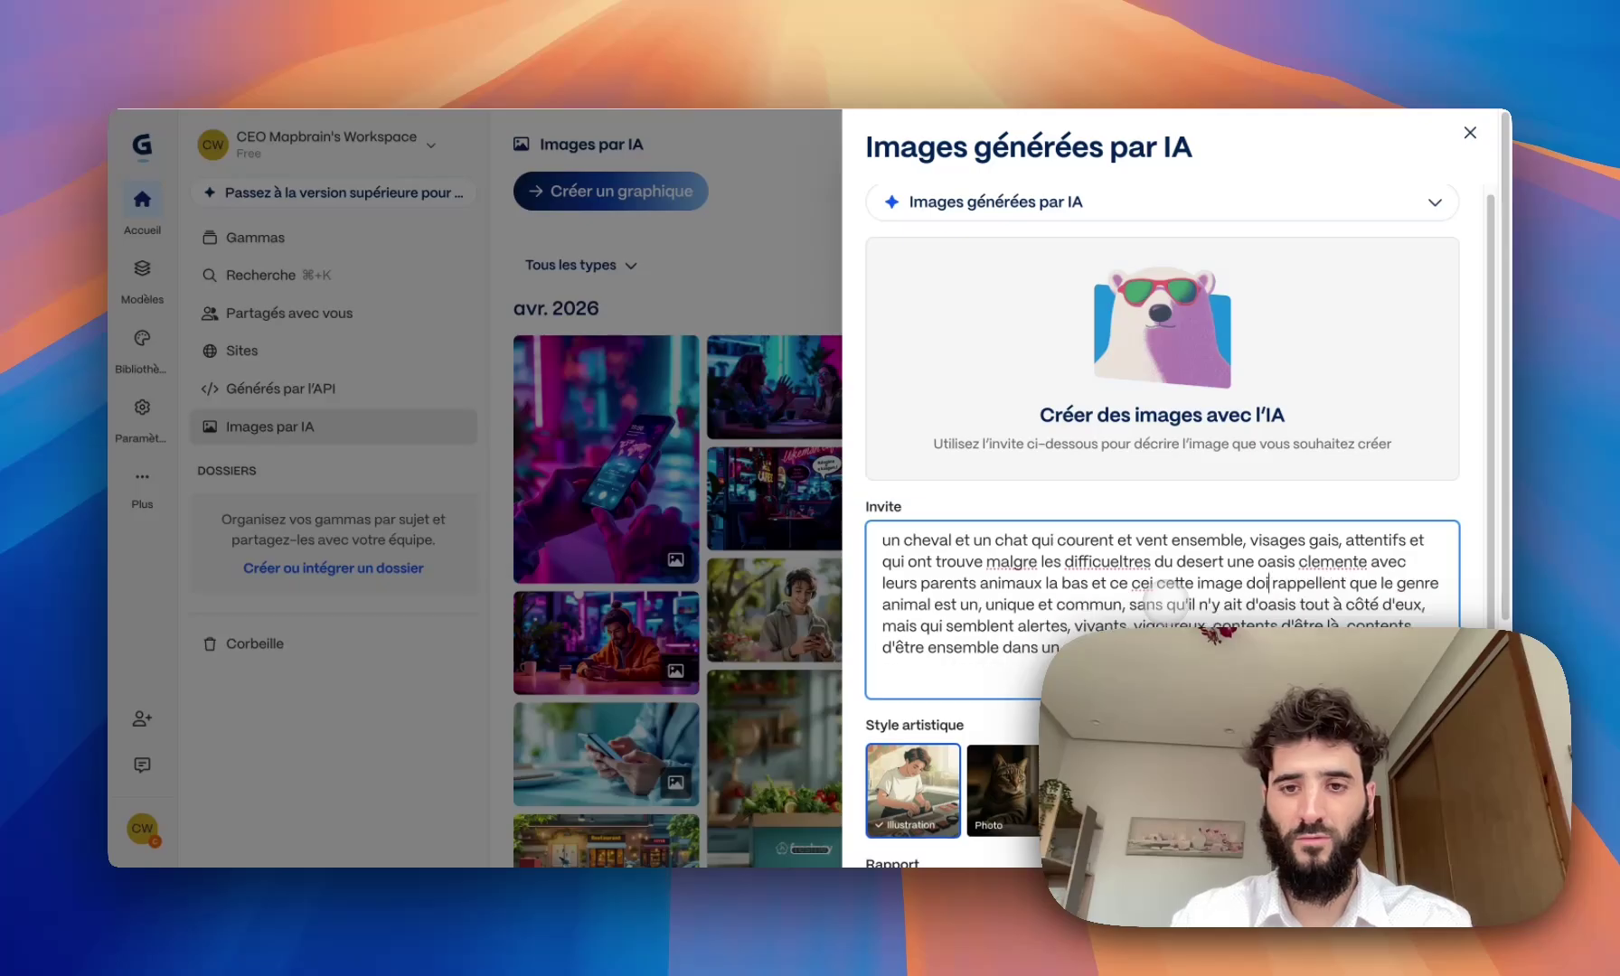
type("t")
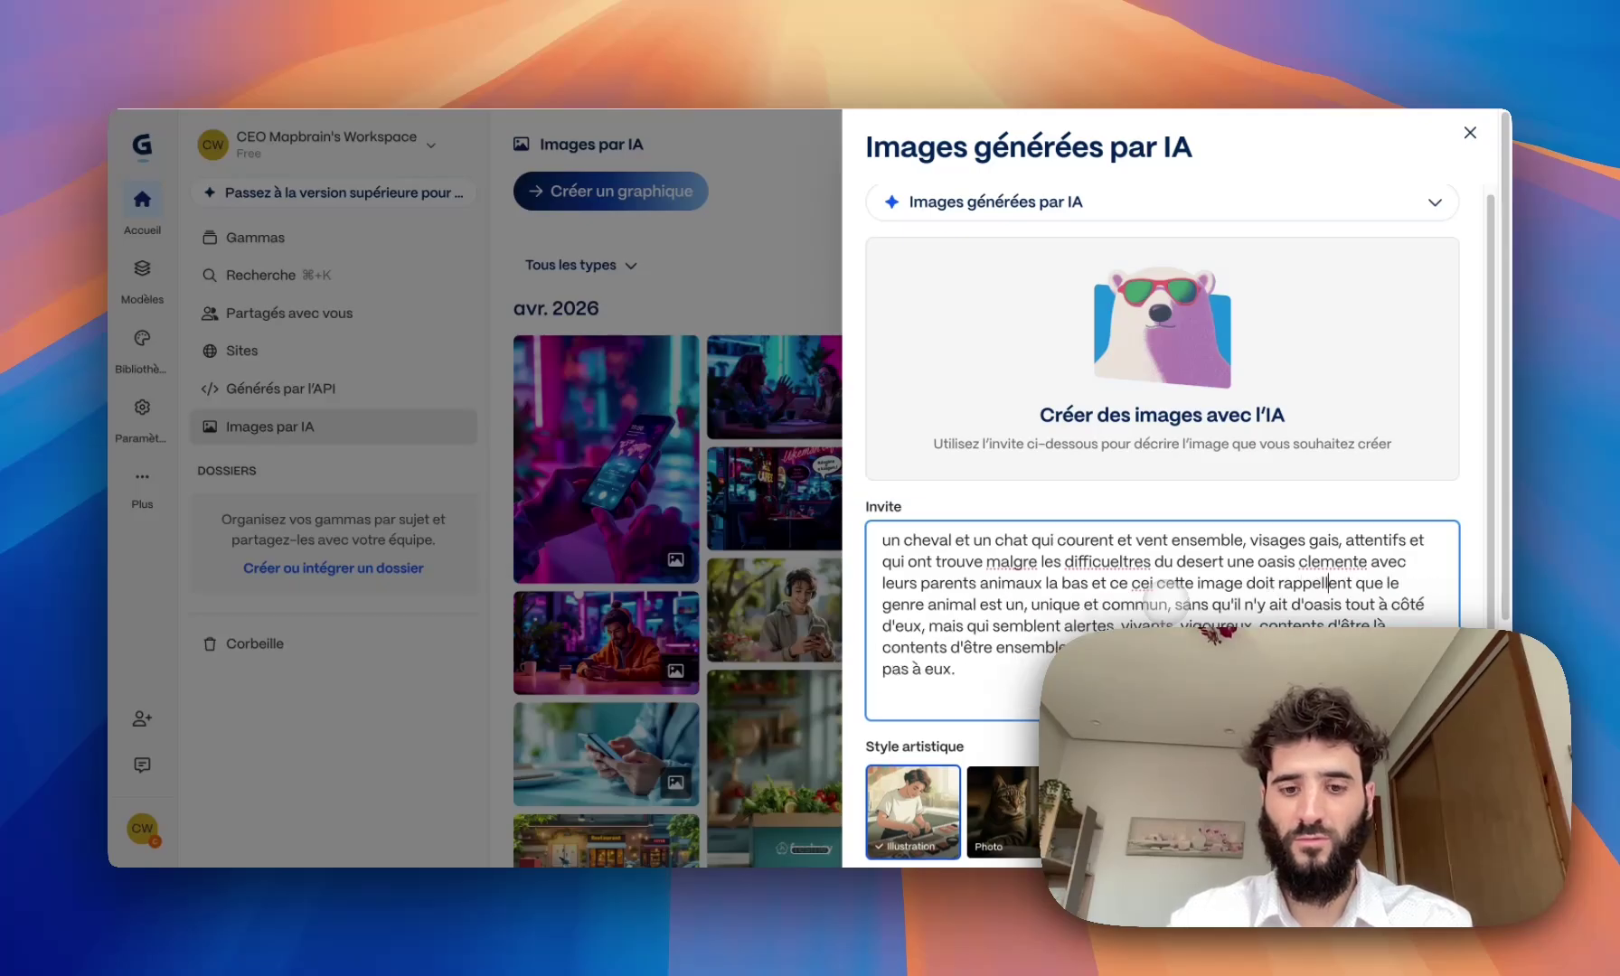
key("BackSpace")
key("BackSpace")
type("r")
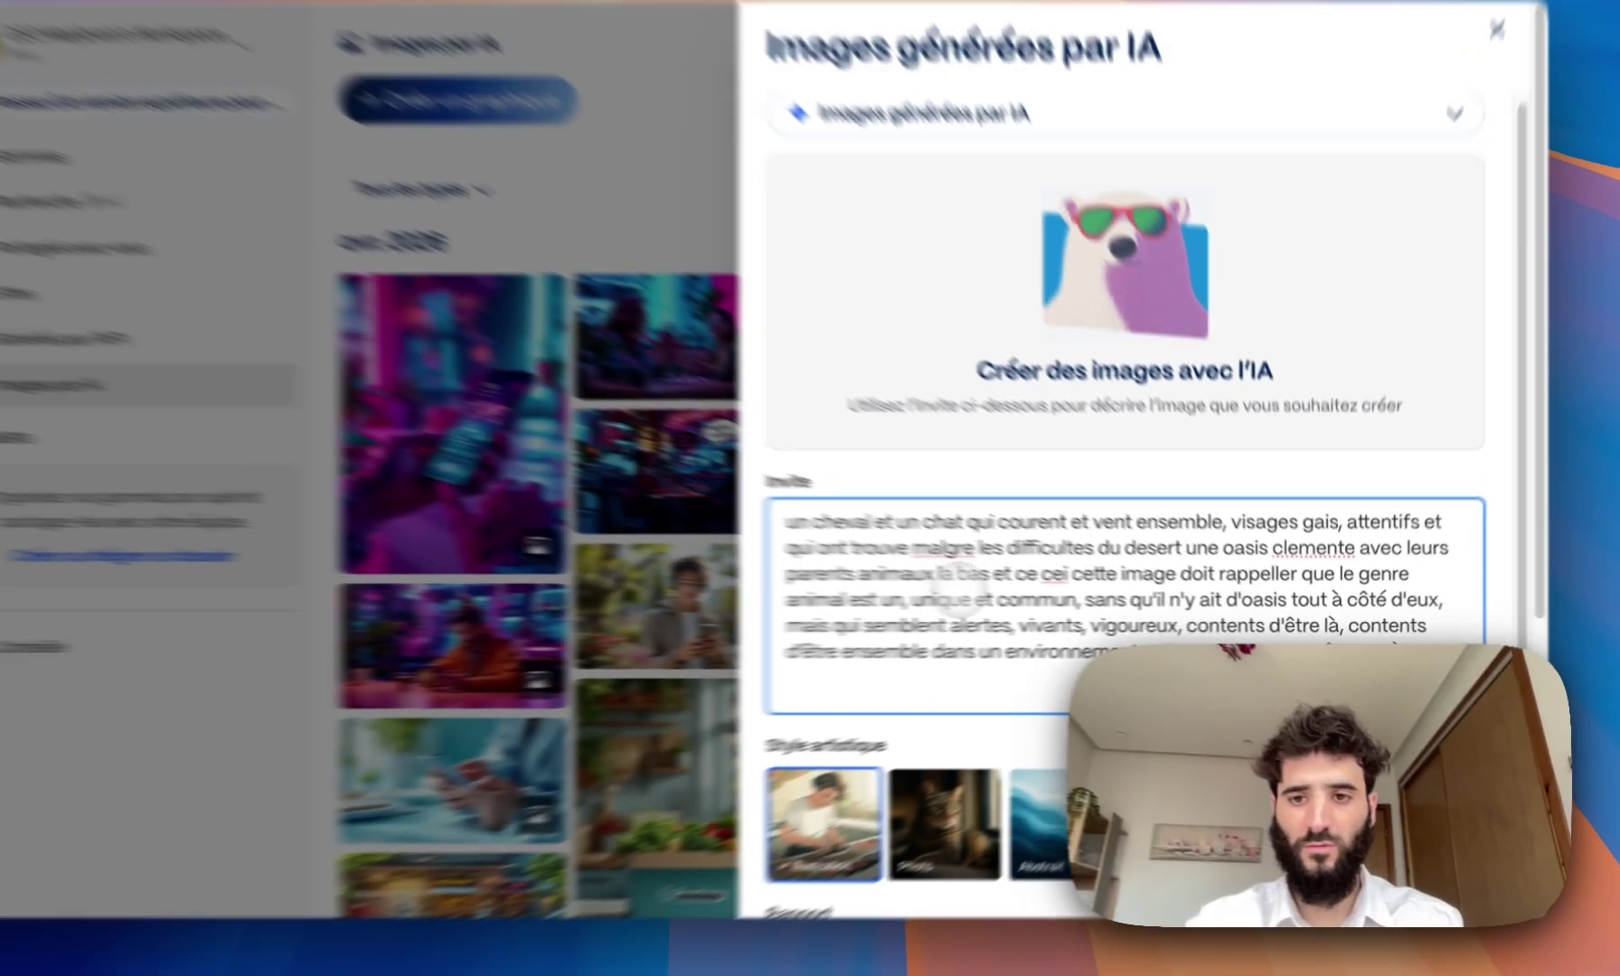
- Set the image's artistic style to Photo and the number of images to 1
scroll(660, 750, "down", 3)
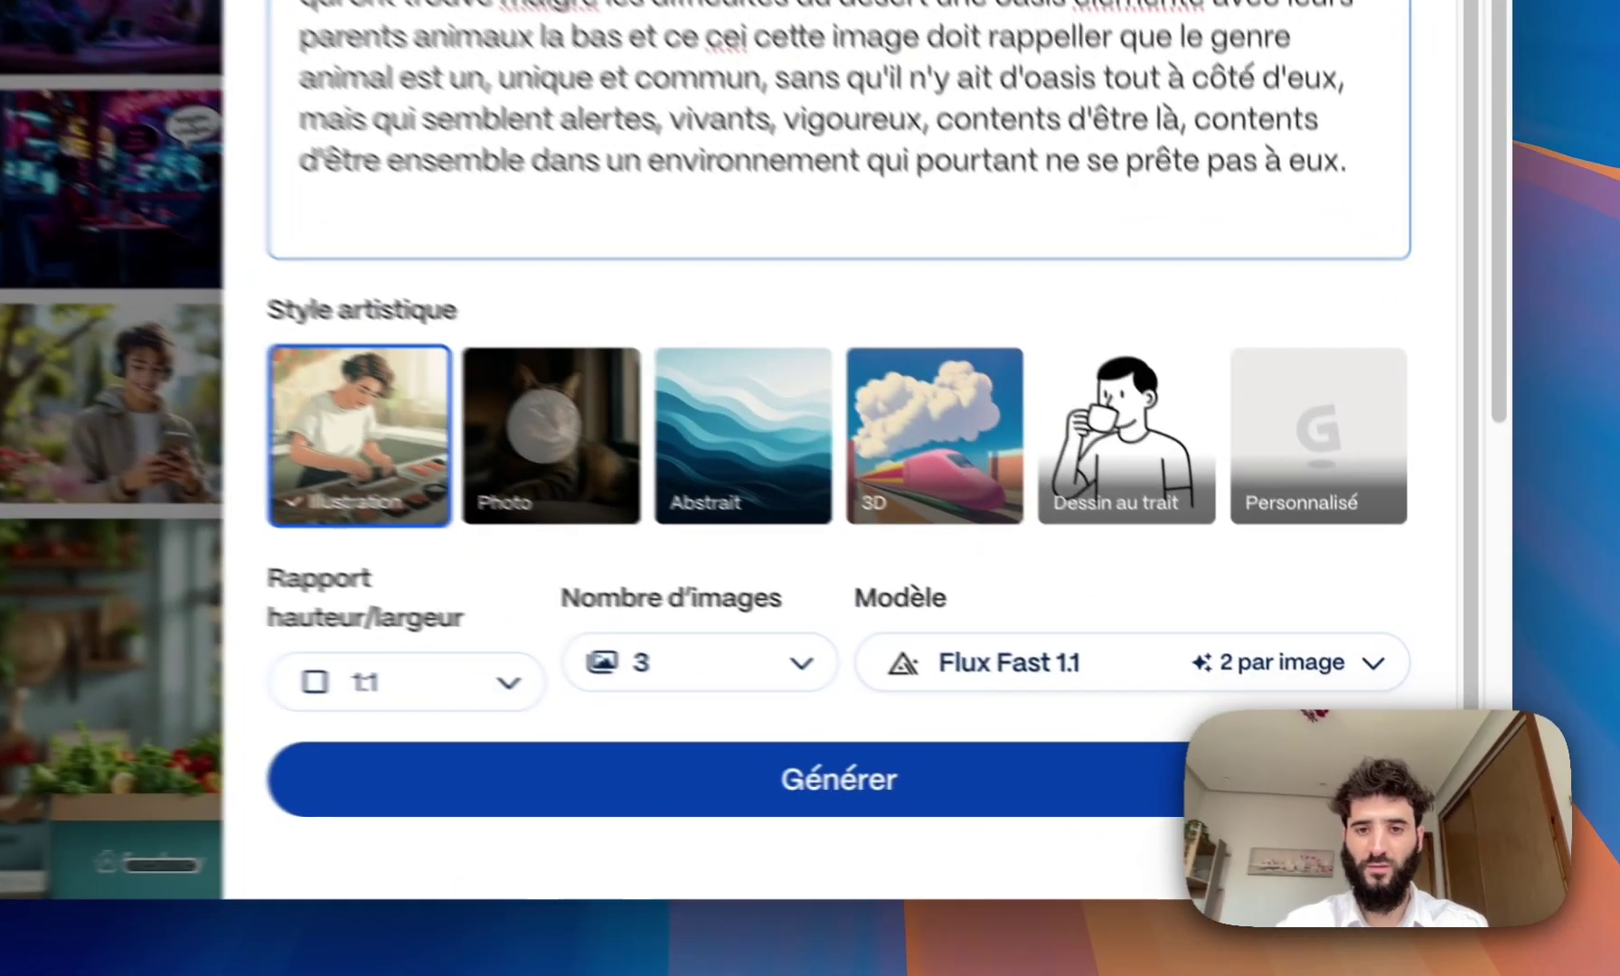
left_click(1011, 625)
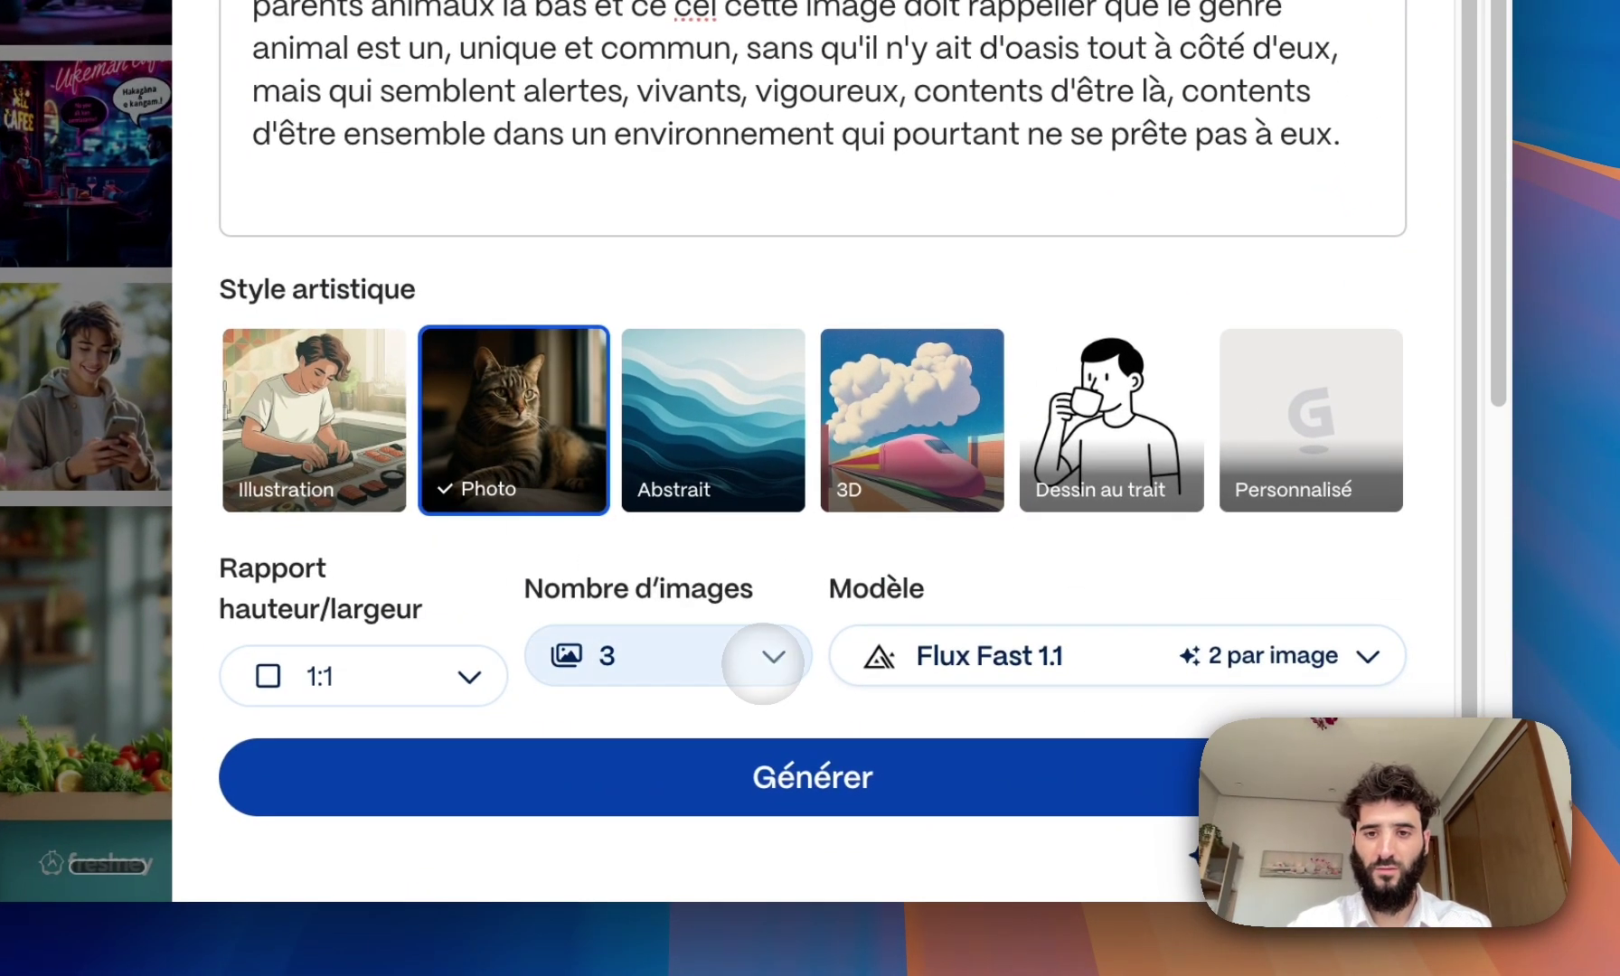
left_click(763, 658)
left_click(661, 420)
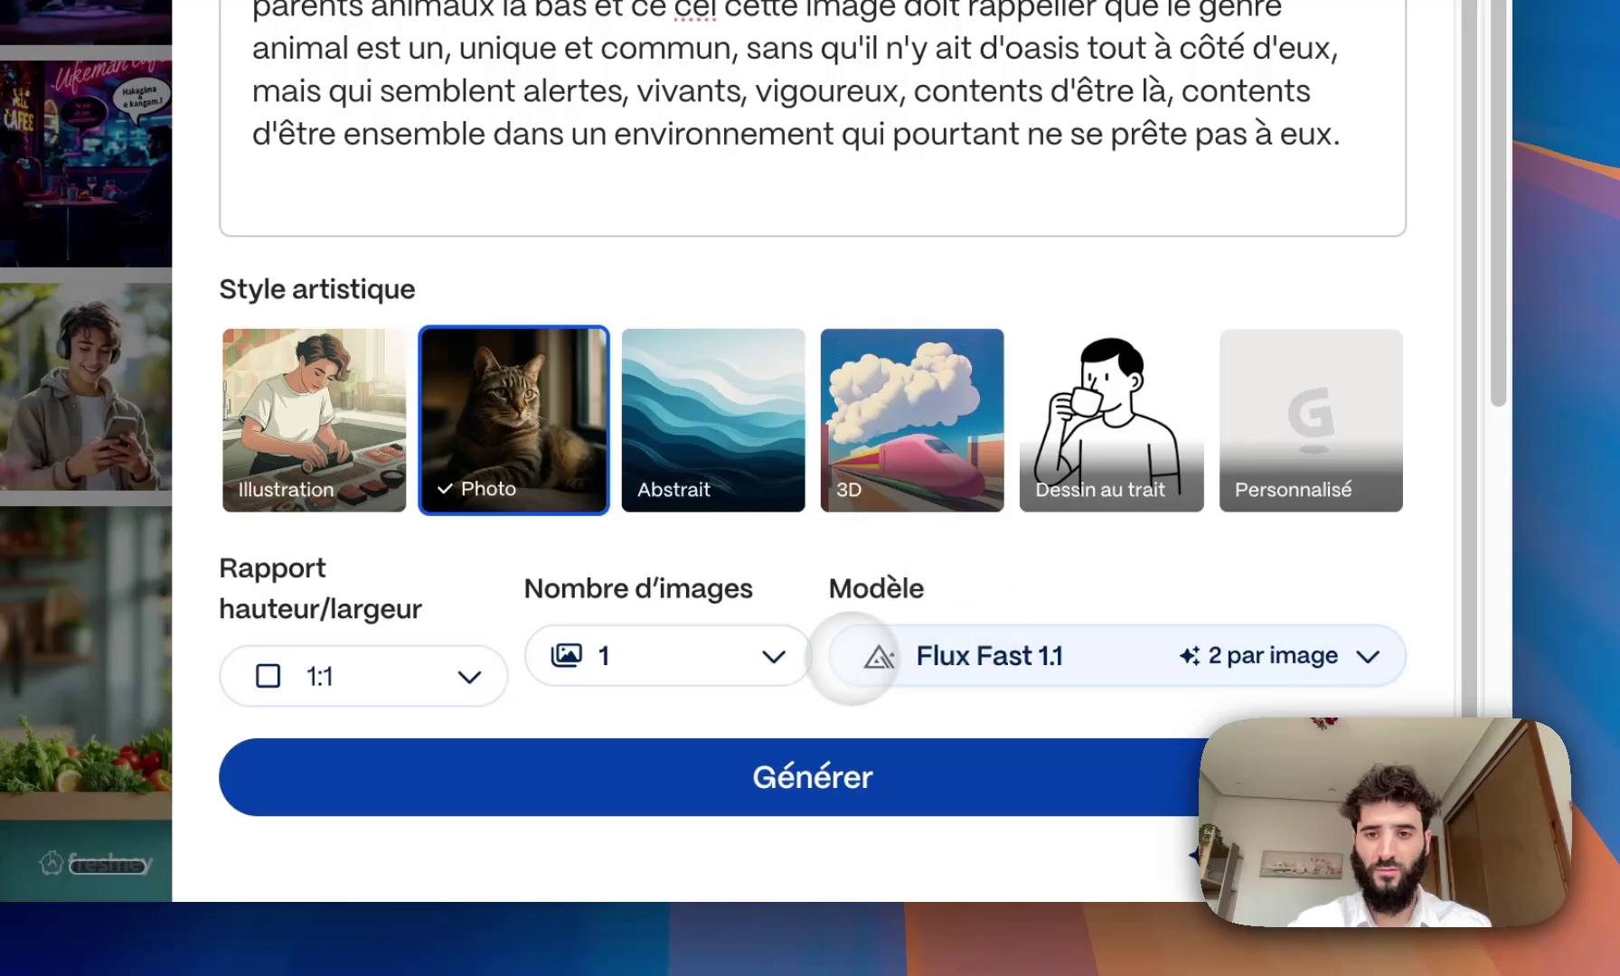
- Choose the Flux 2 Fast model and generate the image
left_click(1157, 657)
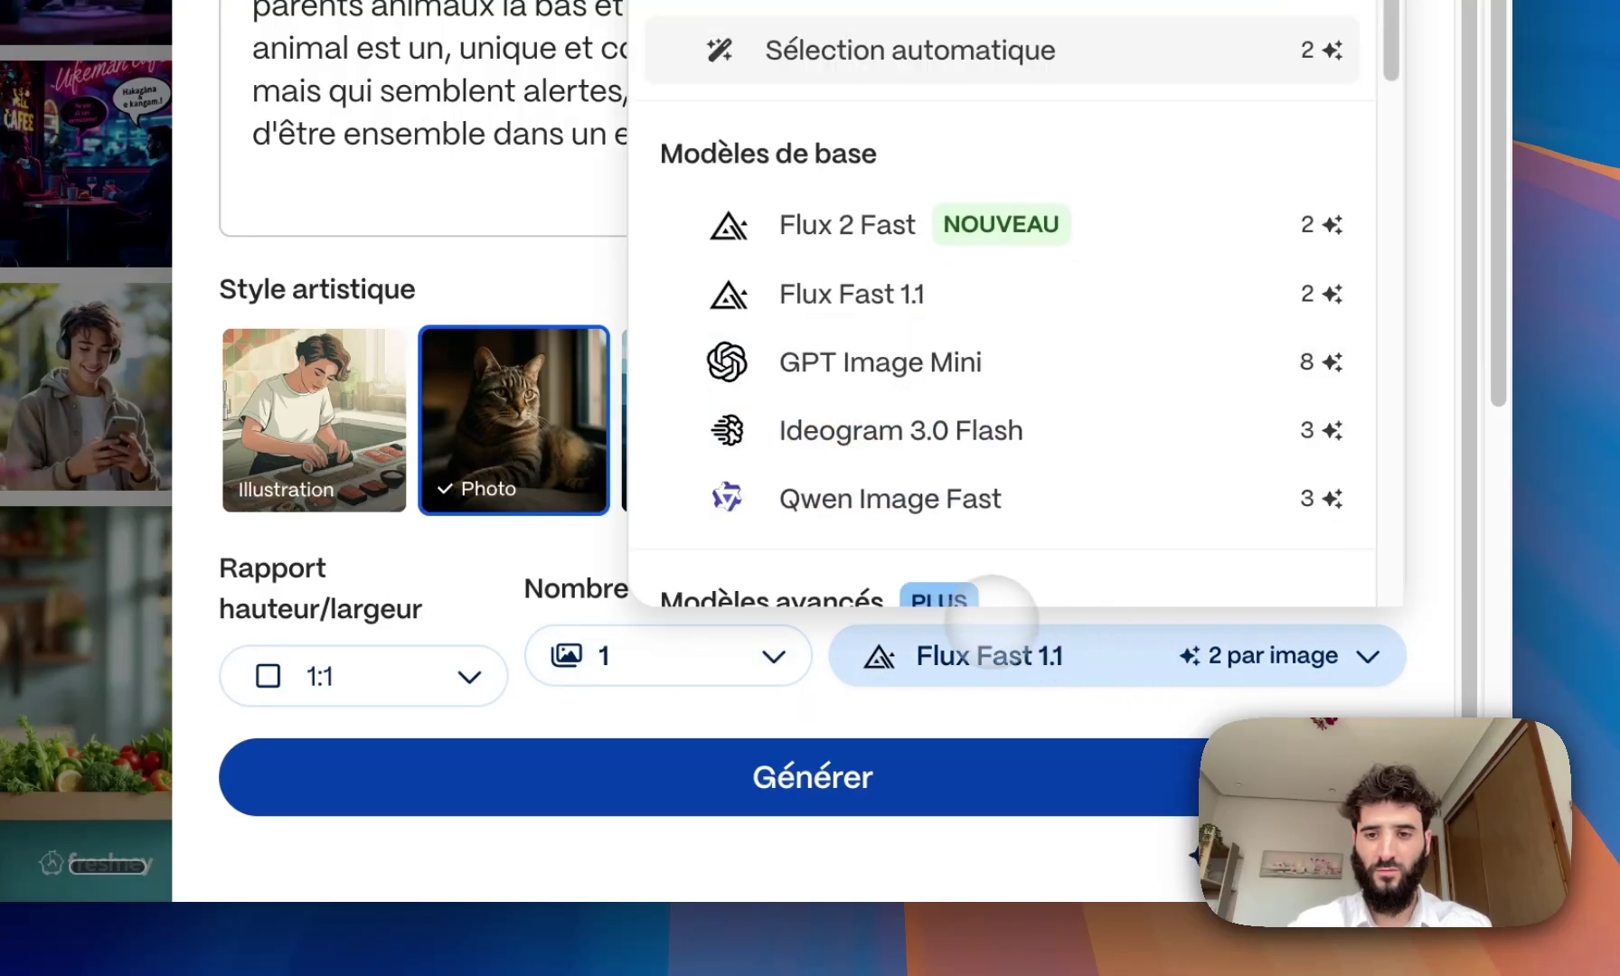
mouse_move(940, 296)
mouse_move(996, 224)
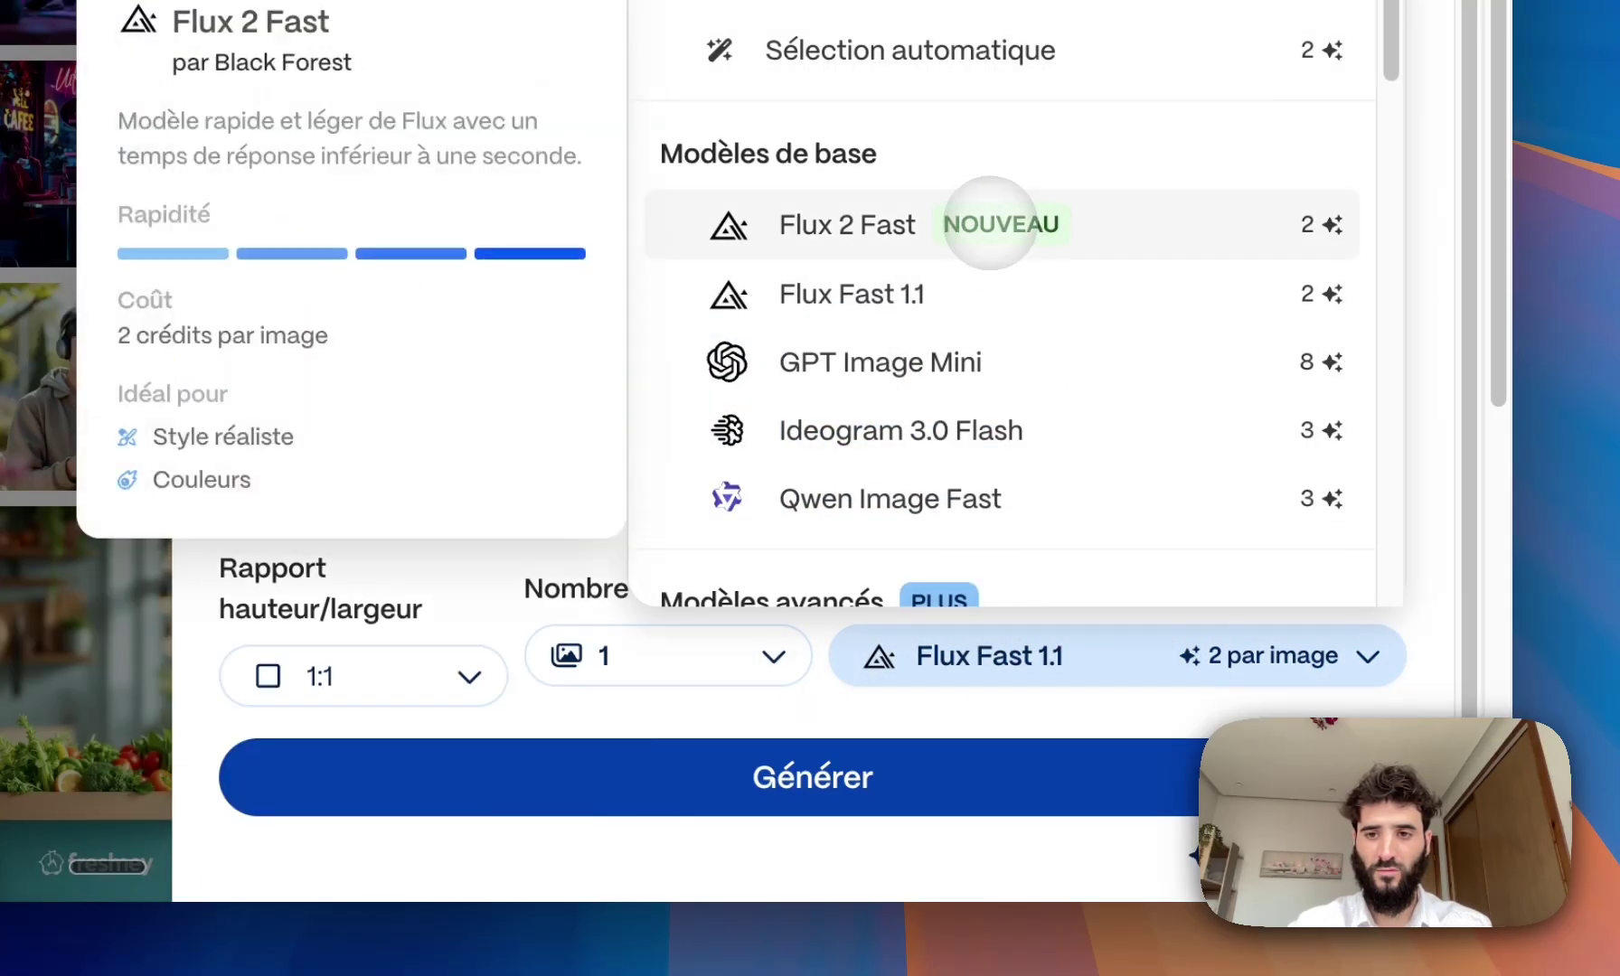
left_click(990, 224)
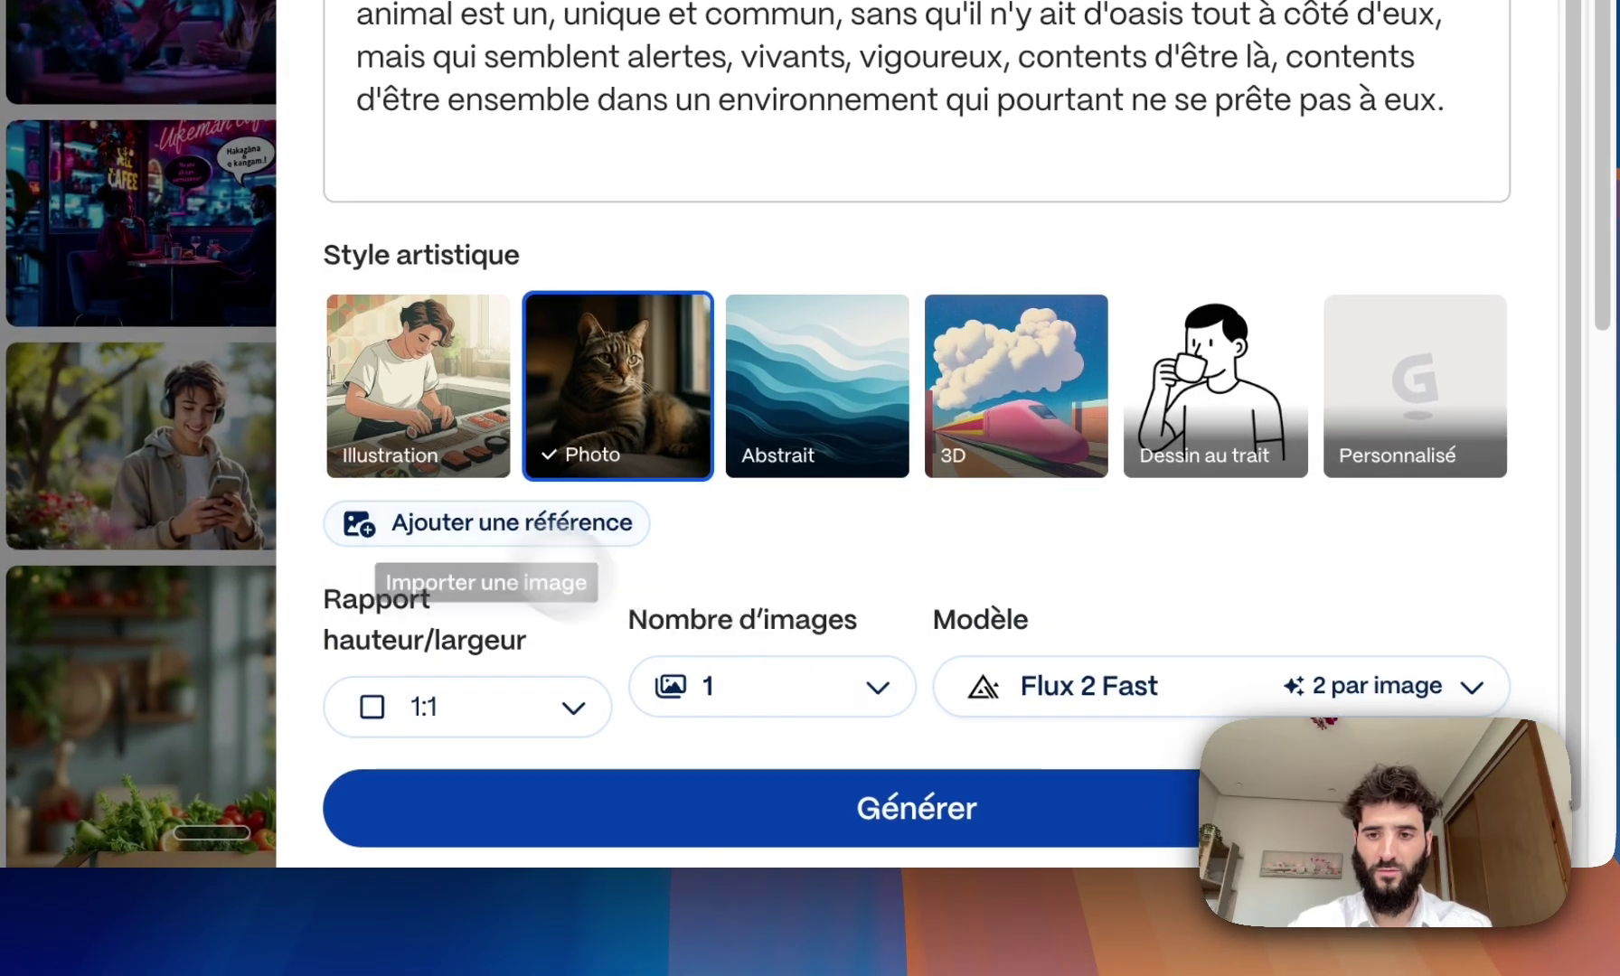
left_click(915, 810)
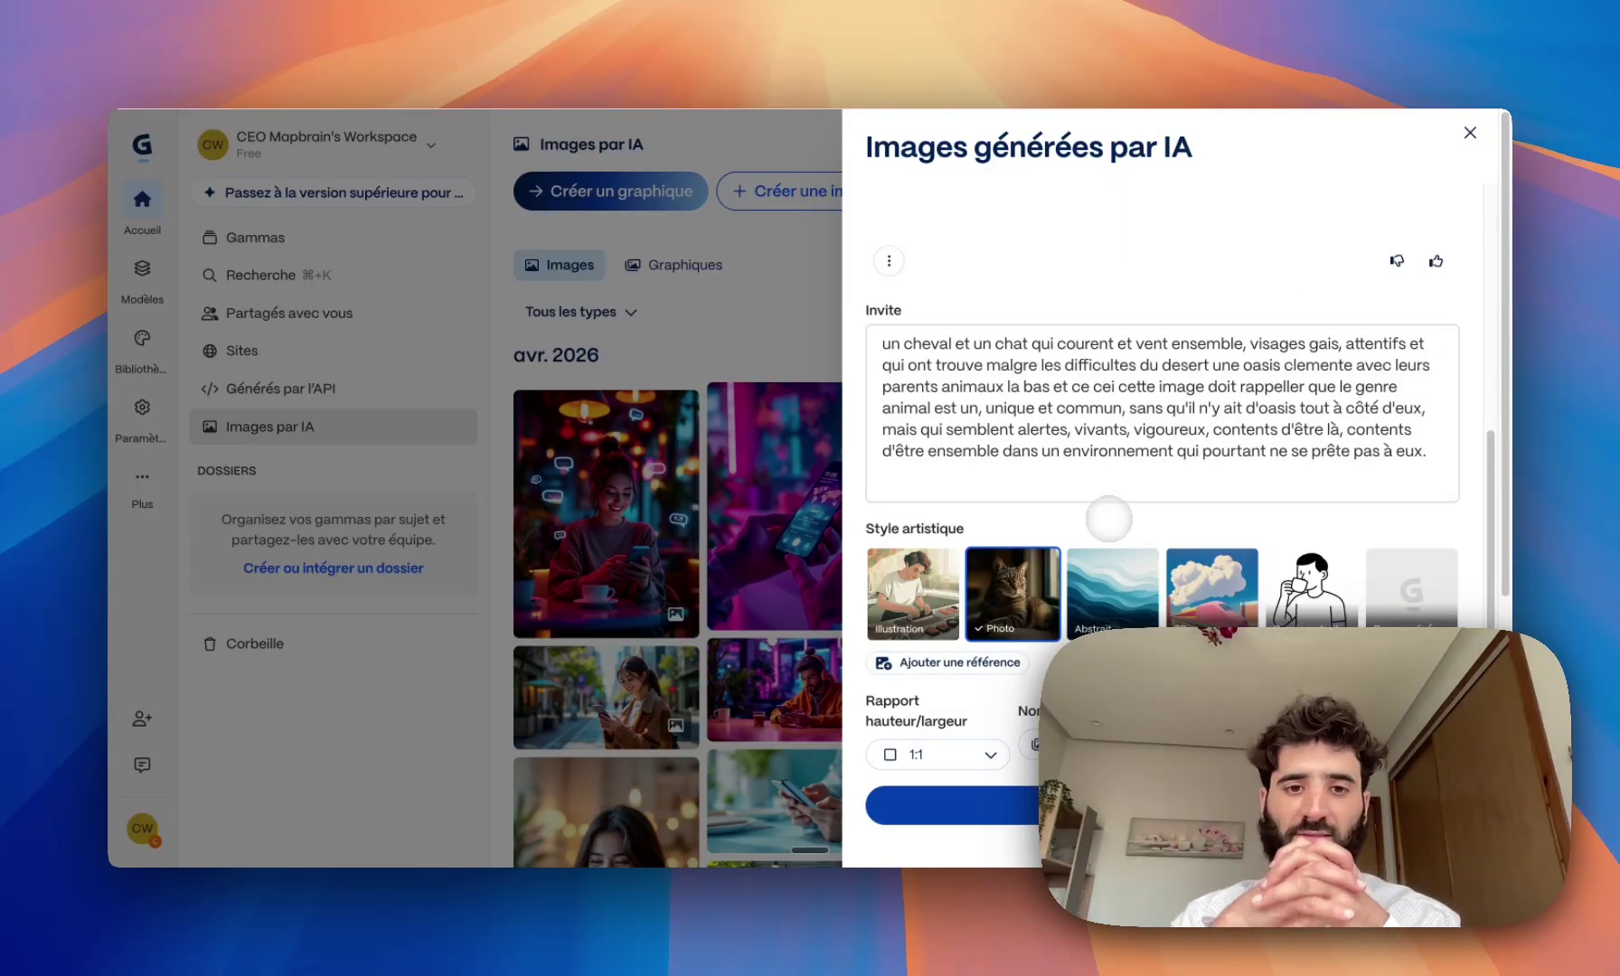
- Examine the generated horse and cat image against its prompt, and close the AI image generator
scroll(1377, 473, "up", 3)
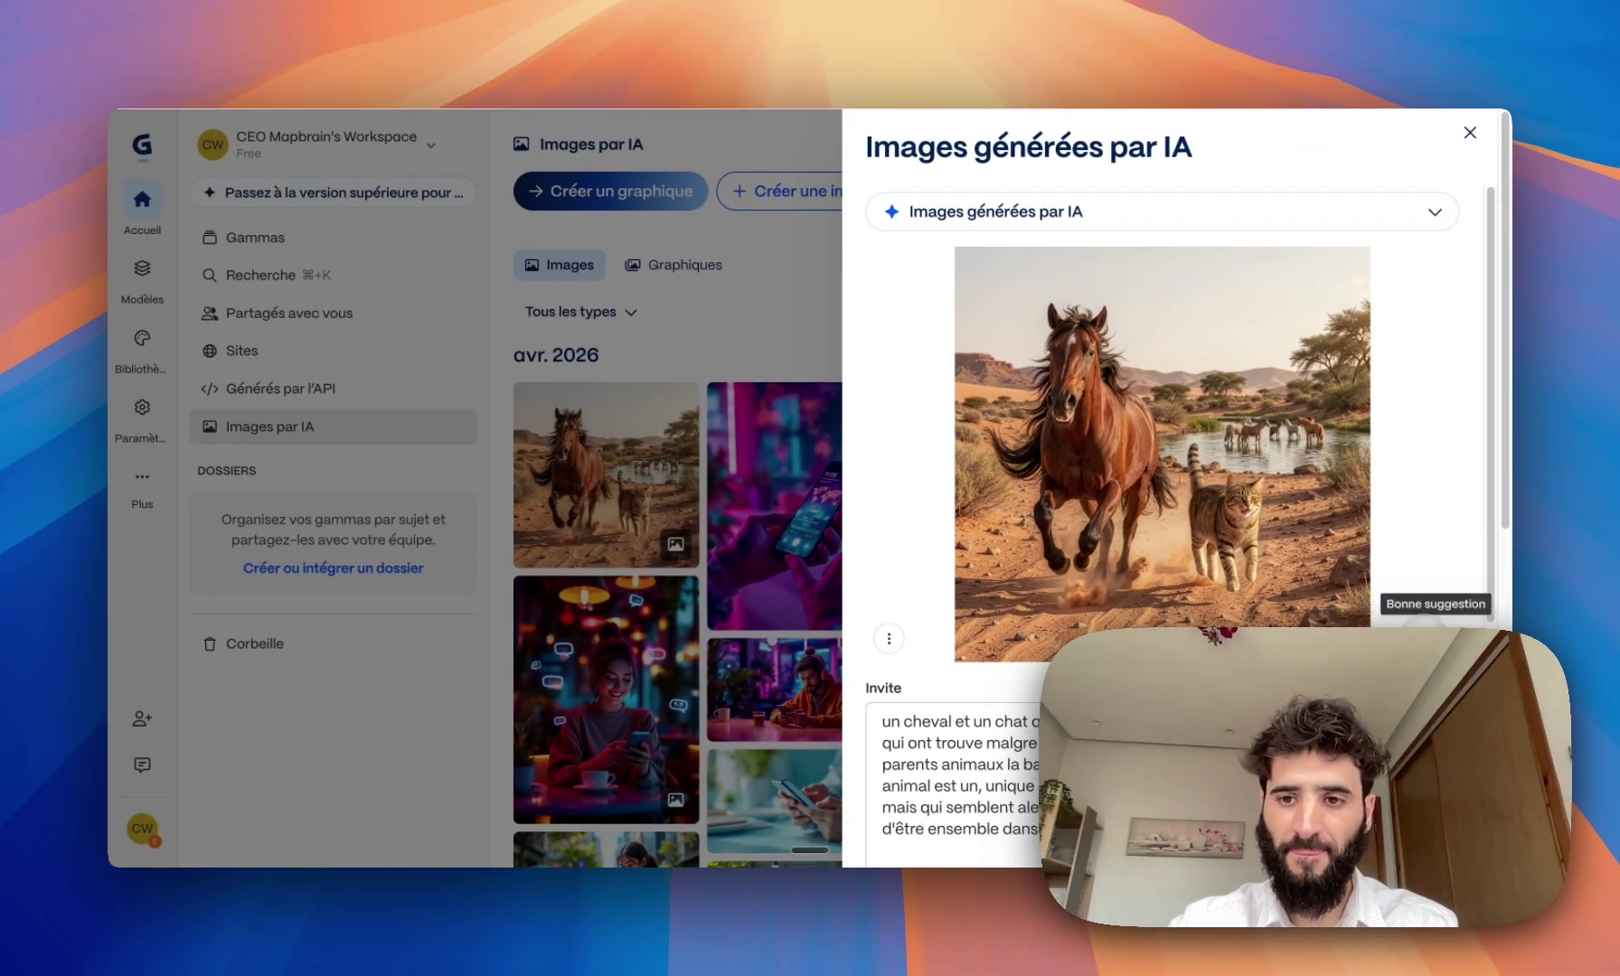
scroll(1119, 424, "down", 5)
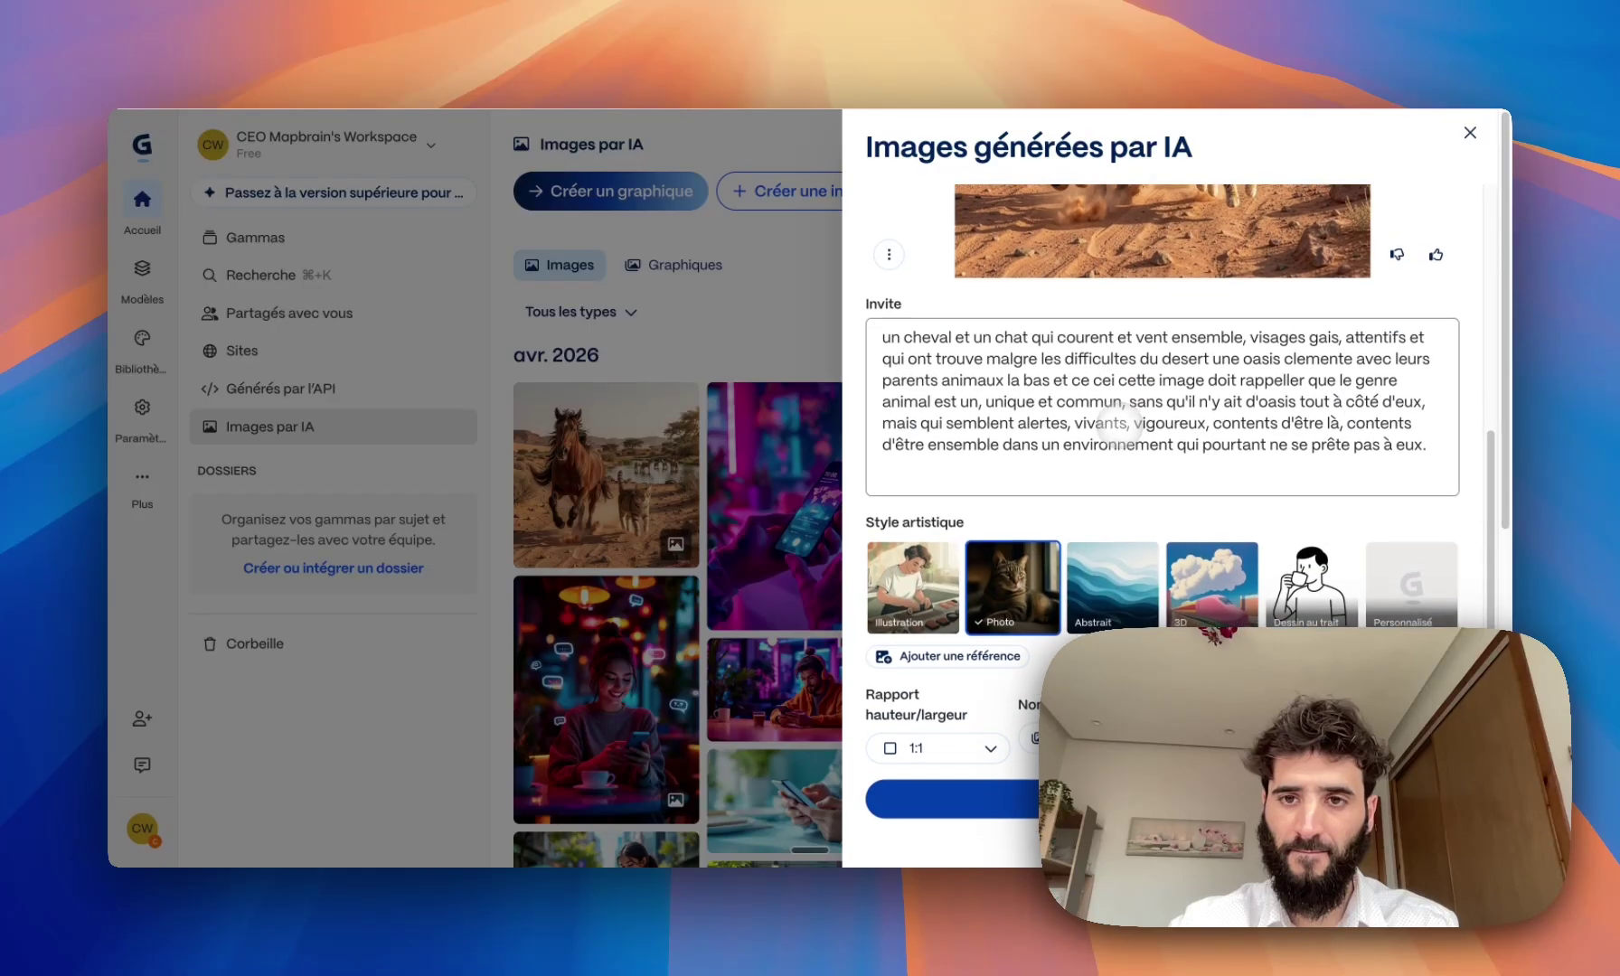
scroll(1161, 434, "up", 5)
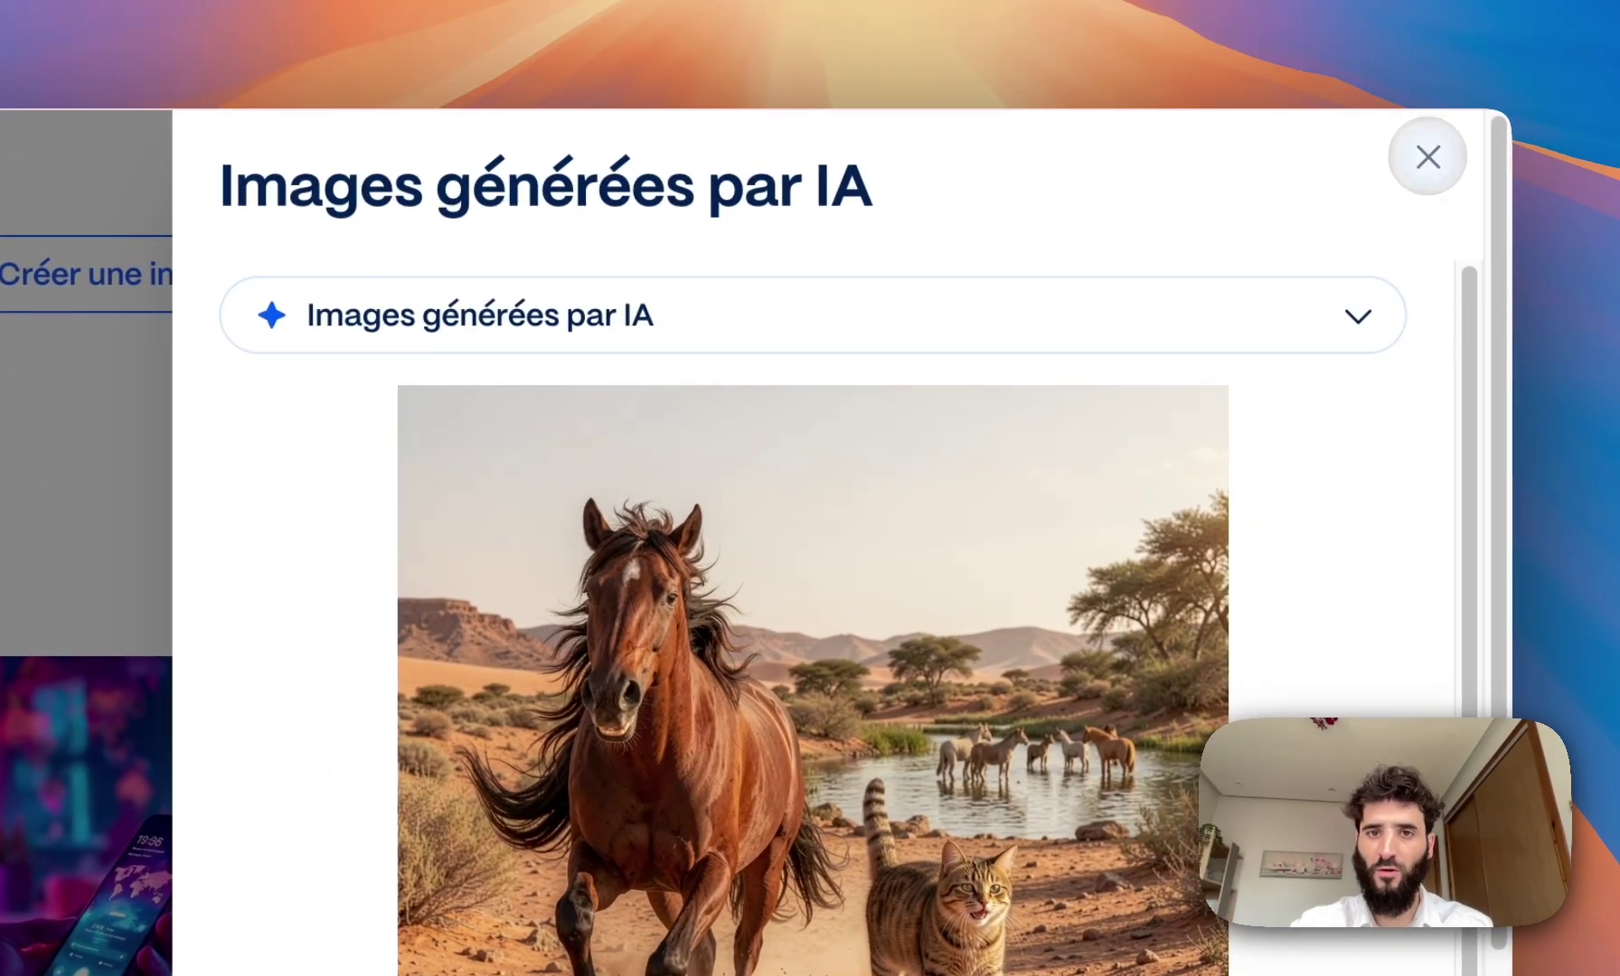
left_click(1427, 156)
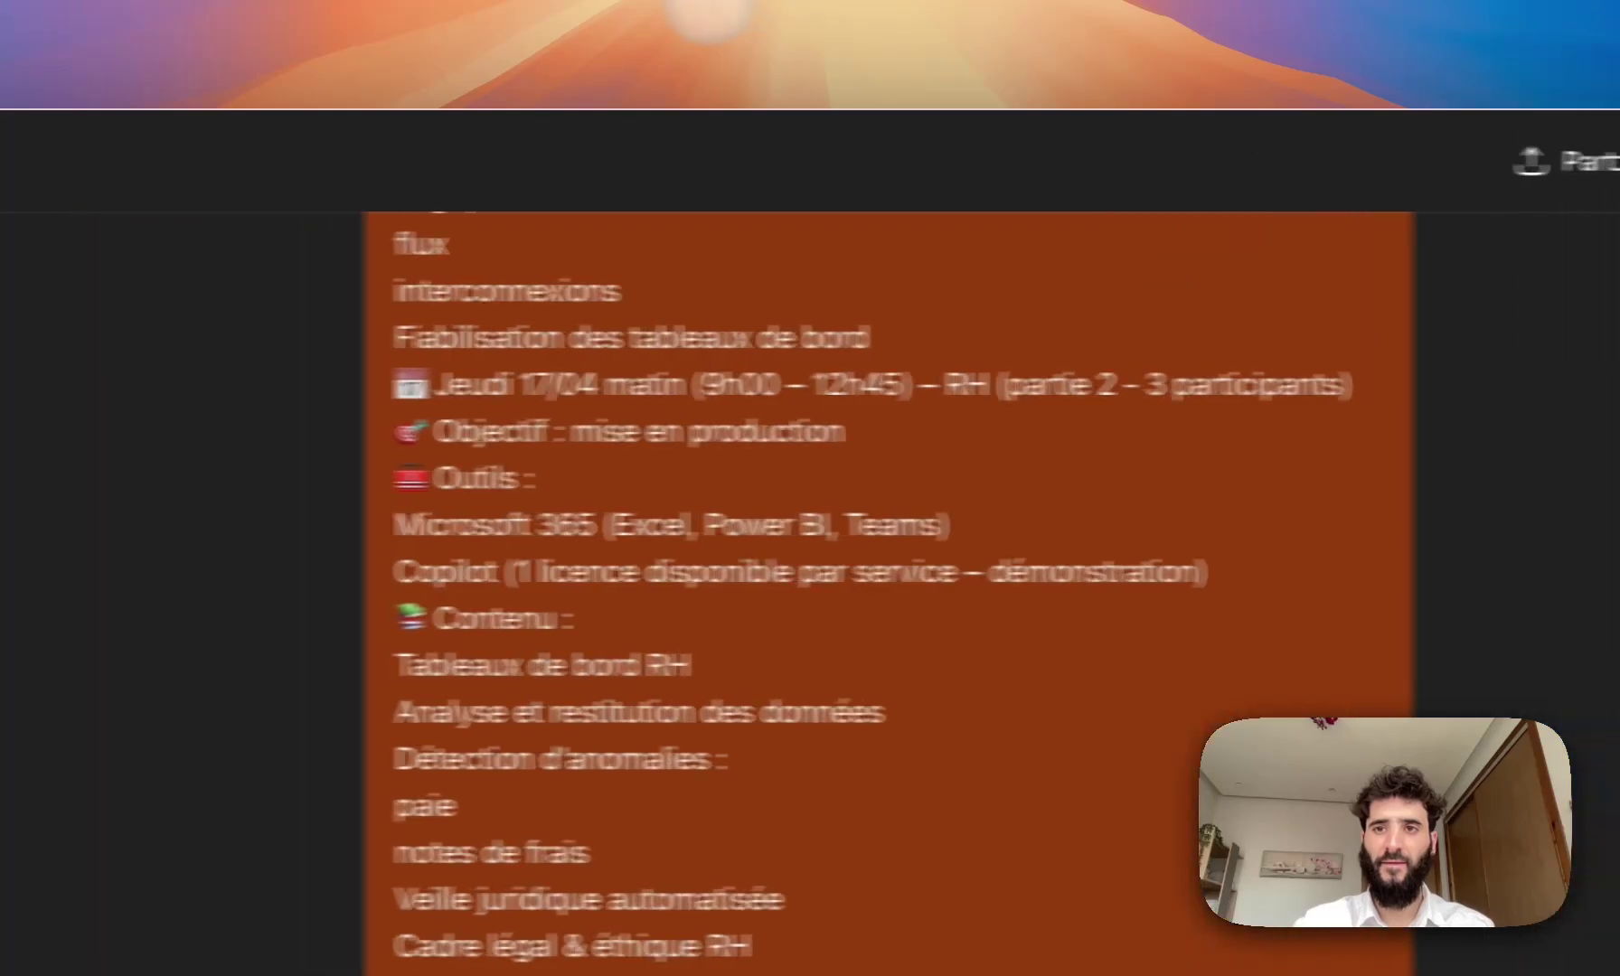
type("bri")
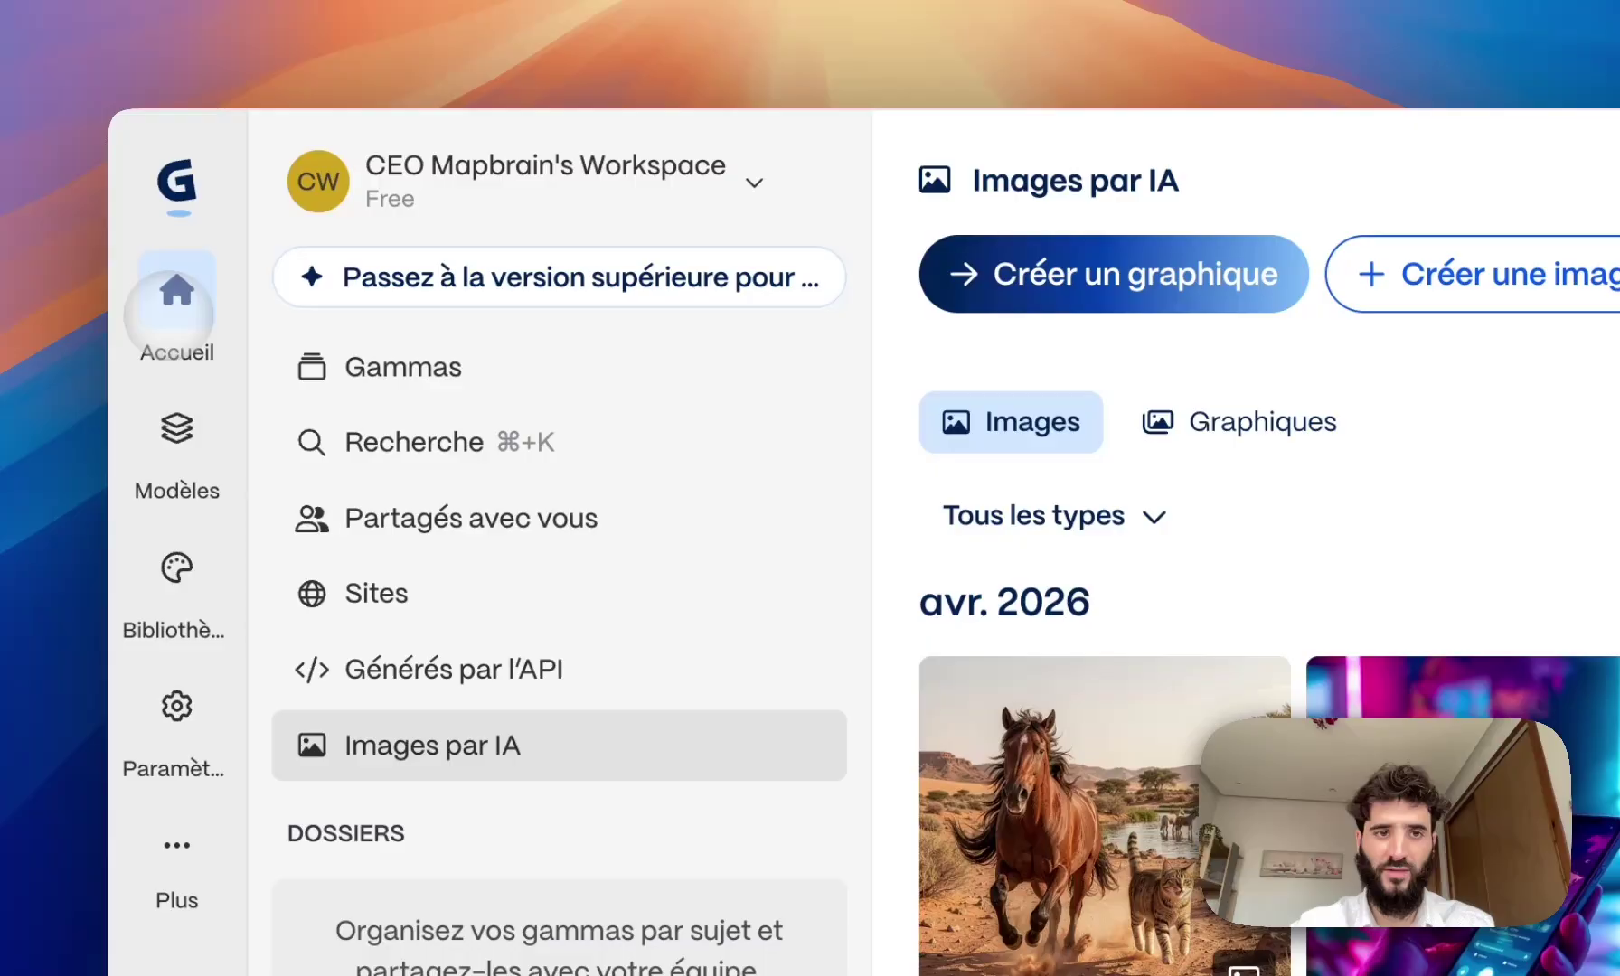
- Start a new AI-generated presentation from the example prompt "Techniques de gestion du temps pour les entrepreneurs individuels"
left_click(173, 298)
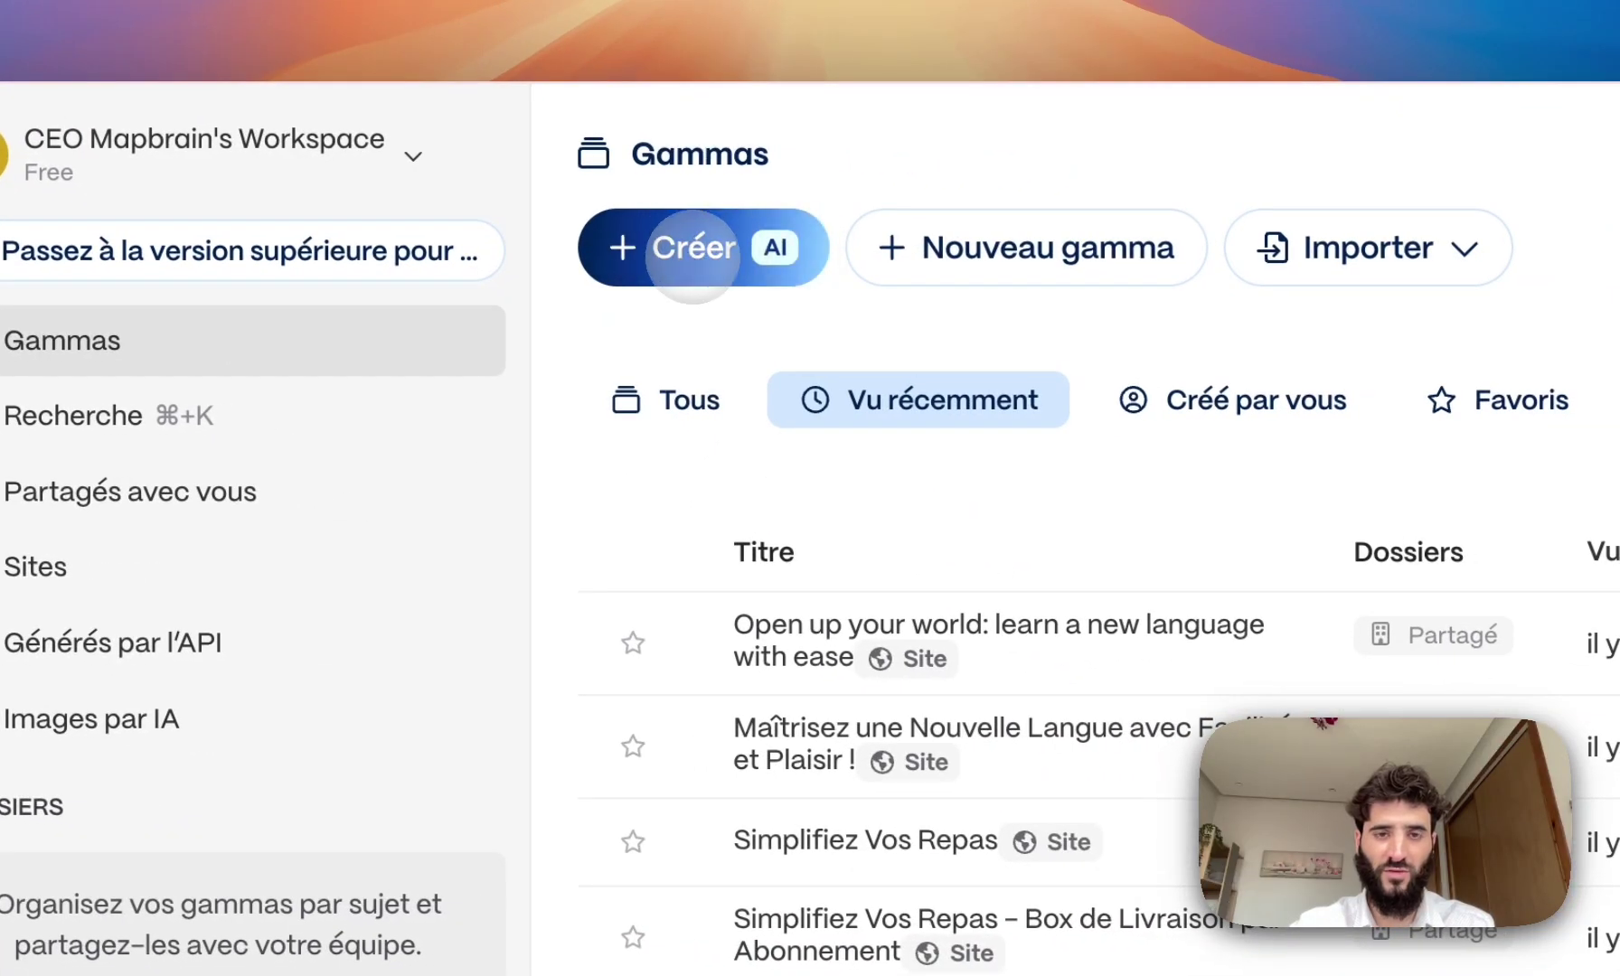
left_click(711, 256)
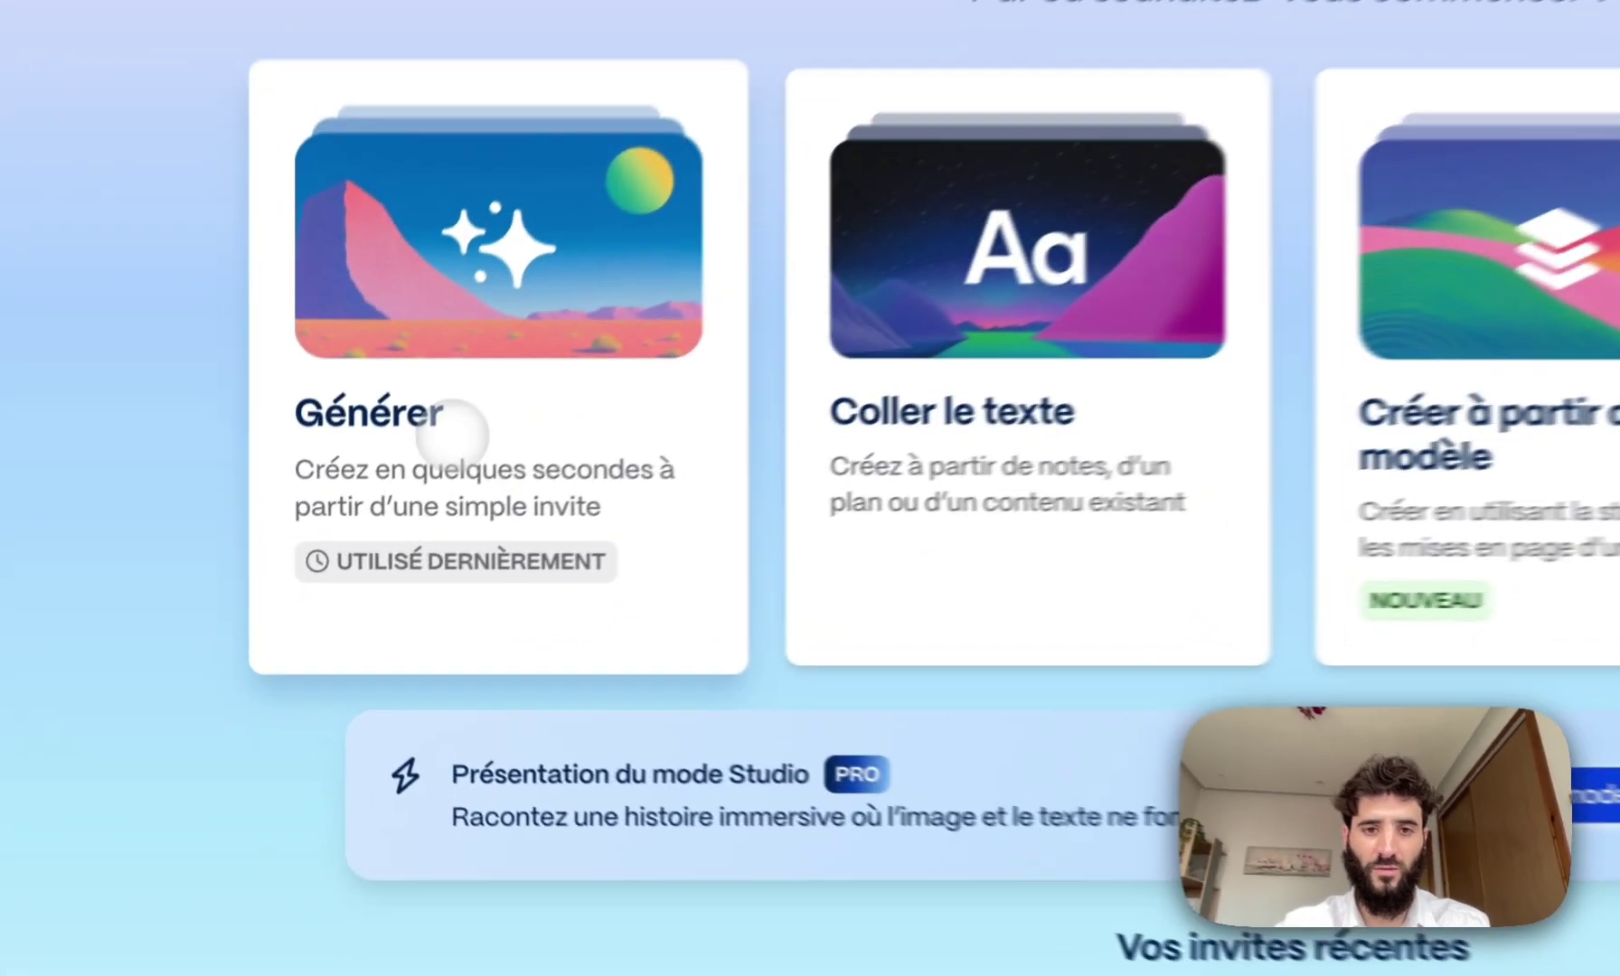
left_click(355, 517)
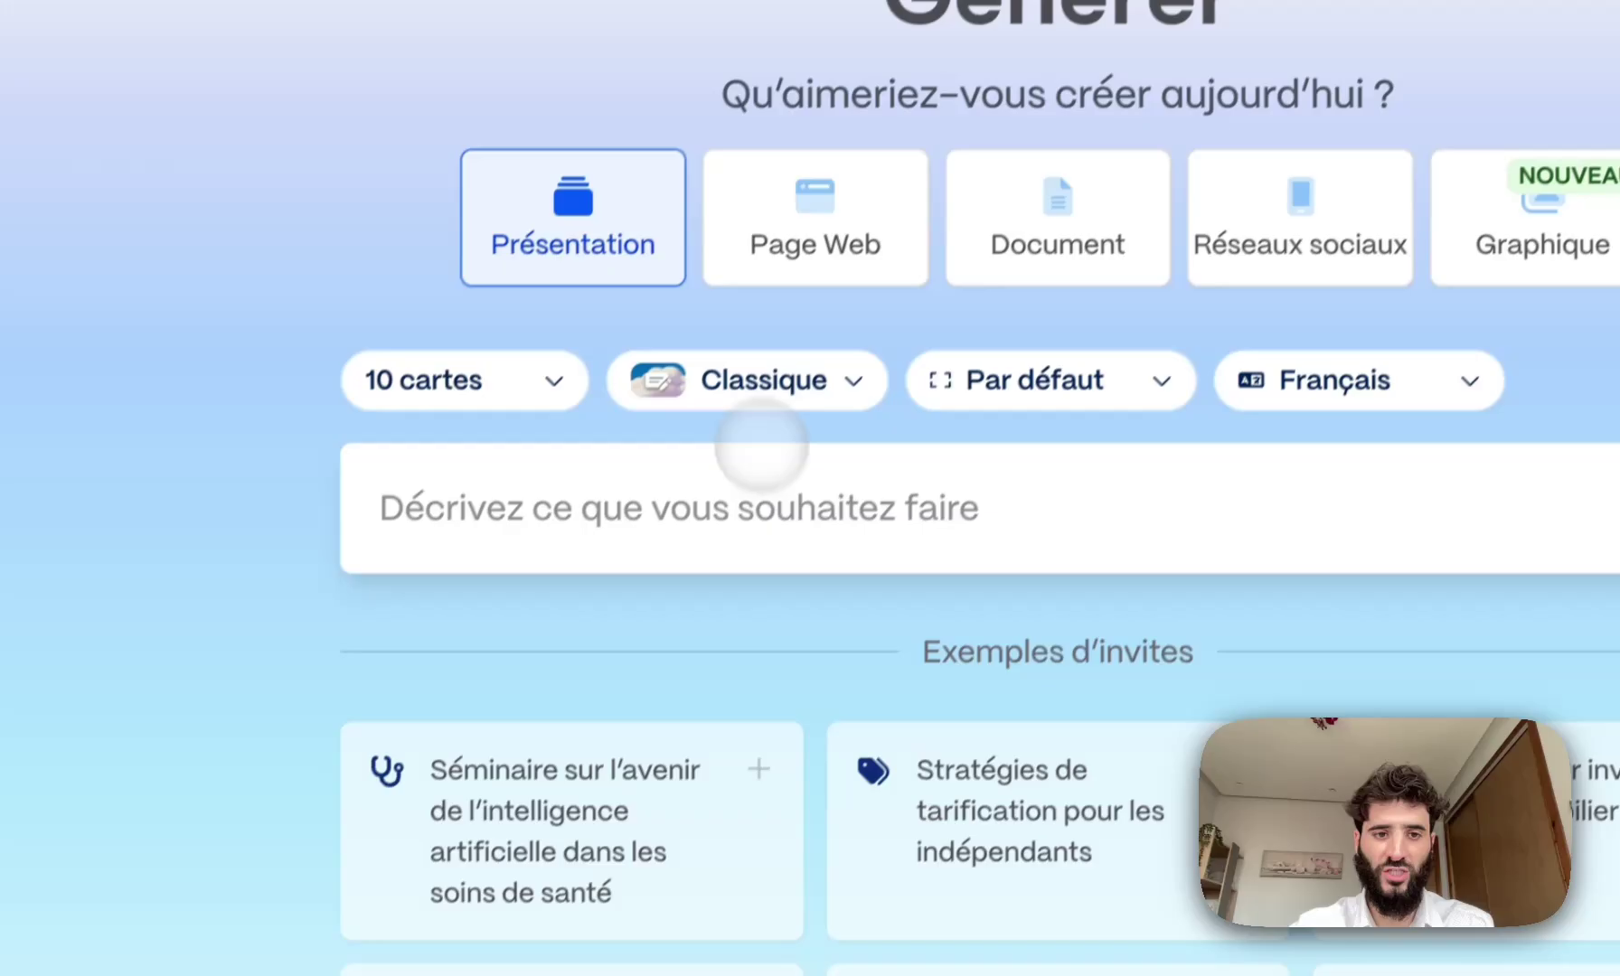
left_click(809, 414)
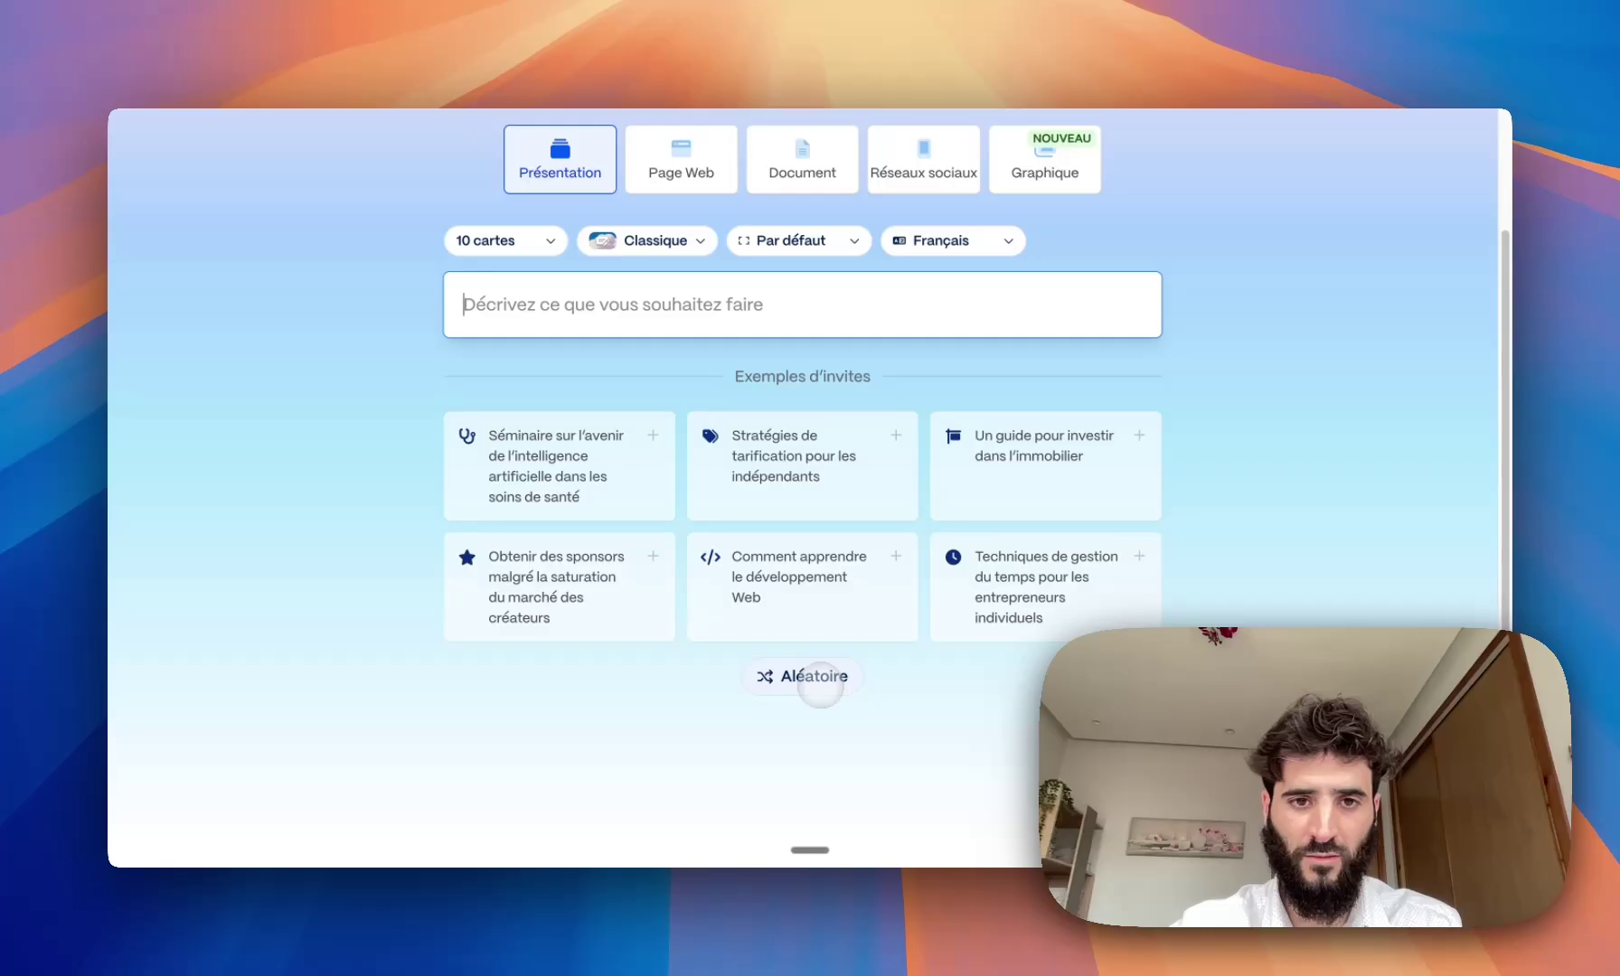
left_click(958, 534)
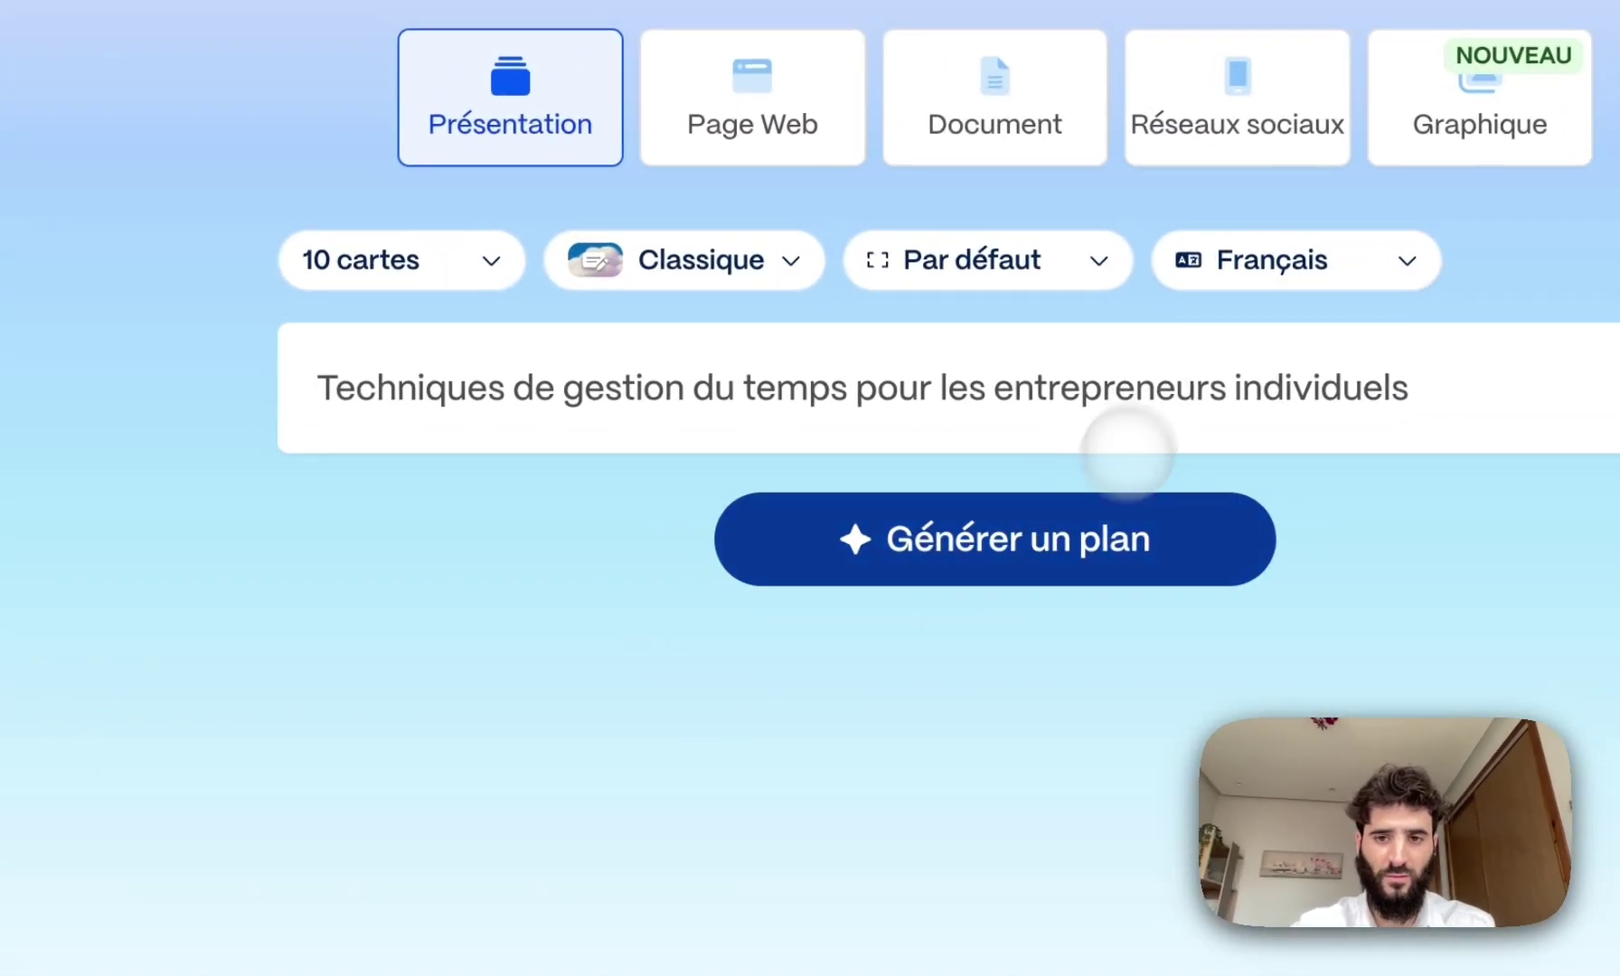
- Set the presentation length to 8 cards and generate its outline
left_click(491, 260)
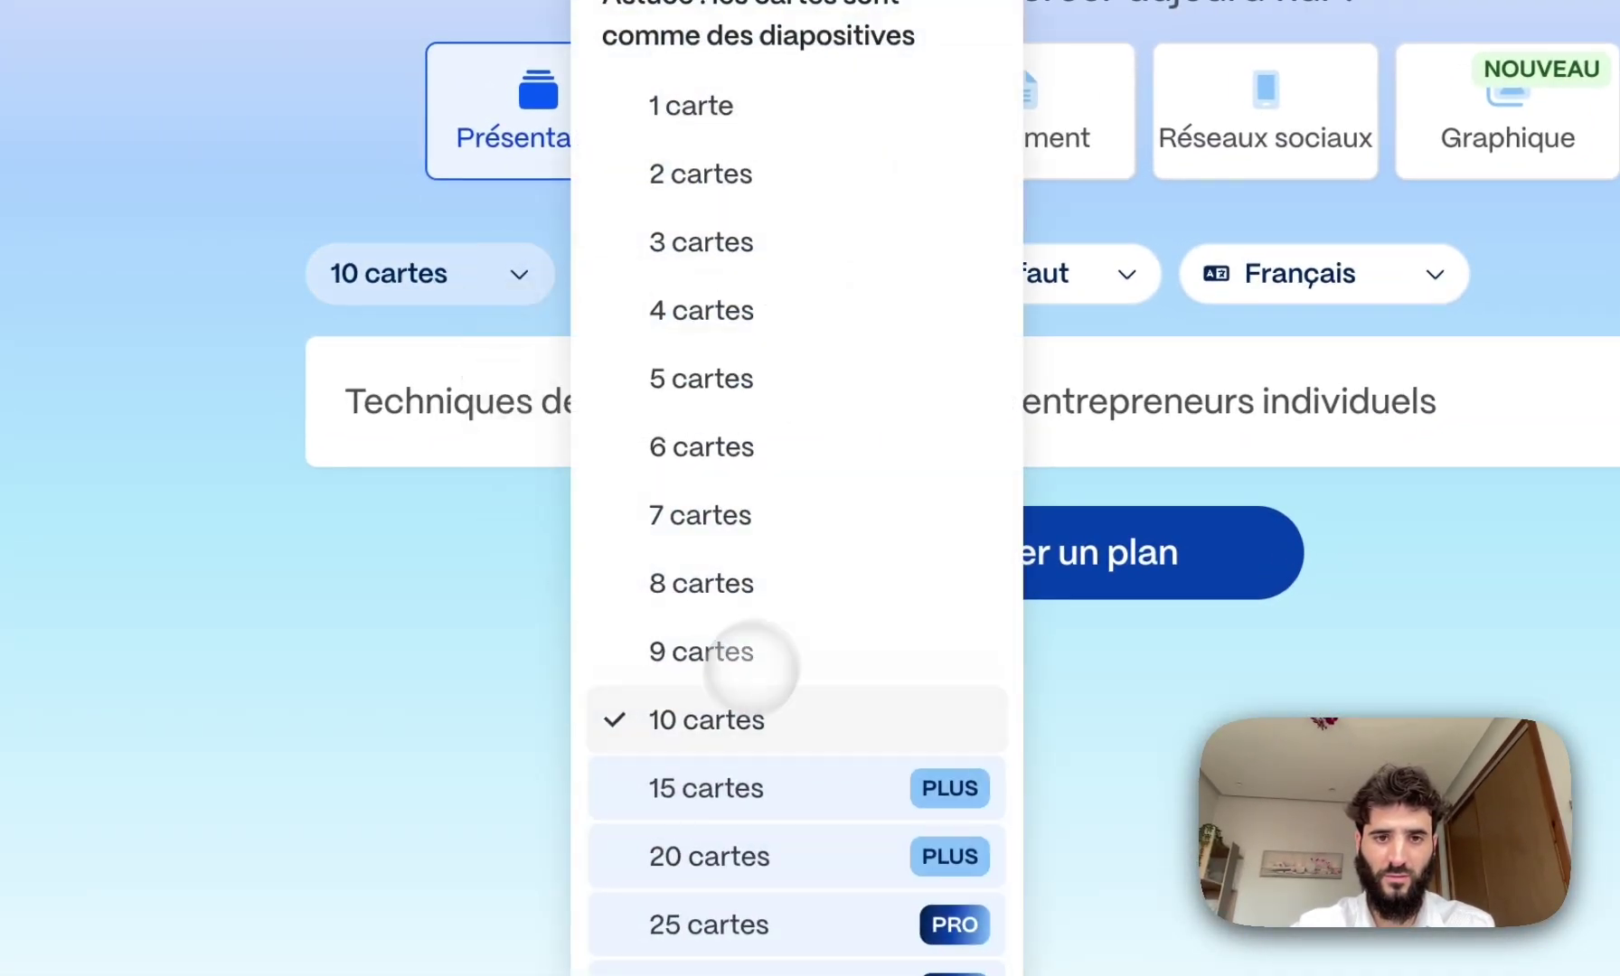
left_click(788, 586)
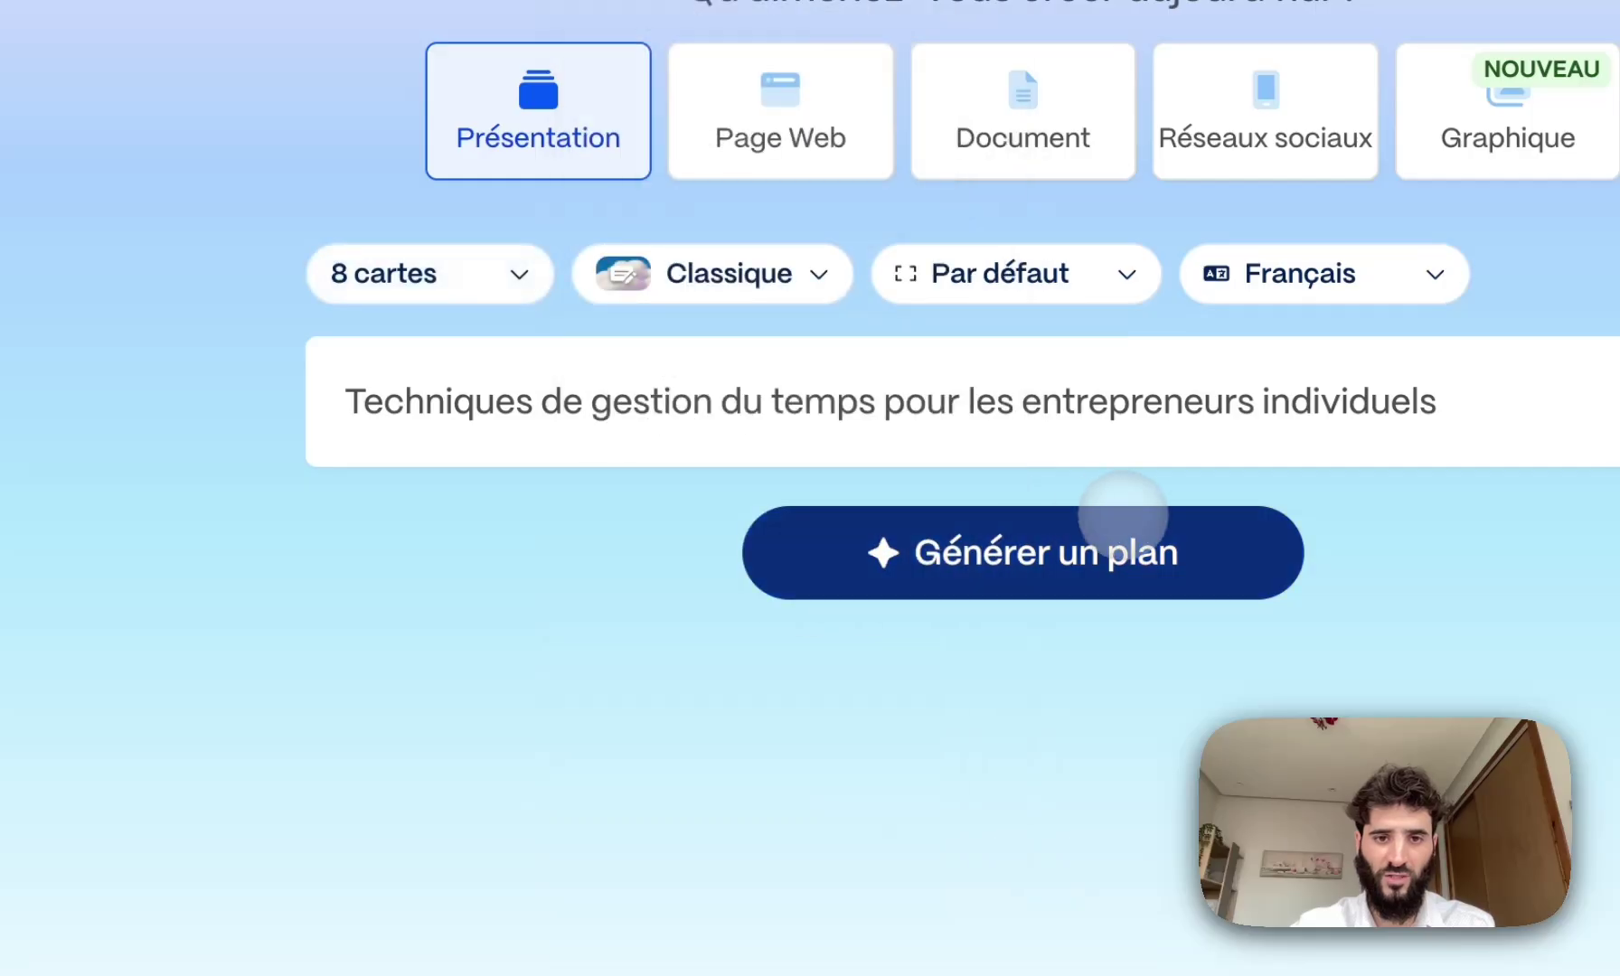
left_click(1124, 520)
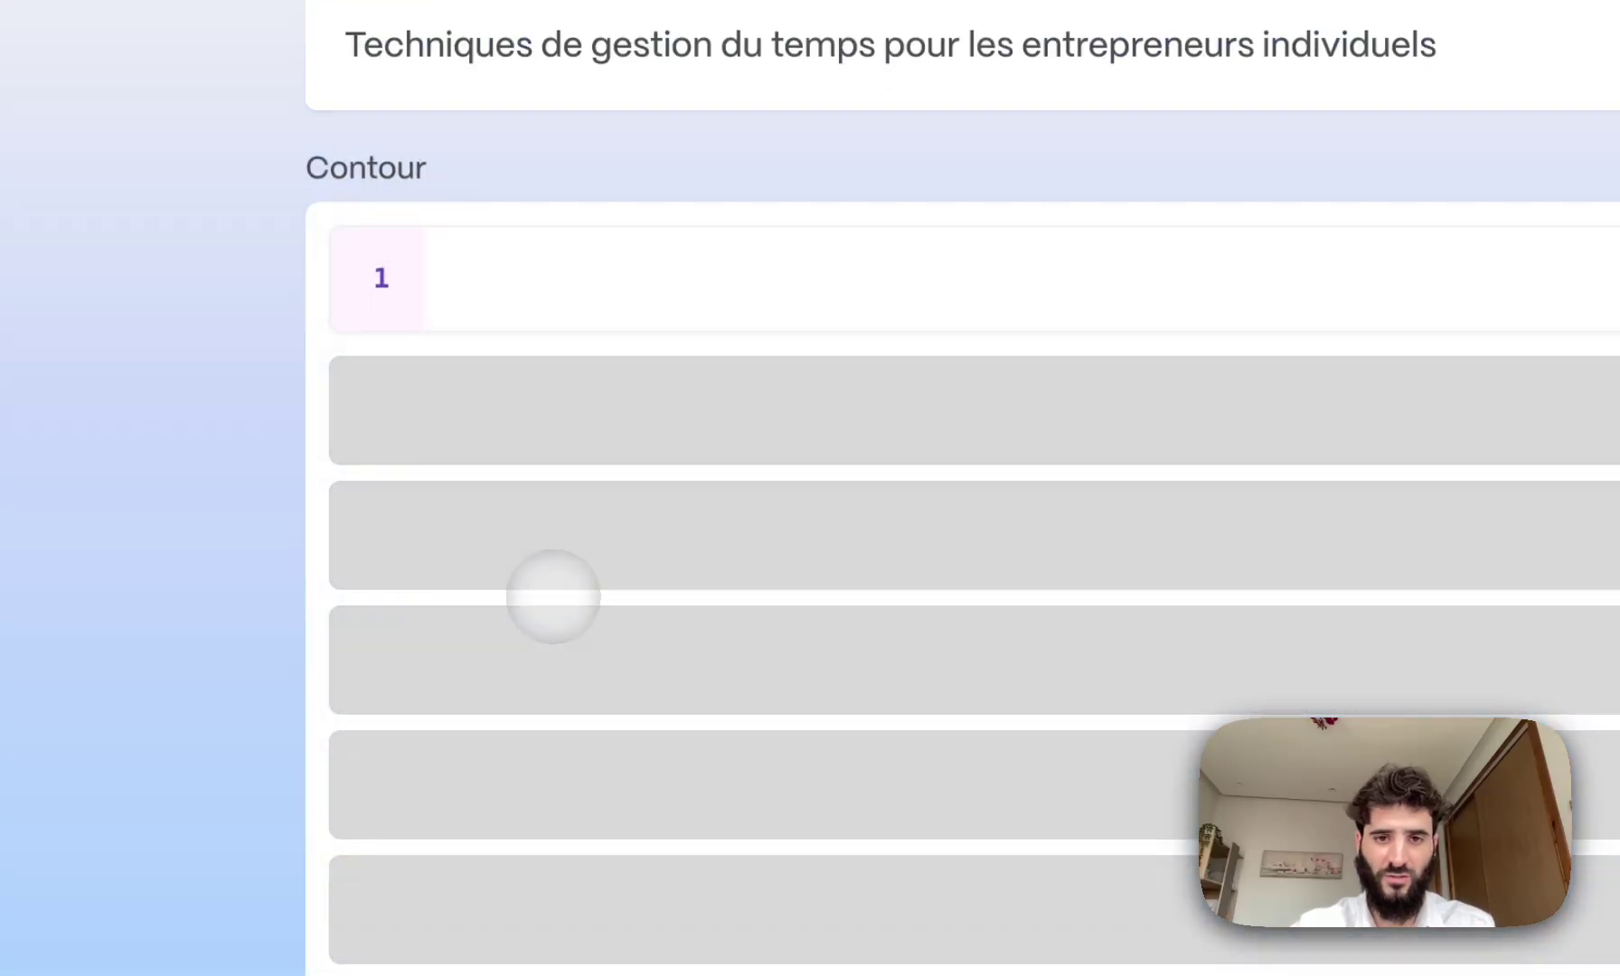
- Review the generated outline, try the different text amounts per card, and select Concis again
scroll(550, 592, "down", 5)
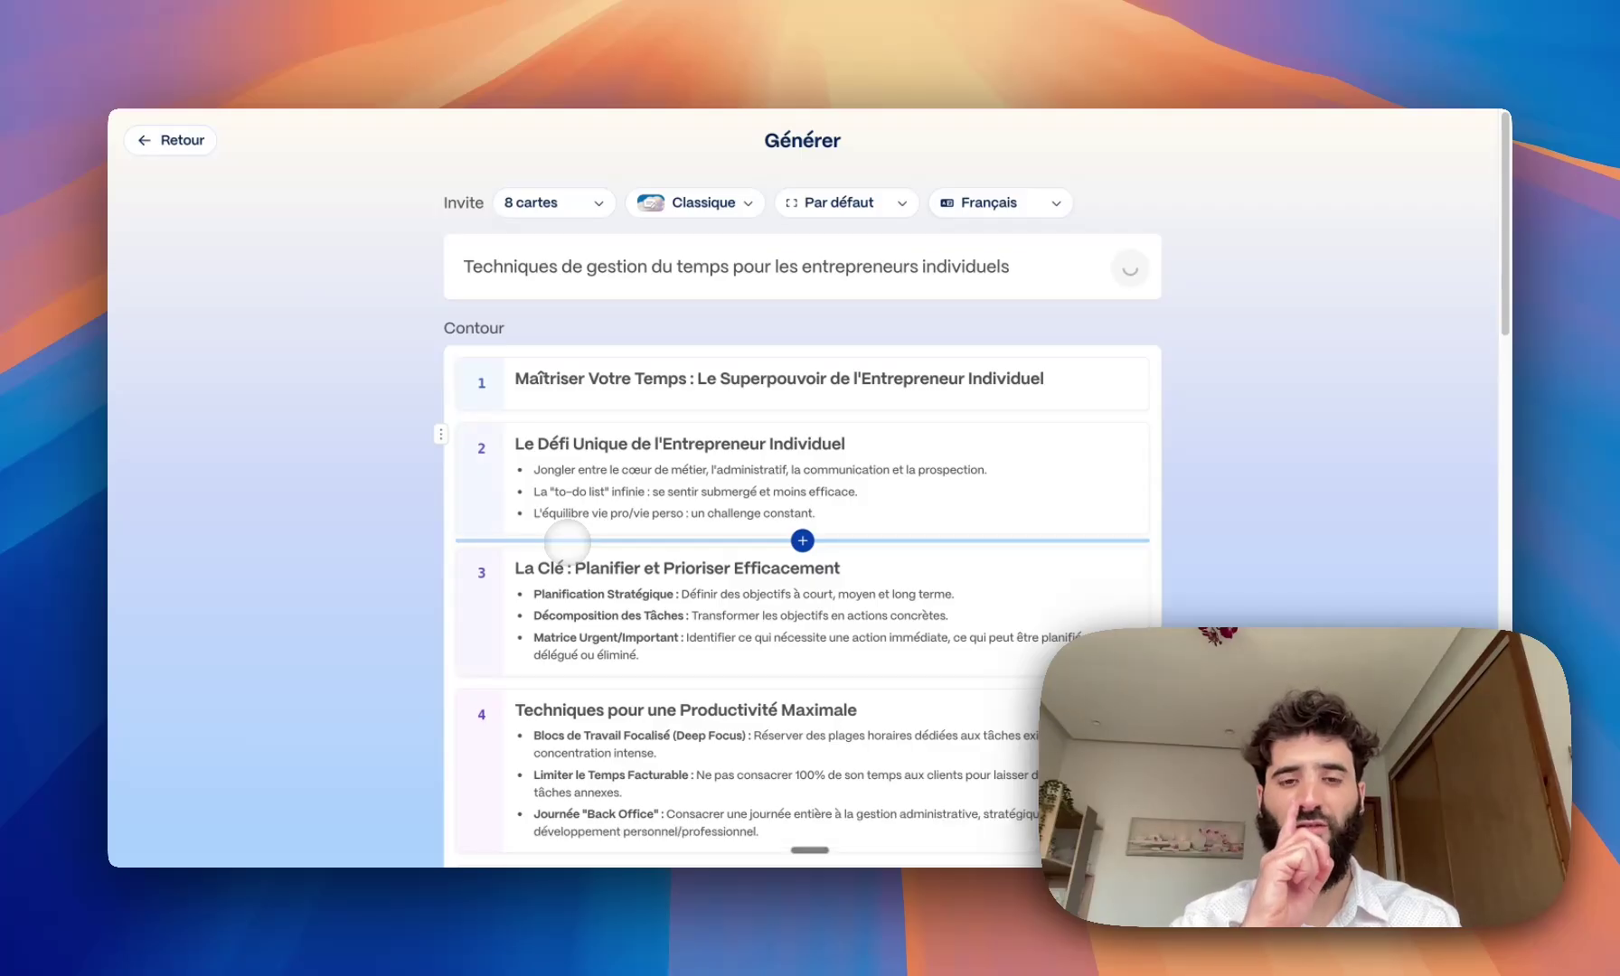
scroll(567, 543, "down", 10)
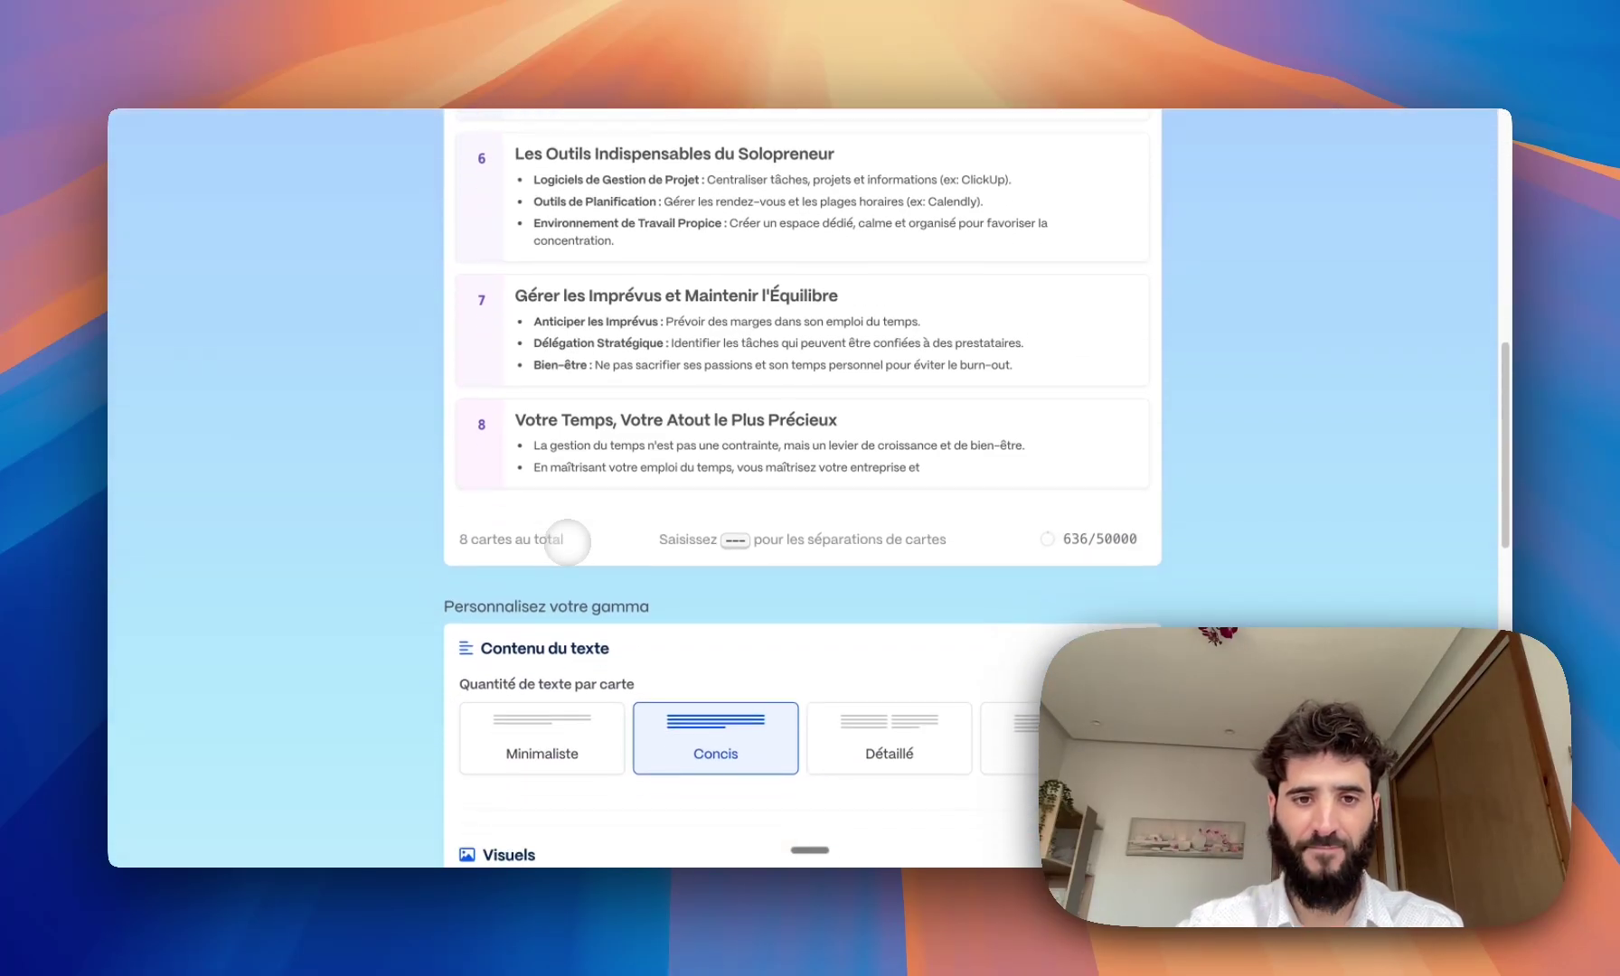
scroll(1047, 633, "down", 10)
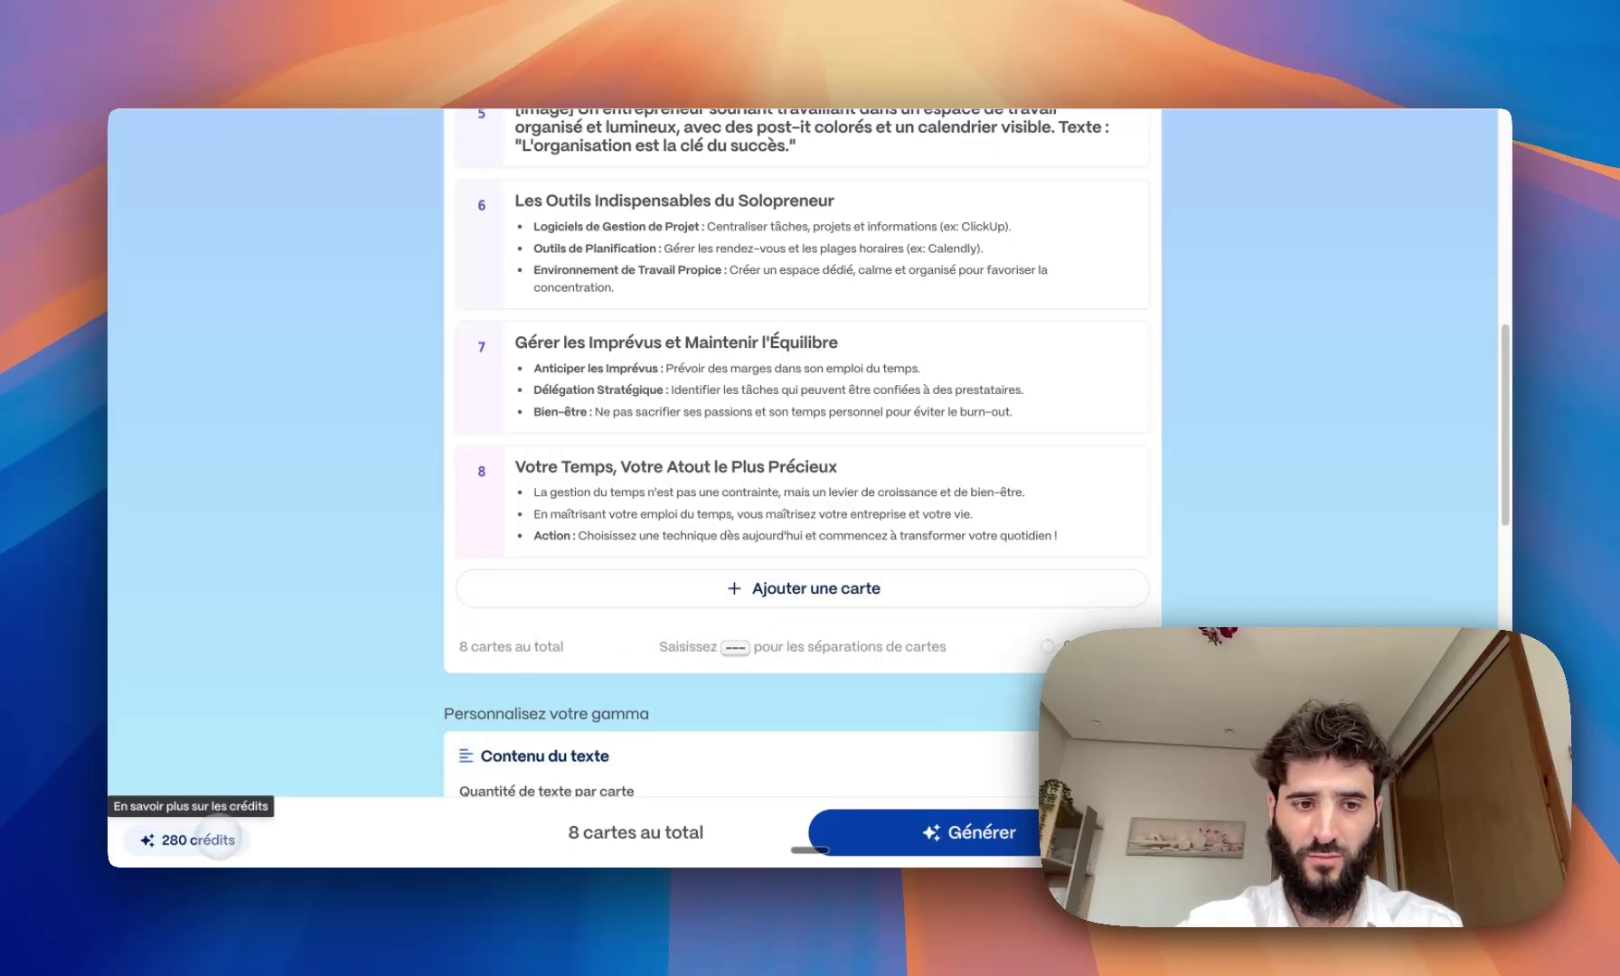
scroll(619, 704, "down", 5)
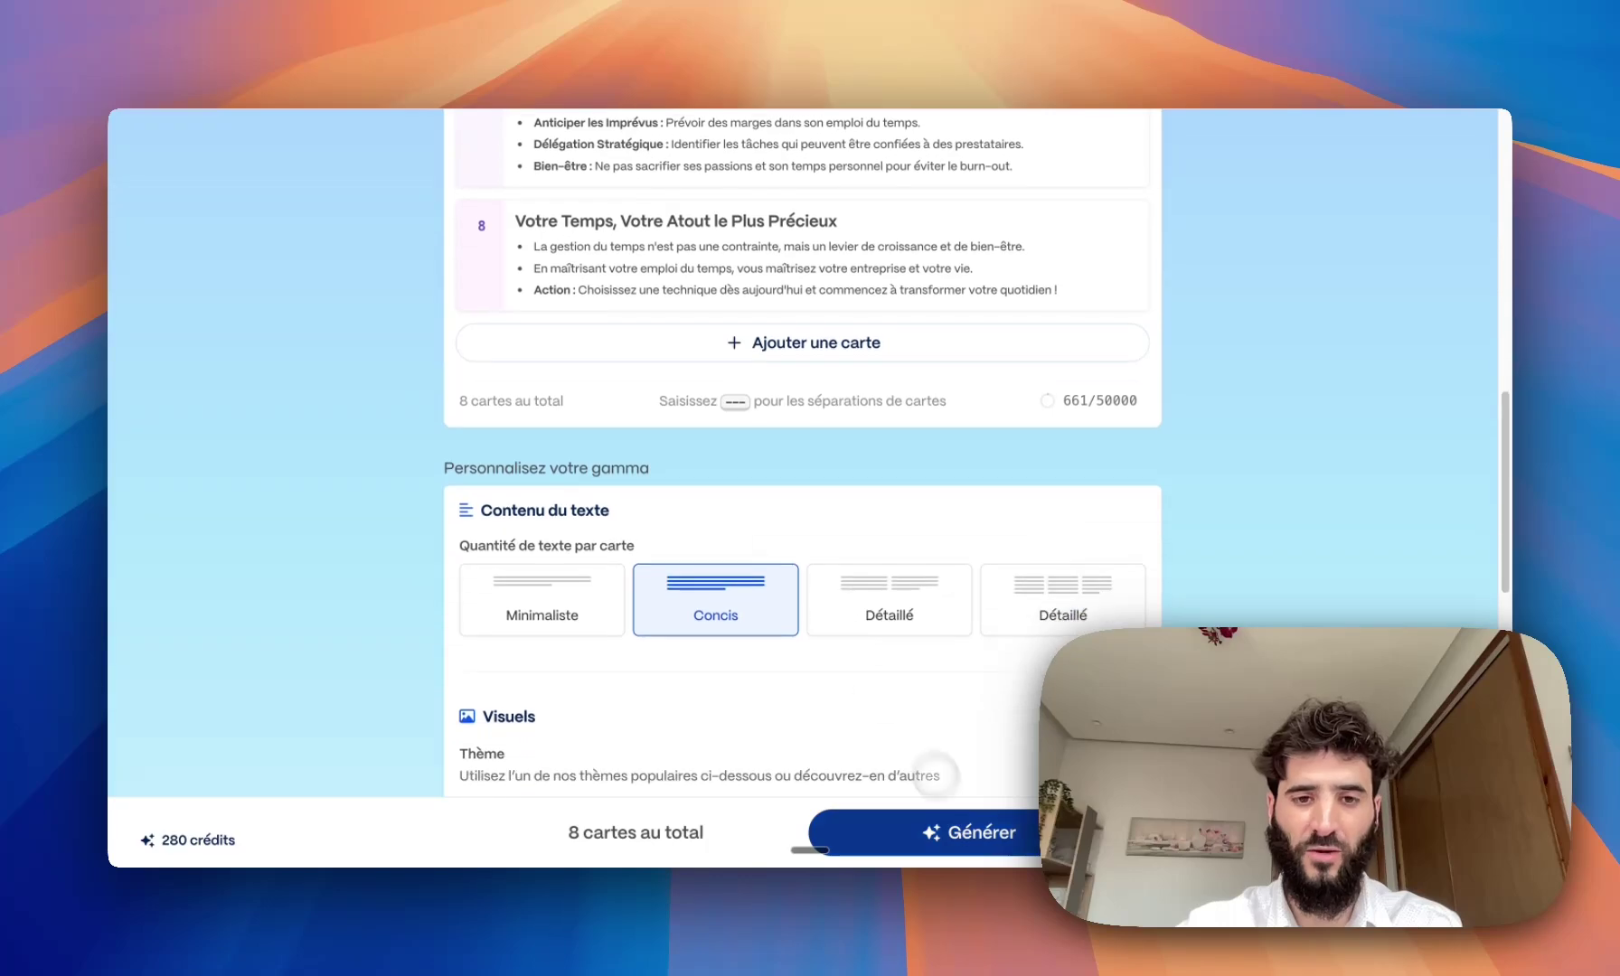
scroll(561, 626, "down", 6)
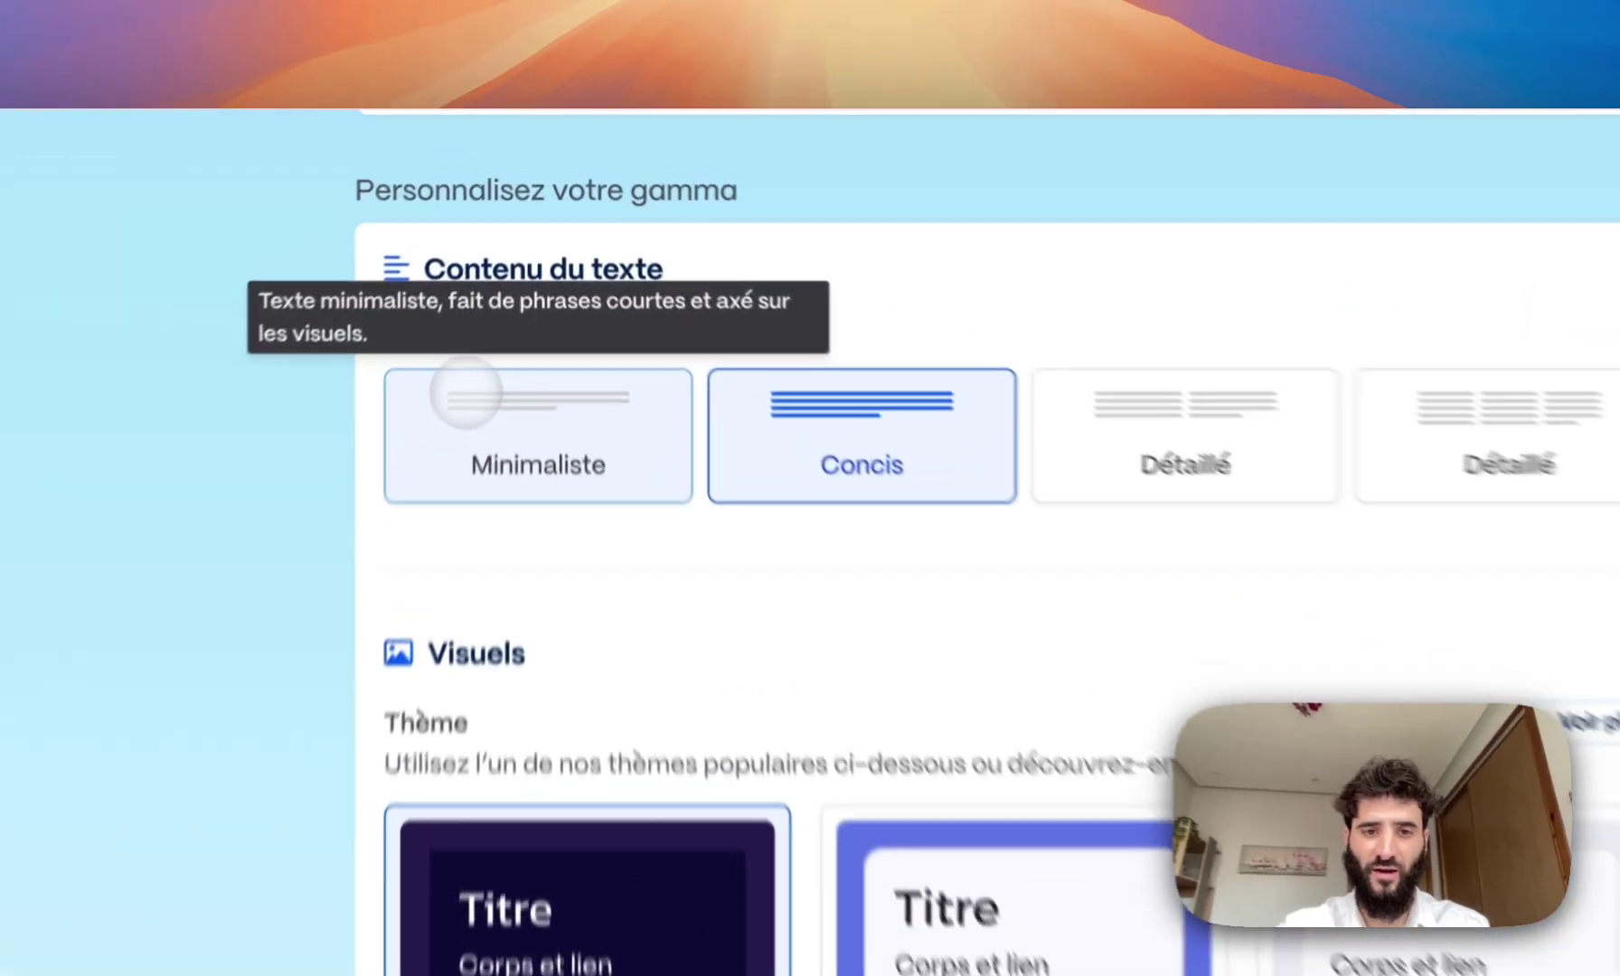
left_click(516, 276)
left_click(949, 404)
left_click(1256, 424)
left_click(1528, 424)
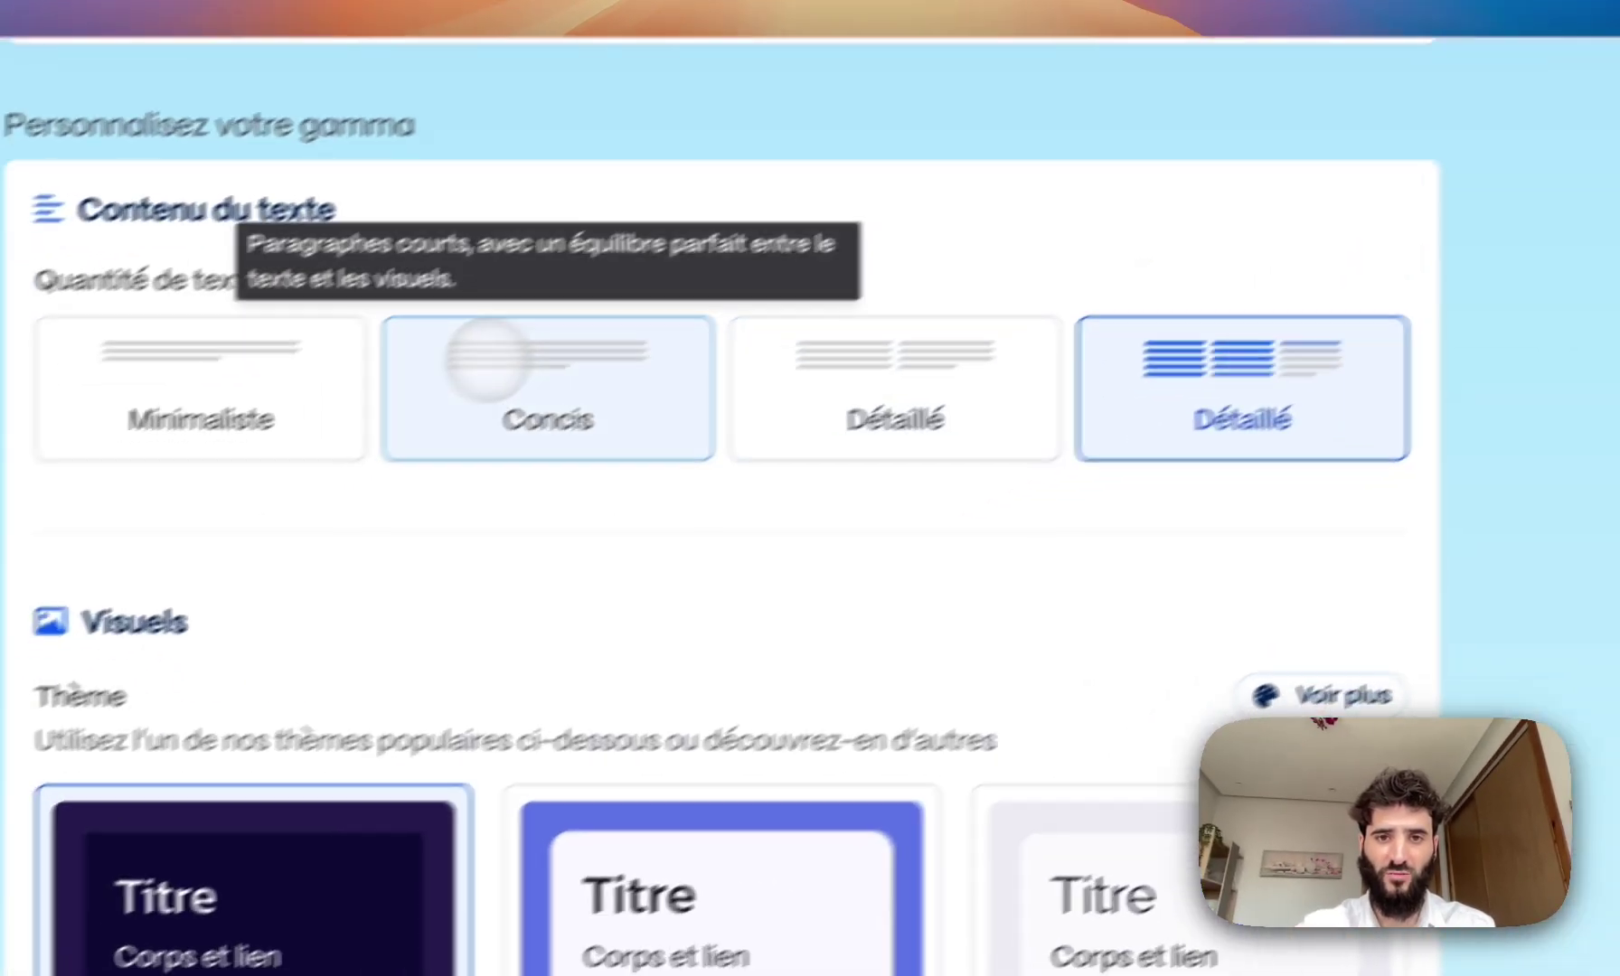
left_click(818, 429)
- Examine the proposed visual themes and the list of available image sources without changing the selection
scroll(488, 560, "down", 5)
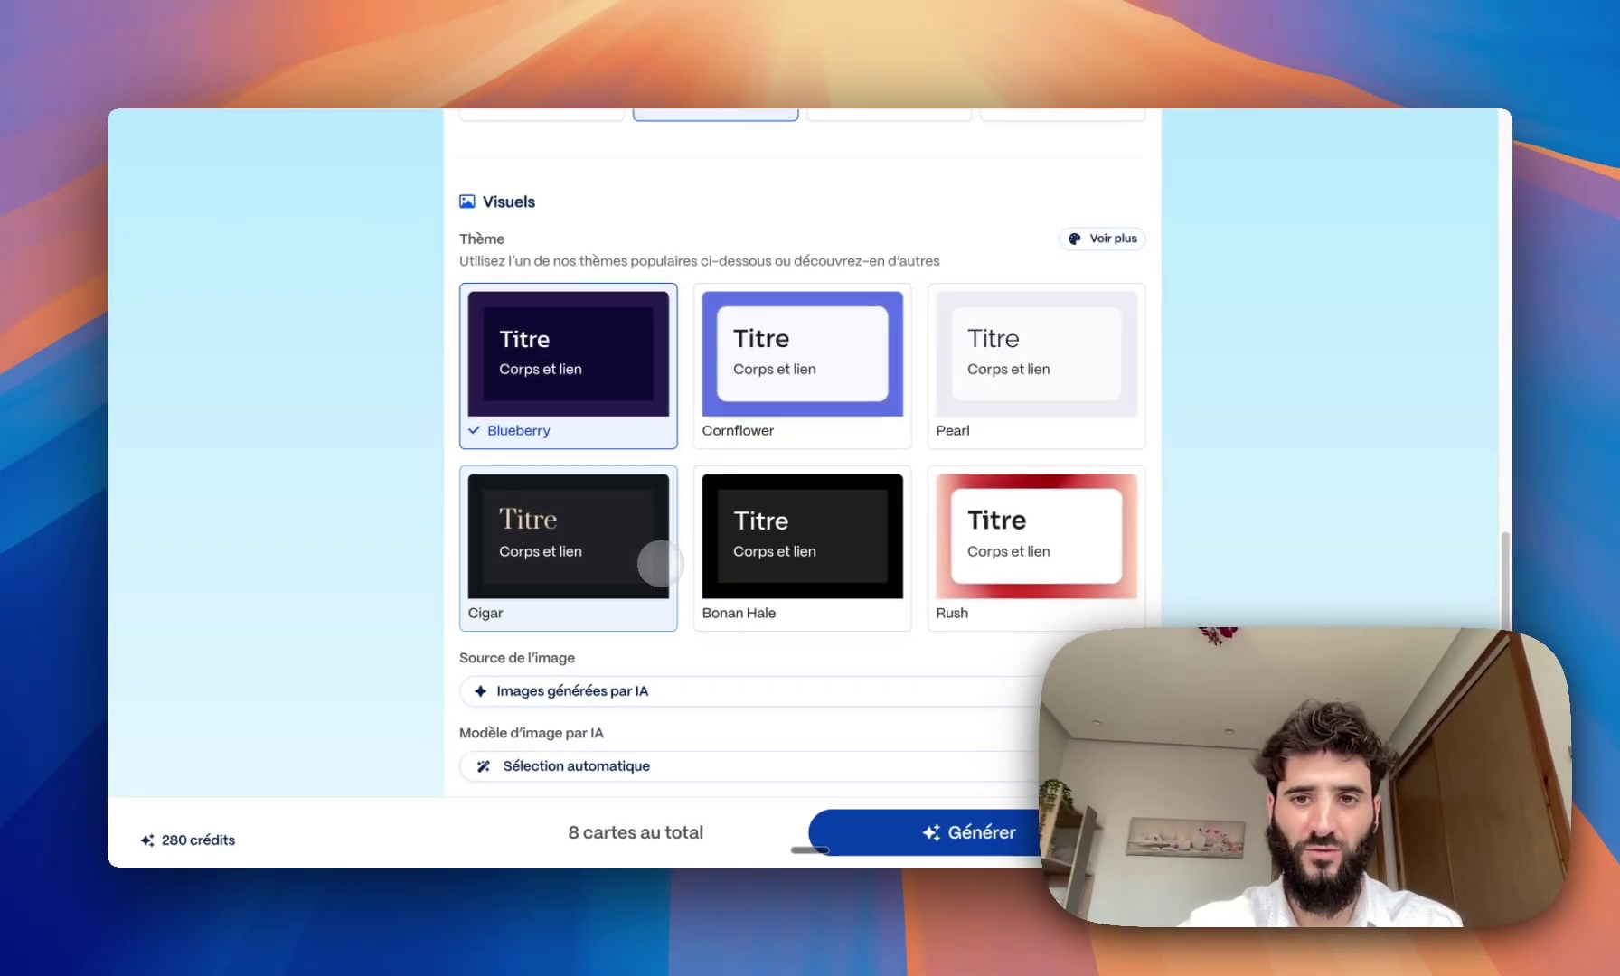
scroll(817, 661, "down", 4)
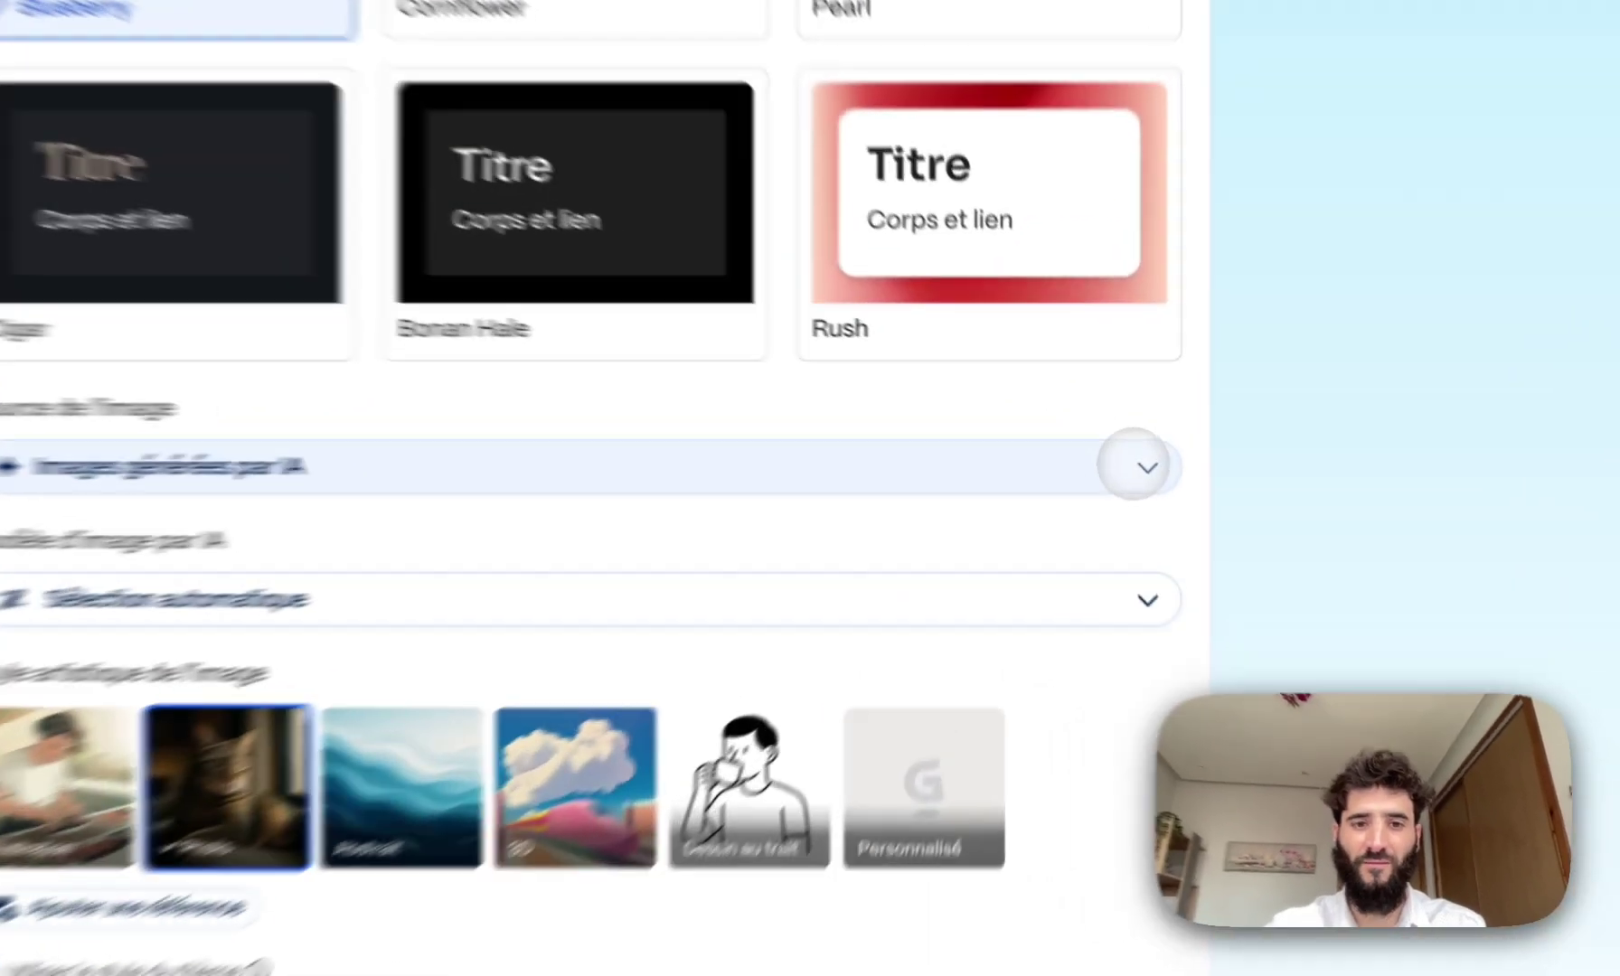
left_click(1125, 452)
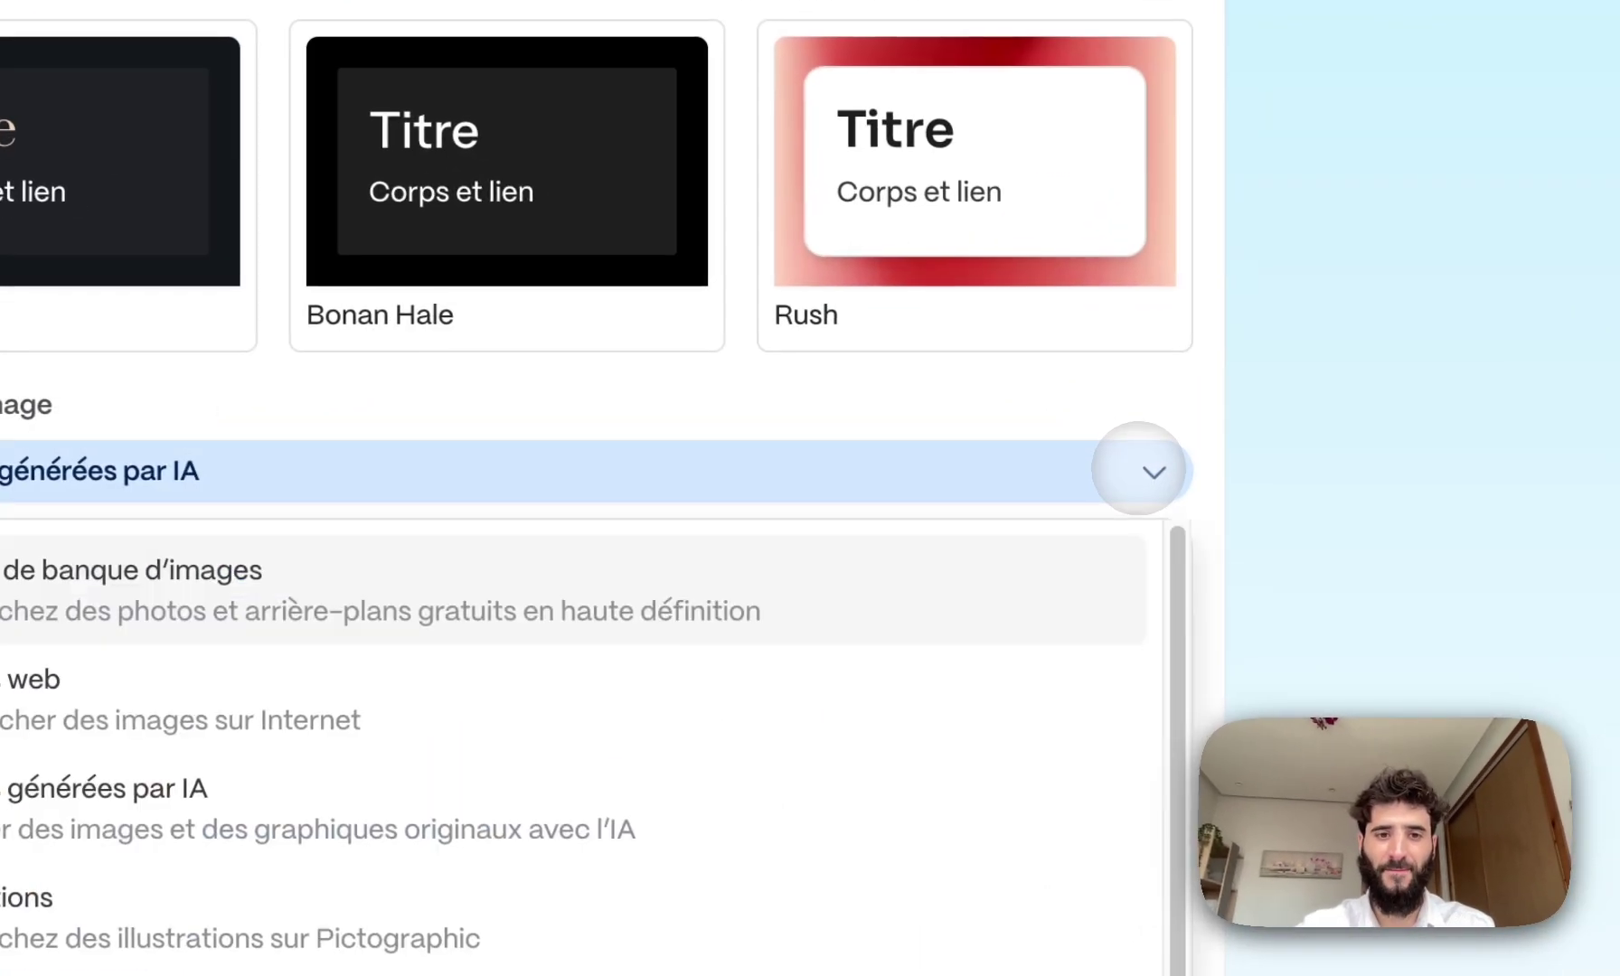
left_click(1139, 470)
left_click(1038, 472)
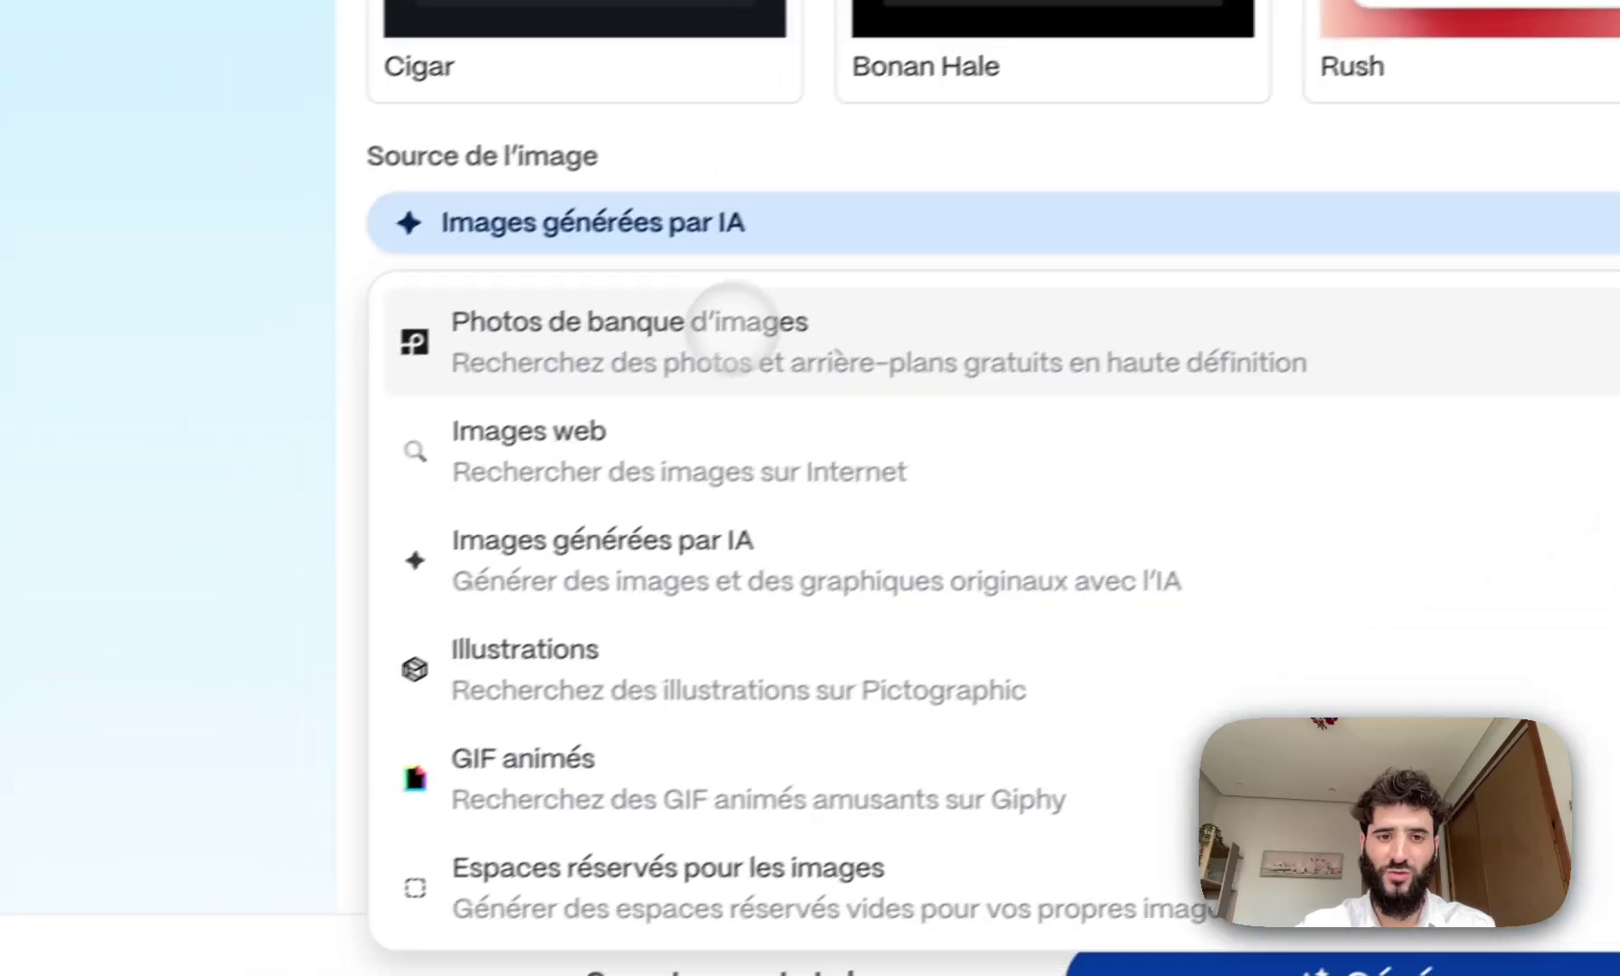
scroll(624, 705, "down", 1)
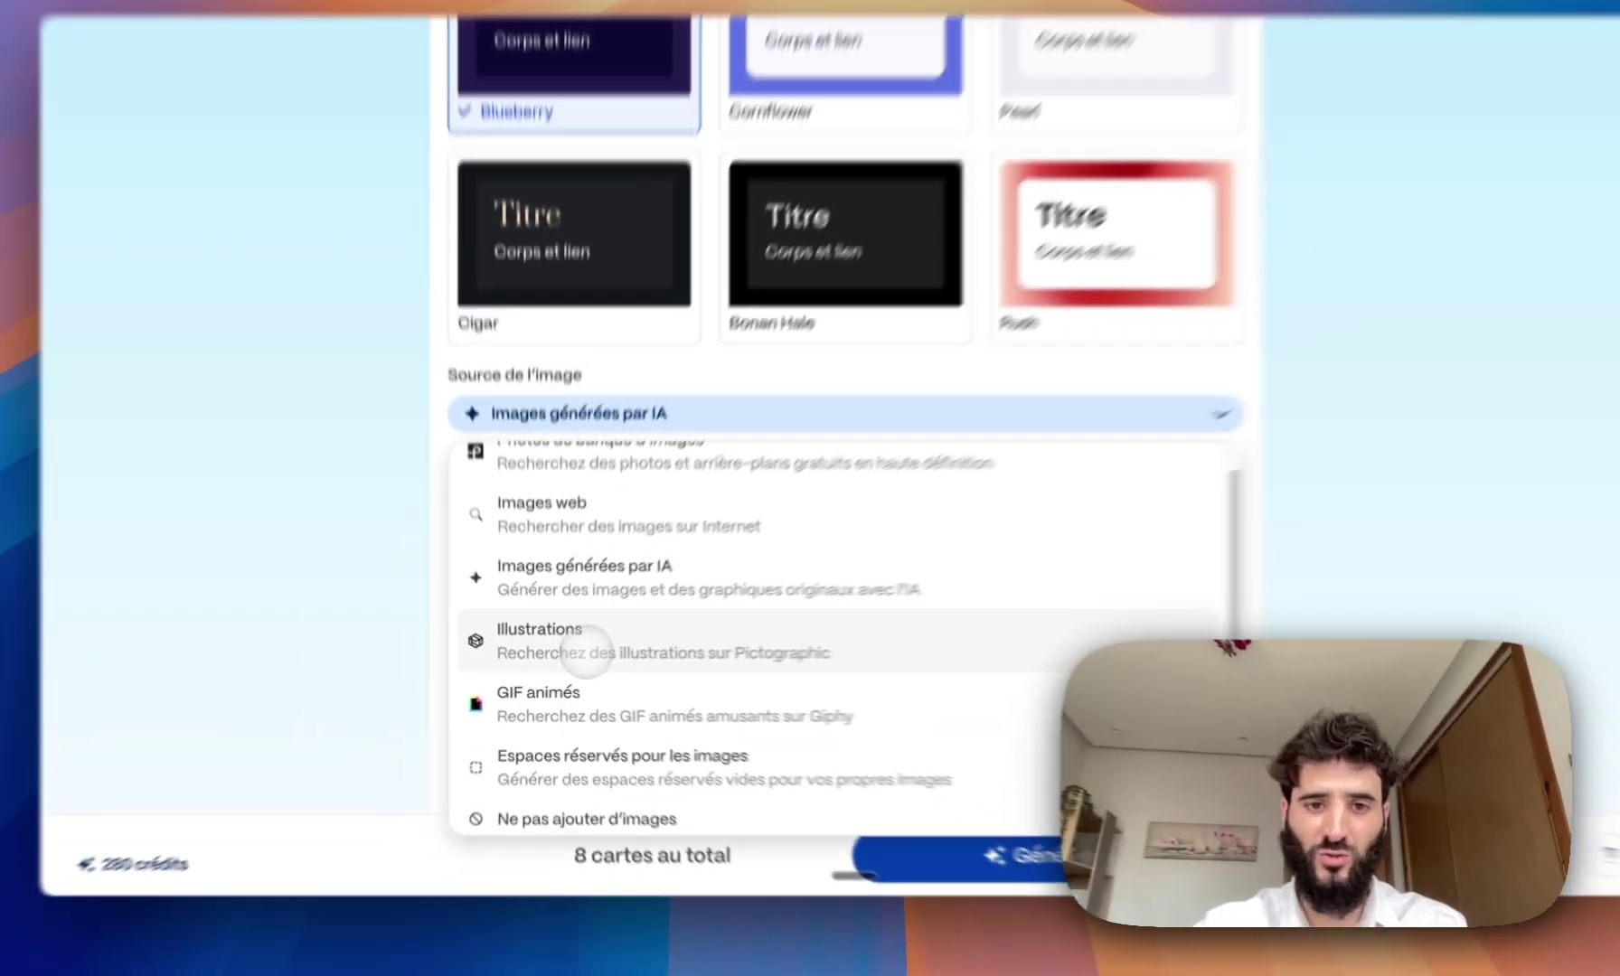
scroll(585, 655, "down", 1)
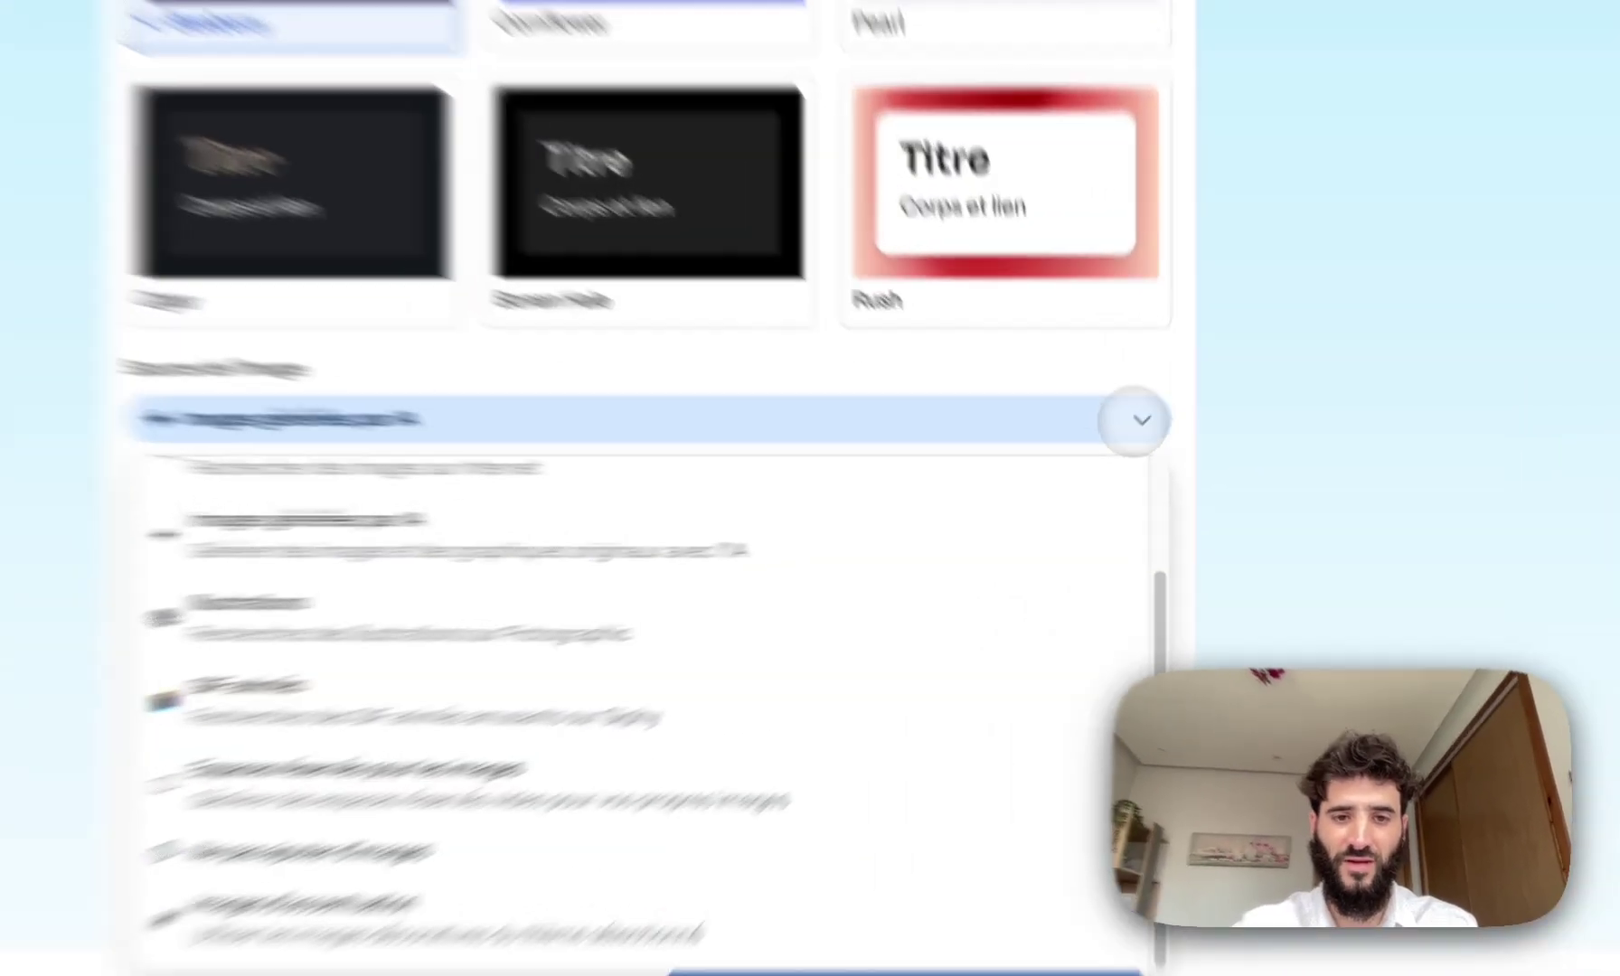
left_click(1124, 451)
- Examine the available AI image models and the image style options, leaving the model on Sélection automatique
left_click(761, 524)
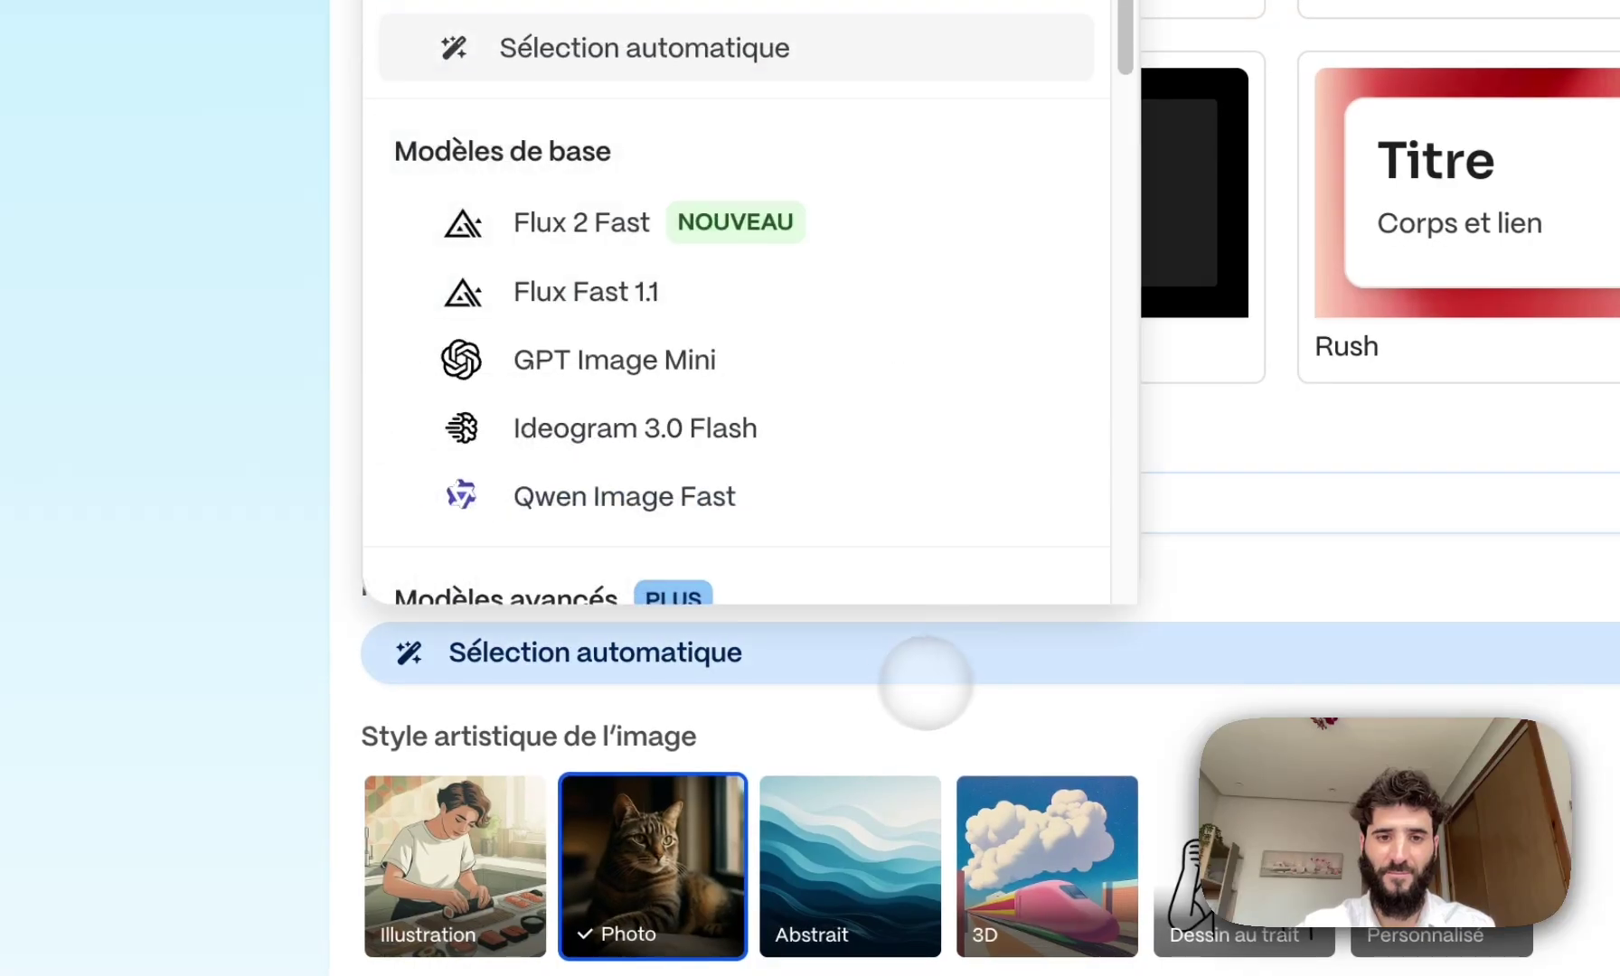
scroll(727, 412, "down", 5)
scroll(727, 407, "down", 5)
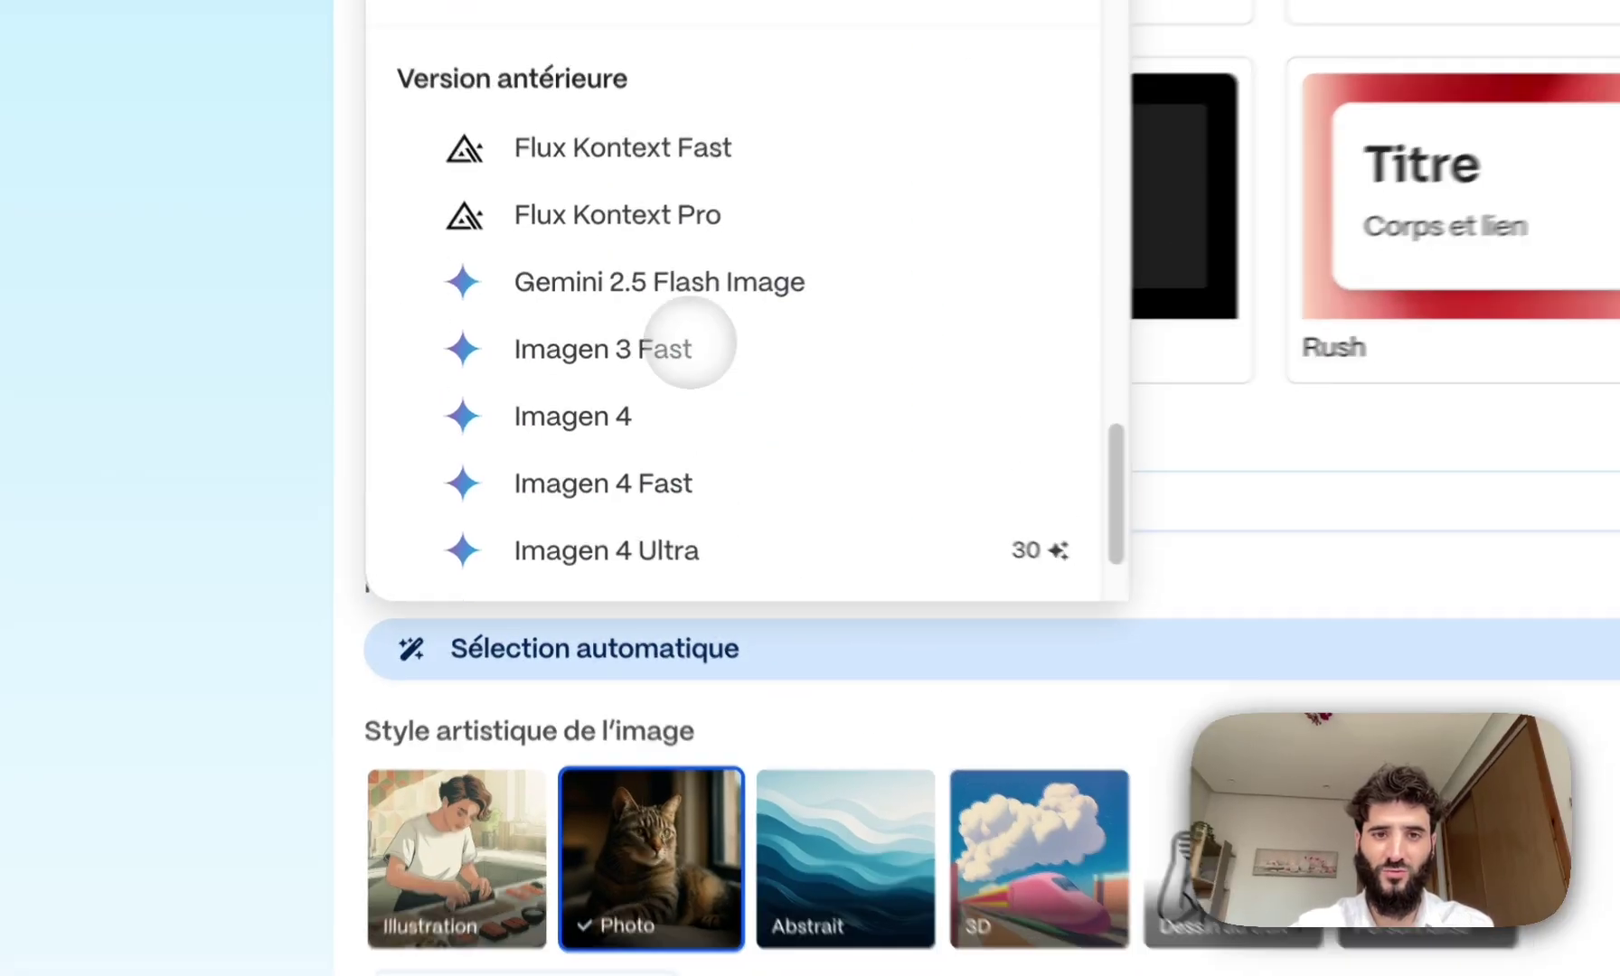
scroll(583, 415, "up", 10)
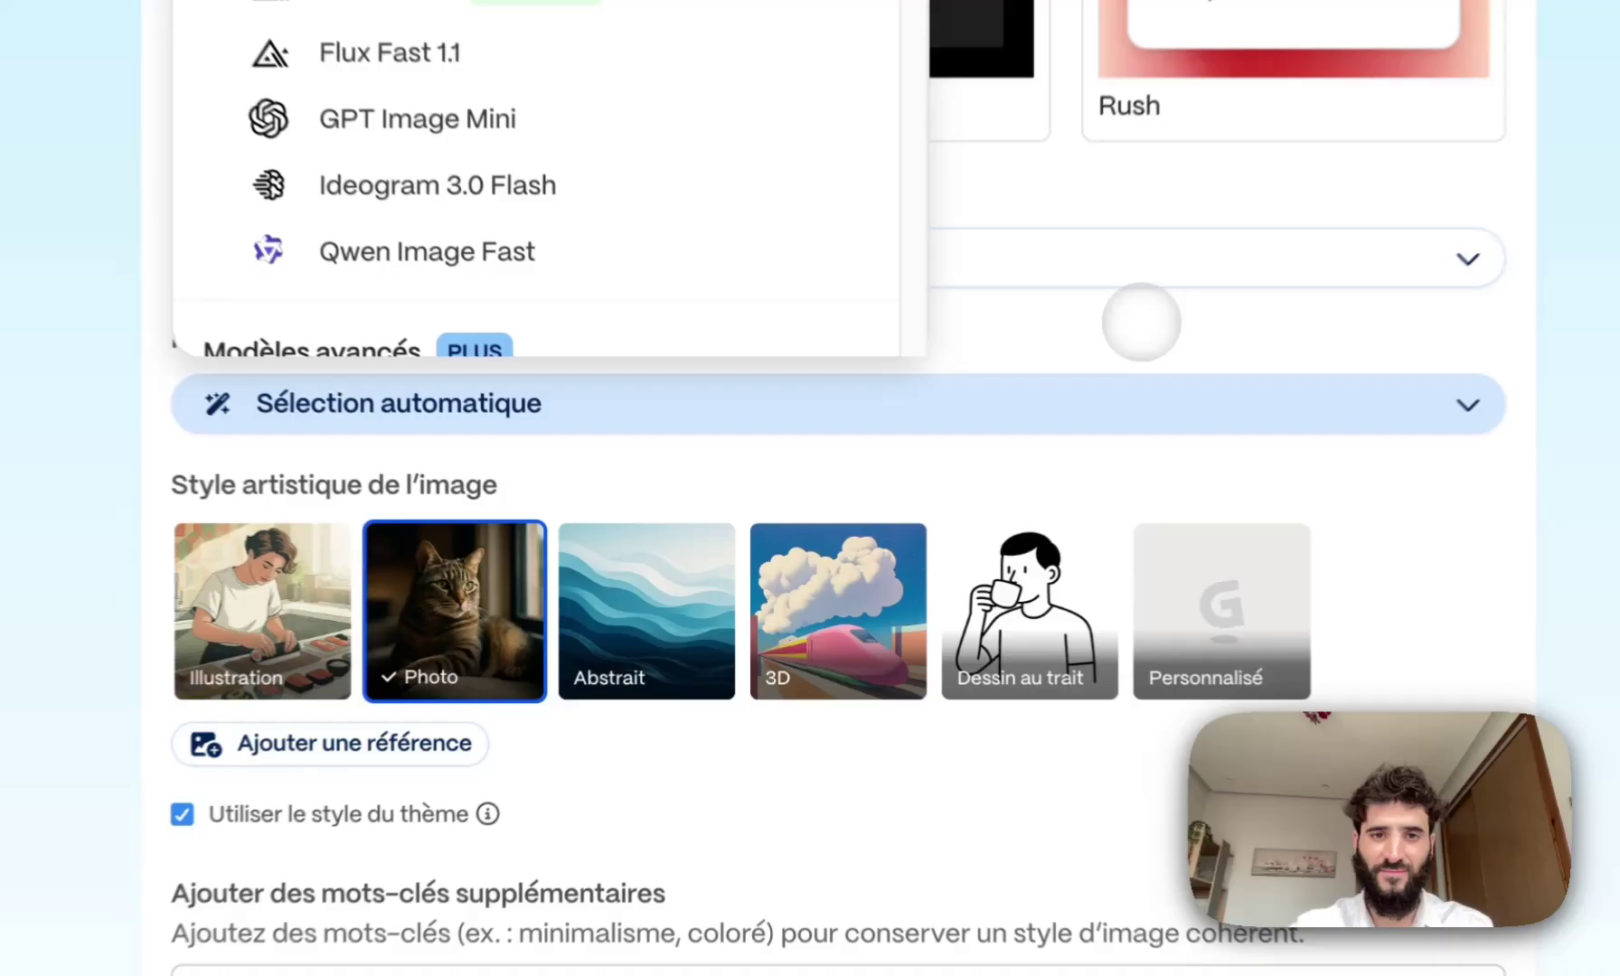
left_click(959, 457)
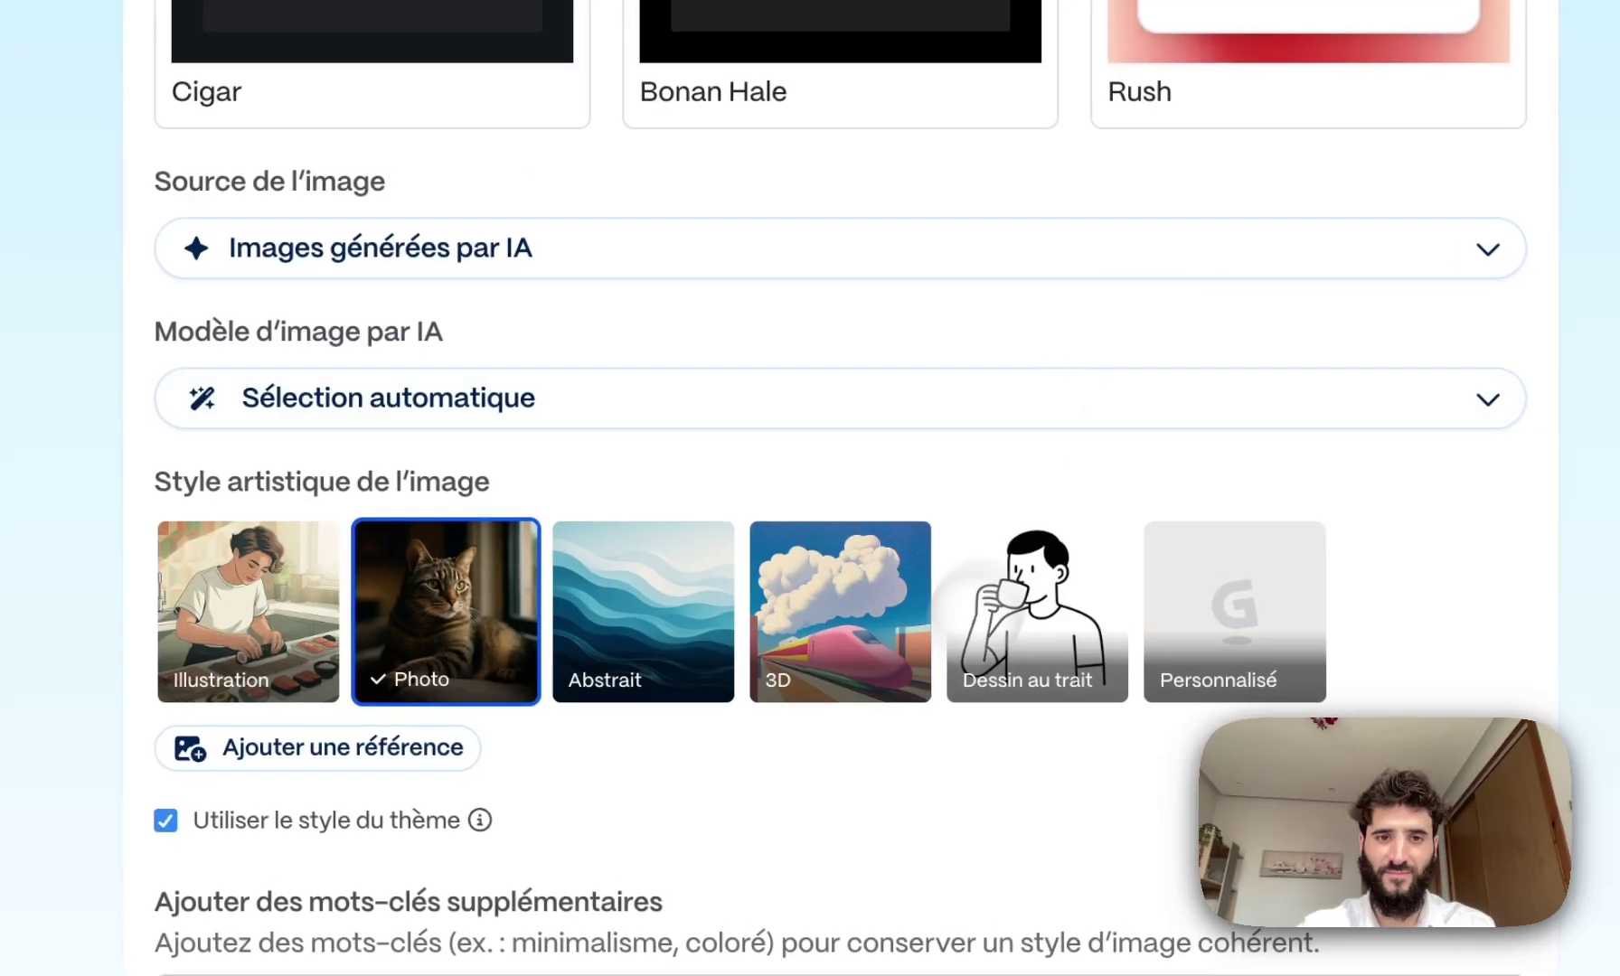
scroll(958, 456, "down", 5)
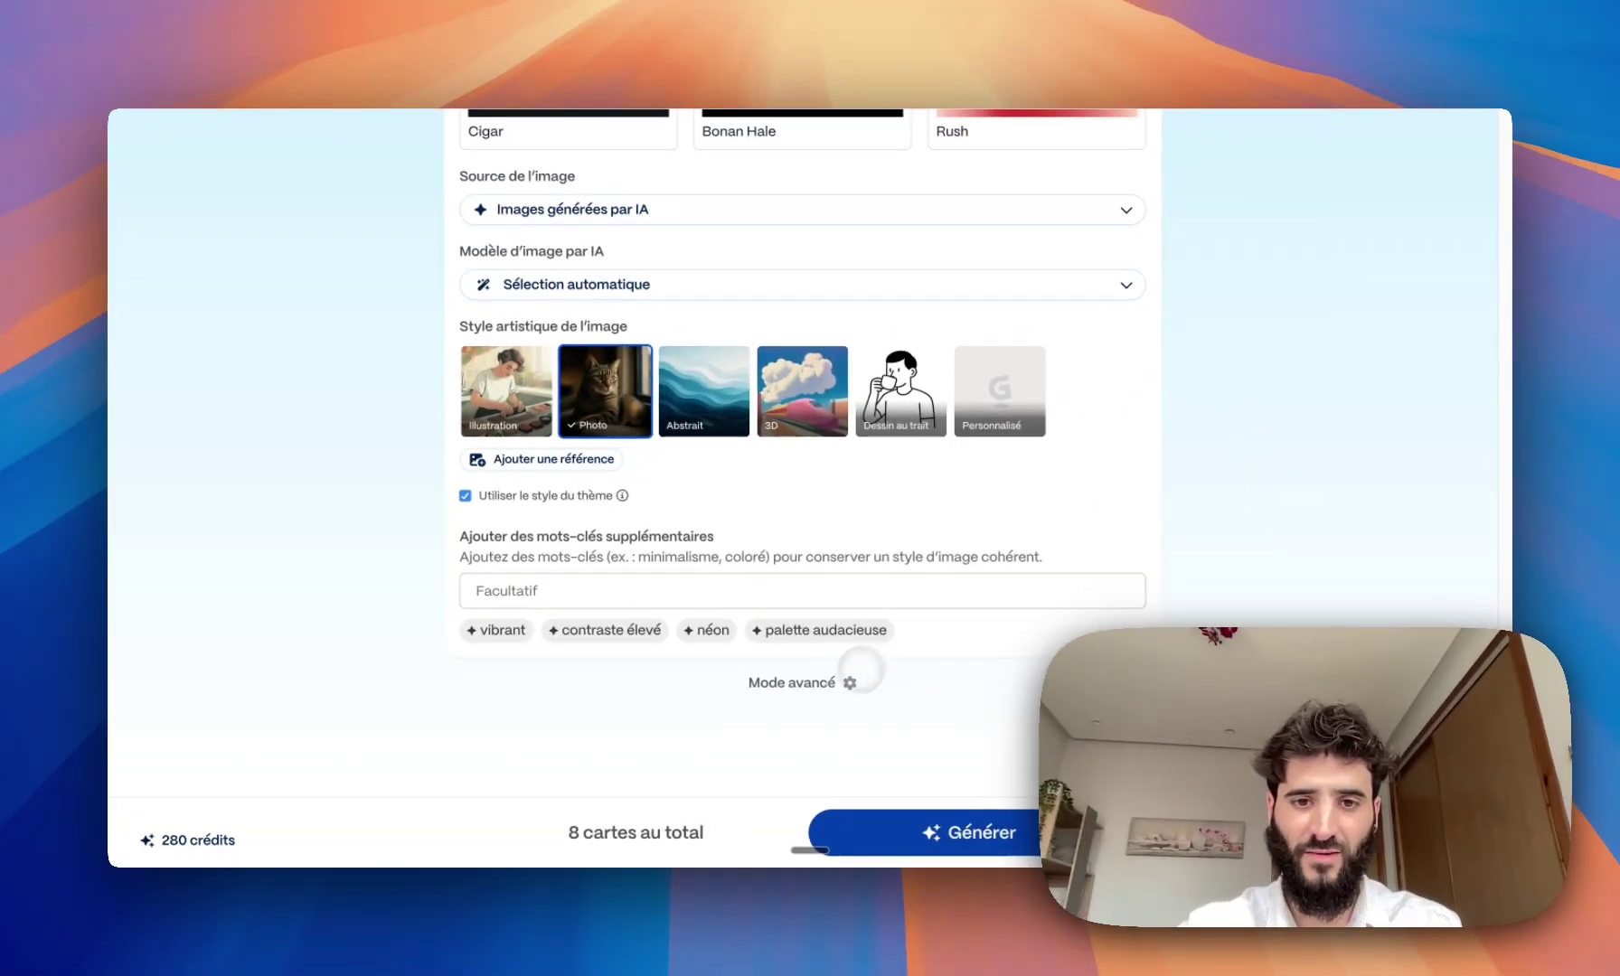
- Select the whole text of the outline across all eight cards
scroll(930, 604, "up", 20)
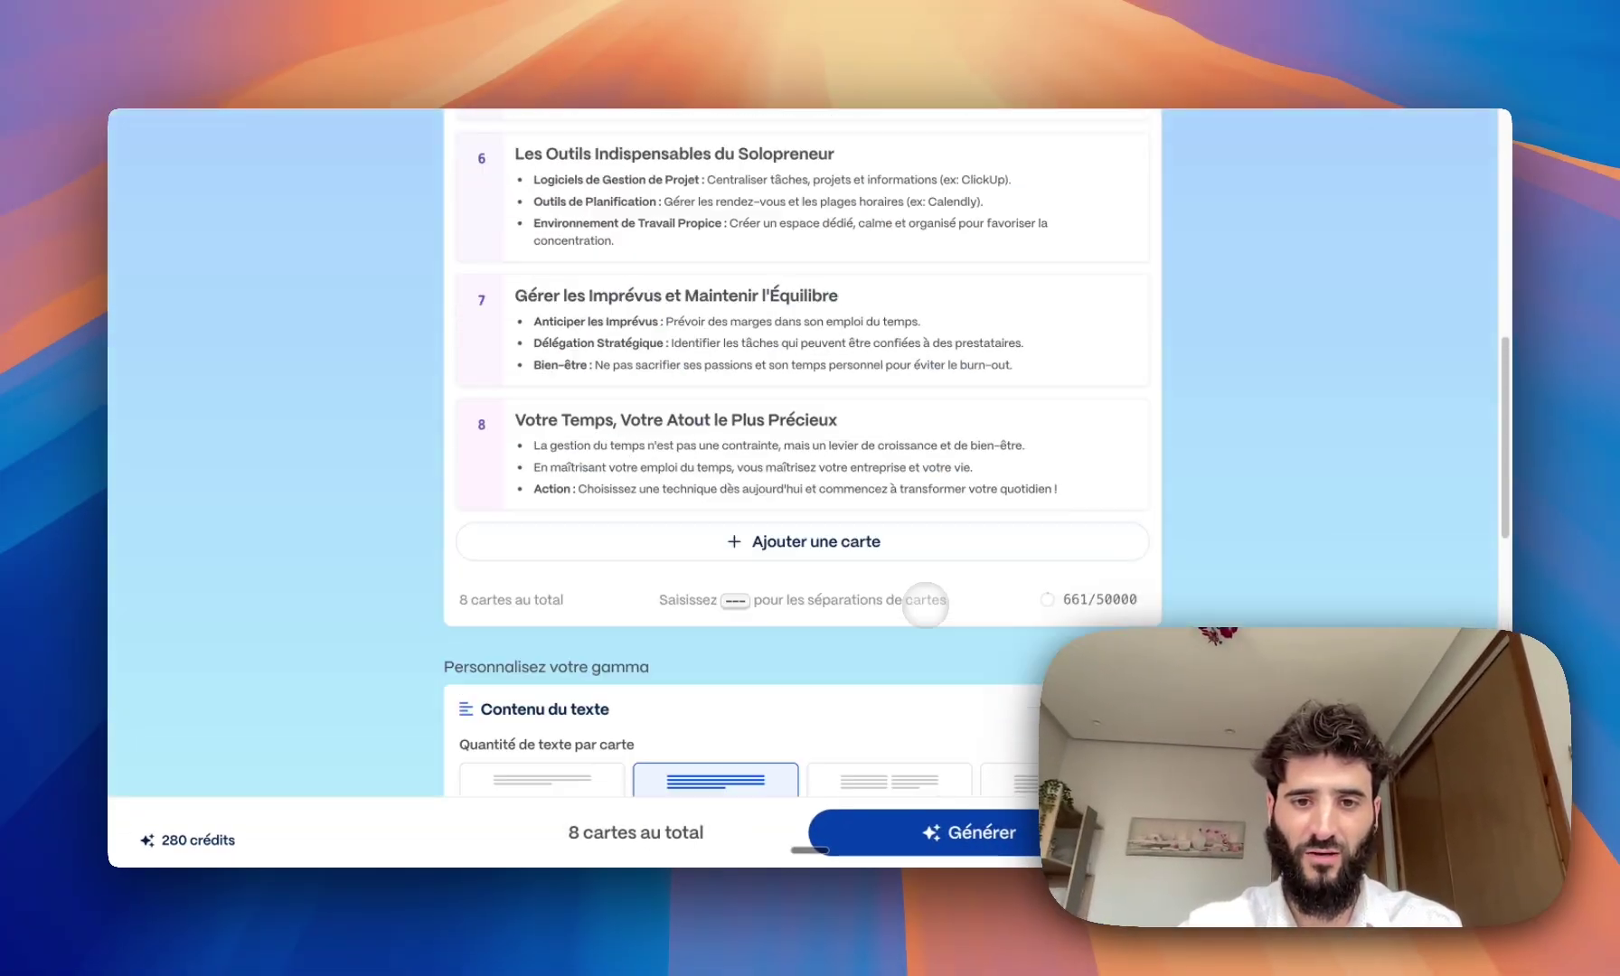
scroll(924, 607, "down", 8)
scroll(924, 604, "down", 6)
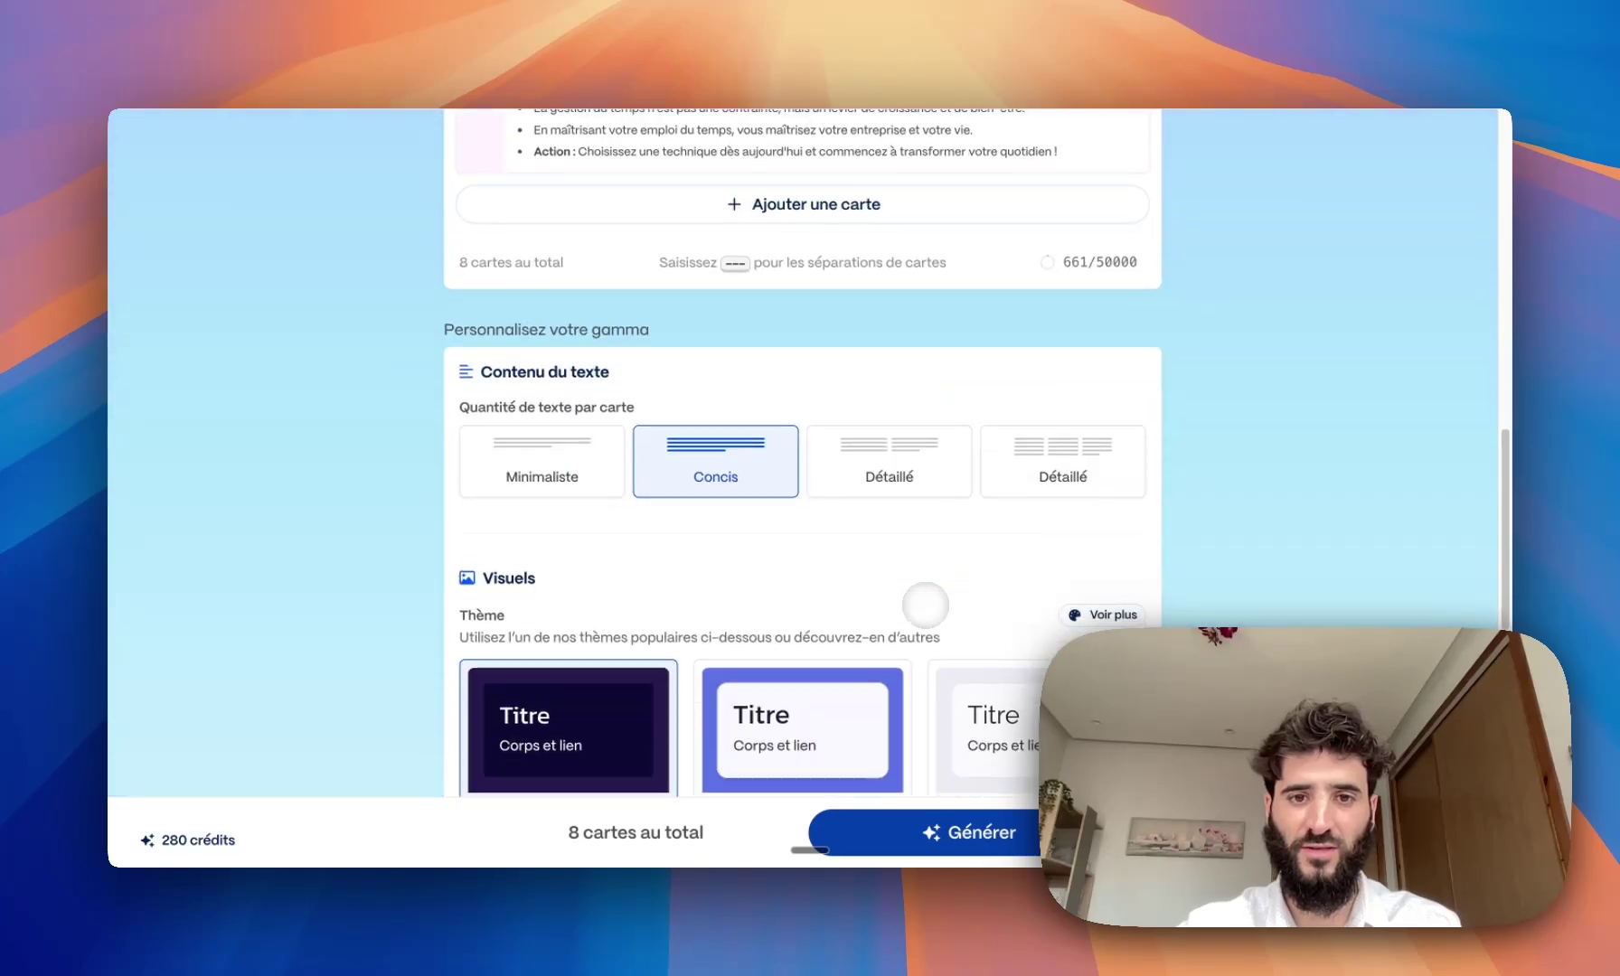
scroll(923, 603, "up", 3)
left_click(1063, 440)
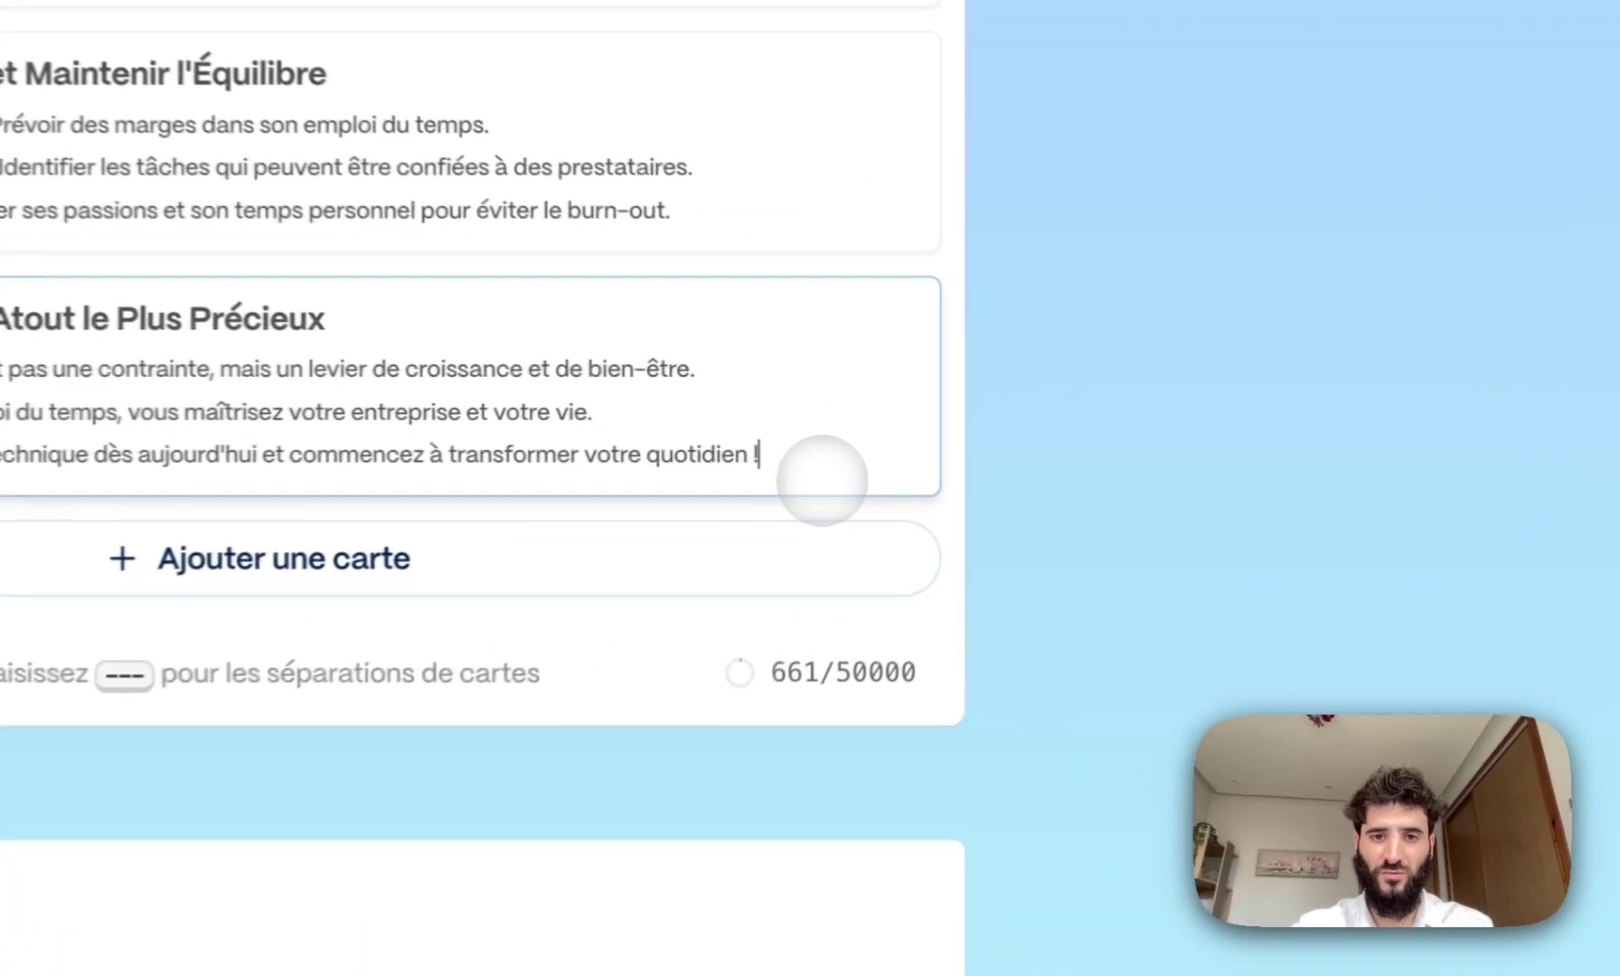
key("super+a")
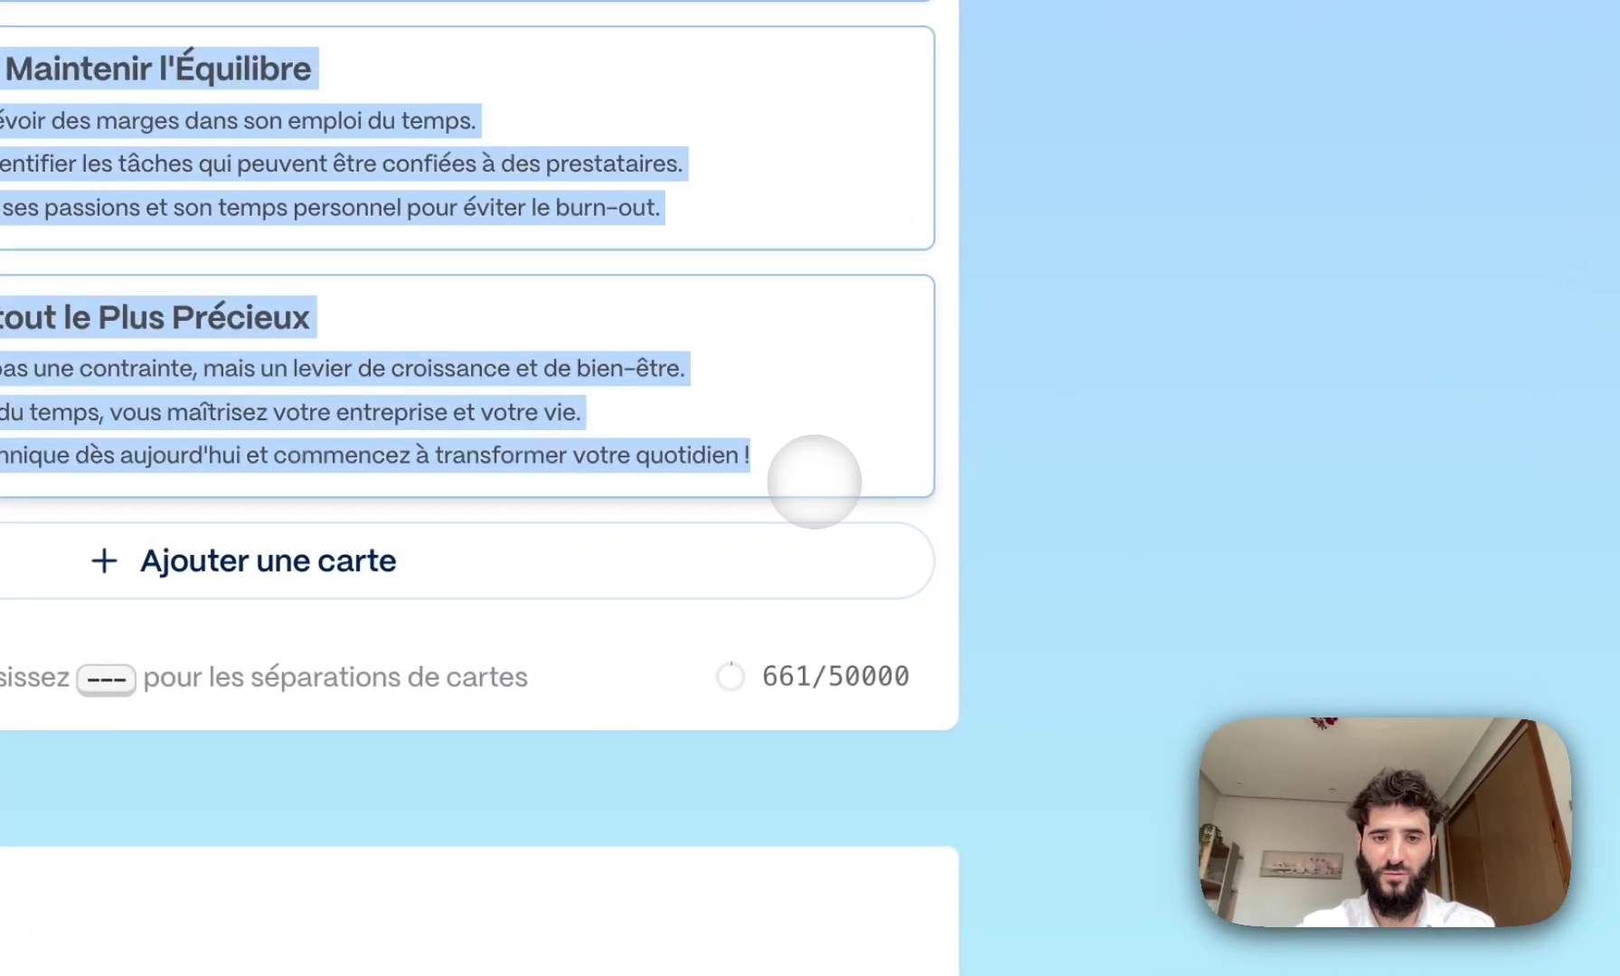
scroll(814, 479, "up", 5)
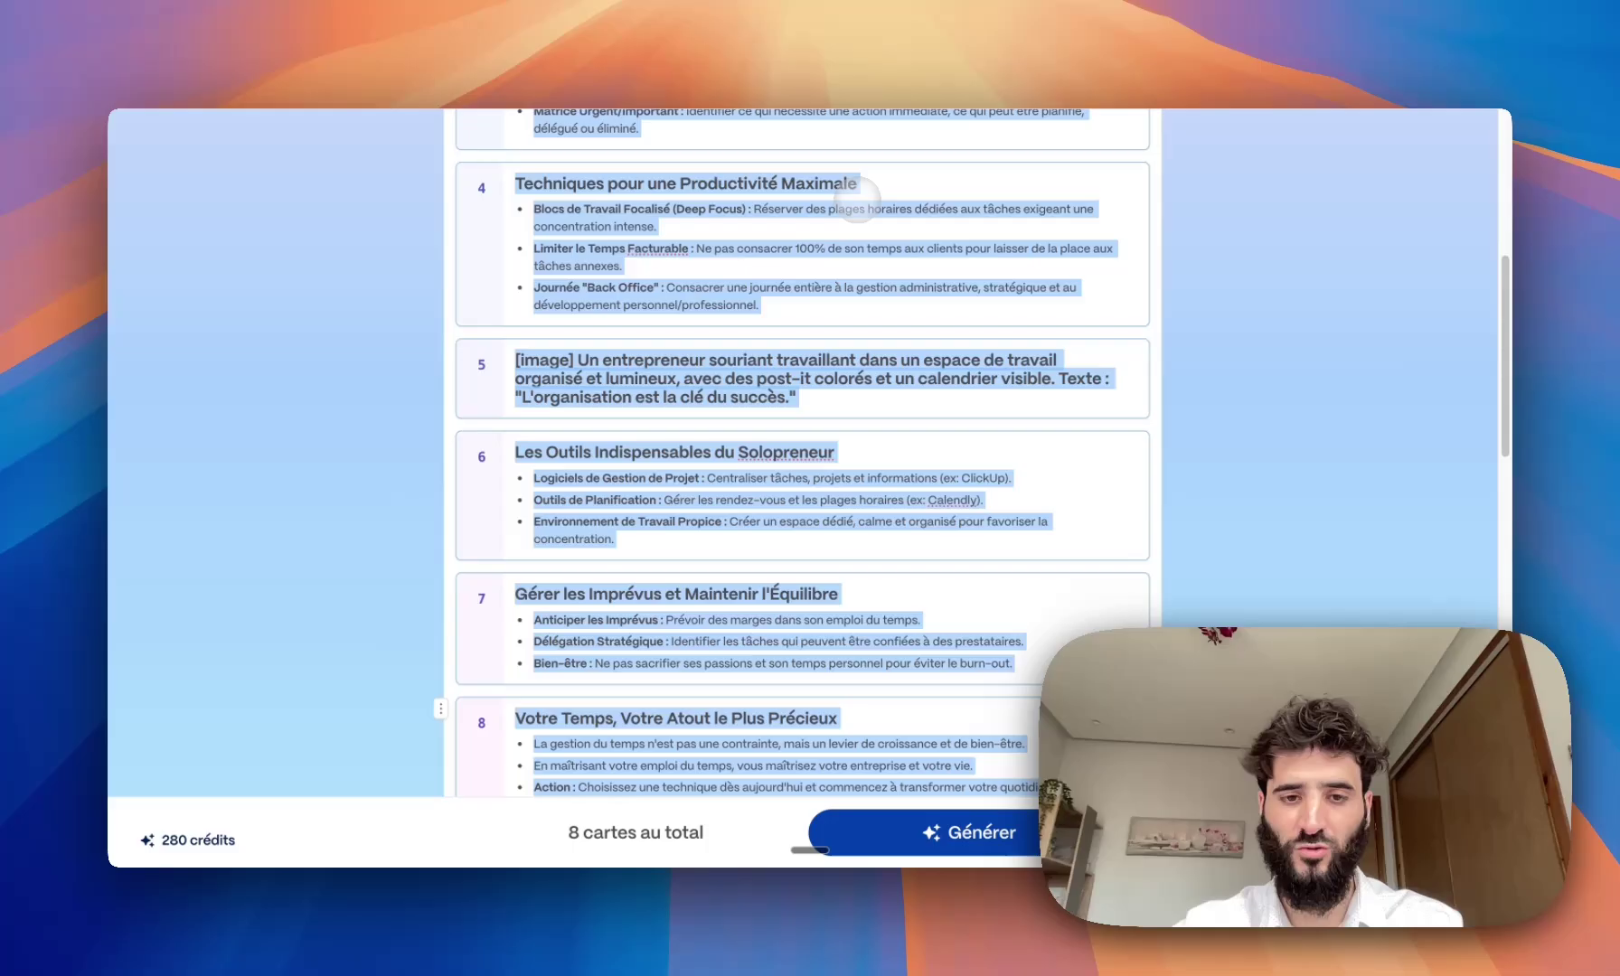
scroll(856, 198, "up", 6)
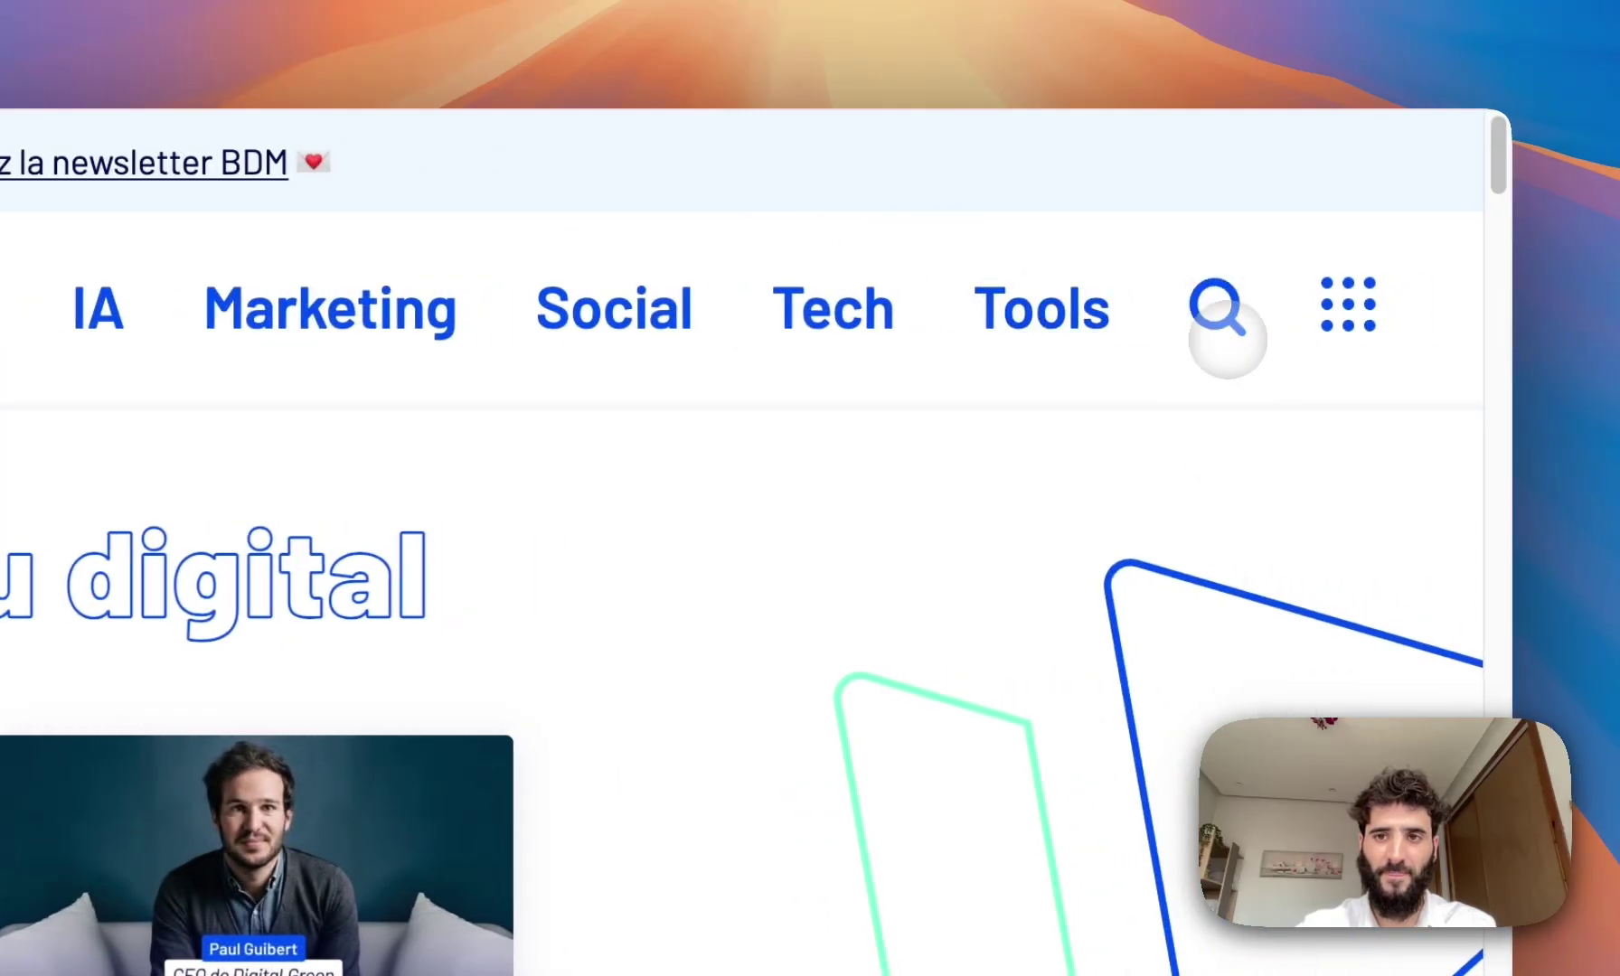
- Switch to the BDM website, search it for "presentation" and look through the articles
left_click(1226, 307)
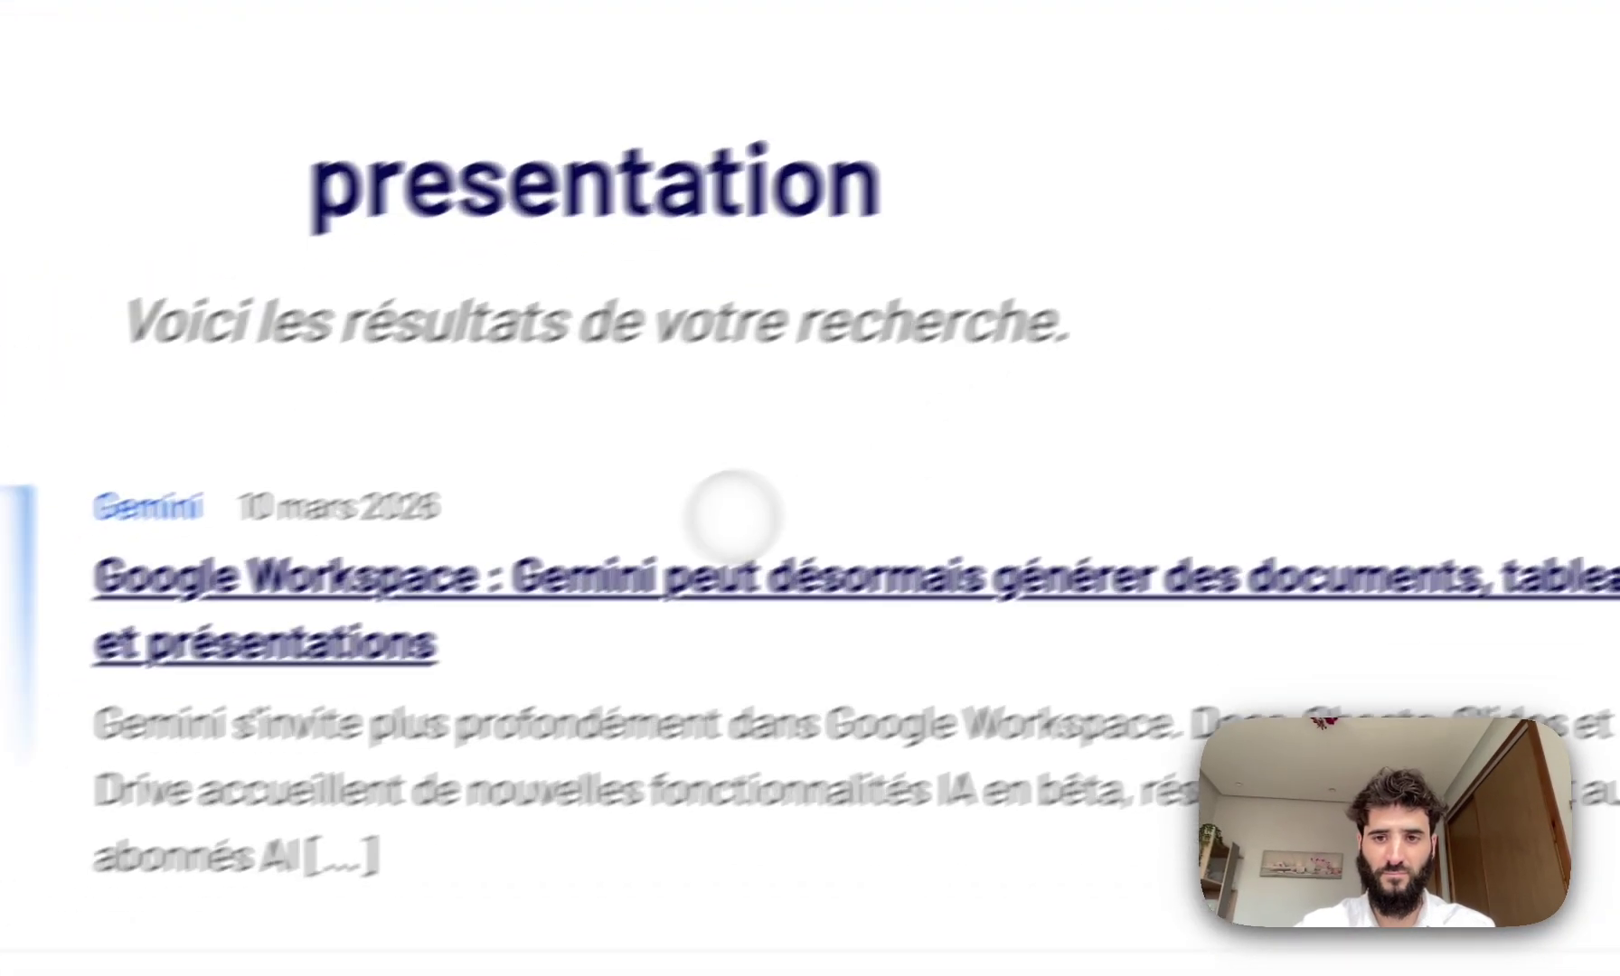
scroll(734, 515, "down", 10)
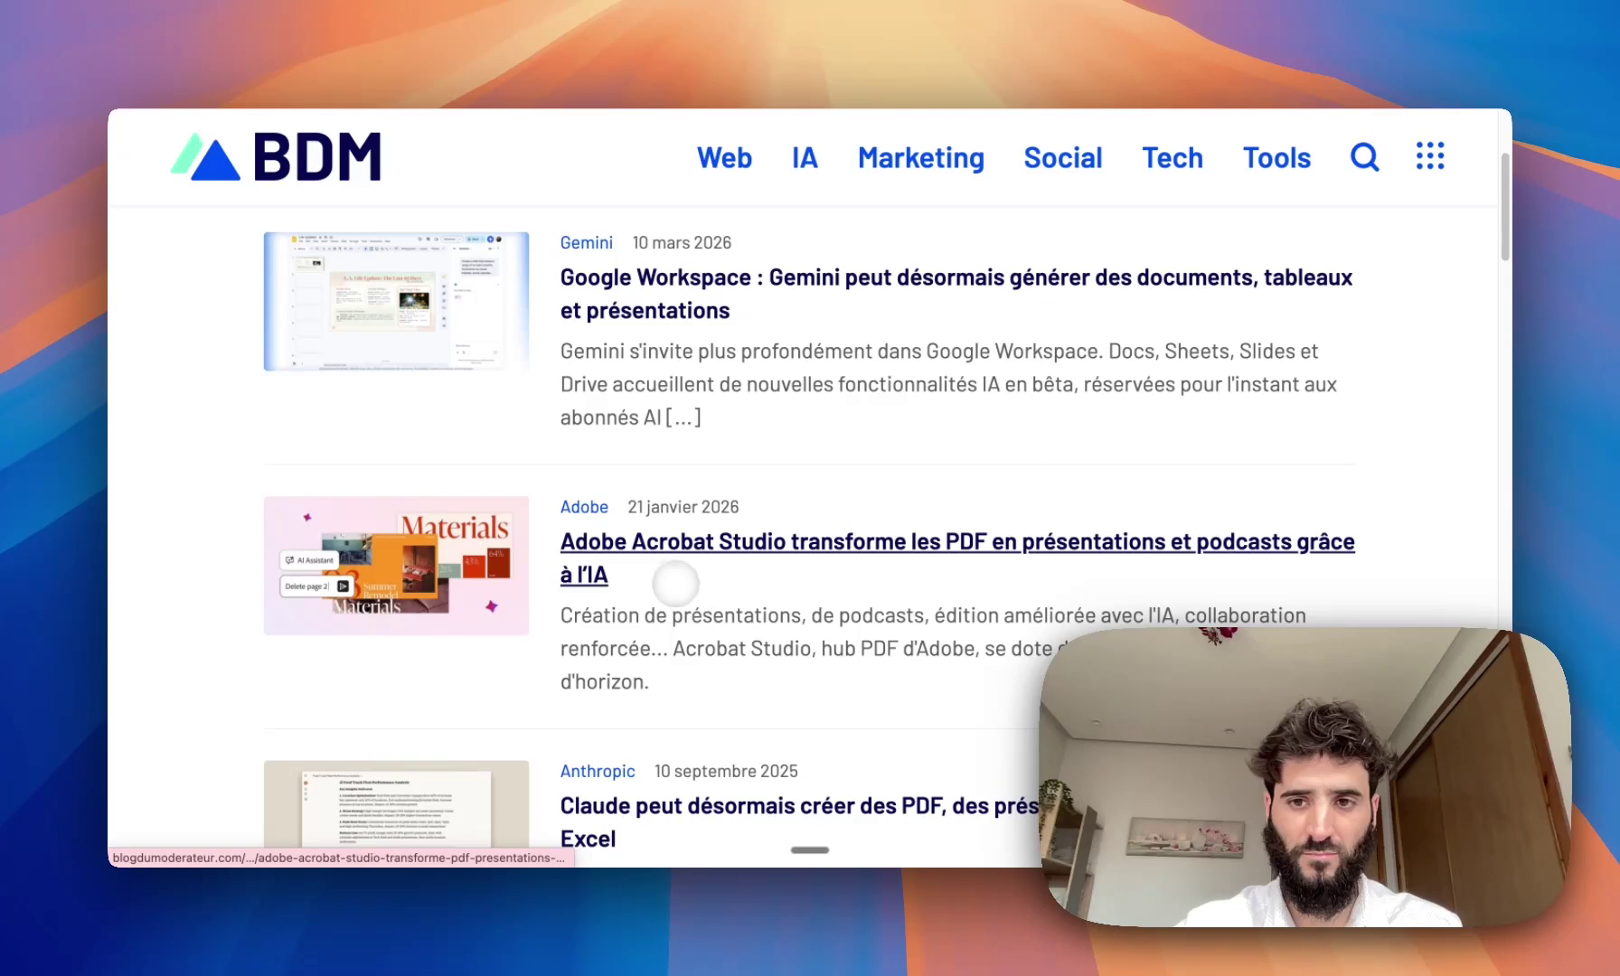
scroll(674, 565, "down", 5)
scroll(671, 564, "up", 5)
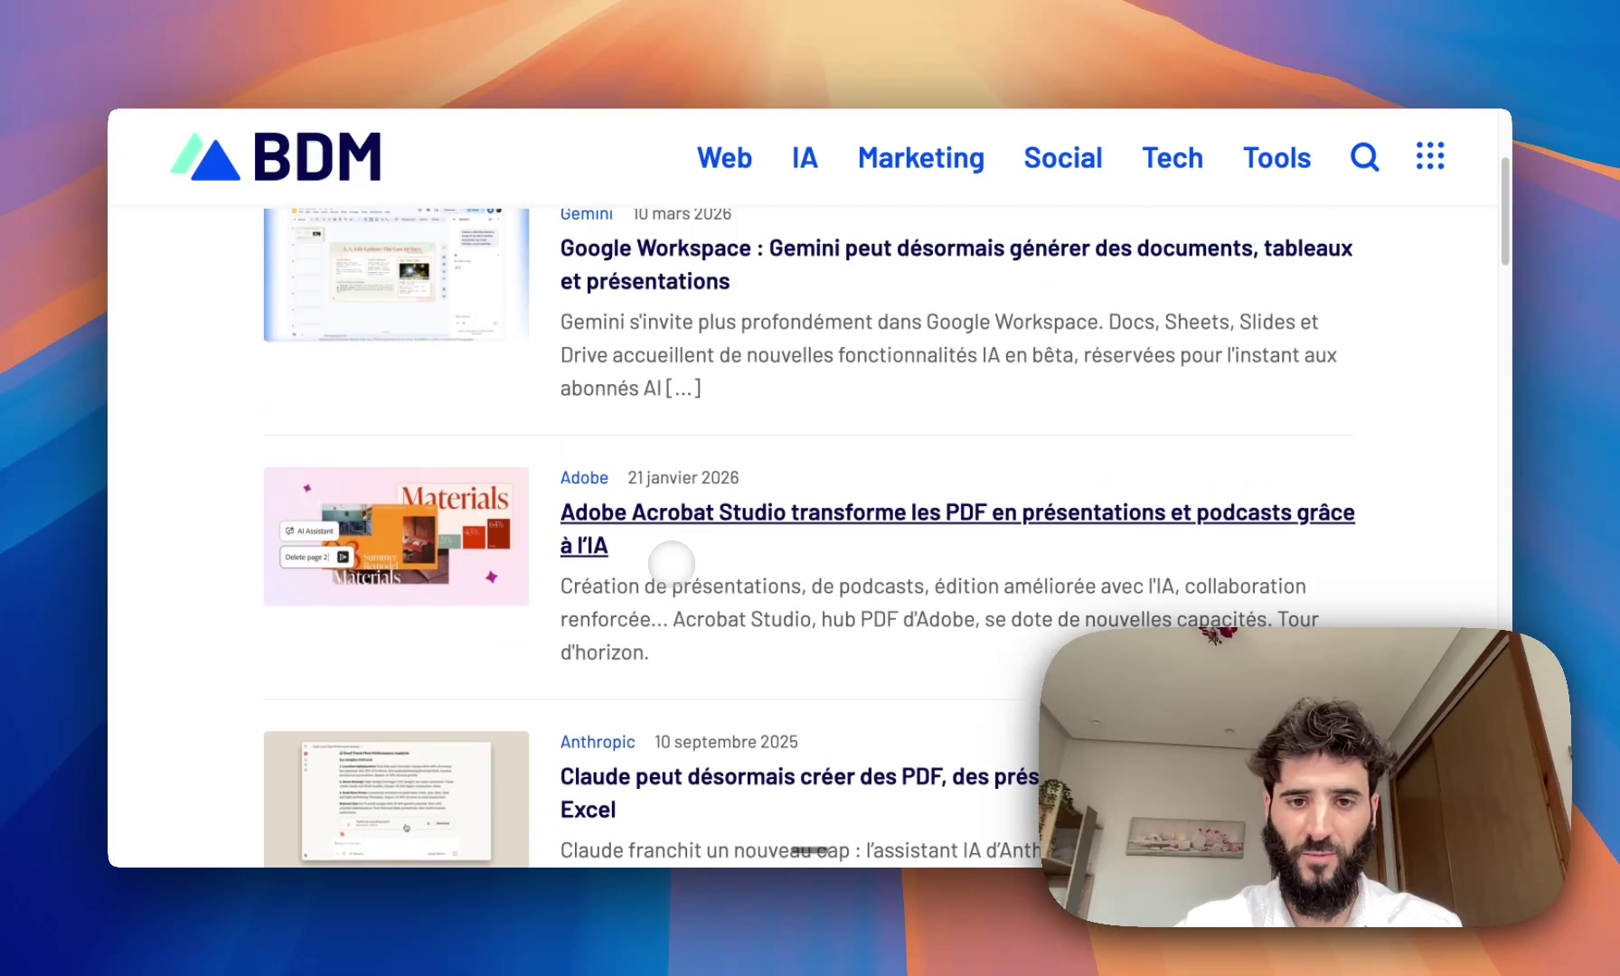
scroll(713, 576, "up", 2)
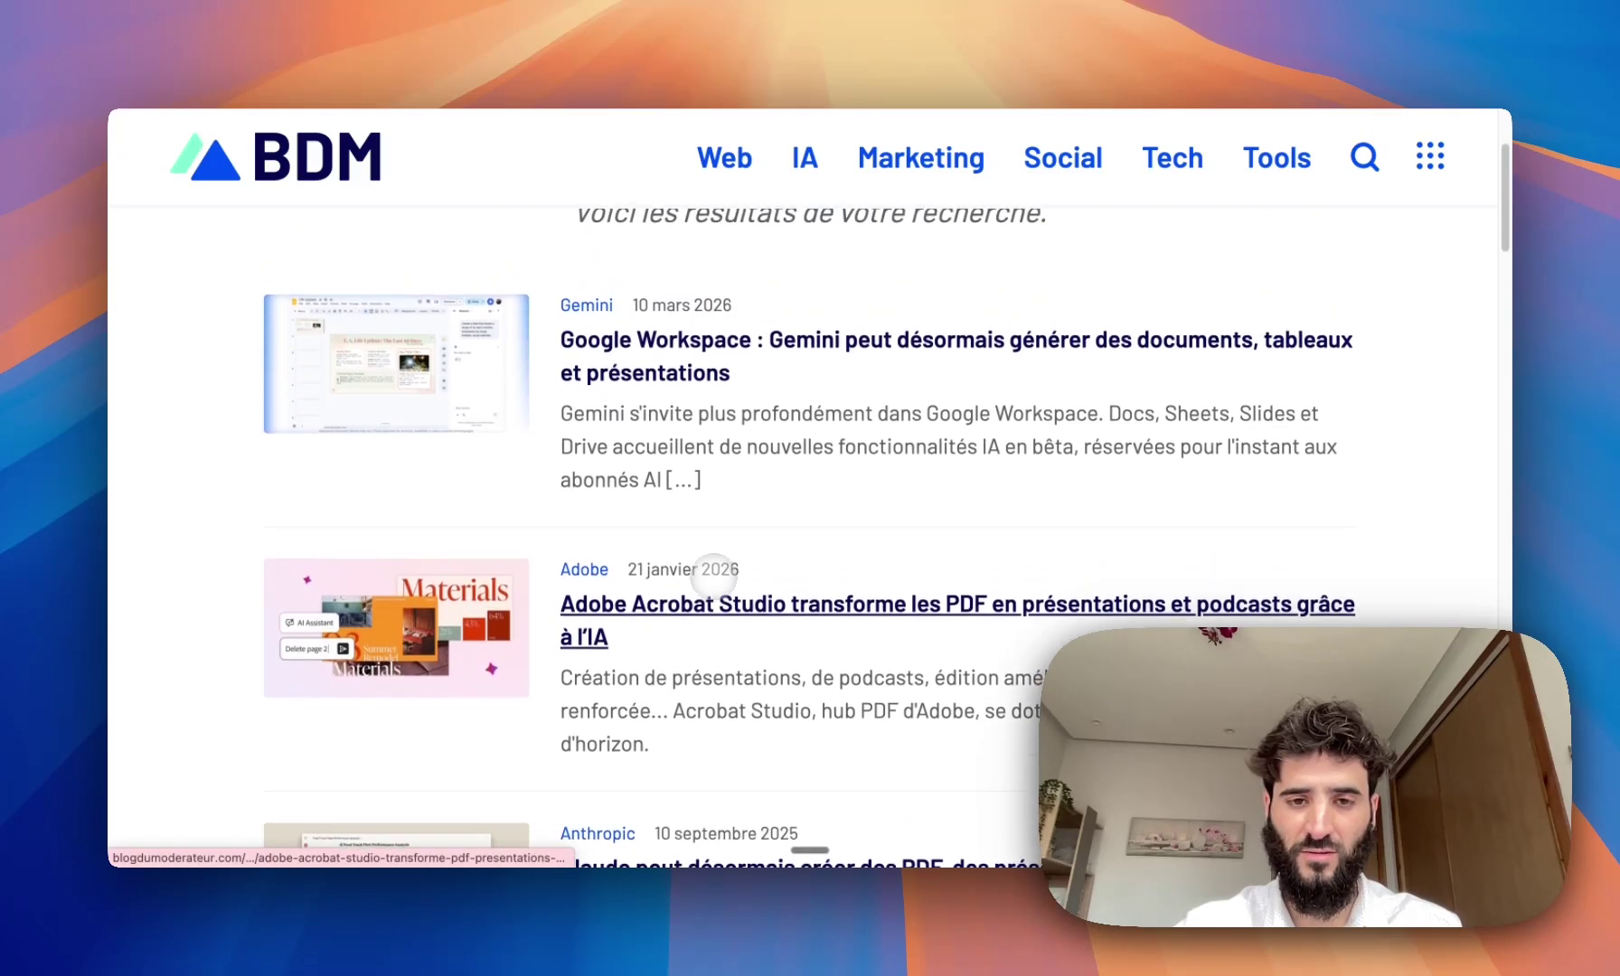
- Look further through the BDM search results for "presentation" and leave the extension's subscription page
scroll(713, 576, "down", 7)
scroll(713, 577, "up", 2)
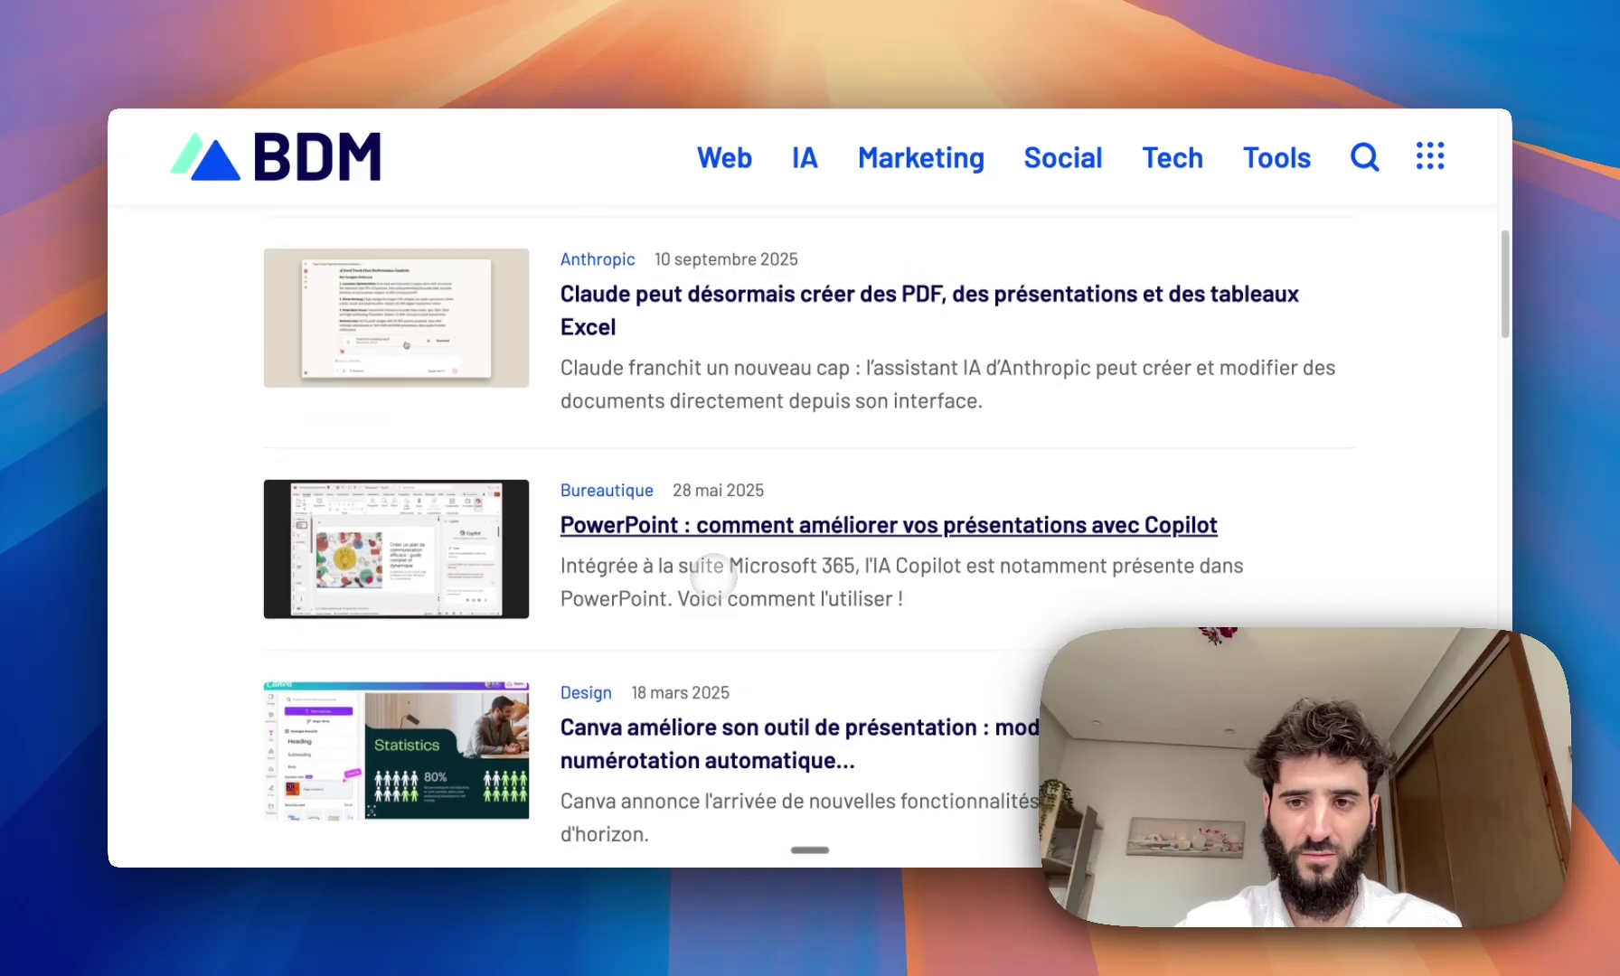
scroll(713, 577, "down", 2)
scroll(713, 577, "down", 2)
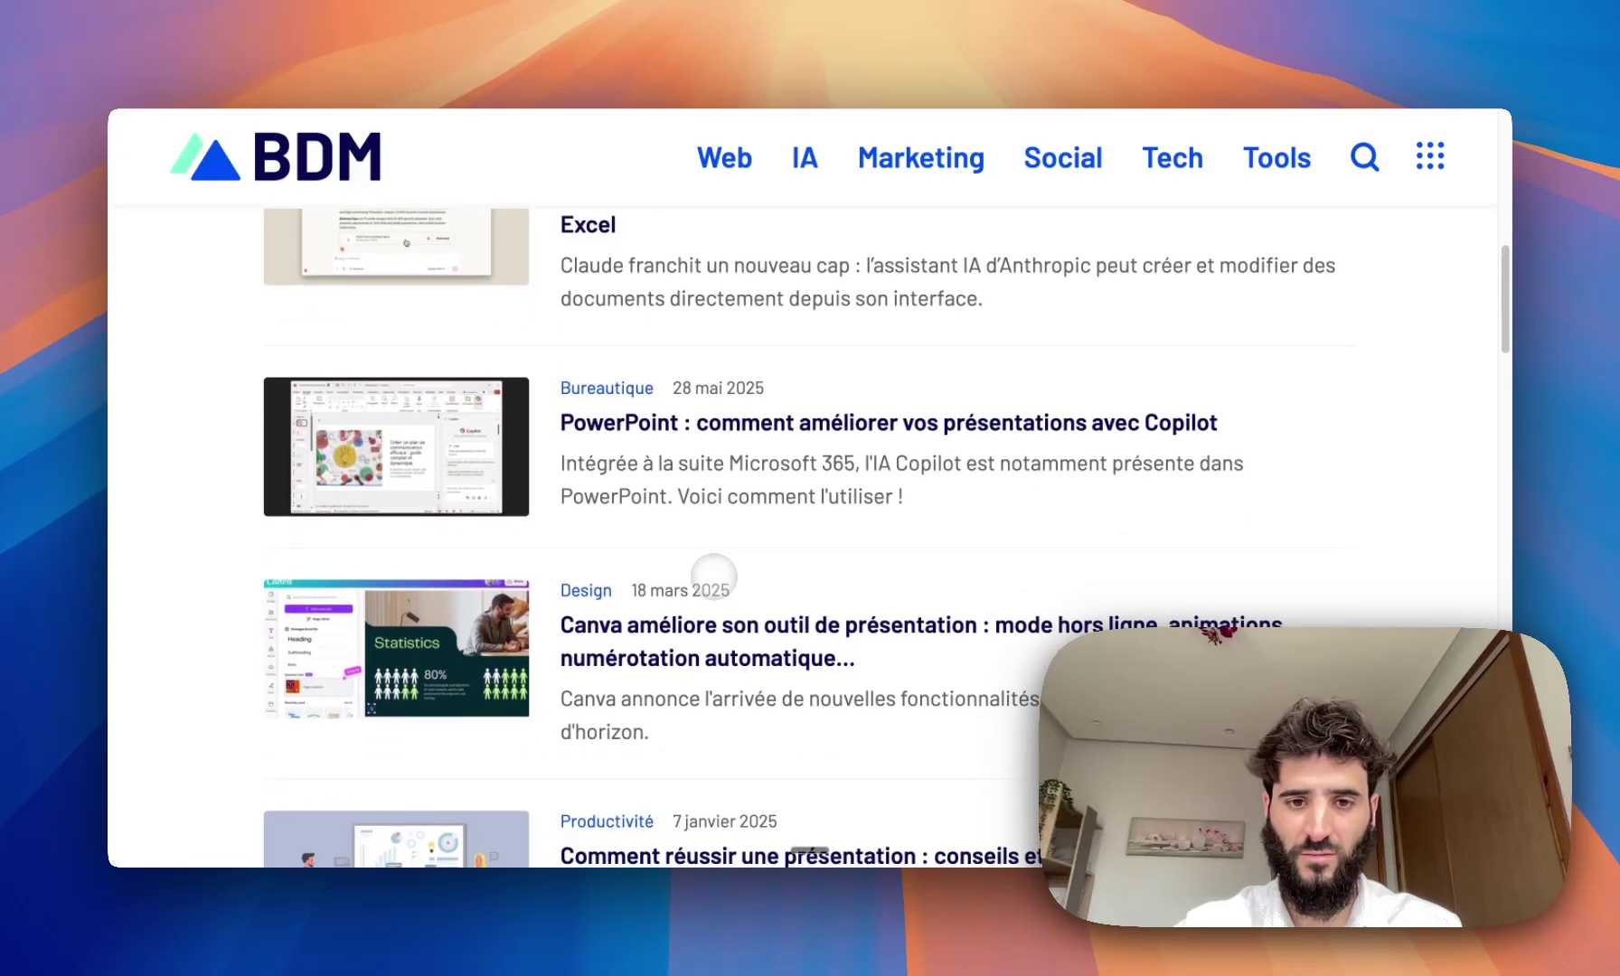
scroll(713, 576, "up", 15)
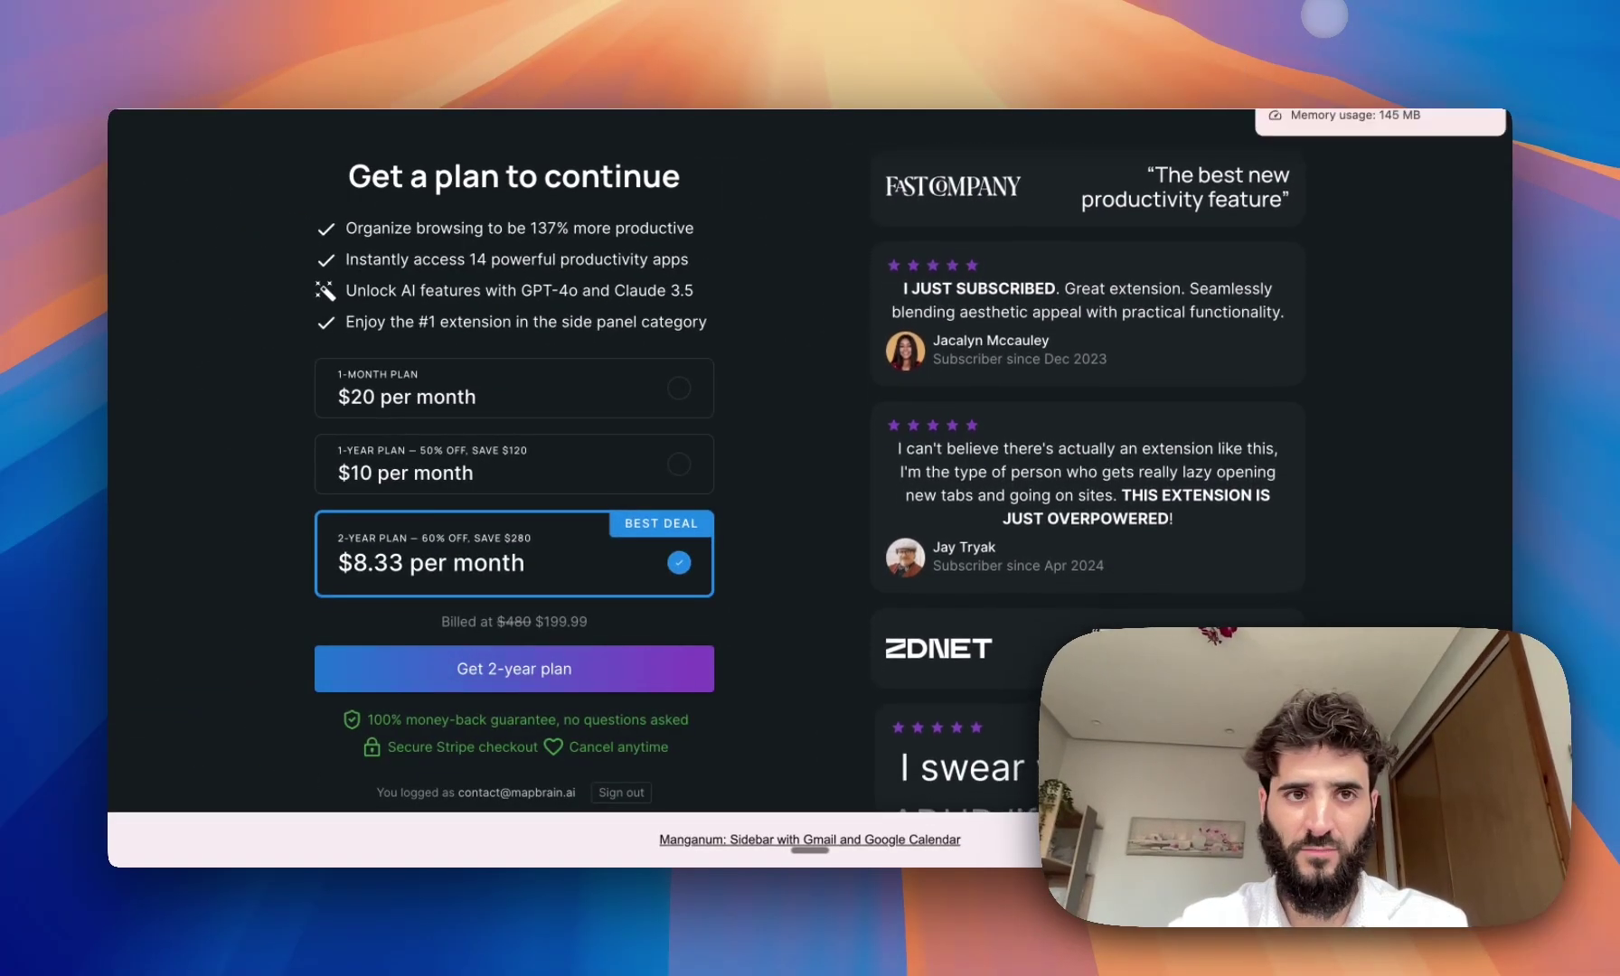
left_click(1324, 15)
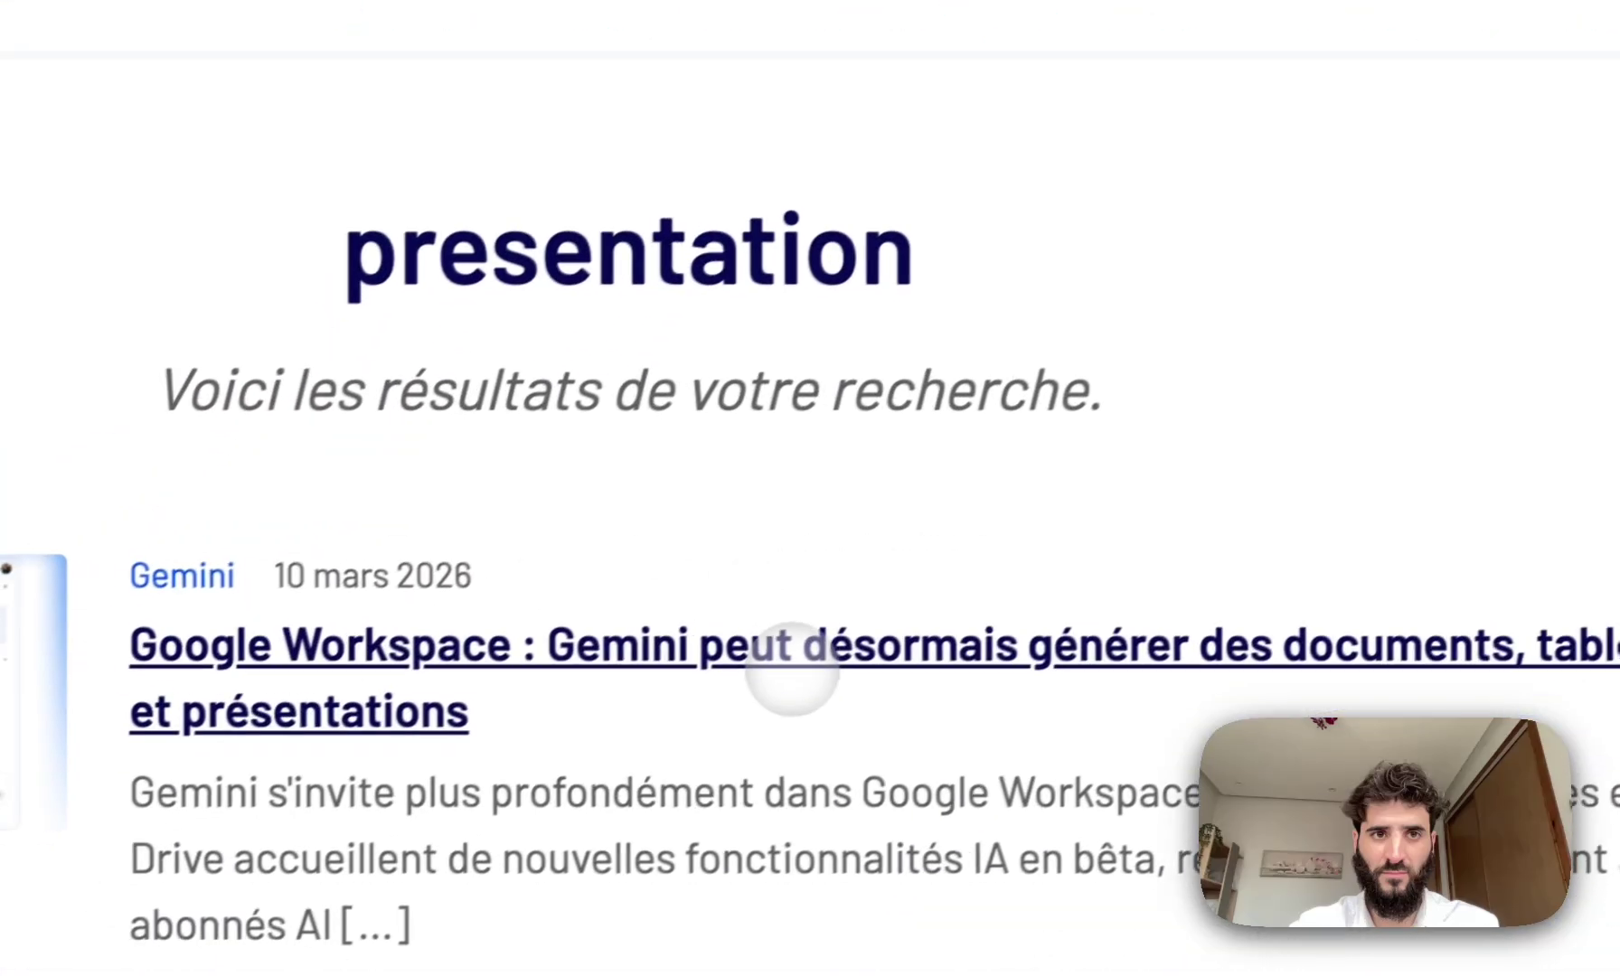
- Open the BDM article on Gemini generating documents, tables and presentations in Google Workspace and read it through to the end
left_click(757, 652)
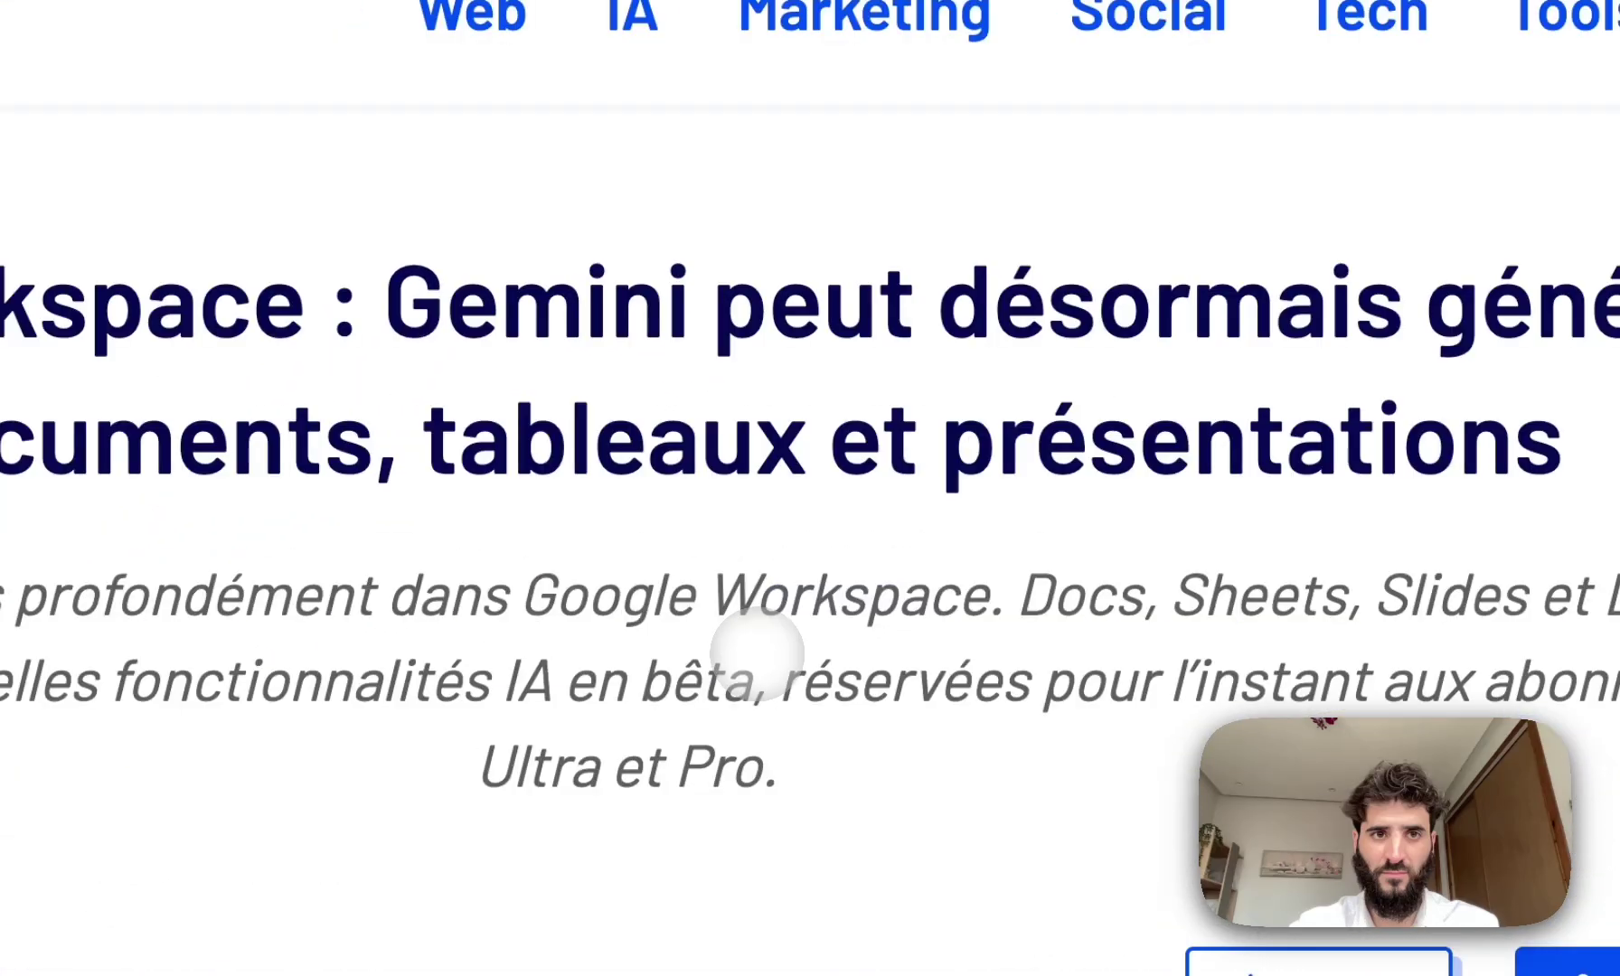
scroll(741, 615, "down", 12)
scroll(718, 547, "up", 3)
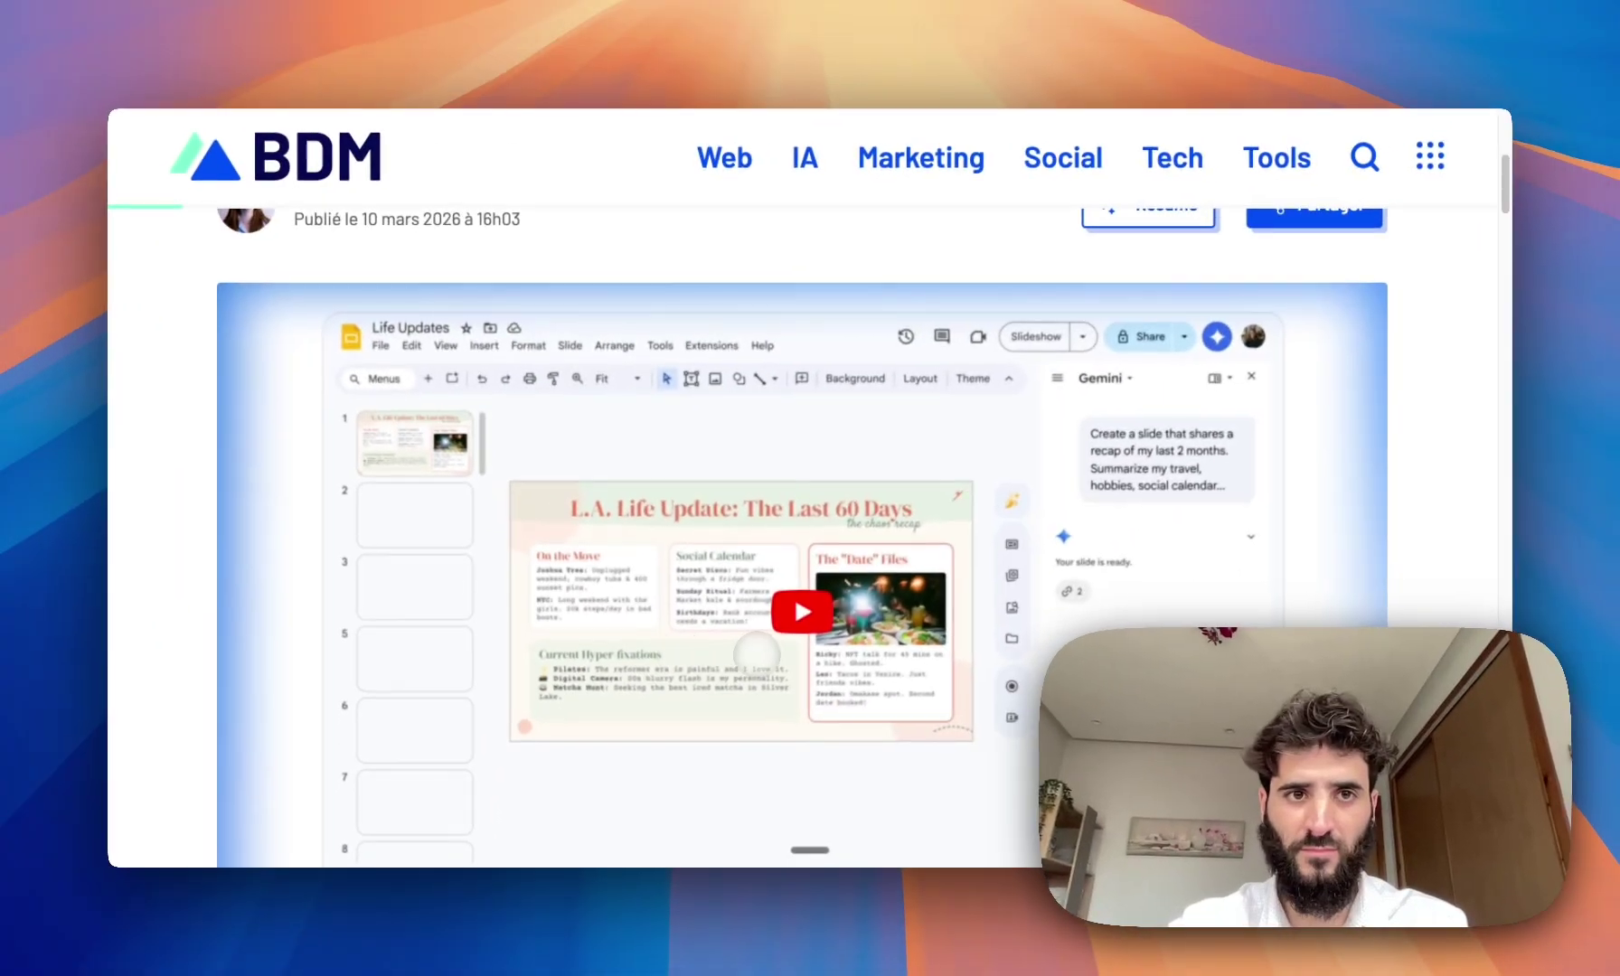
scroll(940, 562, "down", 4)
scroll(758, 652, "down", 10)
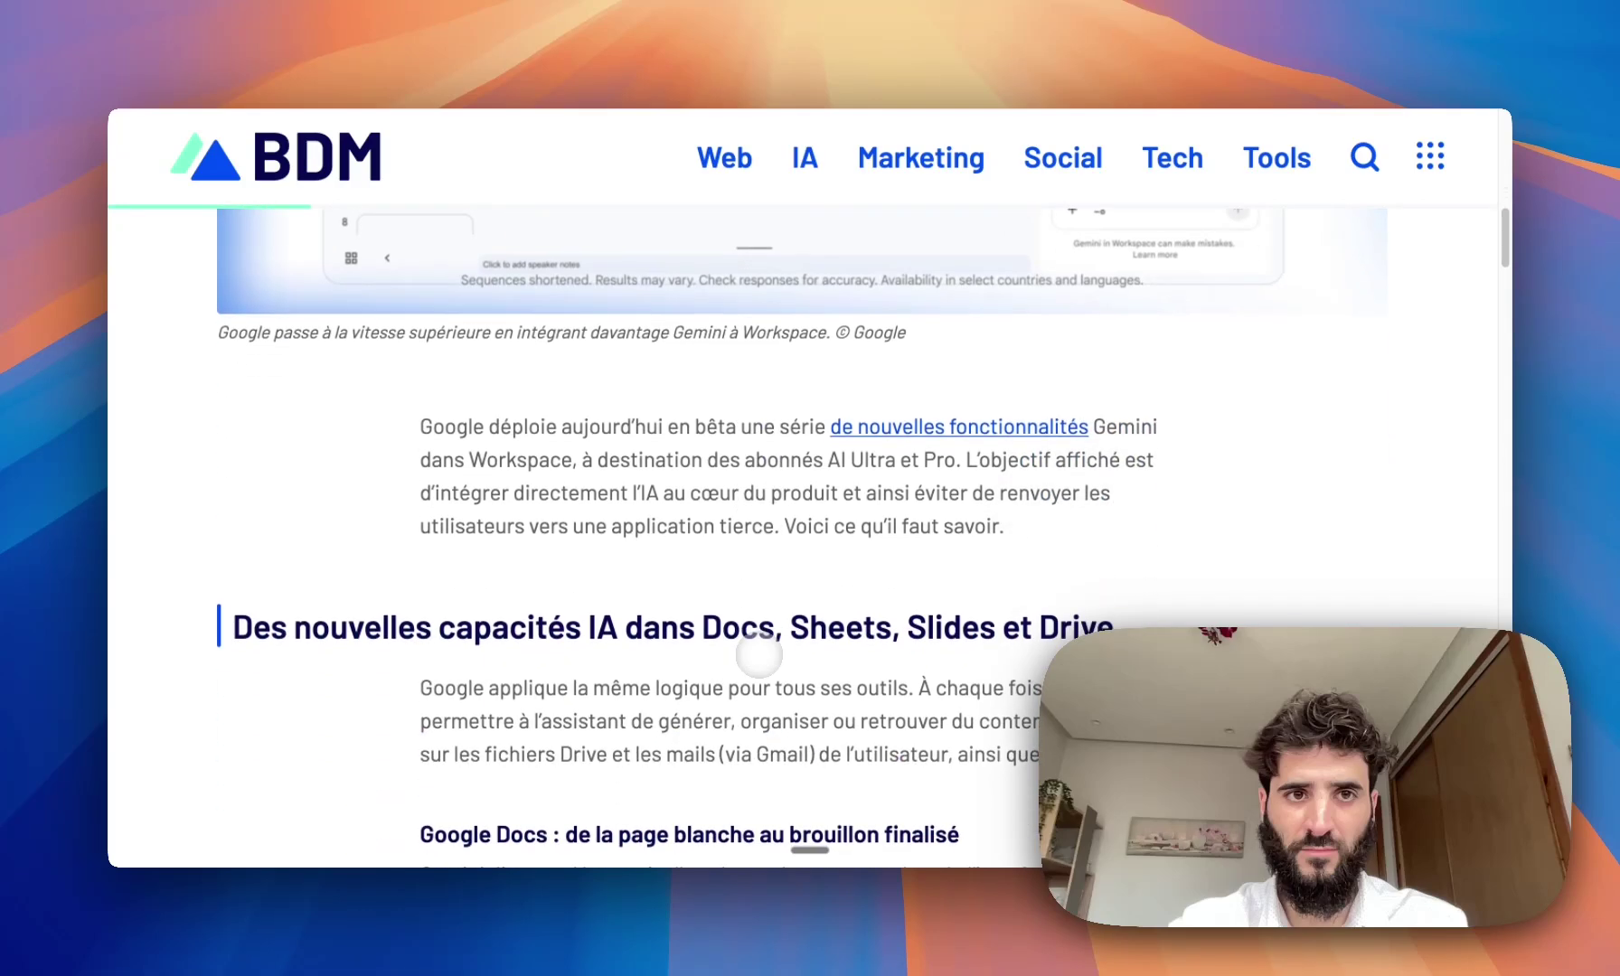
scroll(759, 652, "down", 7)
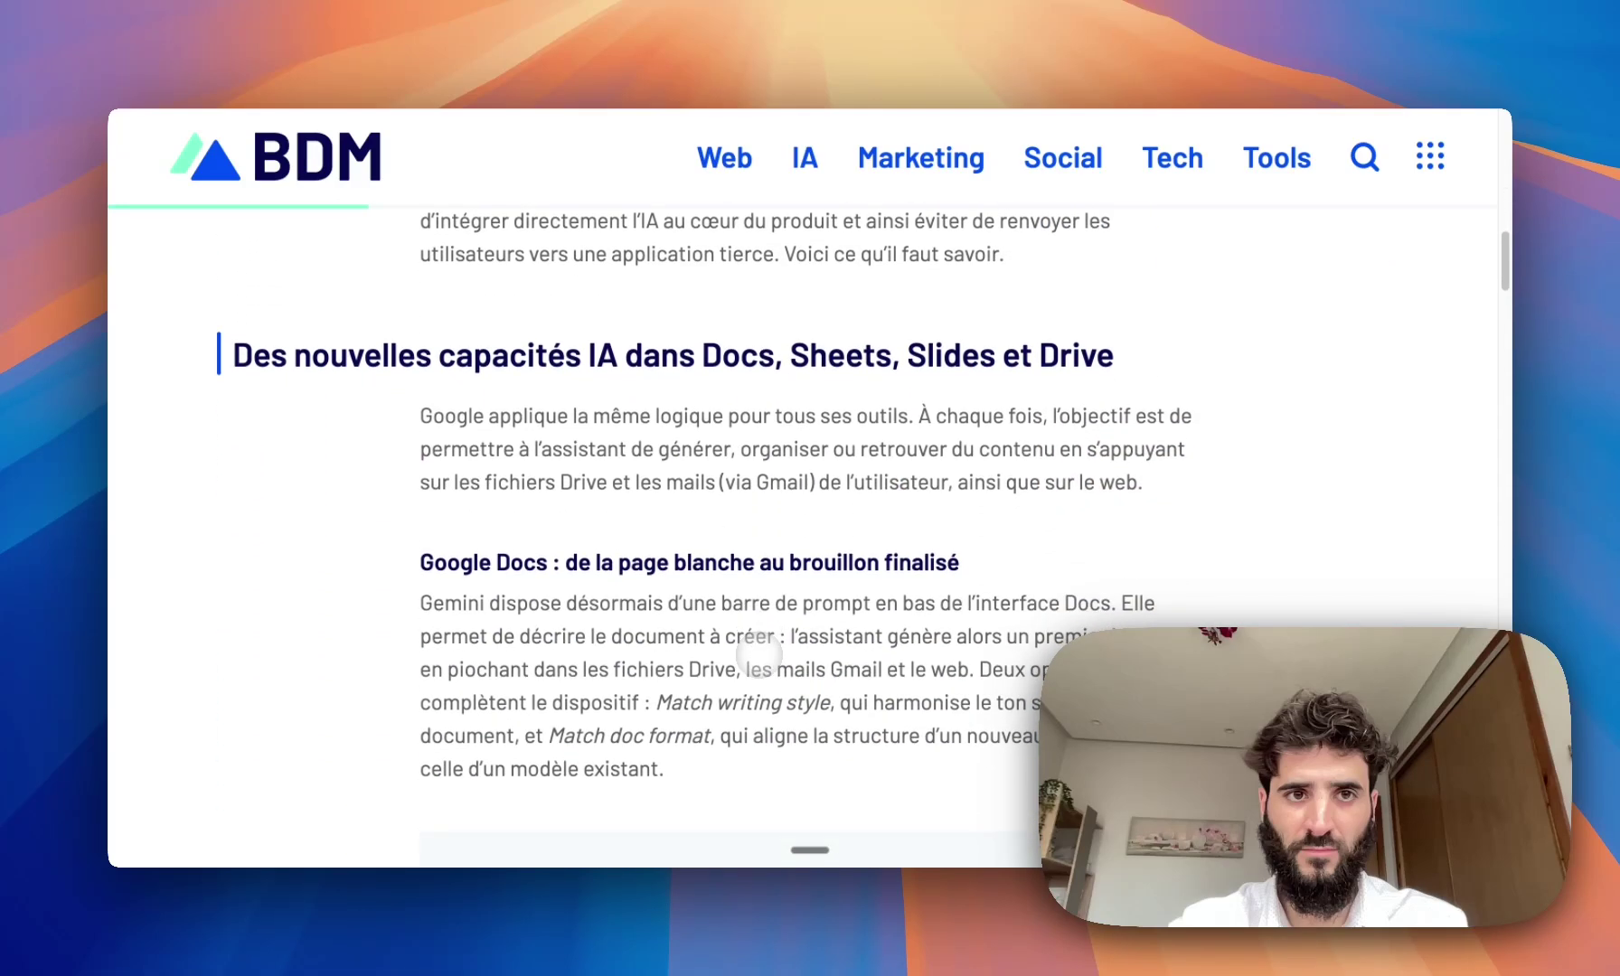
scroll(758, 655, "down", 20)
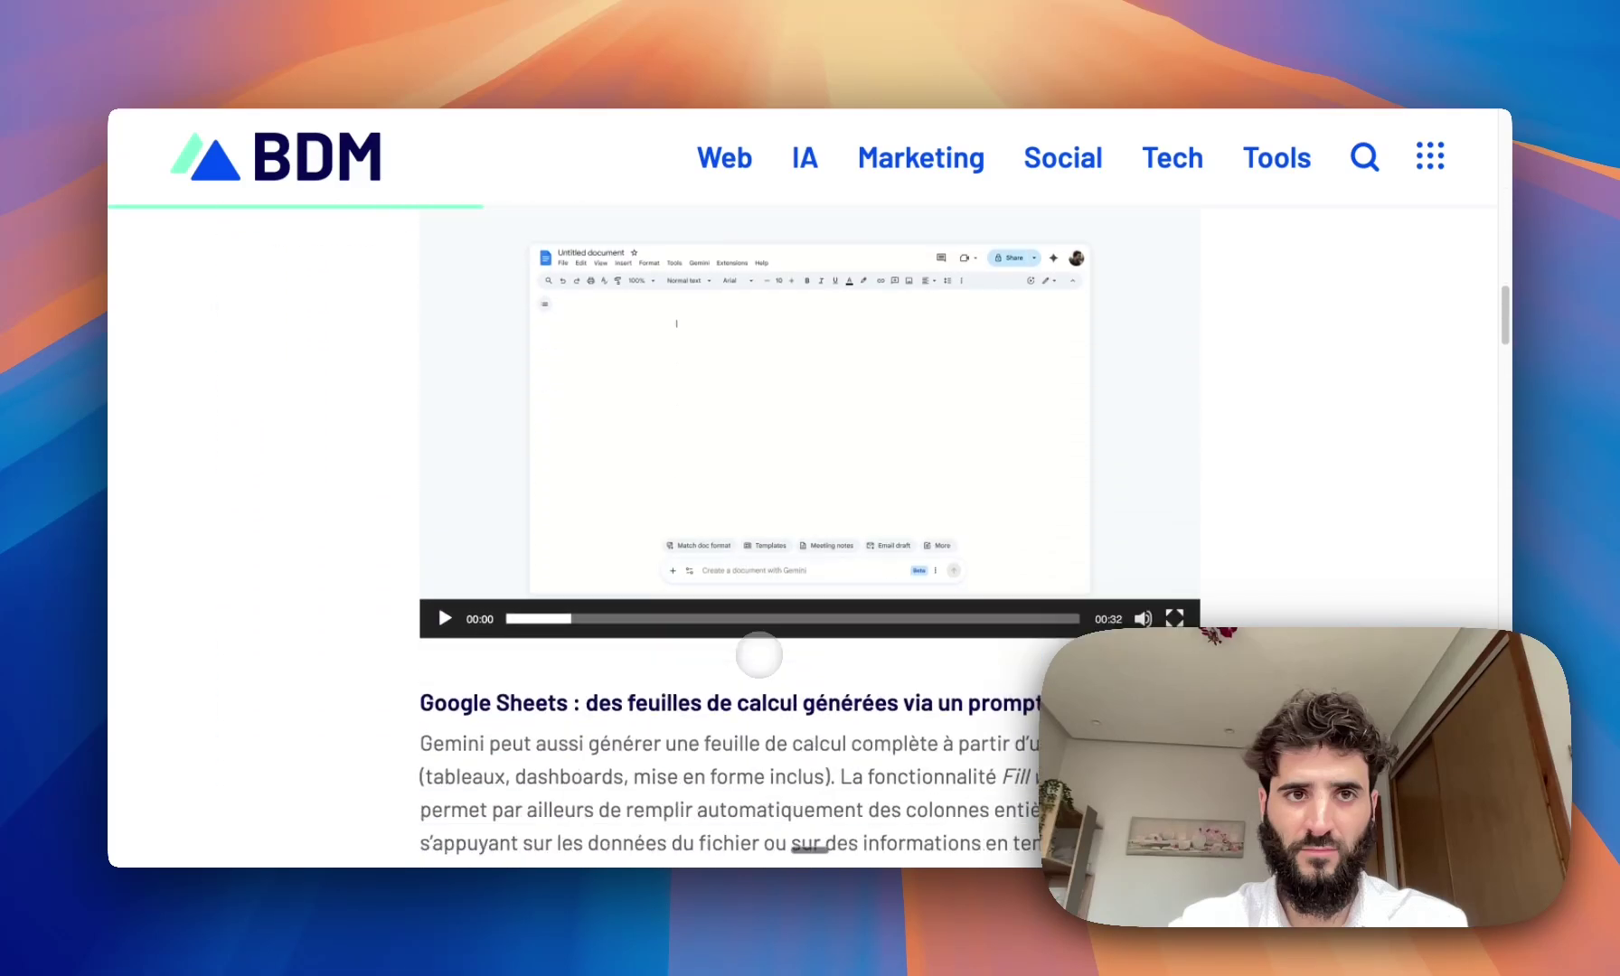
scroll(758, 654, "down", 1)
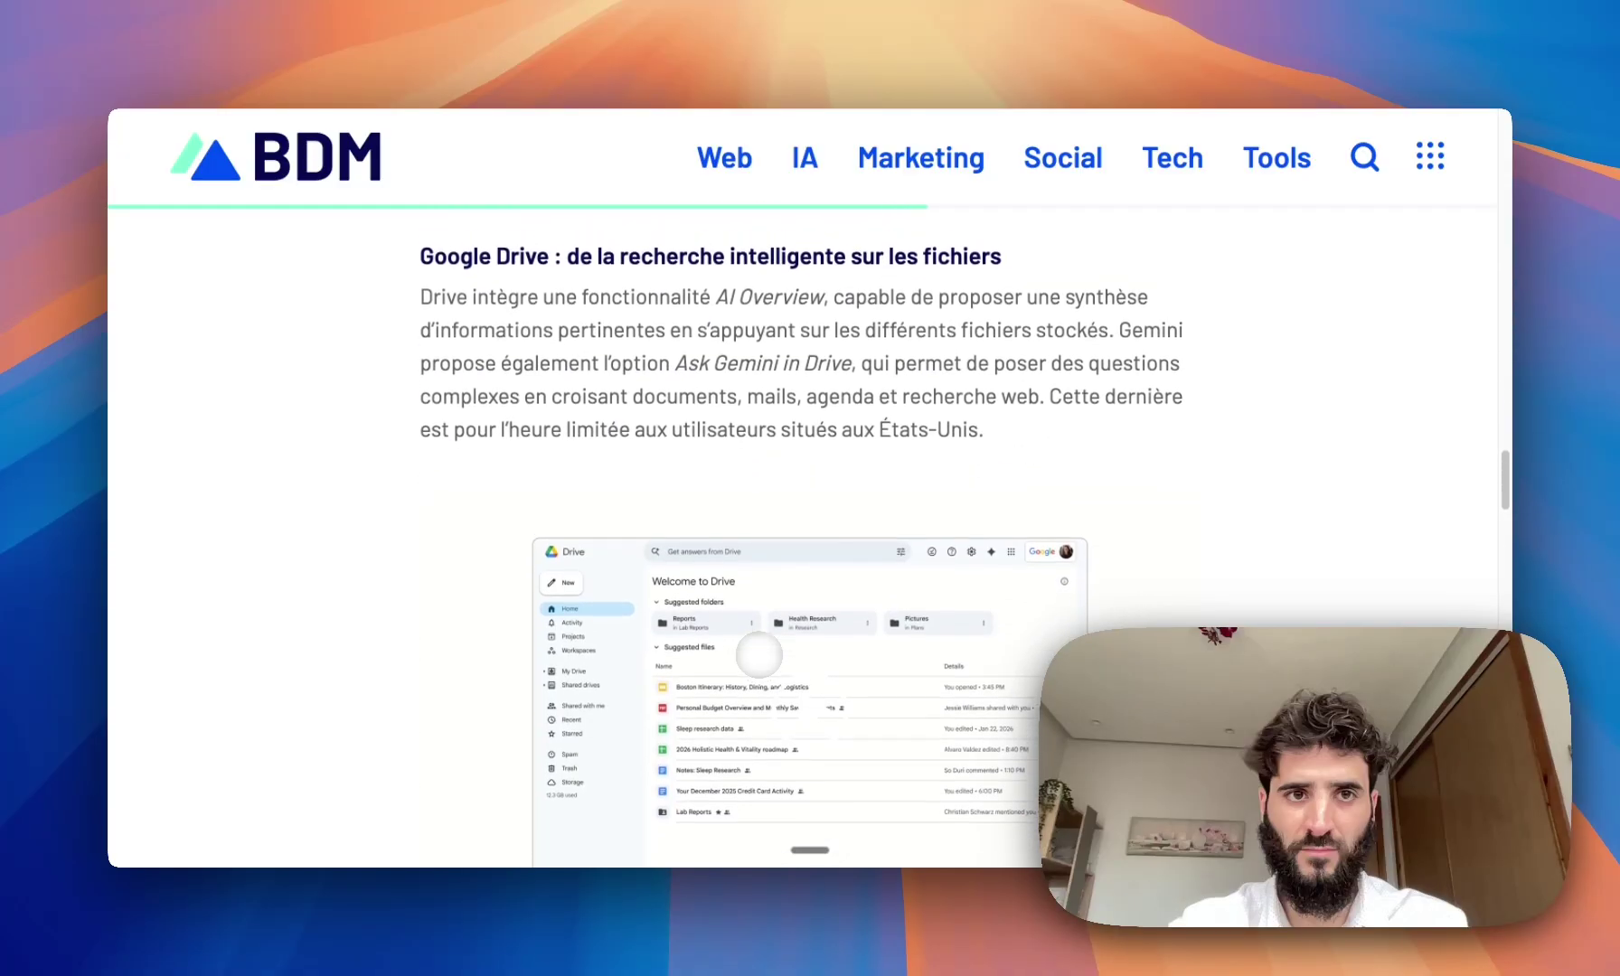
scroll(758, 654, "down", 11)
scroll(758, 649, "down", 12)
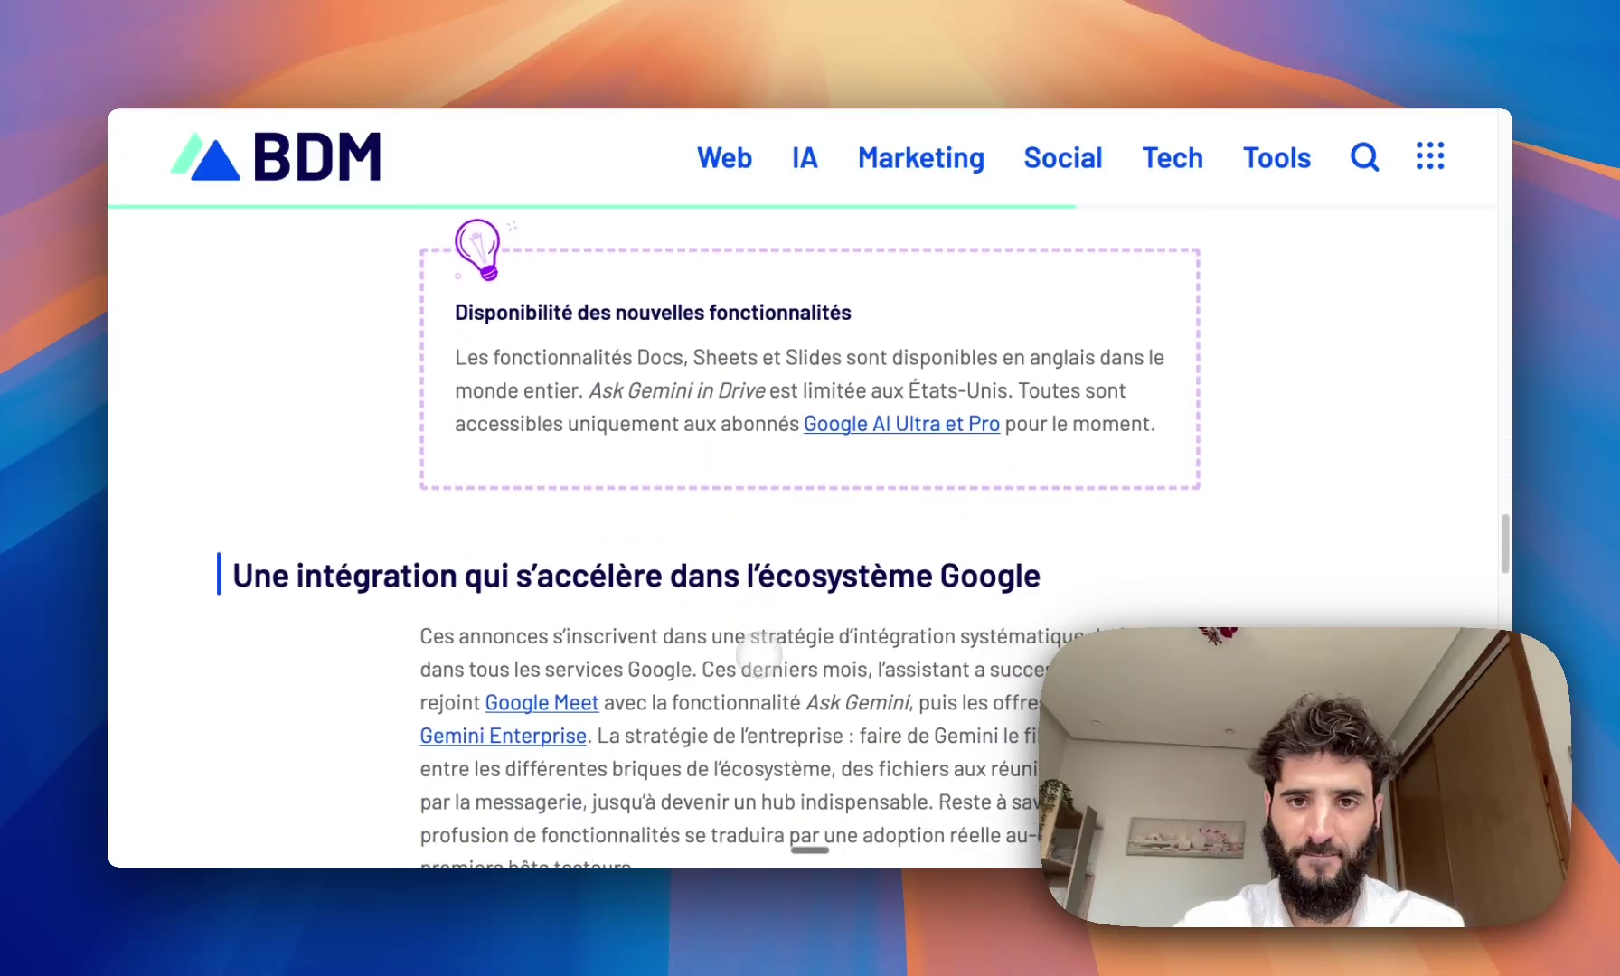
scroll(758, 651, "down", 6)
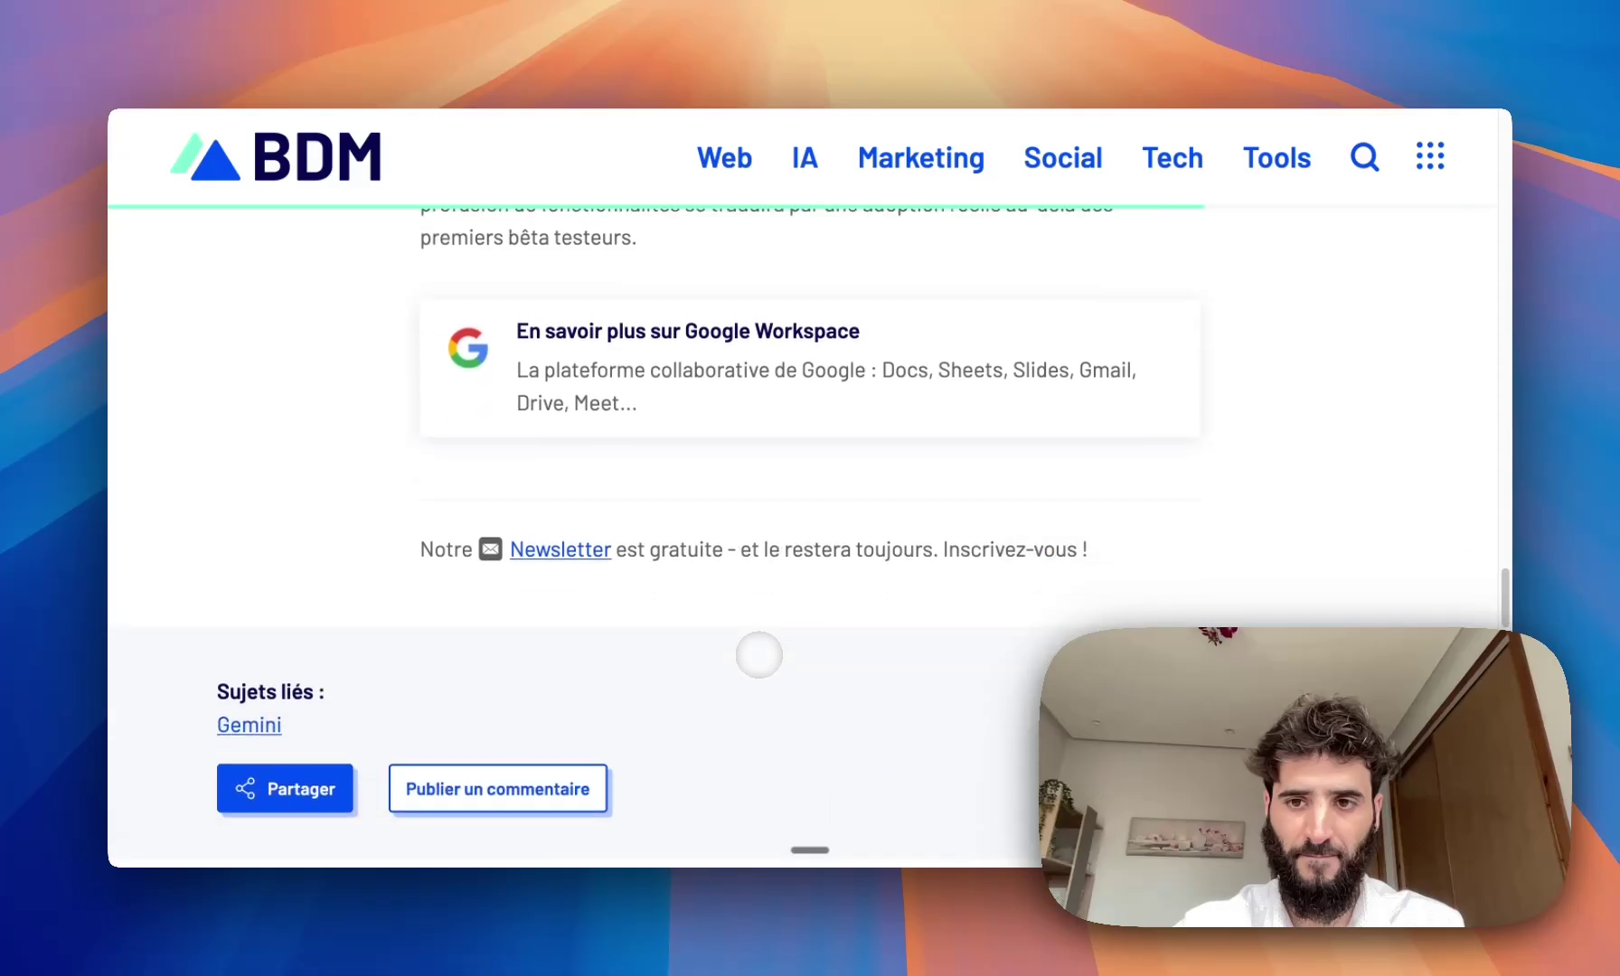
scroll(756, 654, "up", 10)
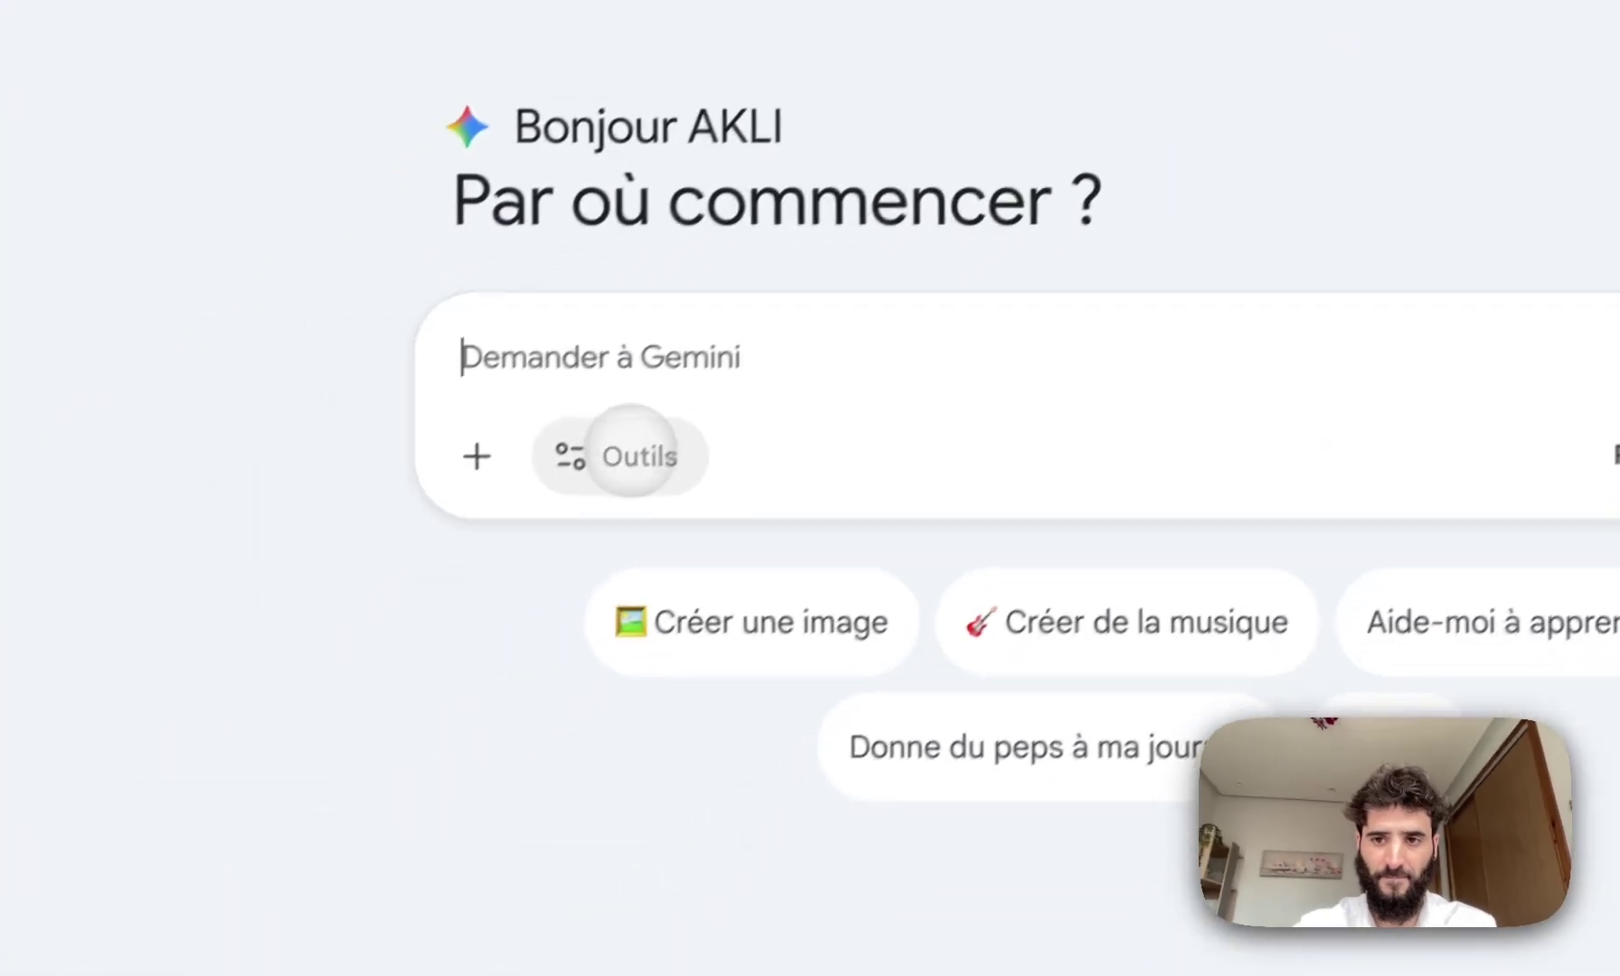
- Check the list of tools offered in Gemini
left_click(631, 452)
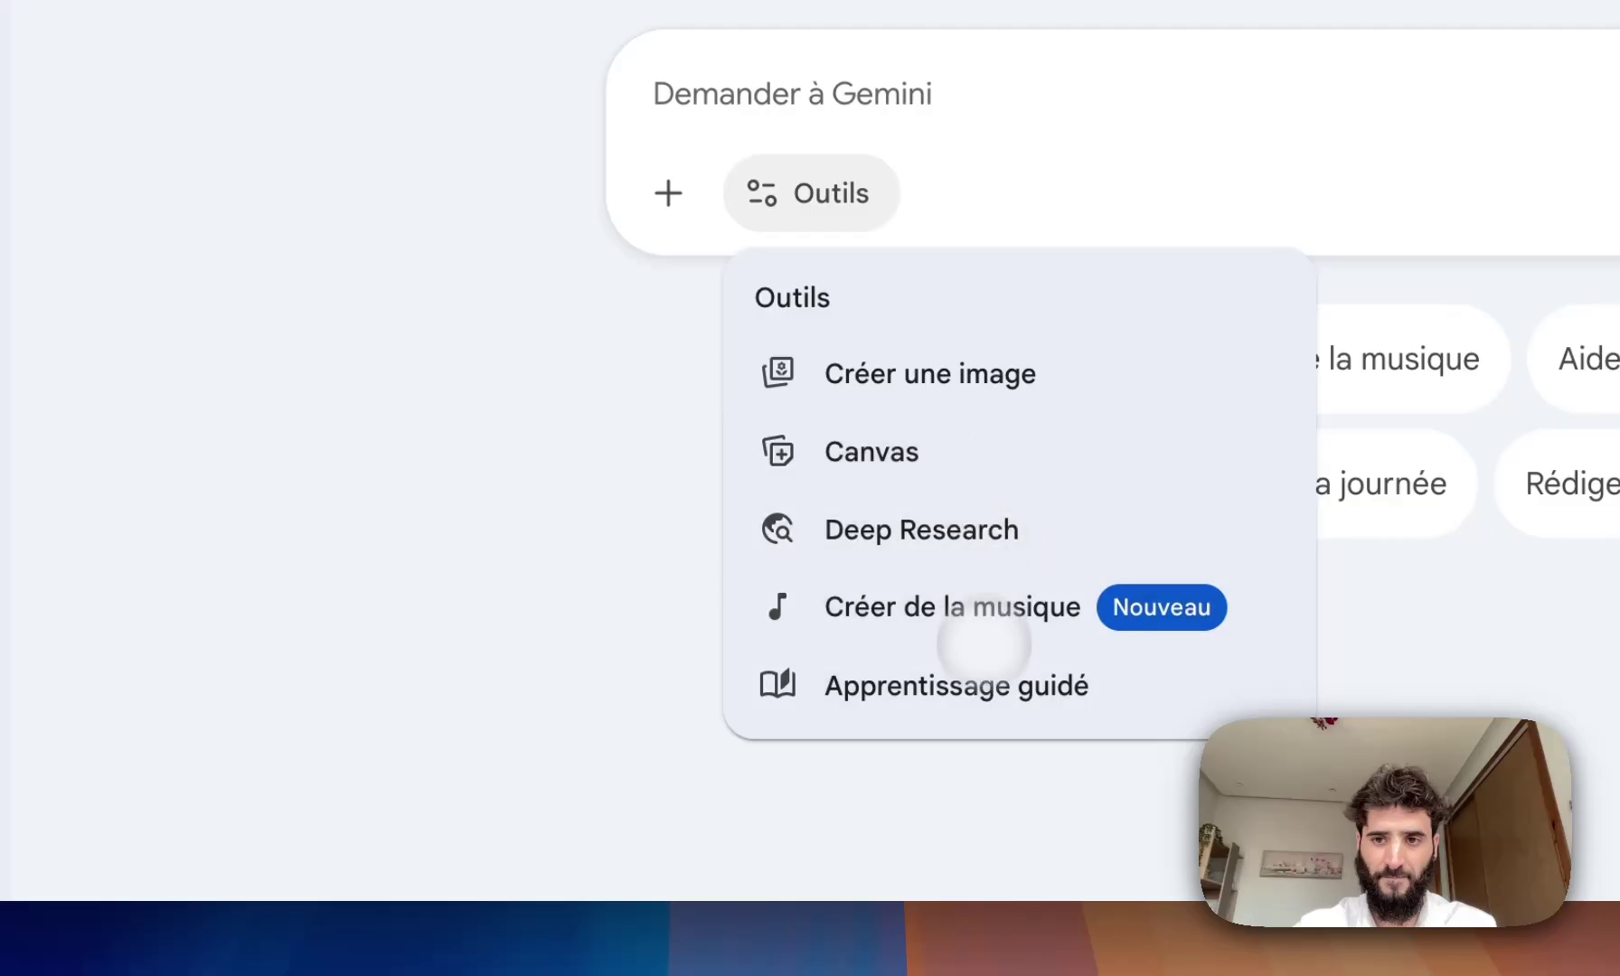
left_click(610, 264)
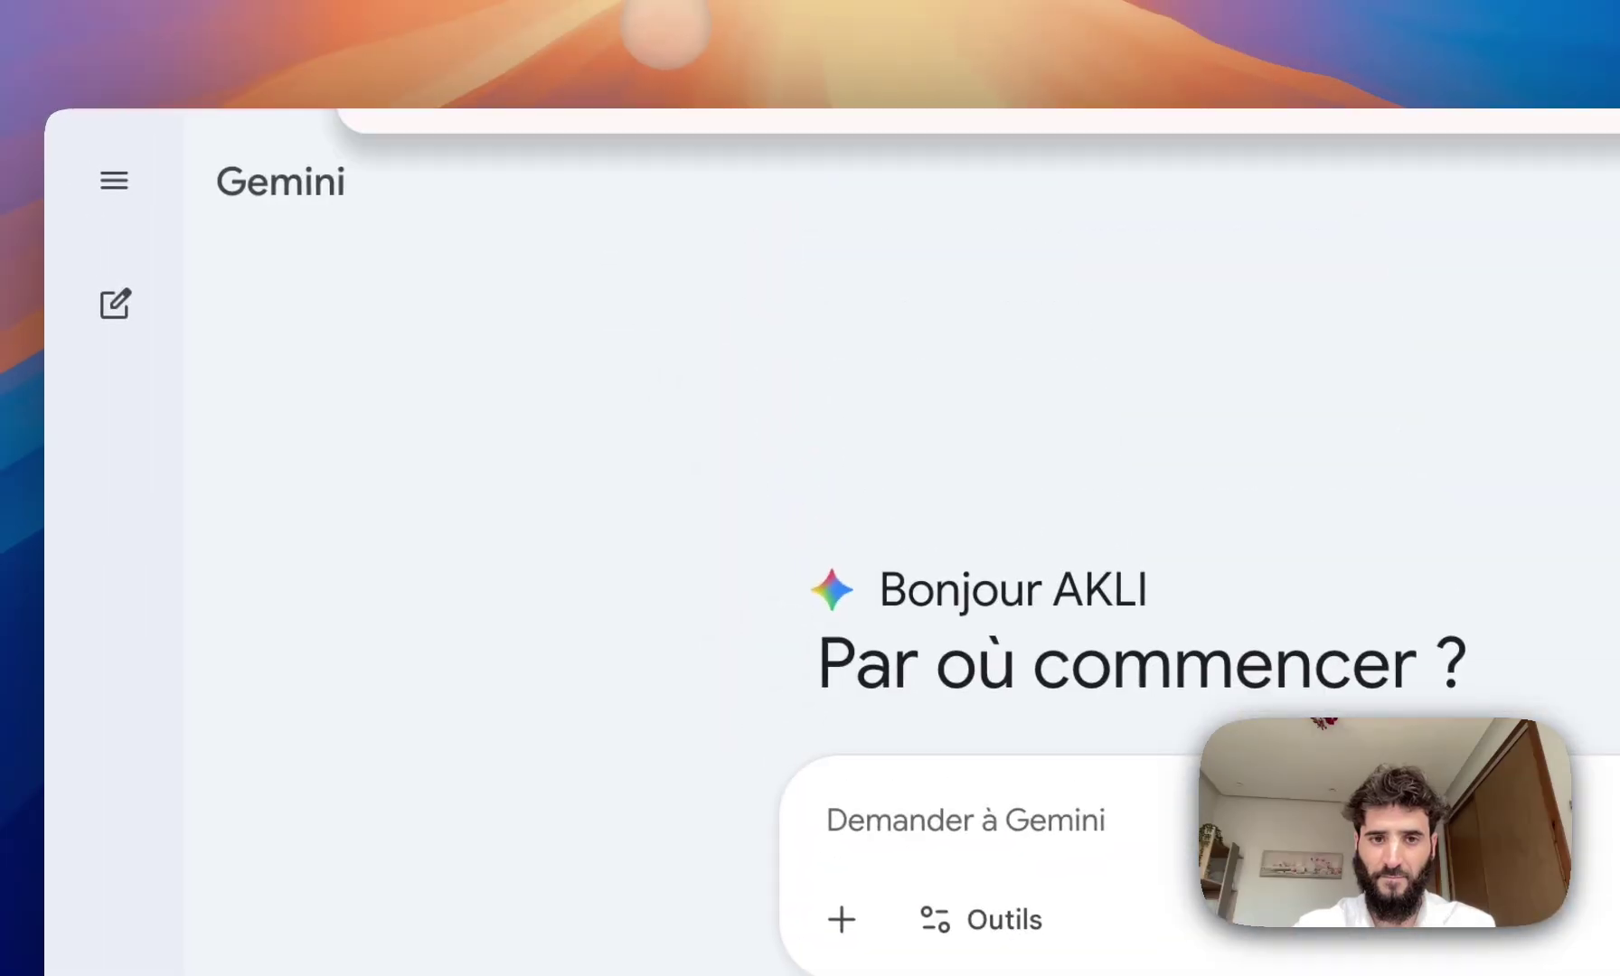
- Search the web for "google slides" and open the Google Slides sign-in result to start an untitled presentation
left_click(665, 28)
type("google")
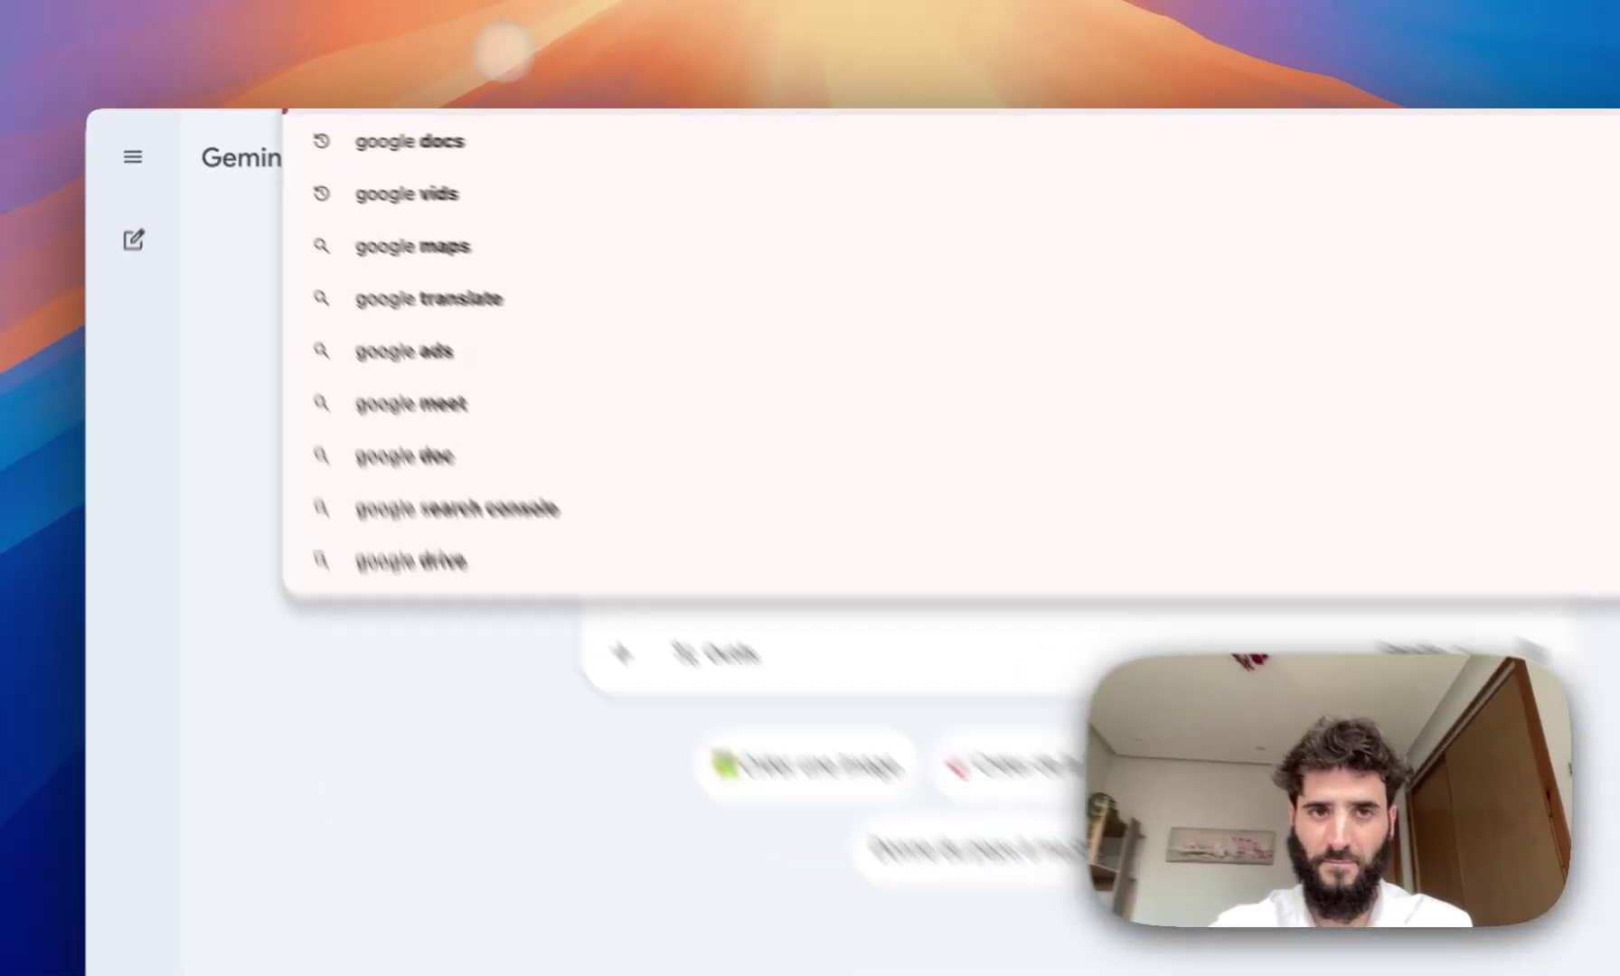
type(" slides")
key("Return")
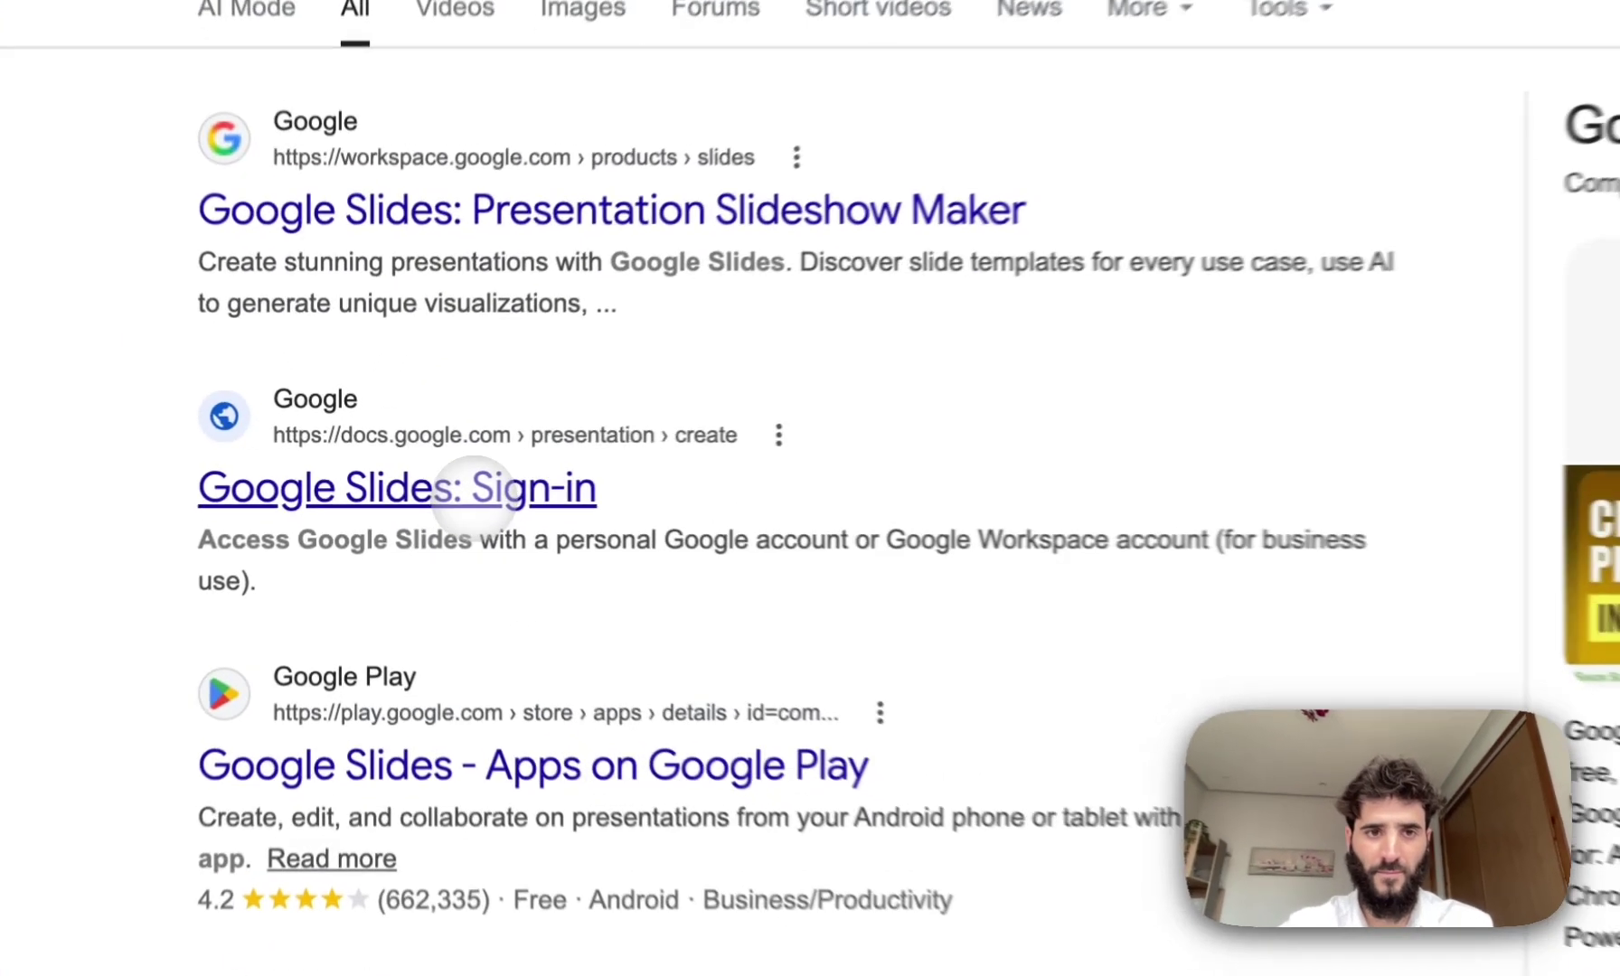
left_click(406, 473)
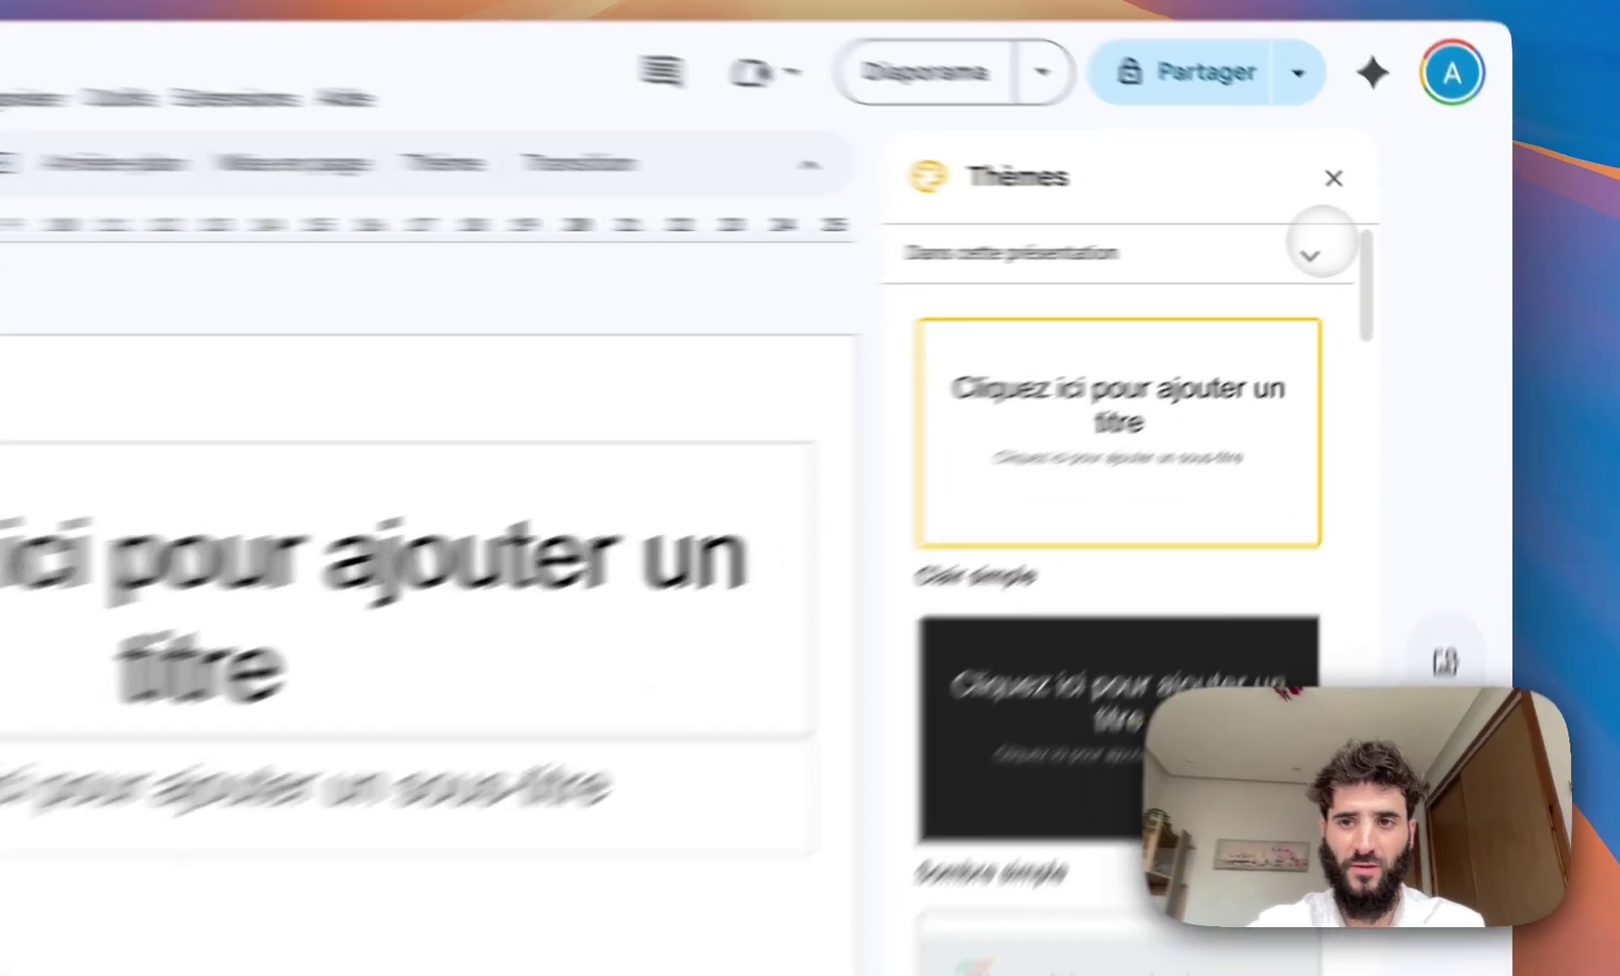
- Try to import a theme from the recent presentation "Le Projet de Cette Entreprise qui Vous Epanouit : LE CEE"
left_click(1393, 245)
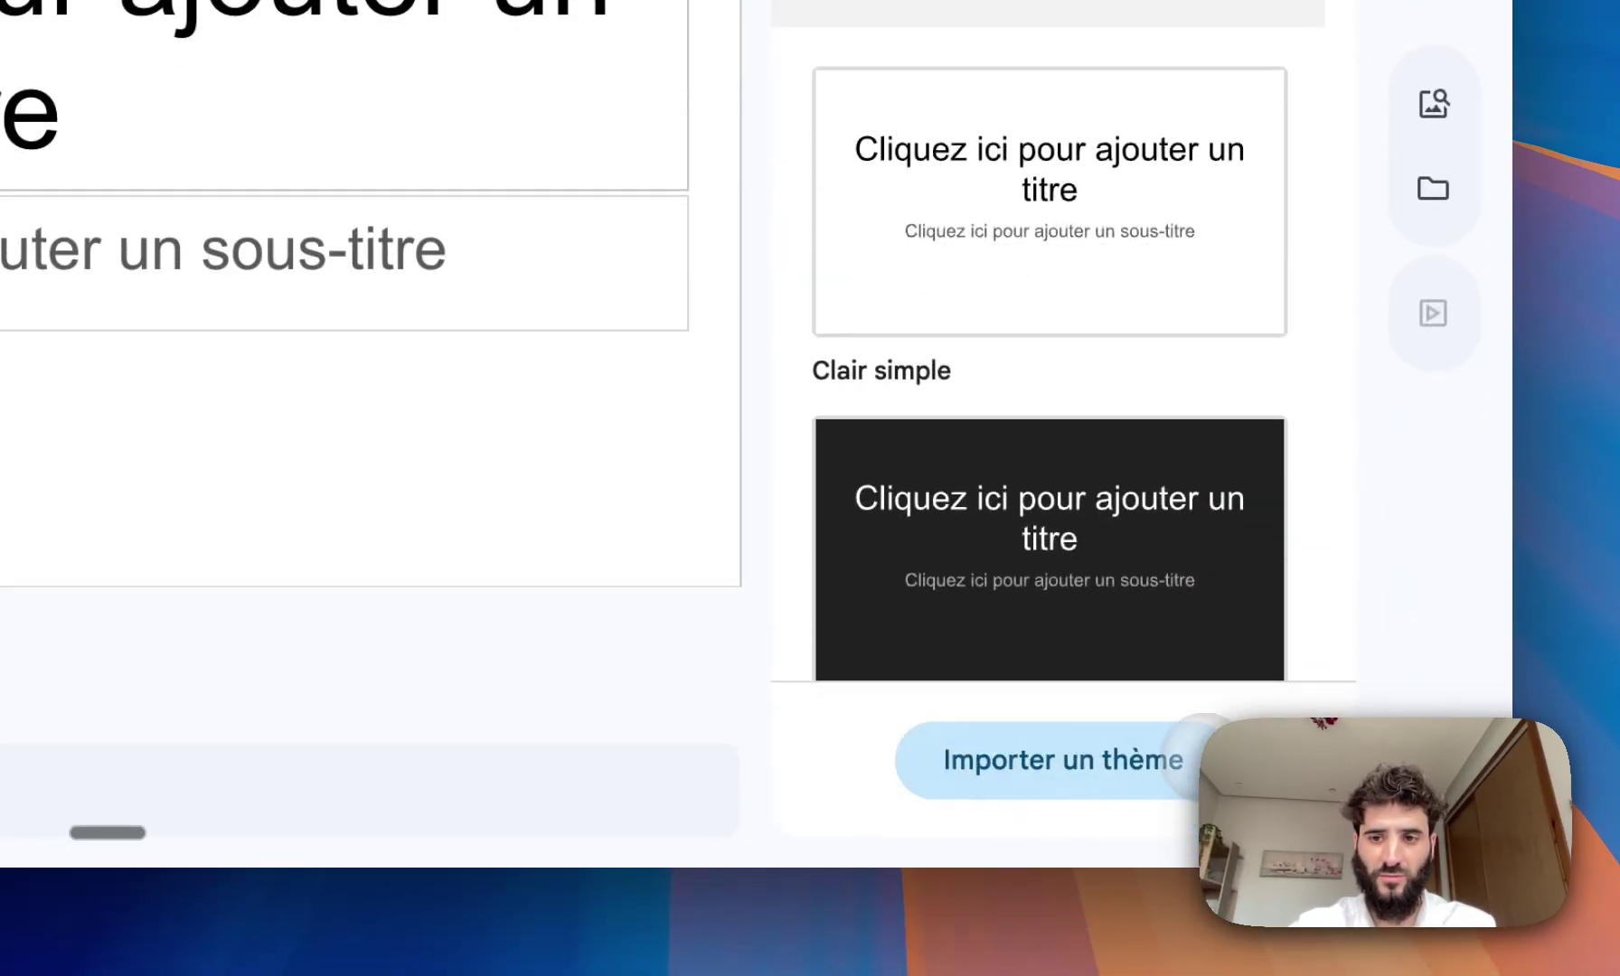
left_click(1198, 752)
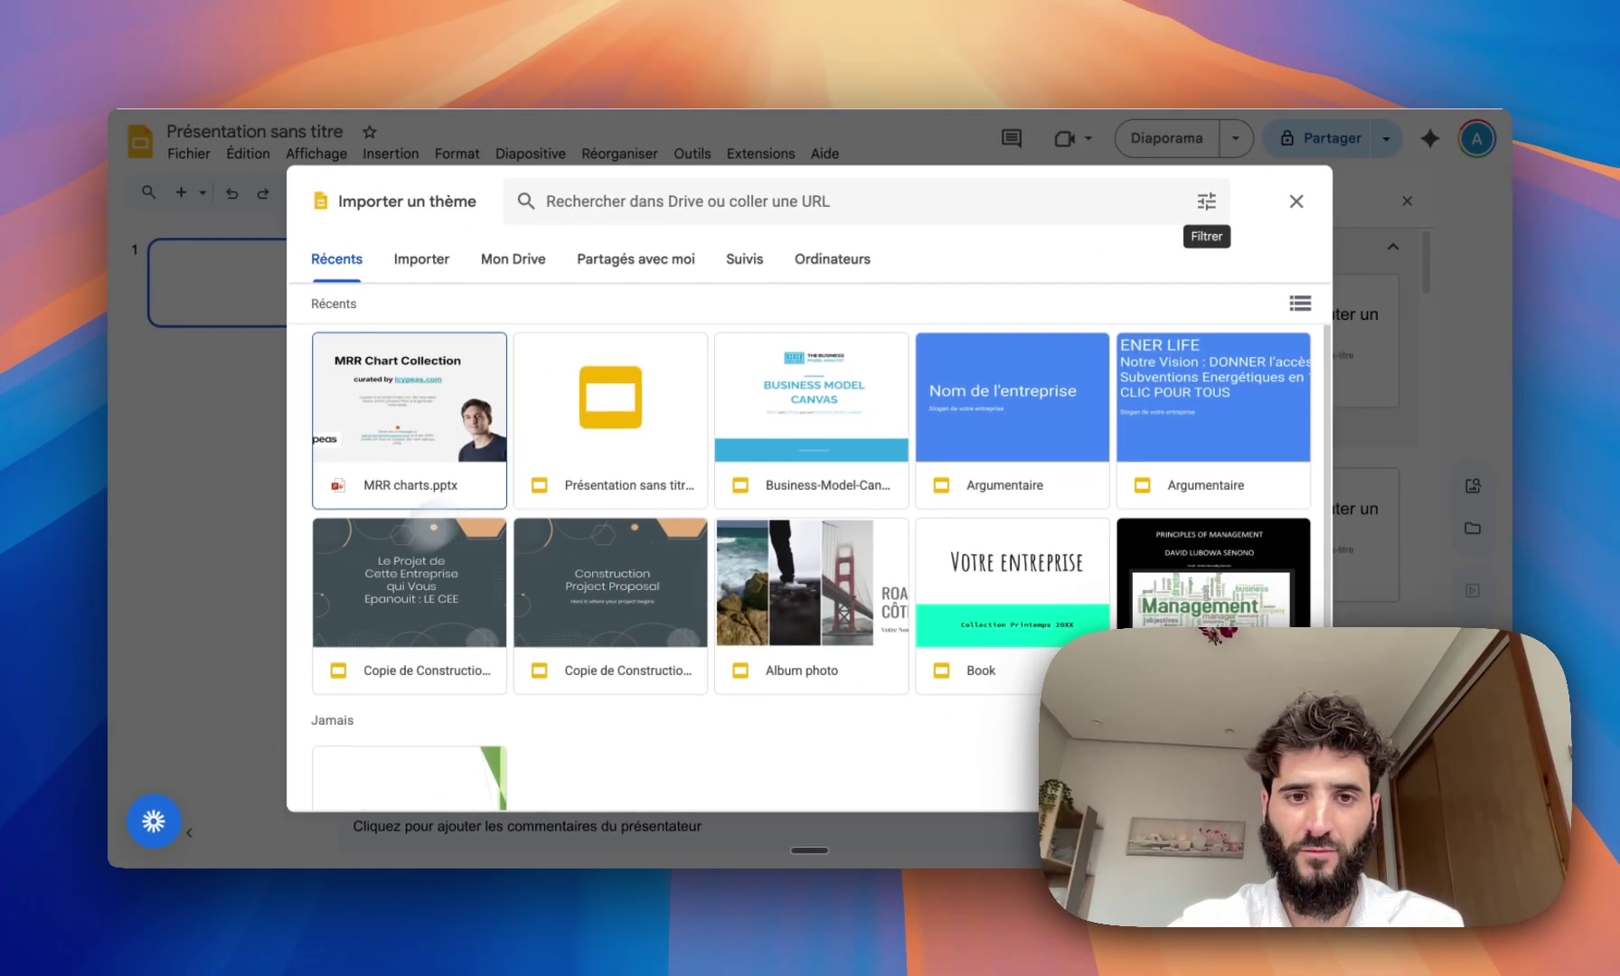
scroll(477, 760, "down", 3)
scroll(811, 560, "up", 1)
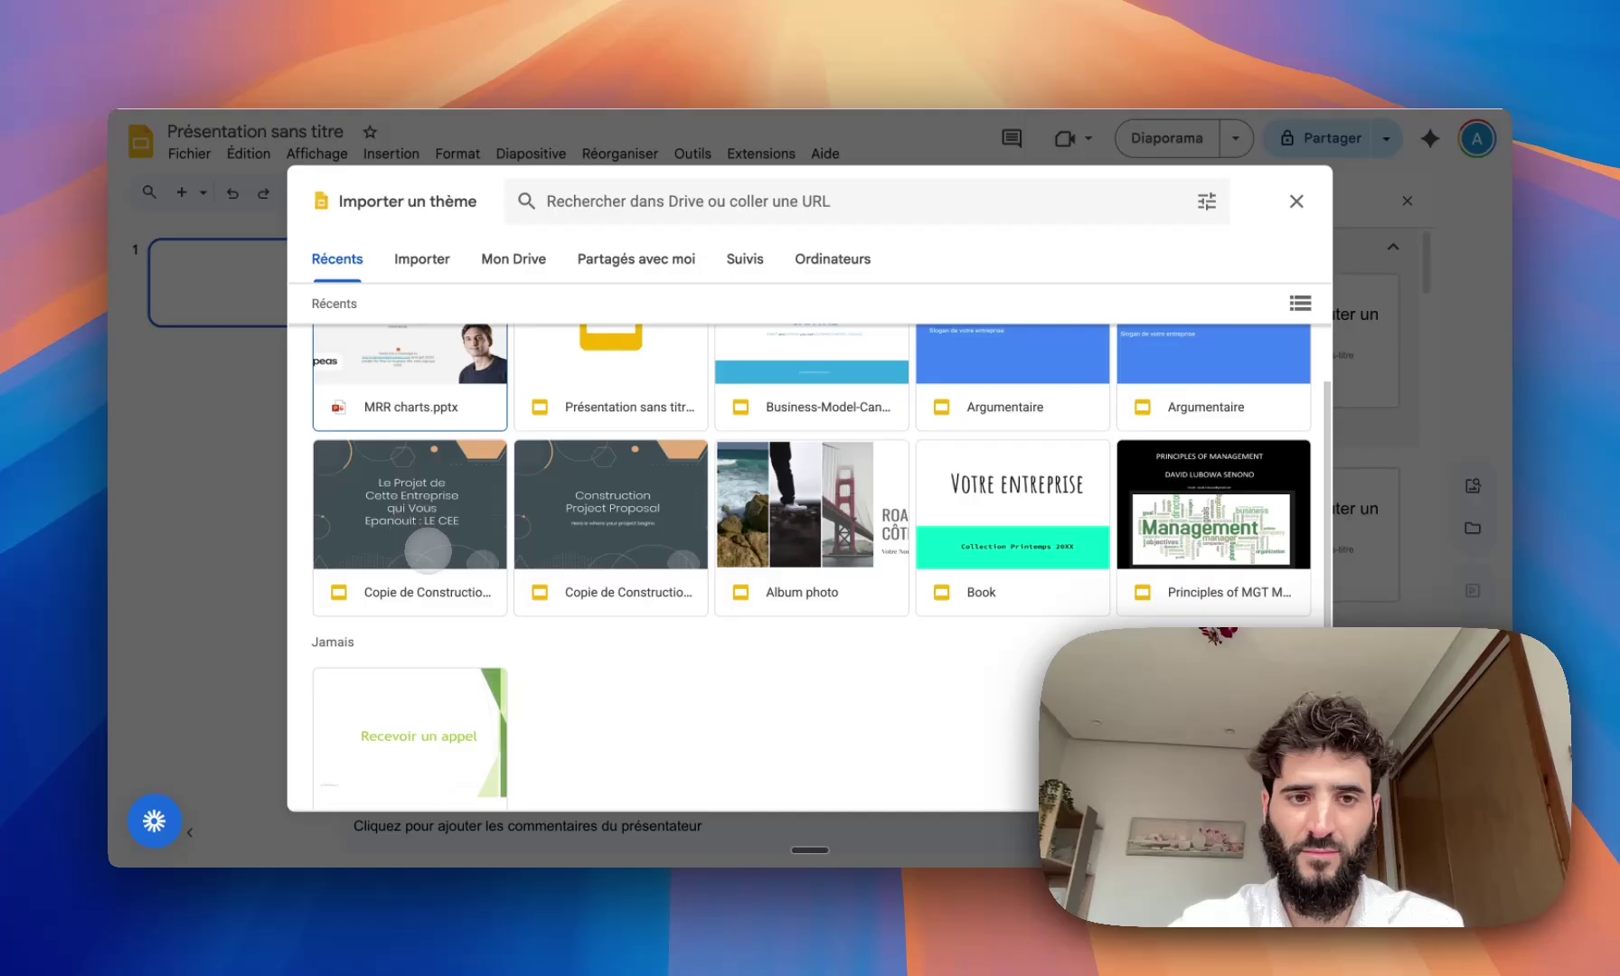
scroll(428, 549, "up", 1)
left_click(416, 593)
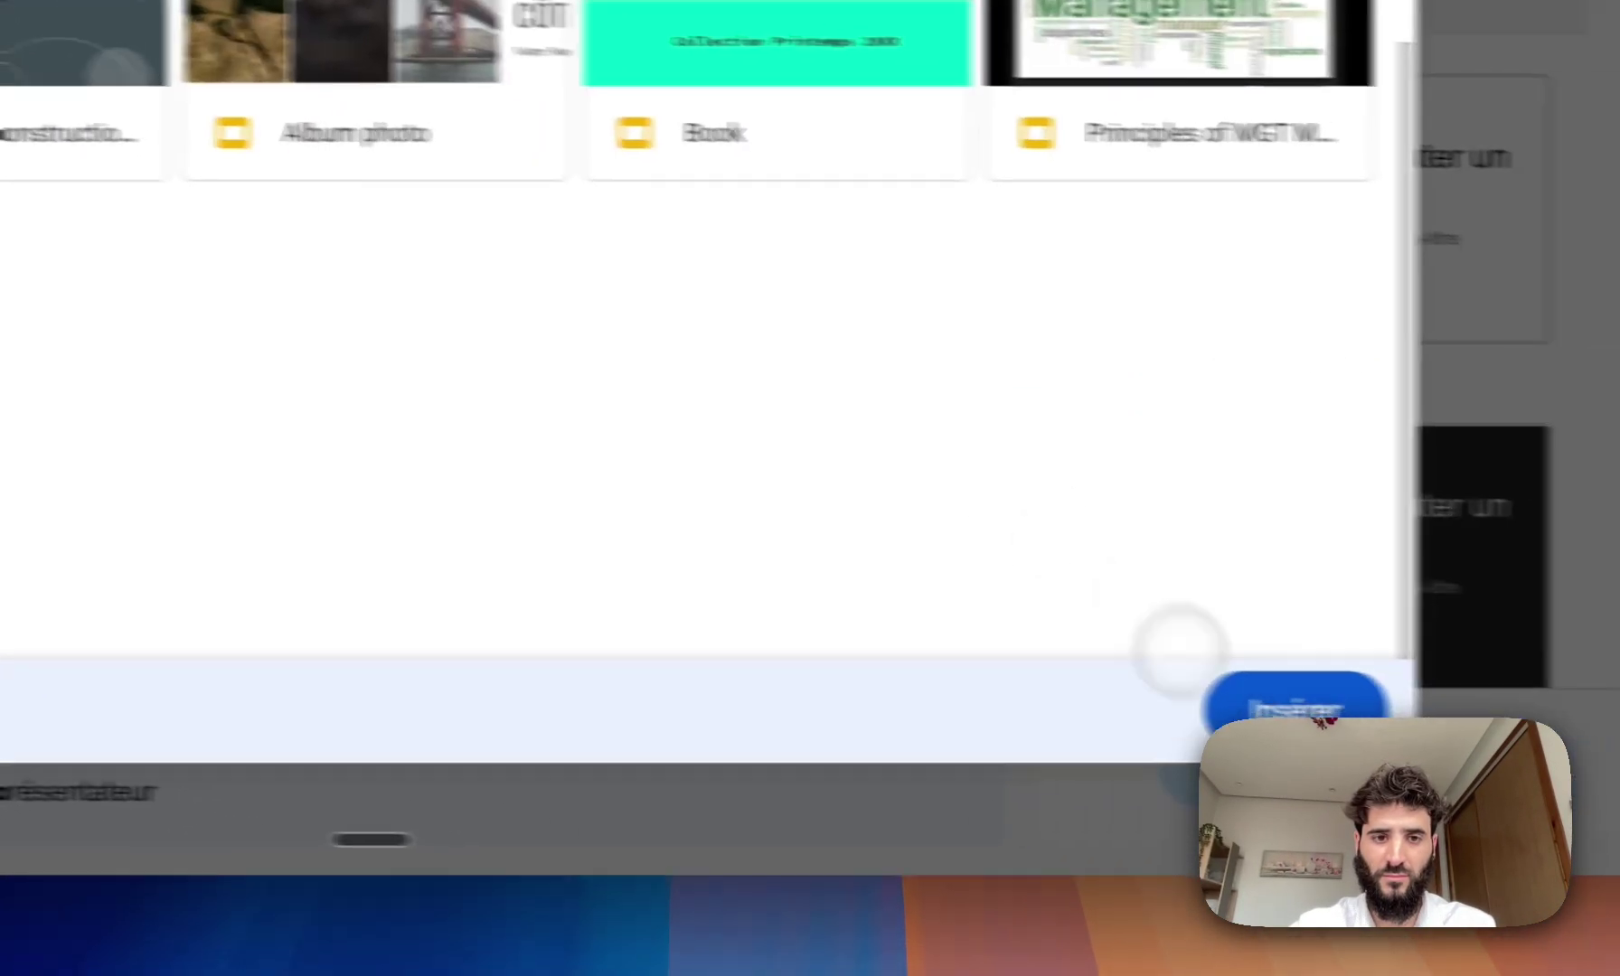
left_click(1283, 708)
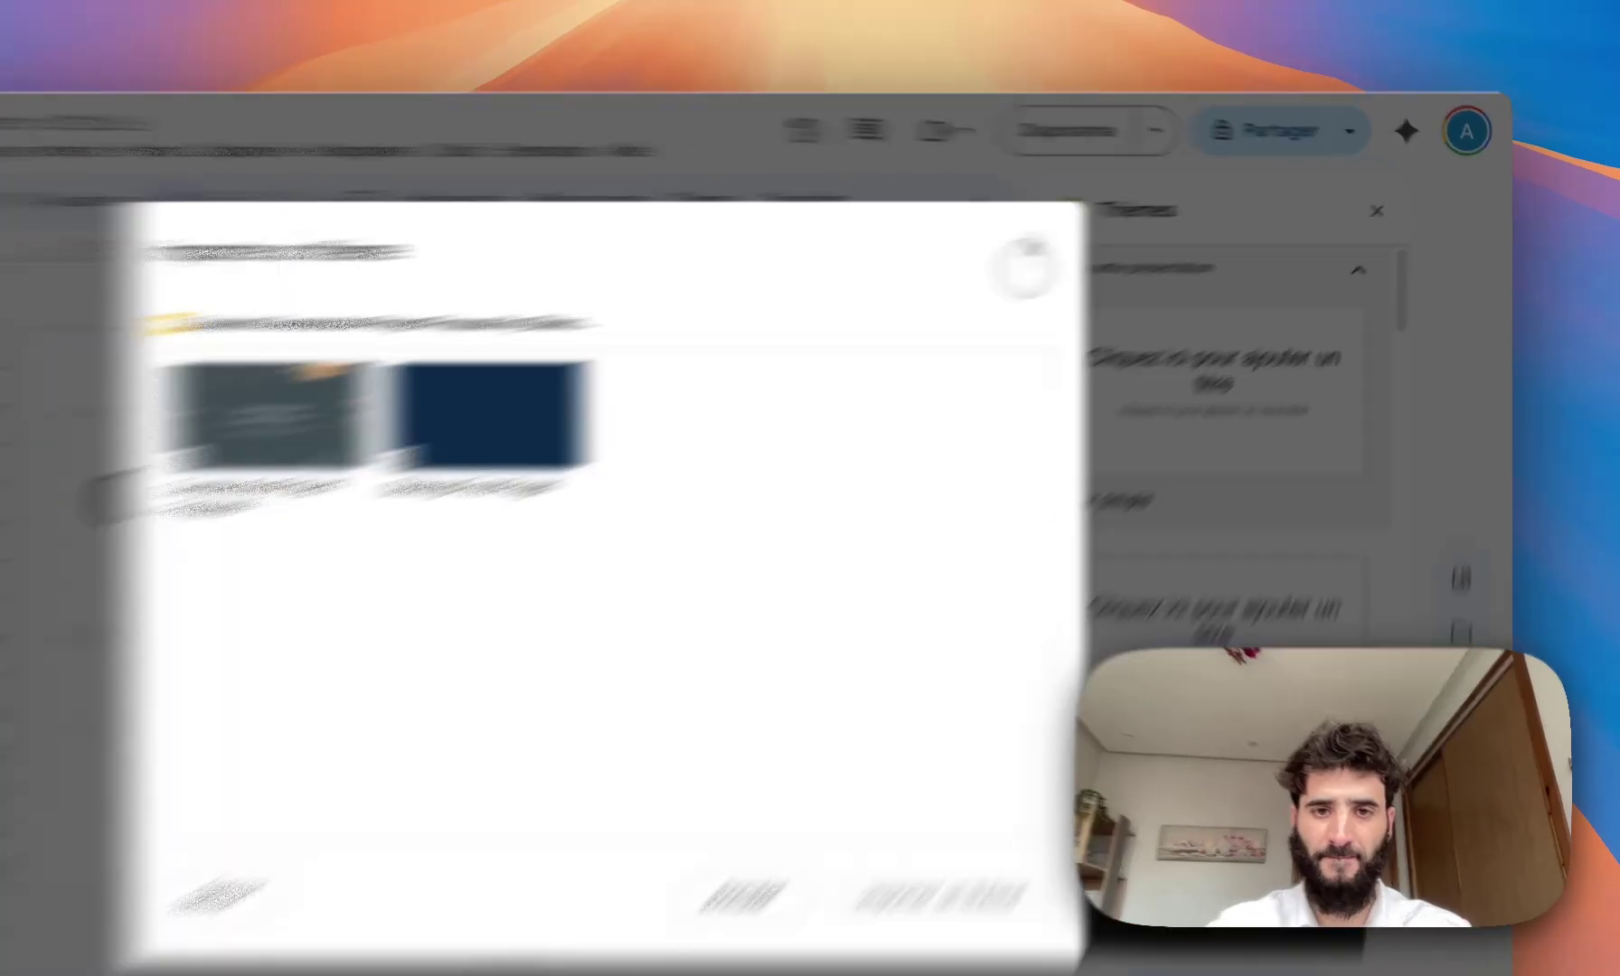
left_click(1140, 230)
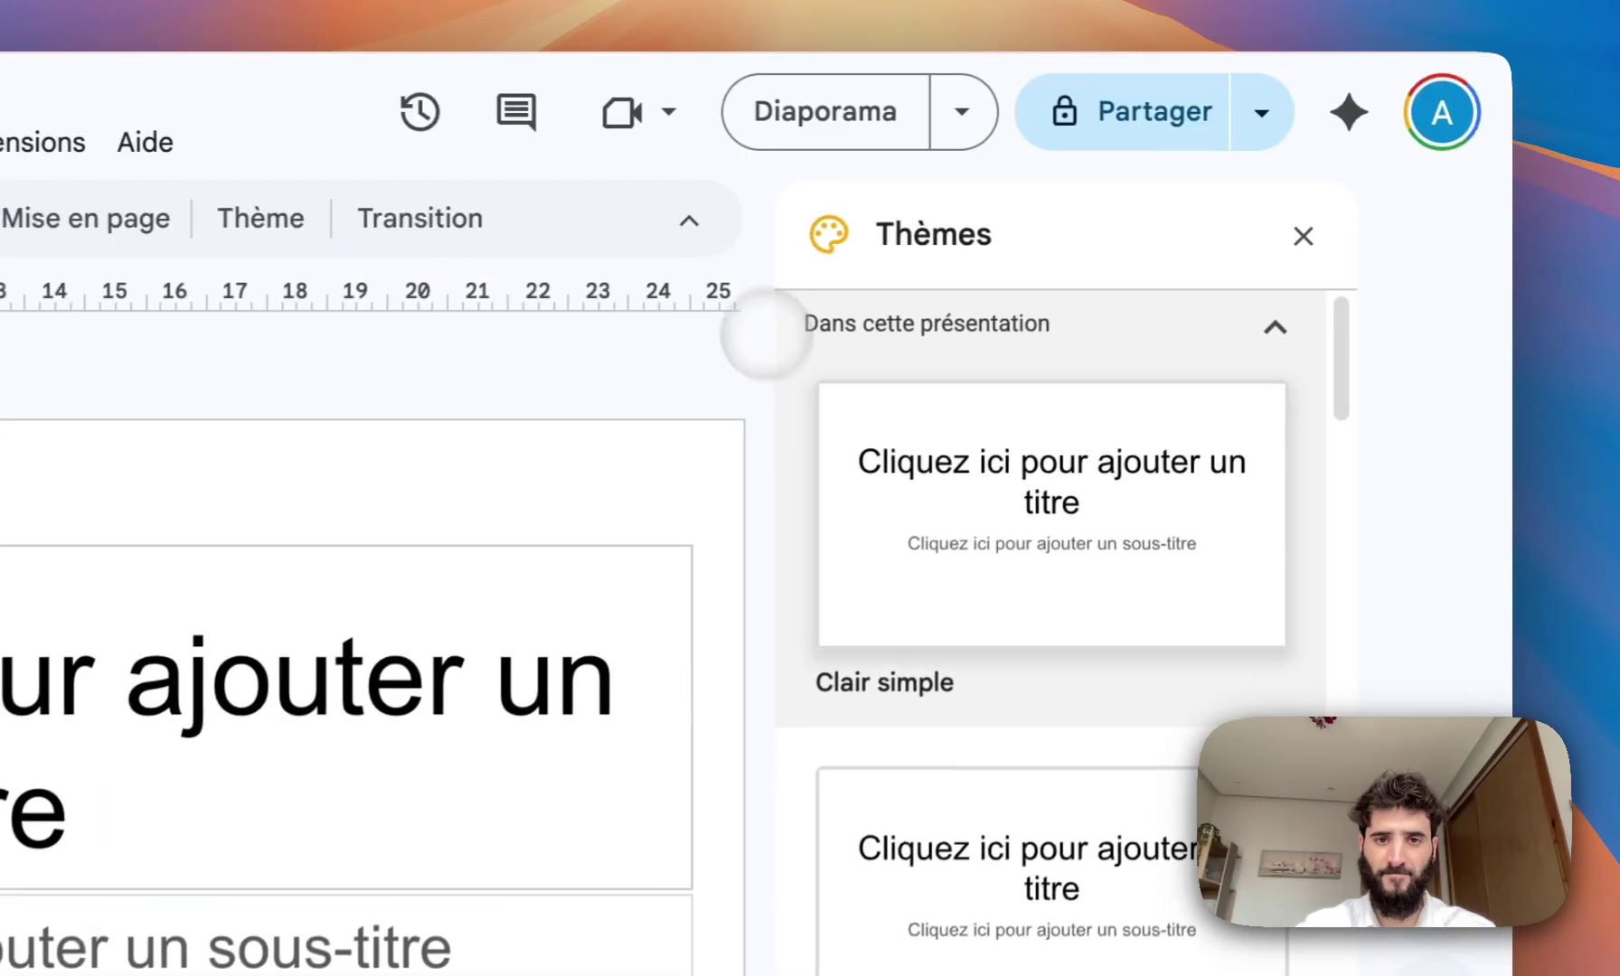
- Browse the built-in themes and apply the Décalage theme to the presentation
scroll(1255, 517, "down", 5)
scroll(1040, 542, "down", 2)
scroll(1039, 524, "up", 3)
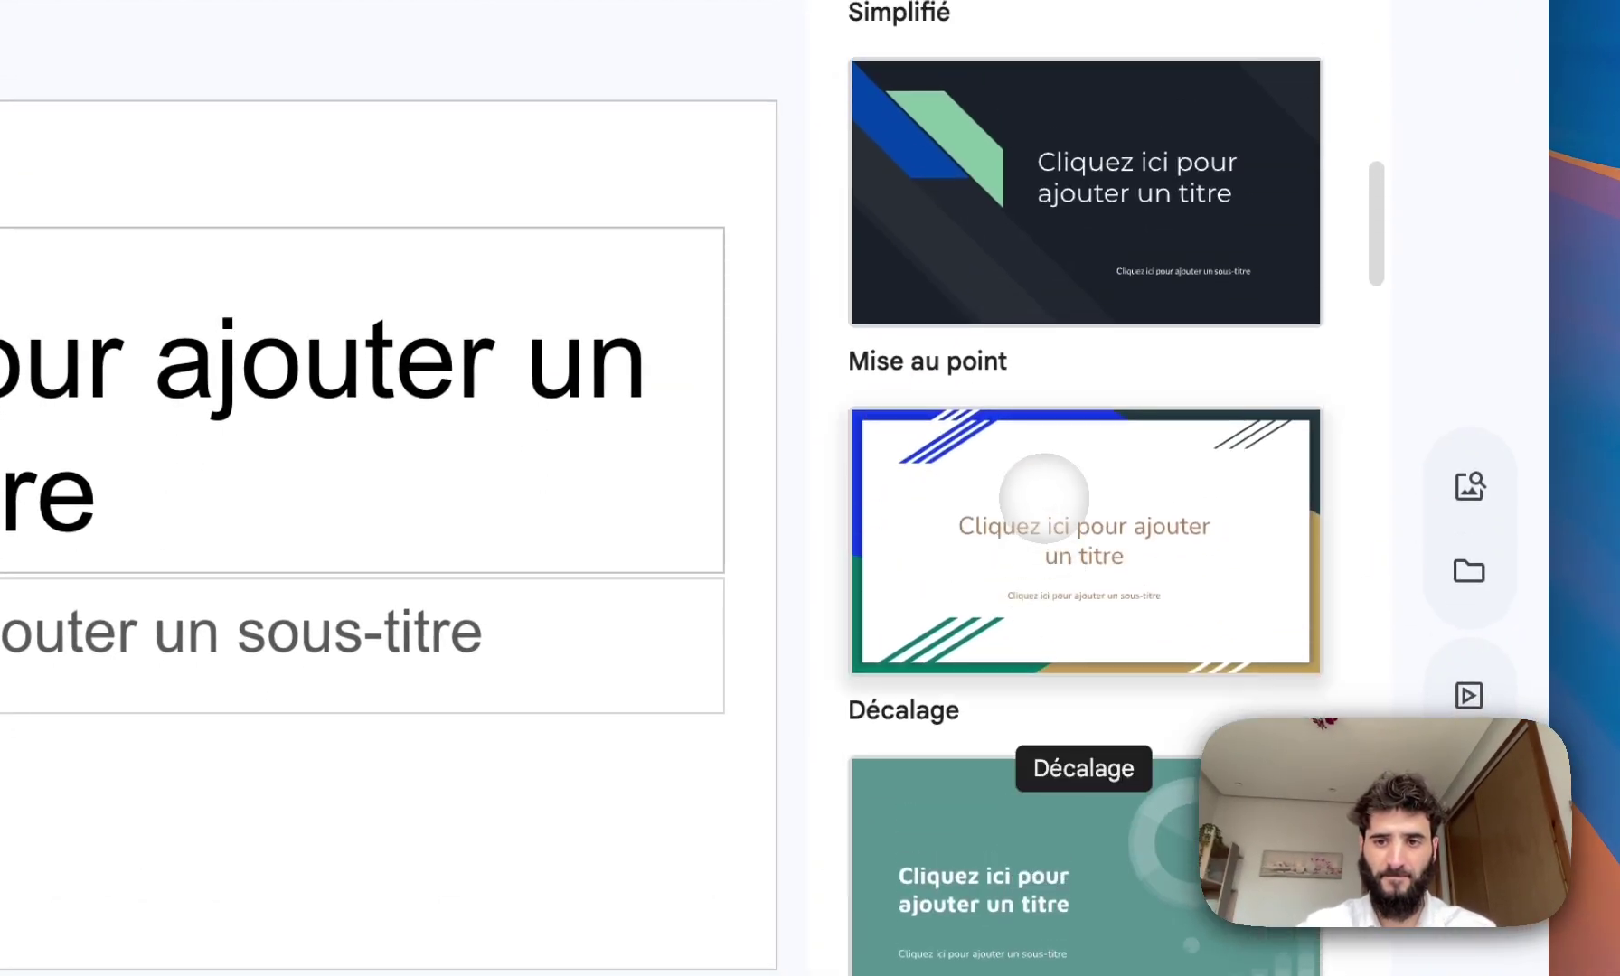
left_click(1041, 499)
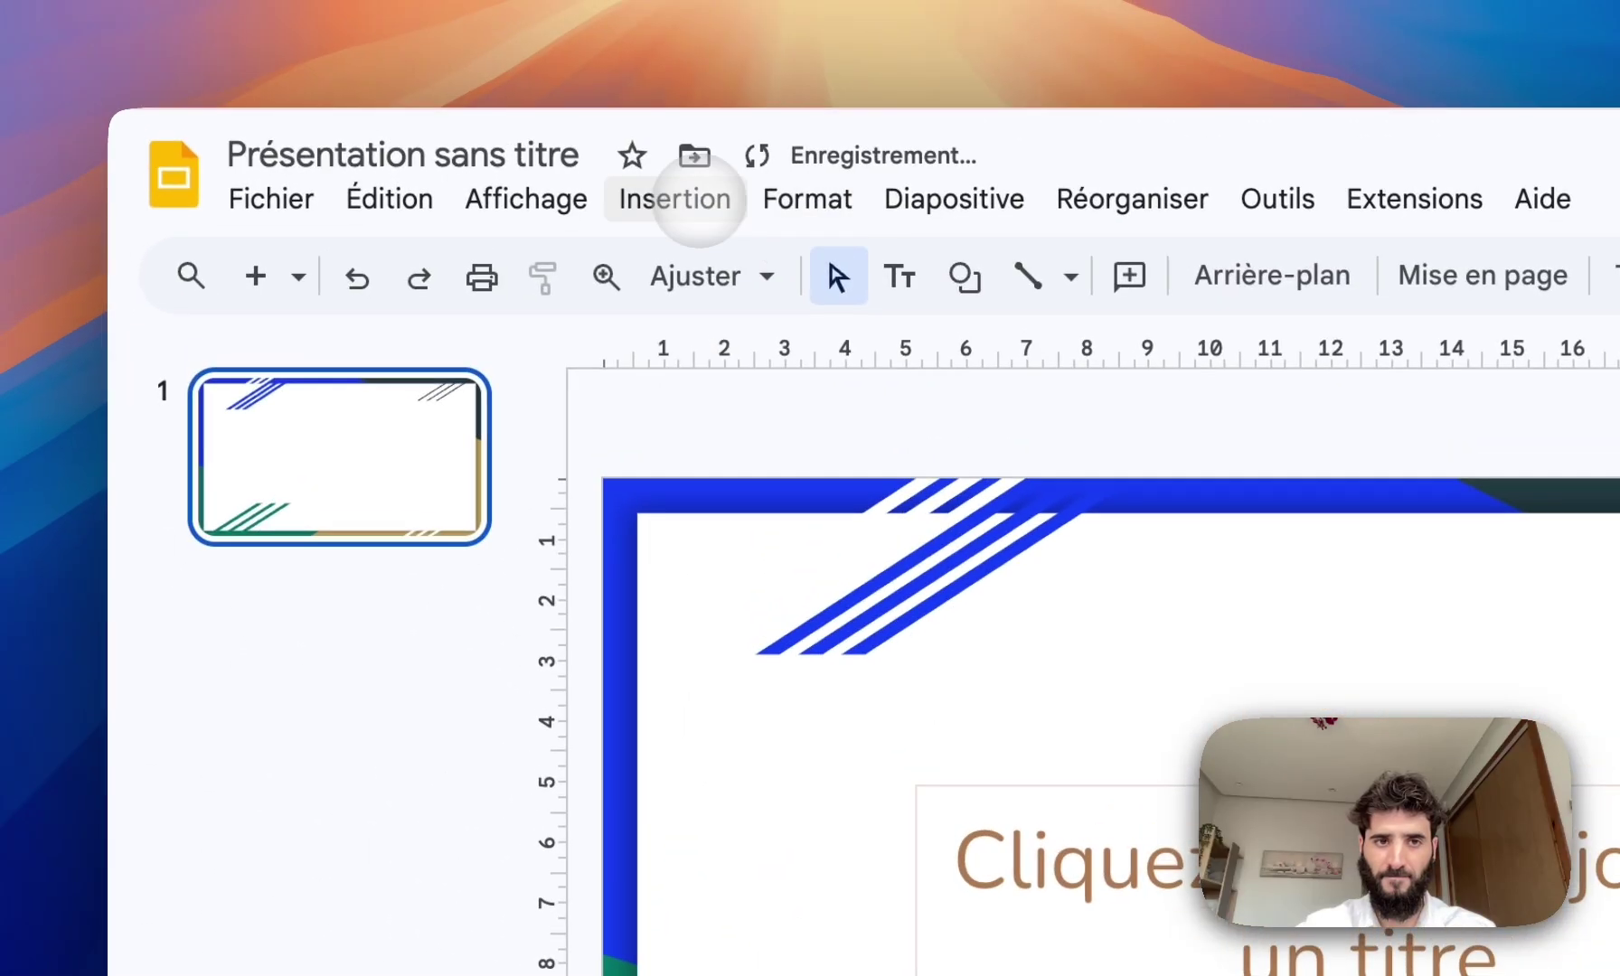
left_click(696, 199)
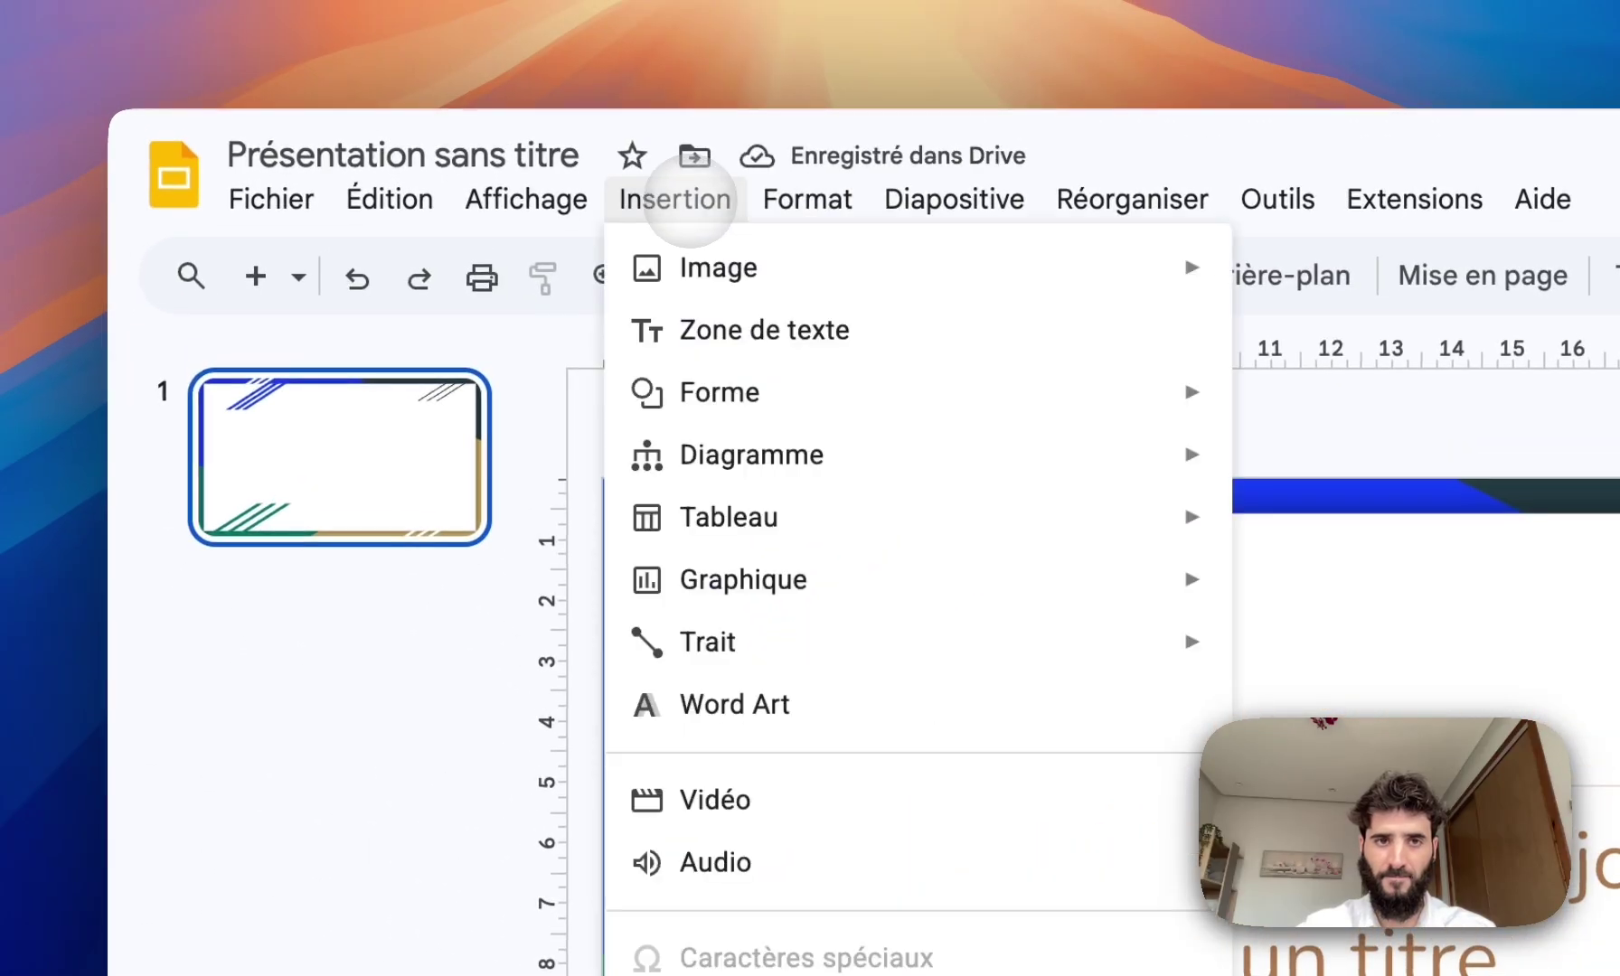
mouse_move(522, 204)
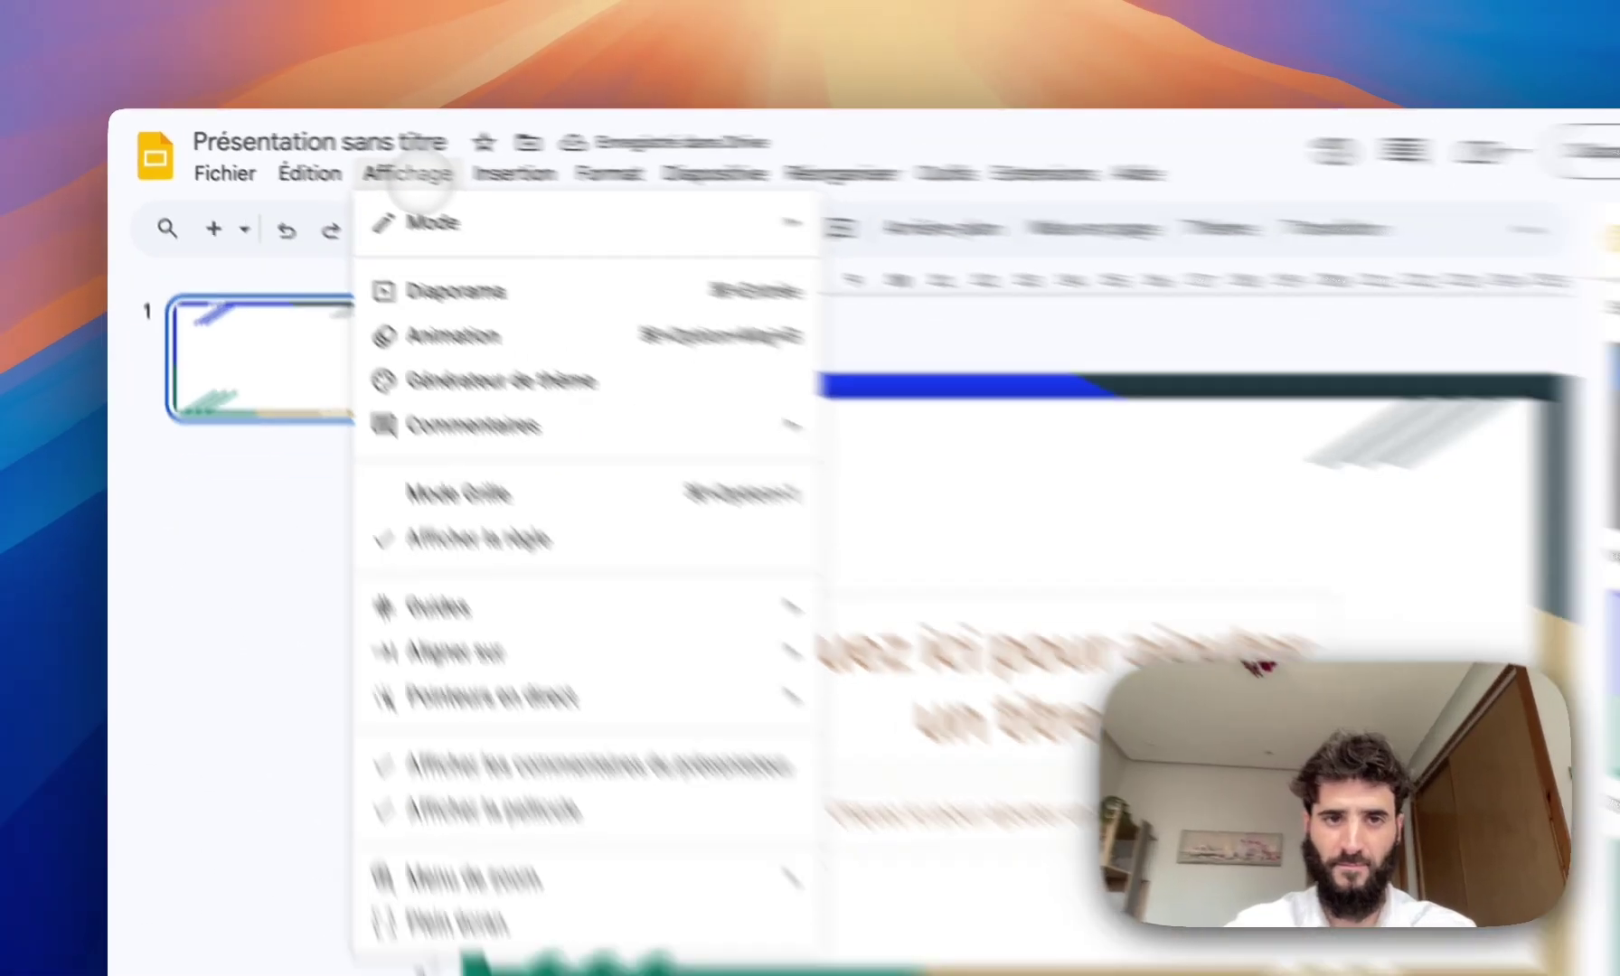
mouse_move(1036, 262)
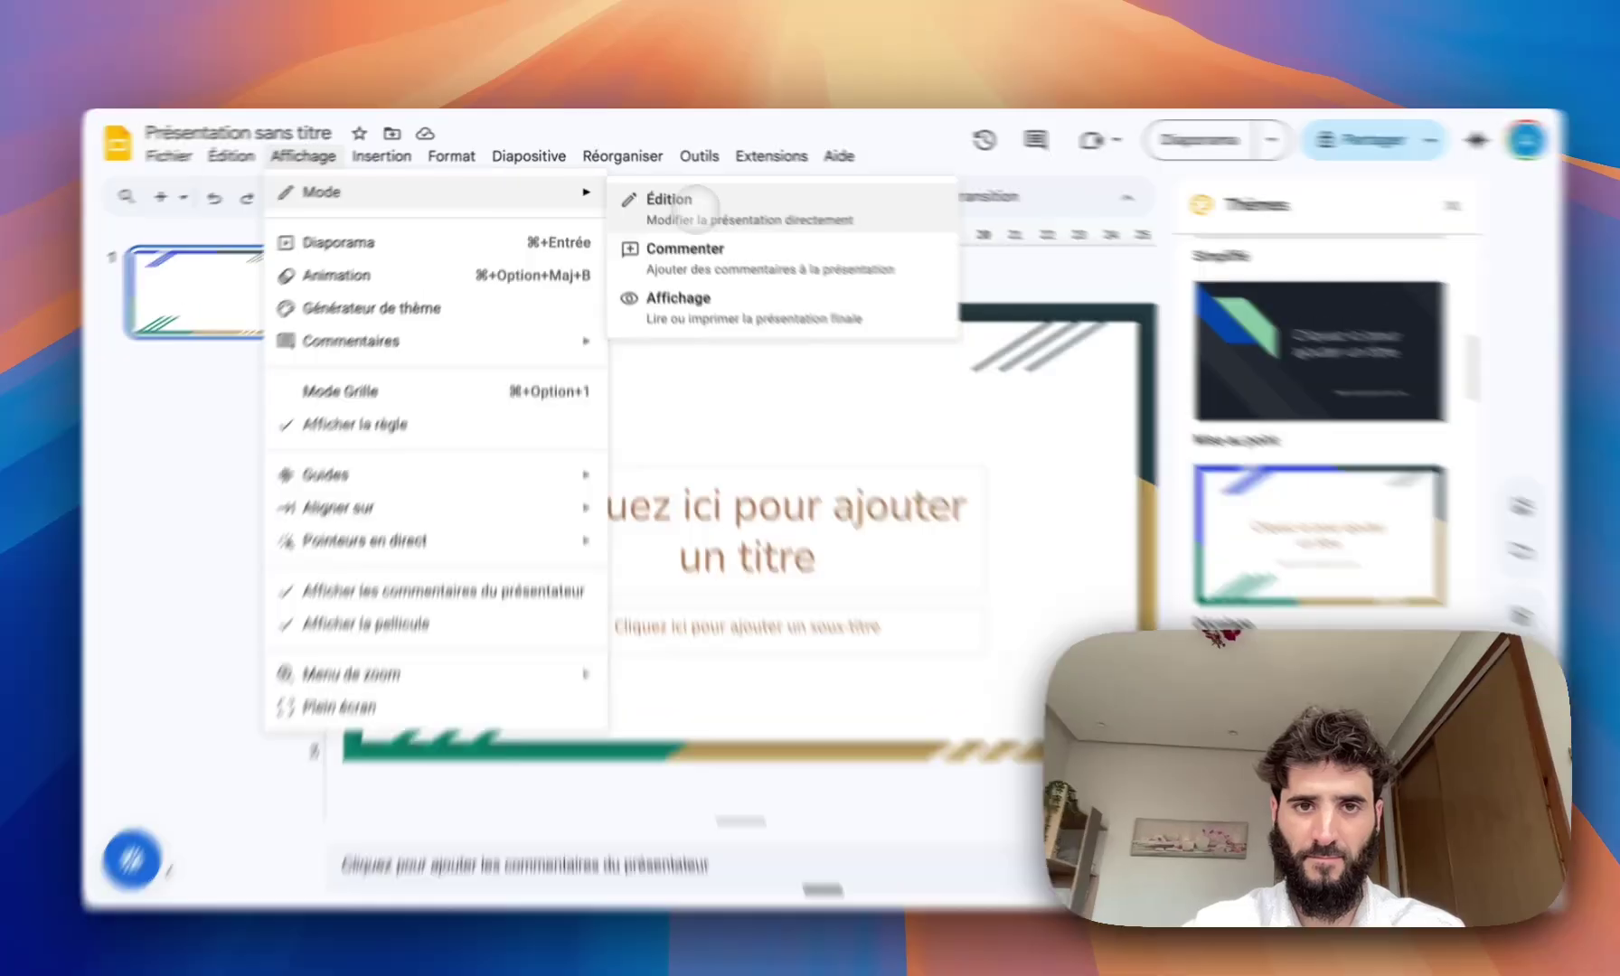
left_click(688, 200)
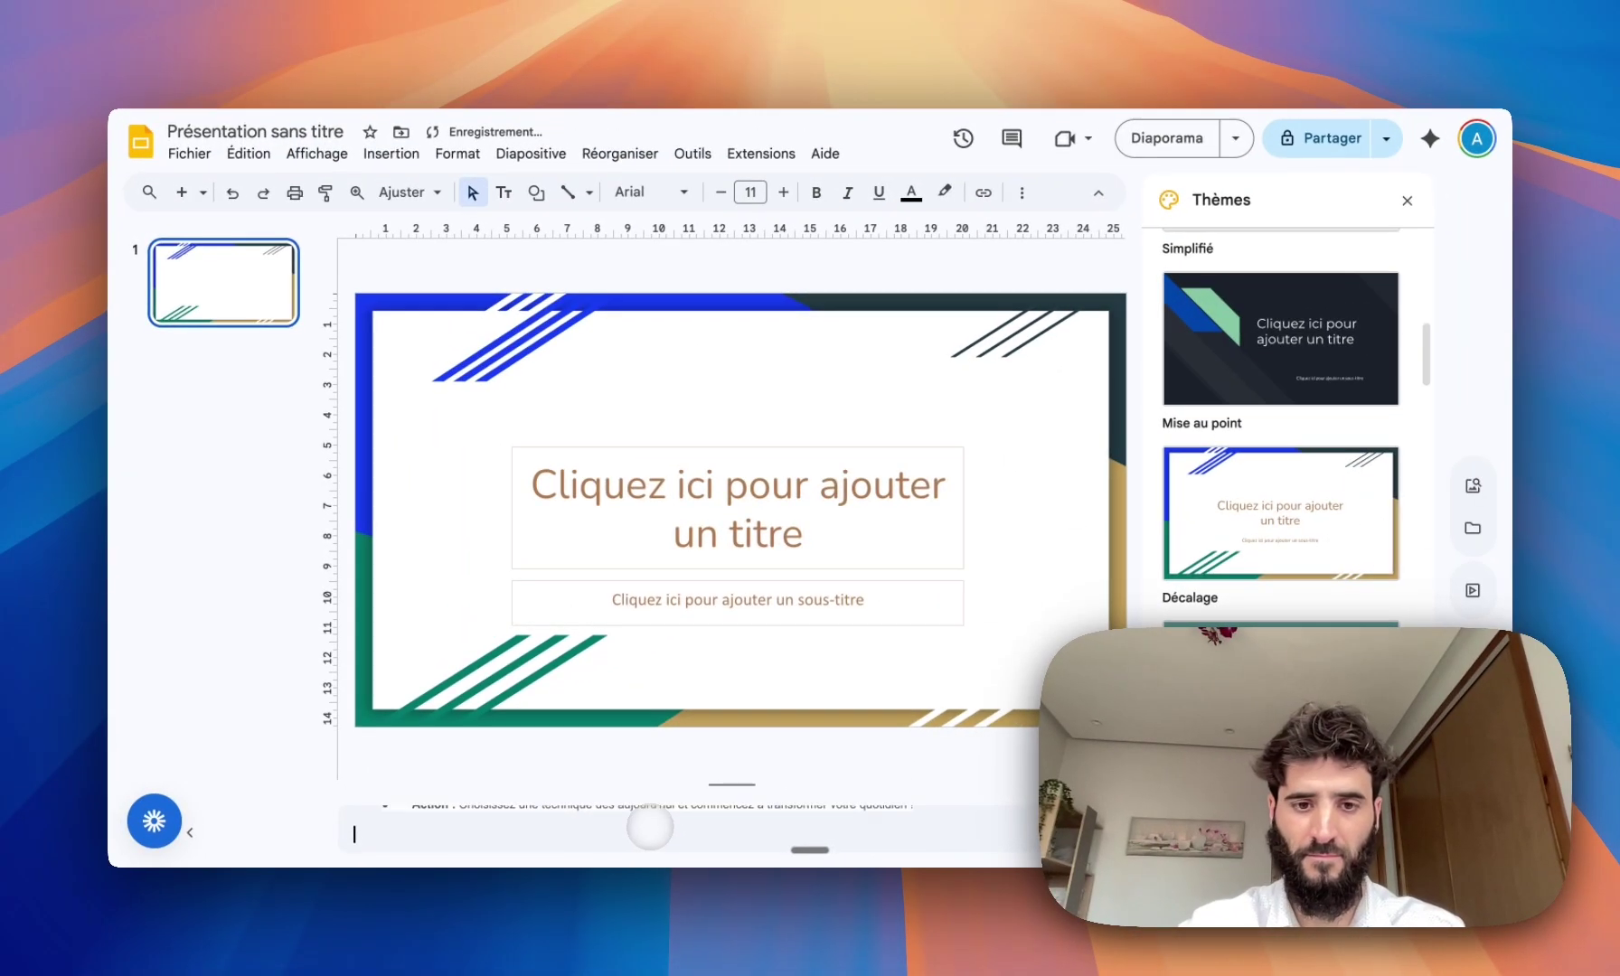
- Look back through the outline text in the first slide's speaker notes
scroll(1079, 785, "up", 4)
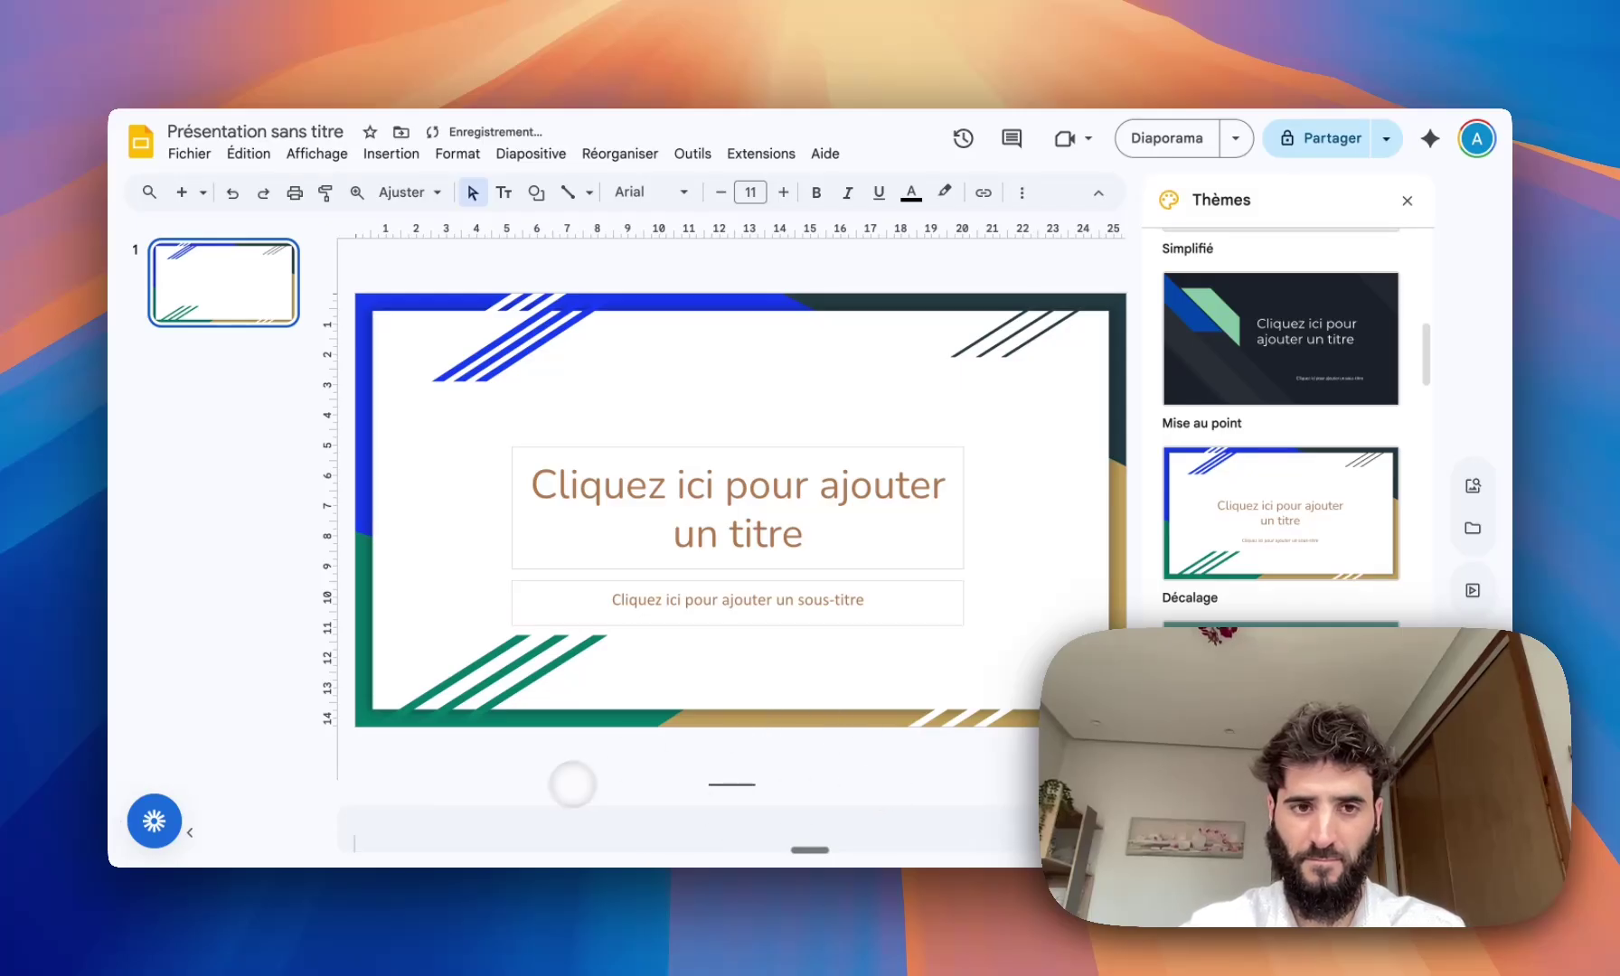
scroll(541, 833, "up", 8)
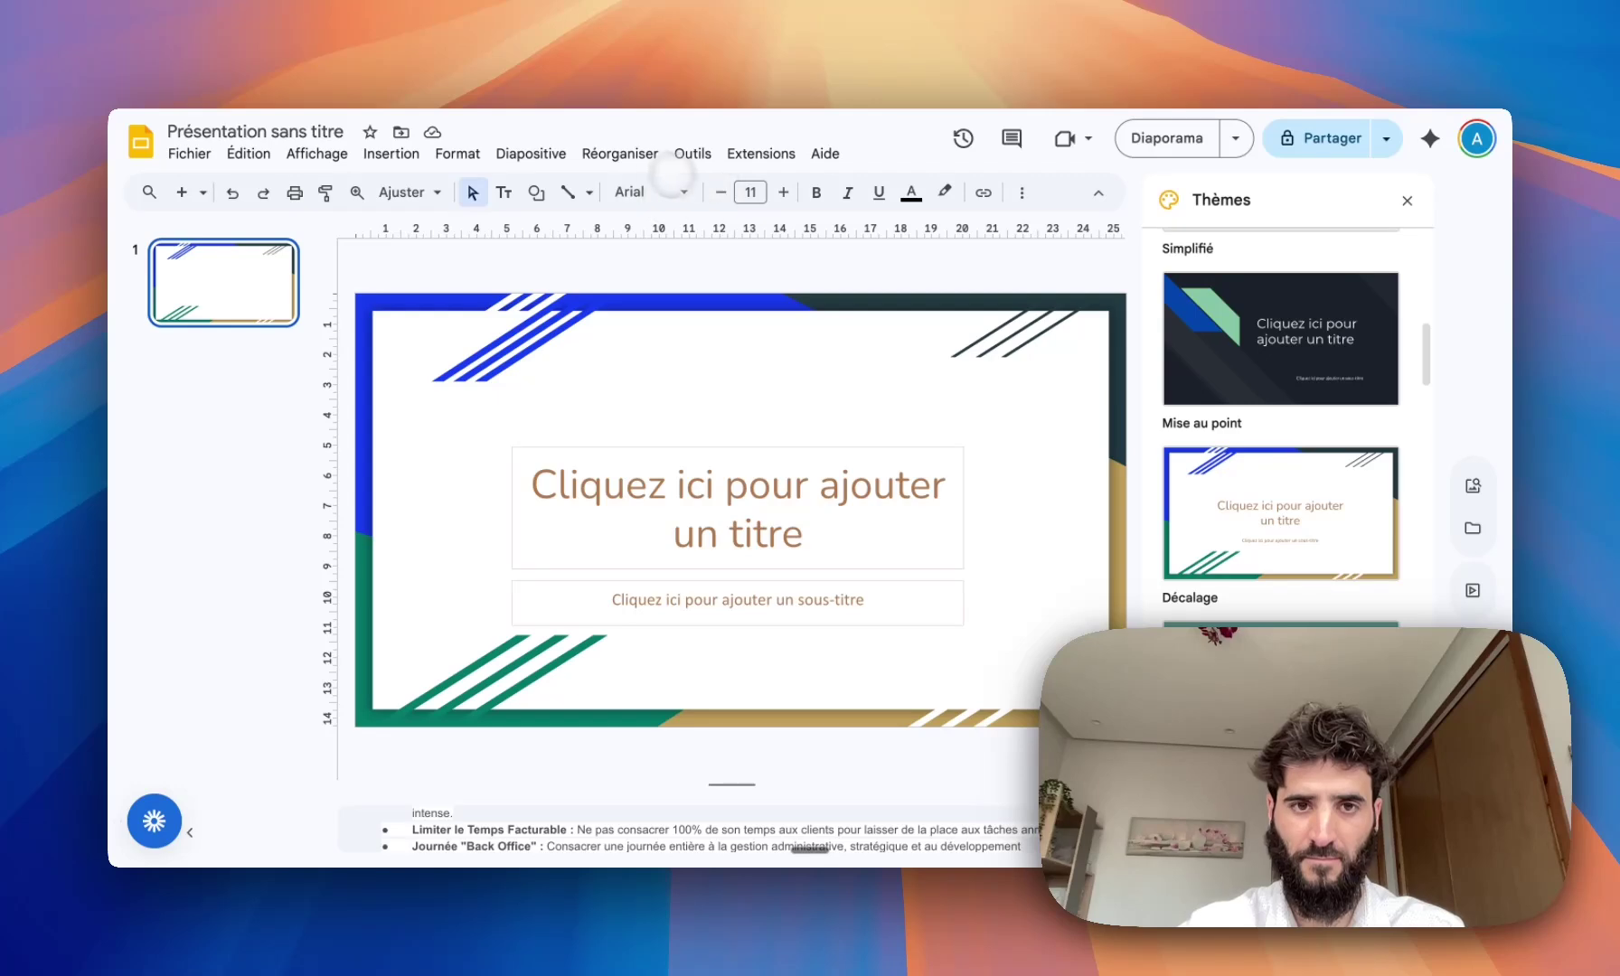
left_click(457, 154)
mouse_move(501, 155)
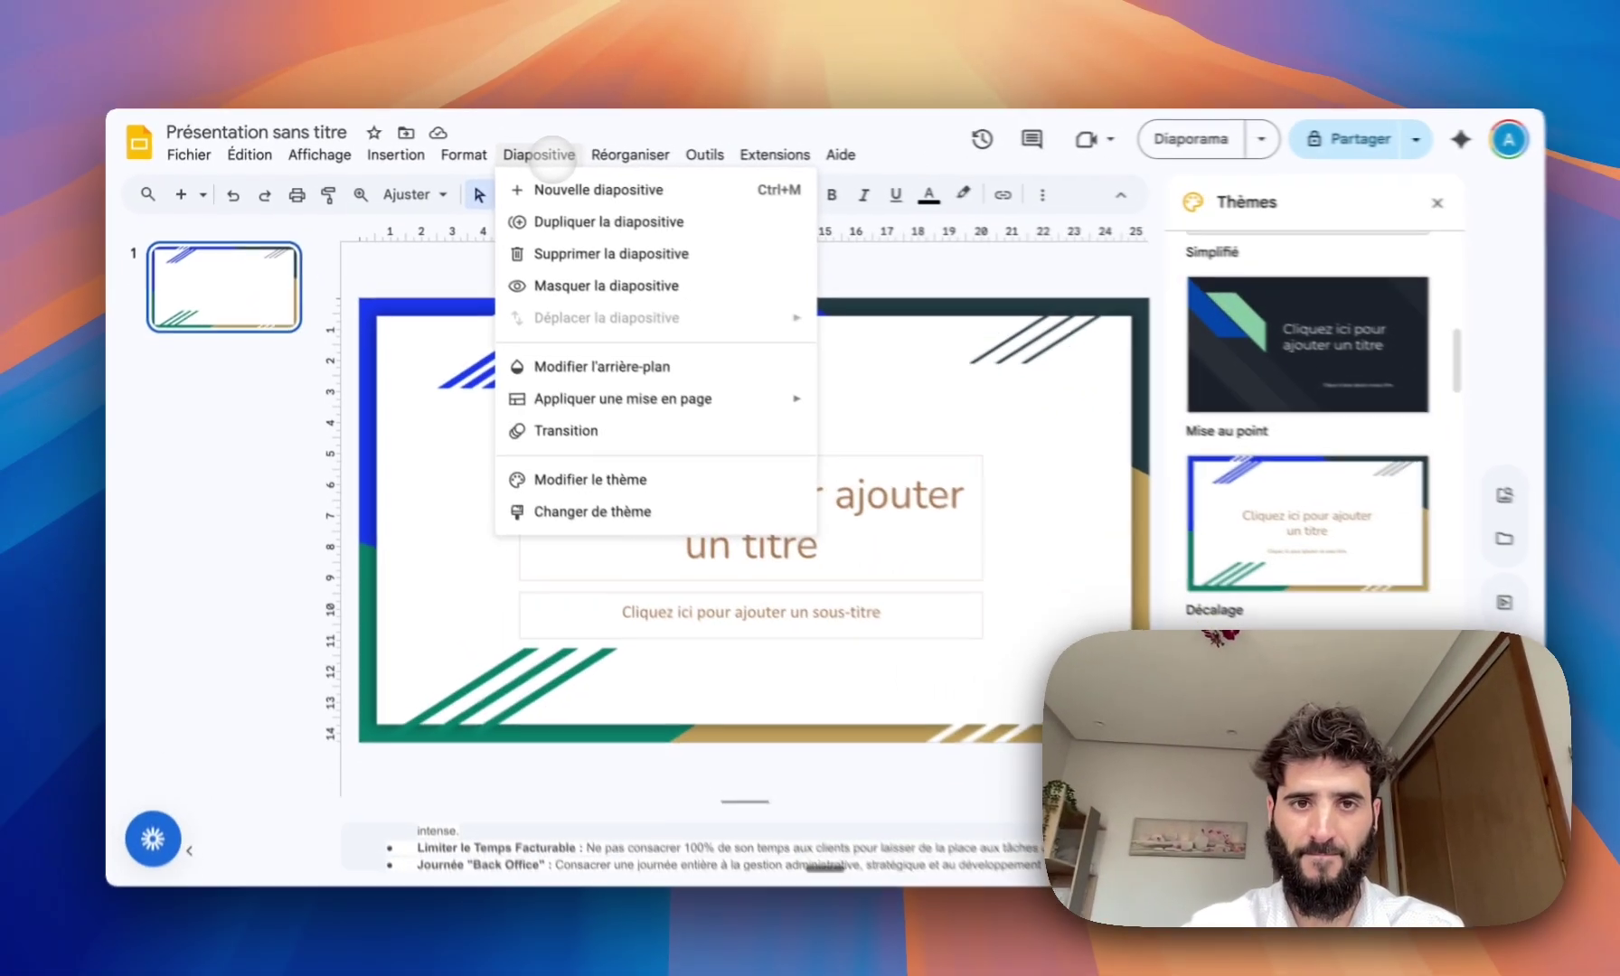
mouse_move(663, 151)
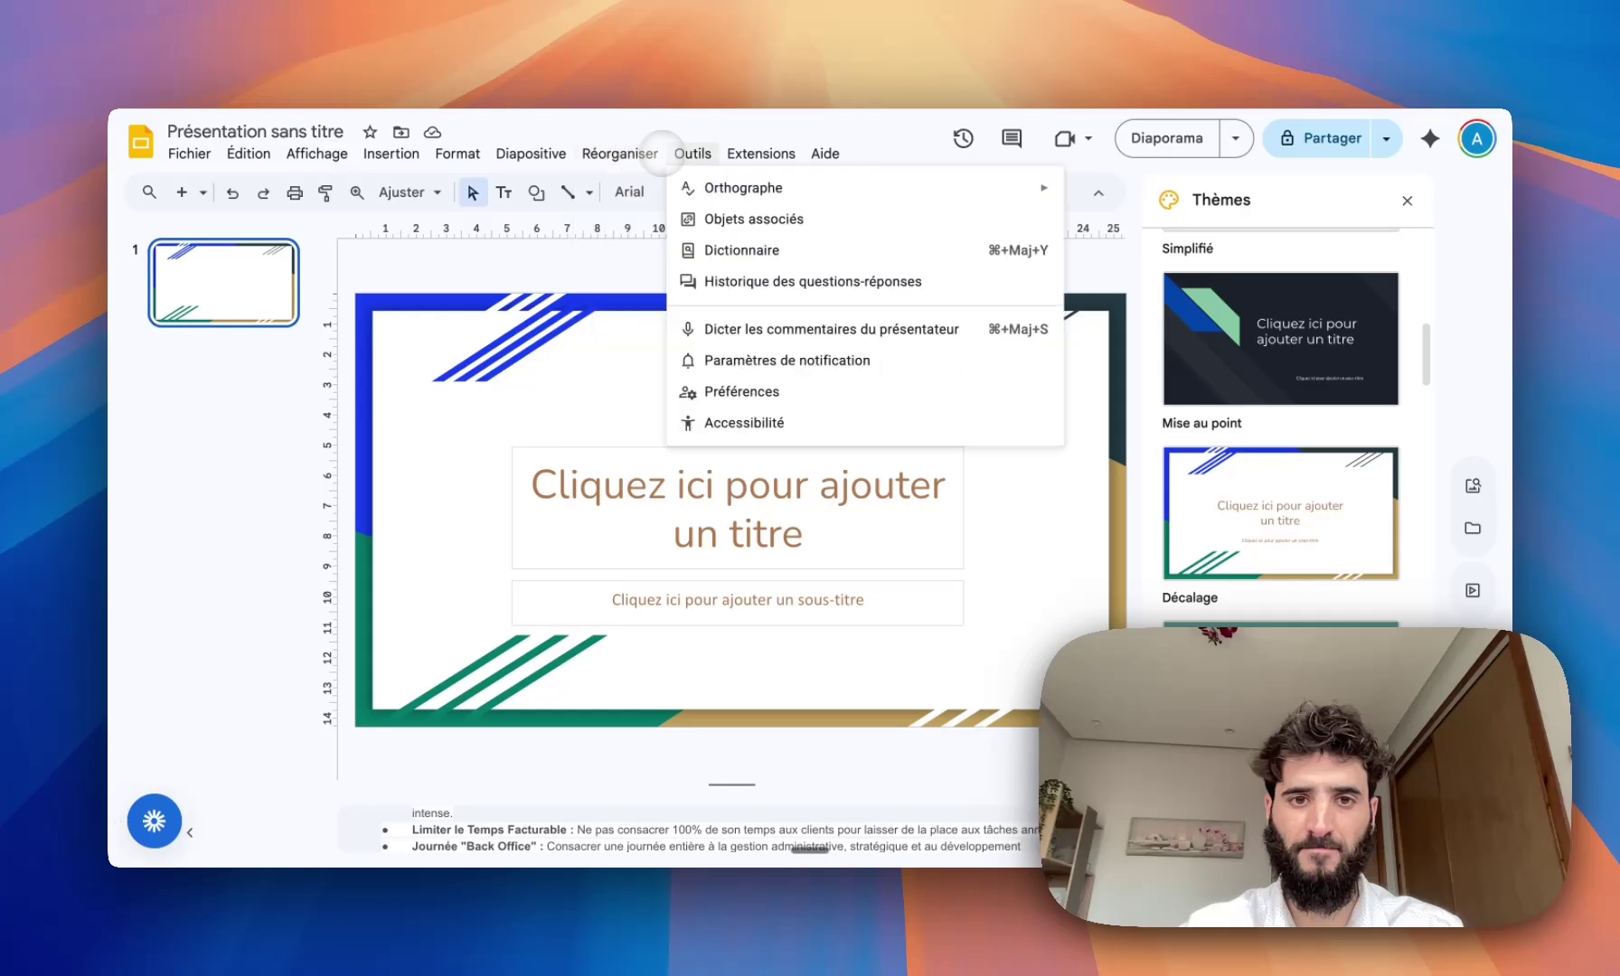
mouse_move(737, 150)
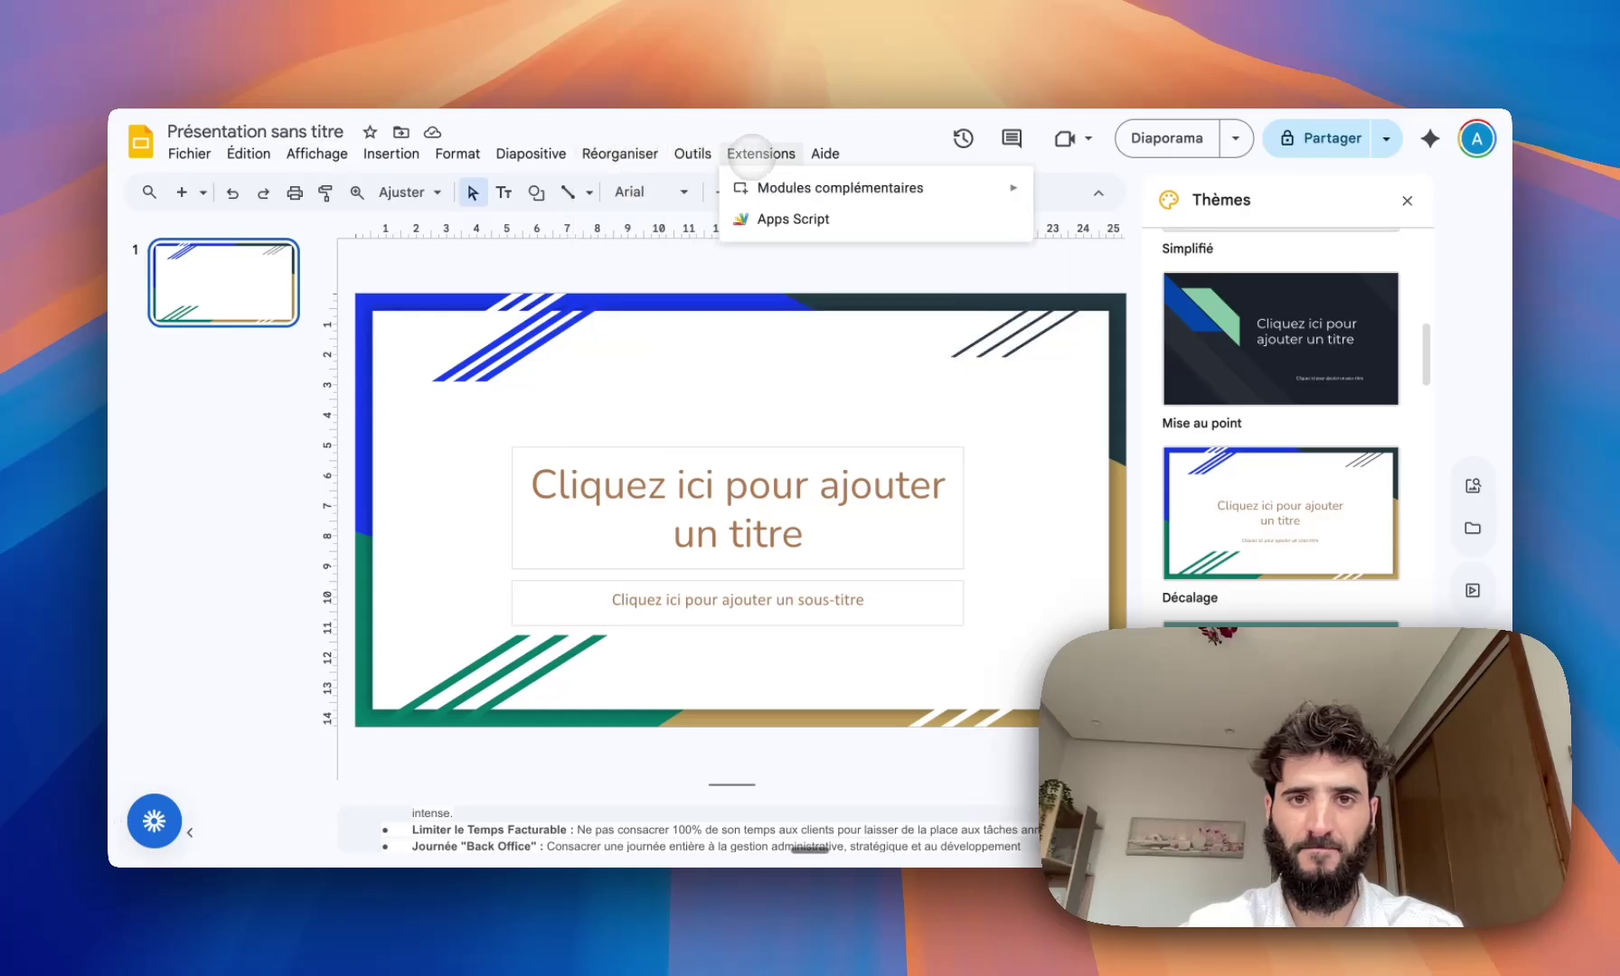
- Check the add-on options in Google Slides and watch the SlidesAI tutorial on generating a presentation
mouse_move(906, 191)
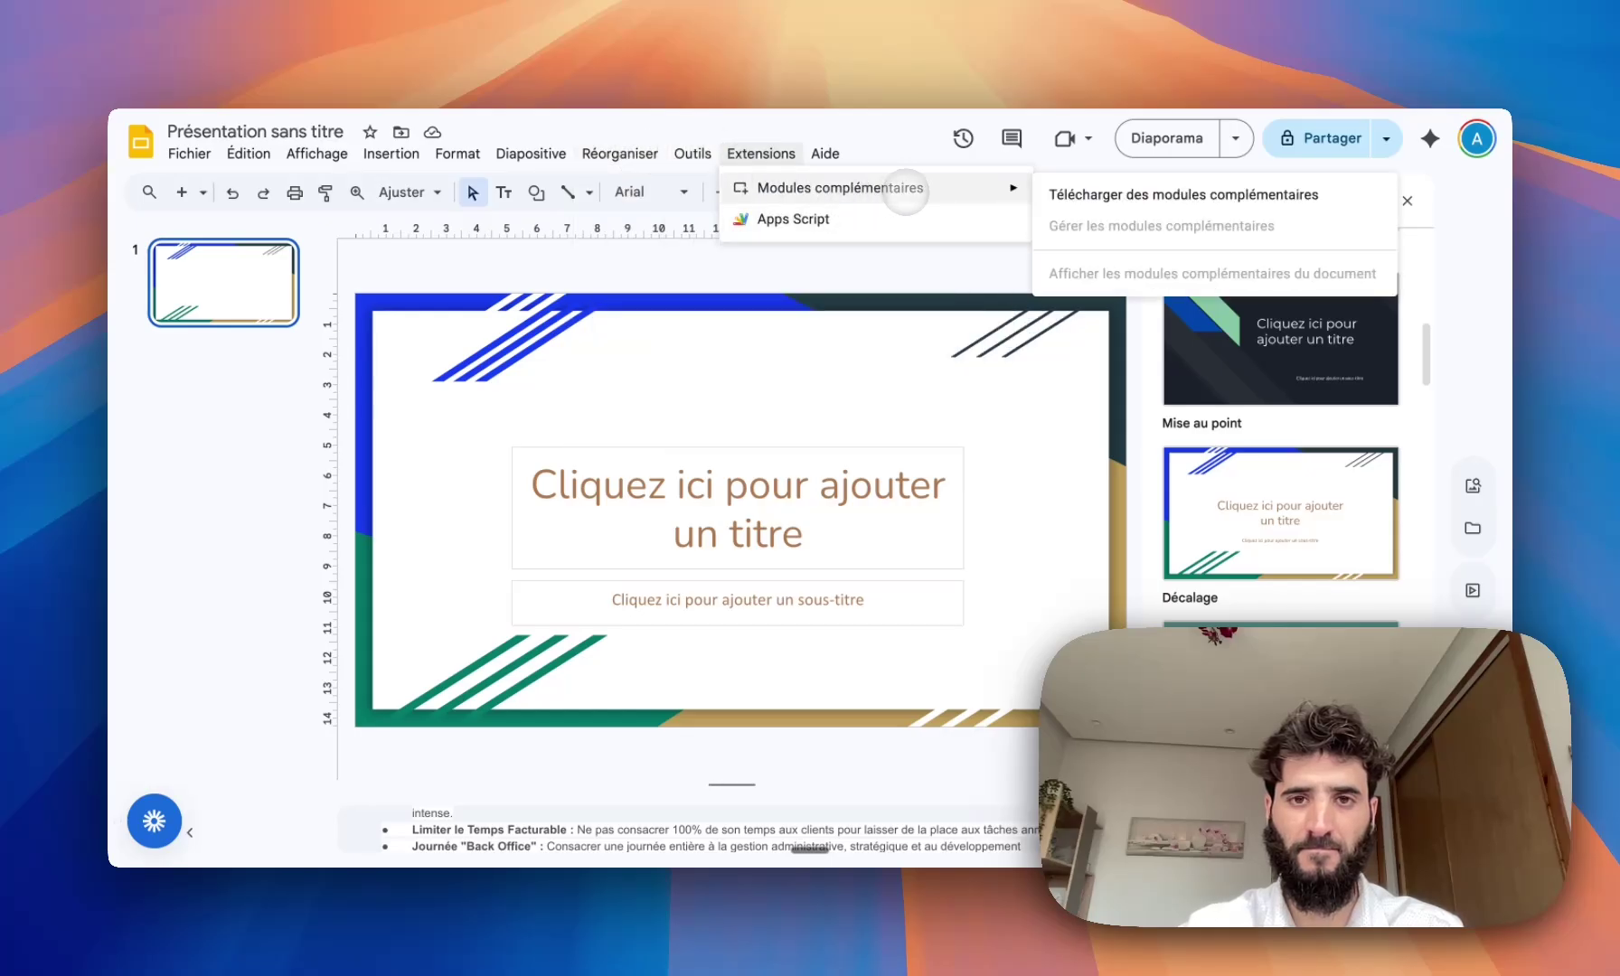
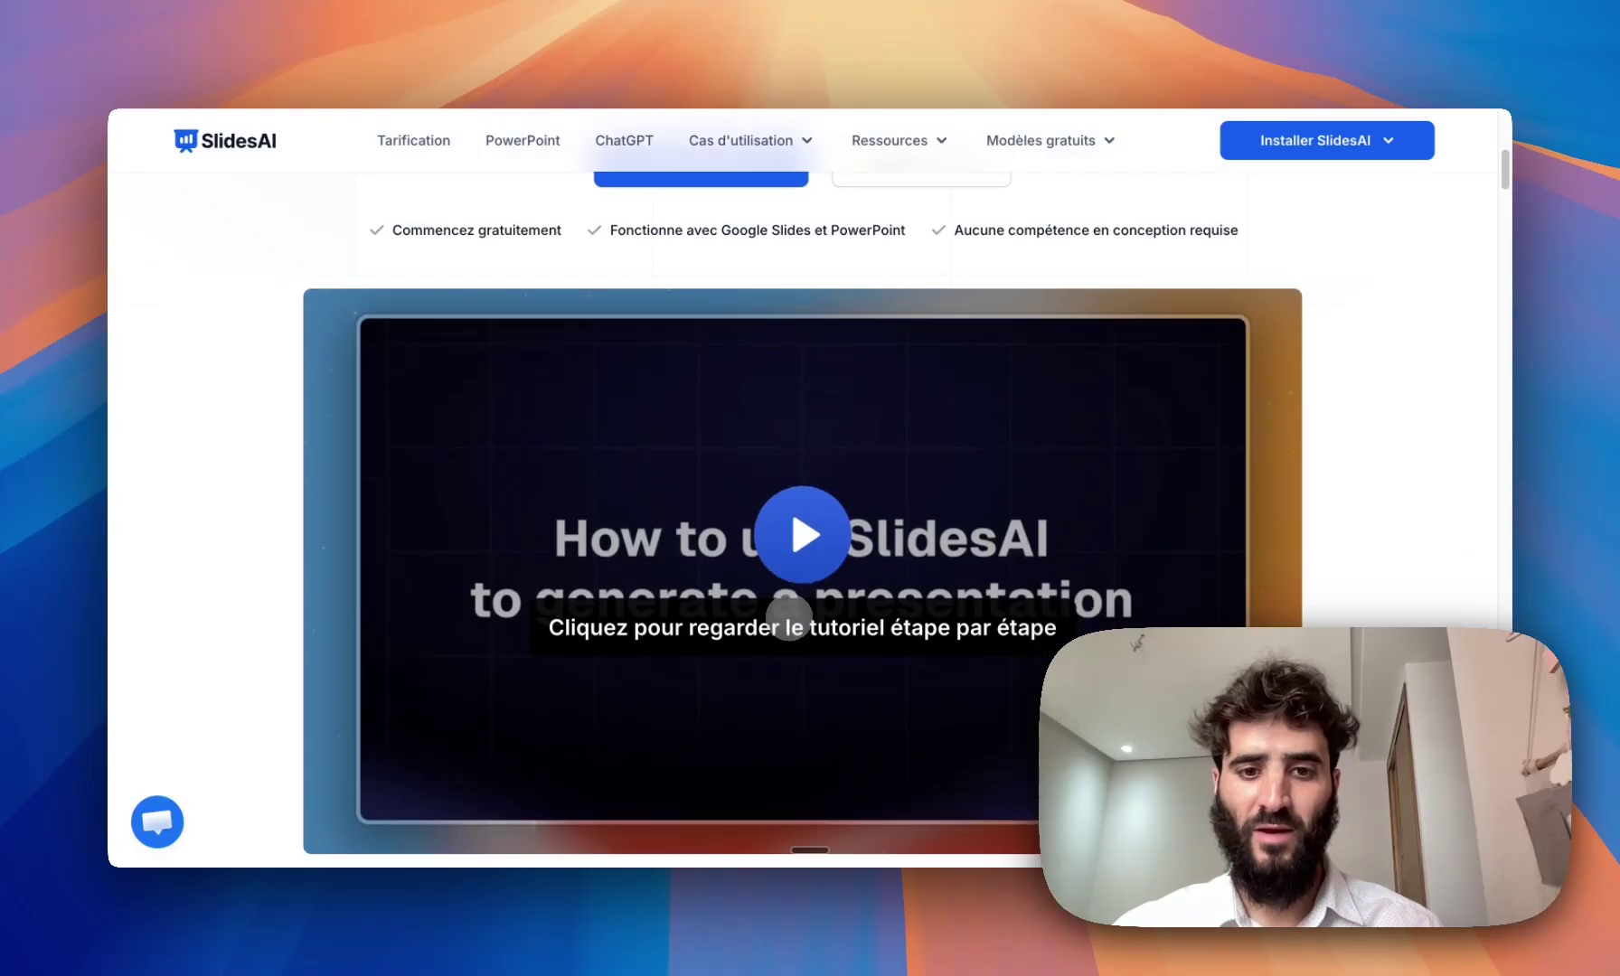
left_click(803, 528)
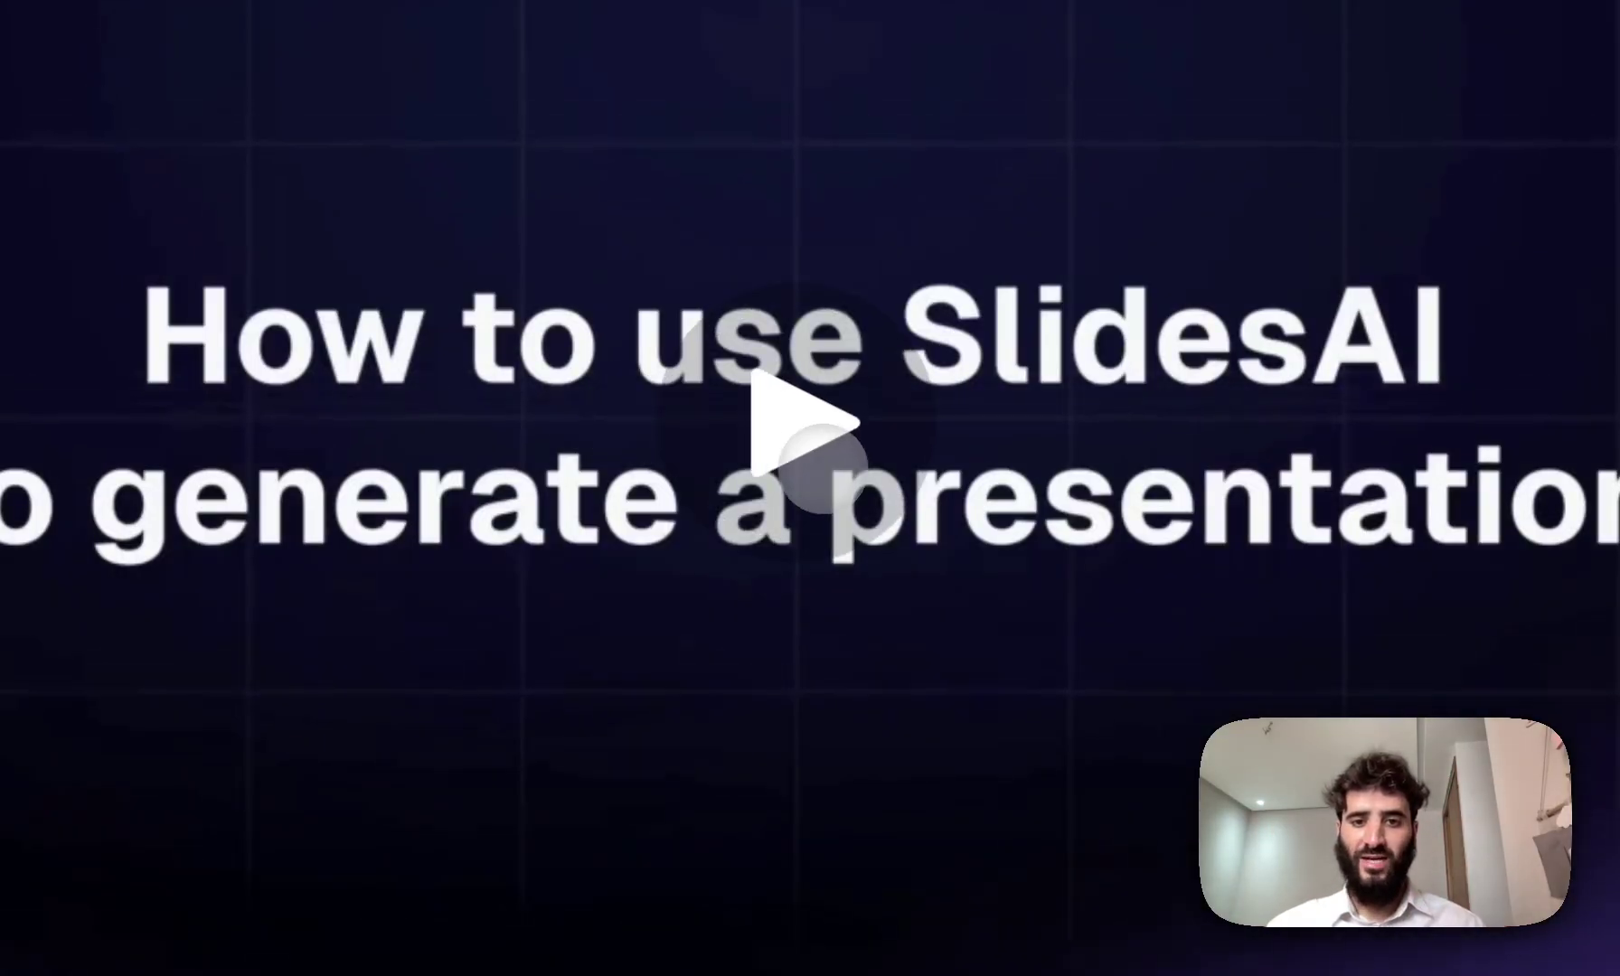
left_click(824, 468)
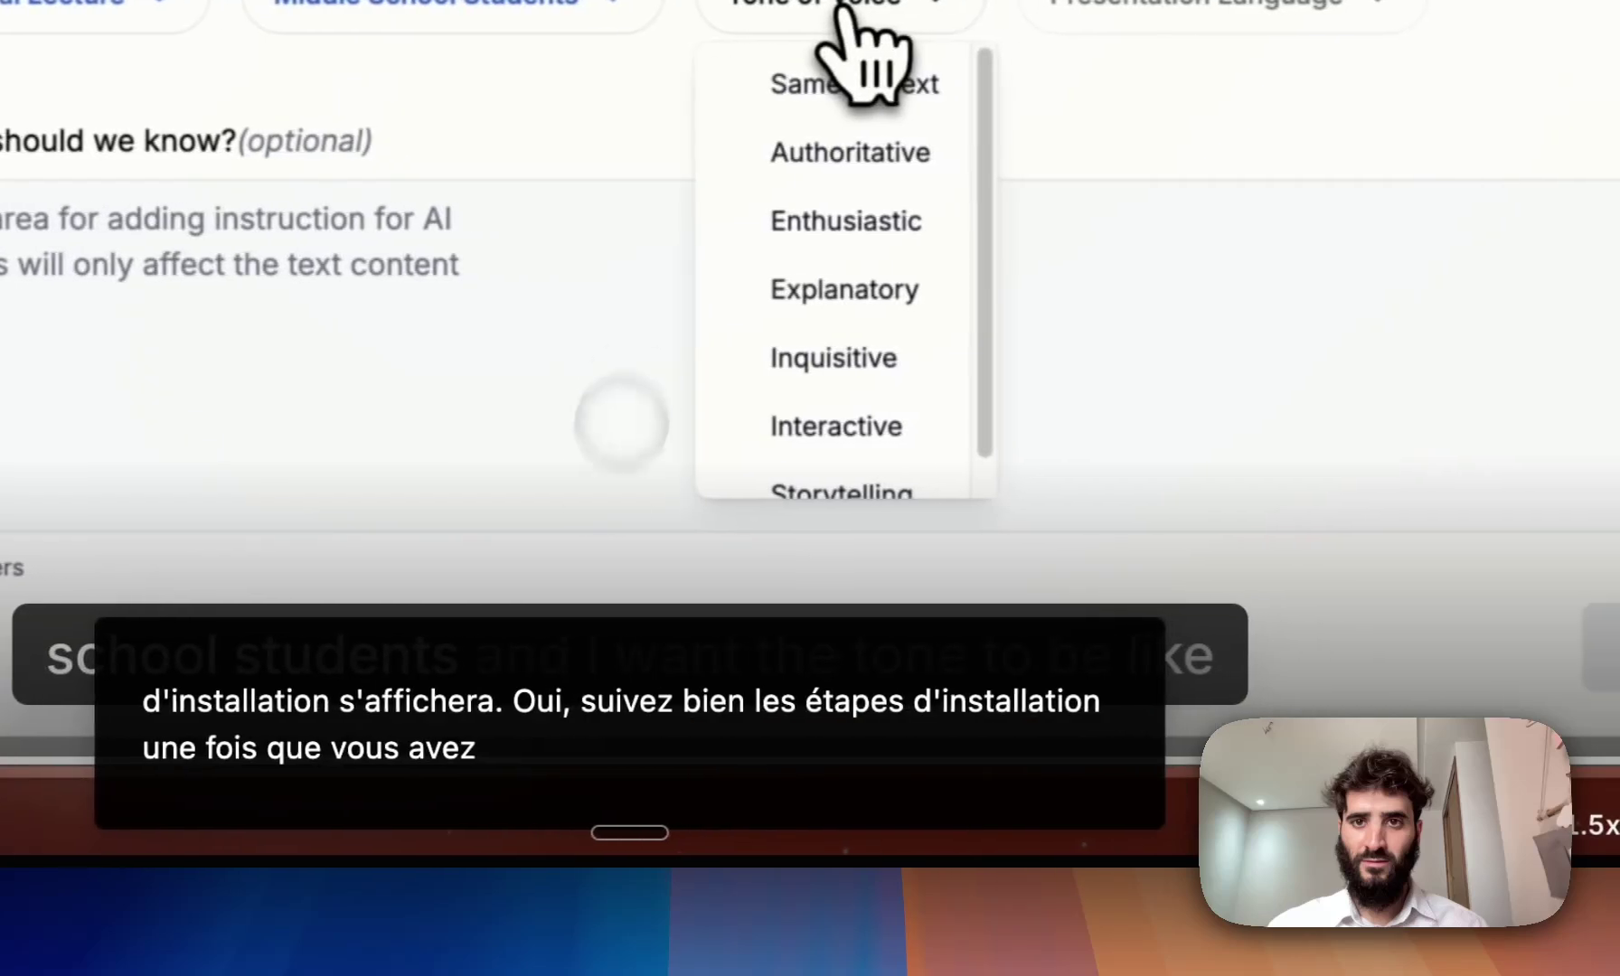
left_click(1128, 653)
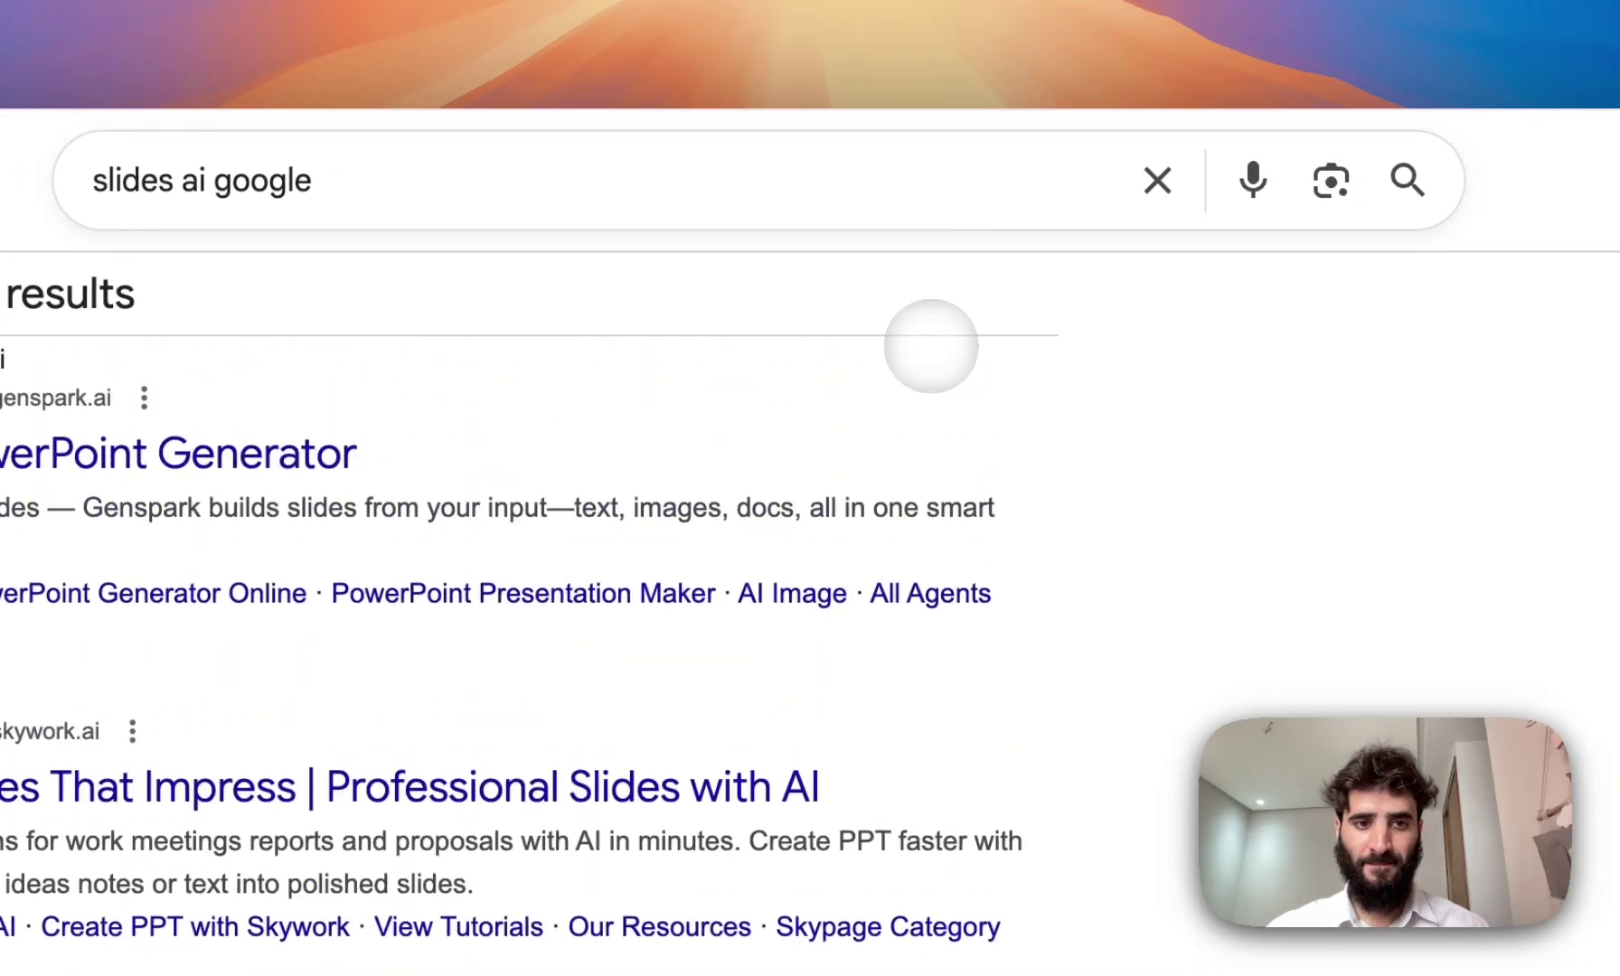
- Look through the web search results for "slides ai google"
scroll(931, 346, "up", 1)
scroll(521, 596, "down", 2)
left_click(530, 667)
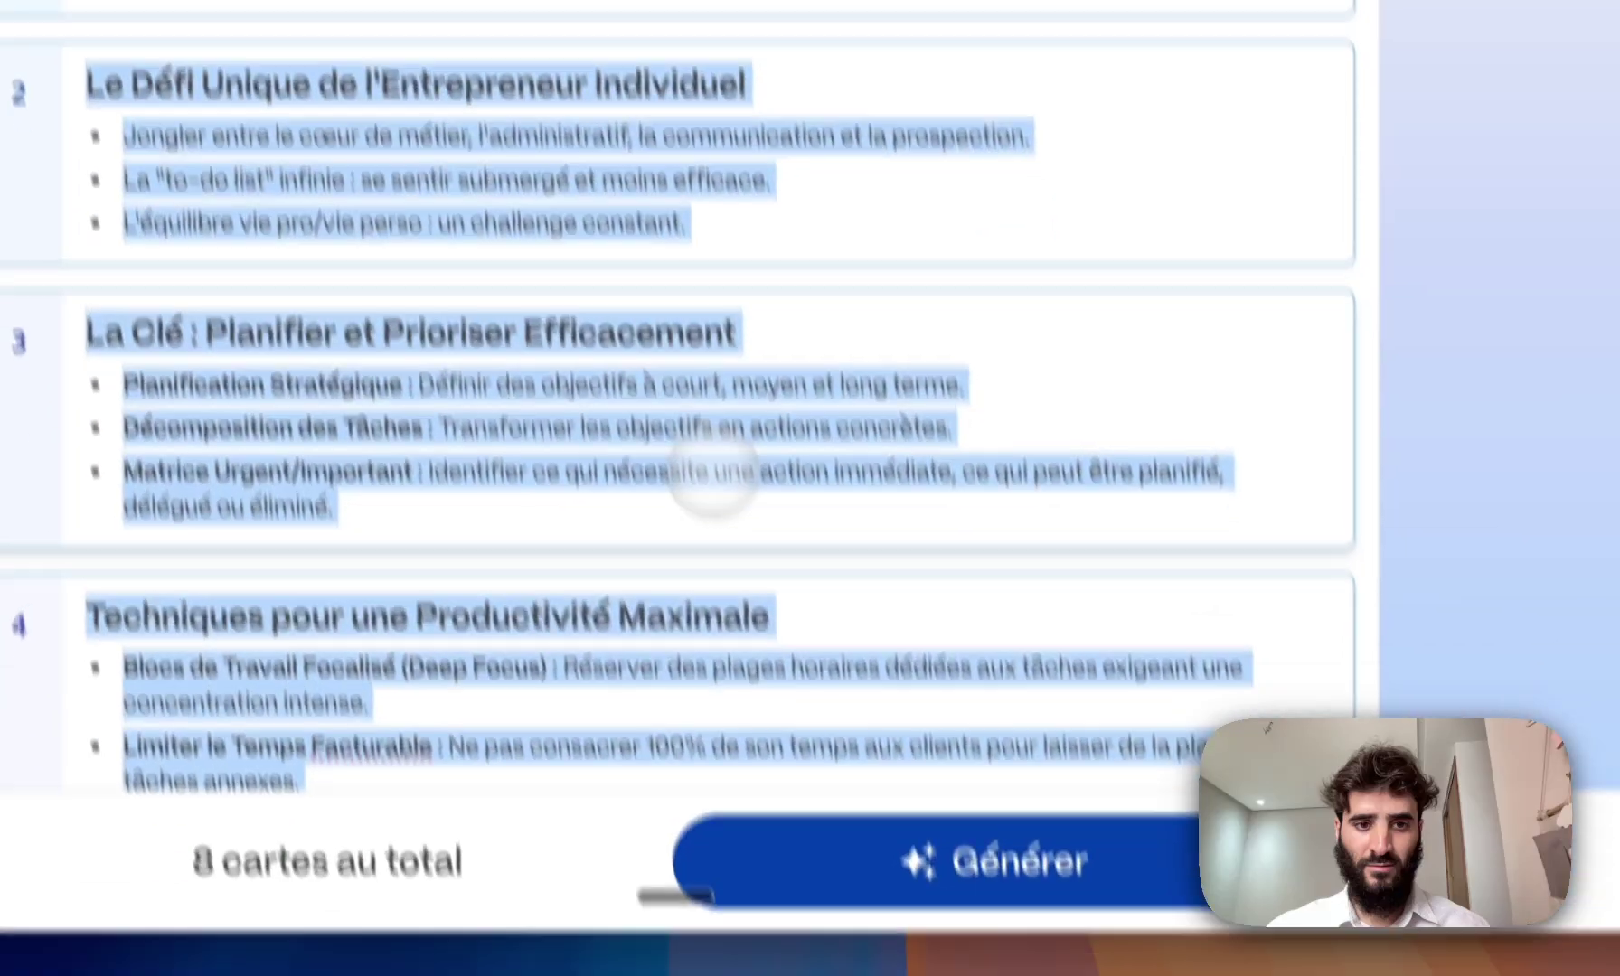
- Return to the outline in Gamma, review its text and visual settings, and open the full theme gallery
left_click(860, 907)
scroll(788, 347, "down", 10)
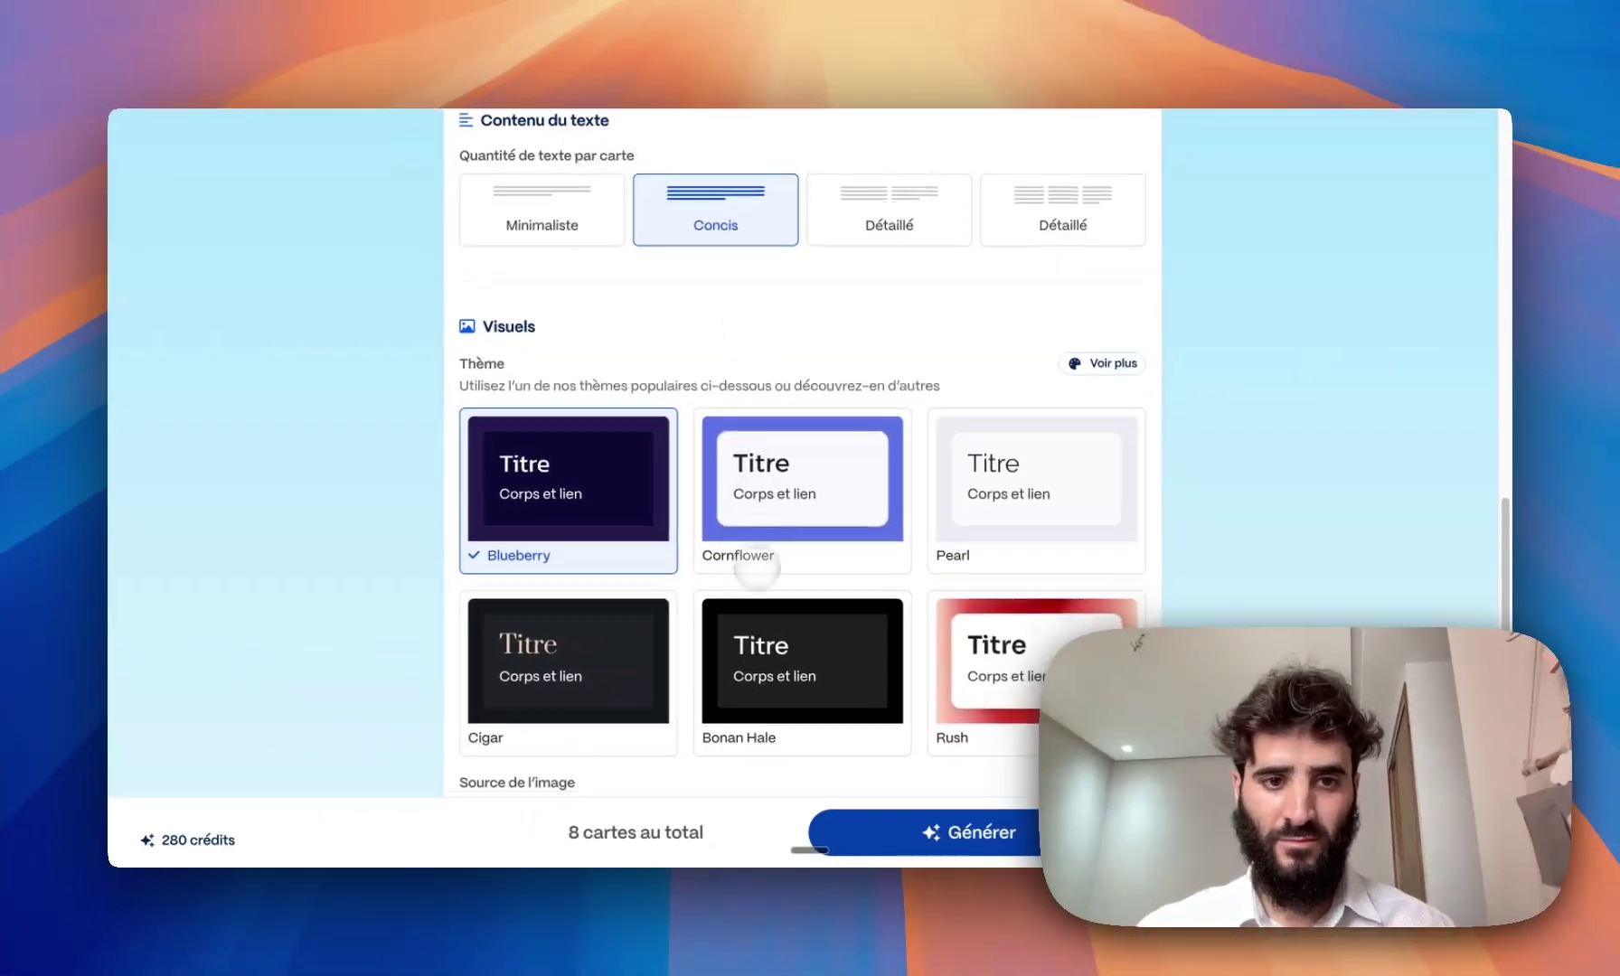
scroll(808, 545, "down", 2)
scroll(970, 416, "down", 3)
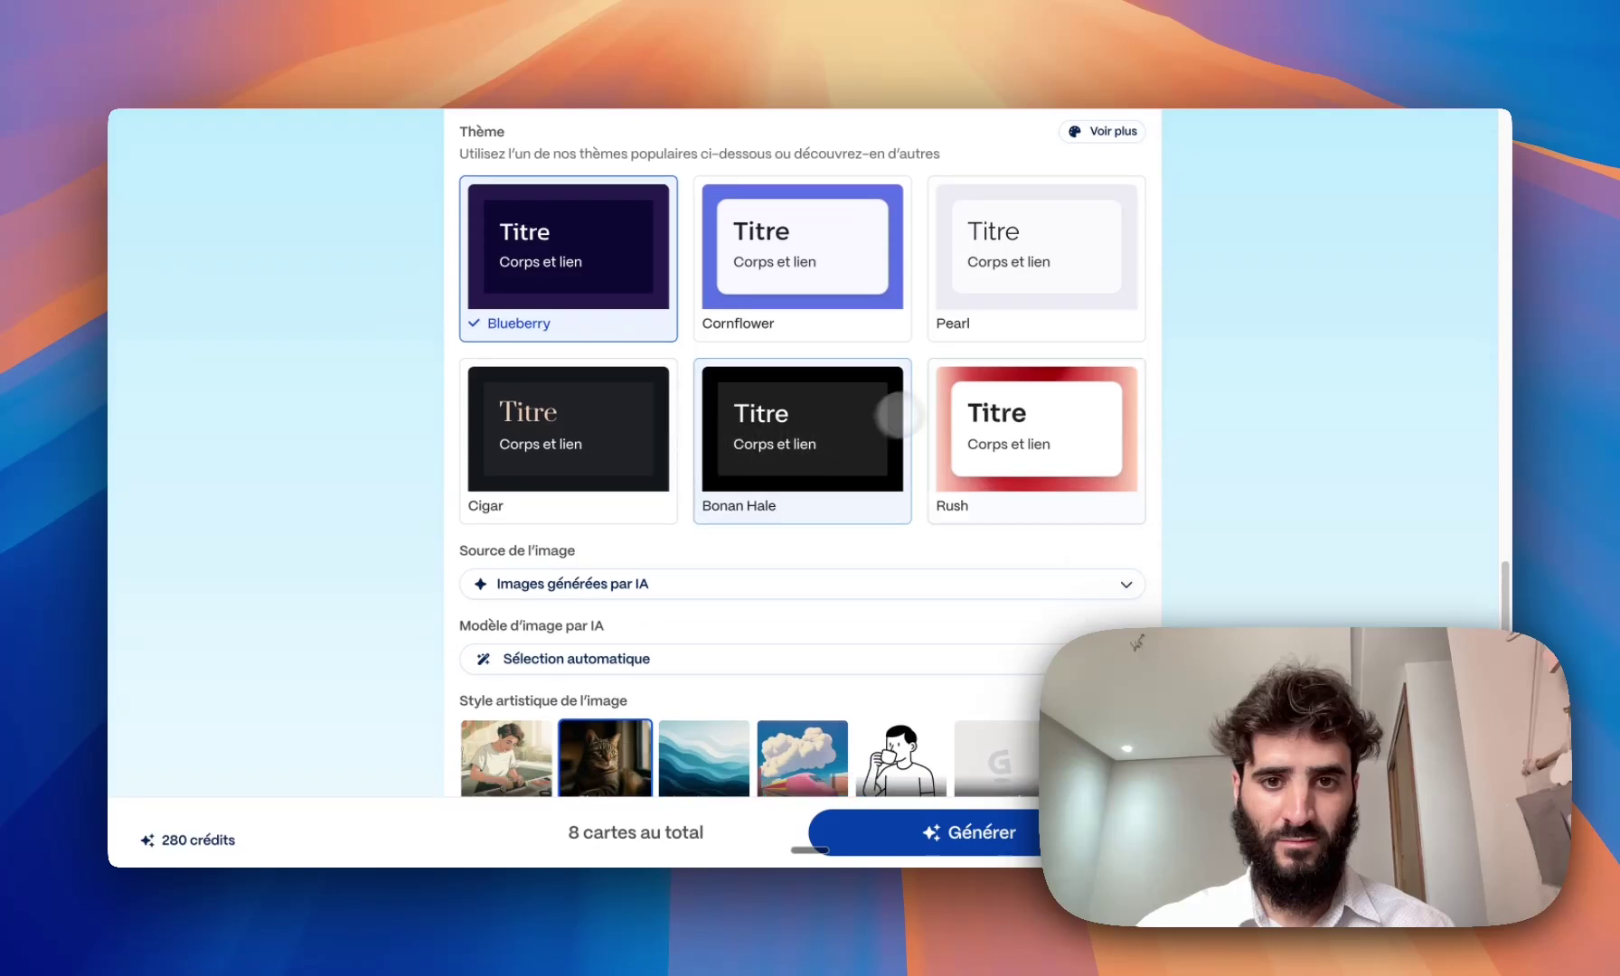
scroll(1039, 325, "up", 3)
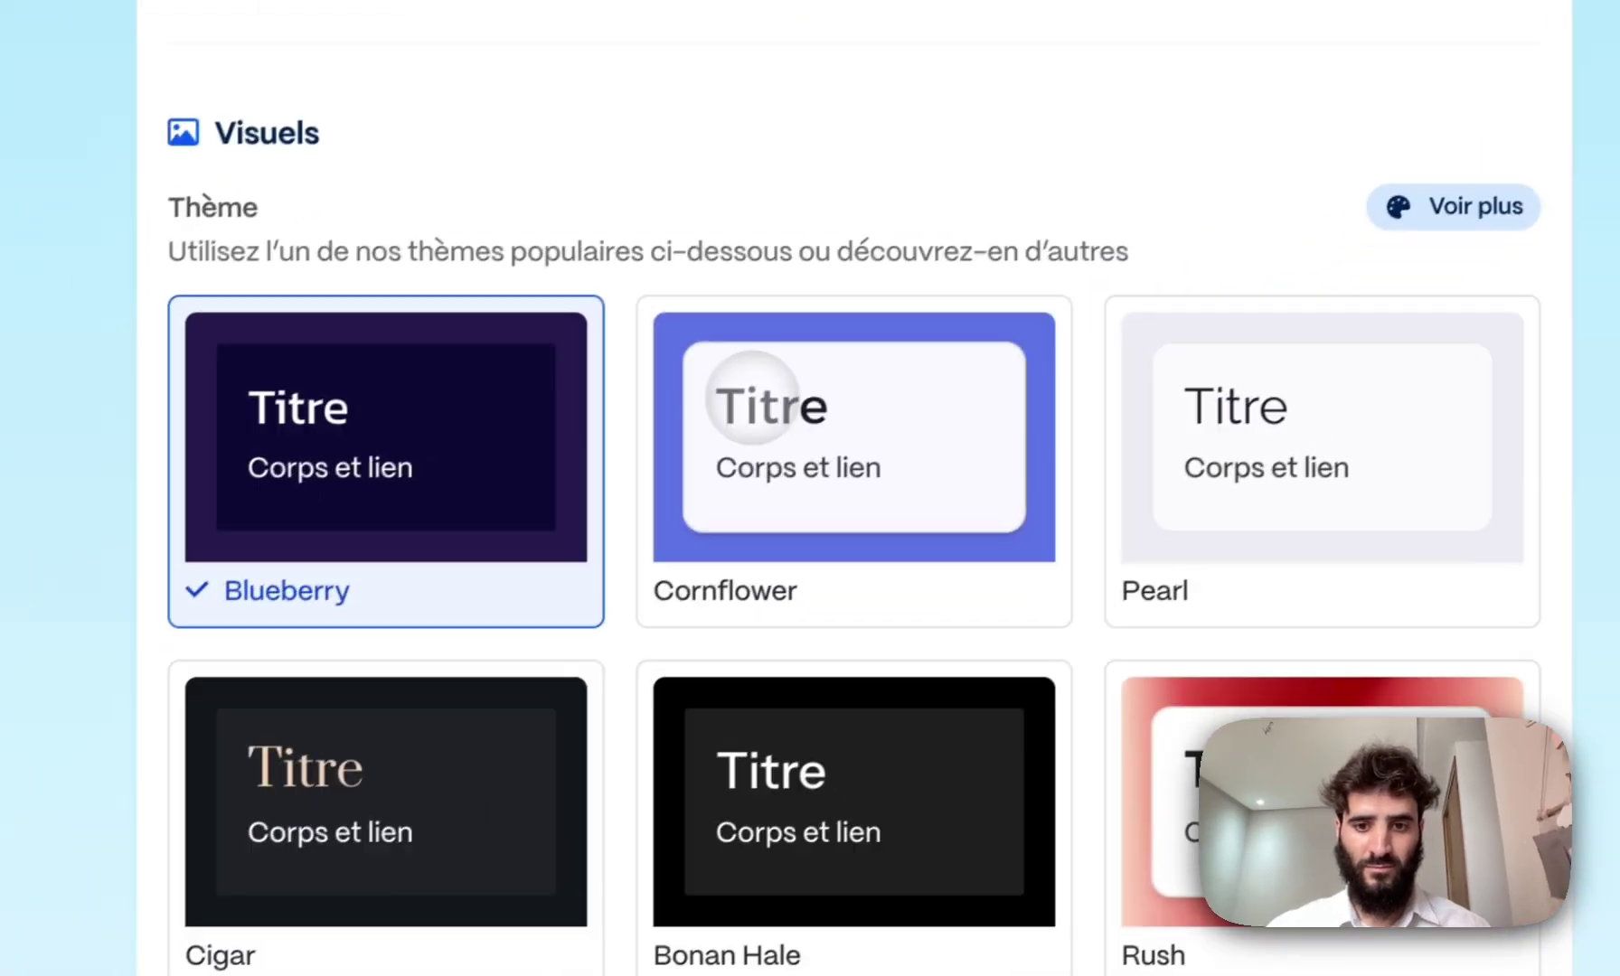
scroll(859, 585, "down", 3)
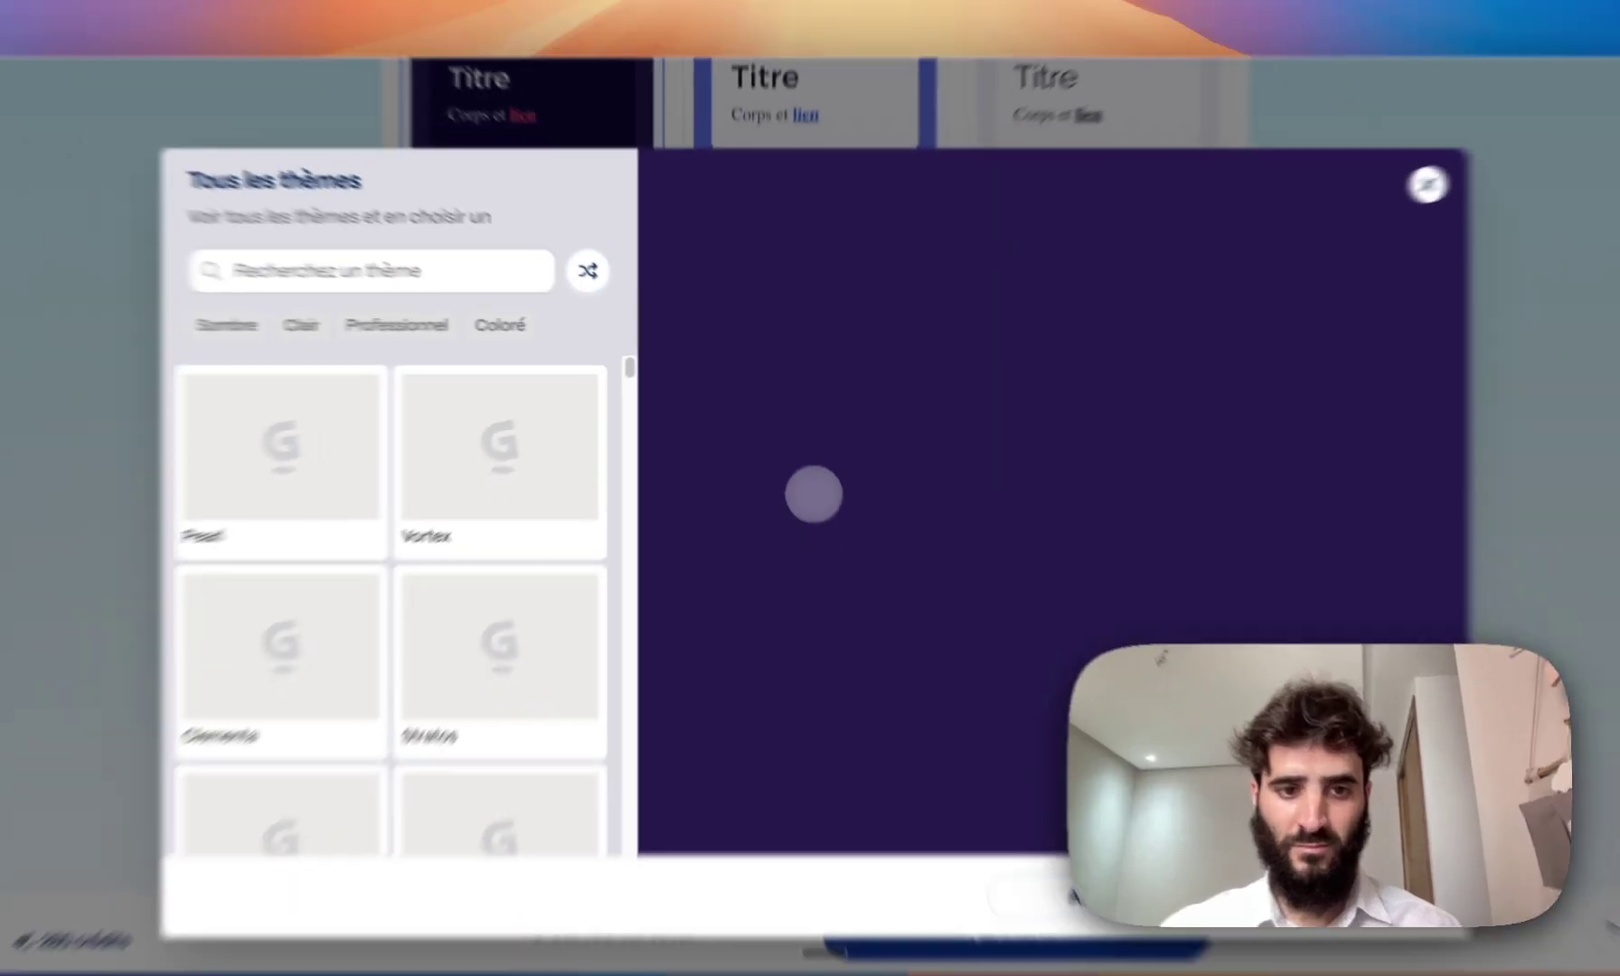
scroll(408, 506, "down", 1)
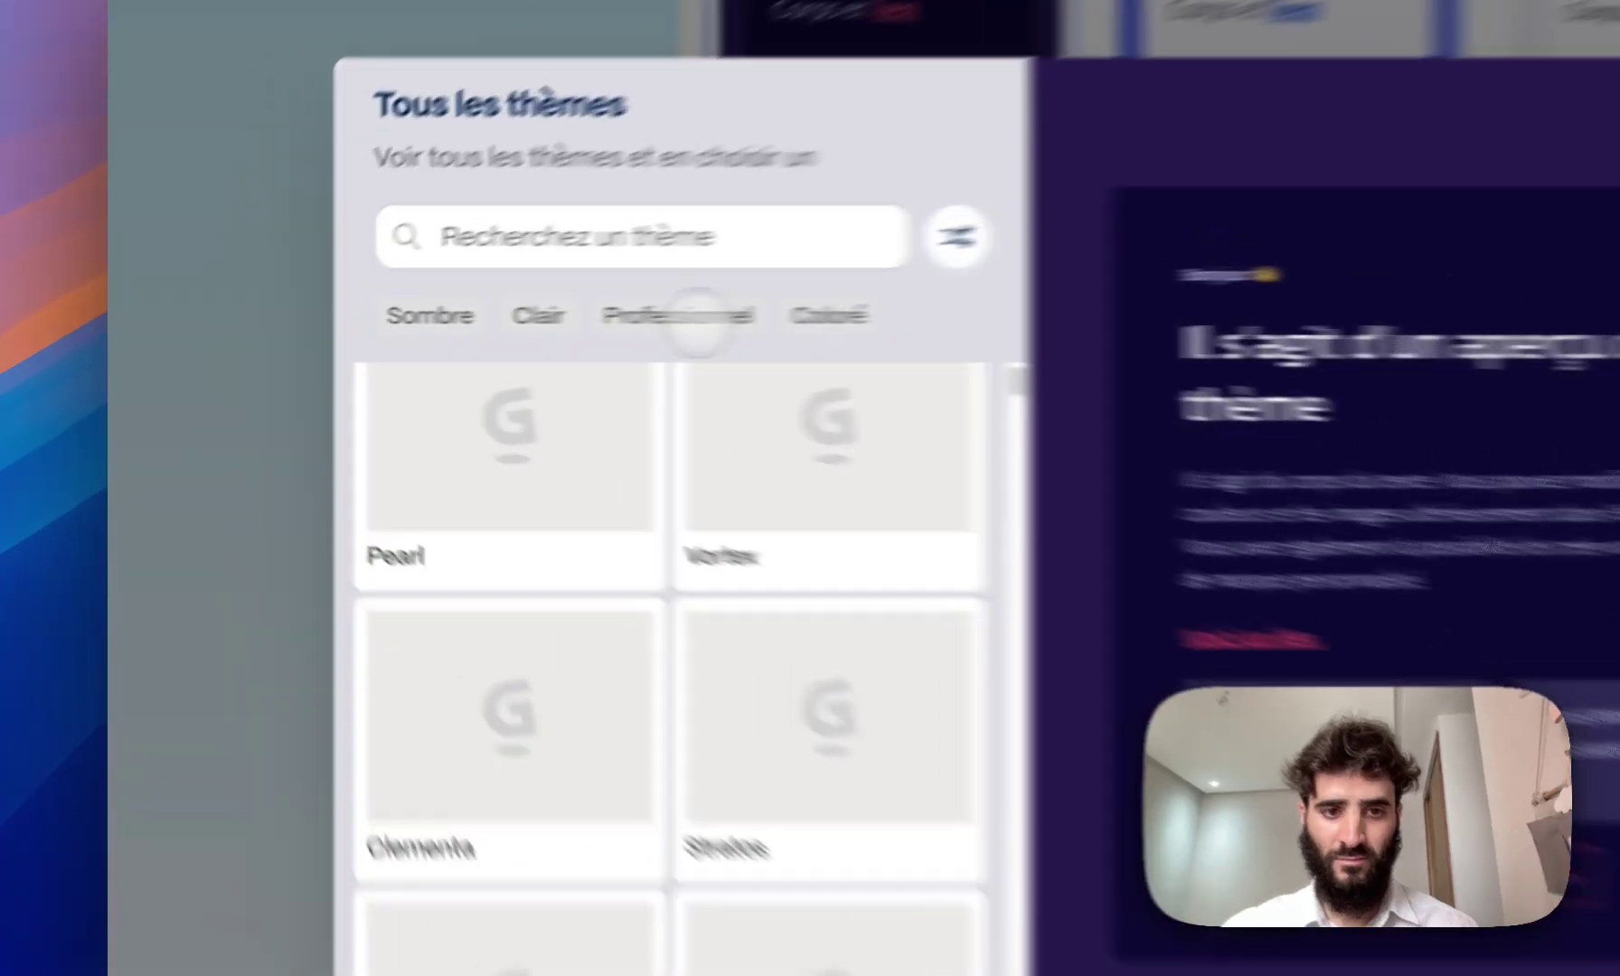
scroll(443, 364, "down", 5)
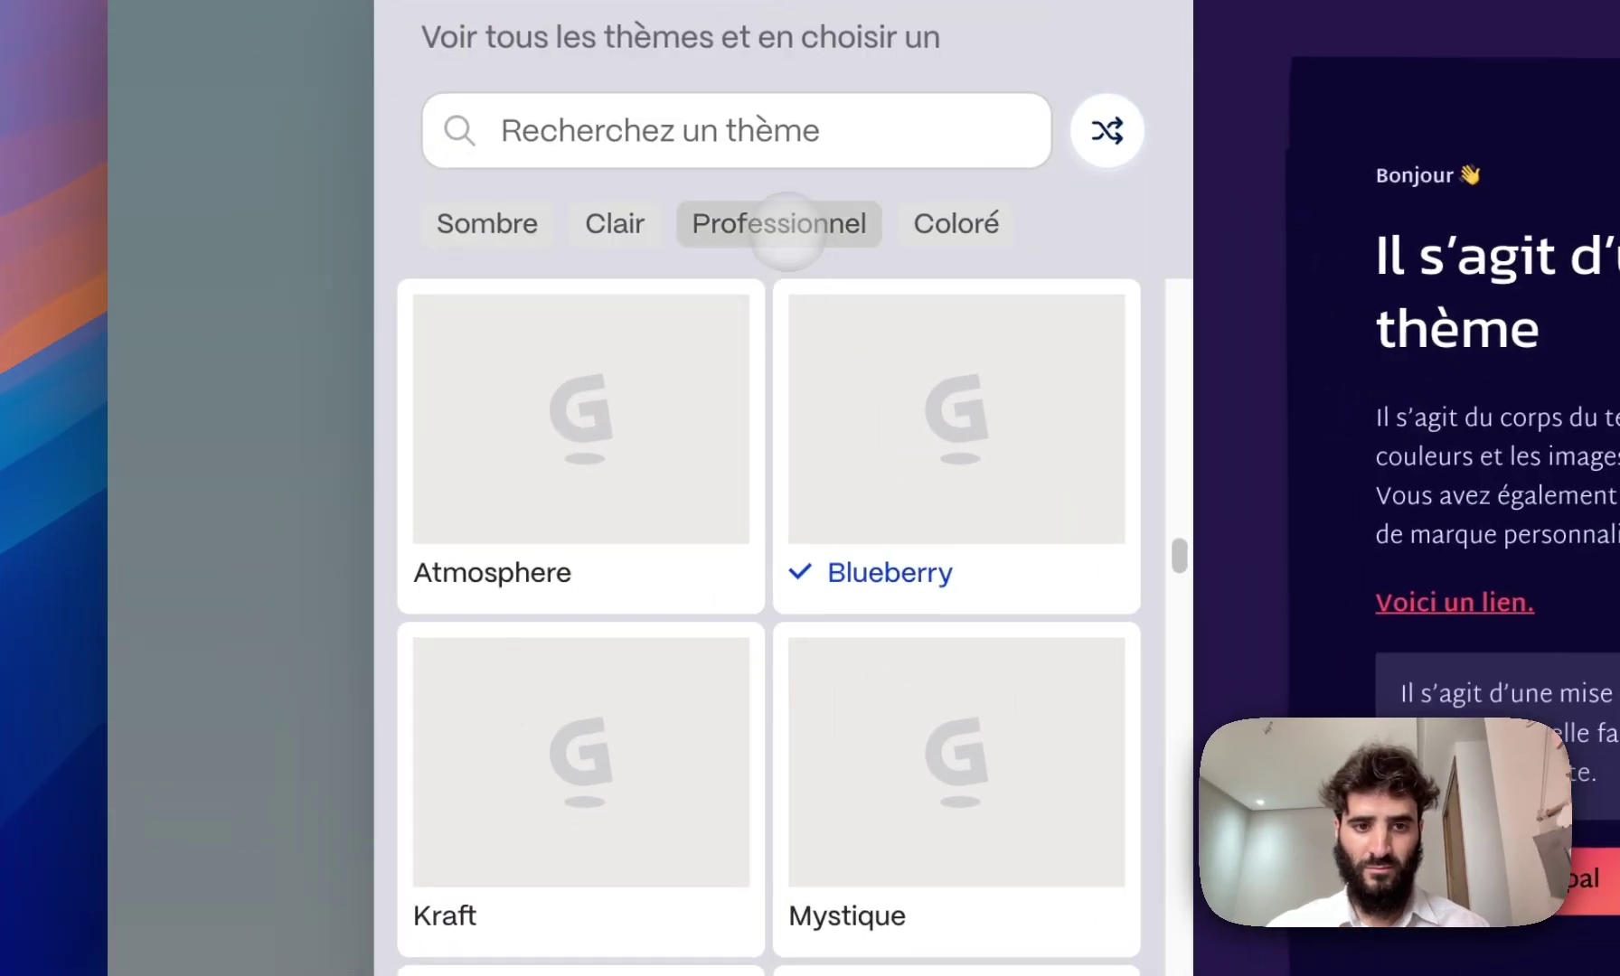
- Filter the gallery to Professional themes, preview Gleam, and apply the Oatmeal theme to the Gamma presentation
left_click(784, 226)
scroll(824, 567, "down", 10)
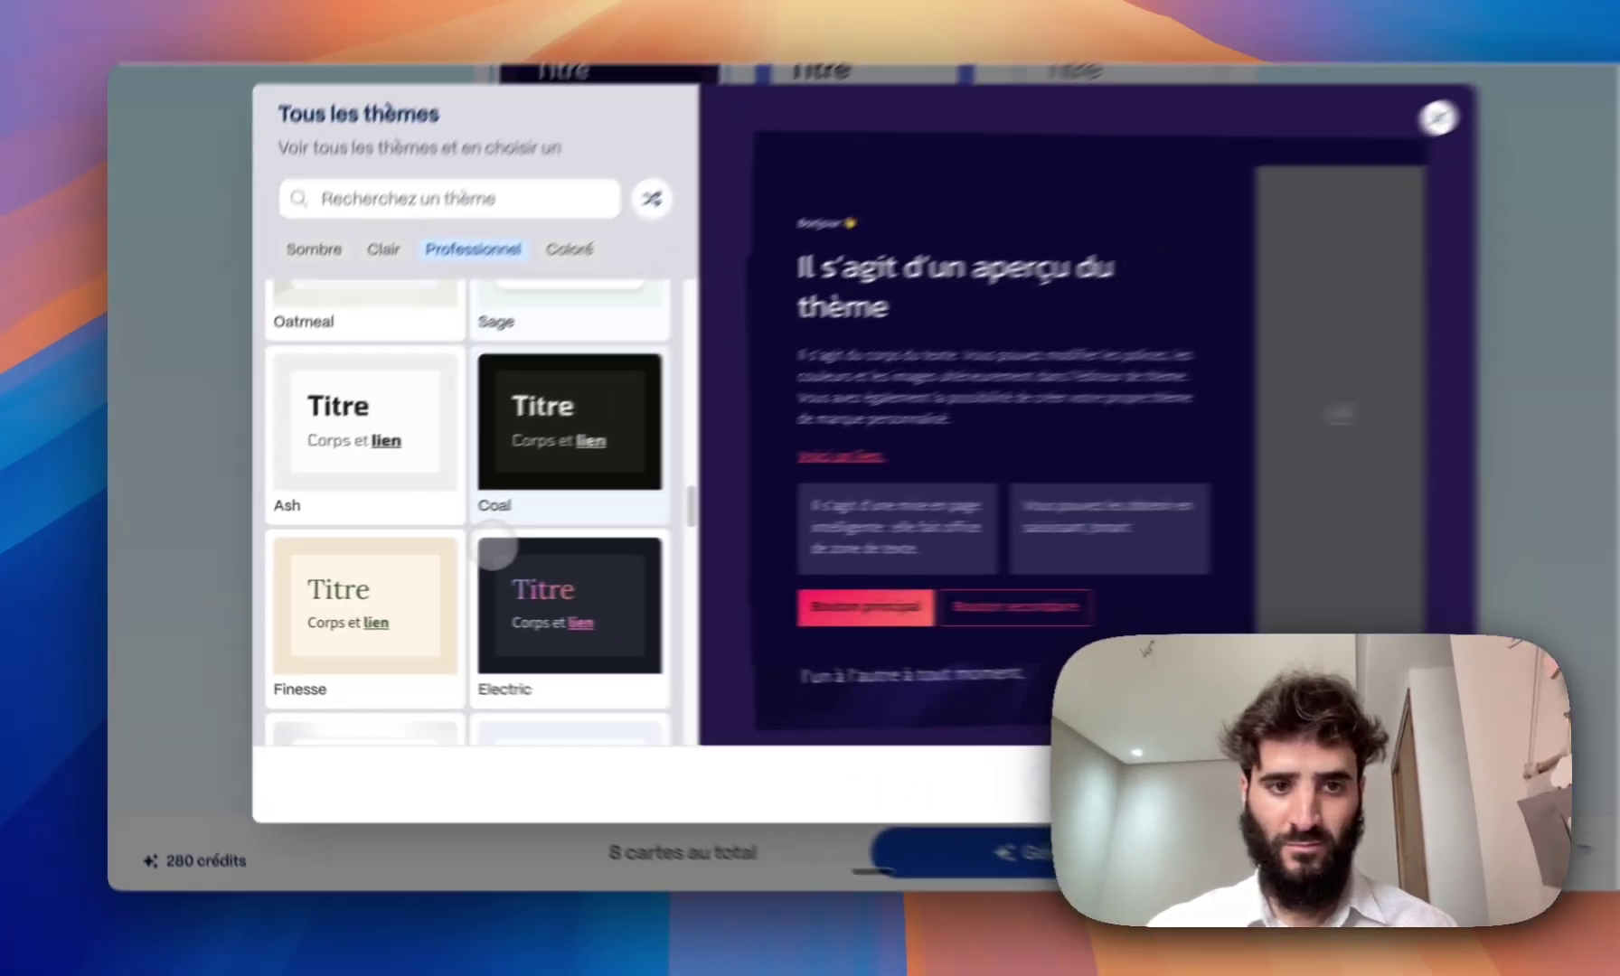
scroll(495, 546, "down", 5)
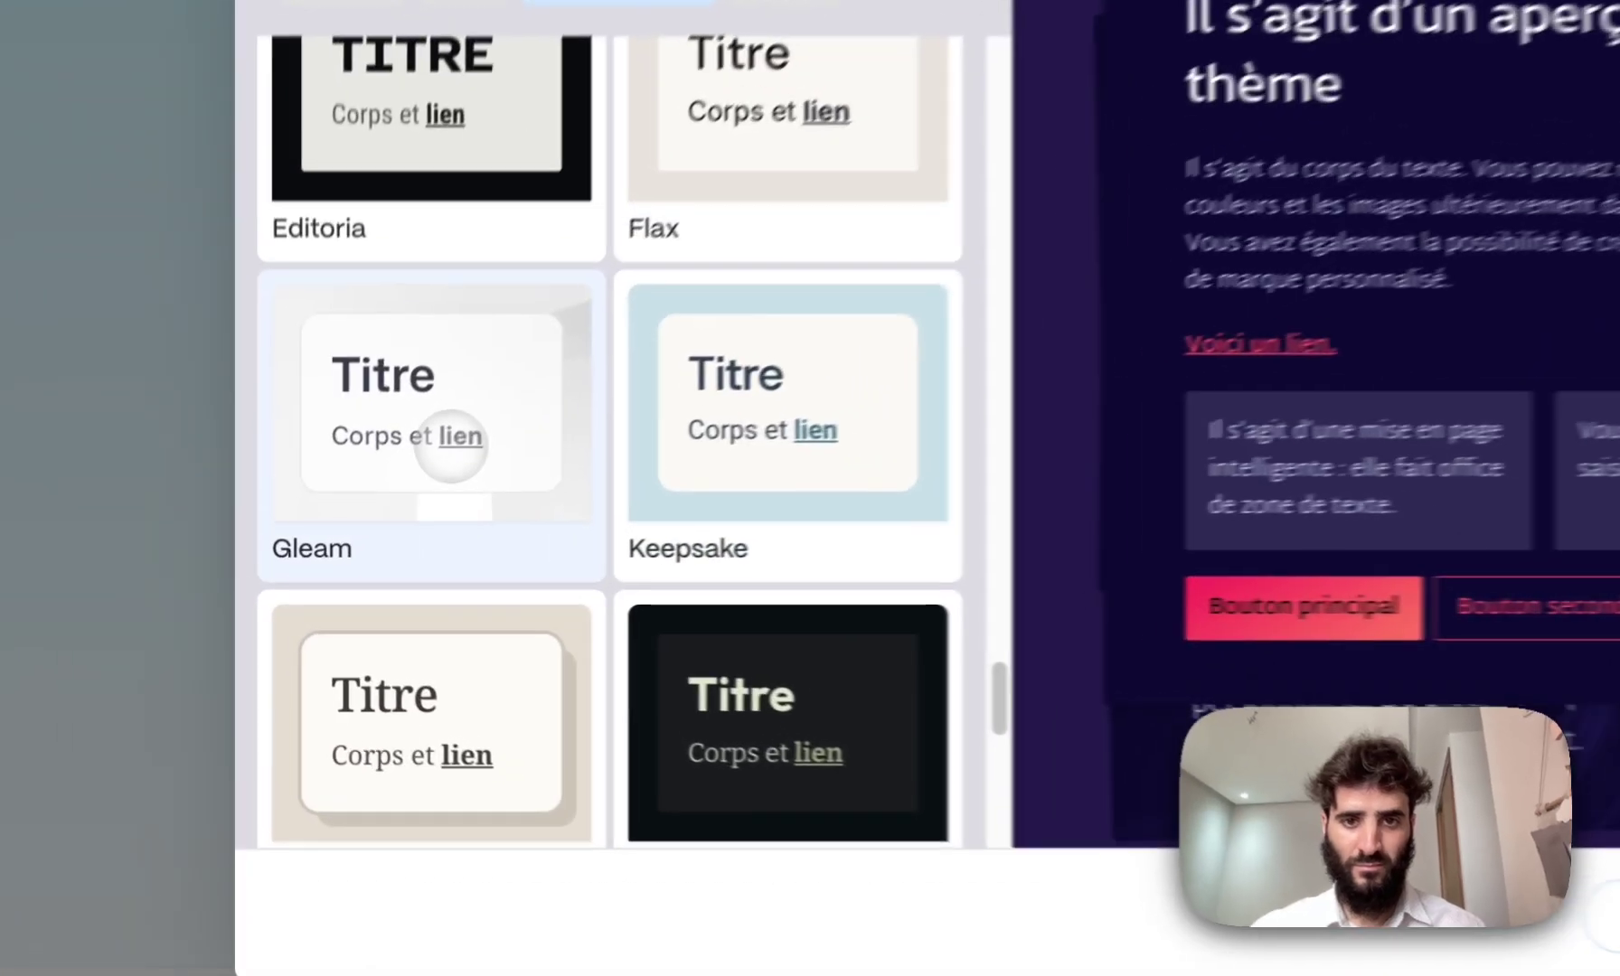
left_click(353, 523)
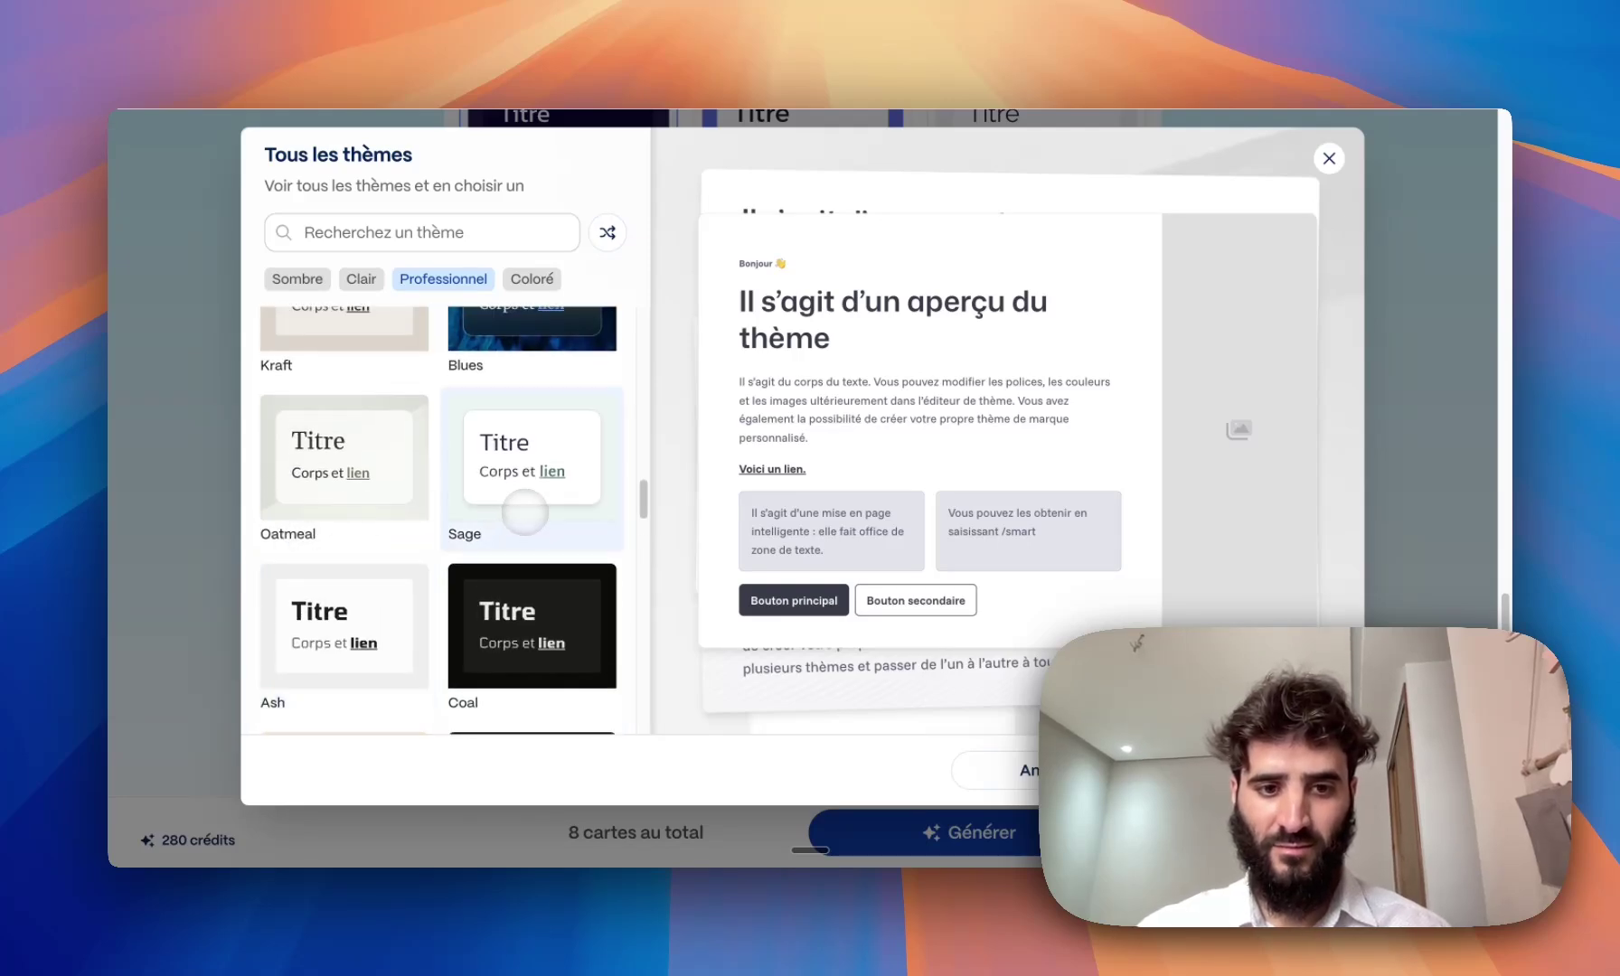
left_click(398, 575)
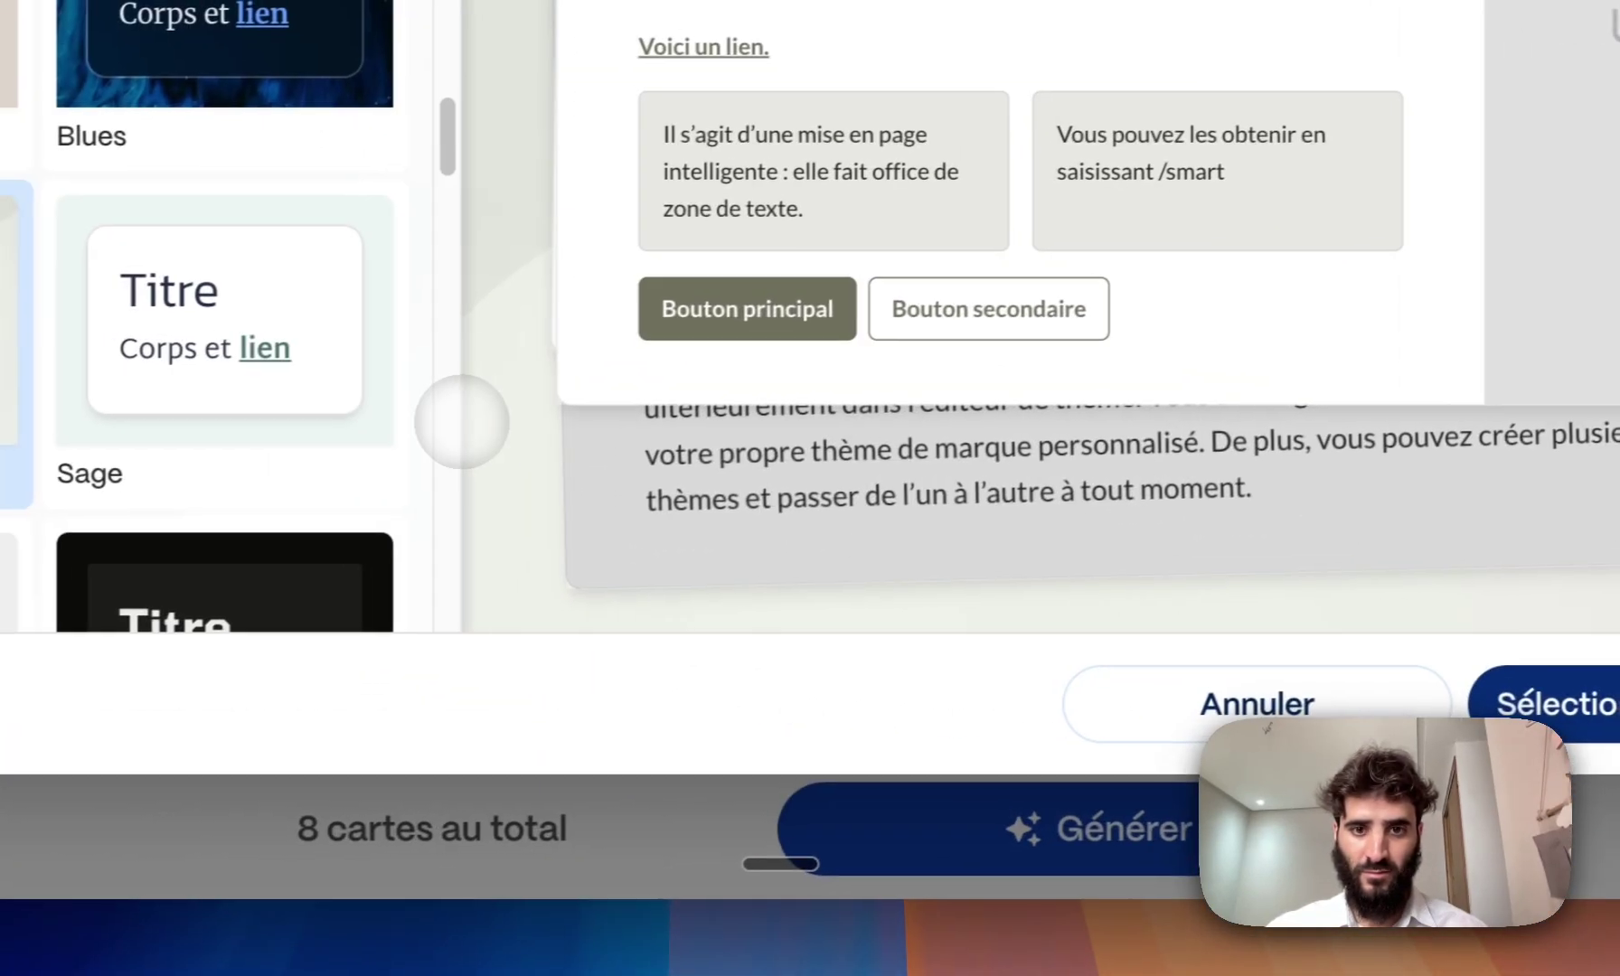
left_click(1541, 705)
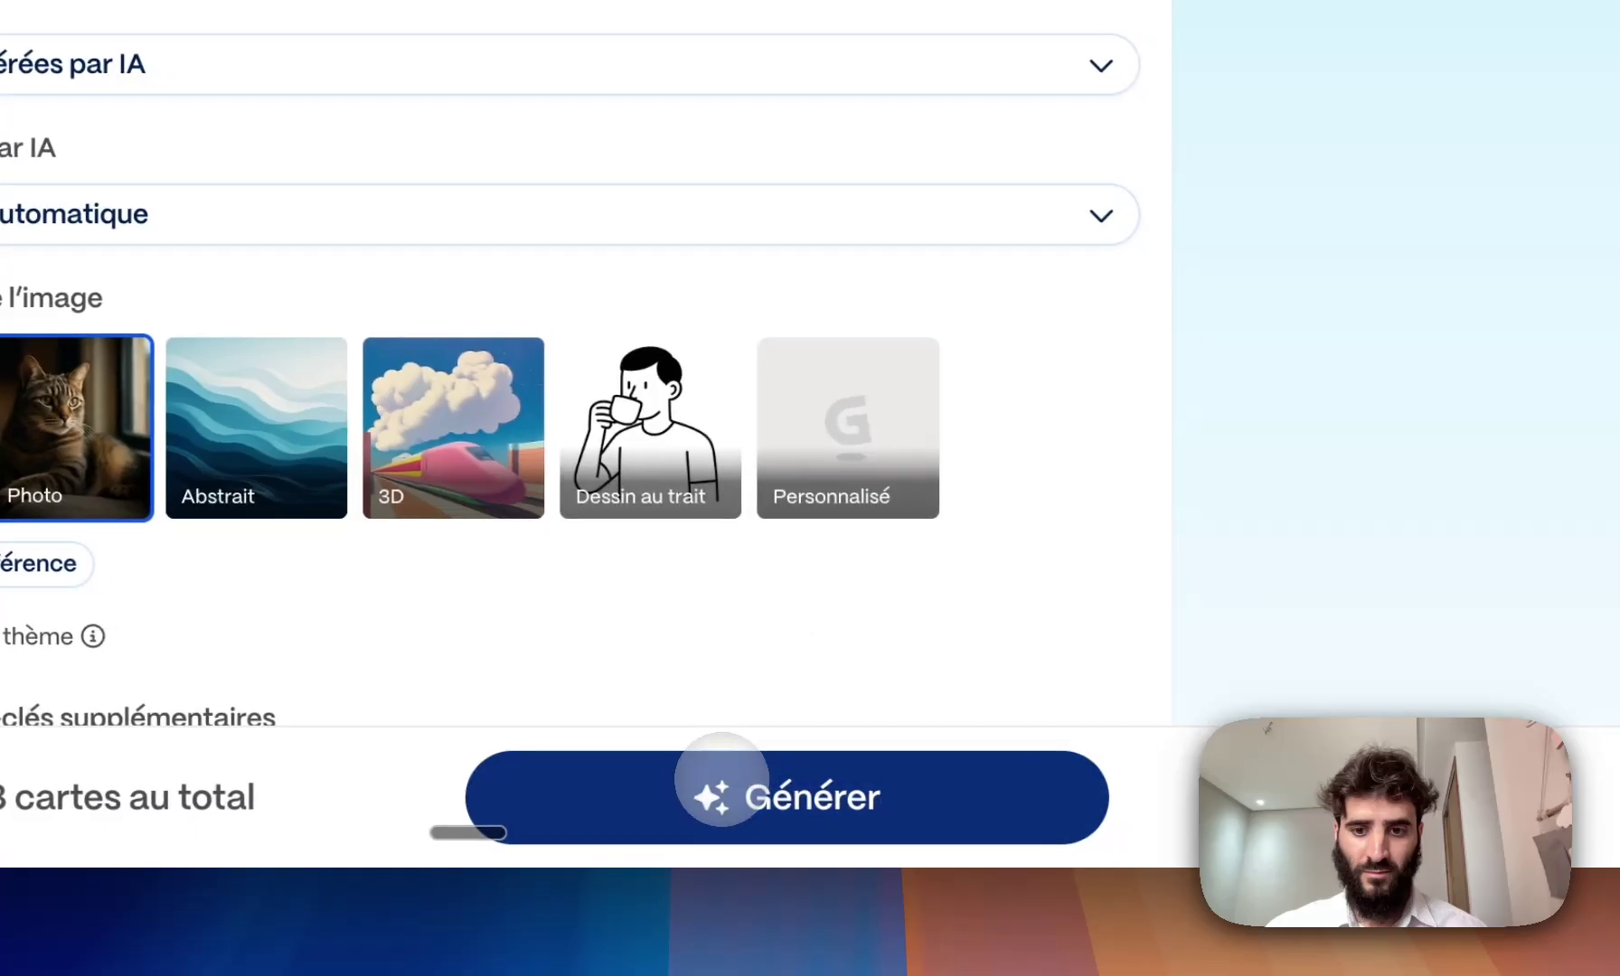
- Copy the entire outline from Gamma, paste it into the Prezi AI prompt, and review the pasted text
left_click(721, 780)
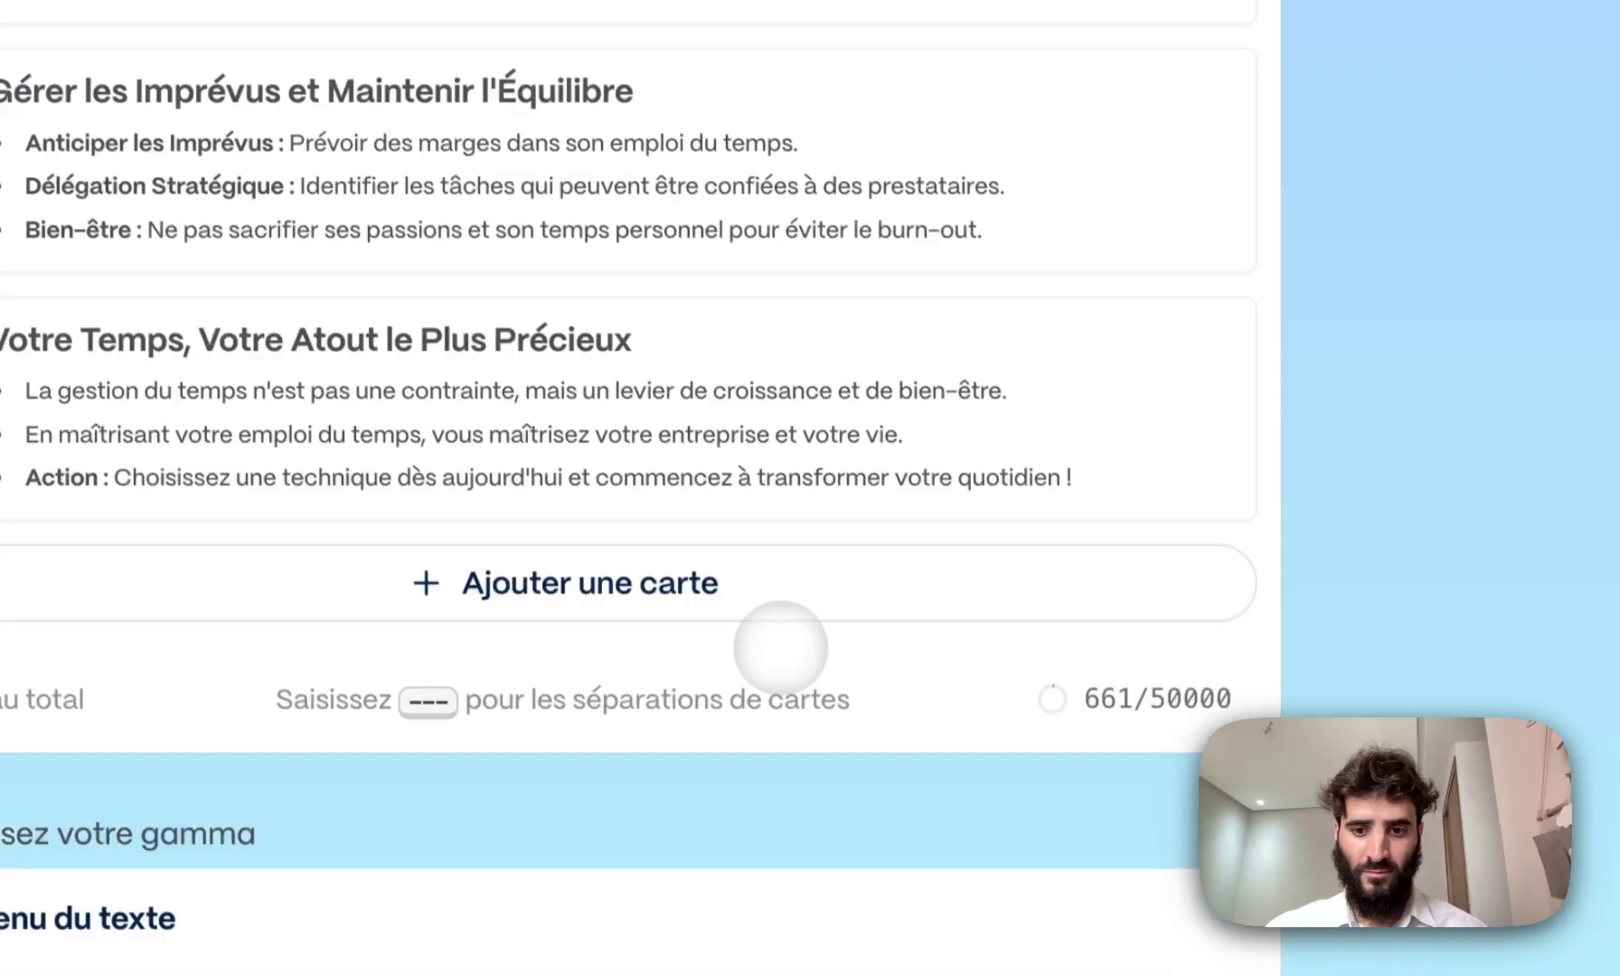
scroll(780, 647, "up", 8)
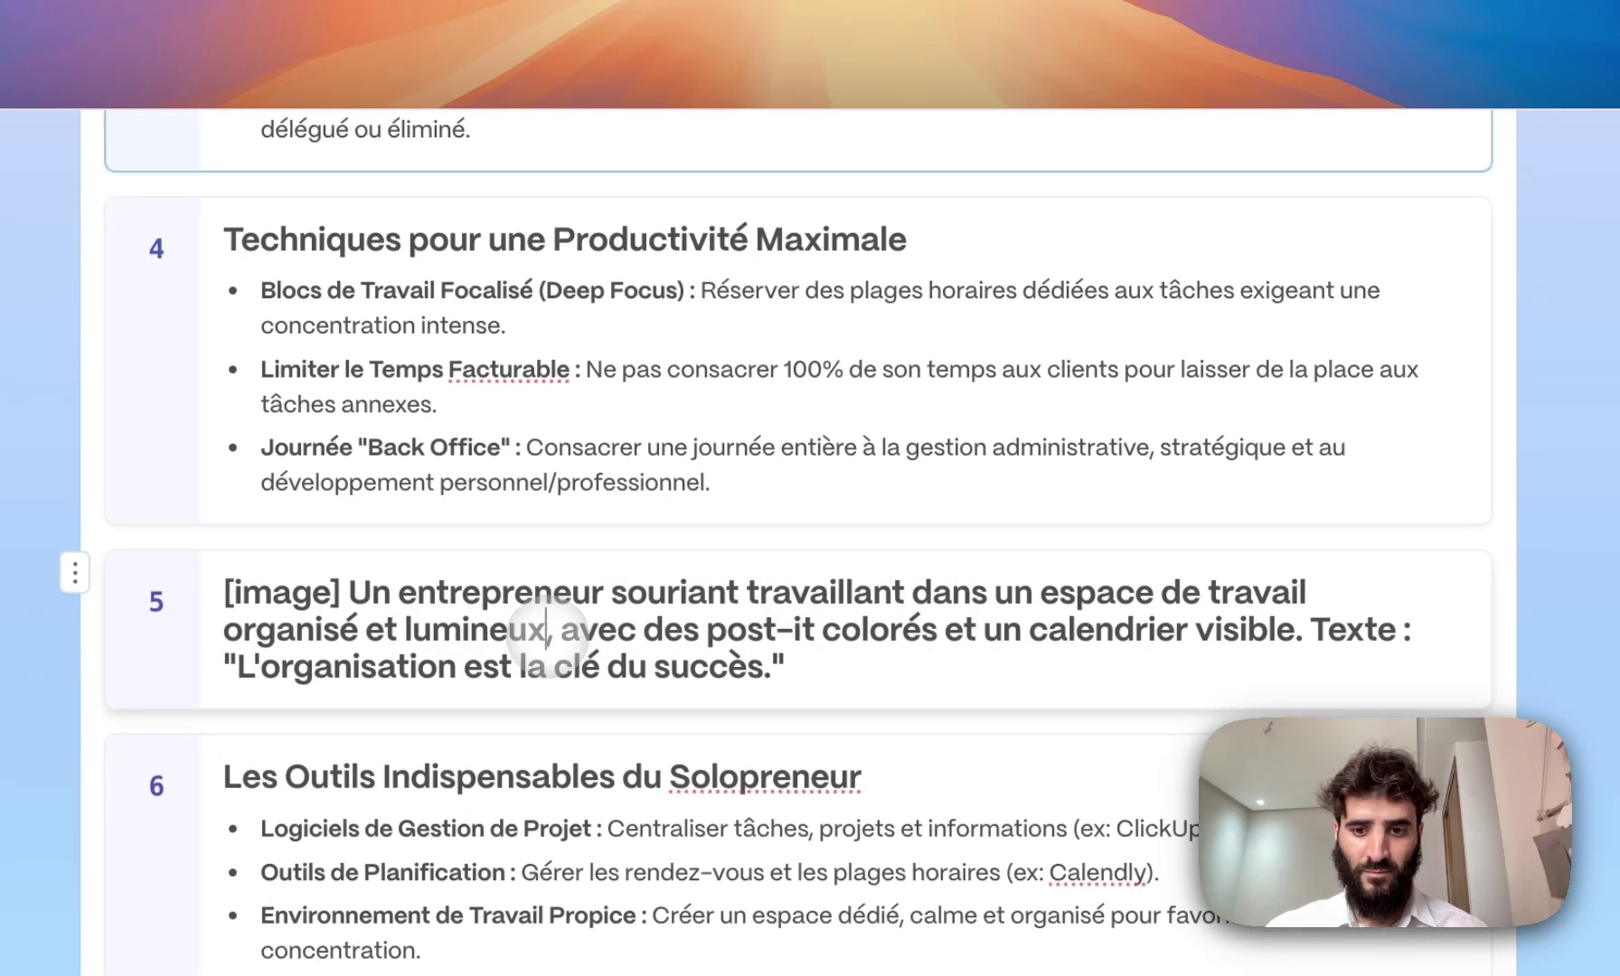
key("super+a")
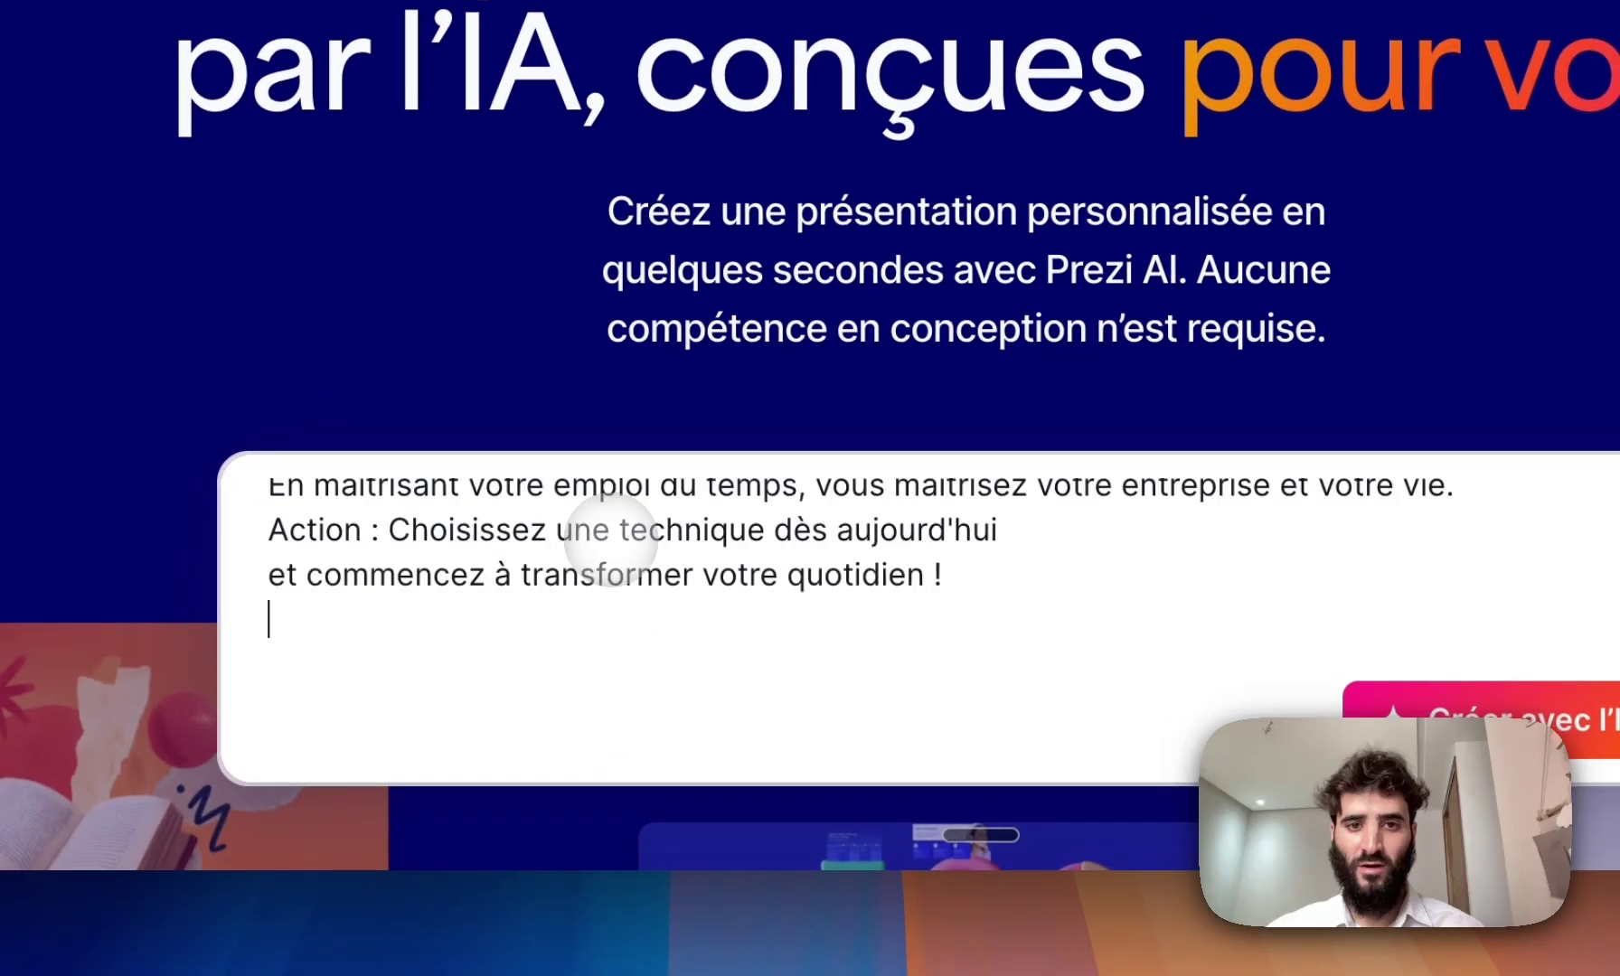
scroll(995, 633, "up", 15)
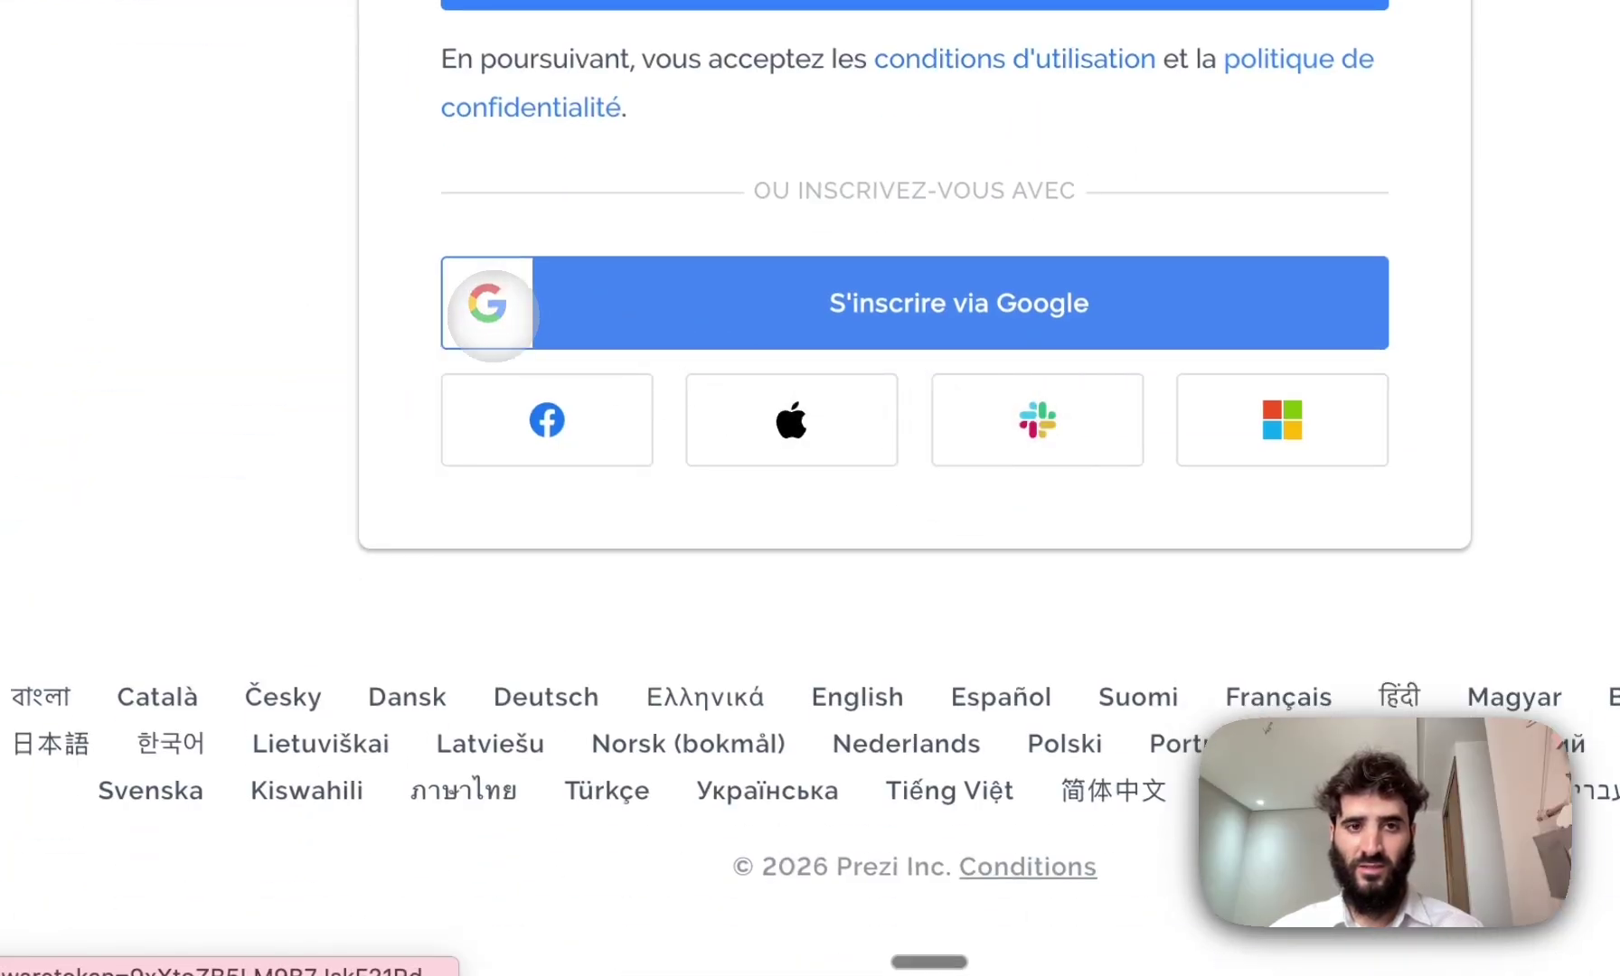
- Sign up for Prezi with the Google account, accept the terms of use, and continue with the Basic plan
left_click(1036, 275)
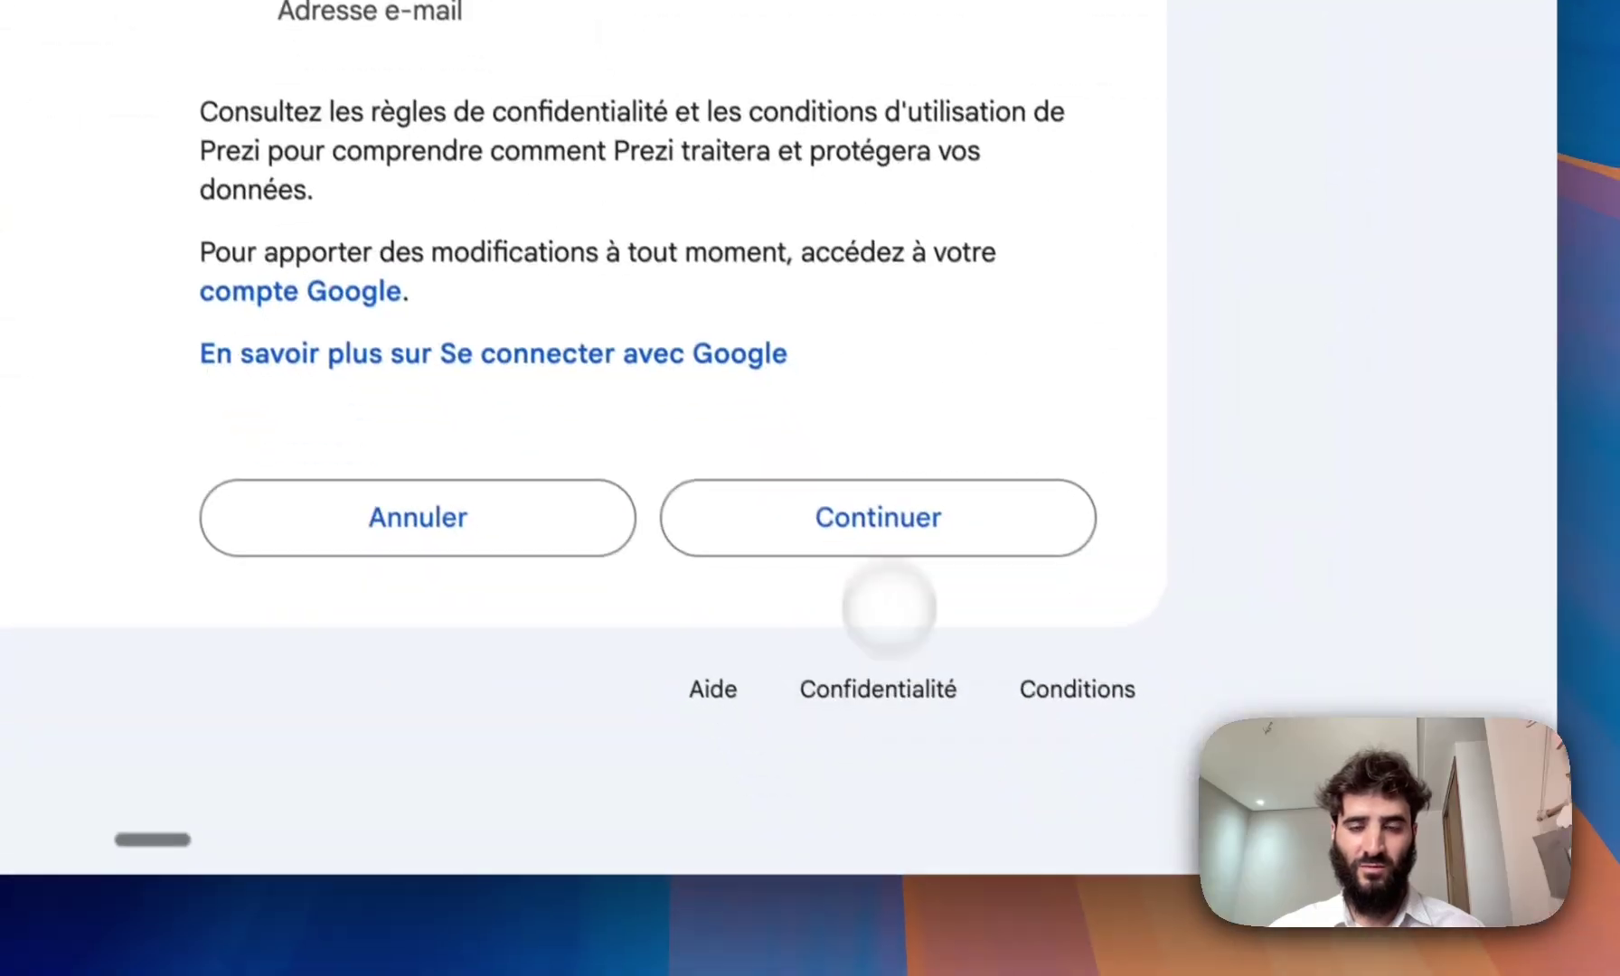
left_click(886, 510)
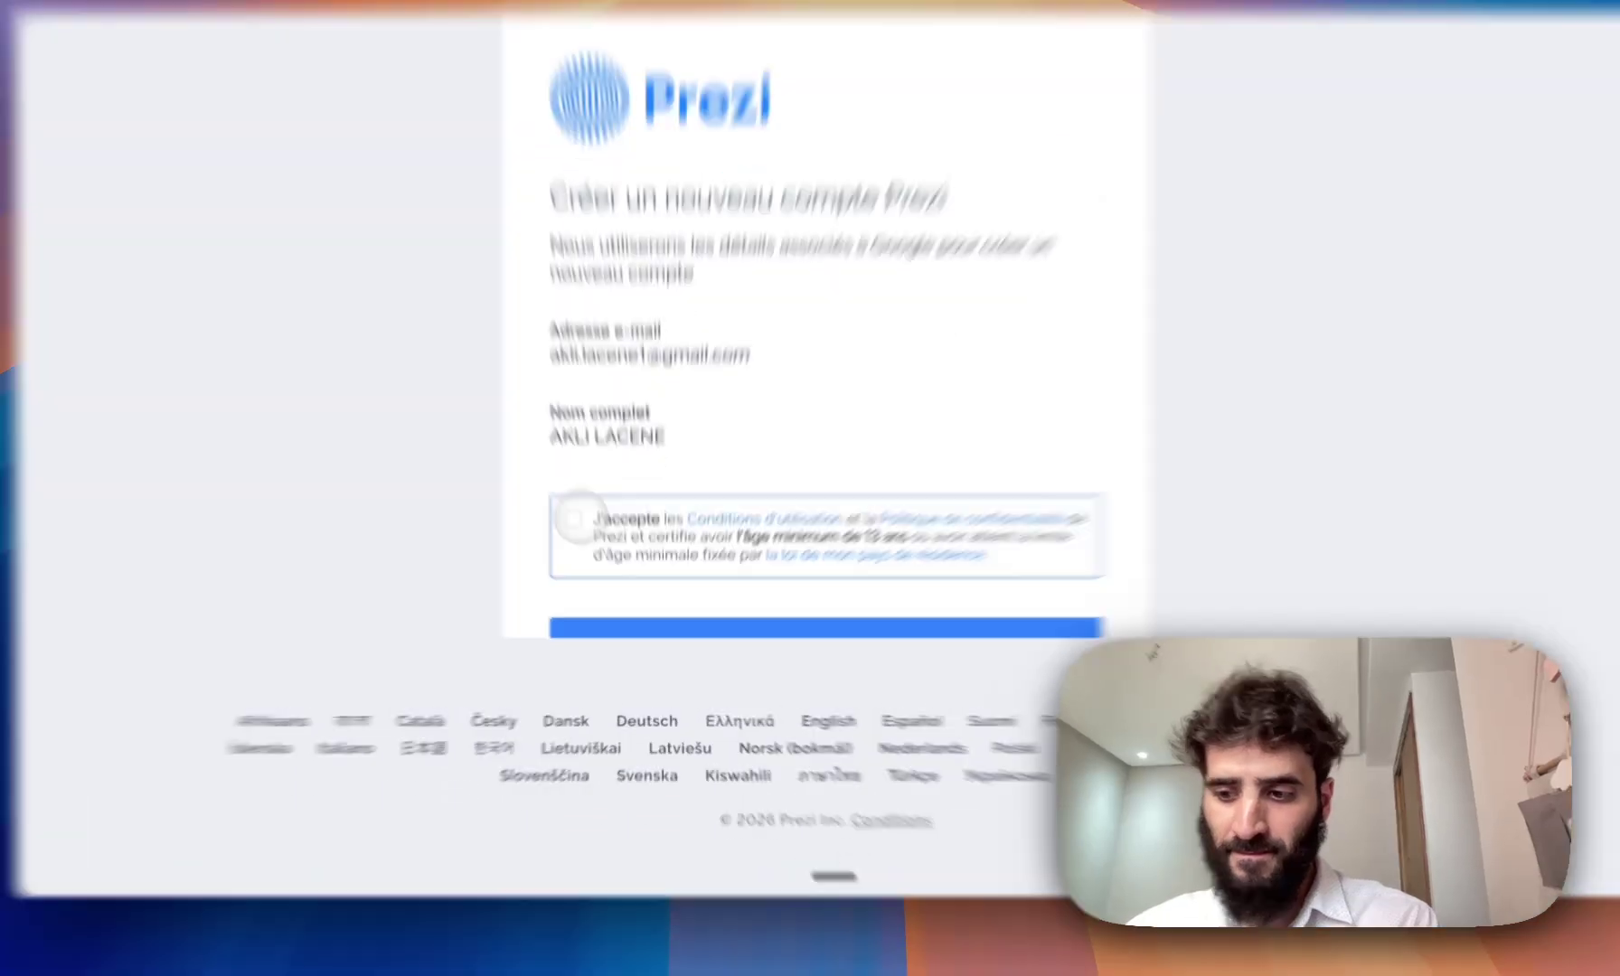
left_click(586, 593)
left_click(875, 580)
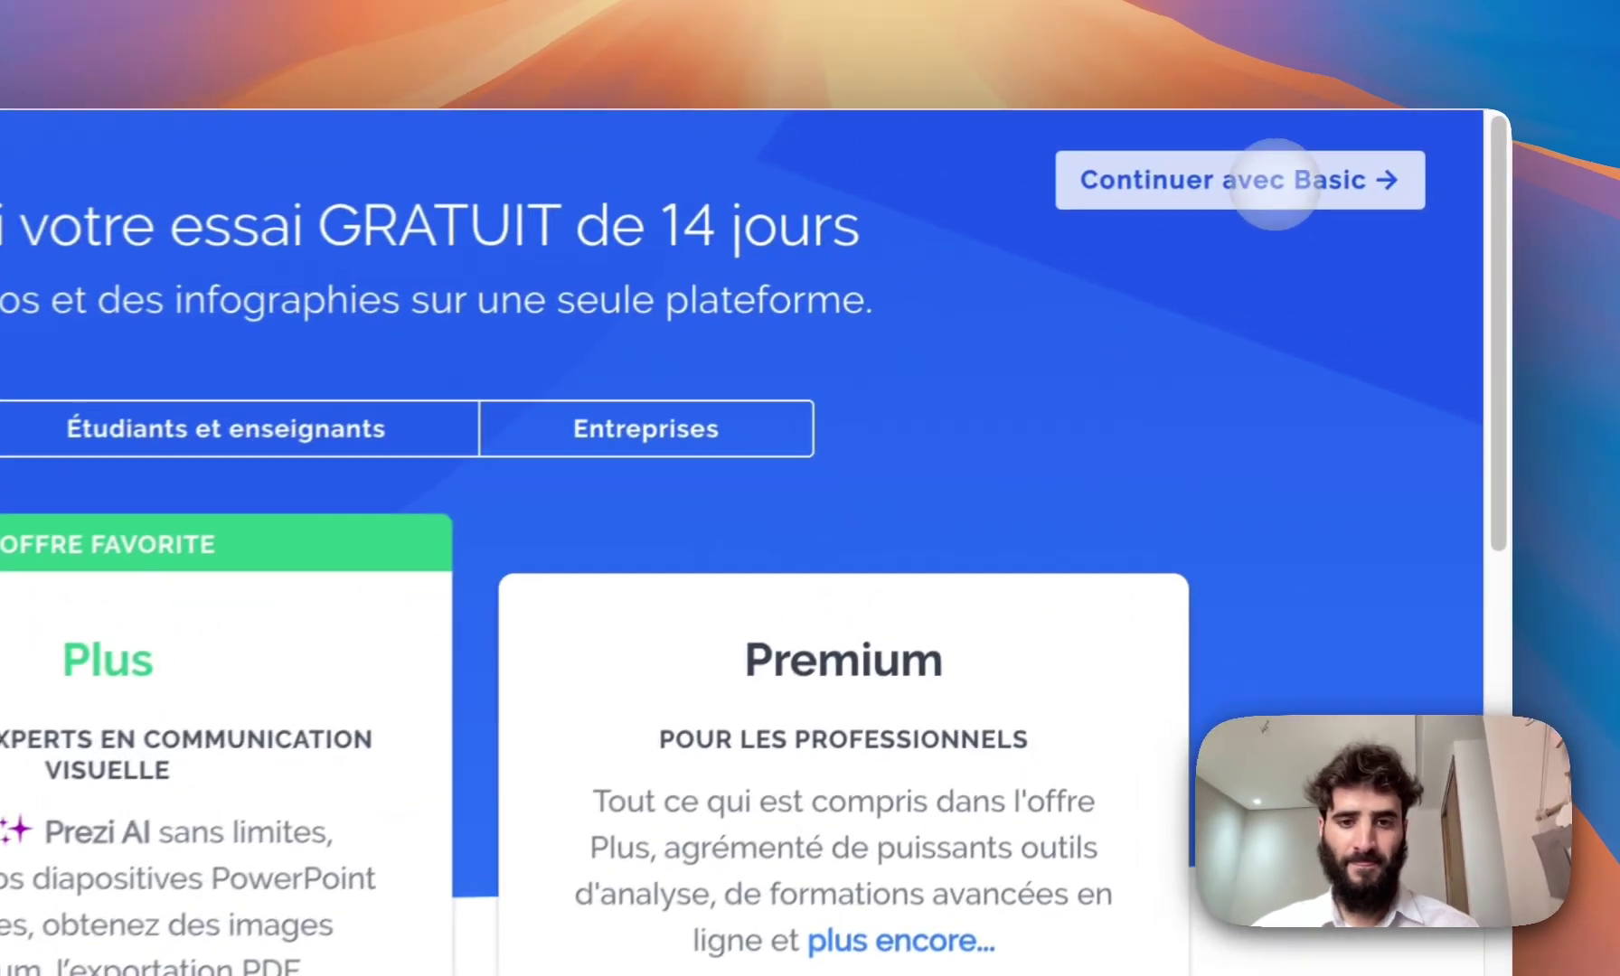
left_click(1390, 145)
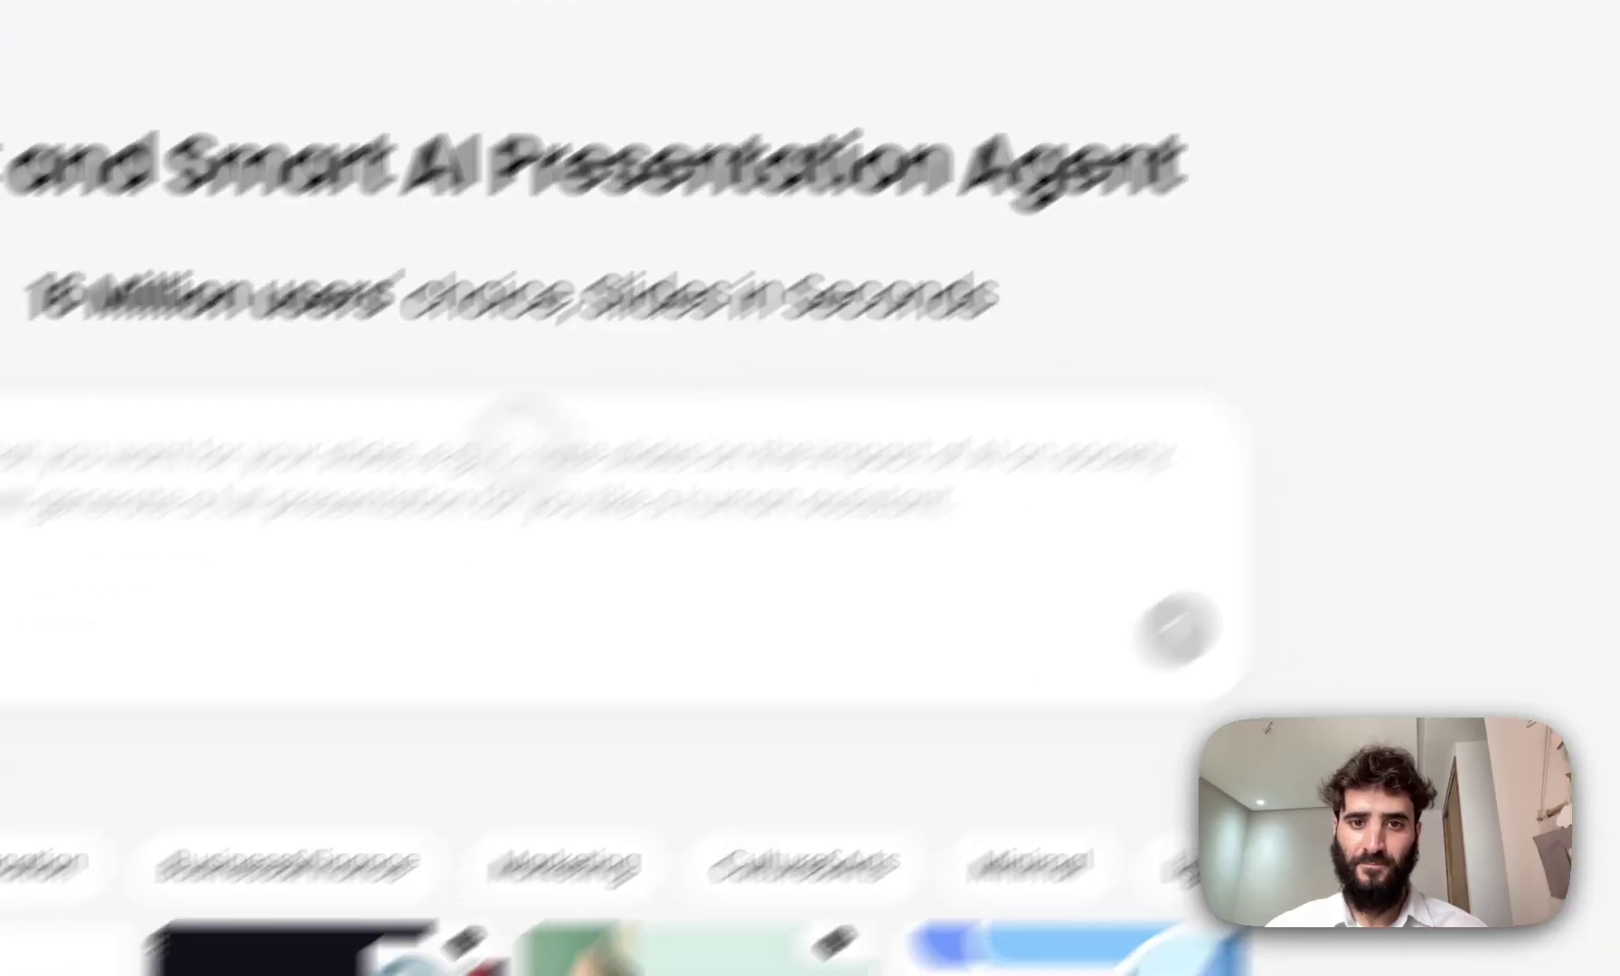
- Paste the outline into the PopAi presentation prompt and read it back from the beginning
key("super+v")
scroll(714, 813, "up", 3)
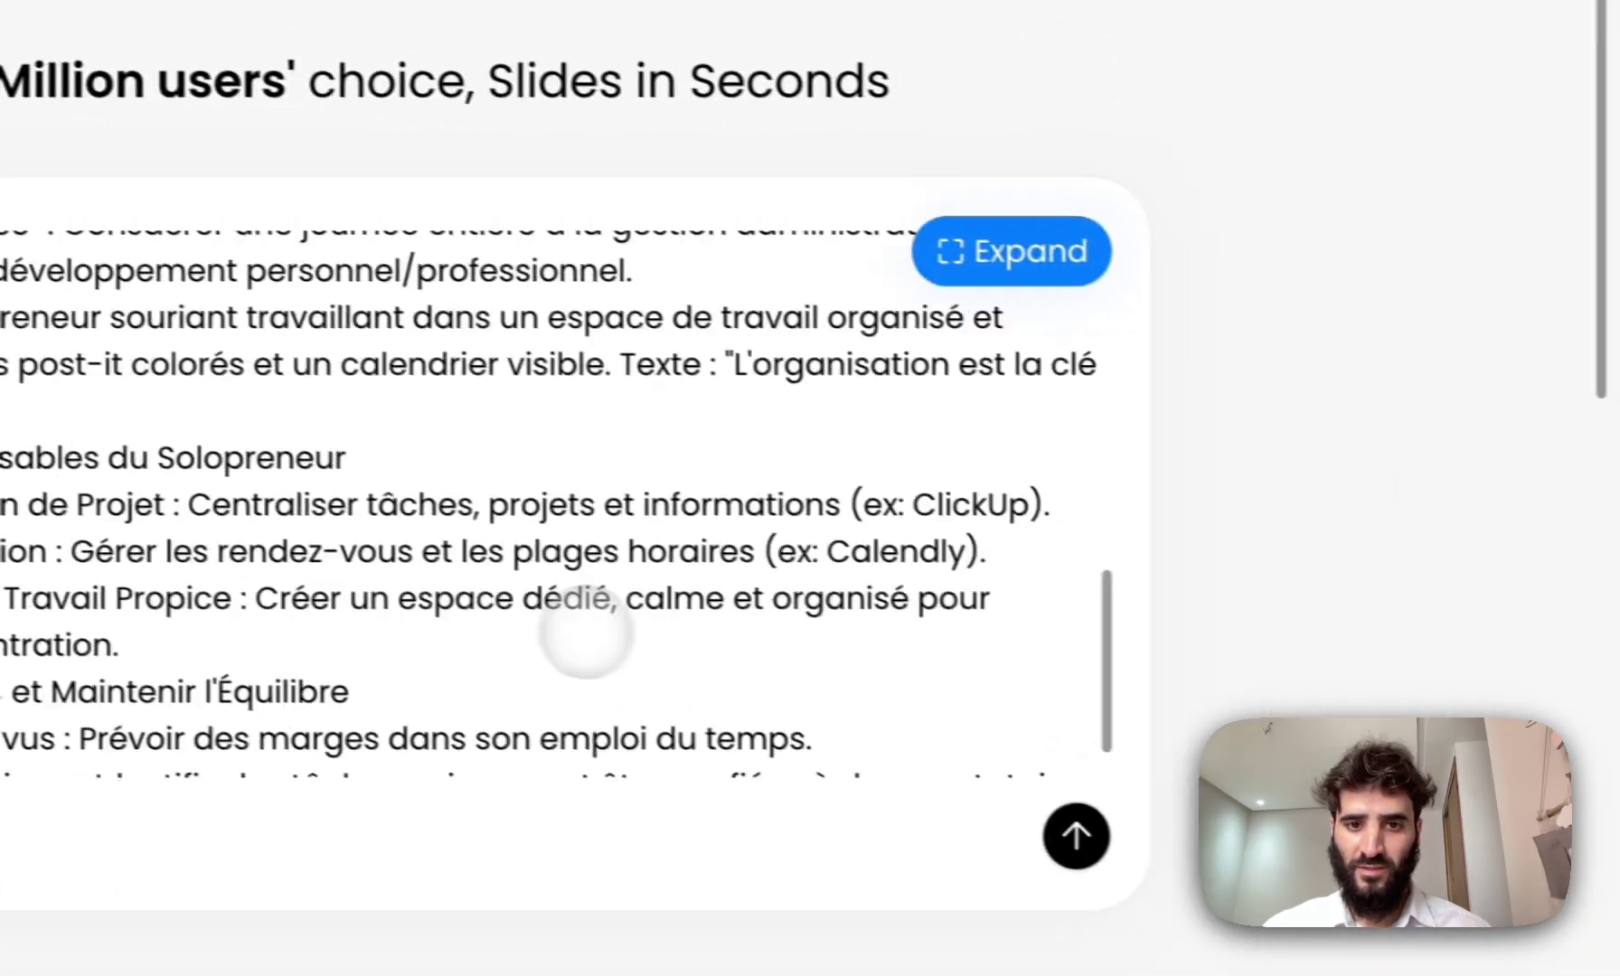
scroll(585, 635, "up", 10)
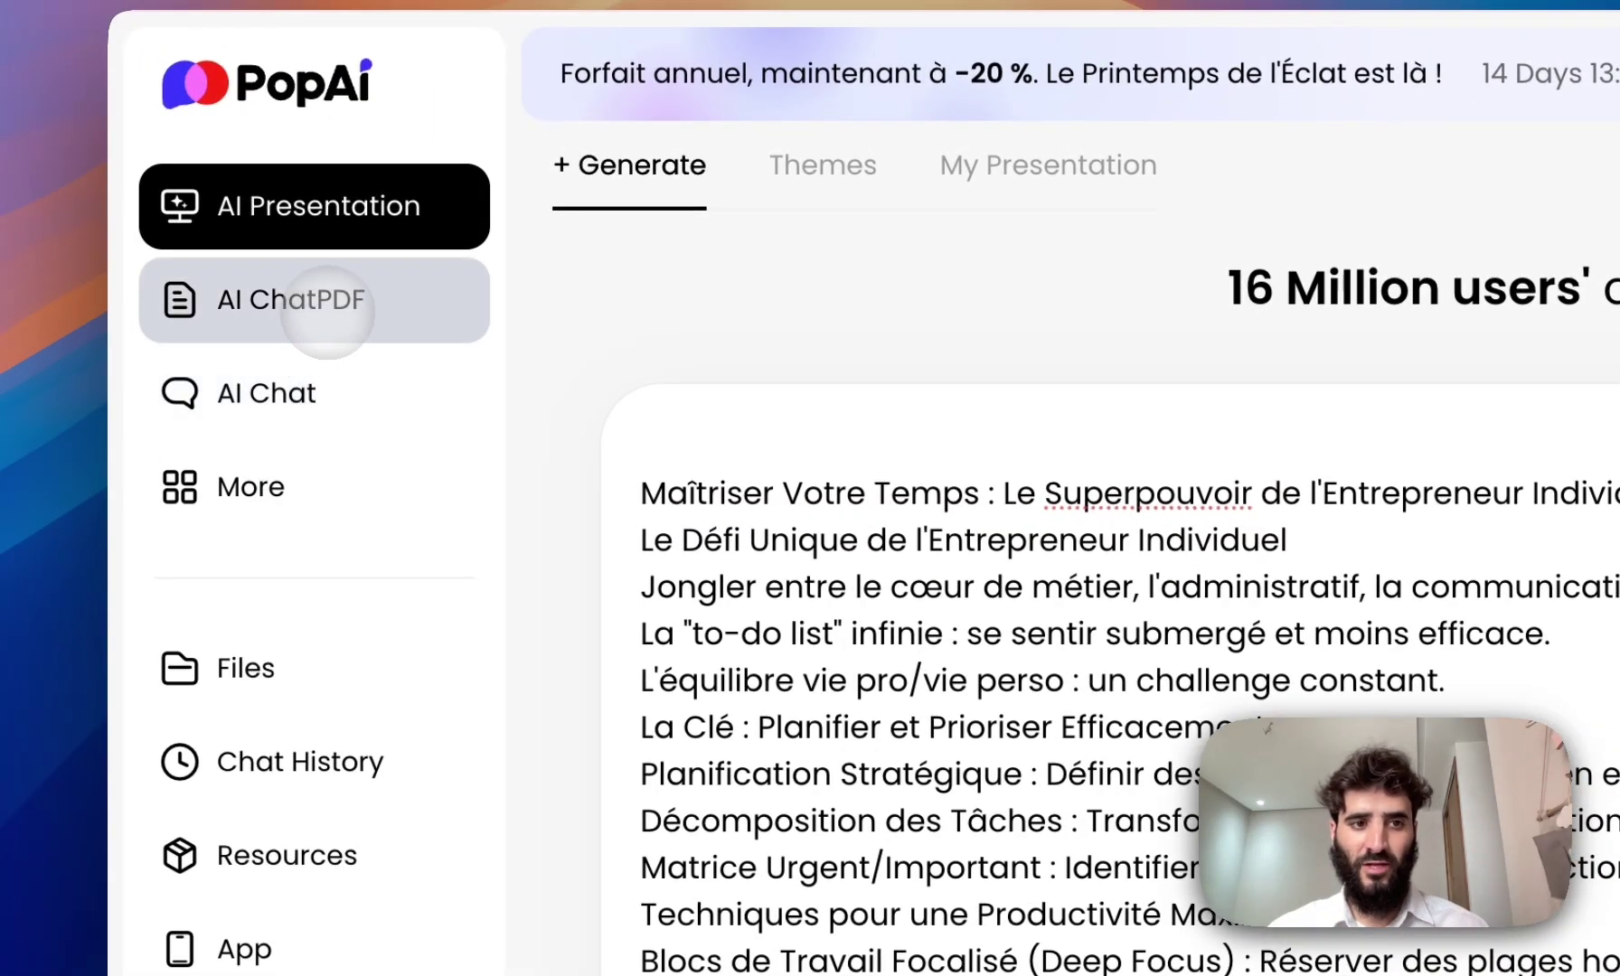
- View PopAi's additional tools, return to AI Presentation, and paste the outline into the empty prompt again
left_click(289, 486)
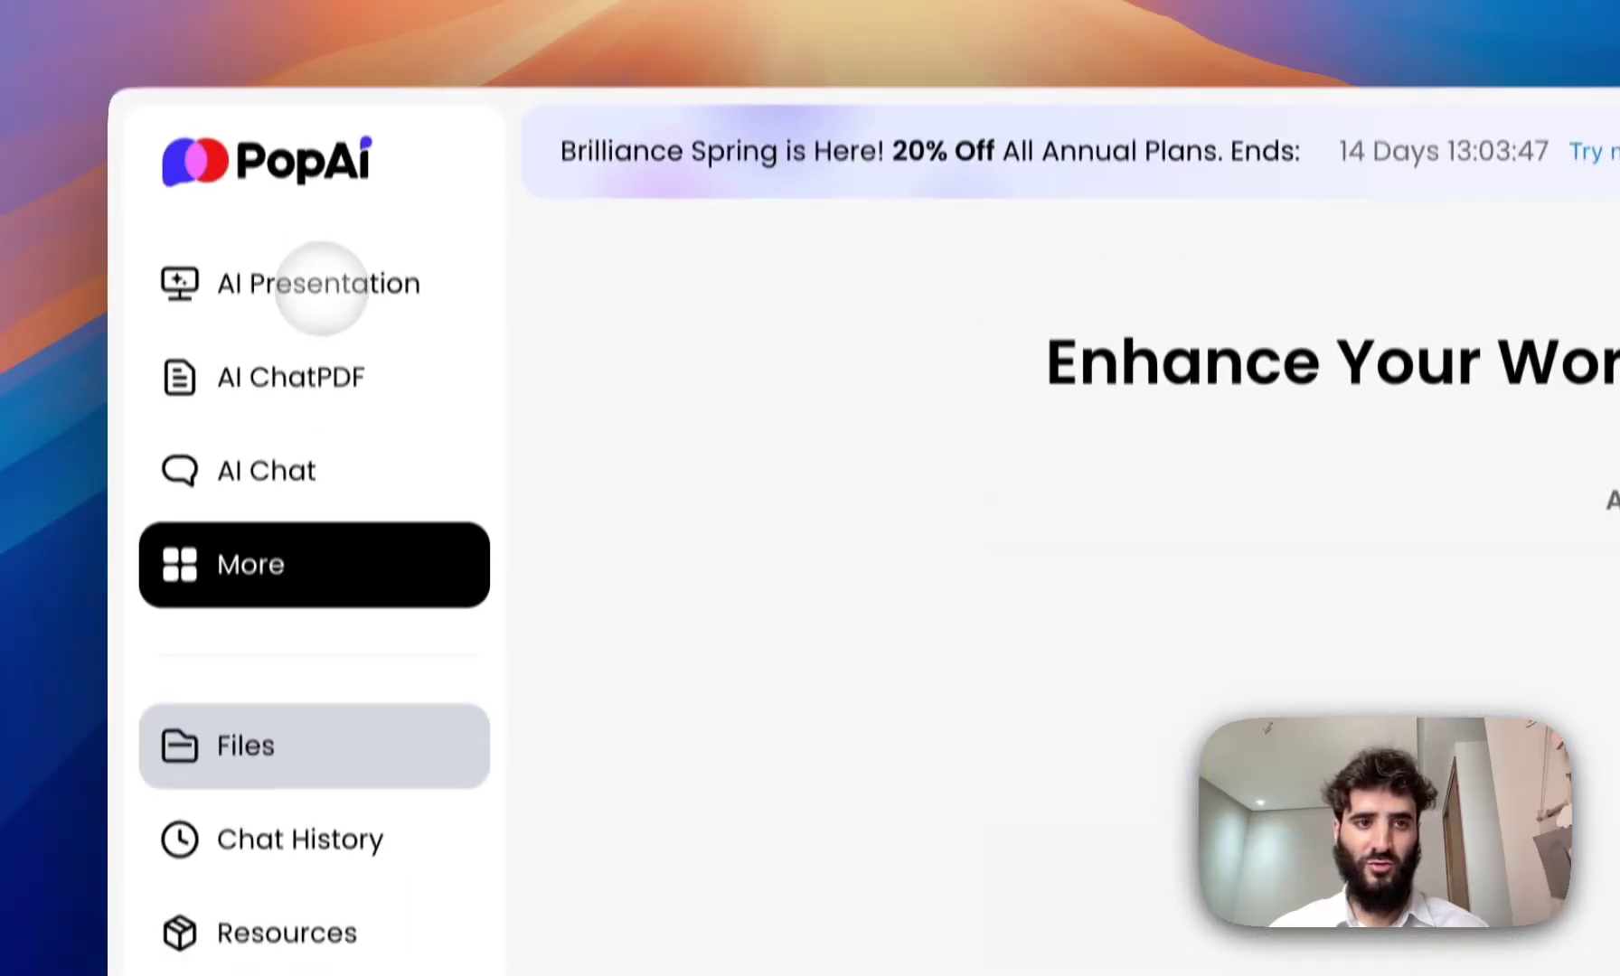
left_click(322, 285)
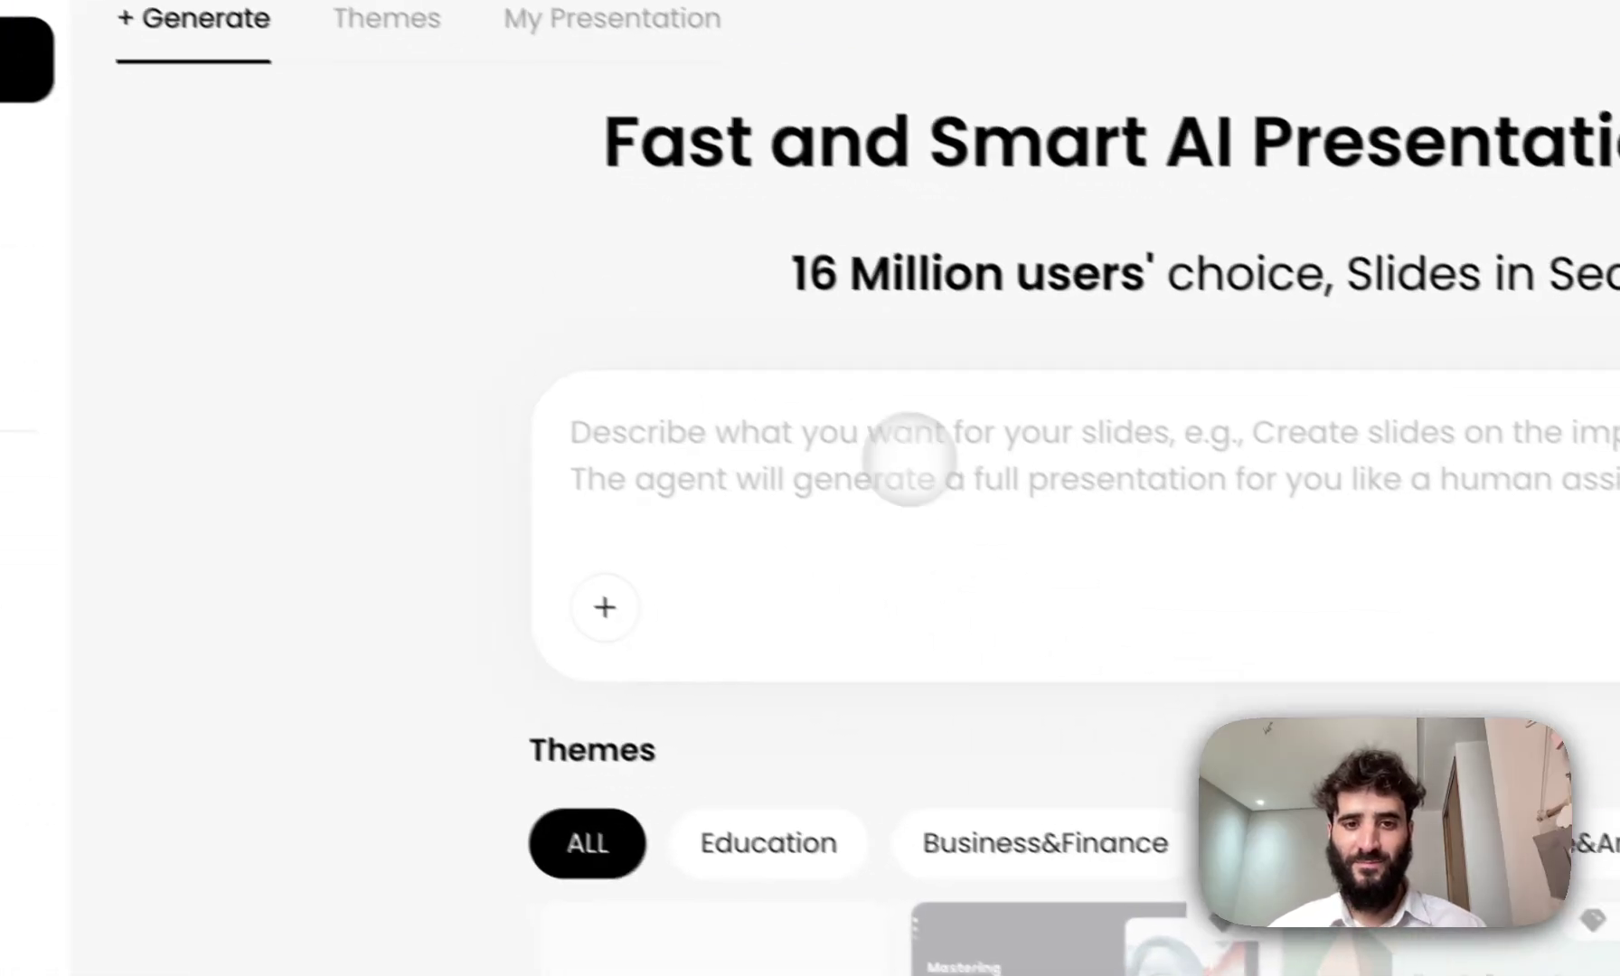
left_click(1365, 716)
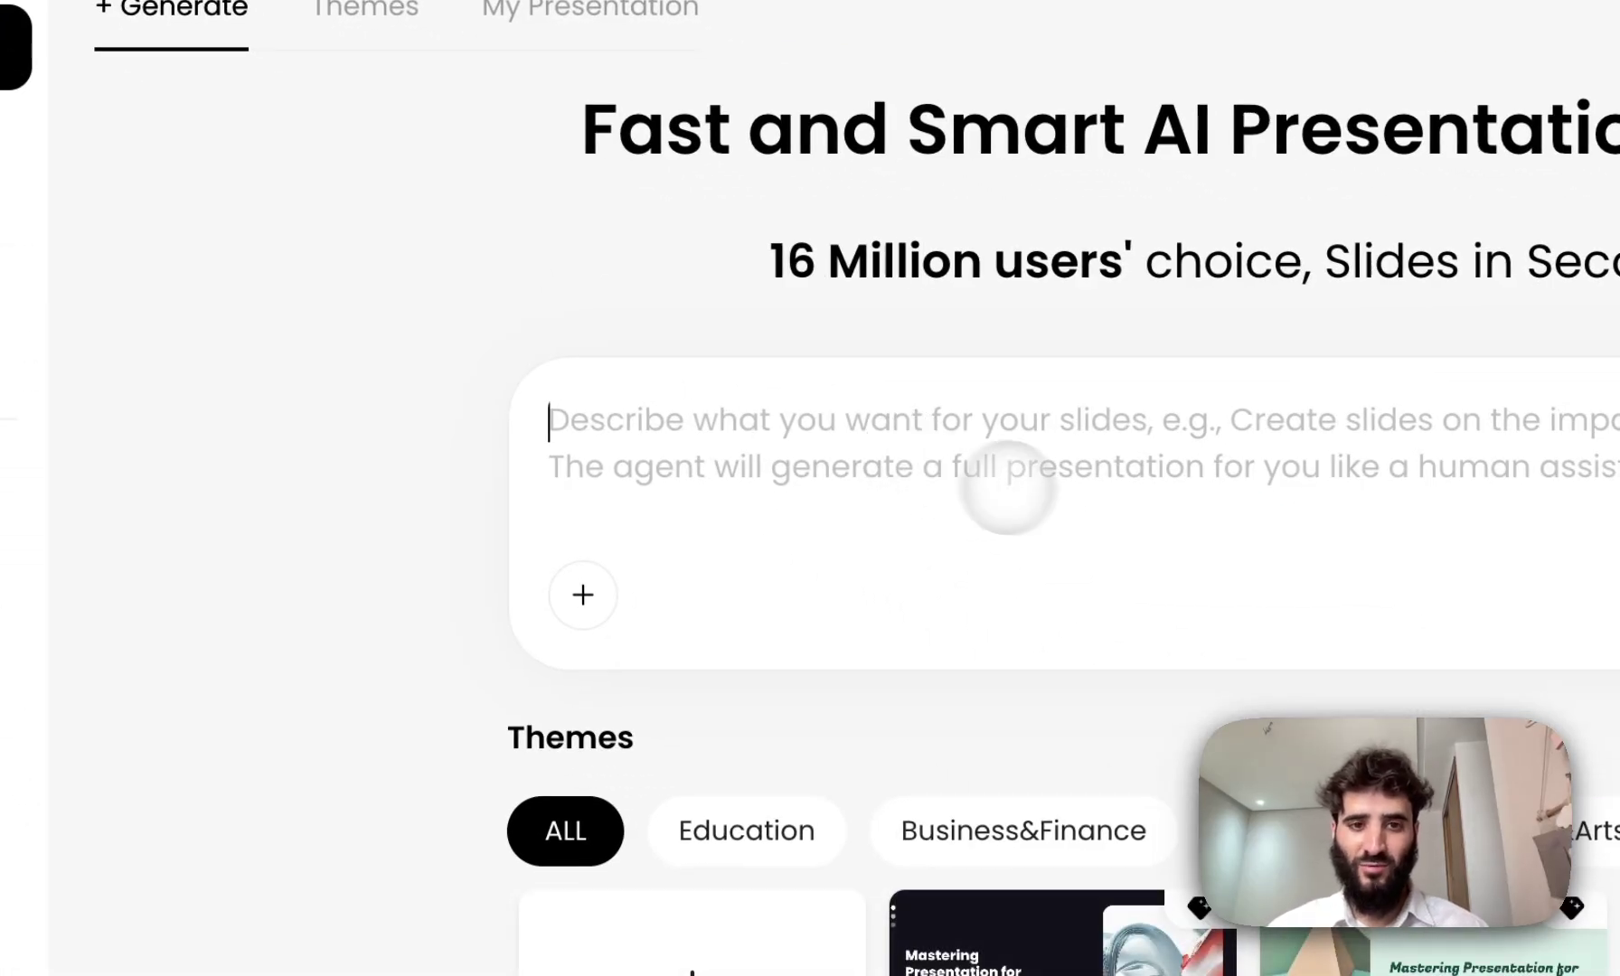
key("super+v")
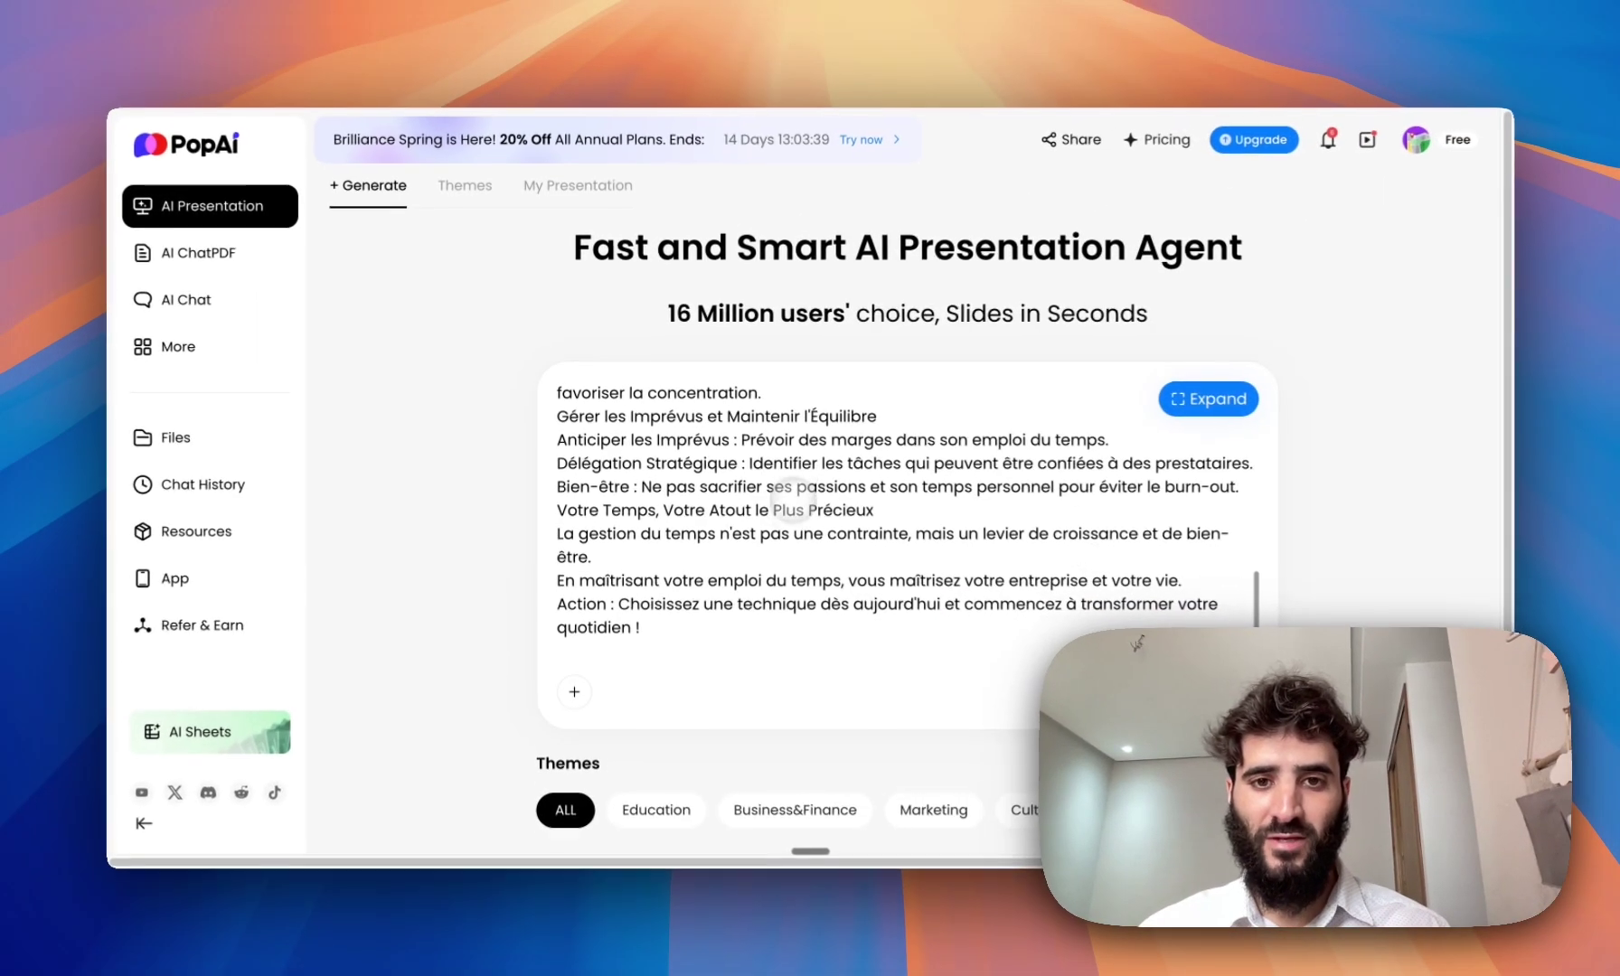
- Filter the PopAi presentation themes to Minimal and browse the available designs
scroll(788, 524, "down", 2)
scroll(711, 630, "down", 1)
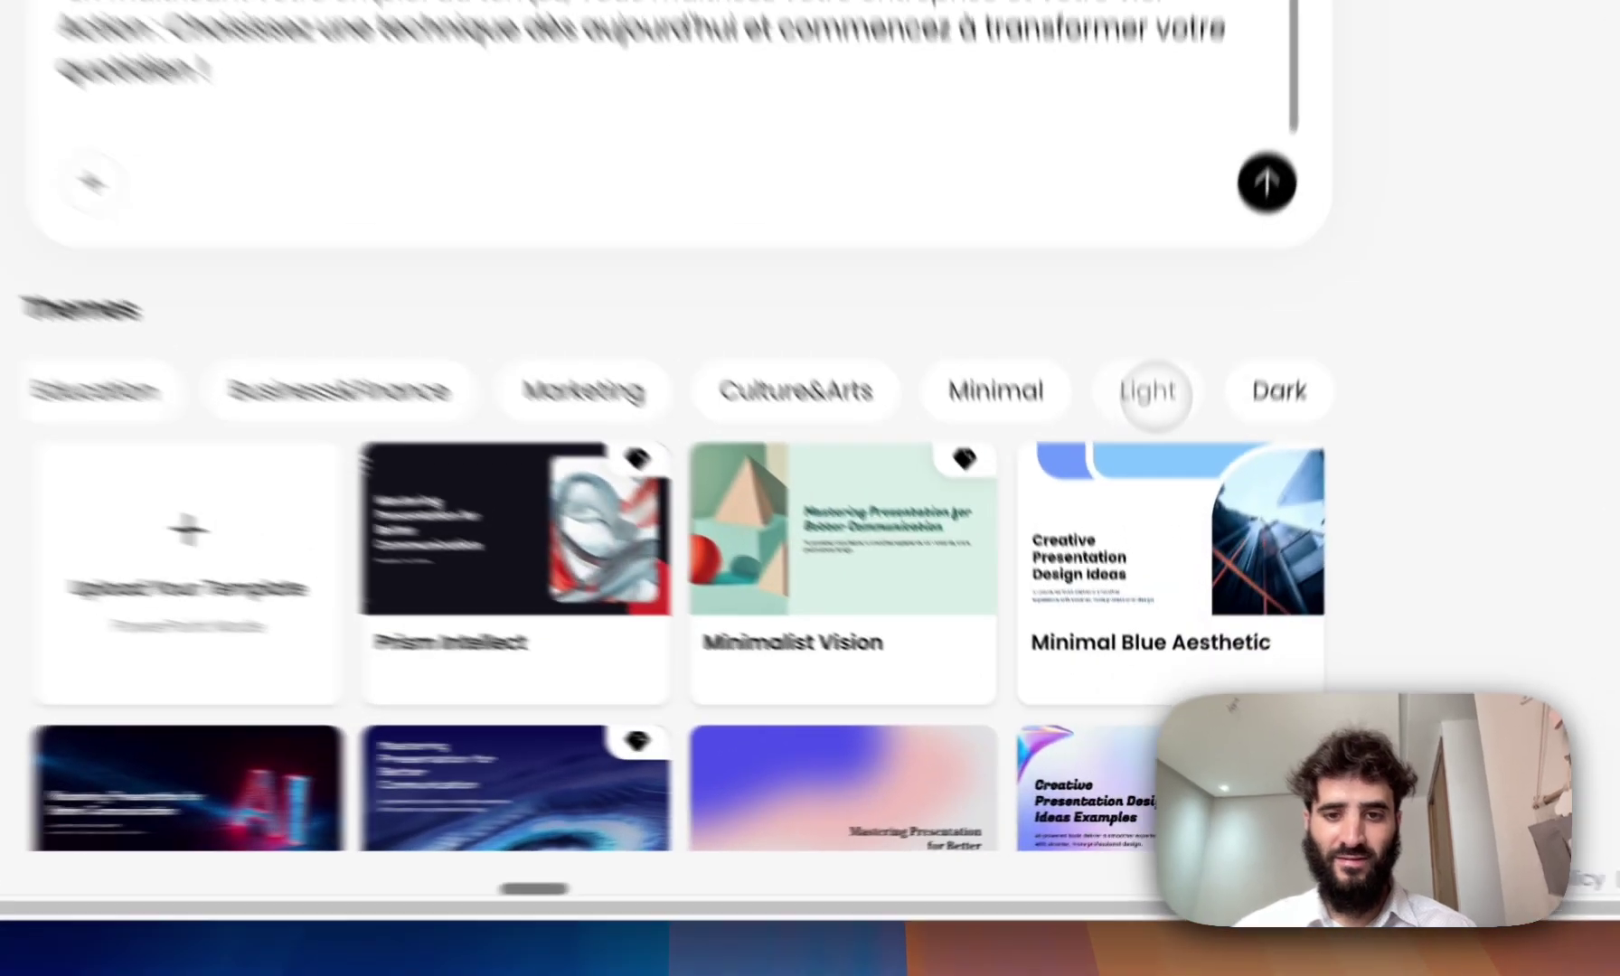
left_click(1171, 568)
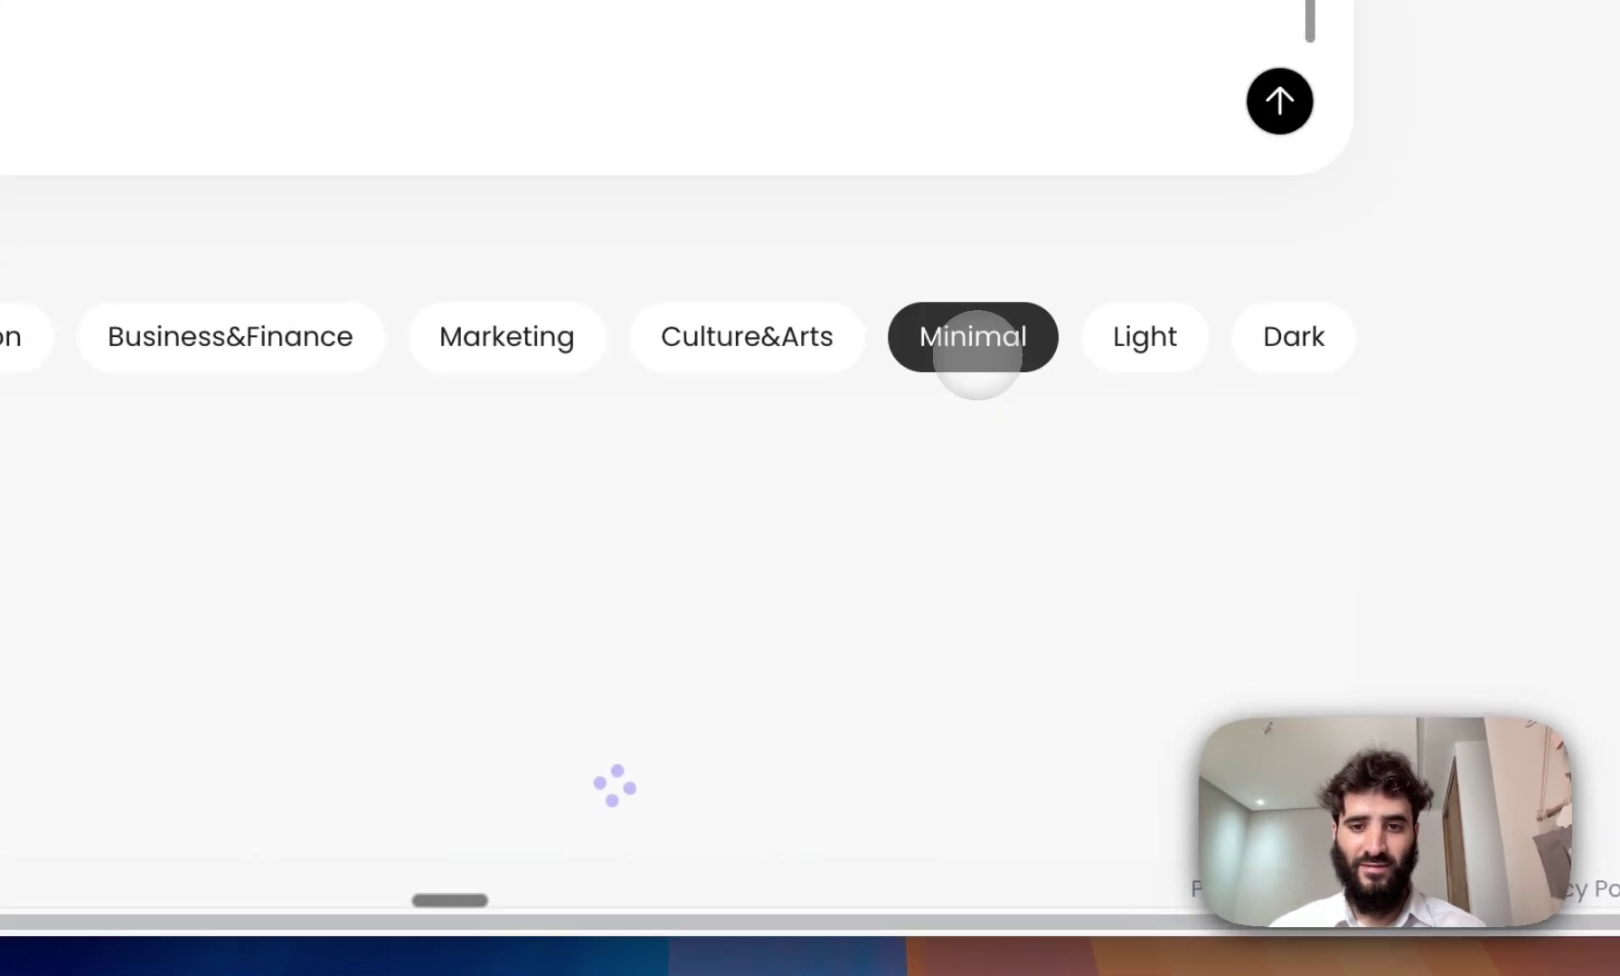
scroll(977, 355, "down", 5)
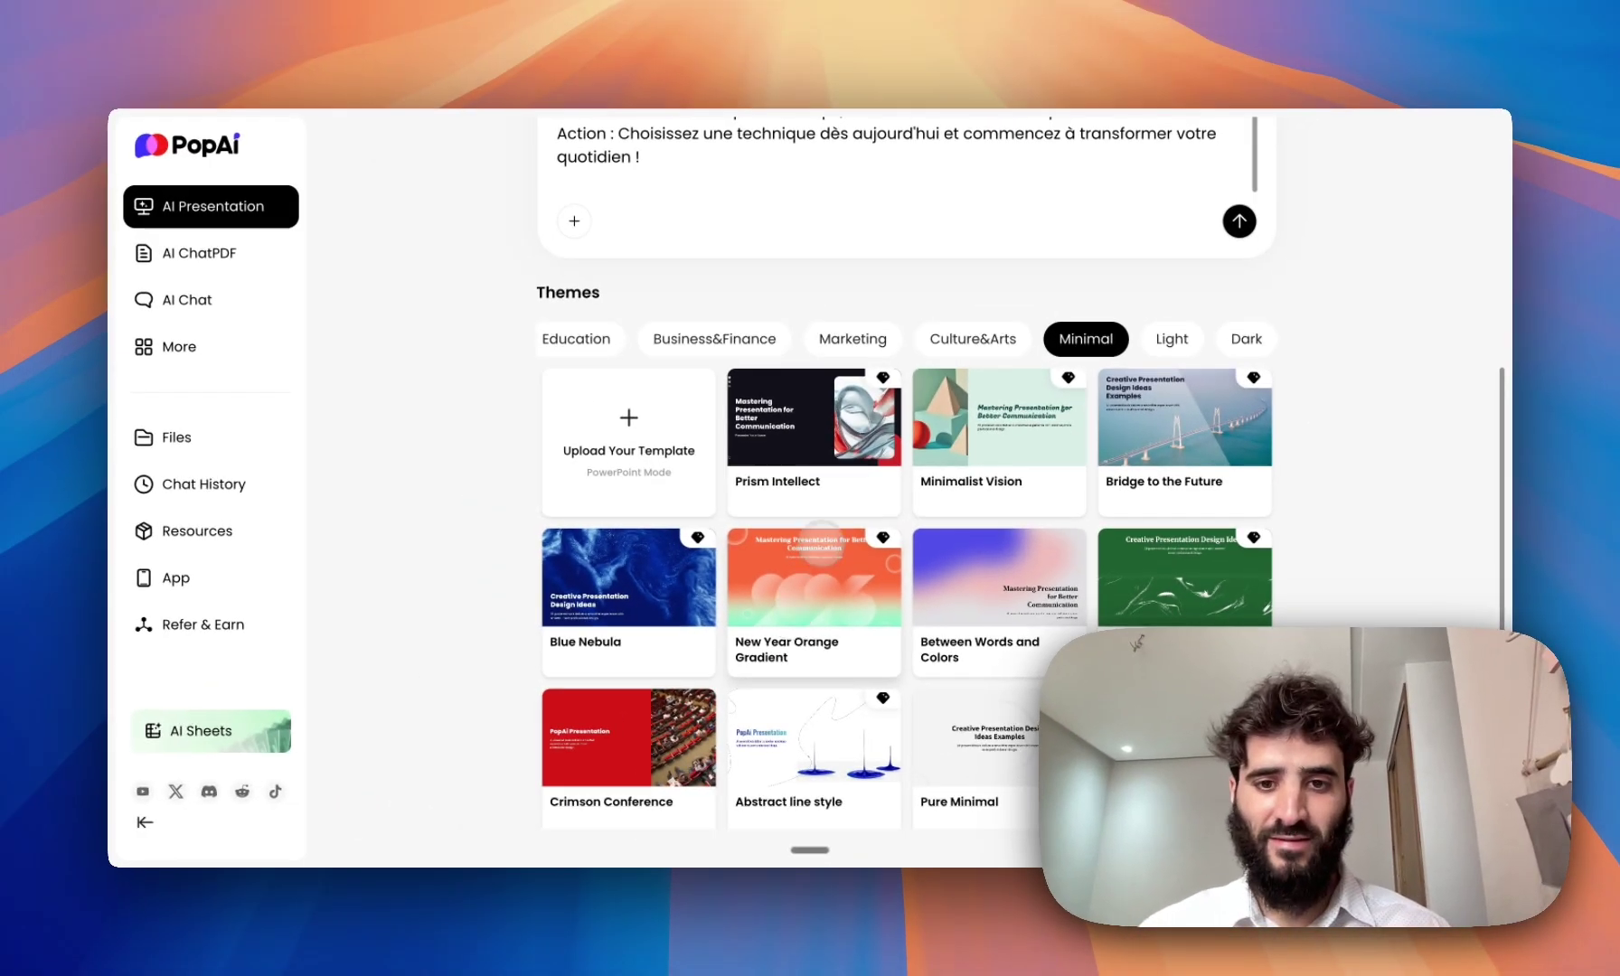
scroll(904, 470, "up", 1)
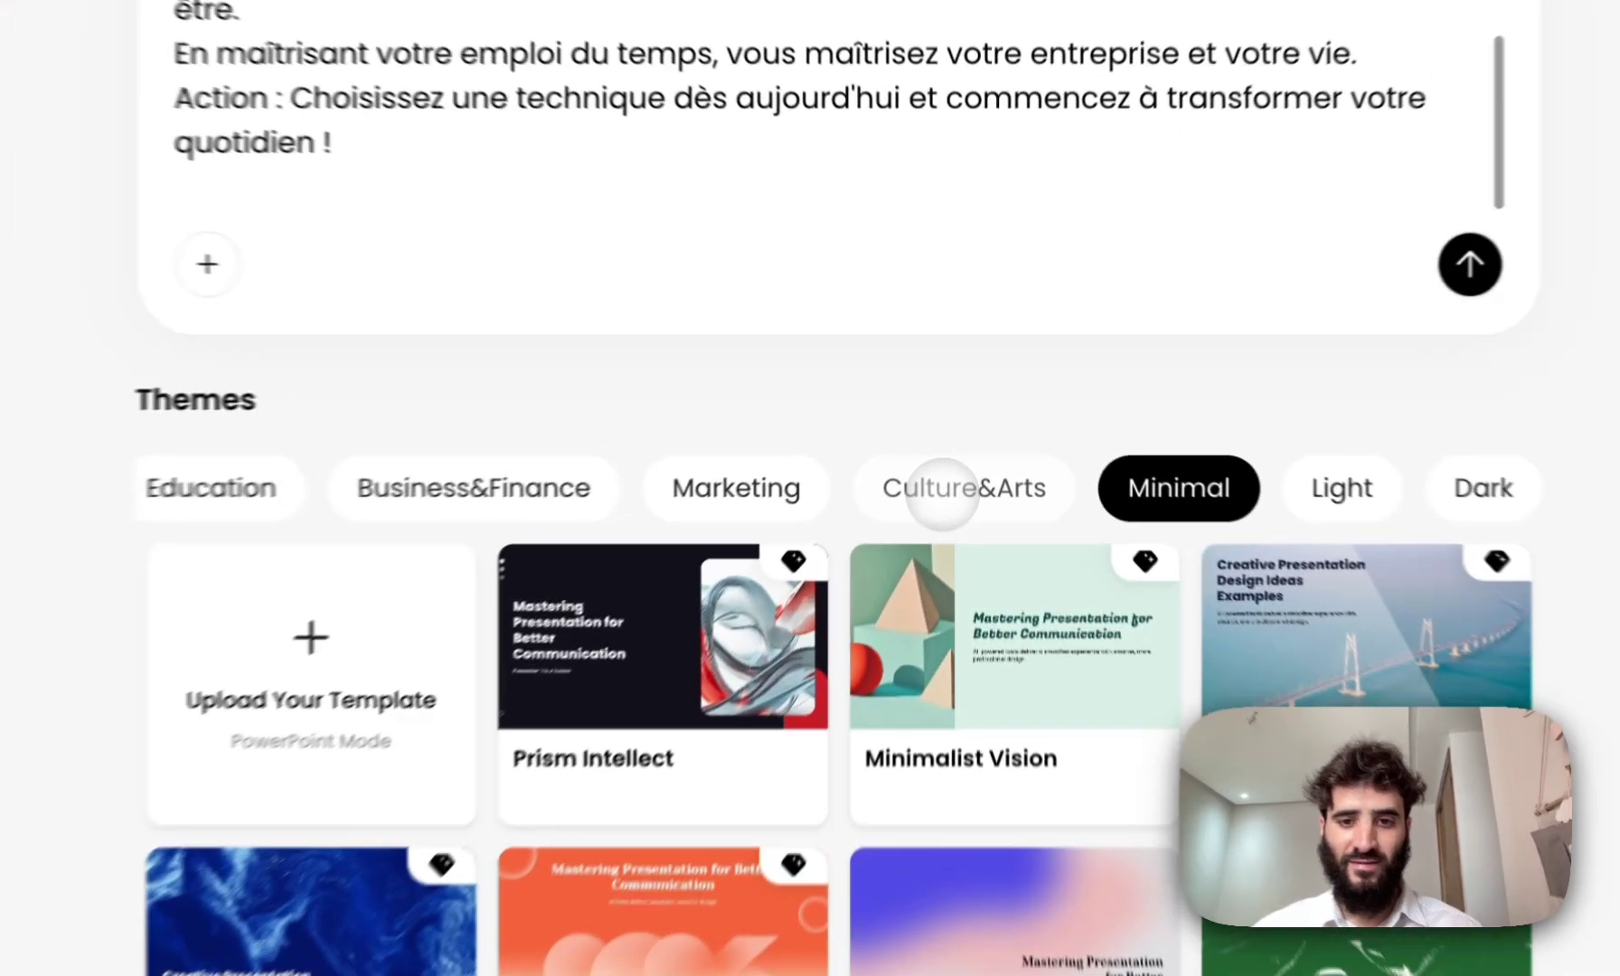
- Check the Culture&Arts and Marketing theme categories, then filter the themes to Business&Finance and browse its designs
left_click(964, 411)
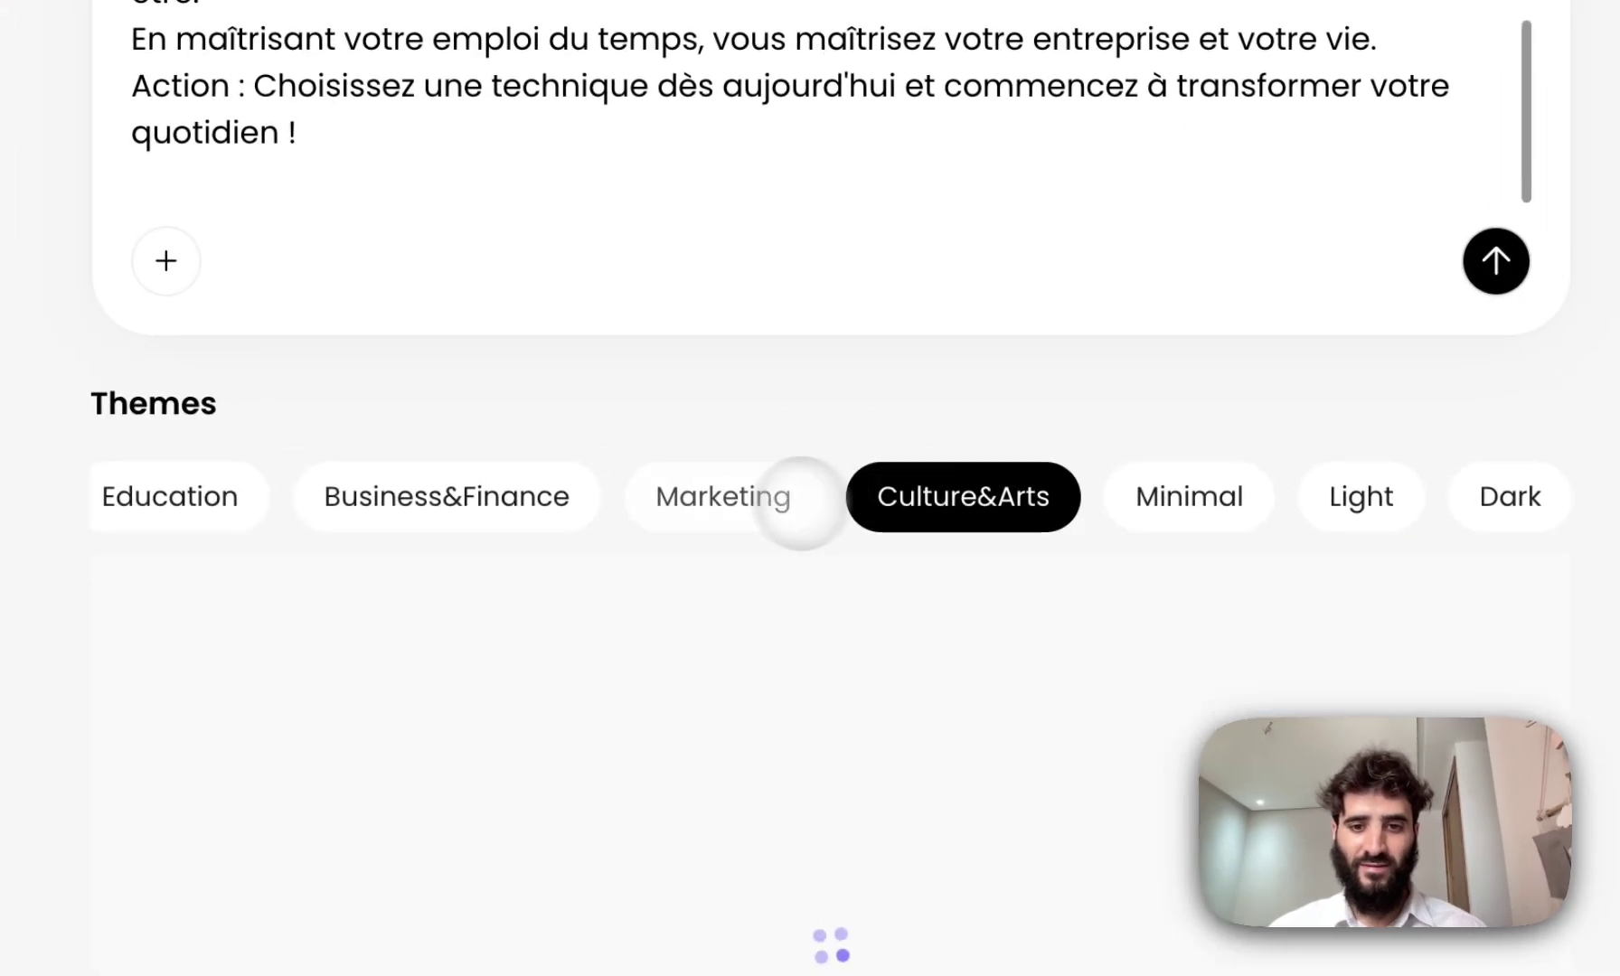
left_click(853, 414)
left_click(468, 479)
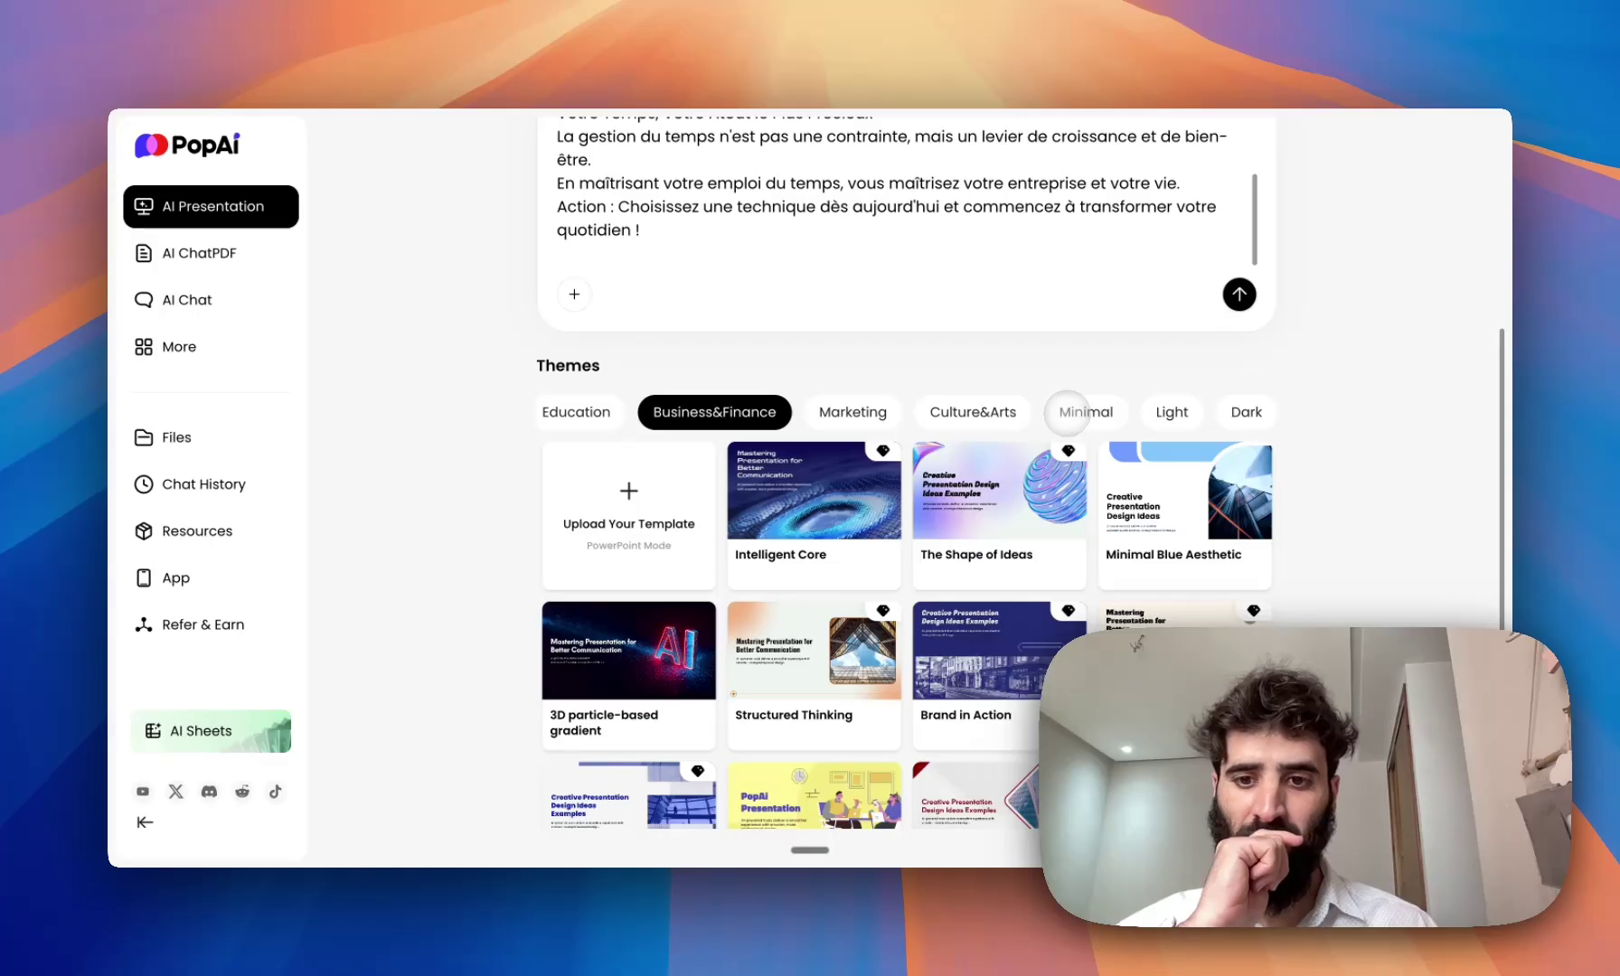
scroll(1055, 554, "down", 3)
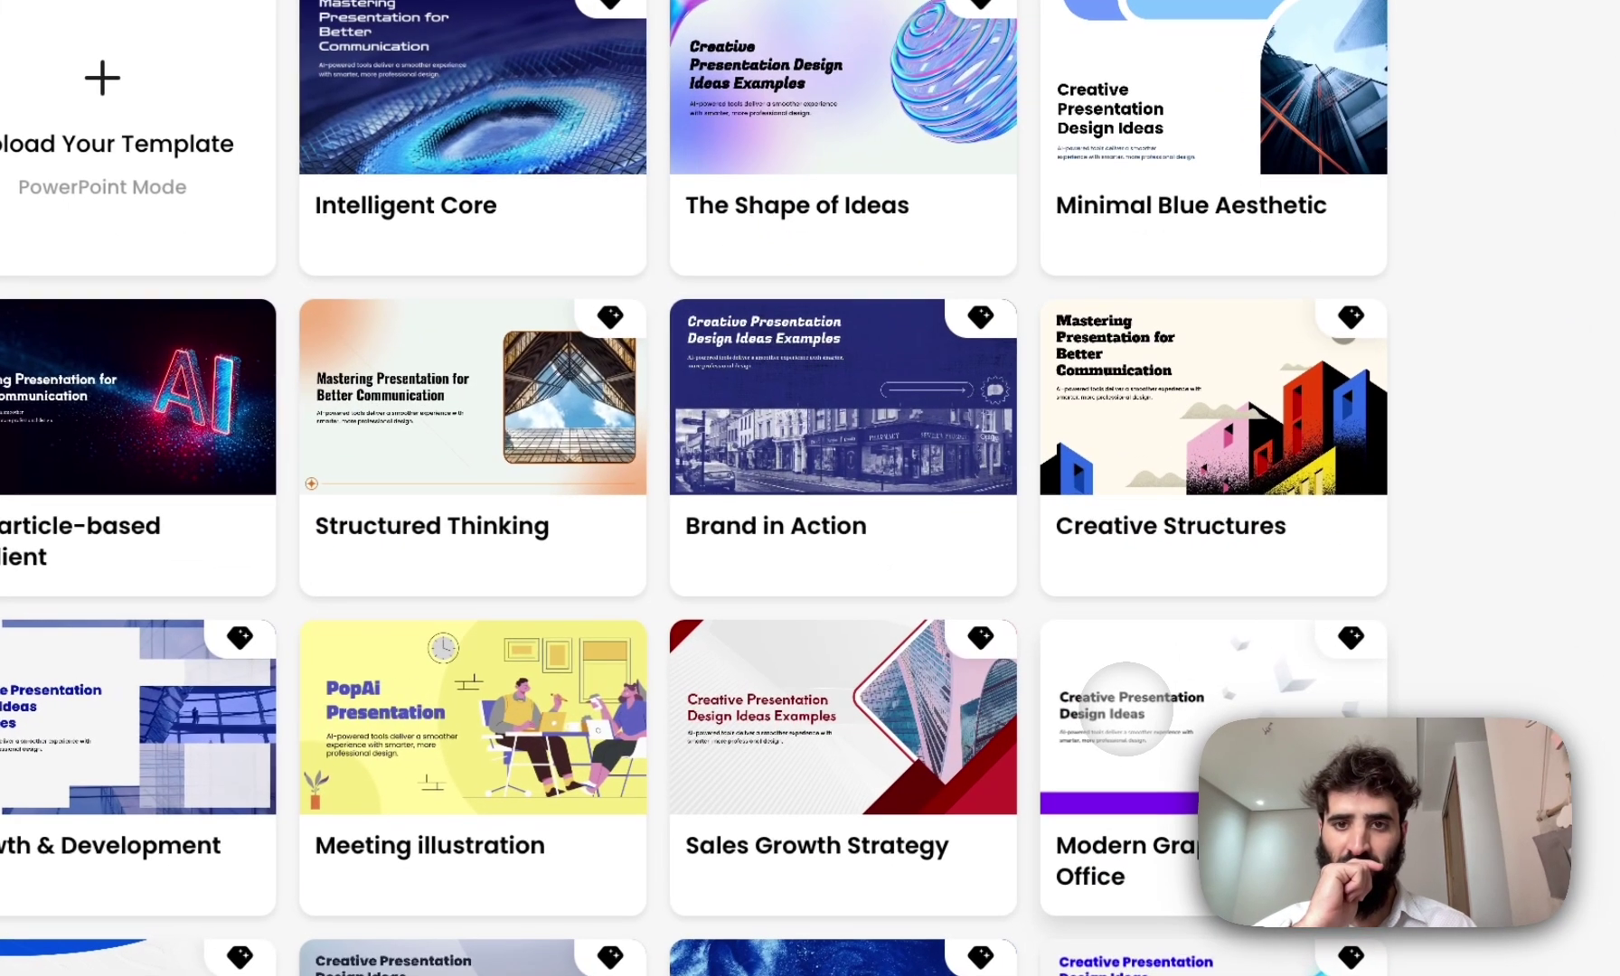
- Try to generate the presentation with the white and purple office theme, and close the upgrade plan page
left_click(1108, 674)
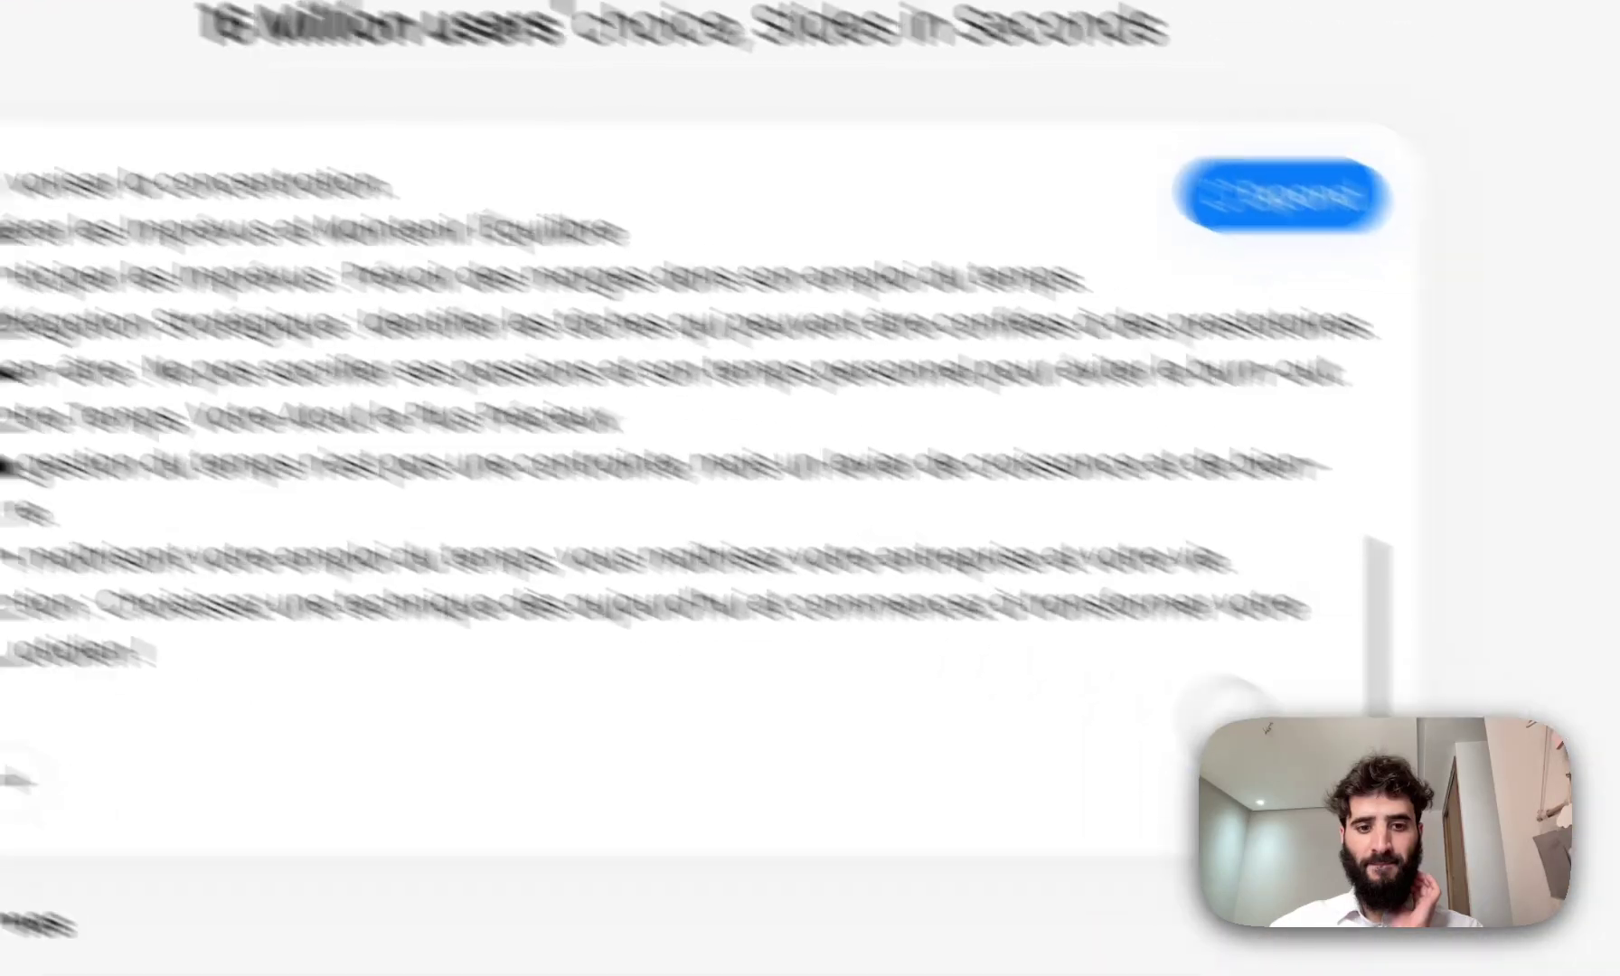
left_click(1137, 687)
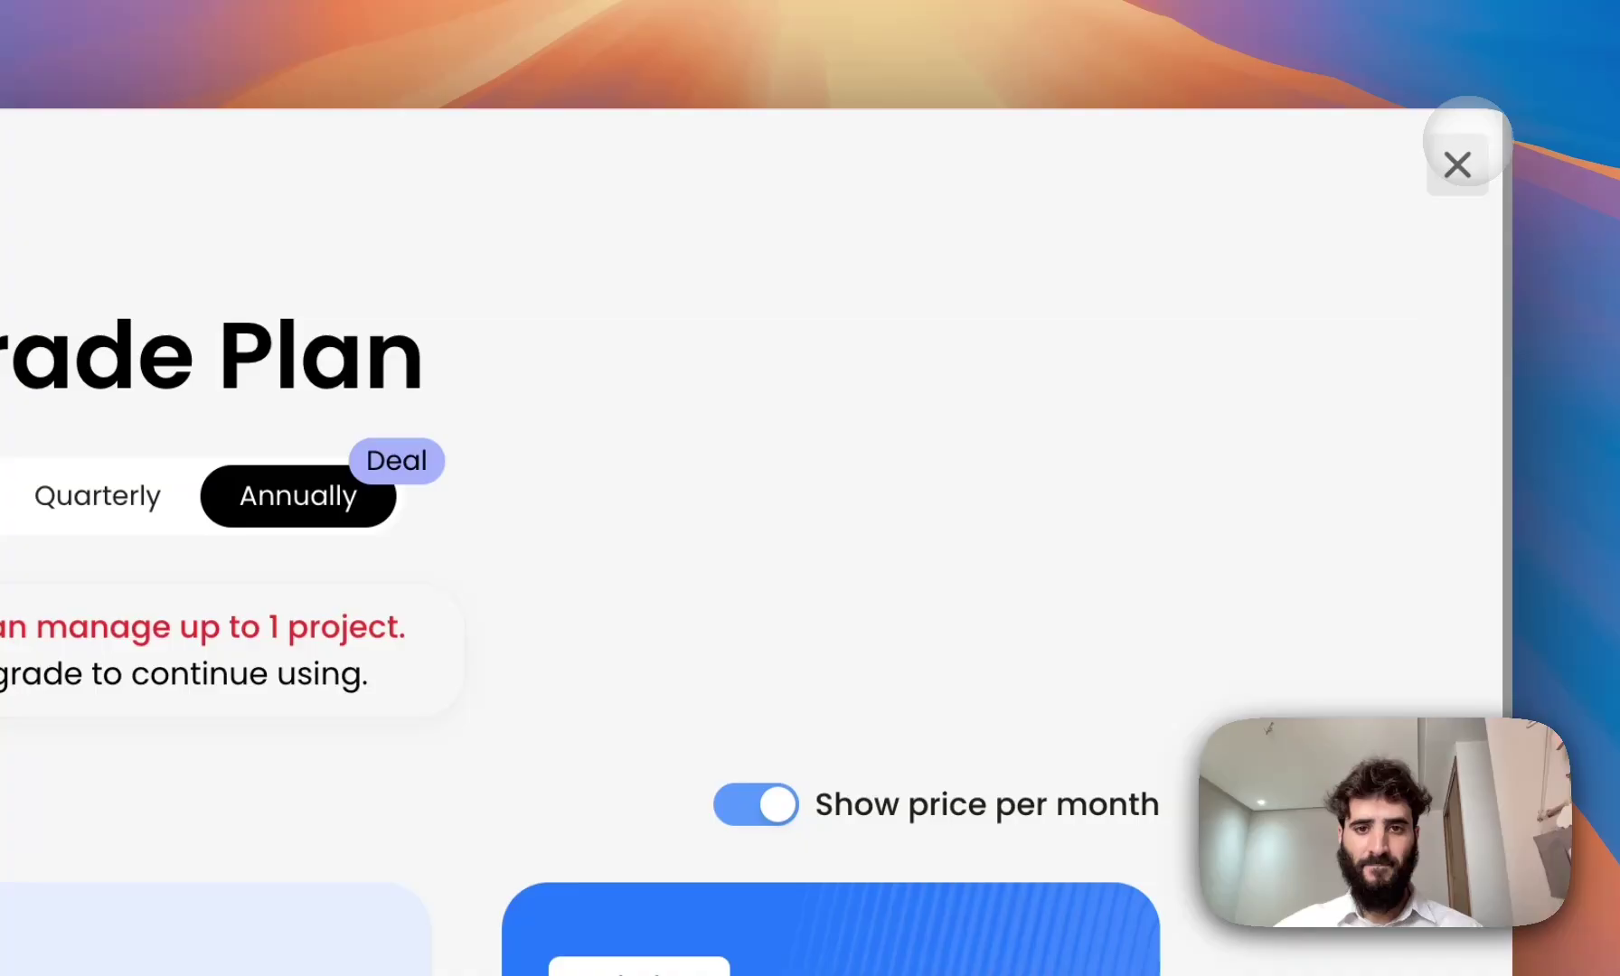
left_click(1457, 163)
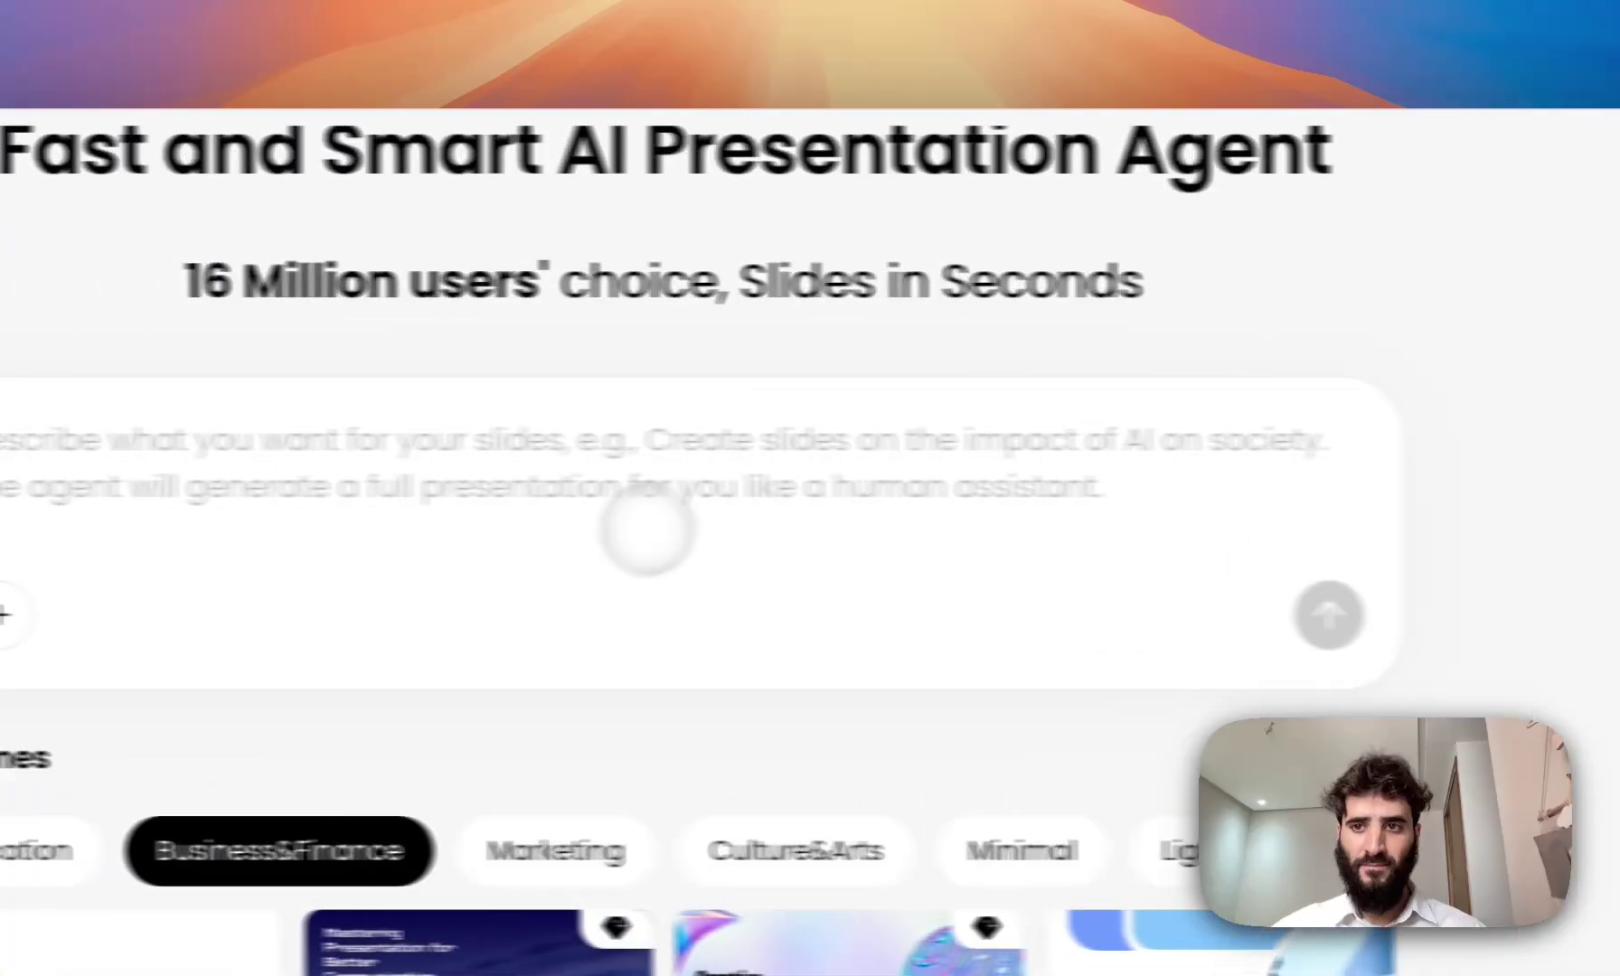
- Switch to the Prezi presentation and browse the alternative gear designs offered for it
scroll(744, 371, "down", 1)
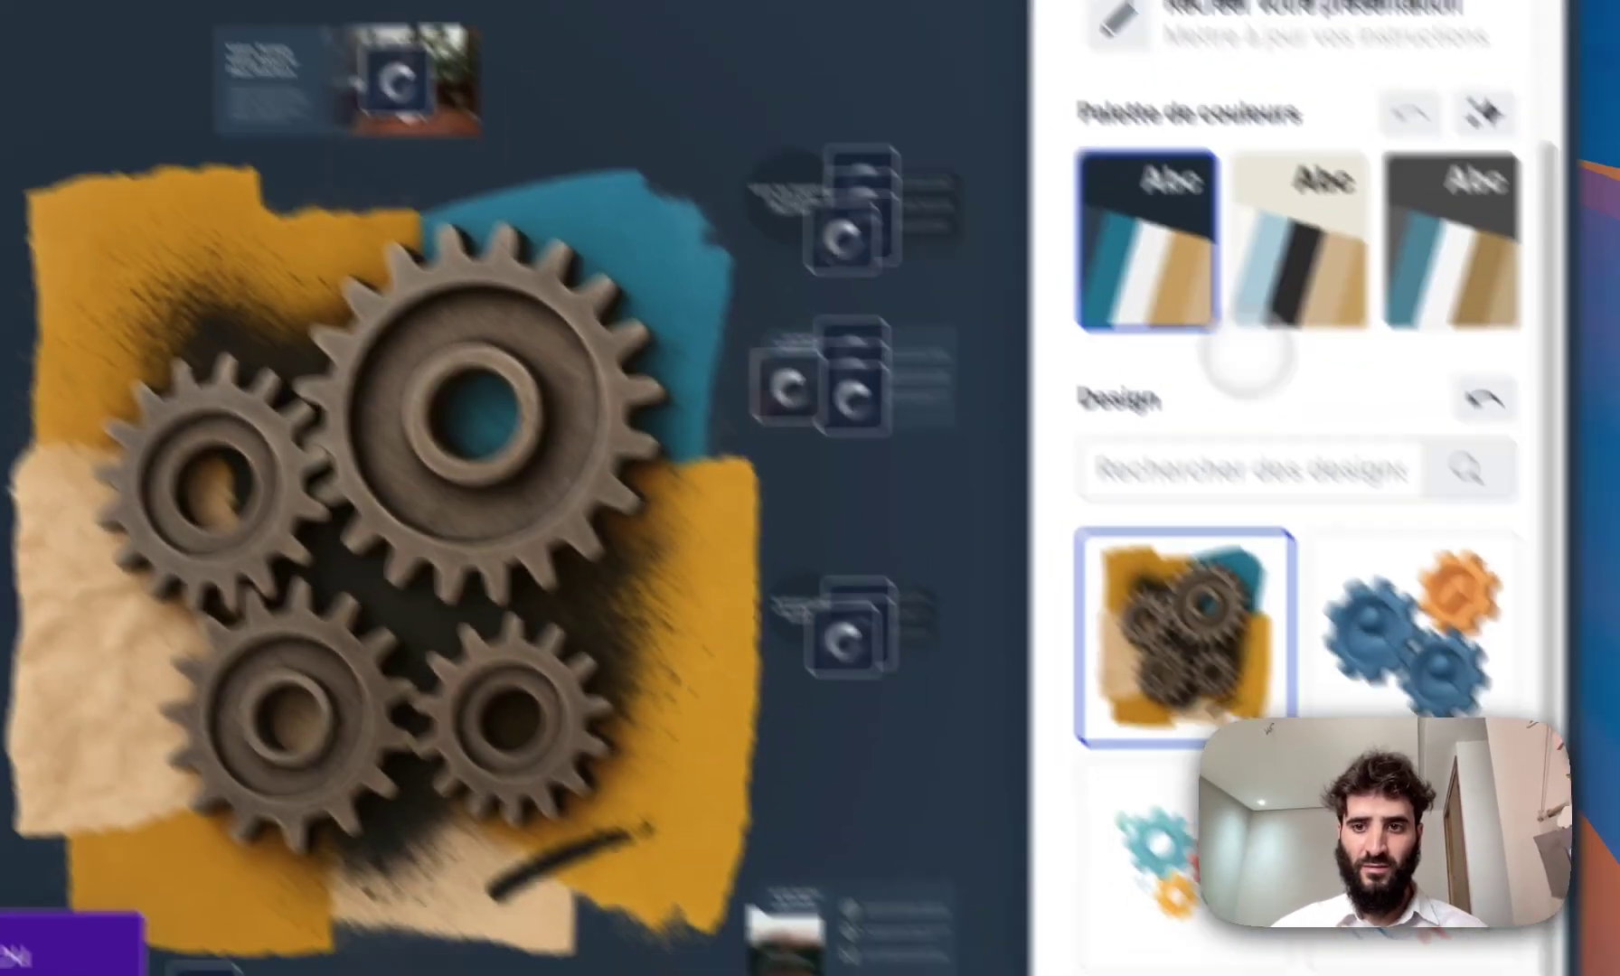
scroll(1204, 705, "down", 3)
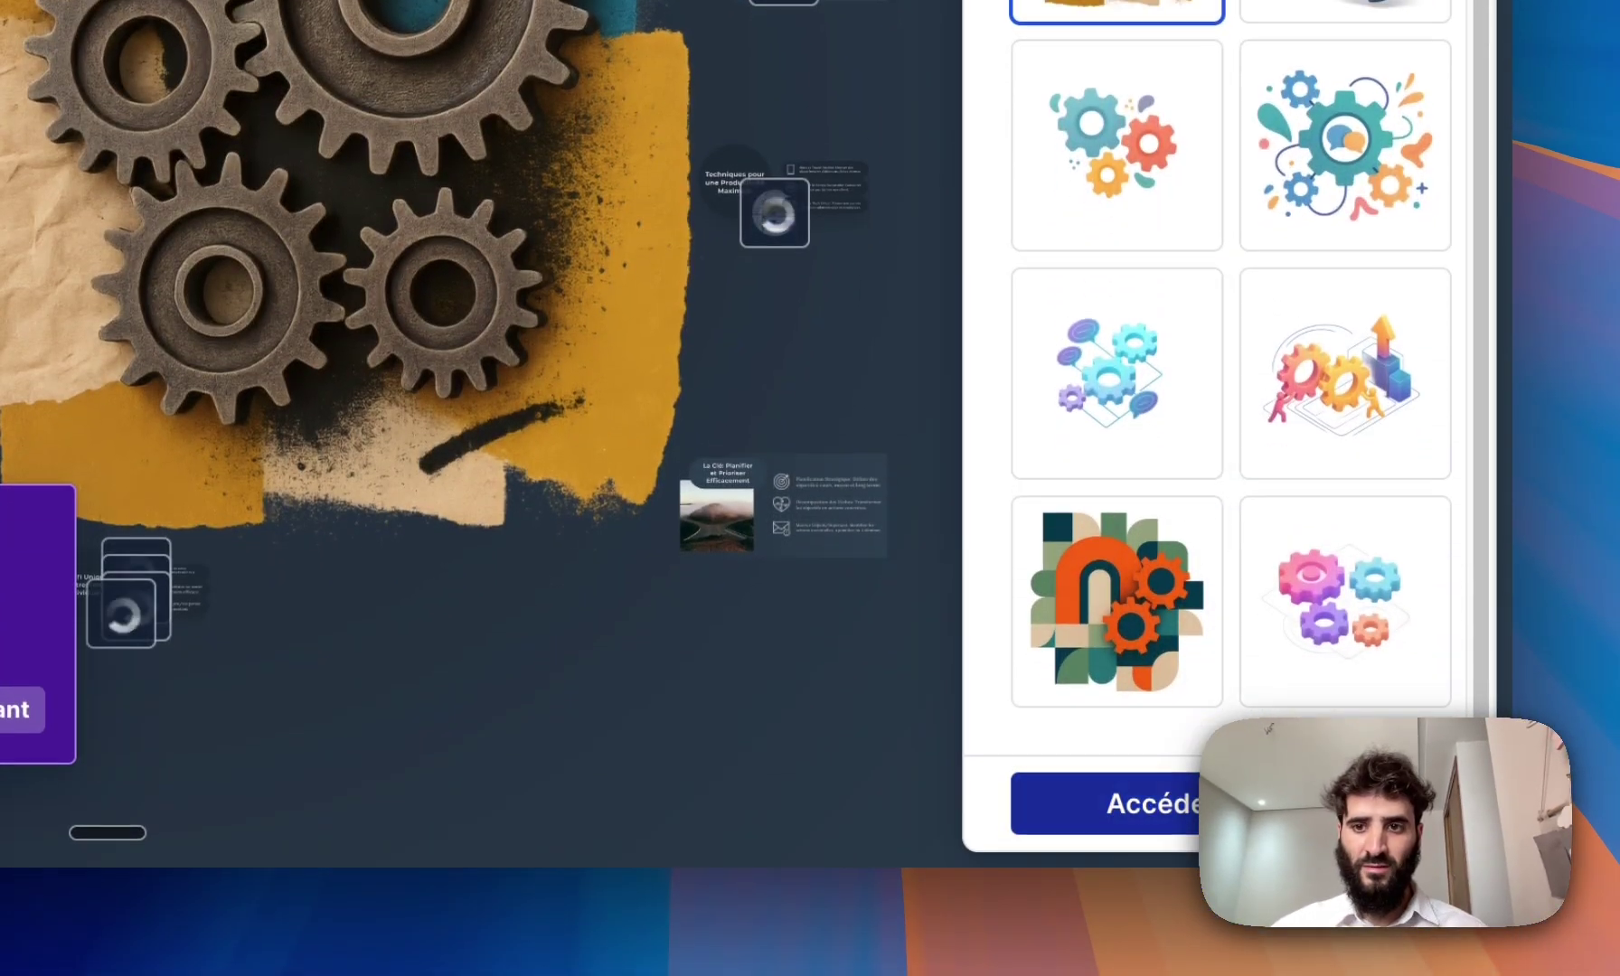
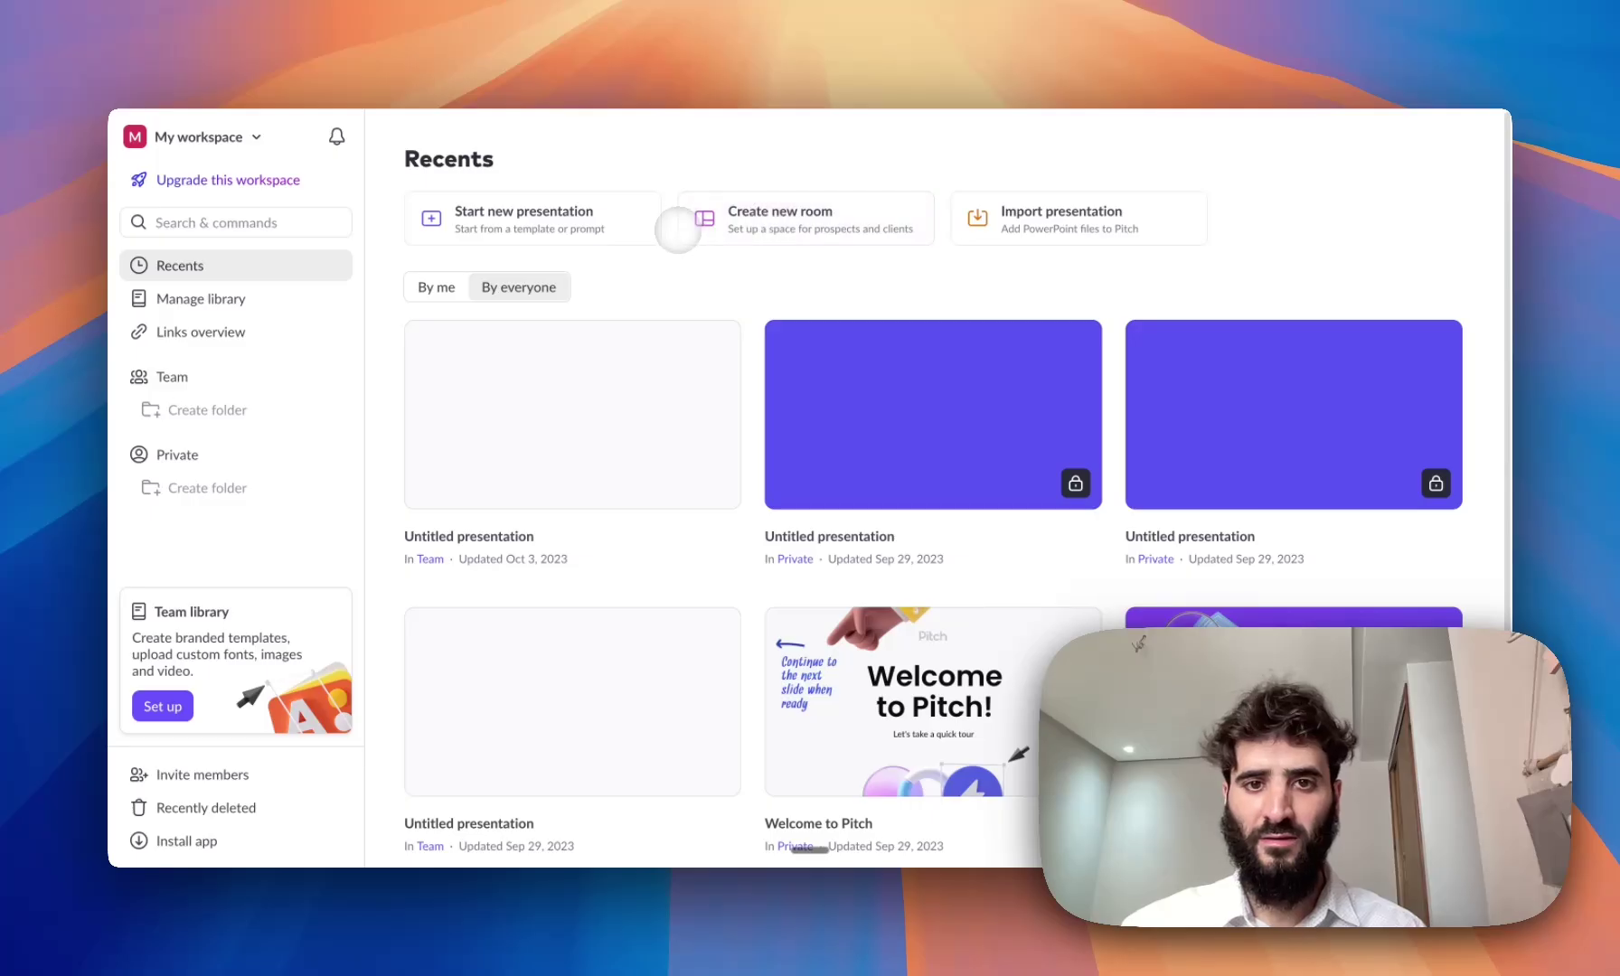
- Switch to Pitch, start a new presentation with AI, paste the outline as the prompt, and generate the slides
left_click(508, 207)
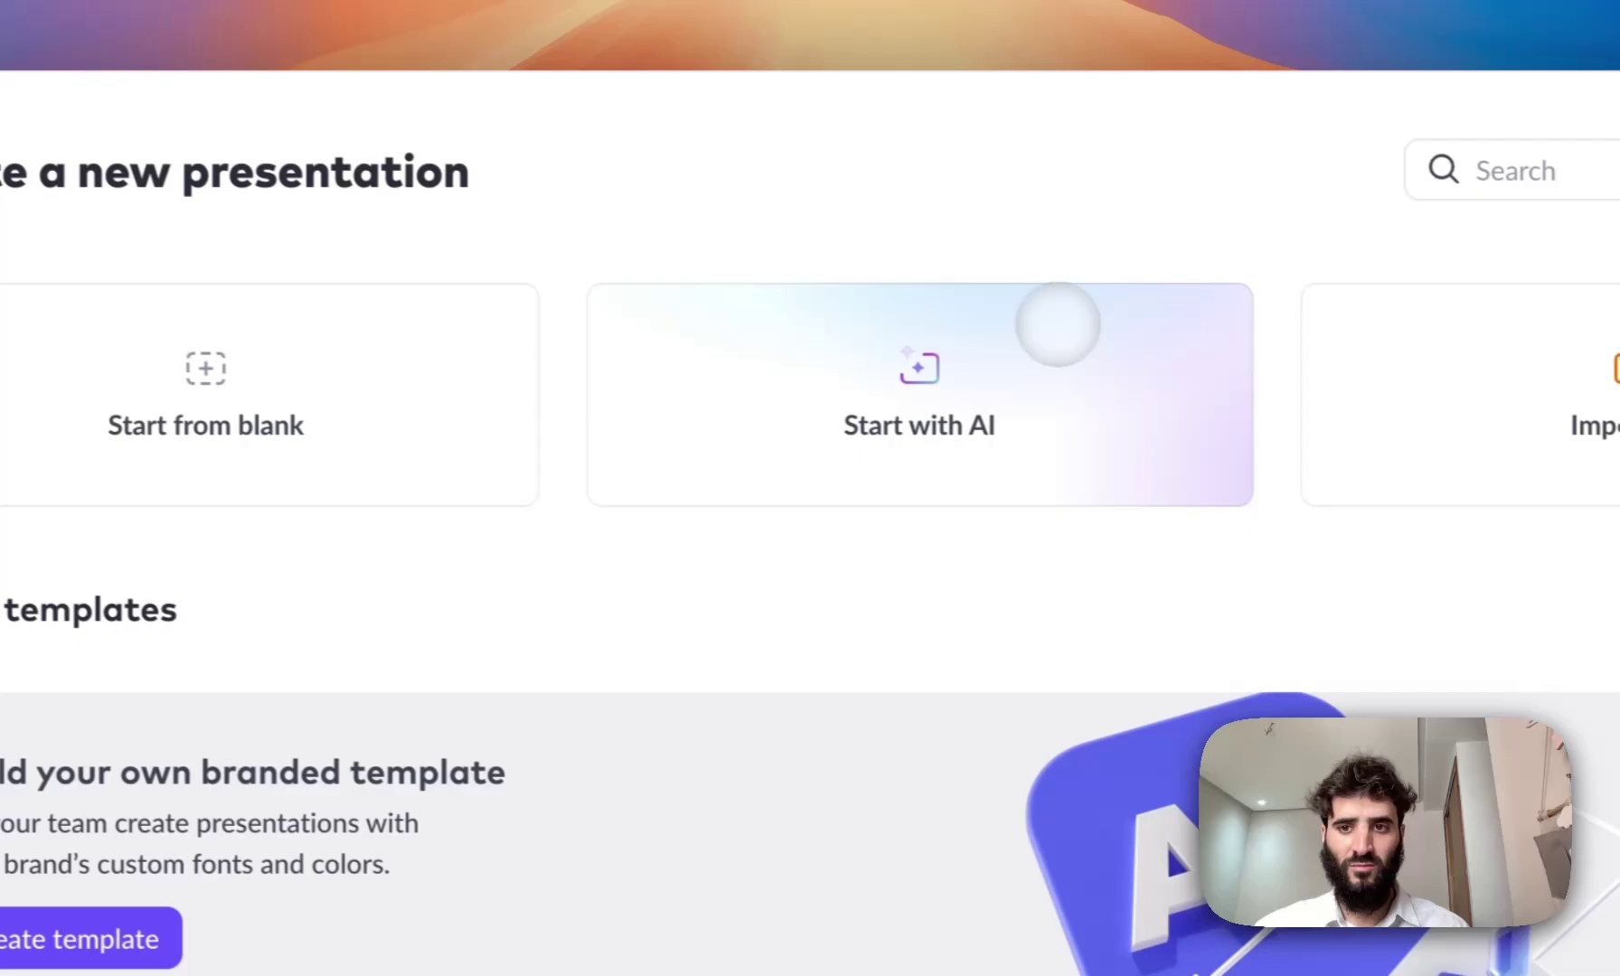
left_click(518, 244)
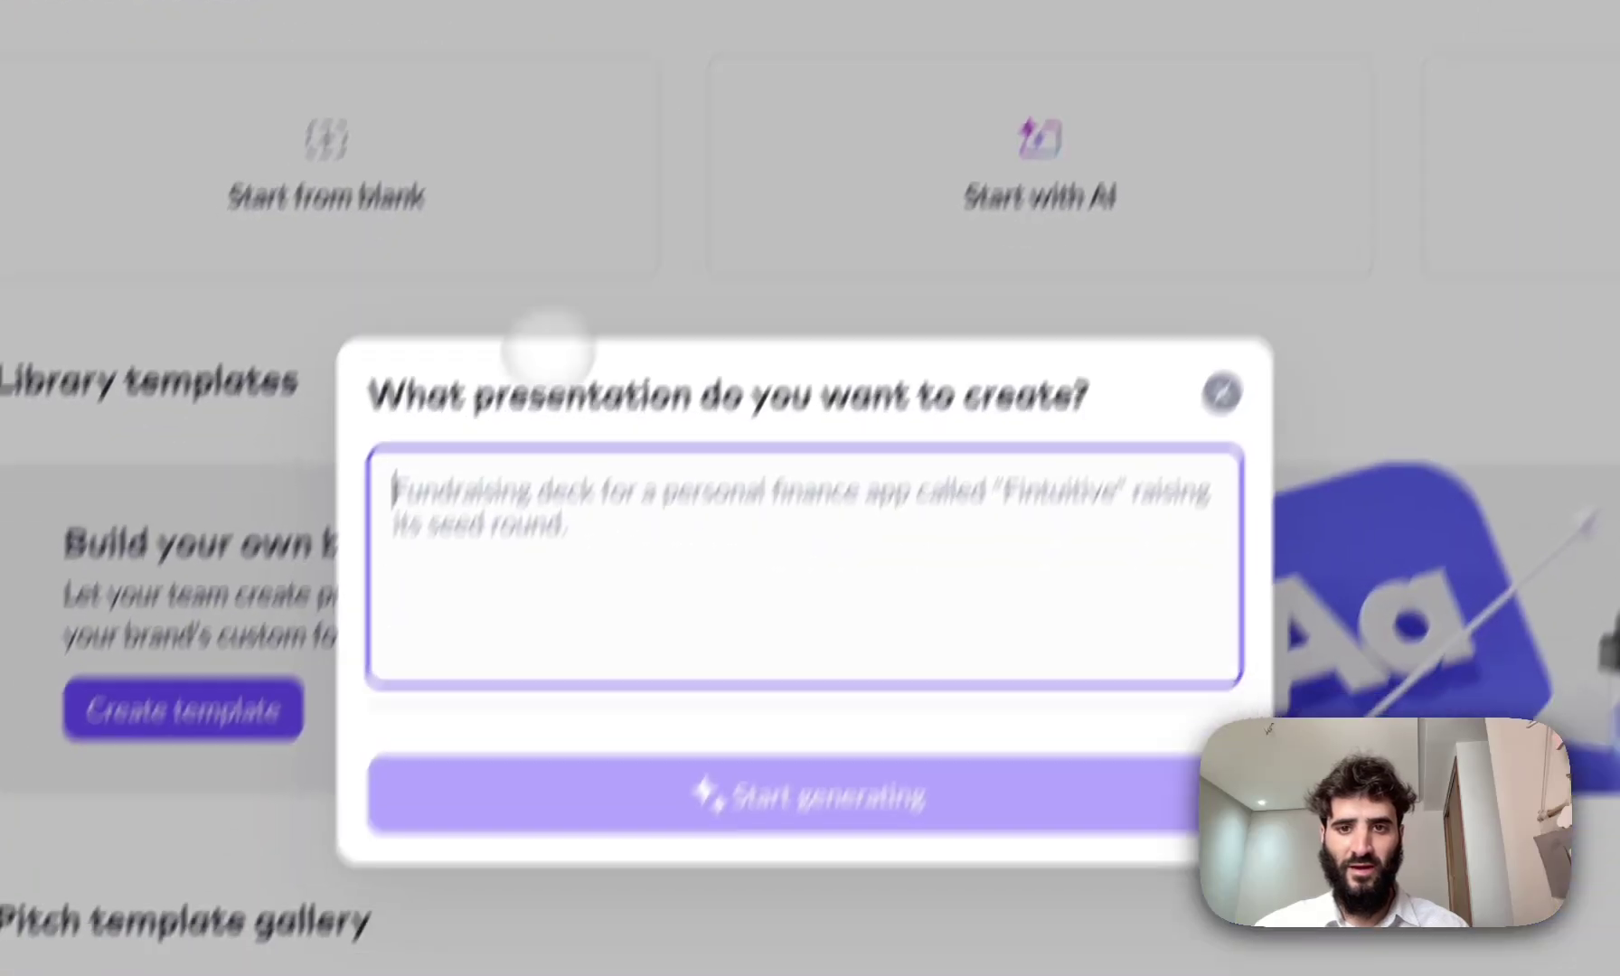
left_click(744, 470)
key("super+v")
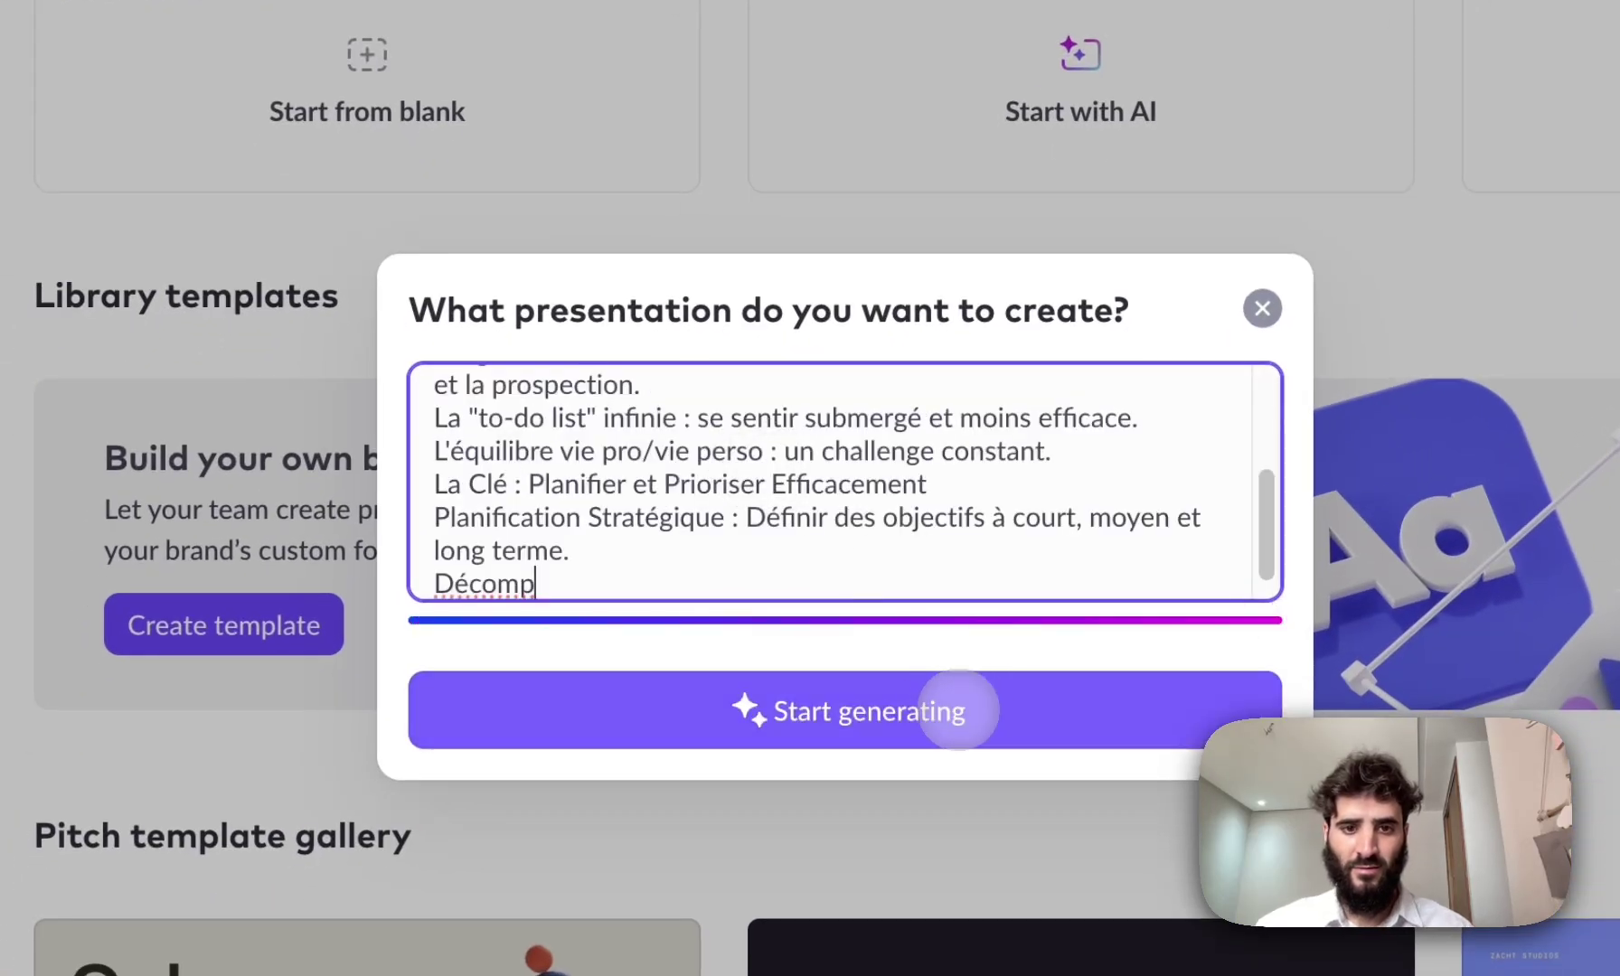
left_click(958, 710)
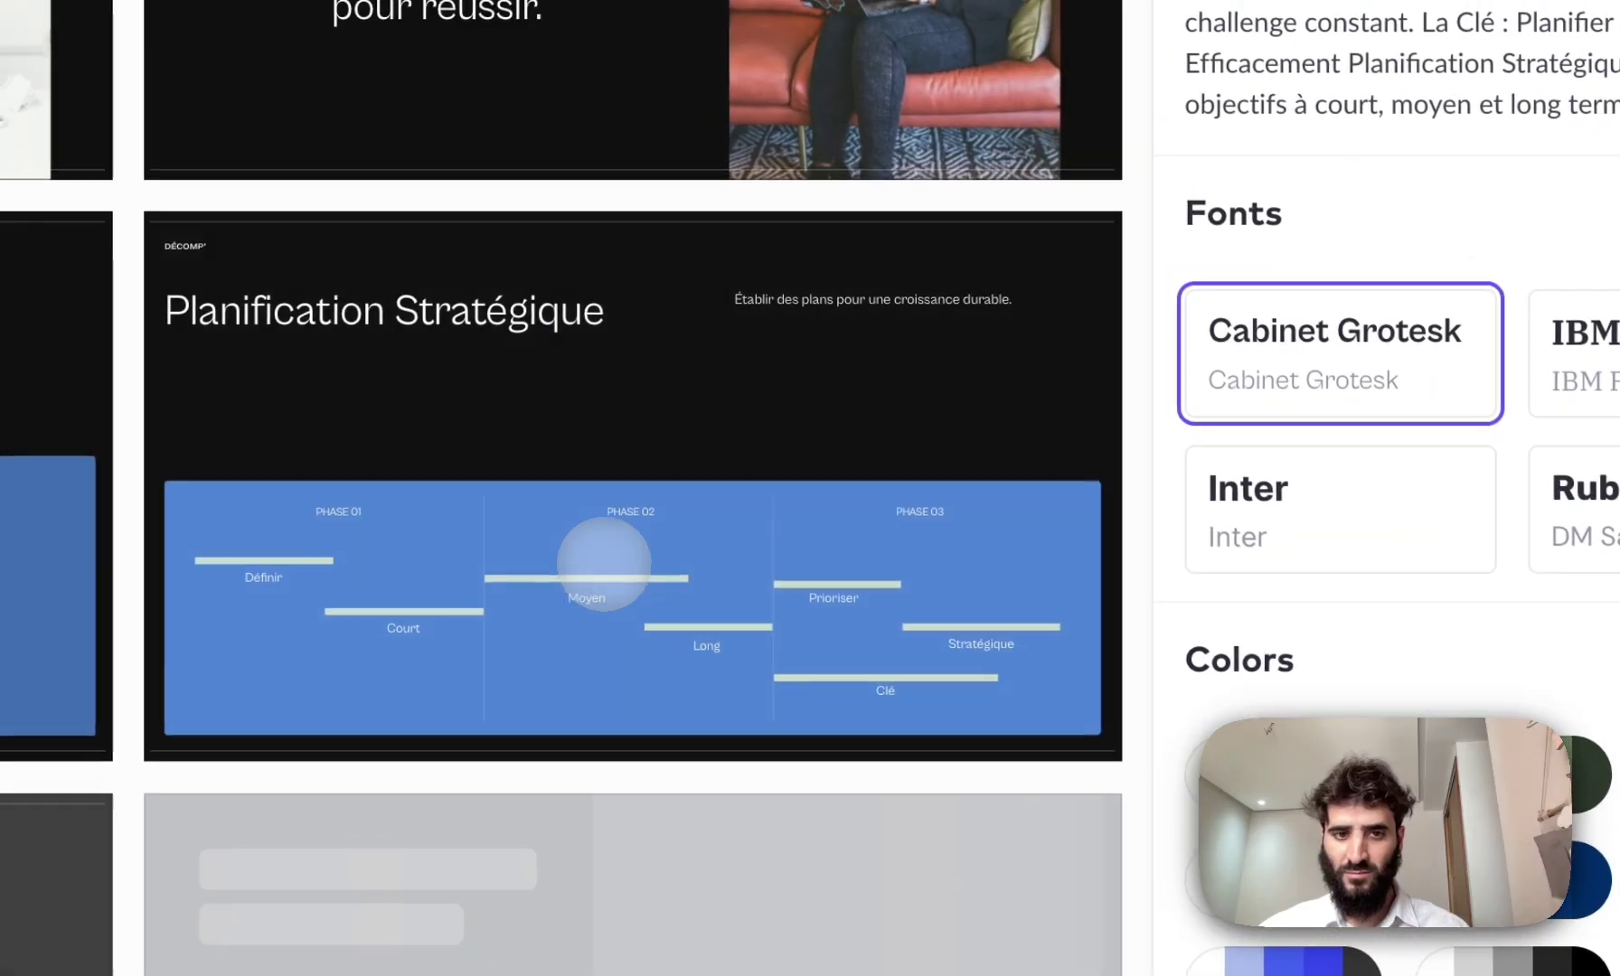
- Review the generated "Superpouvoir de l'Entrepreneur" slides, examining their layouts, images and amount of text
scroll(204, 392, "up", 5)
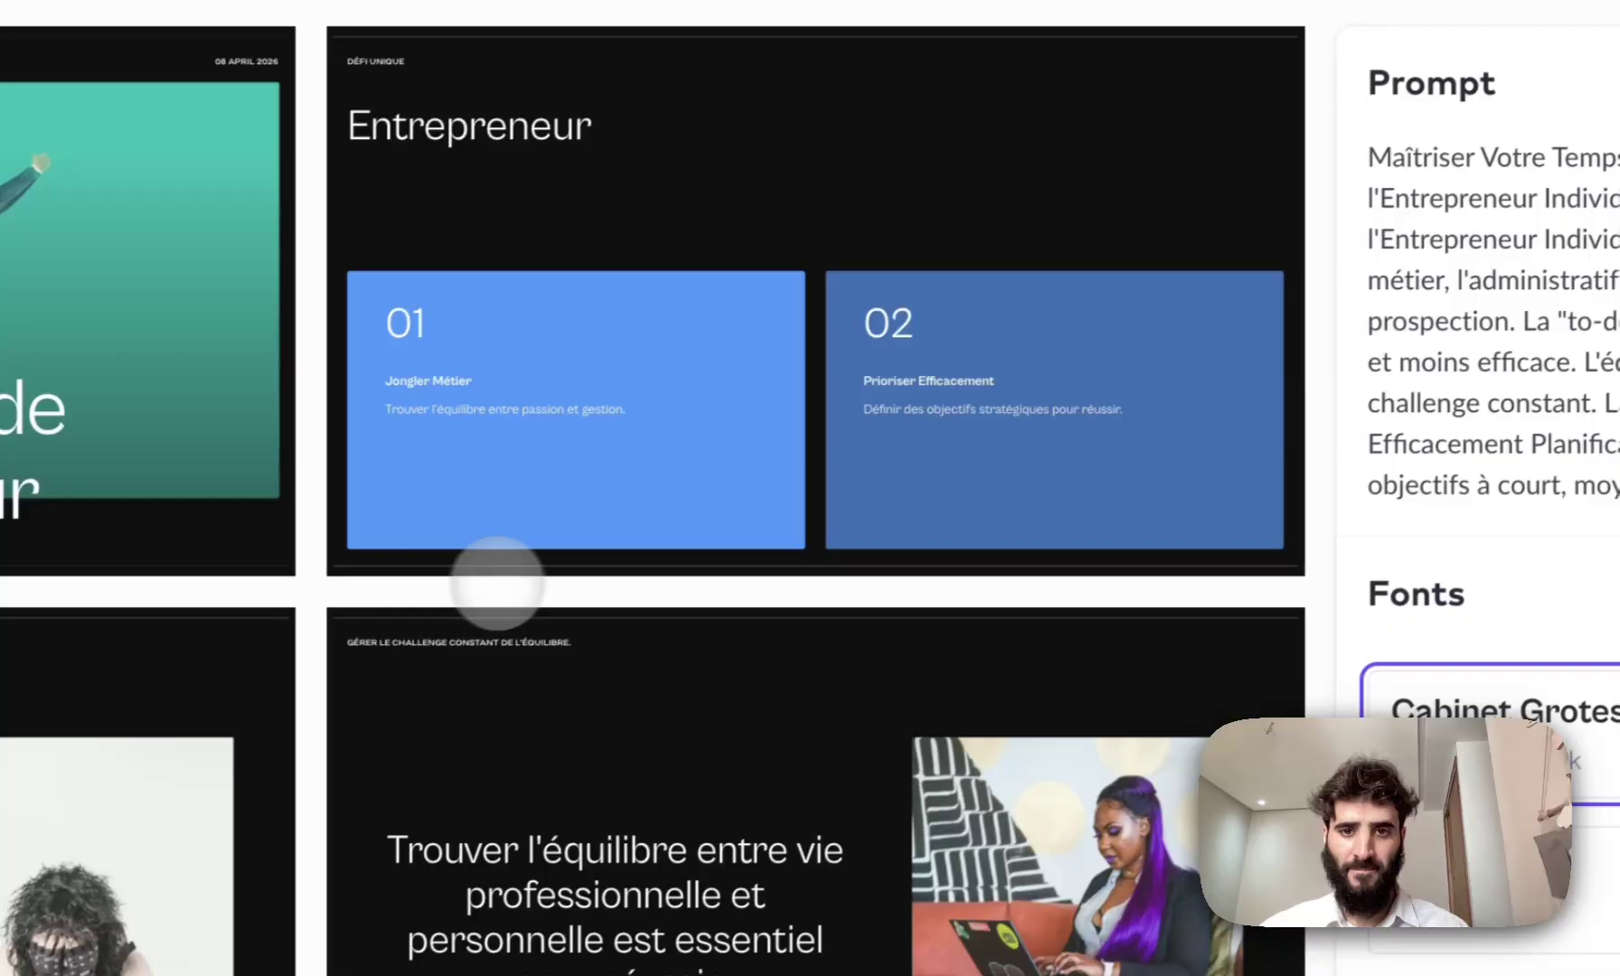
scroll(470, 586, "down", 15)
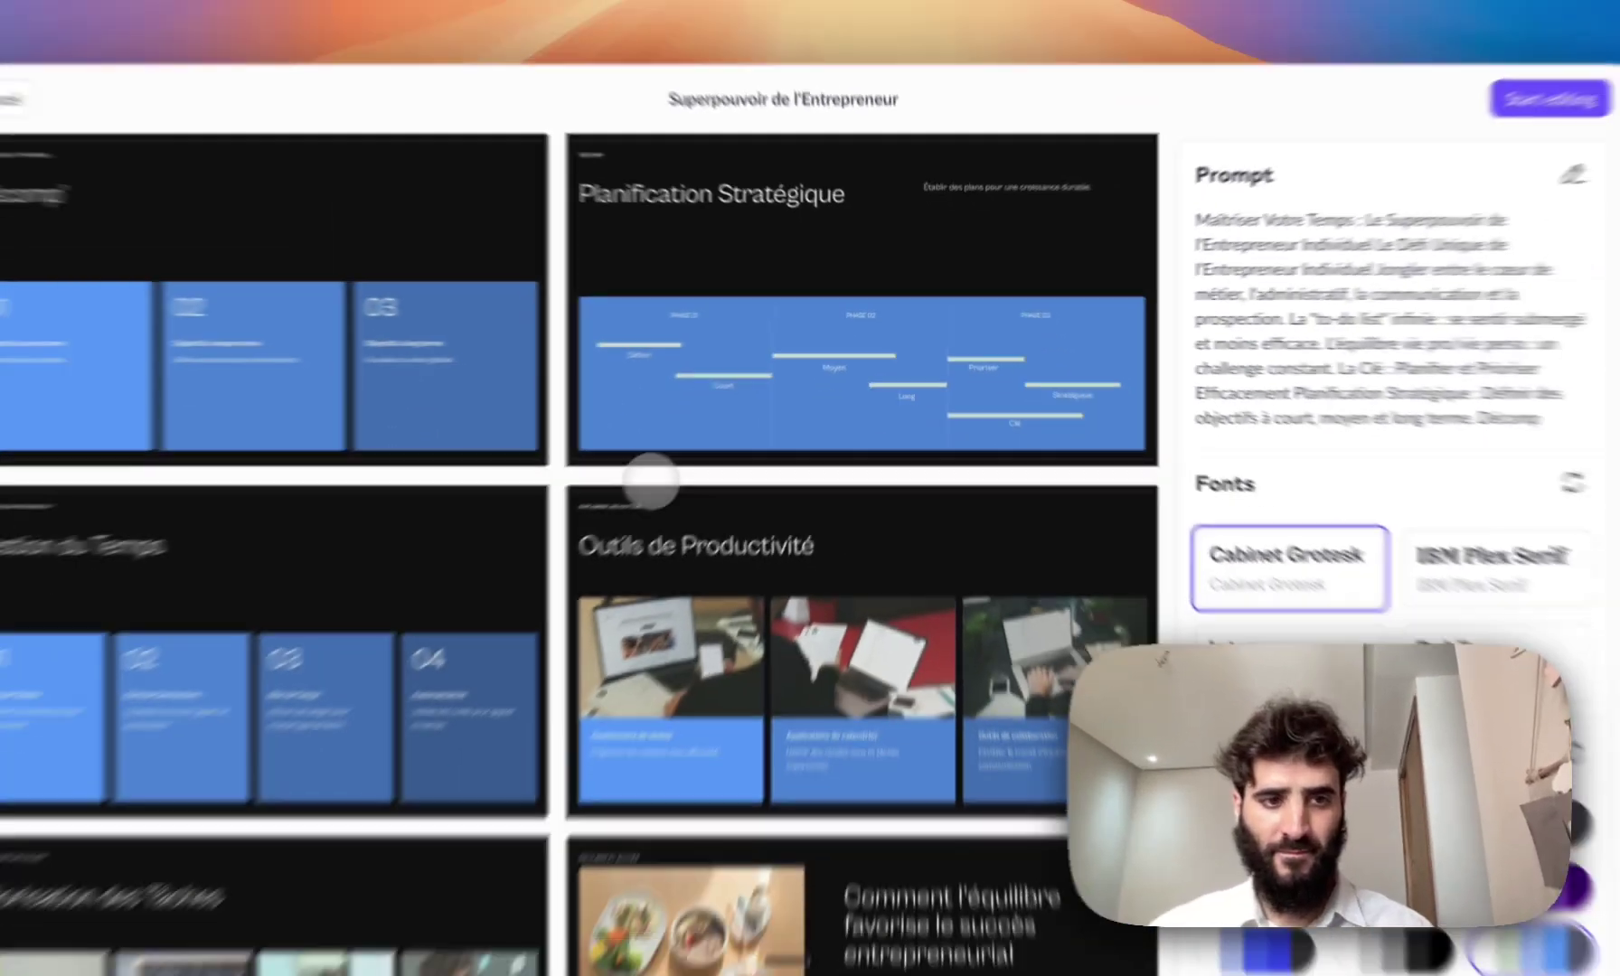
scroll(473, 586, "down", 10)
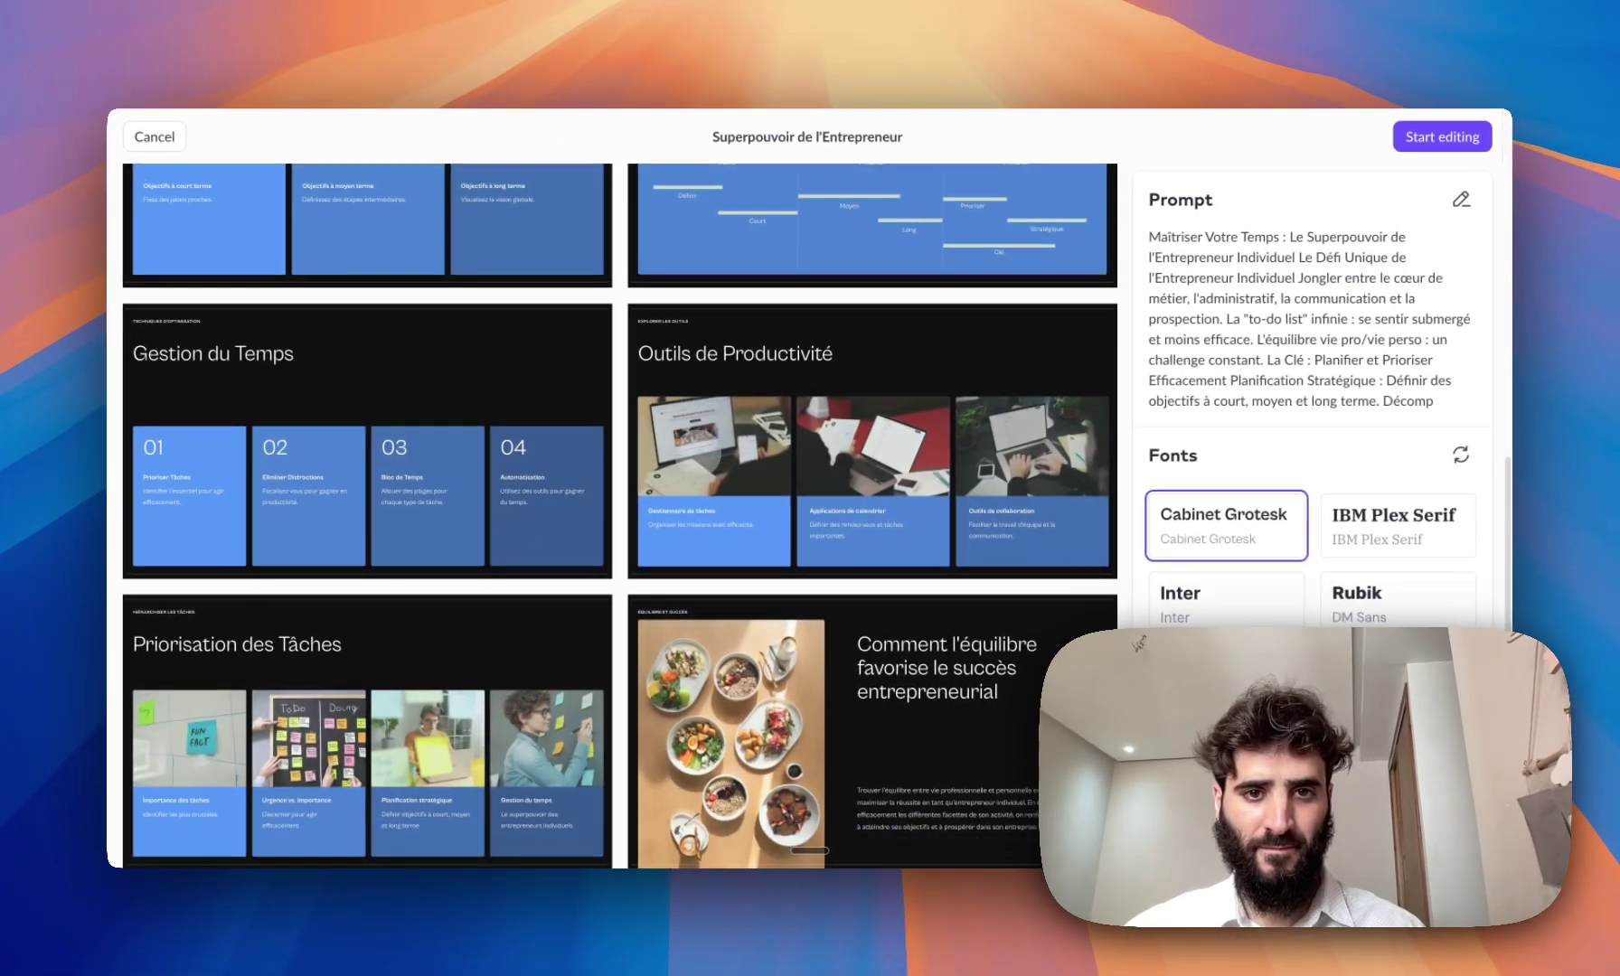
scroll(757, 323, "up", 20)
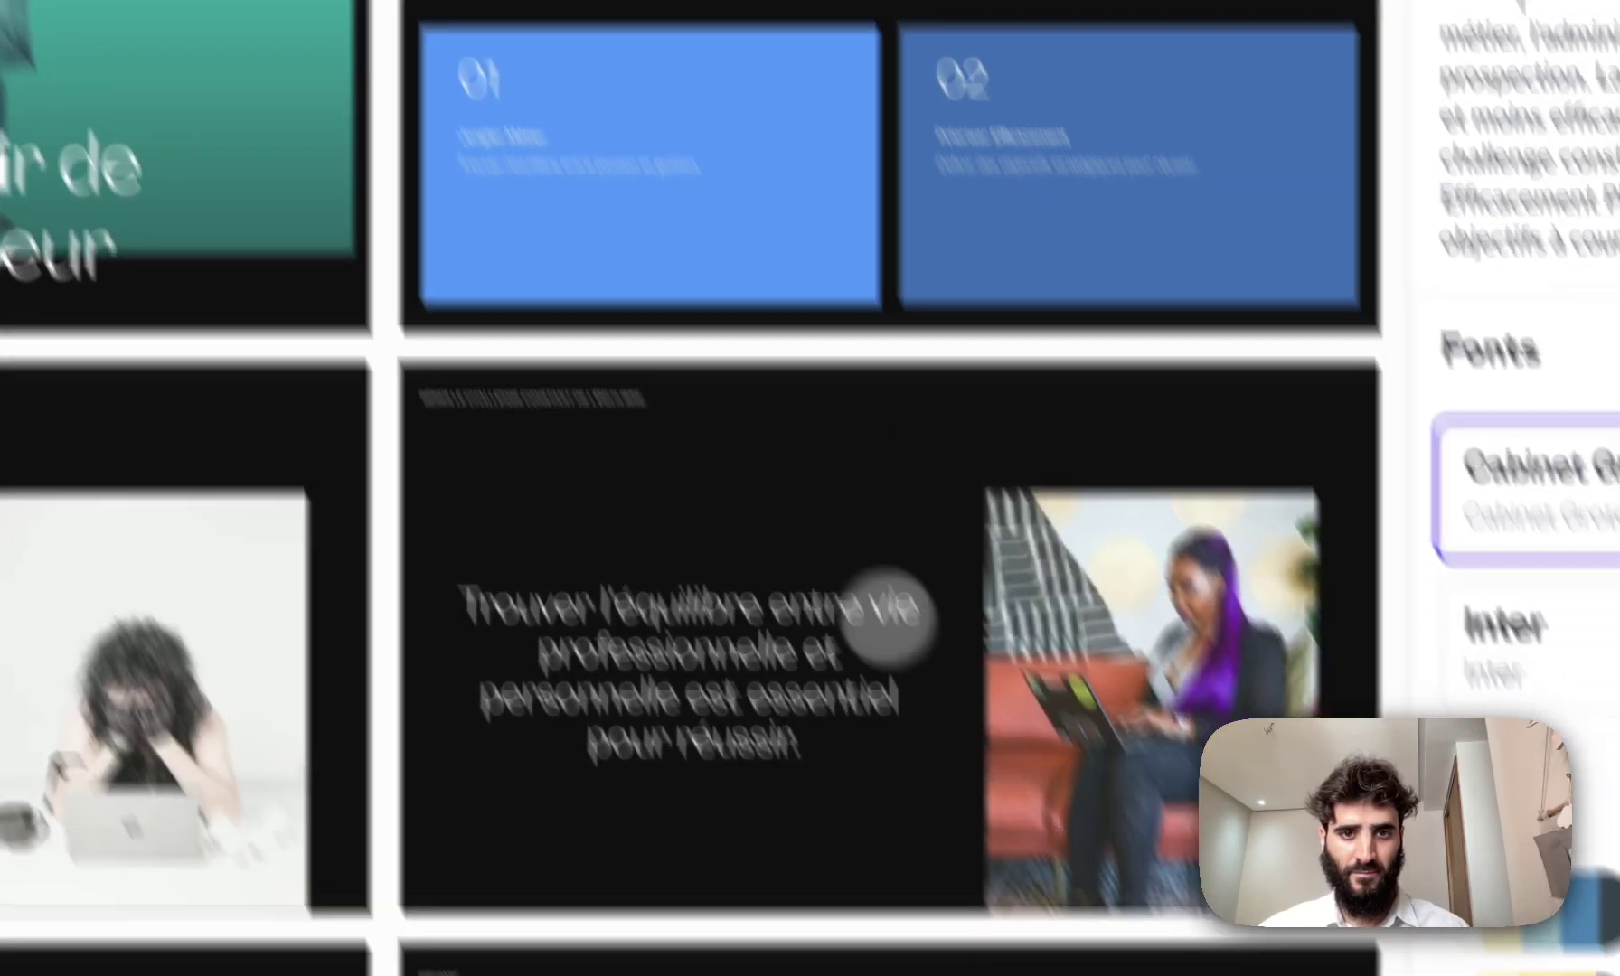
scroll(812, 536, "down", 8)
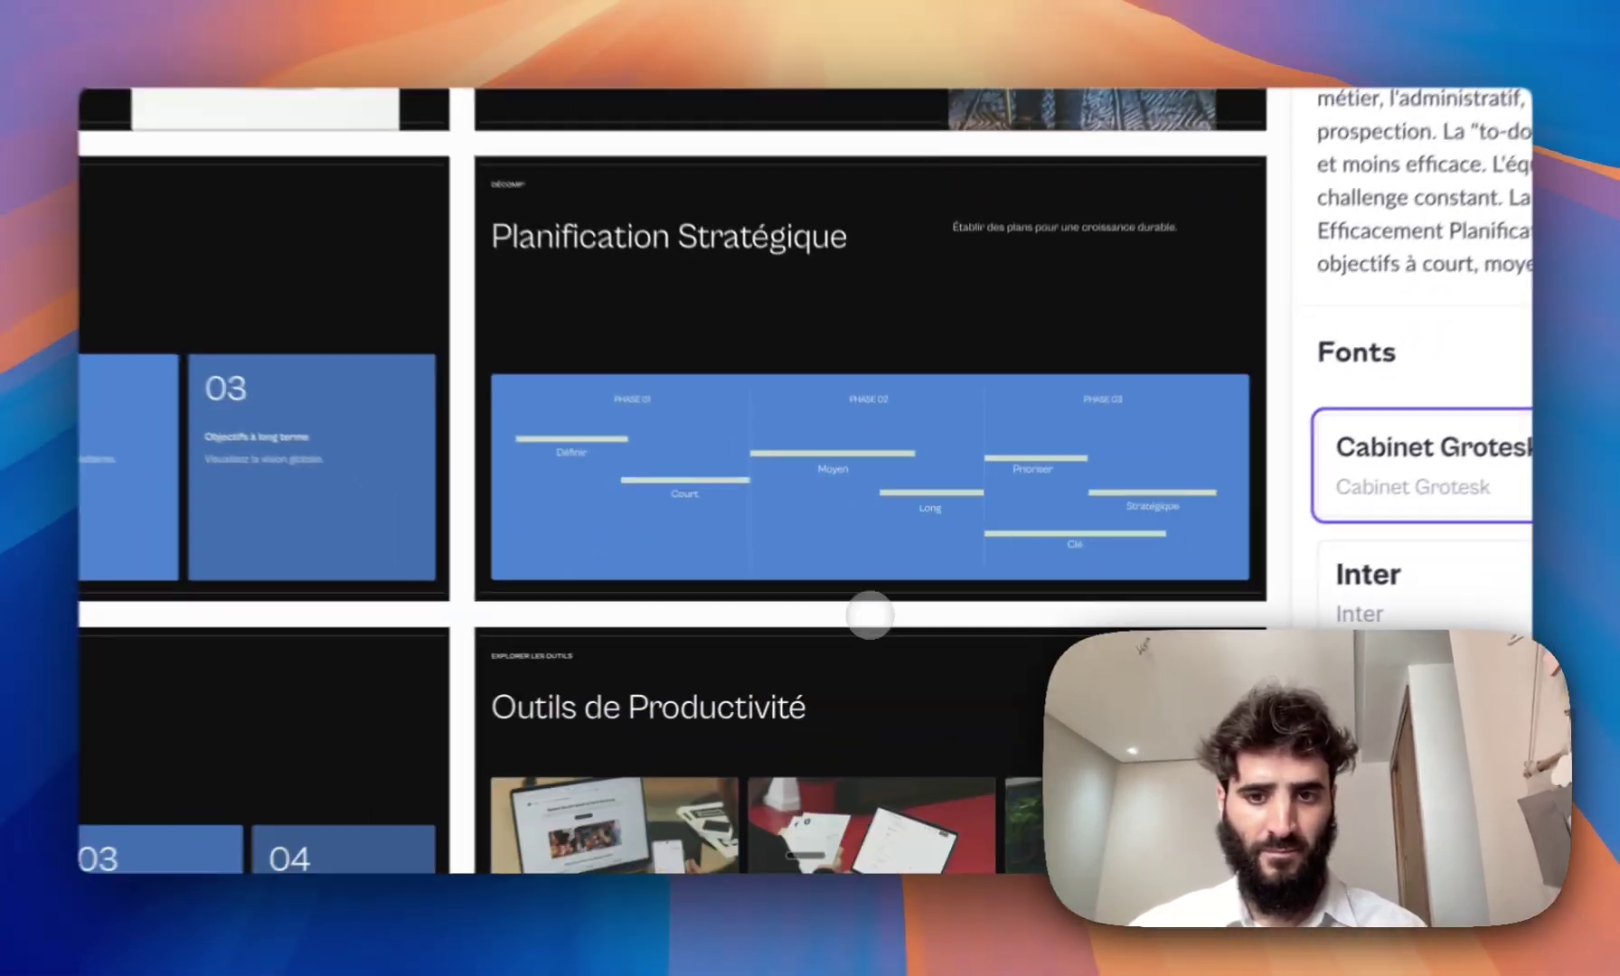
scroll(872, 618, "down", 3)
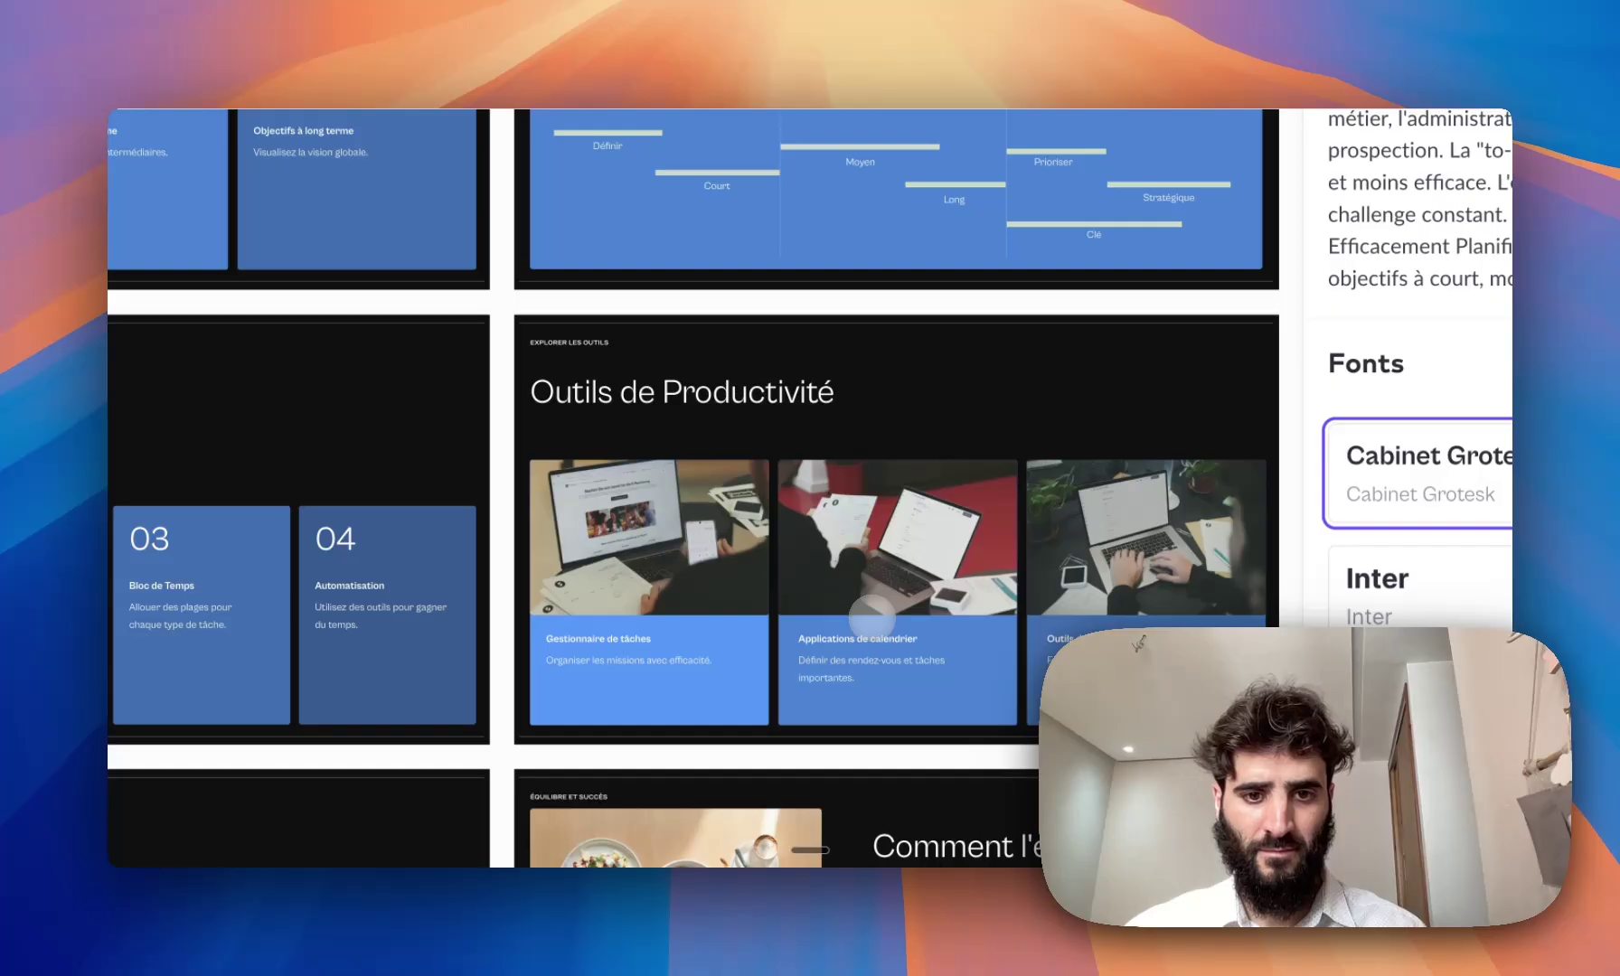
scroll(863, 618, "up", 7)
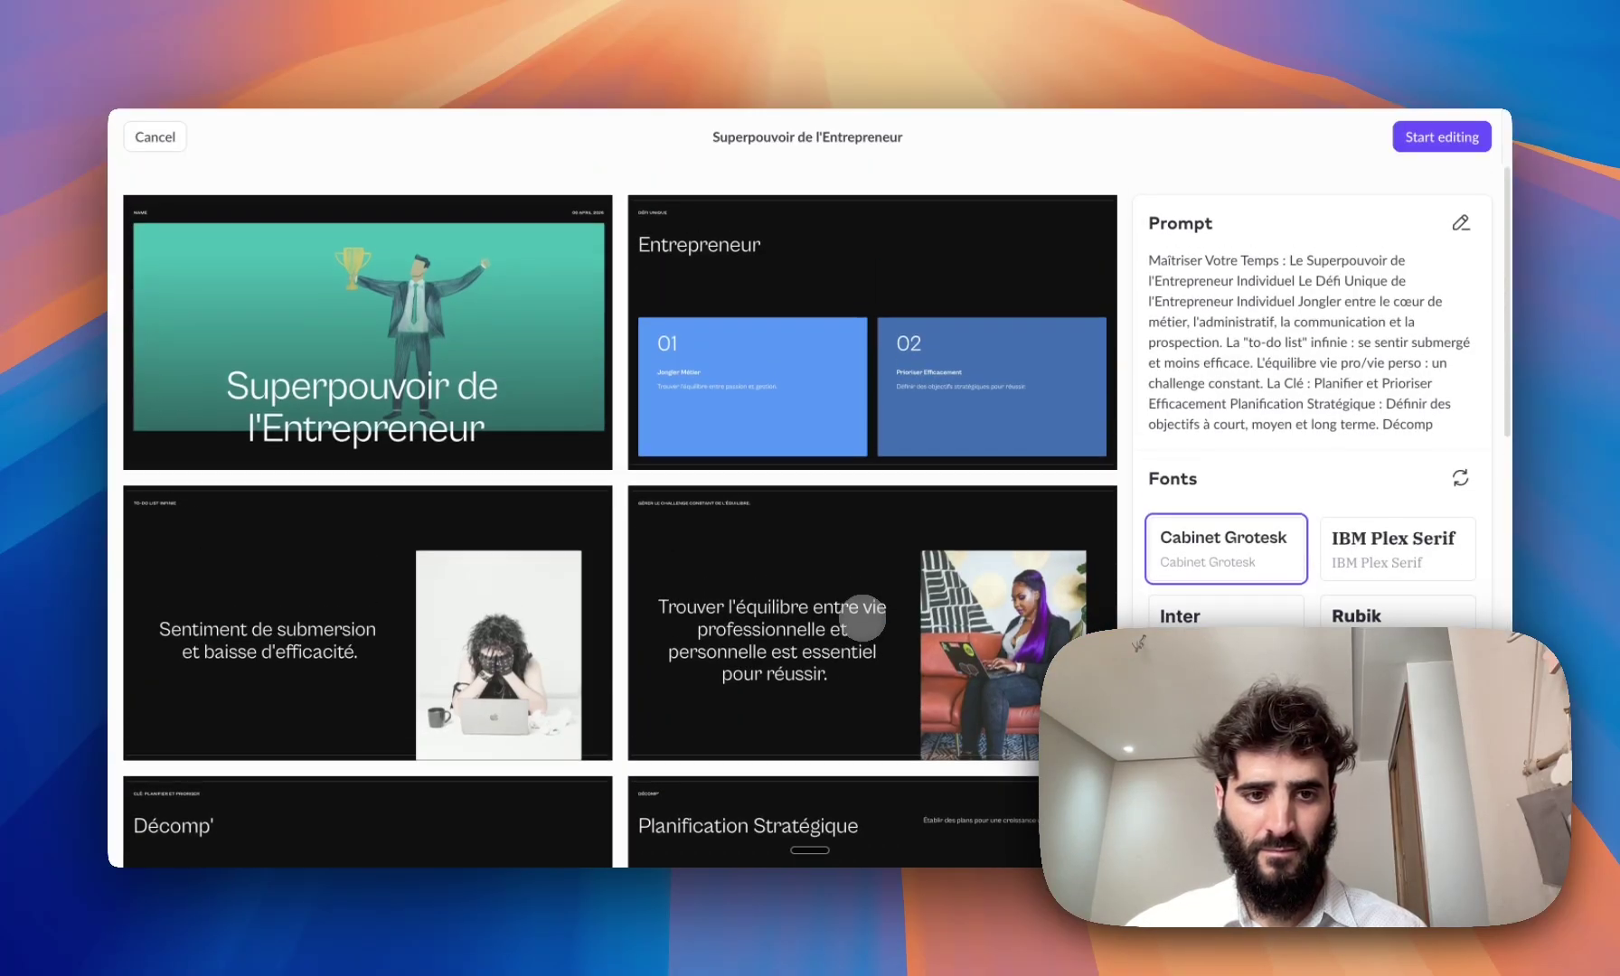
scroll(862, 618, "down", 7)
scroll(796, 855, "up", 10)
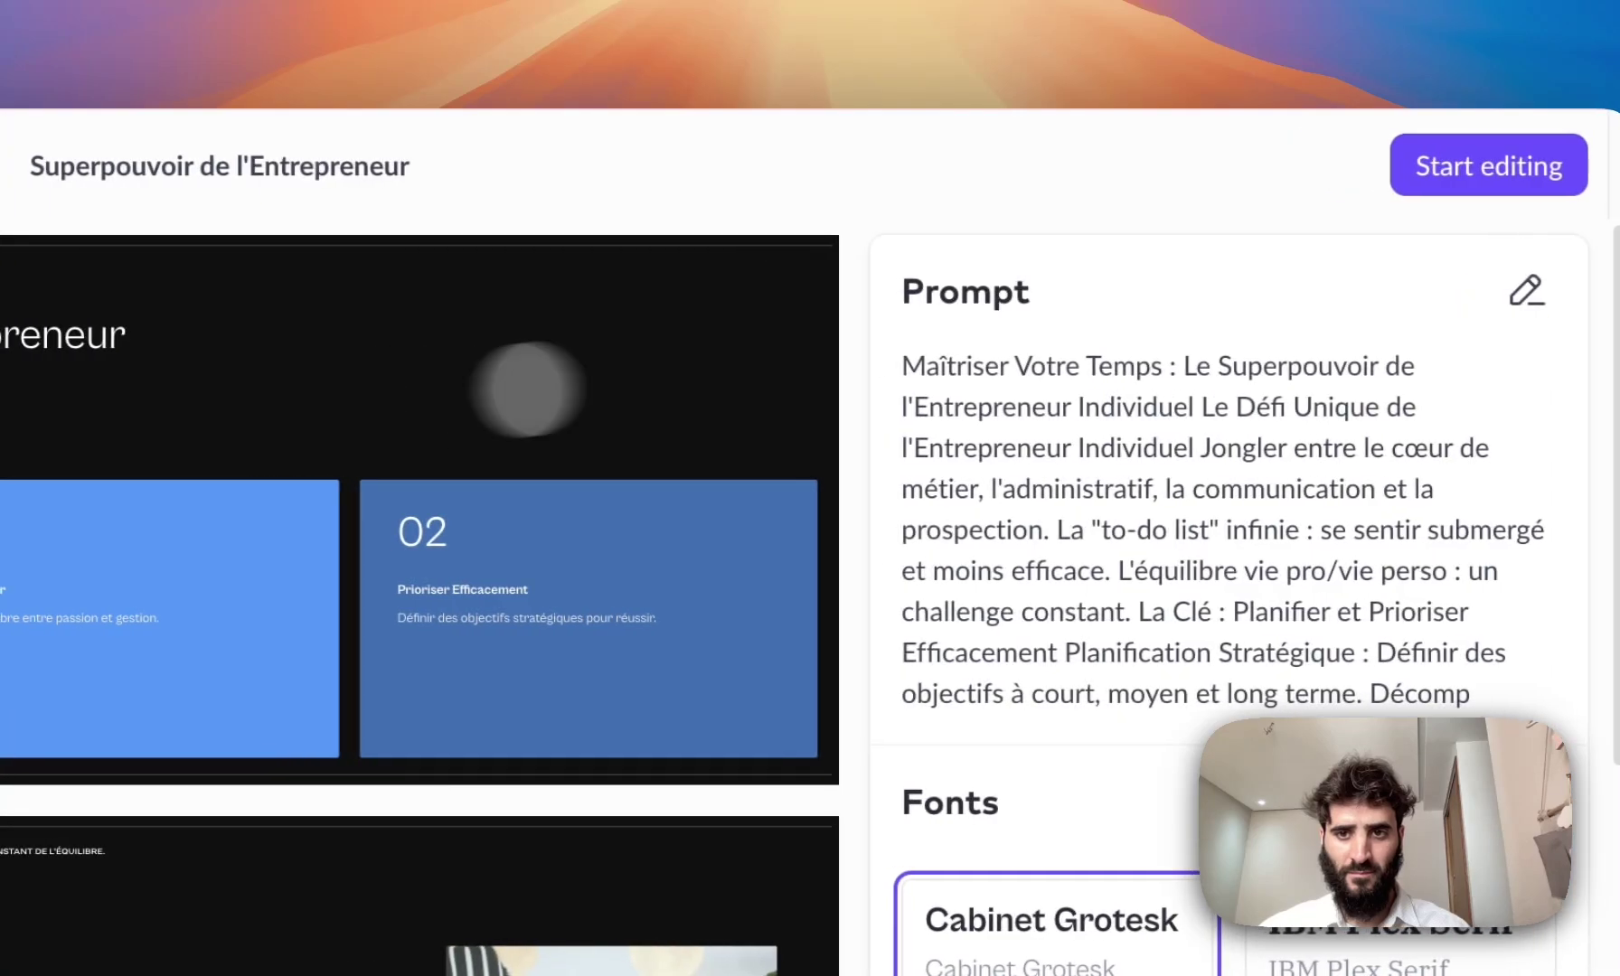
- Shorten the end of the prompt to "Définir des objectifs", add "max de details pour chaque slide", and regenerate the presentation
left_click(1420, 290)
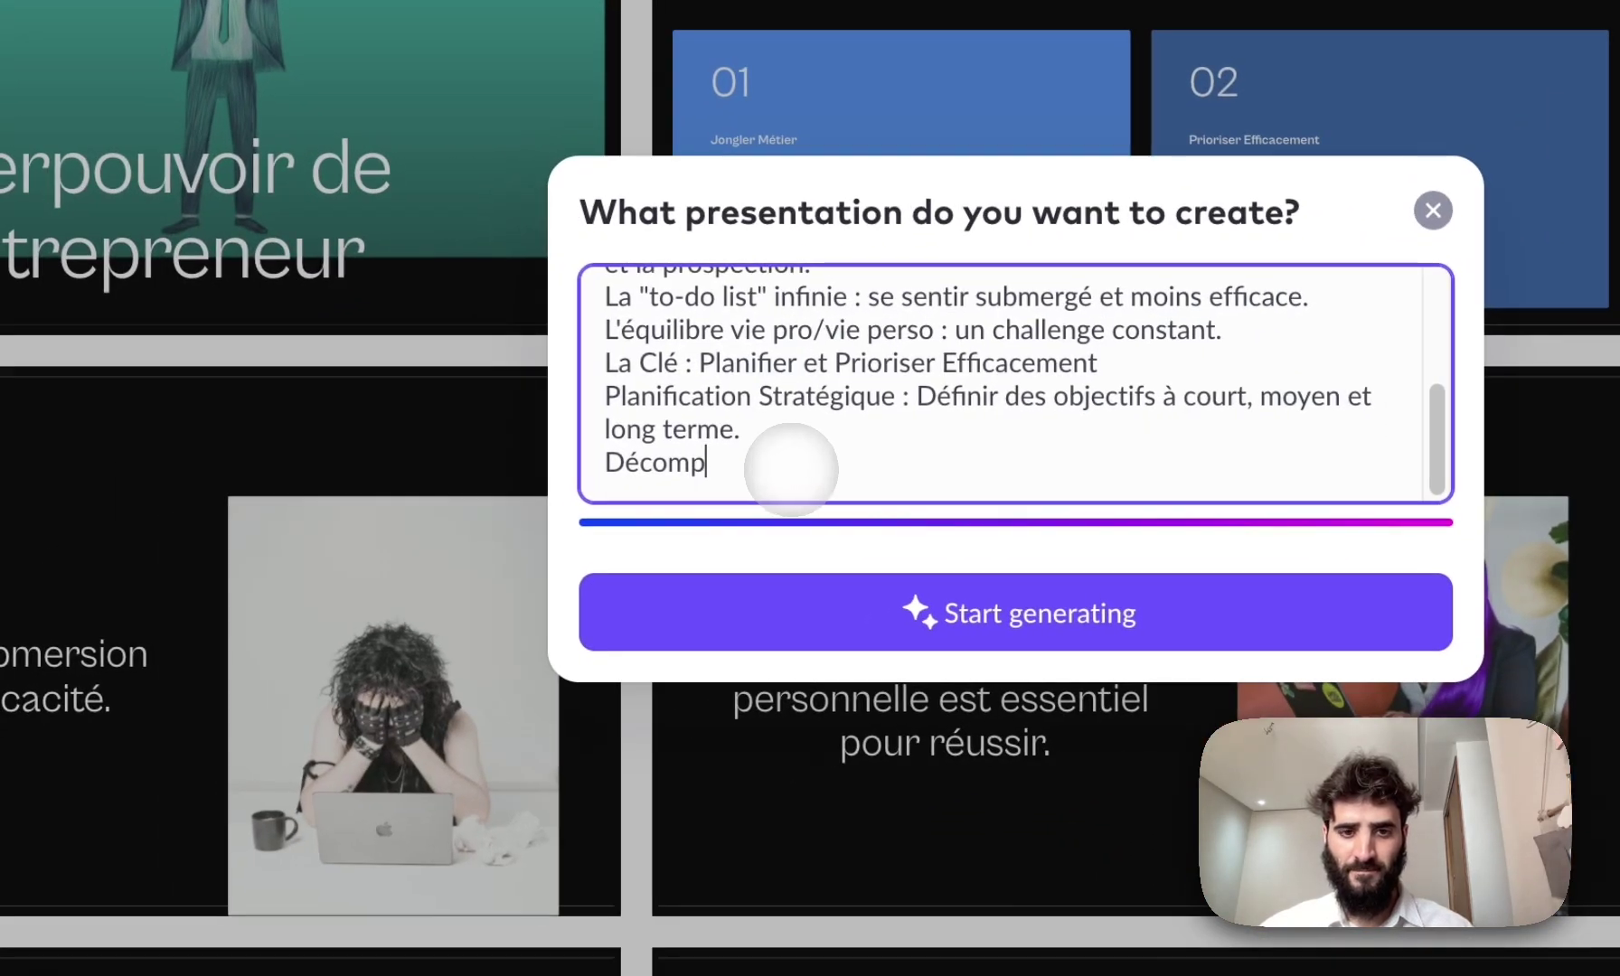
key("BackSpace")
key("BackSpace")
type("max de")
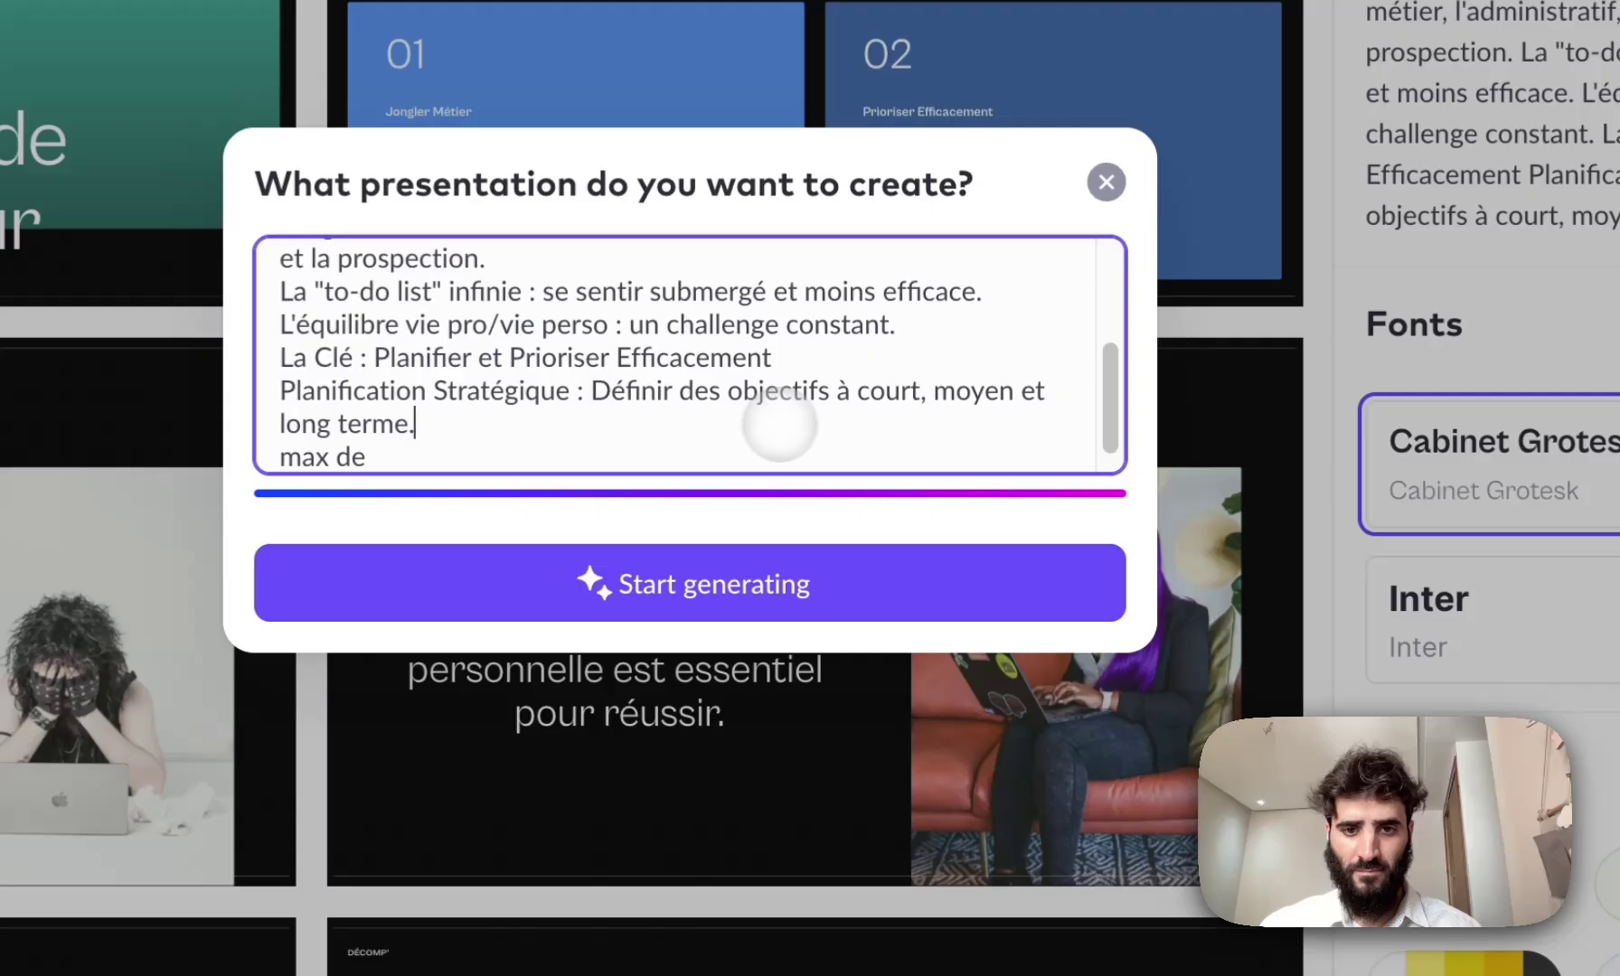
left_click_drag(854, 504, 882, 488)
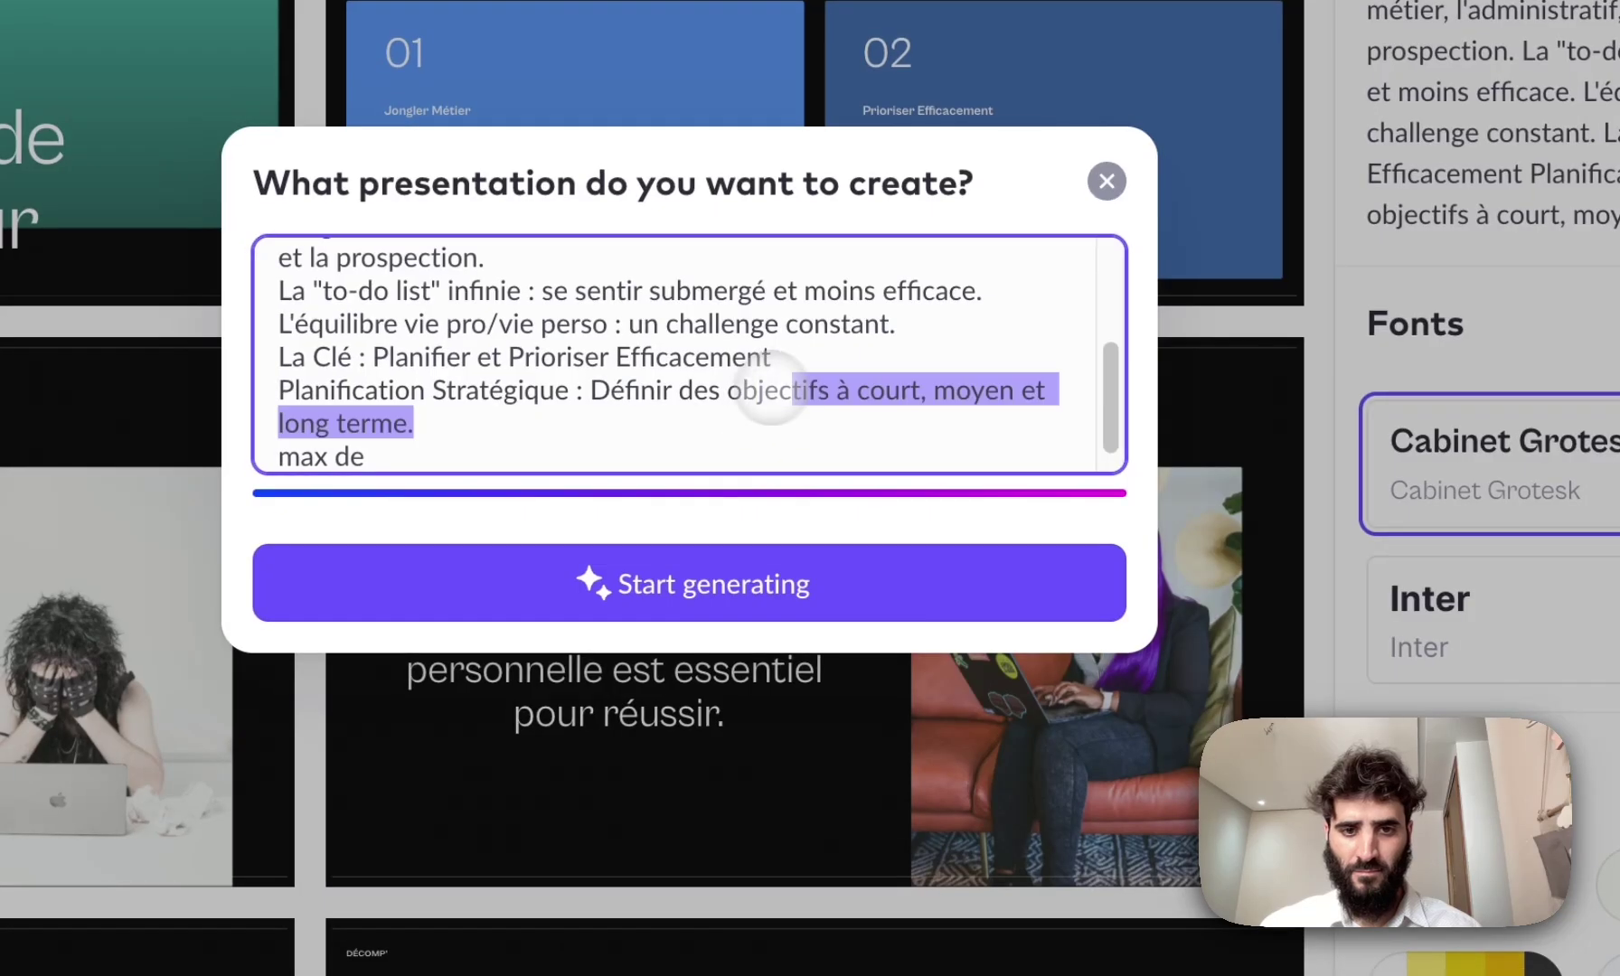
key("BackSpace")
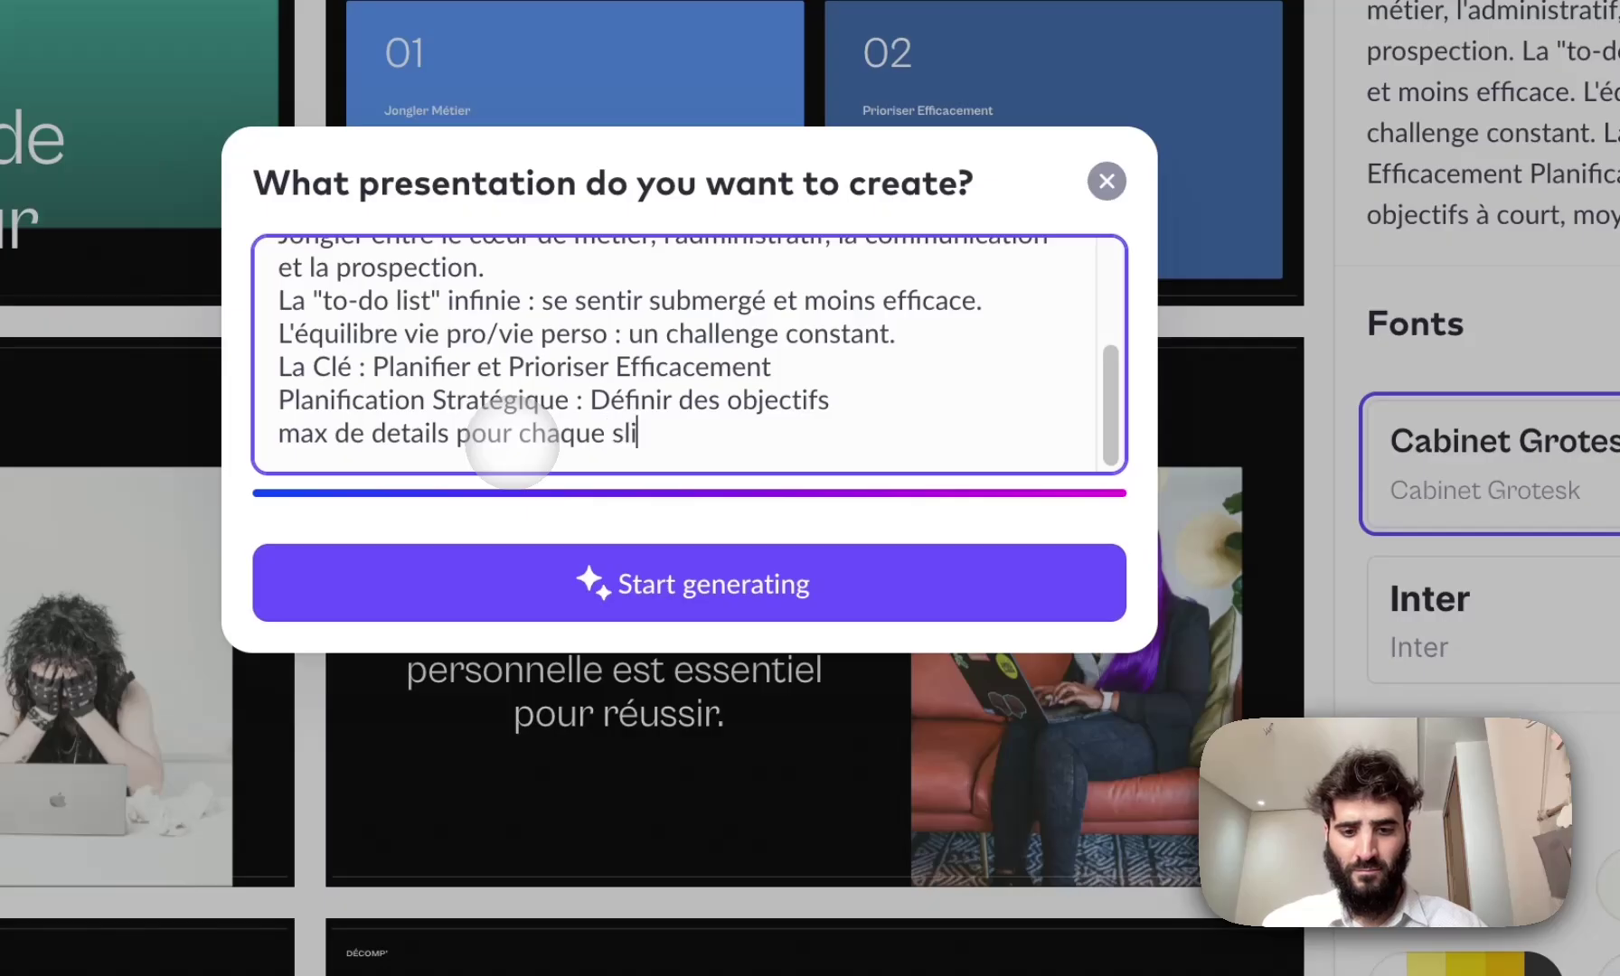
left_click(705, 582)
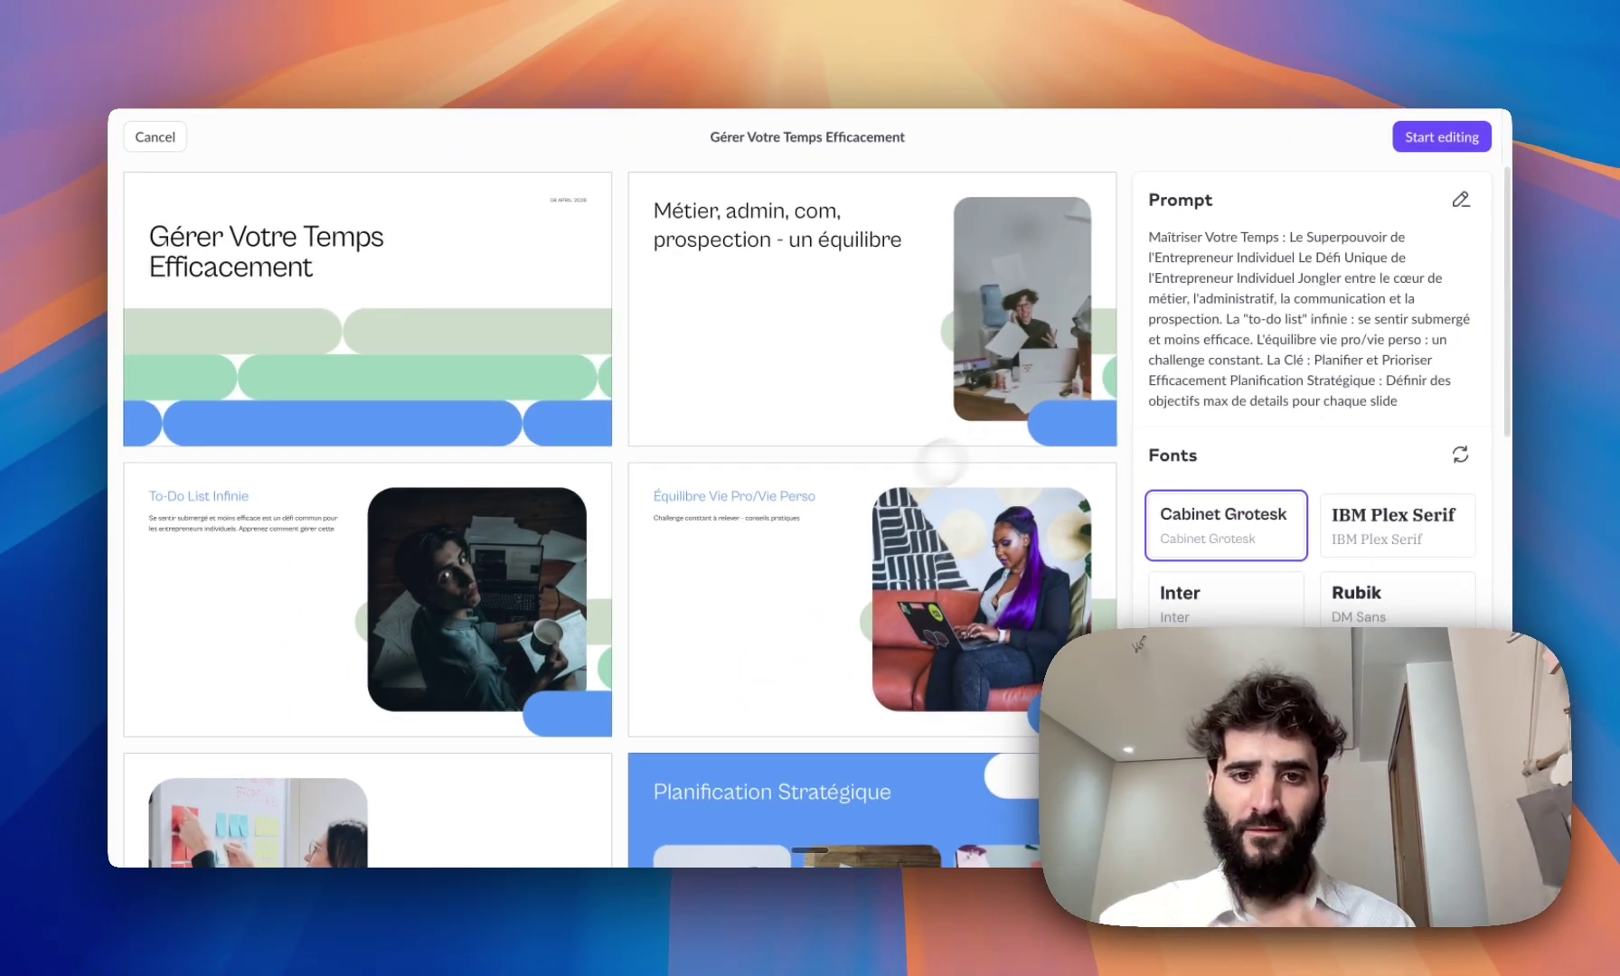
- Review the regenerated "Gérer Votre Temps Efficacement" slides from the title through the conclusion, checking their content detail
scroll(941, 461, "down", 10)
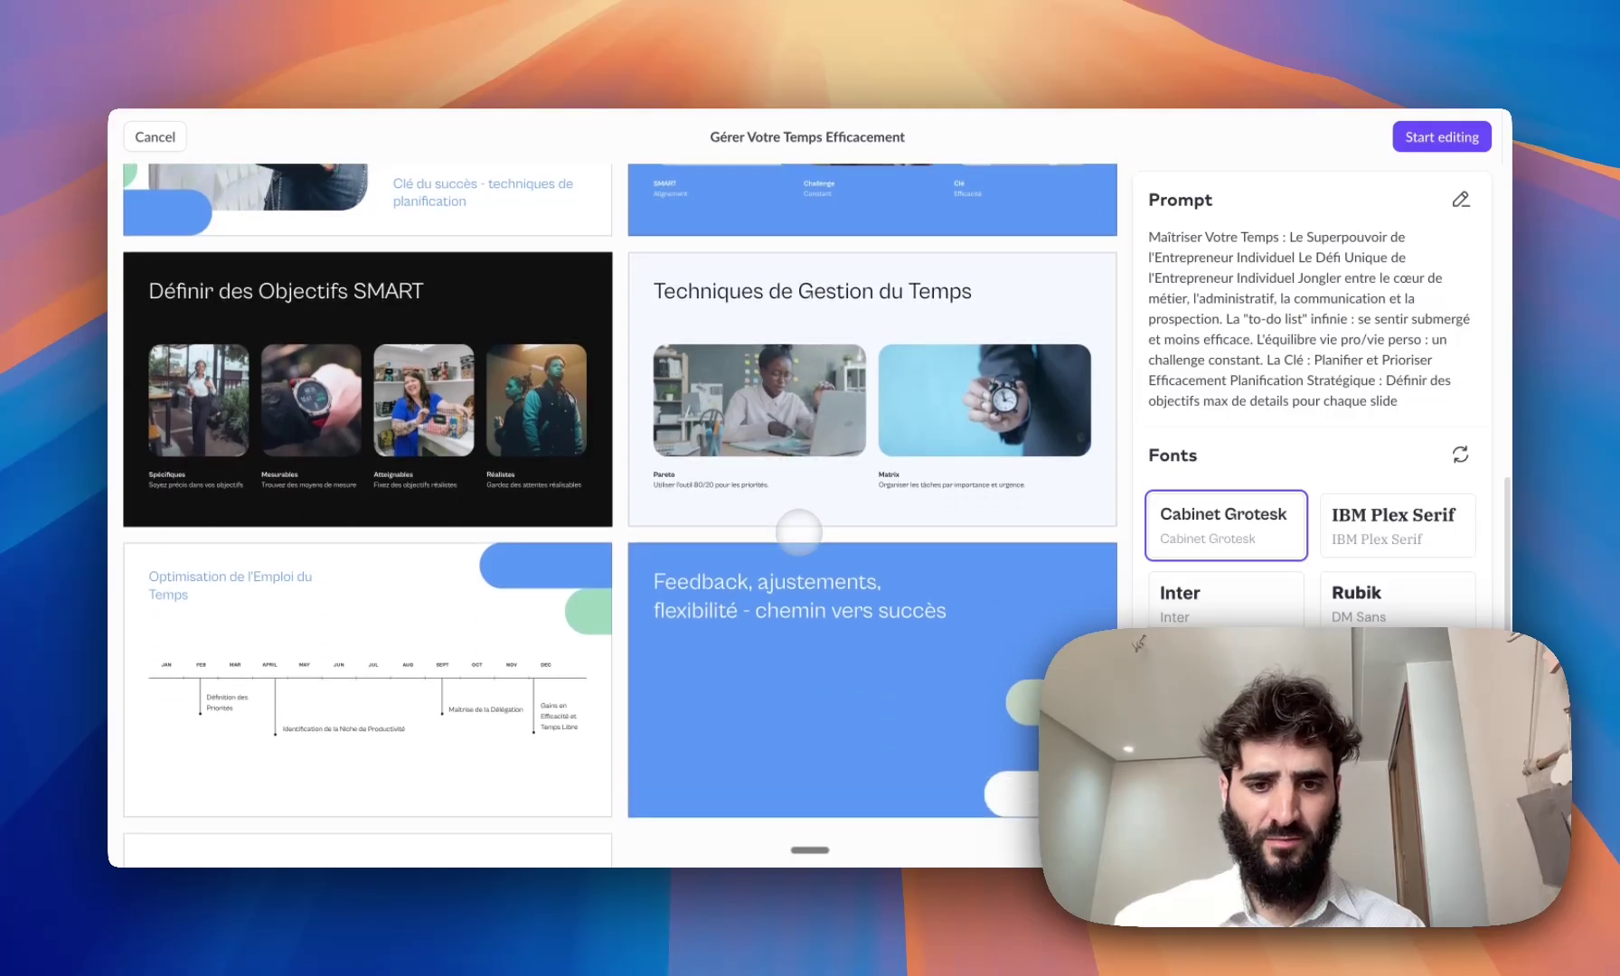
scroll(799, 532, "down", 3)
scroll(437, 517, "down", 3)
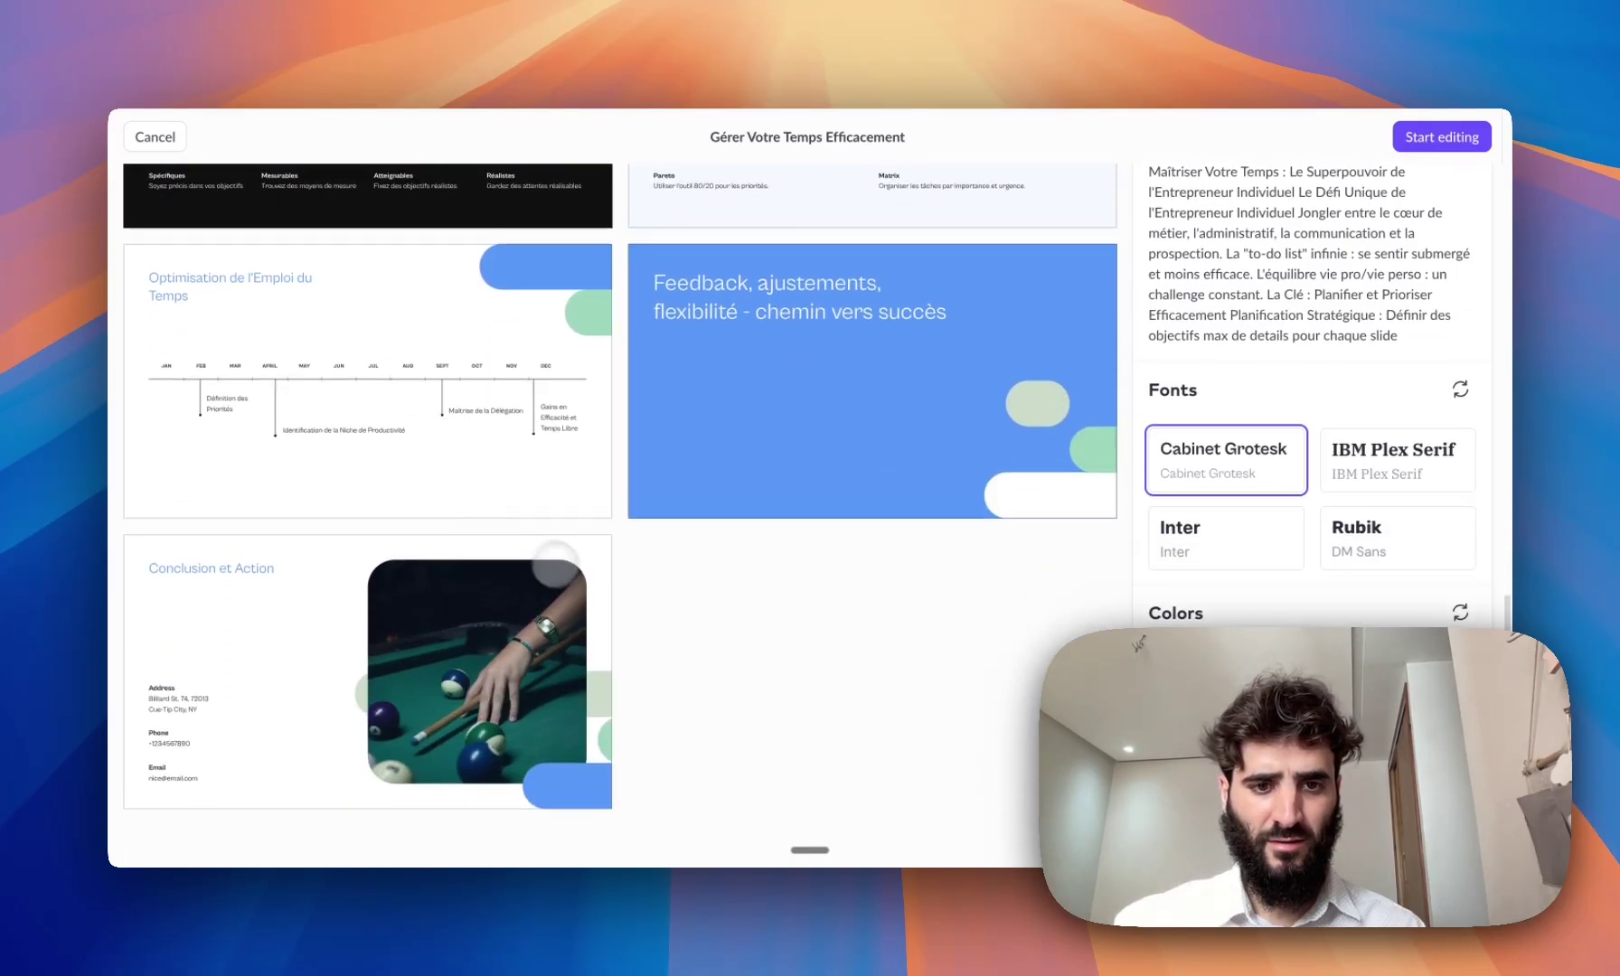
scroll(552, 561, "up", 12)
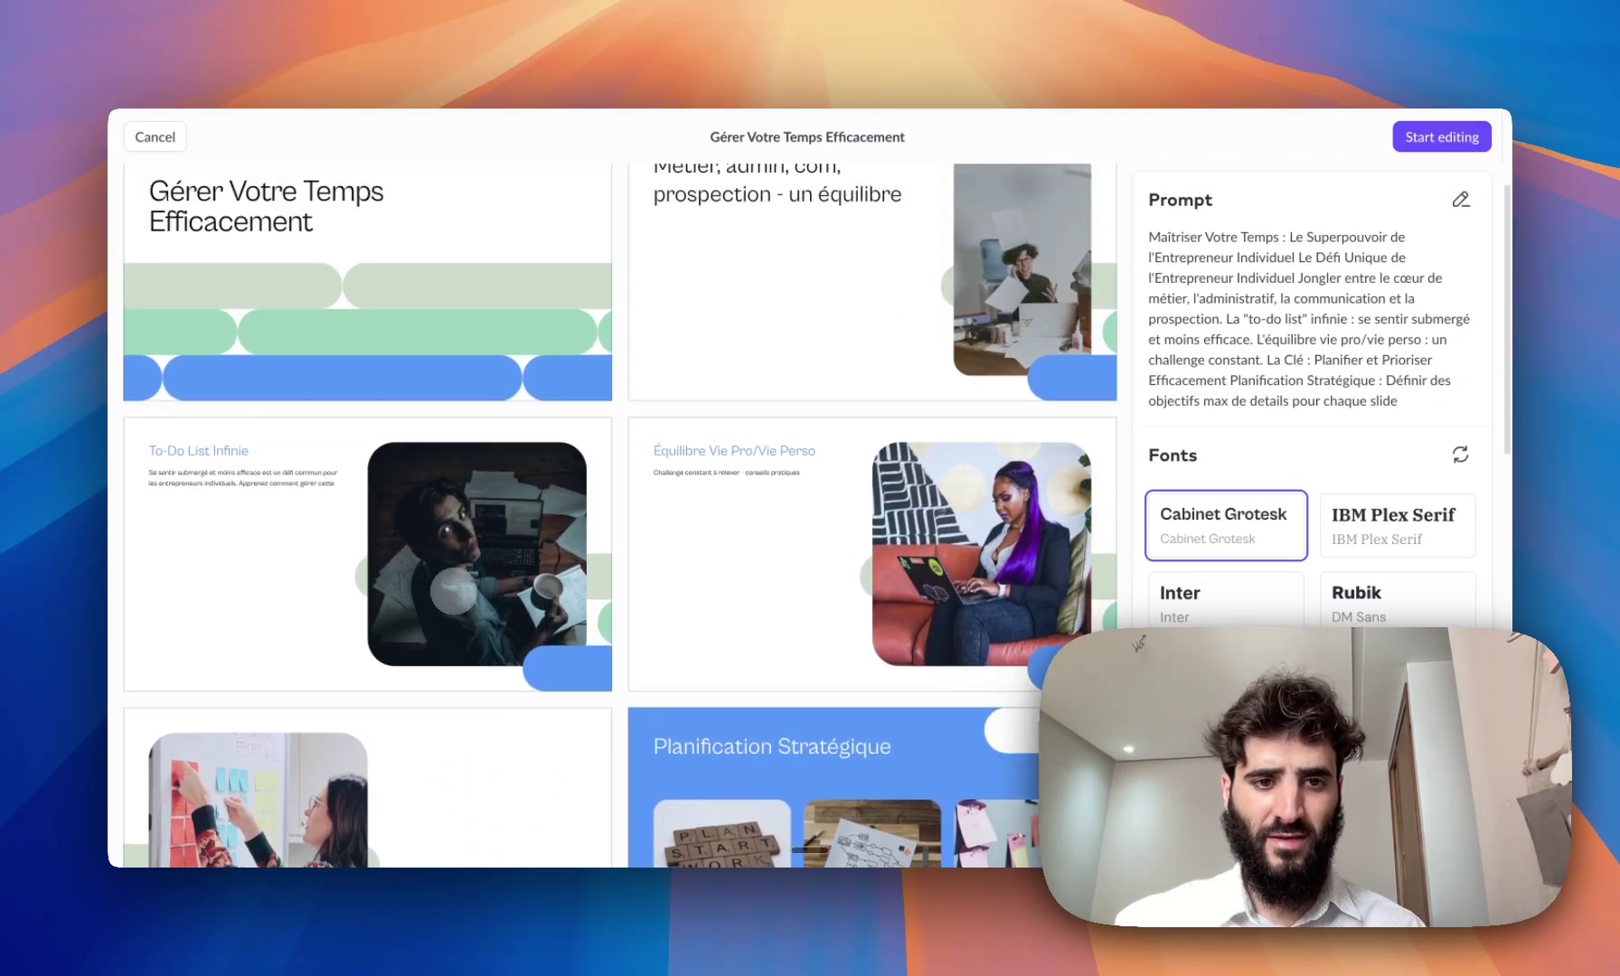
scroll(453, 592, "up", 1)
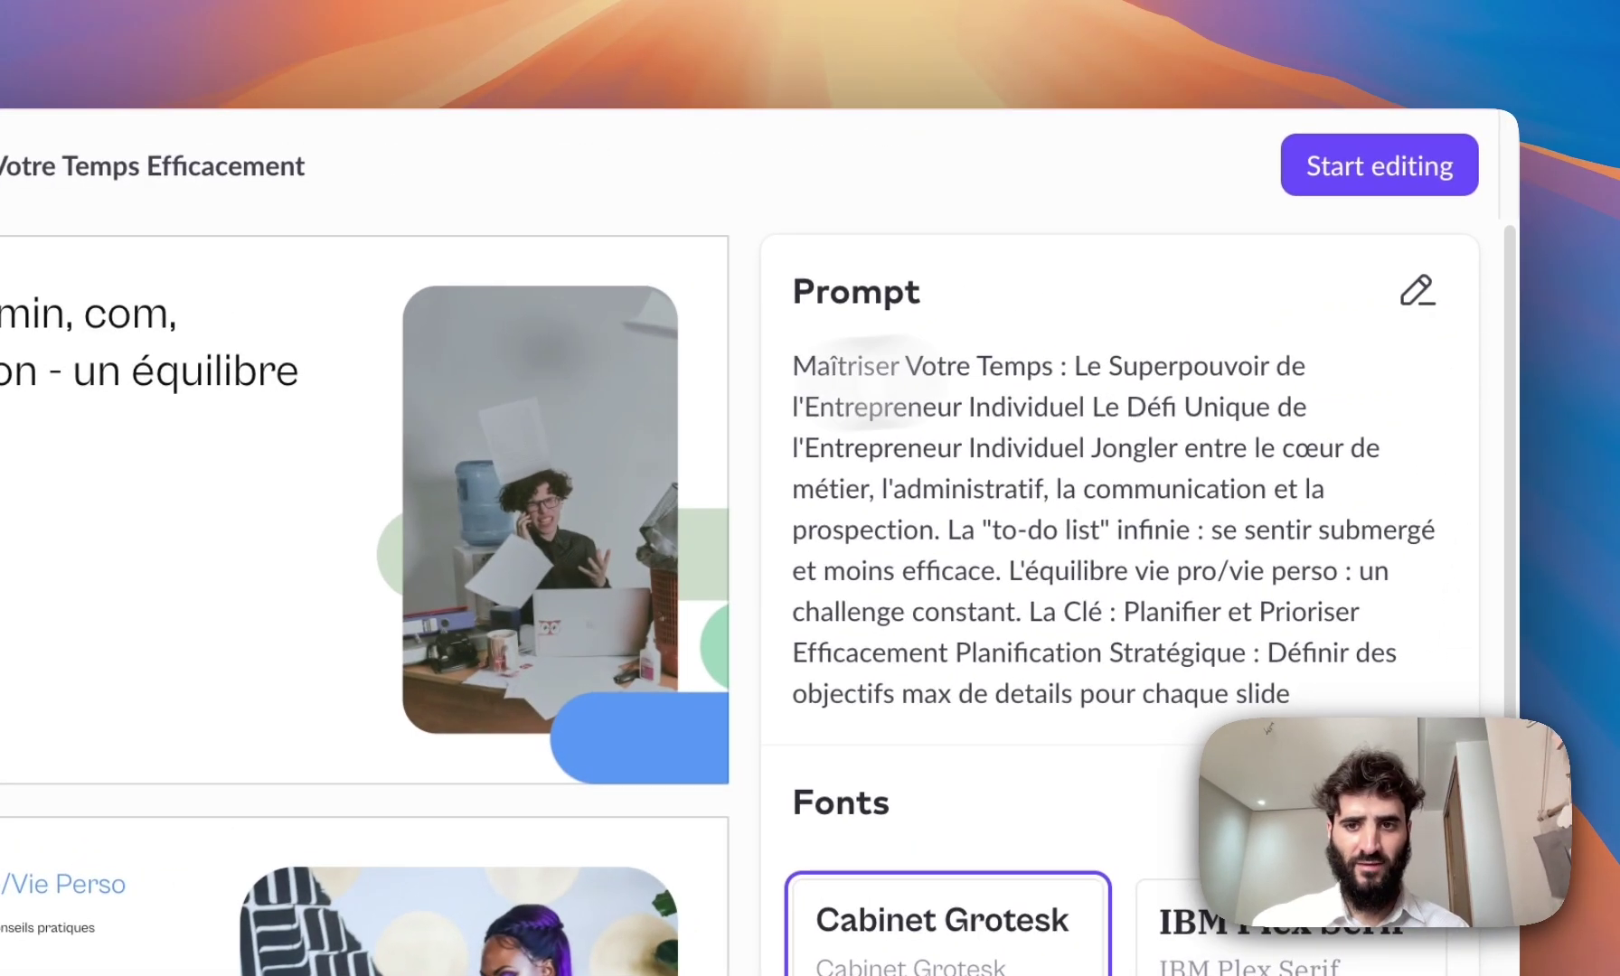
- Replace the prompt with "Je veux des slides hyper detaillees avec beaucoup de contenu suffisant et clair pour guider les entrepreneurs a gerer leur temps."
left_click(1461, 199)
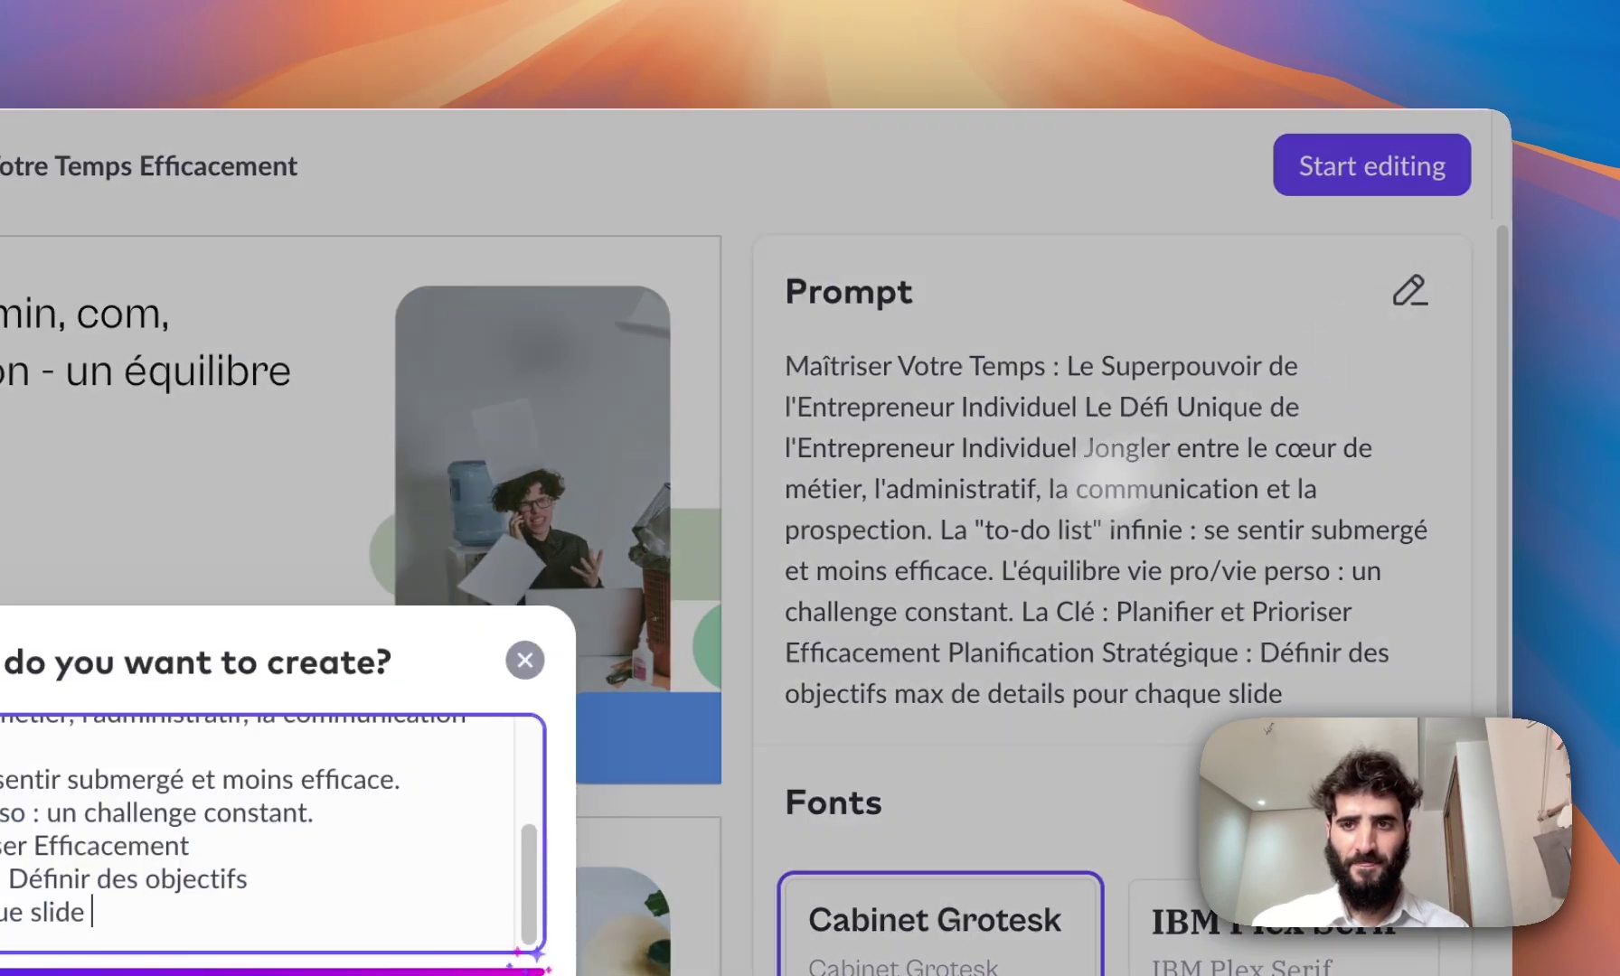
key("super+a")
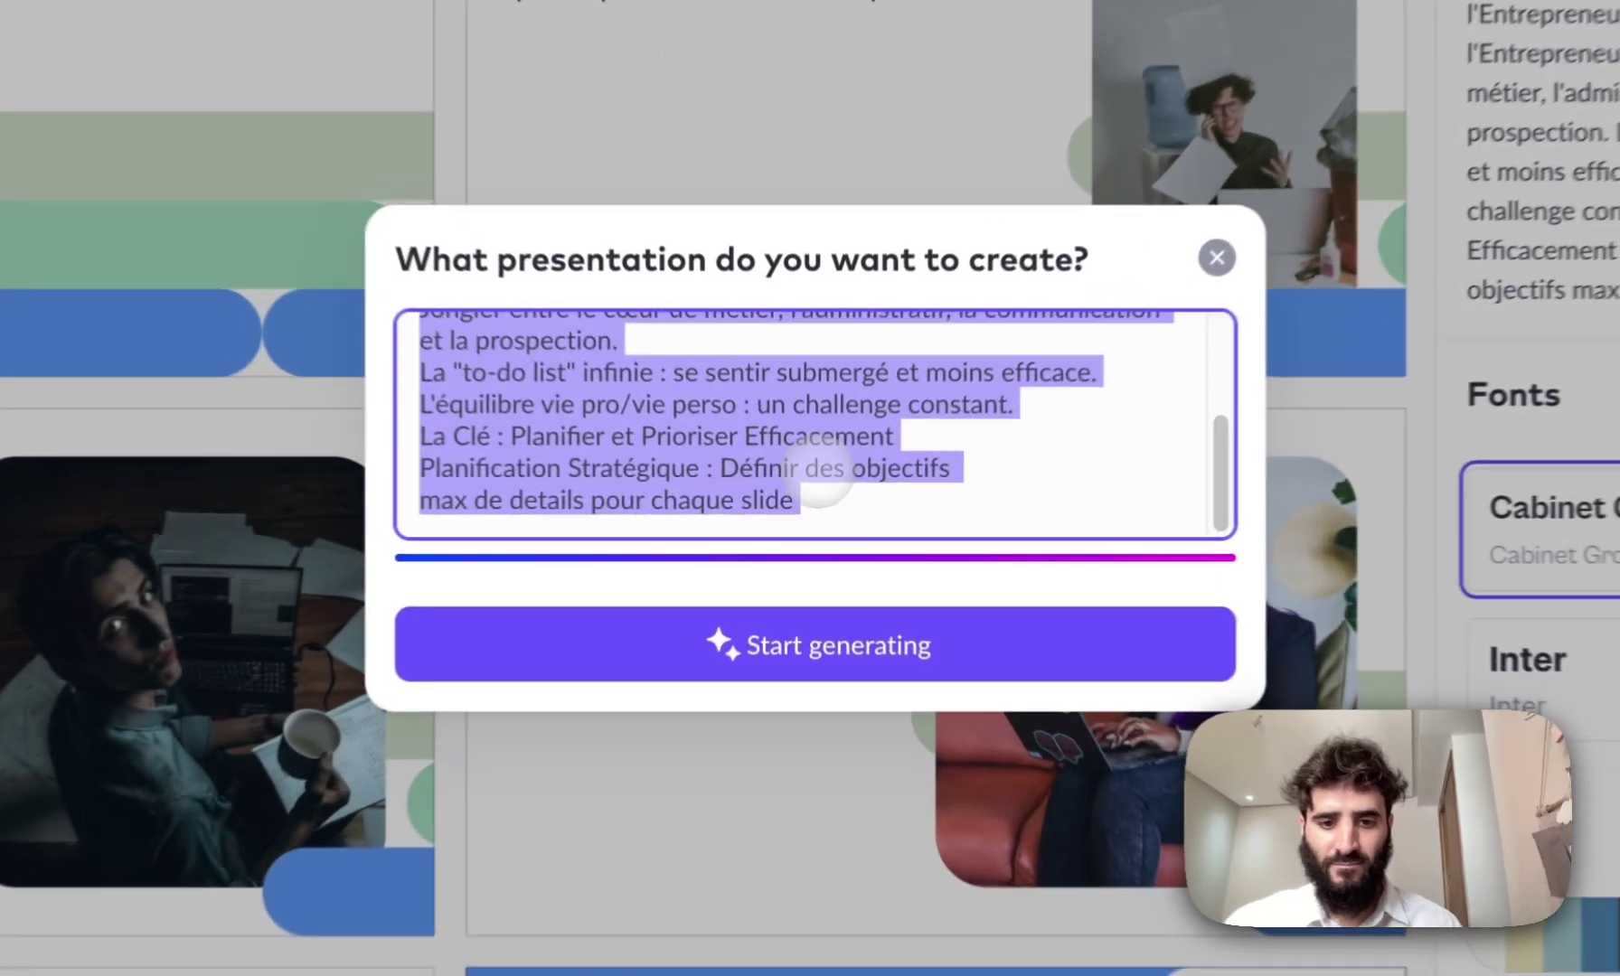
left_click(803, 511)
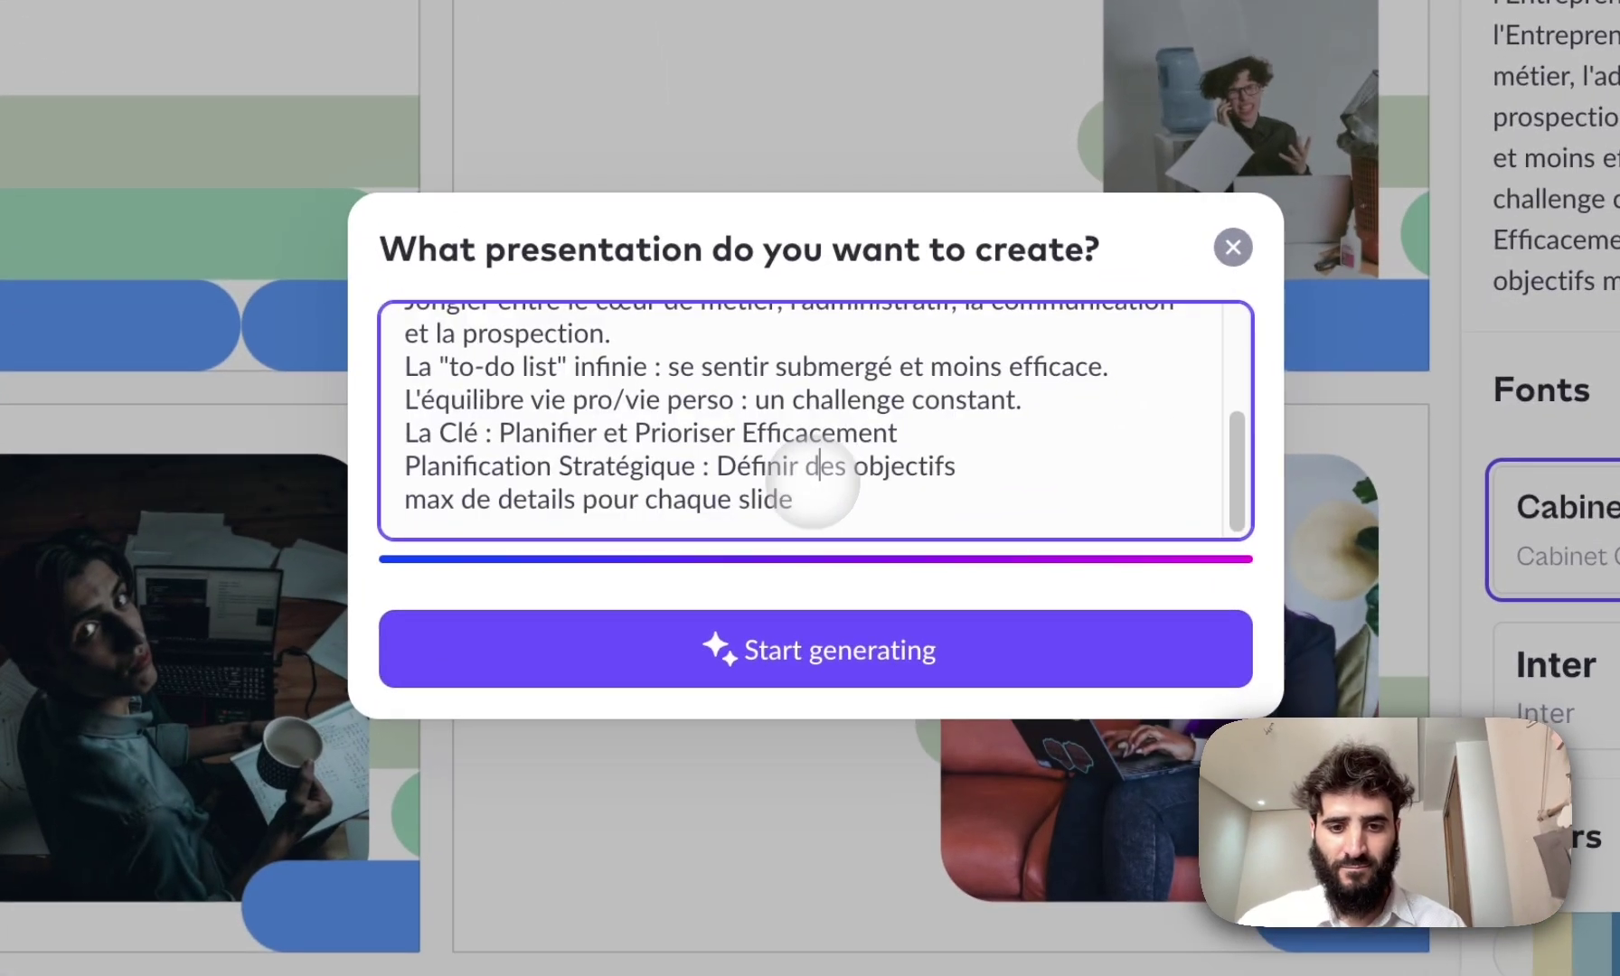
key("ctrl+a")
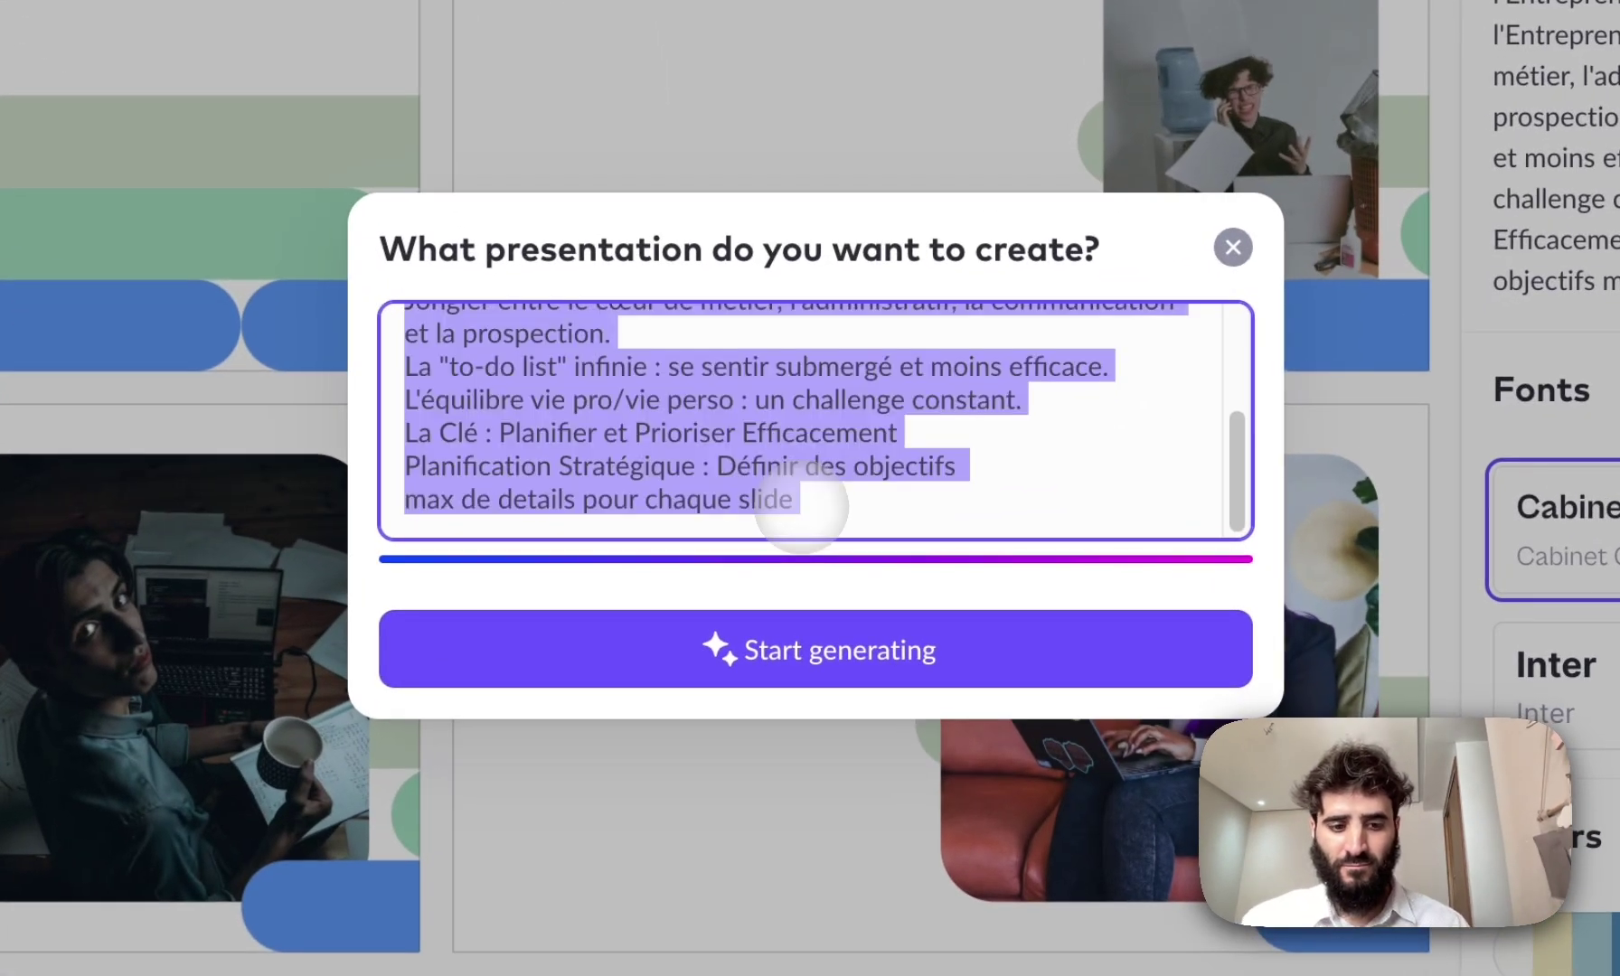
key("BackSpace")
type("Je veu")
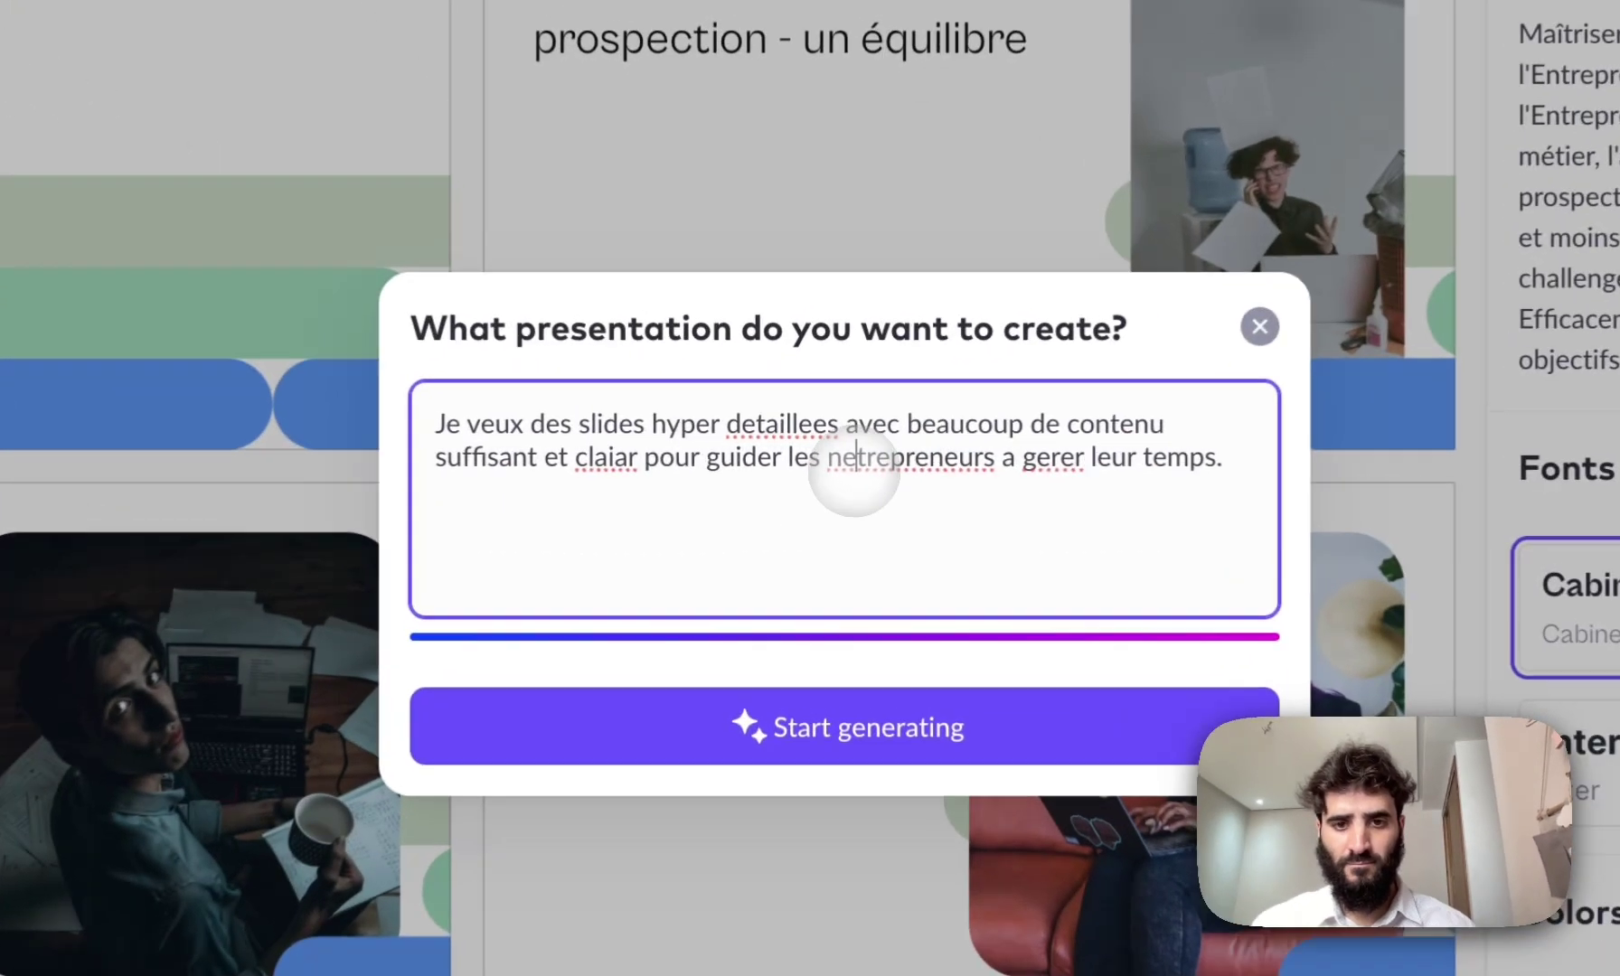
- Correct the spelling of "entrepreneurs" and "clair" in the prompt and generate the presentation
left_click(815, 452)
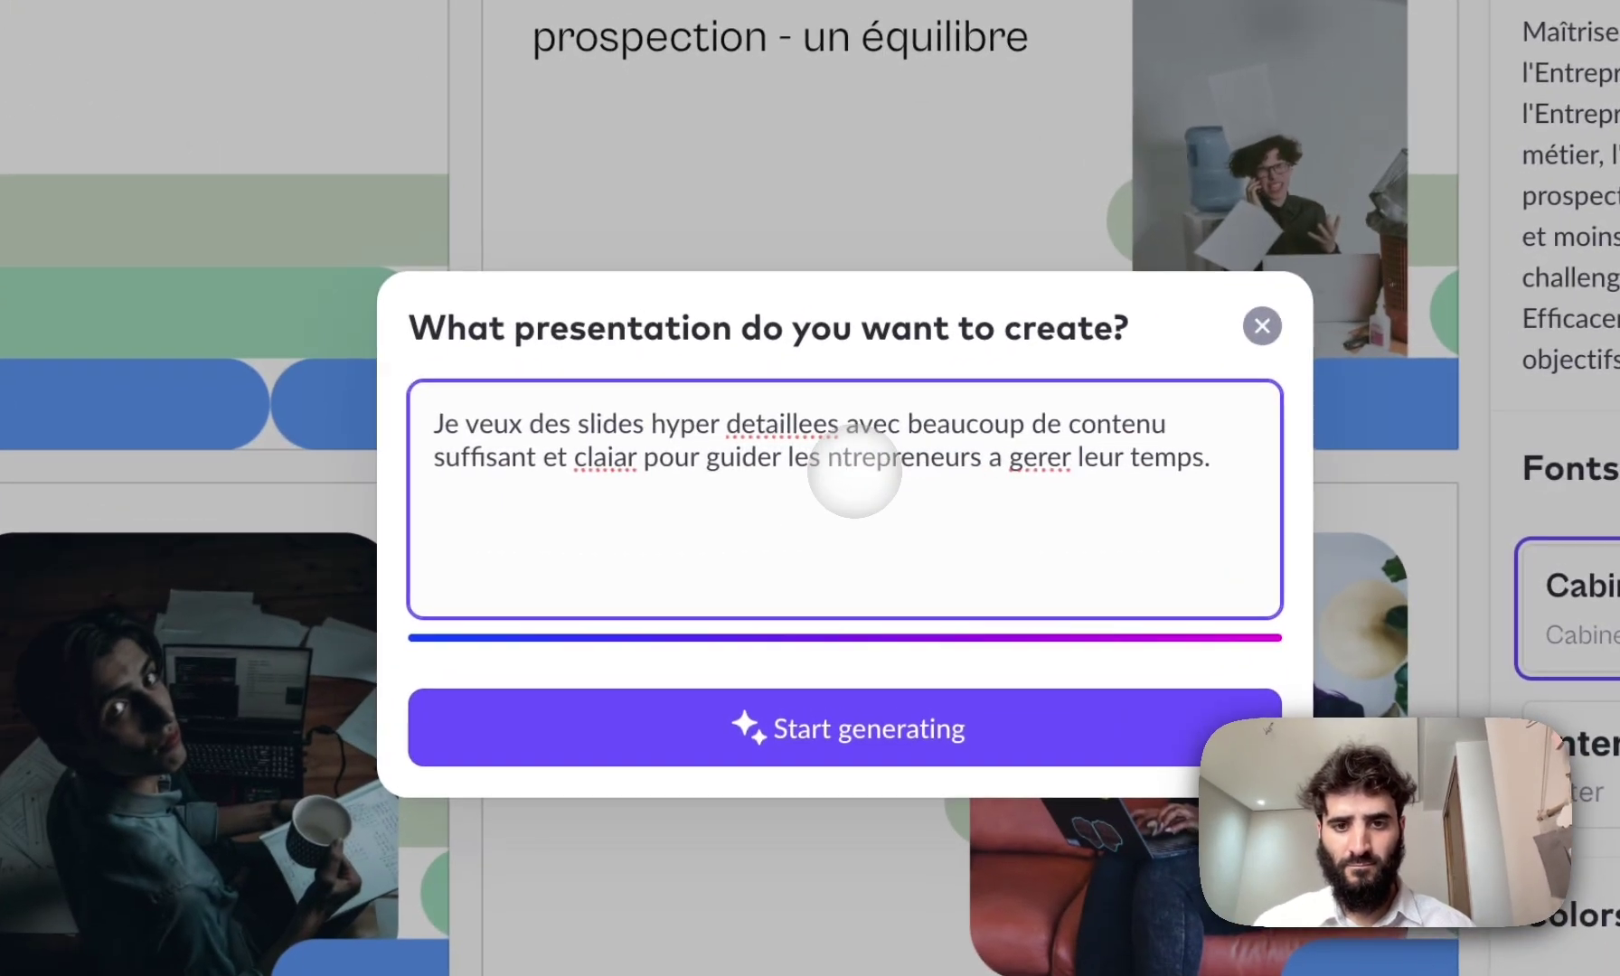
key("BackSpace")
key("BackSpace")
type("en")
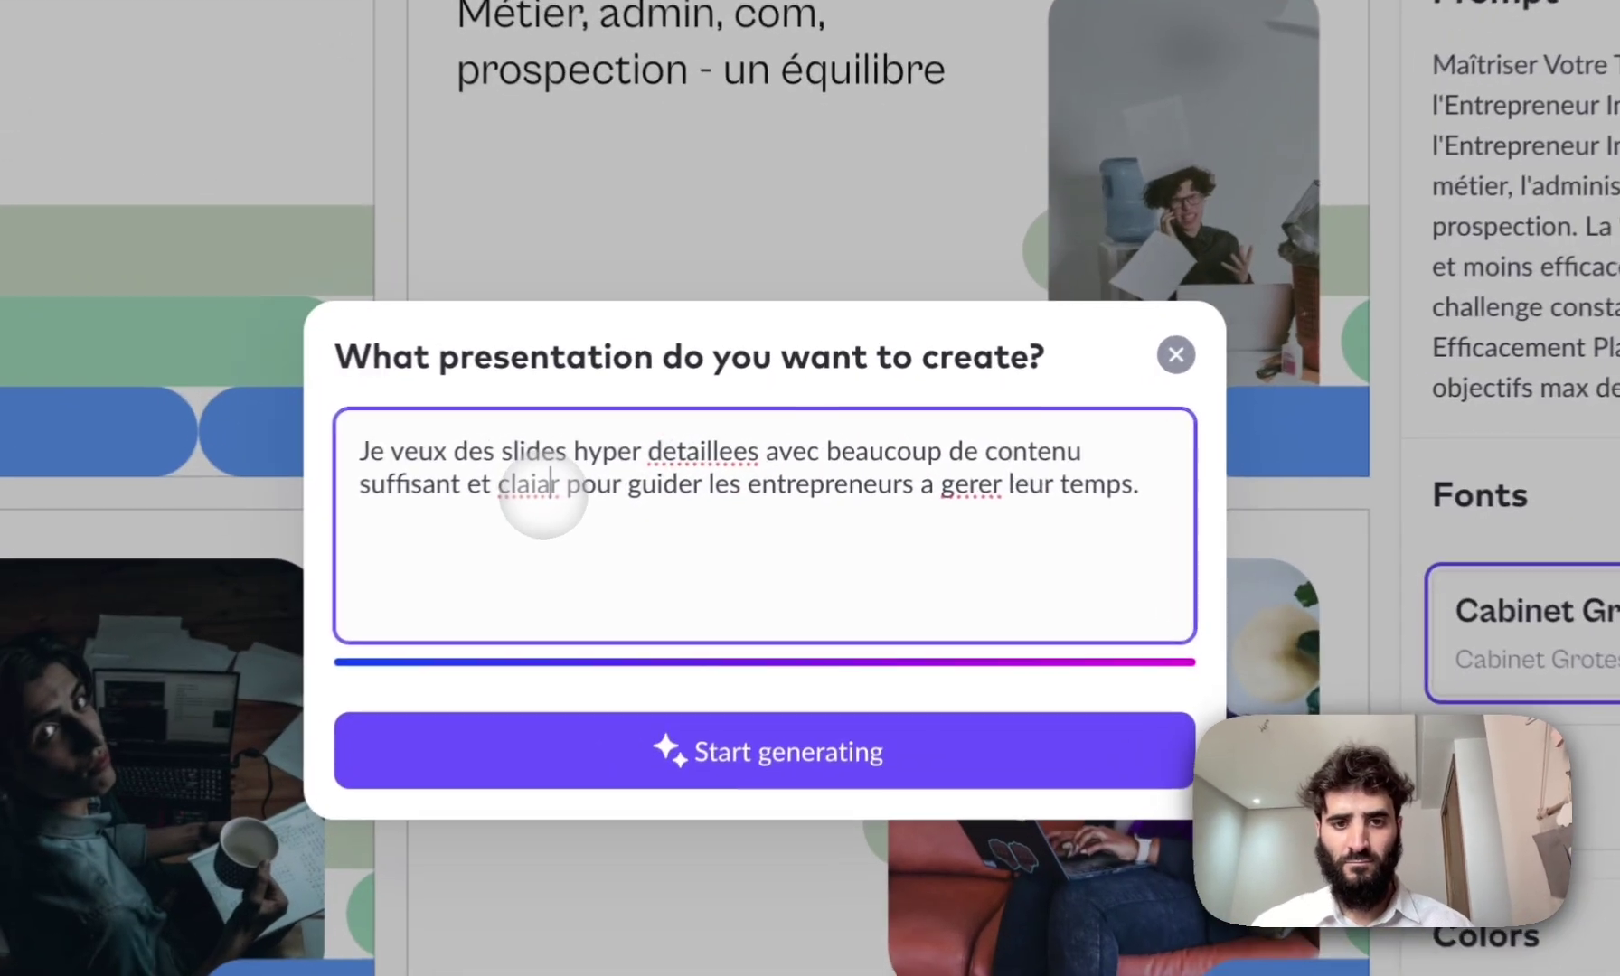
left_click(701, 452)
key("BackSpace")
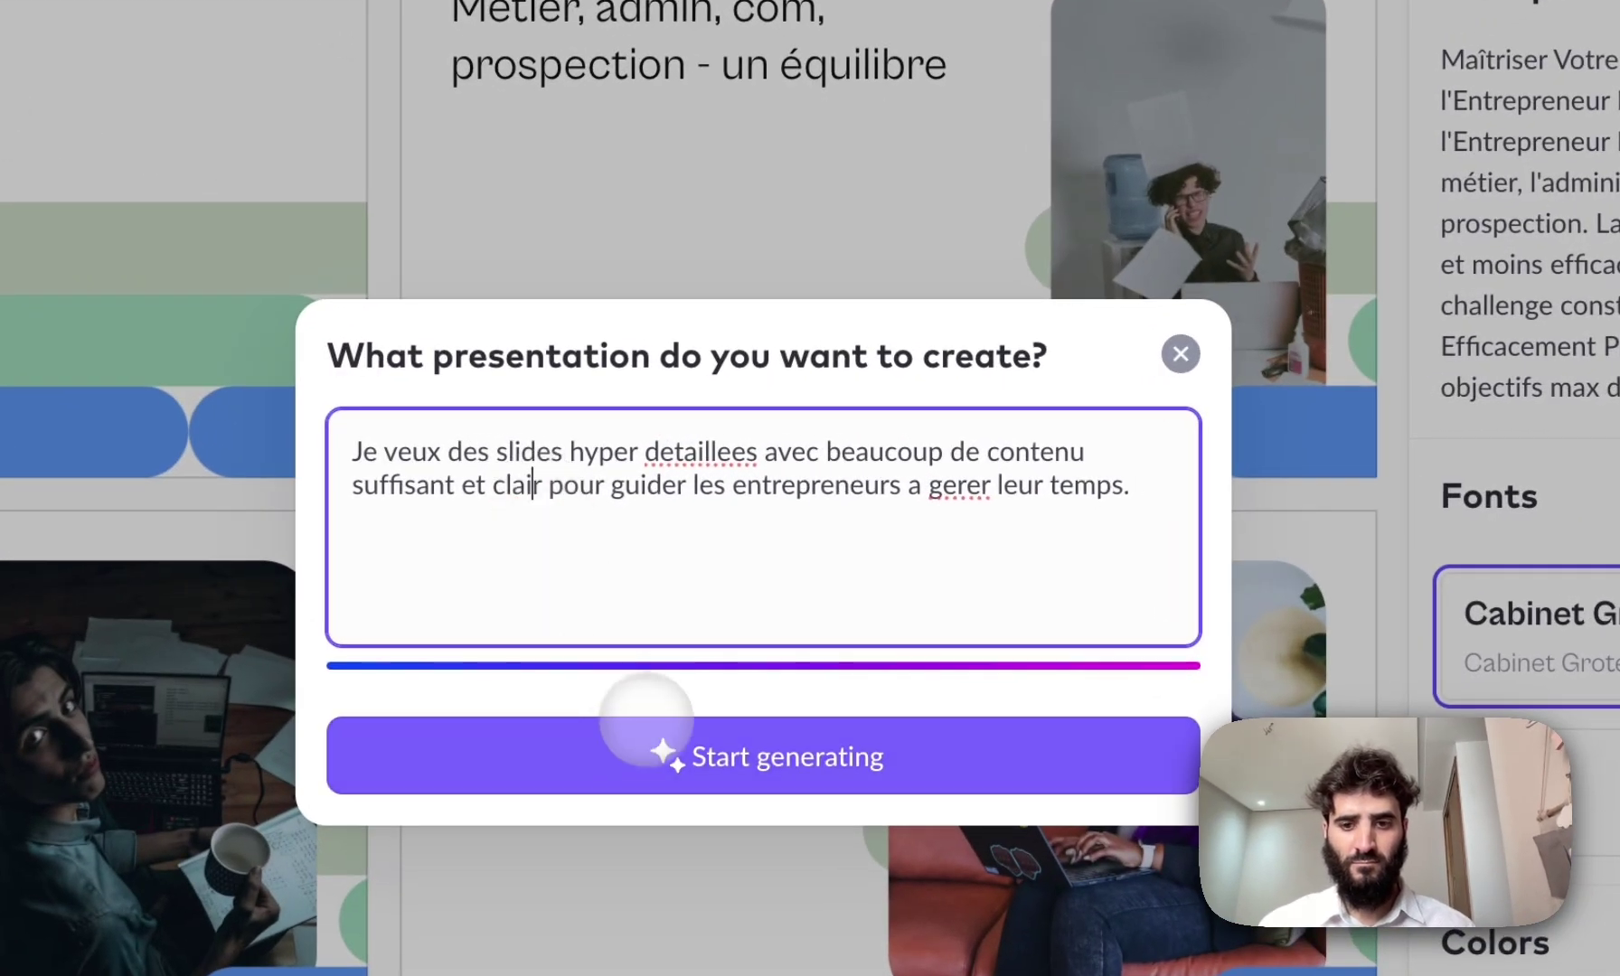
left_click(750, 578)
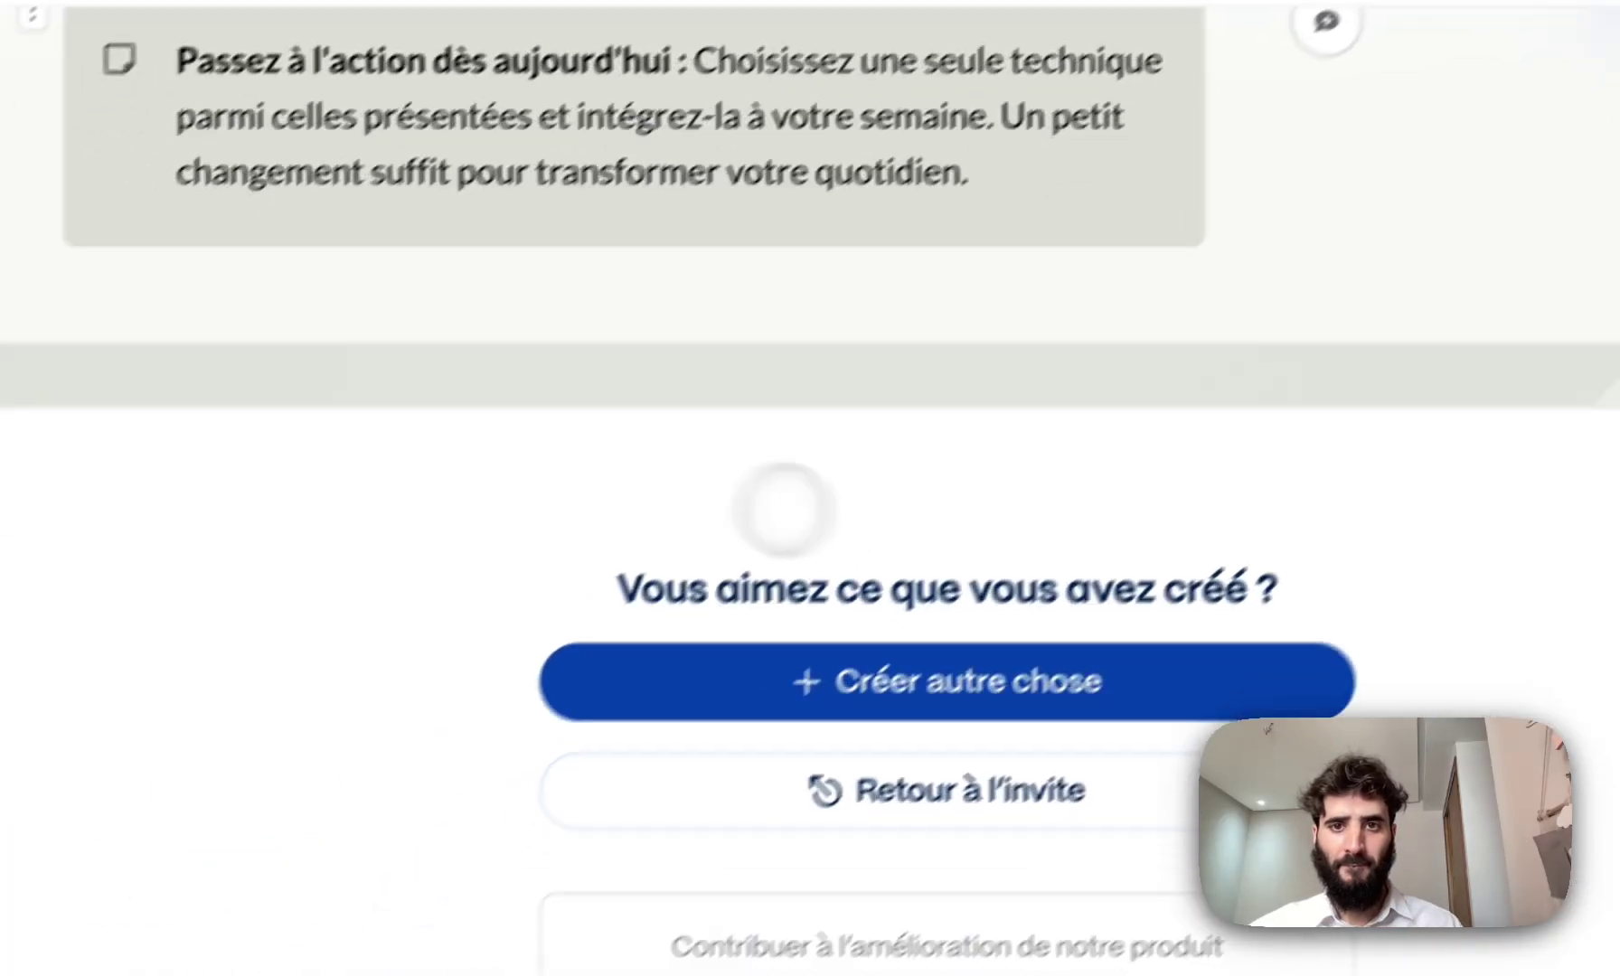
- Switch to Gamma and review all slides of the "Maîtriser Votre Temps" presentation, rechecking the opening slides and the priority matrix
scroll(687, 480, "up", 5)
scroll(632, 402, "down", 10)
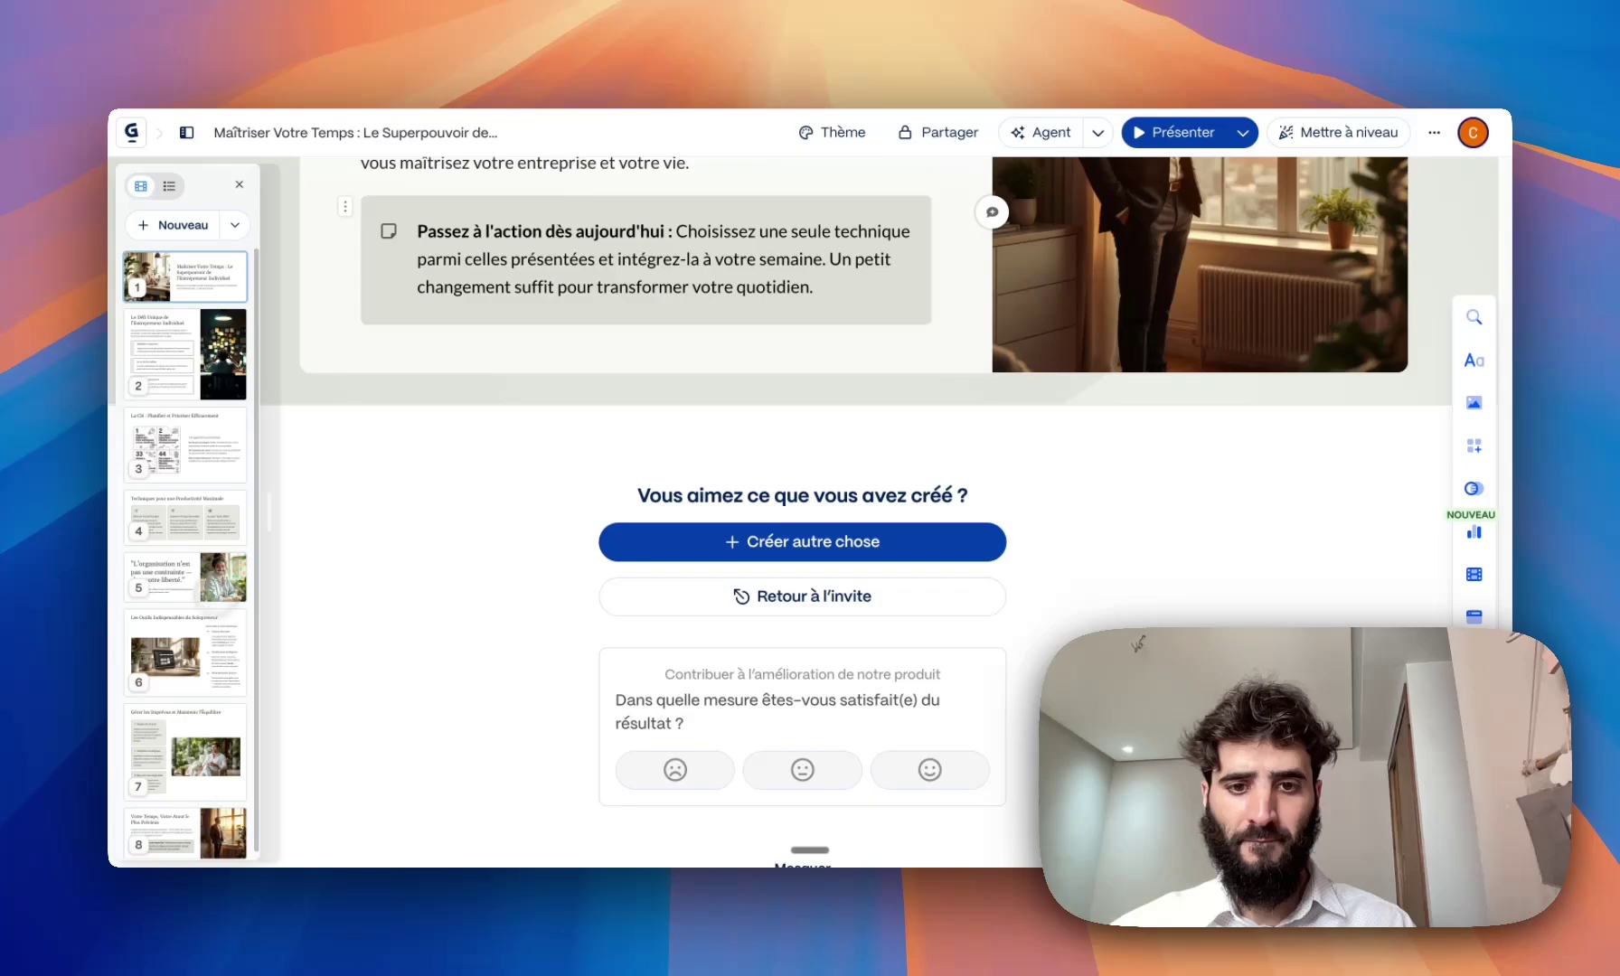
scroll(461, 370, "up", 20)
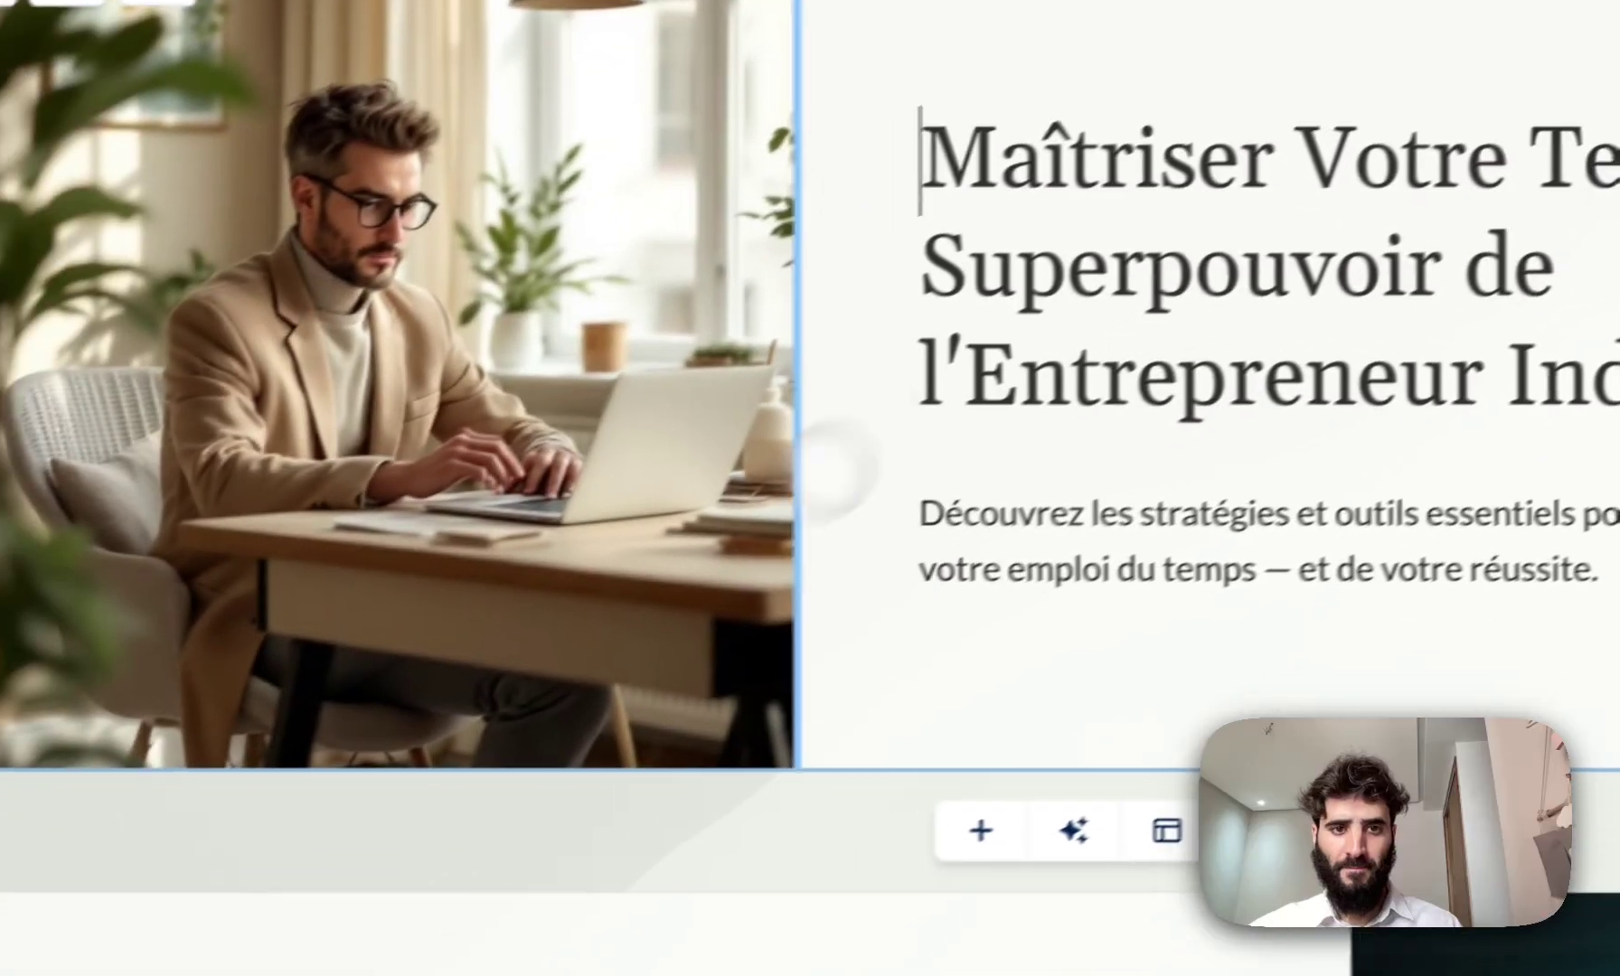
scroll(625, 619, "down", 5)
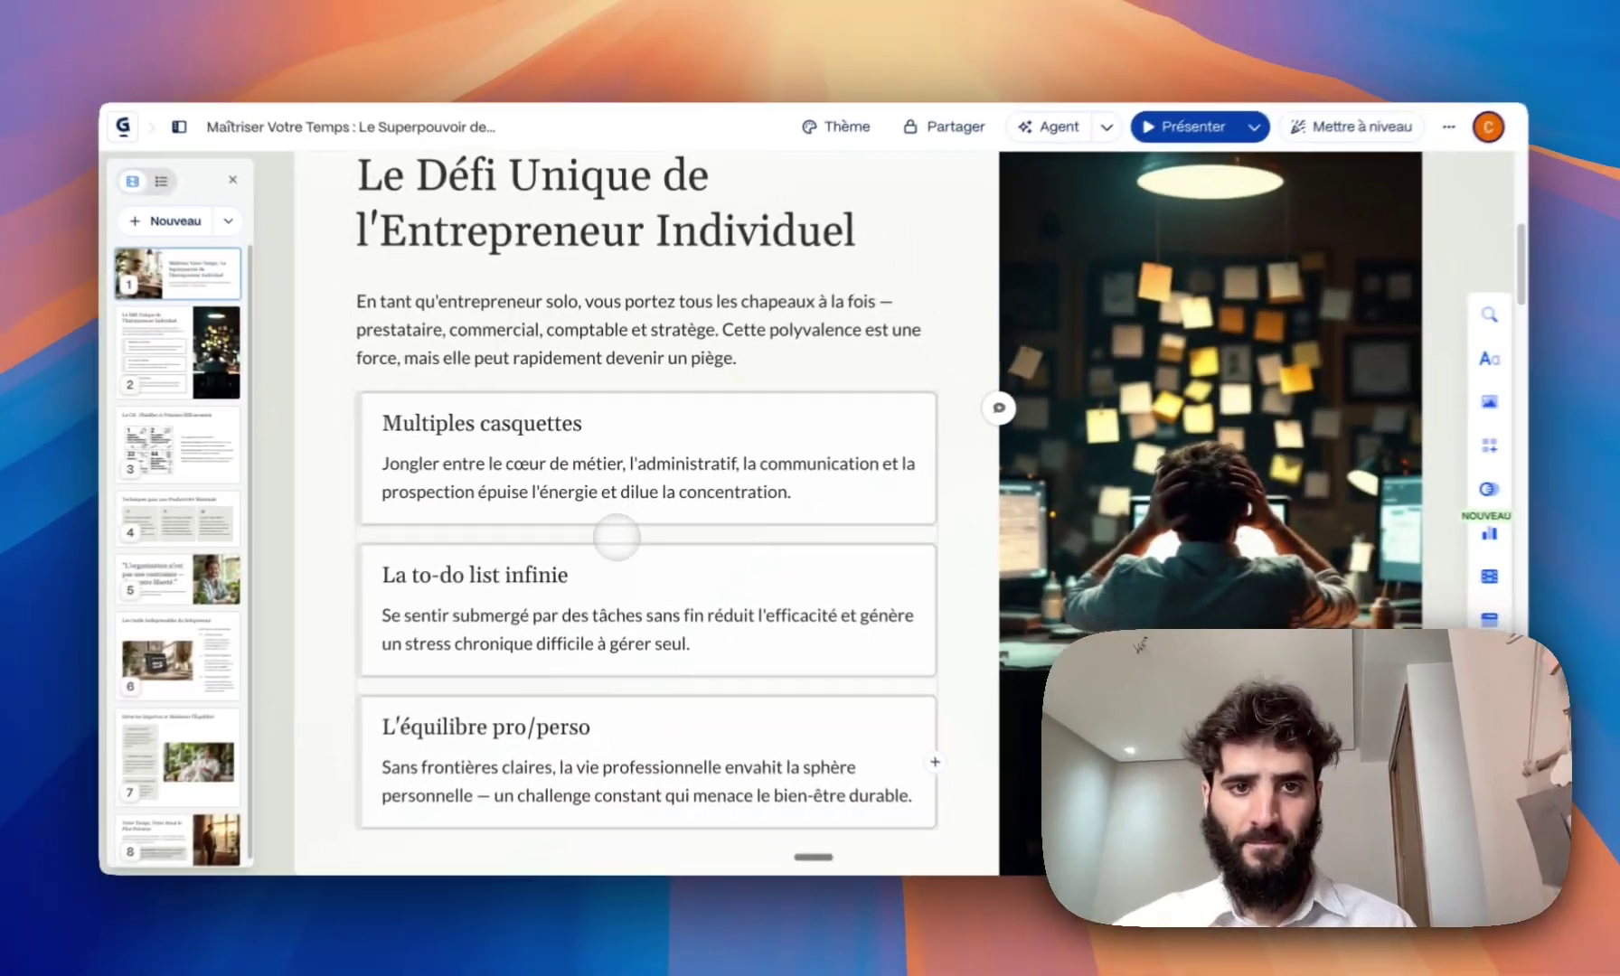
scroll(617, 533, "down", 8)
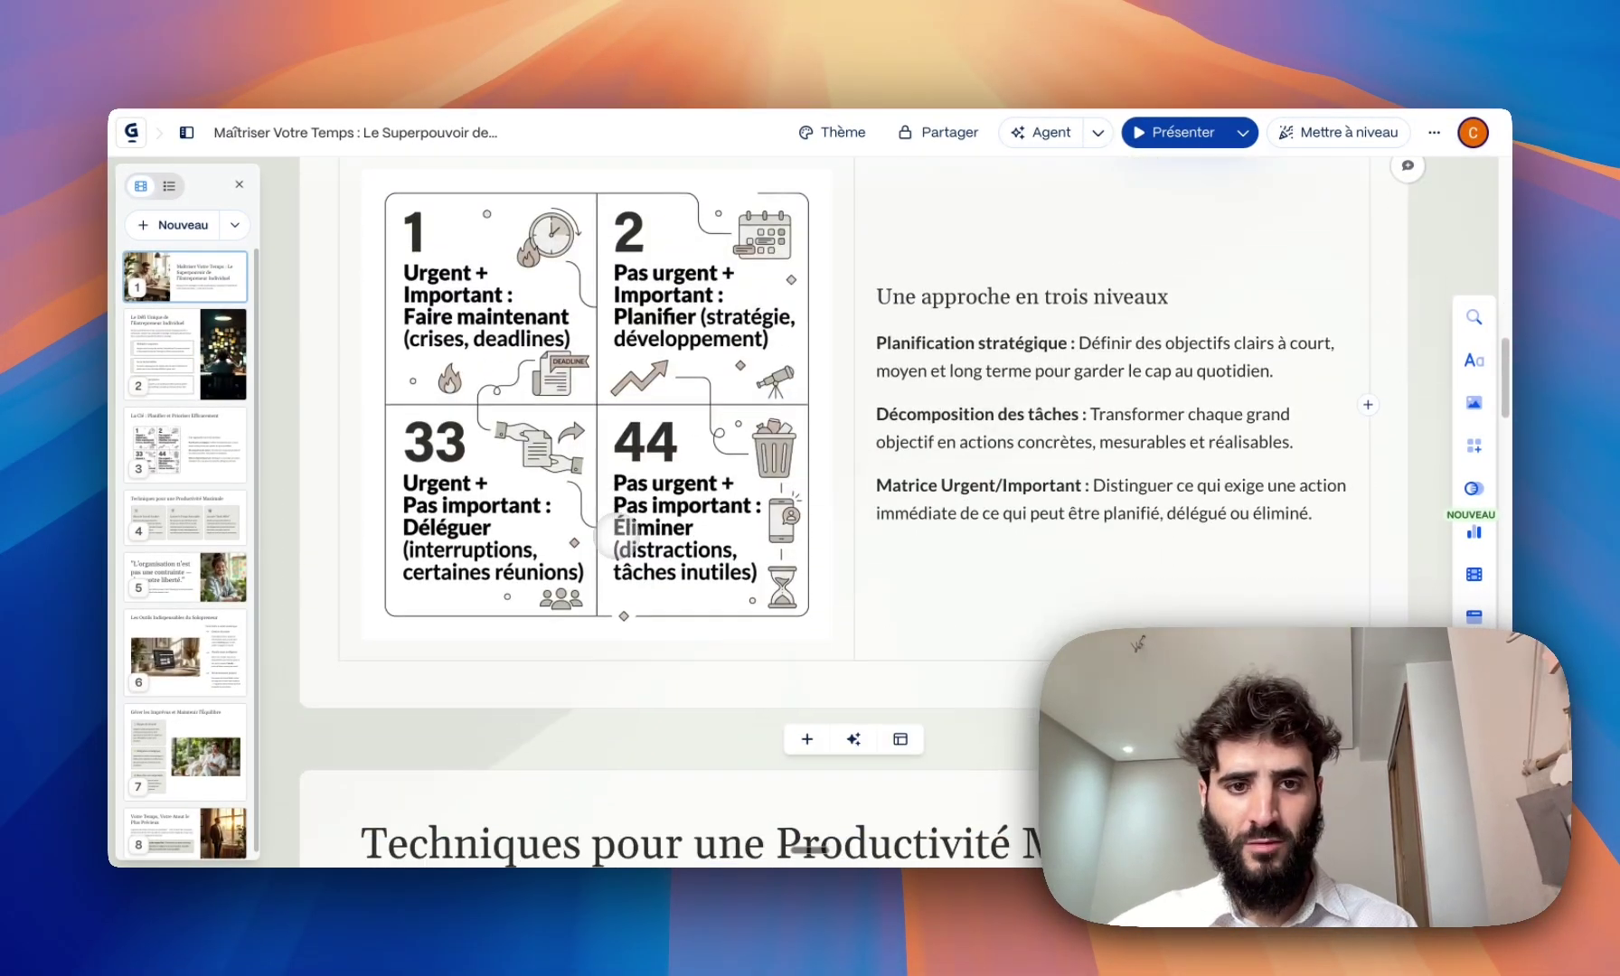
scroll(617, 536, "down", 10)
scroll(616, 536, "down", 3)
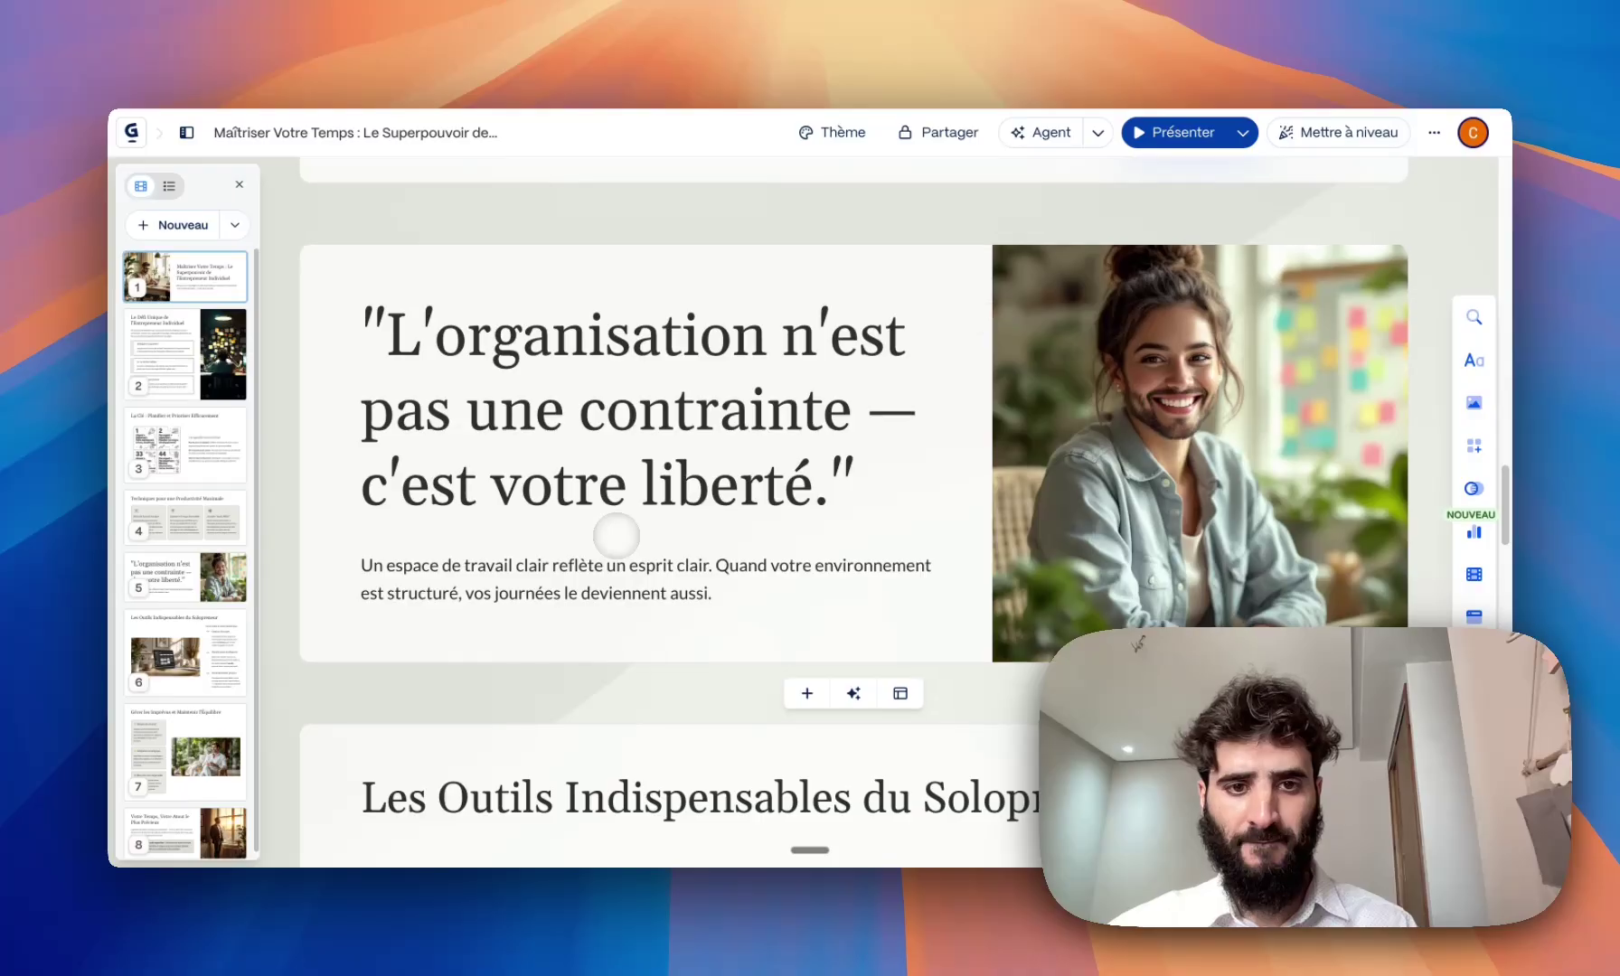
scroll(616, 536, "down", 10)
scroll(617, 536, "down", 2)
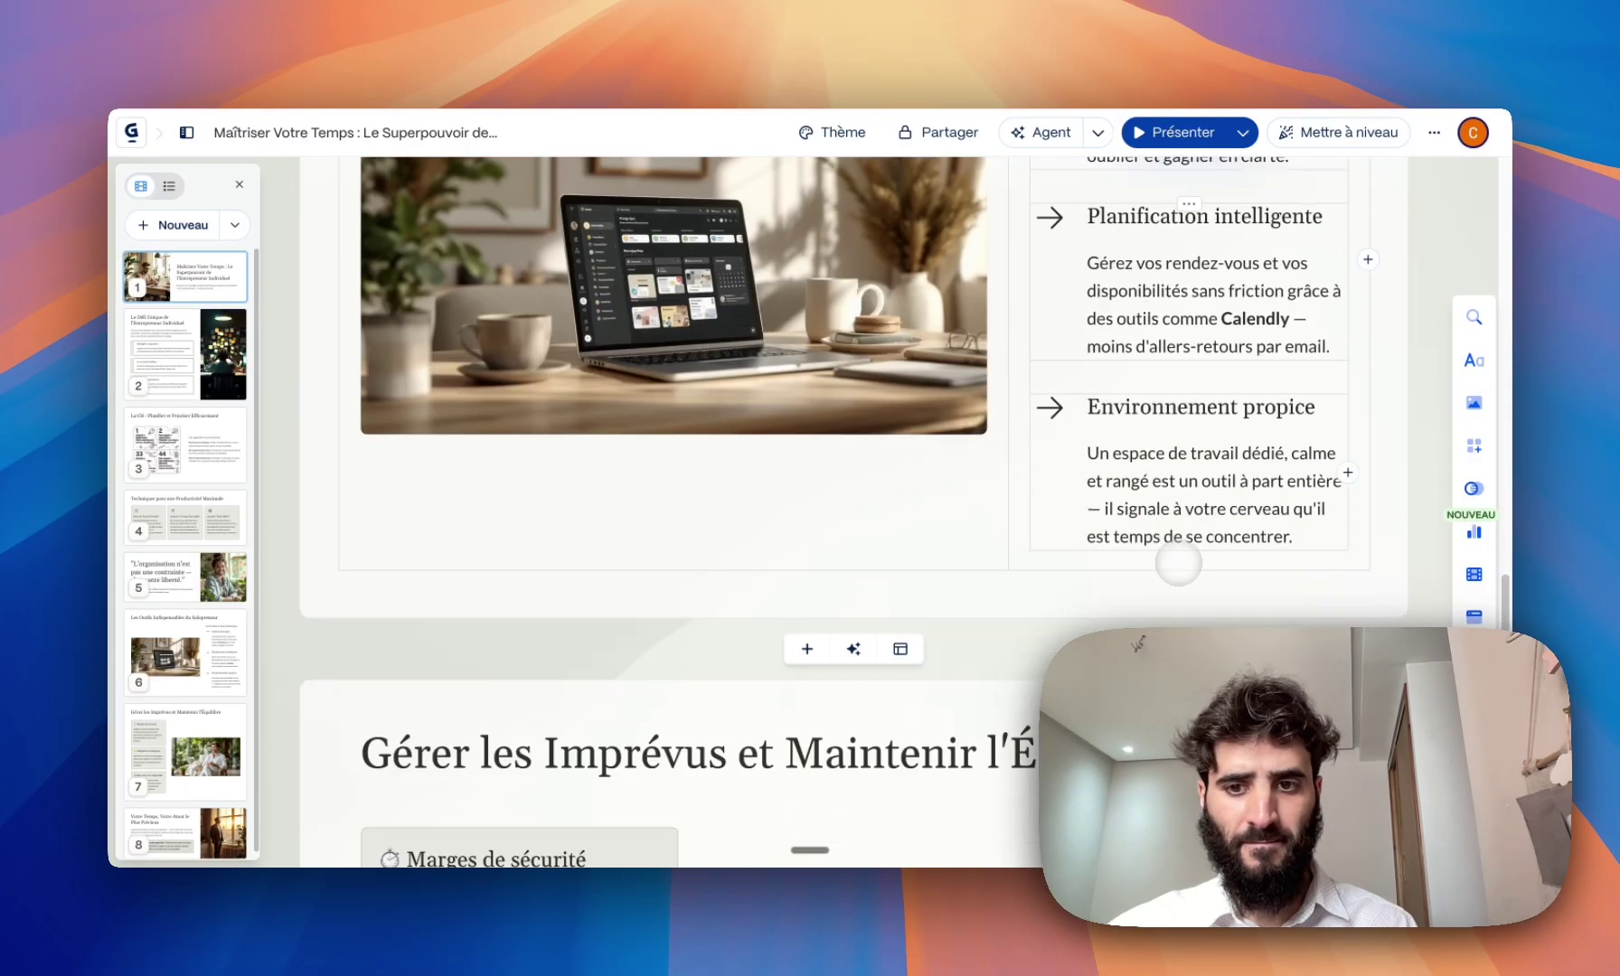
scroll(1178, 563, "down", 4)
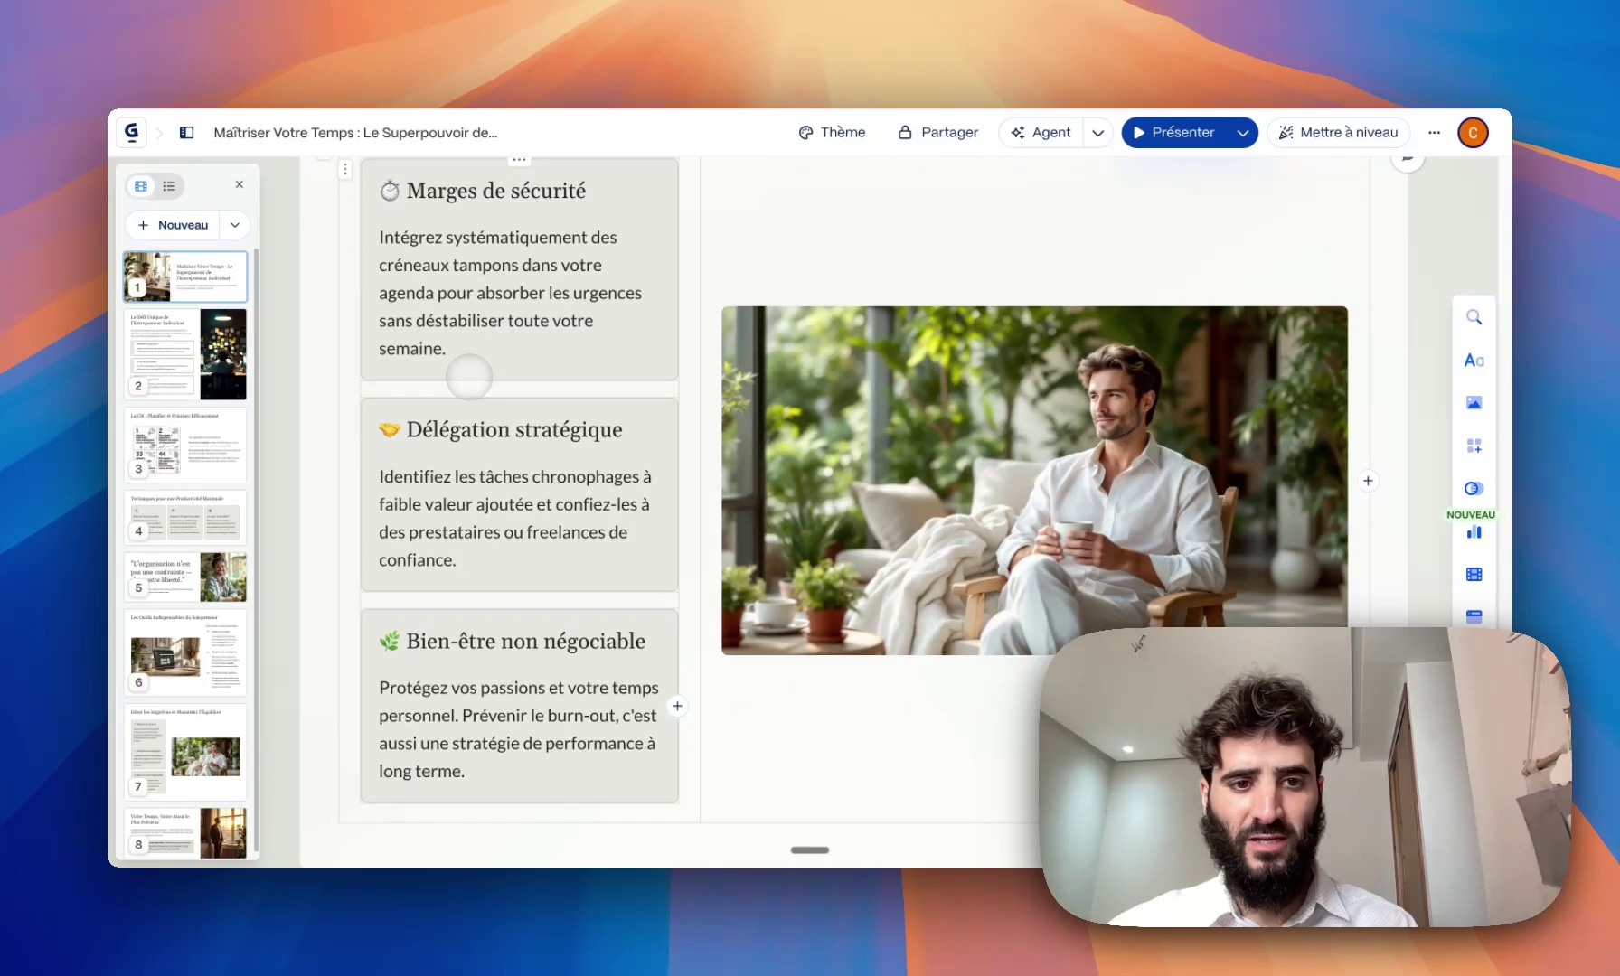
scroll(469, 377, "down", 11)
scroll(617, 573, "down", 8)
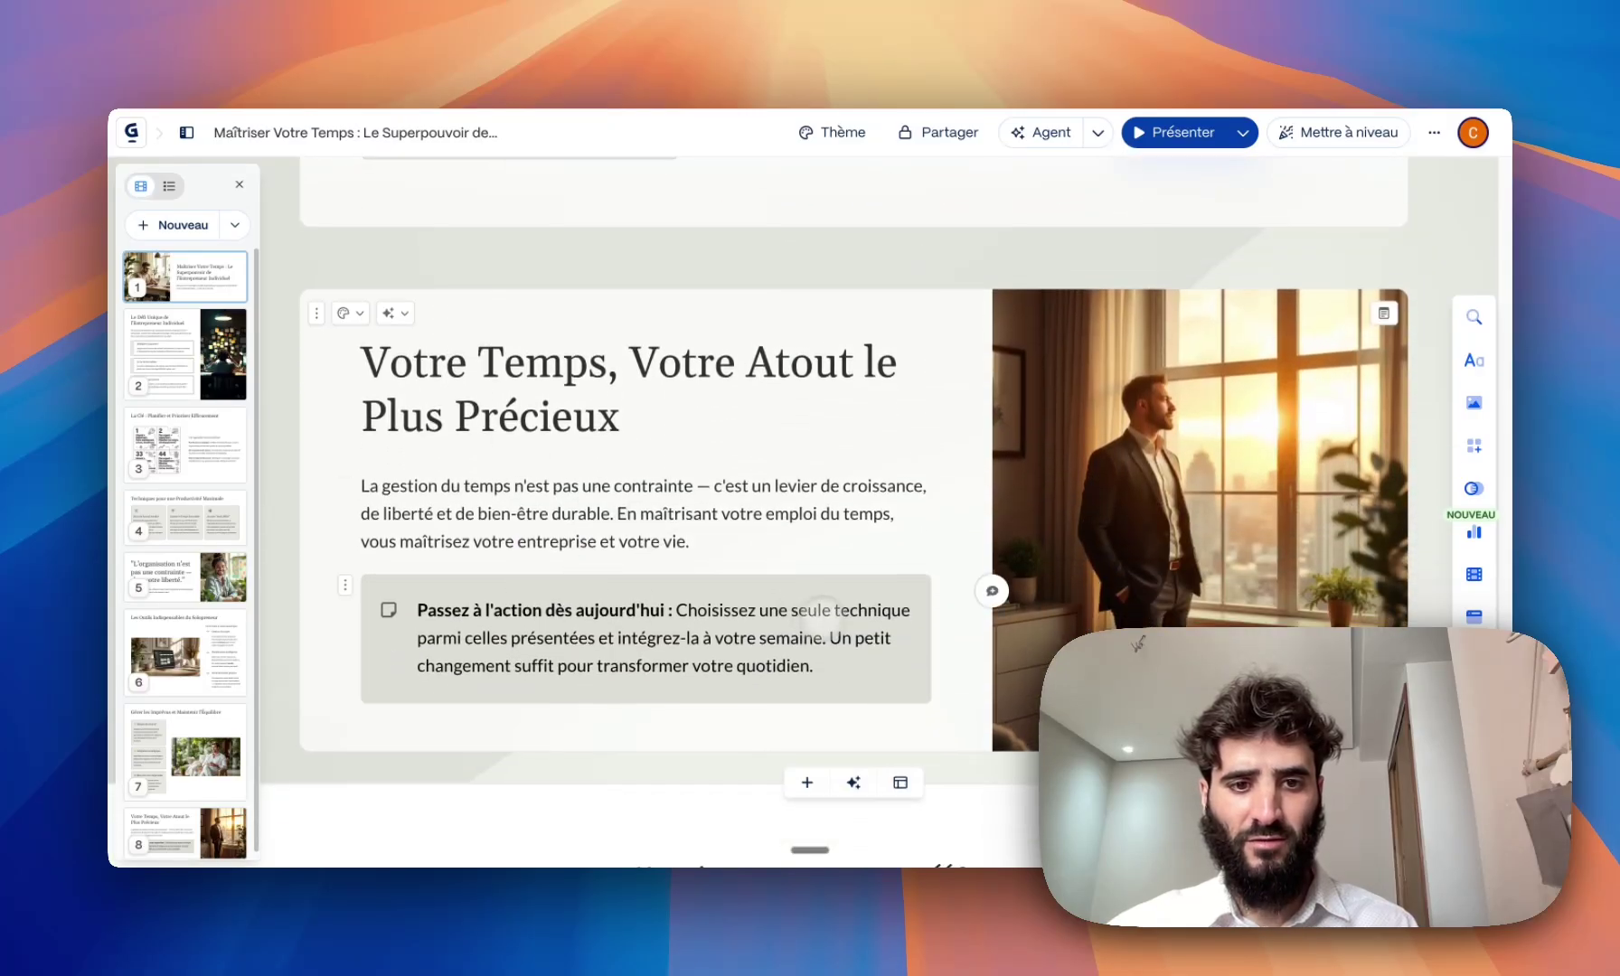
scroll(841, 619, "up", 20)
scroll(842, 618, "up", 15)
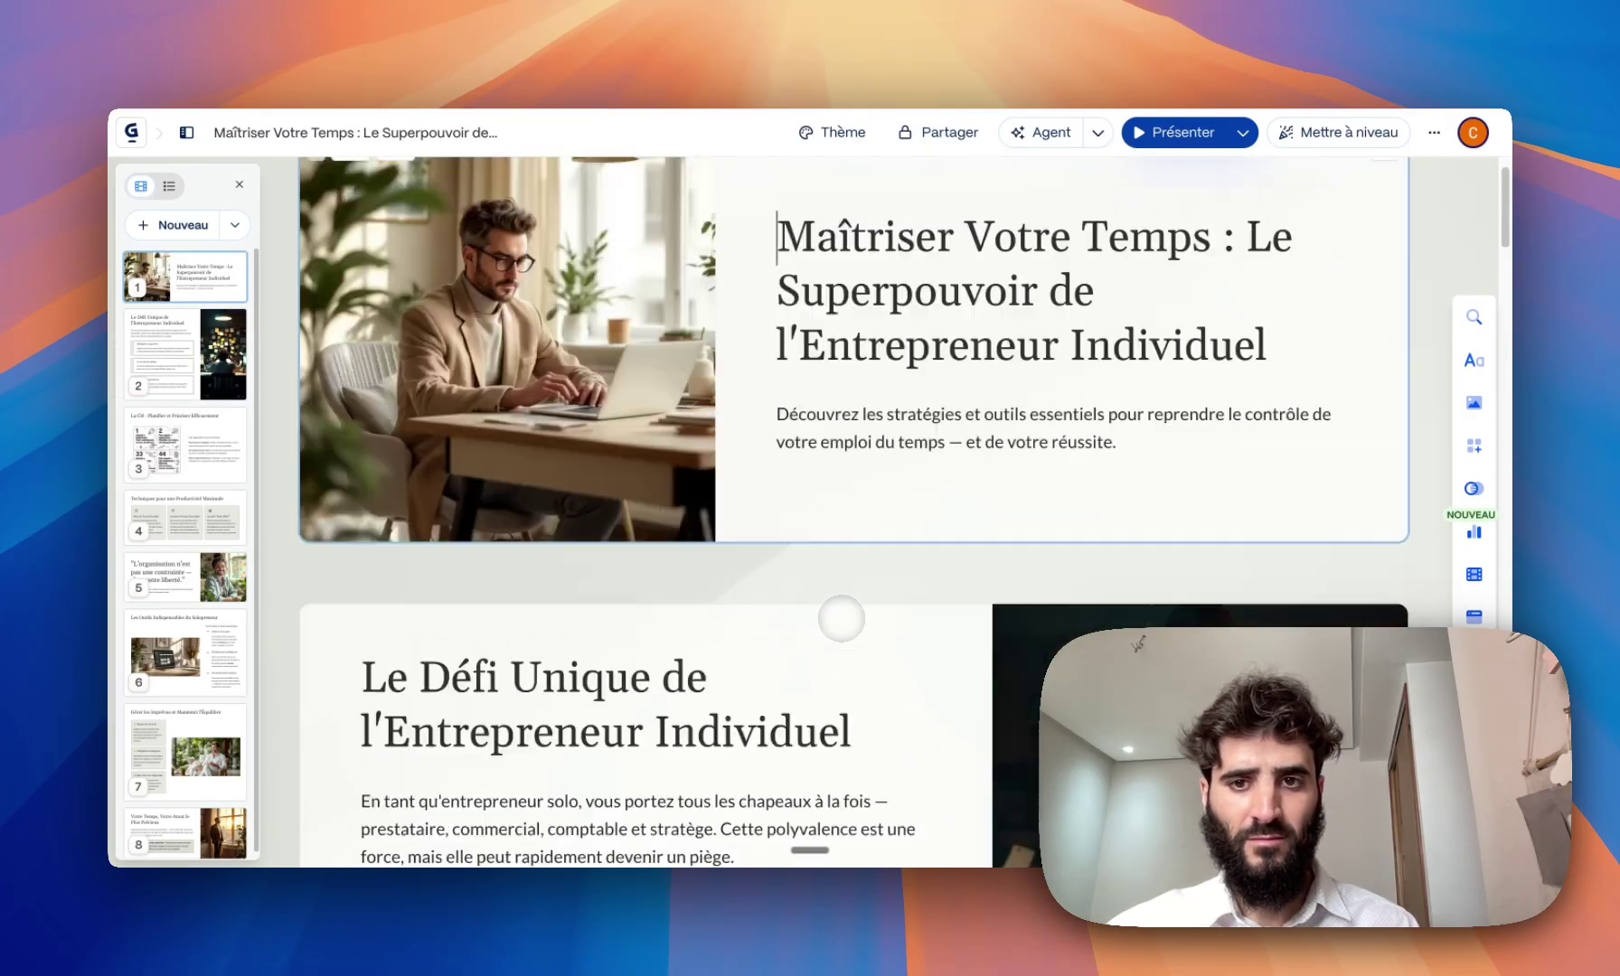
scroll(813, 618, "down", 12)
scroll(750, 699, "down", 1)
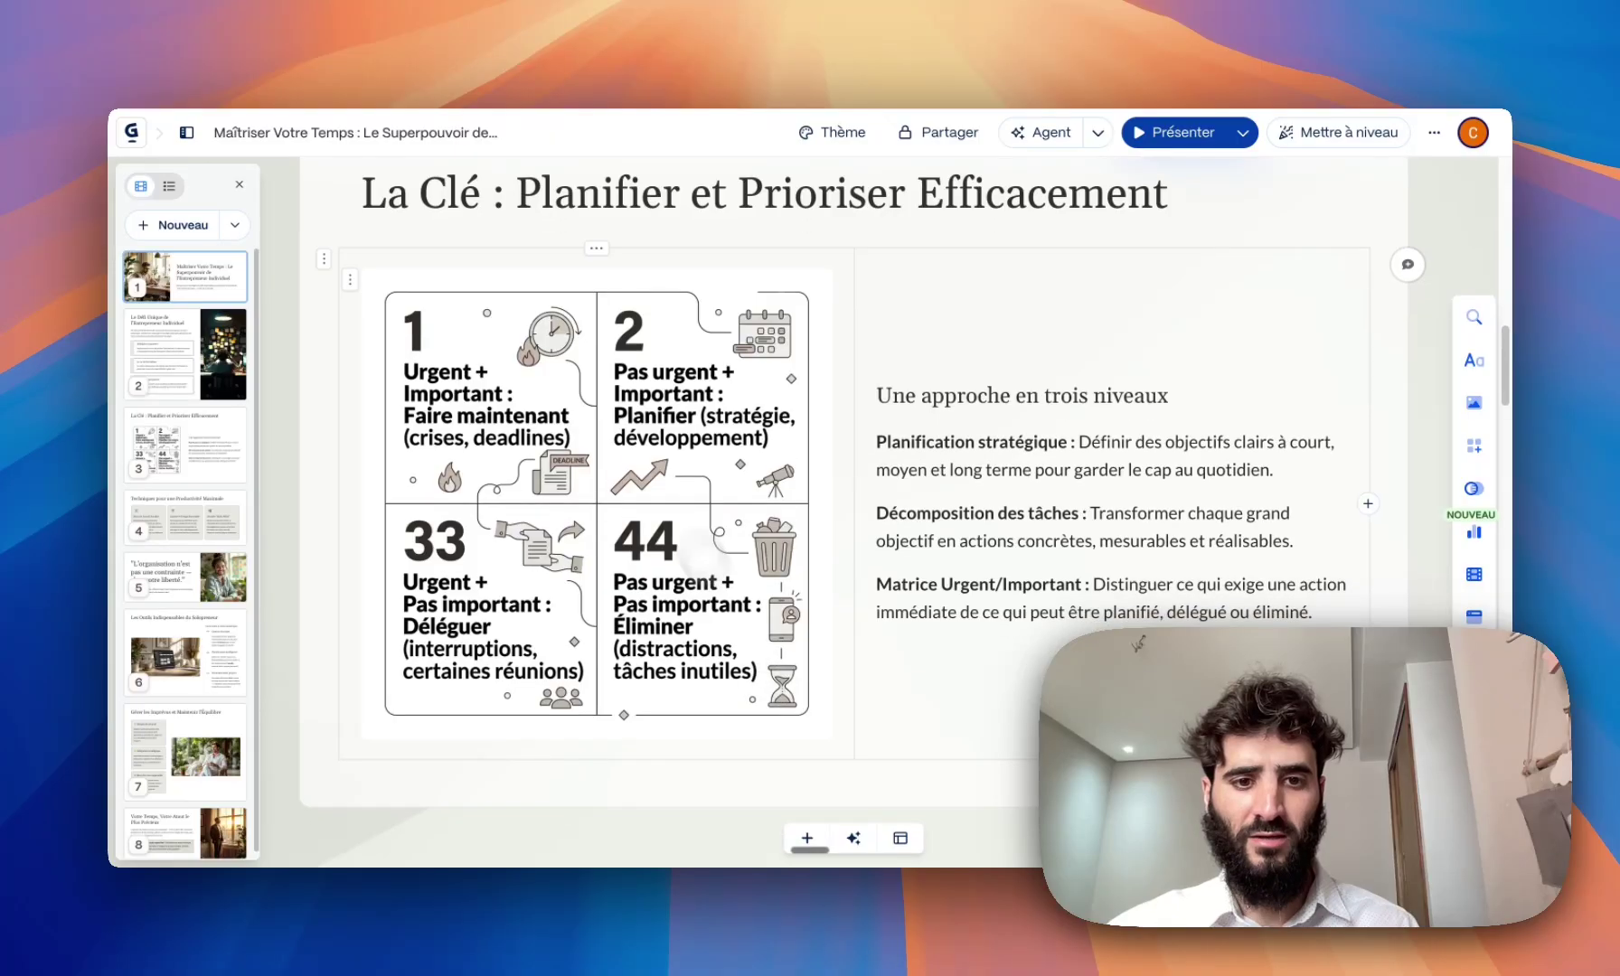
scroll(749, 602, "up", 10)
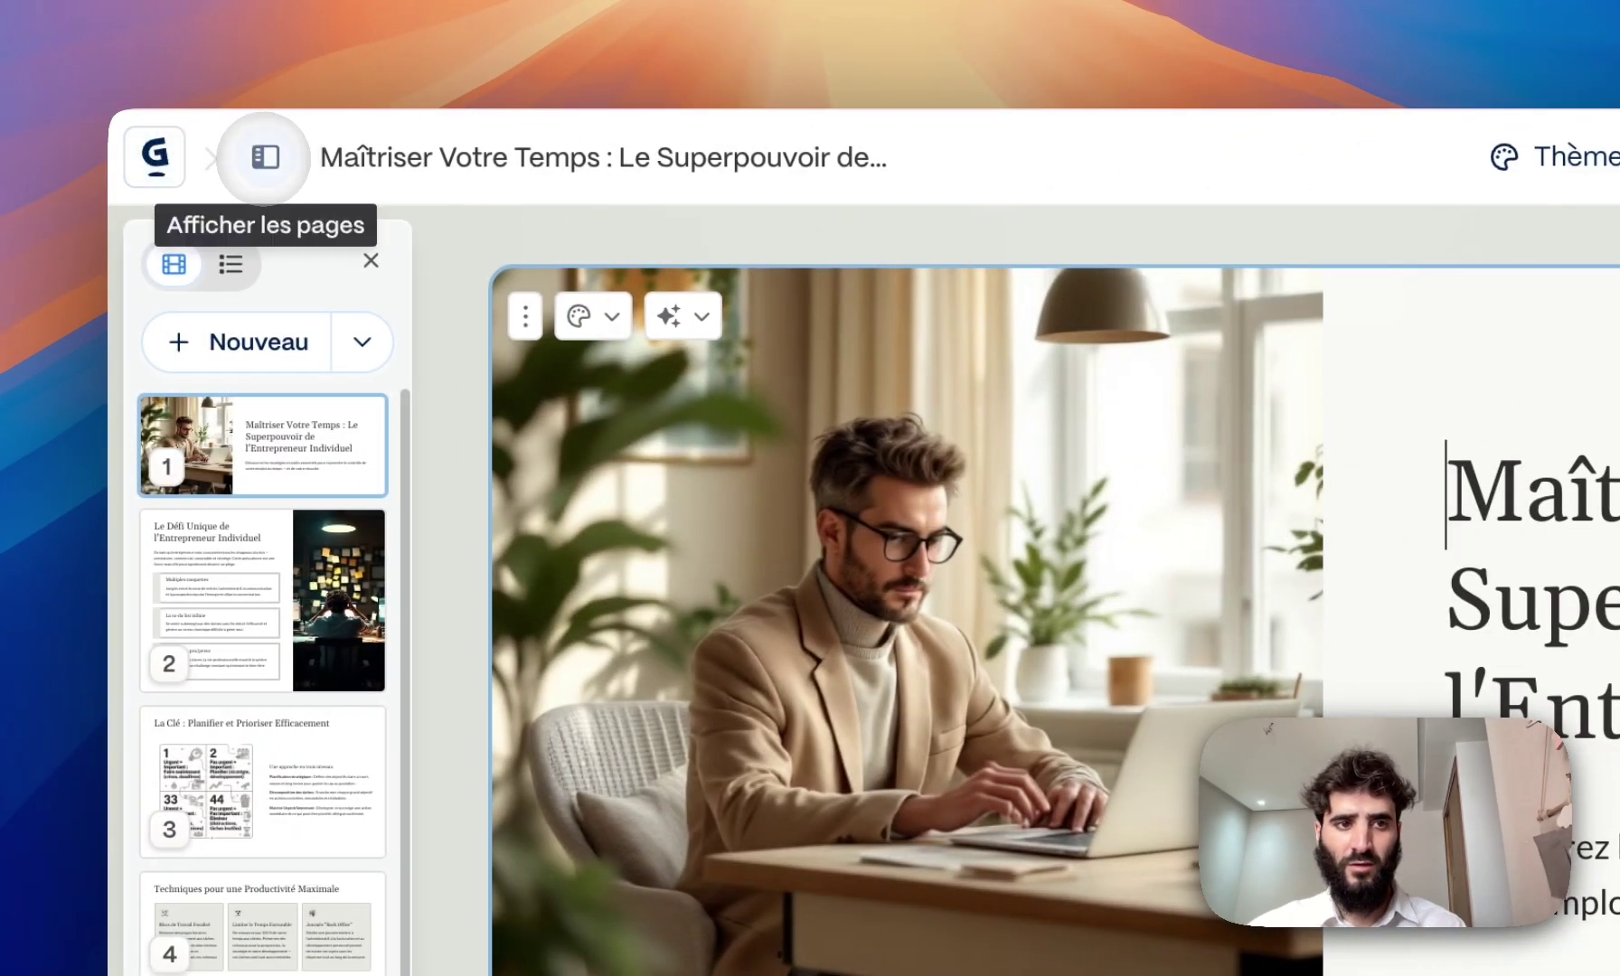
- Go to Gamma's list of recently viewed presentations, reopen "Maîtriser Votre Temps" from it, and return to the list
left_click(165, 163)
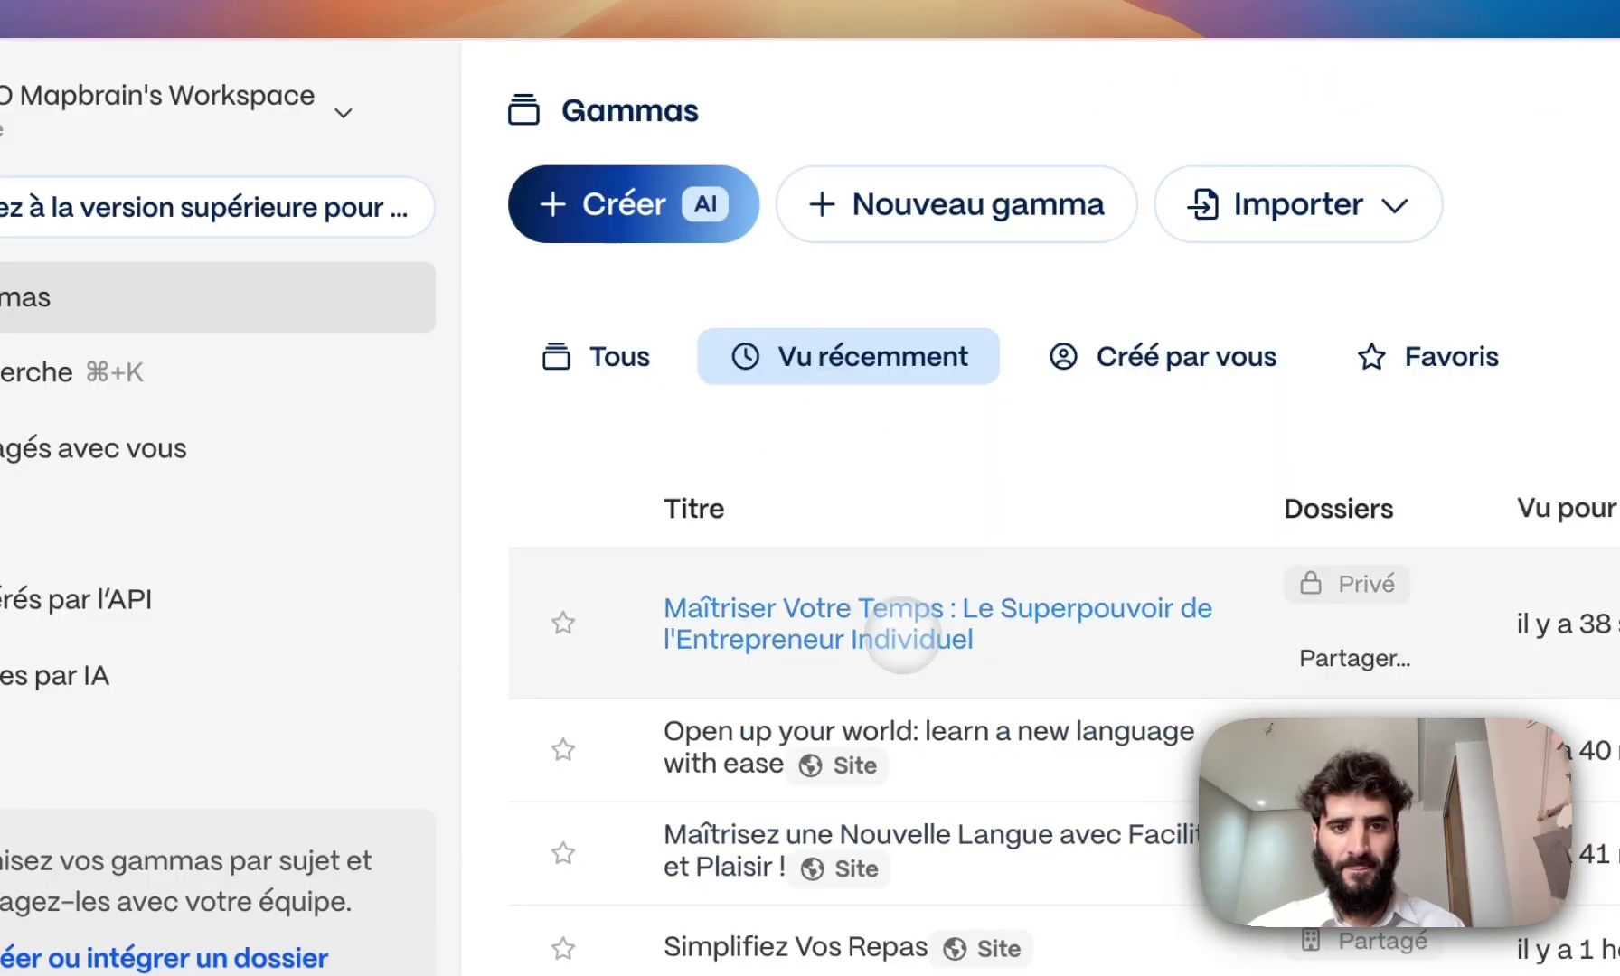
left_click(902, 637)
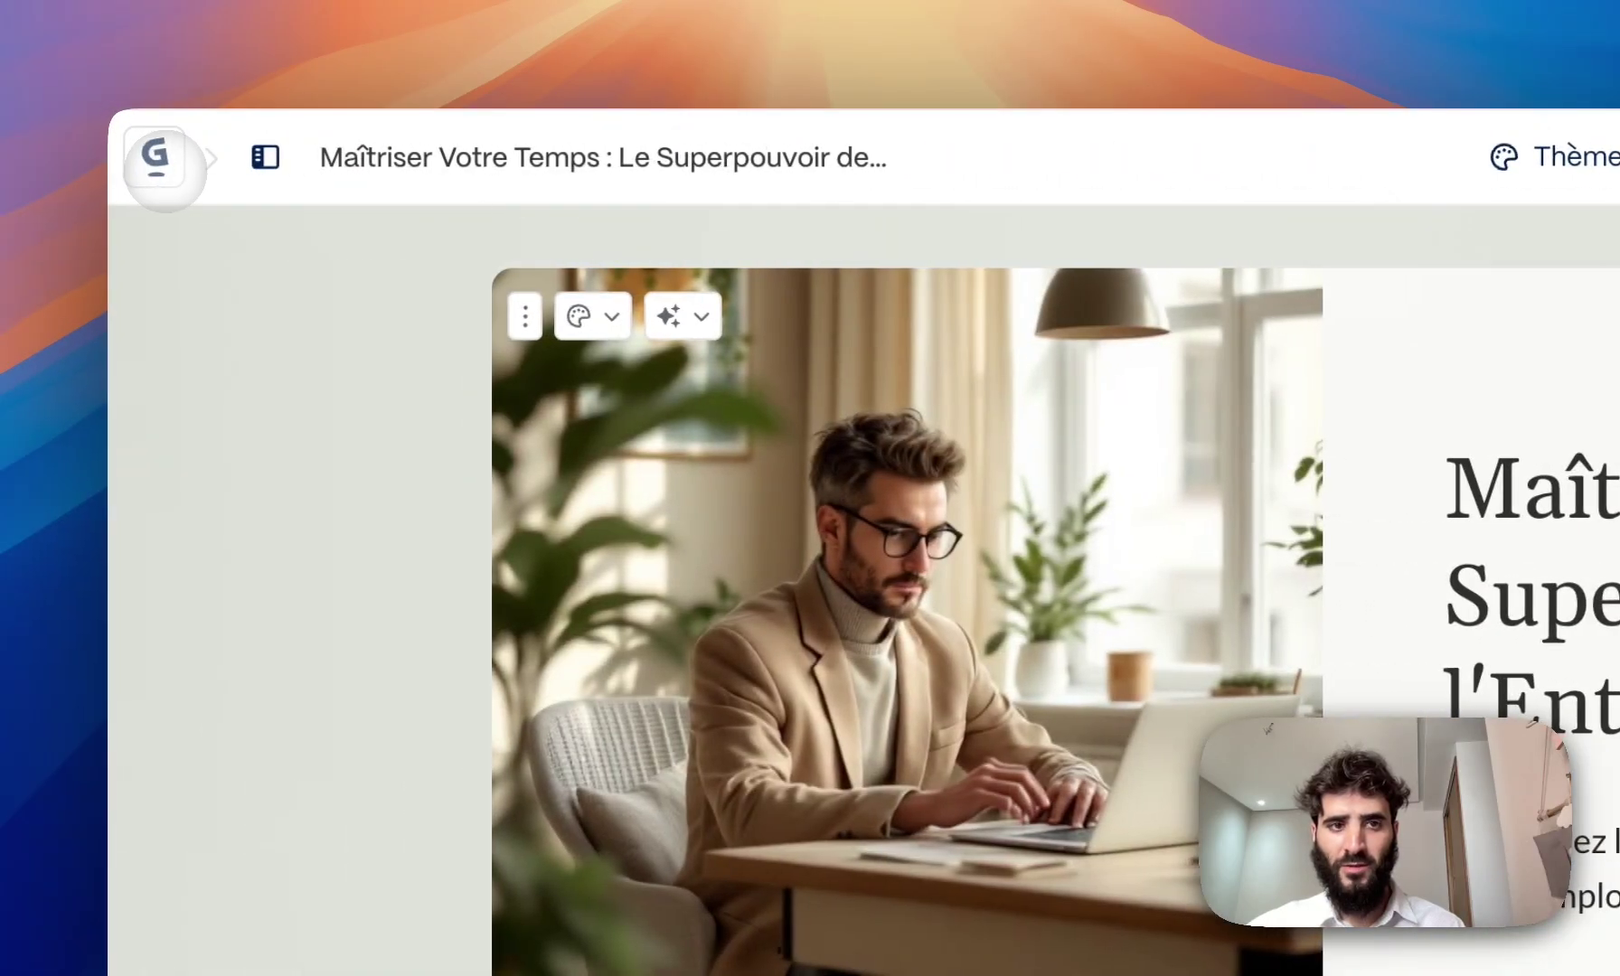
left_click(54, 156)
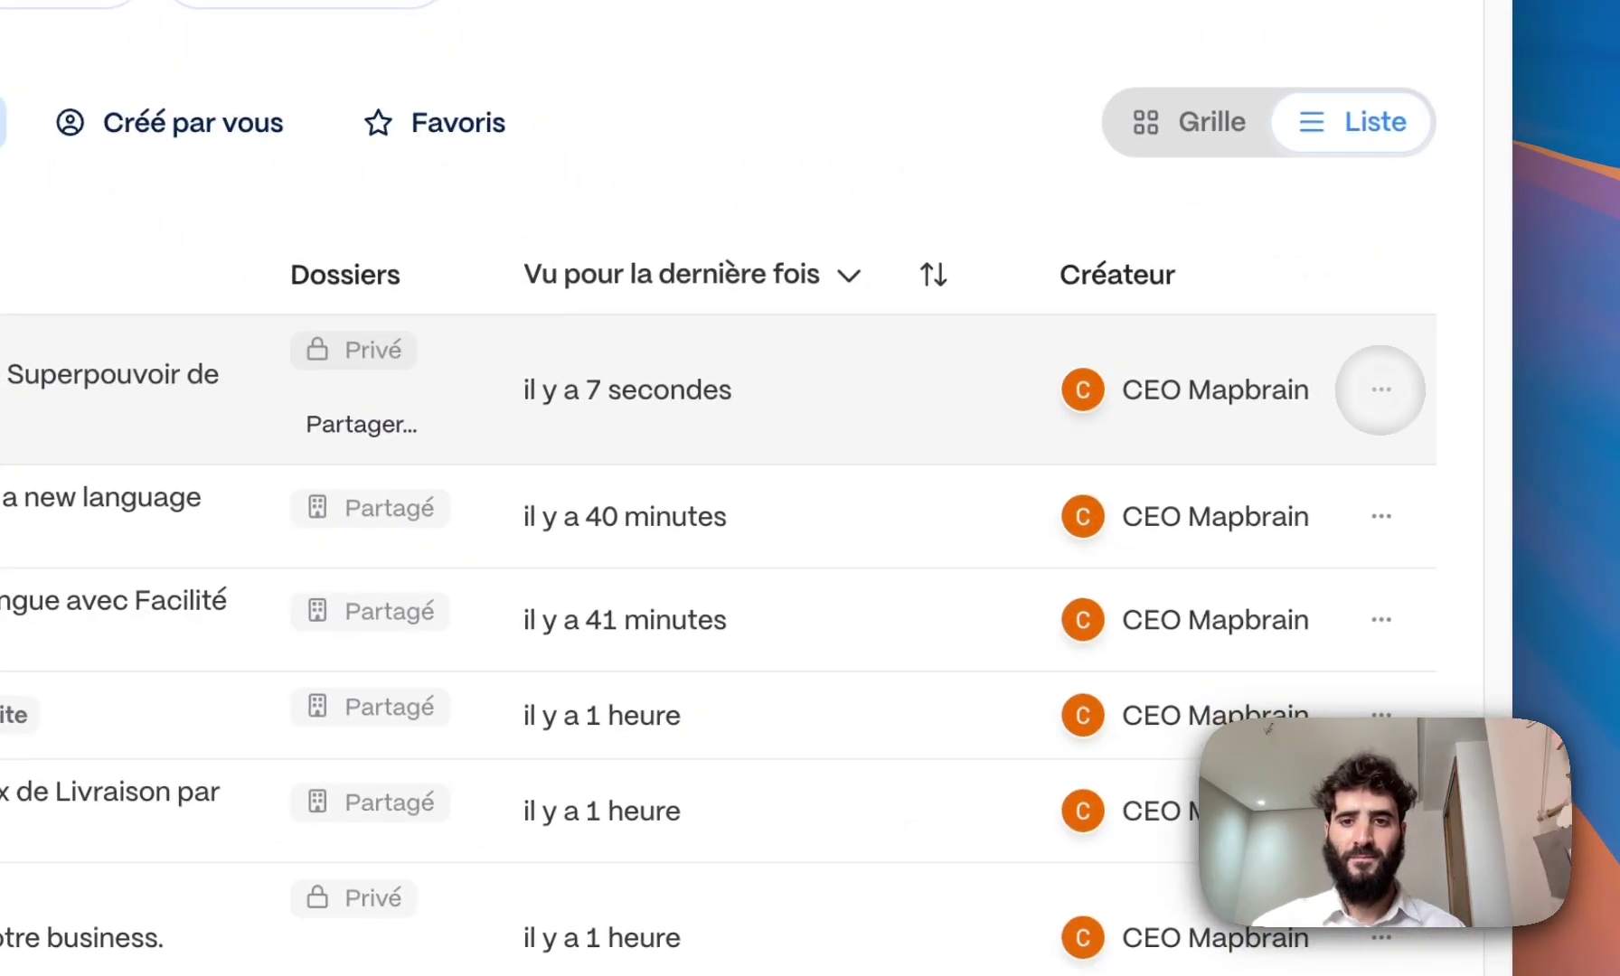
- View the page for creating a variant of "Maîtriser Votre Temps", return to the list, and add the presentation to the favorites
left_click(1406, 407)
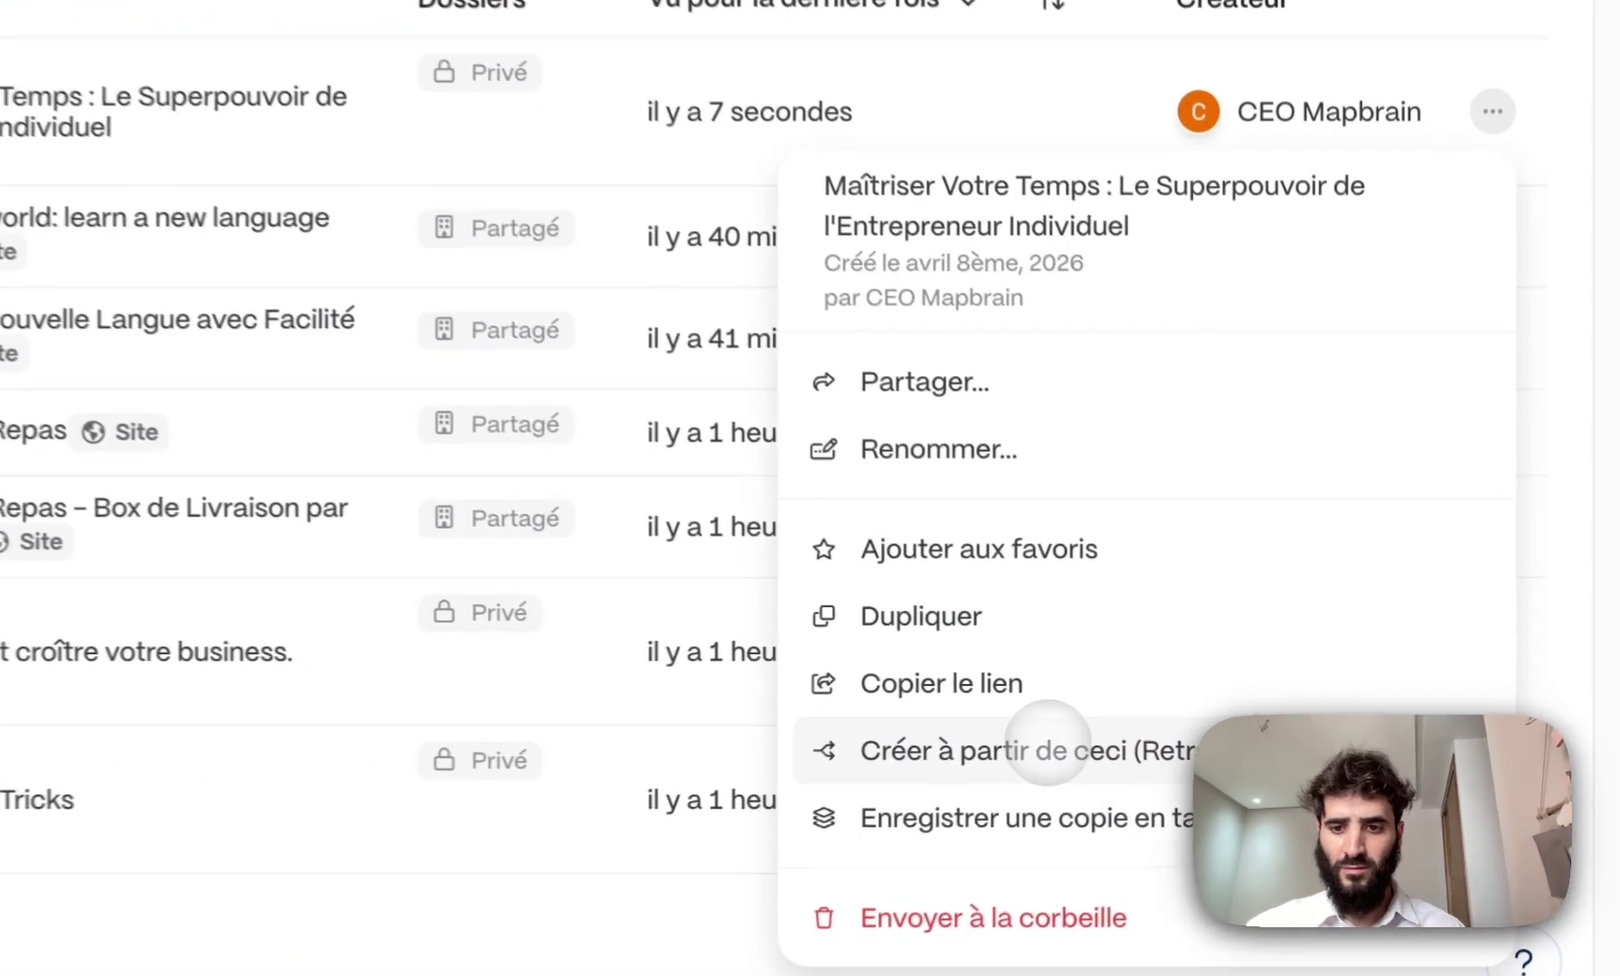
left_click(1228, 718)
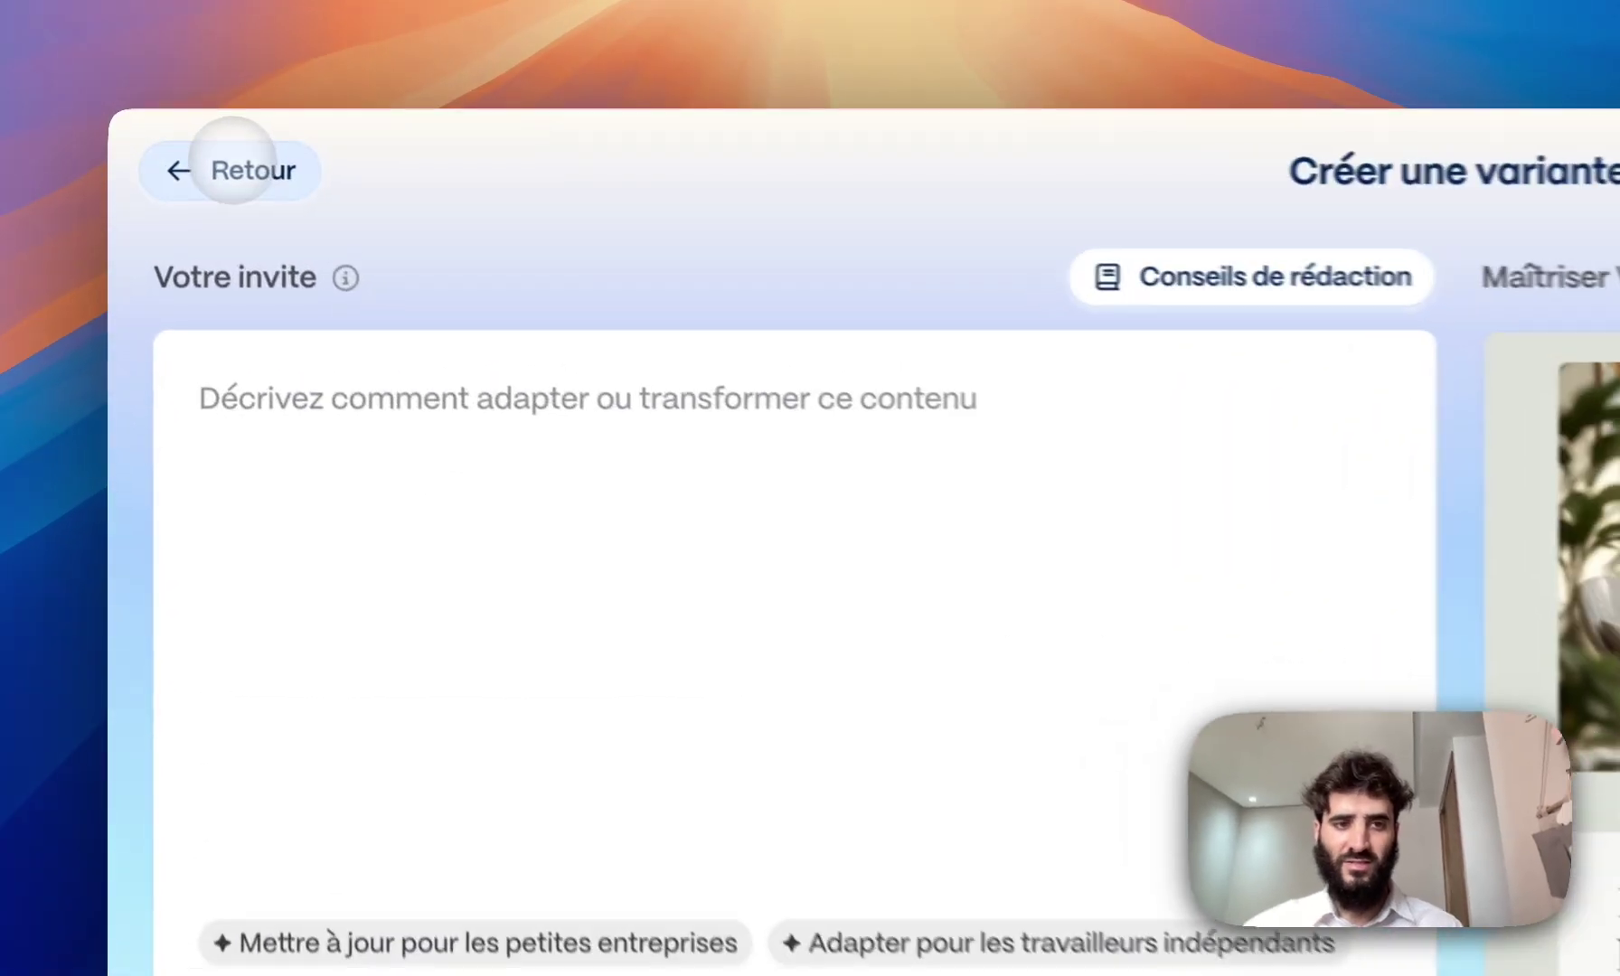
left_click(170, 140)
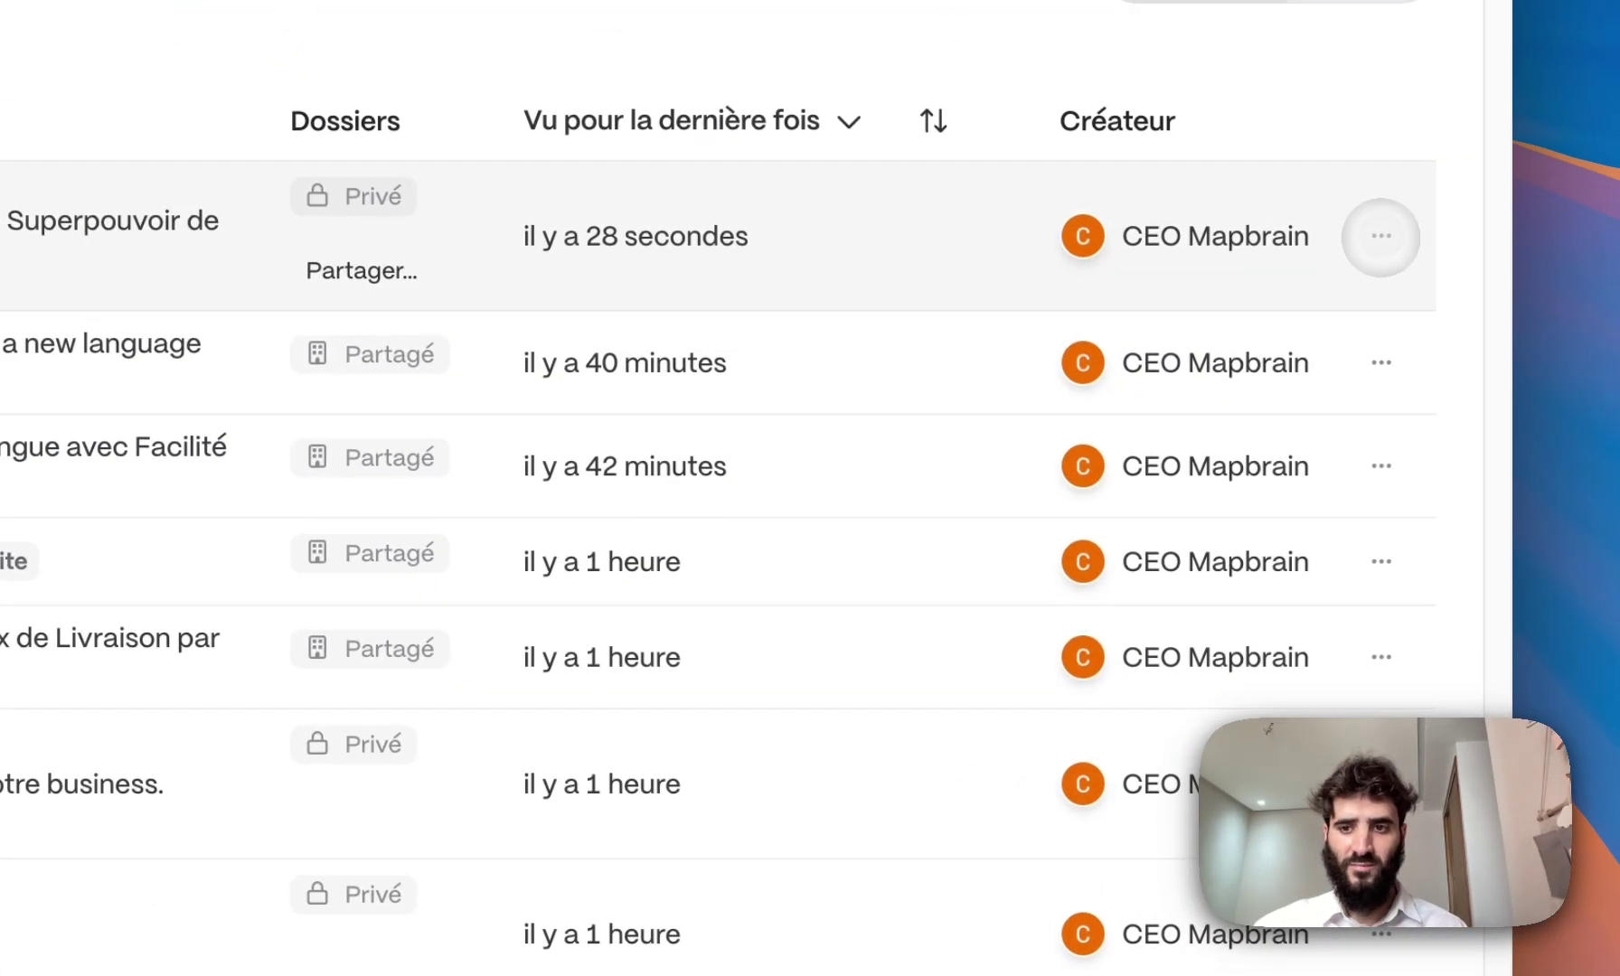
left_click(1381, 236)
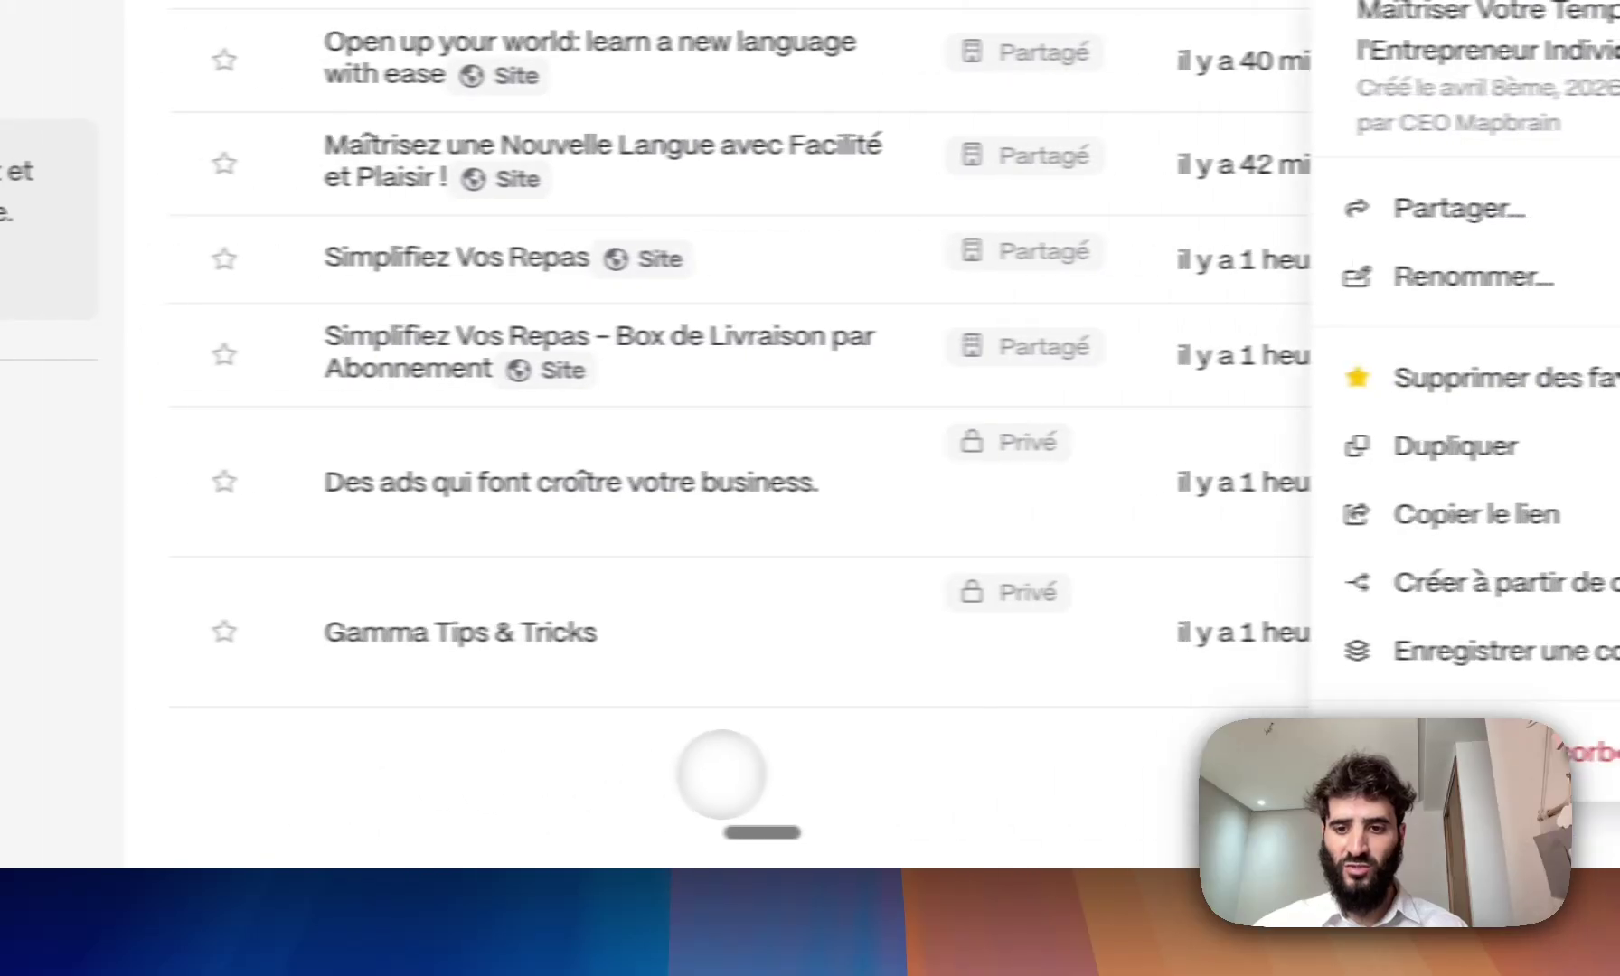
left_click(226, 768)
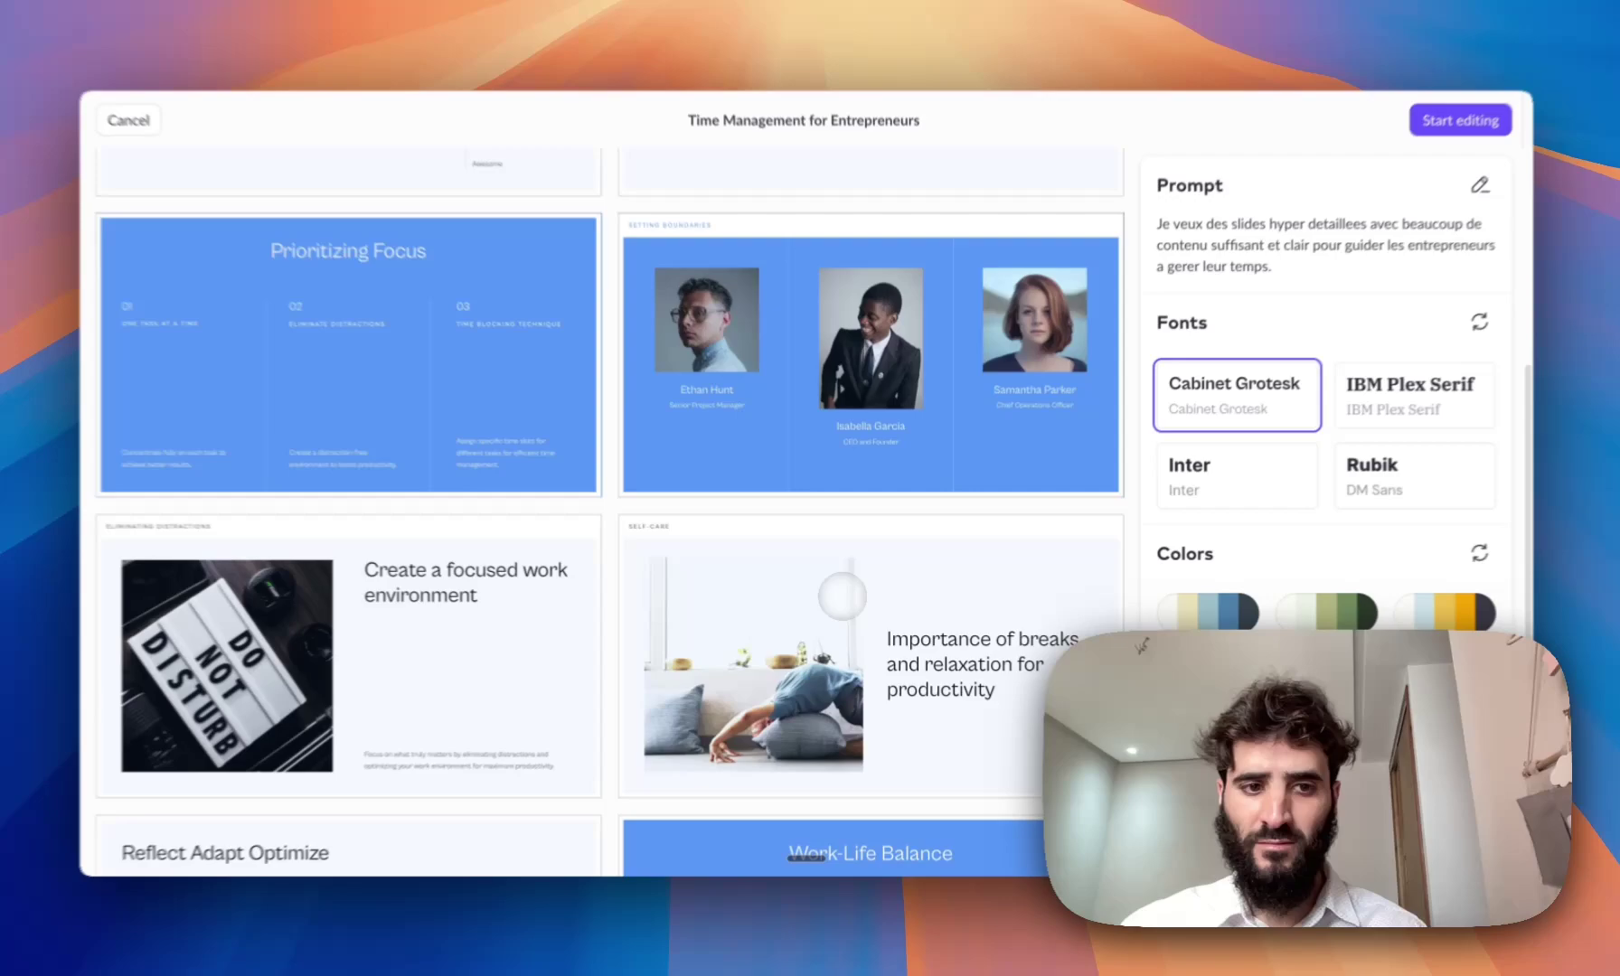
- Review the "Time Management for Entrepreneurs" slides in Pitch, and switch to Prezi to check the export options in its main menu
scroll(844, 597, "down", 5)
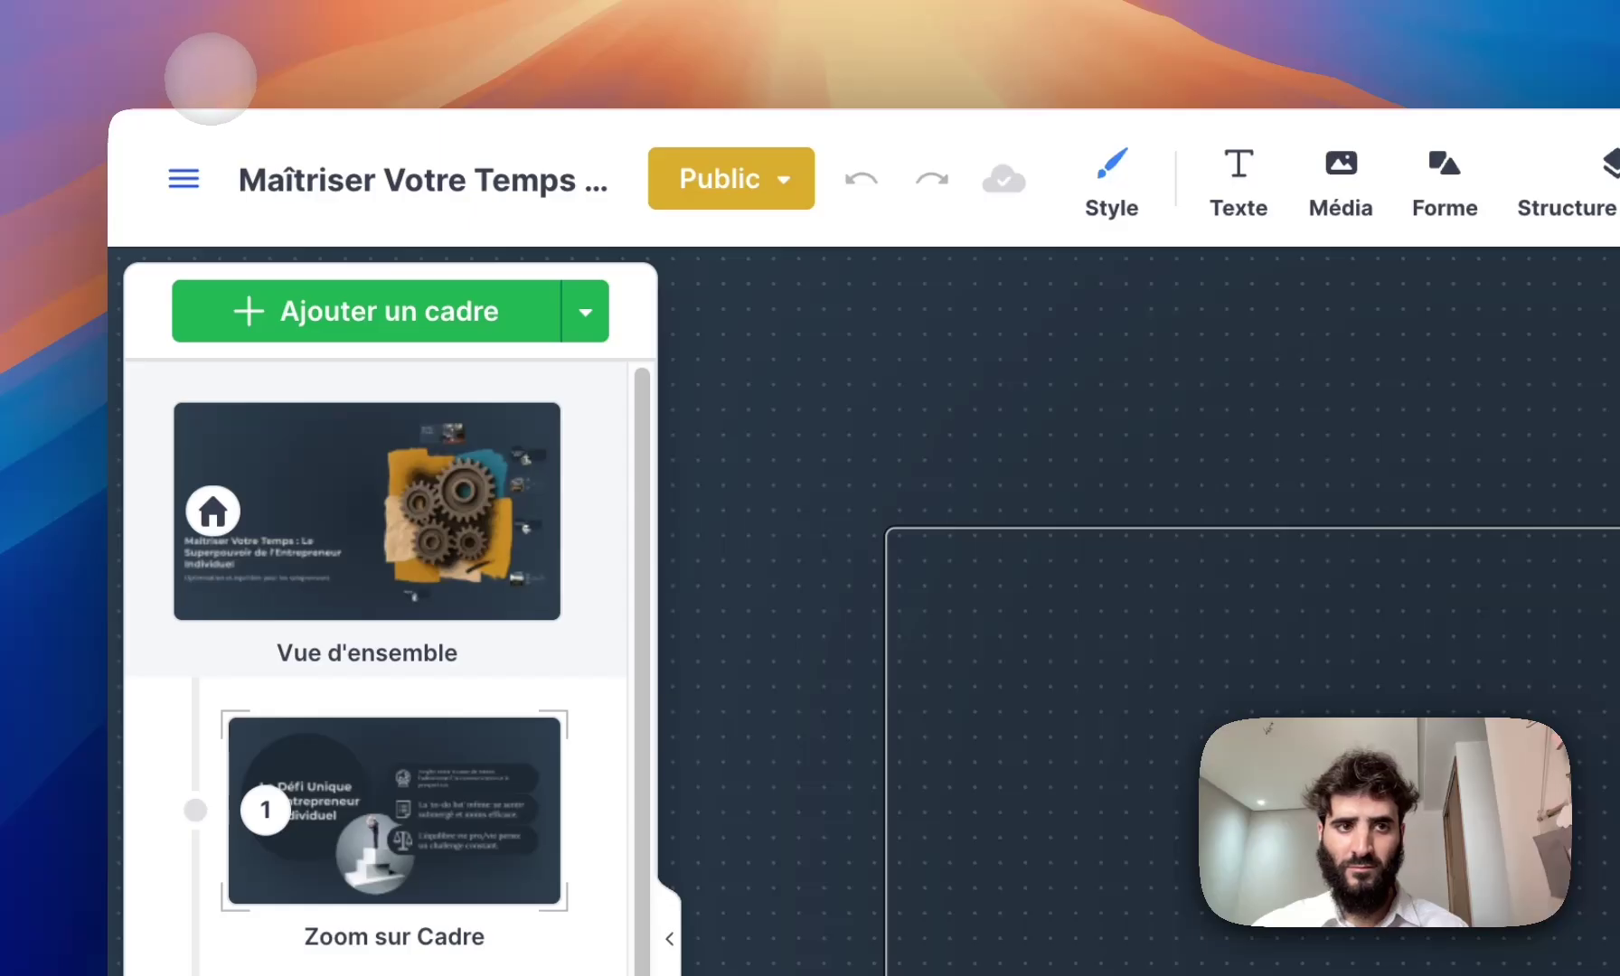
left_click(181, 179)
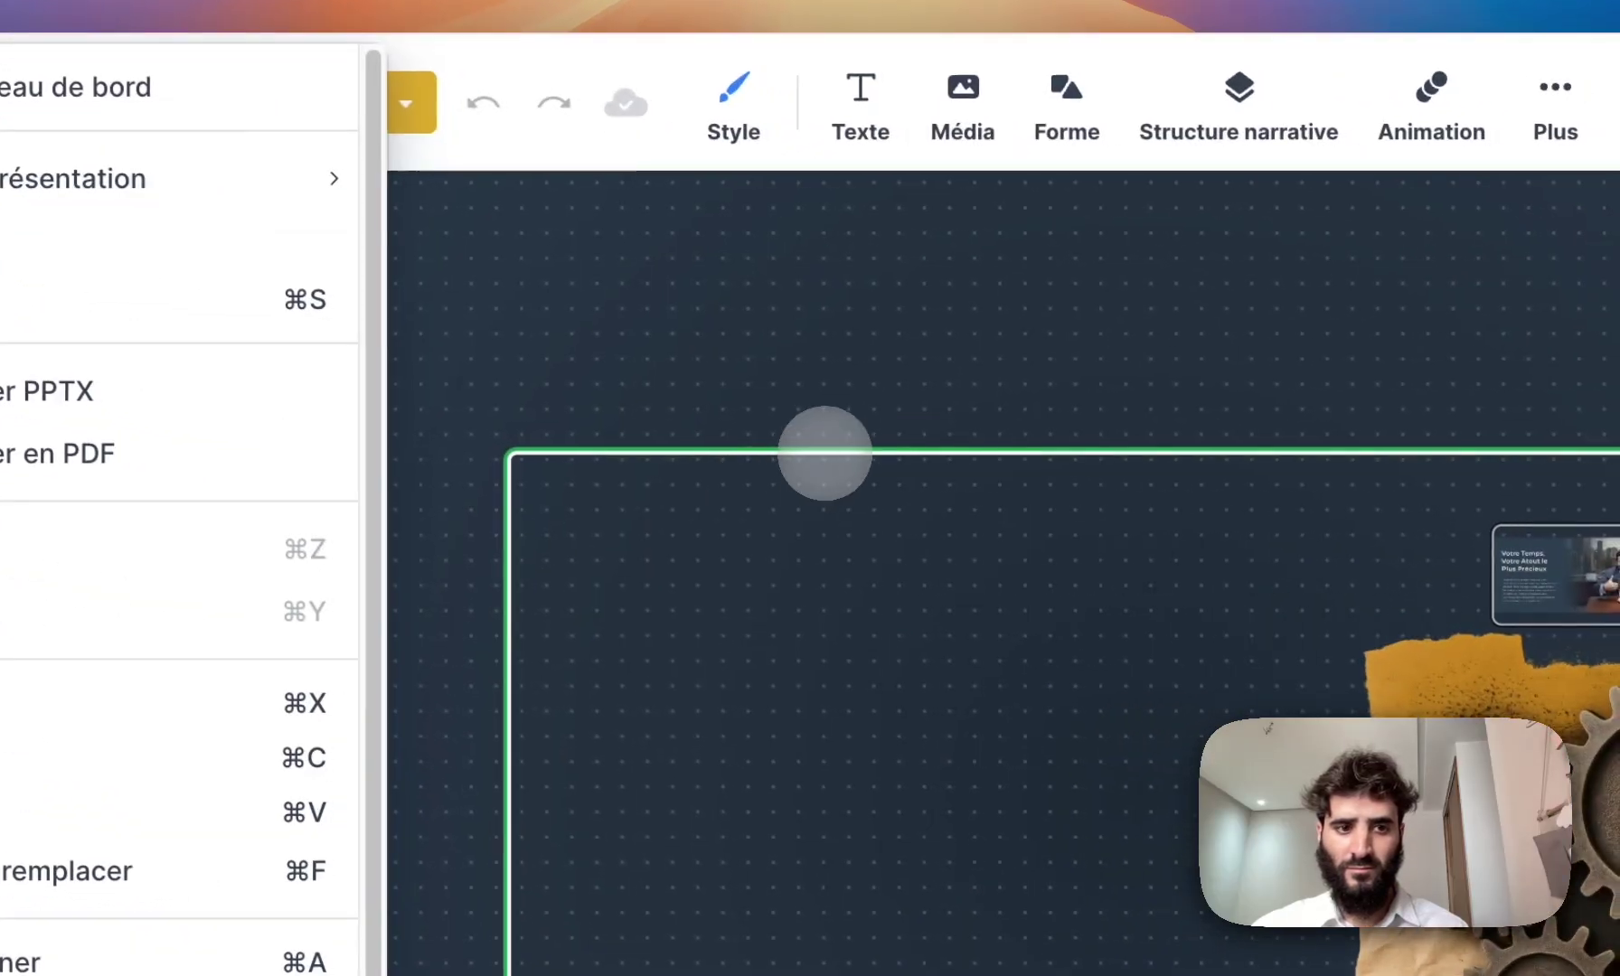
left_click(1201, 529)
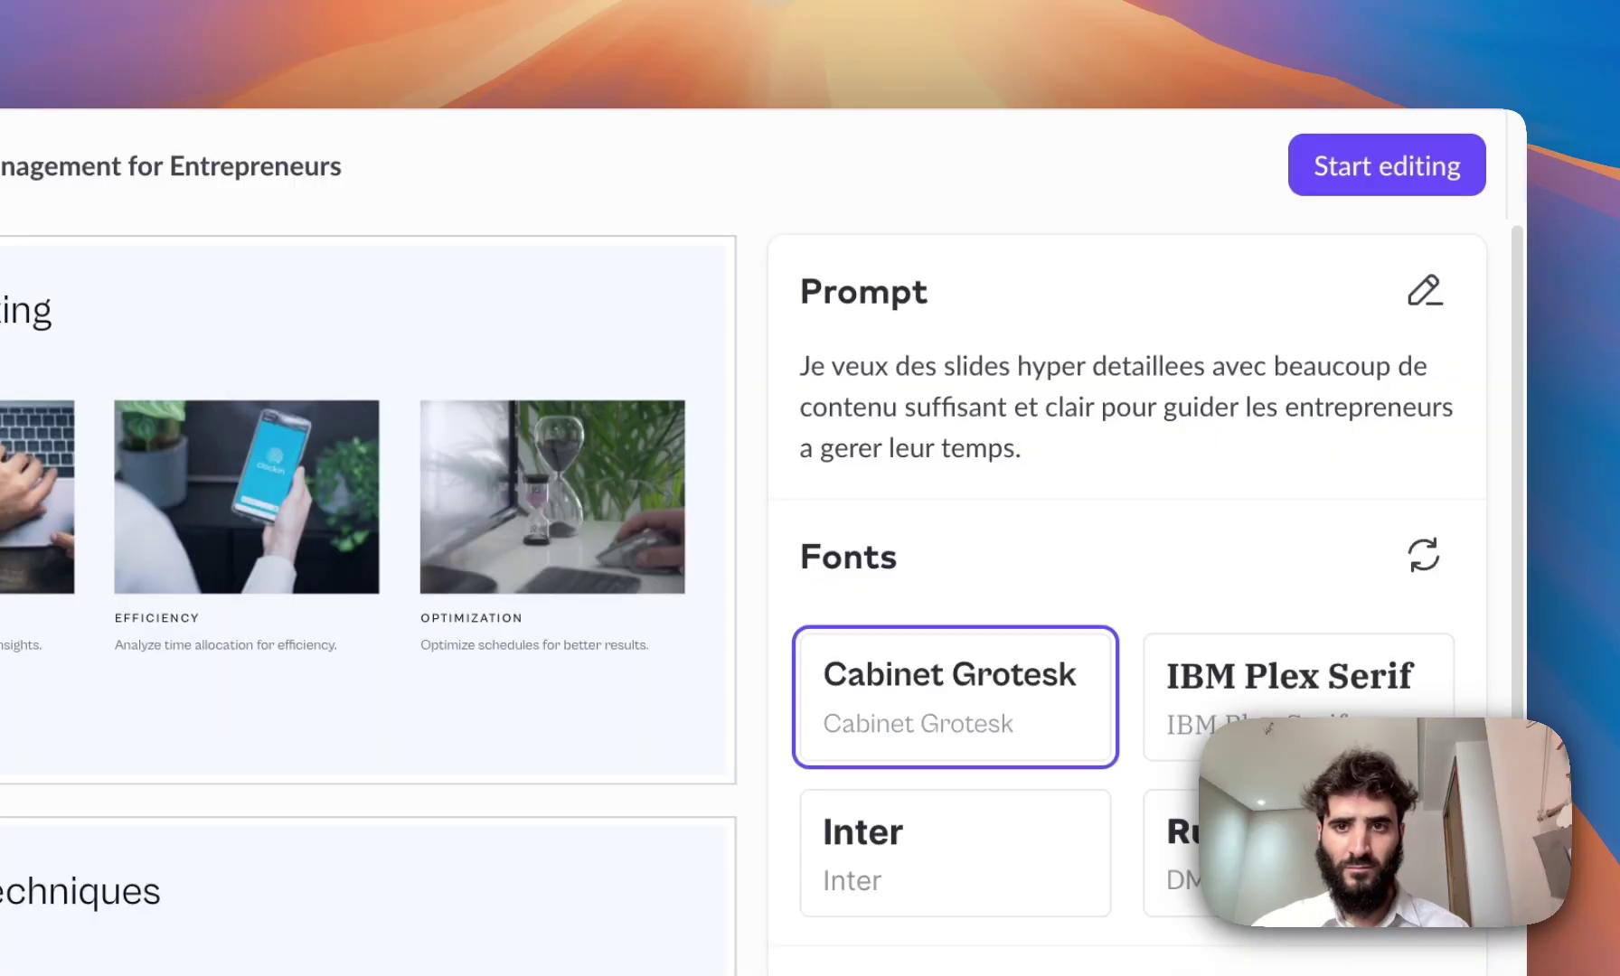
- Switch back to Pitch, cancel the generated presentation by discarding its draft, and look through the template gallery
left_click(1415, 166)
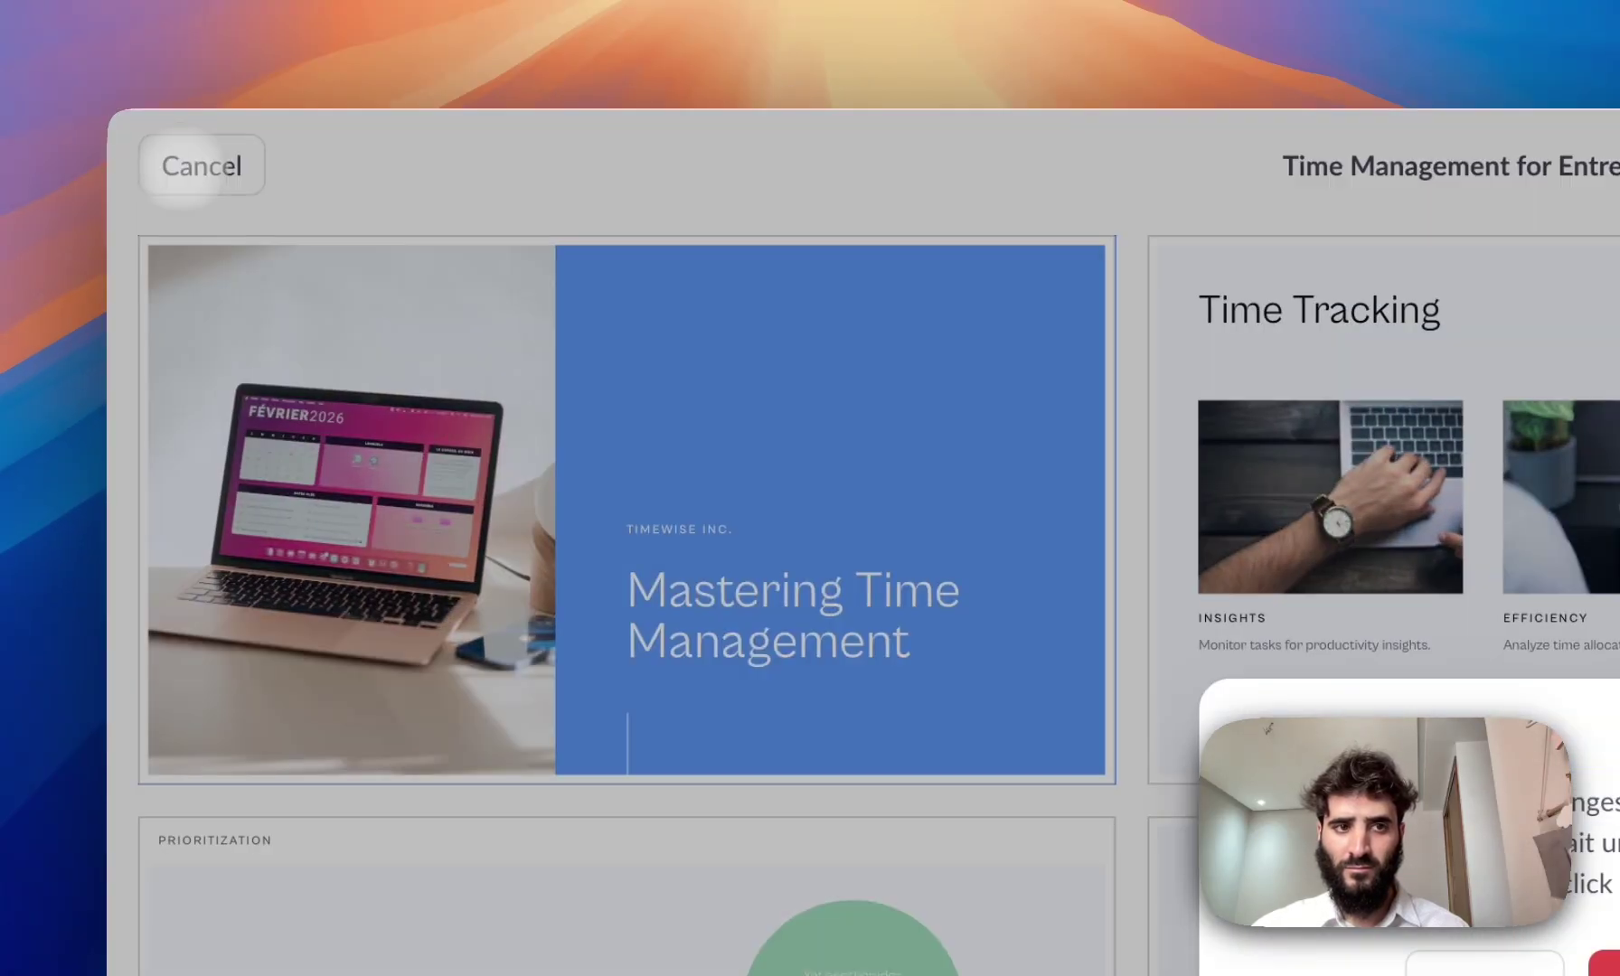
left_click(180, 167)
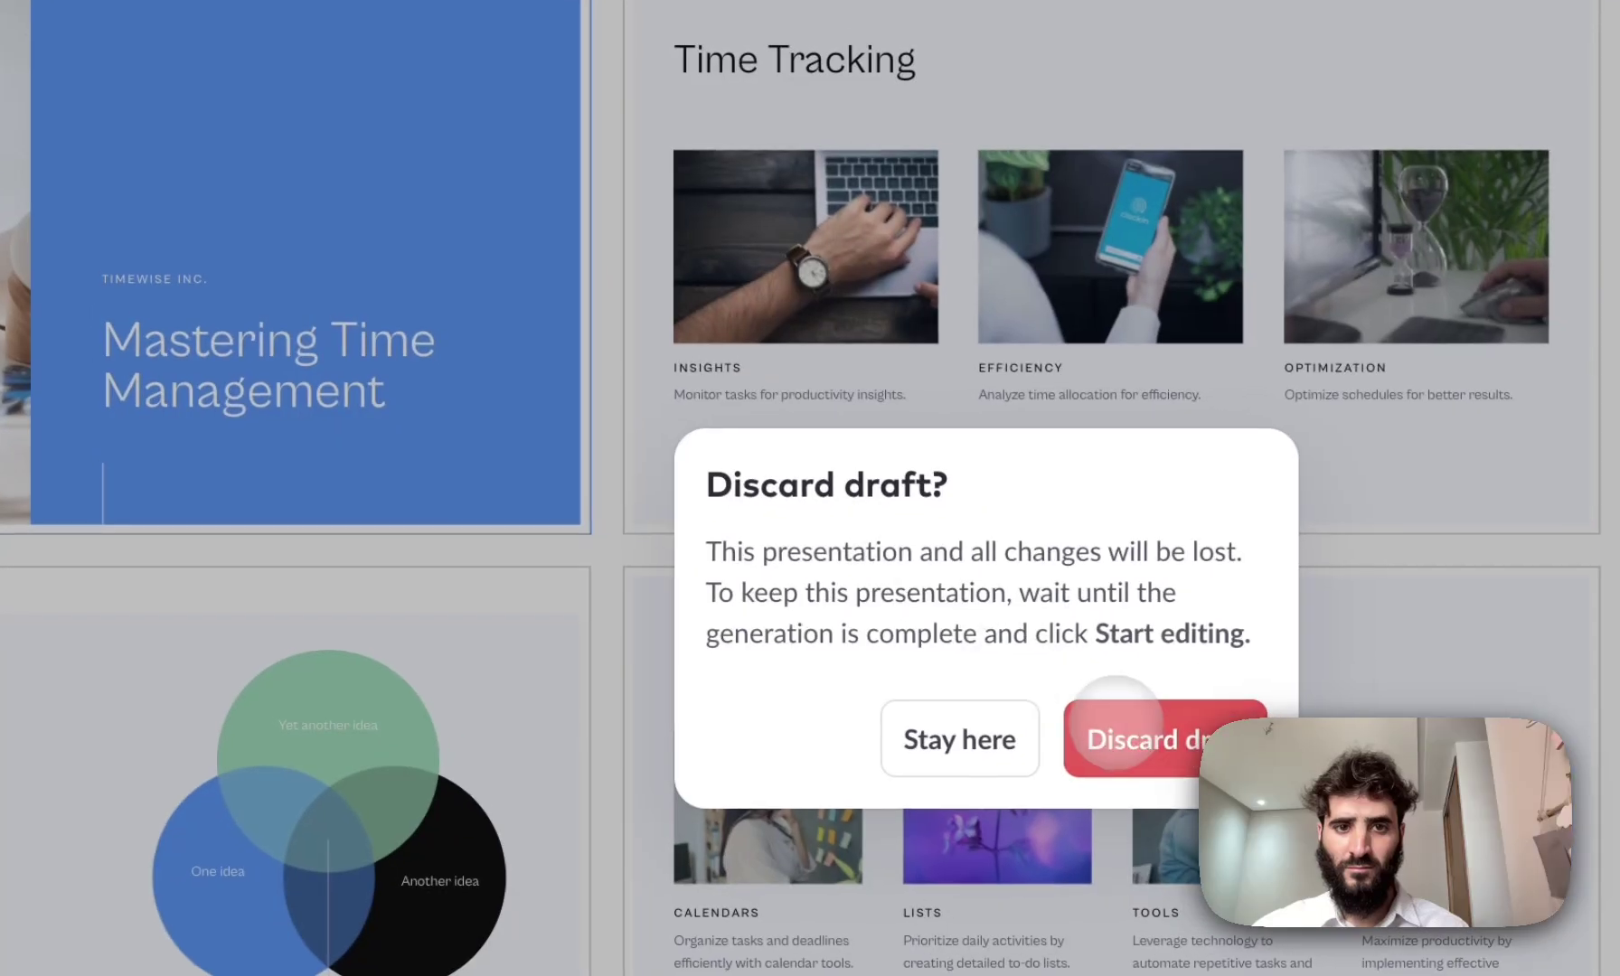
left_click(1126, 728)
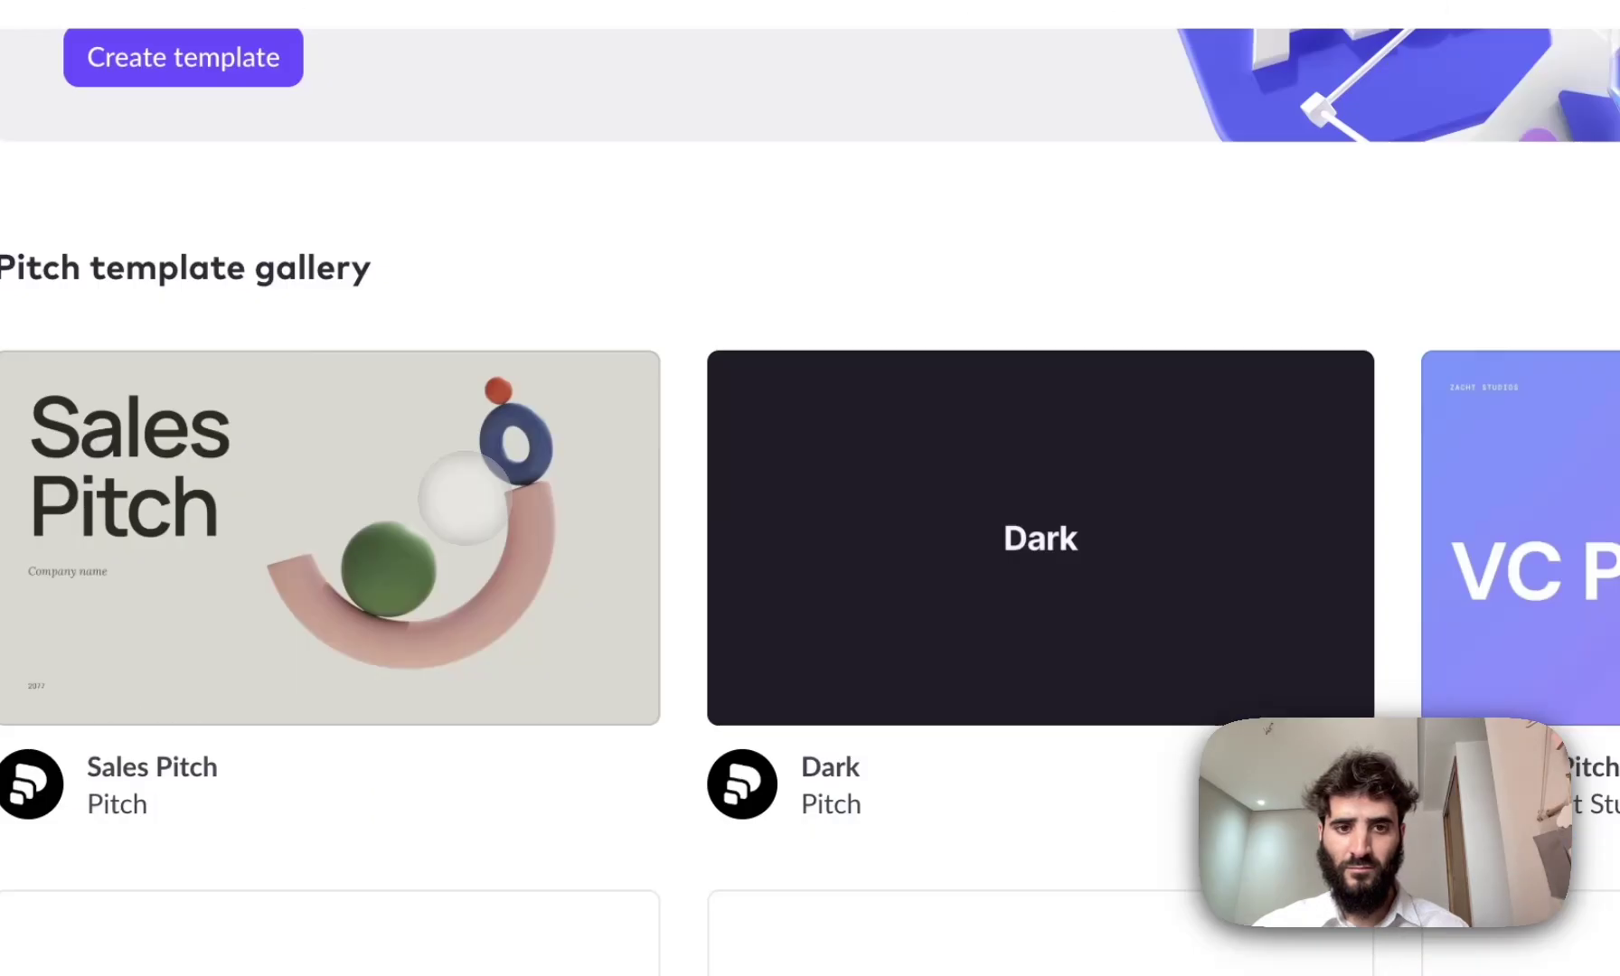
scroll(465, 498, "down", 8)
scroll(465, 498, "up", 11)
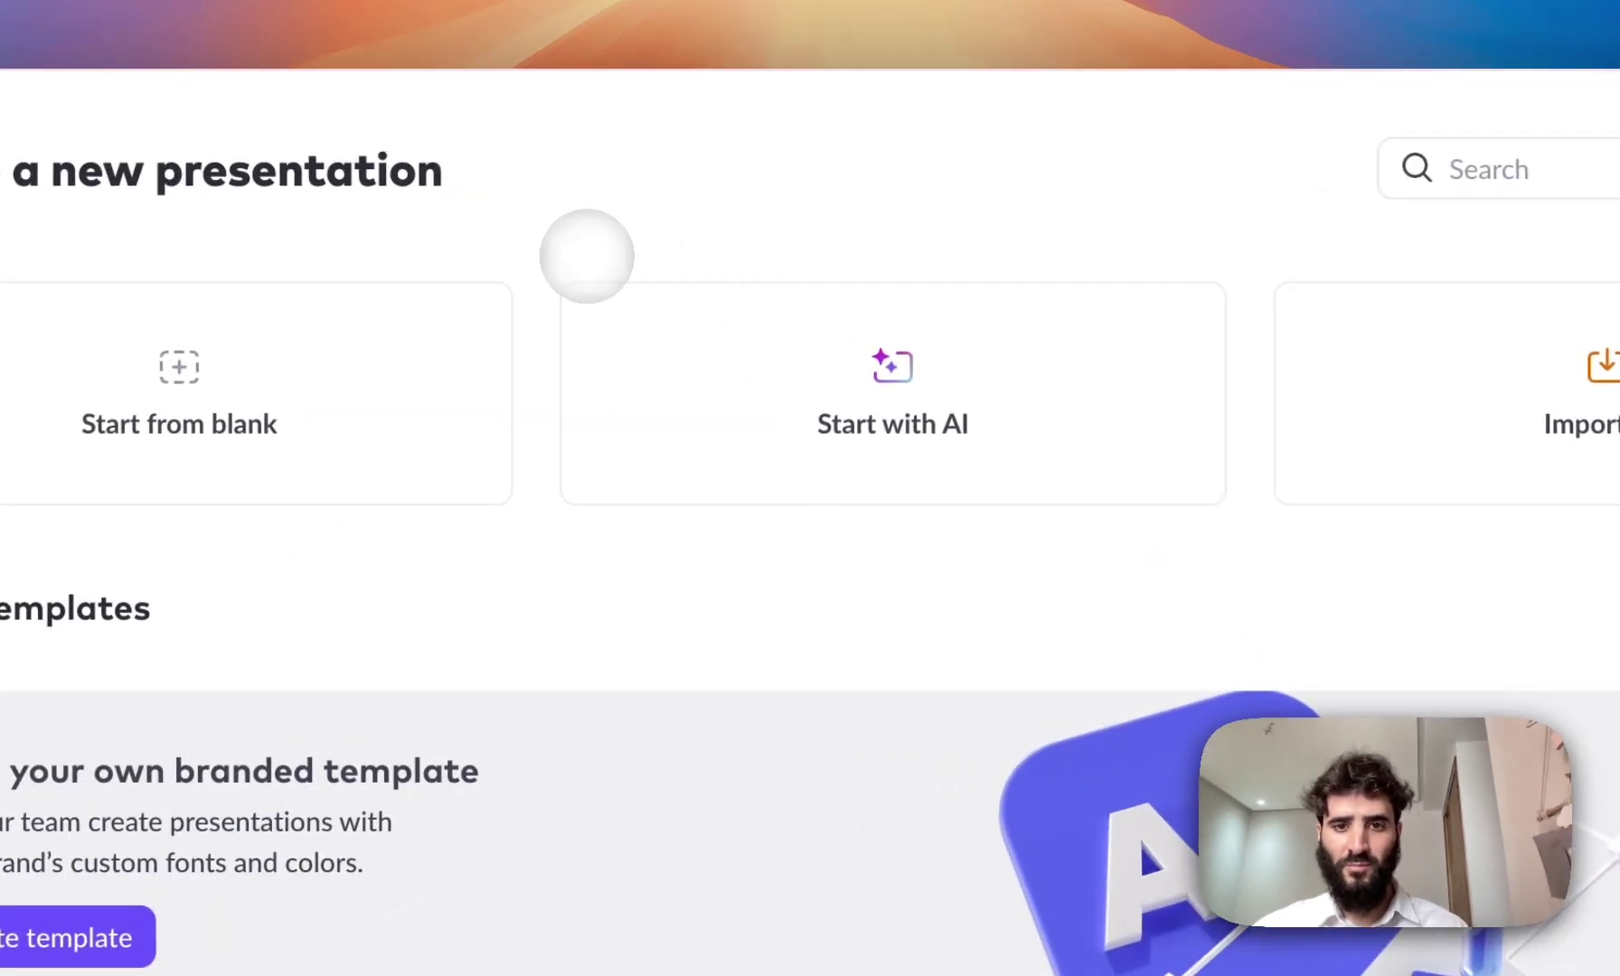
- Create a presentation from the 44-slide pitch deck template in Pitch, and switch to the Tome AI PPT page
scroll(586, 256, "down", 10)
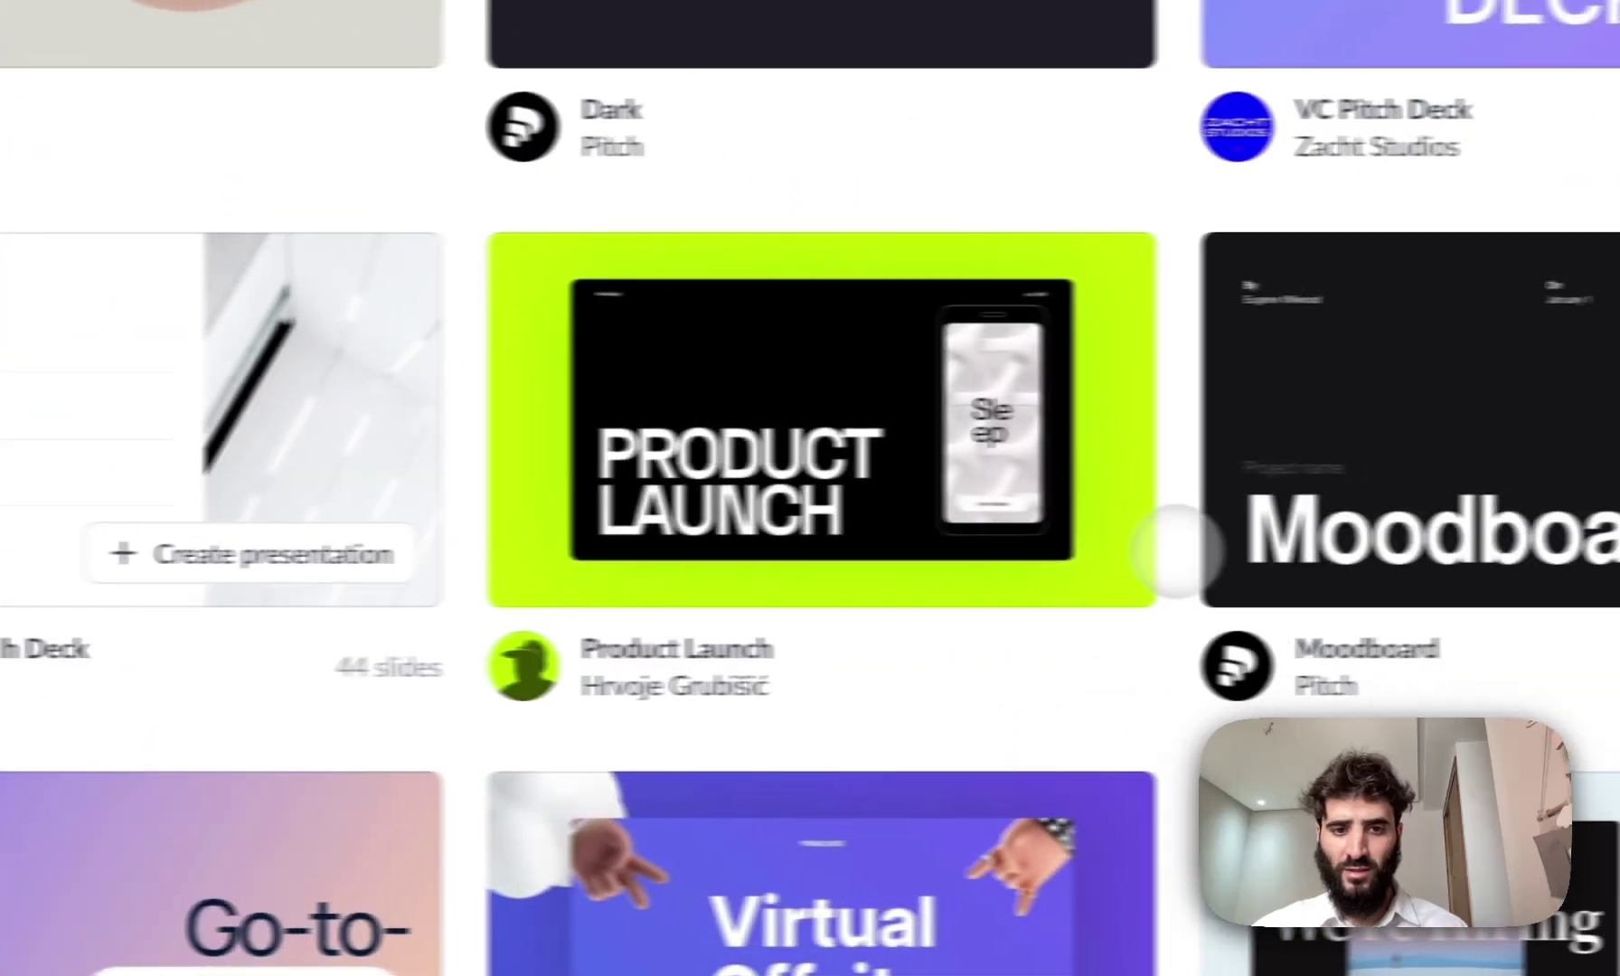
left_click(379, 583)
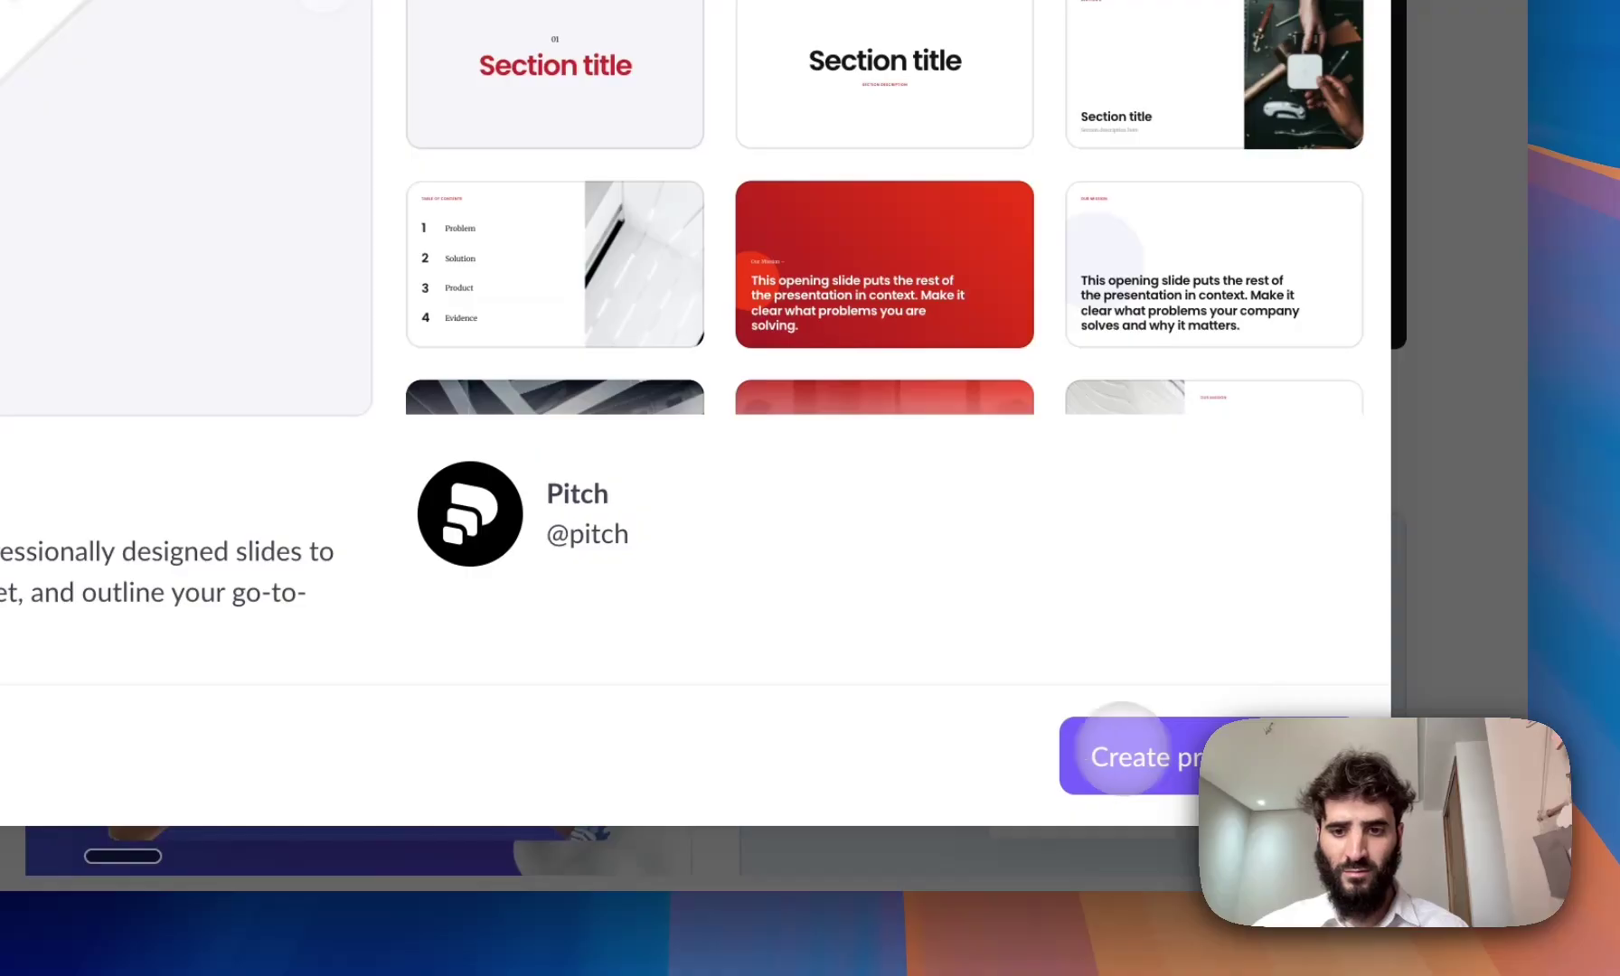
left_click(1124, 756)
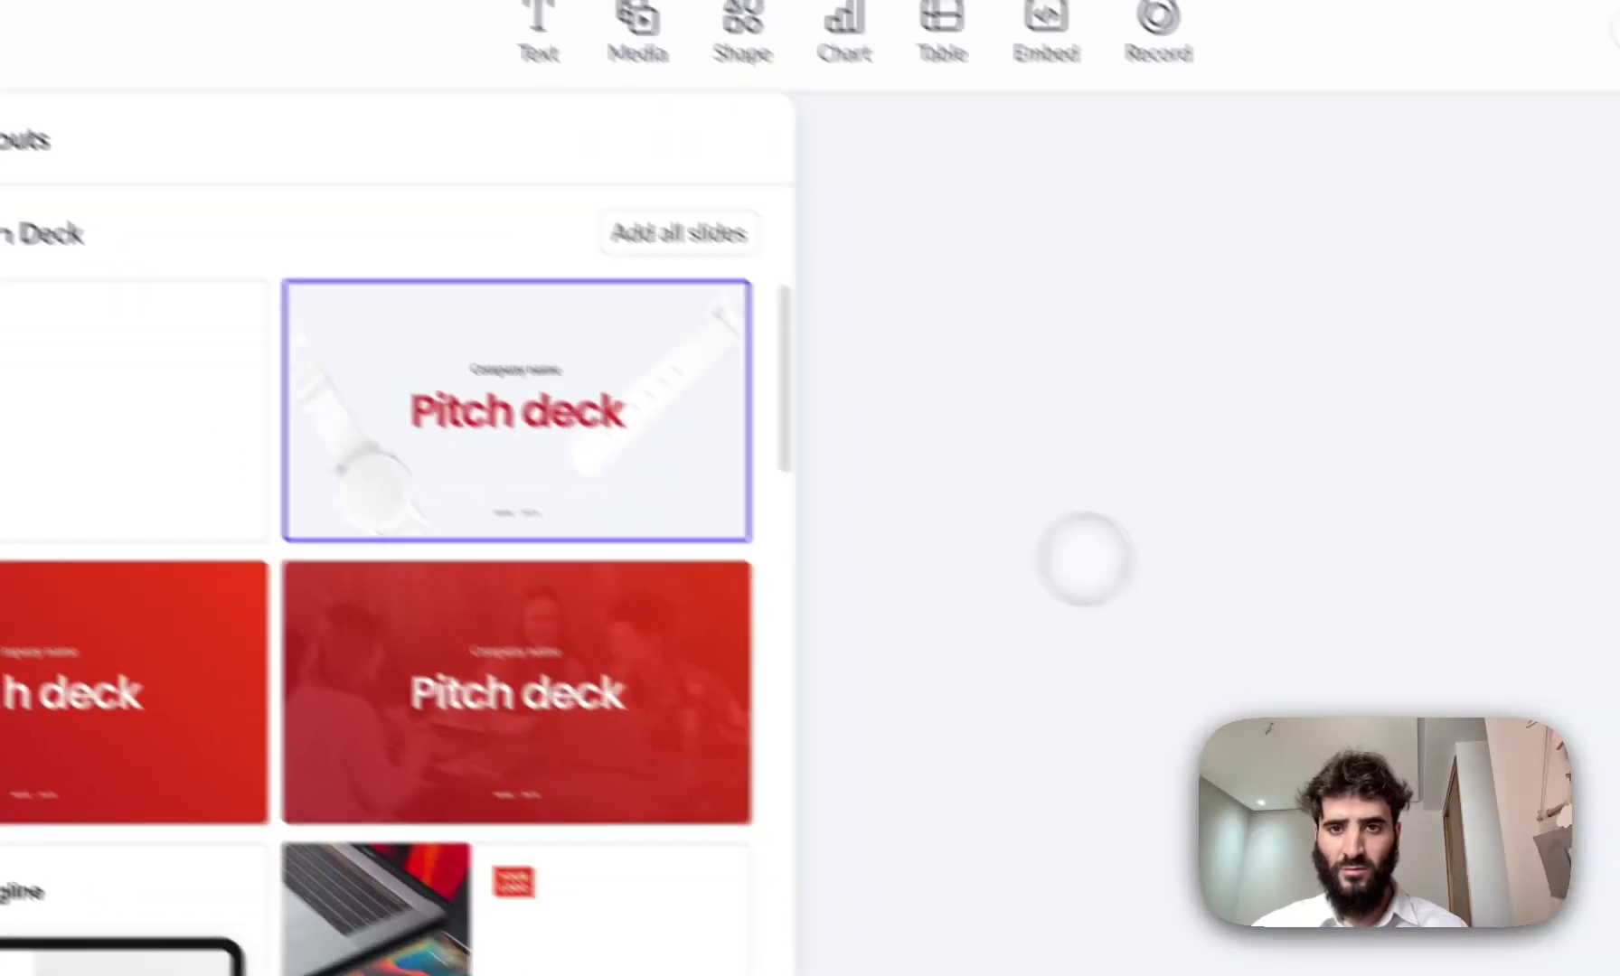
left_click(1360, 615)
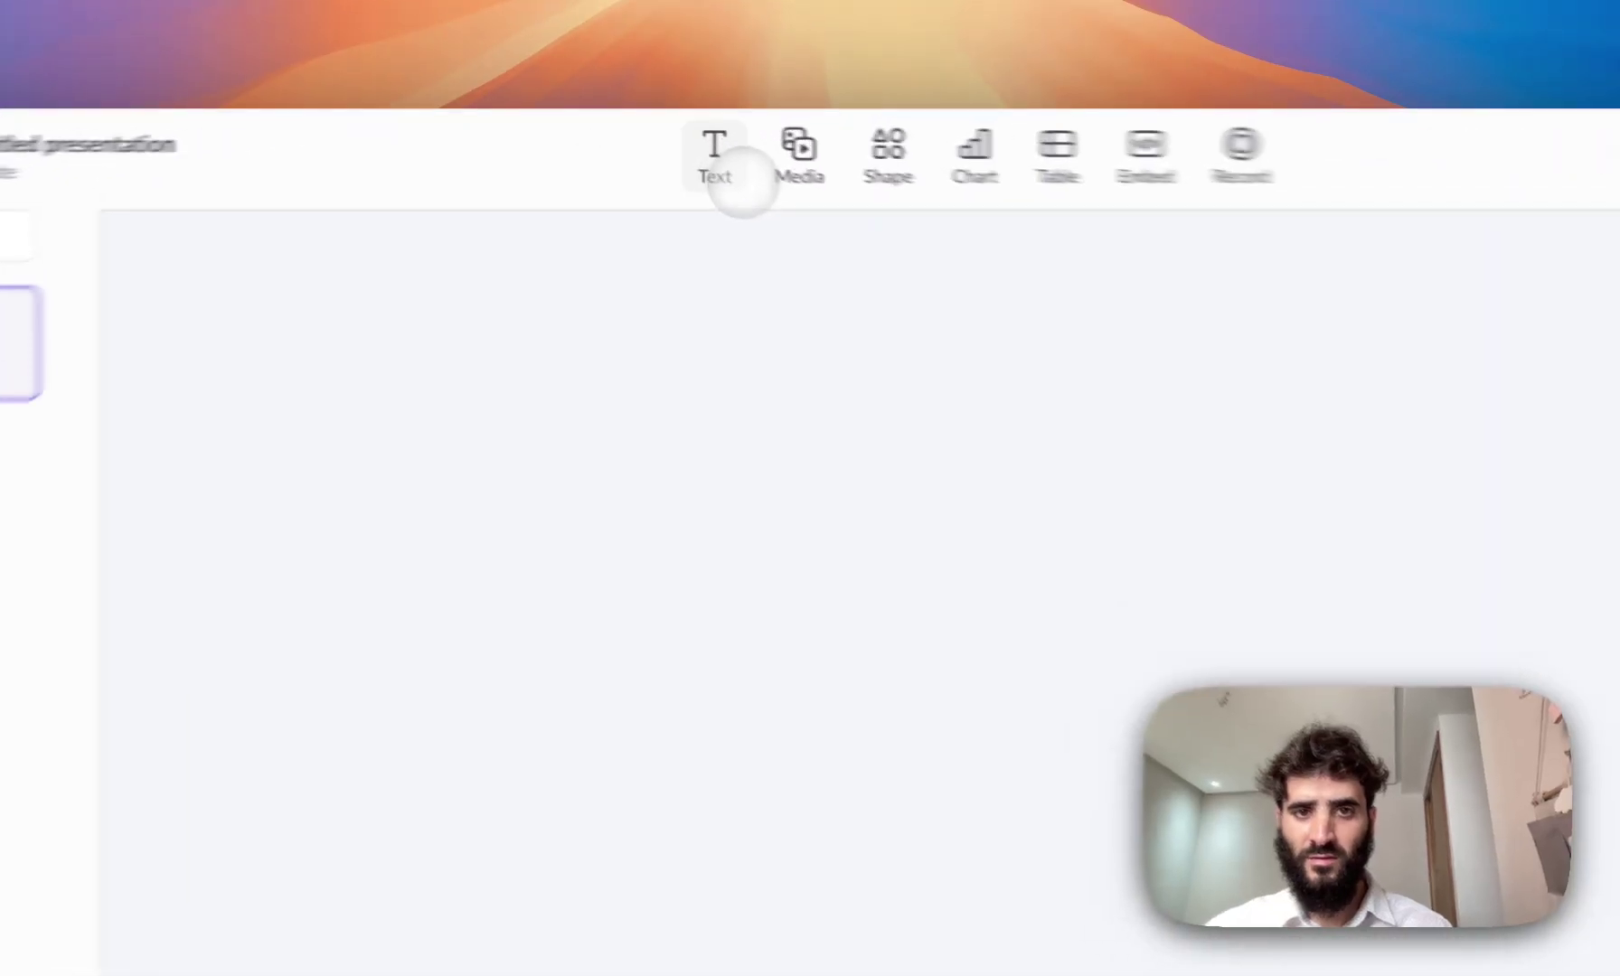
left_click(657, 140)
left_click(433, 368)
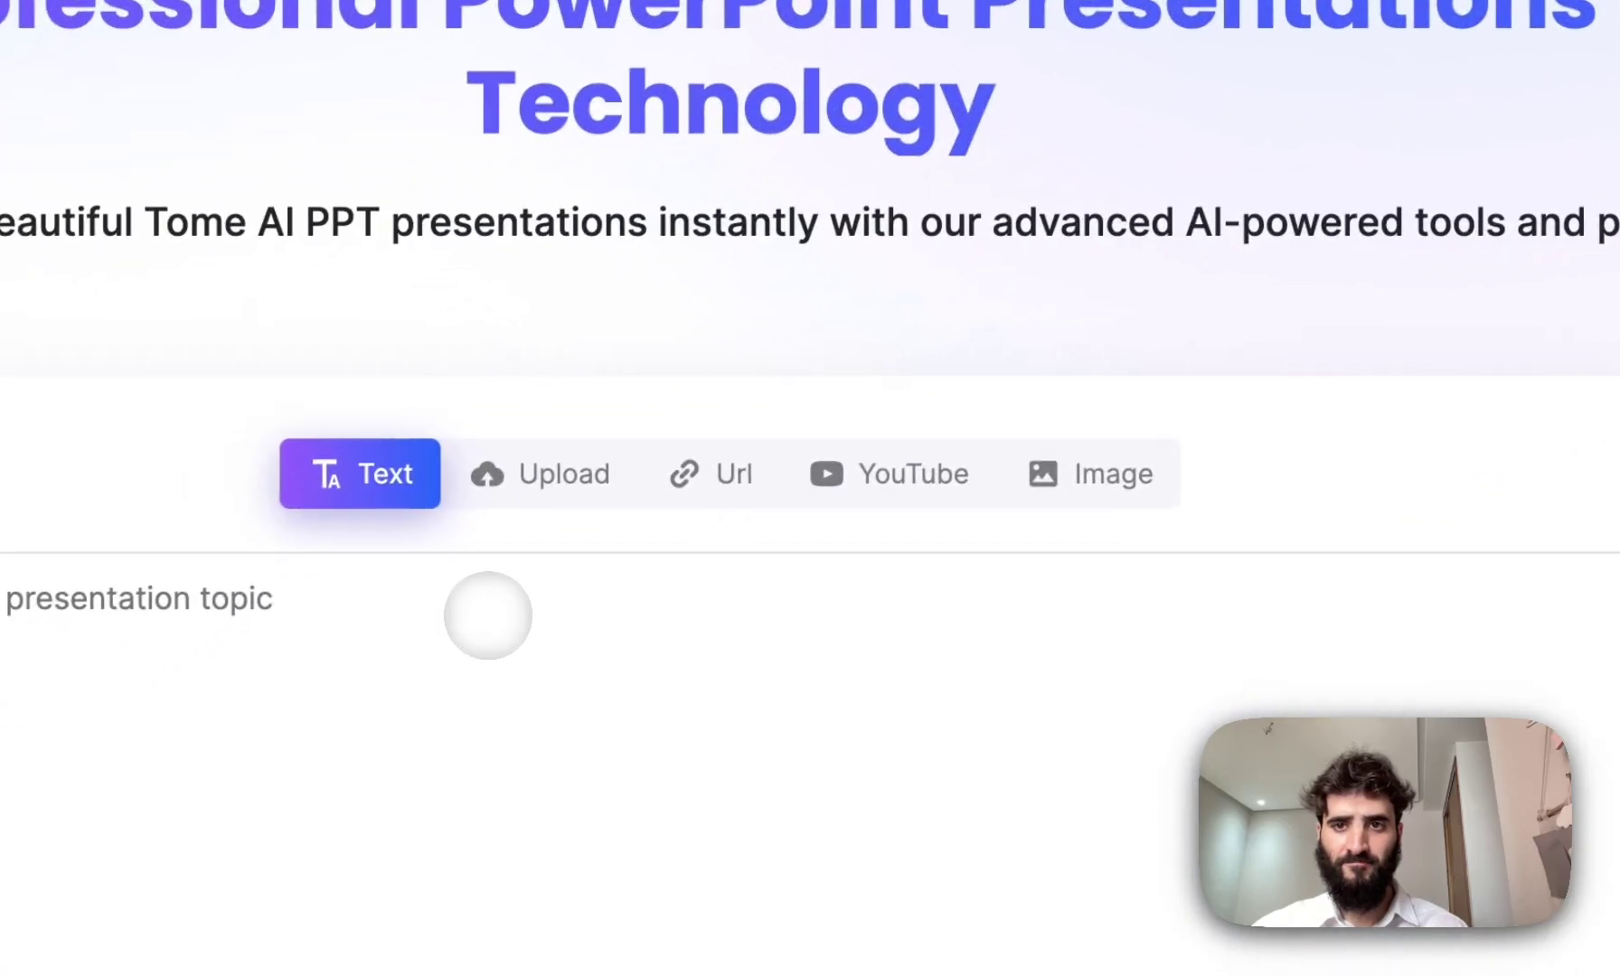
left_click(488, 615)
key("super+v")
scroll(575, 658, "up", 10)
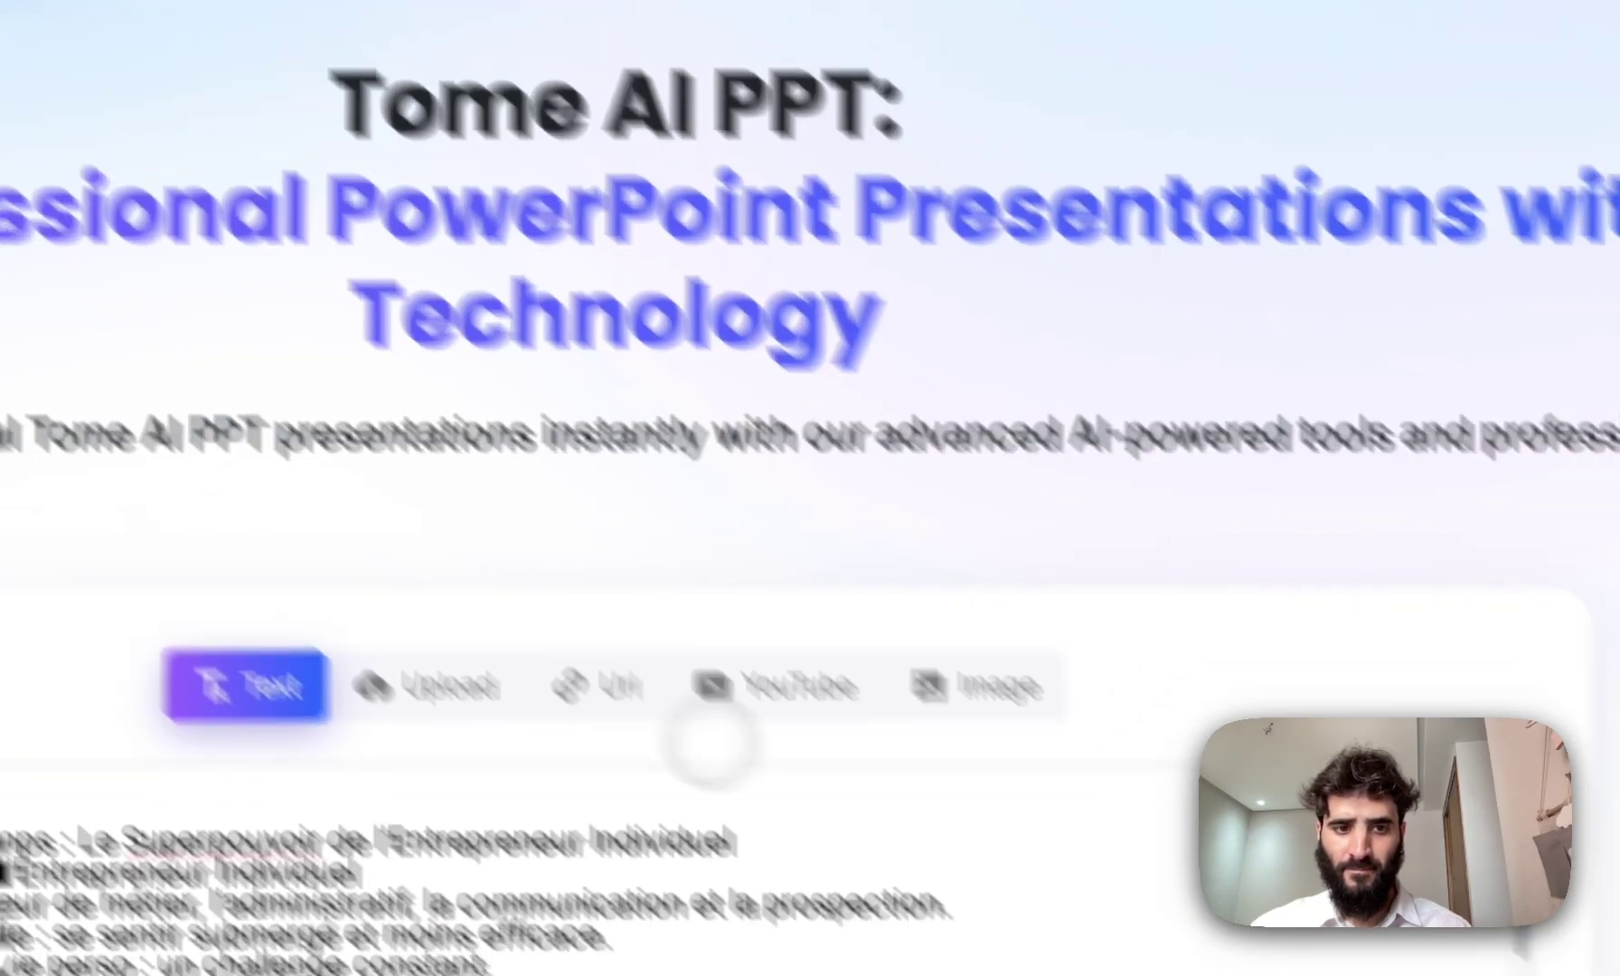
scroll(1019, 568, "down", 3)
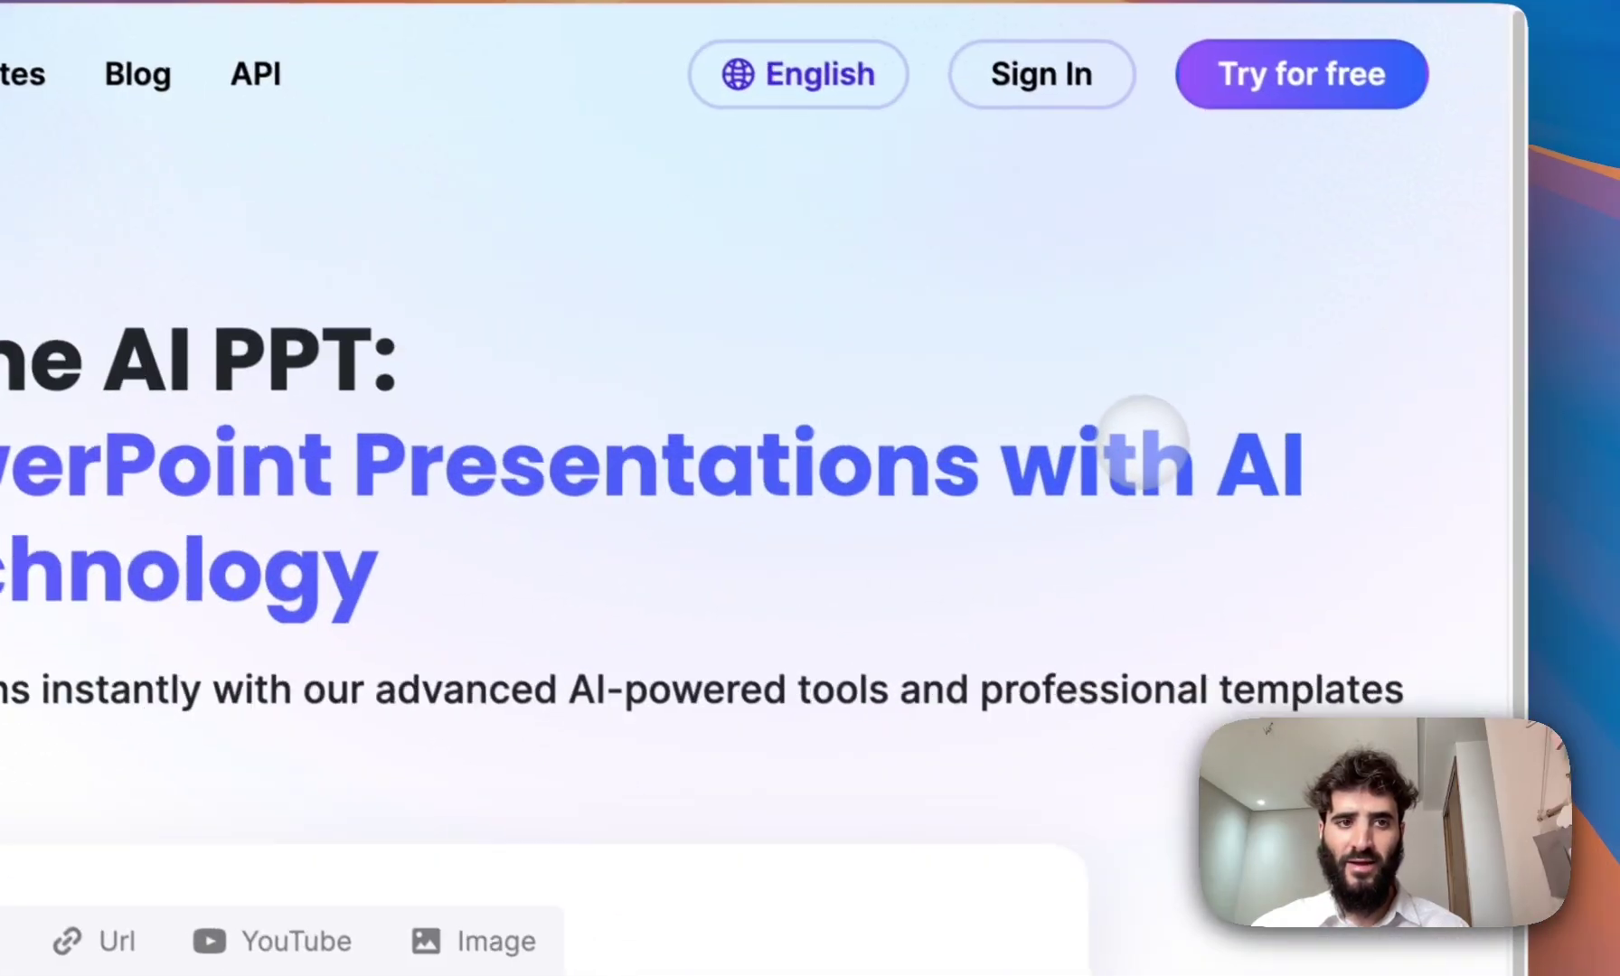
scroll(1198, 713, "down", 1)
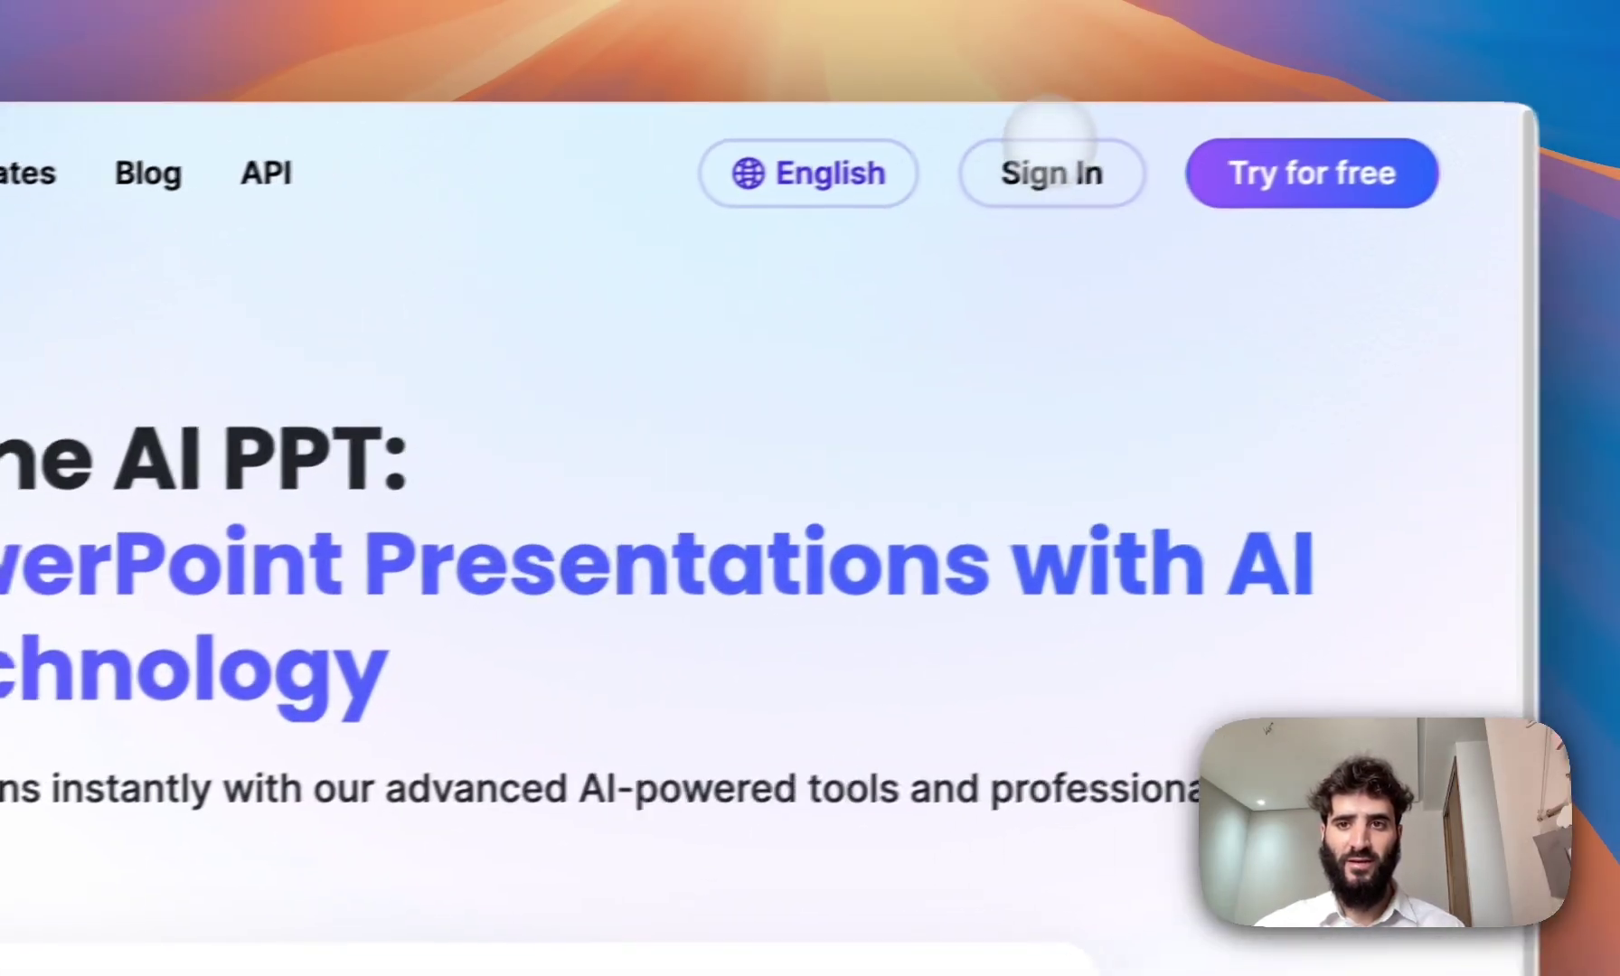
scroll(1365, 538, "down", 3)
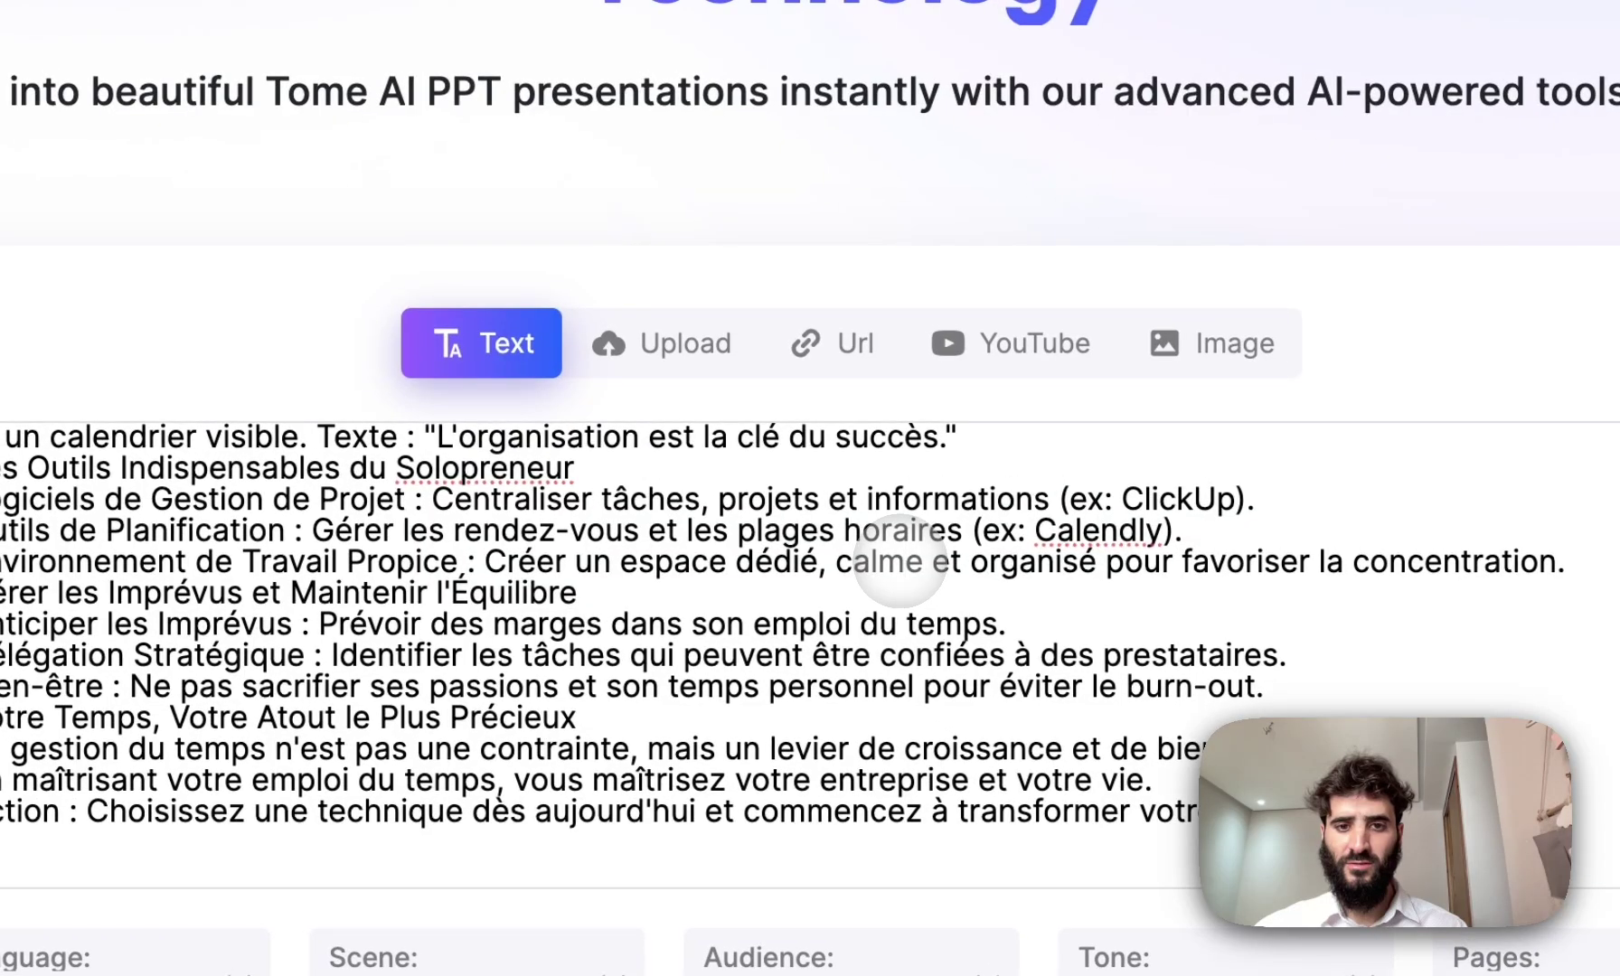
key("super+a")
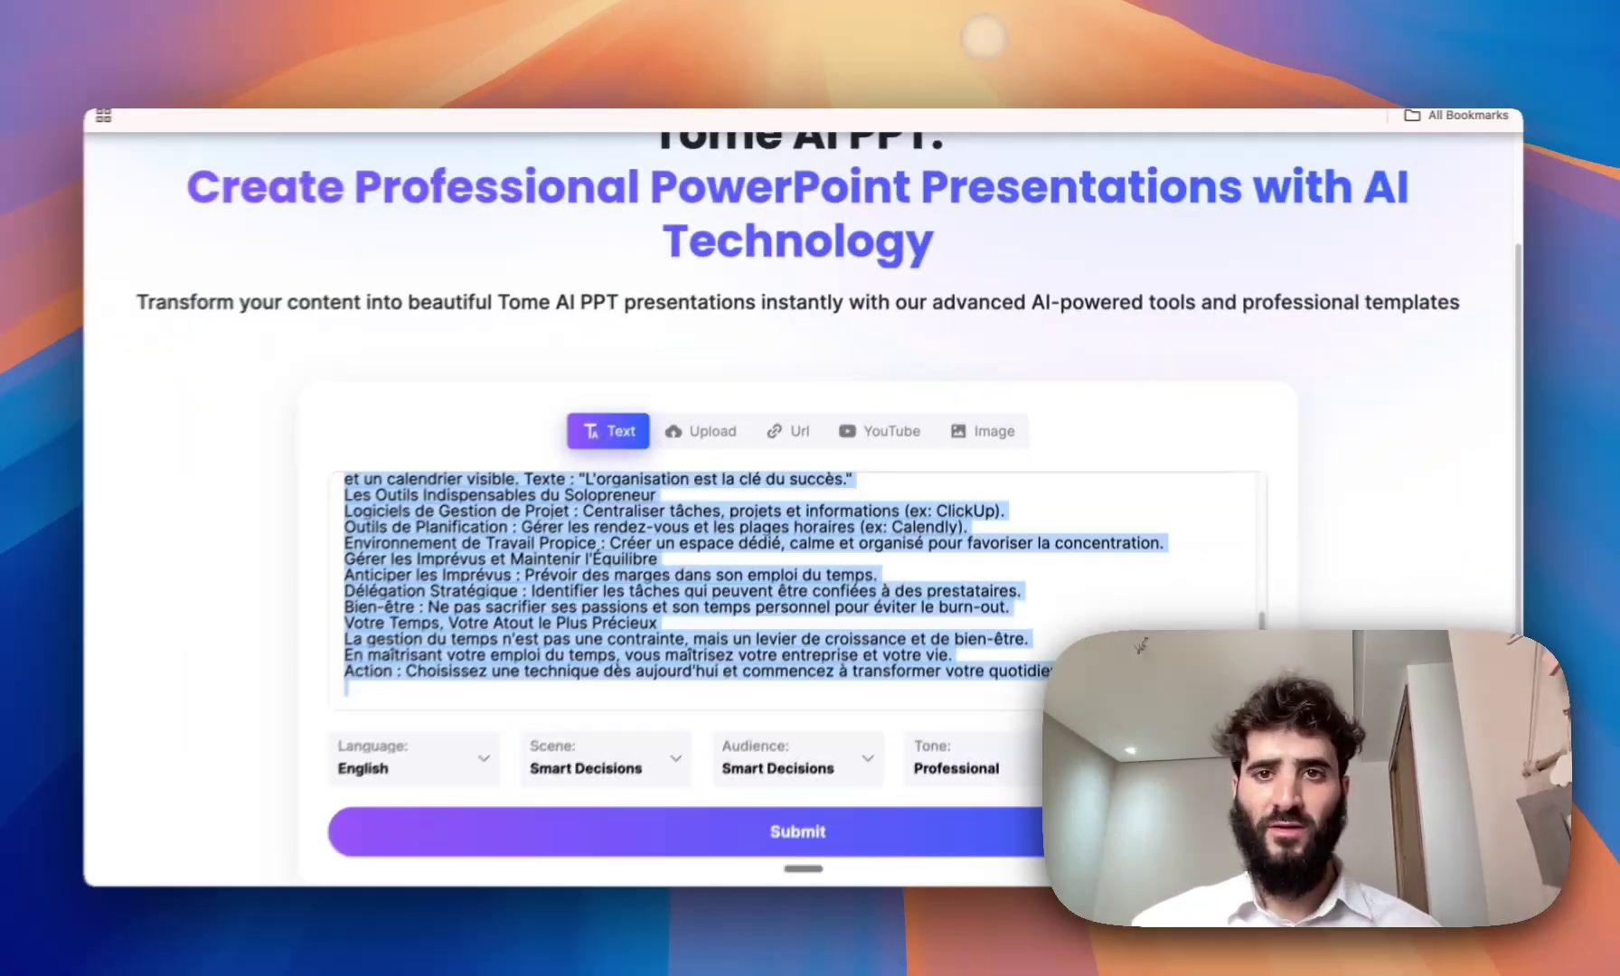
key("BackSpace")
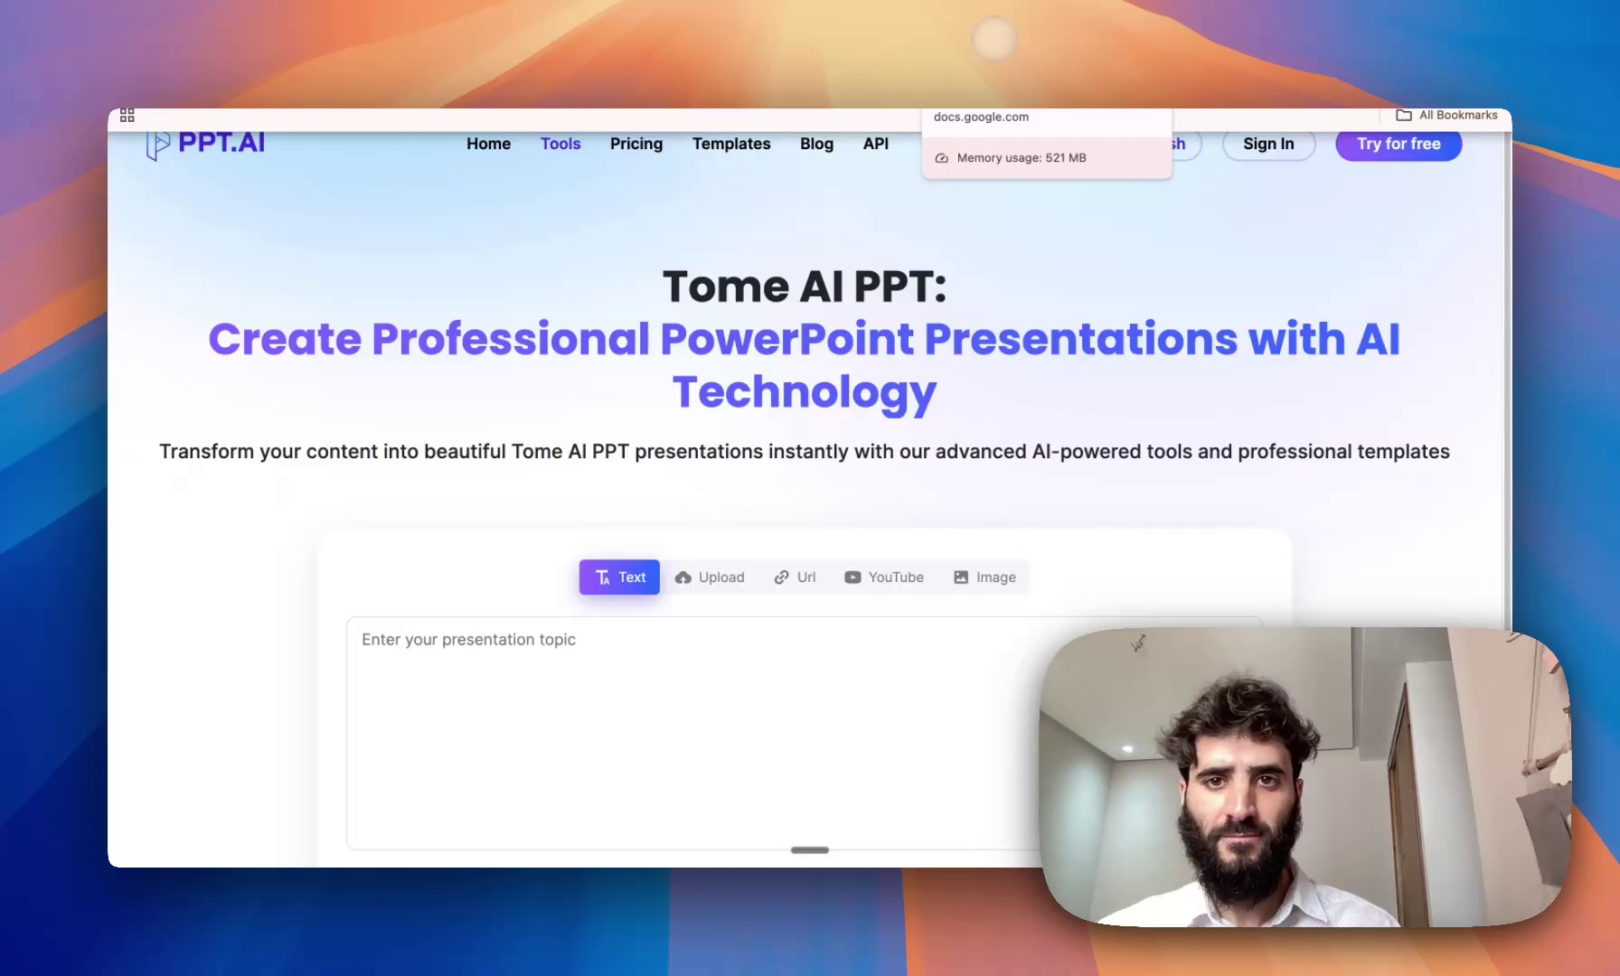
- Look through the Upload, Url, YouTube and Image source modes of the Tome AI PPT generator, and return to Text
scroll(810, 607, "down", 3)
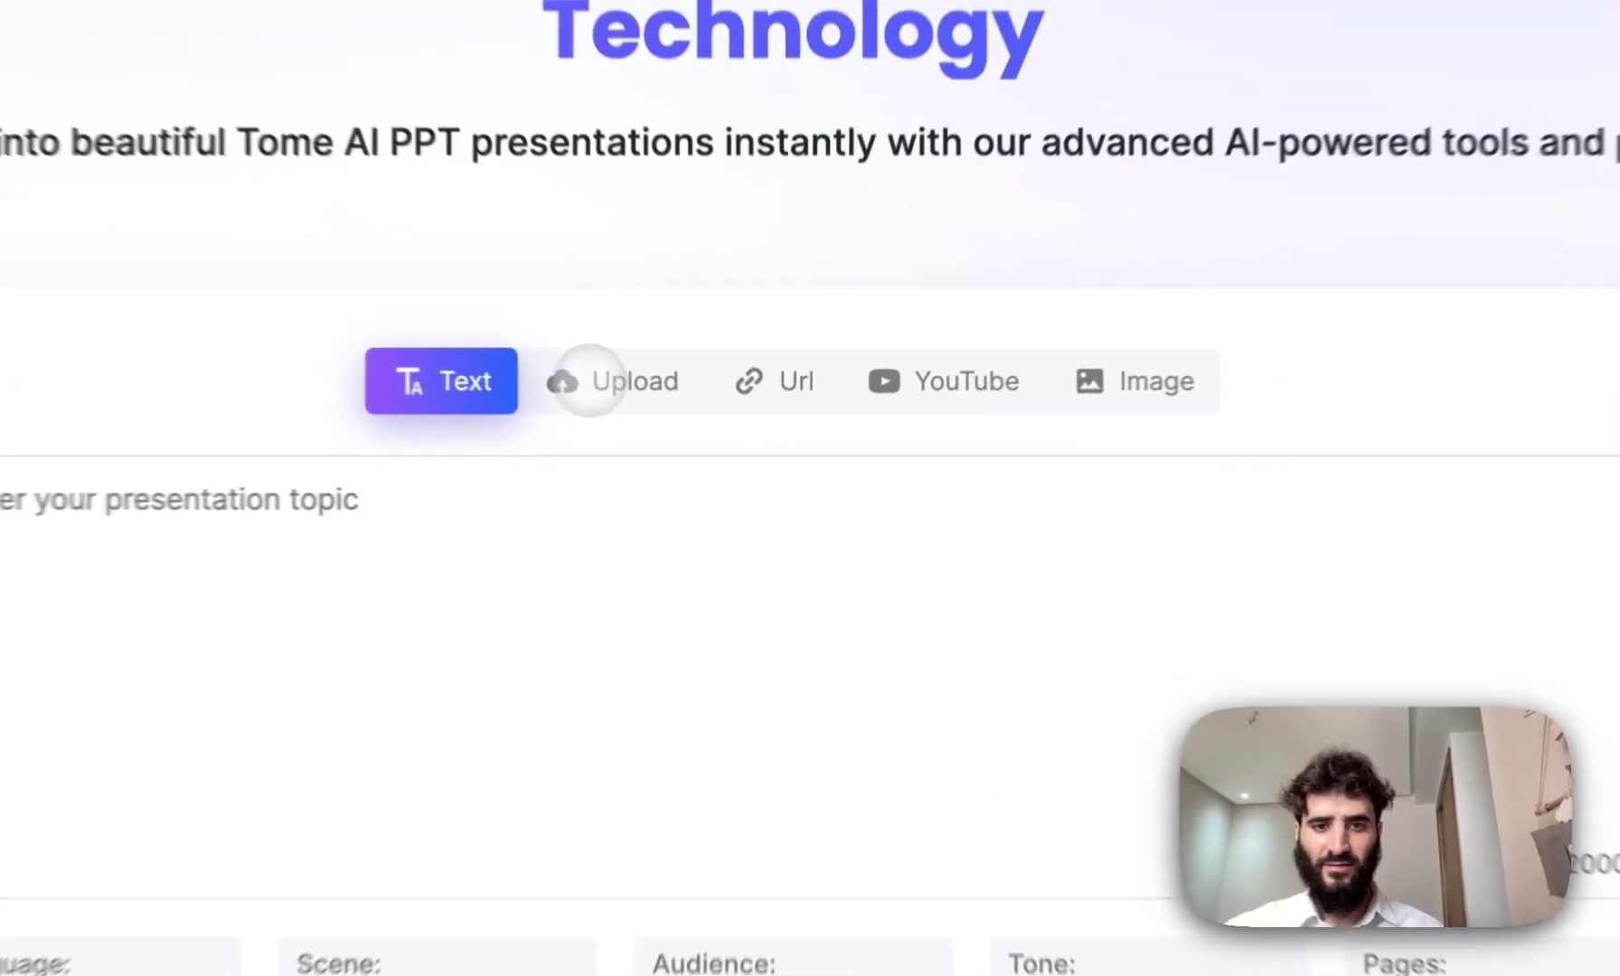
left_click(697, 417)
left_click(783, 370)
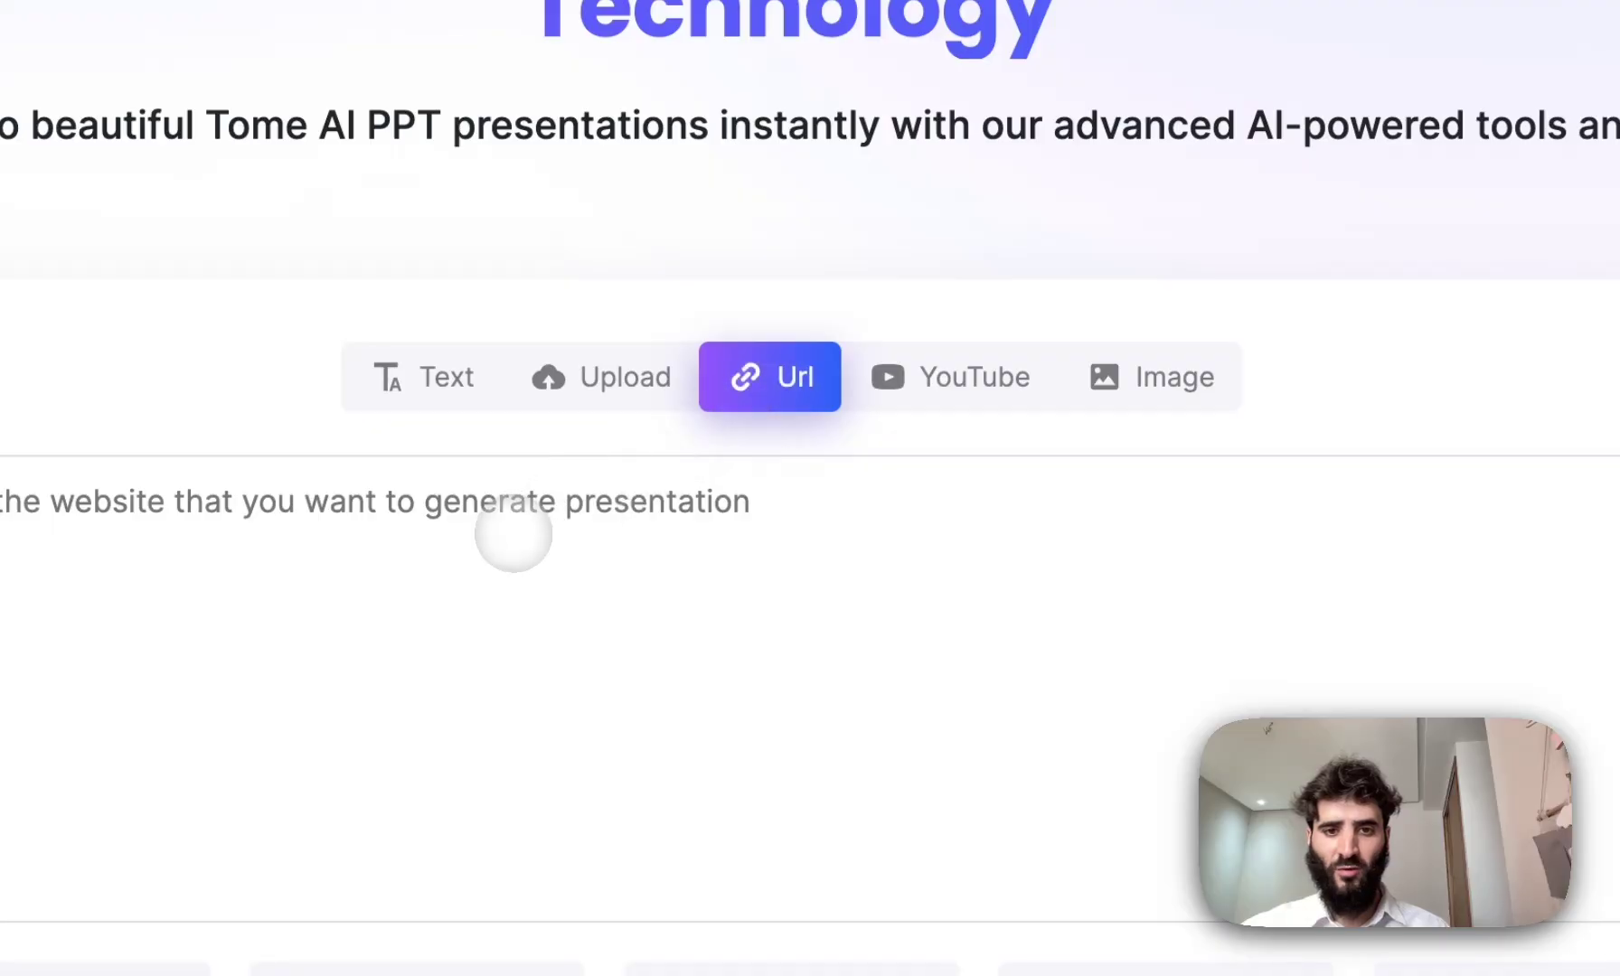
left_click(965, 389)
left_click(1157, 384)
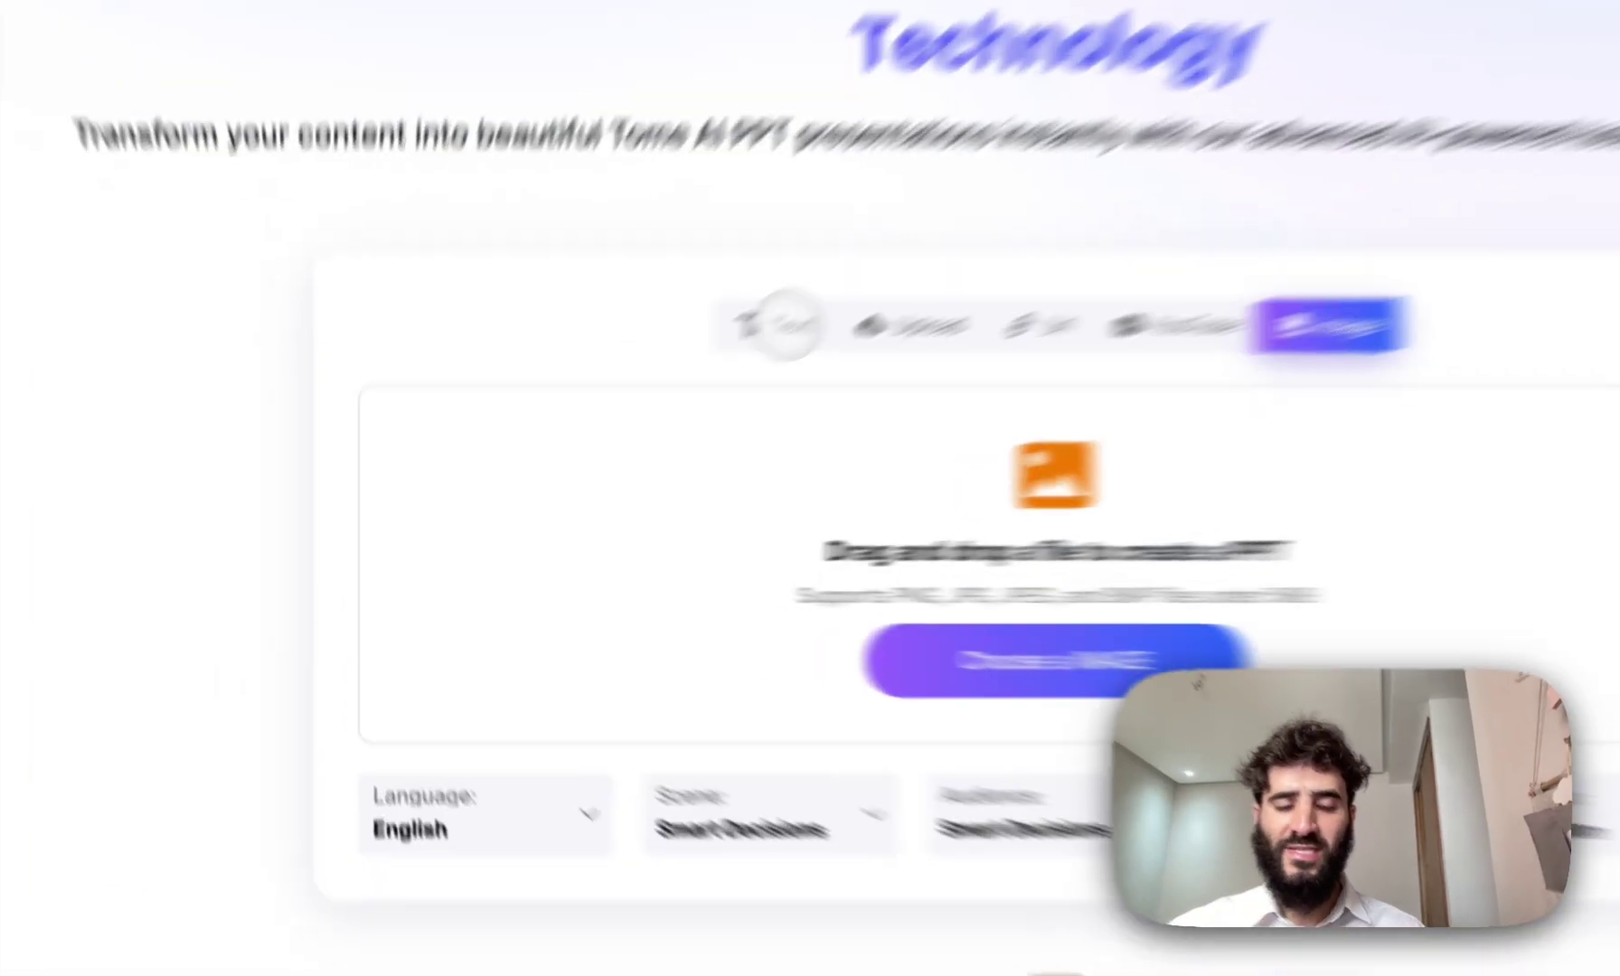
left_click(629, 418)
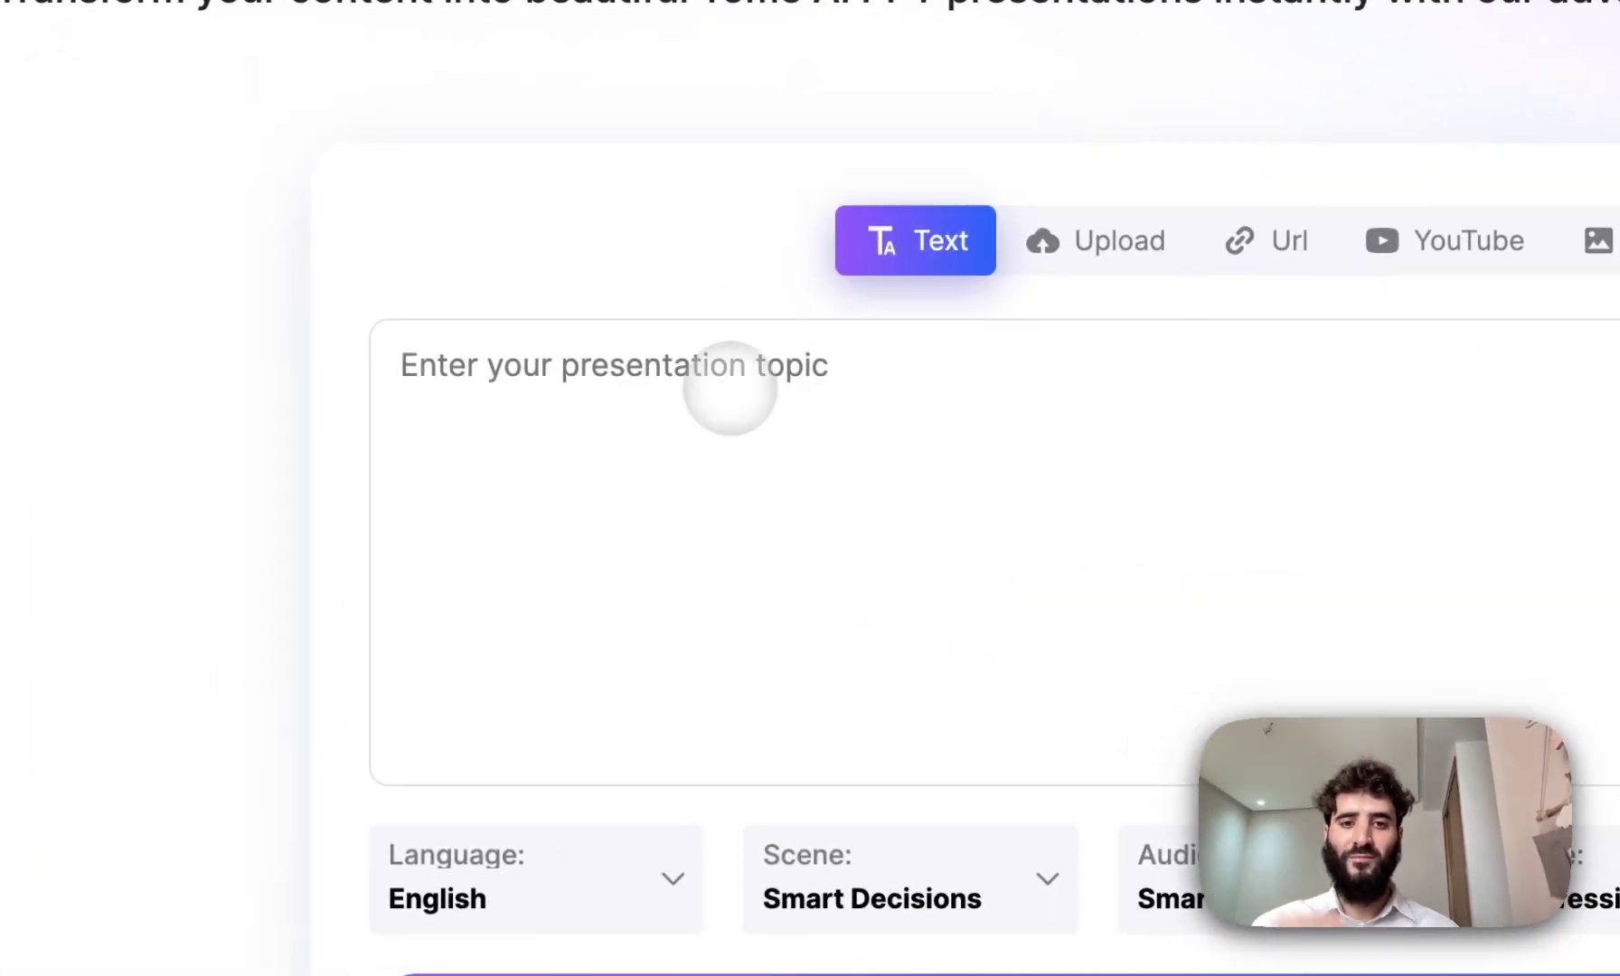
- Examine the available language, scene, audience, tone and page-length options for the generated presentation
left_click(676, 904)
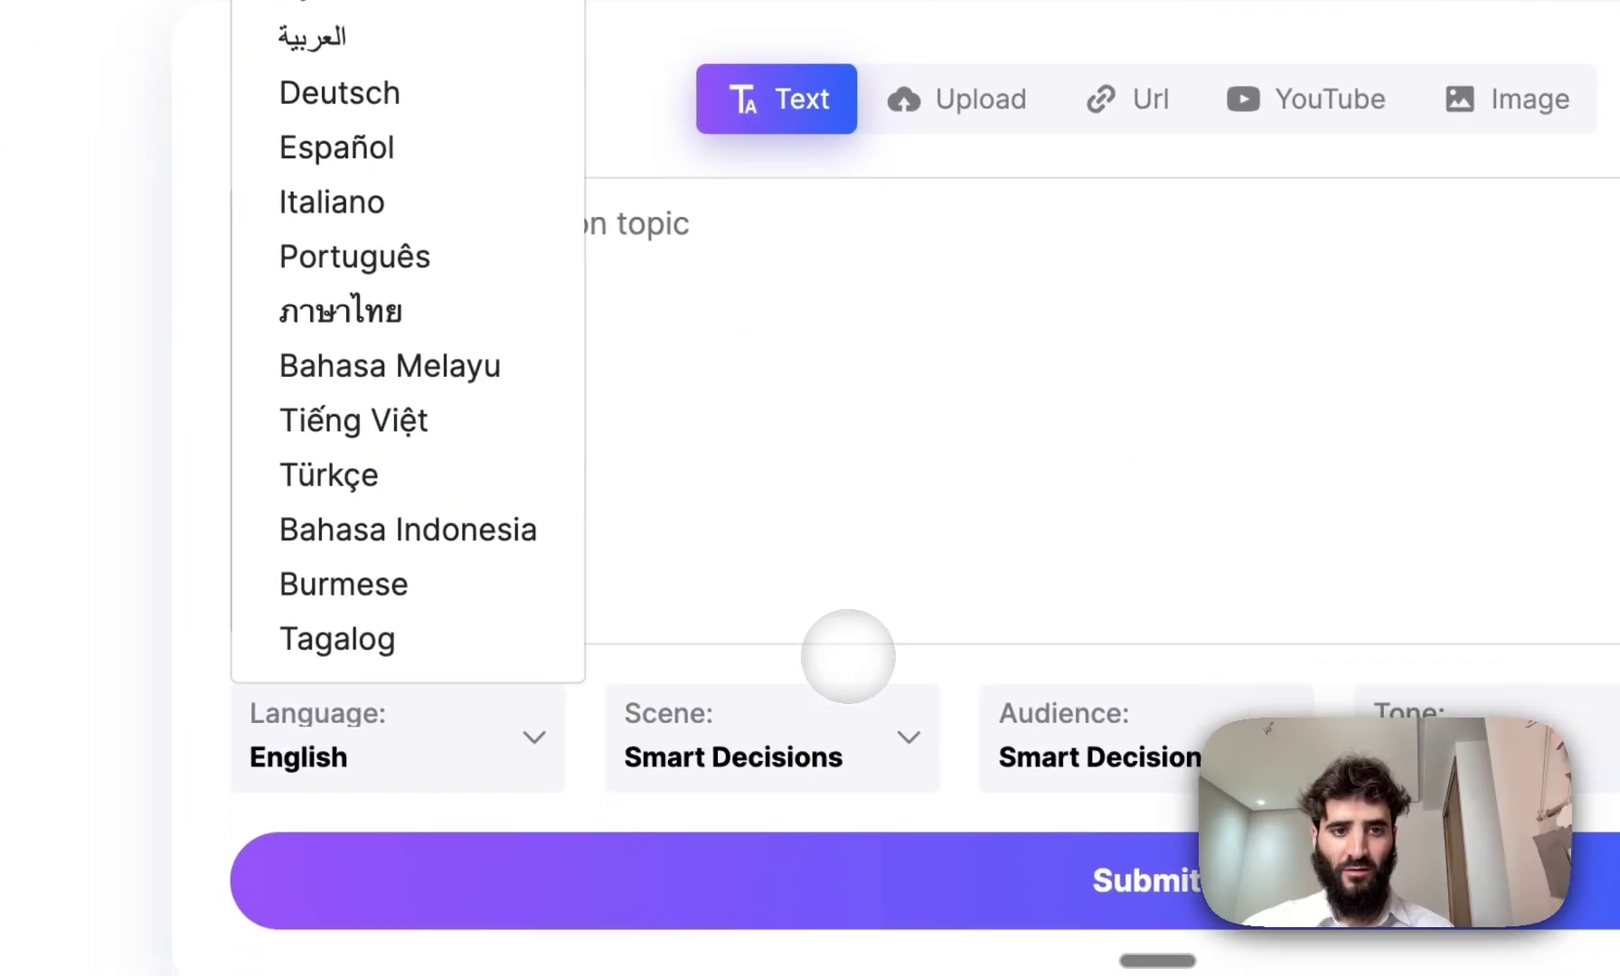
scroll(847, 657, "down", 2)
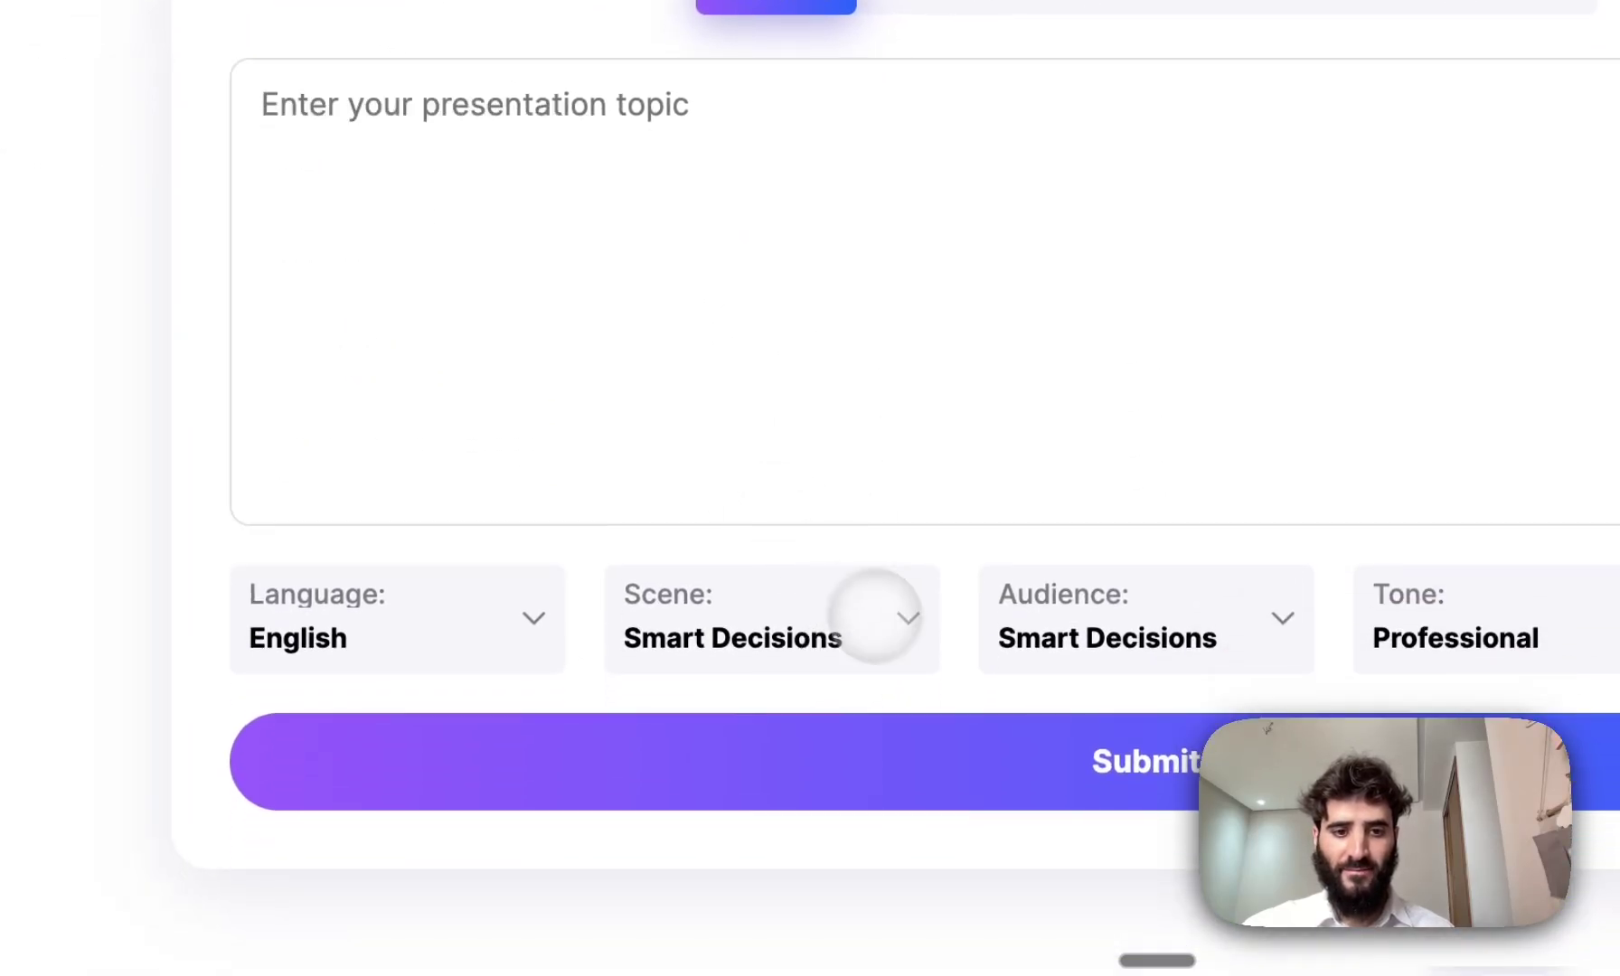
left_click(896, 637)
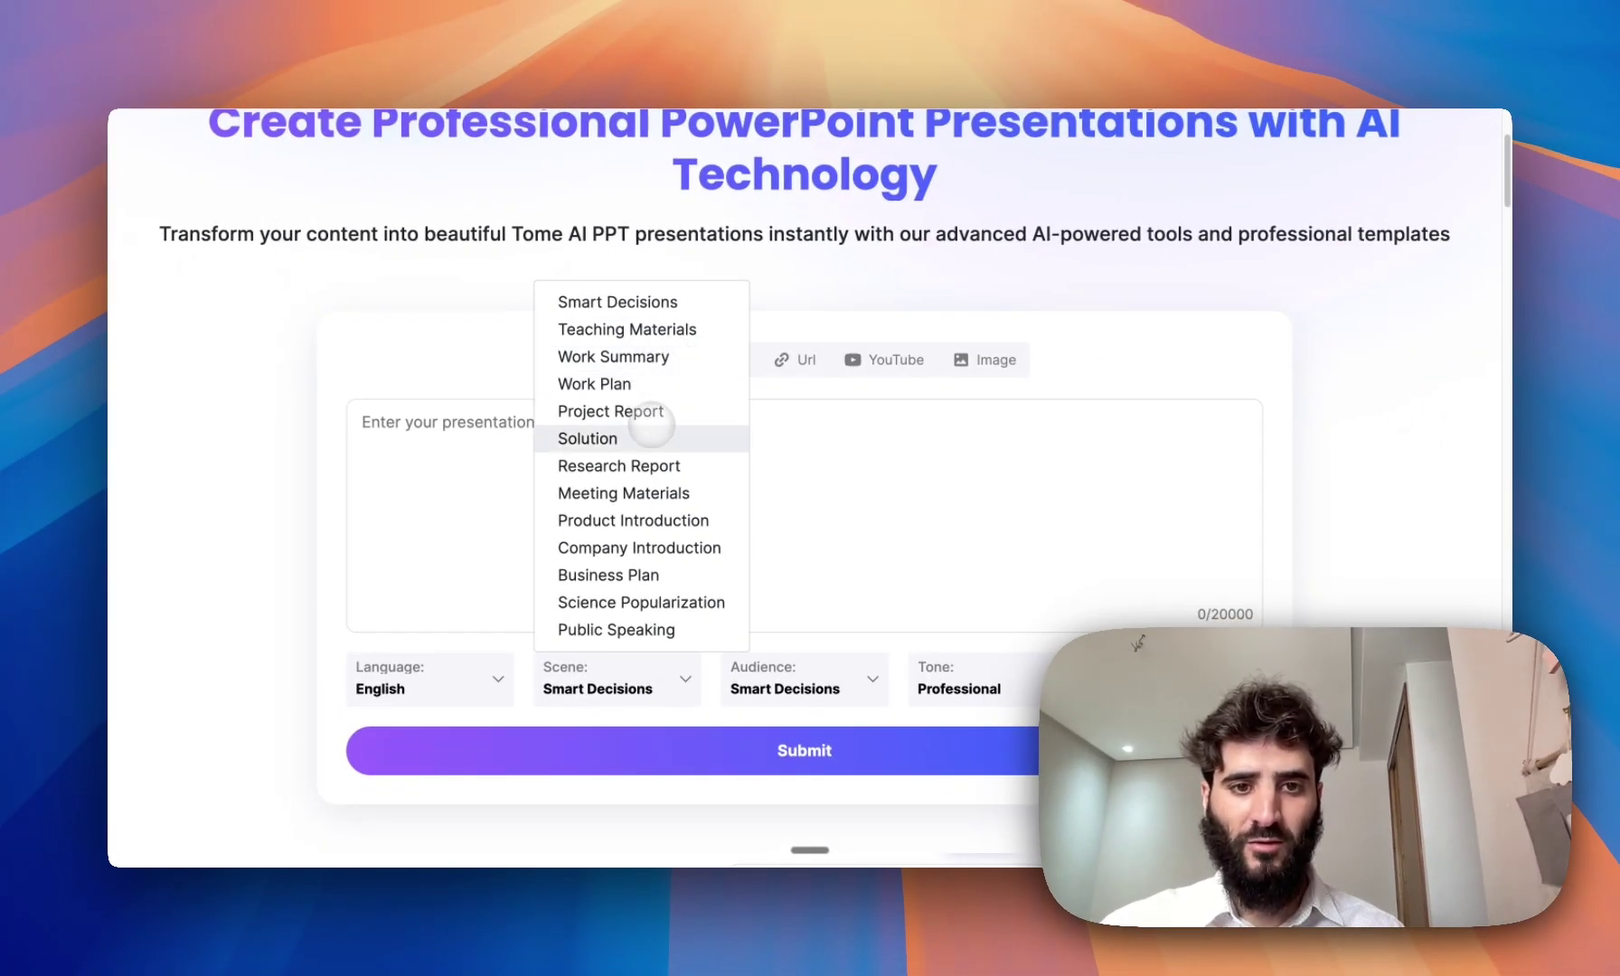
scroll(649, 457, "down", 2)
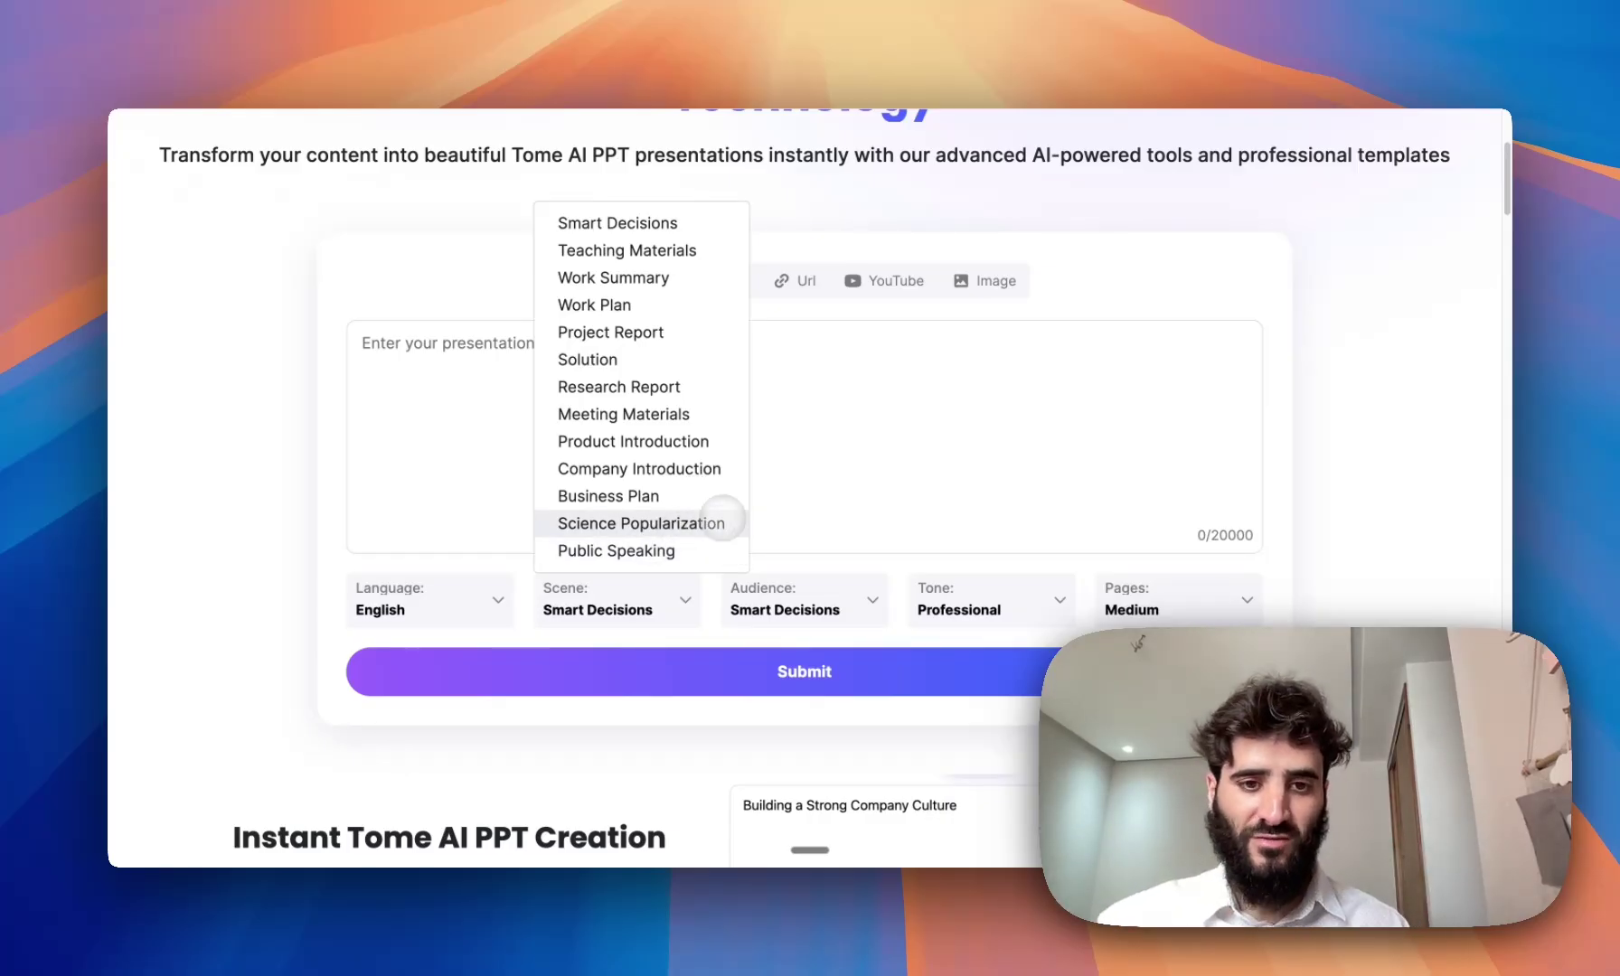
left_click(842, 452)
left_click(873, 600)
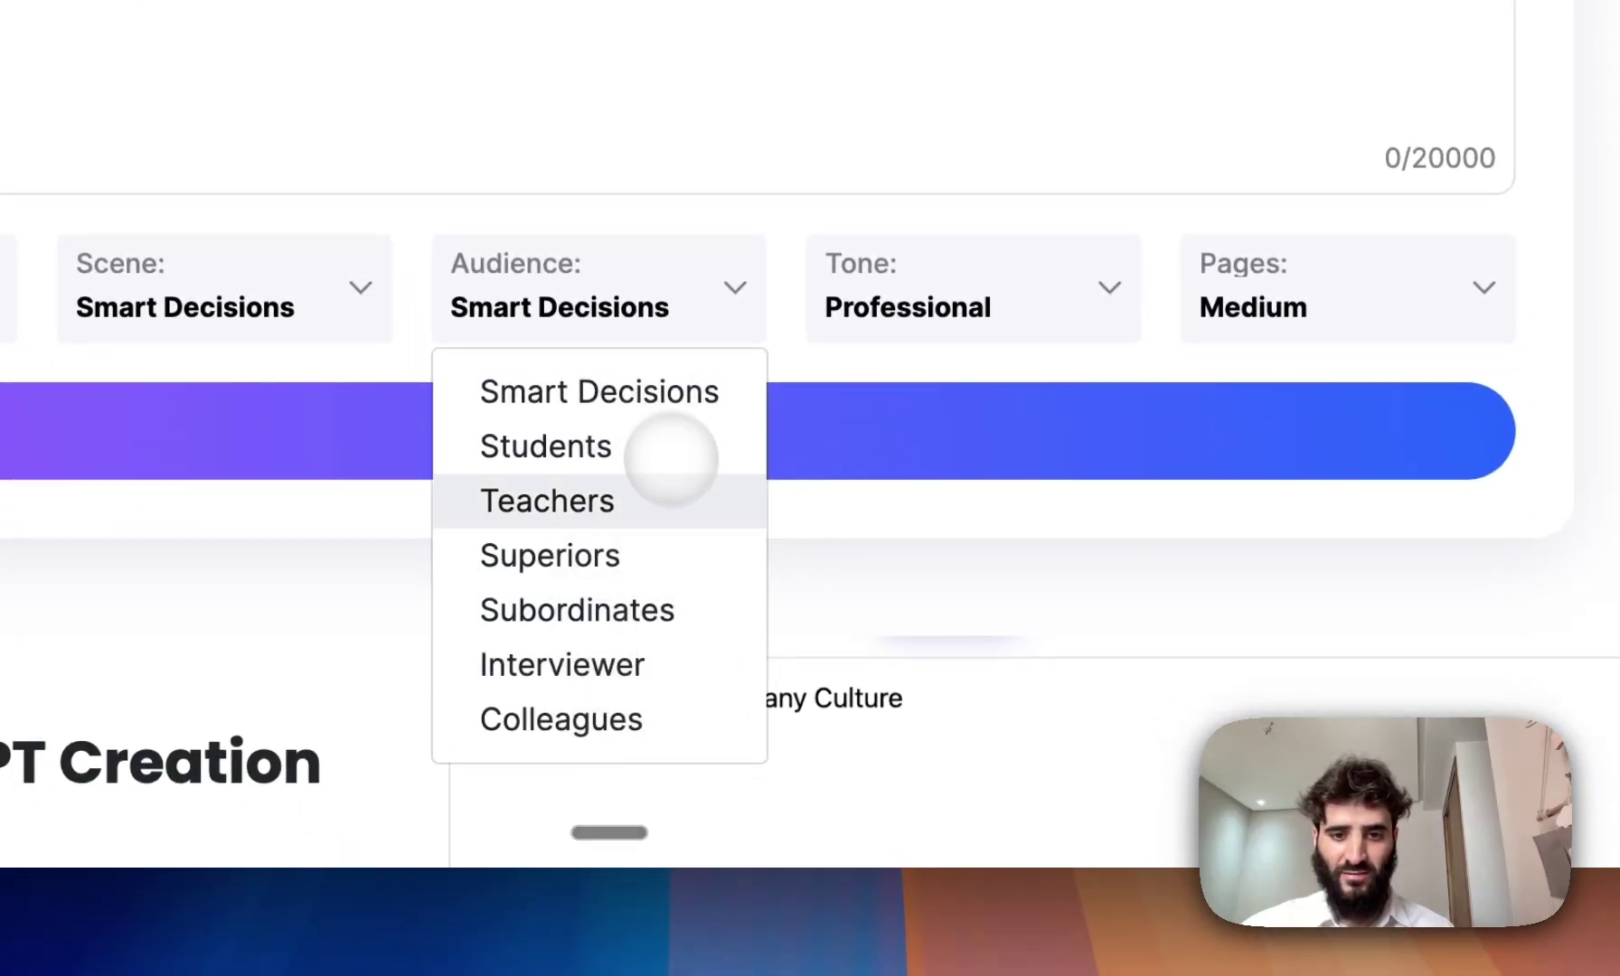
left_click(1034, 290)
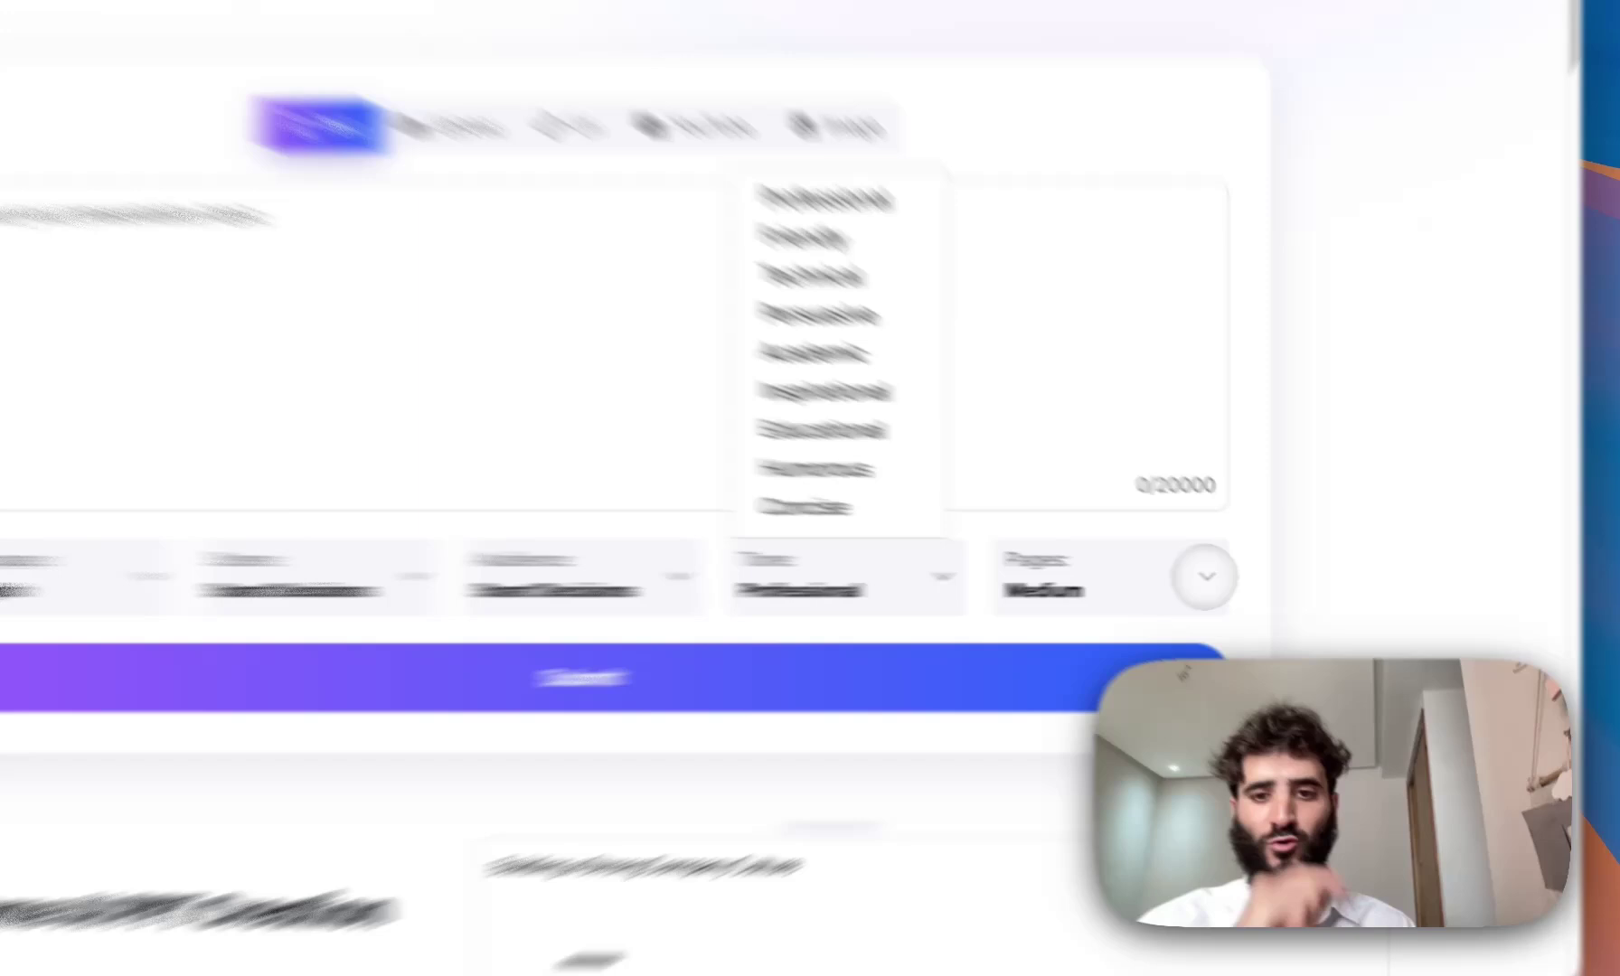
left_click(1245, 578)
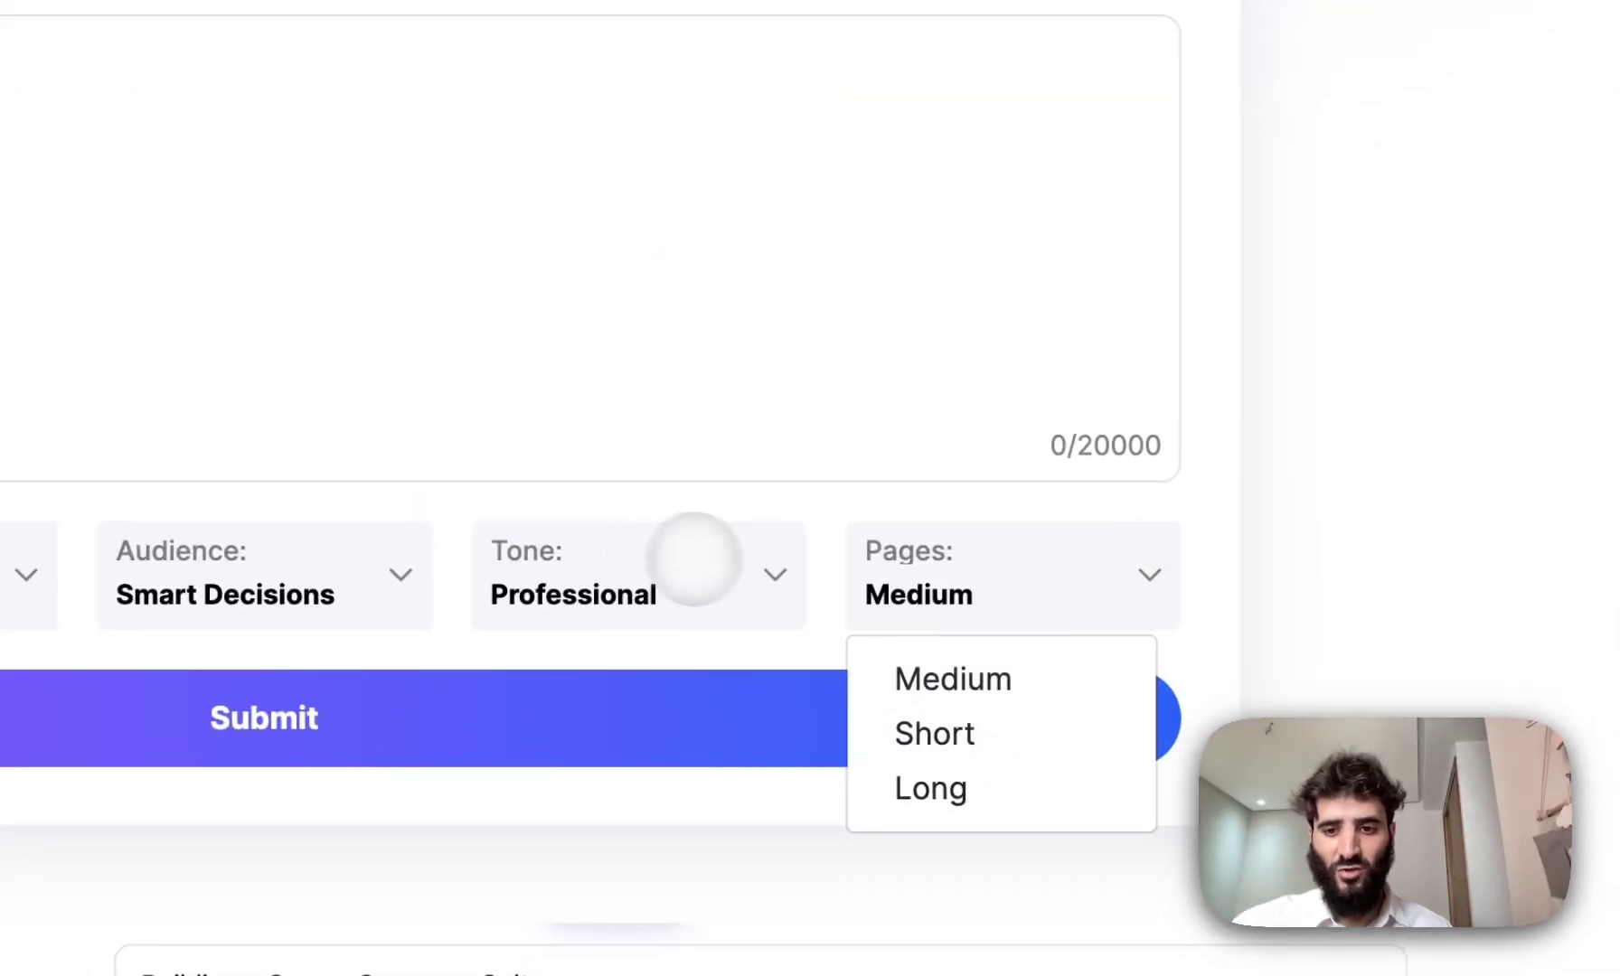
- Set the tone to Inspirational, and try Colleagues as the audience before restoring Smart Decisions
left_click(746, 566)
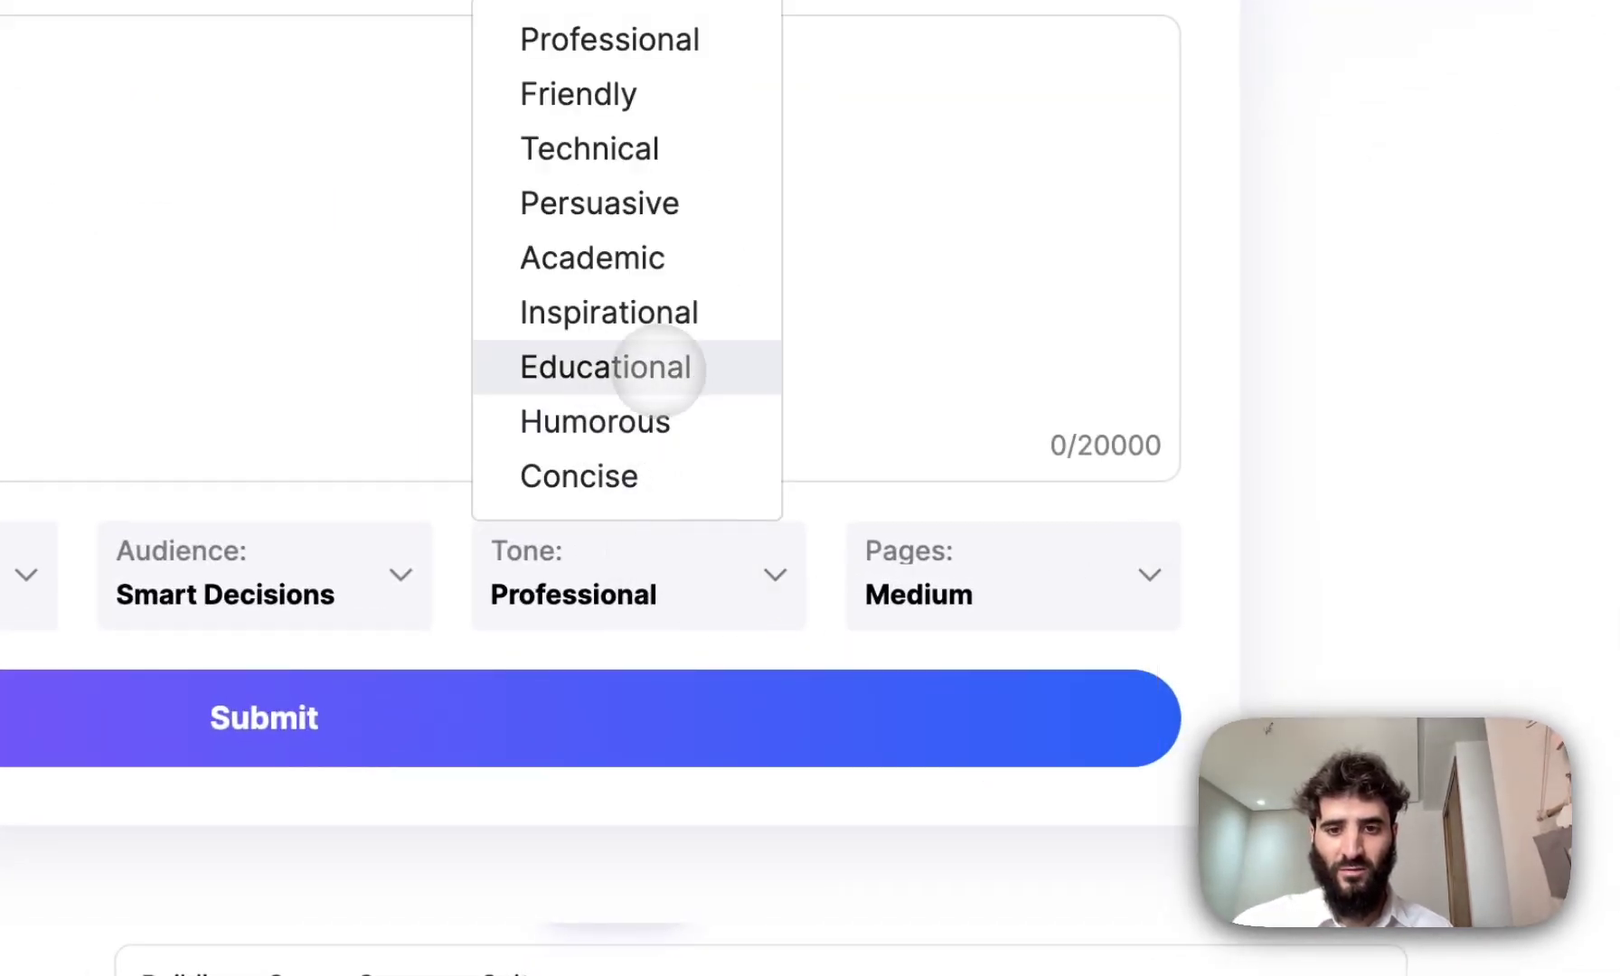
left_click(689, 310)
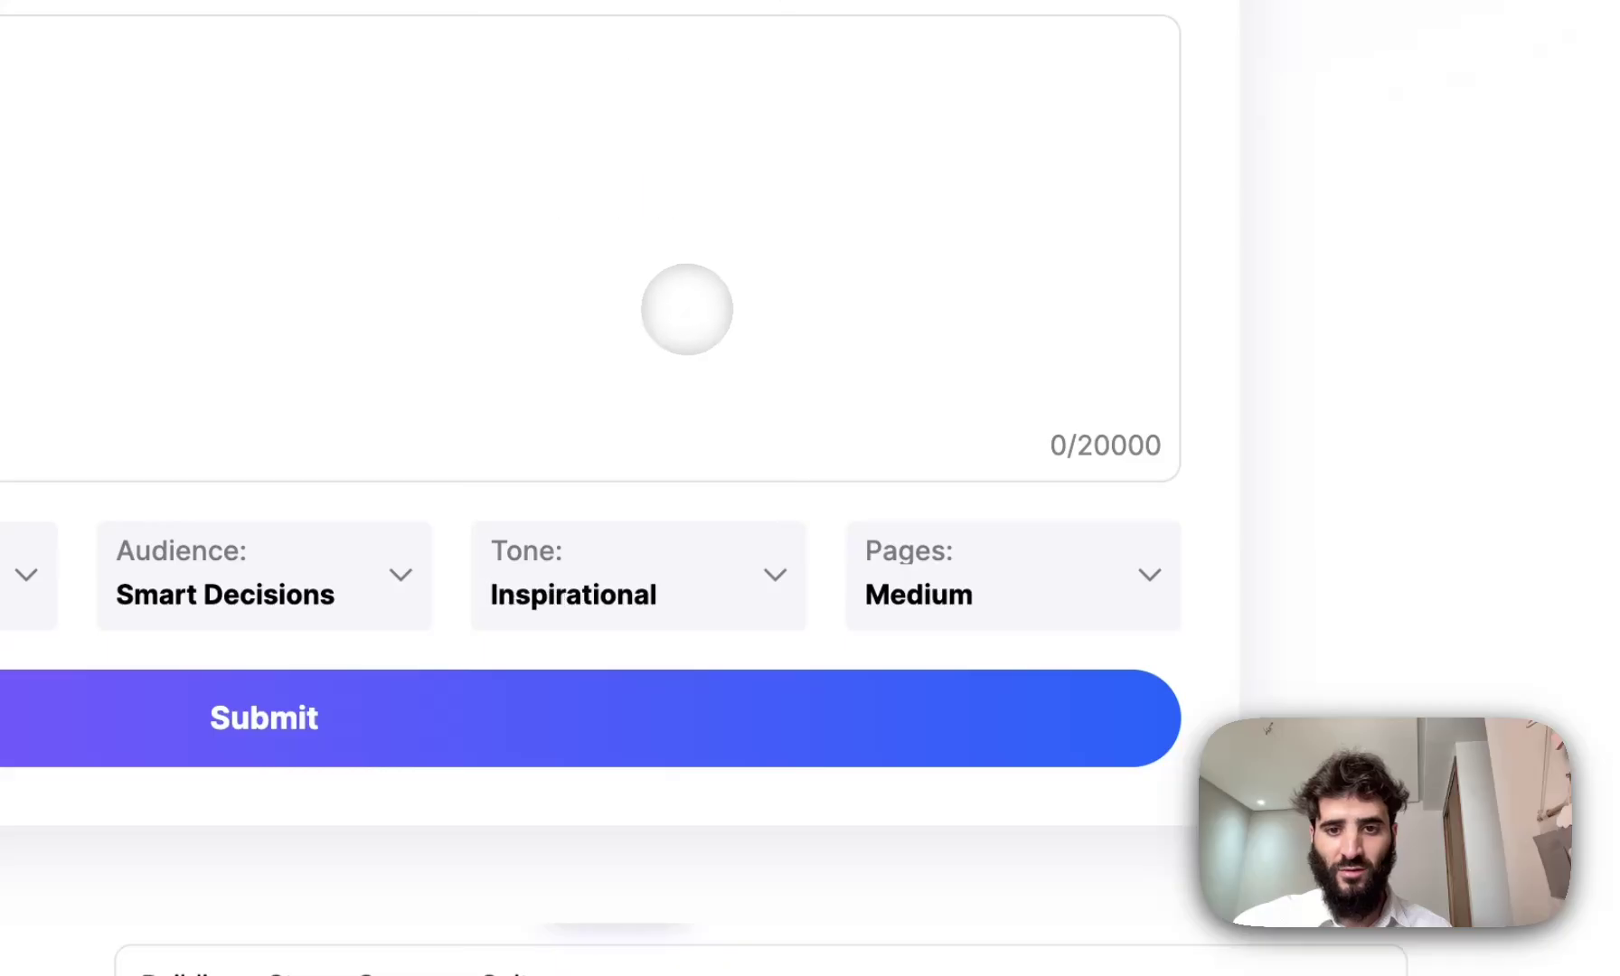
left_click(402, 583)
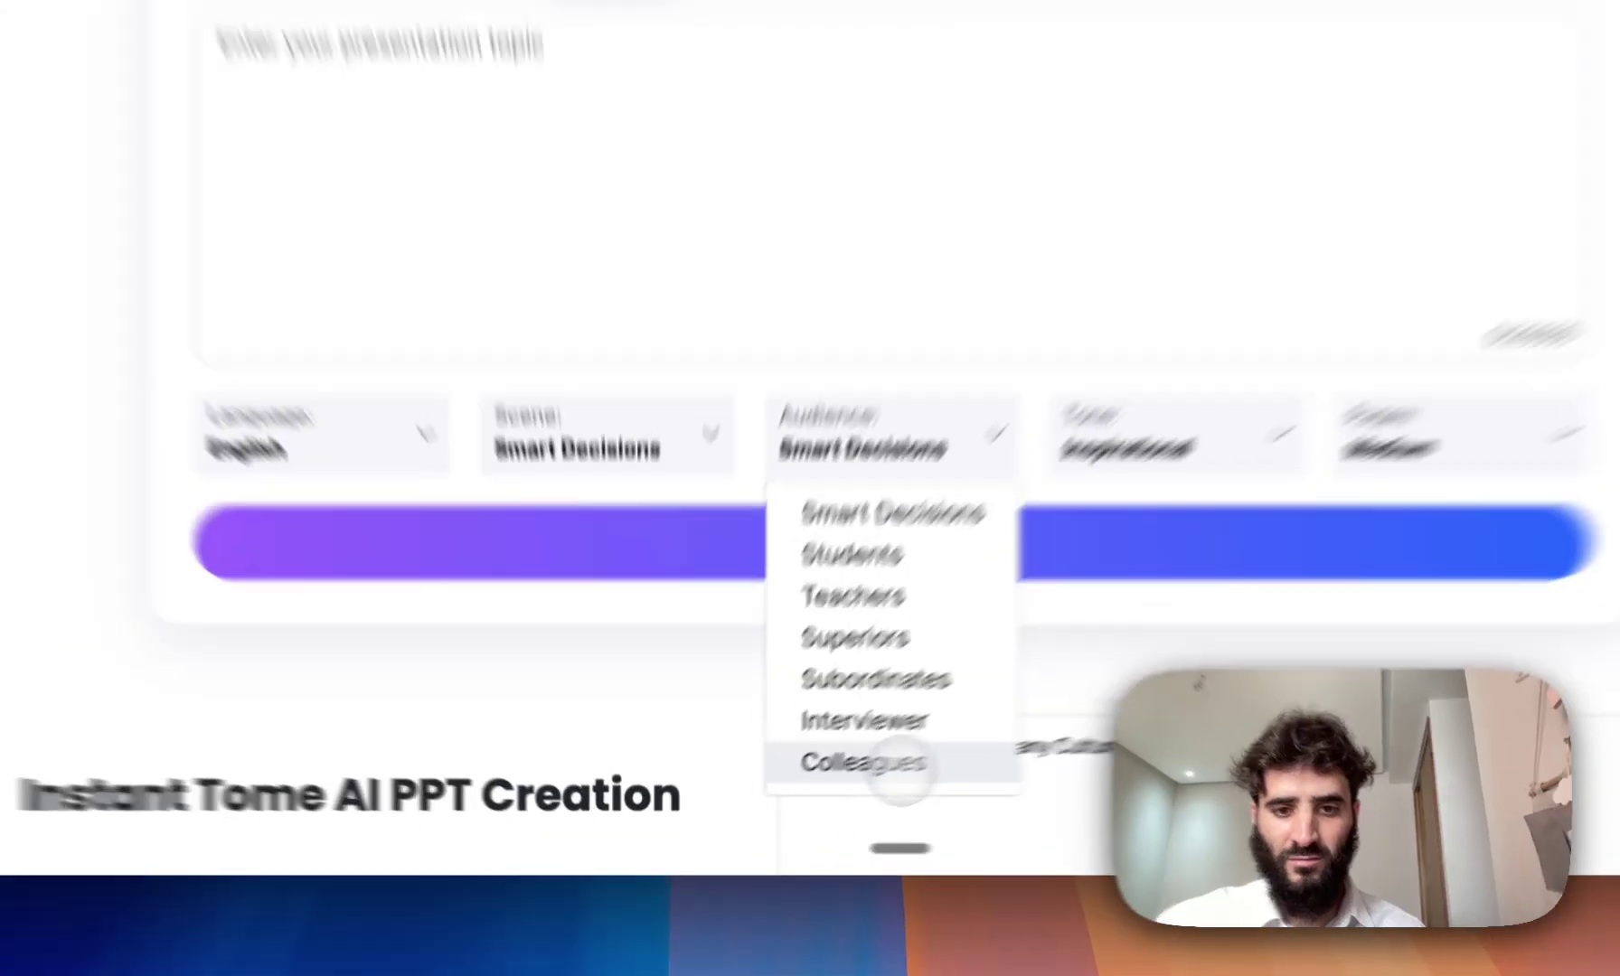
left_click(785, 793)
left_click(777, 578)
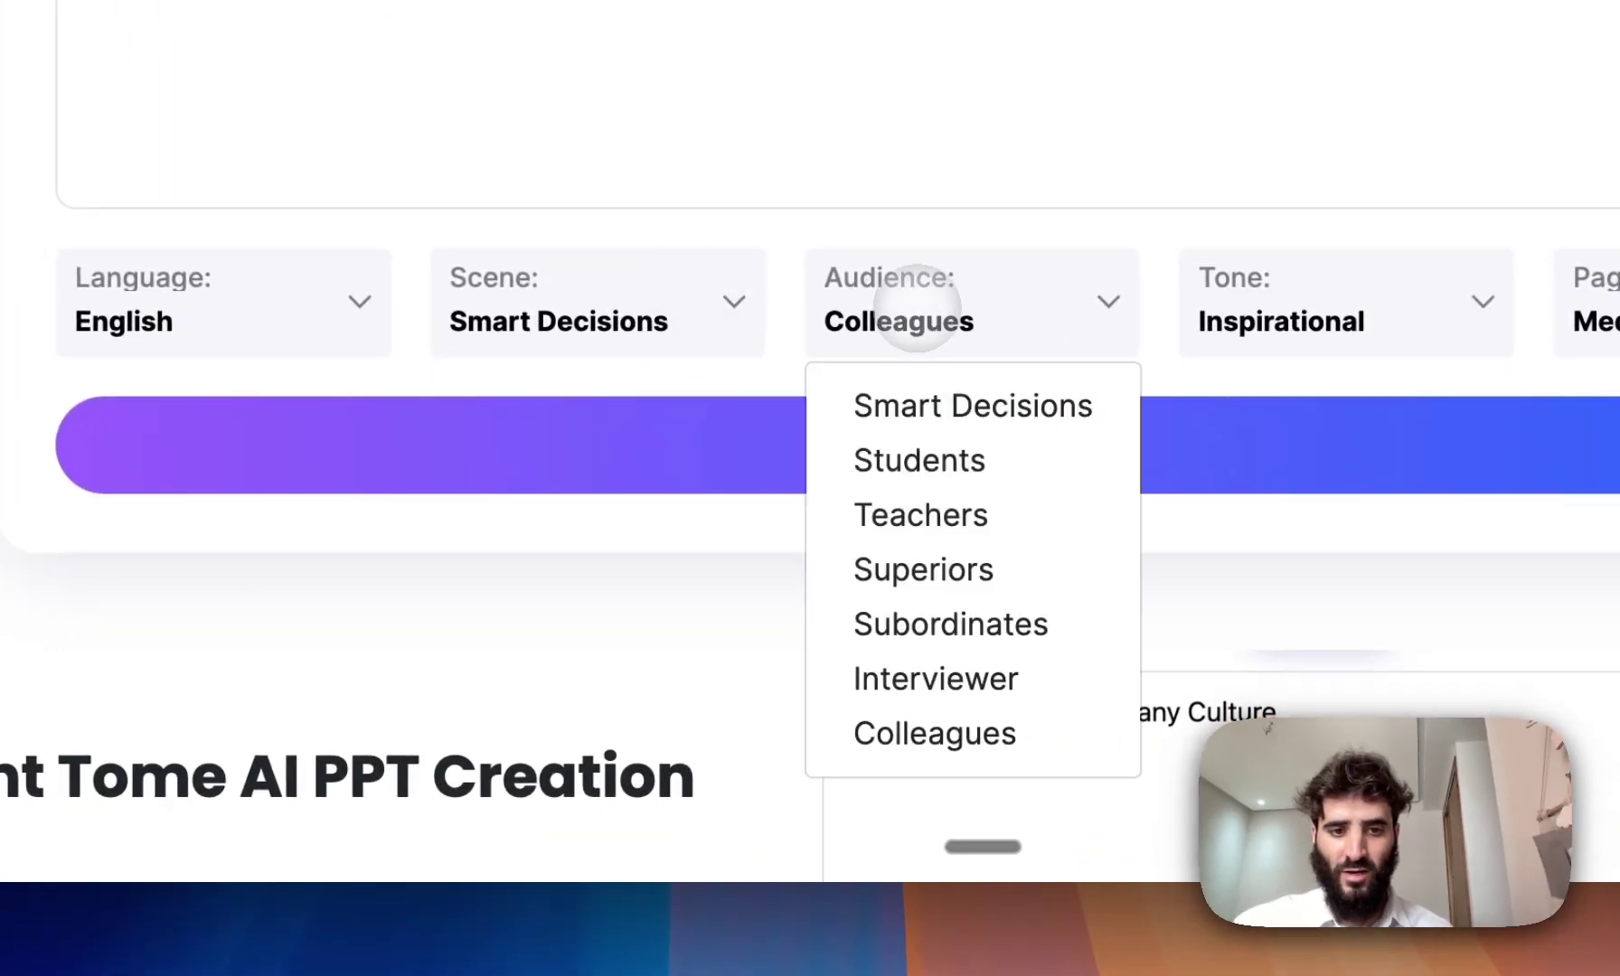
left_click(1027, 417)
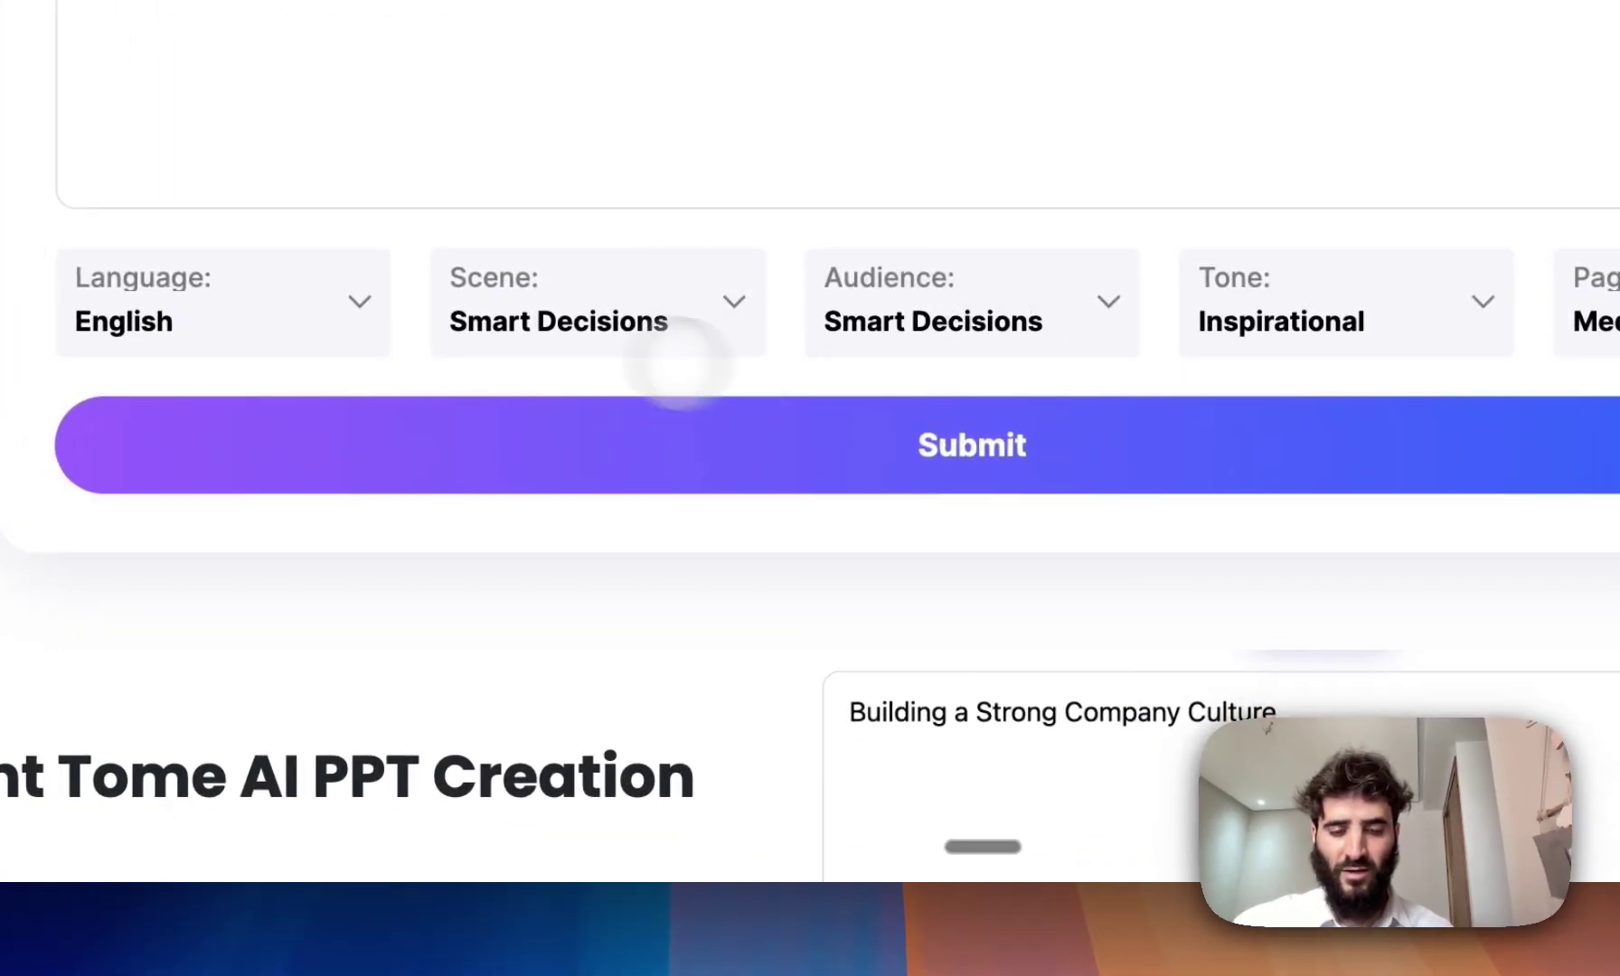
- Set the presentation's page length to Short and recheck the audience choices
left_click(327, 313)
left_click(327, 313)
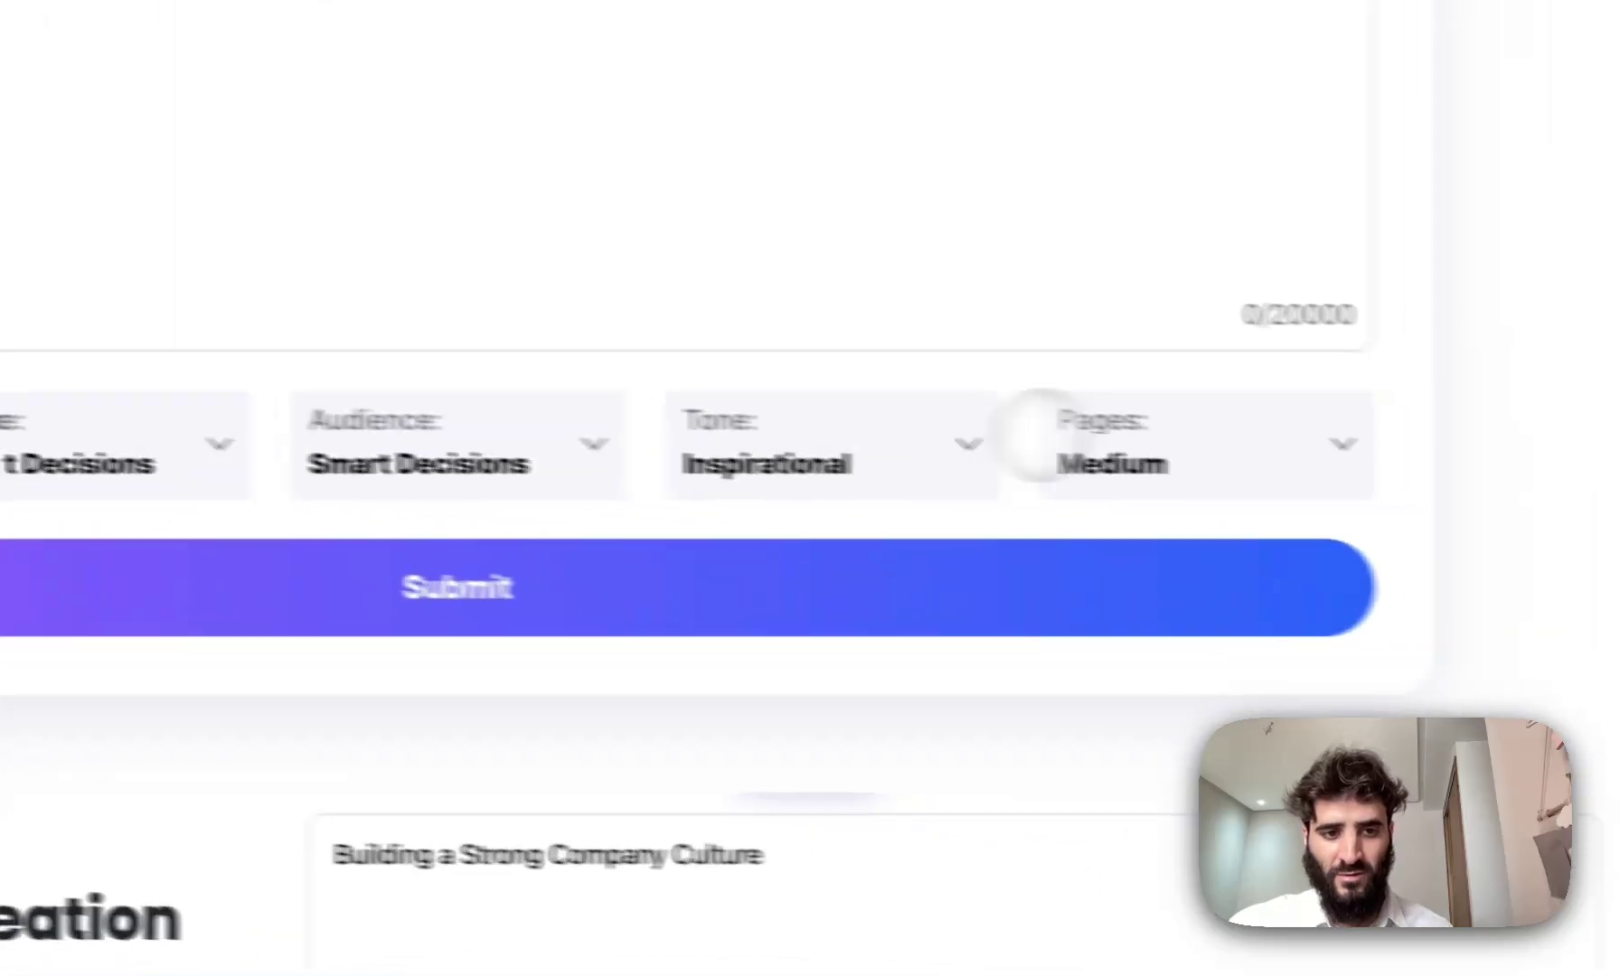
left_click(1209, 433)
left_click(1212, 596)
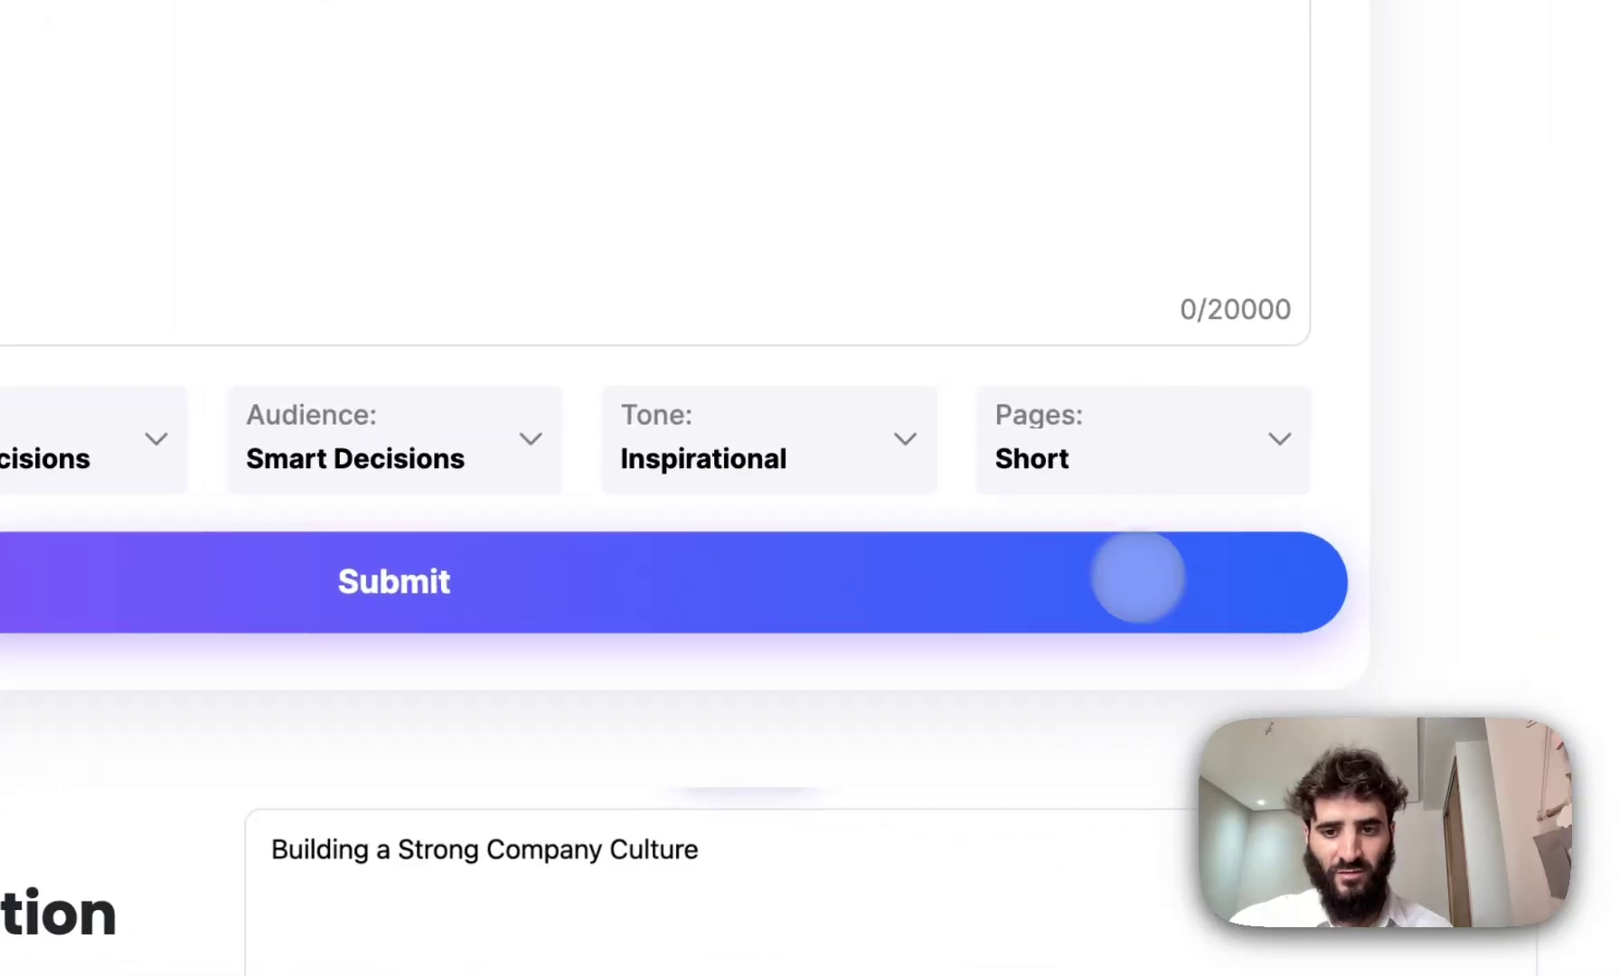
left_click(474, 403)
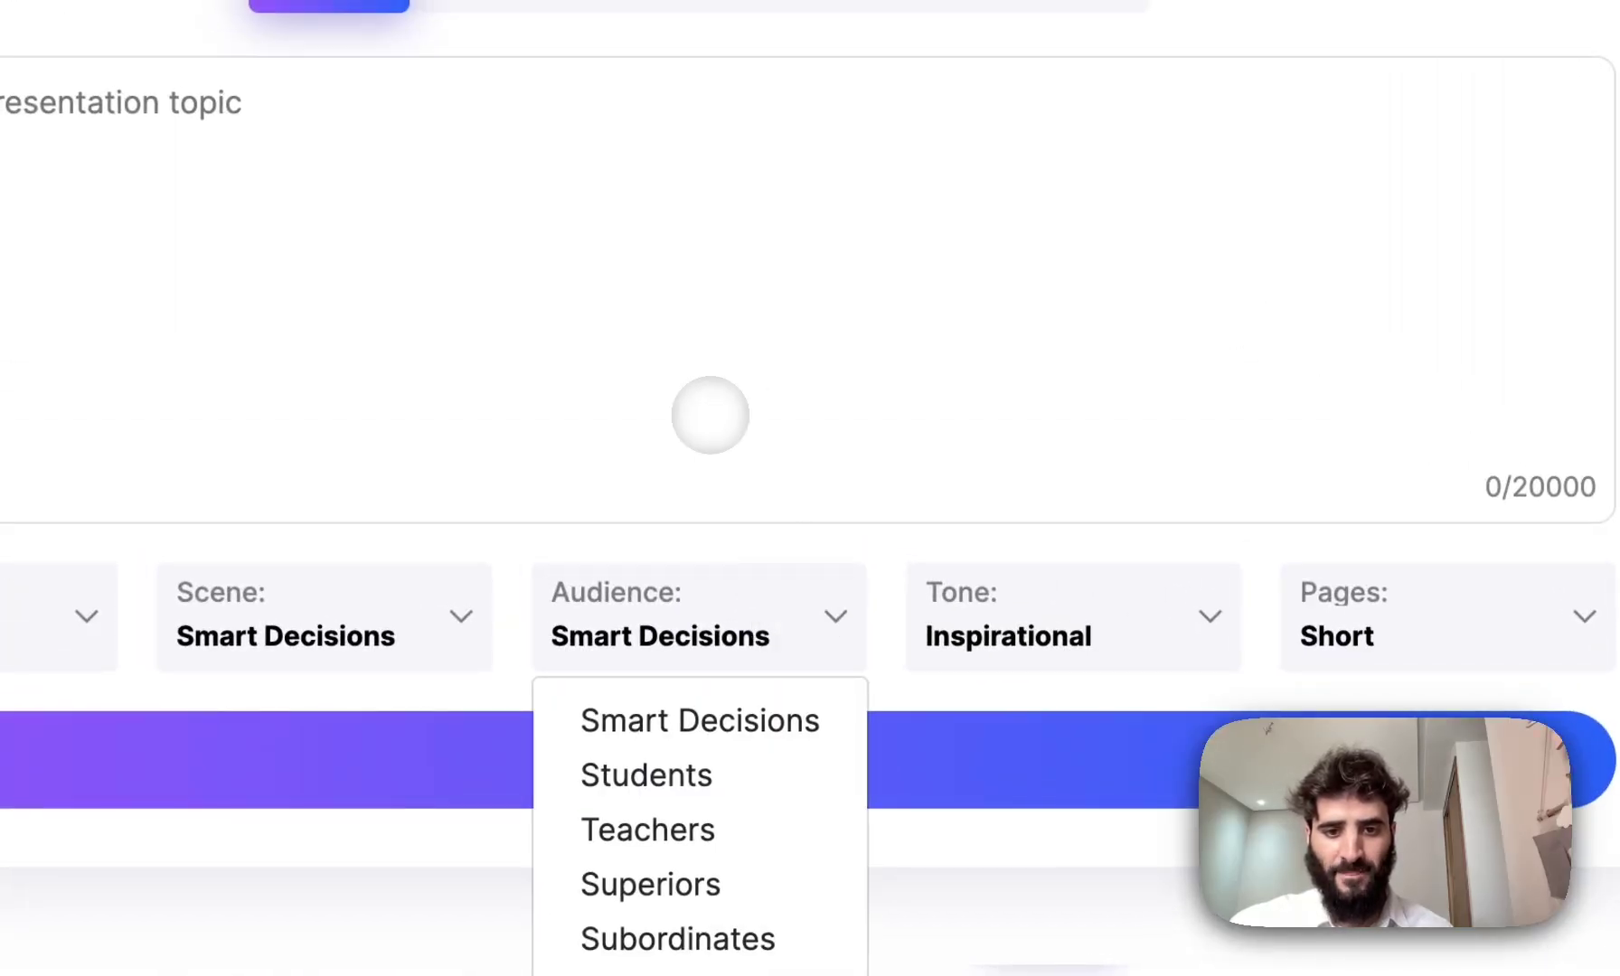
- Paste the copied French time-management outline as the presentation topic and submit it for generation
left_click(710, 415)
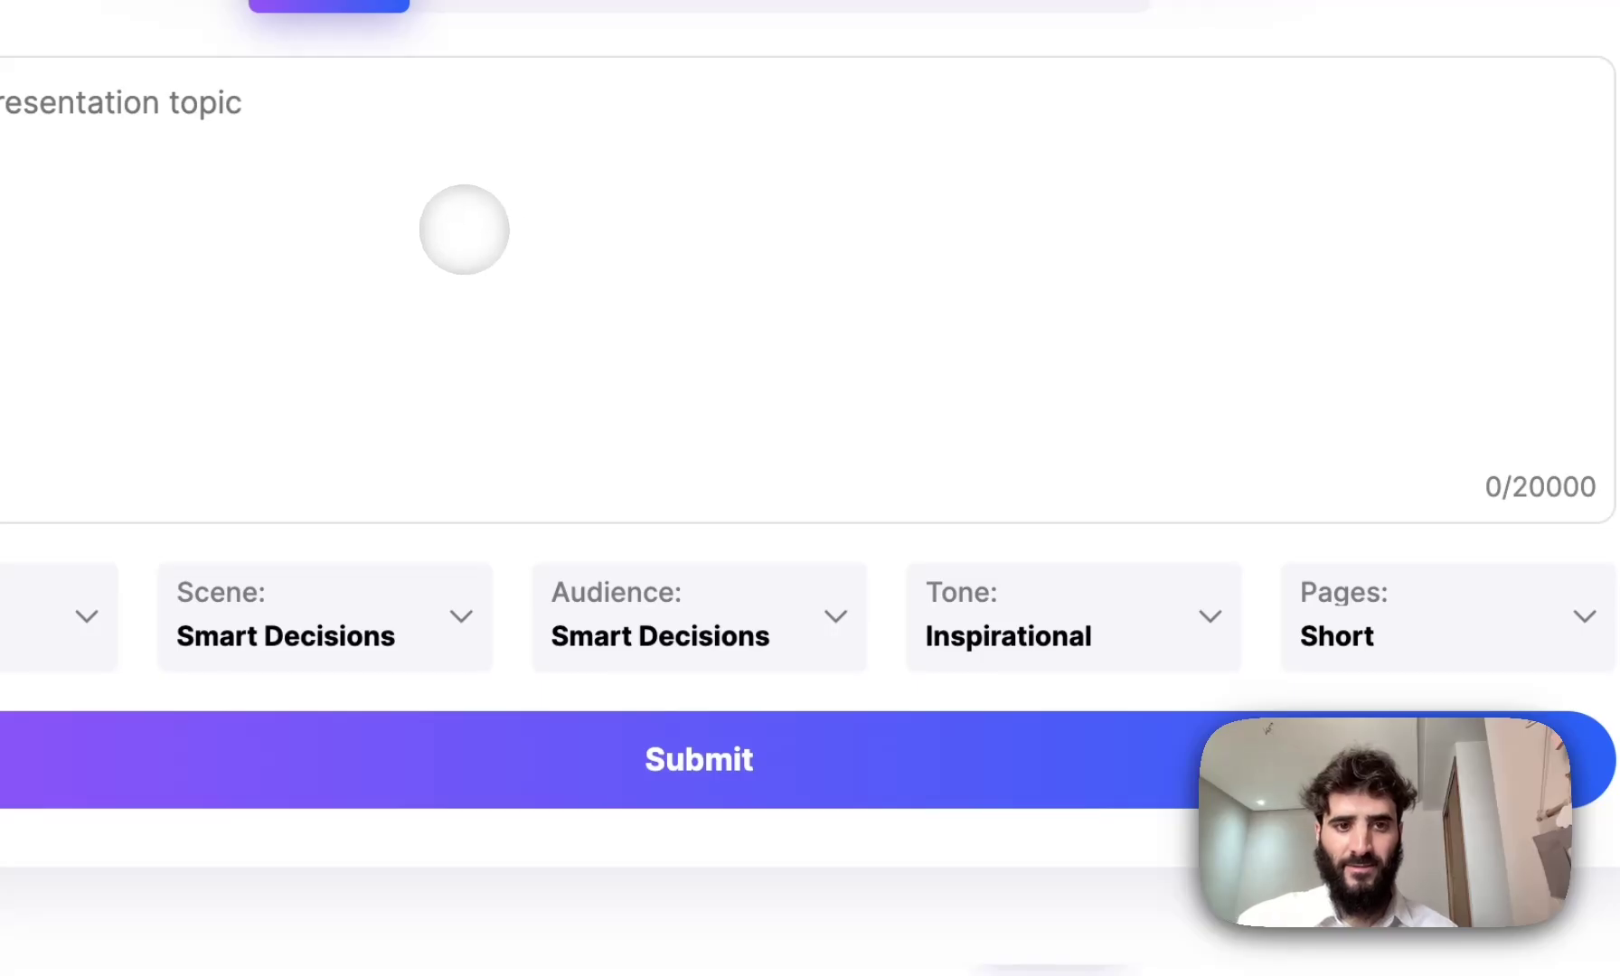
key("super+v")
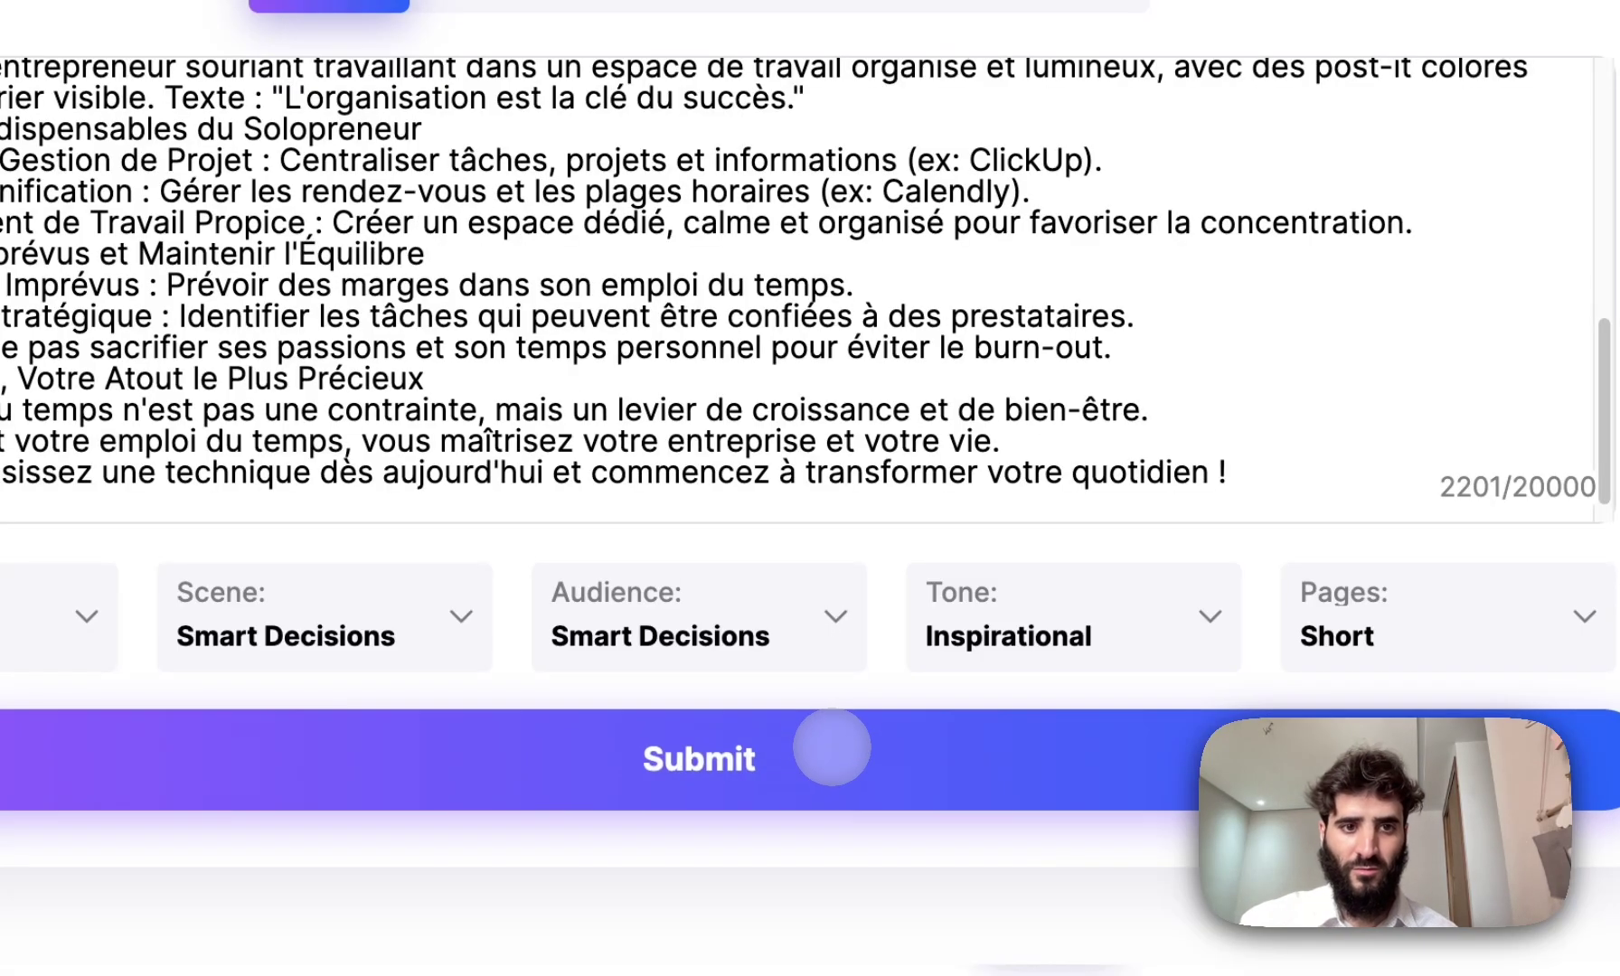
left_click(831, 755)
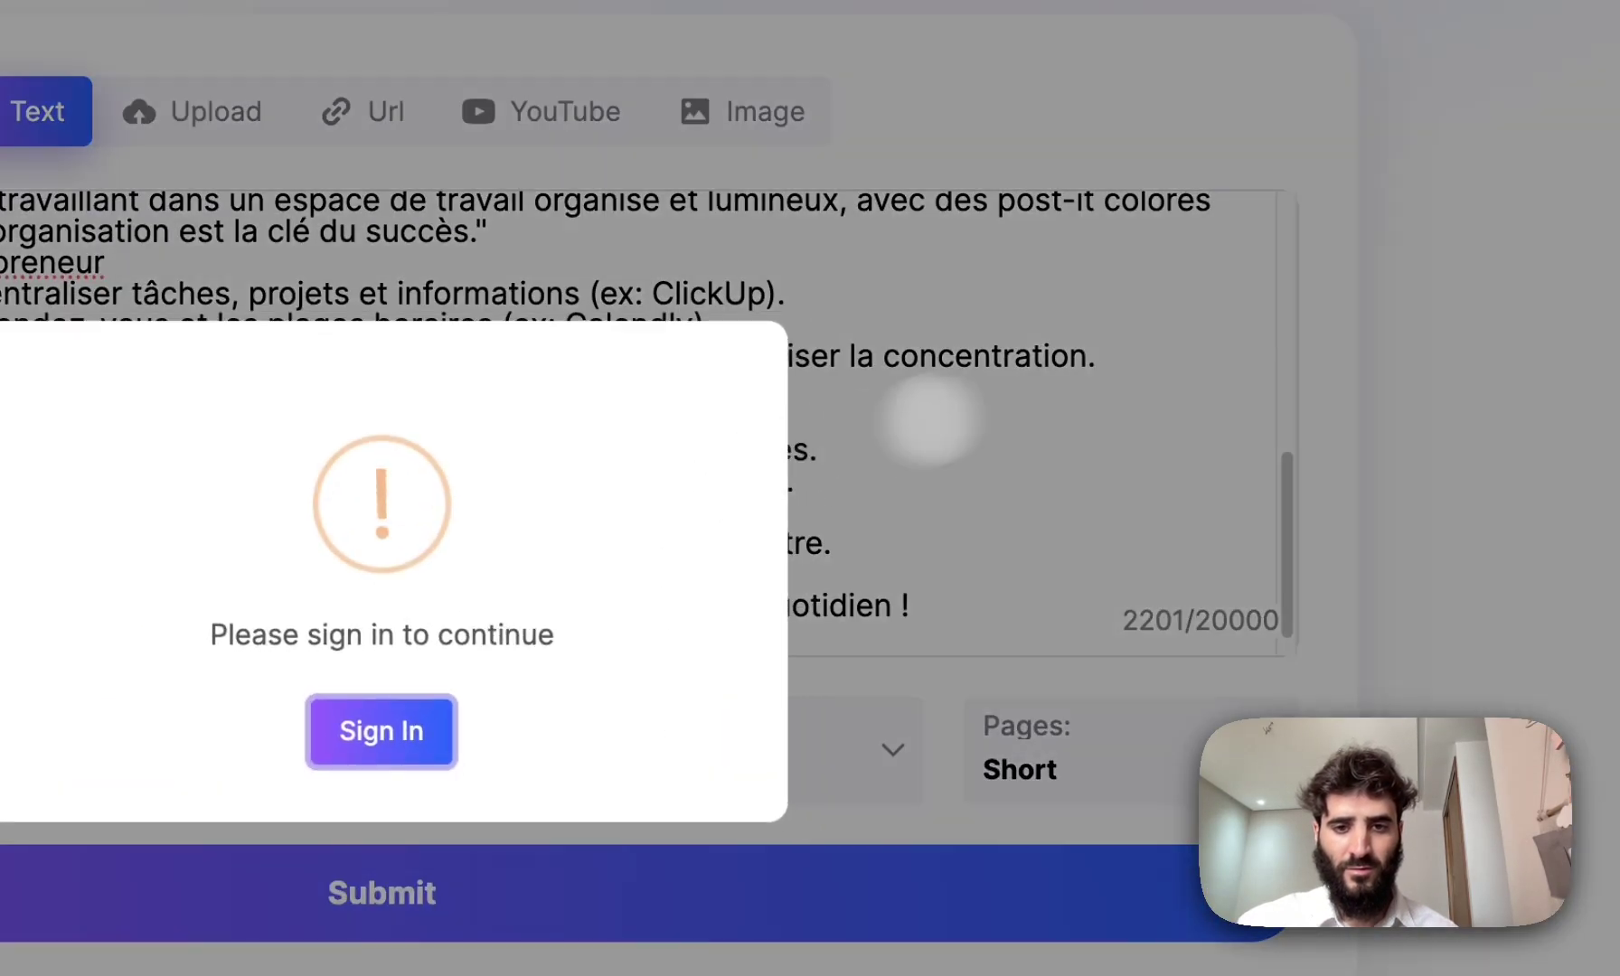
- Sign in to the presentation generator with the Google account and authorize its access
left_click(380, 730)
scroll(860, 241, "up", 5)
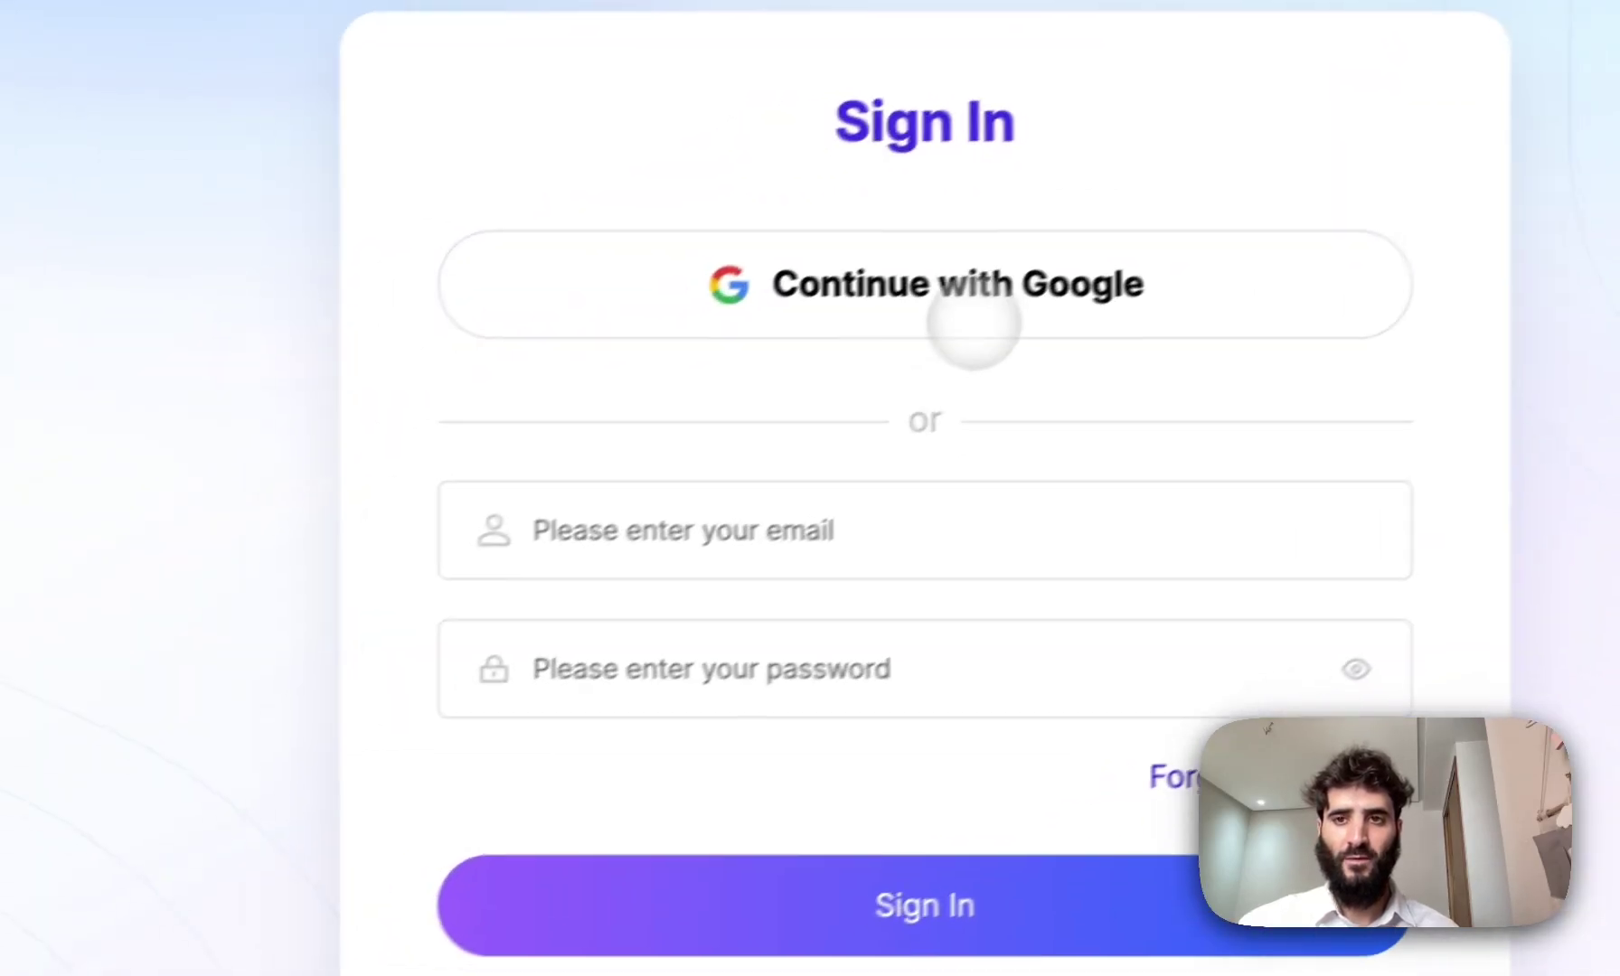
left_click(998, 299)
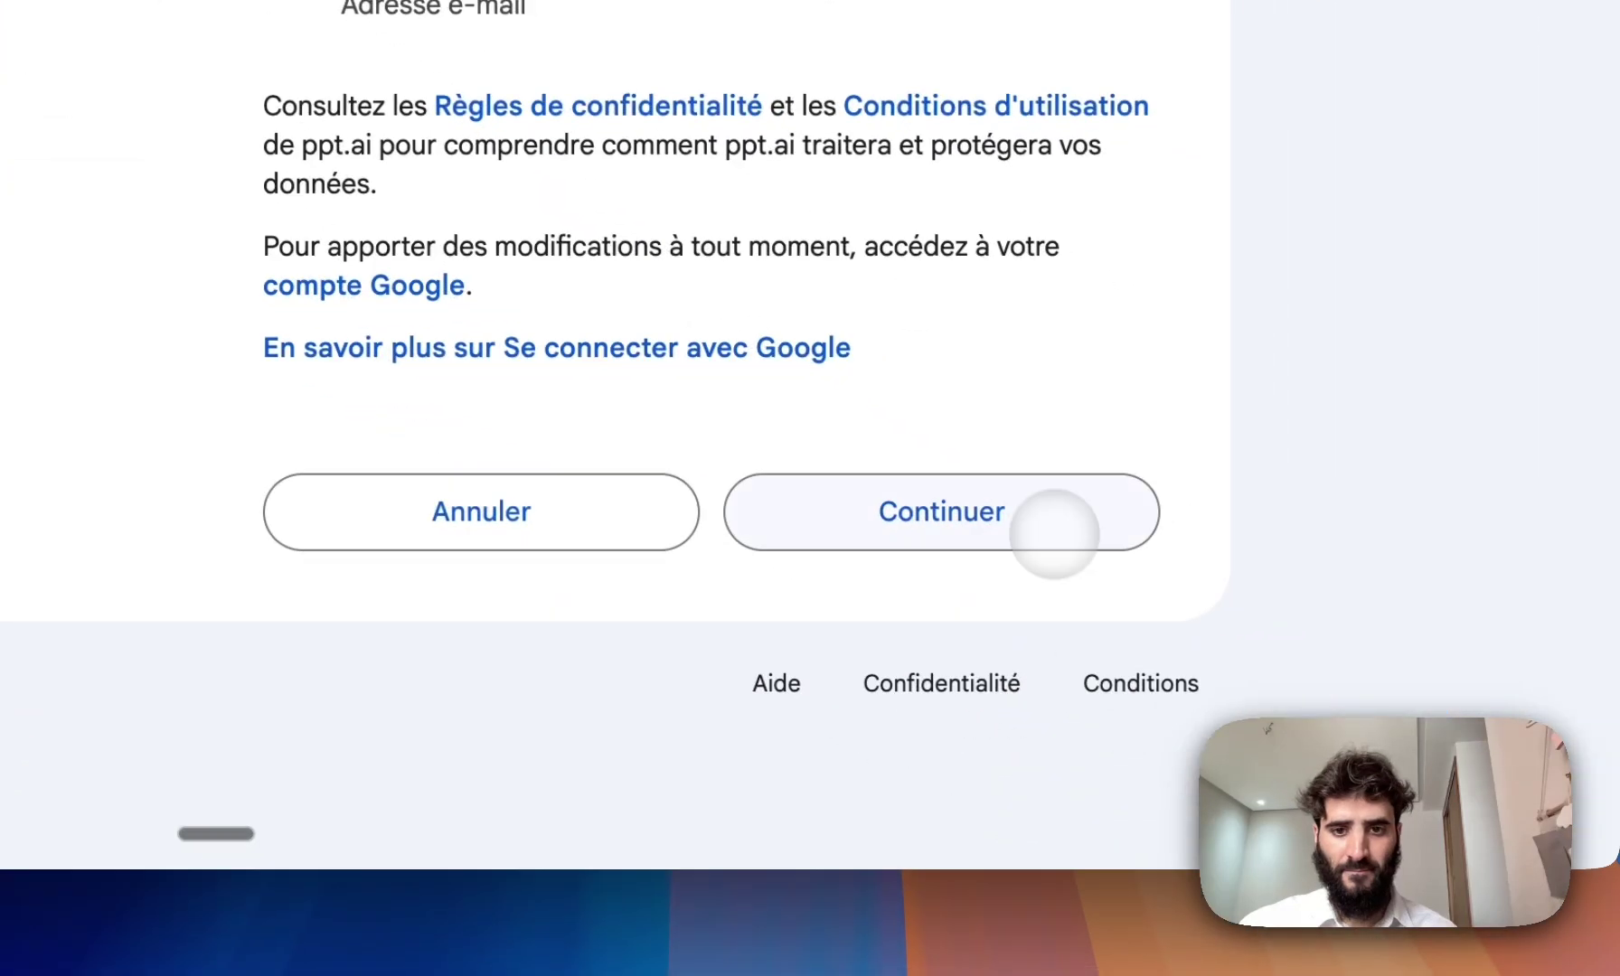
left_click(1596, 891)
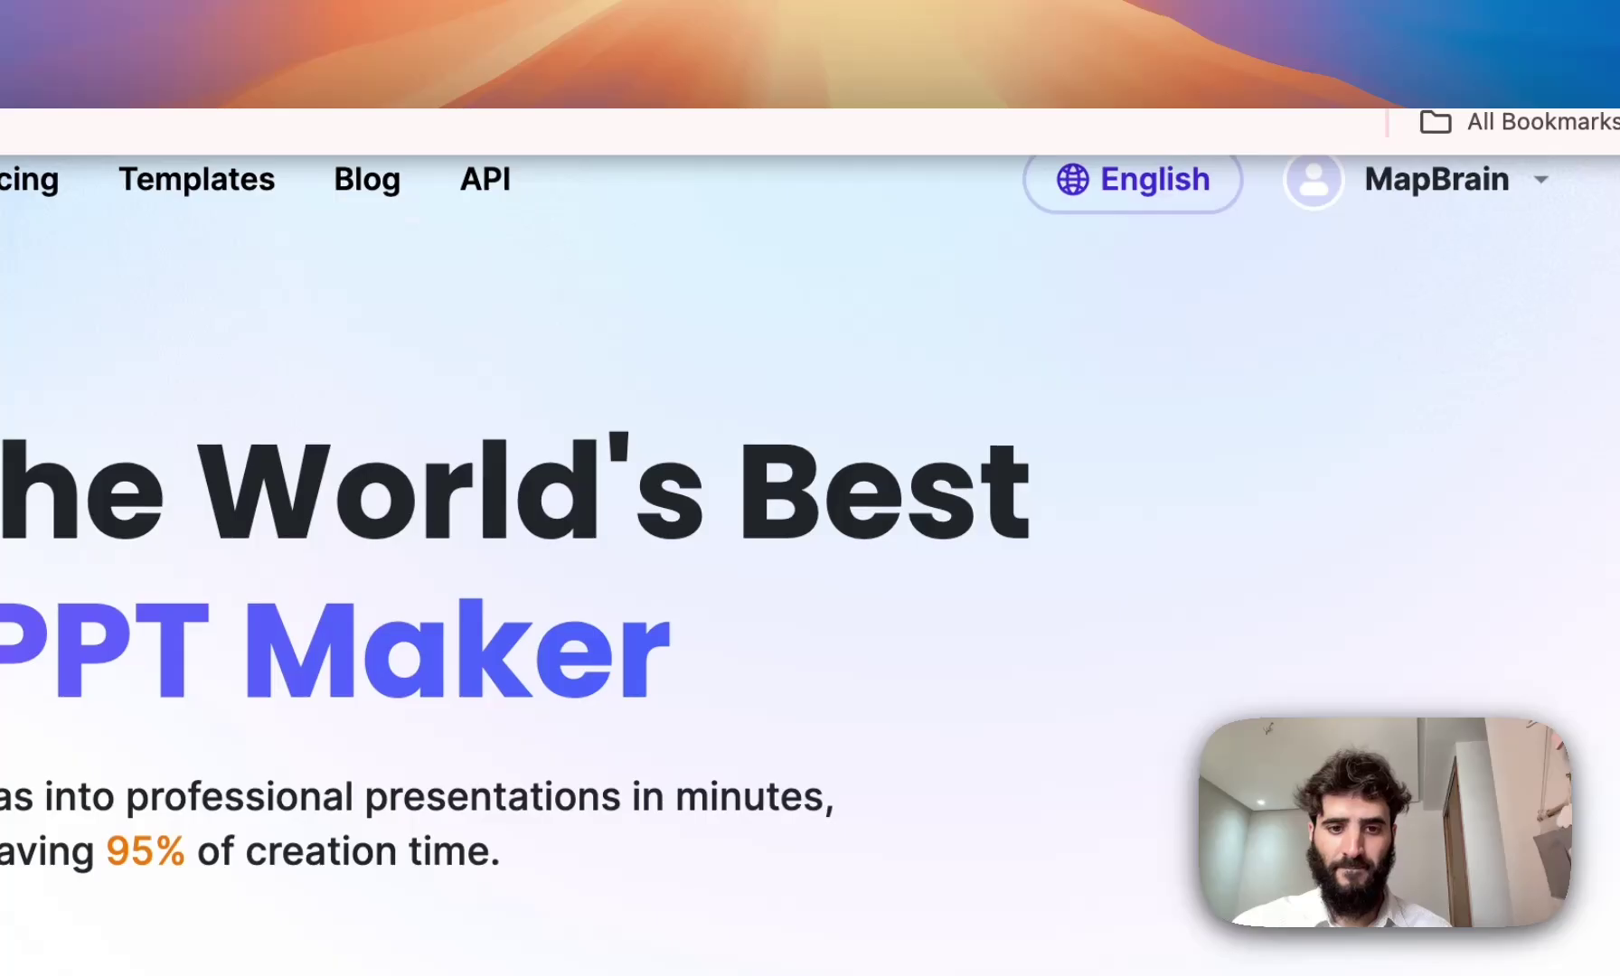
left_click(1062, 3)
left_click(1063, 2)
- Paste the copied French time-management outline into the emptied presentation topic field again
scroll(680, 763, "down", 4)
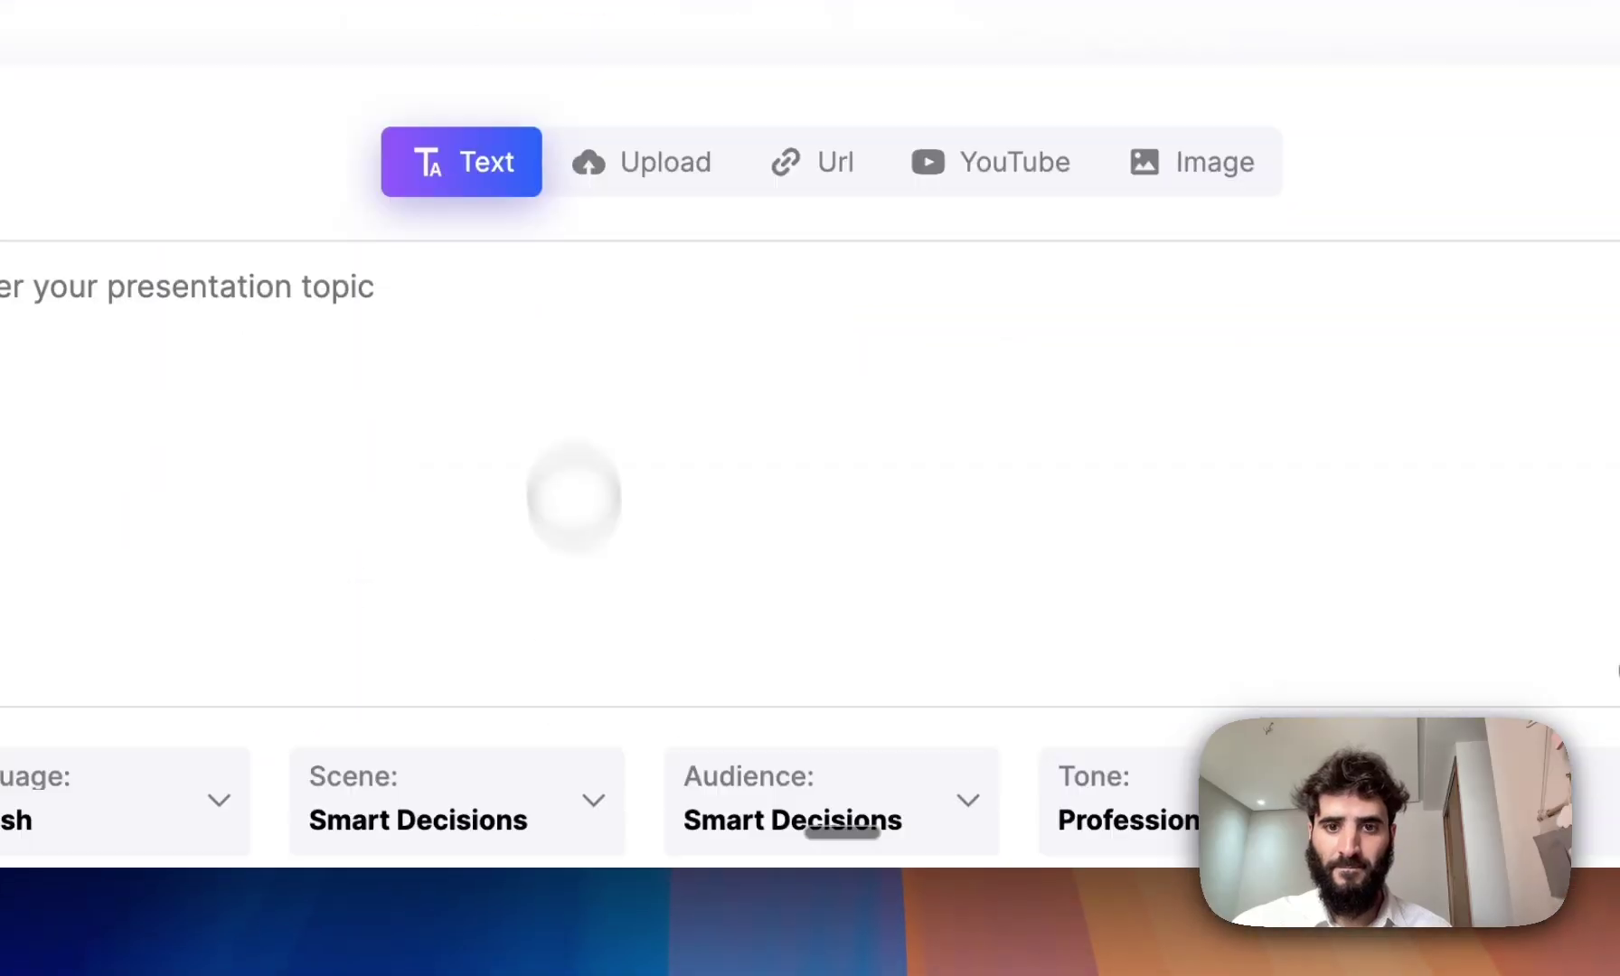
left_click(565, 340)
key("super+v")
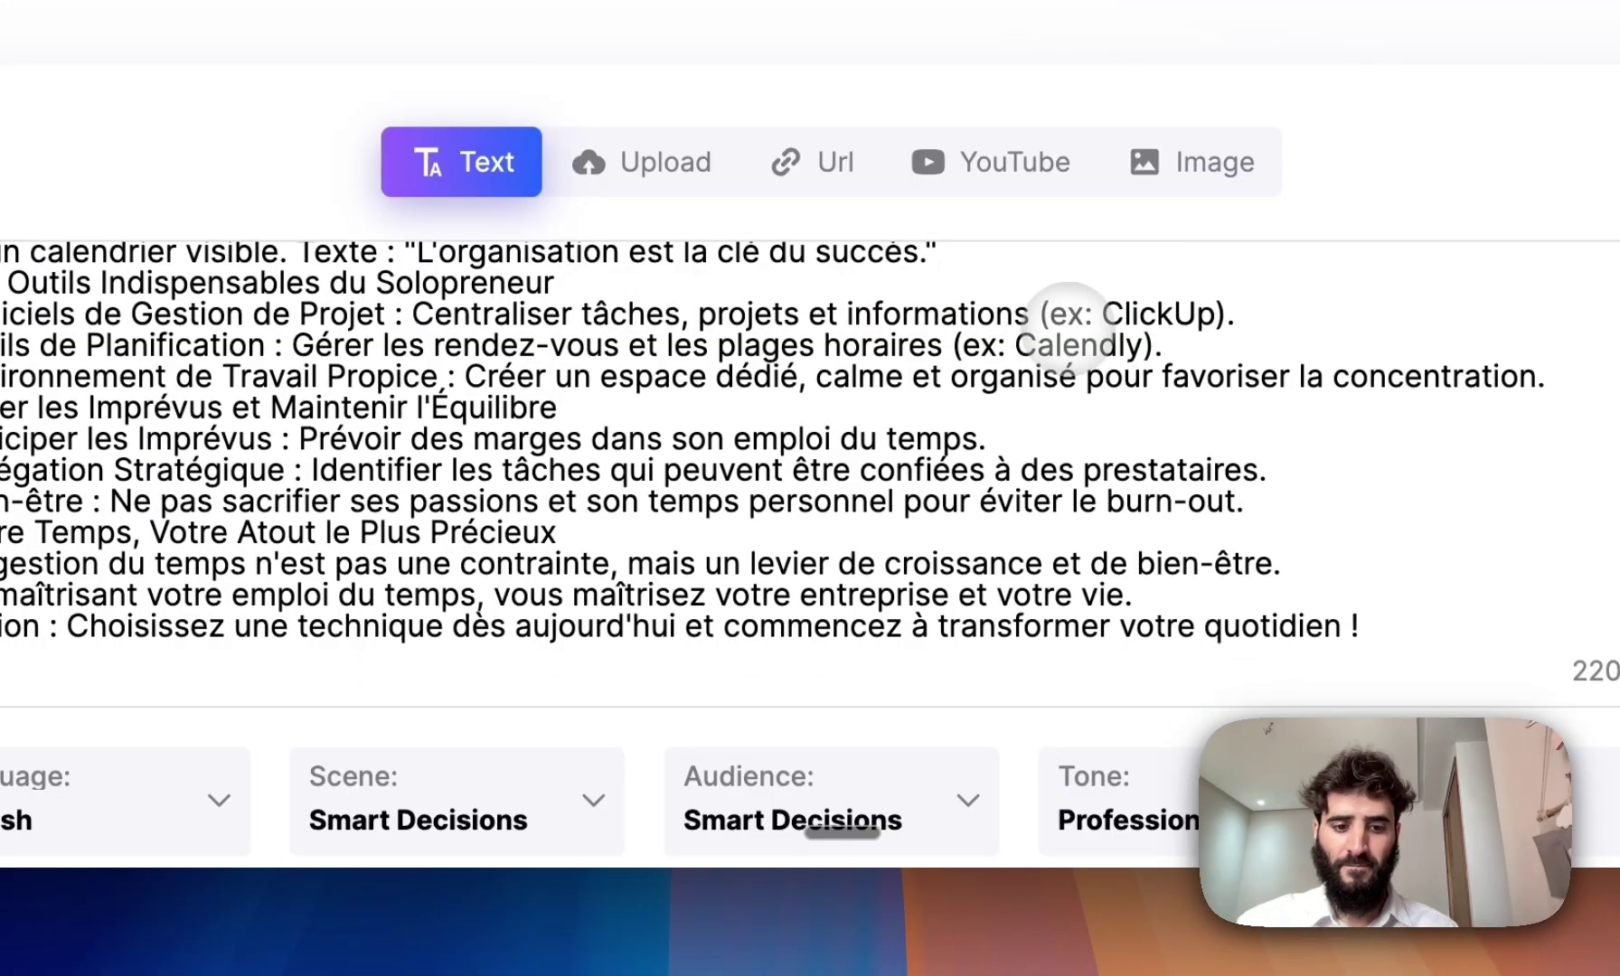
- Set the presentation's page length to Short and its tone to Inspirational
scroll(1066, 318, "down", 5)
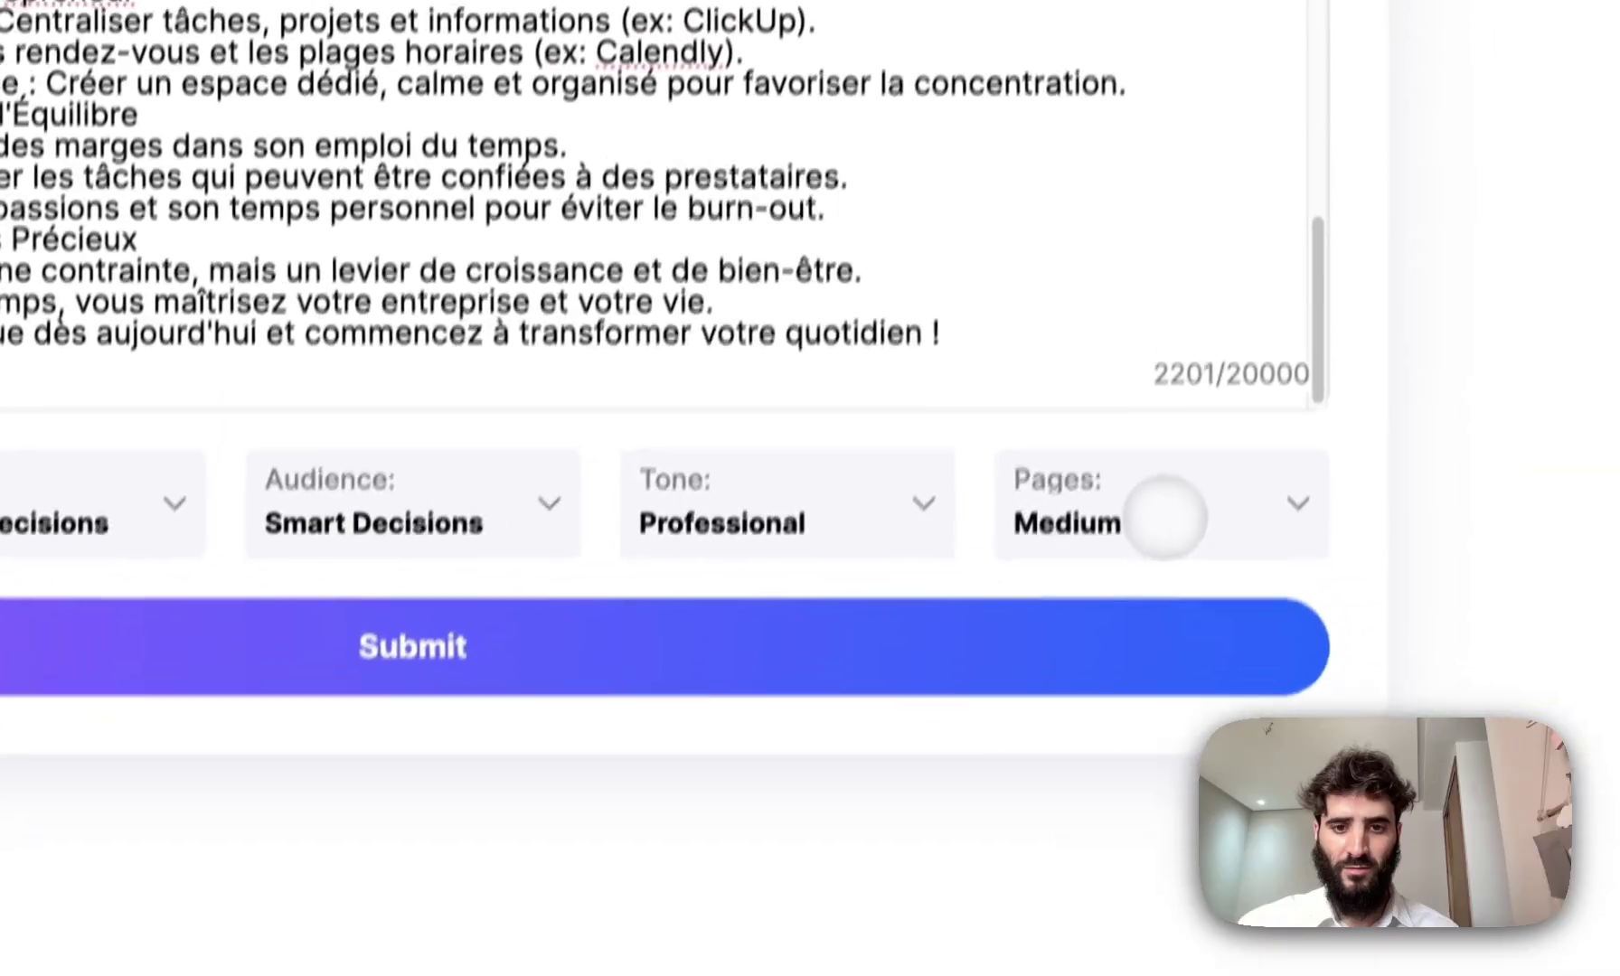
left_click(1164, 517)
left_click(1085, 701)
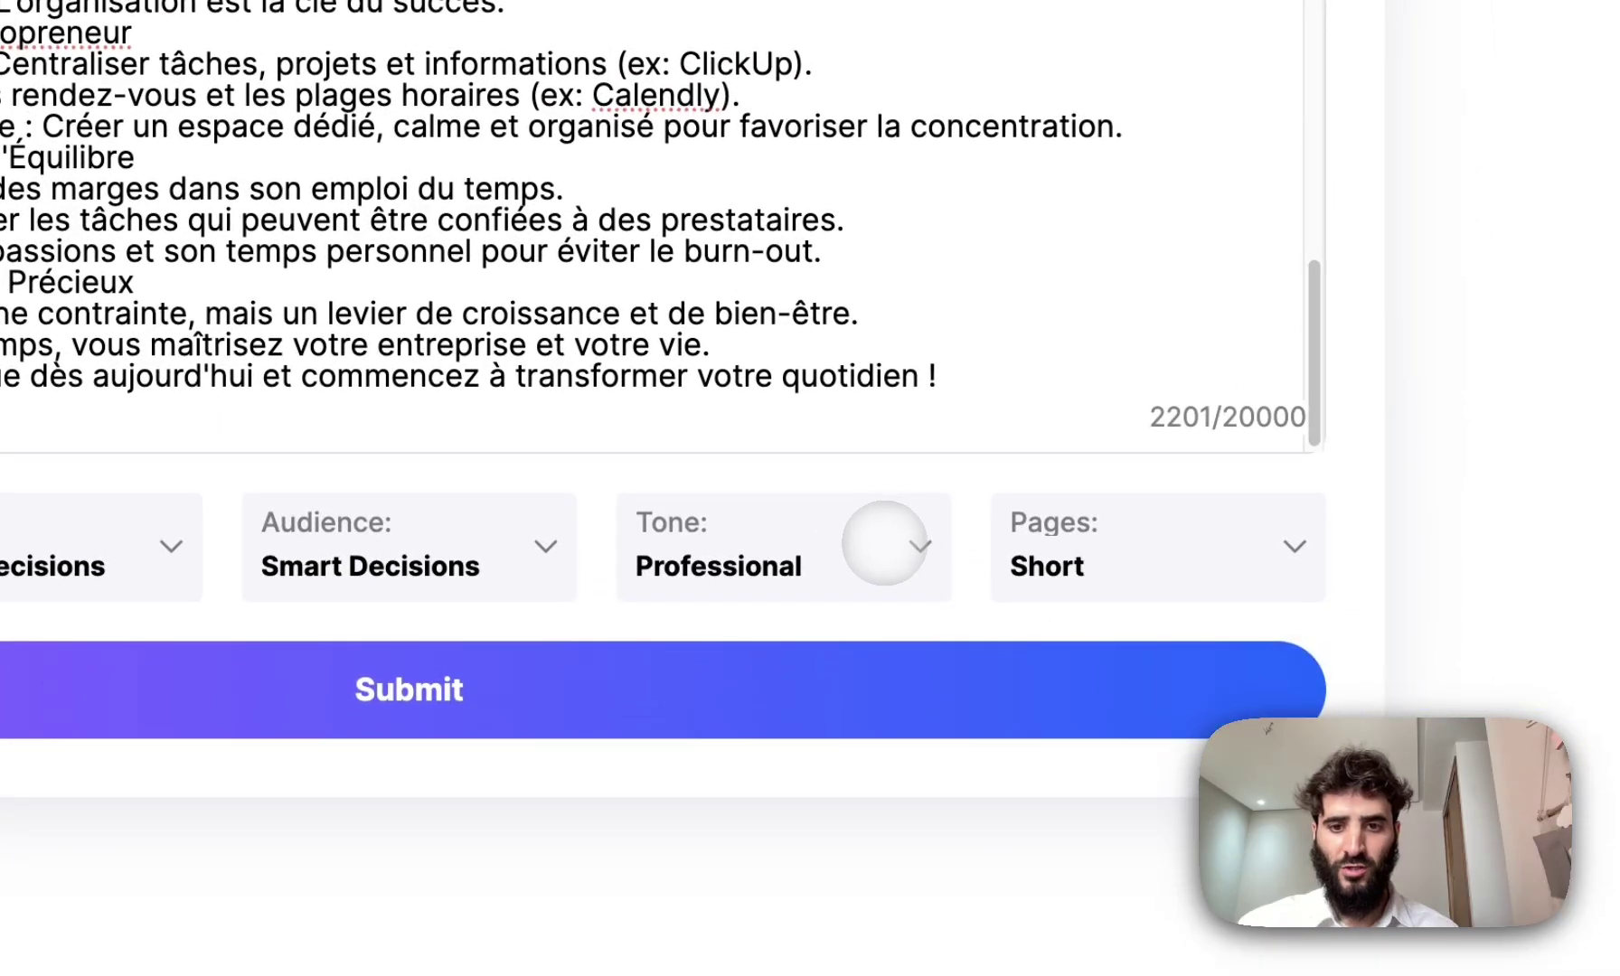
left_click(884, 543)
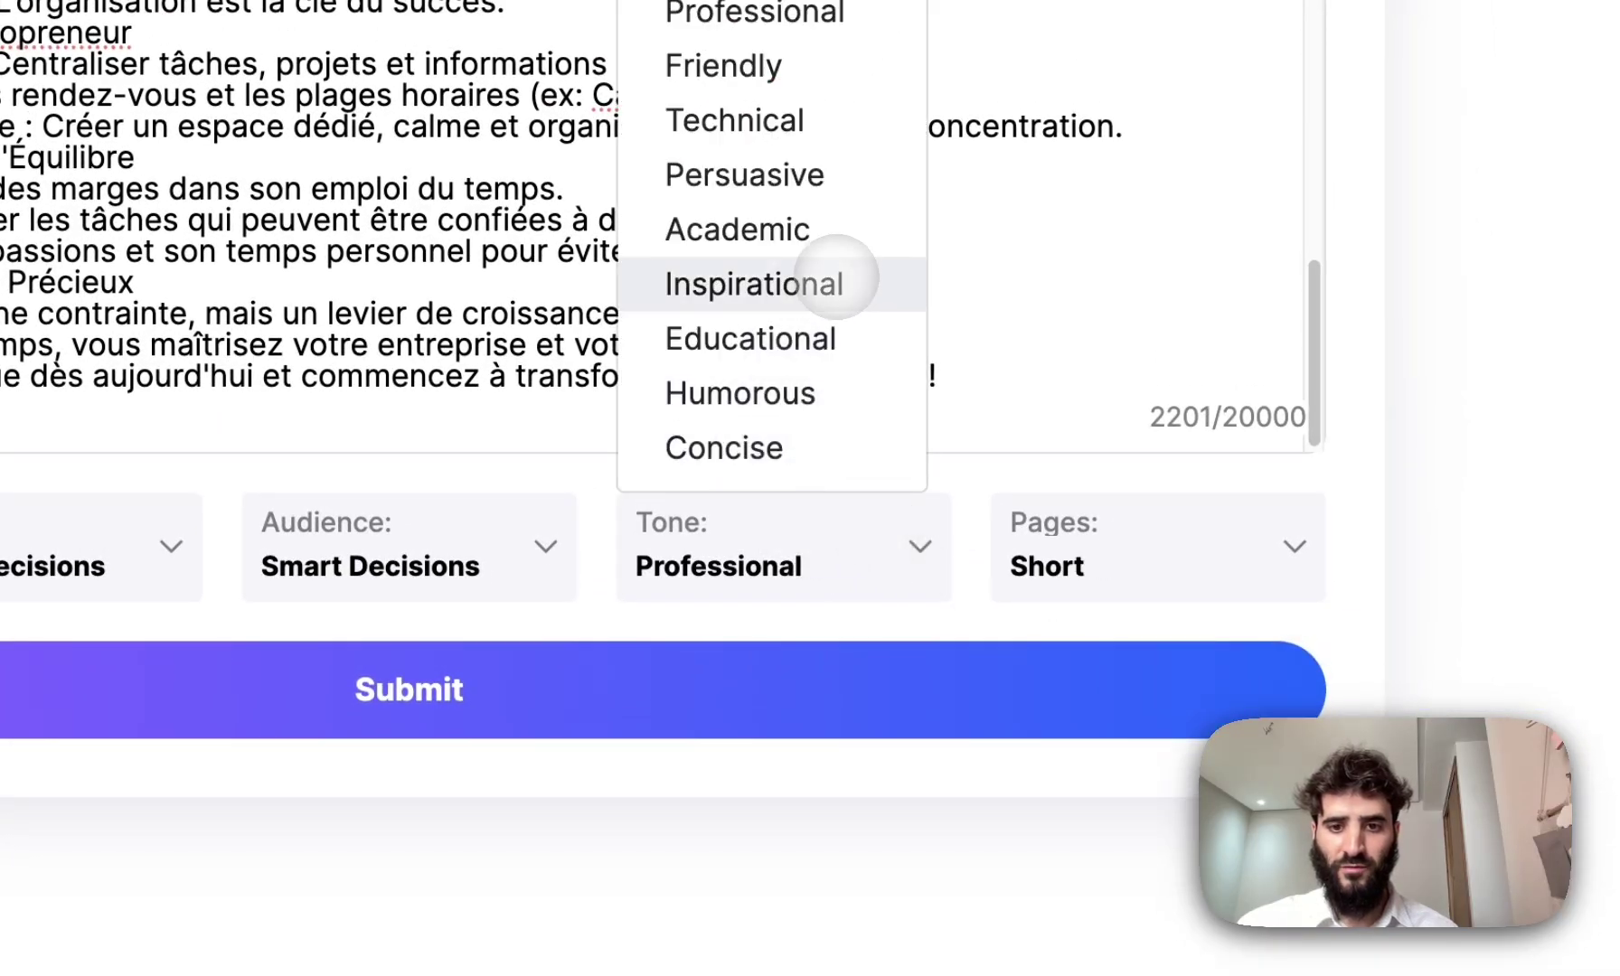
left_click(836, 280)
- Keep Smart Decisions as the audience, and set the scene to Solution and the language to Français
left_click(520, 583)
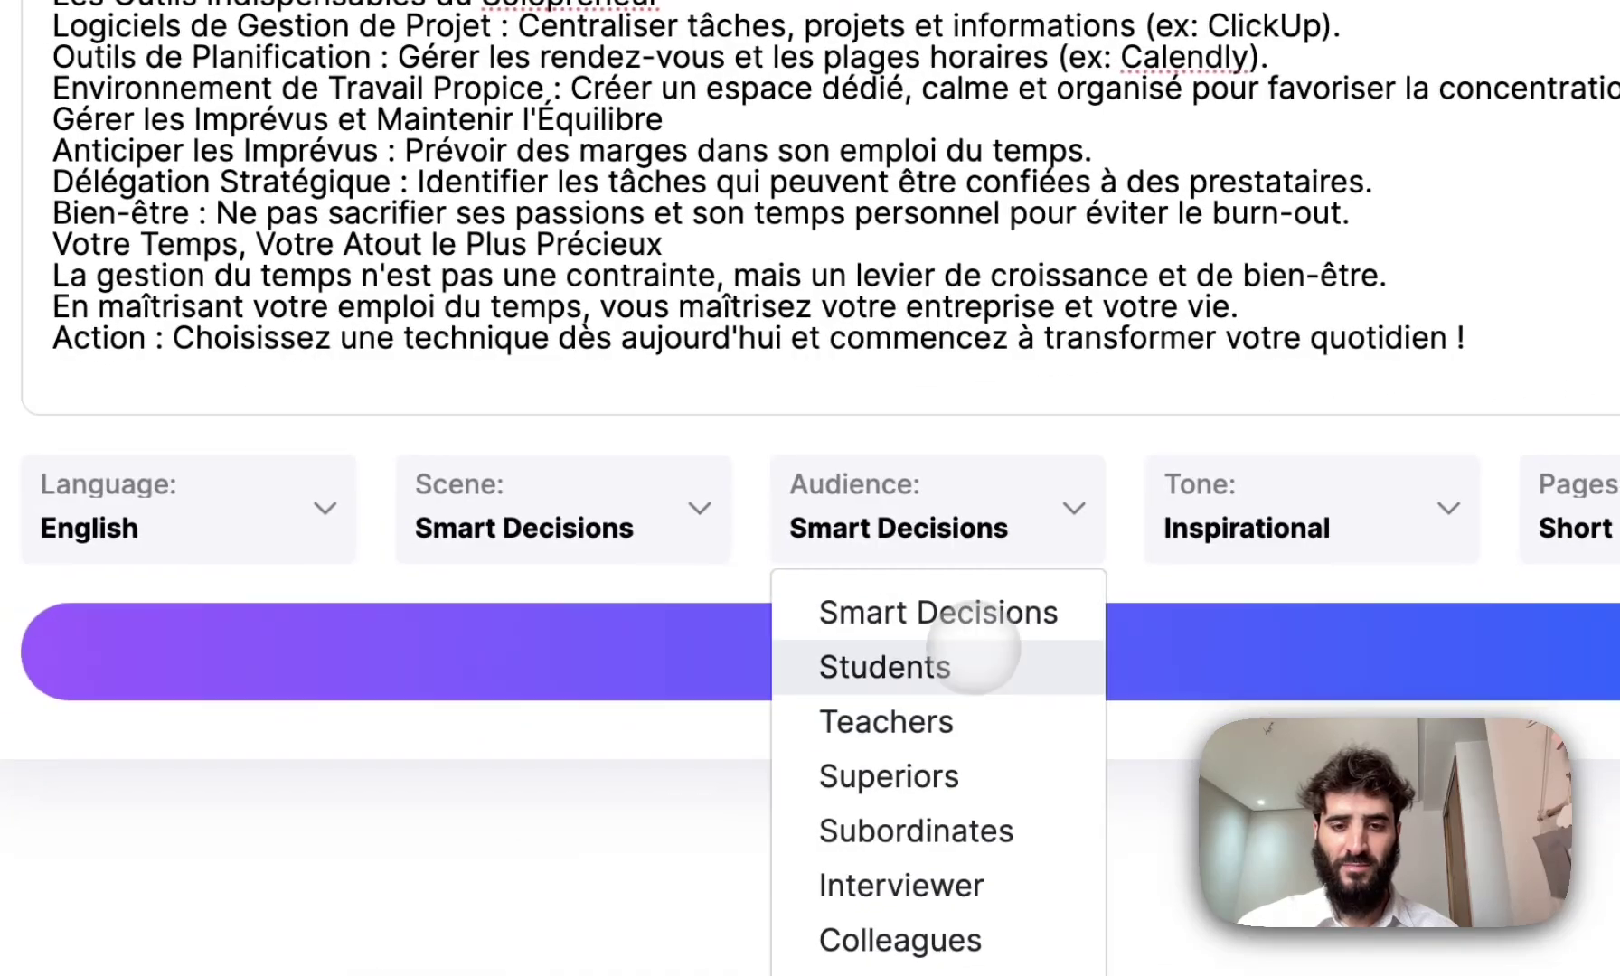
left_click(432, 658)
left_click(681, 513)
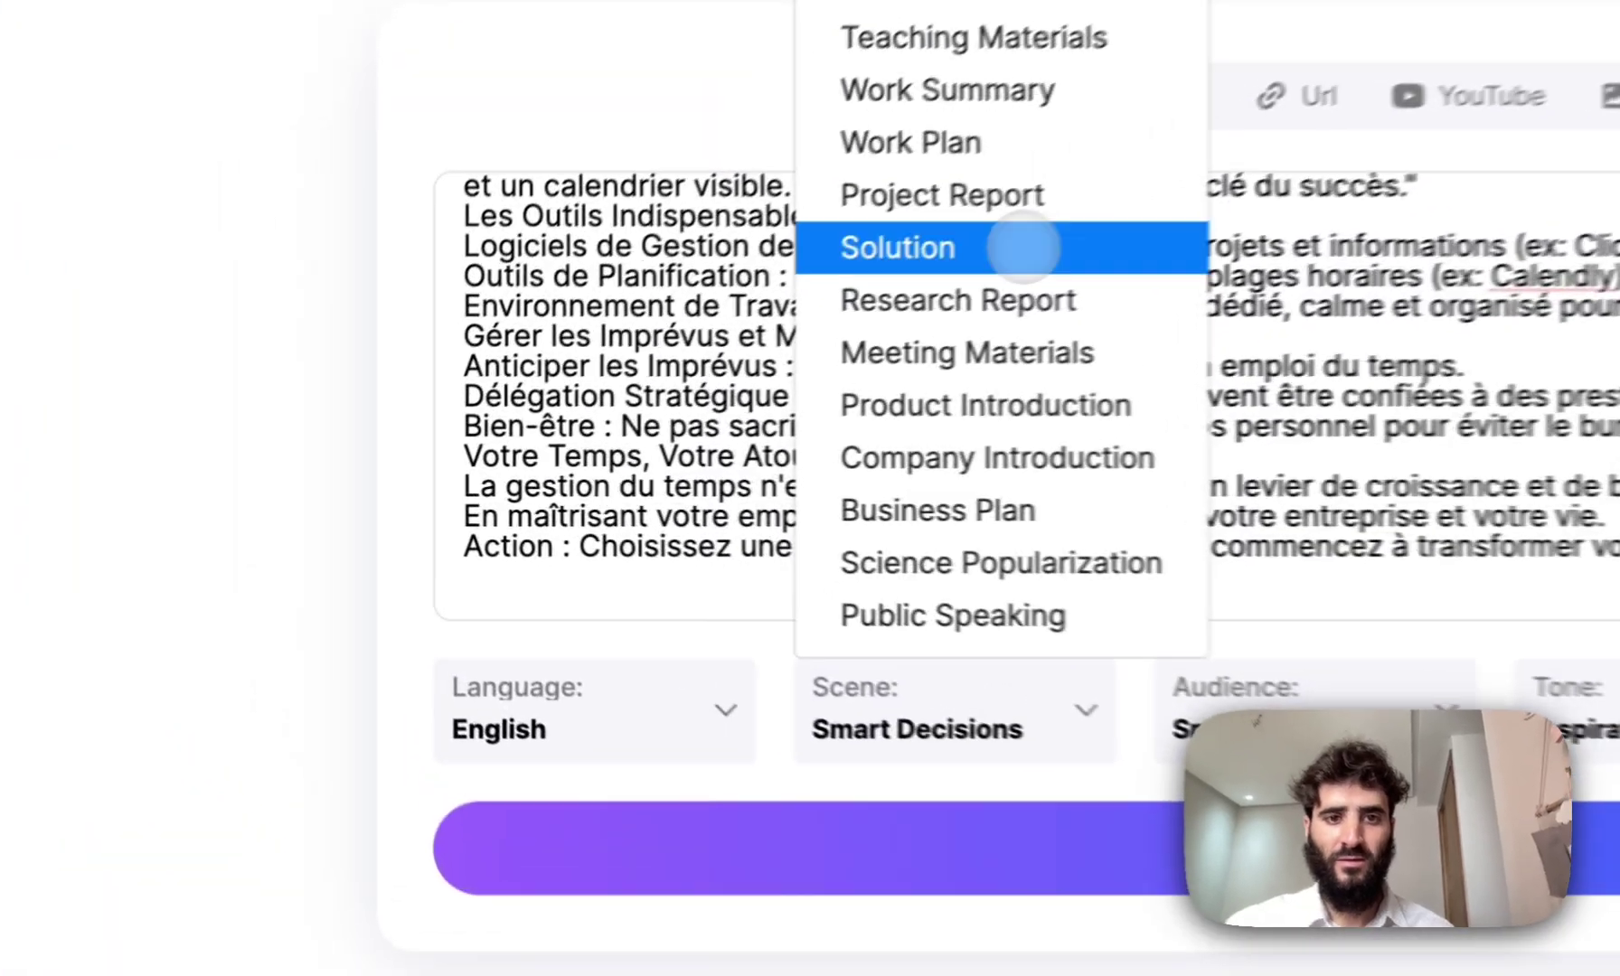
left_click(651, 289)
scroll(945, 296, "up", 4)
scroll(944, 362, "down", 4)
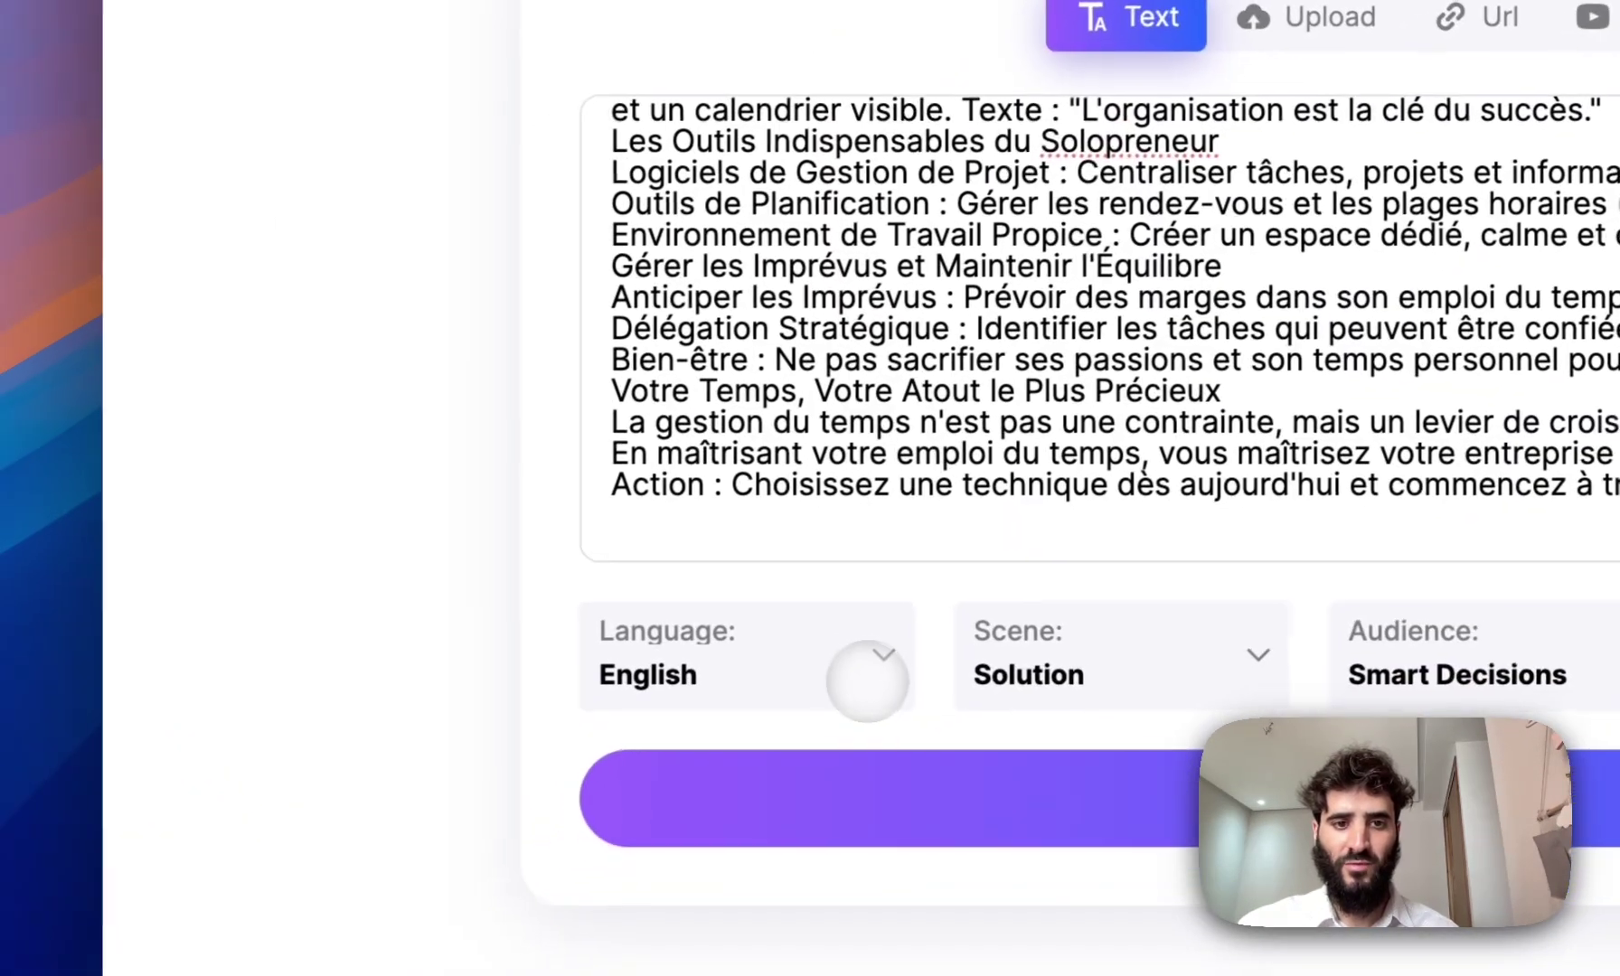
left_click(863, 673)
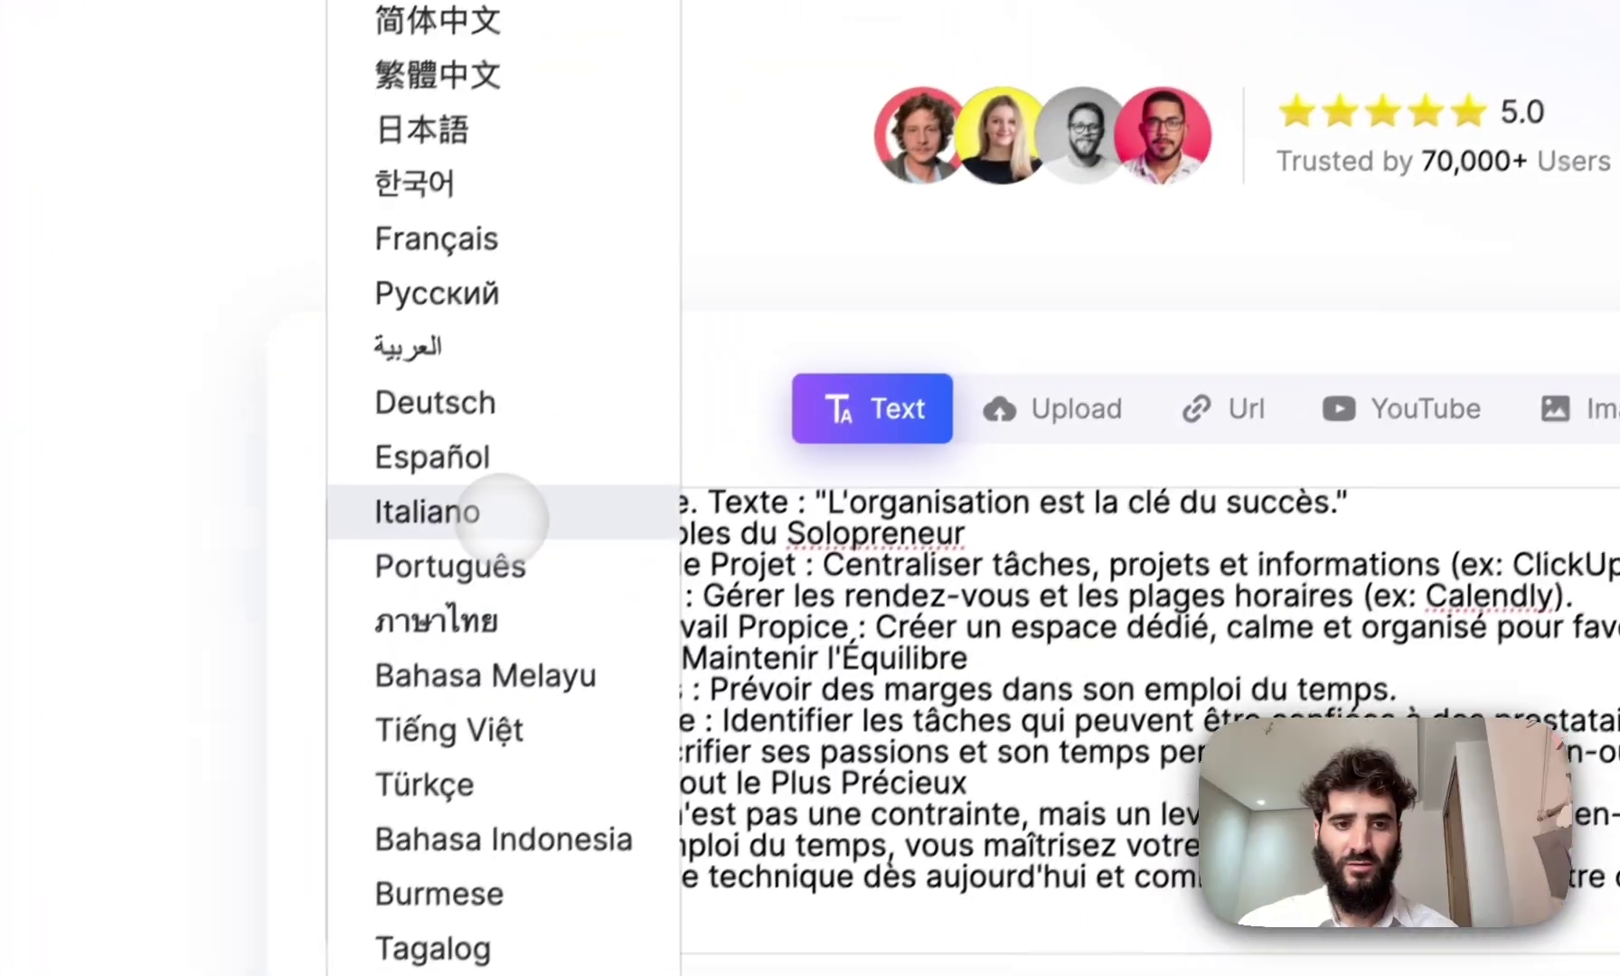
left_click(473, 256)
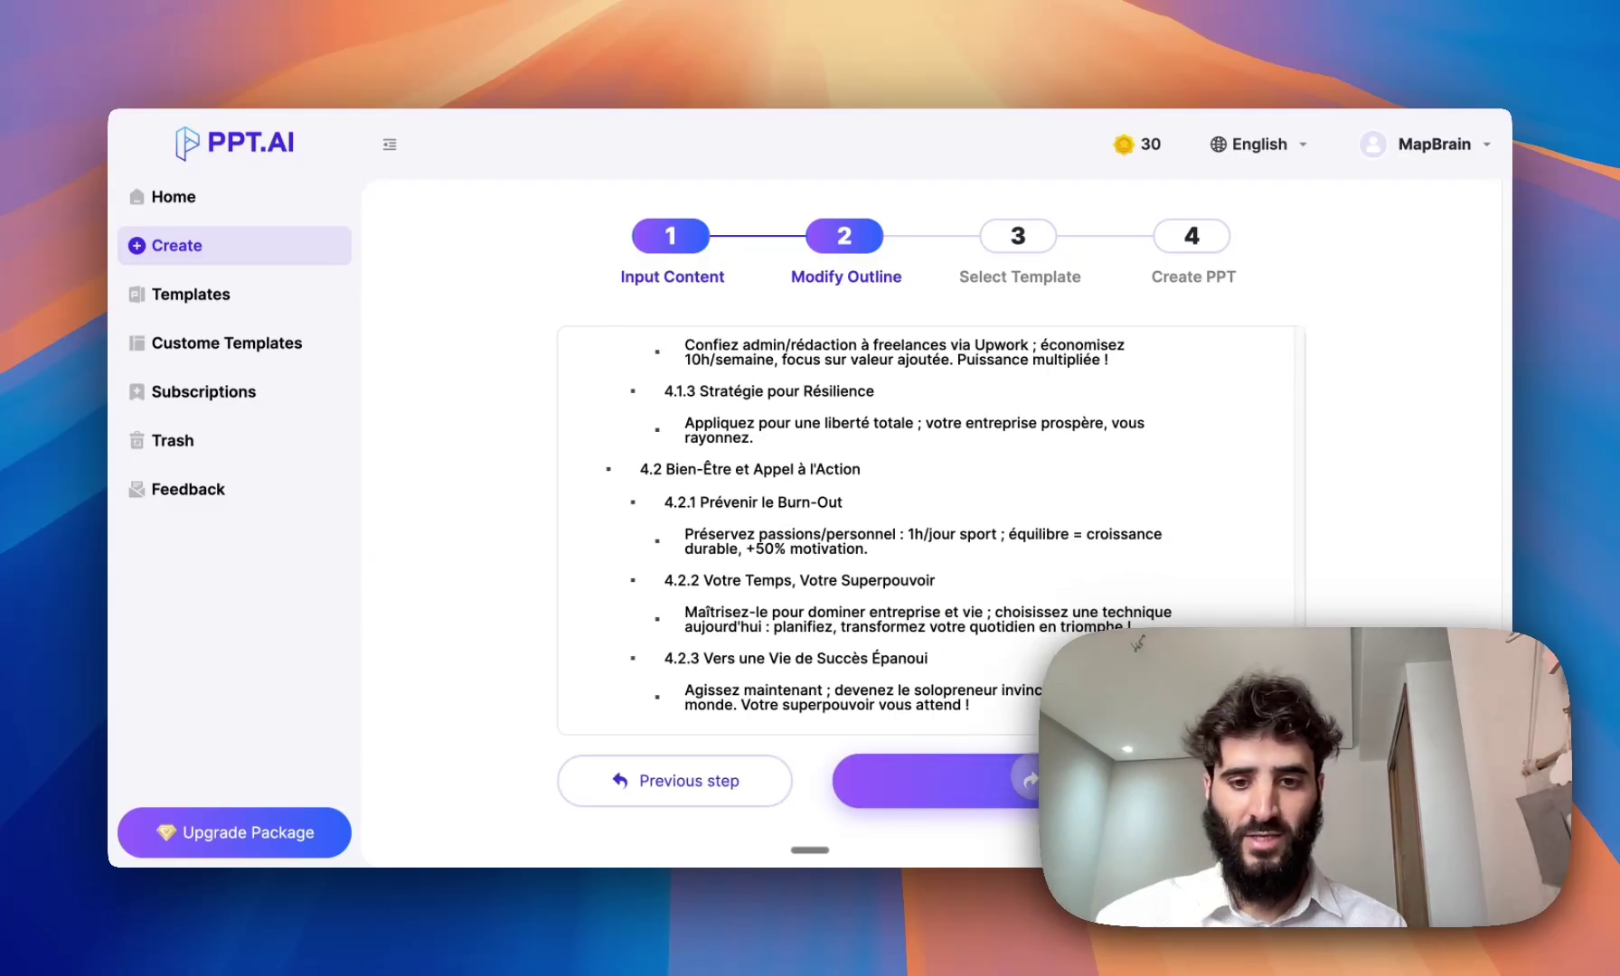
- Add a blank sub-topic after outline item 1.1.1 and a blank bullet below its description
scroll(913, 542, "up", 20)
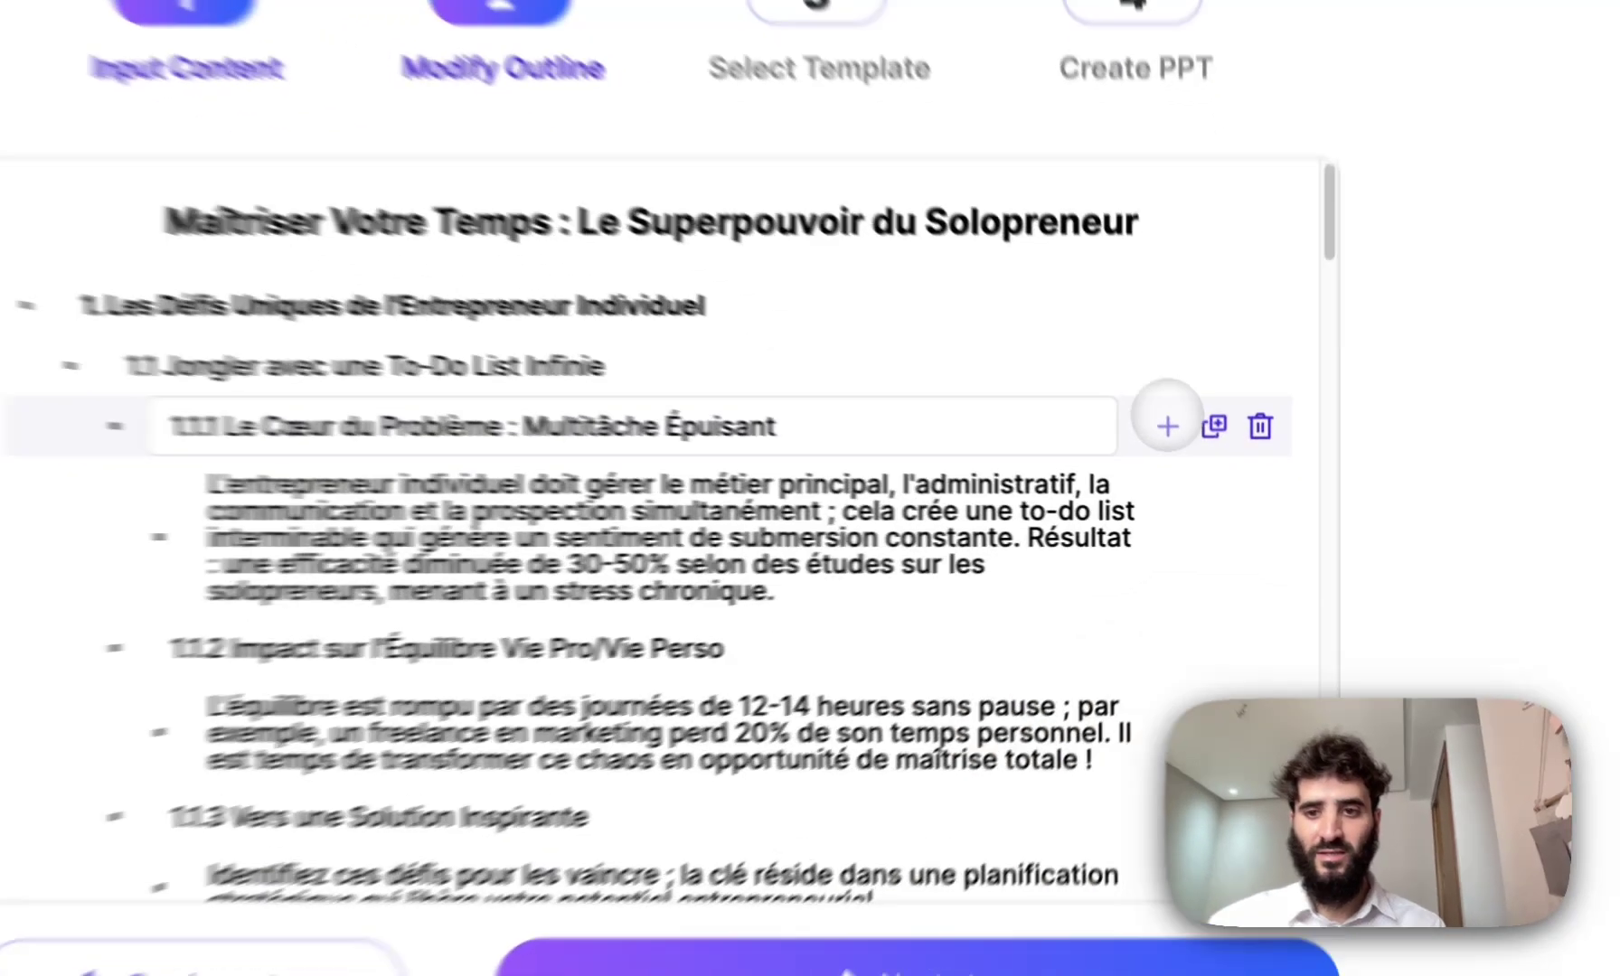
left_click(1210, 473)
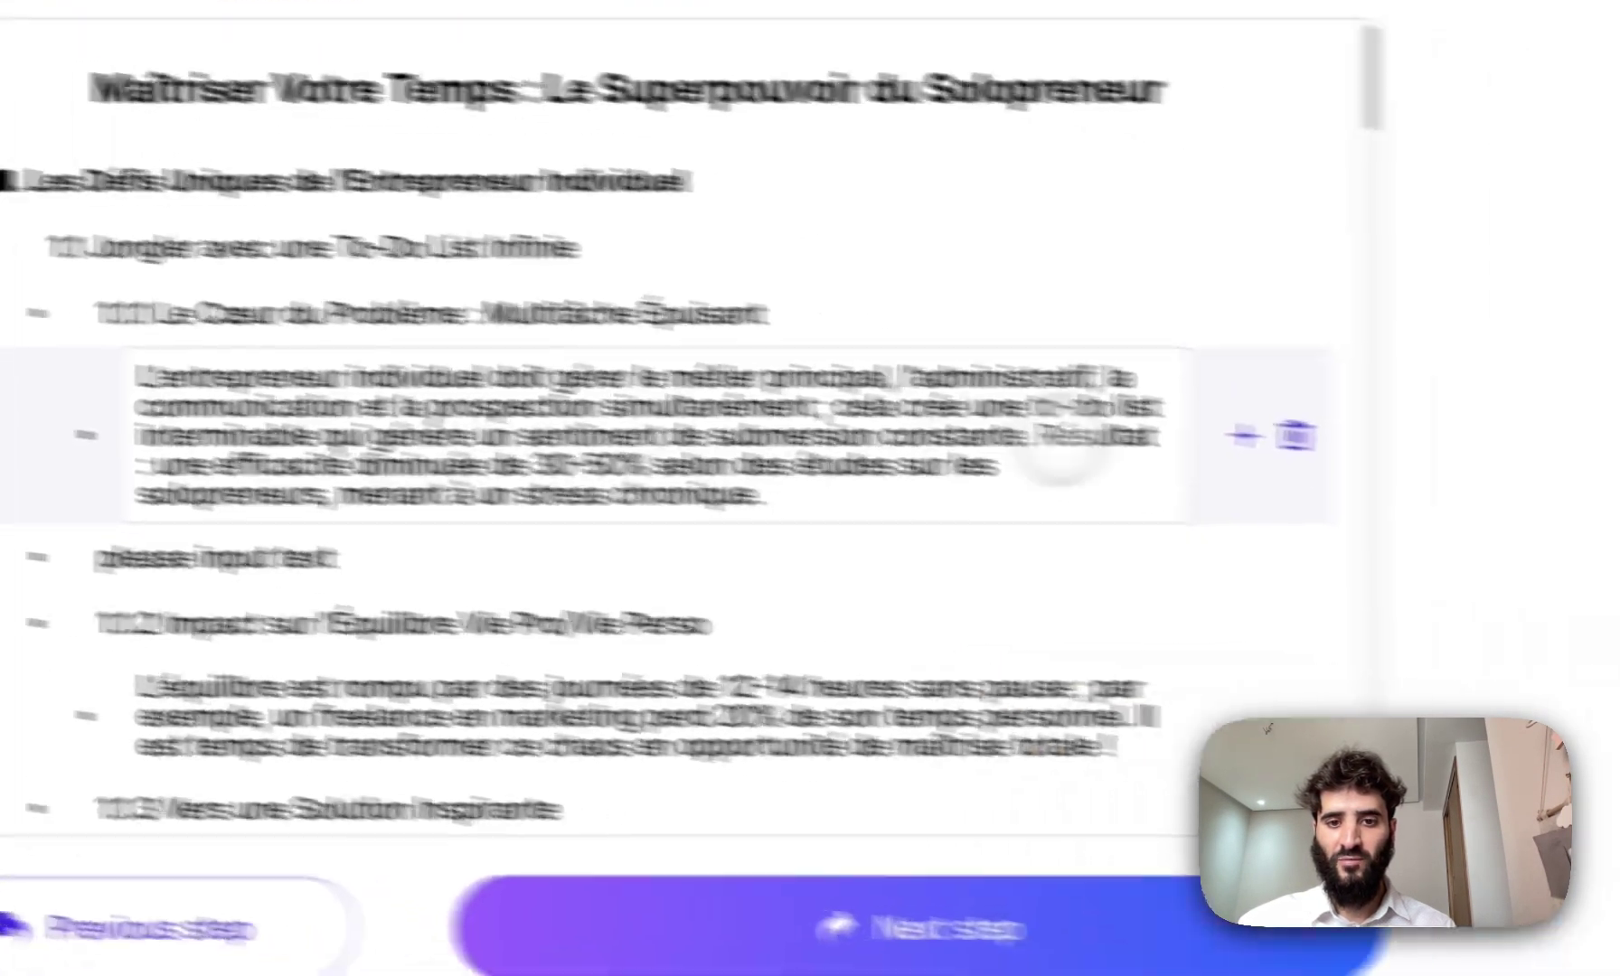
left_click(1246, 436)
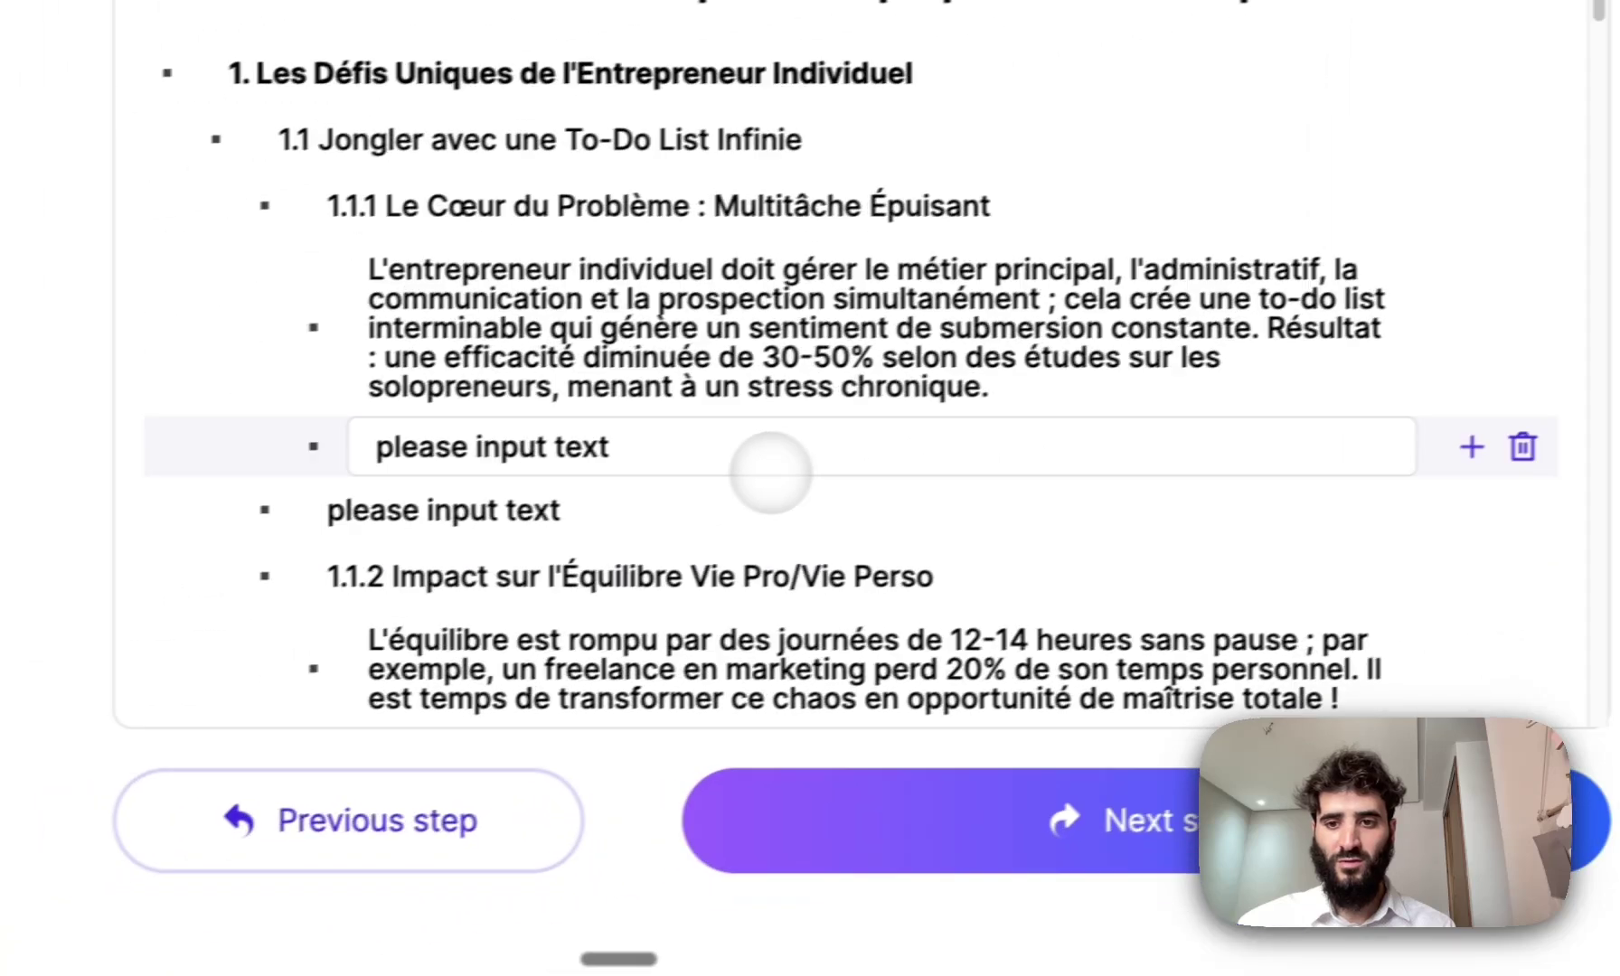
- Replace the new bullet's placeholder with text ending in "toi a tous les entrepreneurs physique ou digital"
double_click(771, 470)
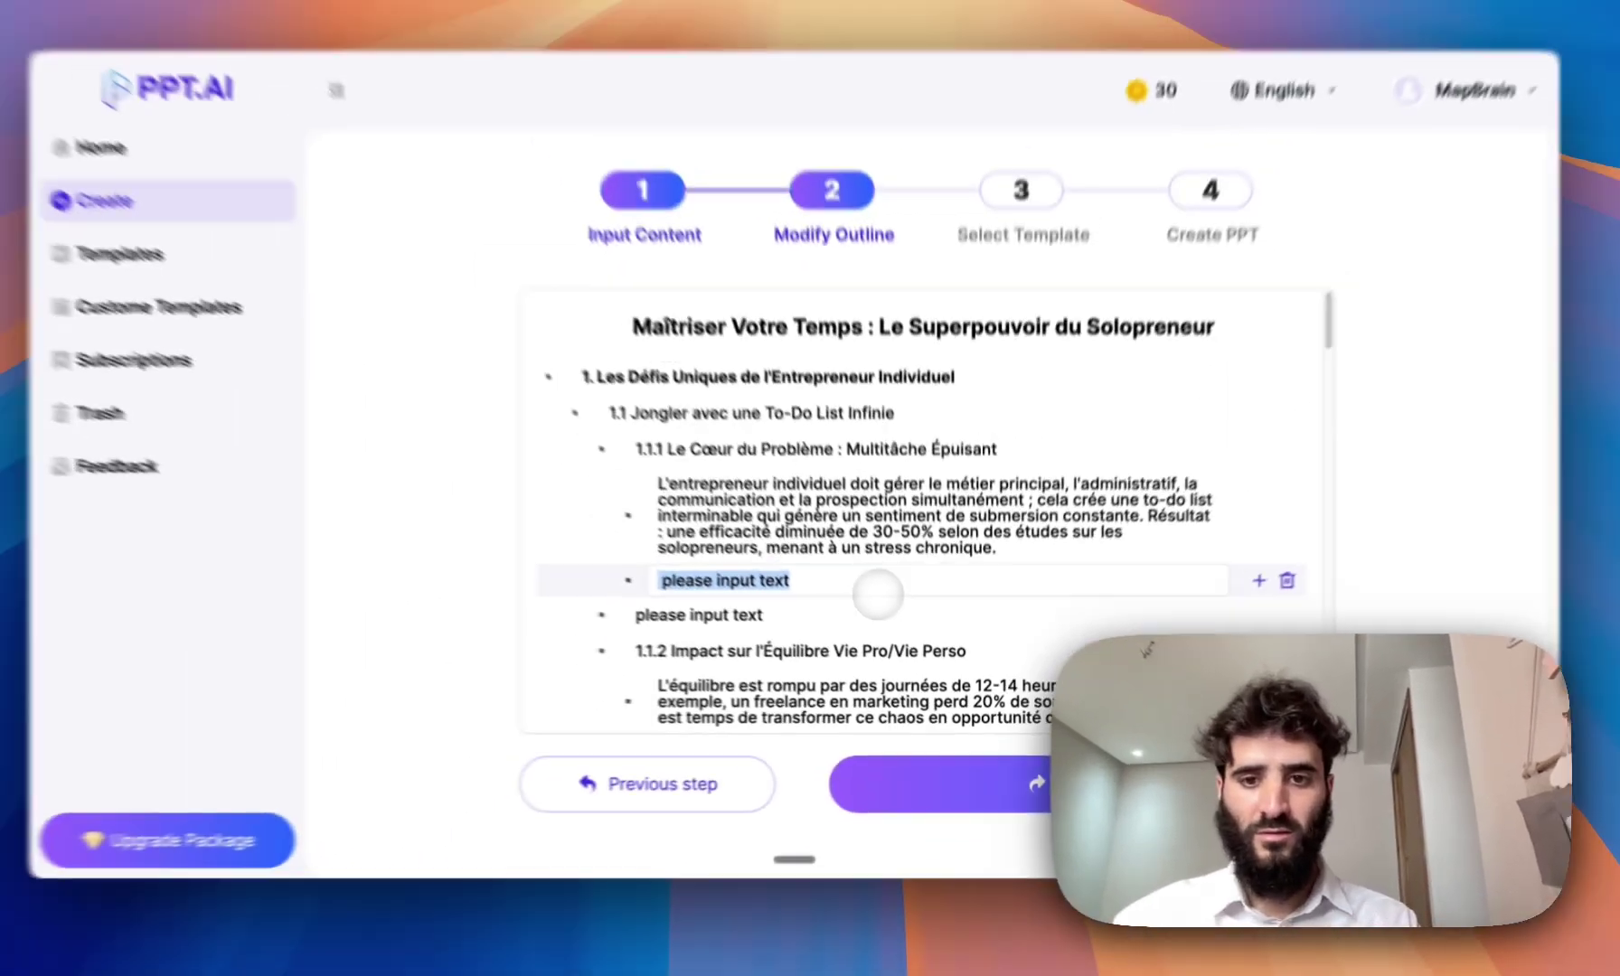
type("a")
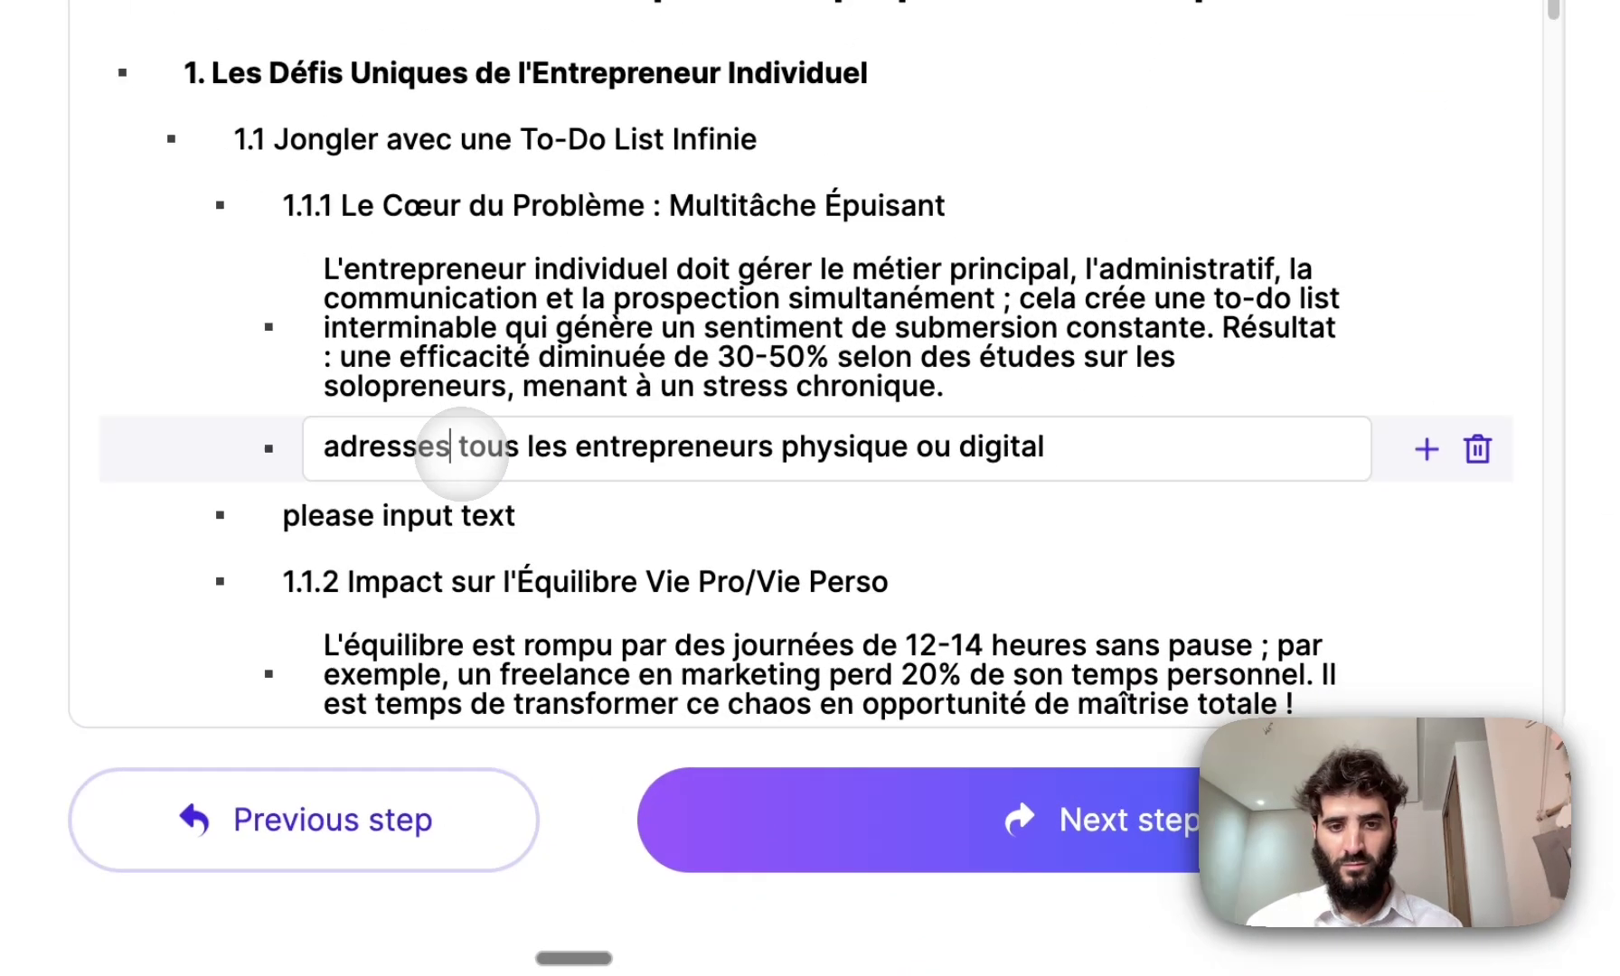
left_click(751, 594)
key("BackSpace")
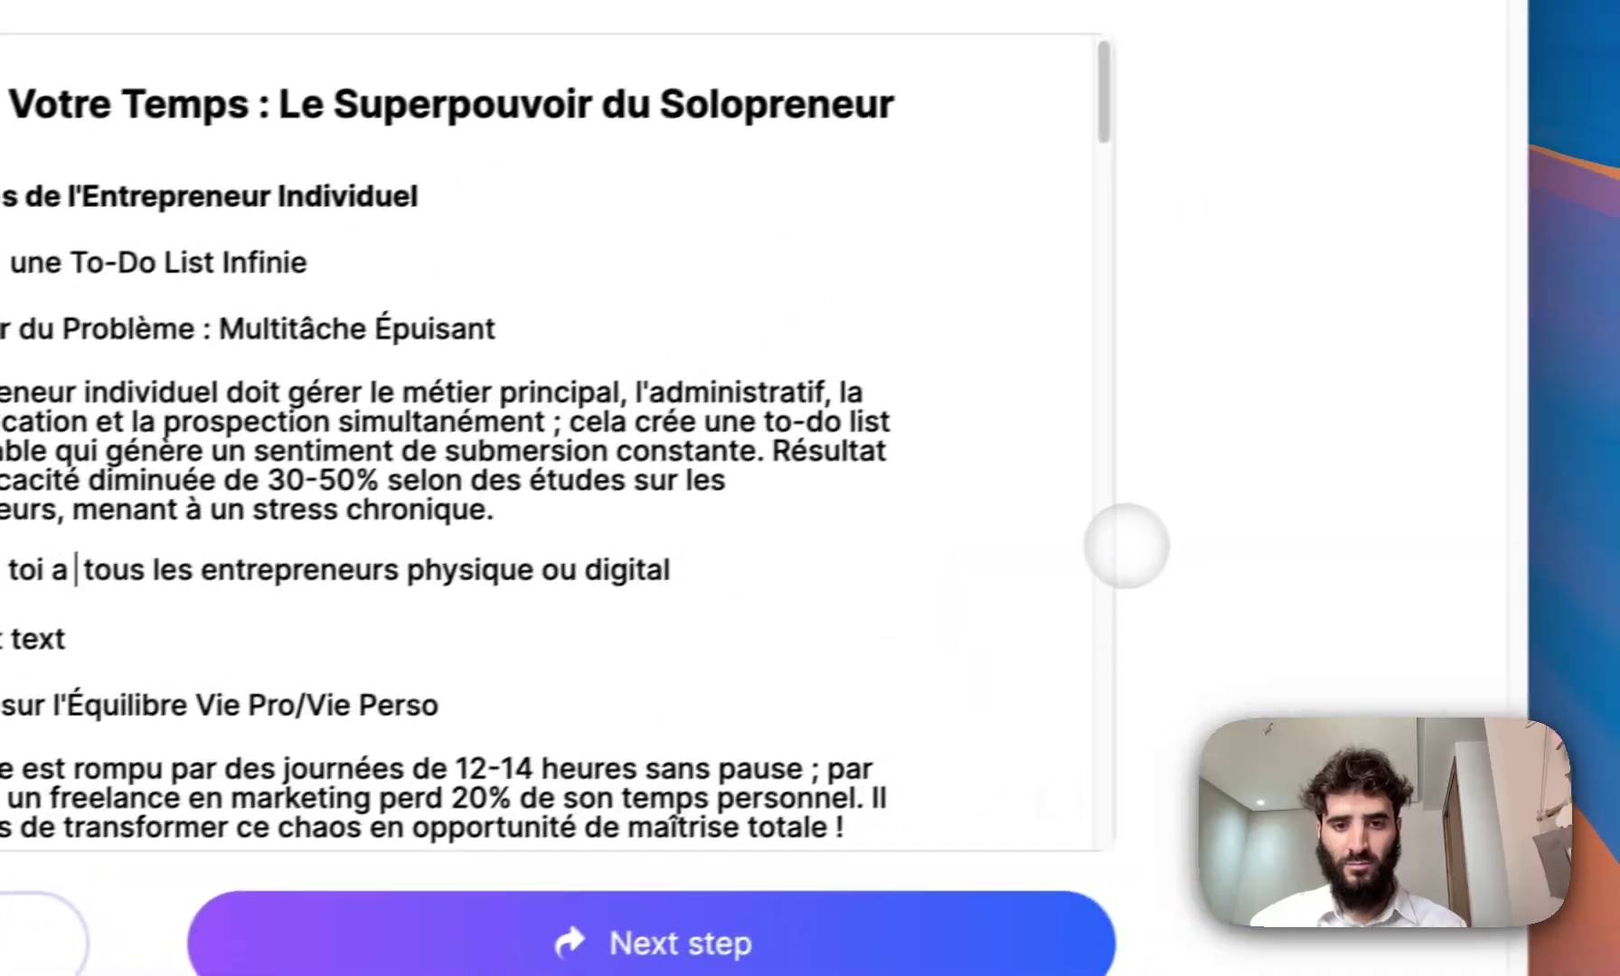
- Skim the rest of the outline and continue to template selection
scroll(818, 192, "down", 5)
scroll(499, 292, "down", 8)
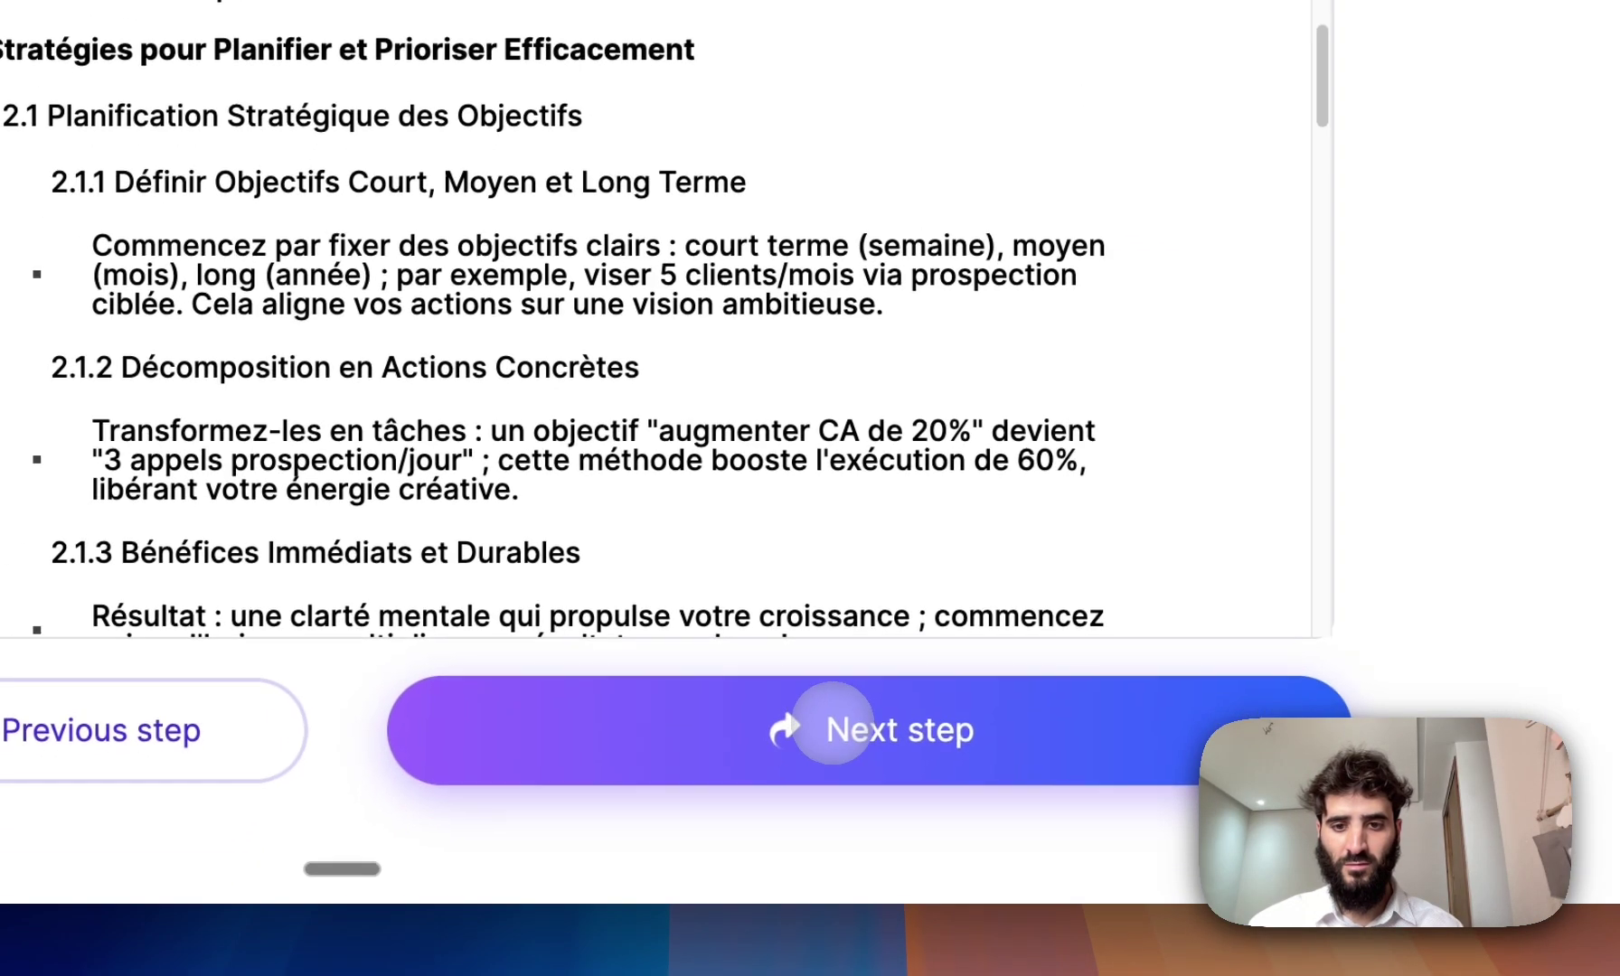
left_click(786, 919)
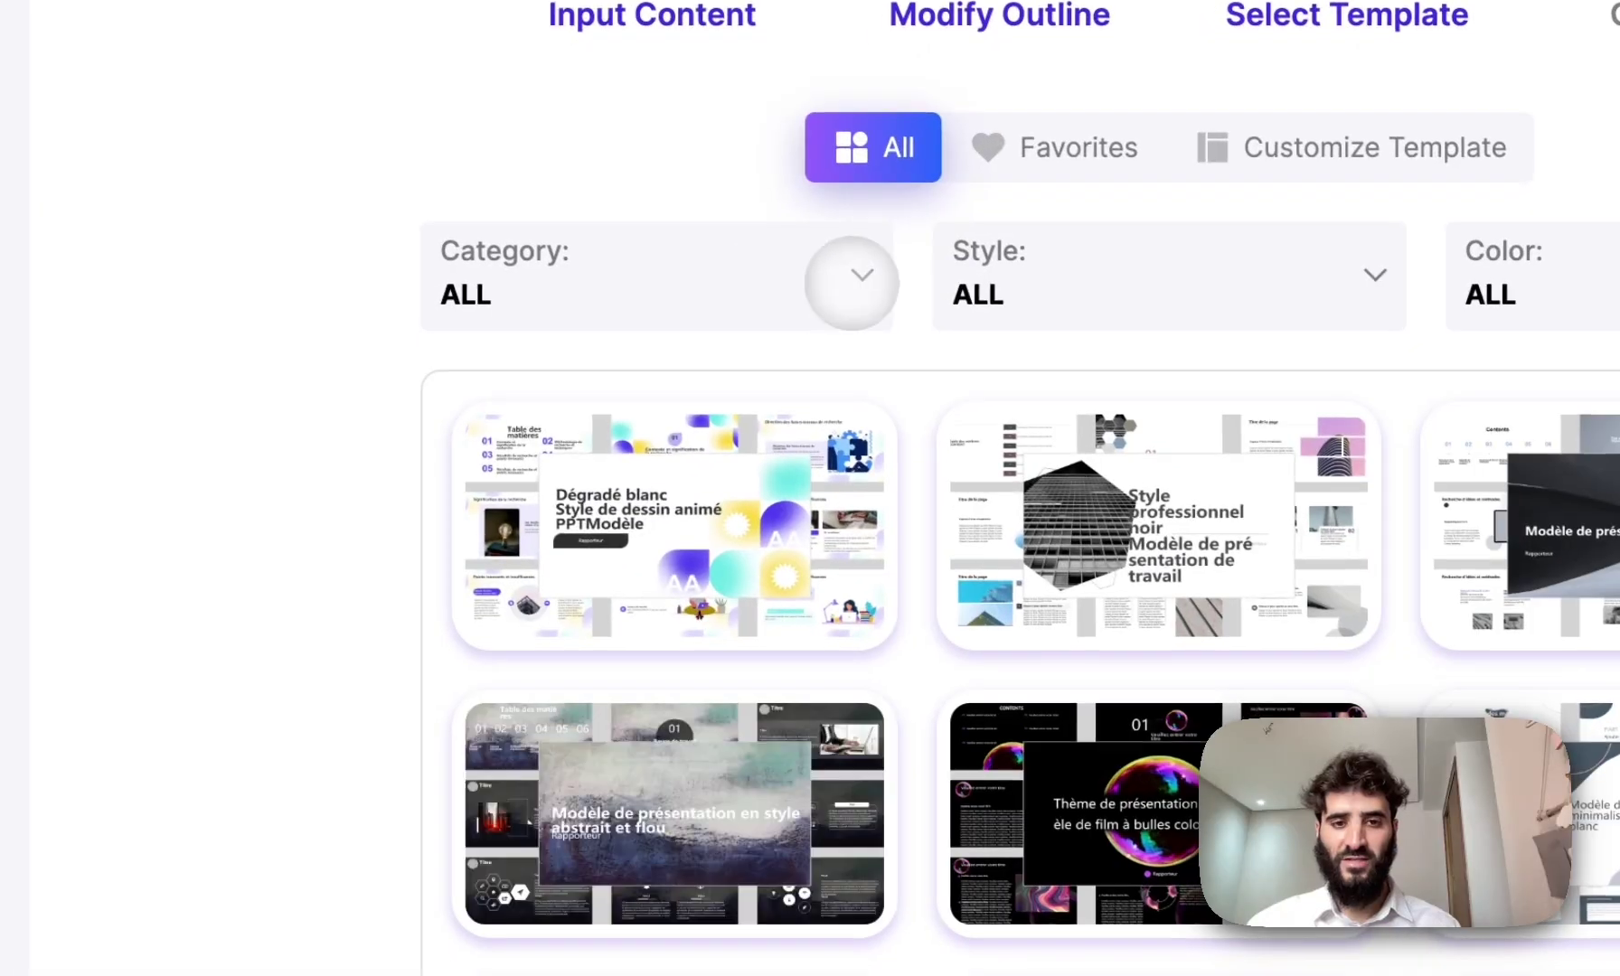
- Filter the templates by the Flat and simple style, leaving category and color at ALL
left_click(420, 628)
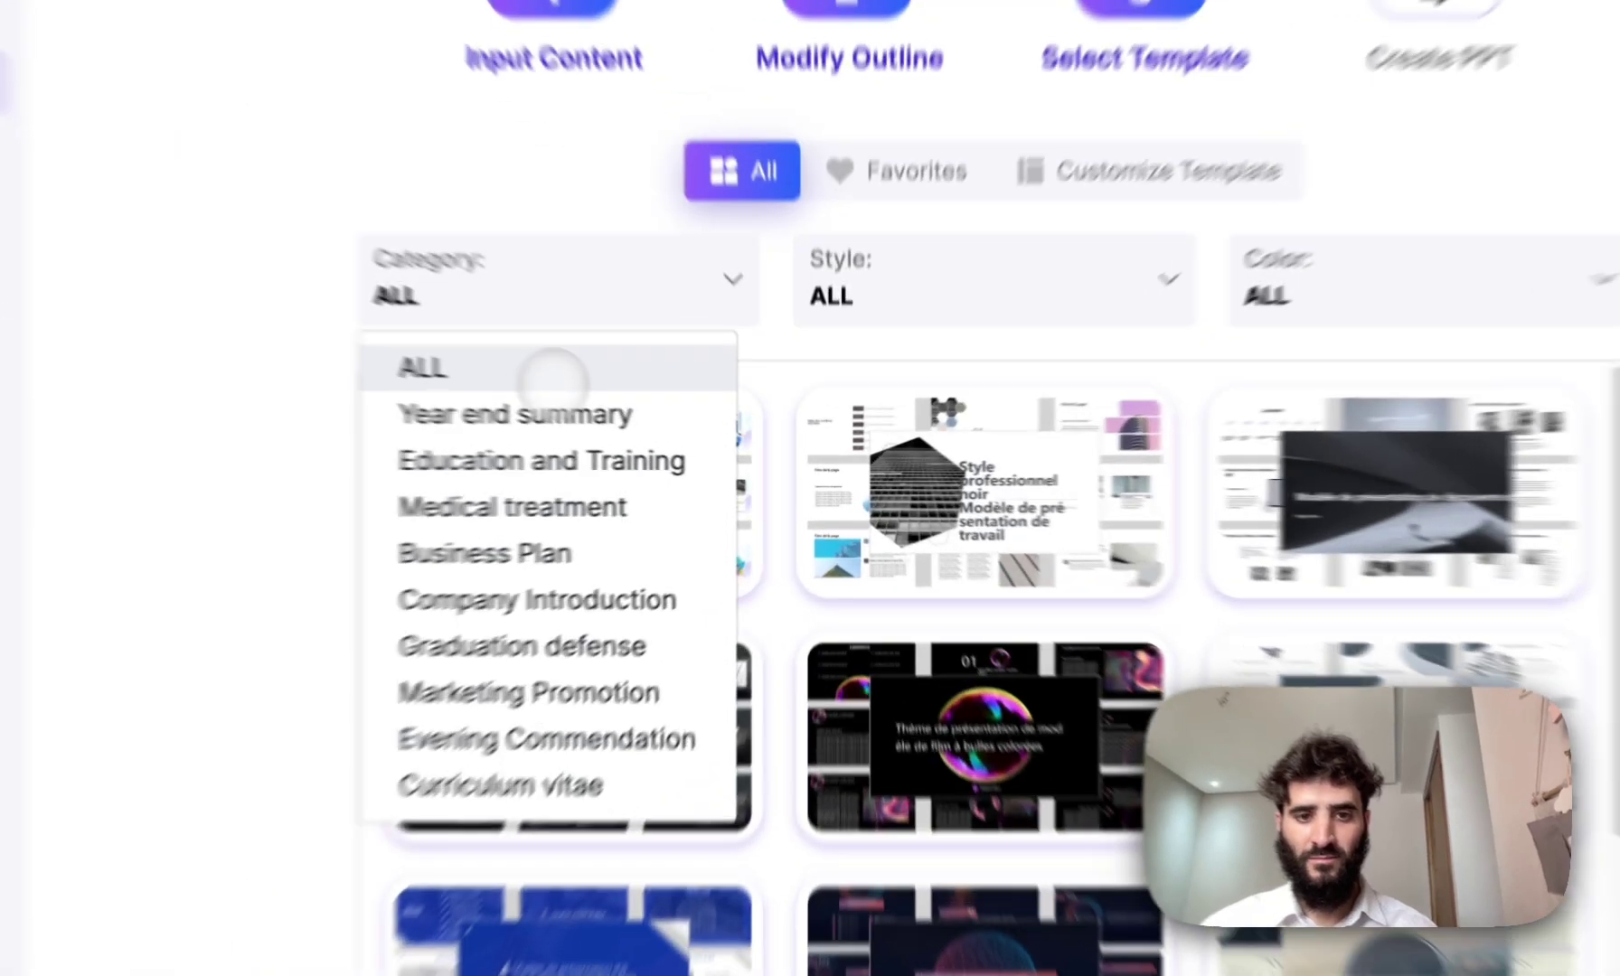
left_click(670, 418)
left_click(954, 379)
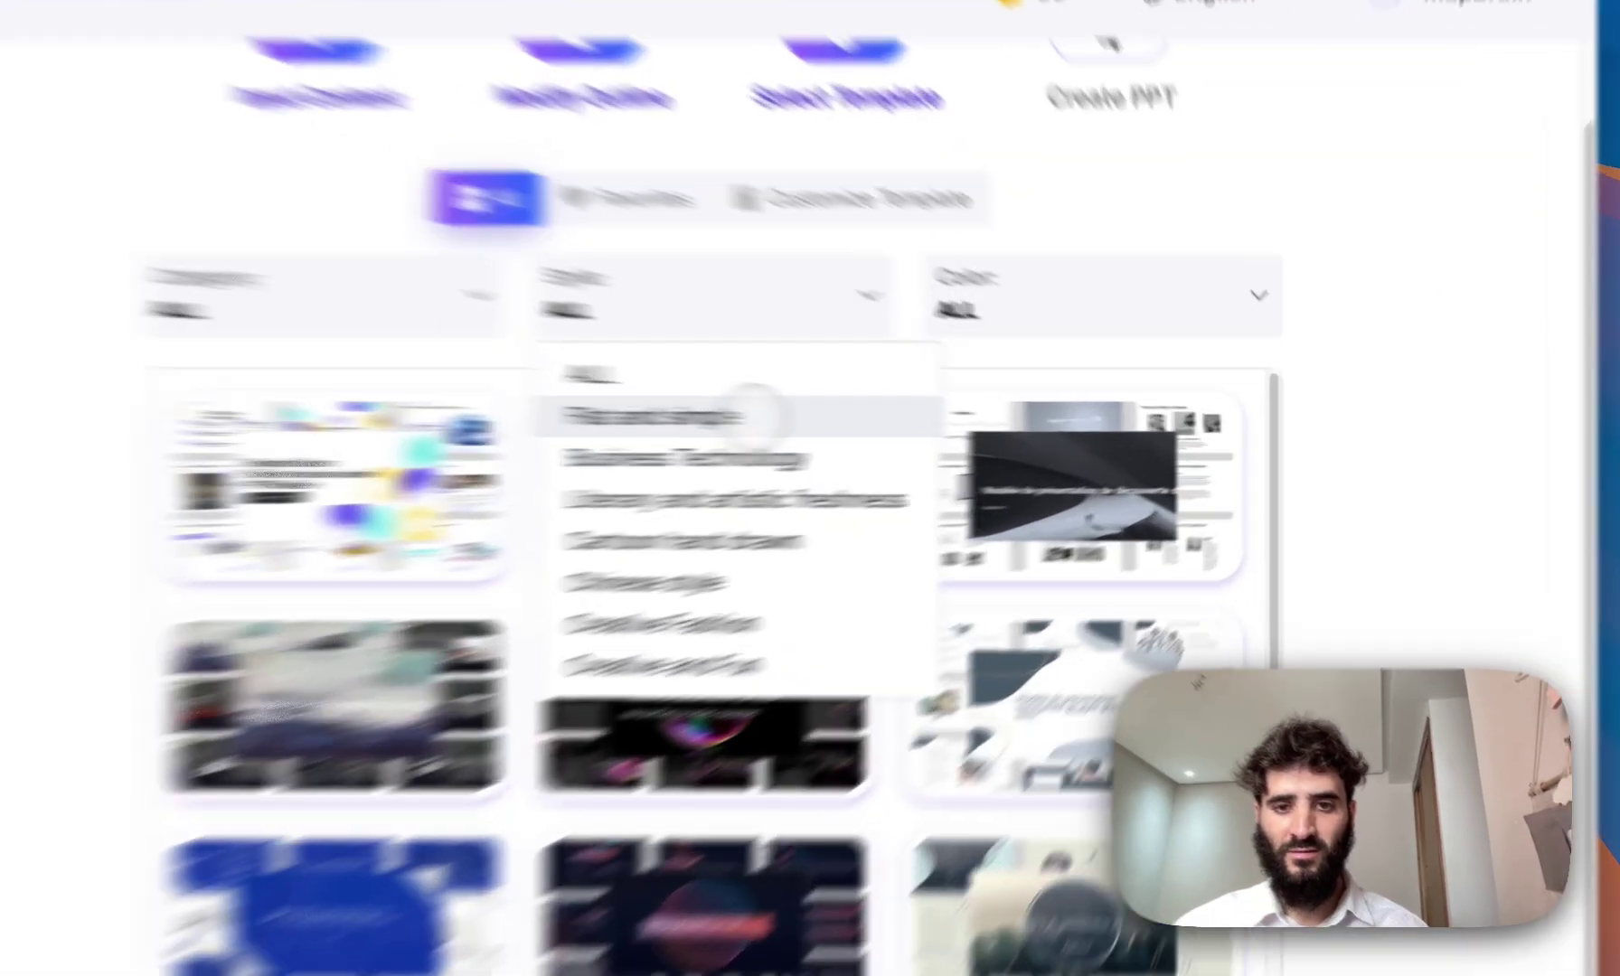
left_click(960, 426)
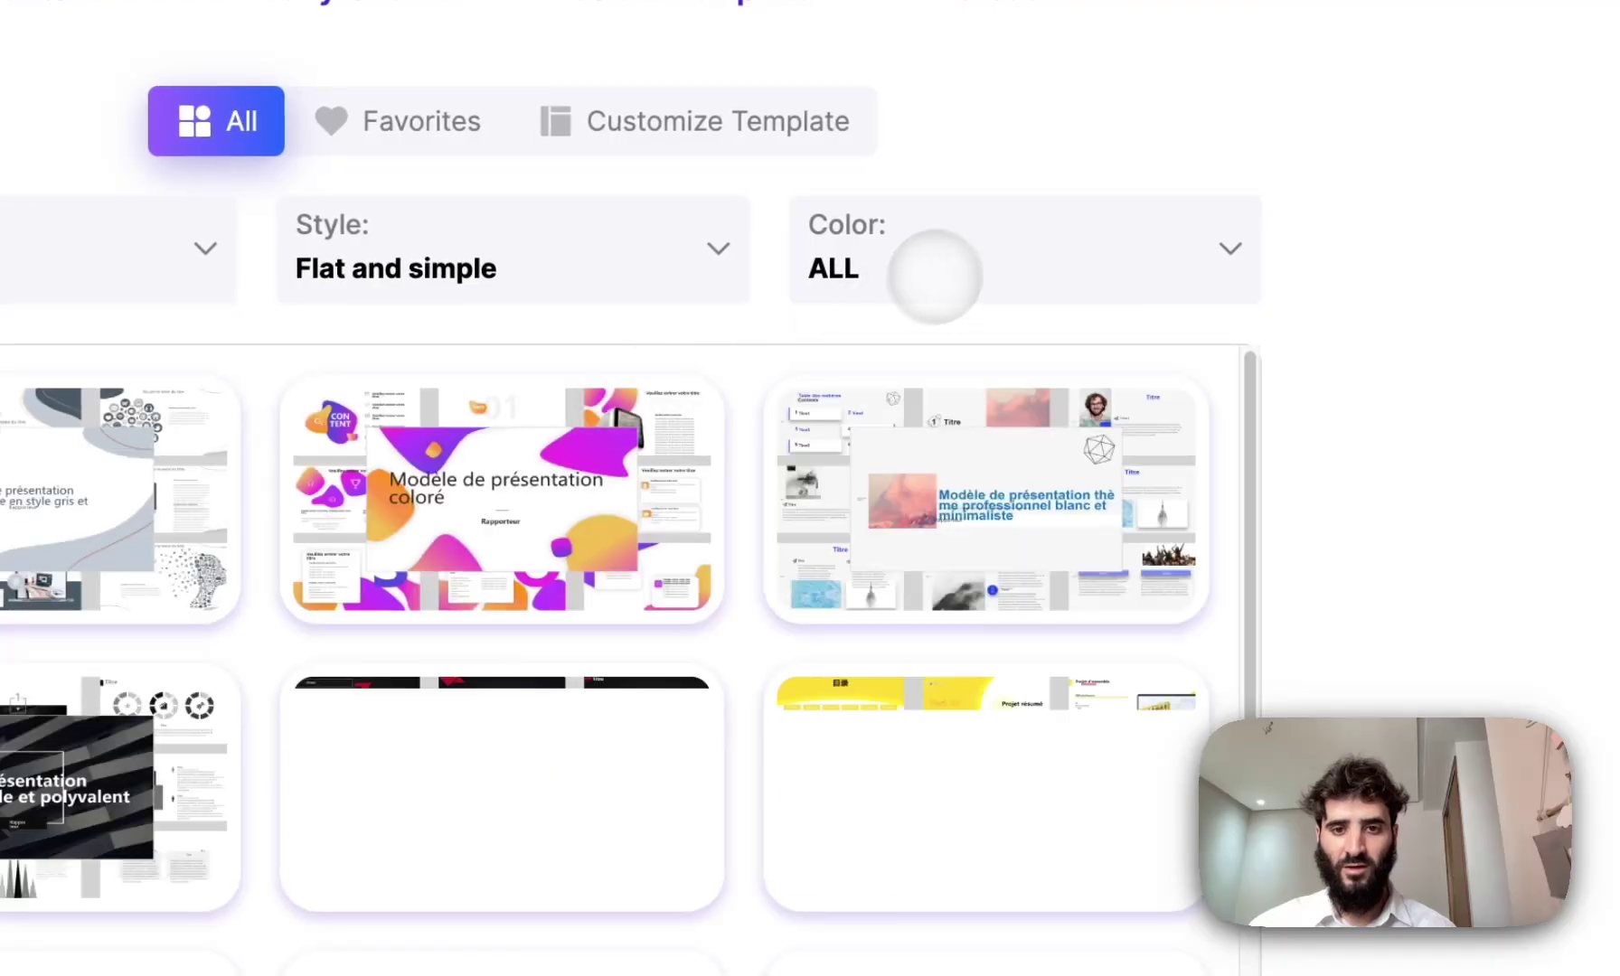
left_click(1156, 349)
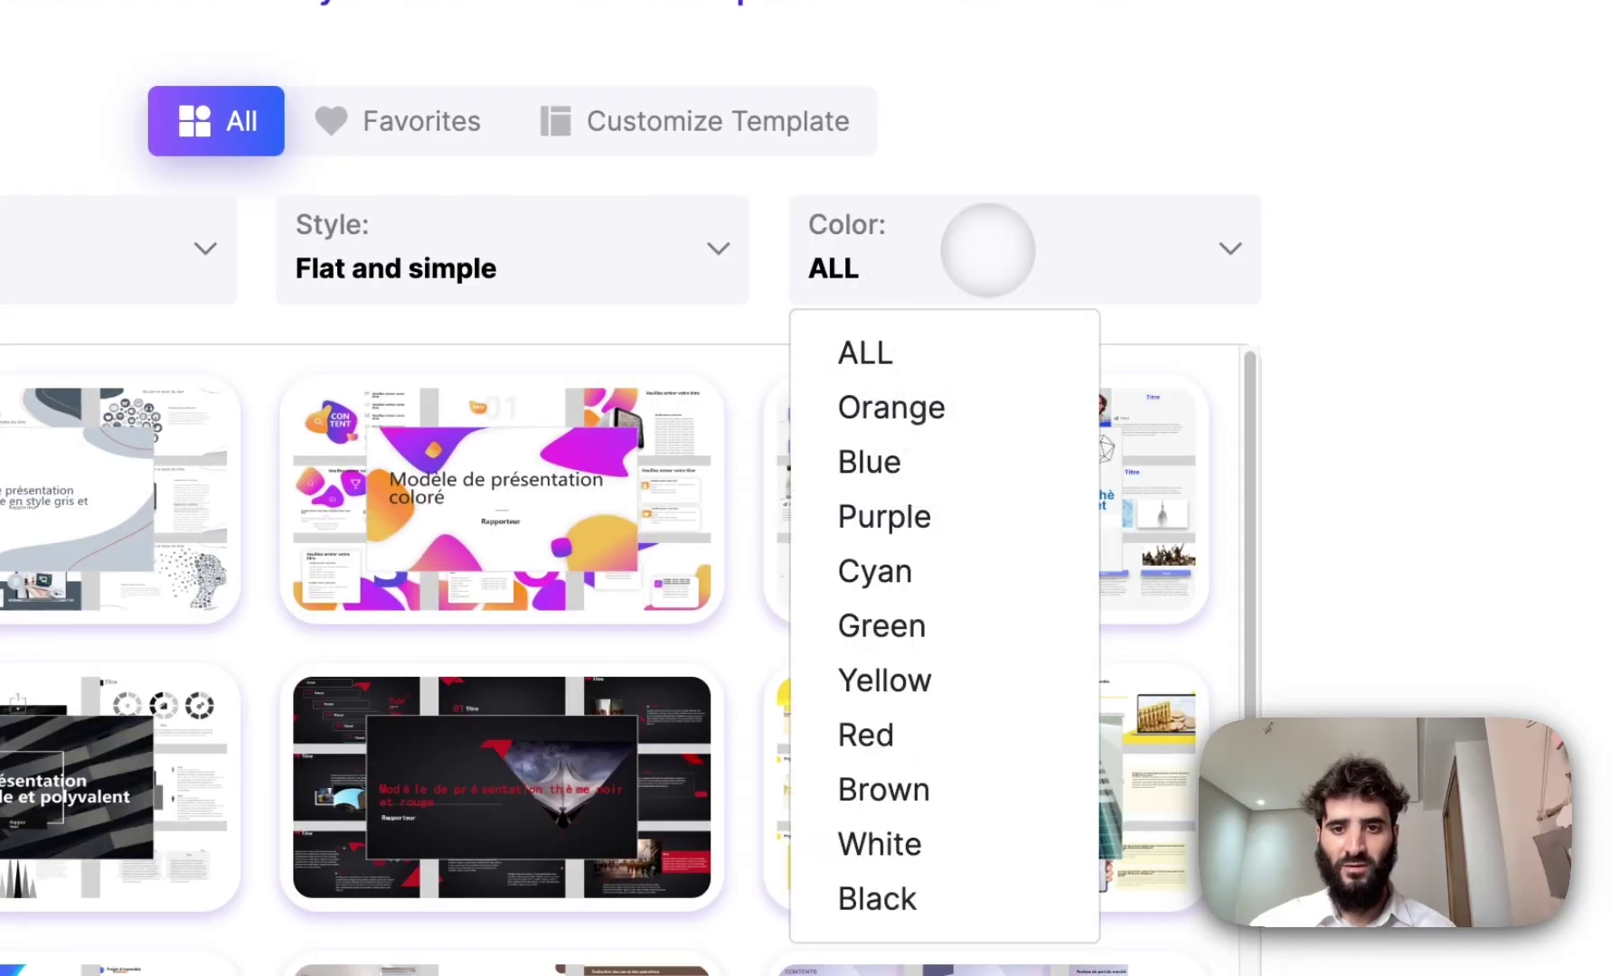
left_click(994, 242)
- Browse the filtered templates, select "Modèle de présentation d'affaires général en bleu" and continue to creating the presentation
scroll(967, 637, "down", 3)
scroll(970, 640, "down", 3)
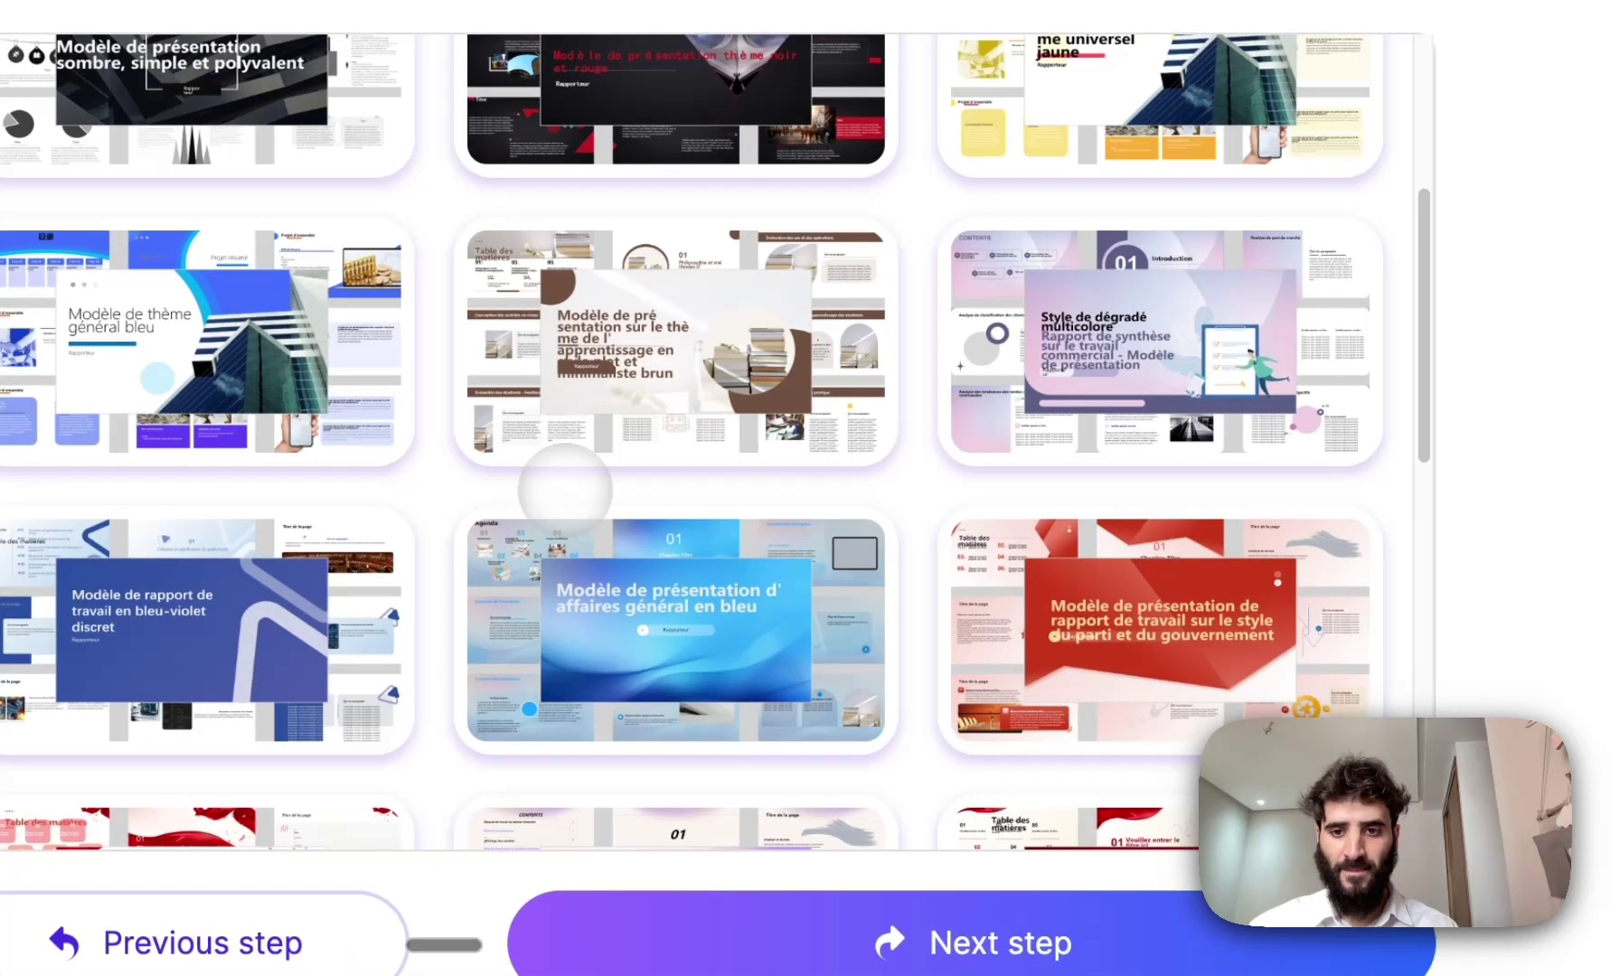
scroll(389, 798, "down", 1)
scroll(823, 578, "down", 3)
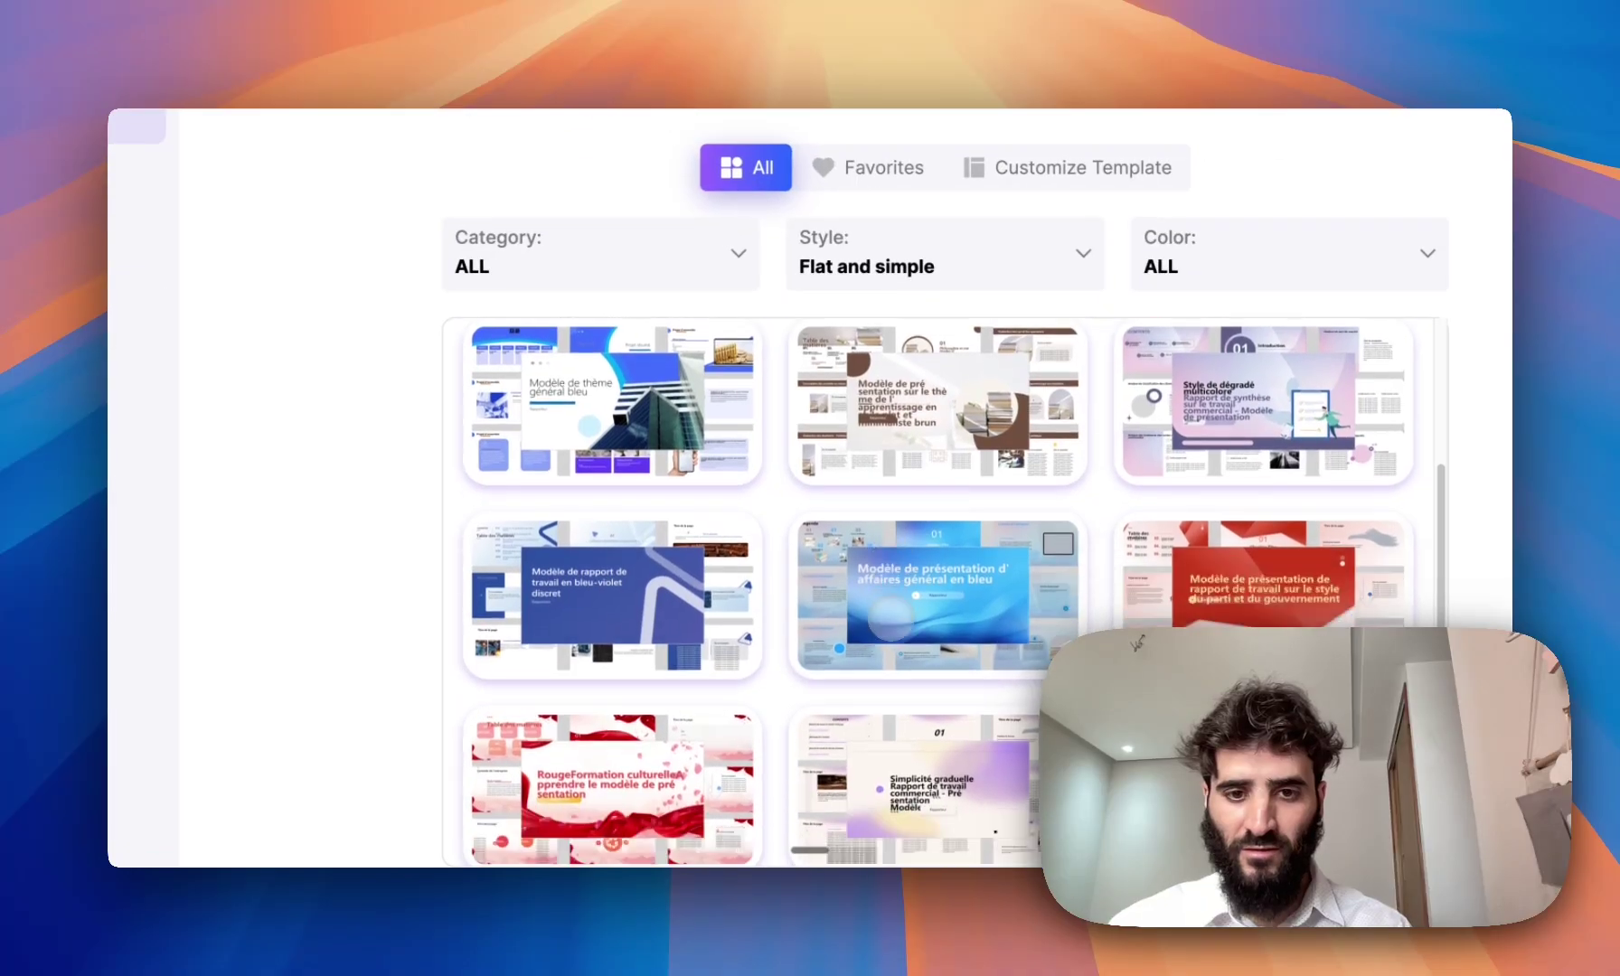
scroll(944, 592, "down", 5)
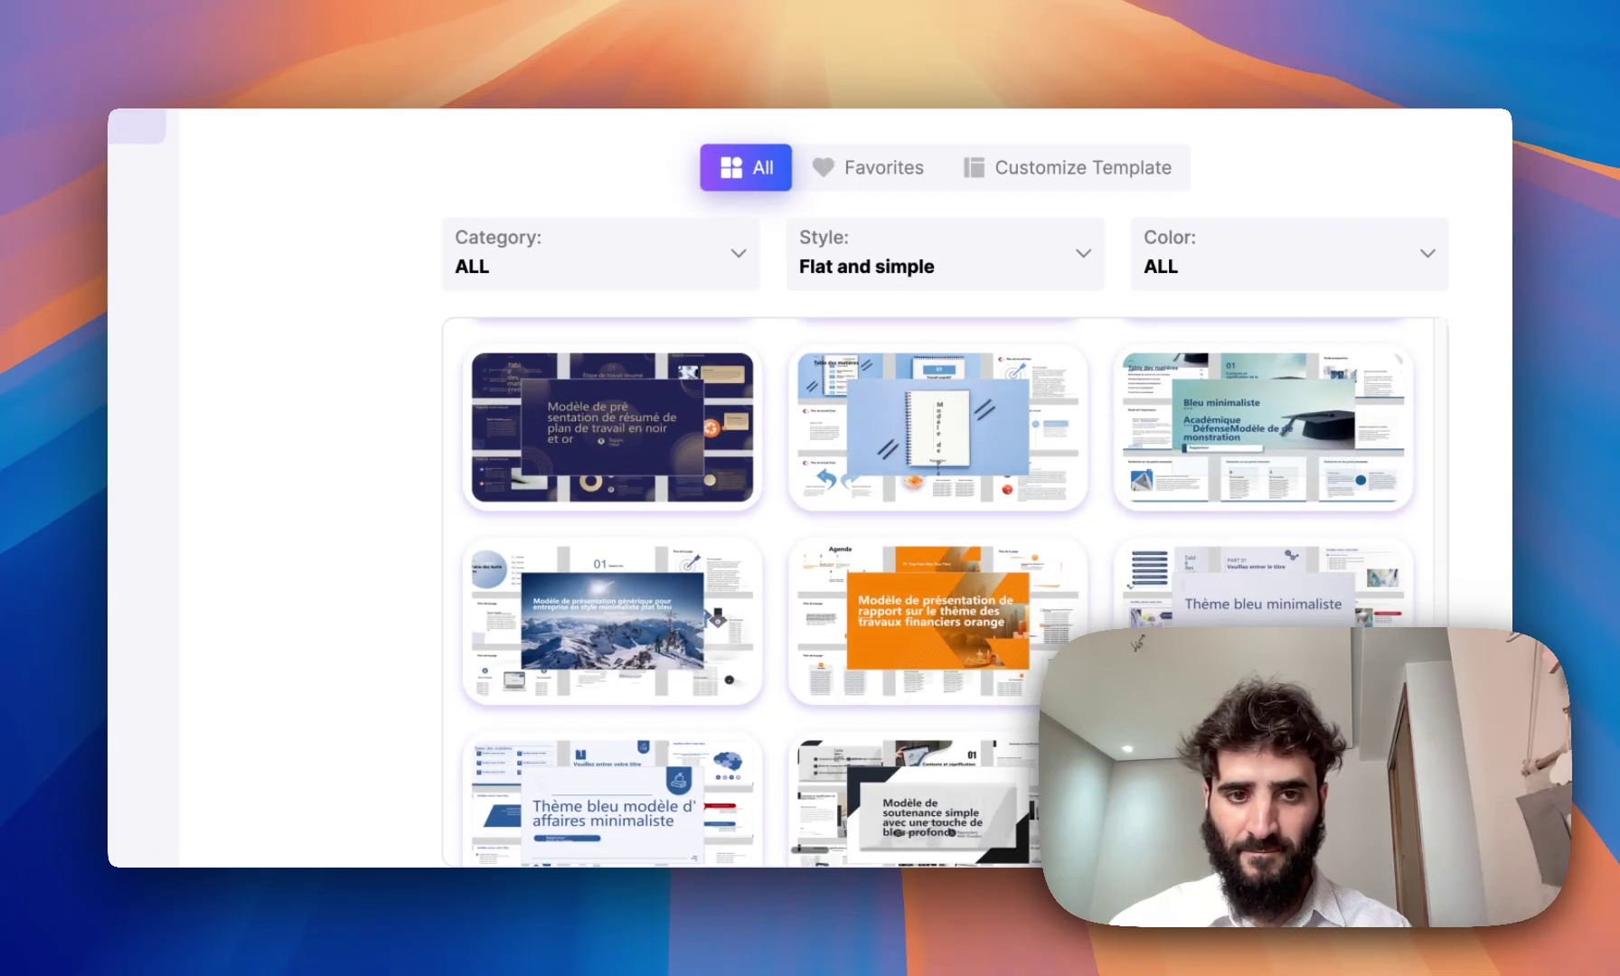
scroll(995, 658, "down", 2)
scroll(994, 679, "down", 6)
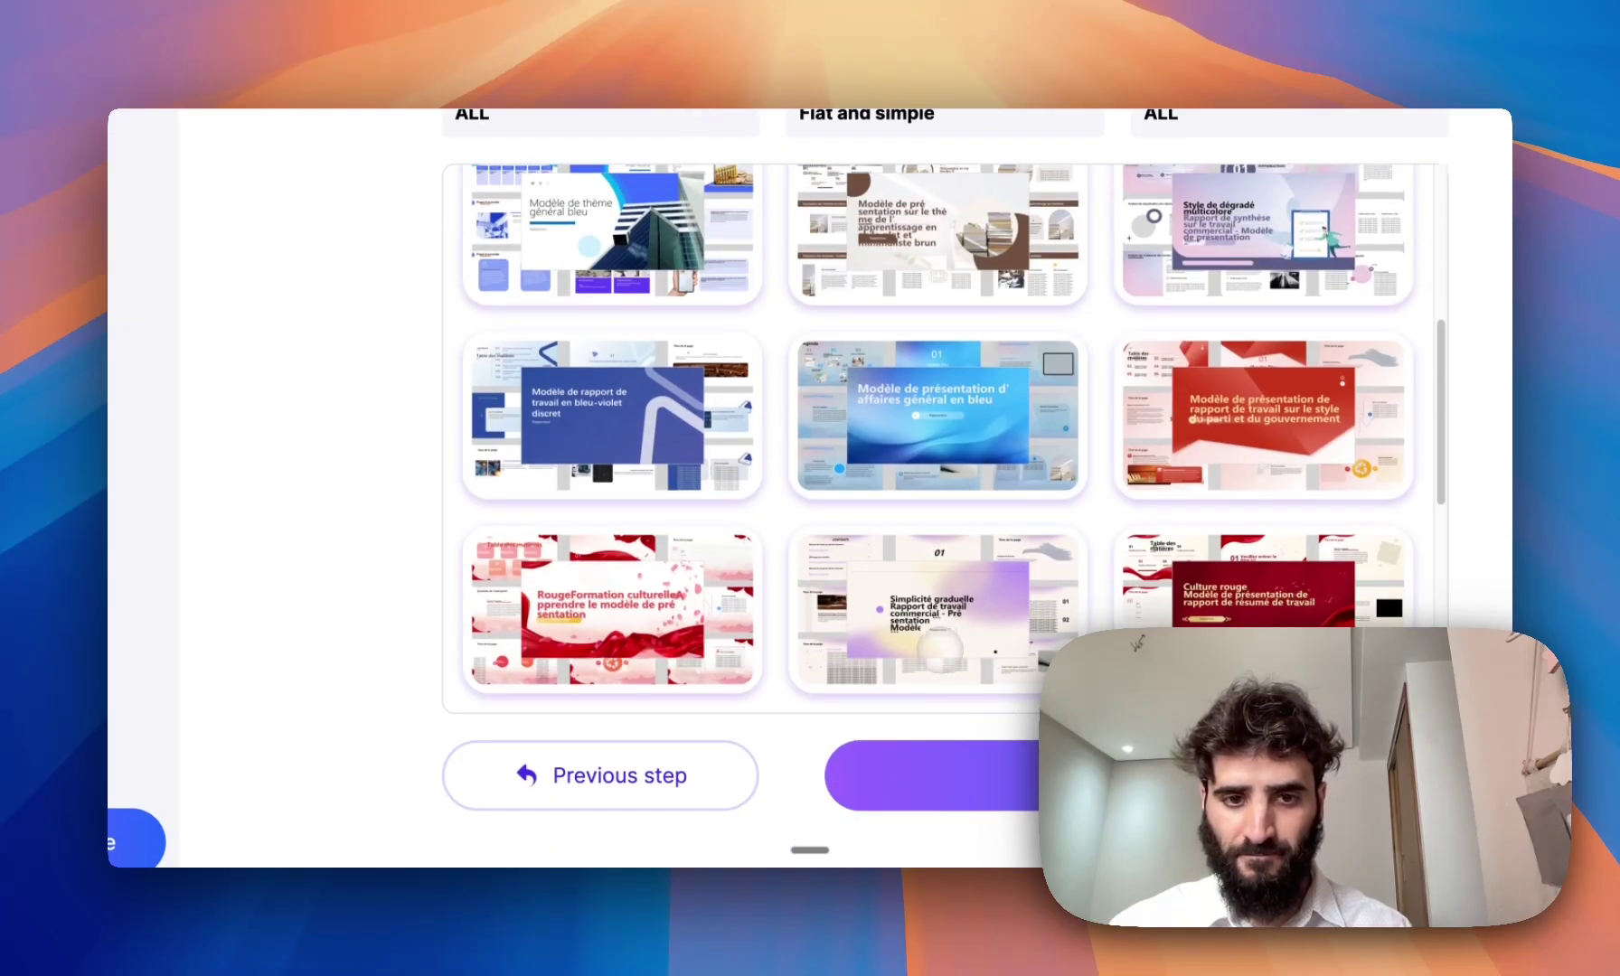
scroll(951, 439, "up", 2)
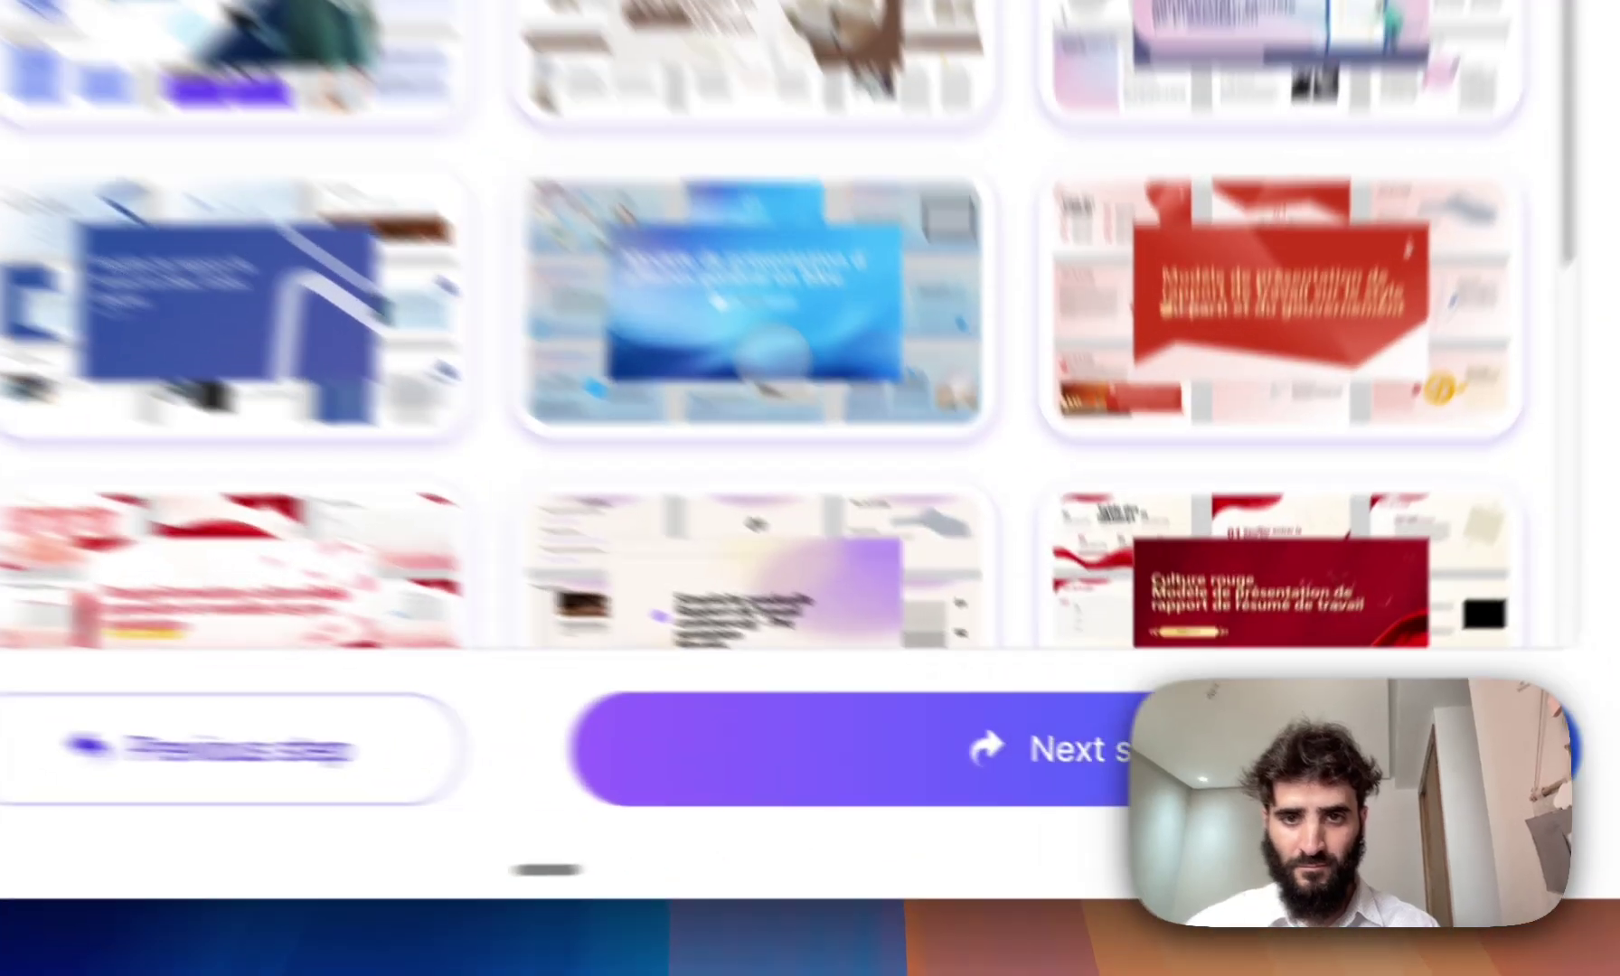
left_click(969, 436)
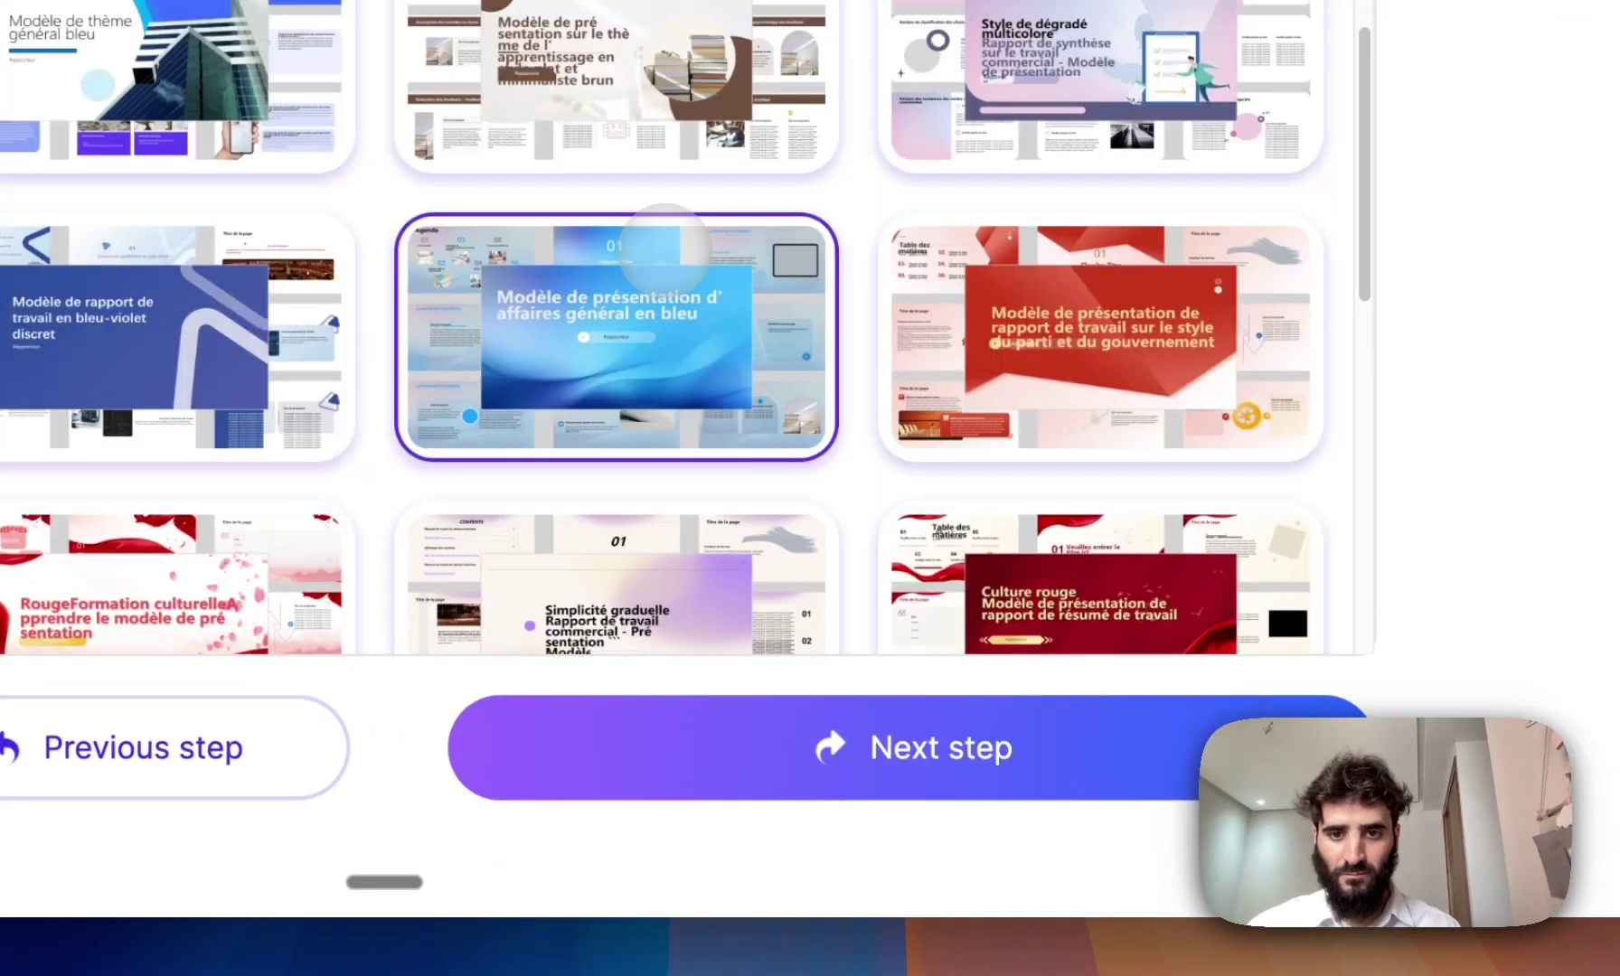
left_click(932, 734)
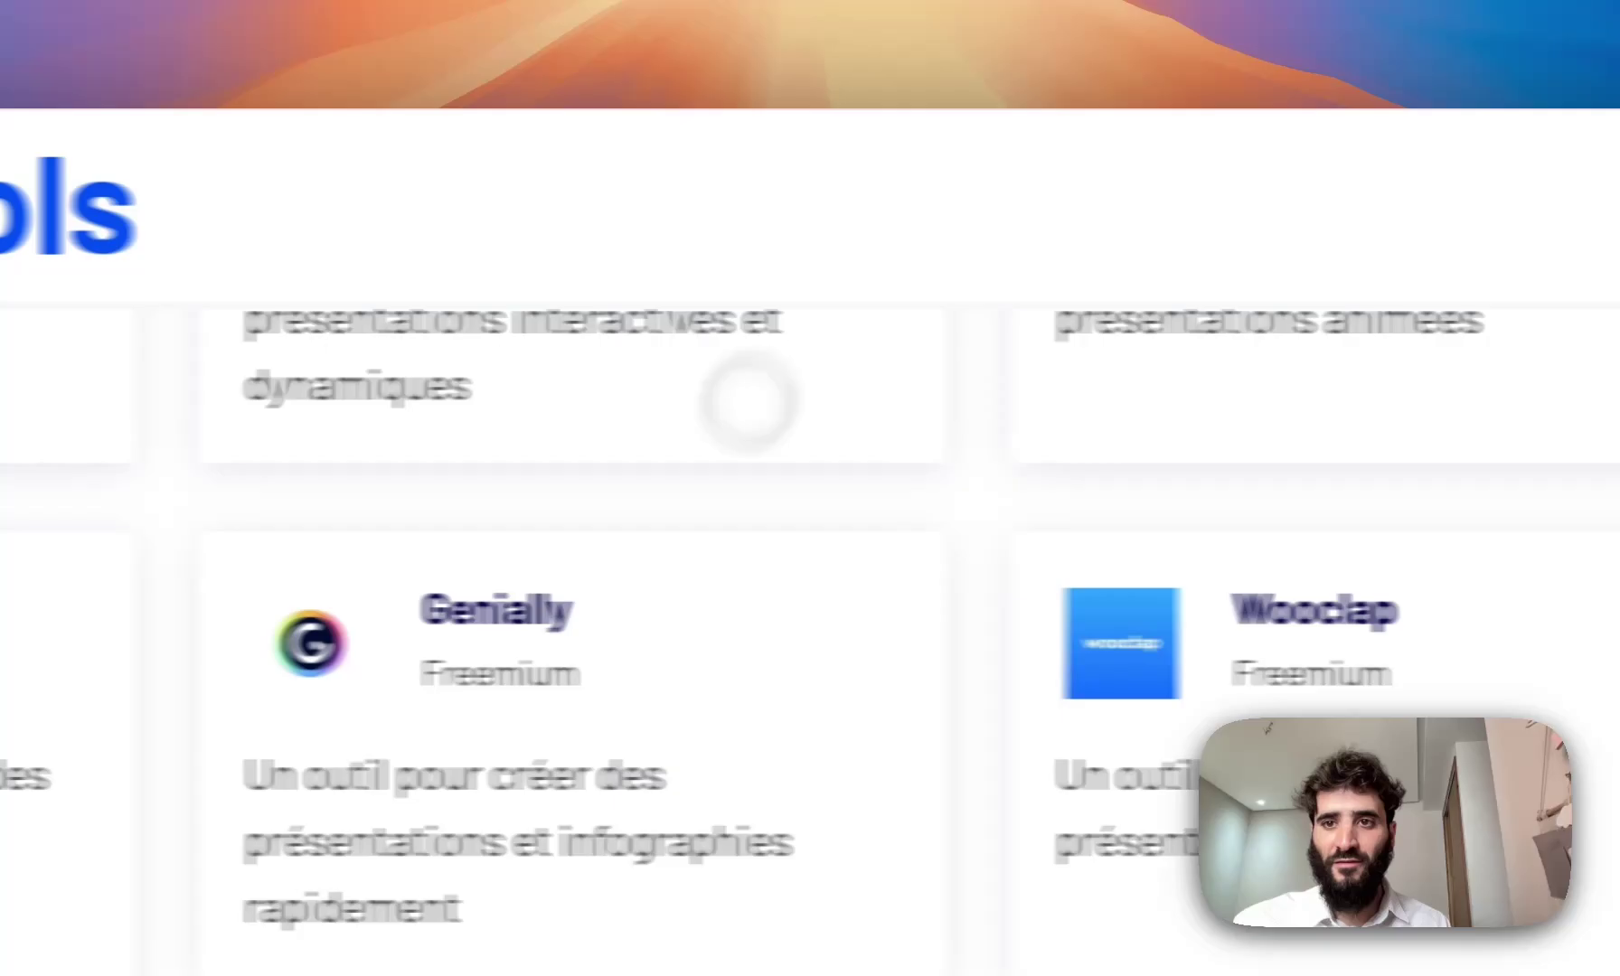
- Look through the BDM website and open its Tools directory from the site navigation
scroll(664, 698, "up", 10)
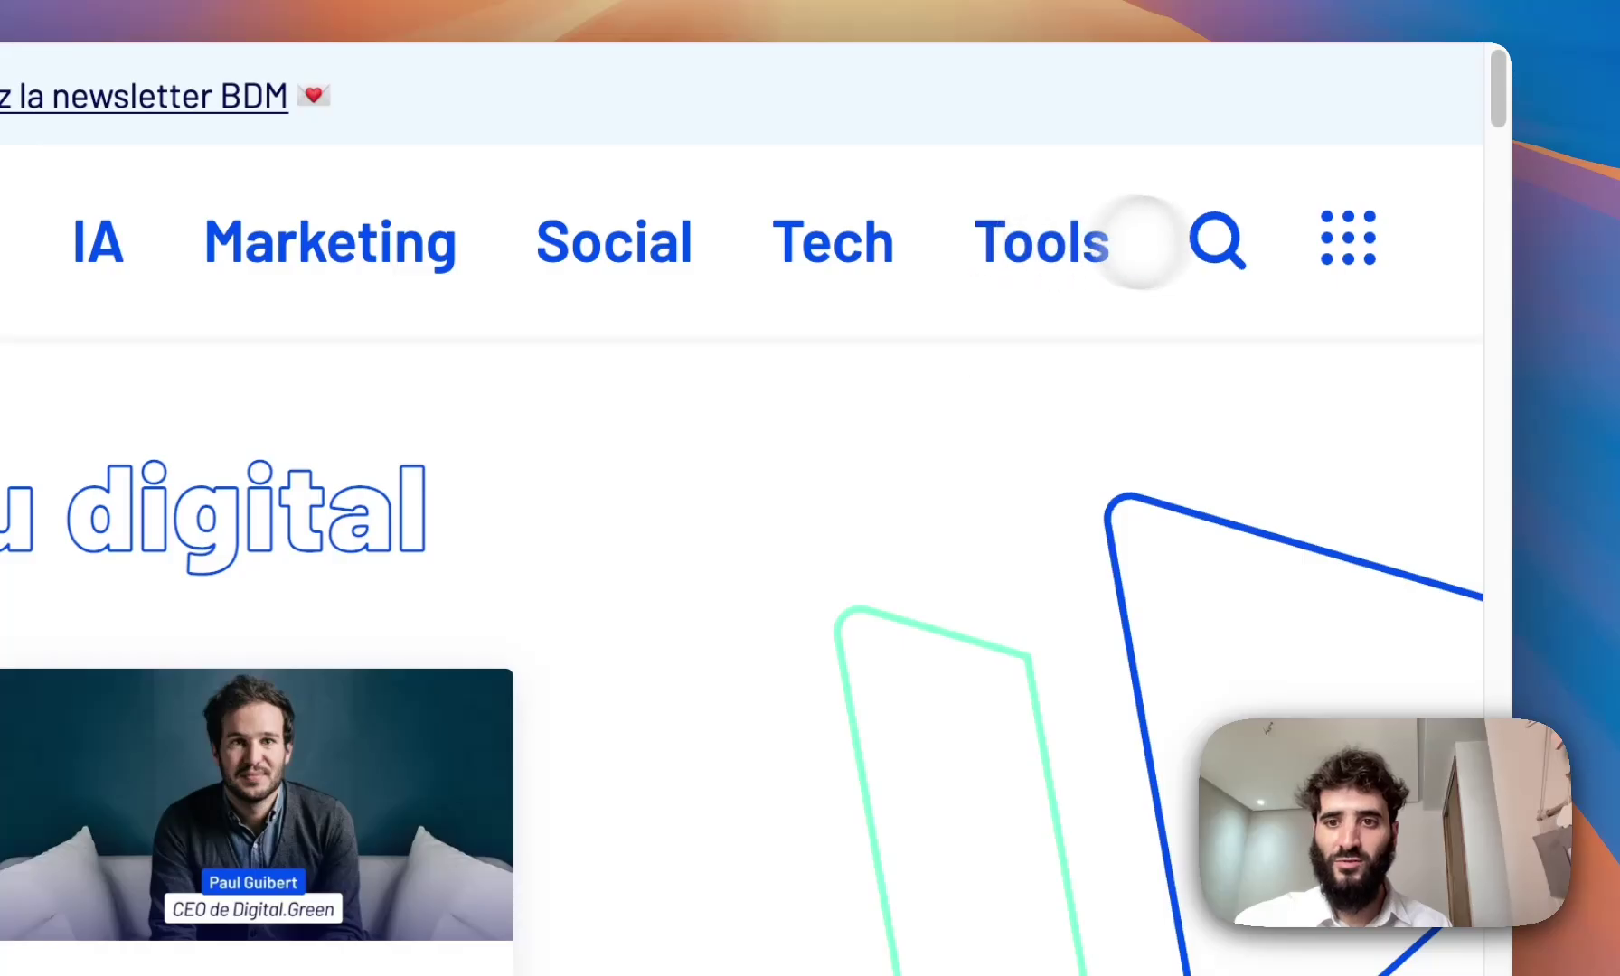
left_click(1342, 240)
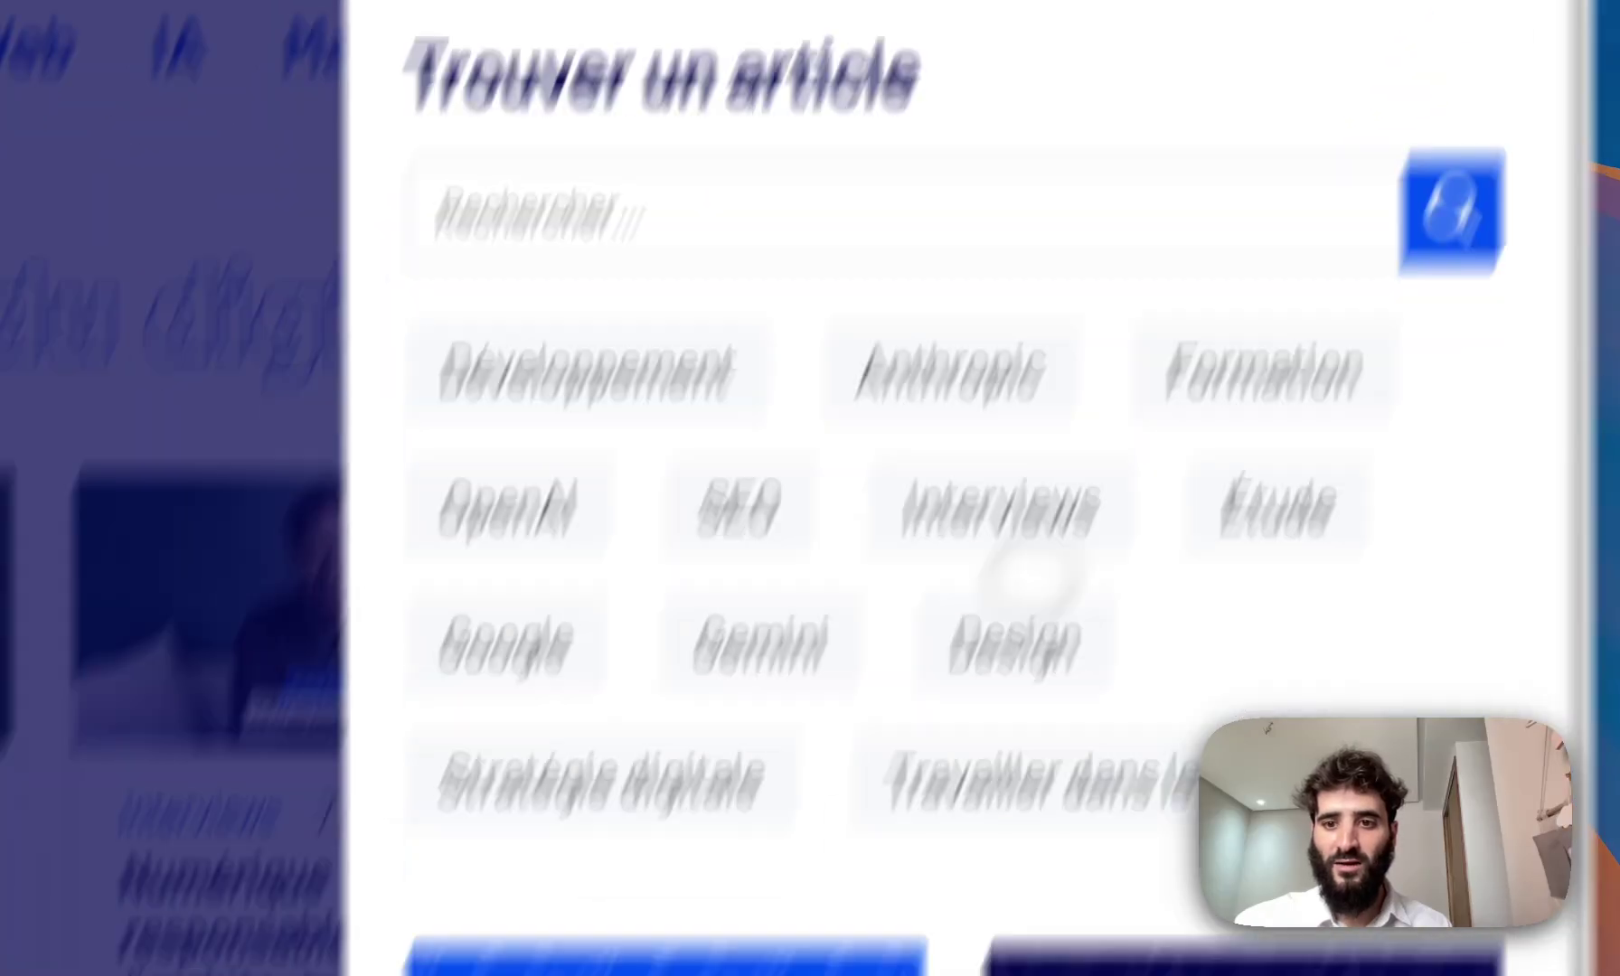
scroll(824, 705, "down", 6)
left_click(810, 569)
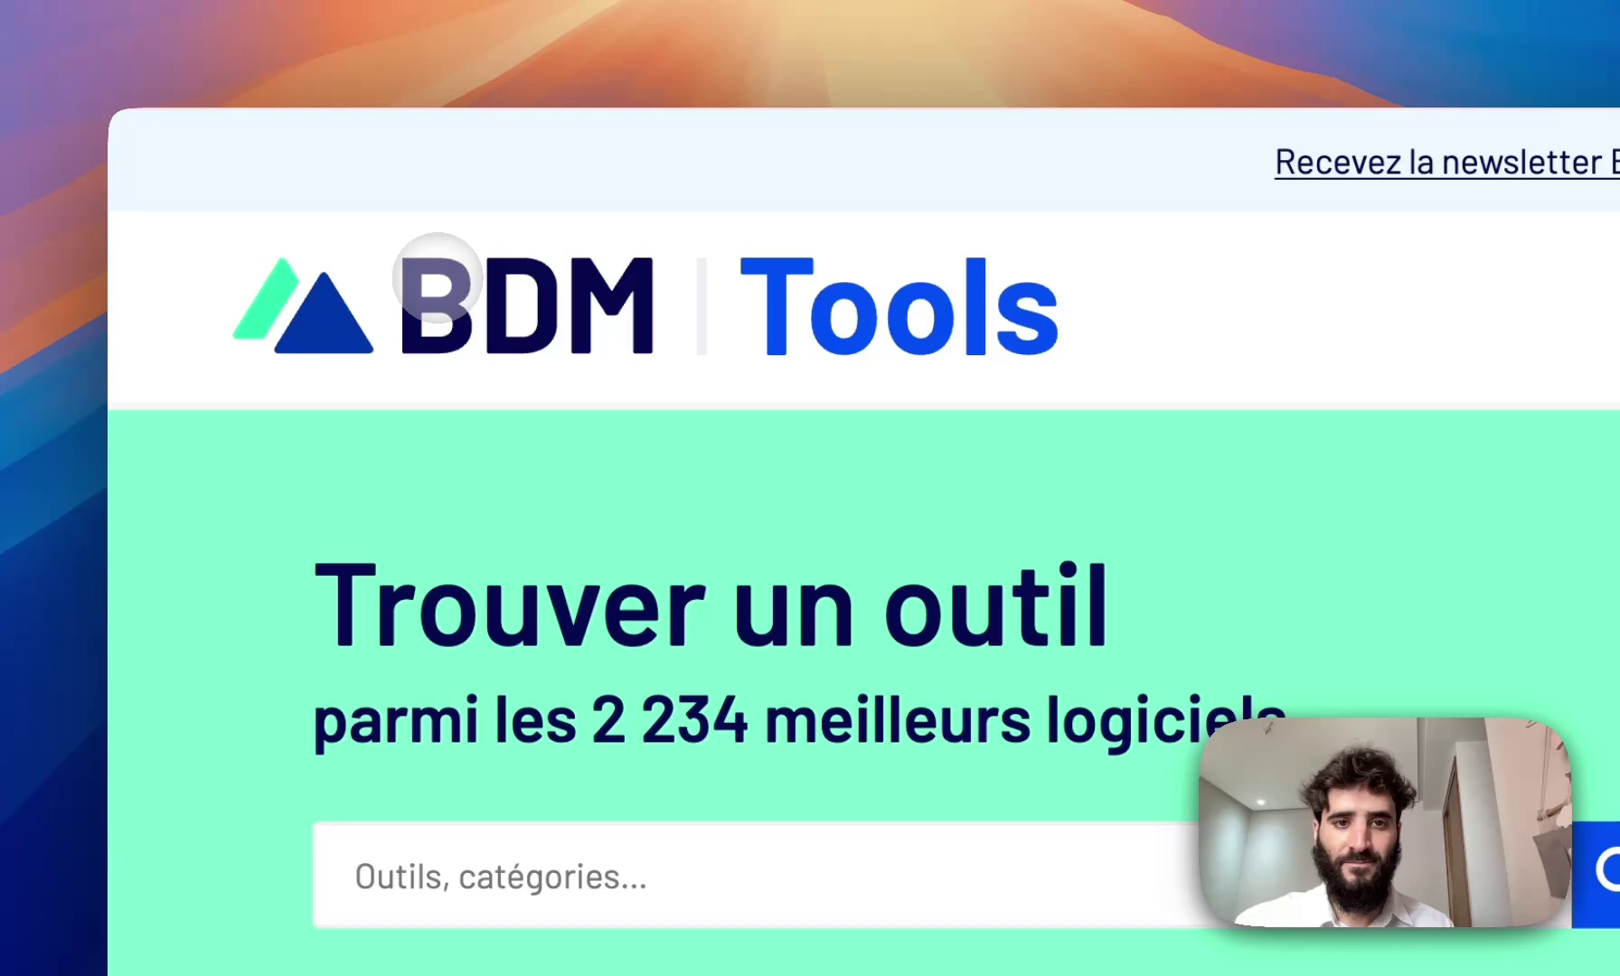
- Return to the BDM homepage and open its guides section from the site's full navigation
left_click(437, 277)
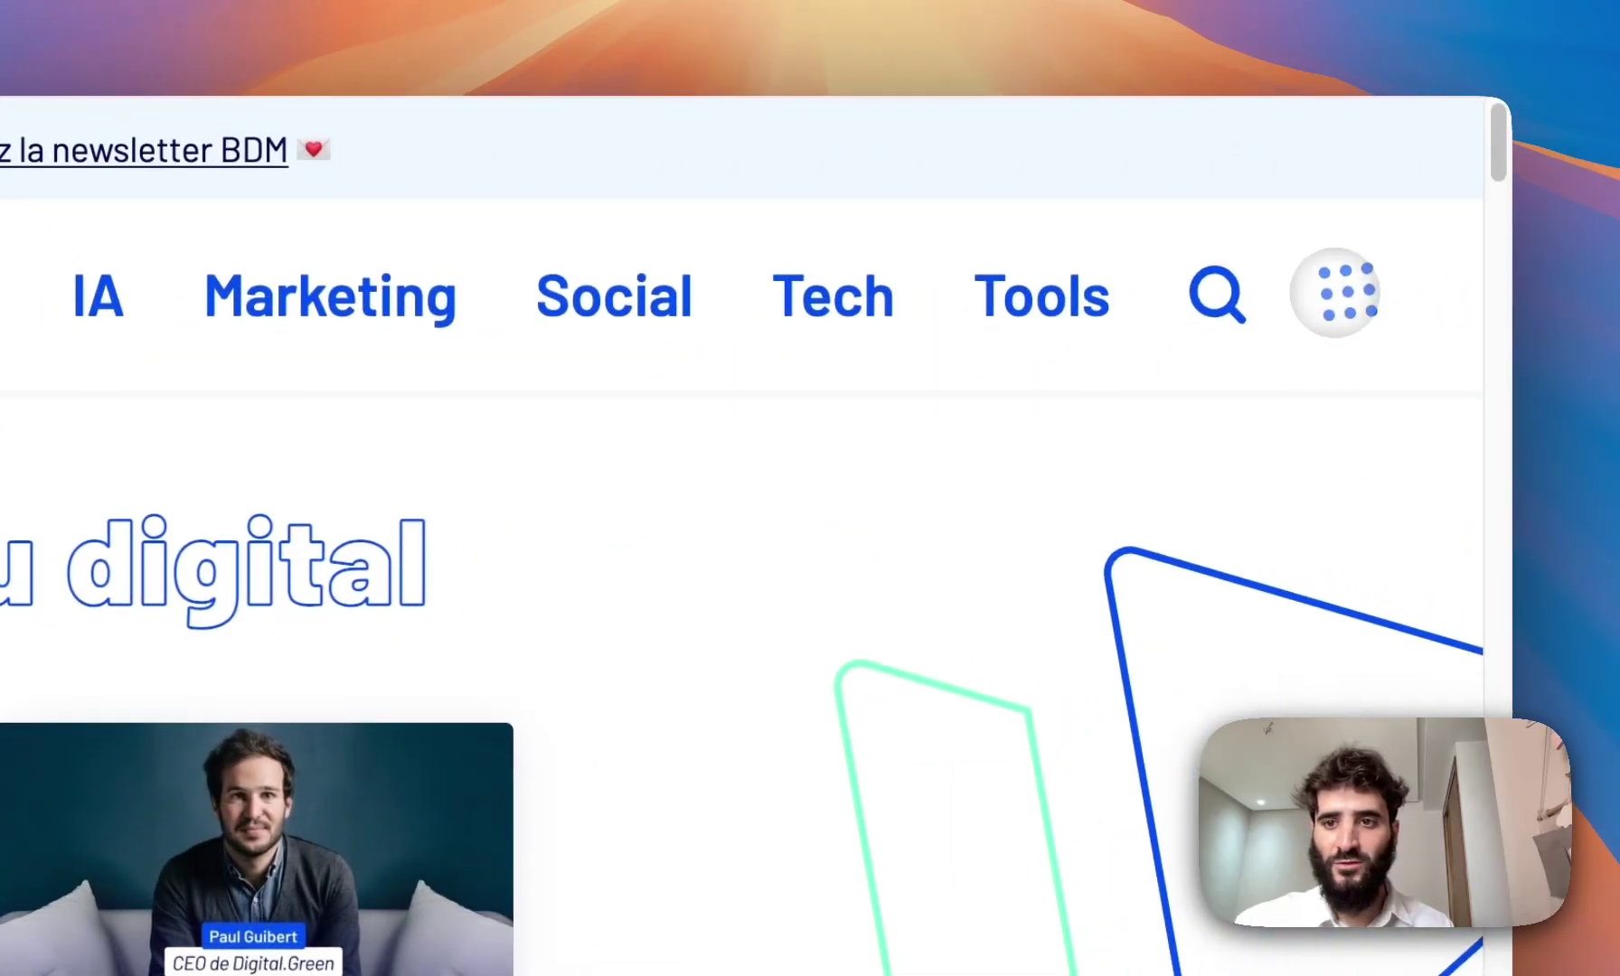
left_click(1335, 291)
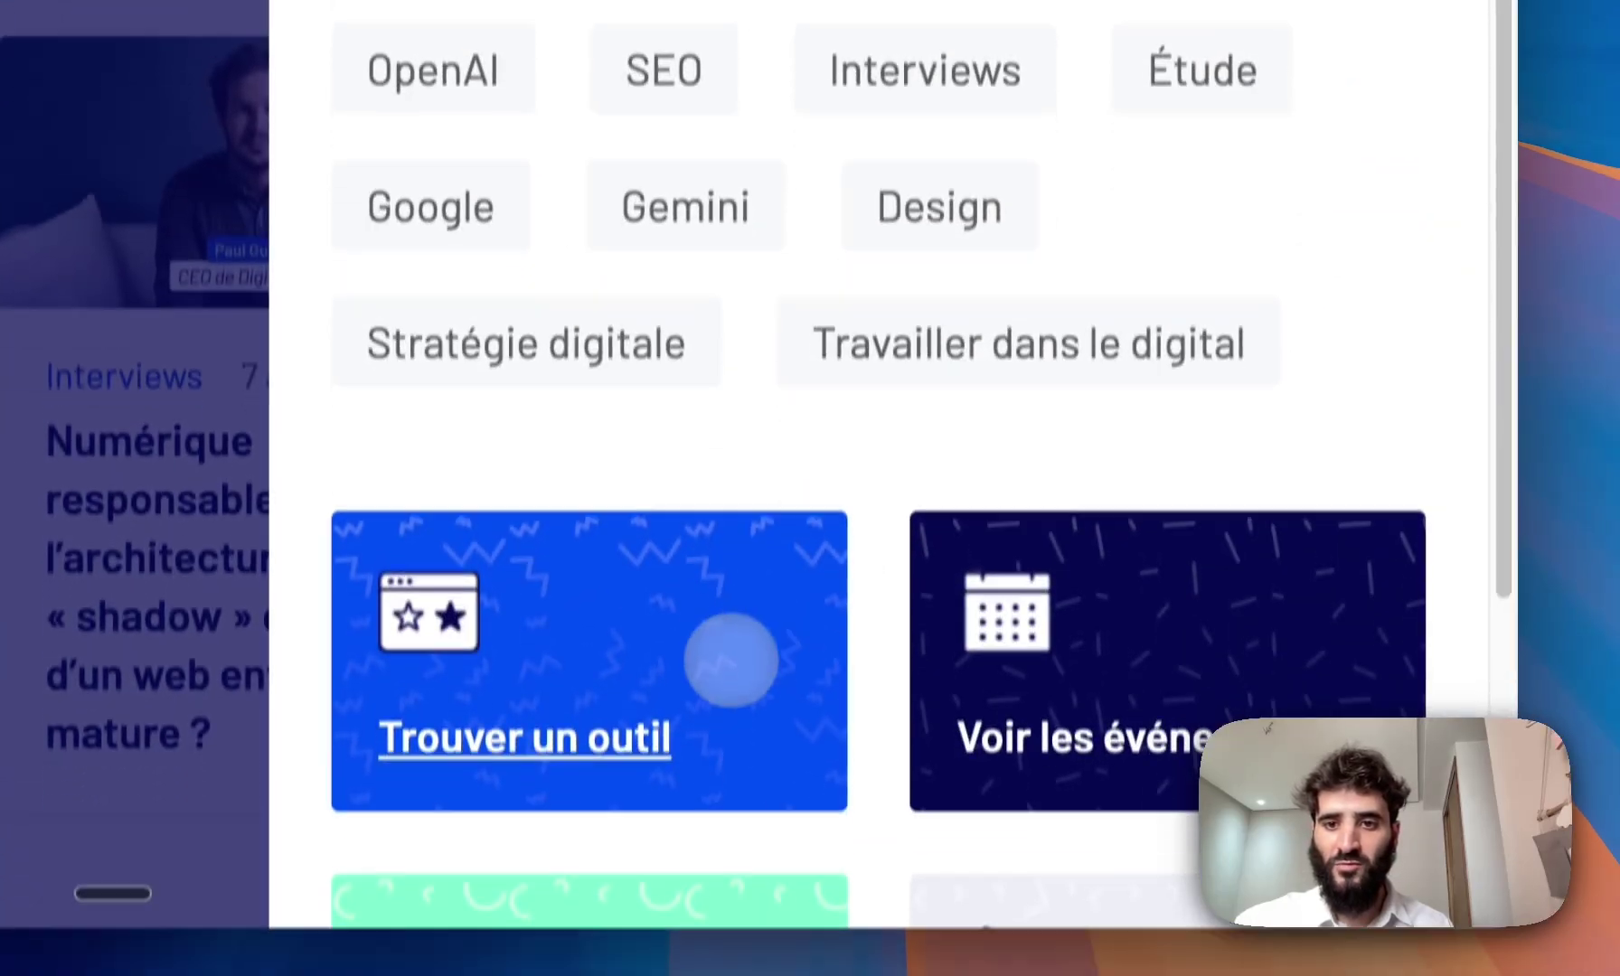
scroll(731, 654, "down", 5)
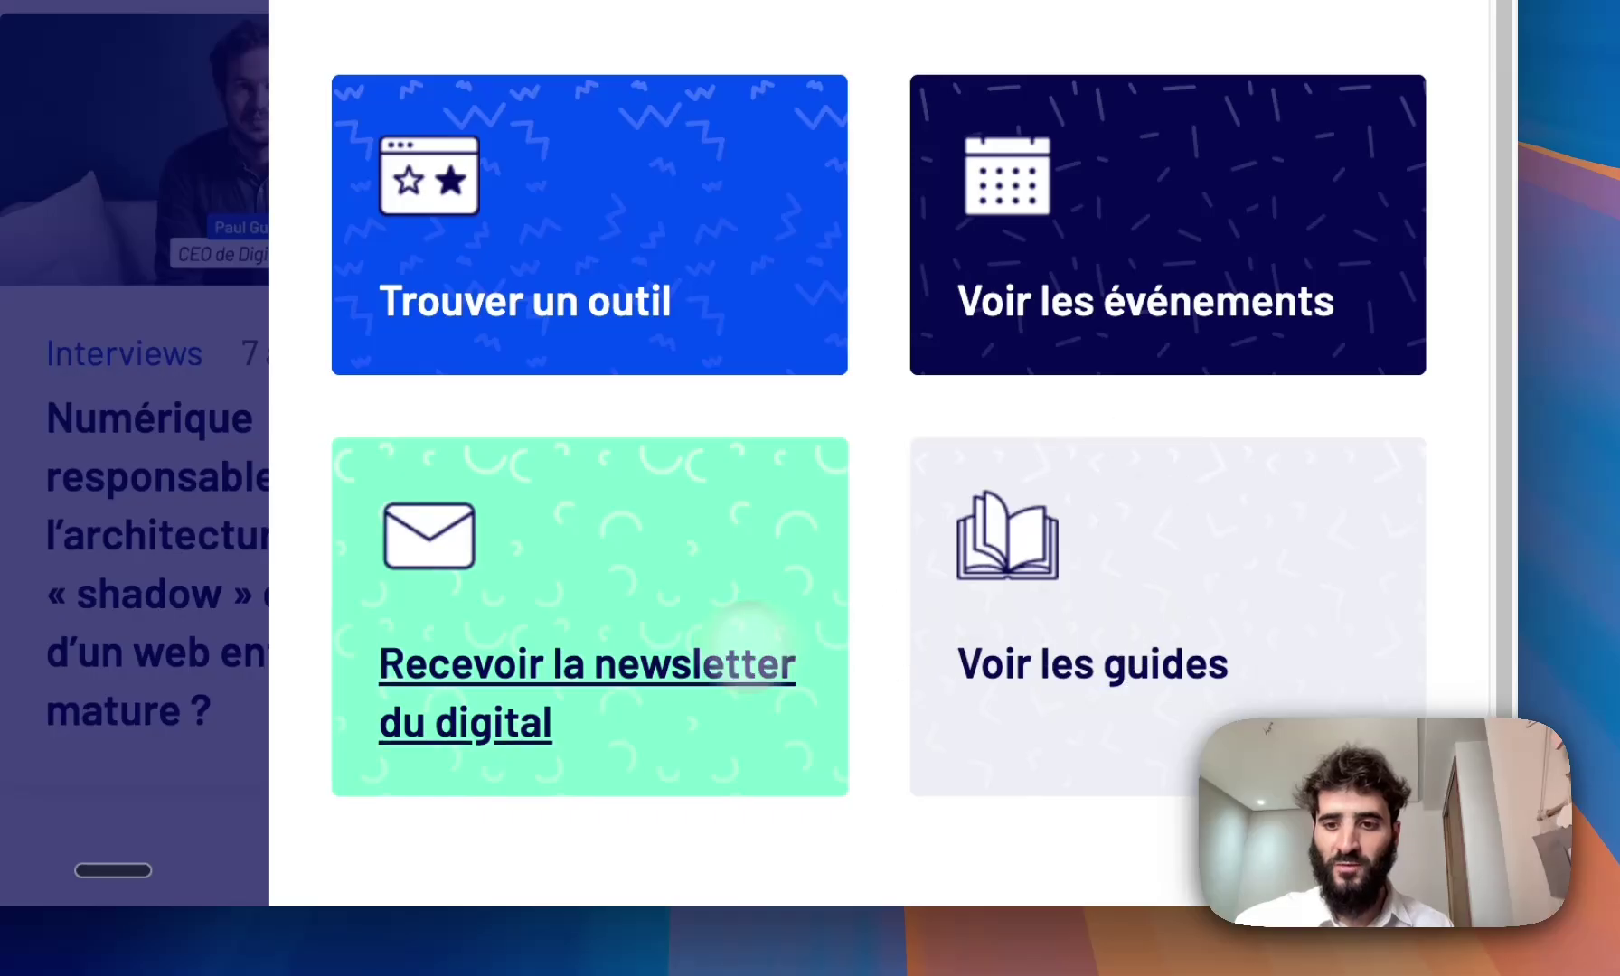
left_click(1118, 647)
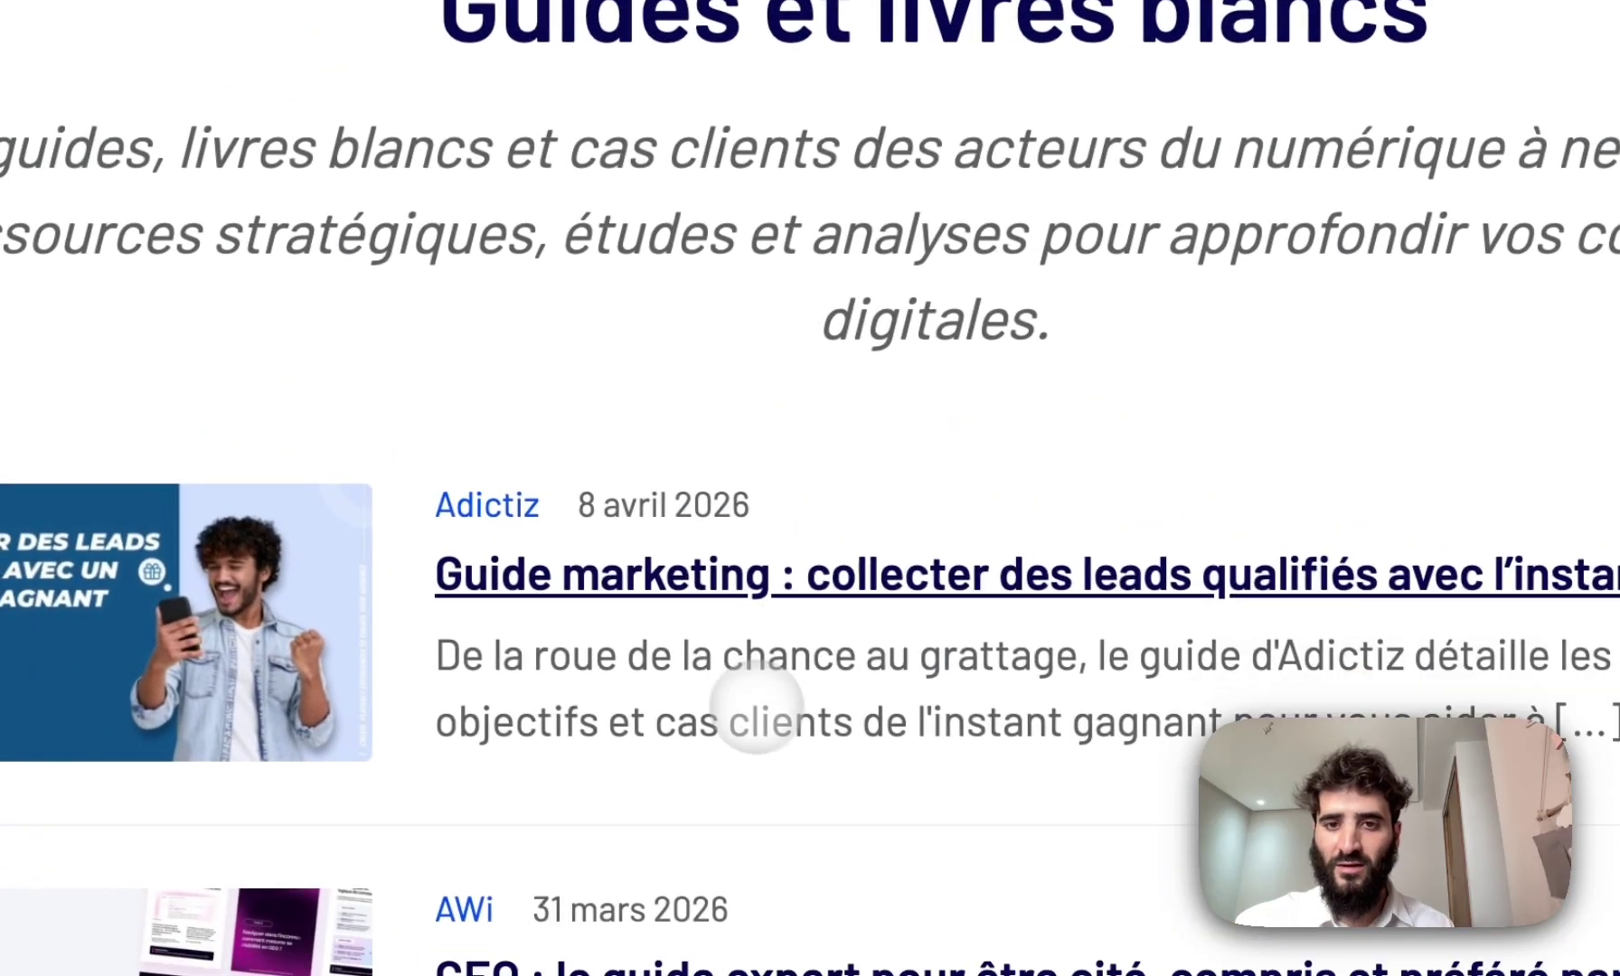
- Skim the list of guides and white papers on the BDM site
scroll(767, 712, "down", 3)
scroll(818, 443, "up", 4)
scroll(818, 443, "down", 10)
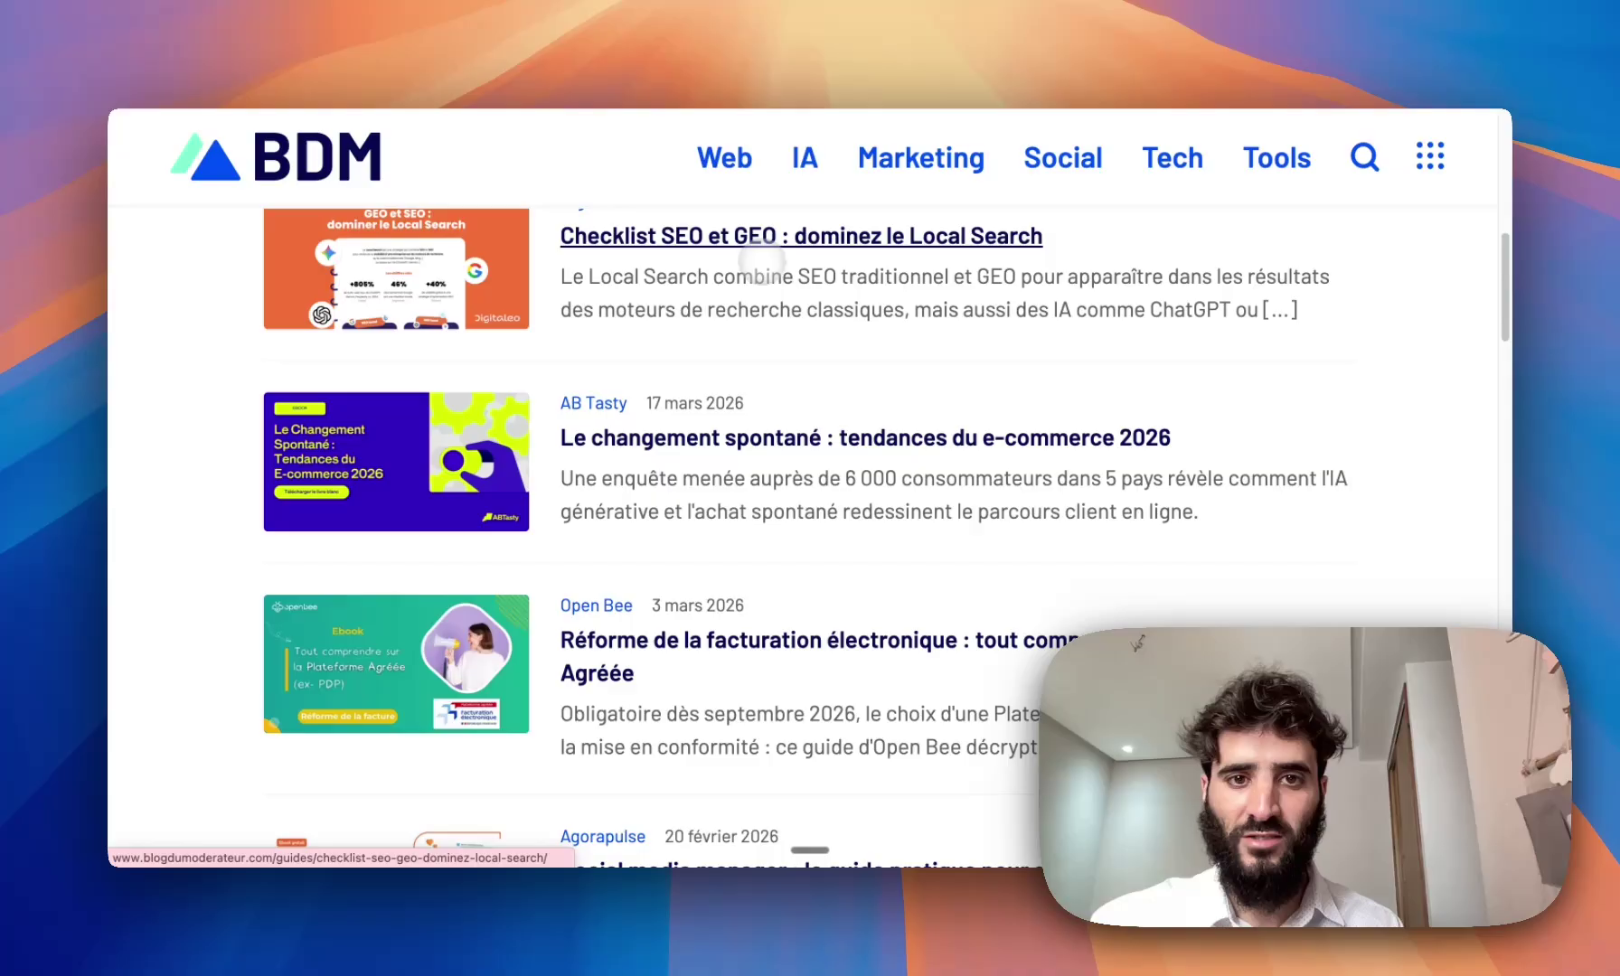
scroll(762, 264, "up", 1)
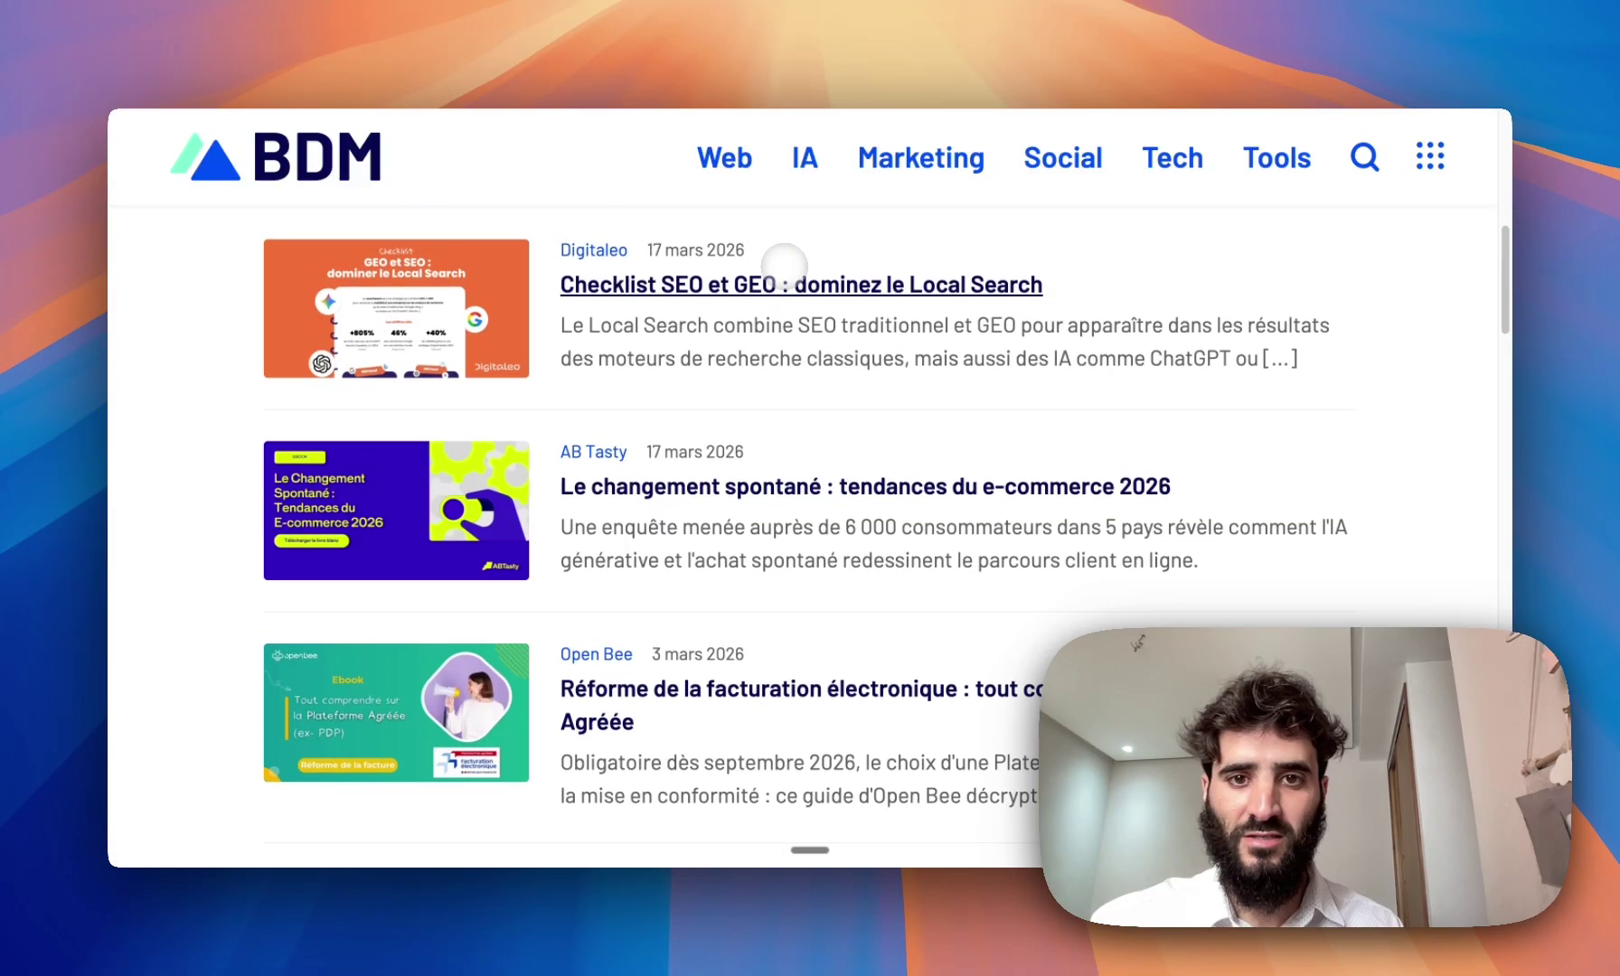
scroll(775, 390, "down", 5)
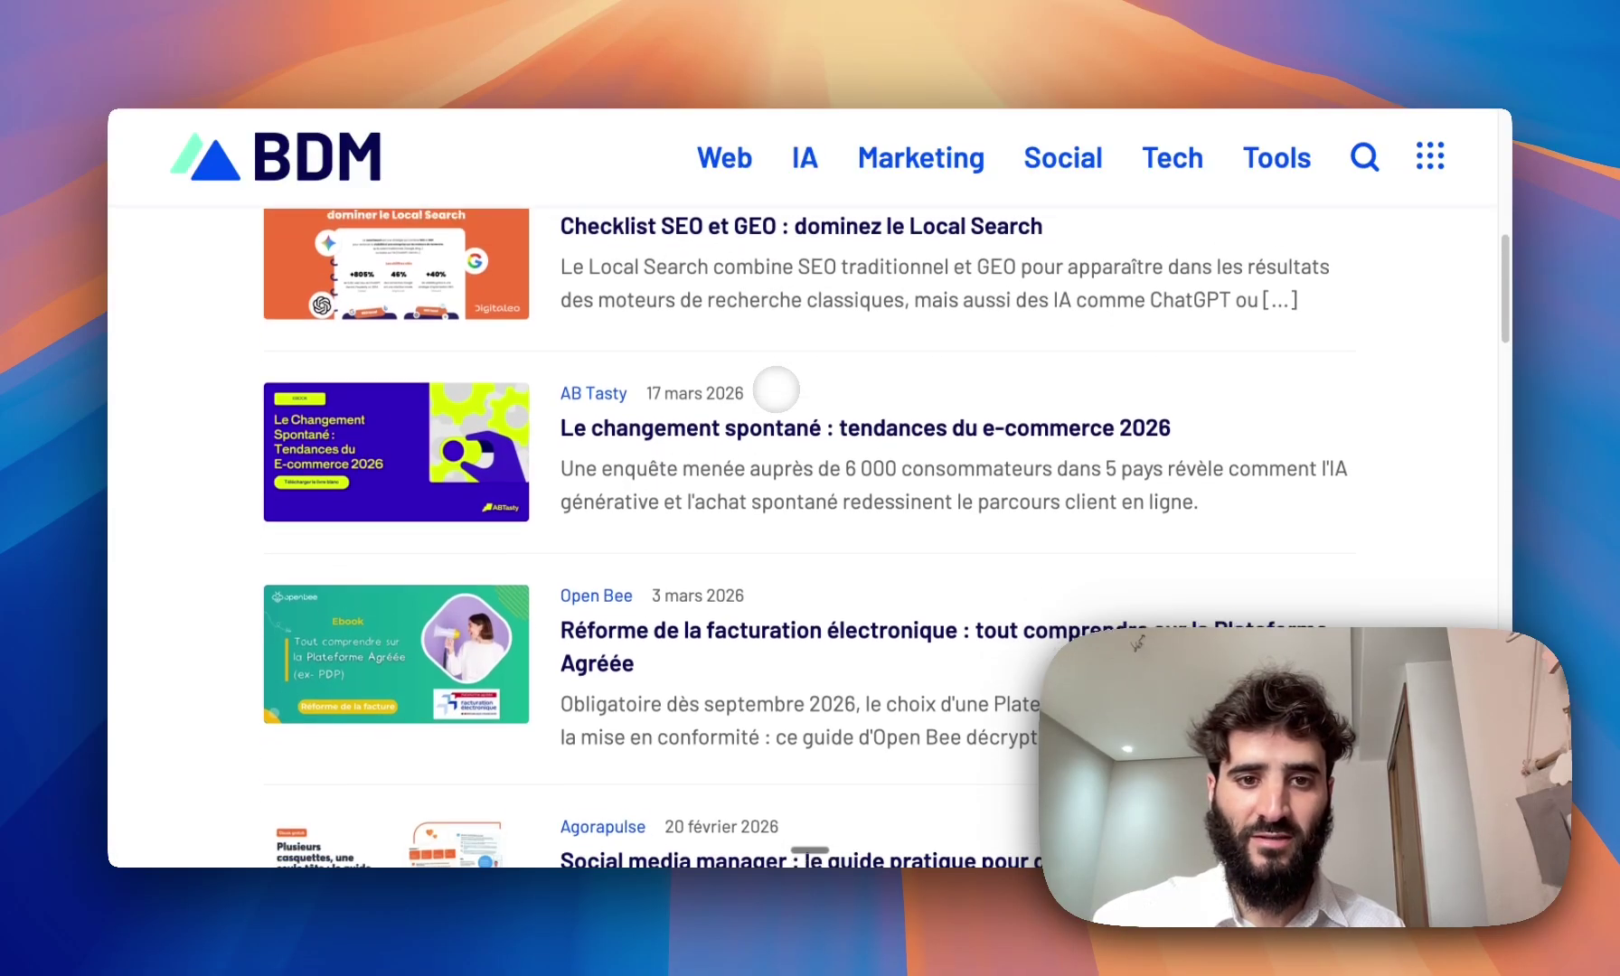
scroll(779, 370, "up", 15)
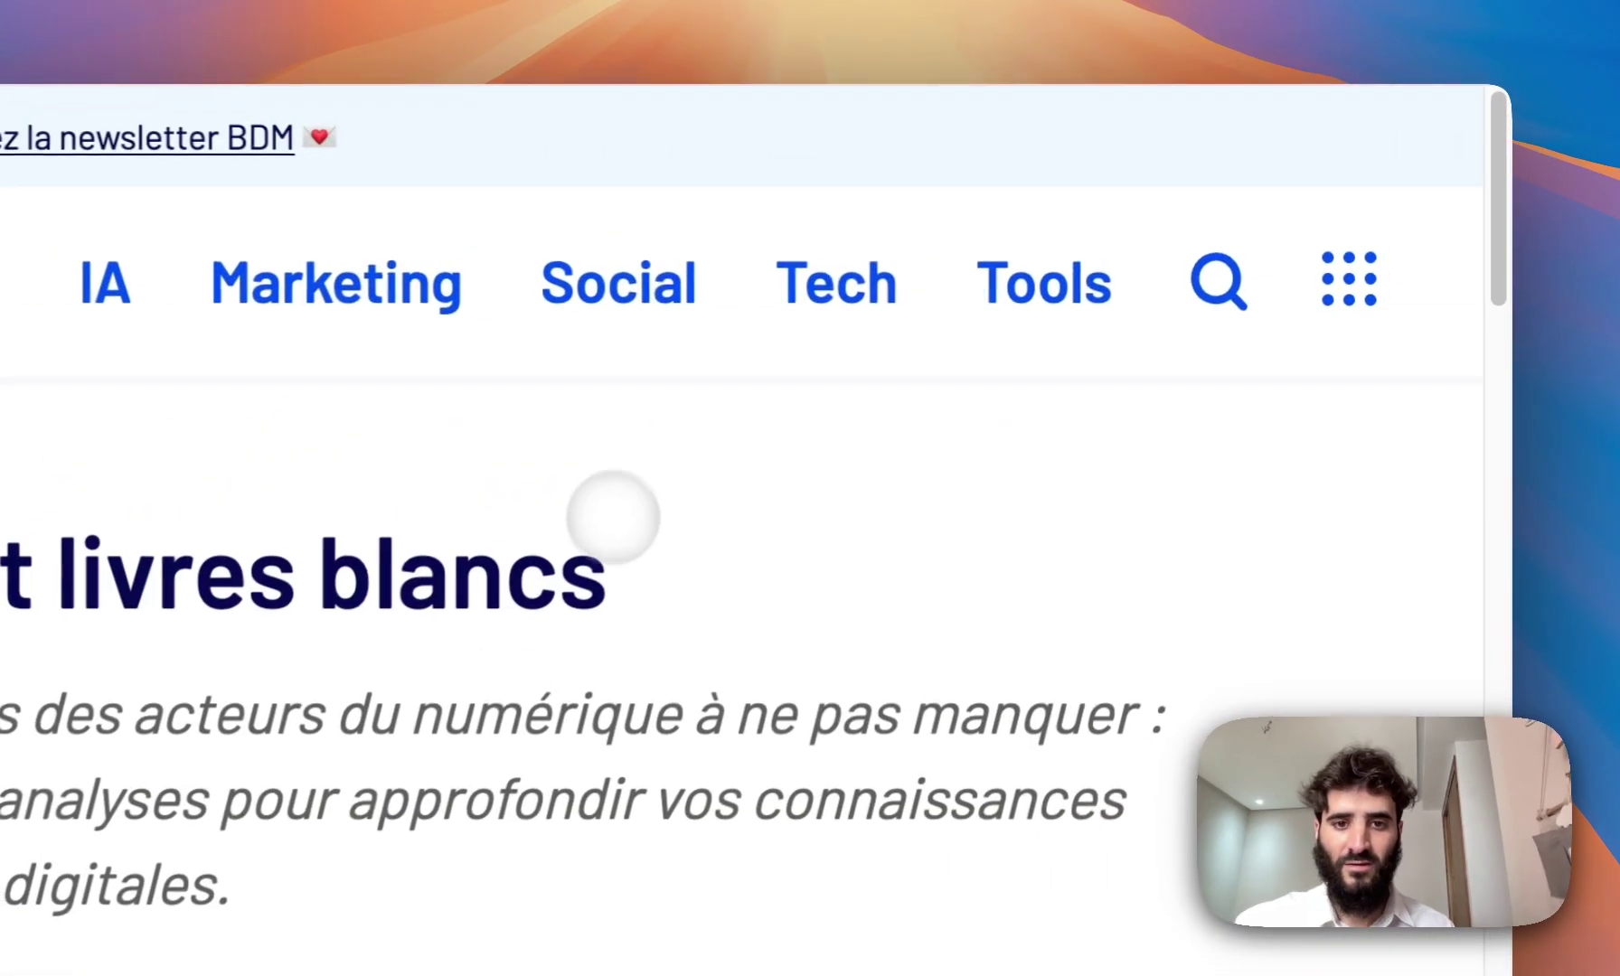
- Open the BDM tool finder, search it for "presentation" and look through the results
left_click(1338, 299)
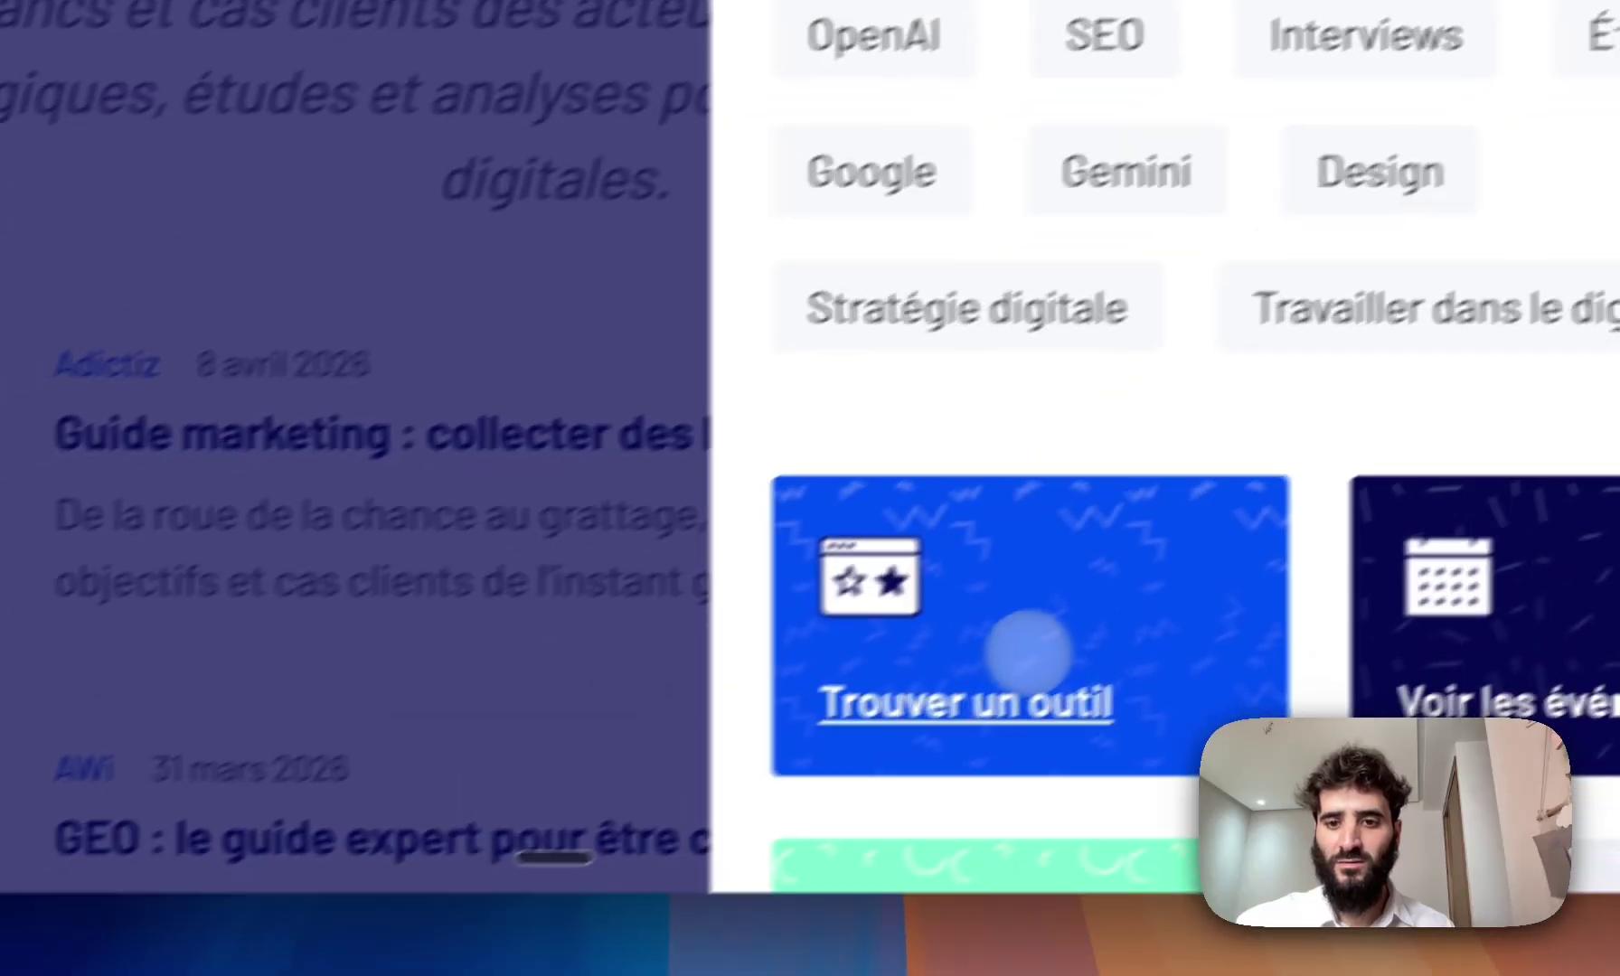
left_click(1029, 653)
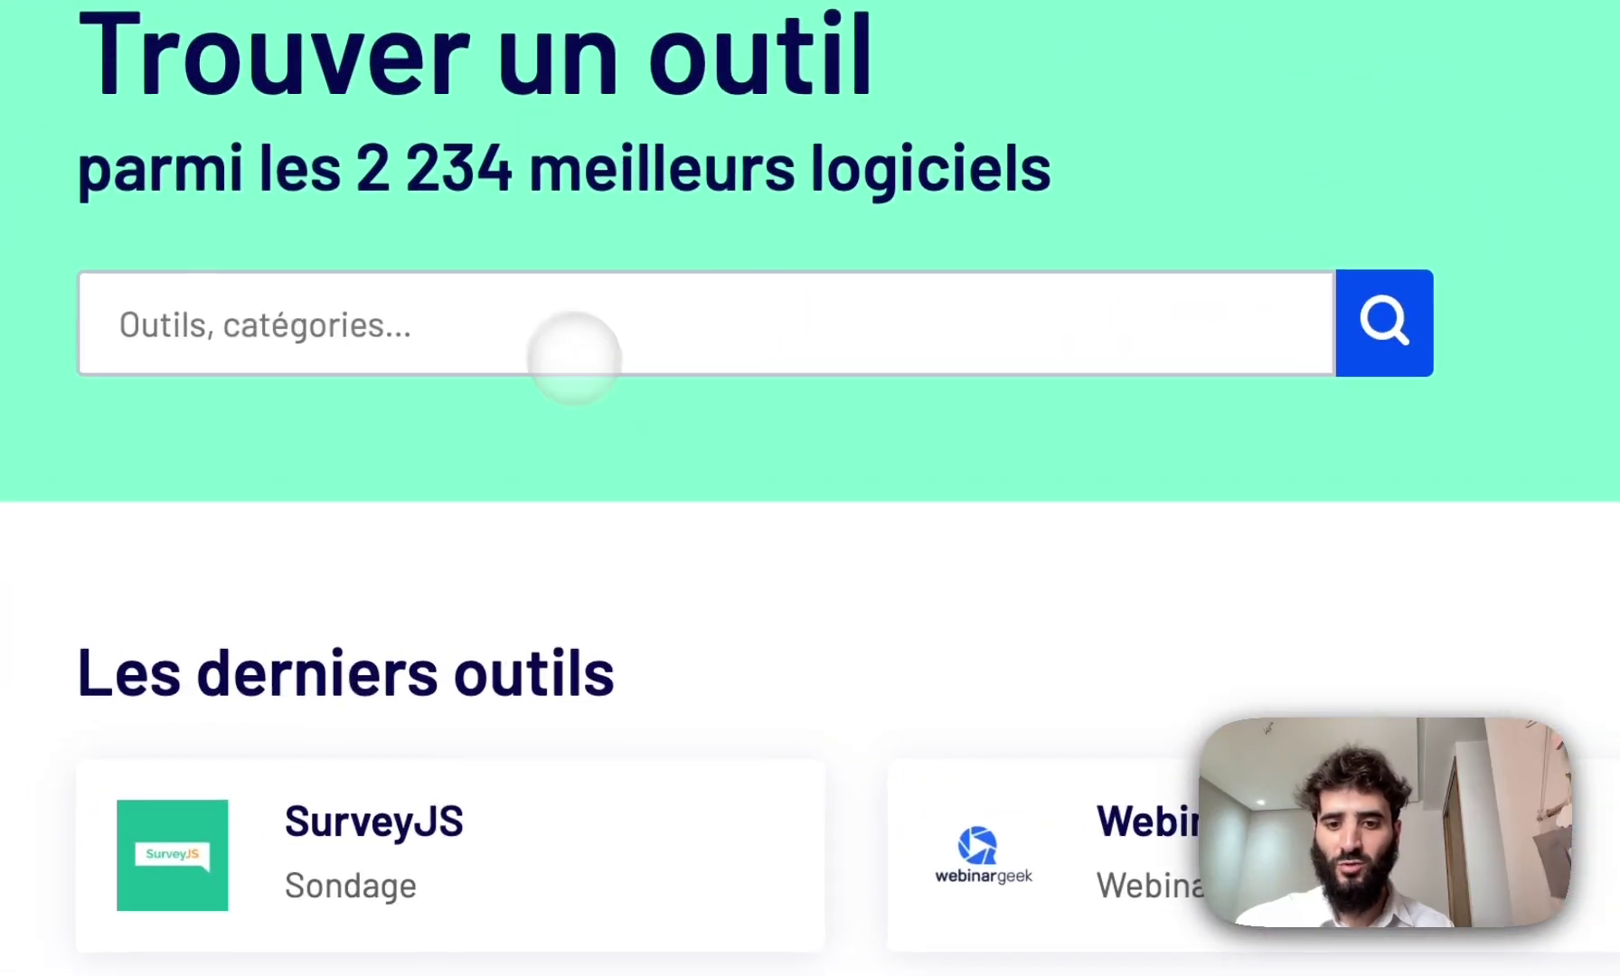
left_click(556, 335)
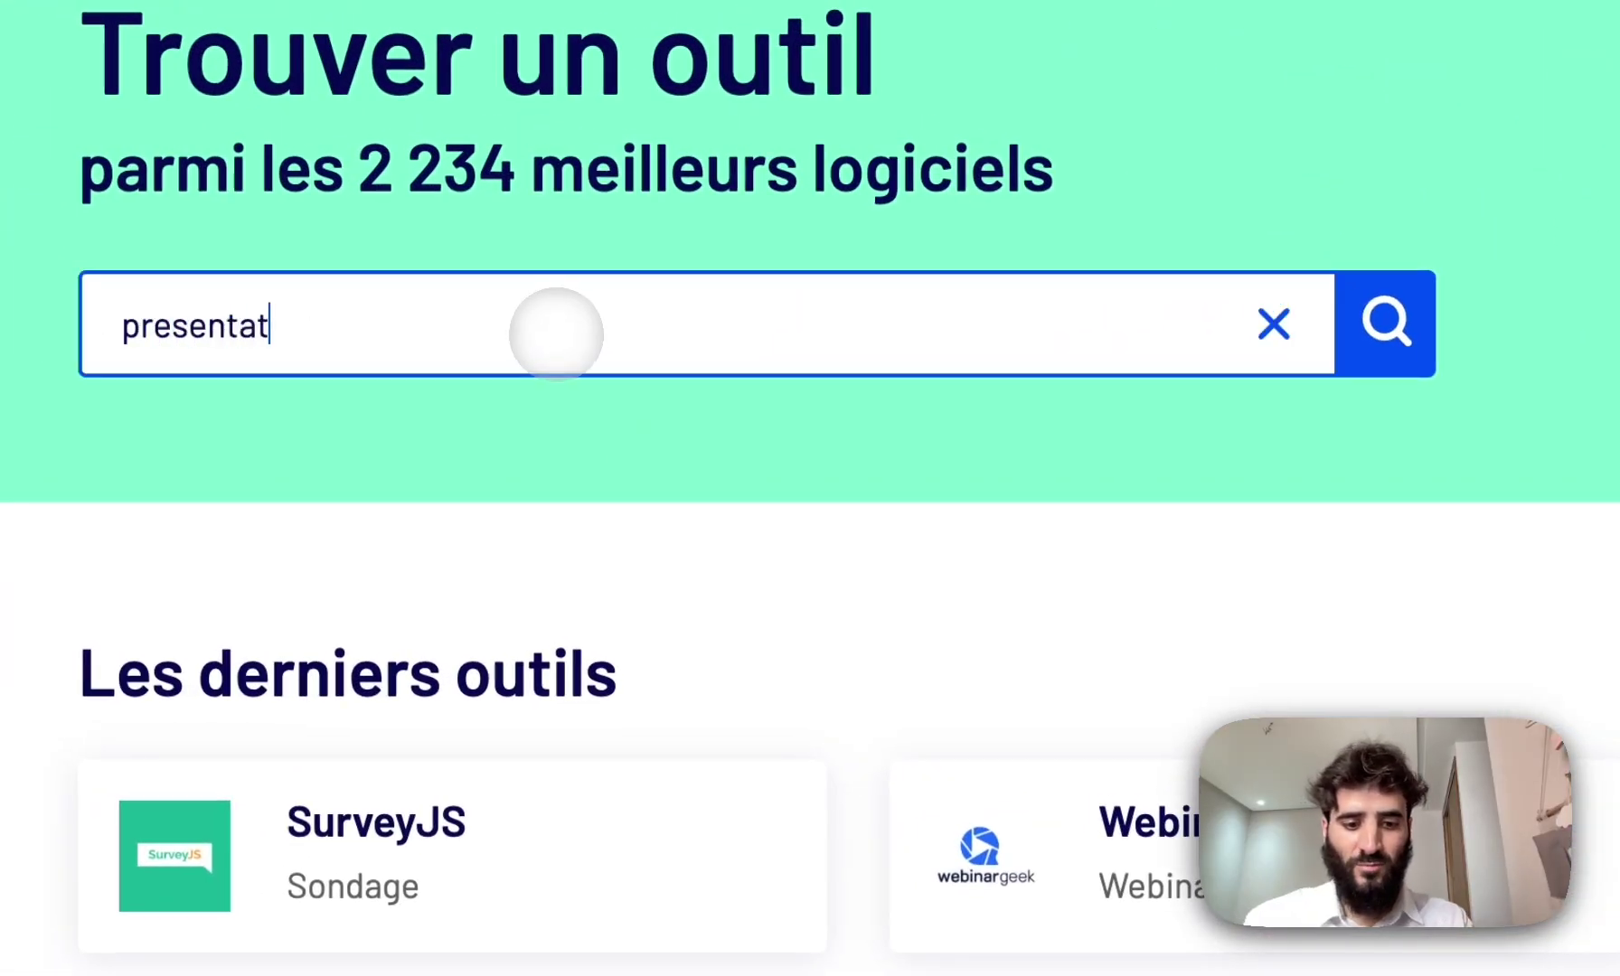
type("presentatoon")
key("BackSpace")
key("BackSpace")
type("ion")
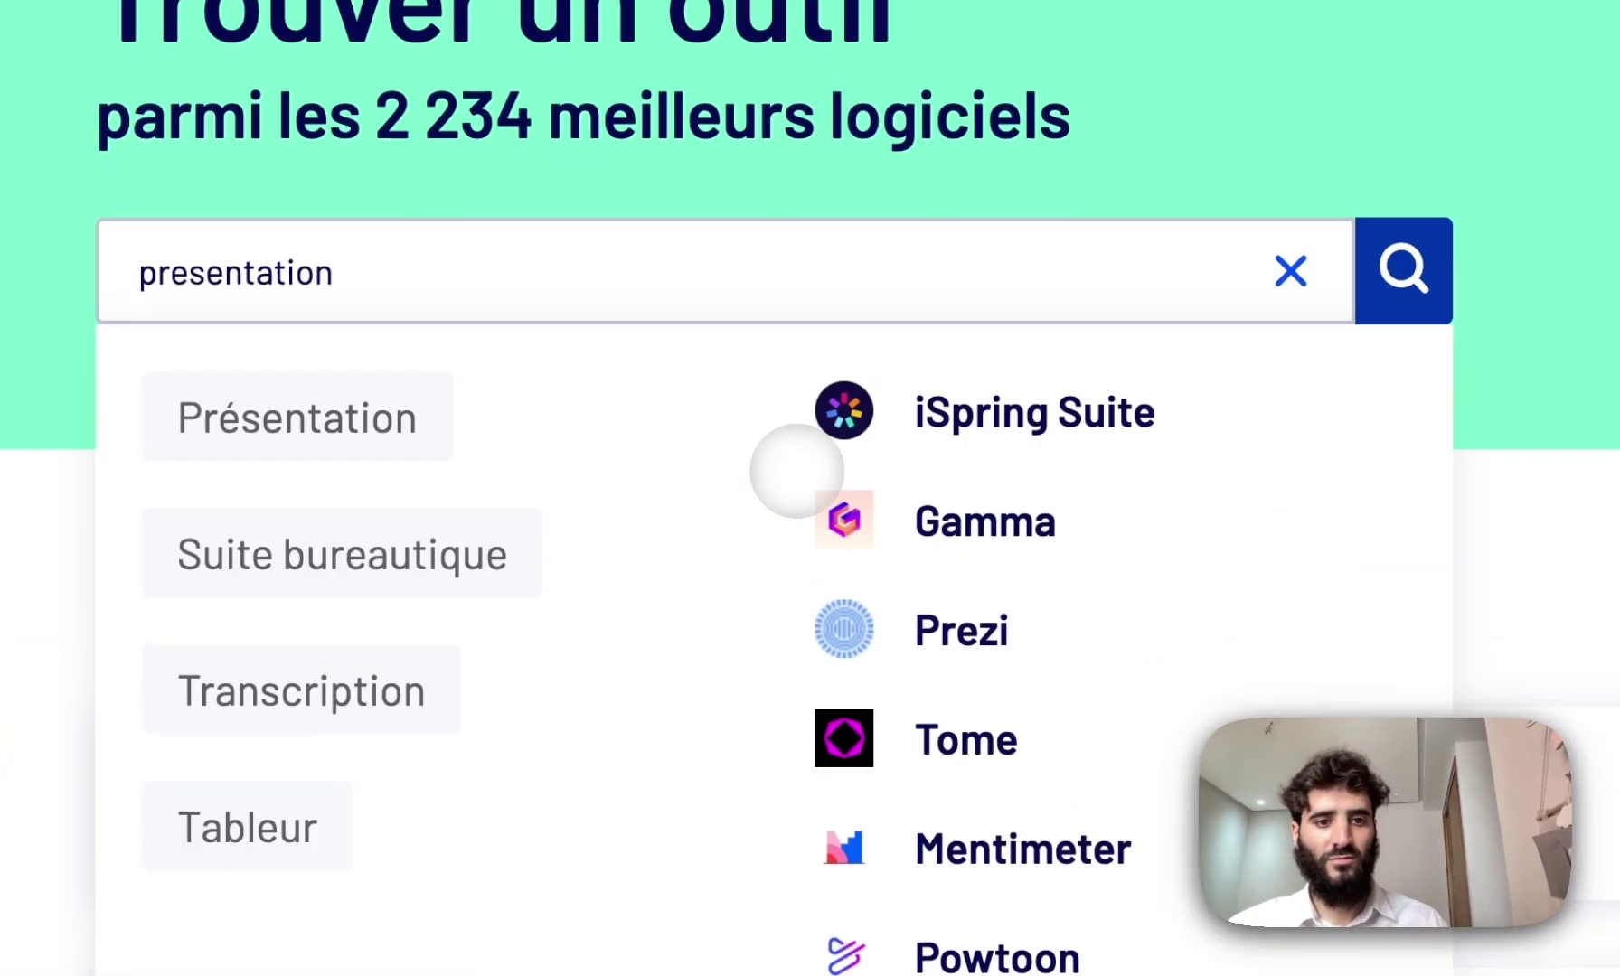
key("Return")
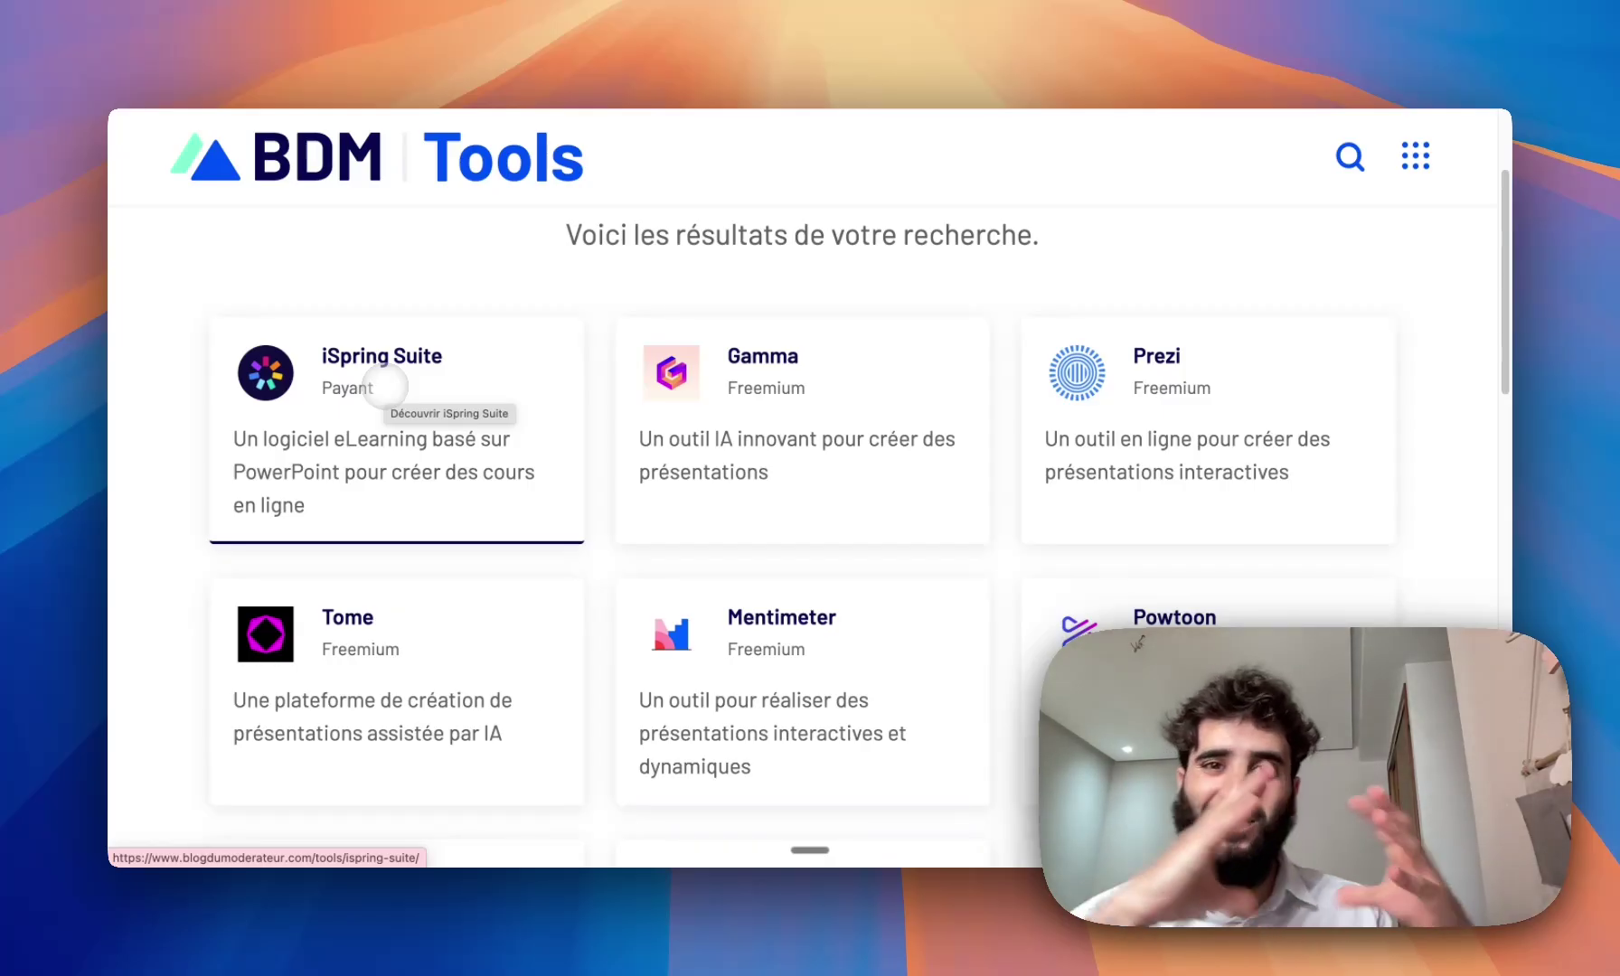
scroll(498, 417, "down", 10)
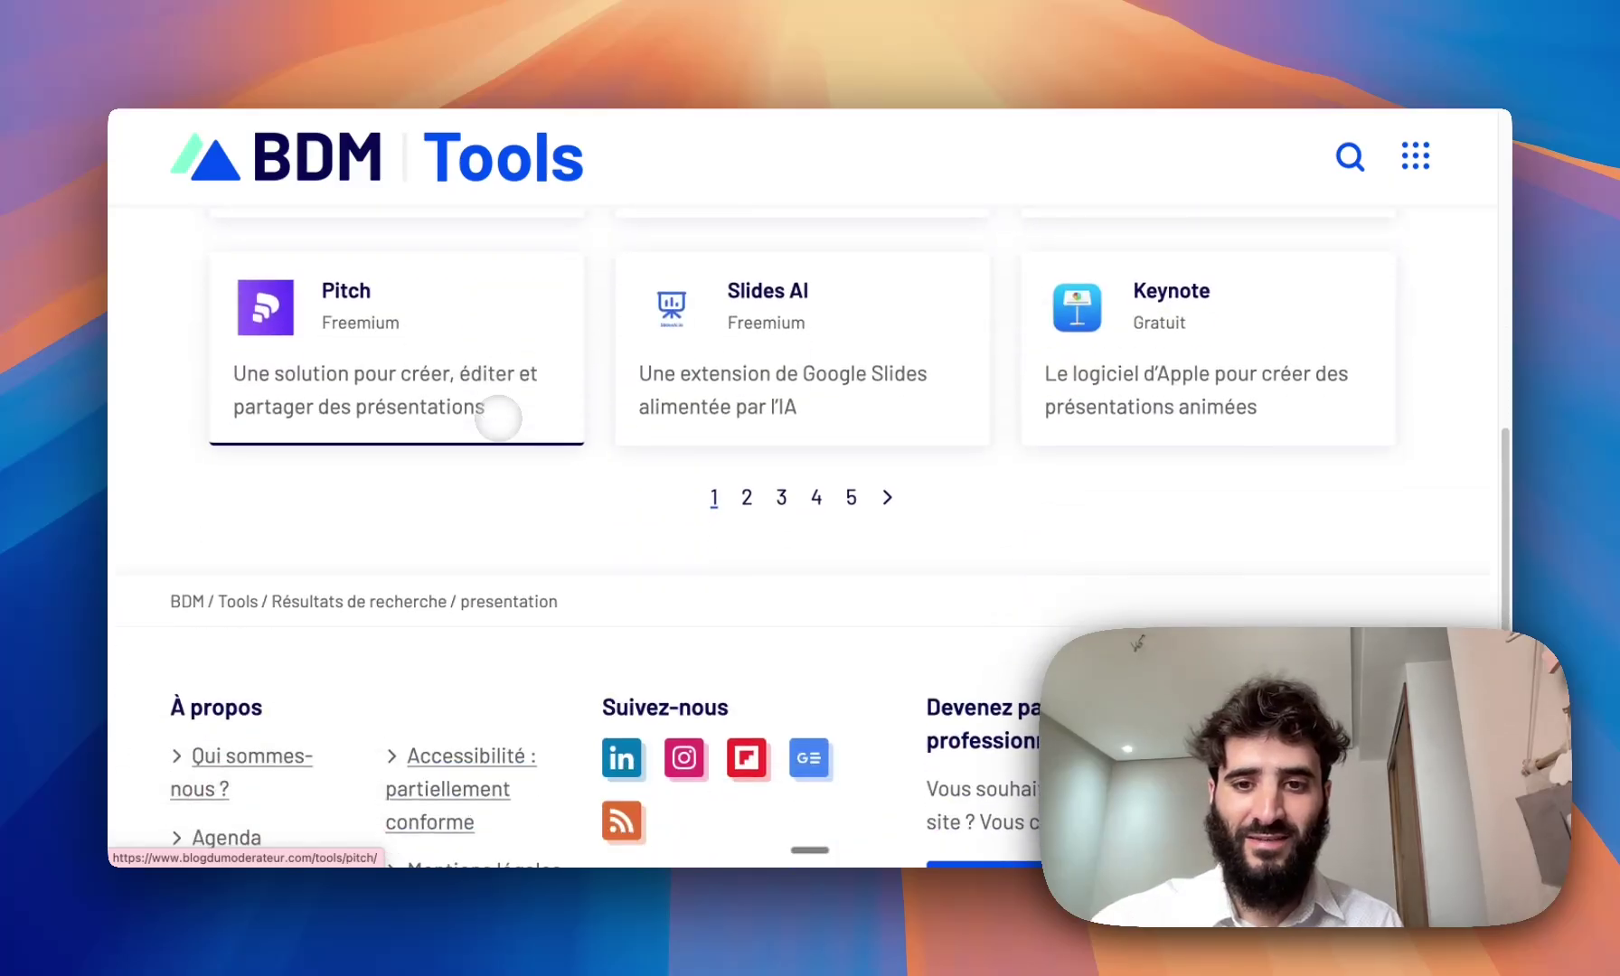
scroll(744, 488, "up", 10)
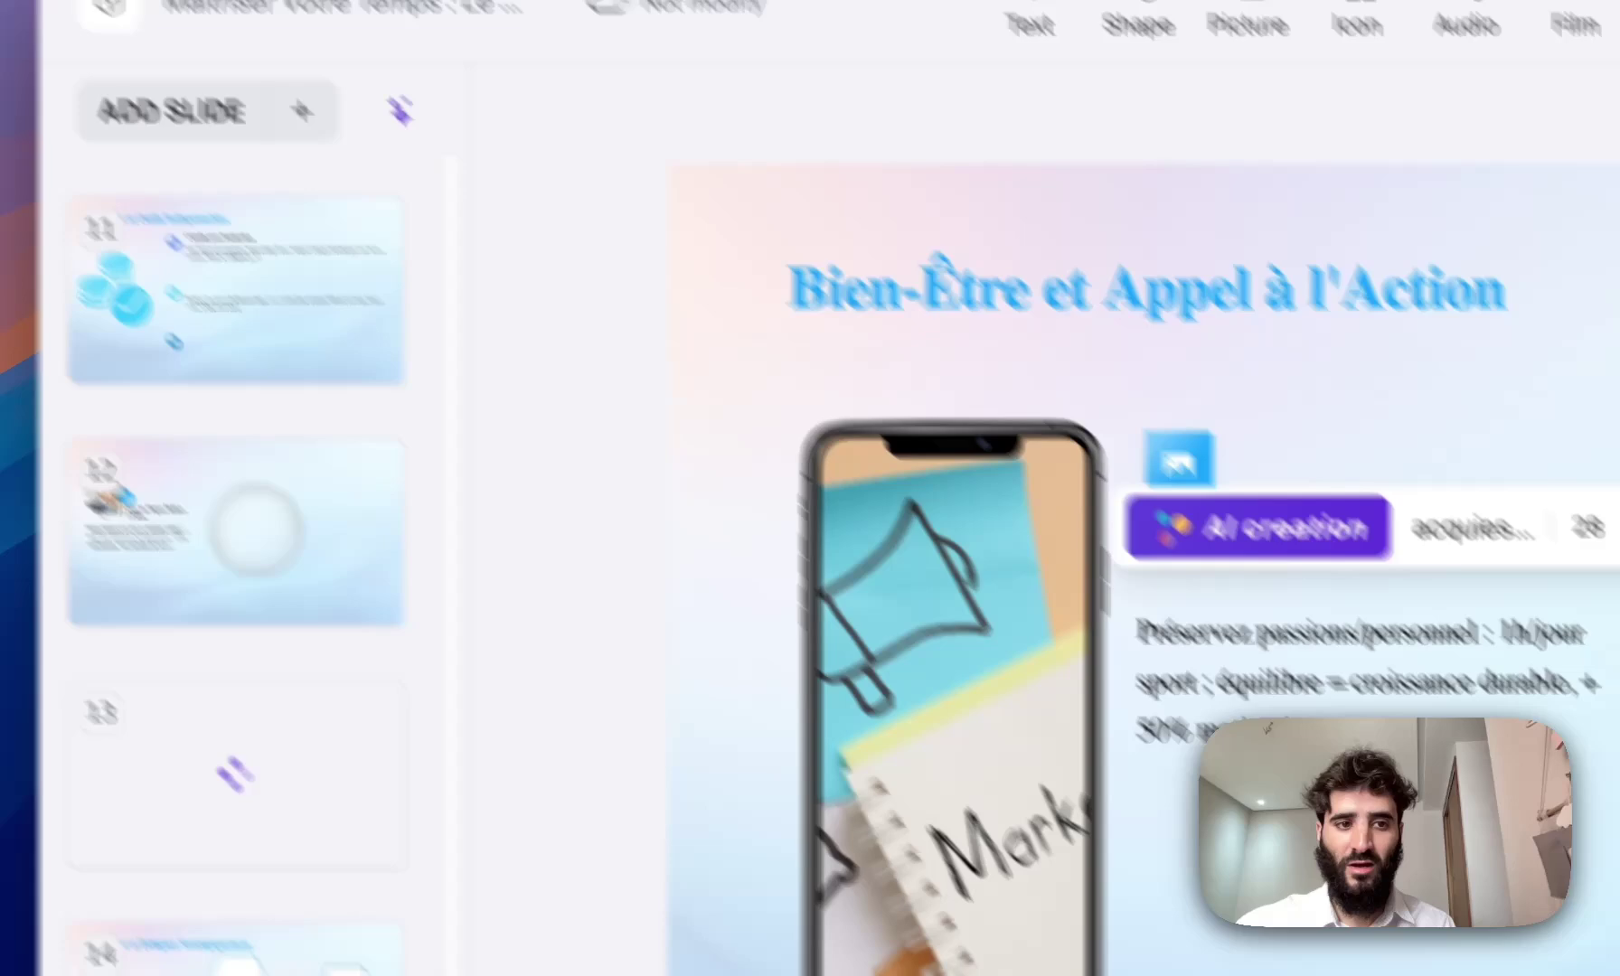
- Switch to the generated blue "Maîtriser Votre Temps" deck and review its slides one by one from the first
scroll(256, 578, "down", 2)
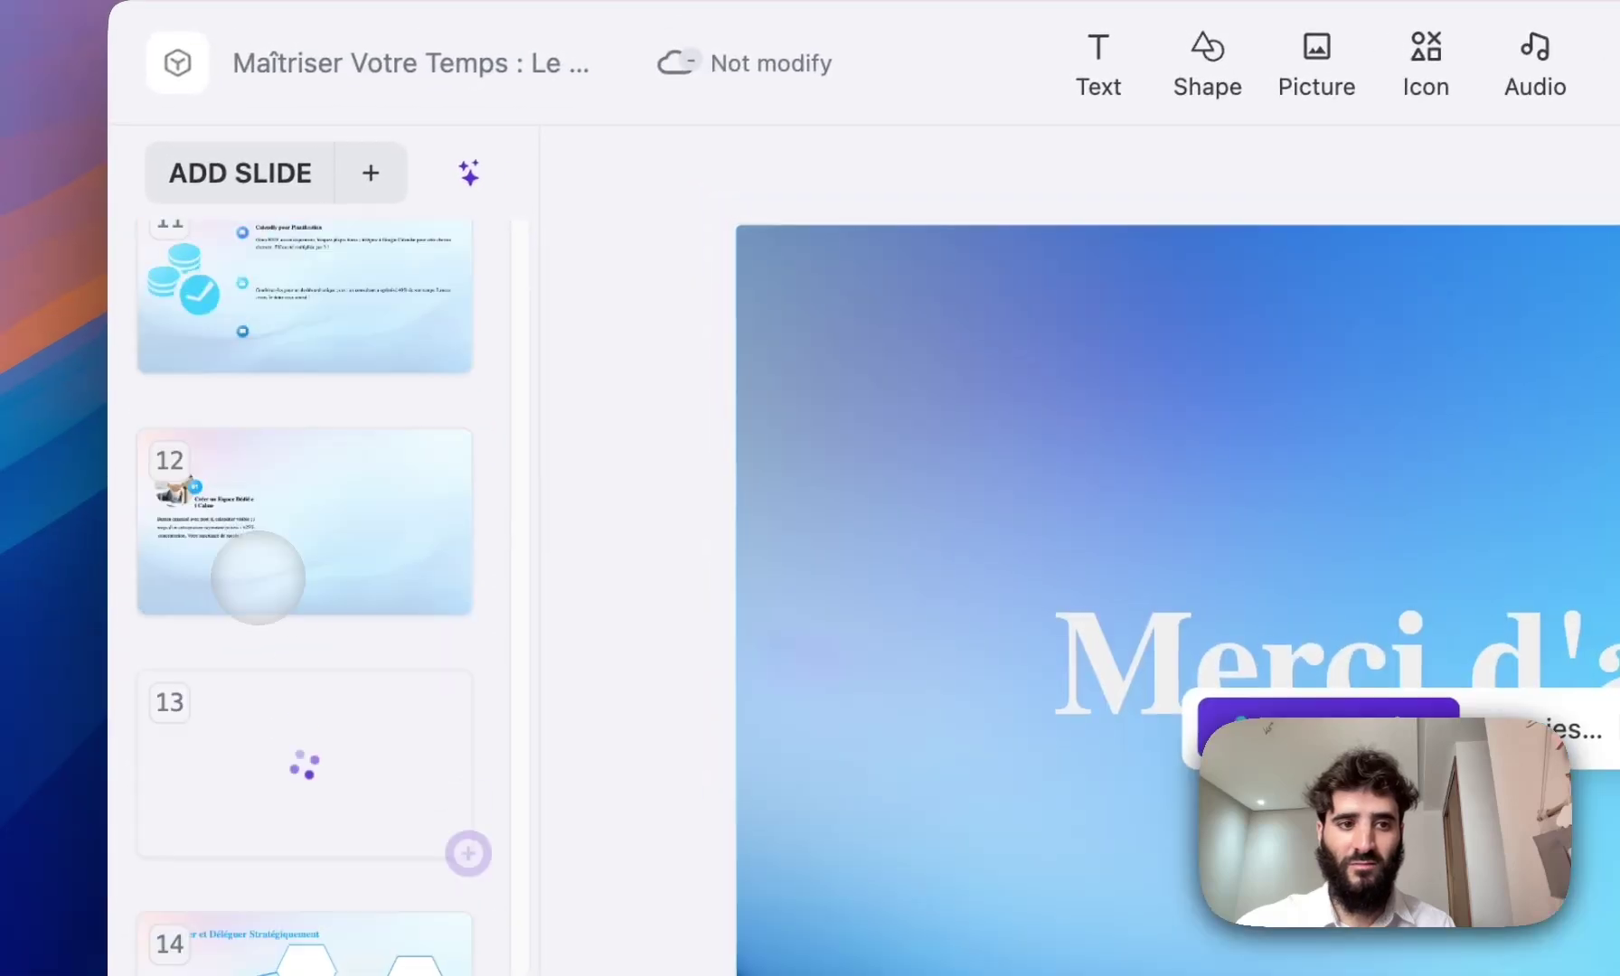
scroll(257, 578, "up", 15)
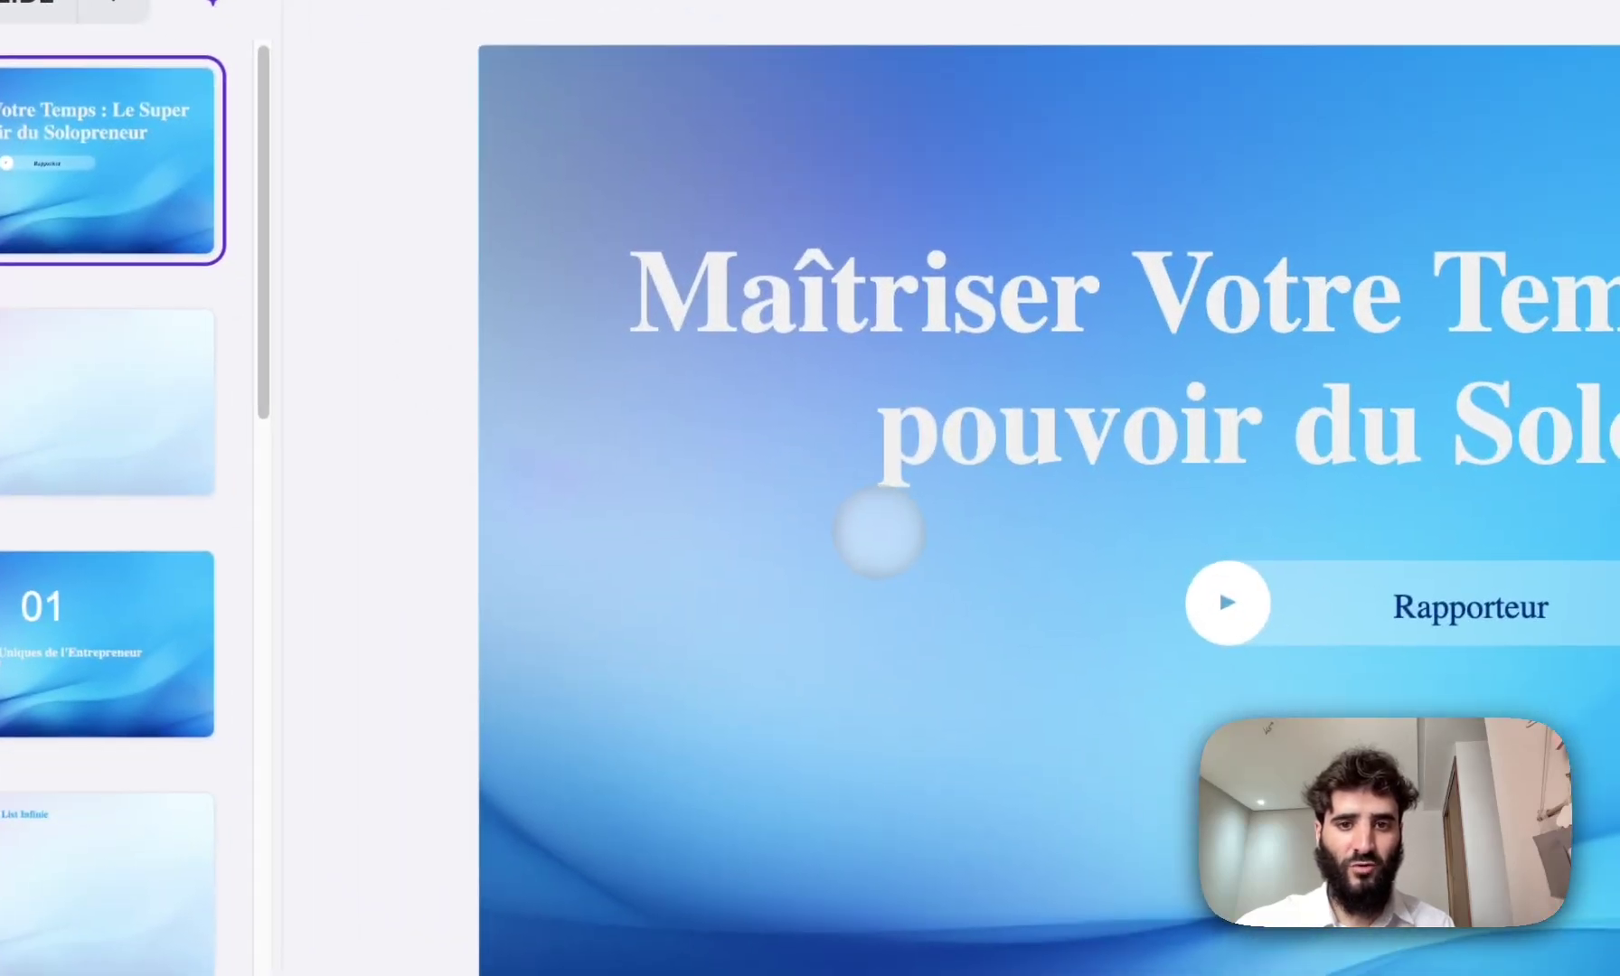
key("Down")
key("Down")
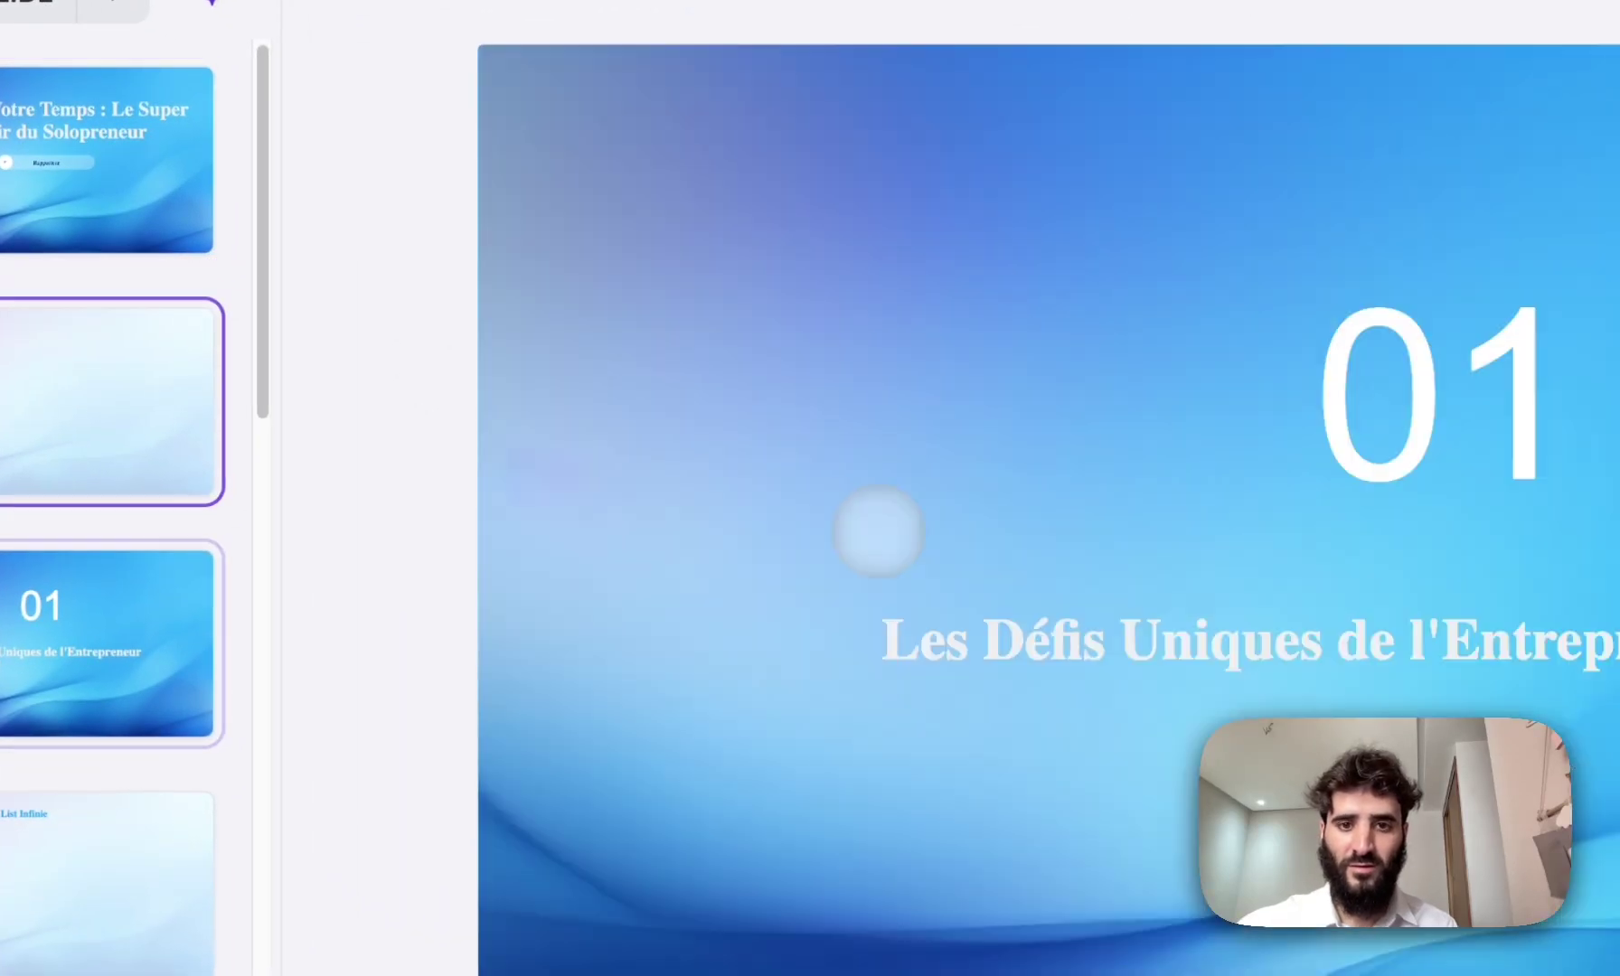
key("Down")
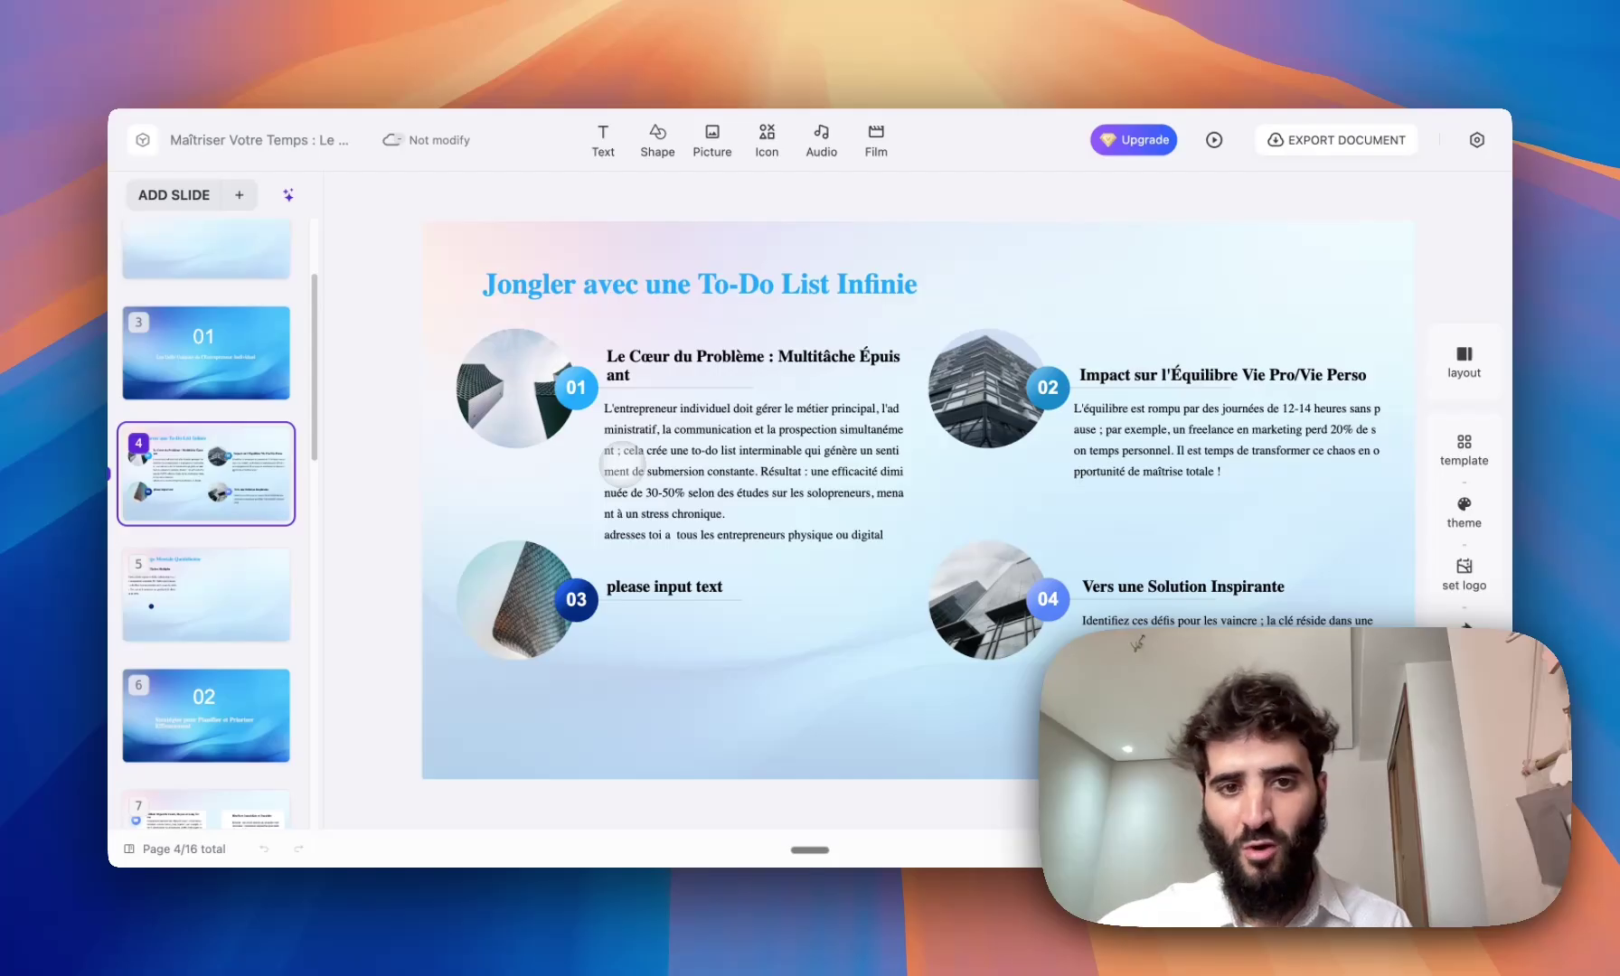
key("Down")
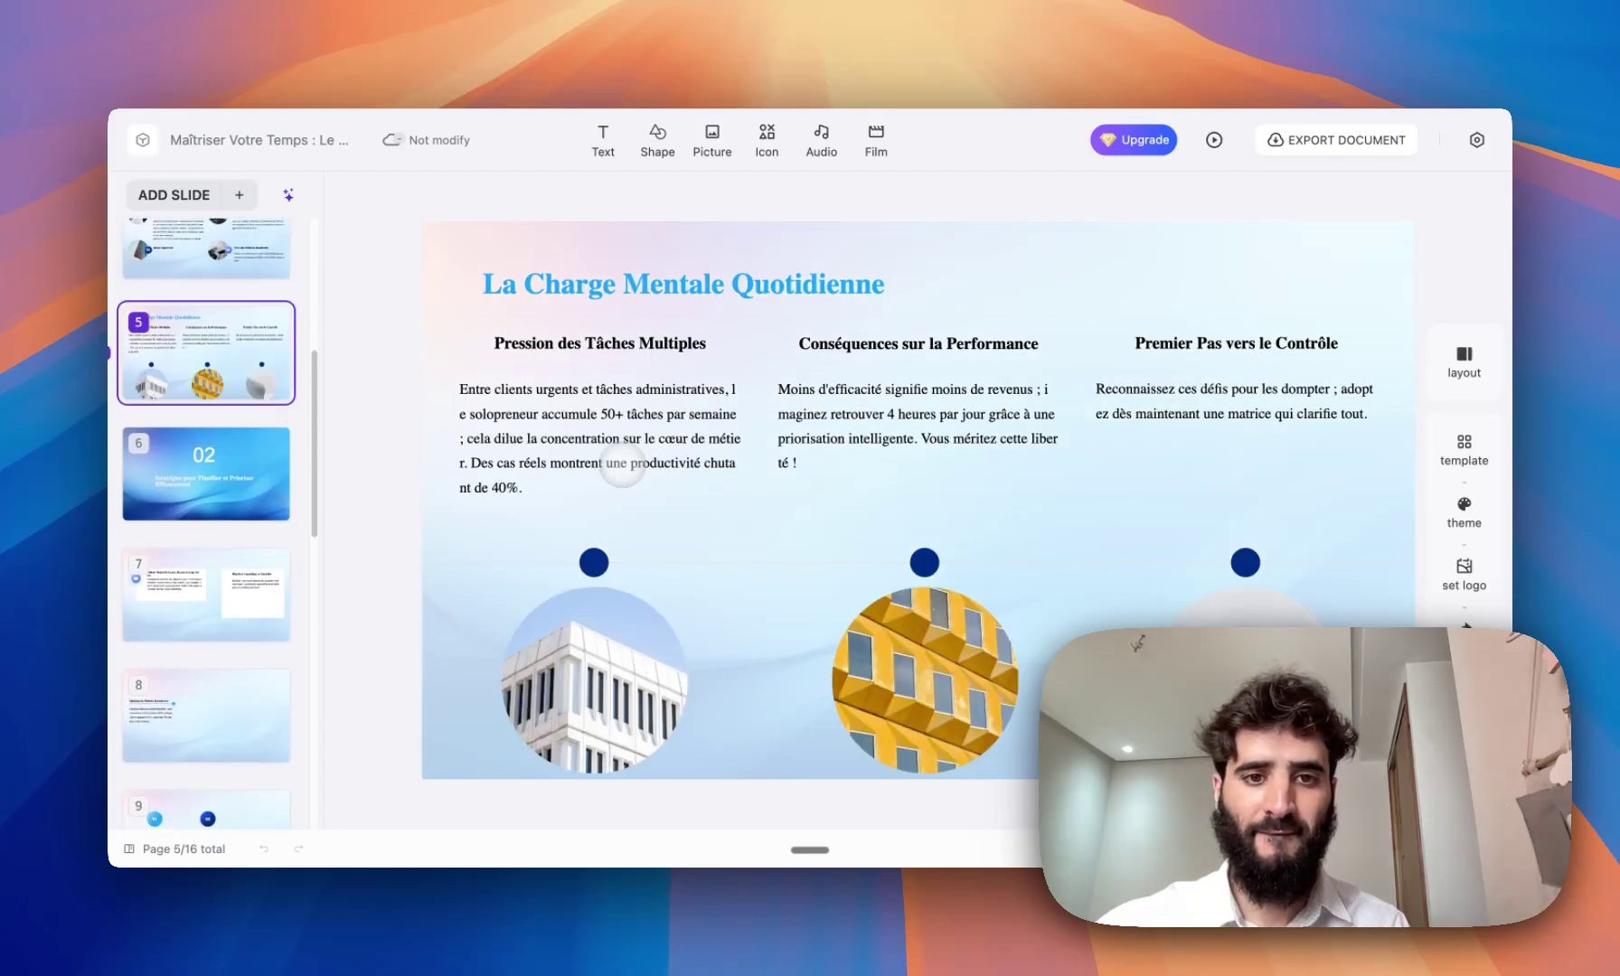
key("Down")
key("Down")
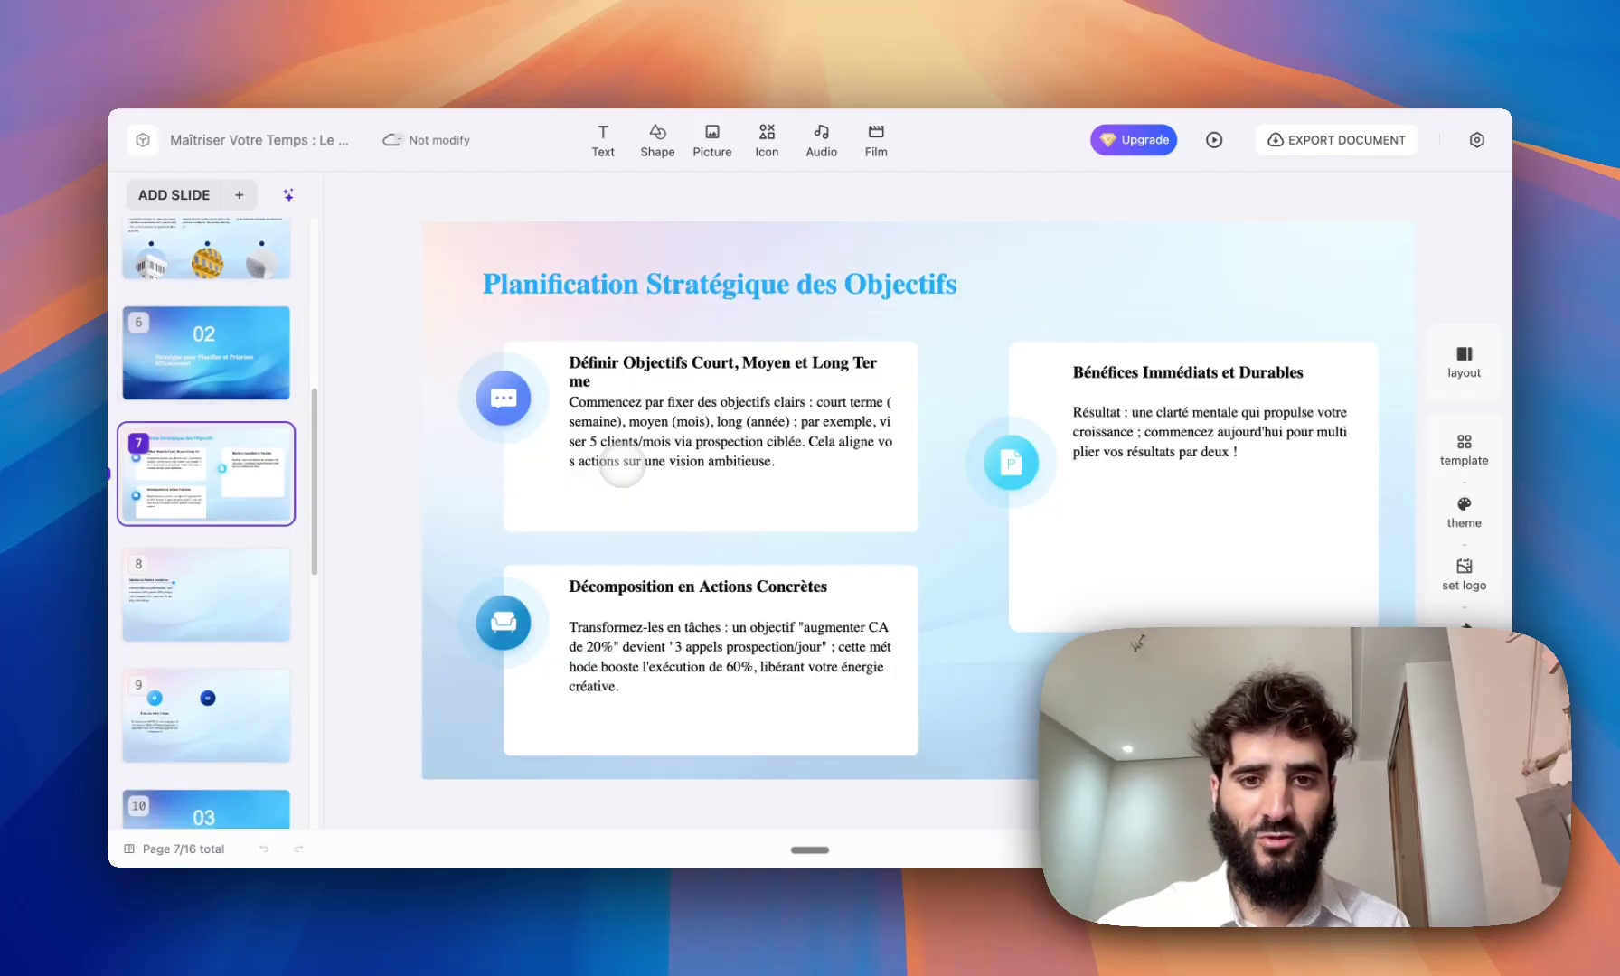
key("Down")
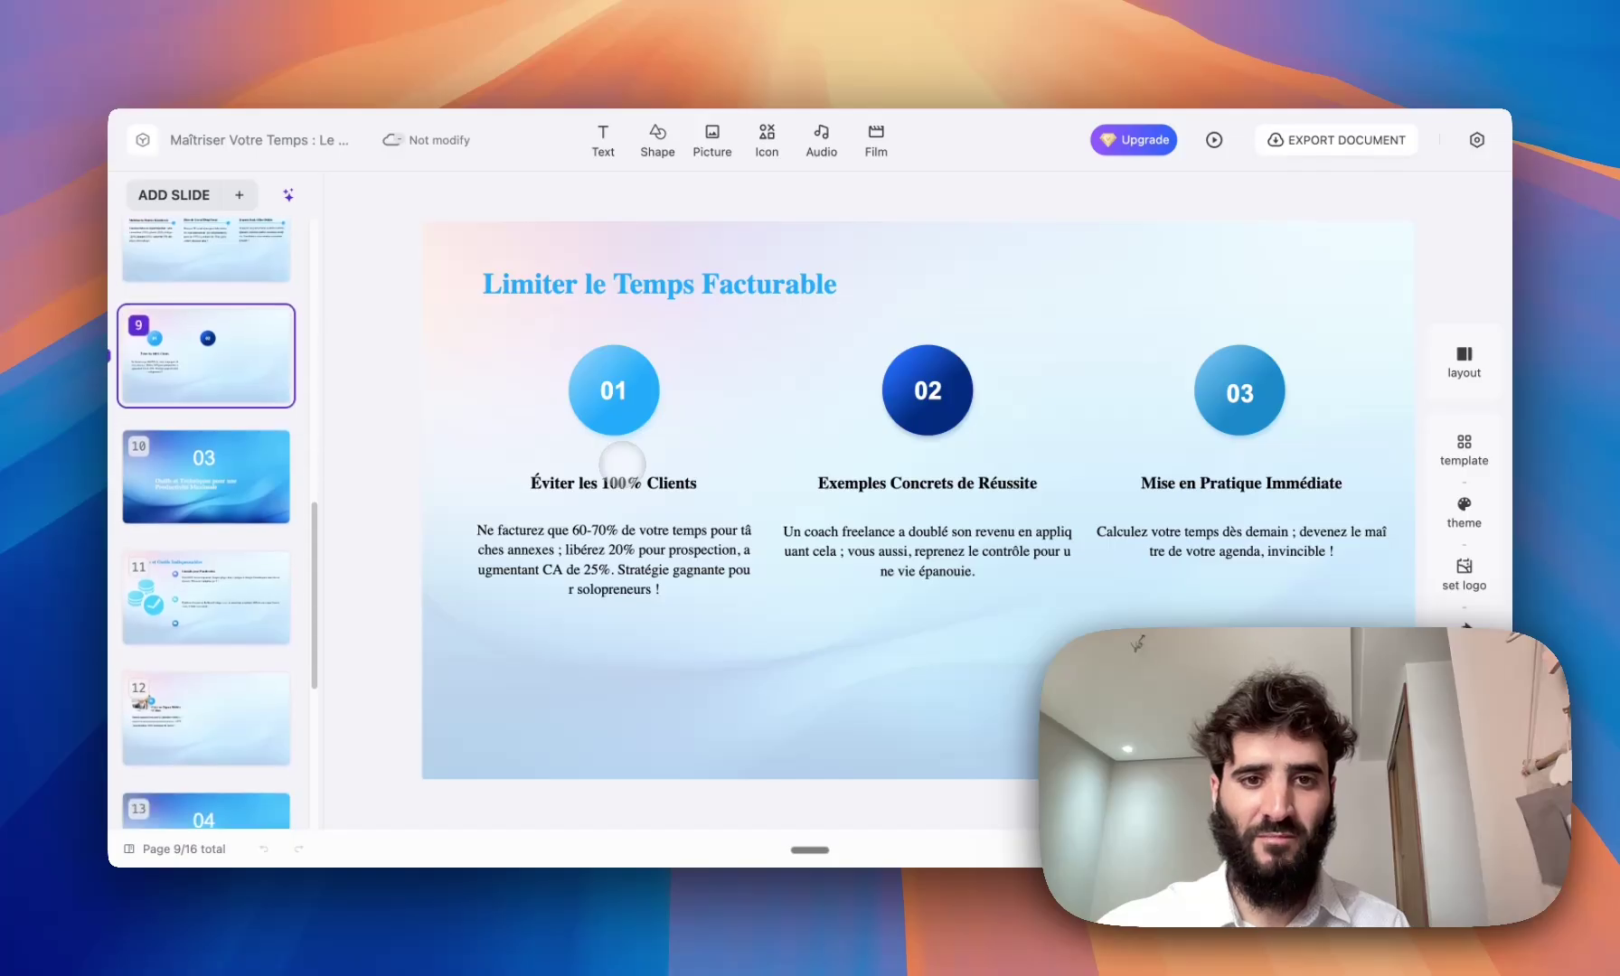
key("Down")
key("Down")
key("Down")
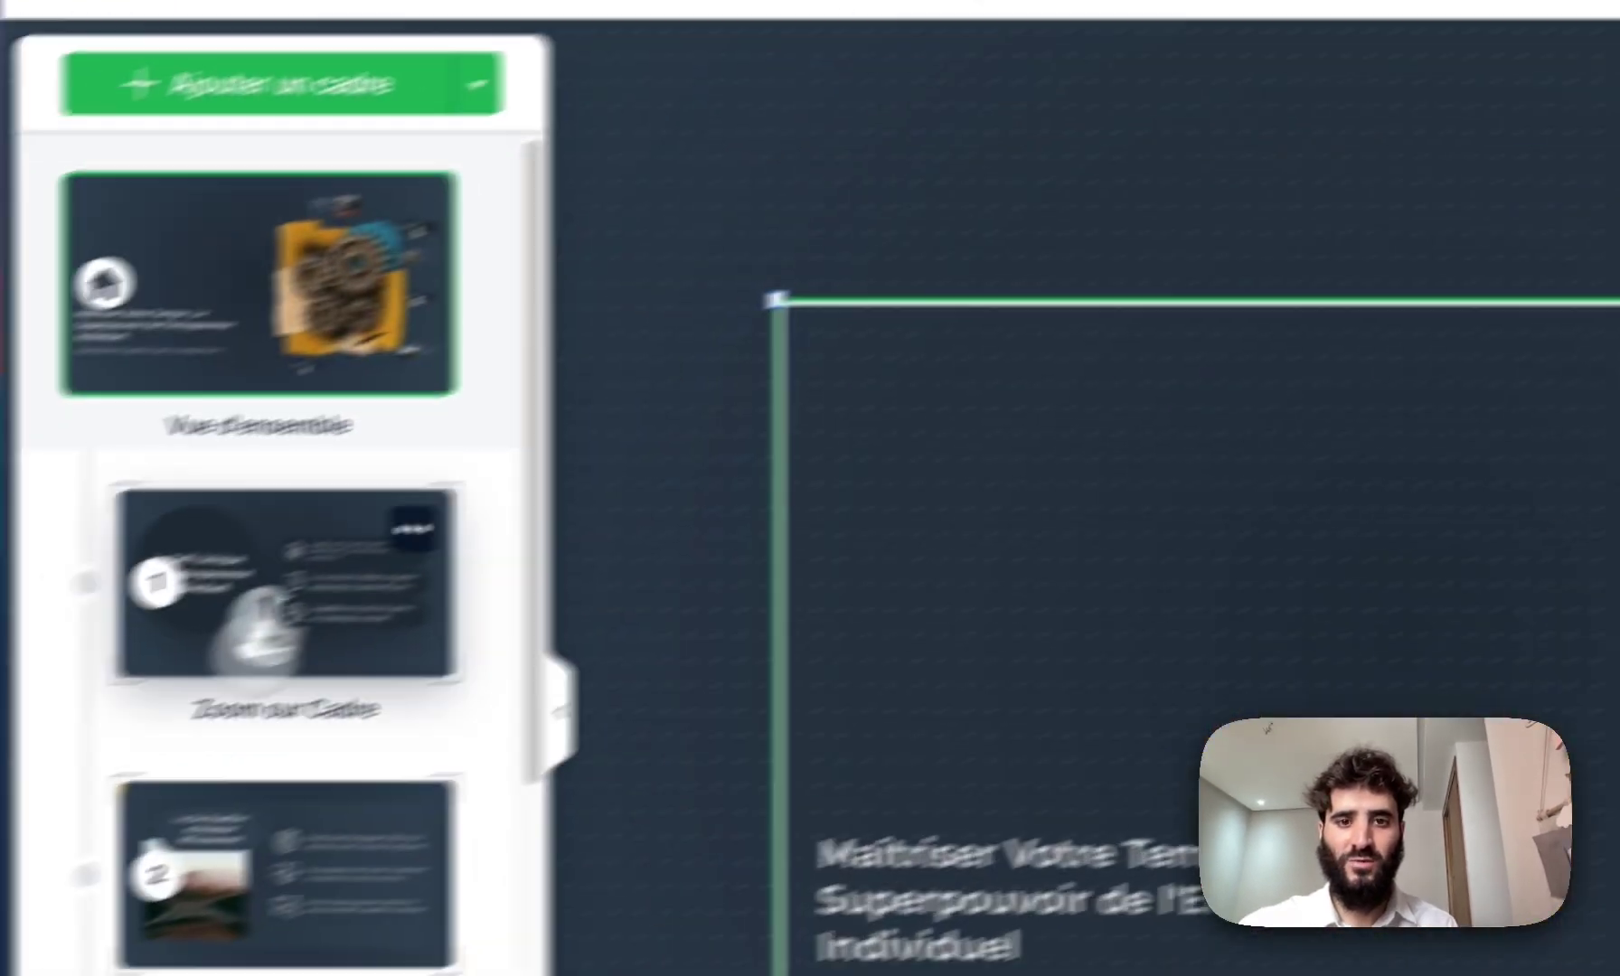
- Switch to the Prezi version of "Maîtriser Votre Temps" and step through its frames from frame 1 onward
left_click(358, 619)
key("Down")
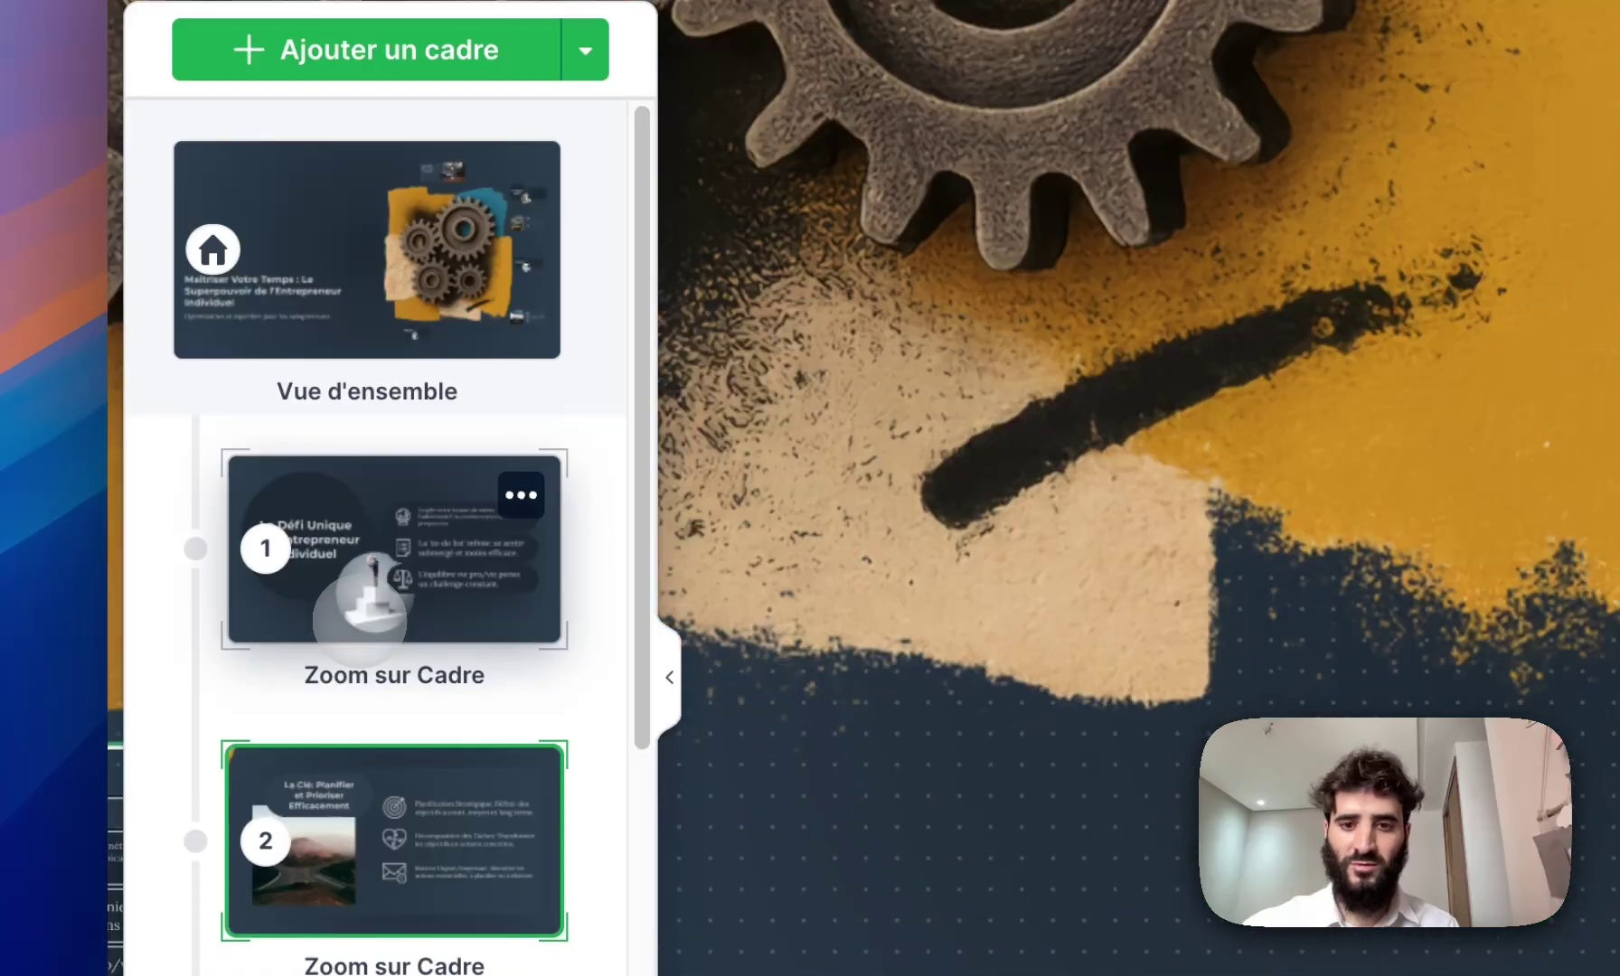
key("Down")
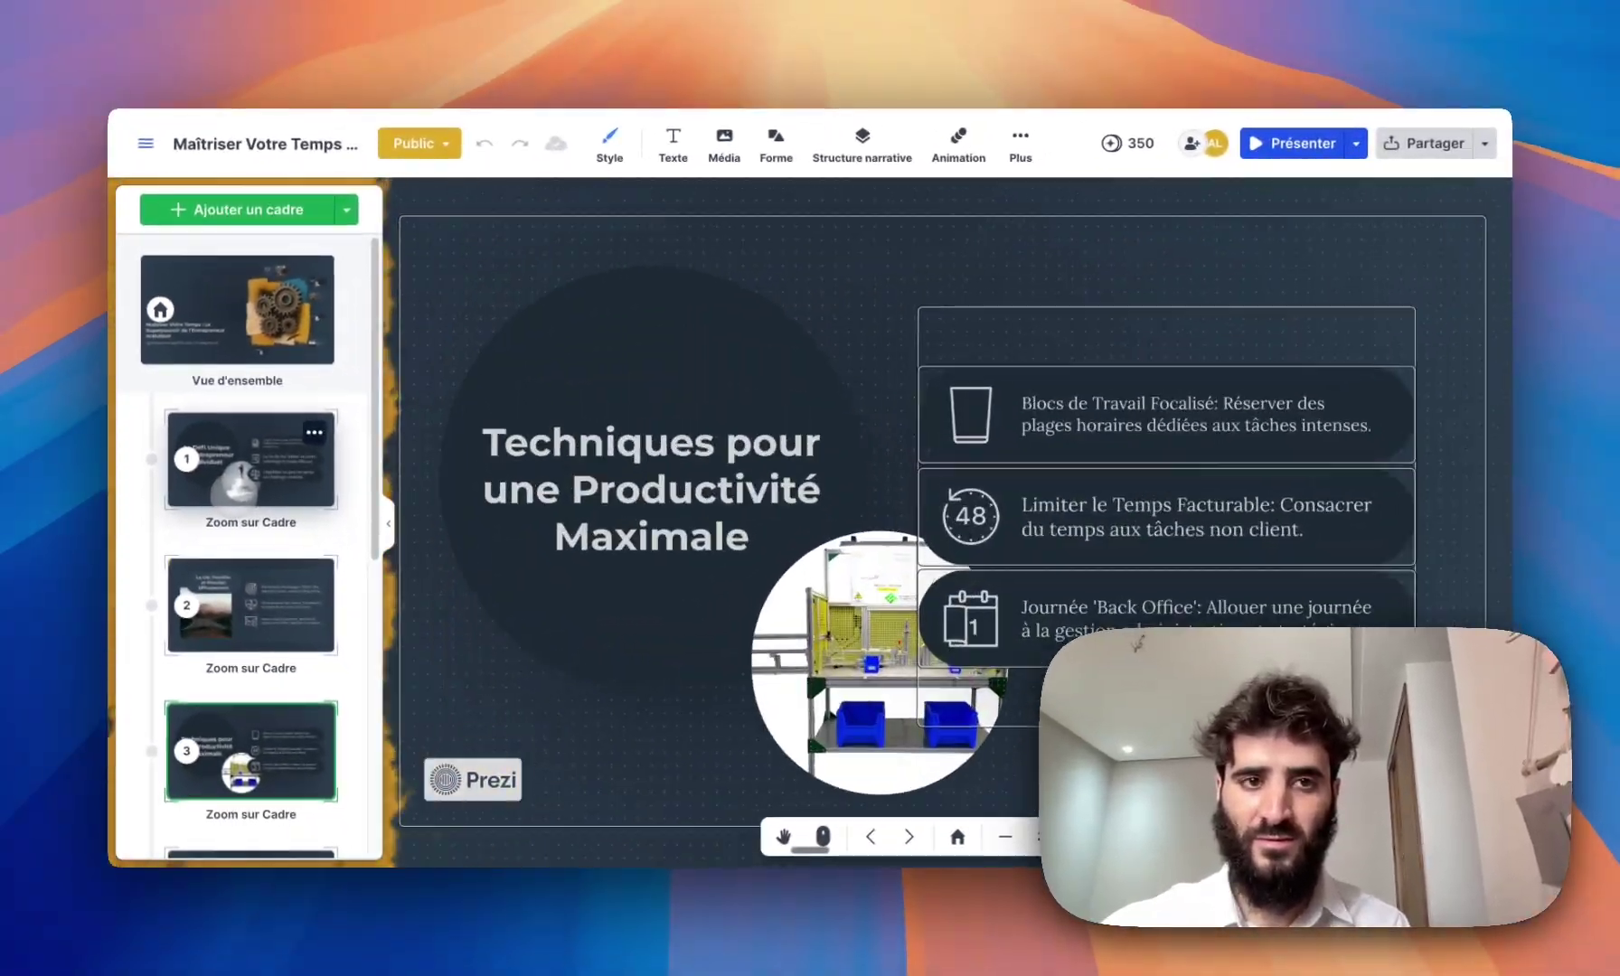
key("Down")
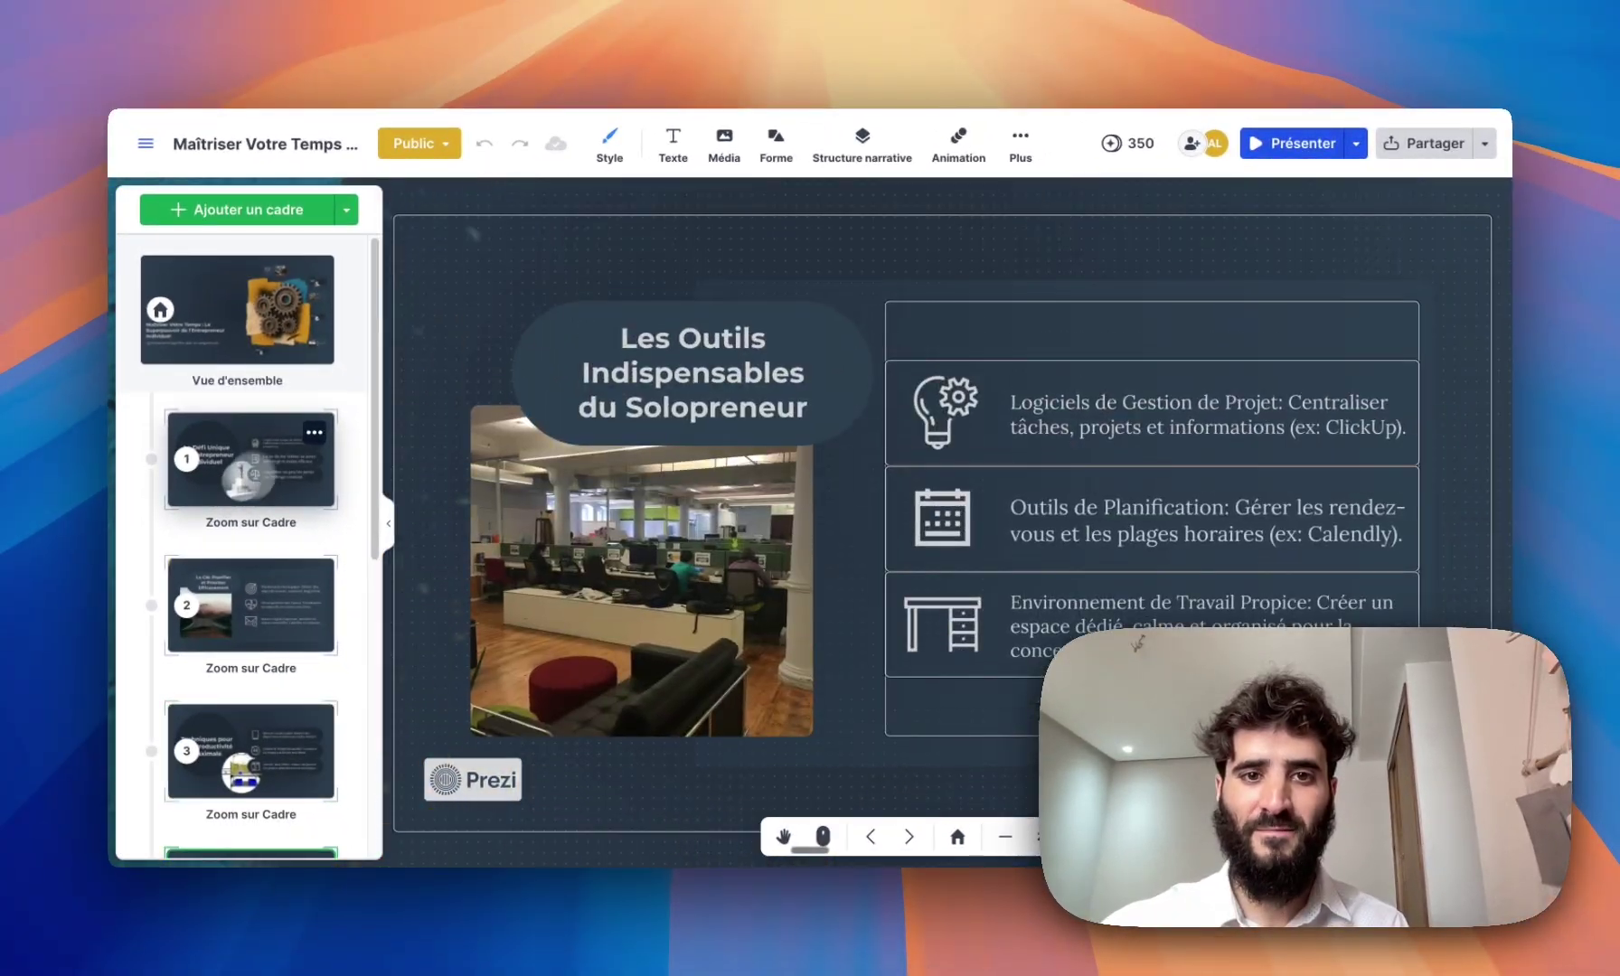
key("Down")
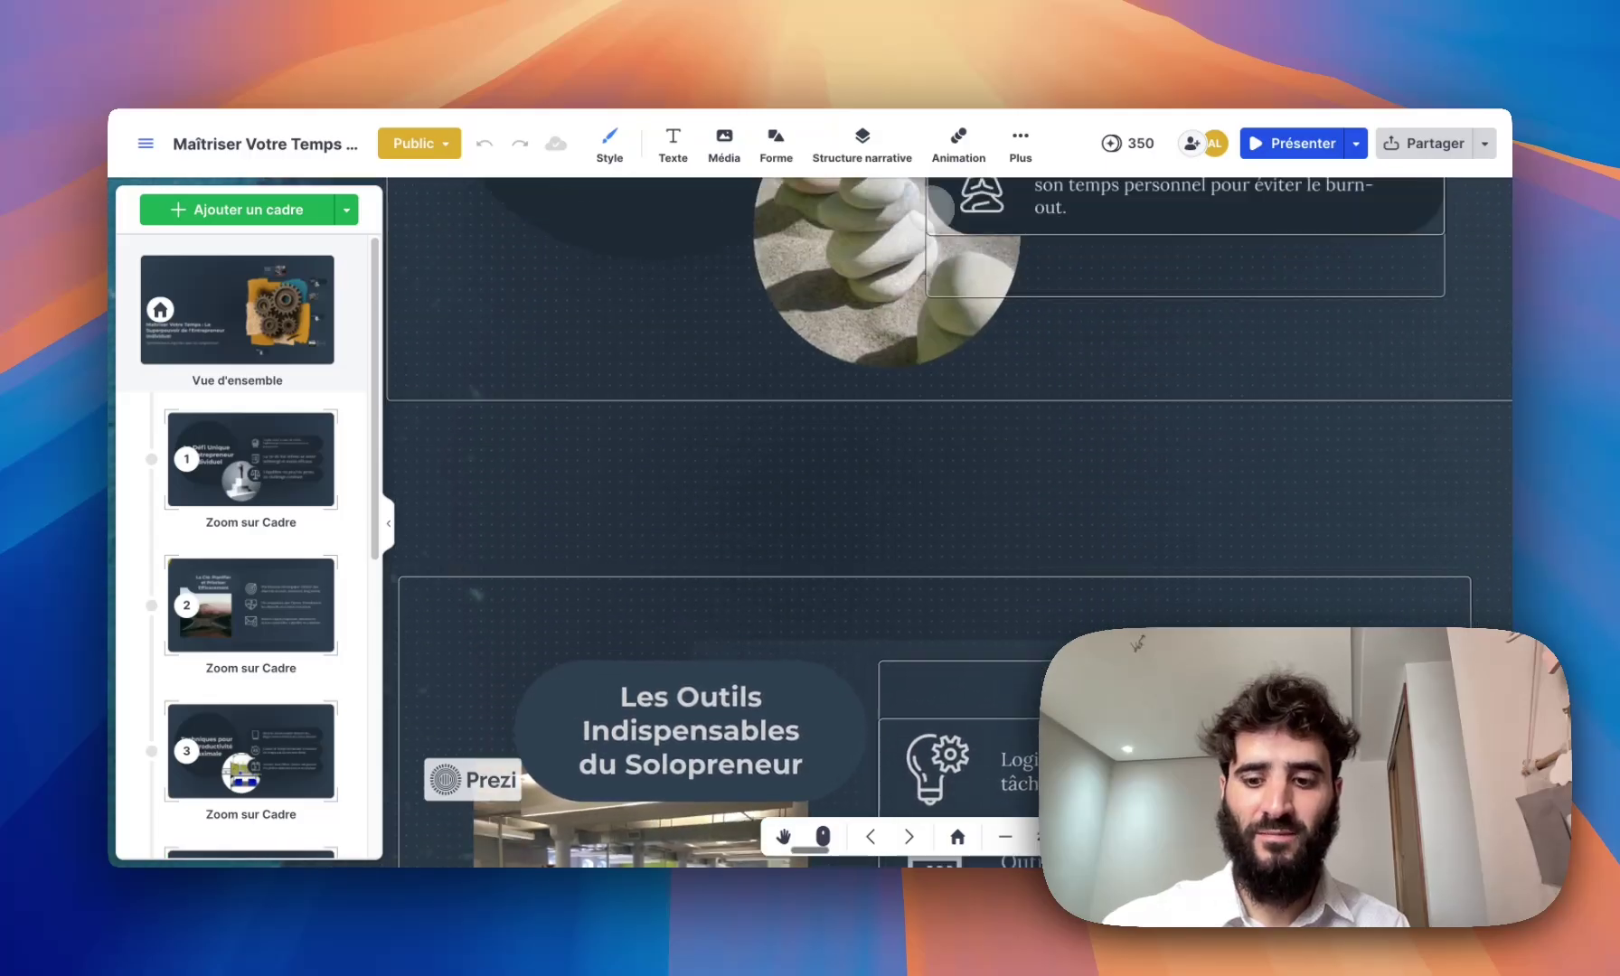
key("Down")
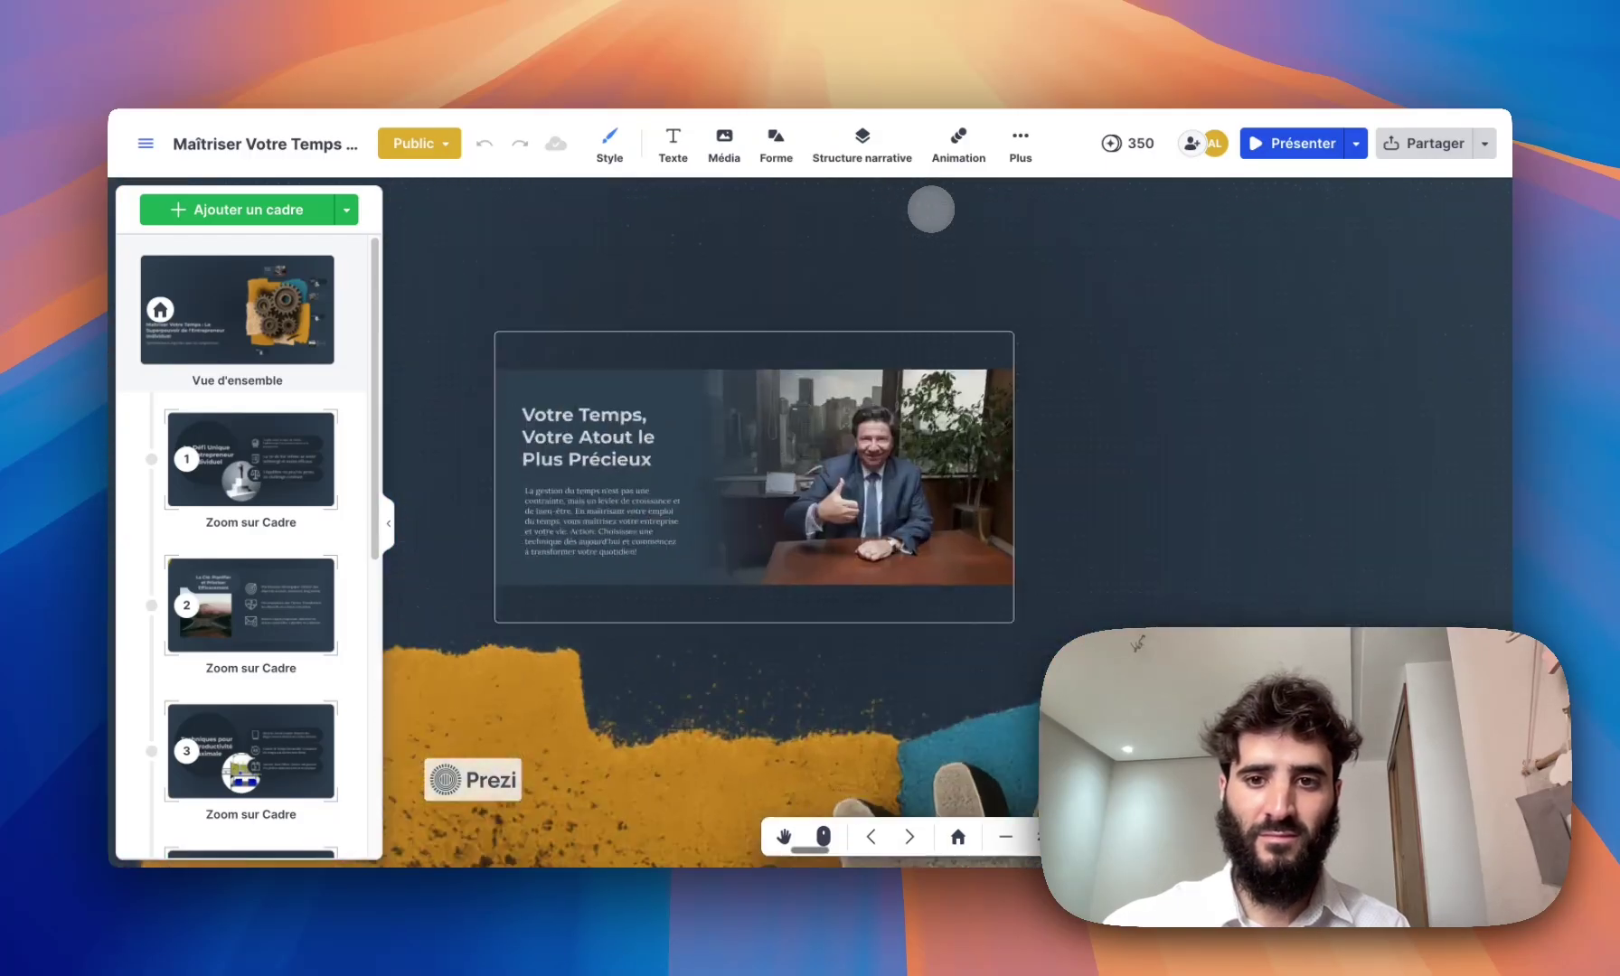
key("Down")
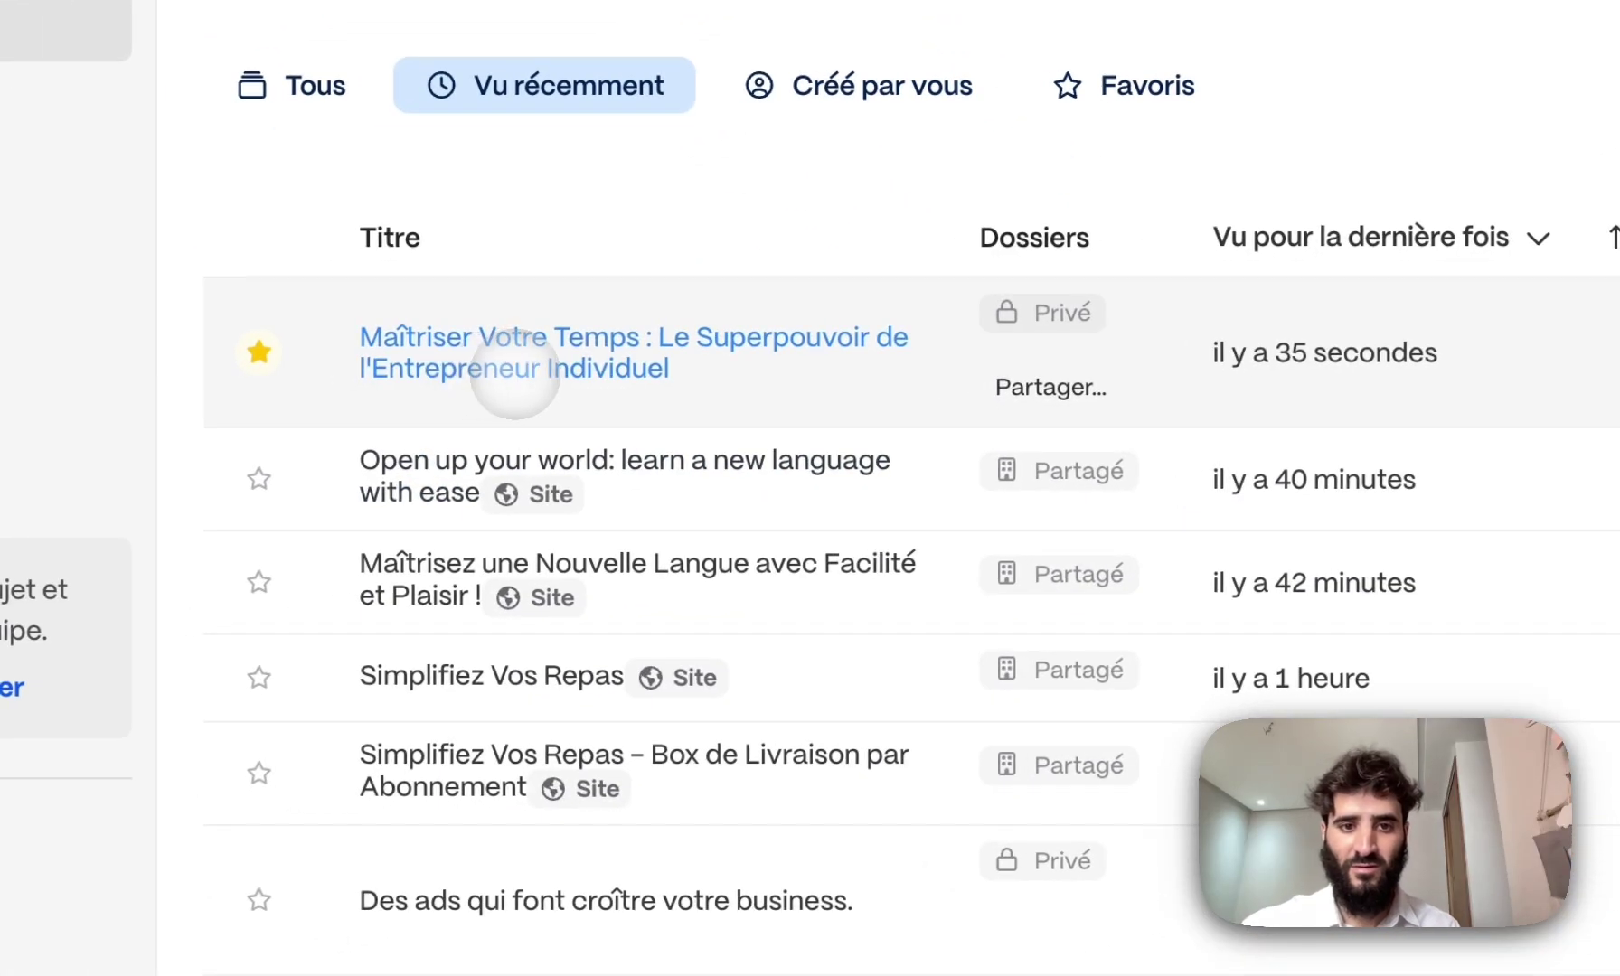
- Open "Maîtriser Votre Temps : Le Superpouvoir de l'Entrepreneur Individuel" from Gamma's recently viewed list and review its cards
left_click(515, 372)
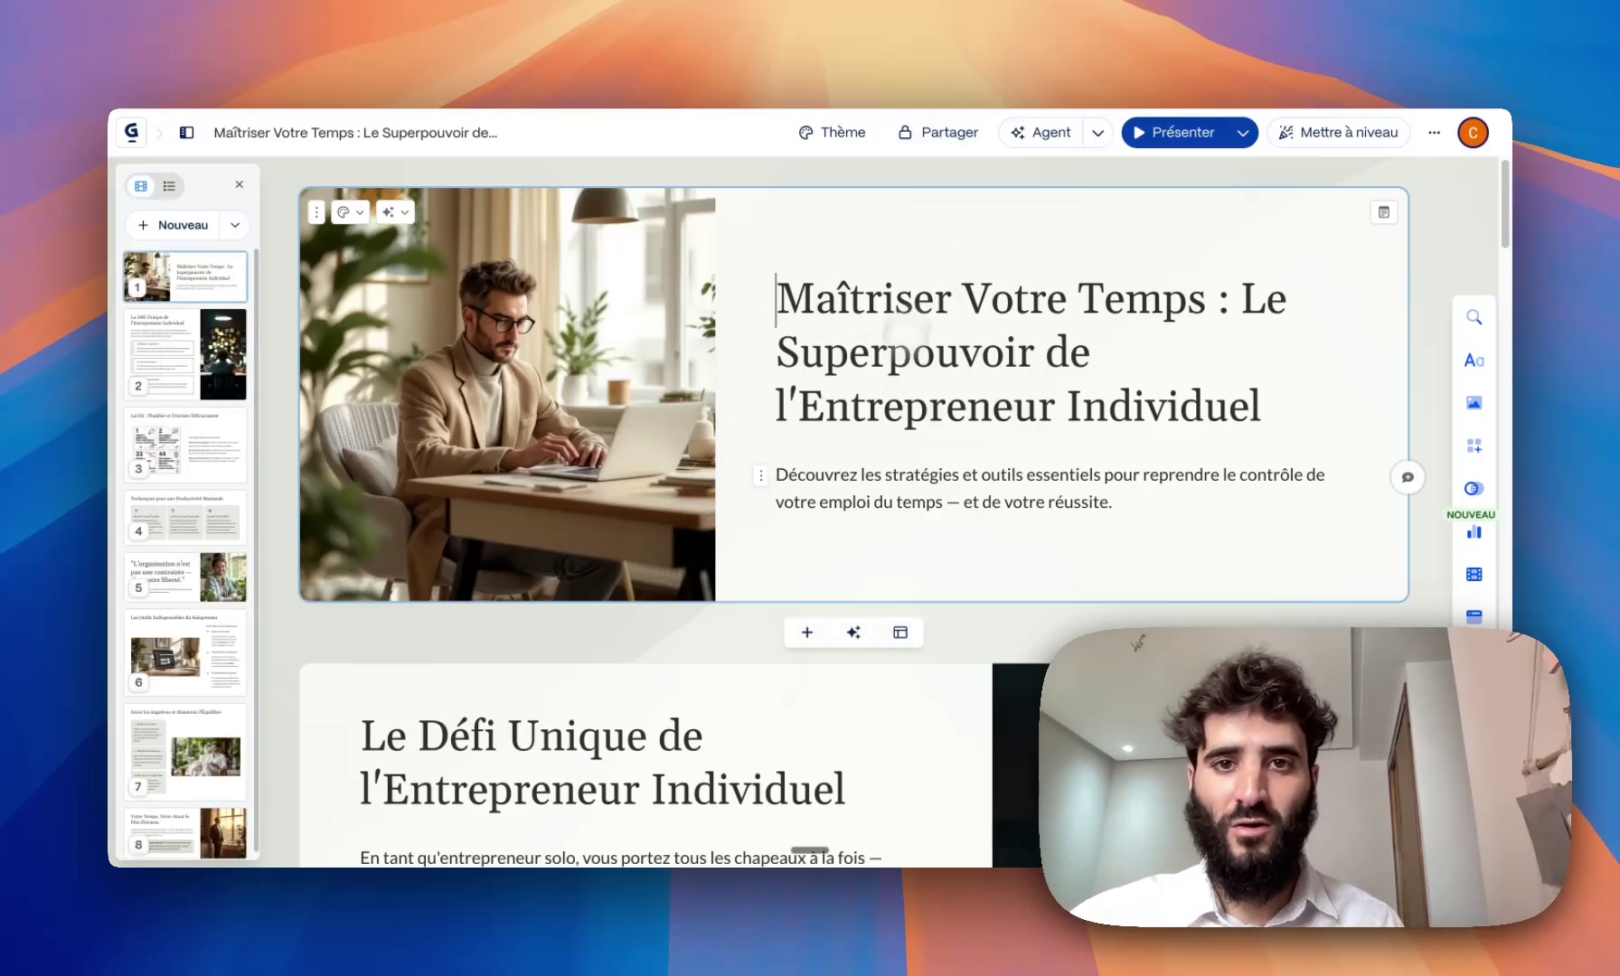
scroll(879, 463, "down", 20)
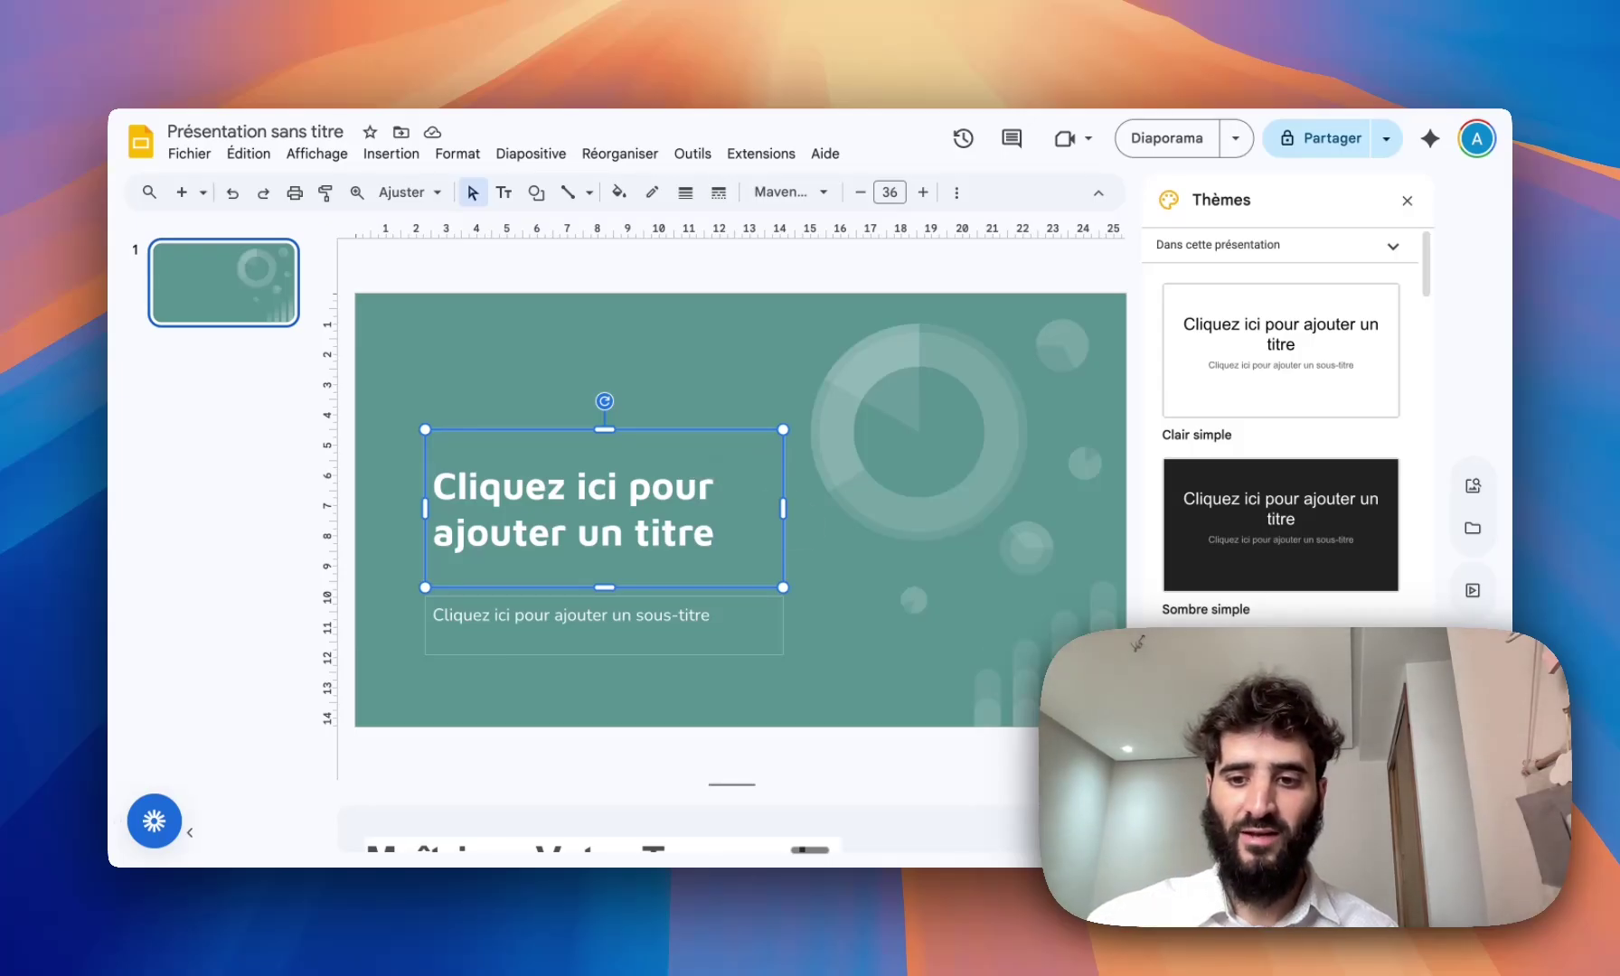
- Switch to the untitled Google Slides presentation, browse its themes, and open the Gemini trial offer
scroll(1281, 434, "down", 5)
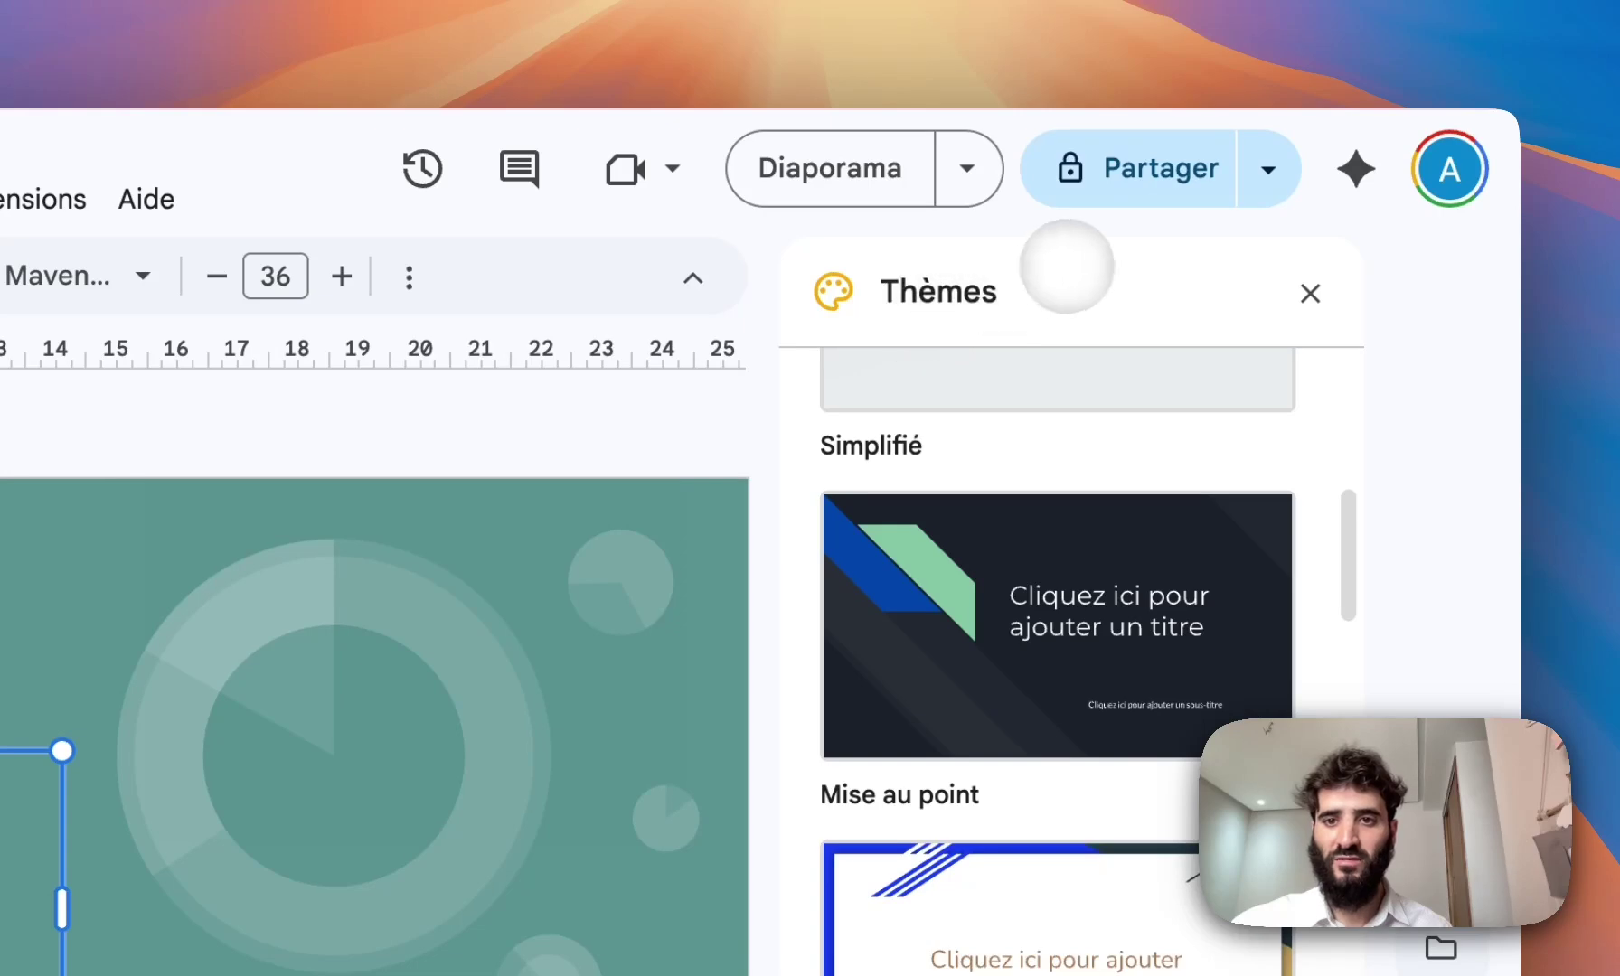
left_click(1347, 168)
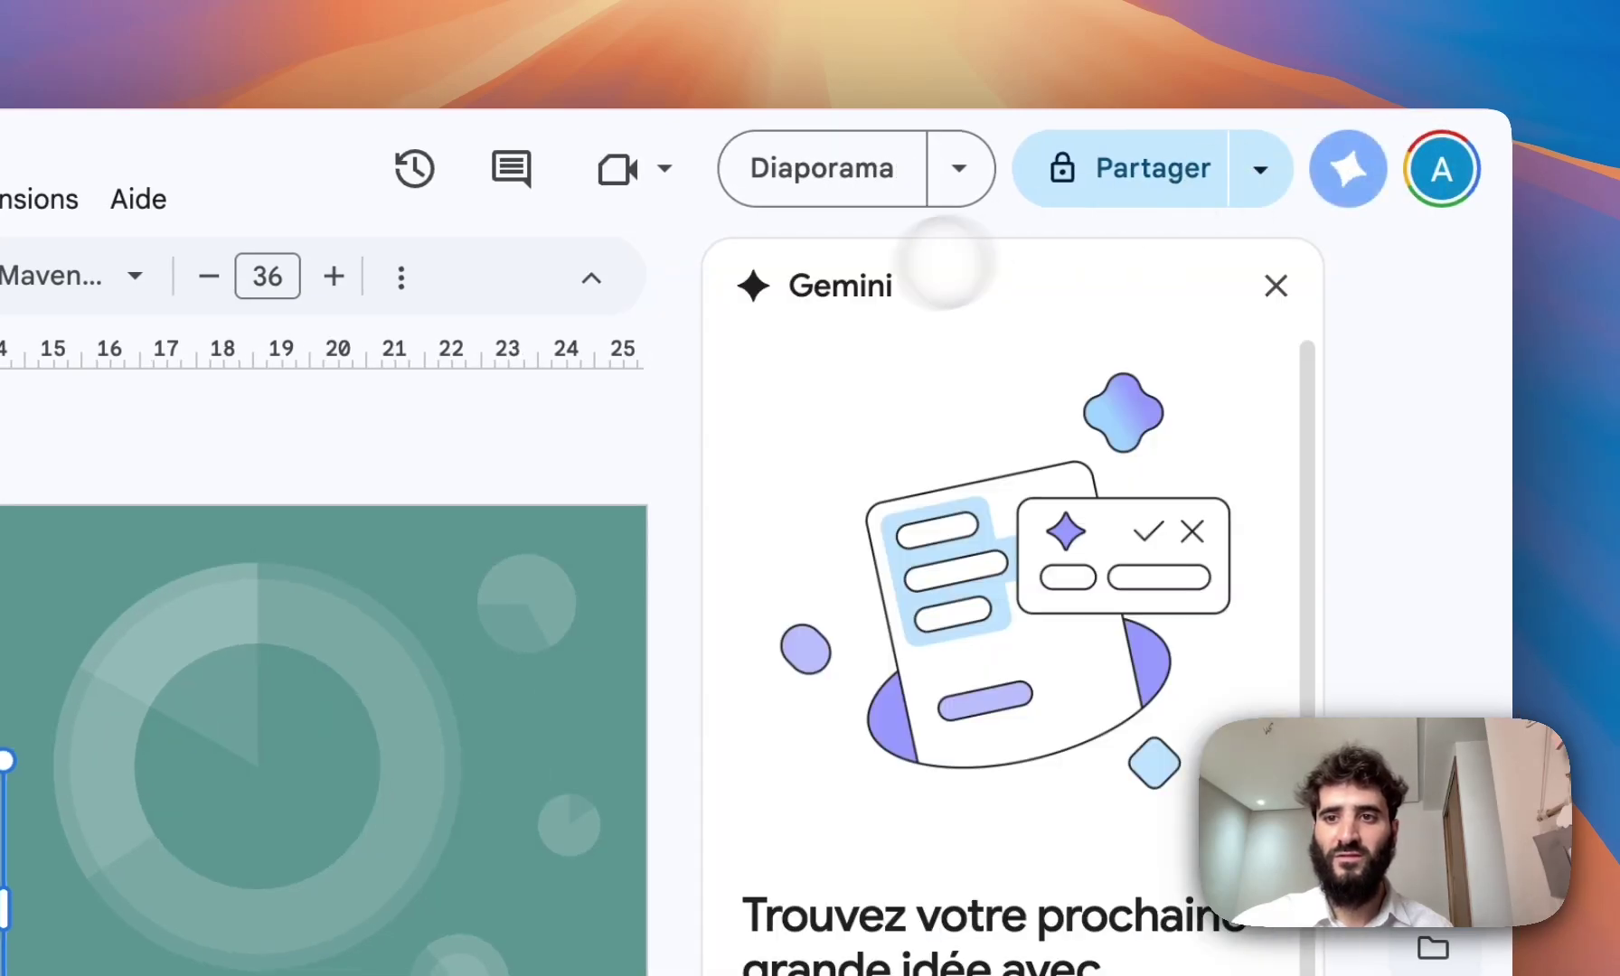
scroll(1031, 480, "down", 5)
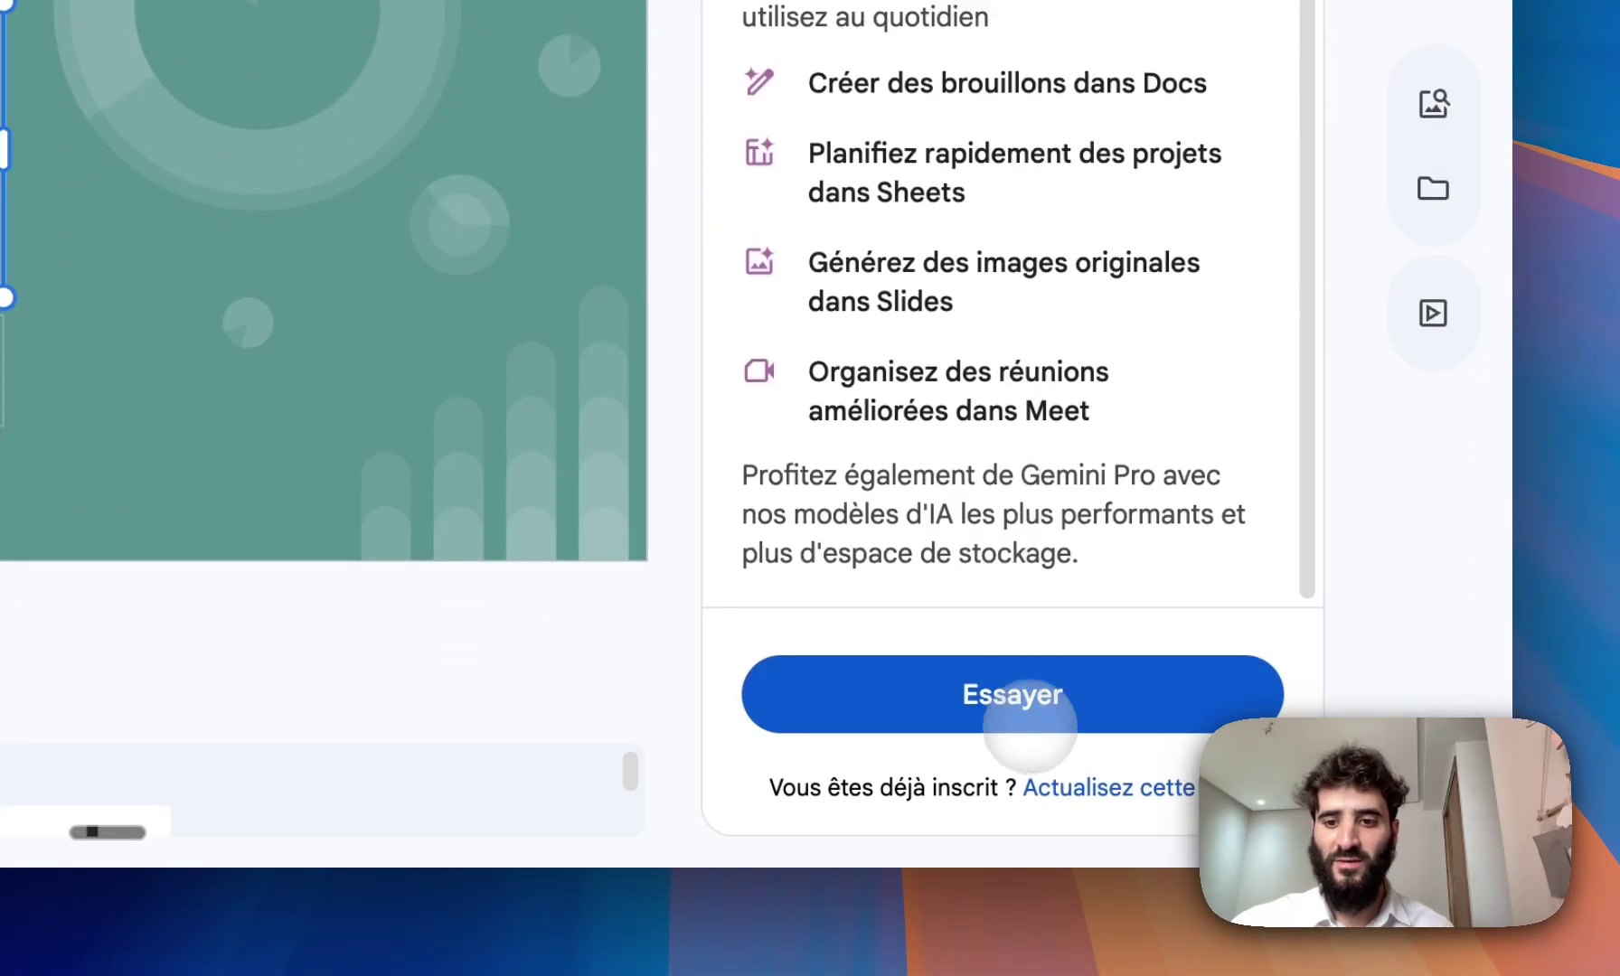
left_click(1051, 717)
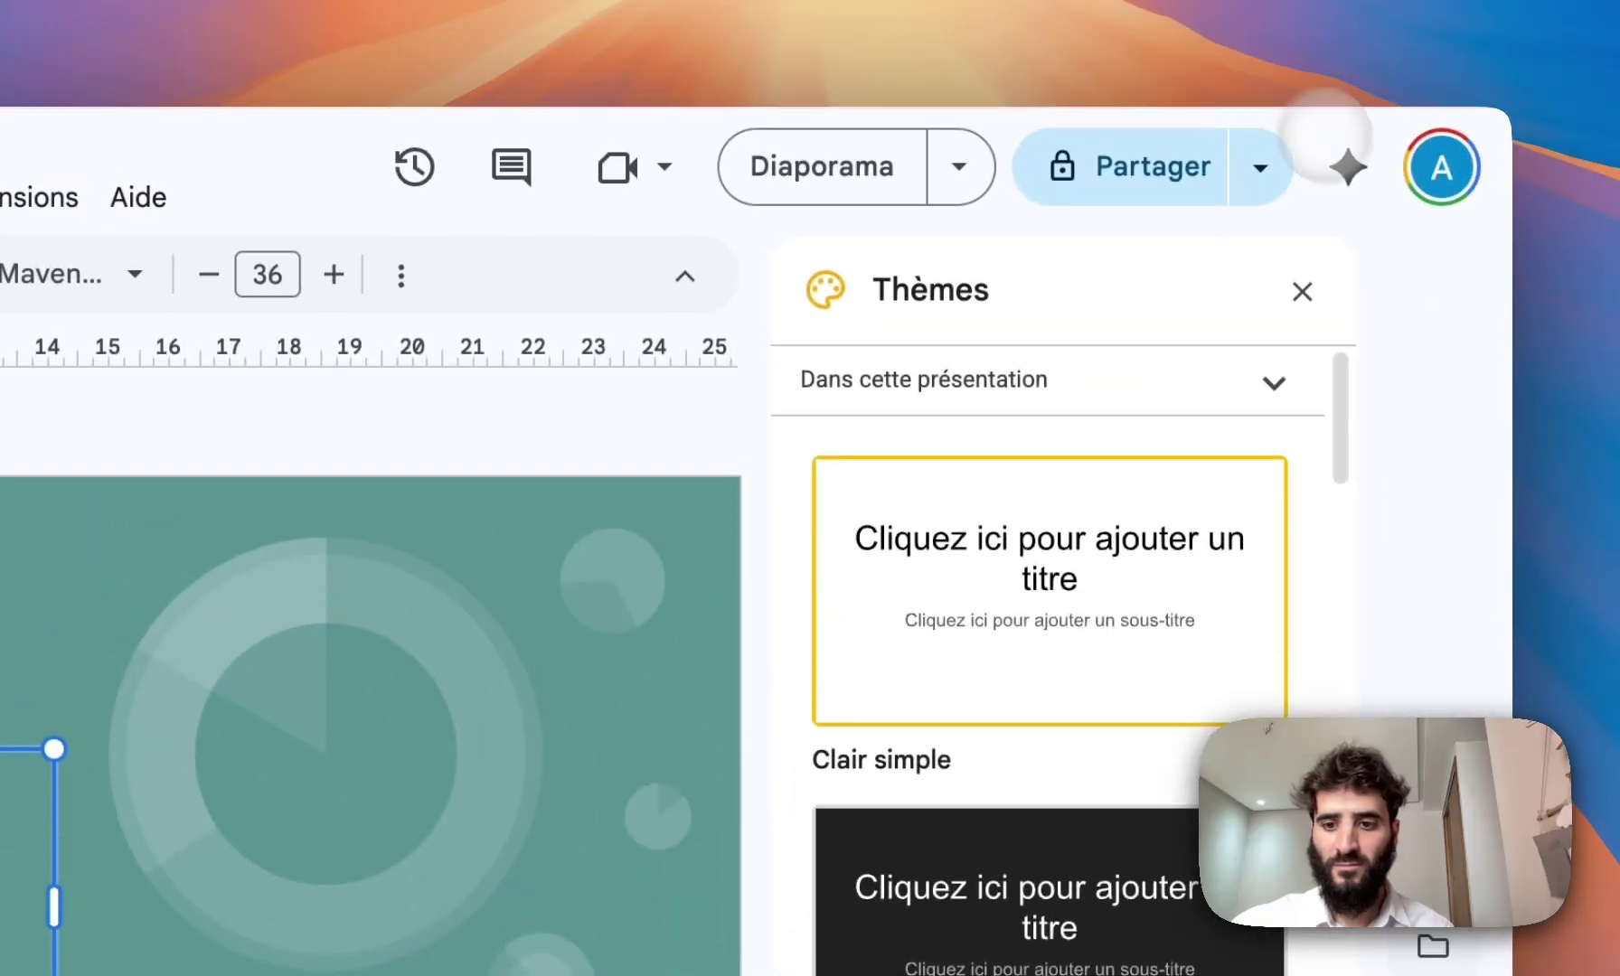
- Open the Gemini offer in Google Slides and read through its listed AI features
left_click(1333, 149)
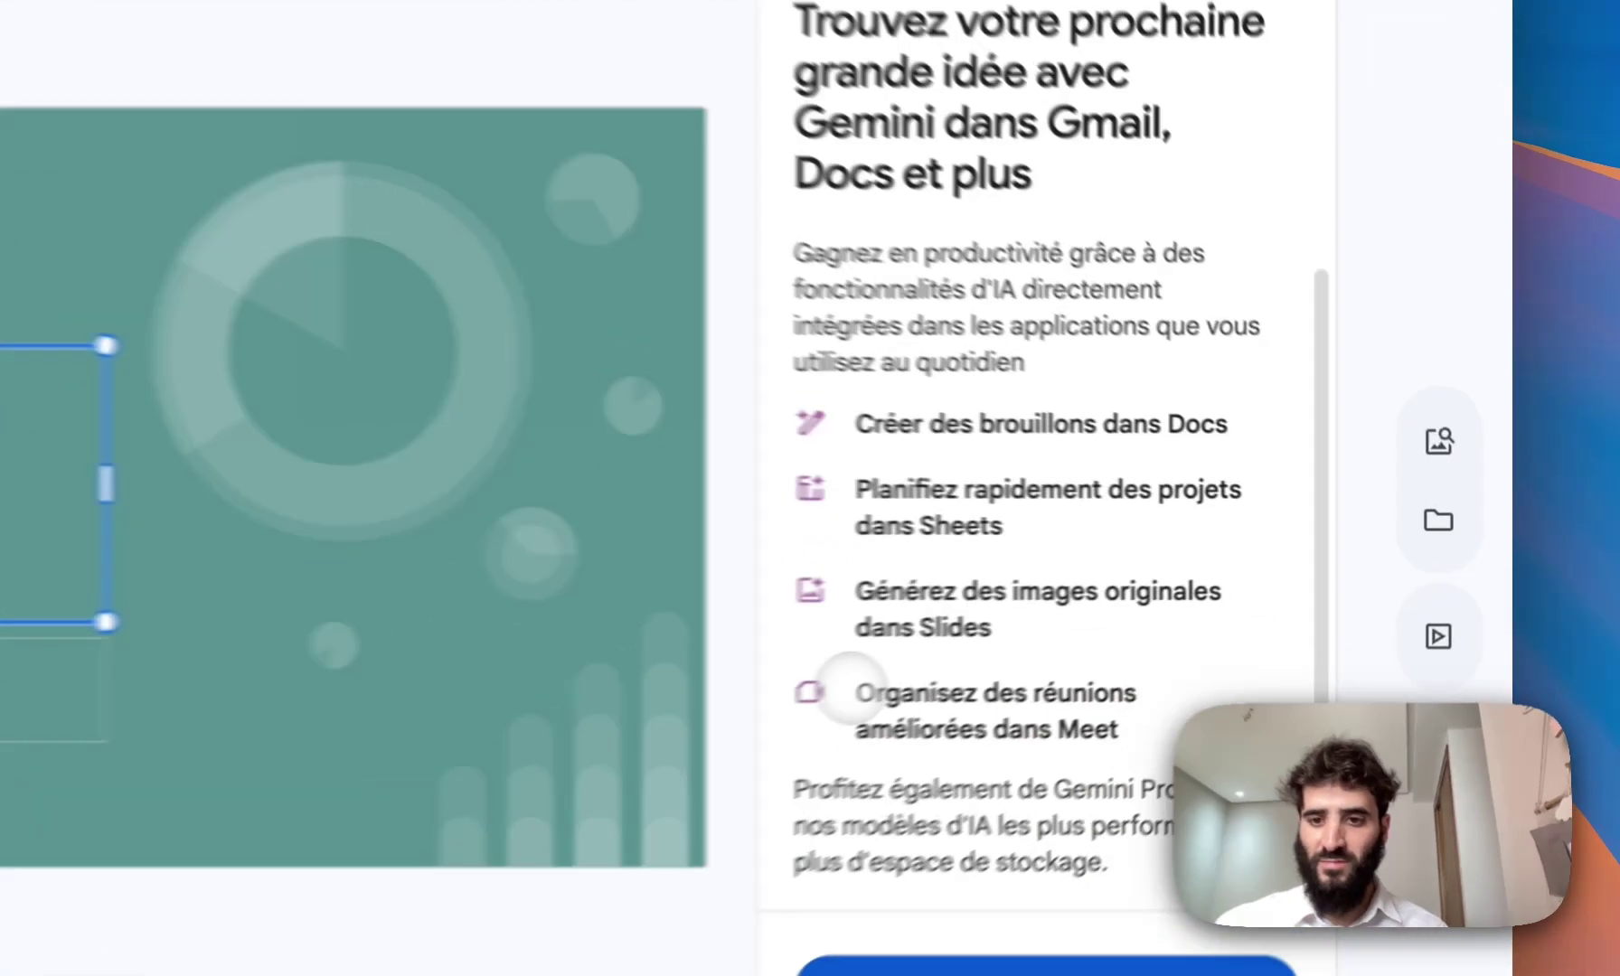
left_click_drag(1157, 617, 1375, 638)
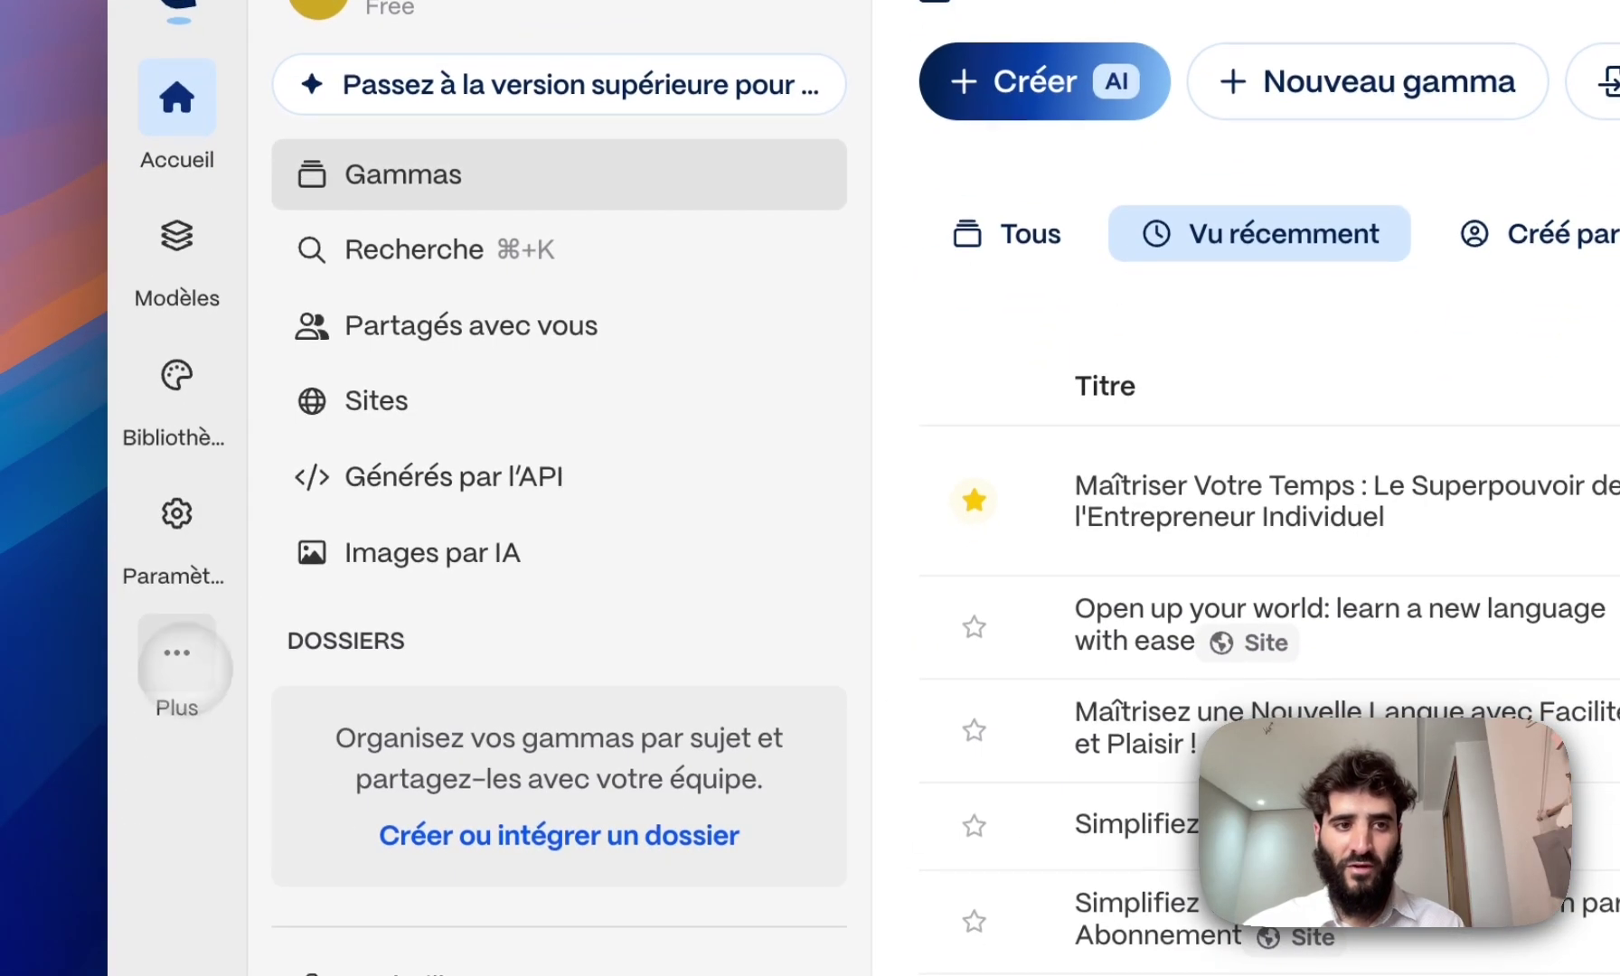
- Check Gamma's additional options, theme library, and workspace and account menu for plan information
left_click(177, 655)
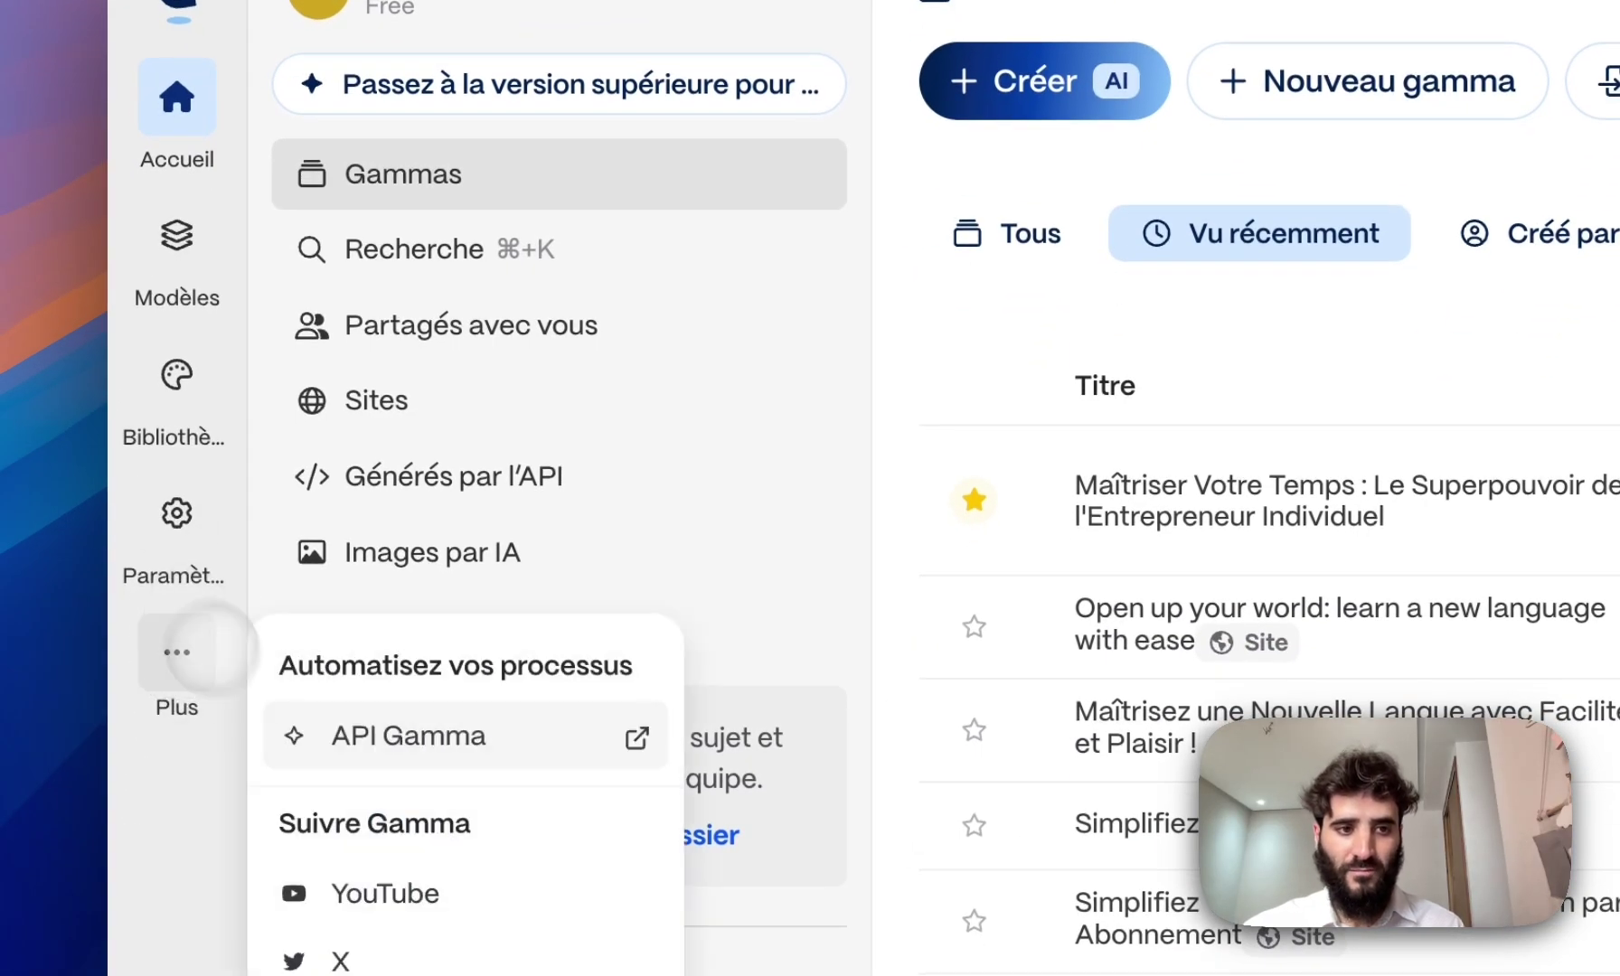
left_click(161, 402)
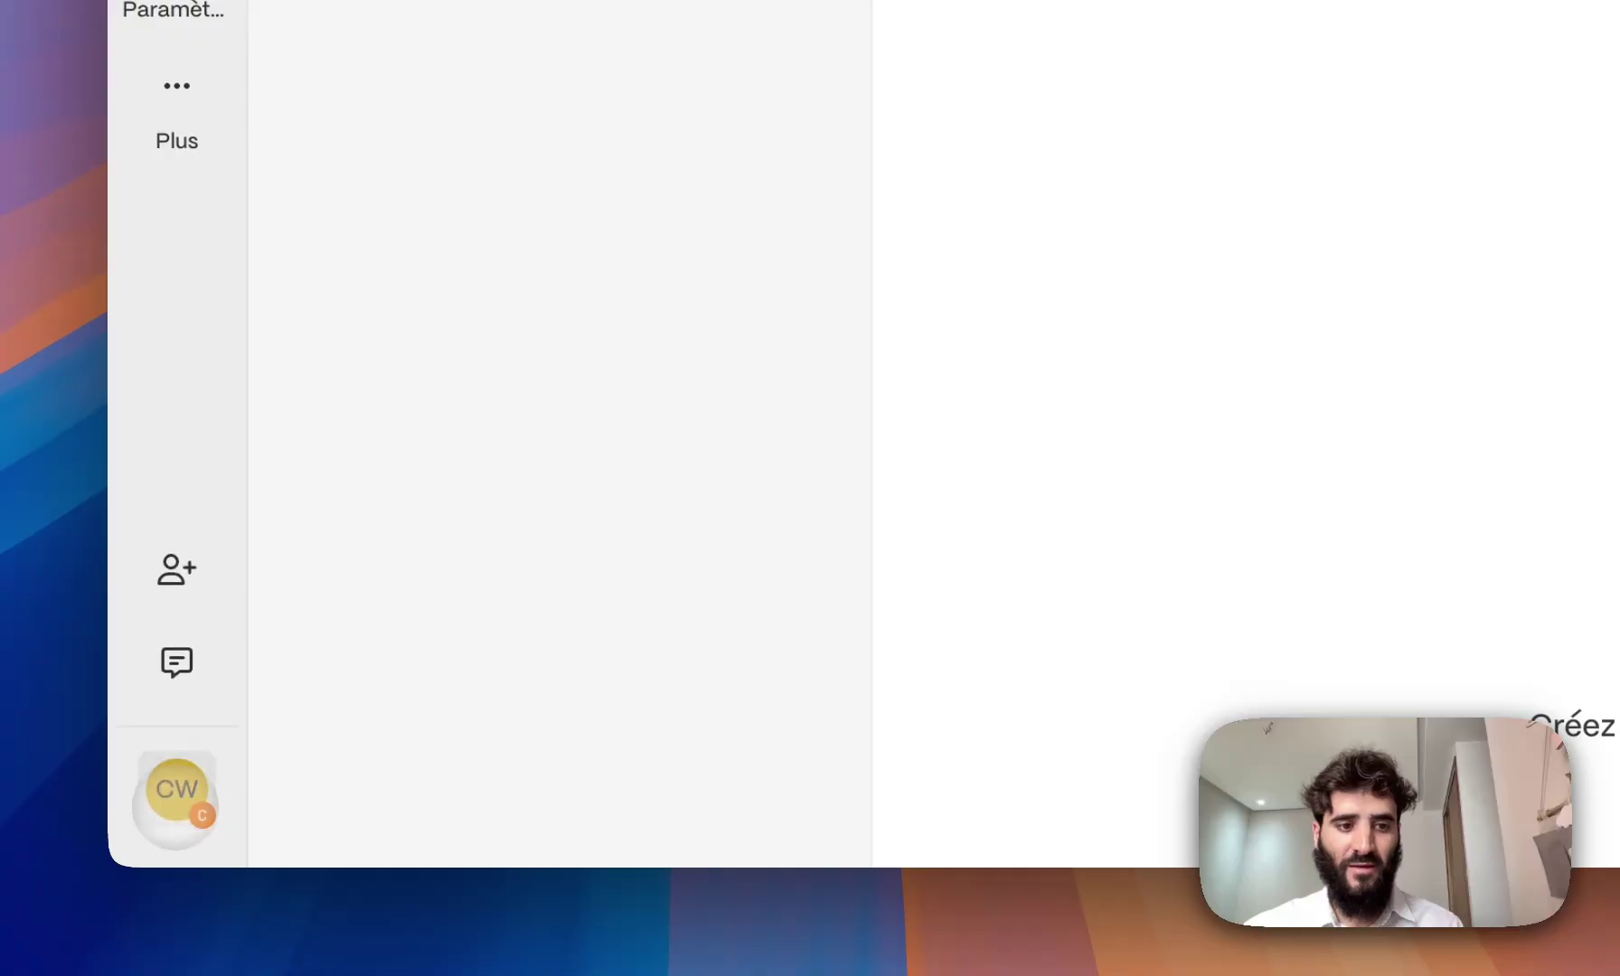
left_click(180, 781)
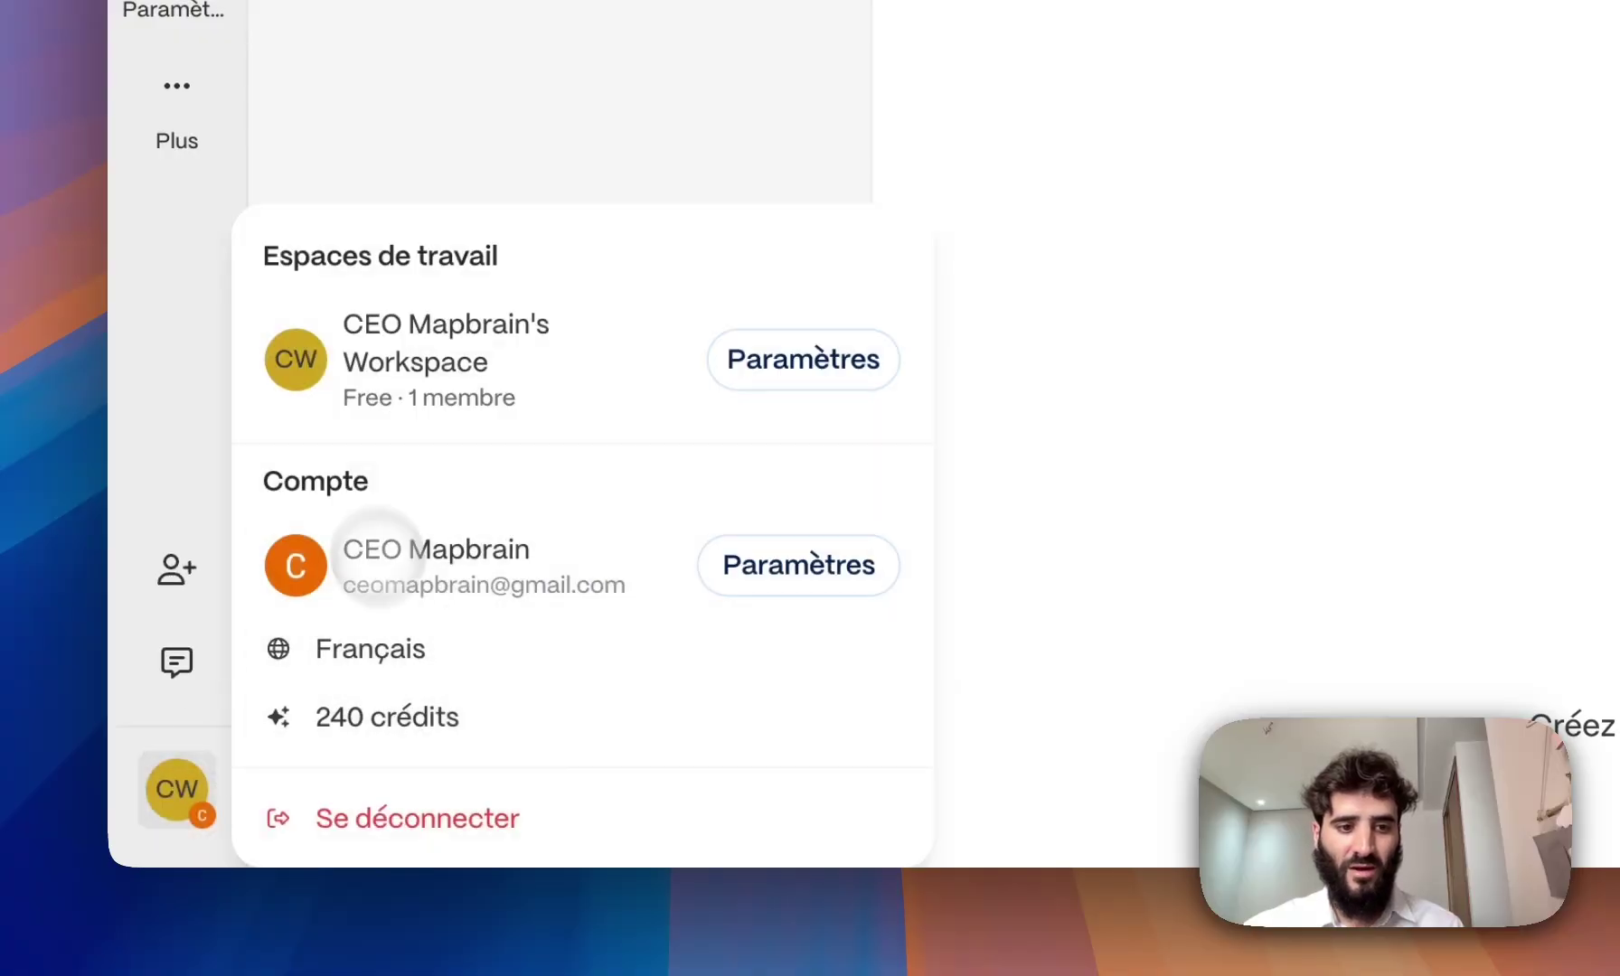
left_click(540, 306)
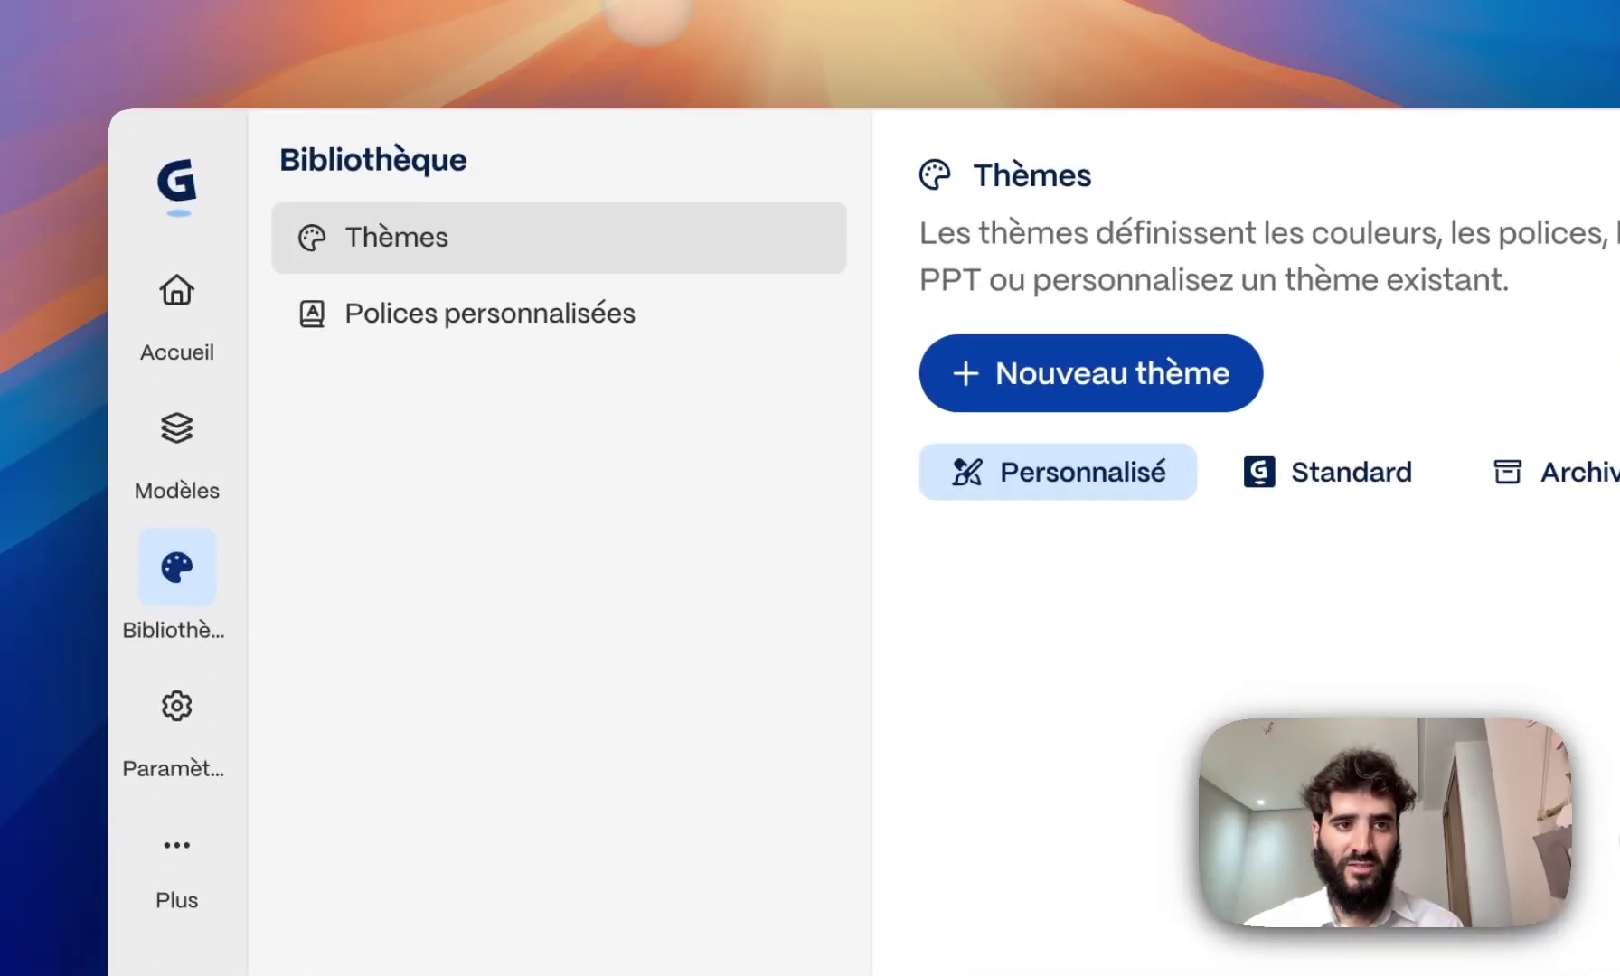
- Search the web for "gamma pricing" and open Gamma's "Plans and pricing" page
key("super+l")
type("gamma pri")
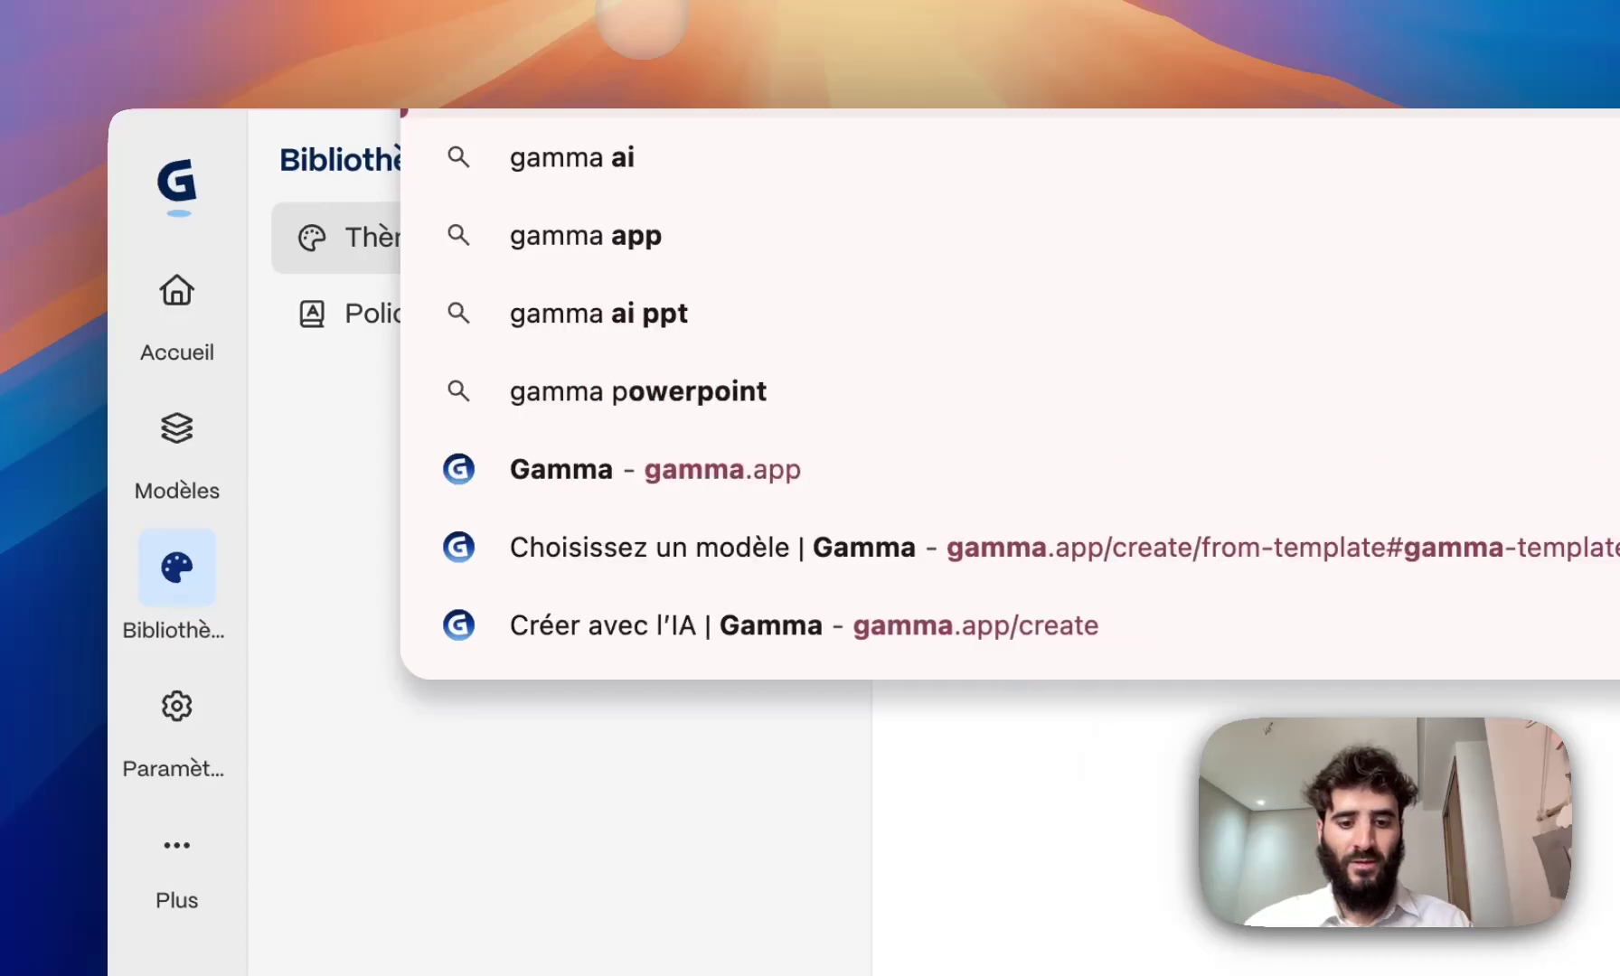
type("cing")
key("Return")
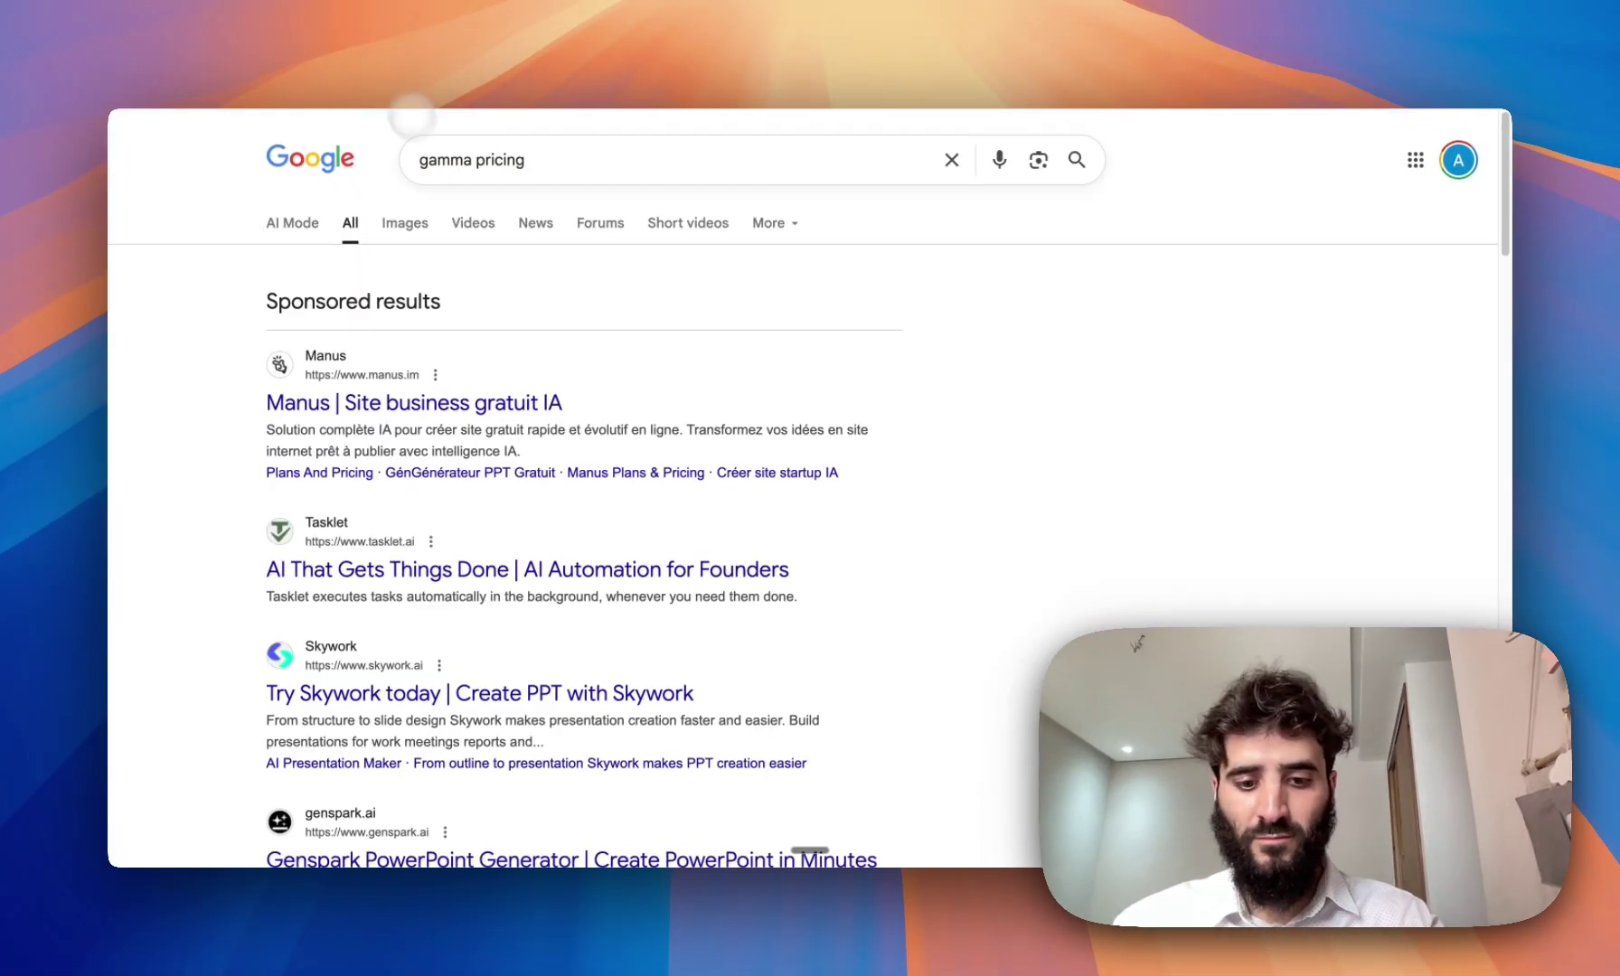
scroll(377, 363, "down", 10)
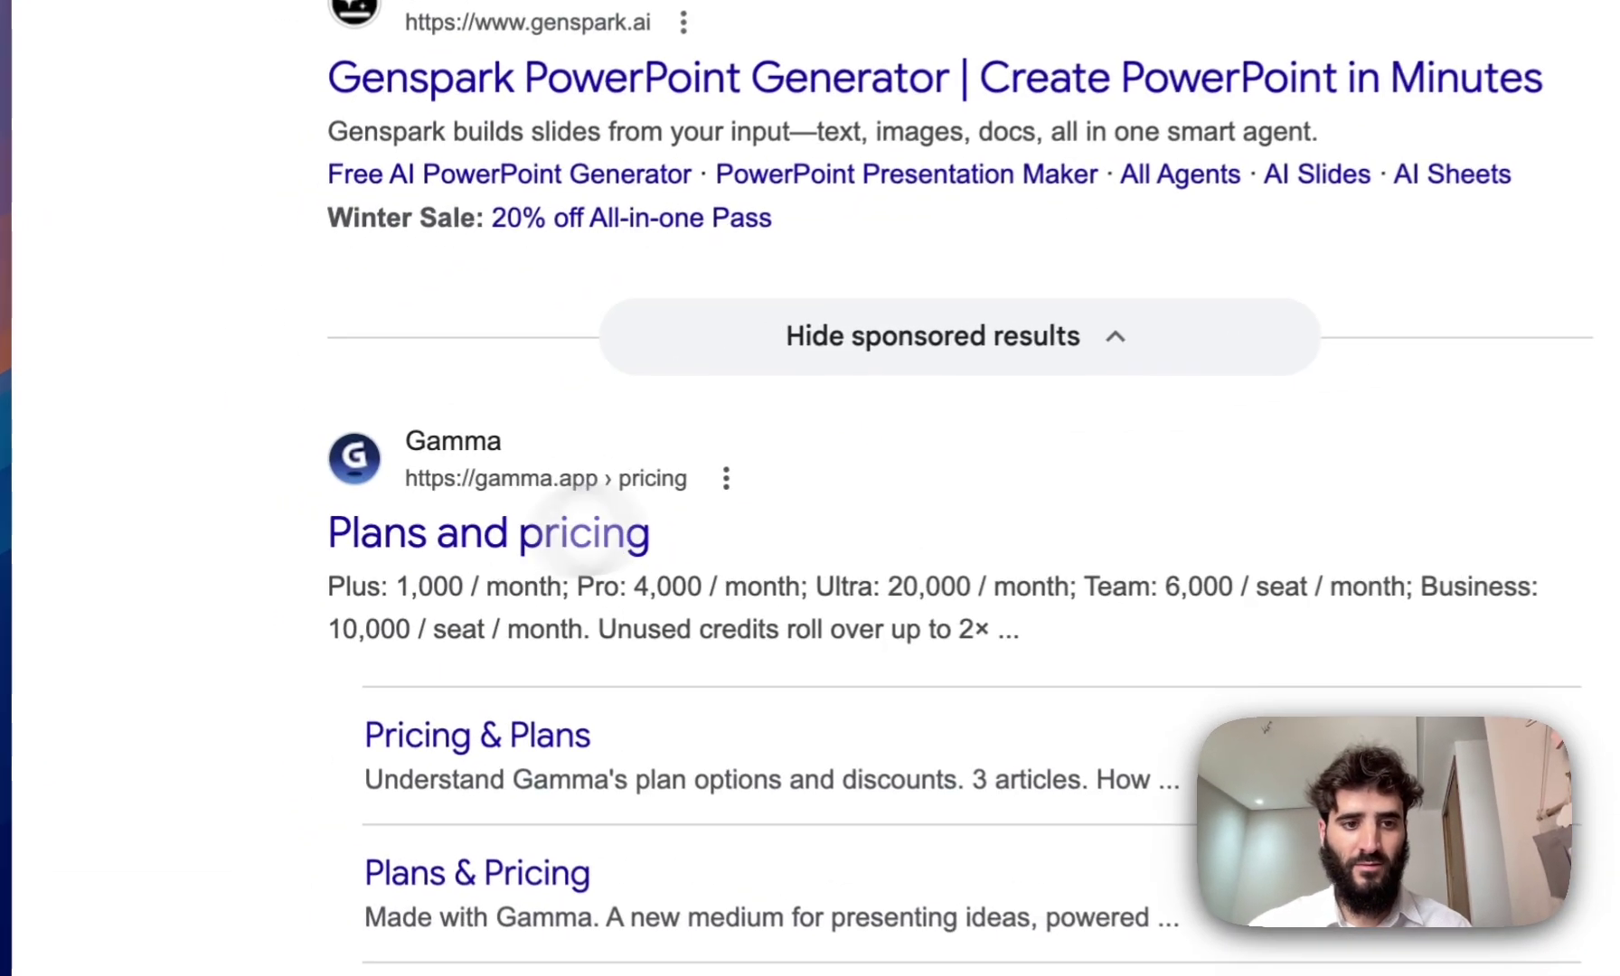
left_click(417, 514)
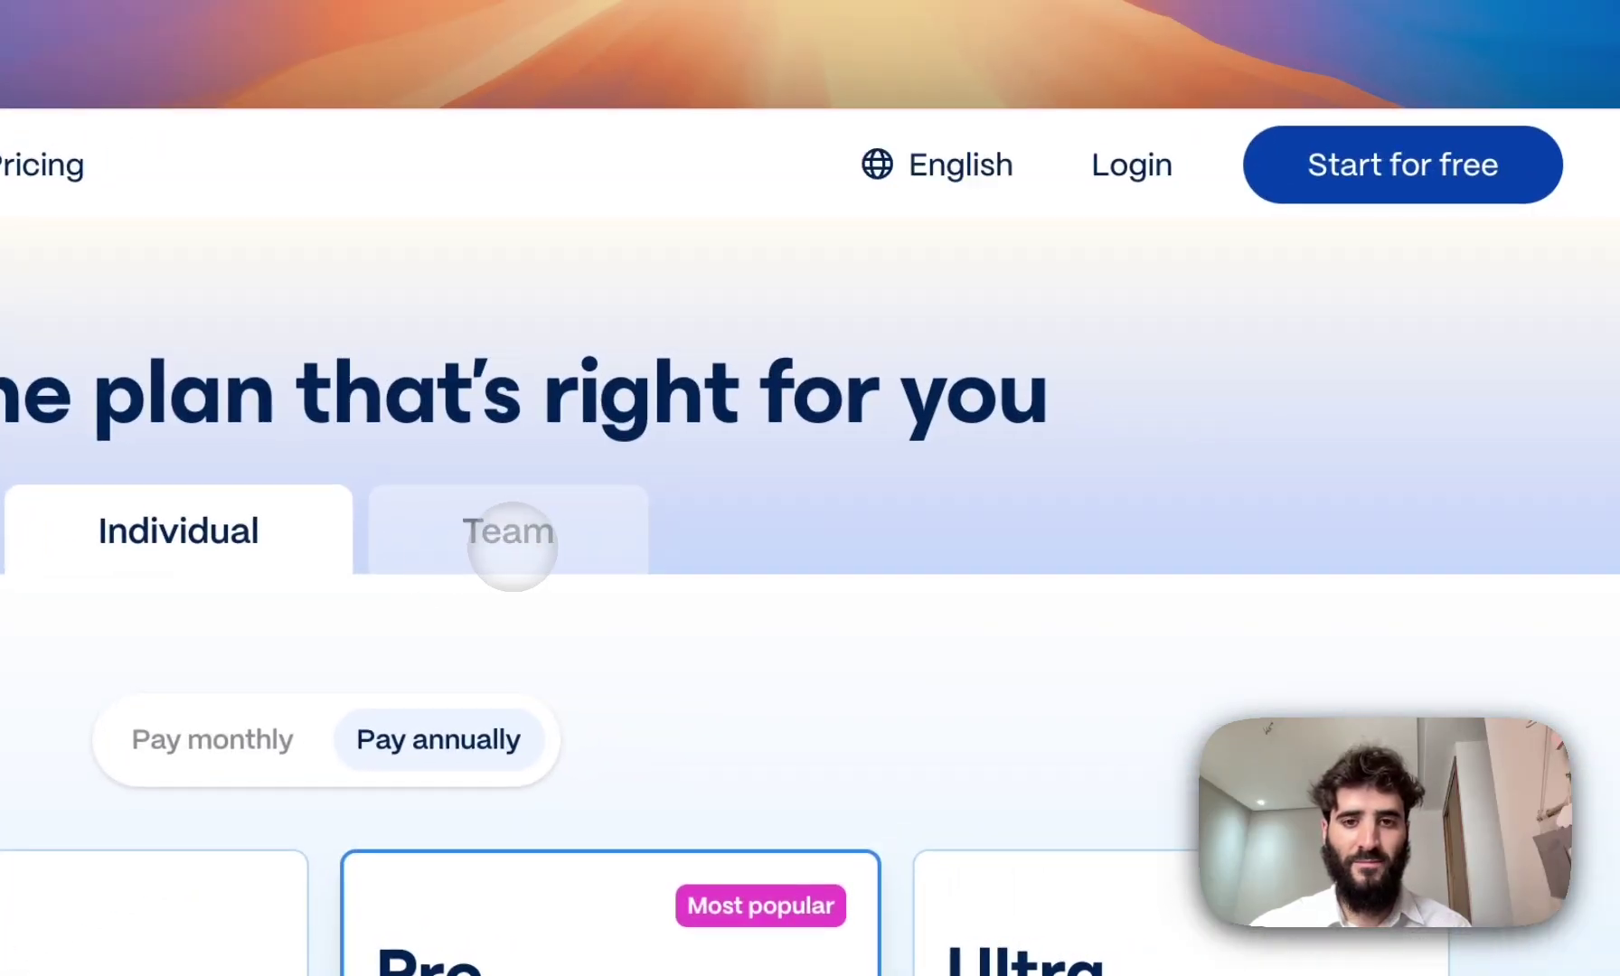
- Compare the prices of Gamma's Individual and Team plans with annual billing
left_click(512, 545)
left_click(180, 533)
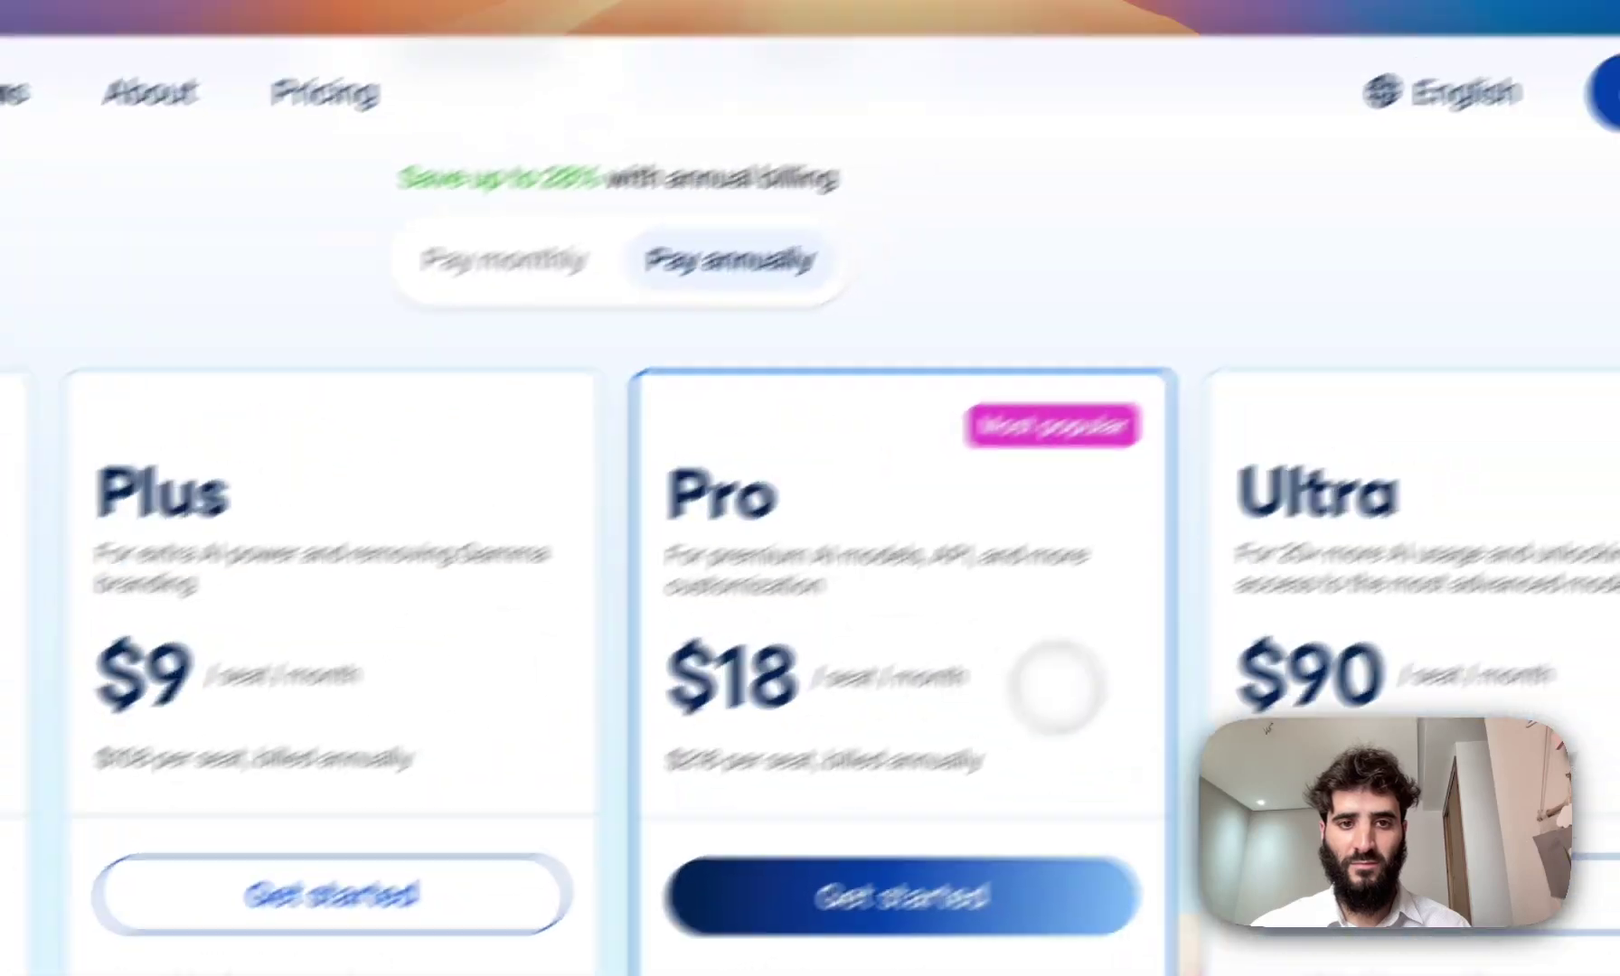
left_click(672, 224)
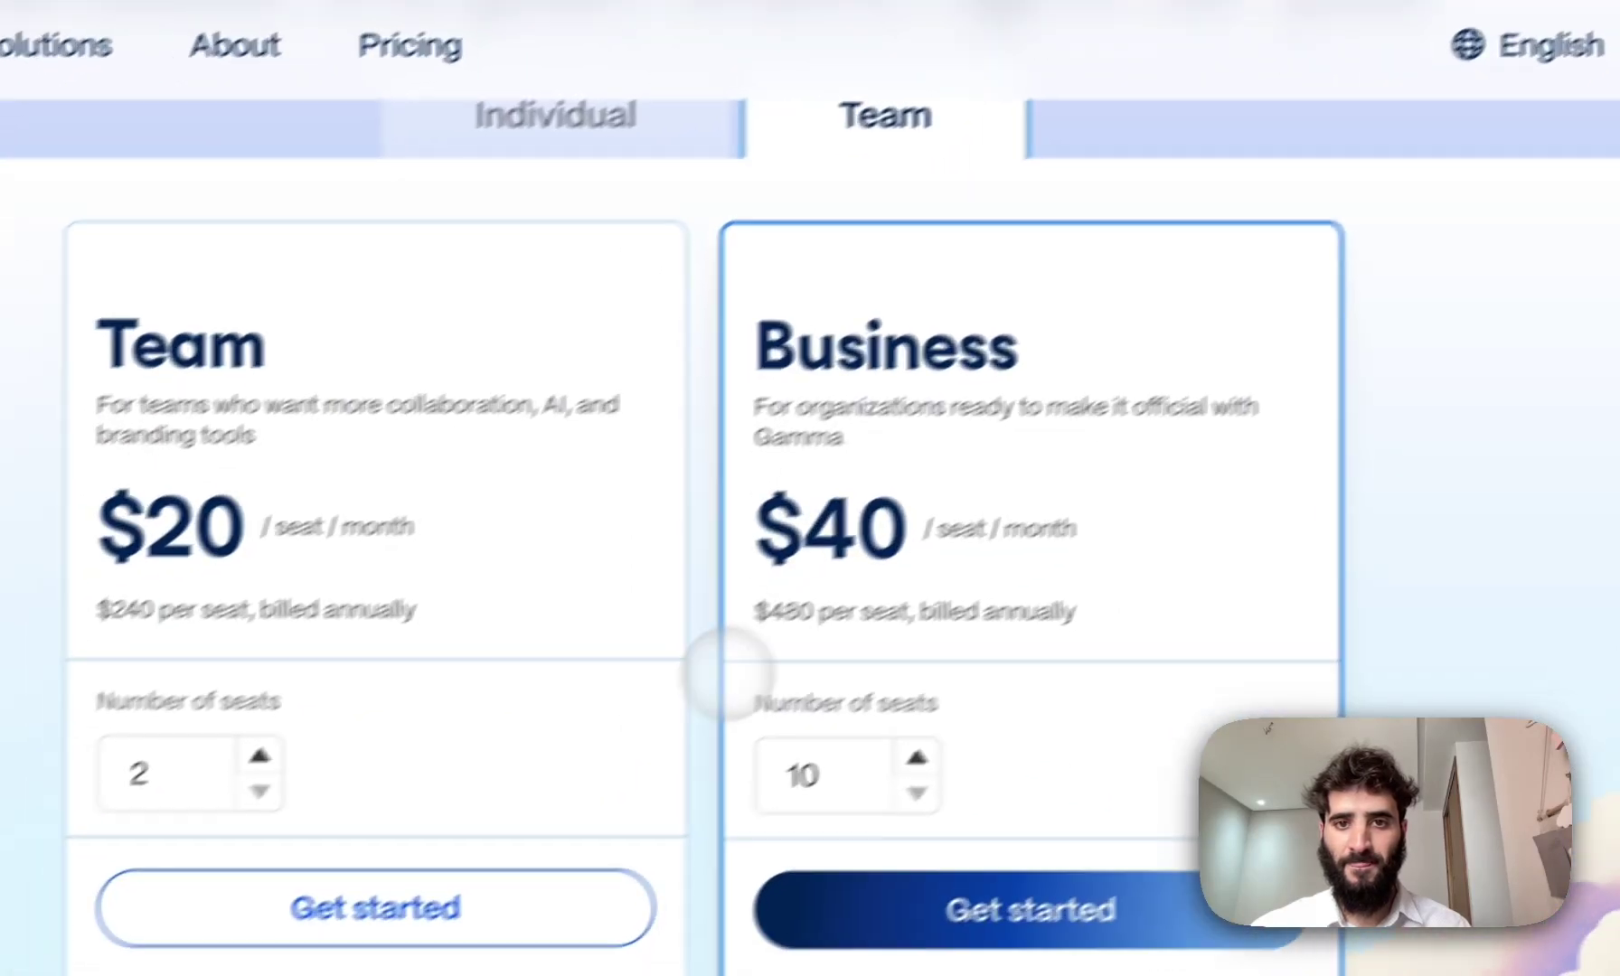
scroll(629, 714, "up", 3)
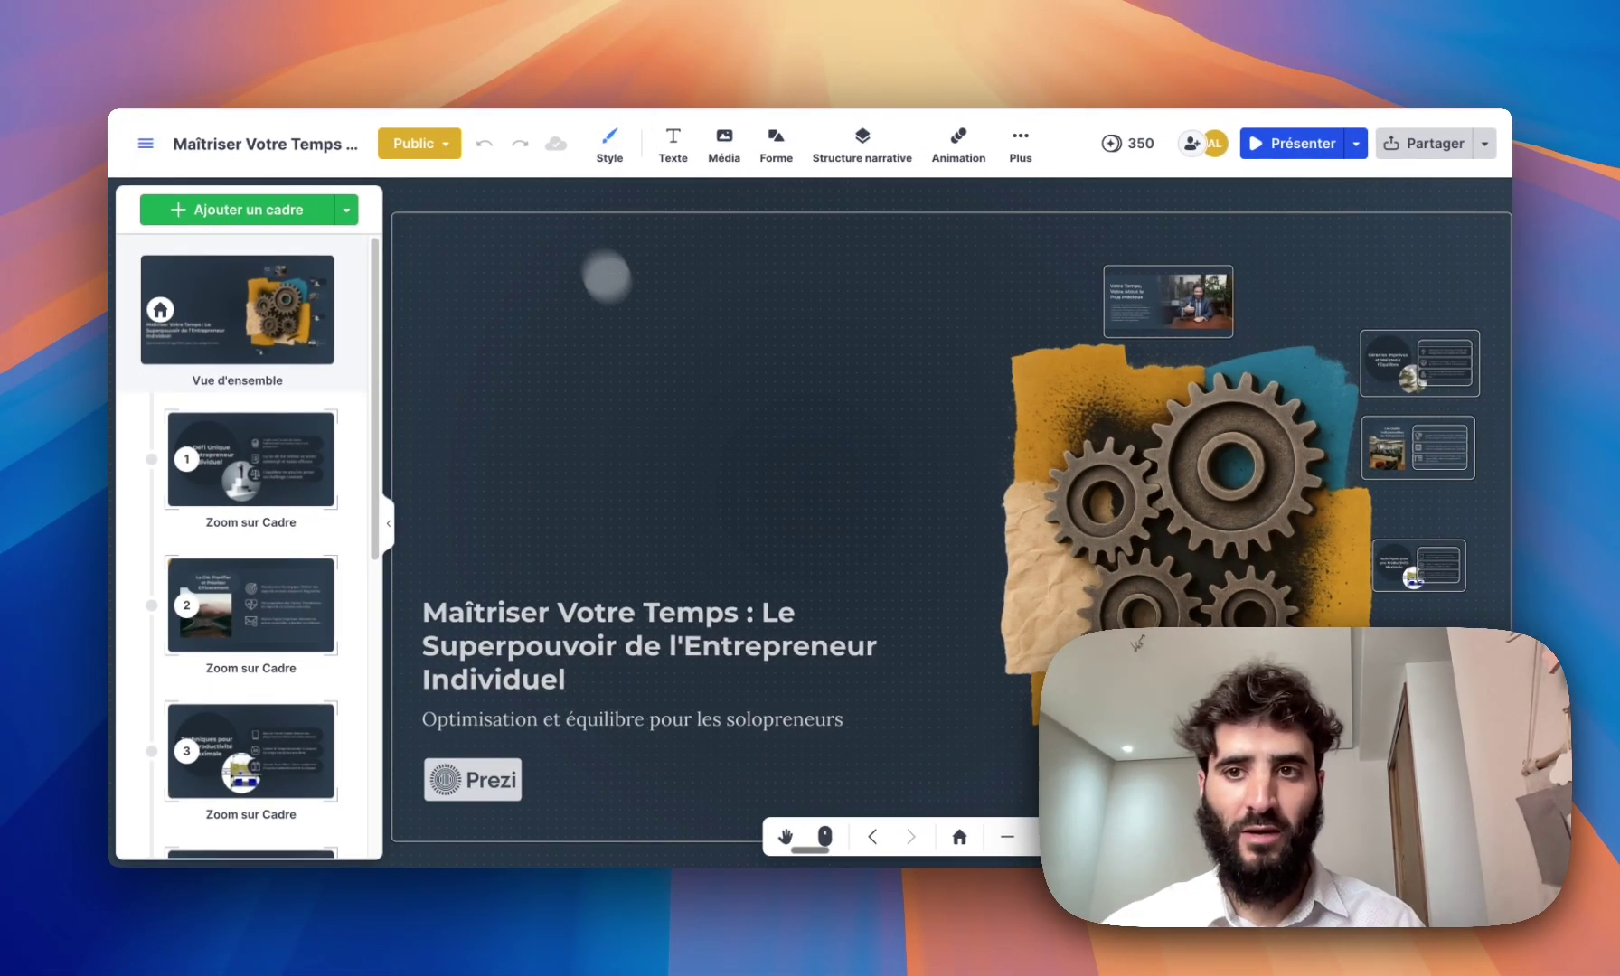
- Switch to the Prezi version of the time-management presentation and look up prezi.com/pricing in the browser
scroll(641, 357, "down", 1)
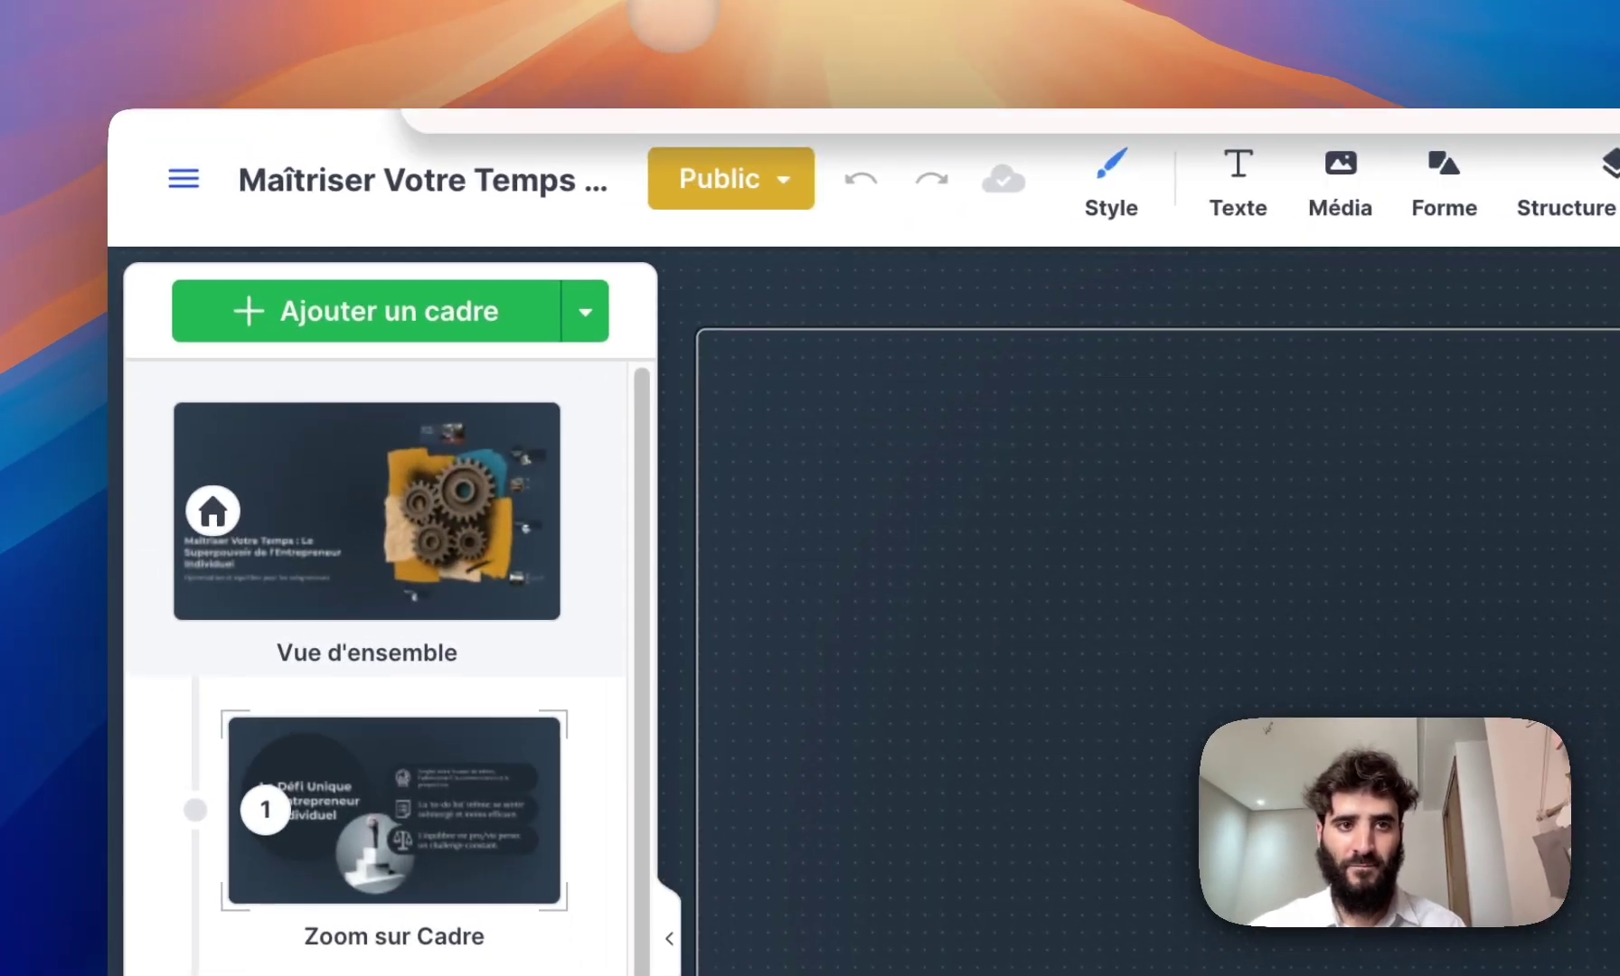
left_click(389, 63)
type("pre")
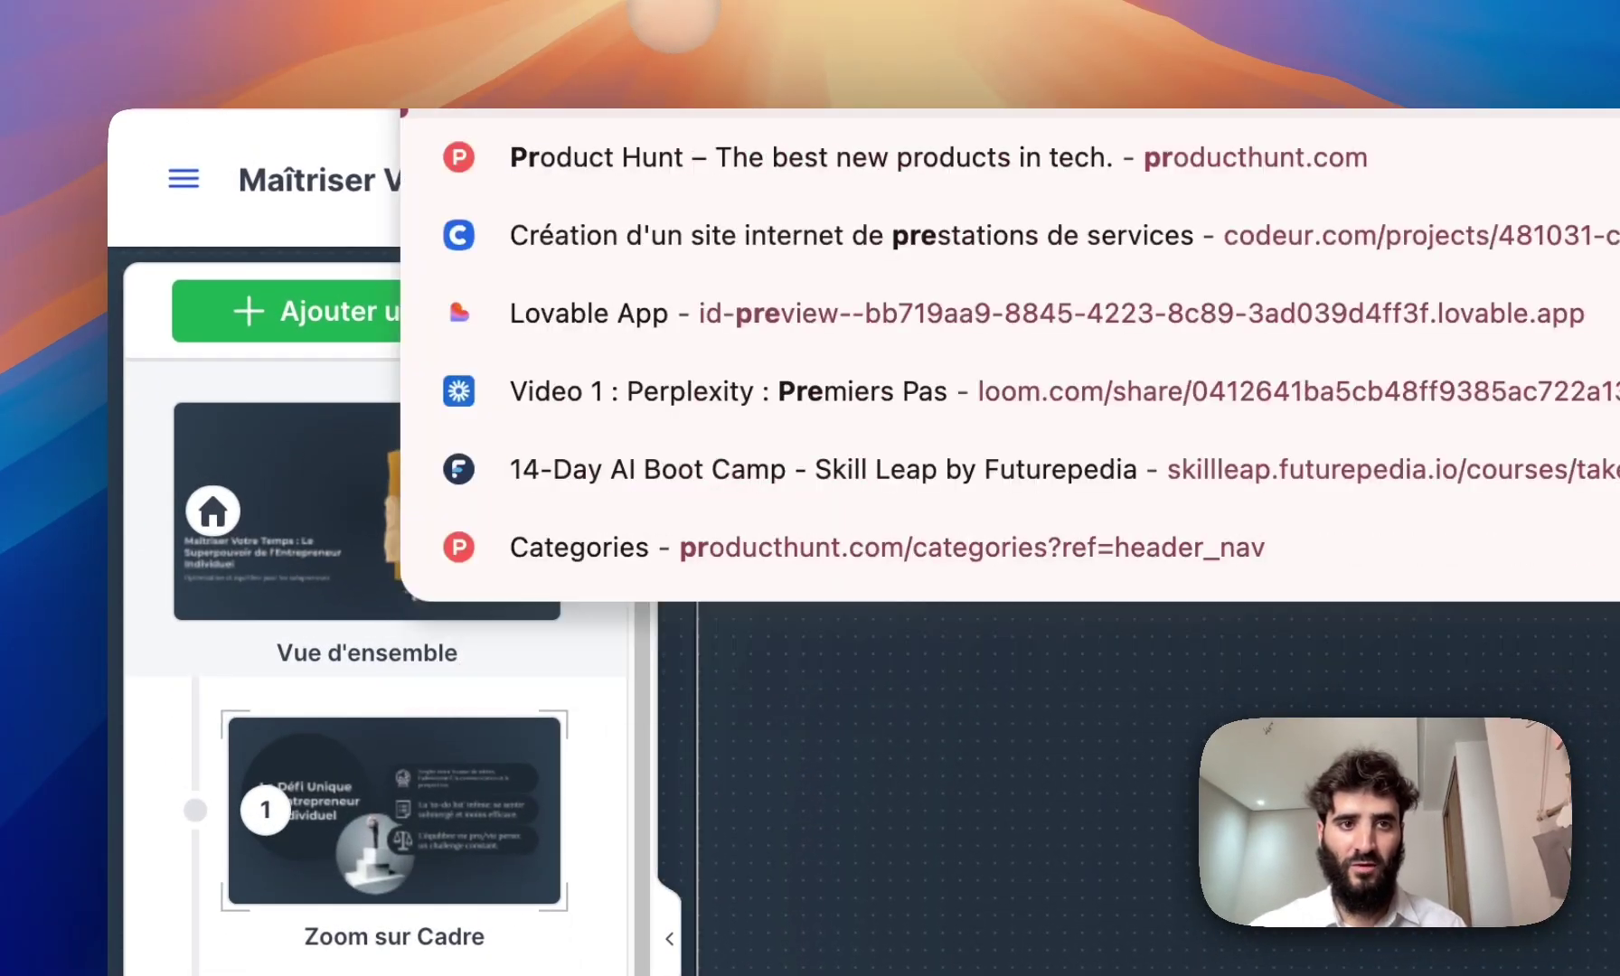
type("zi.co")
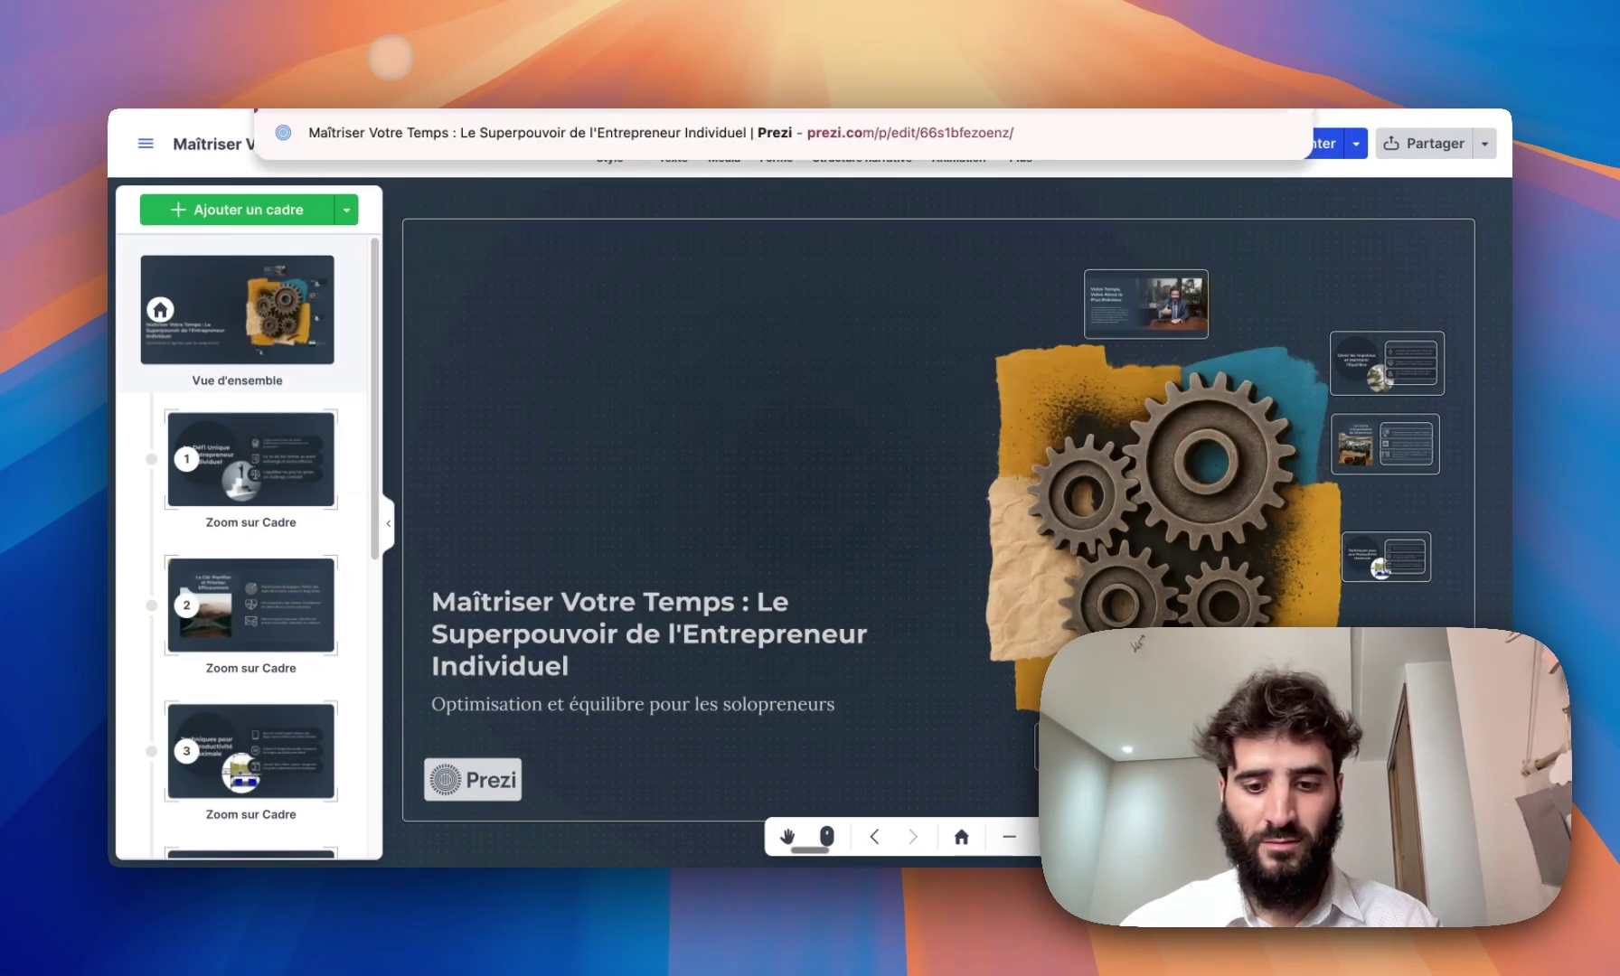
key("BackSpace")
key("BackSpace")
key("BackSpace")
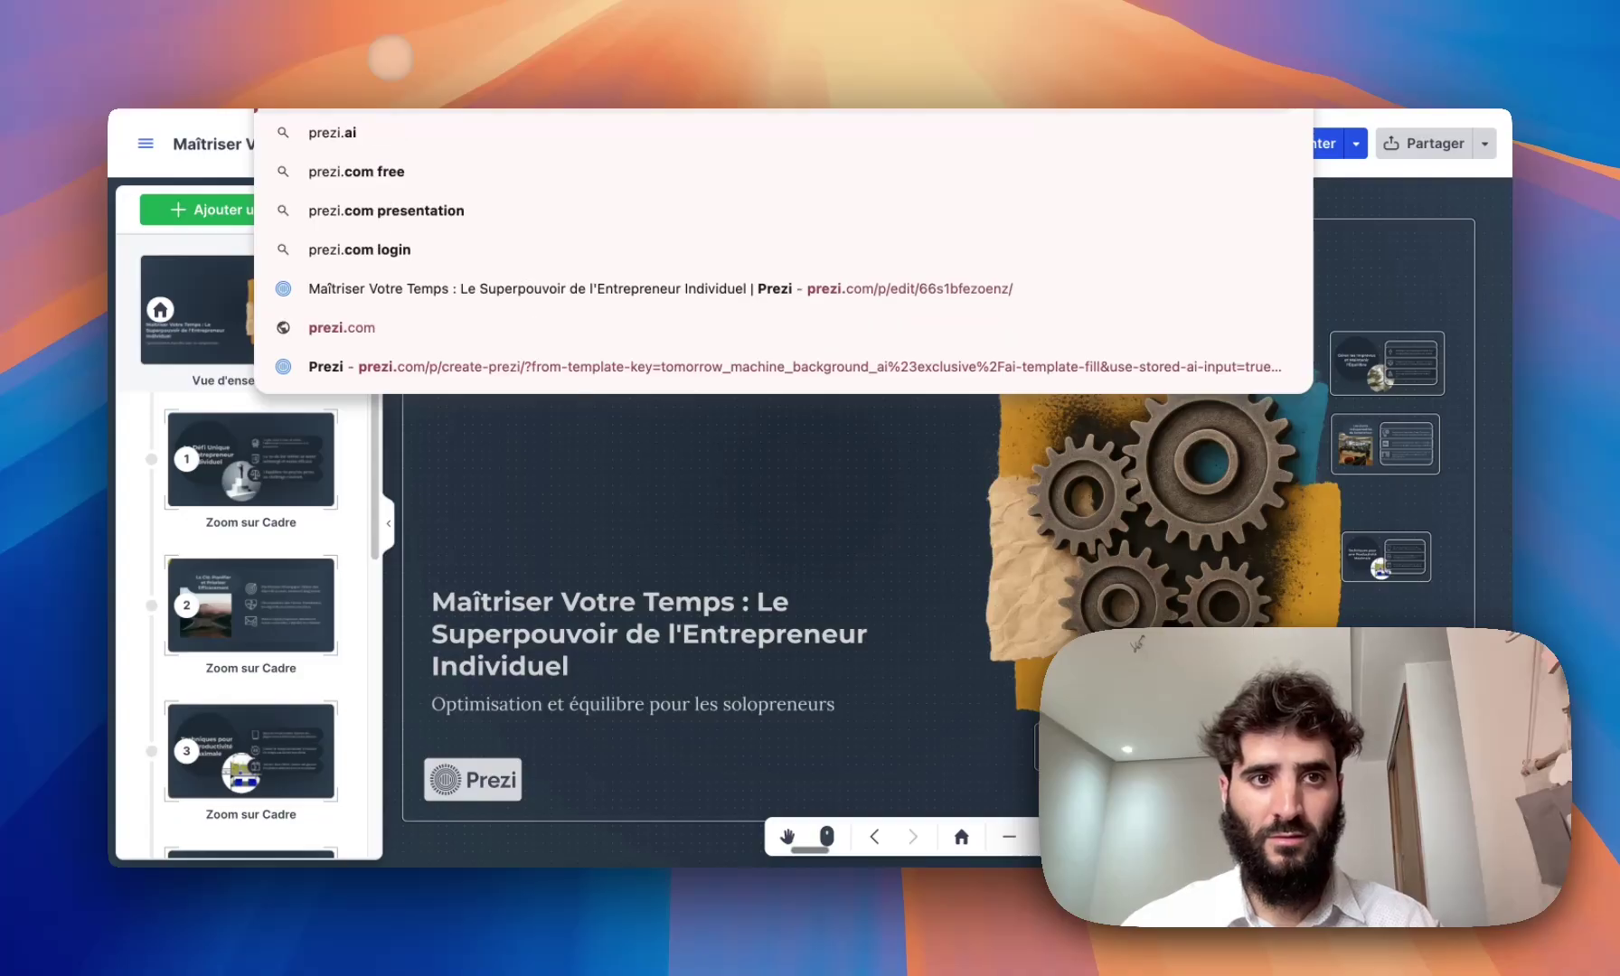
type("com/pri")
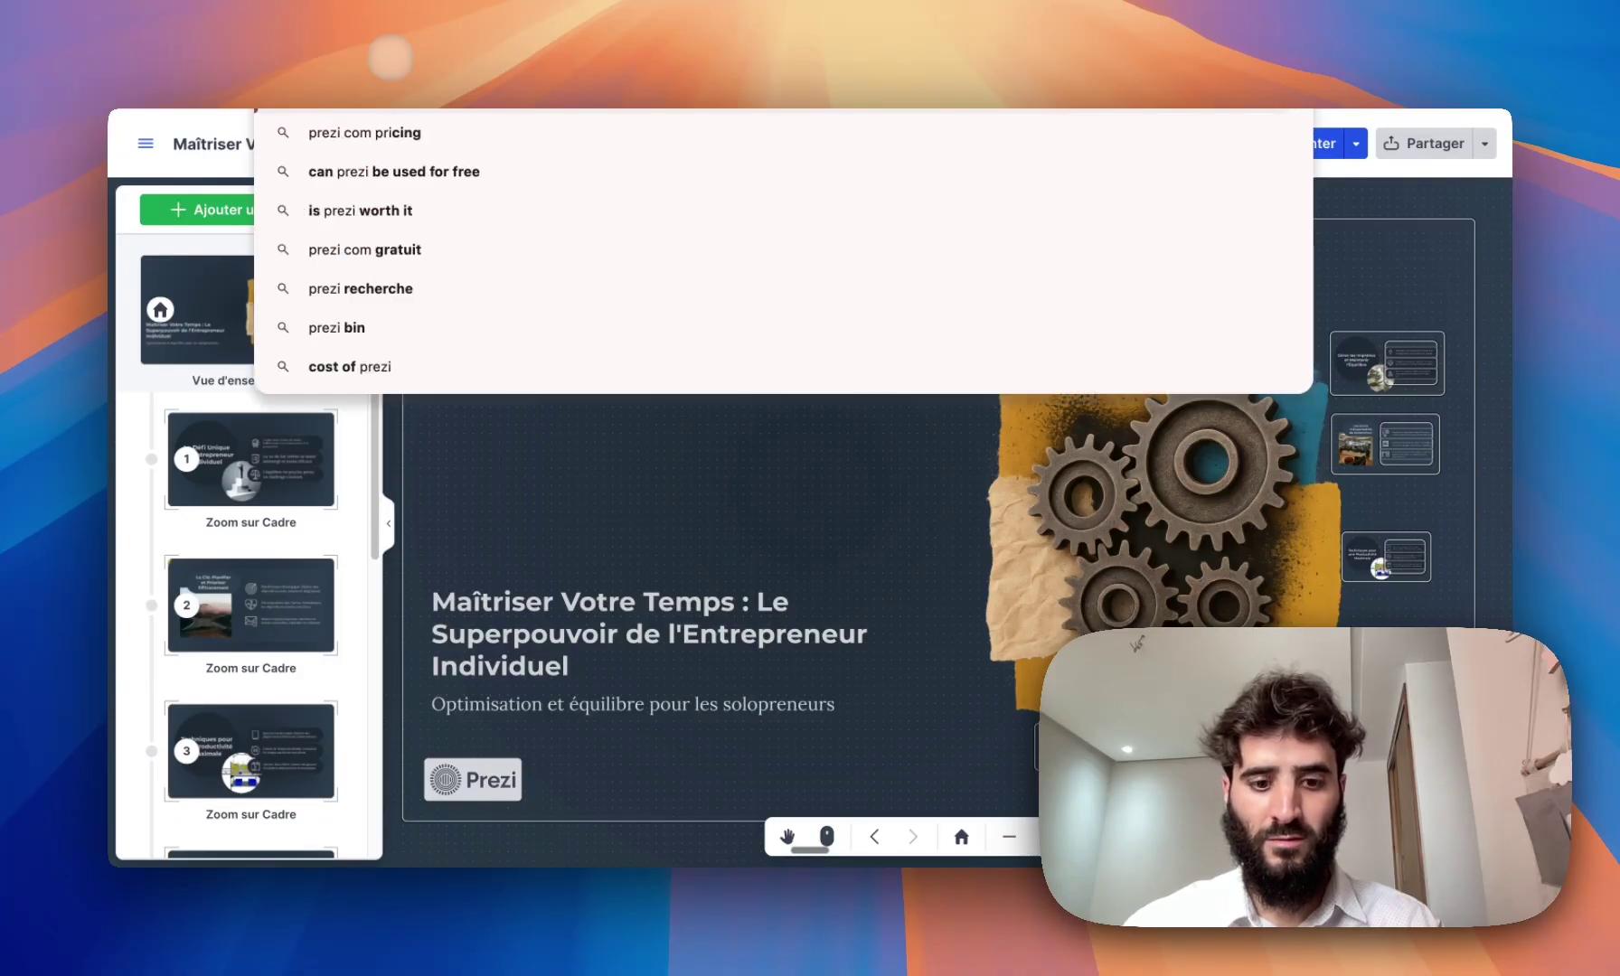
type("cing")
key("Return")
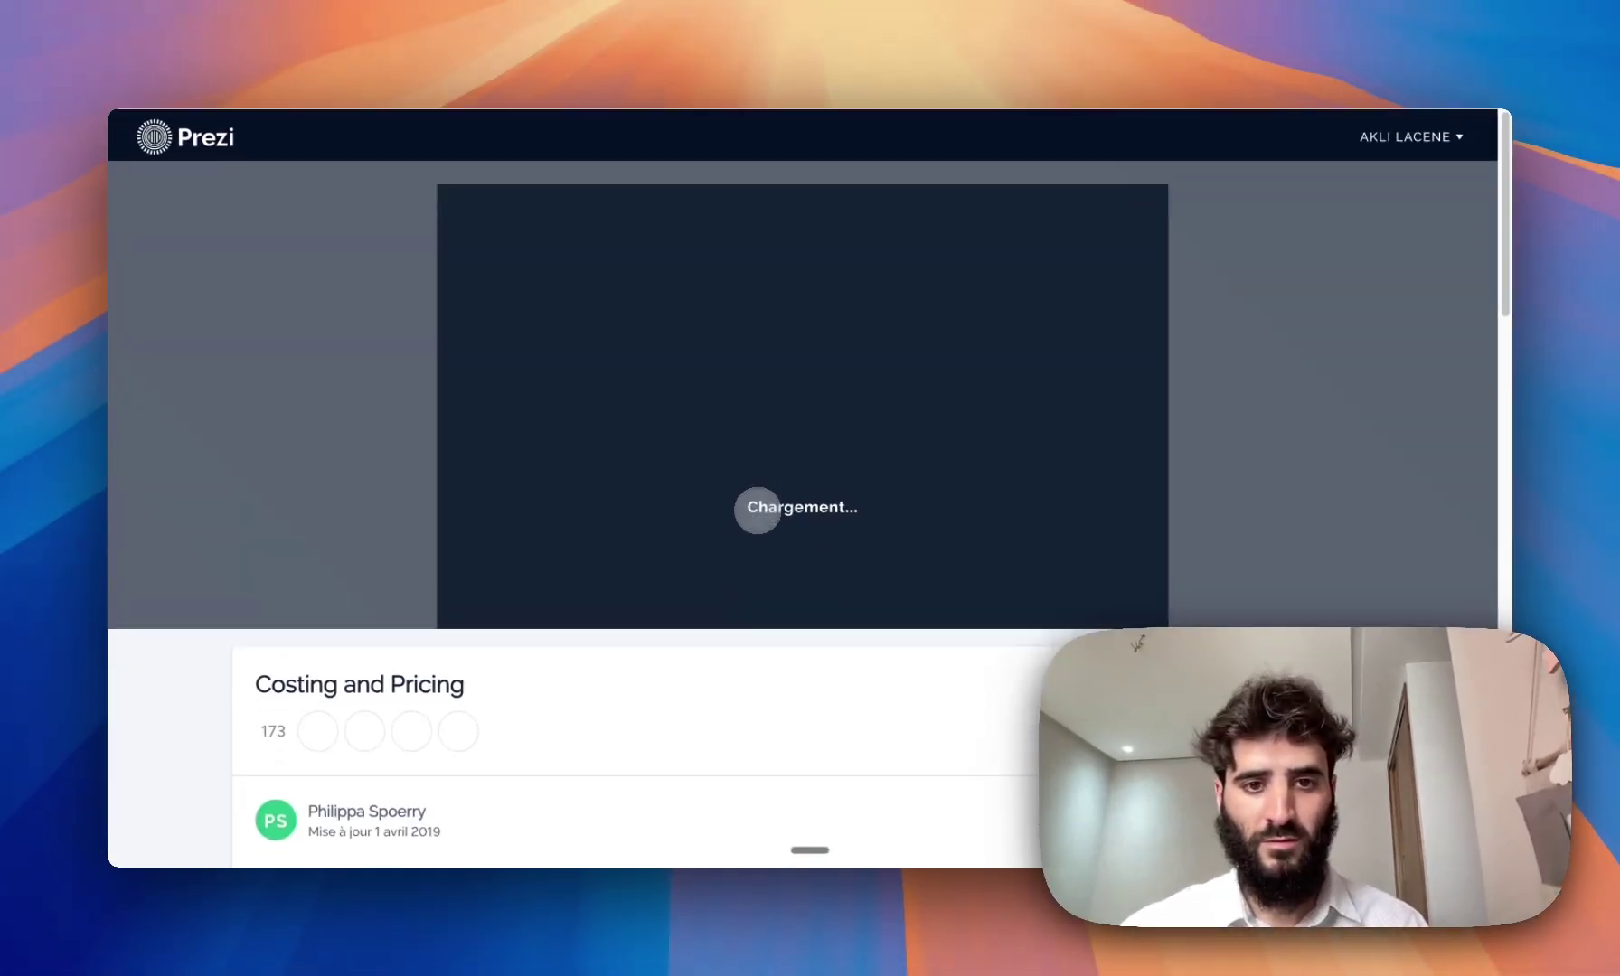
- Skim the "Costing and Pricing" presentation page, then open "Tarification Prezi" from the search results
scroll(761, 510, "down", 4)
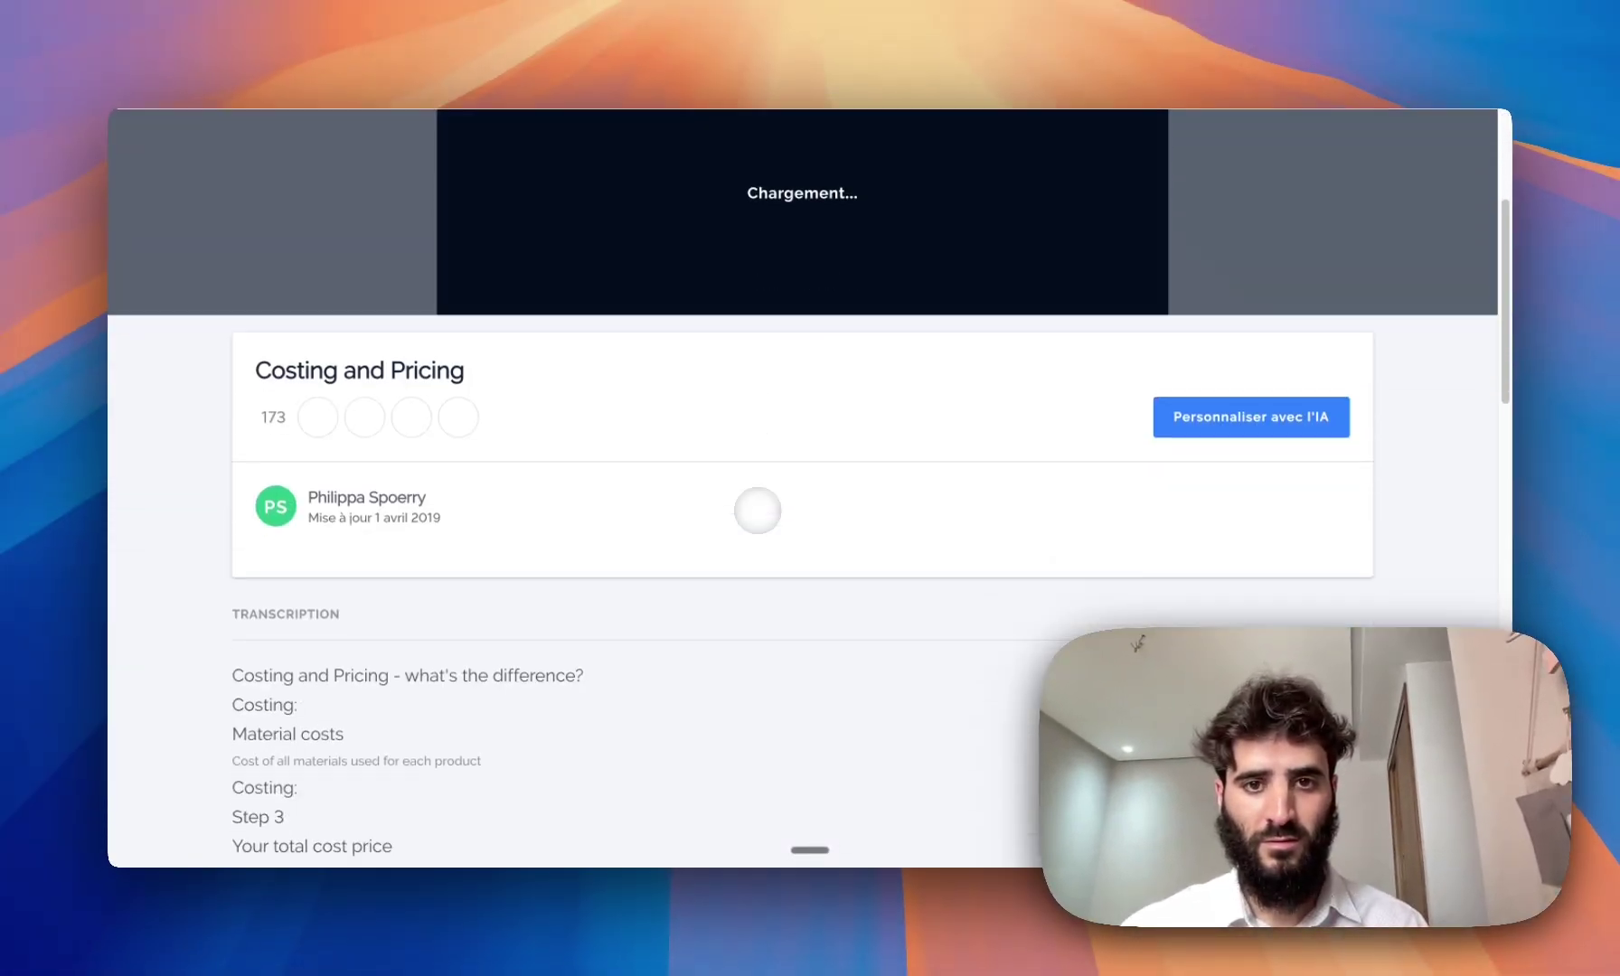
scroll(761, 509, "up", 4)
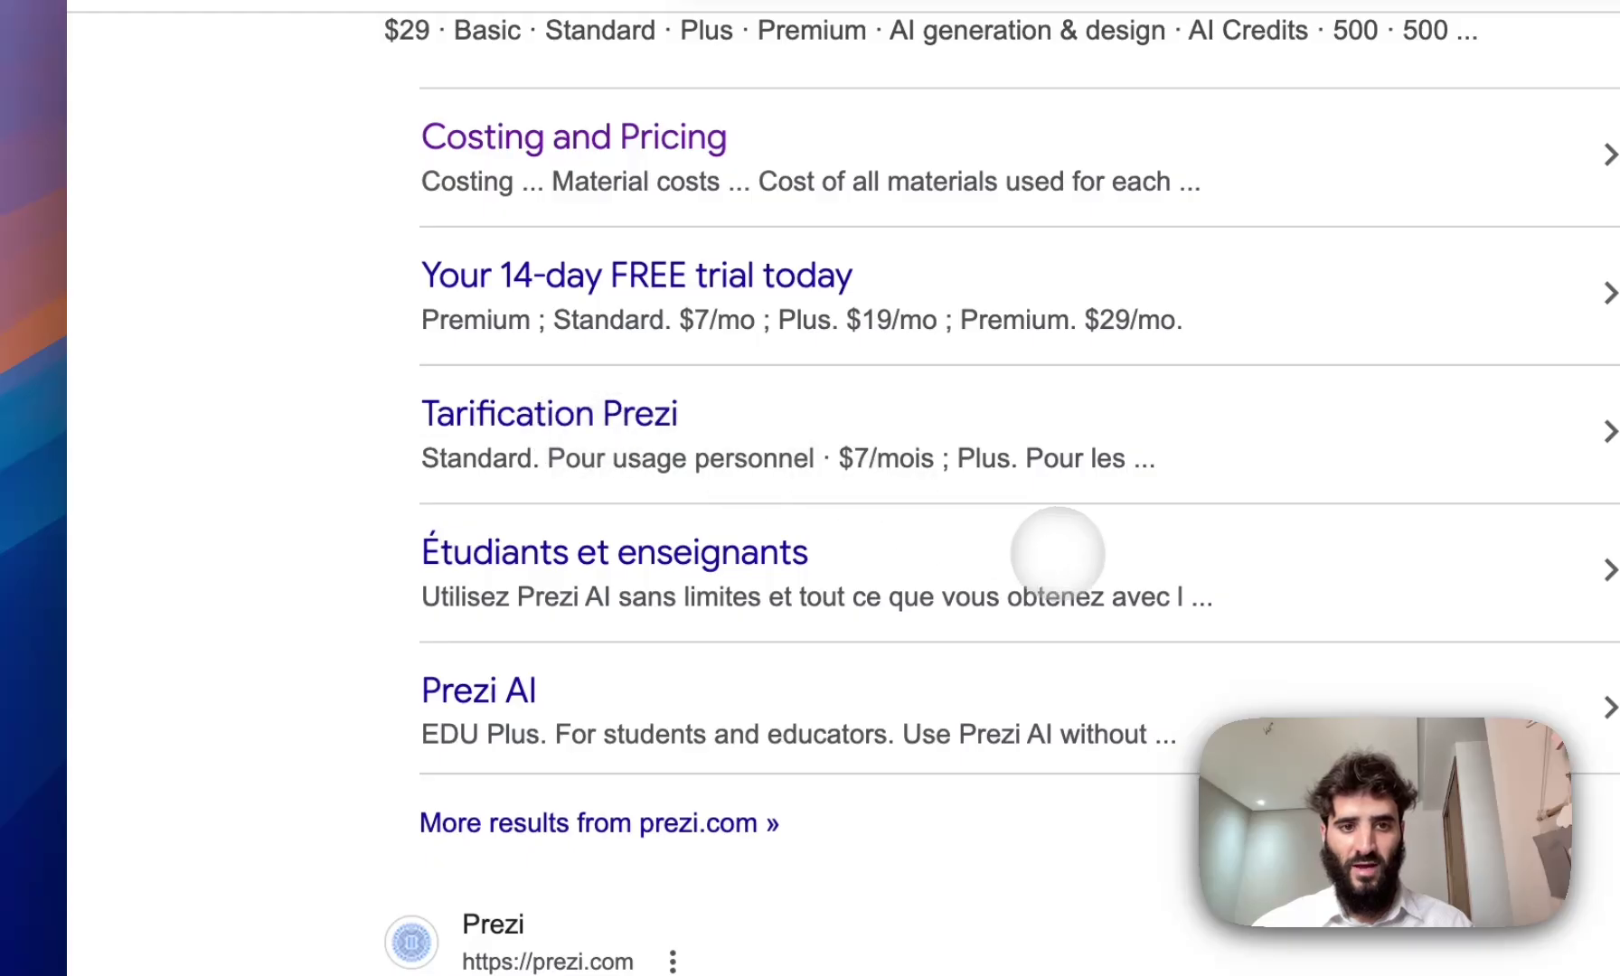
left_click(830, 420)
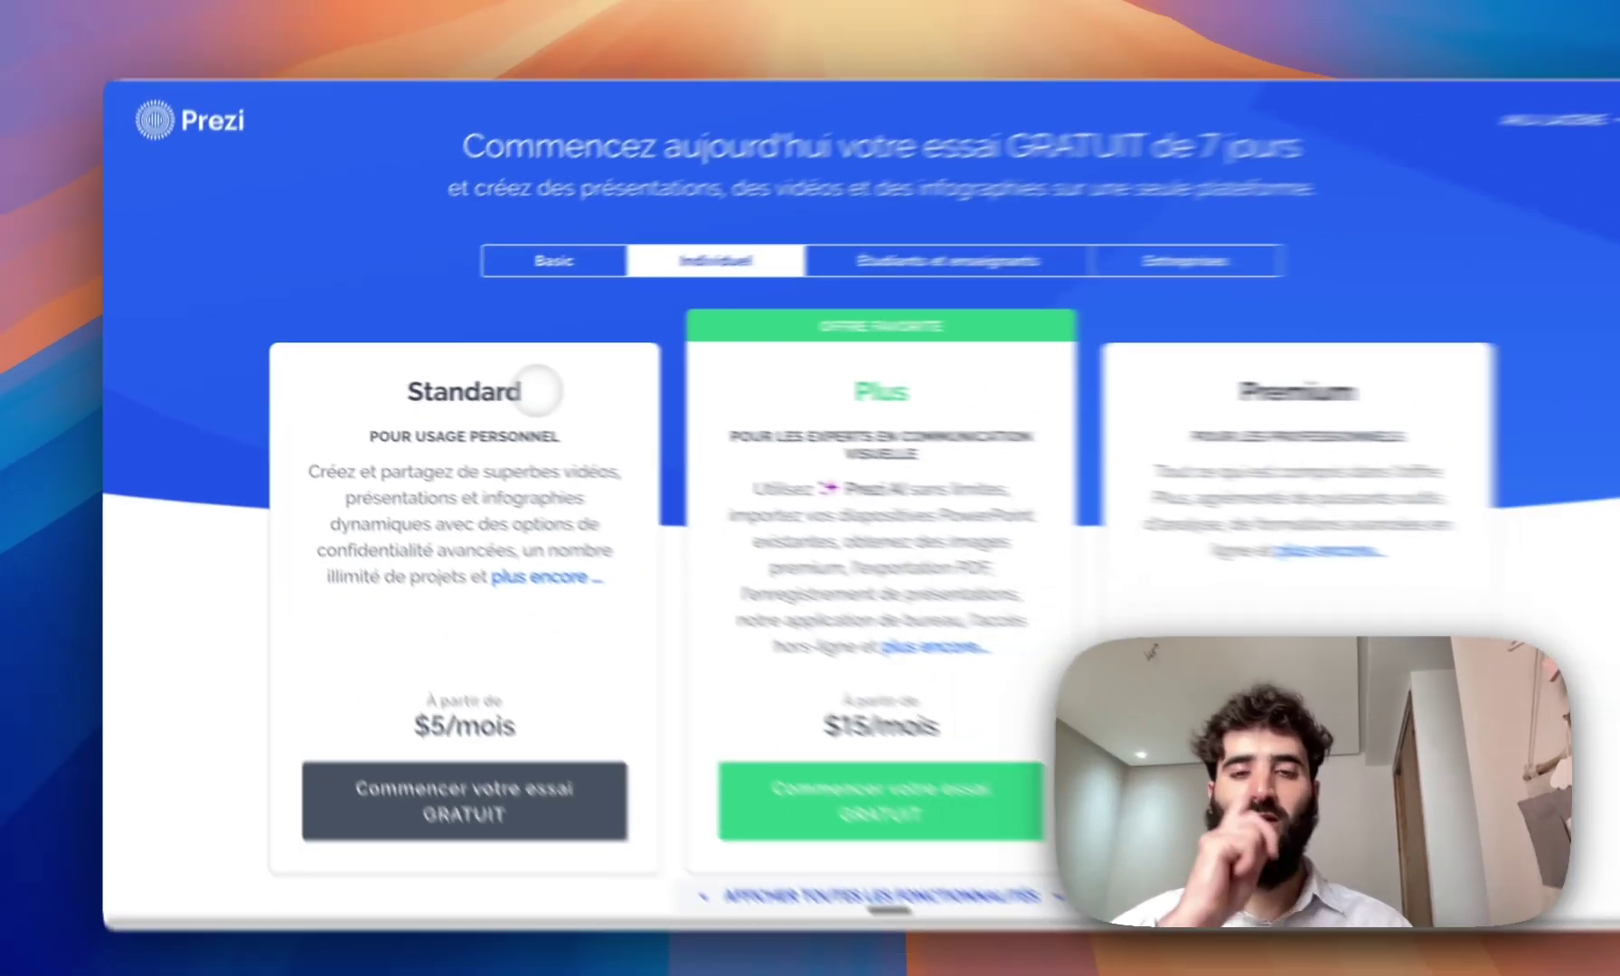
- Compare Prezi's plans for the Individuel, Basic, Étudiants et enseignants, and Entreprises categories
scroll(875, 669, "down", 3)
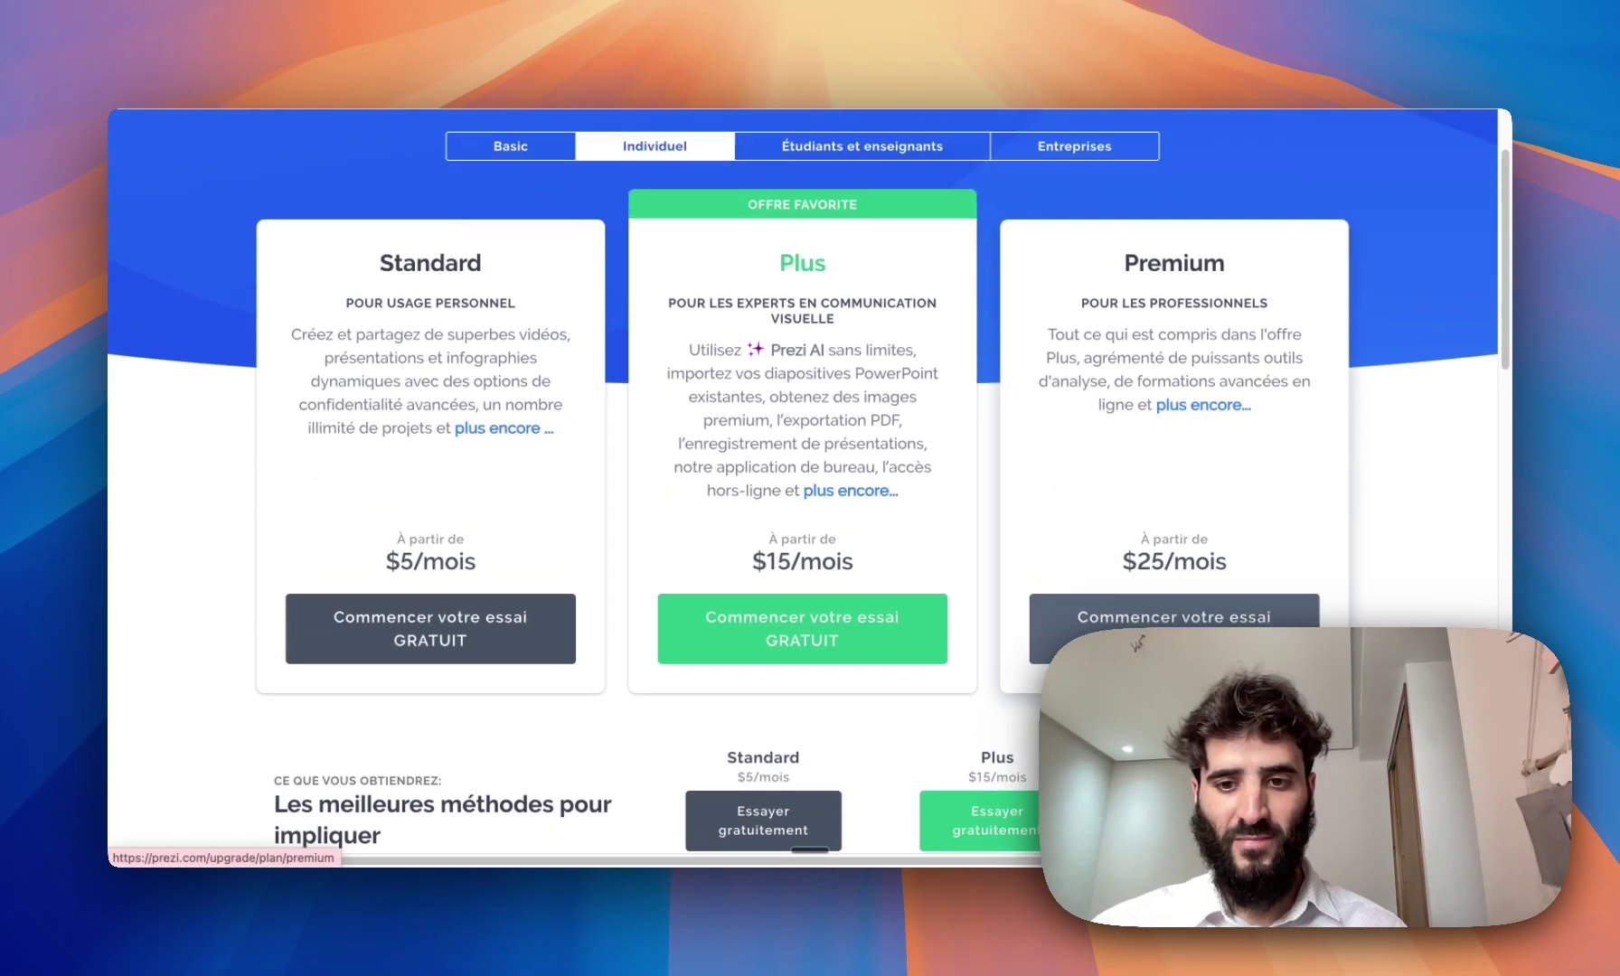
scroll(1012, 588, "up", 3)
scroll(1153, 502, "down", 2)
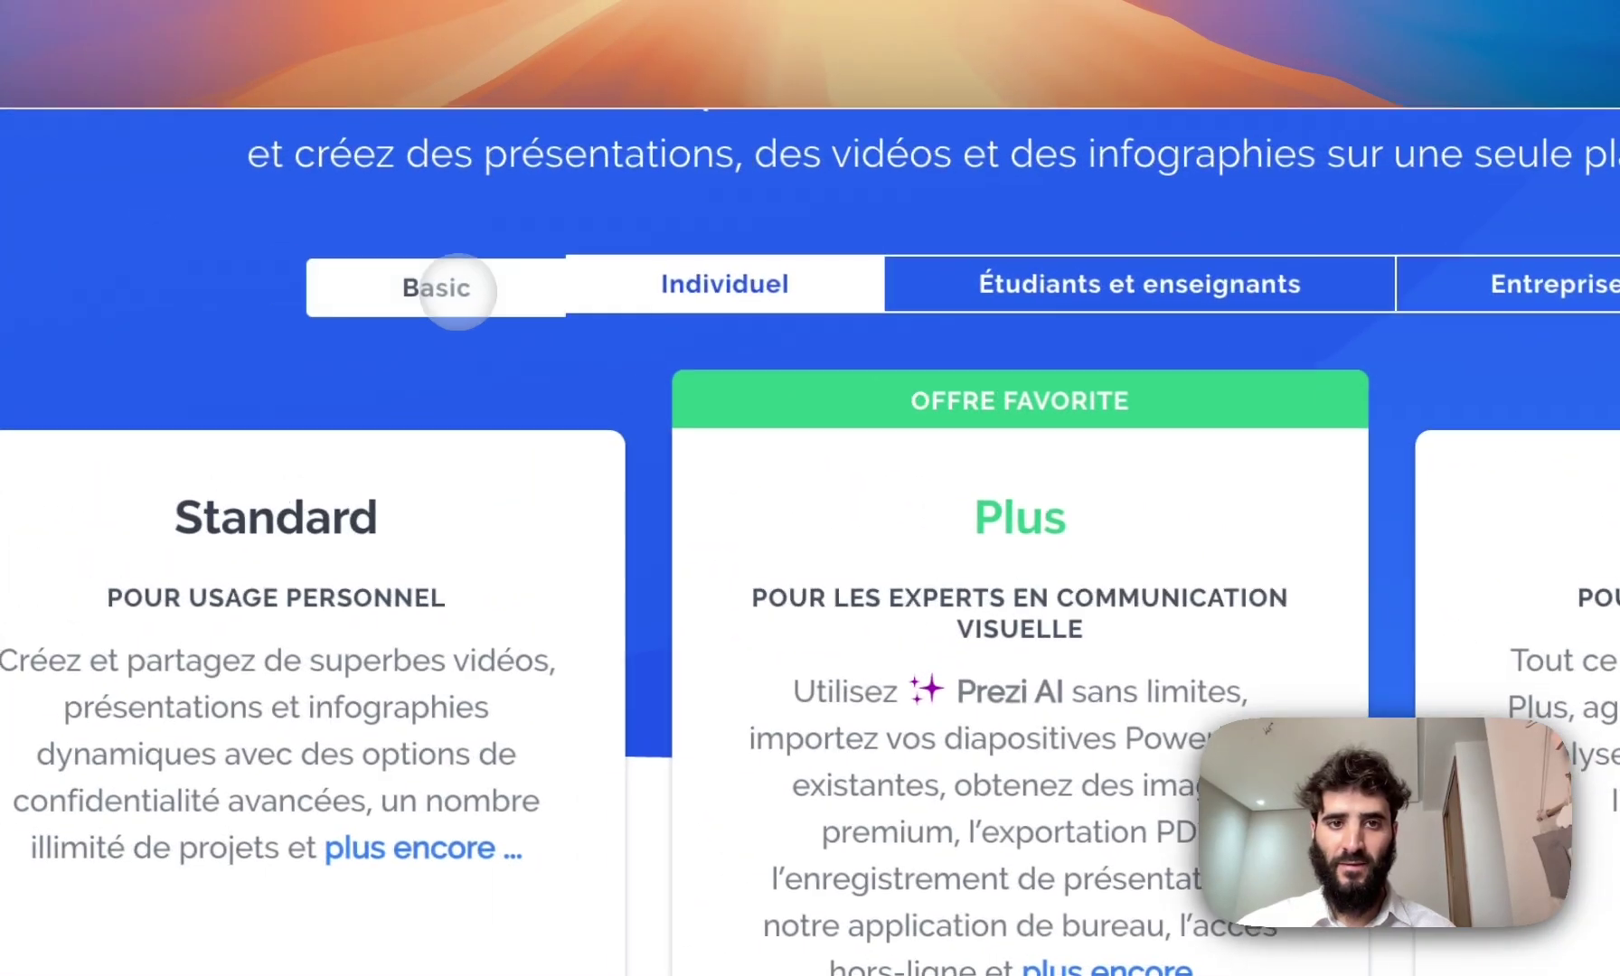
left_click(457, 291)
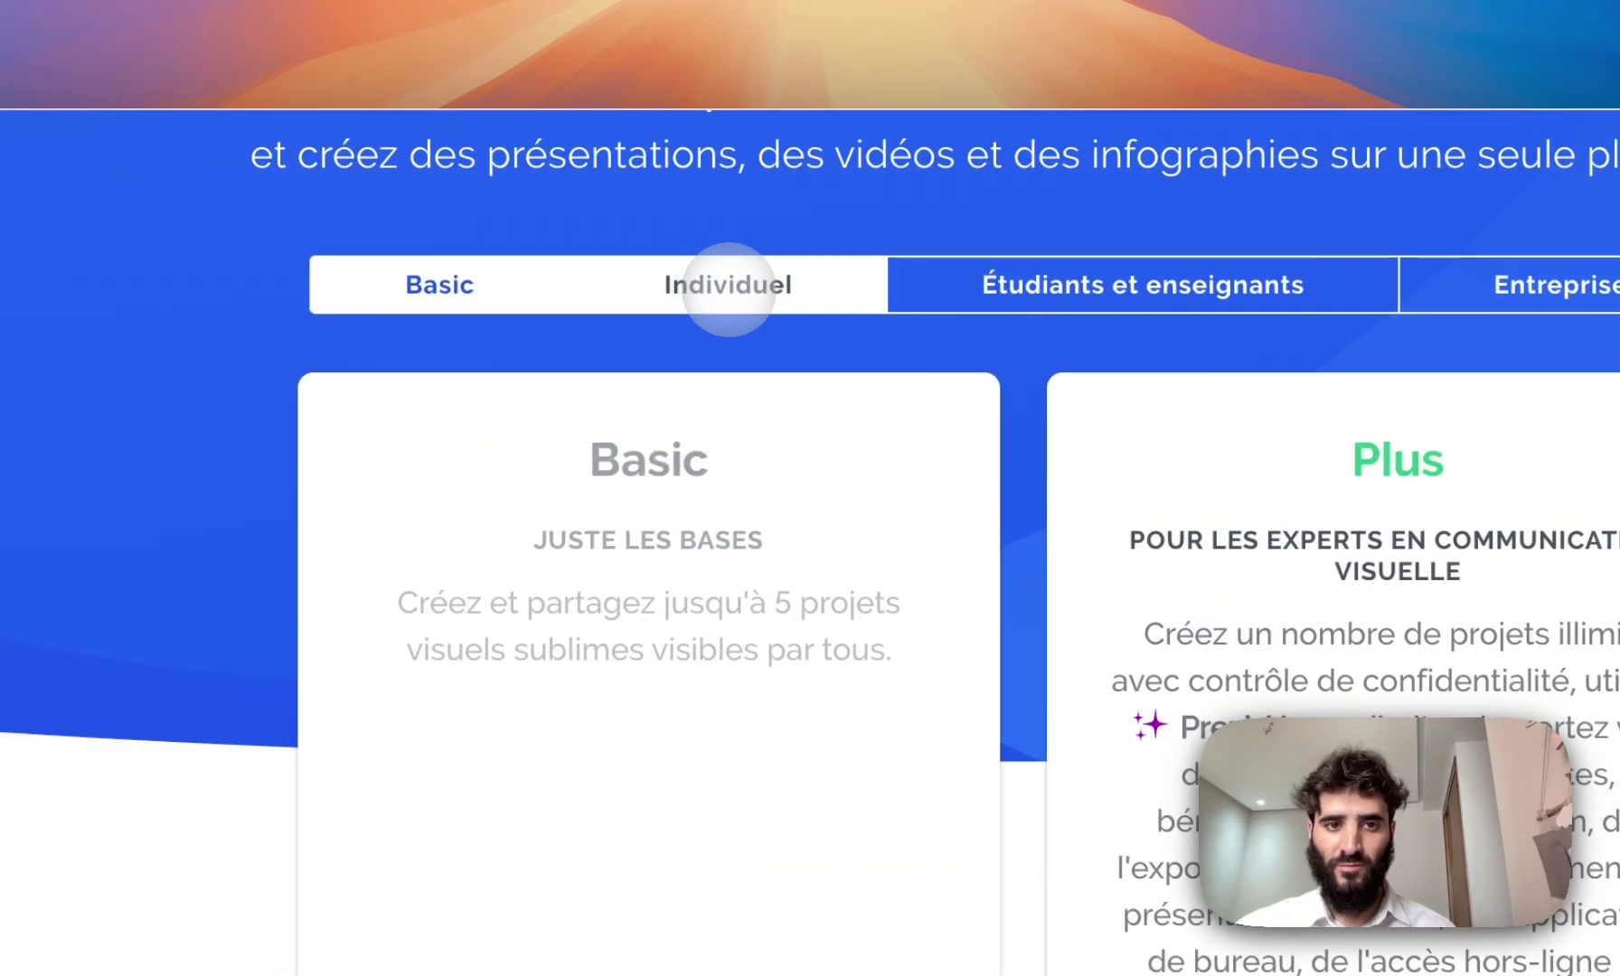
left_click(721, 284)
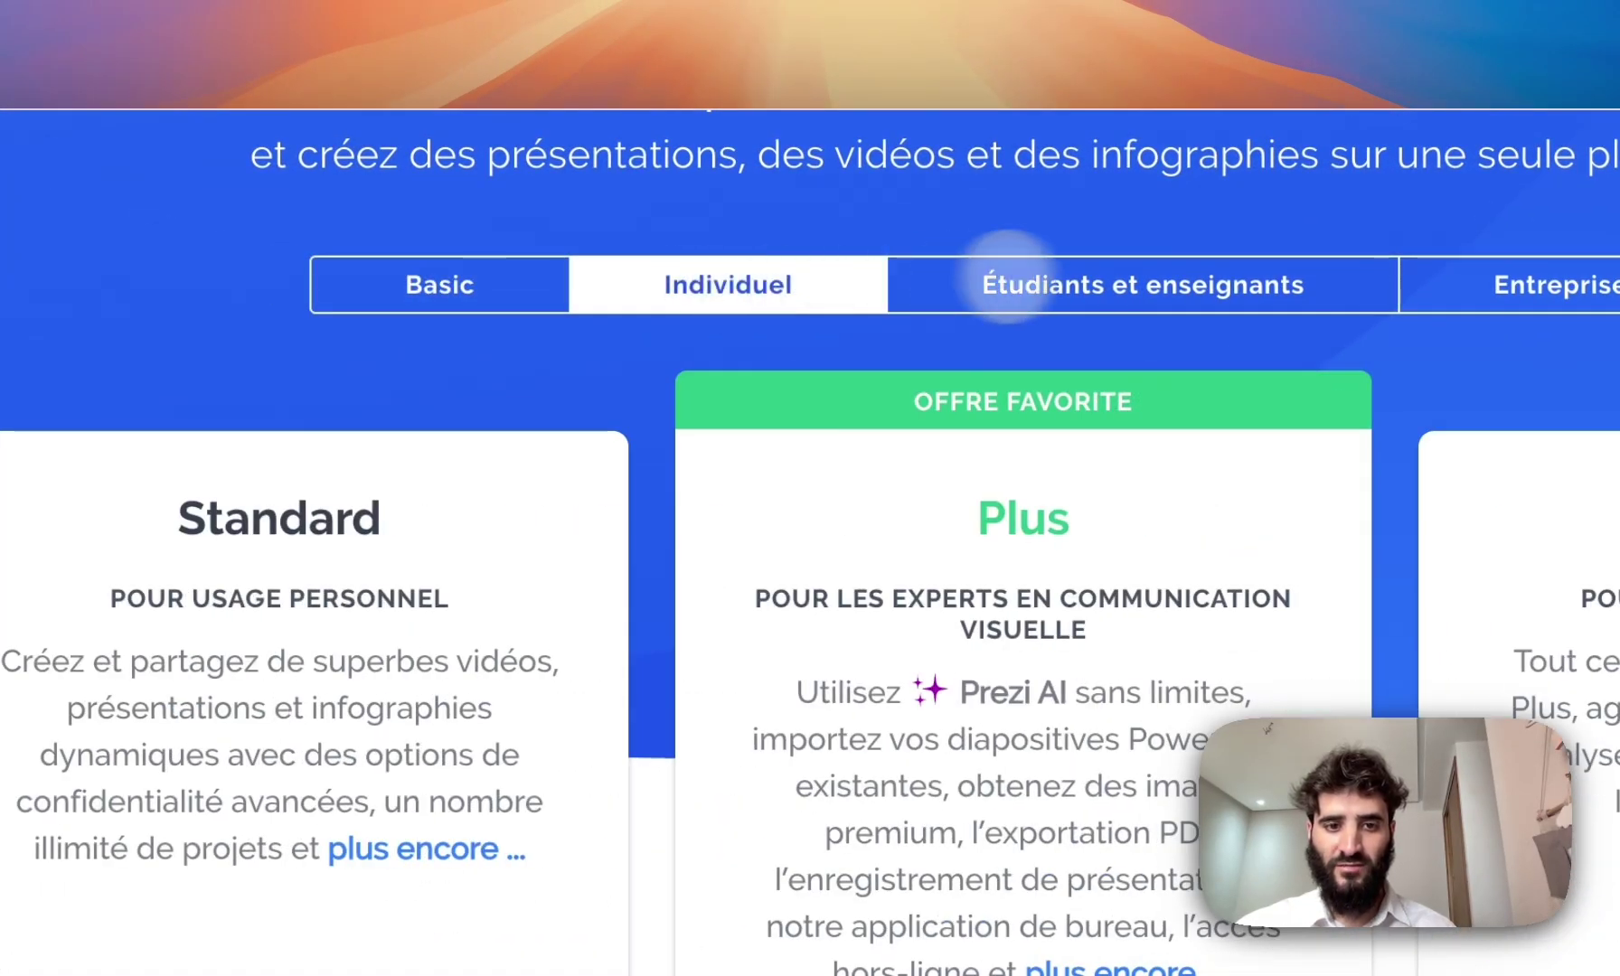
left_click(1112, 280)
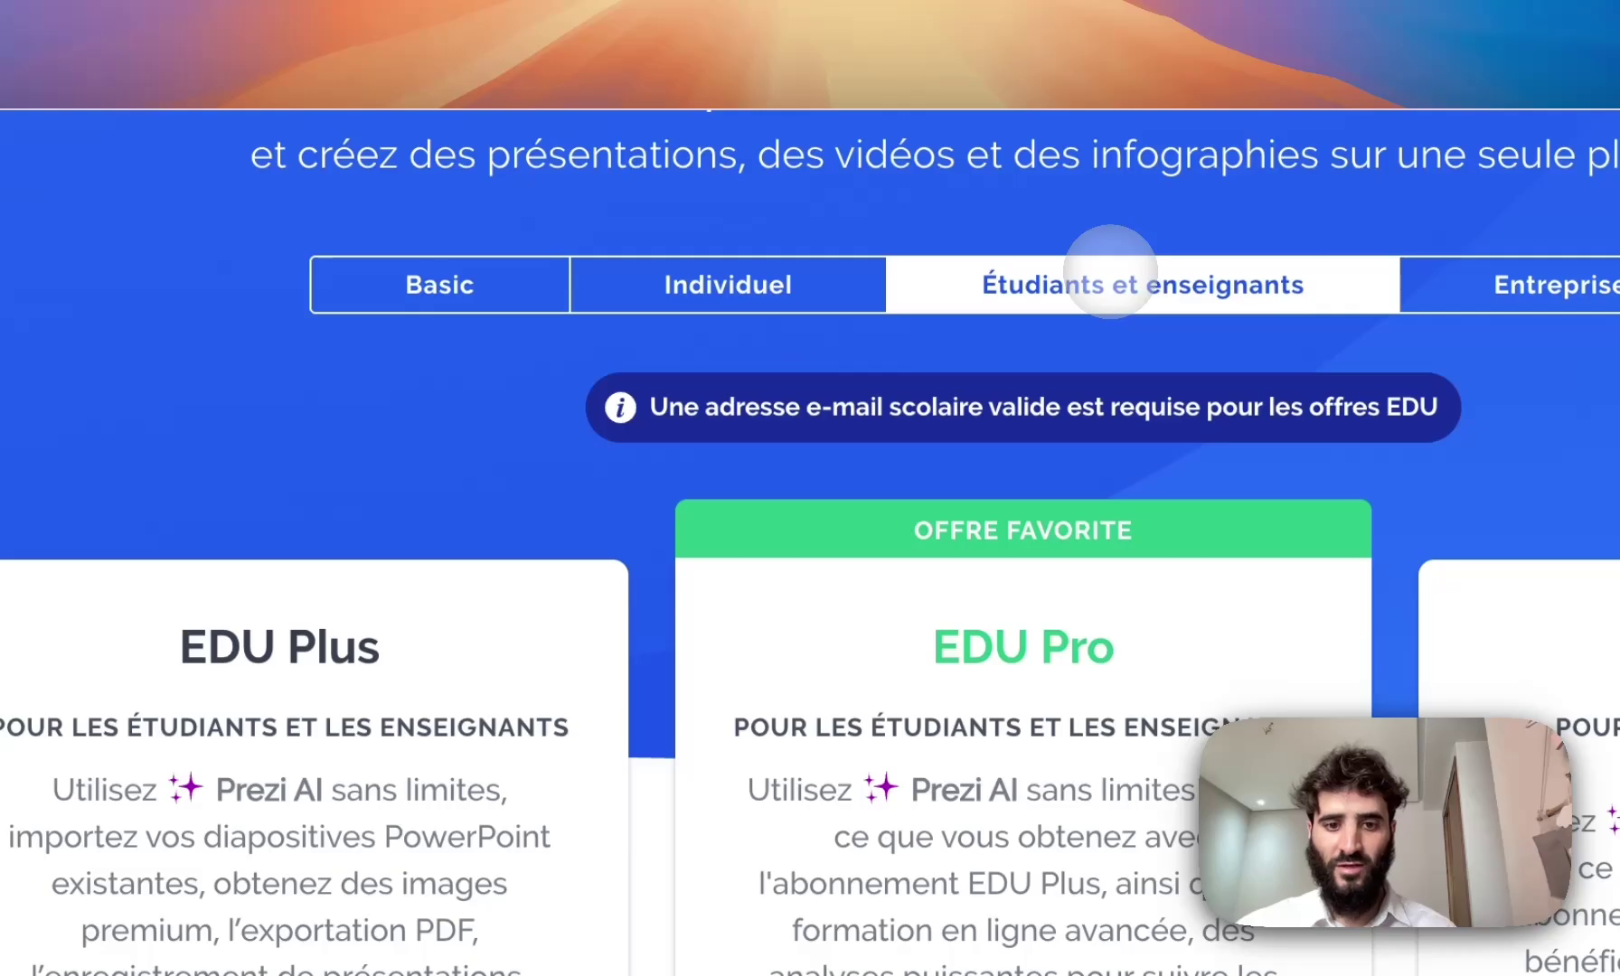
left_click(1510, 285)
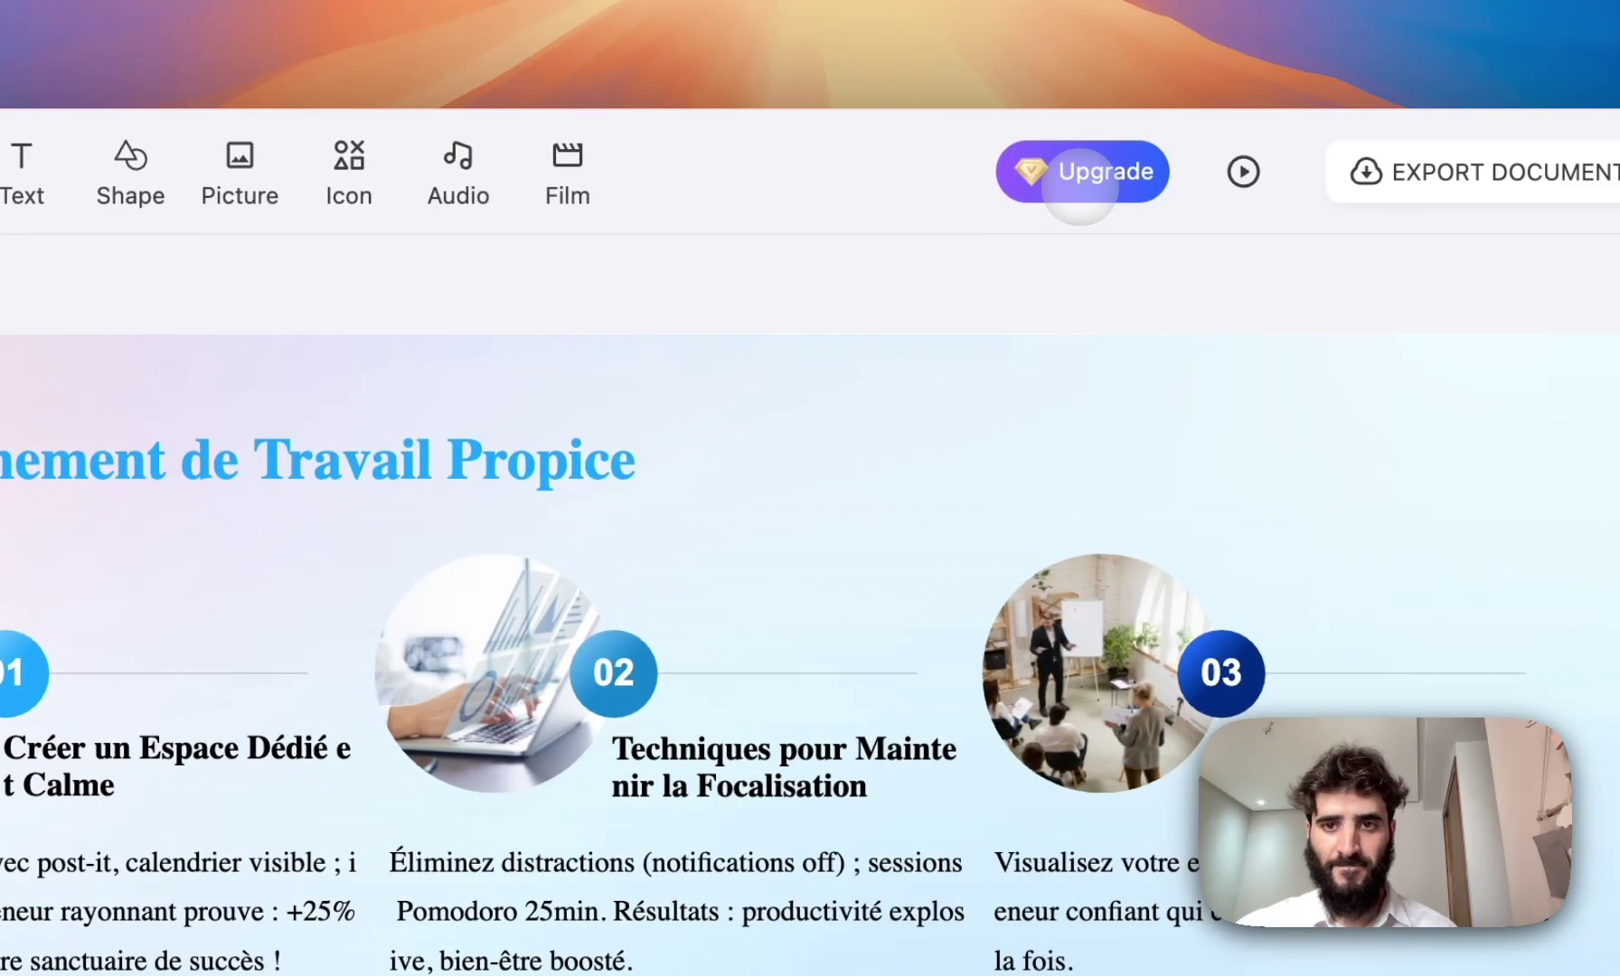
- Switch to PPT.AI, check its language and account options, and open the package upgrade pricing
left_click(1078, 181)
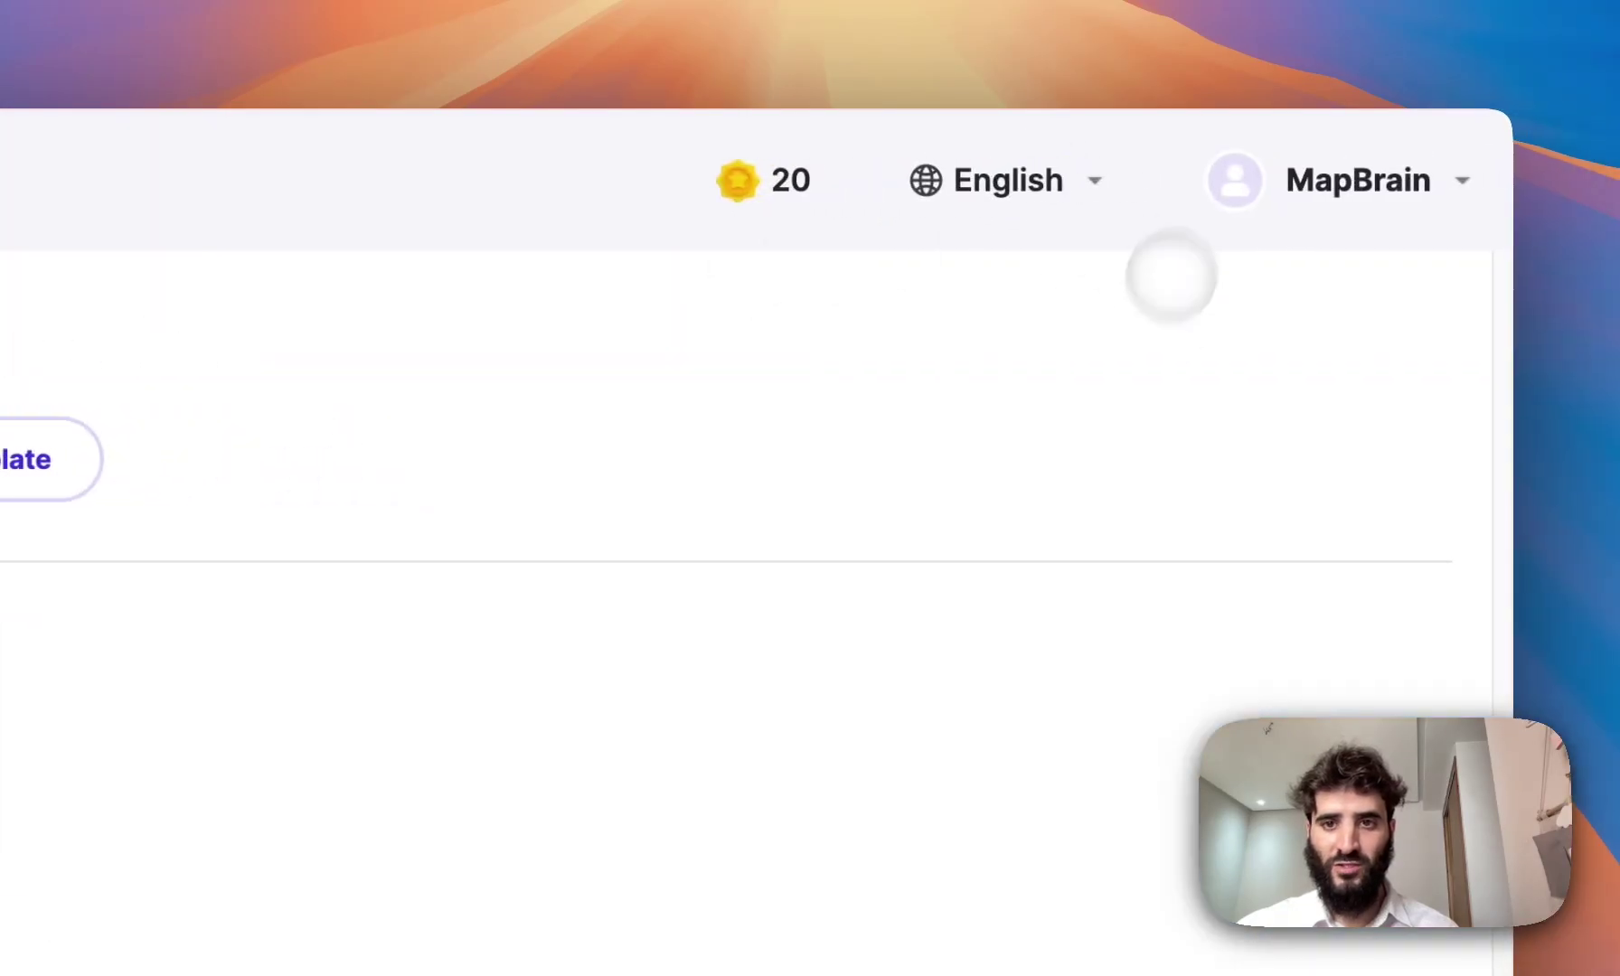
left_click(1025, 179)
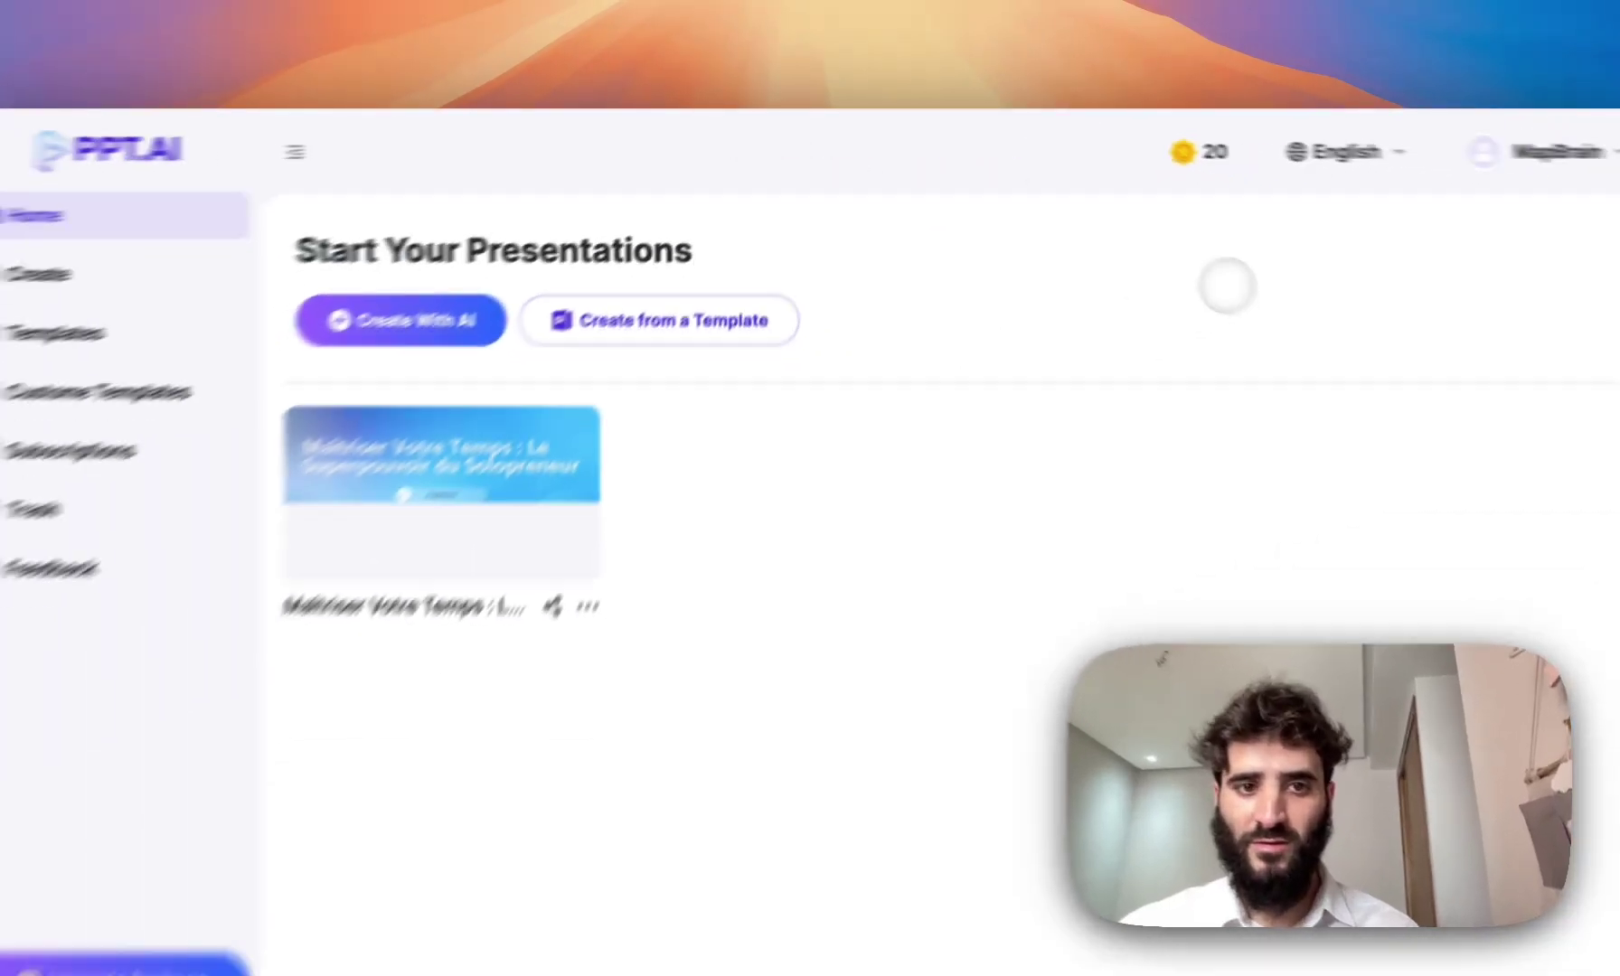
left_click(1450, 183)
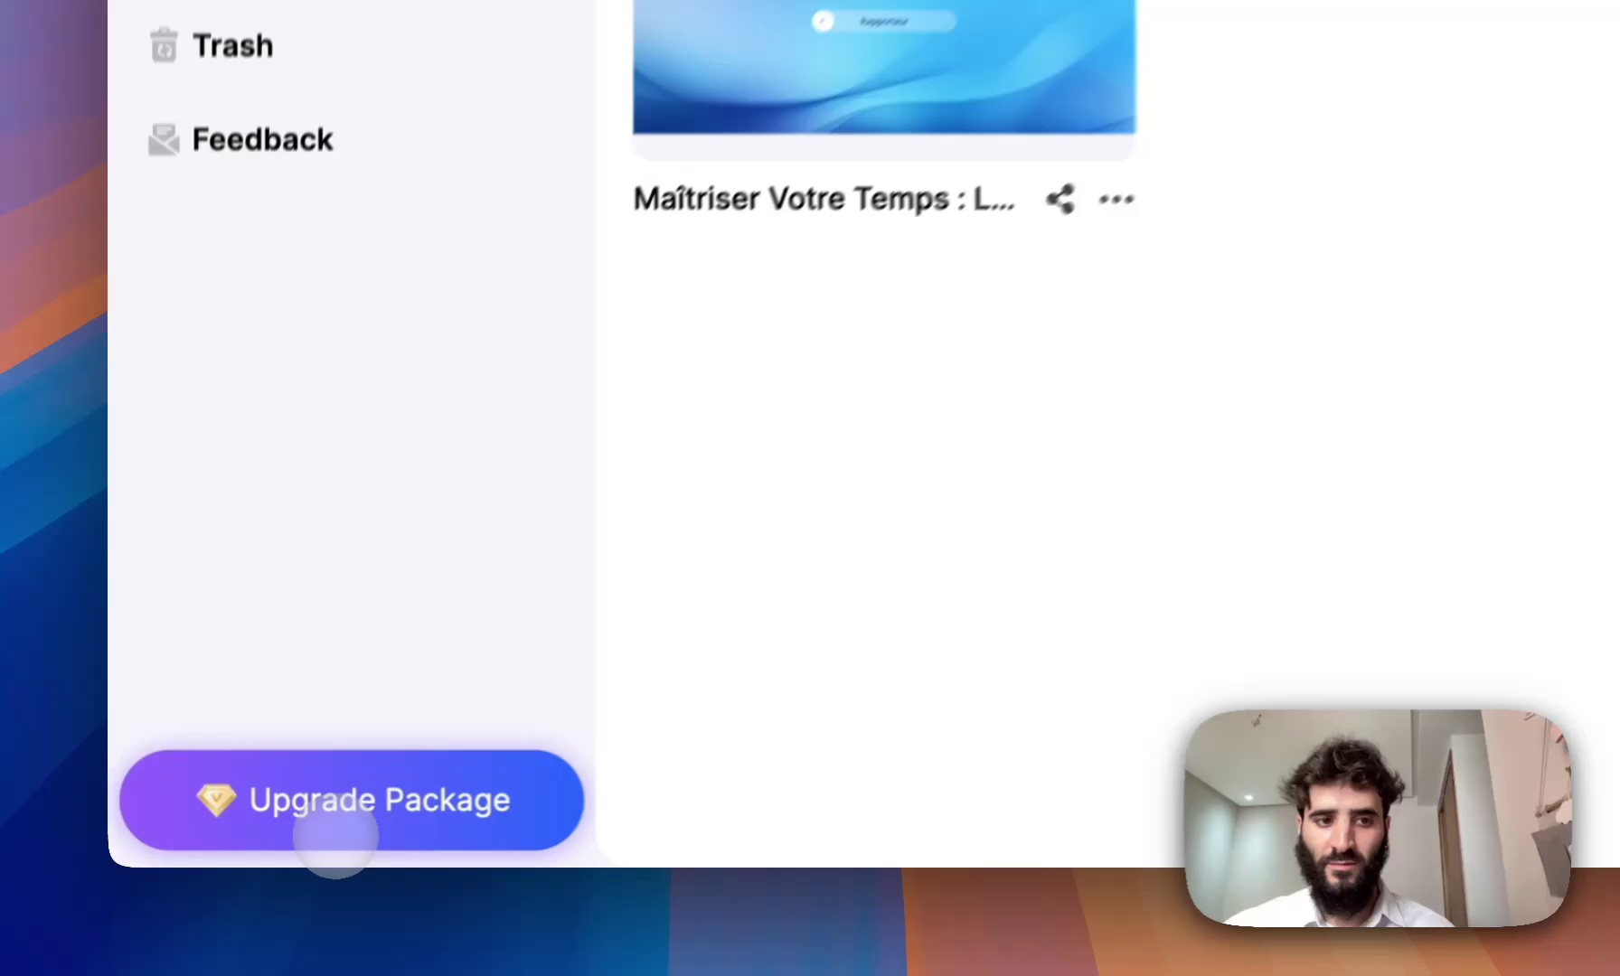
left_click(228, 841)
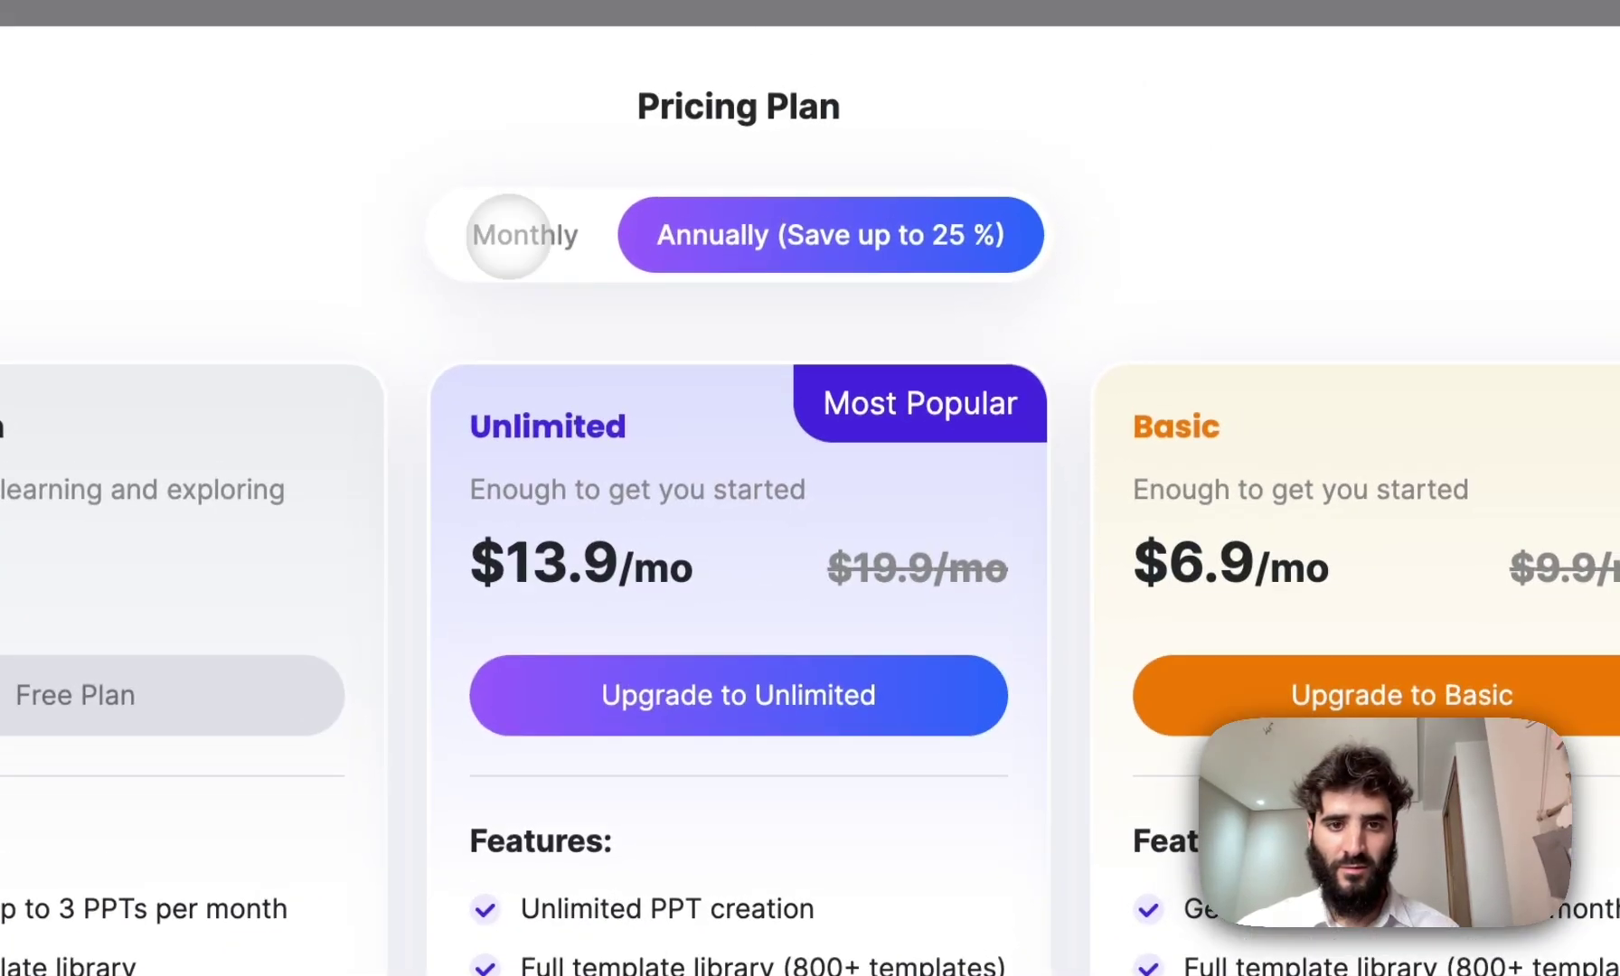
- Compare PPT.AI's Unlimited and Basic plan prices between annual and monthly billing, ending on Monthly
left_click(513, 233)
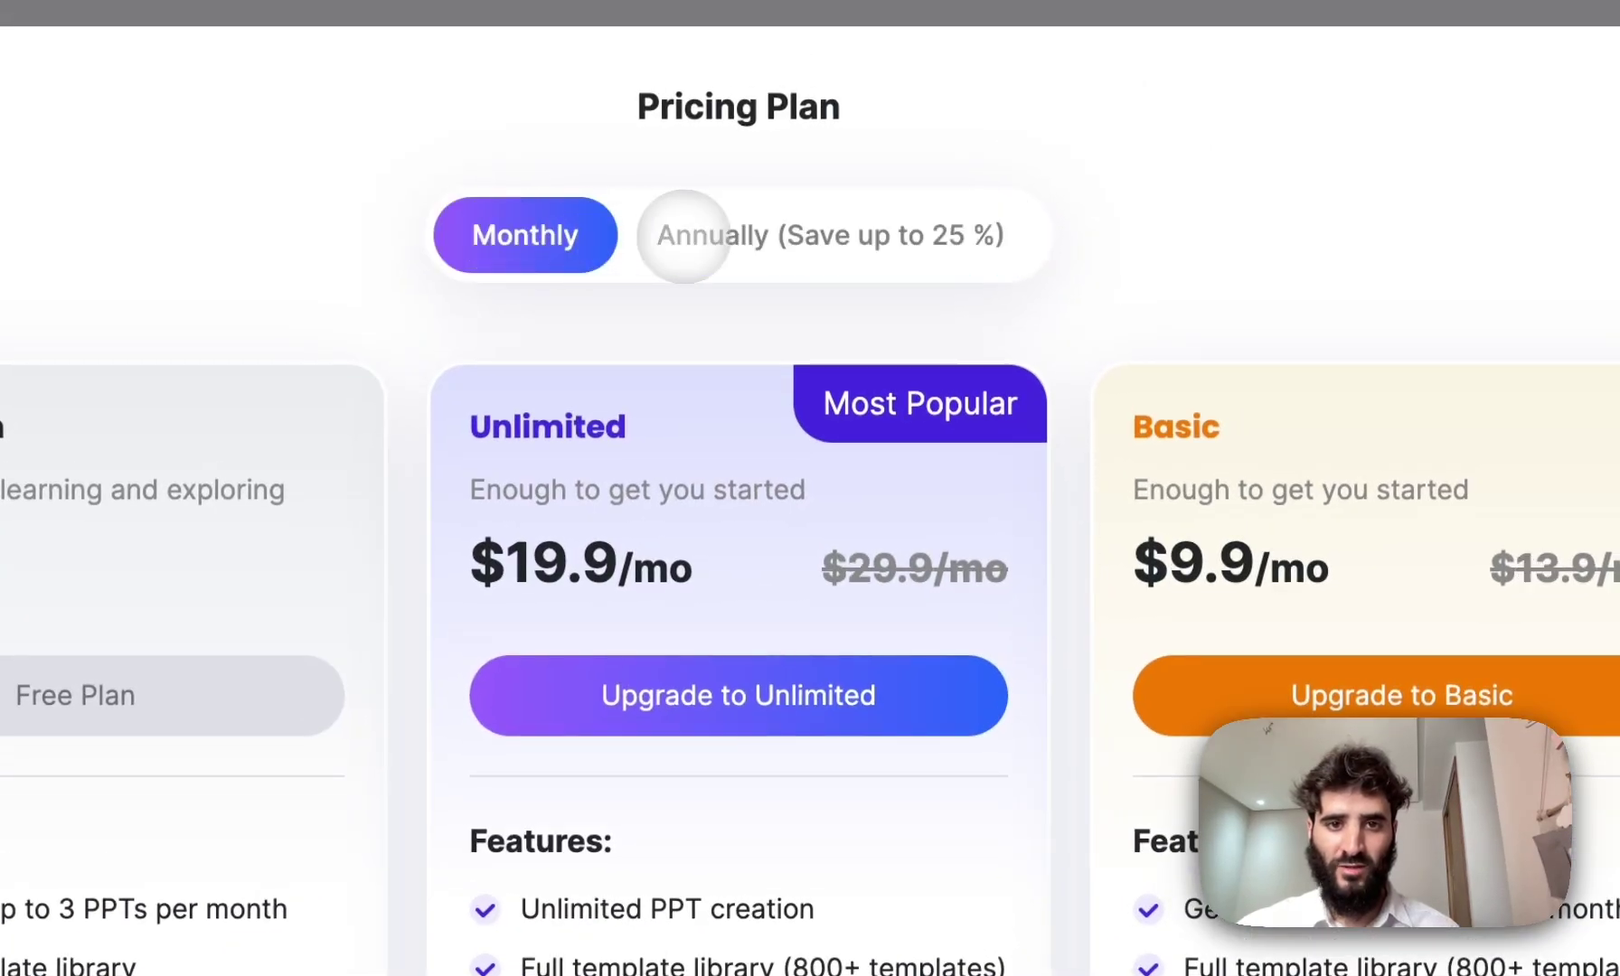
left_click(690, 237)
left_click(548, 232)
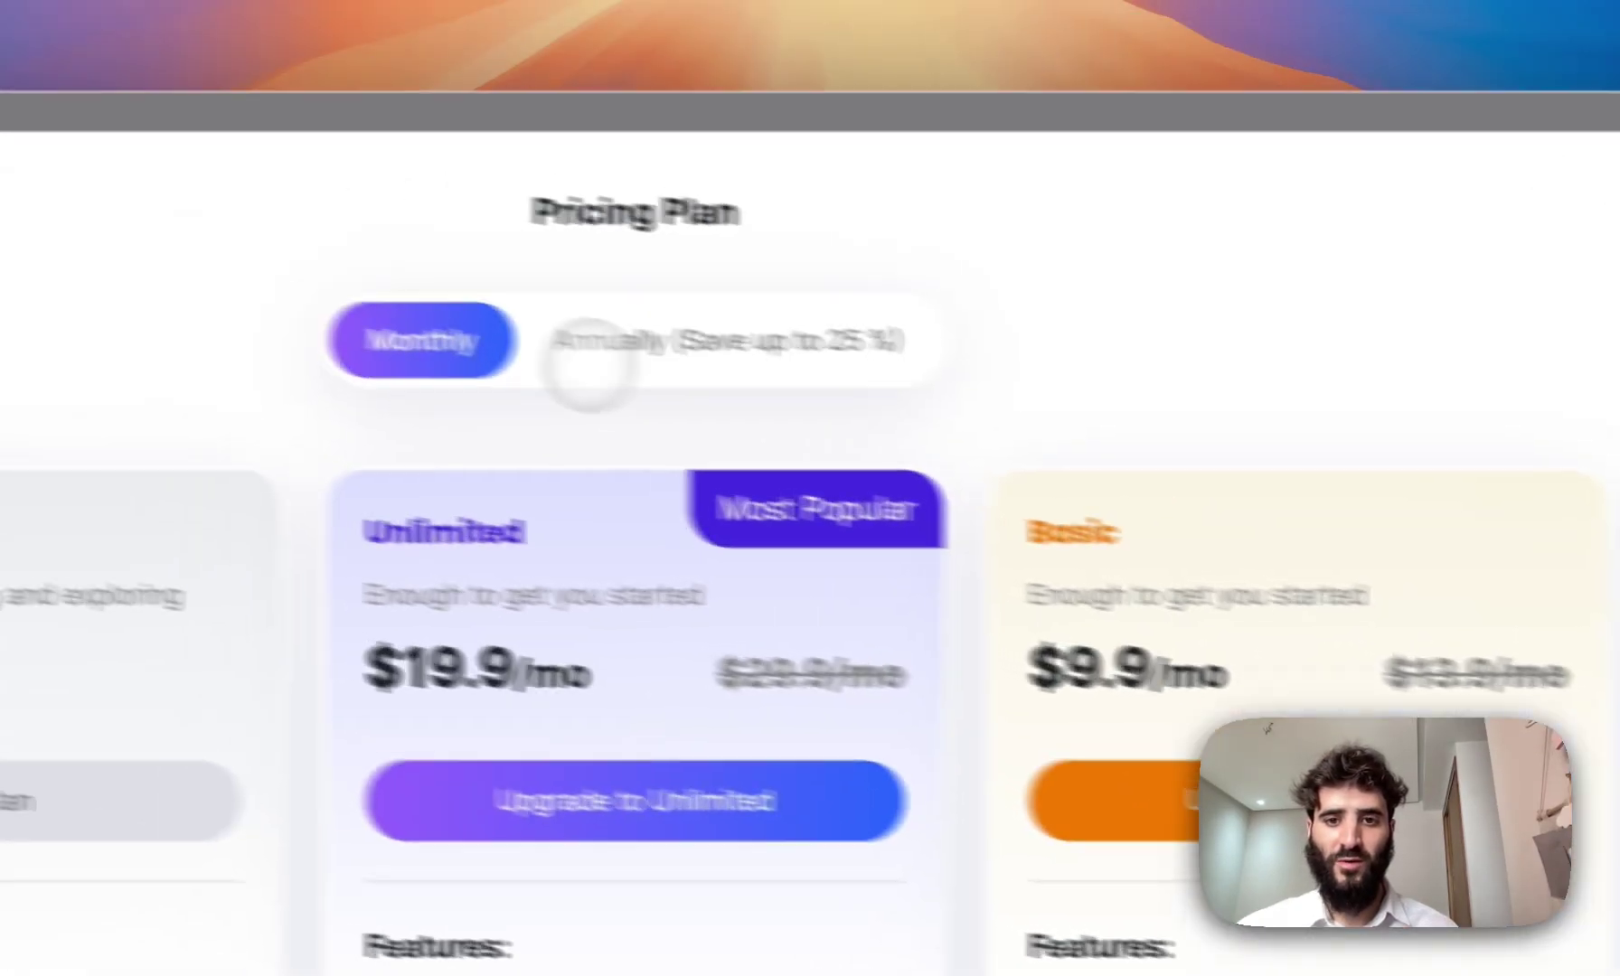
- Return to the Prezi pricing page and review the Basic plan offer
left_click(64, 248)
left_click(0, 248)
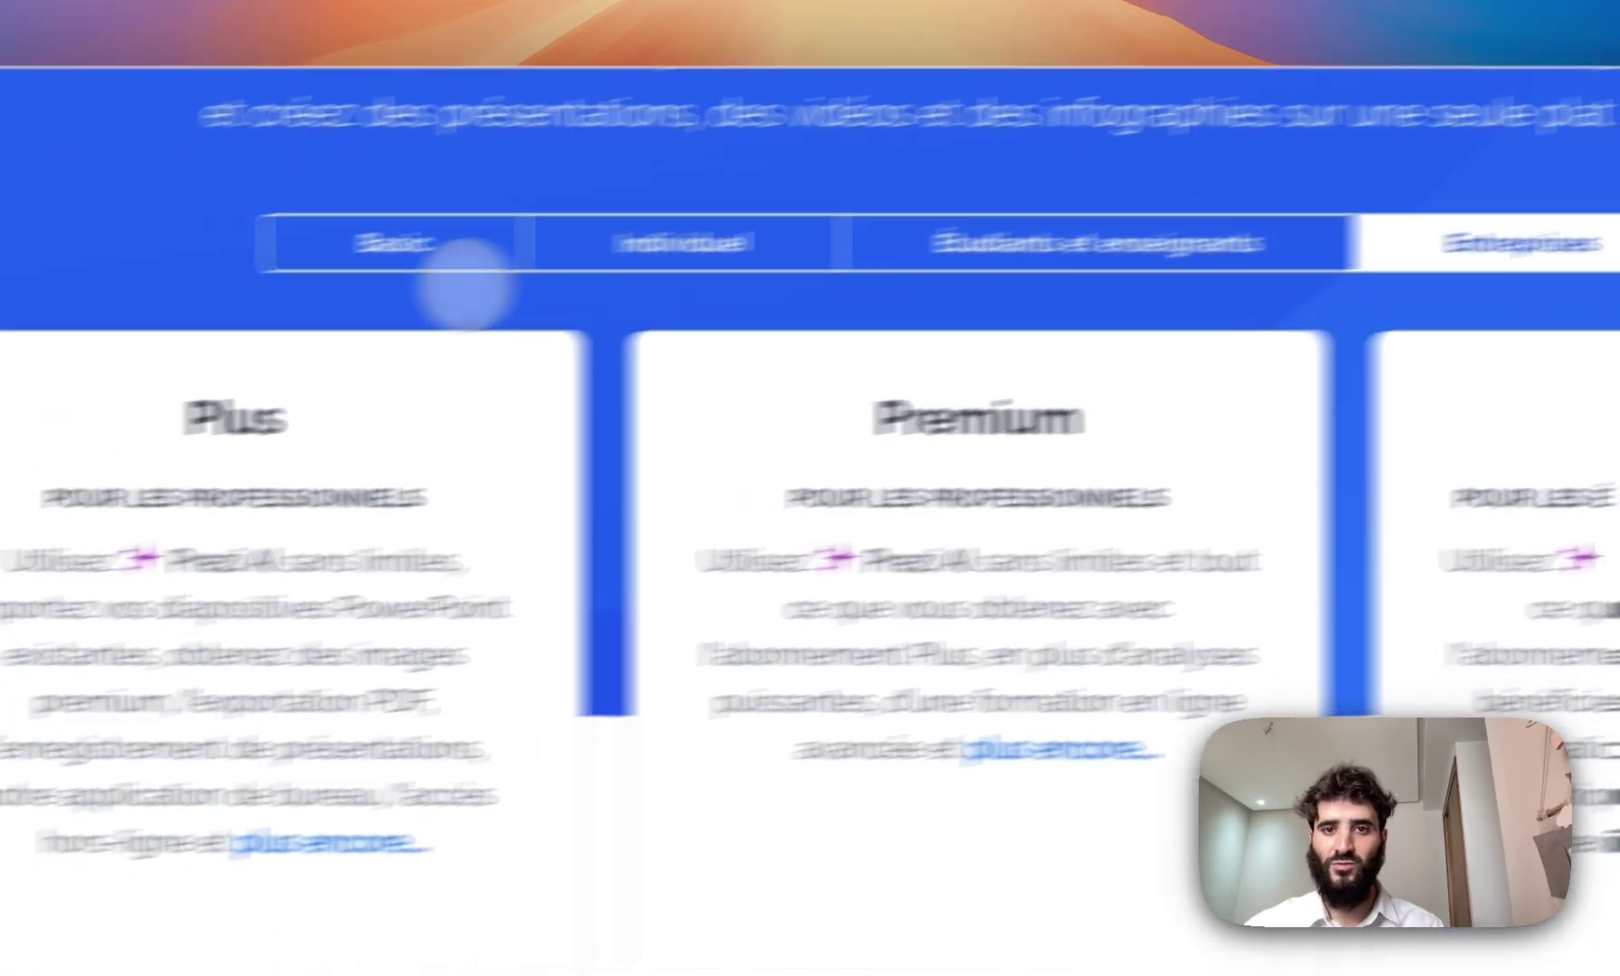
left_click(357, 248)
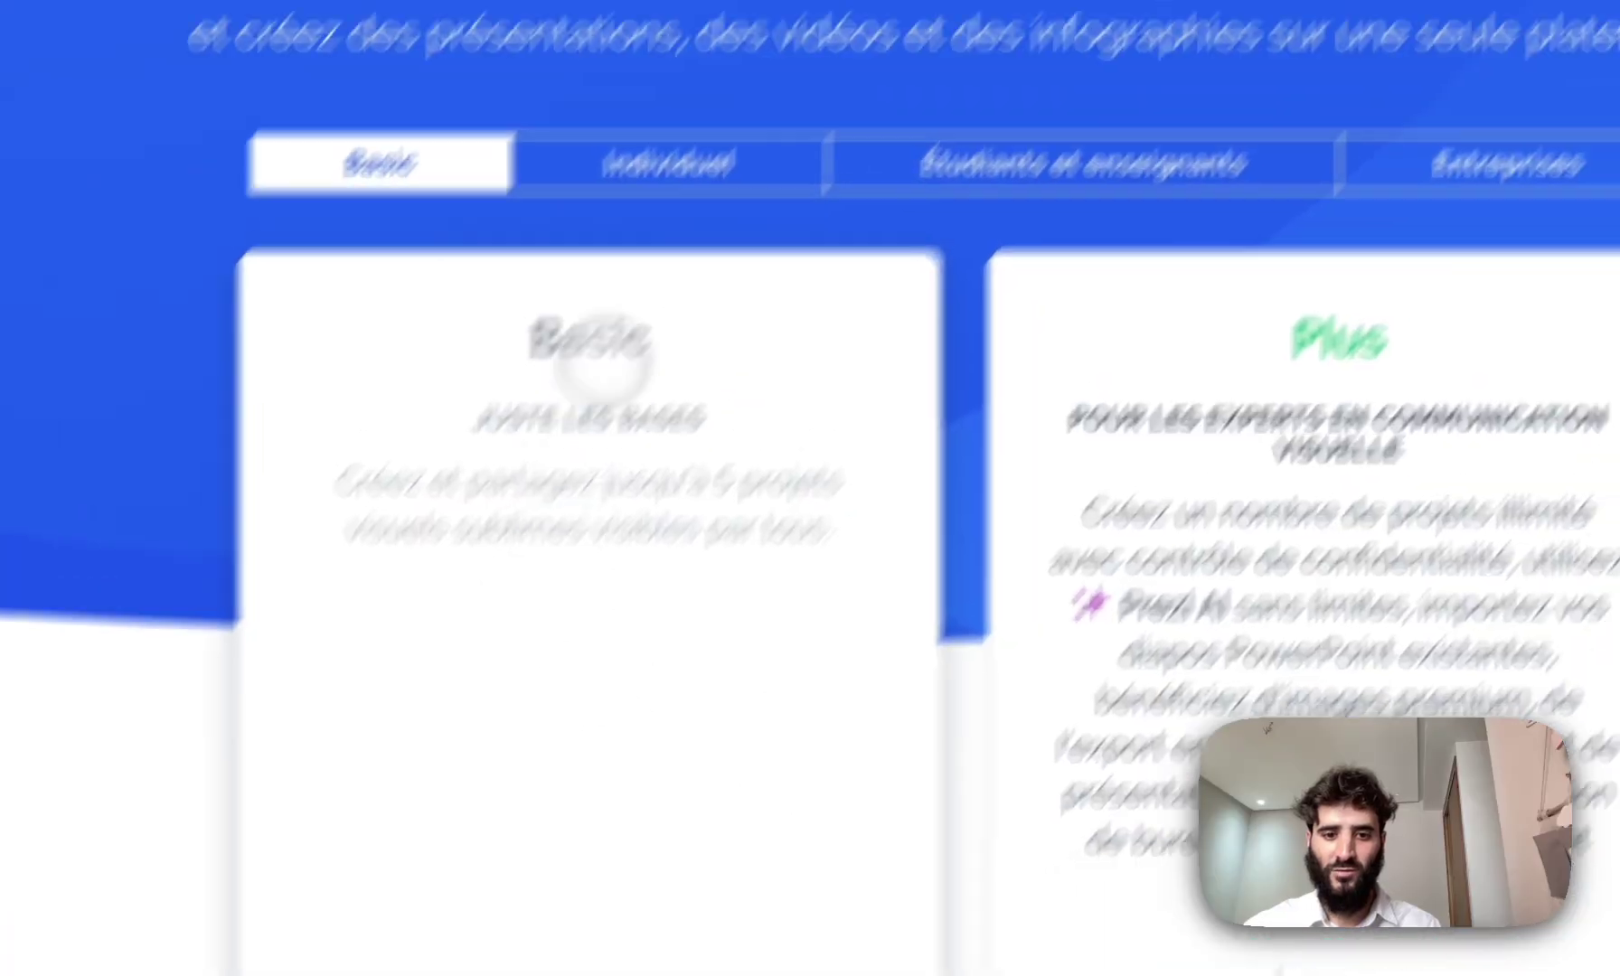